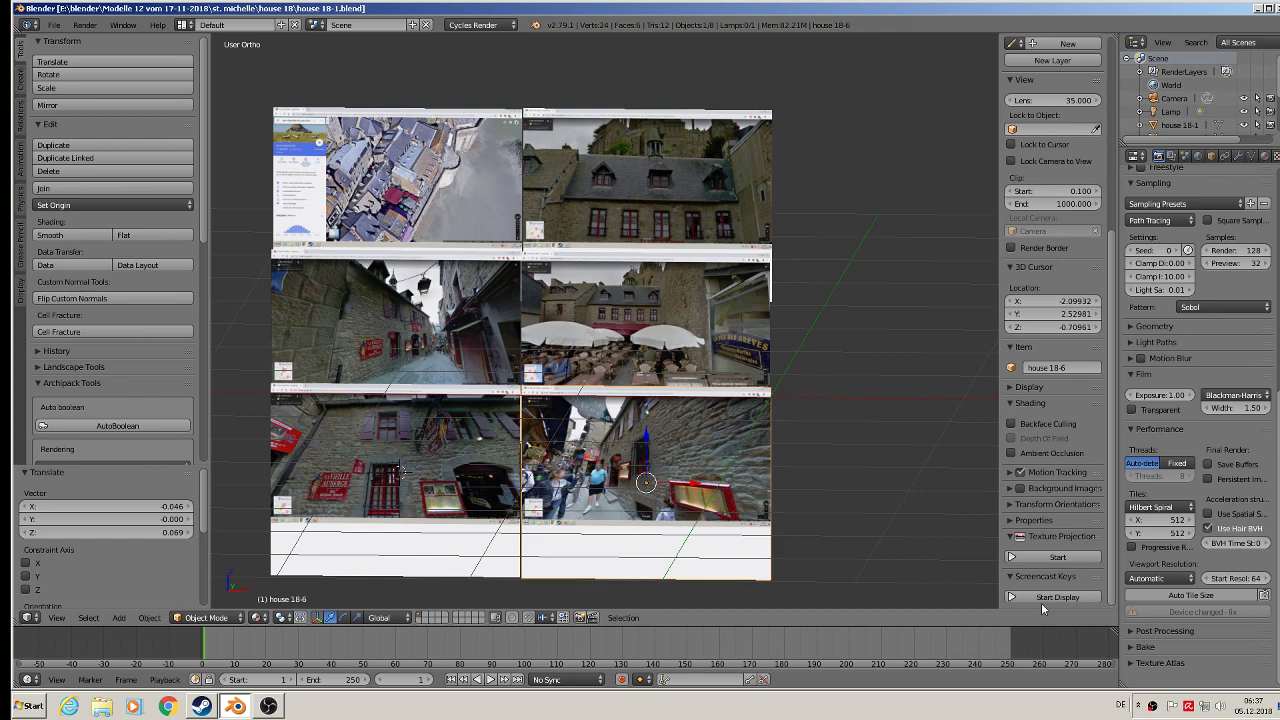
Turn on the screencast key display and hide the properties sidebar of the 3D view
{"action": "left_click", "coordinate": [1041, 600]}
{"action": "key", "text": "n"}
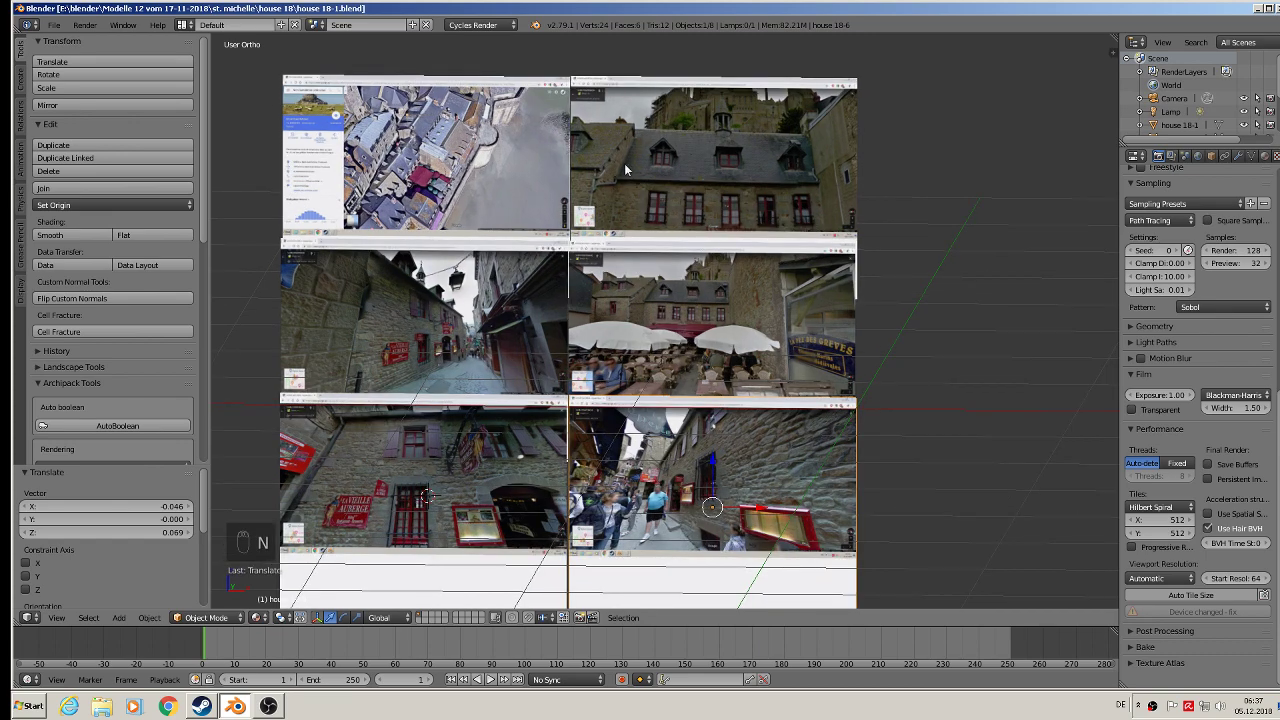
{"action": "scroll", "coordinate": [550, 182], "scroll_direction": "up", "scroll_amount": 1}
{"action": "scroll", "coordinate": [541, 204], "scroll_direction": "up", "scroll_amount": 1}
{"action": "scroll", "coordinate": [631, 301], "scroll_direction": "down", "scroll_amount": 2}
{"action": "middle_click_drag", "start_coordinate": [657, 427], "coordinate": [617, 378], "text": "shift"}
{"action": "scroll", "coordinate": [660, 368], "scroll_direction": "up", "scroll_amount": 2}
{"action": "scroll", "coordinate": [670, 370], "scroll_direction": "down", "scroll_amount": 1}
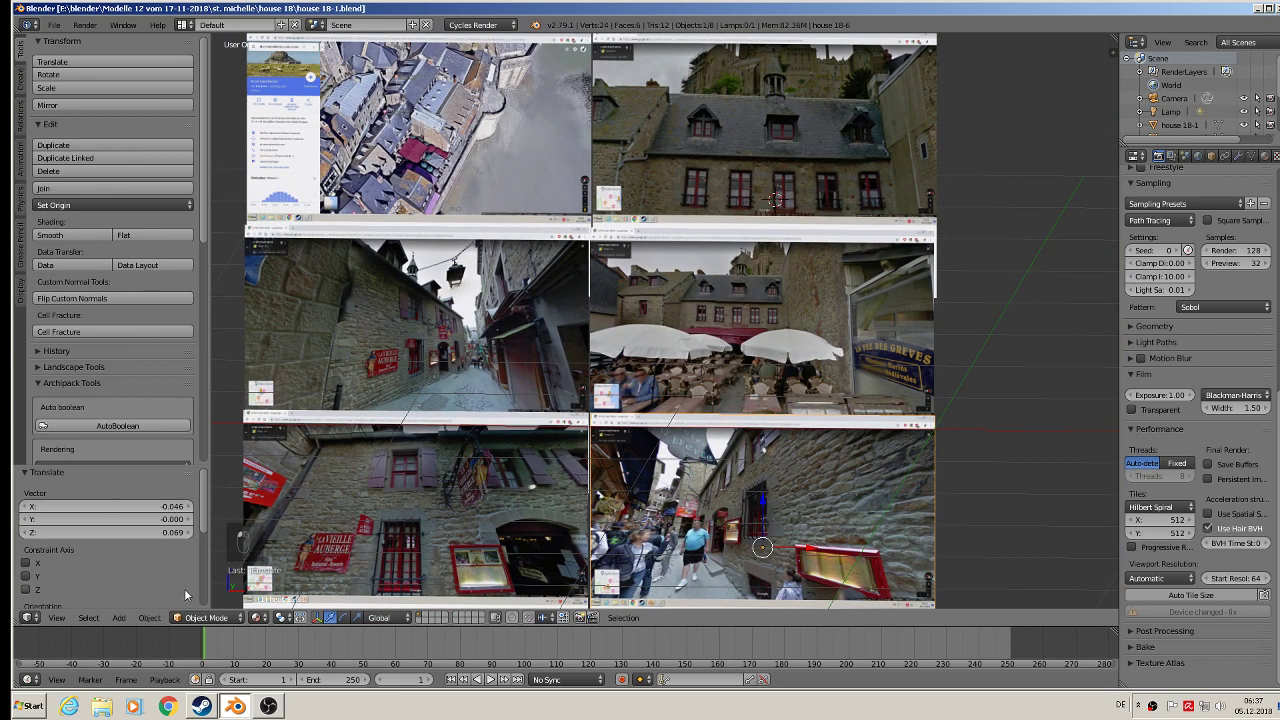
Add a cube mesh at the 3D cursor and scale it uniformly to about 0.33
{"action": "left_click", "coordinate": [119, 618]}
{"action": "mouse_move", "coordinate": [150, 397]}
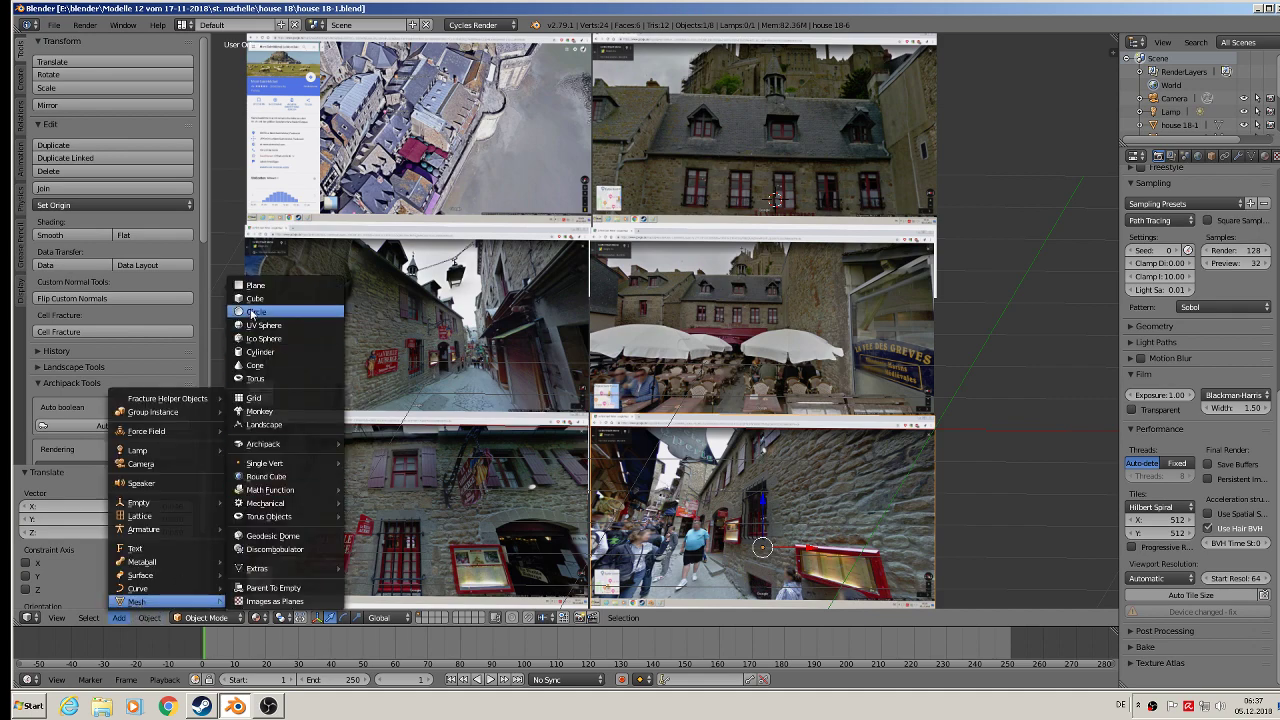
{"action": "left_click", "coordinate": [347, 328]}
{"action": "key", "text": "s"}
{"action": "left_click", "coordinate": [829, 311]}
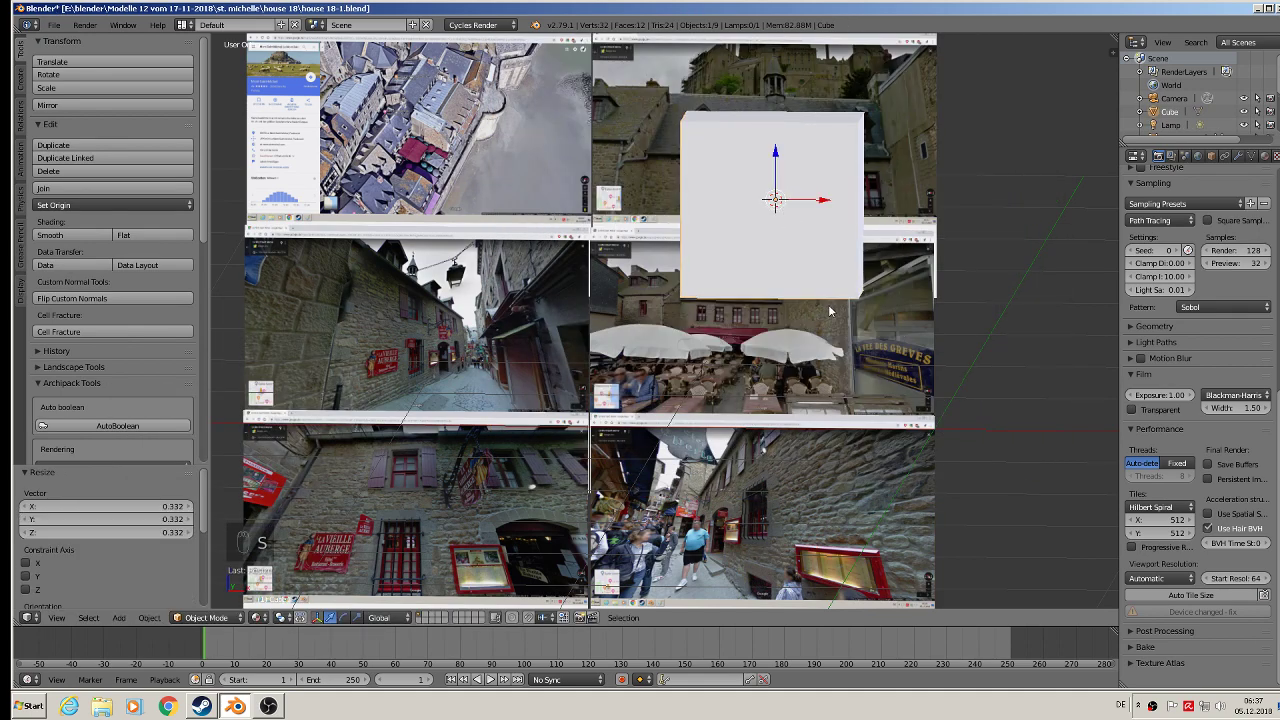
Stretch the cube along X by a factor of about 1.41 and move it about 0.77 along X
{"action": "key", "text": "KP_1"}
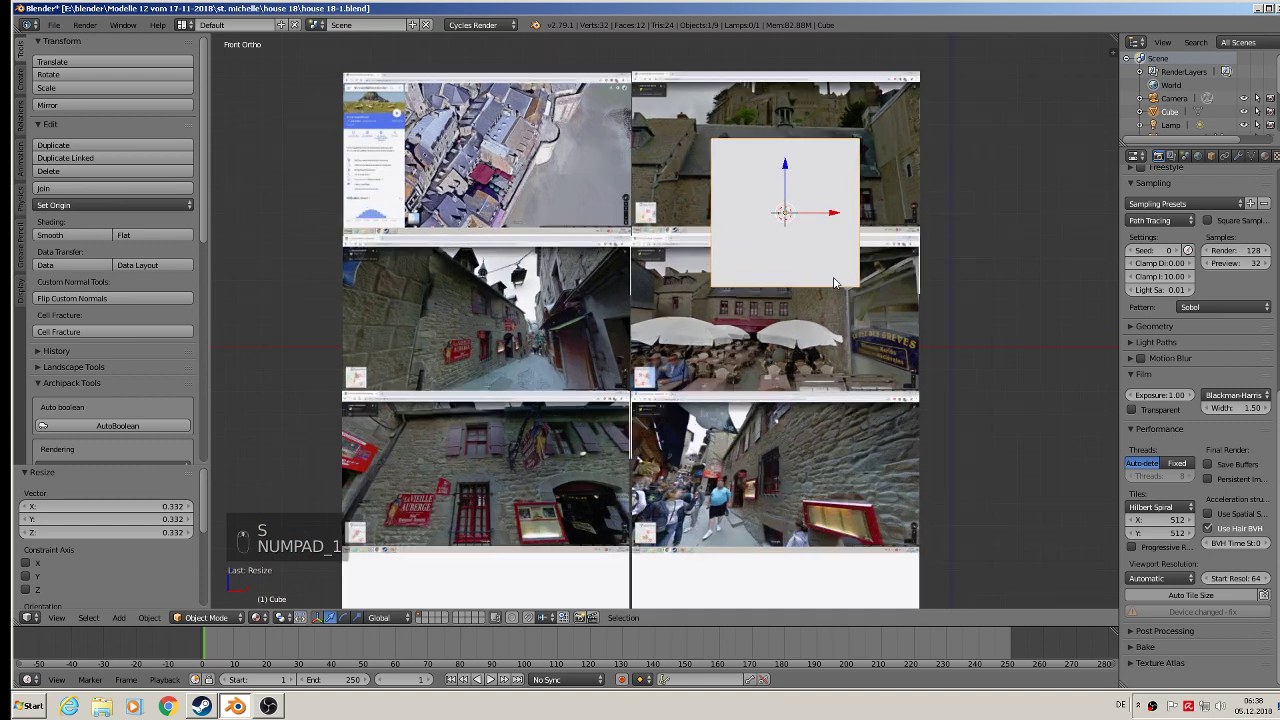
{"action": "key", "text": "s"}
{"action": "key", "text": "x"}
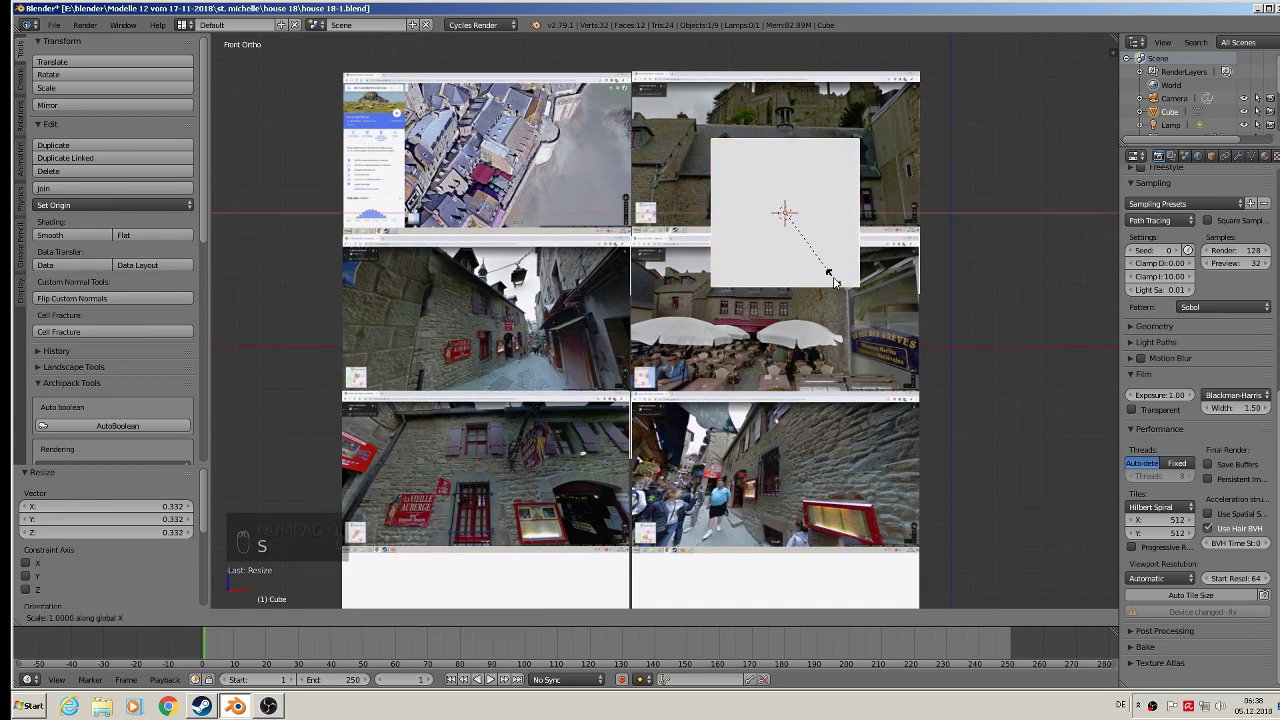
{"action": "left_click", "coordinate": [875, 289]}
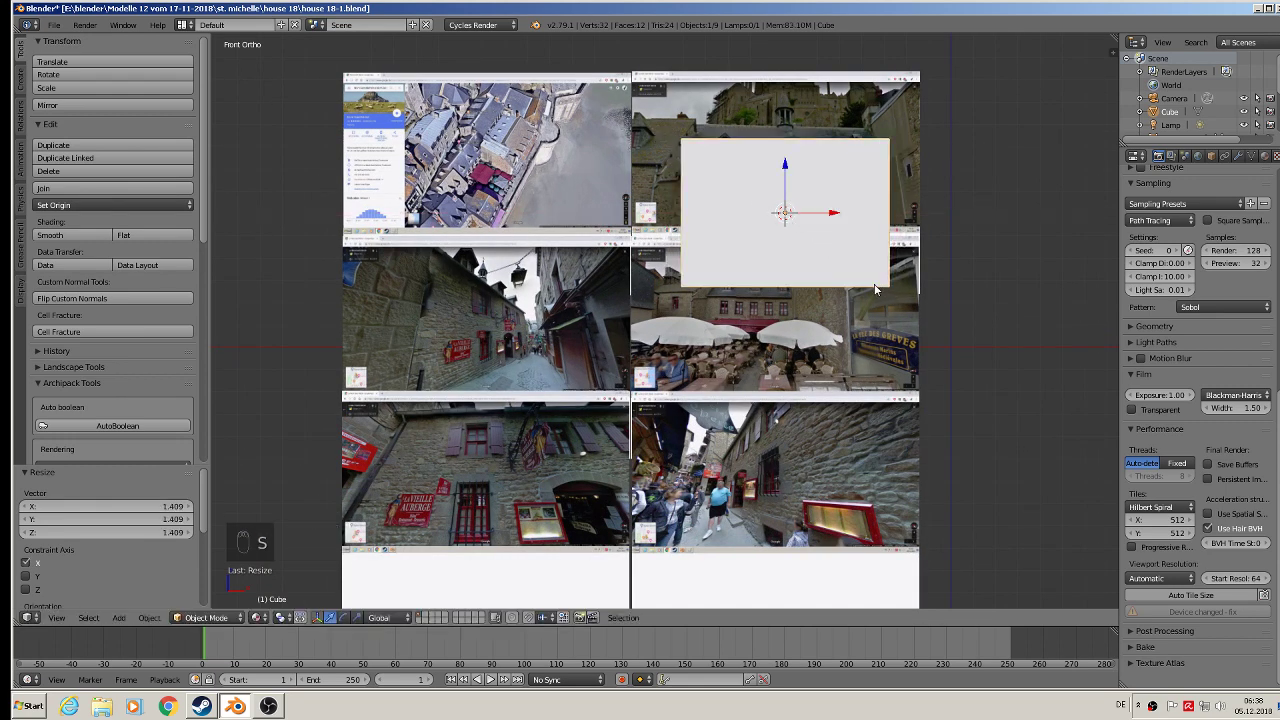
{"action": "key", "text": "g"}
{"action": "key", "text": "x"}
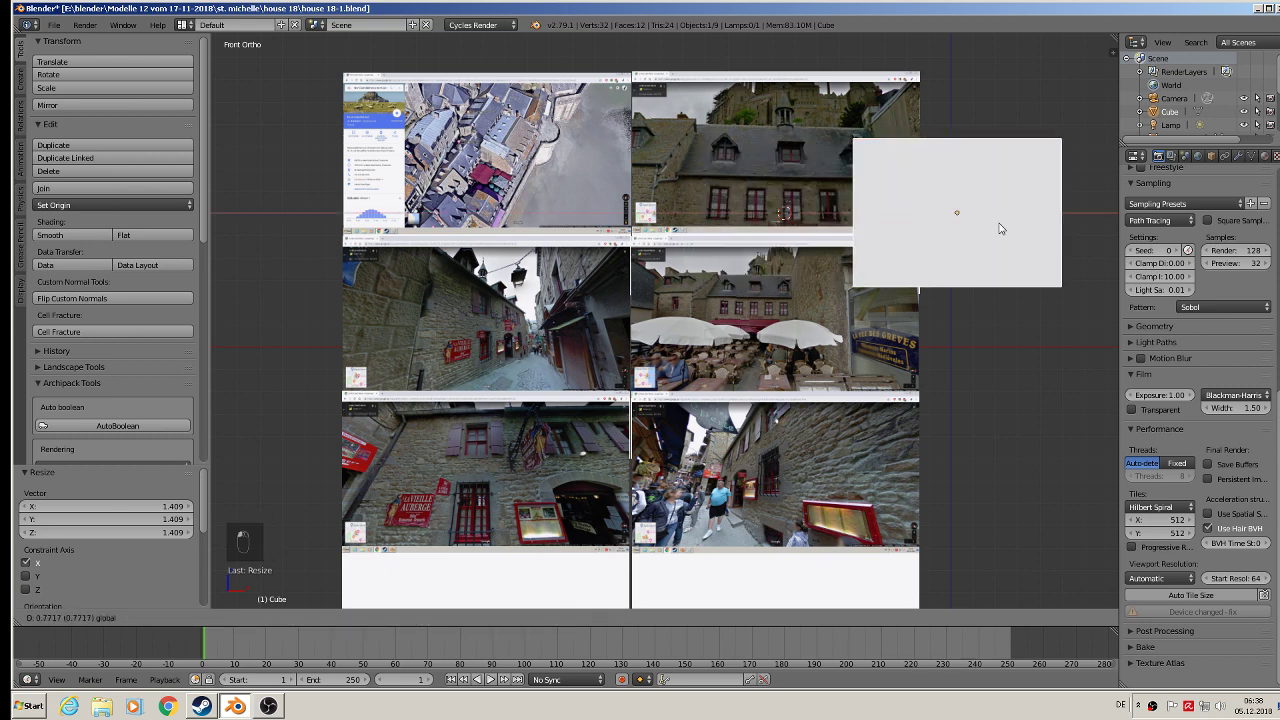
{"action": "left_click", "coordinate": [999, 319]}
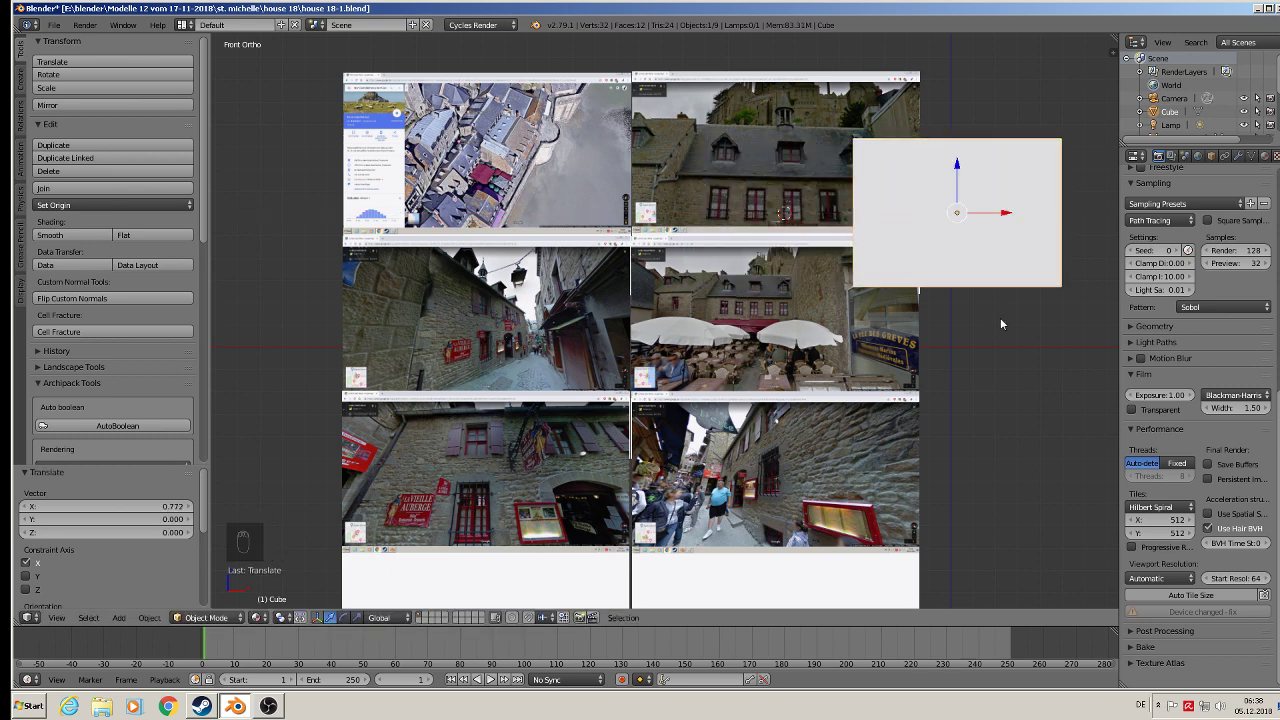
Scale the cube along Z by a factor of 0.77 and lower it about 0.10
{"action": "key", "text": "s"}
{"action": "key", "text": "z"}
{"action": "left_click", "coordinate": [979, 298]}
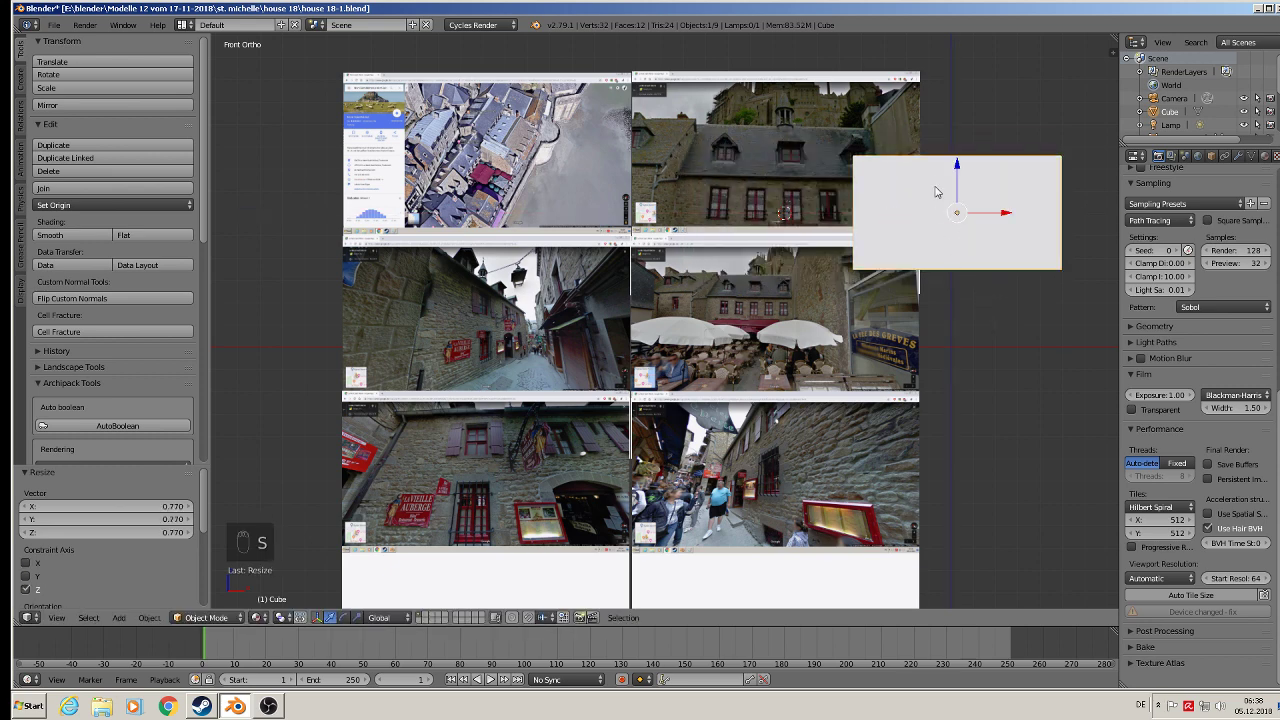
{"action": "left_click_drag", "start_coordinate": [958, 167], "coordinate": [959, 190]}
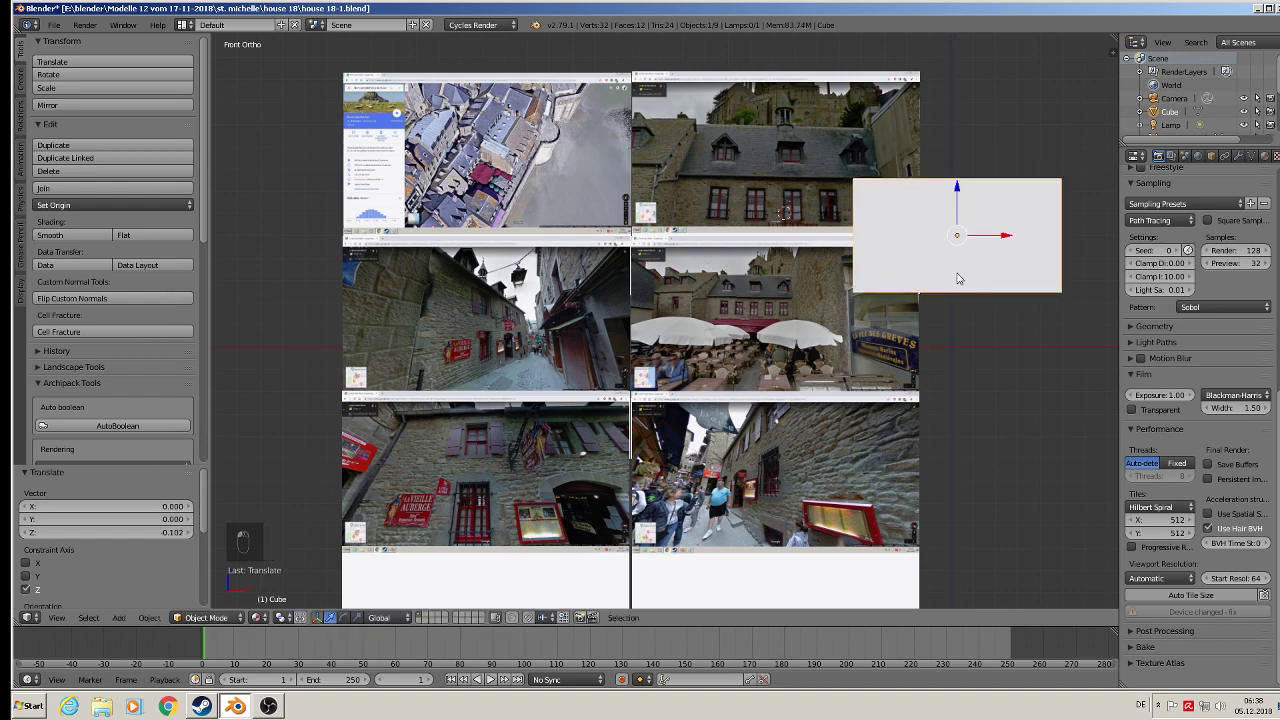
Move the cube about 1.0 in the negative Y direction, in front of the reference images
{"action": "middle_click_drag", "start_coordinate": [958, 193], "coordinate": [760, 250]}
{"action": "left_click_drag", "start_coordinate": [760, 250], "coordinate": [877, 362]}
{"action": "scroll", "coordinate": [430, 302], "scroll_direction": "up", "scroll_amount": 2}
{"action": "scroll", "coordinate": [412, 290], "scroll_direction": "up", "scroll_amount": 3}
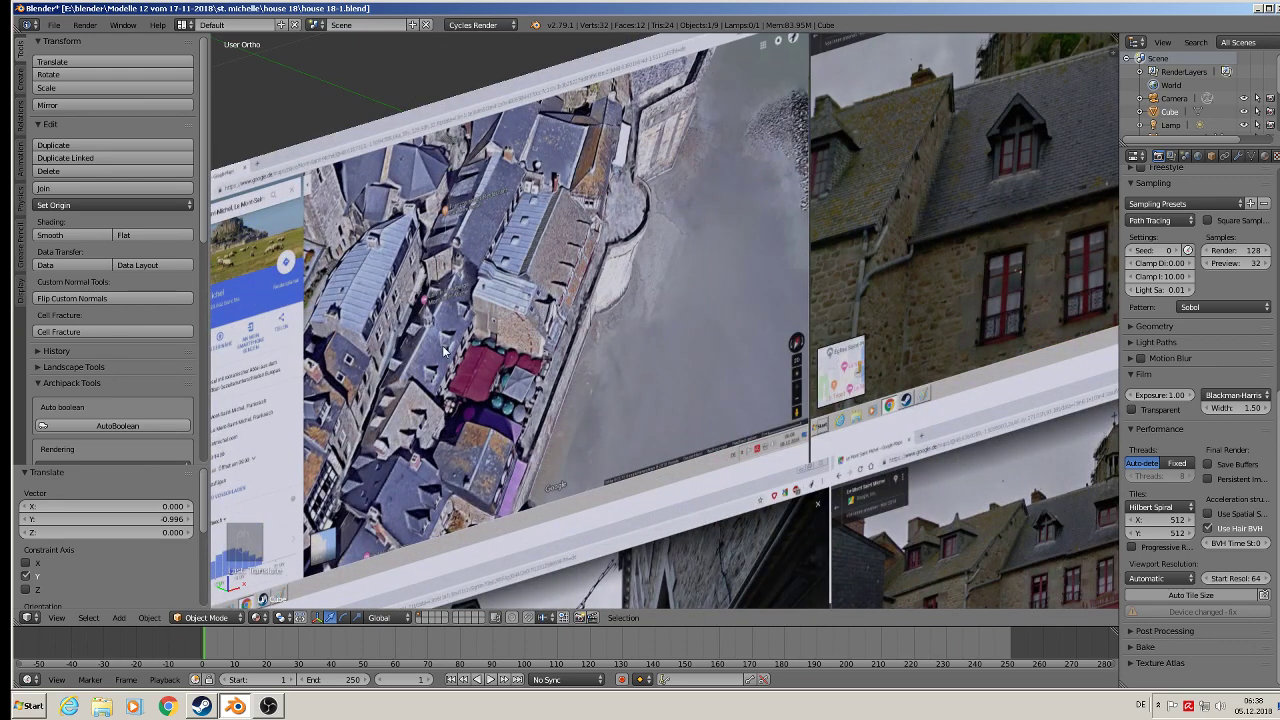
Narrow the cube along Y to roughly three quarters of its depth
{"action": "scroll", "coordinate": [450, 348], "scroll_direction": "down", "scroll_amount": 4}
{"action": "middle_click_drag", "start_coordinate": [638, 436], "coordinate": [1090, 382], "text": "shift"}
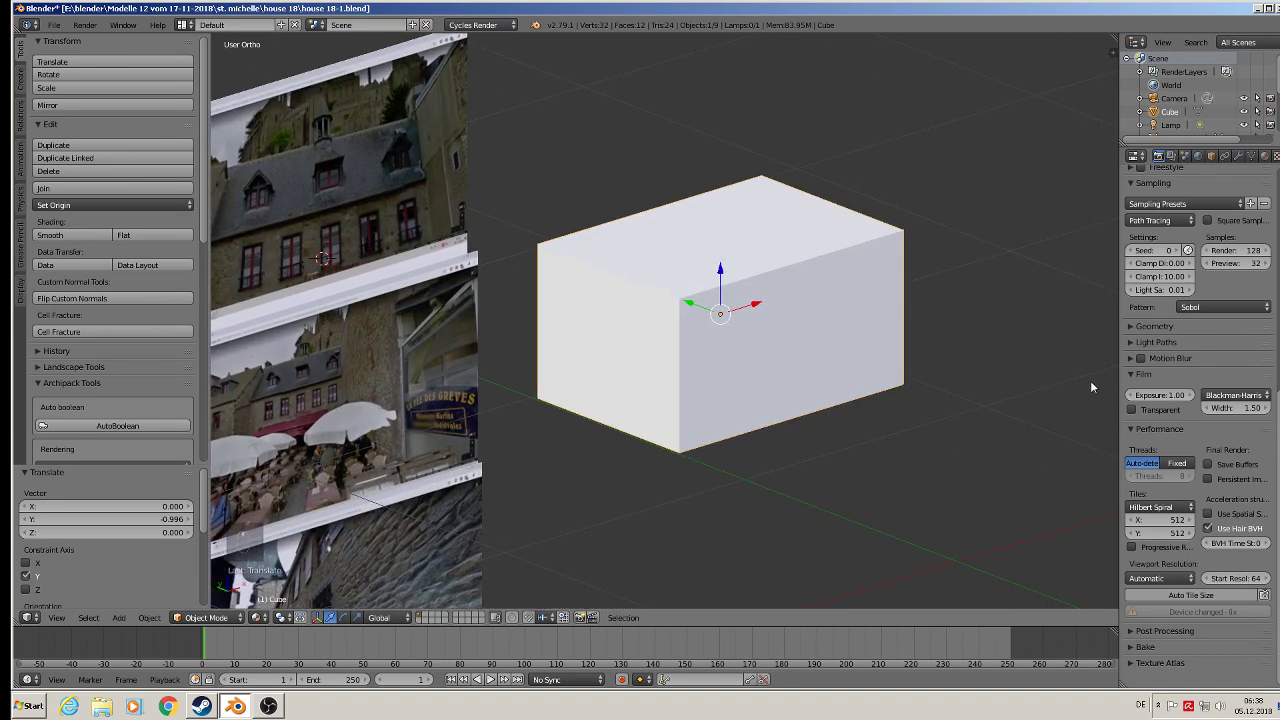
{"action": "scroll", "coordinate": [1160, 388], "scroll_direction": "up", "scroll_amount": 1}
{"action": "middle_click_drag", "start_coordinate": [890, 355], "coordinate": [938, 386]}
{"action": "key", "text": "s"}
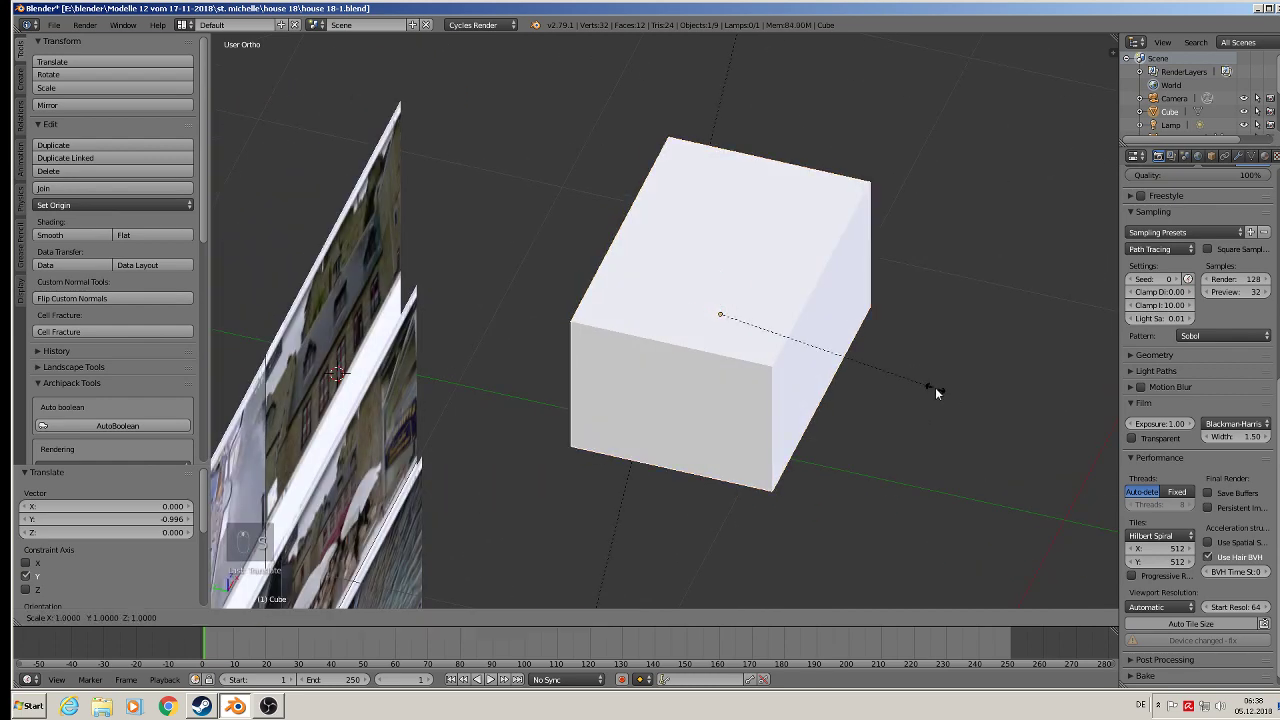
{"action": "key", "text": "y"}
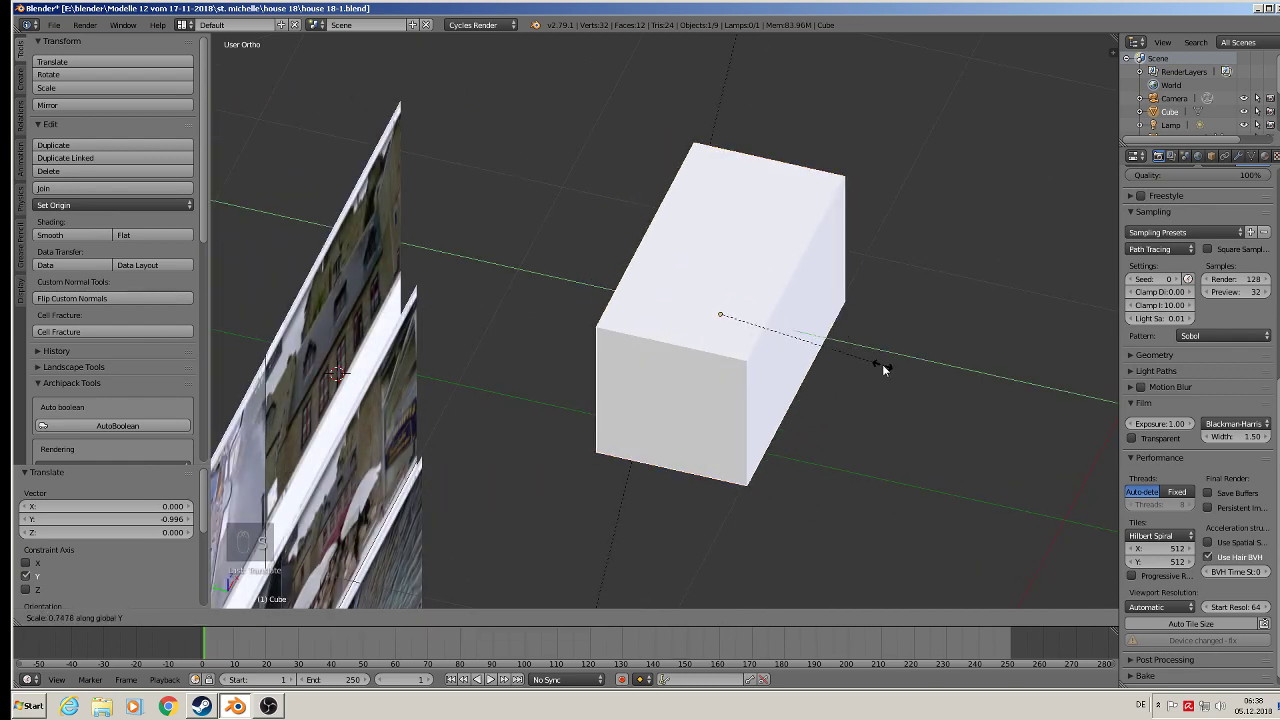
{"action": "left_click", "coordinate": [888, 366]}
Add one centred loop cut running lengthwise over the top of the cube for the roof ridge
{"action": "key", "text": "Tab"}
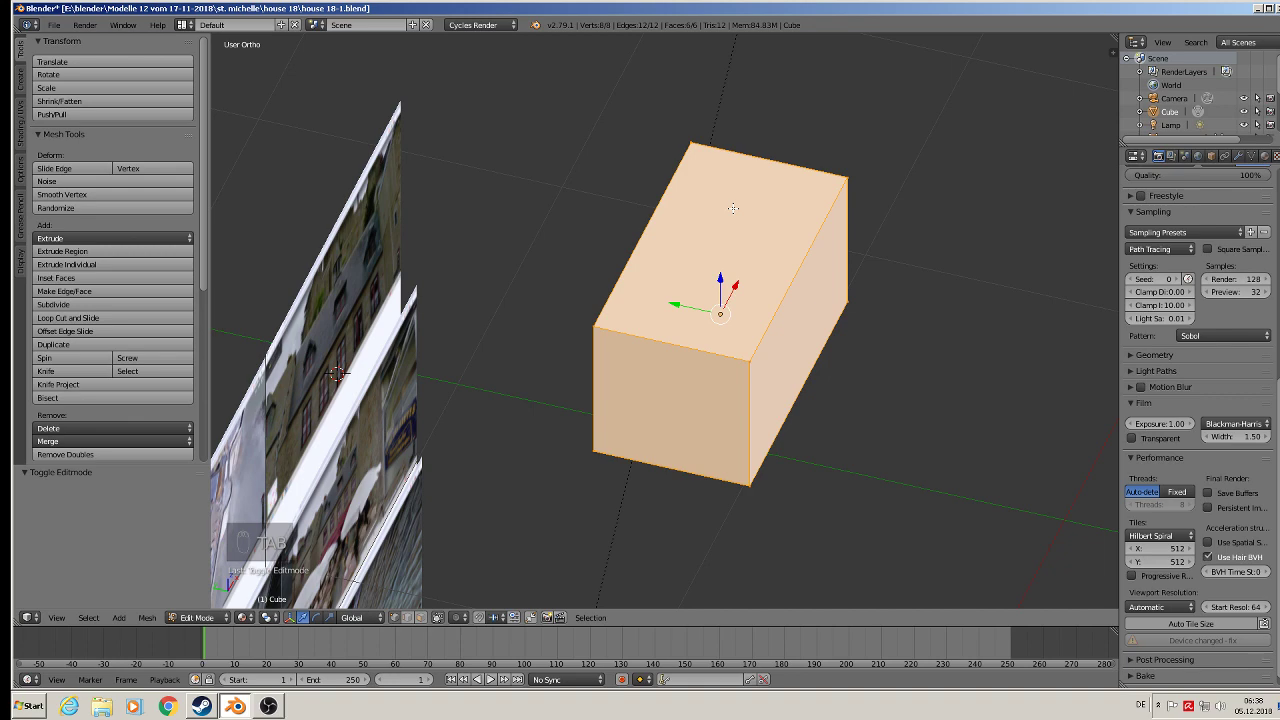
{"action": "key", "text": "ctrl+r"}
{"action": "left_click", "coordinate": [757, 174]}
{"action": "right_click", "coordinate": [757, 172]}
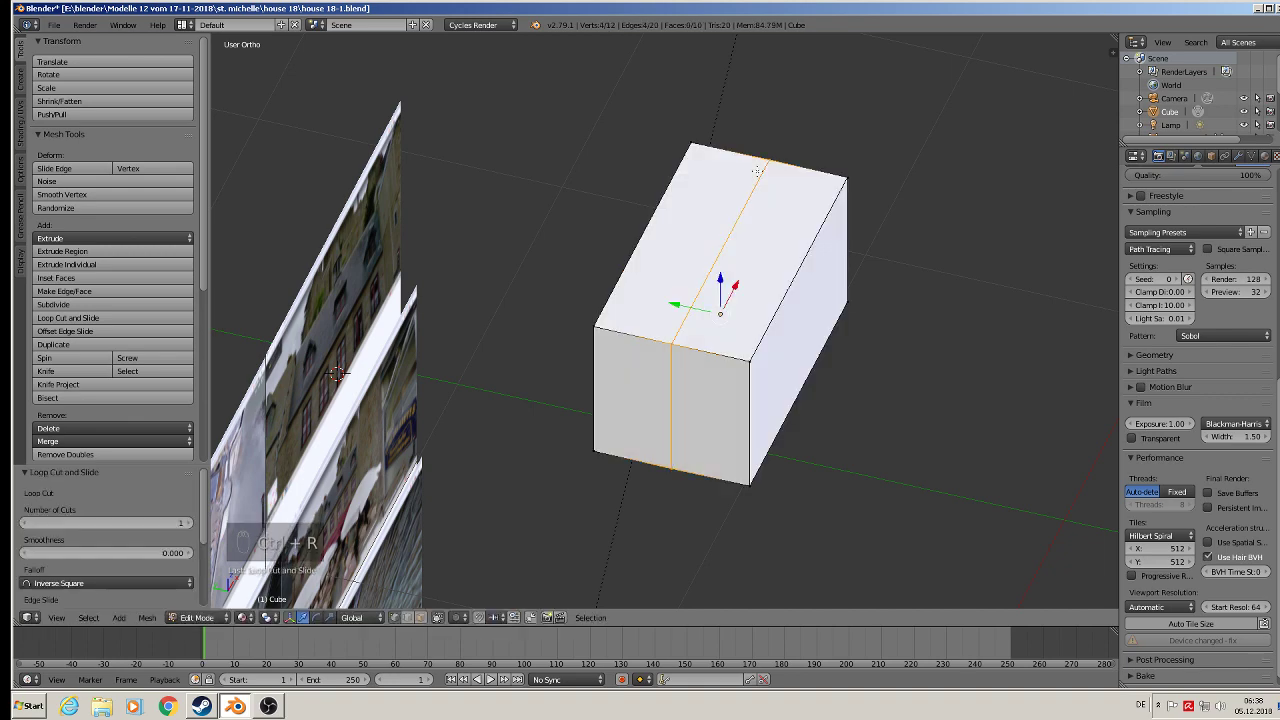
Raise the centre edge on top of the block about 0.2 along Z to form a gable roof
{"action": "middle_click_drag", "start_coordinate": [547, 495], "coordinate": [460, 560]}
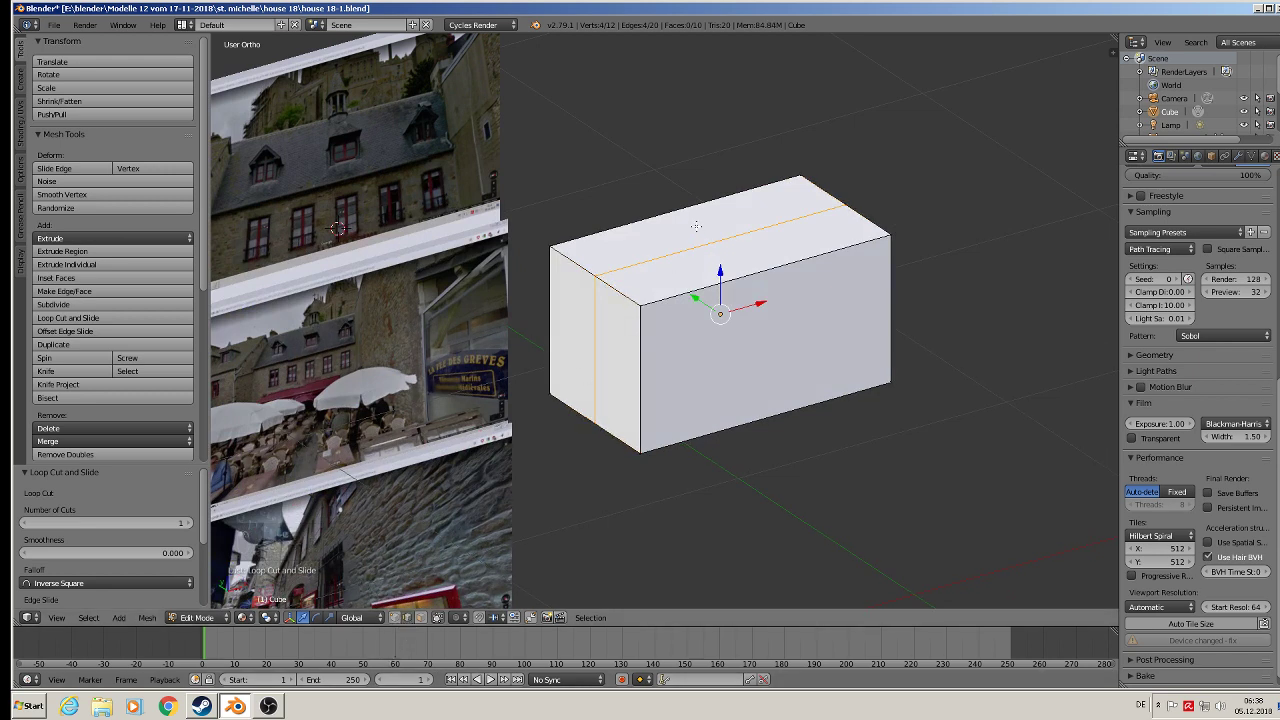
{"action": "right_click", "coordinate": [701, 247]}
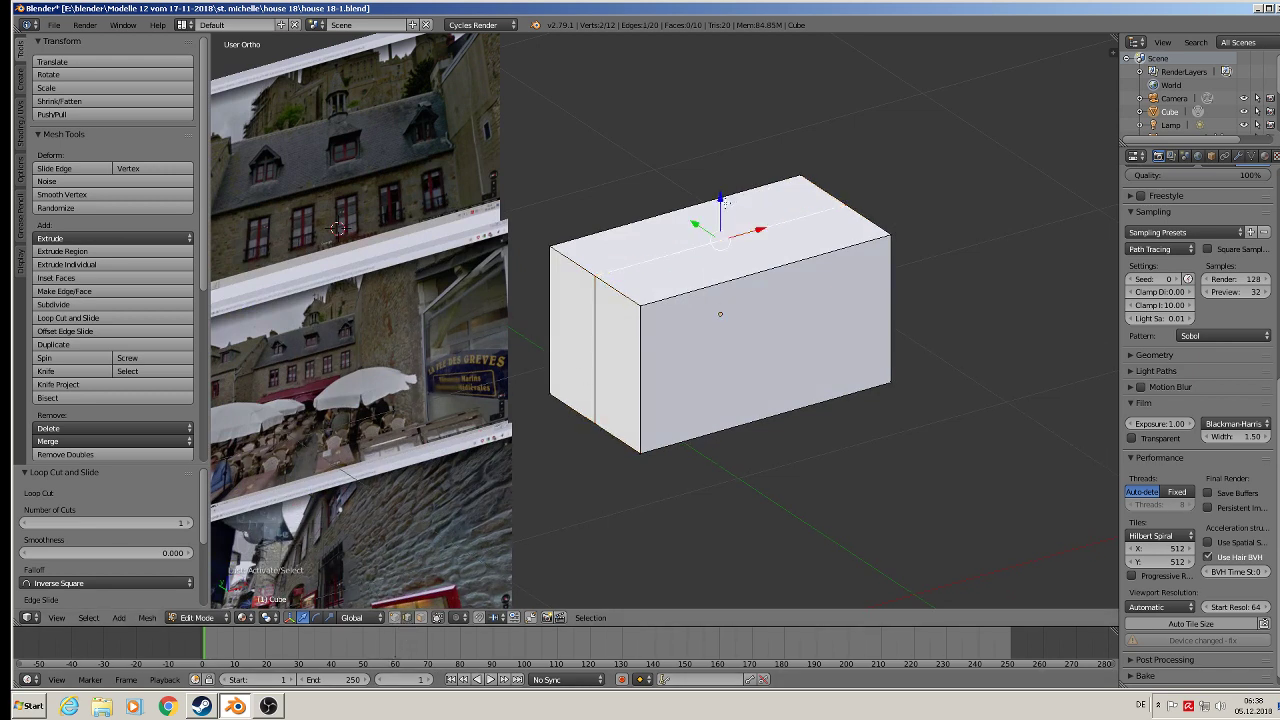
{"action": "left_click_drag", "start_coordinate": [722, 200], "coordinate": [728, 142]}
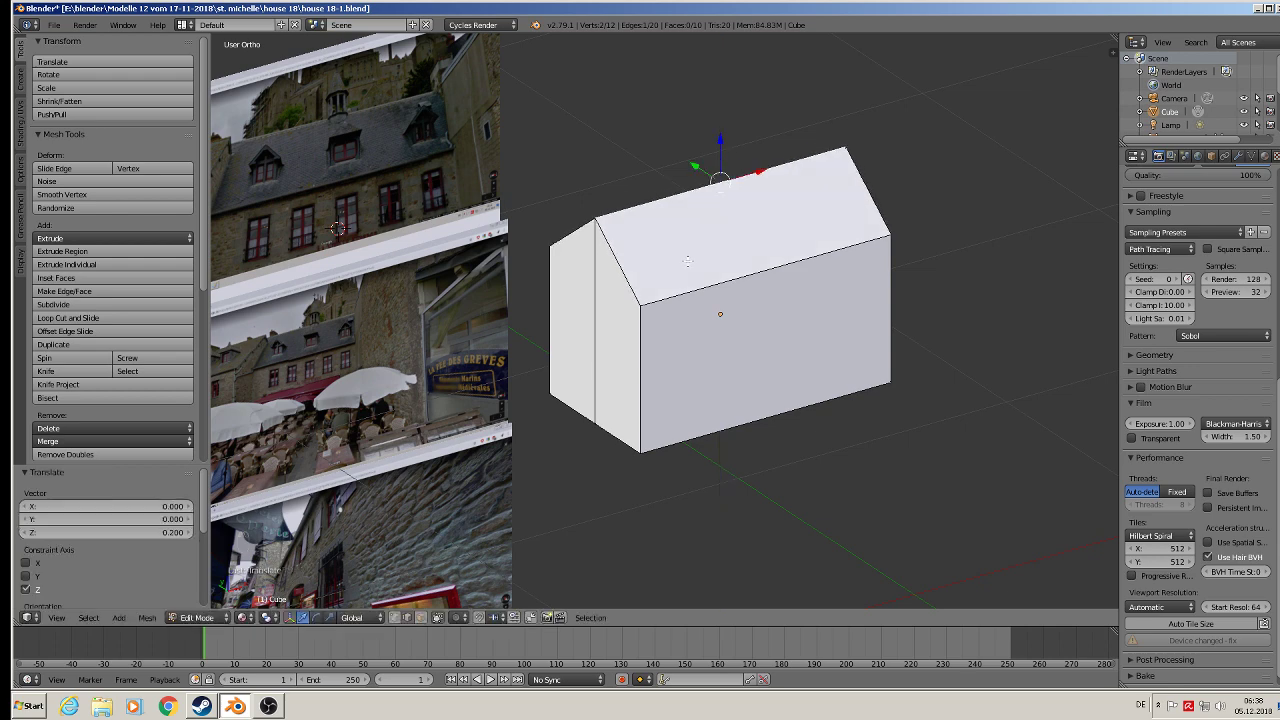
Add one centred horizontal loop cut around the walls of the house to divide them into two storeys
{"action": "middle_click_drag", "start_coordinate": [728, 142], "coordinate": [657, 318]}
{"action": "key", "text": "ctrl+r"}
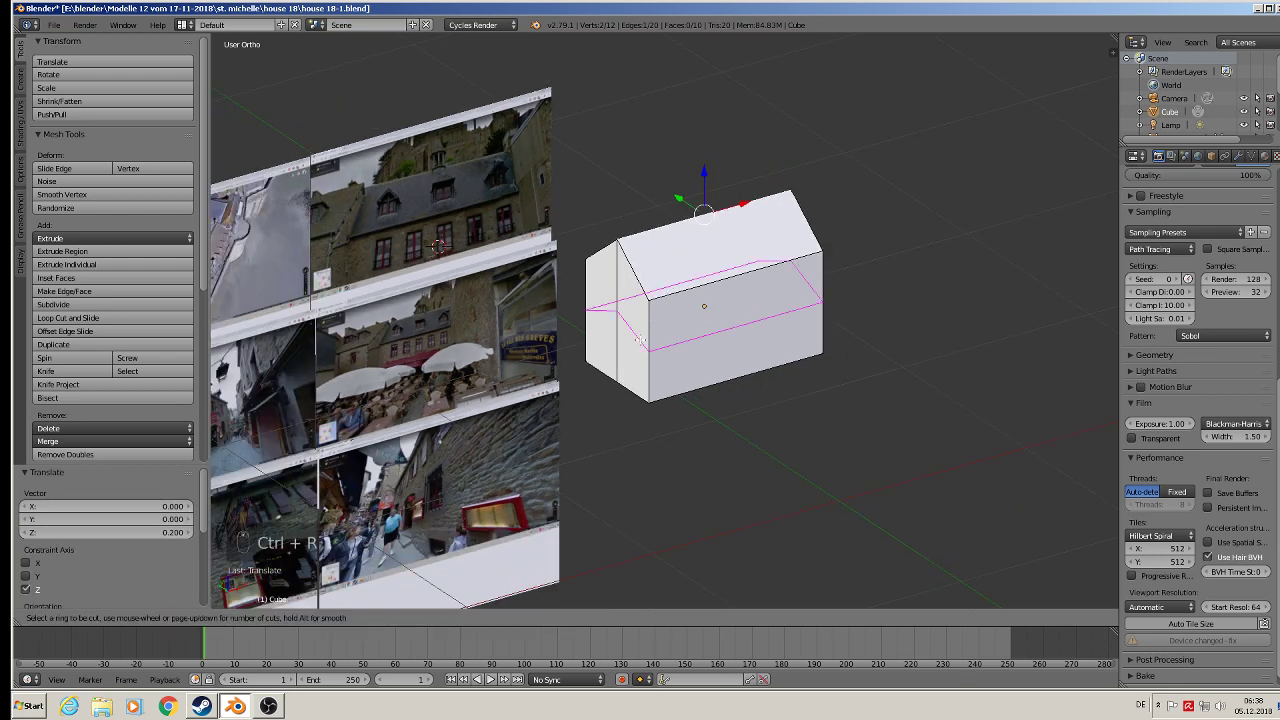
{"action": "left_click", "coordinate": [640, 340]}
{"action": "right_click", "coordinate": [640, 340]}
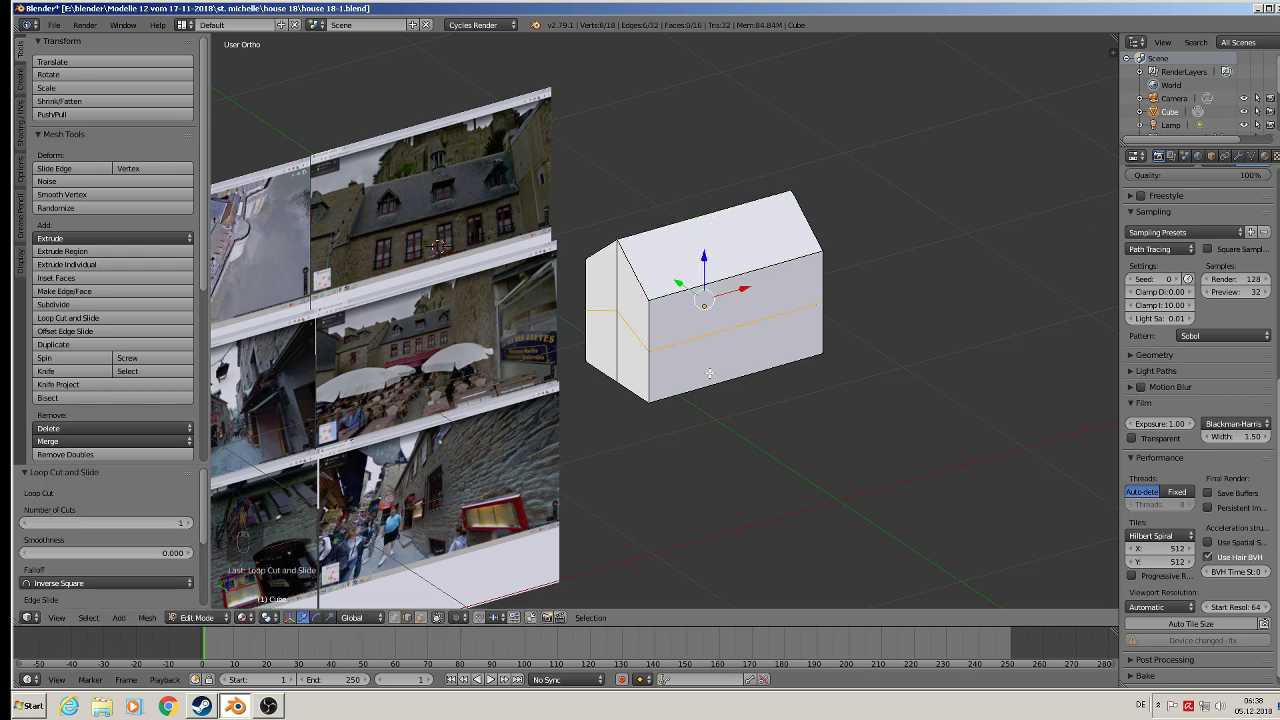
Give the house a default material and add a second material with a red diffuse colour
{"action": "middle_click_drag", "start_coordinate": [709, 373], "coordinate": [724, 425]}
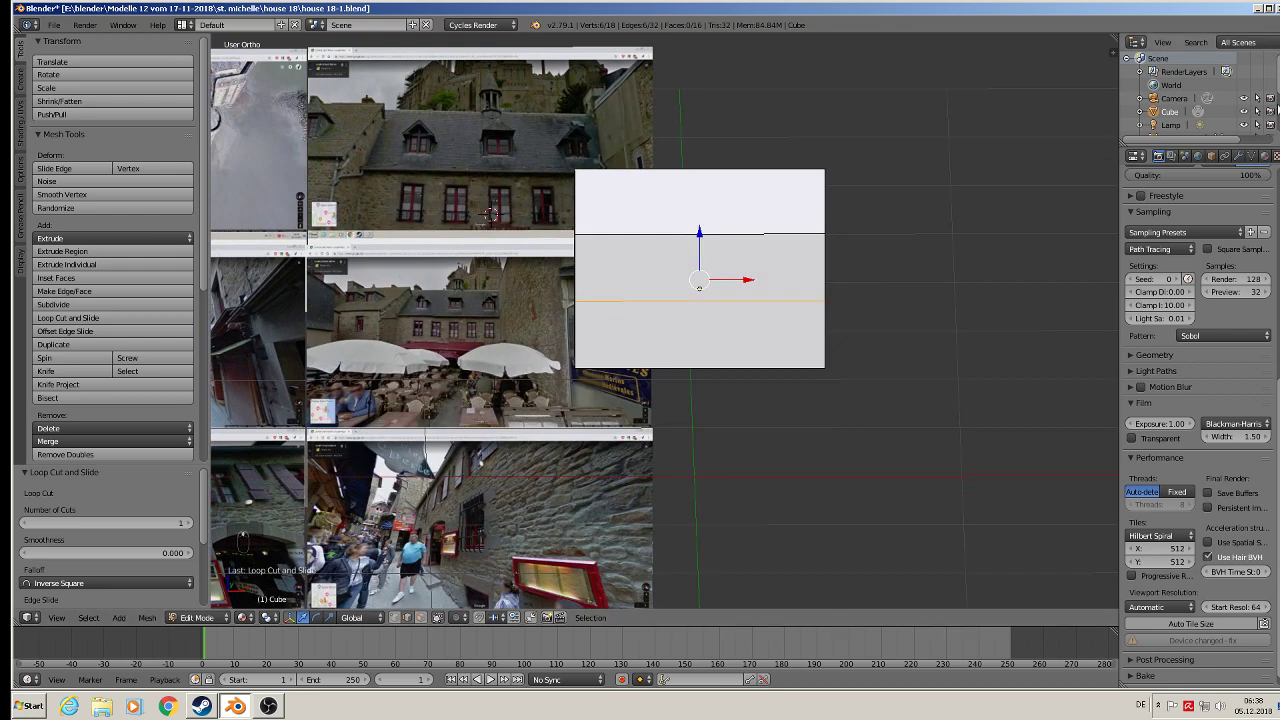
{"action": "left_click", "coordinate": [1264, 156]}
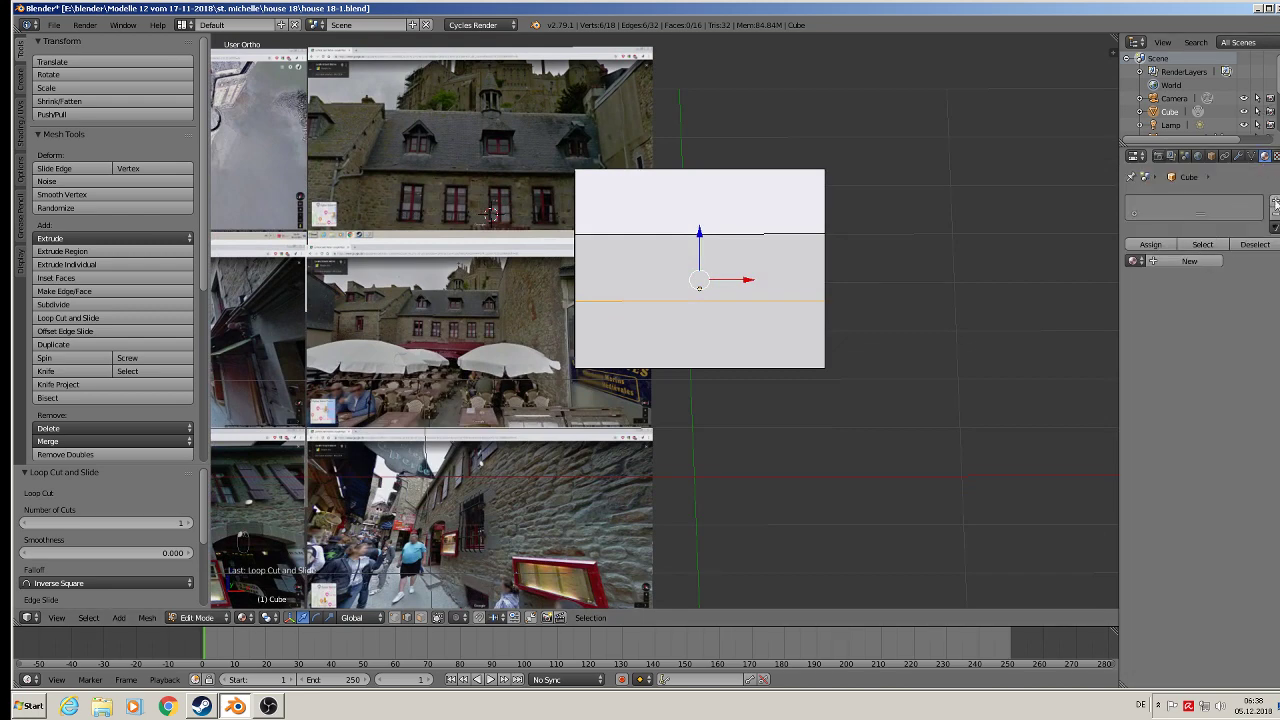
{"action": "left_click", "coordinate": [1192, 261]}
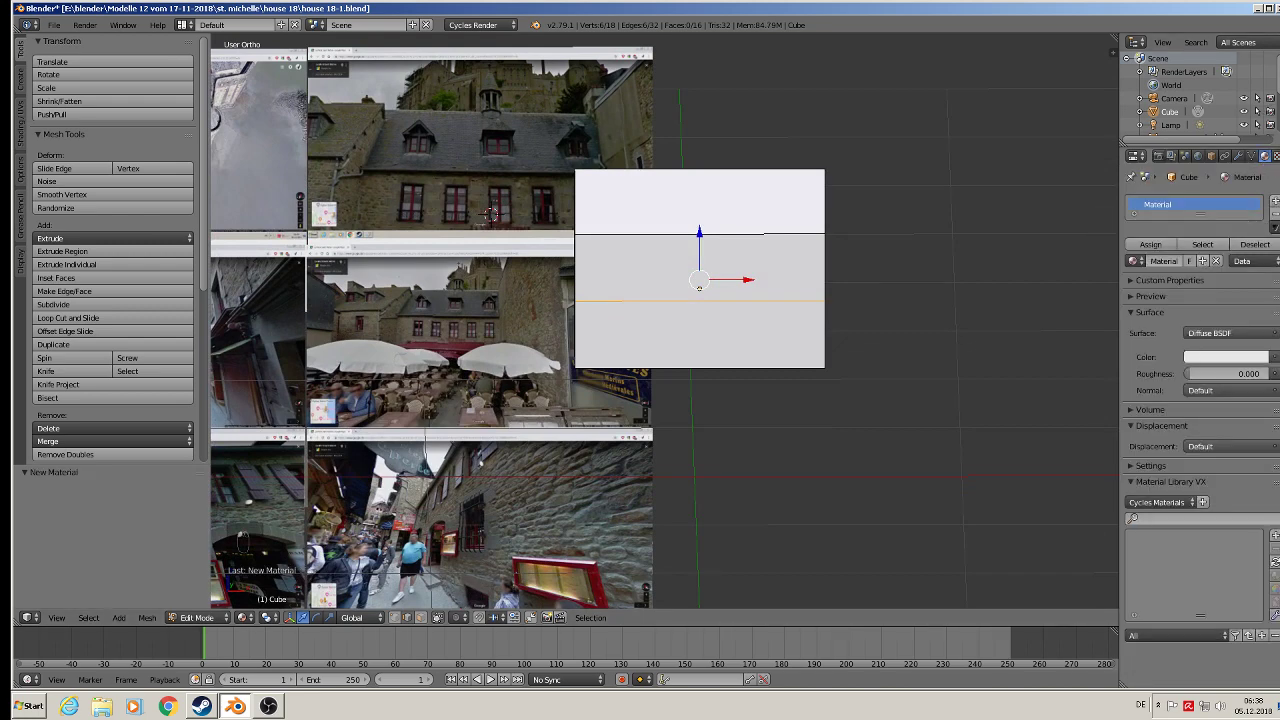
{"action": "left_click", "coordinate": [1274, 203]}
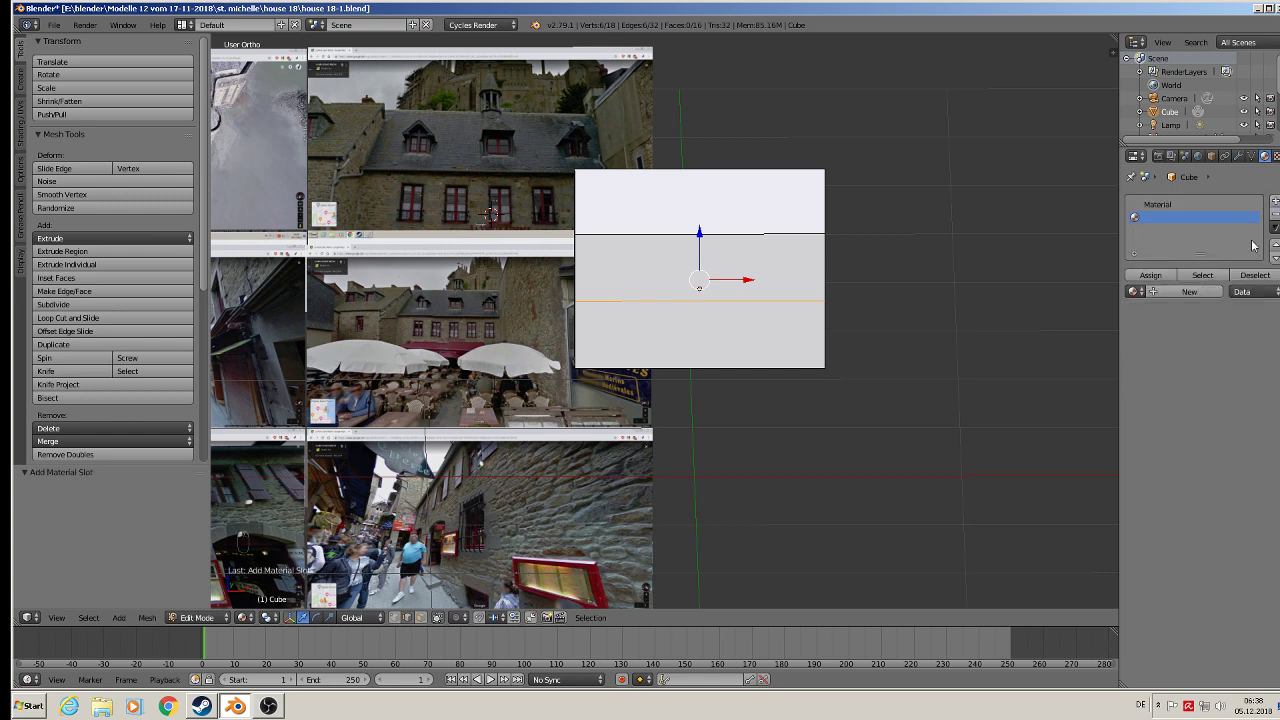
{"action": "left_click", "coordinate": [1171, 293]}
{"action": "left_click", "coordinate": [1233, 390]}
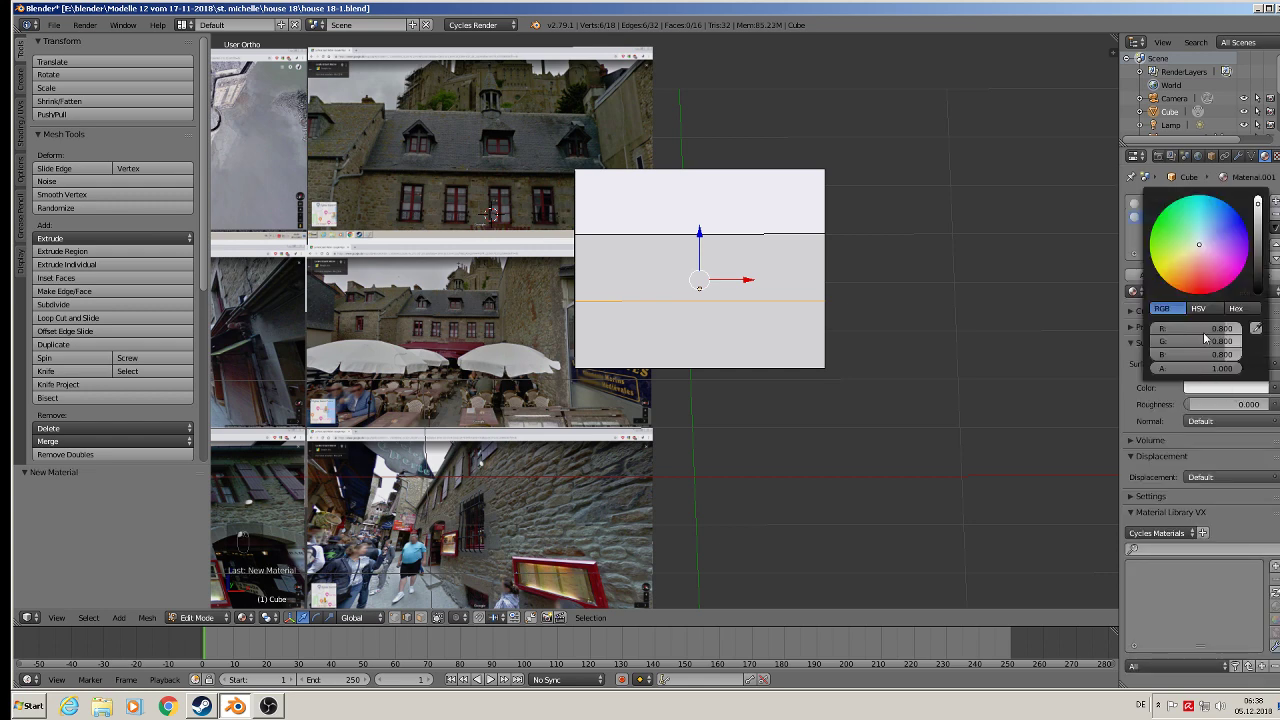
{"action": "left_click", "coordinate": [1200, 288]}
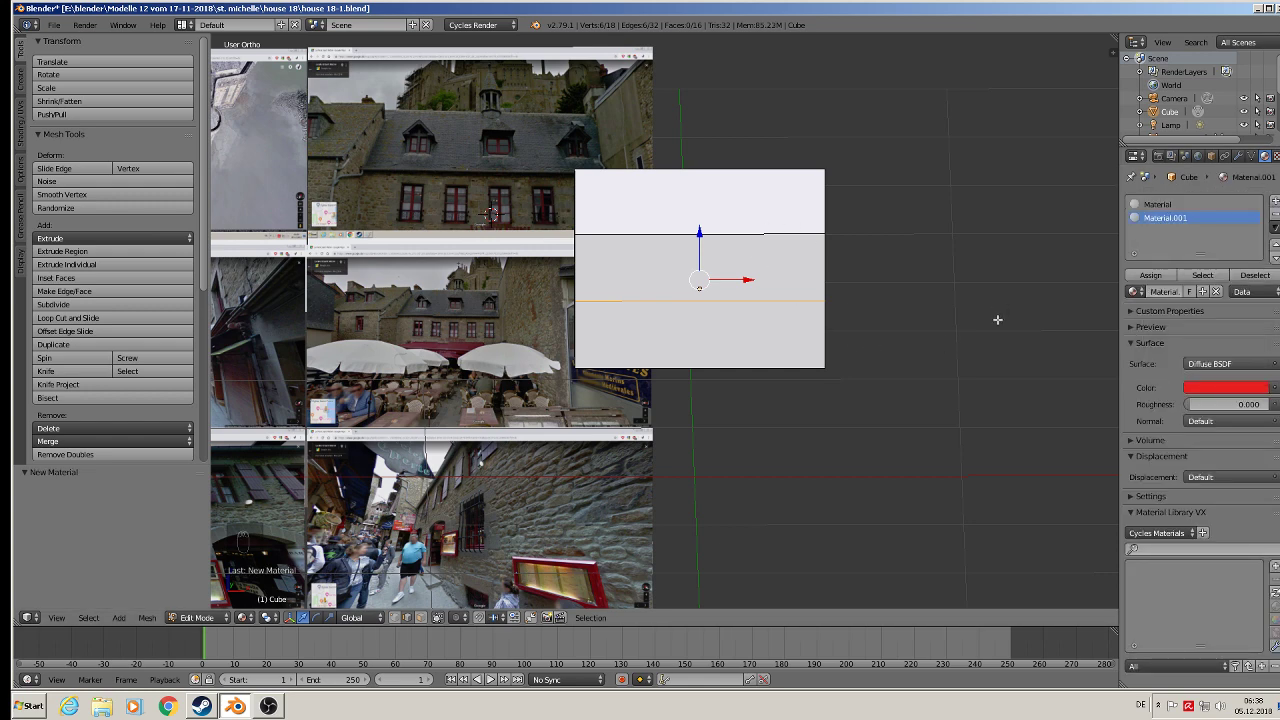
Assign the red material to the ring of upper-storey wall faces and return to Object Mode
{"action": "middle_click_drag", "start_coordinate": [956, 331], "coordinate": [613, 275]}
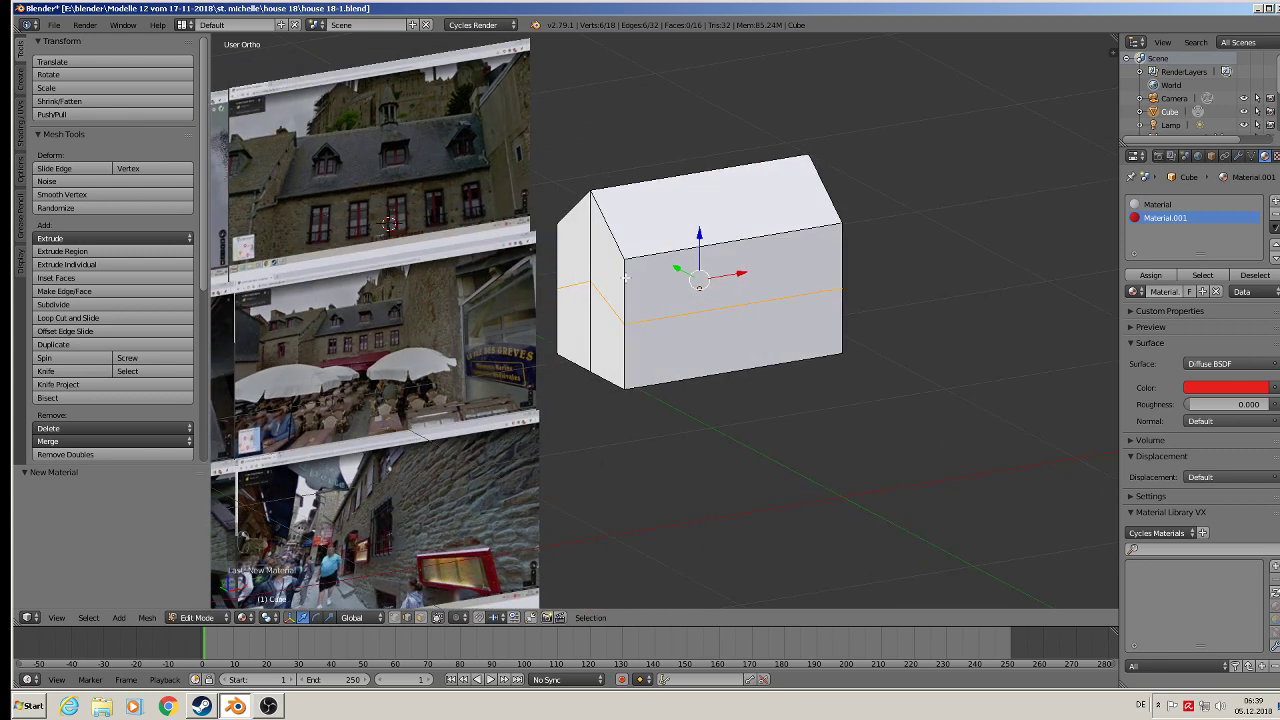
{"action": "left_click", "coordinate": [424, 606]}
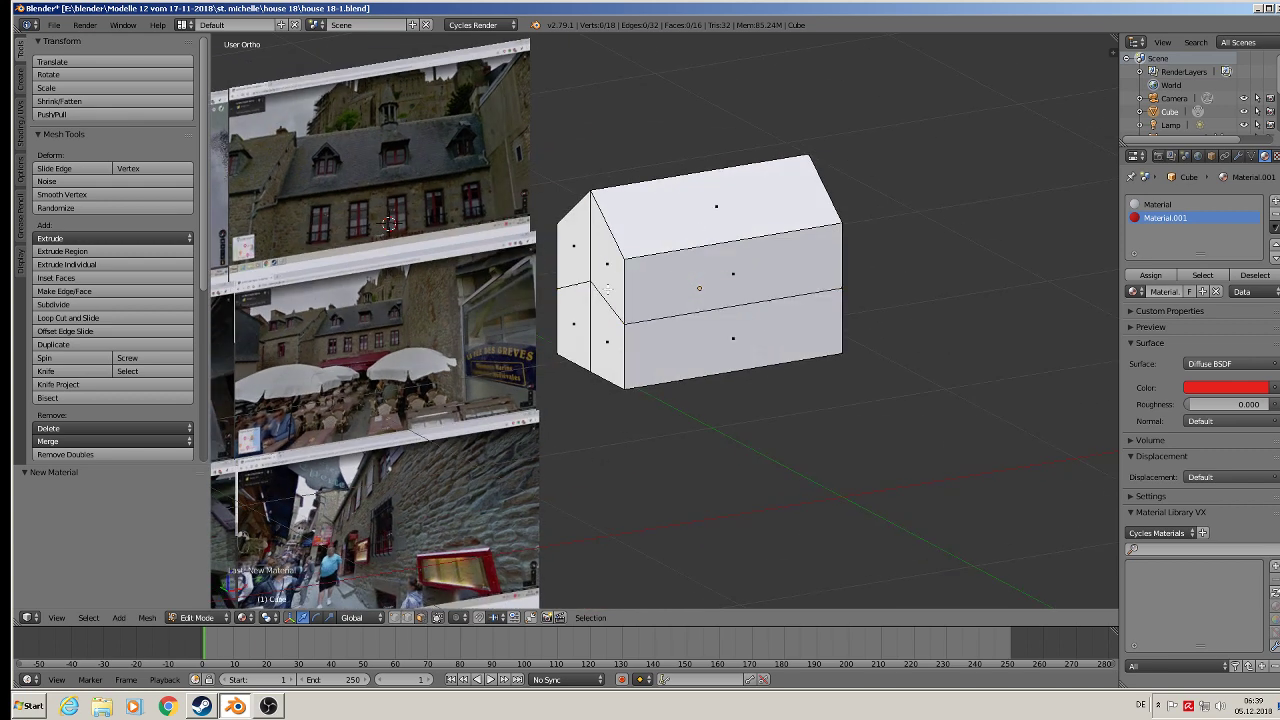
{"action": "right_click", "coordinate": [630, 275], "text": "alt"}
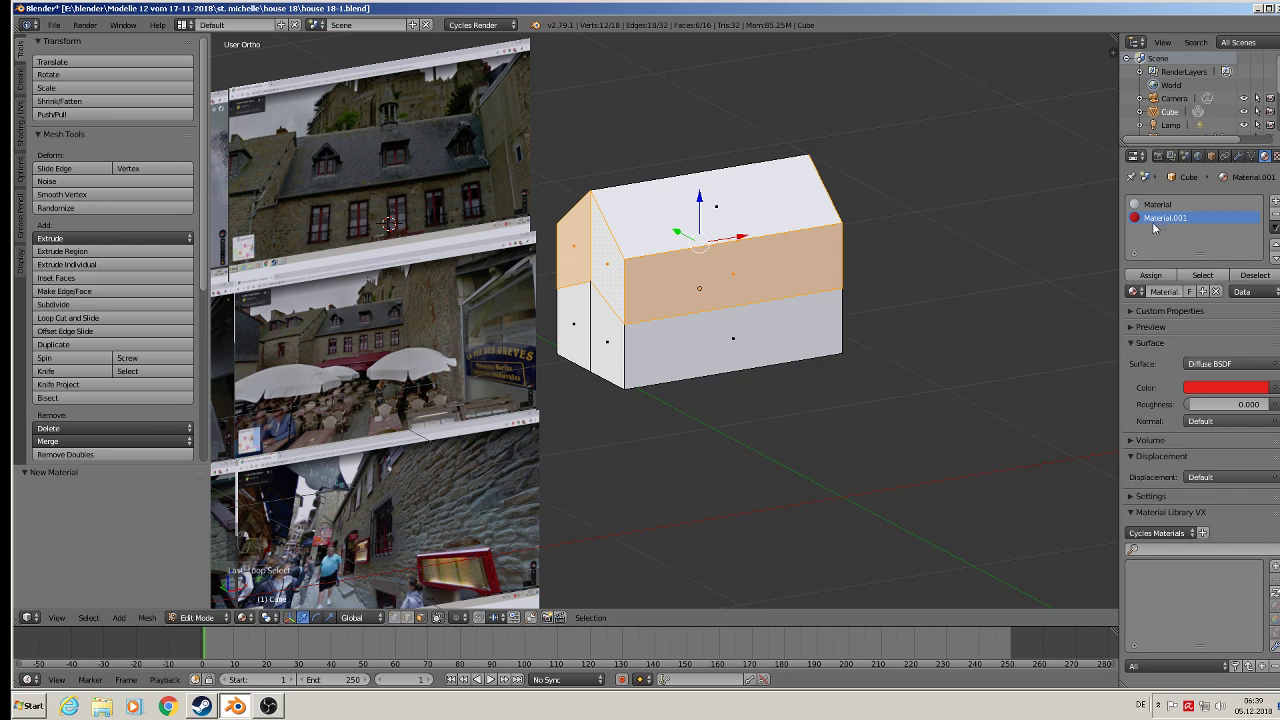
{"action": "left_click", "coordinate": [1150, 275]}
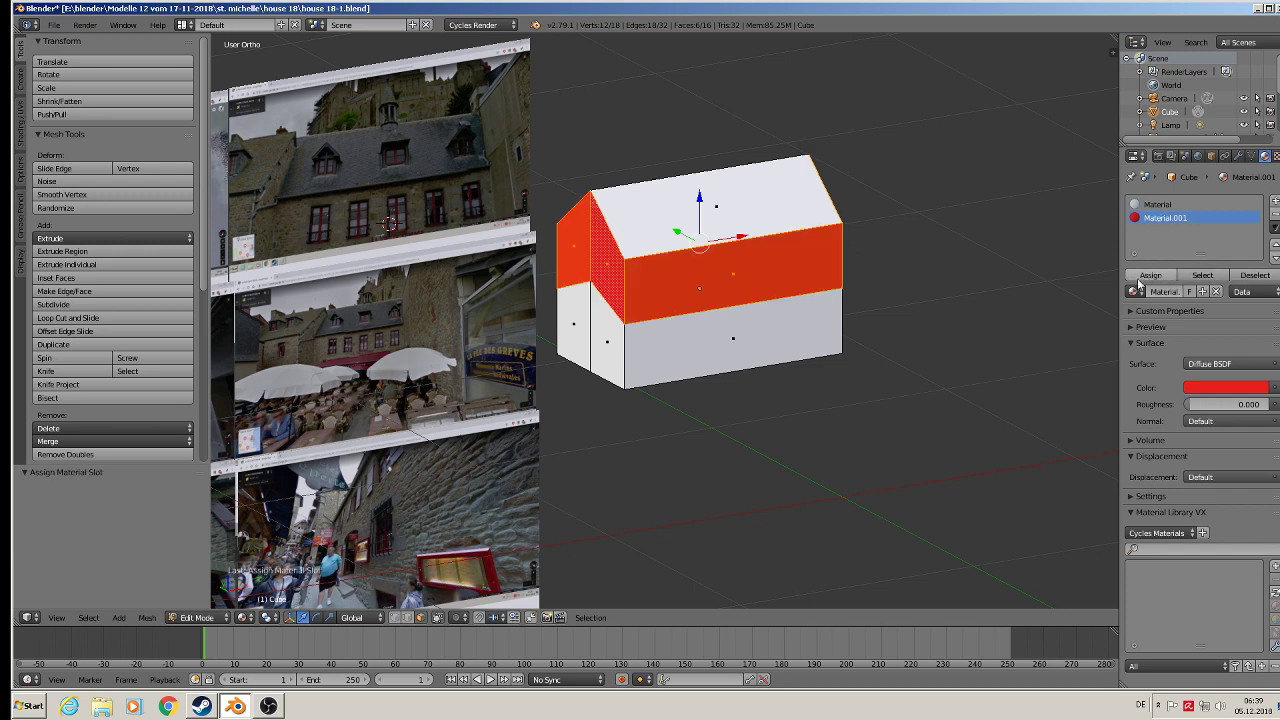
{"action": "key", "text": "Tab"}
{"action": "middle_click_drag", "start_coordinate": [795, 359], "coordinate": [688, 360]}
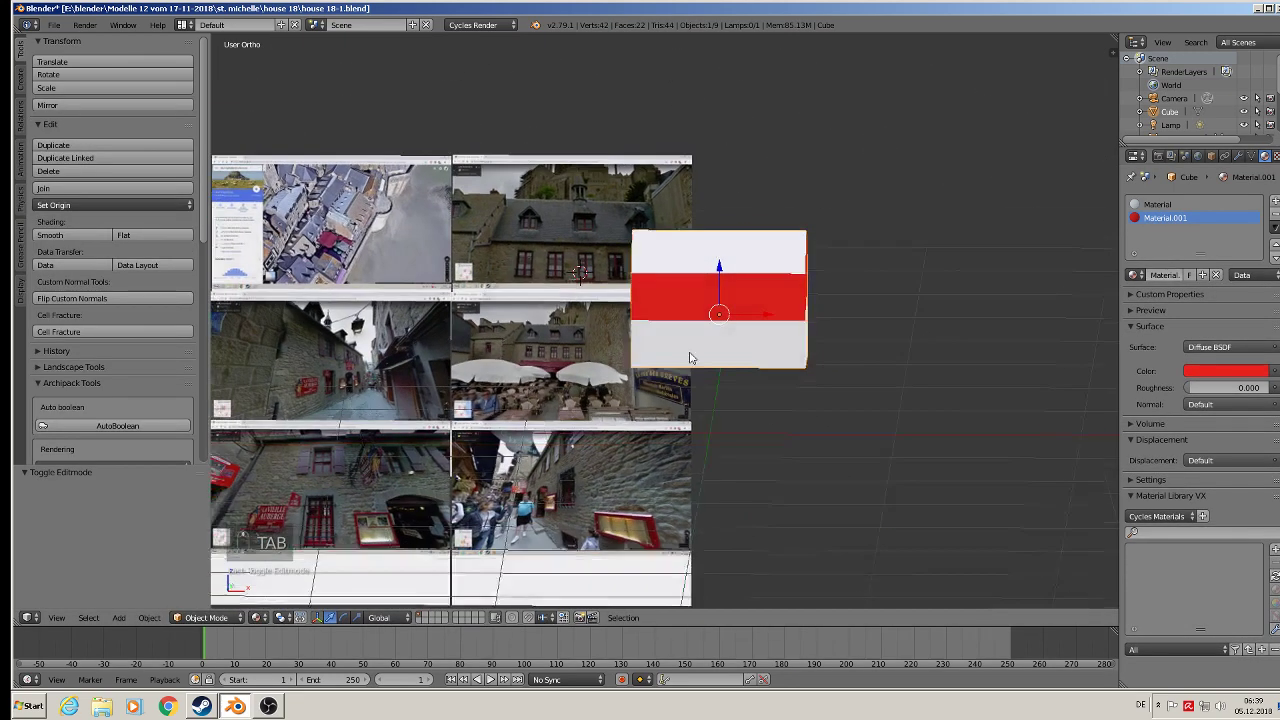
{"action": "key", "text": "KP_1"}
{"action": "scroll", "coordinate": [545, 340], "scroll_direction": "down", "scroll_amount": 1}
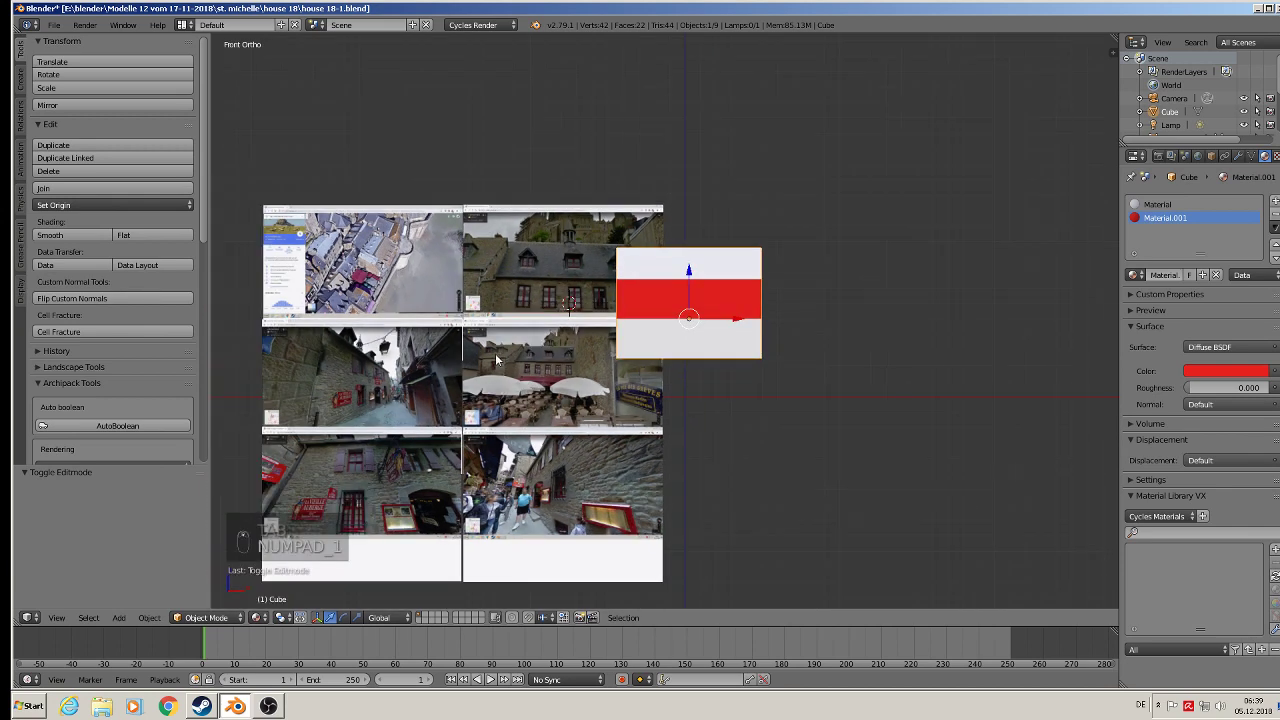
{"action": "middle_click_drag", "start_coordinate": [468, 323], "coordinate": [535, 323], "text": "shift"}
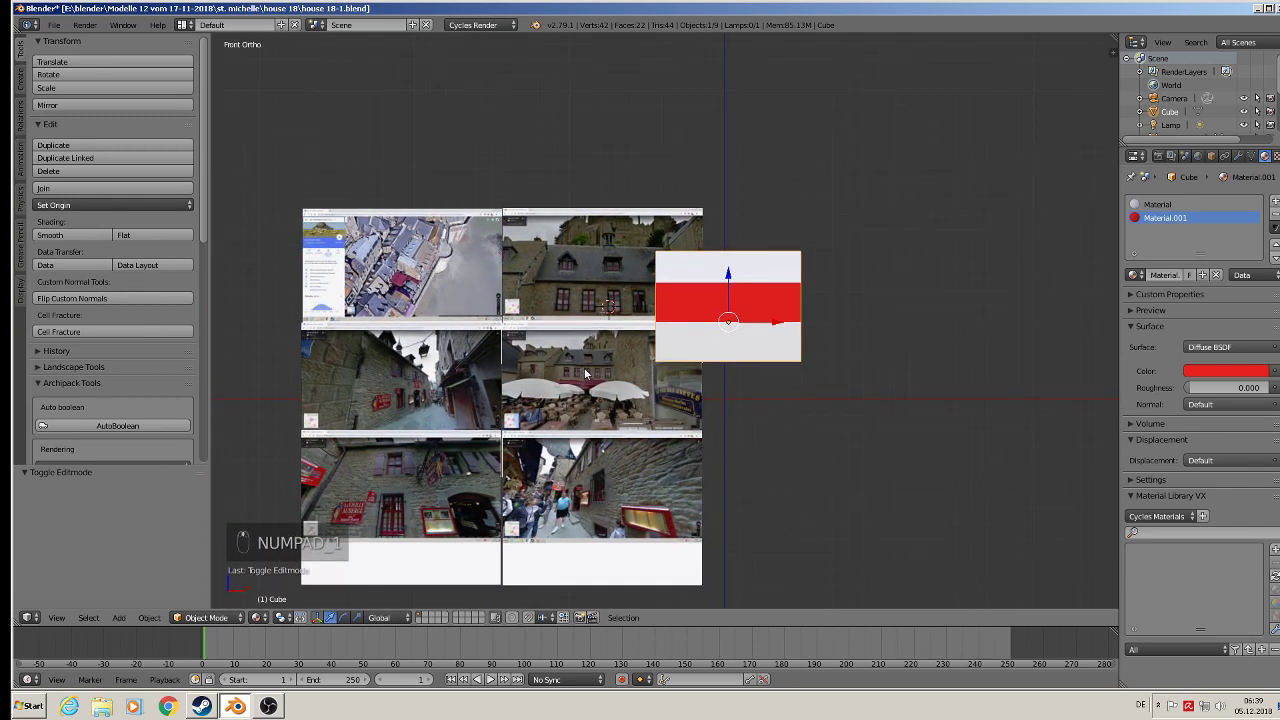
Move the house about 0.38 along X, clear of the reference images
{"action": "scroll", "coordinate": [584, 367], "scroll_direction": "up", "scroll_amount": 4}
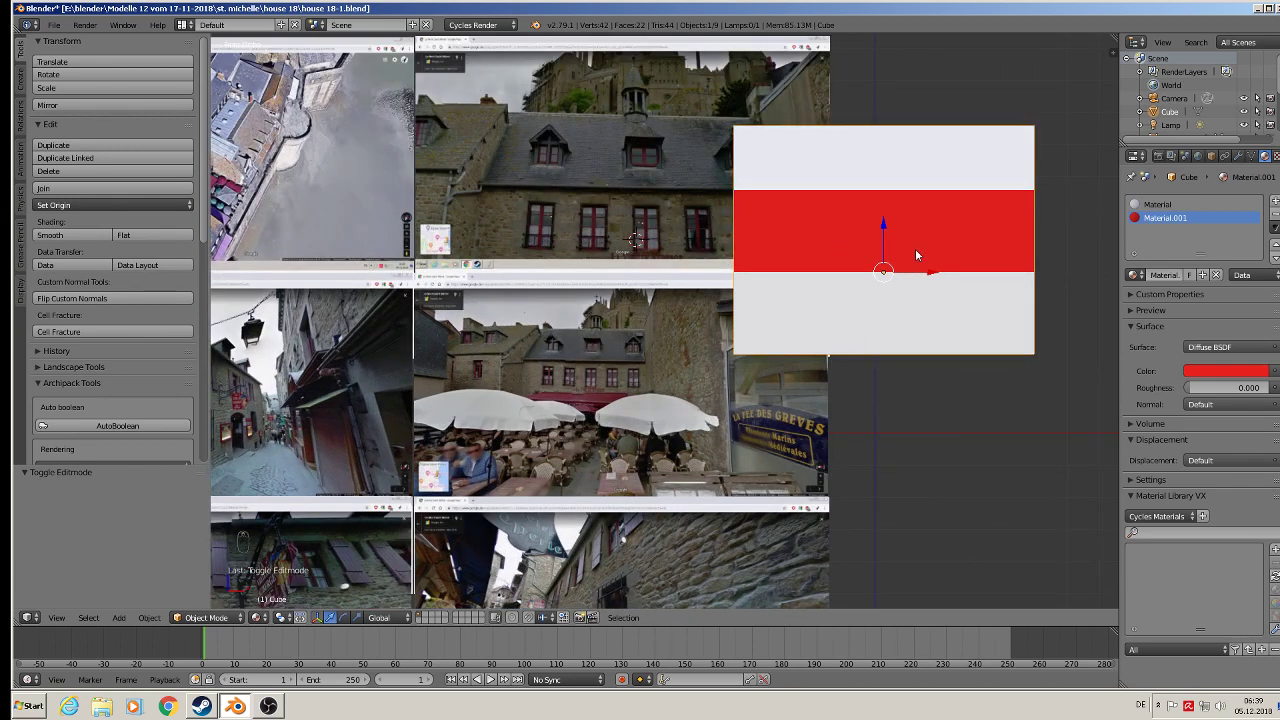
{"action": "left_click_drag", "start_coordinate": [935, 272], "coordinate": [1060, 281]}
{"action": "middle_click_drag", "start_coordinate": [942, 305], "coordinate": [729, 282], "text": "shift"}
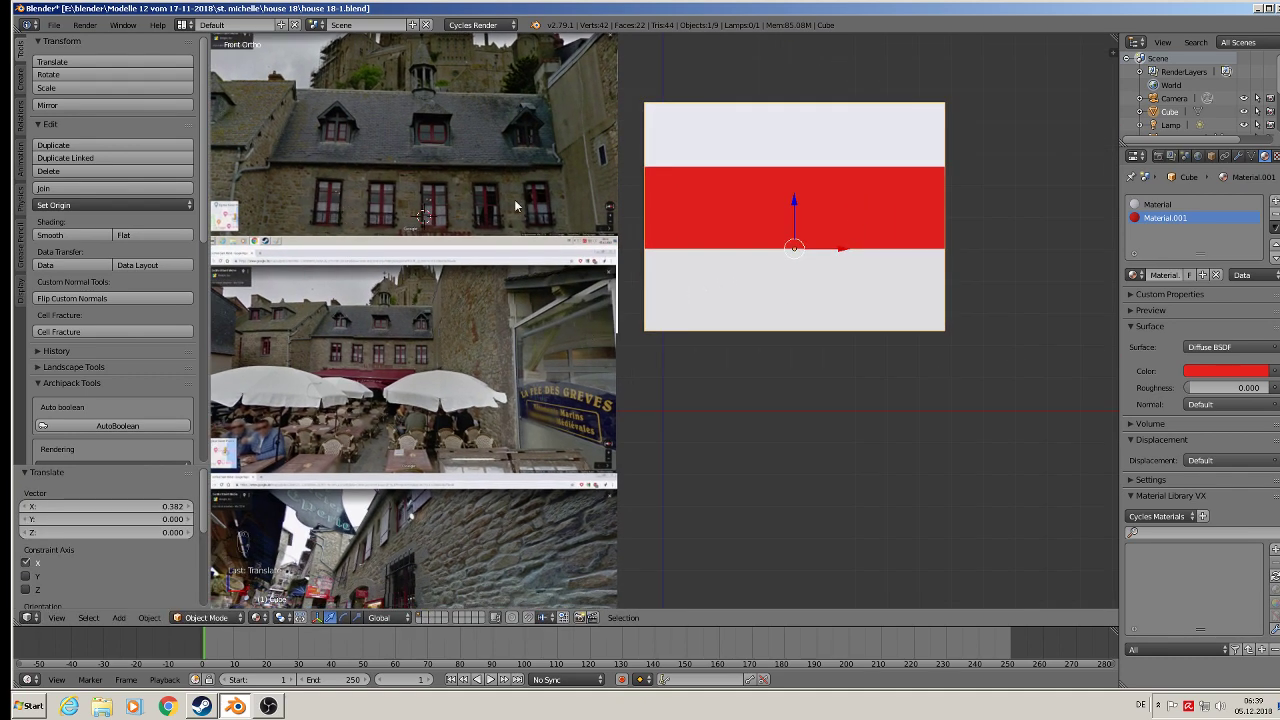
Add a cube over the first upper-storey window in the reference photo and scale it down to about 0.038
{"action": "scroll", "coordinate": [515, 205], "scroll_direction": "up", "scroll_amount": 3}
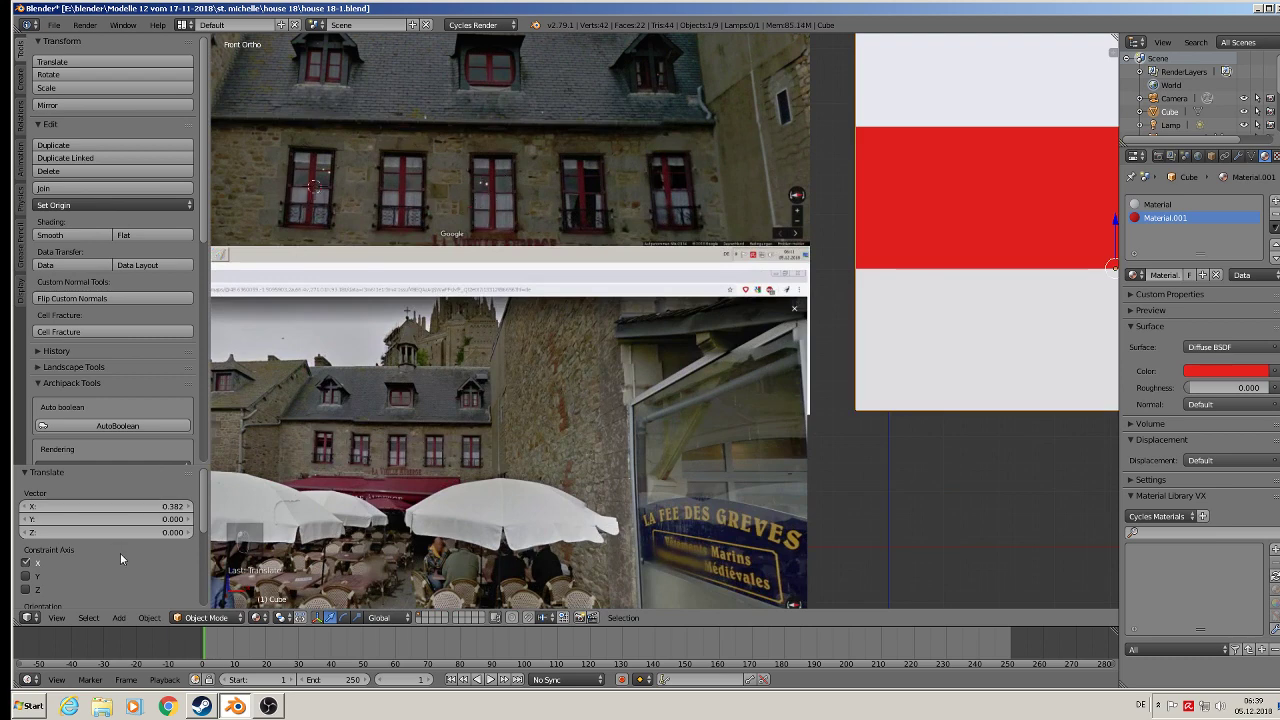
{"action": "left_click", "coordinate": [122, 620]}
{"action": "mouse_move", "coordinate": [214, 567]}
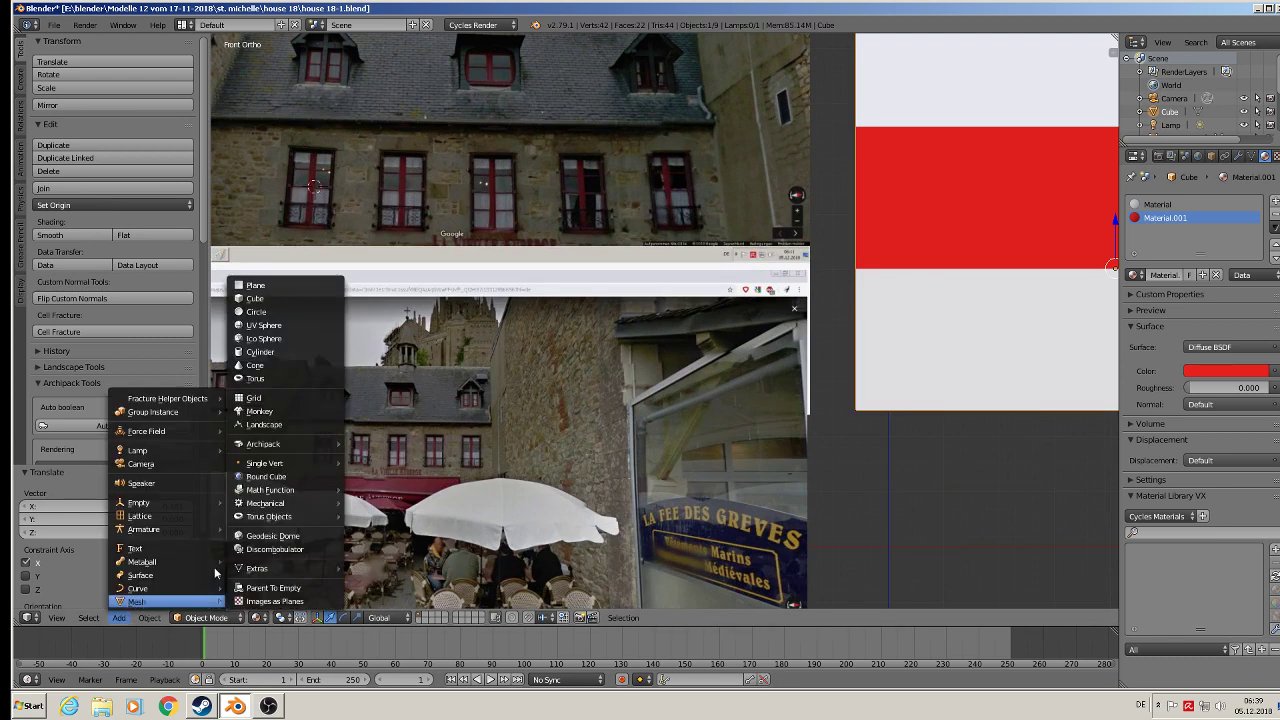
{"action": "left_click", "coordinate": [313, 301]}
{"action": "key", "text": "s"}
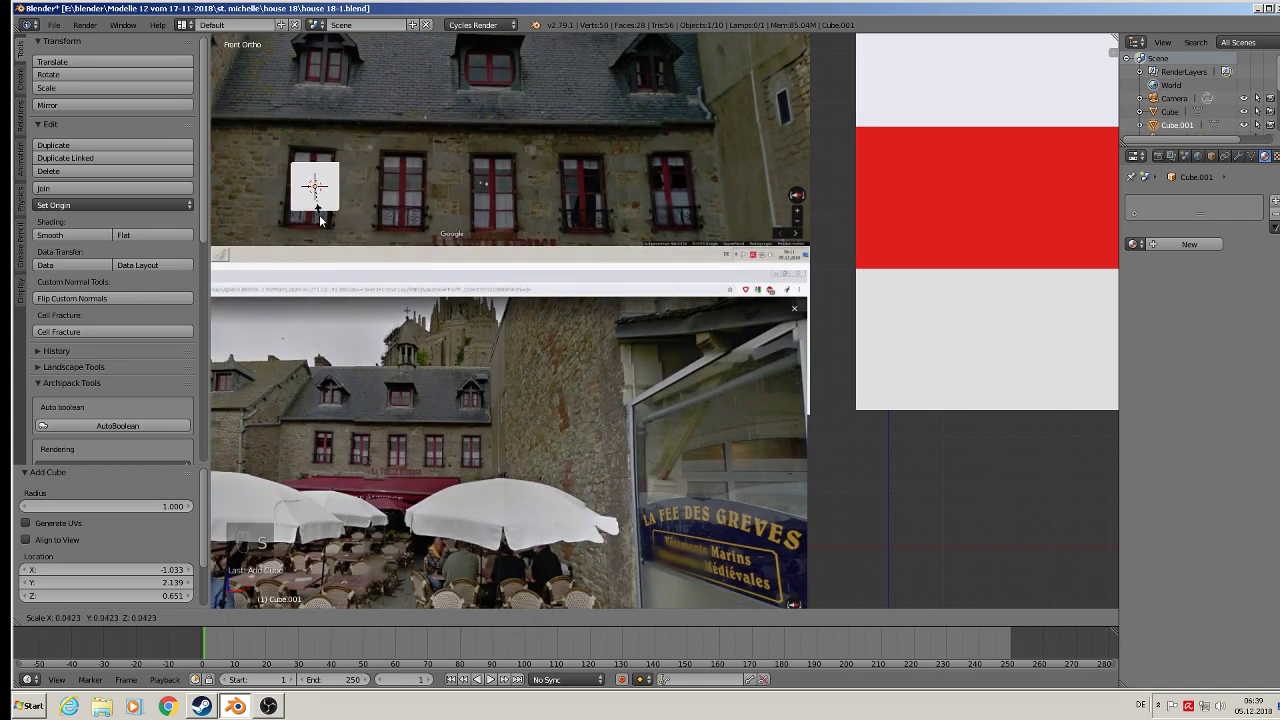
{"action": "left_click", "coordinate": [317, 217]}
Stretch the small cube about 1.81 times along Z, and enlarge it overall by about 1.07 to match the reference window
{"action": "key", "text": "s"}
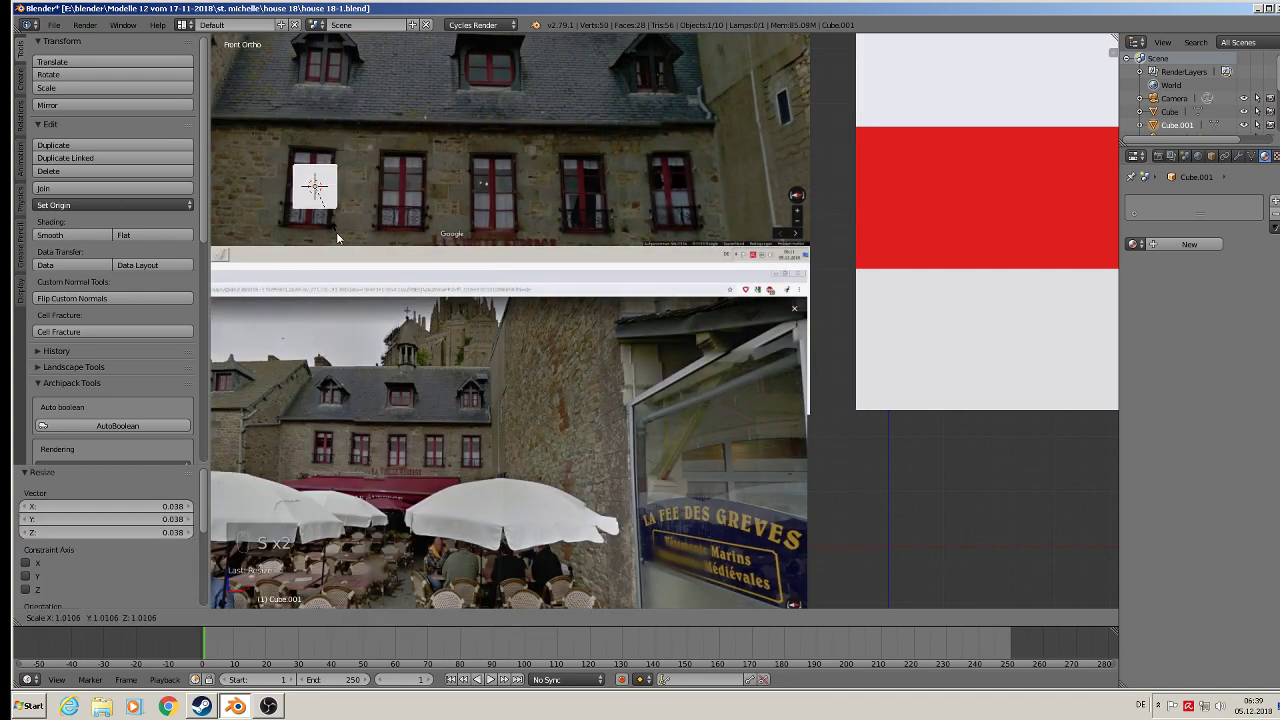
{"action": "key", "text": "z"}
{"action": "left_click", "coordinate": [344, 275]}
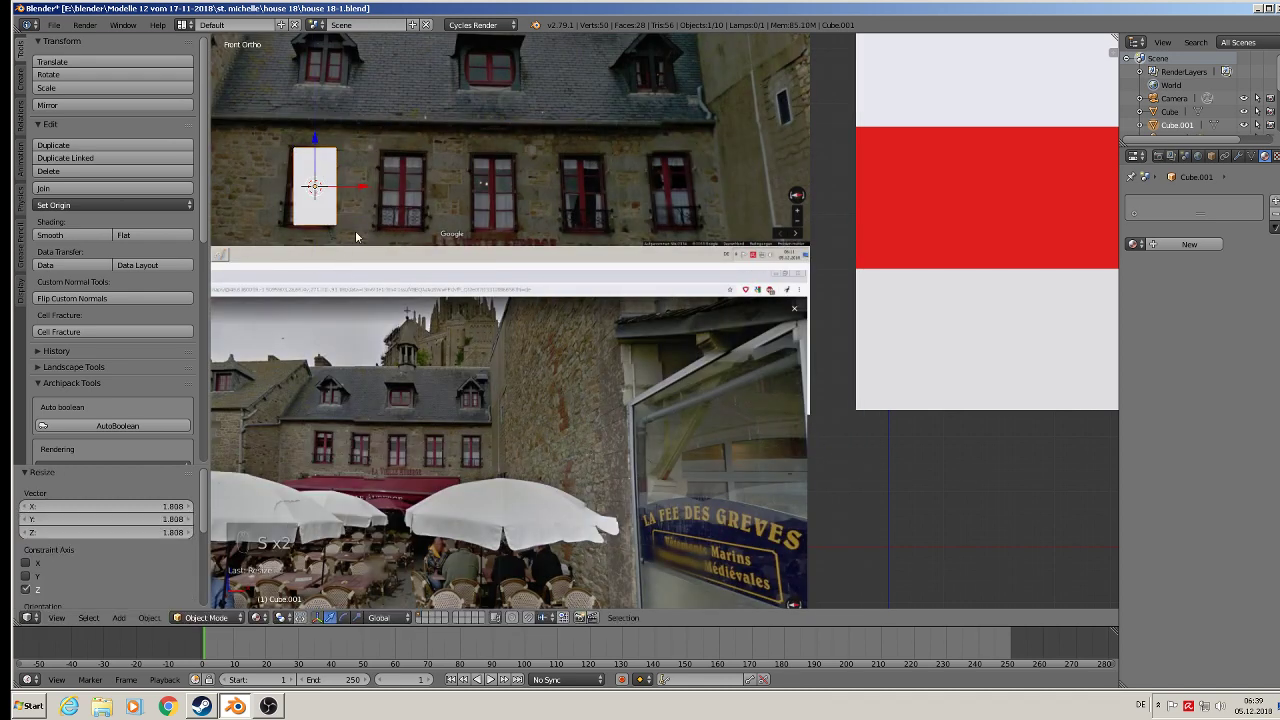
{"action": "key", "text": "s"}
{"action": "left_click", "coordinate": [402, 235]}
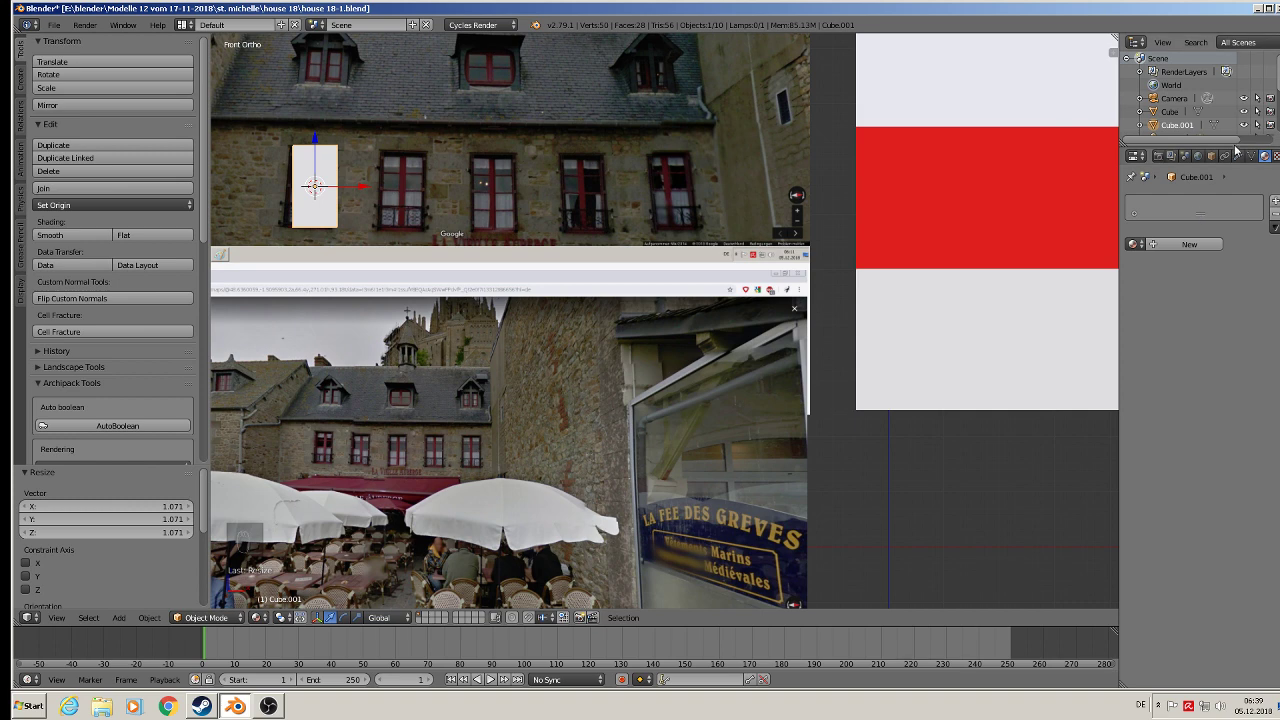
Add an Array modifier to the window block with a count of 5 and a relative X offset of 2.000
{"action": "left_click", "coordinate": [1238, 155]}
{"action": "left_click", "coordinate": [1177, 202]}
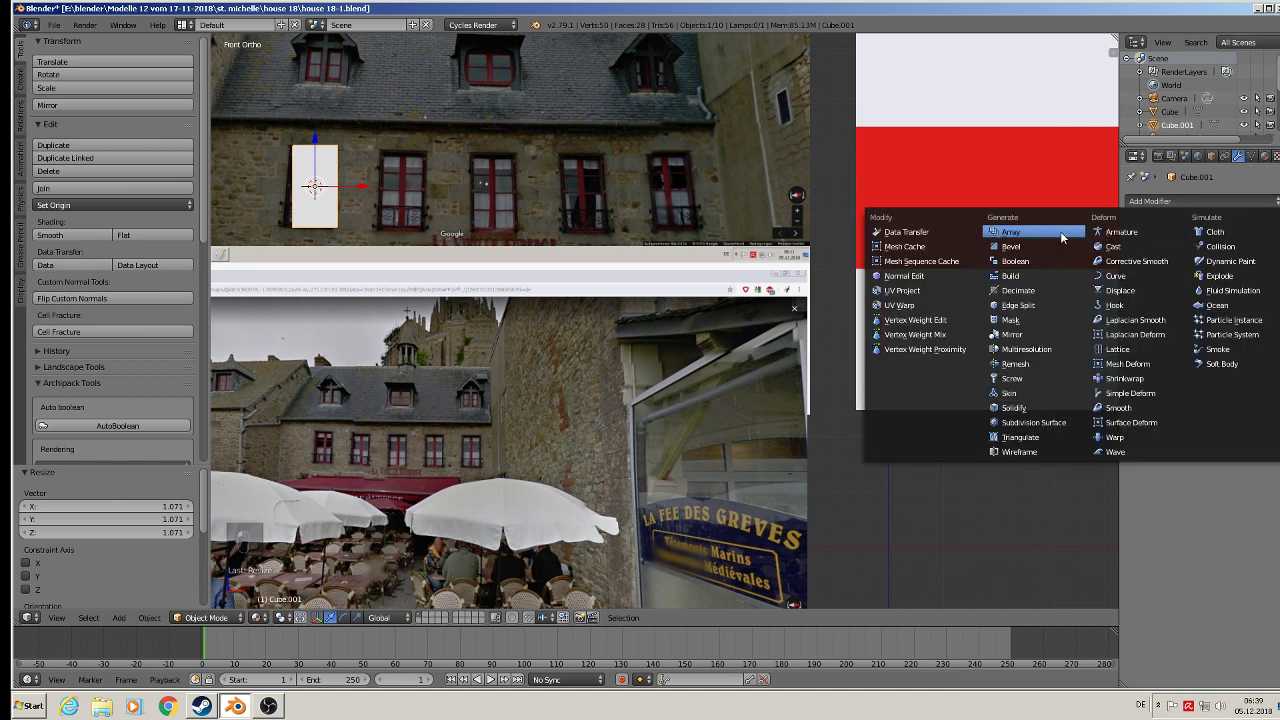
{"action": "left_click", "coordinate": [1062, 237]}
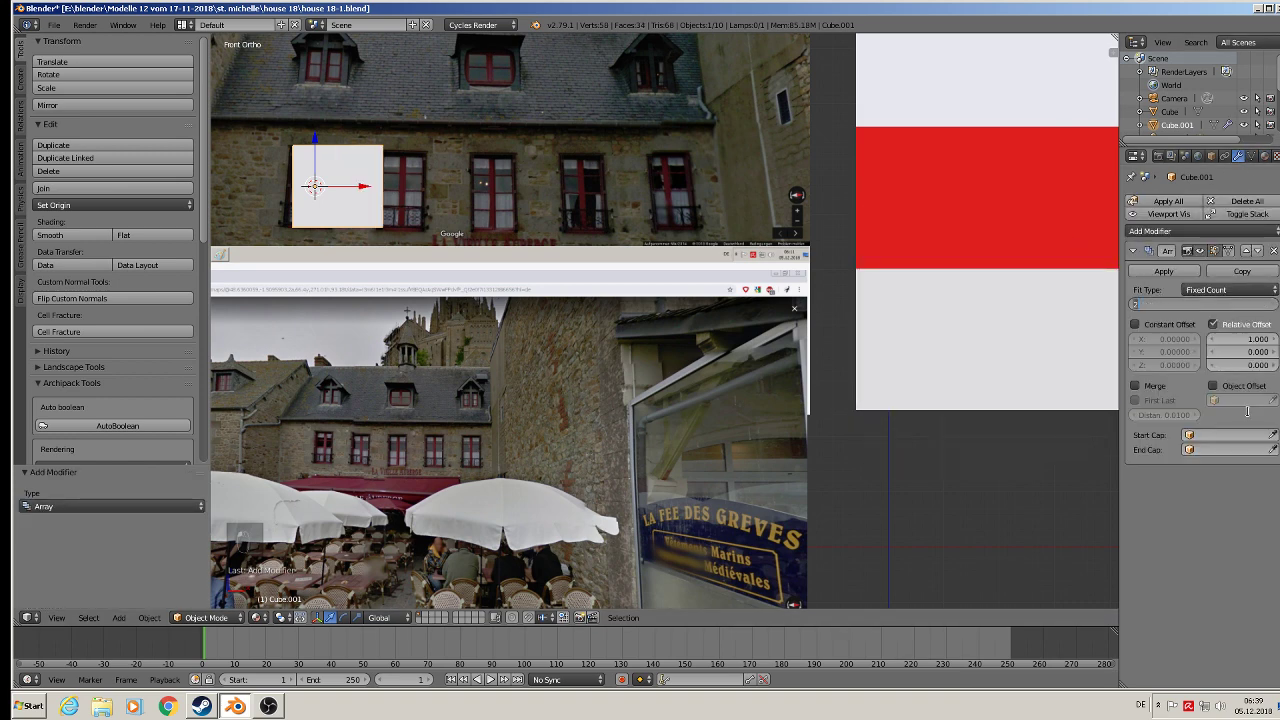
{"action": "type", "text": "5"}
{"action": "key", "text": "Return"}
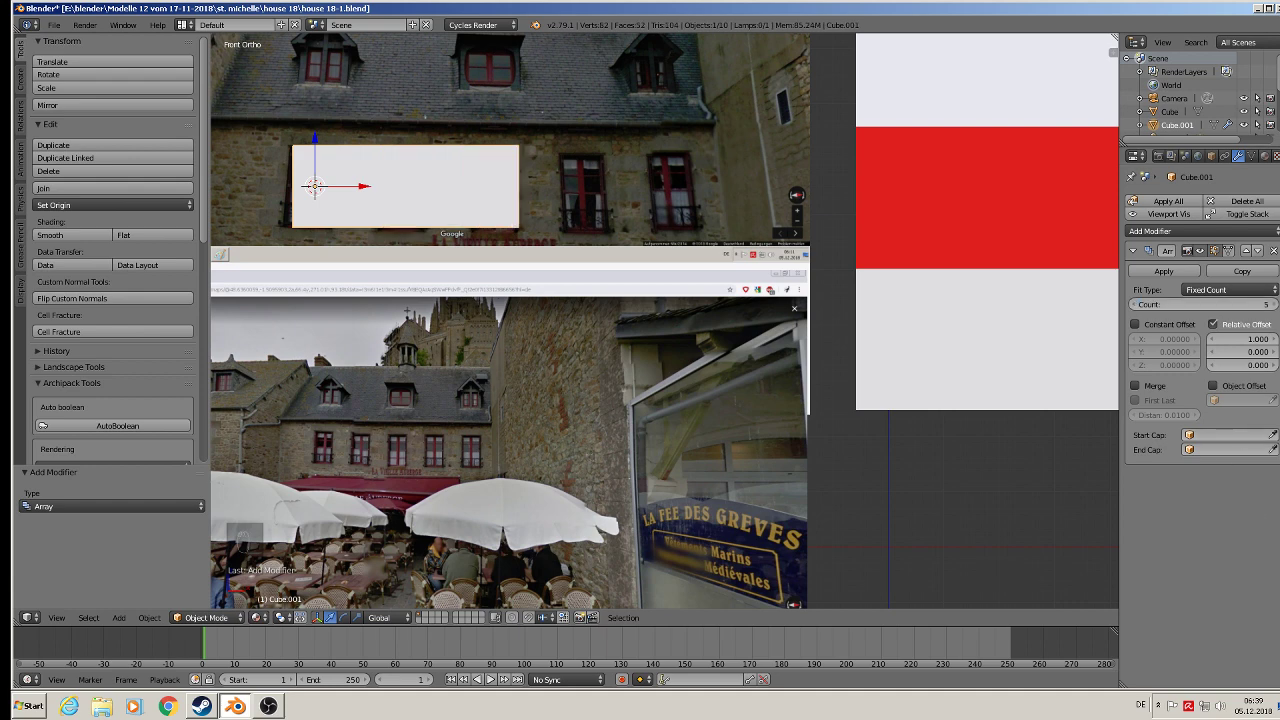
{"action": "left_click_drag", "start_coordinate": [1257, 339], "coordinate": [1272, 339]}
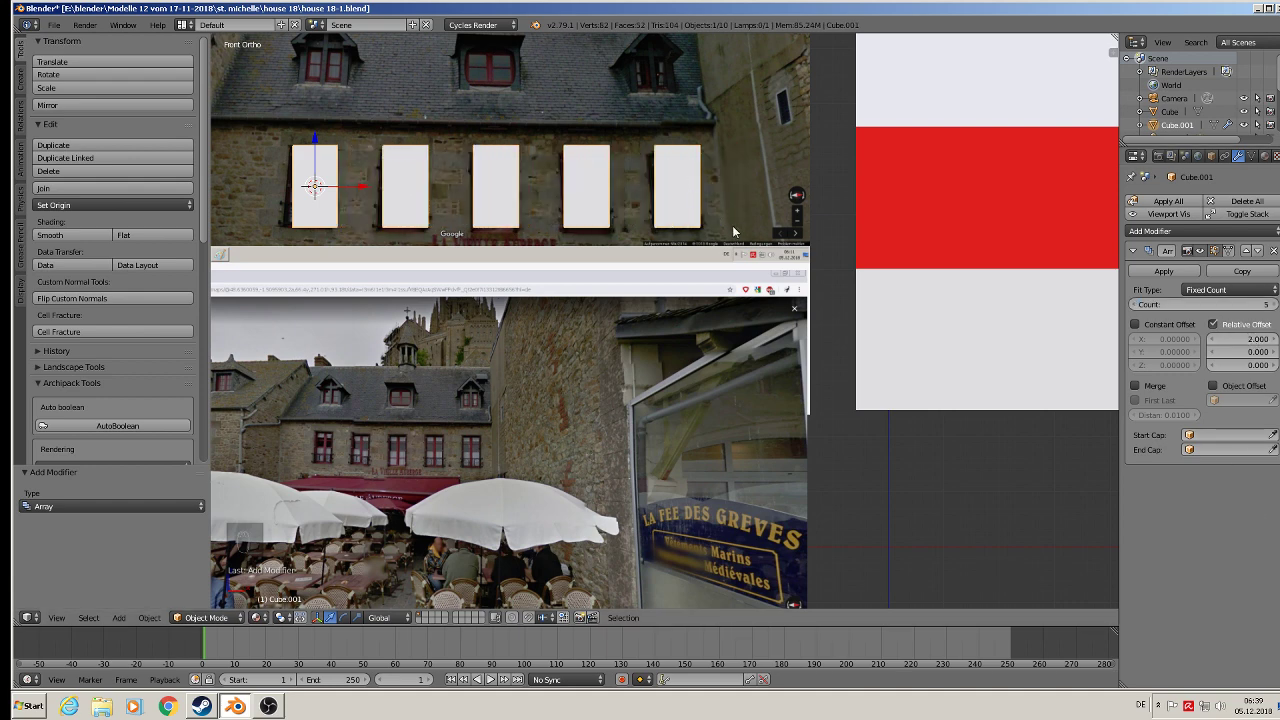
In Edit Mode, move the window block's mesh about -0.53 along Y, in front of the reference images
{"action": "key", "text": "Tab"}
{"action": "middle_click_drag", "start_coordinate": [366, 232], "coordinate": [458, 275]}
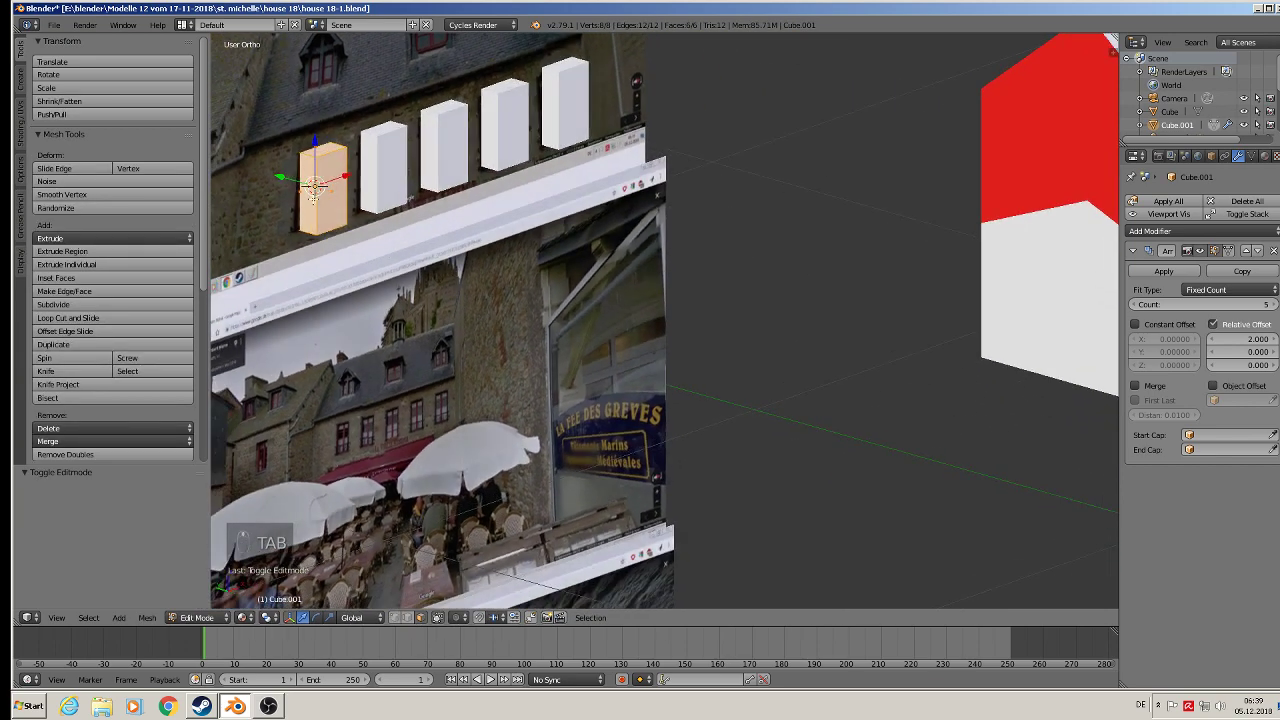
{"action": "left_click_drag", "start_coordinate": [280, 177], "coordinate": [500, 240]}
Scale the window block's mesh along Y to more than twice its depth and return to Object Mode
{"action": "key", "text": "s"}
{"action": "key", "text": "y"}
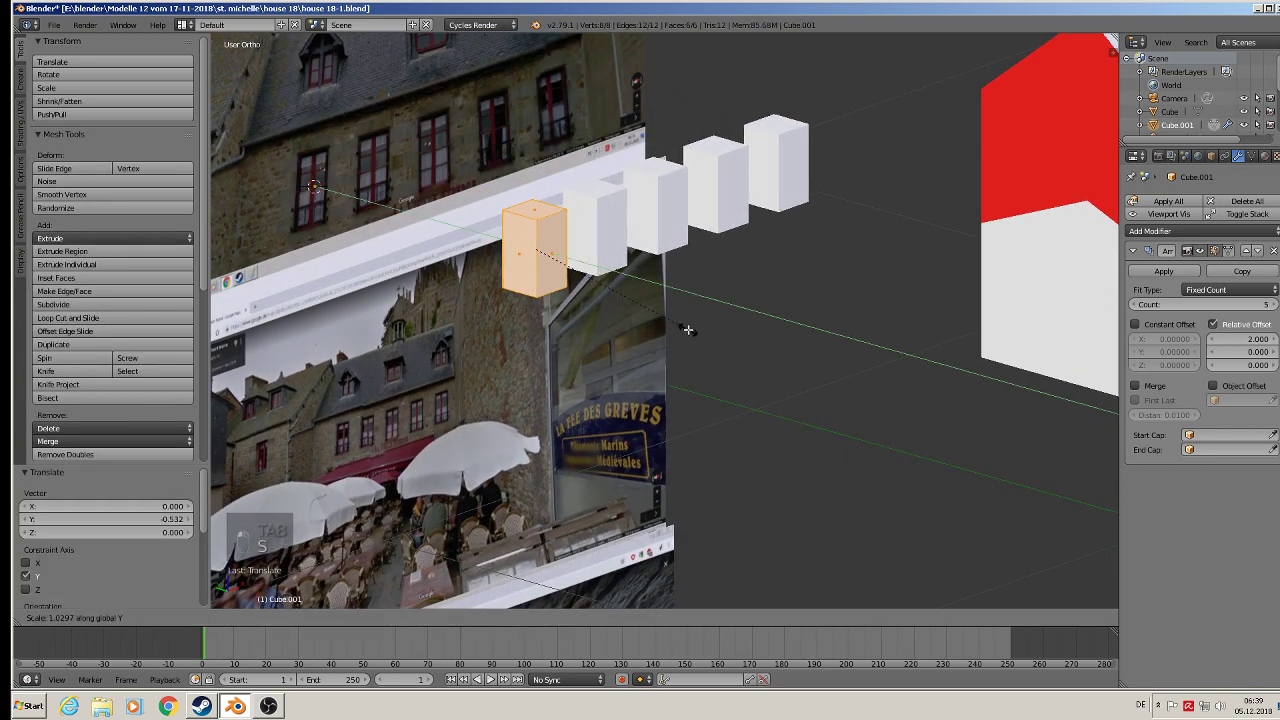
{"action": "right_click", "coordinate": [686, 329]}
{"action": "key", "text": "s"}
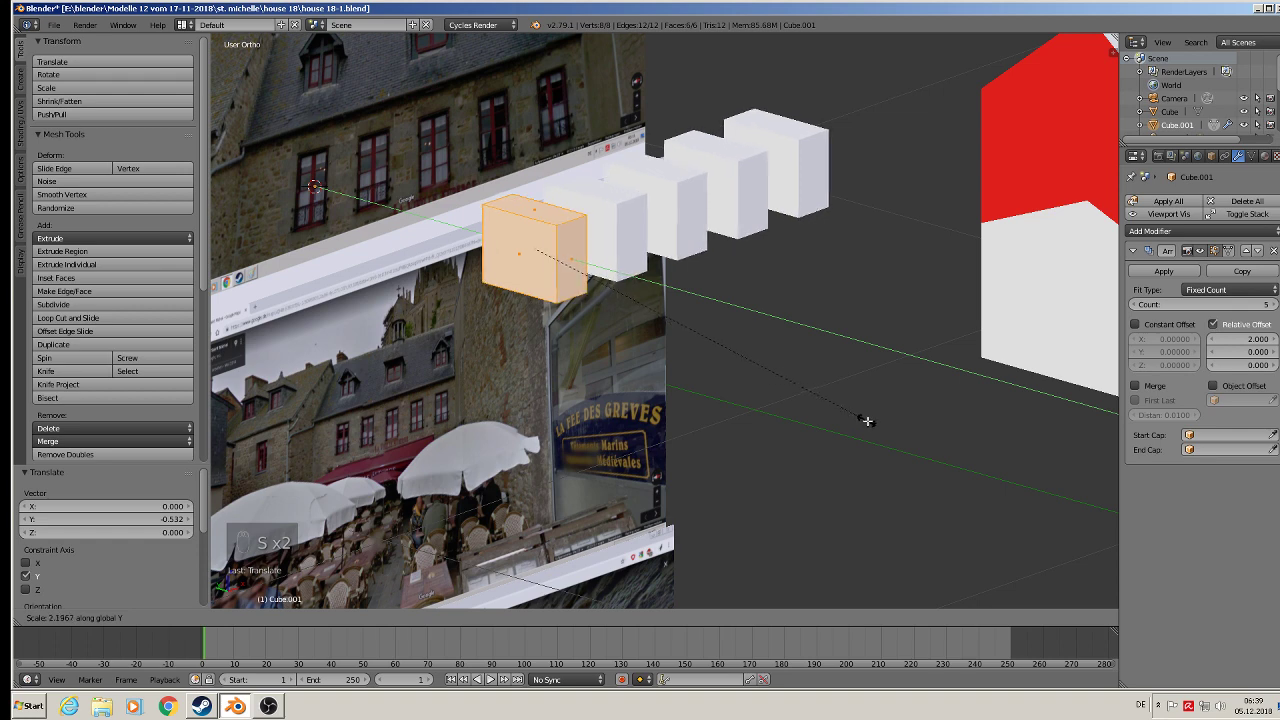
{"action": "left_click", "coordinate": [927, 450]}
{"action": "key", "text": "Tab"}
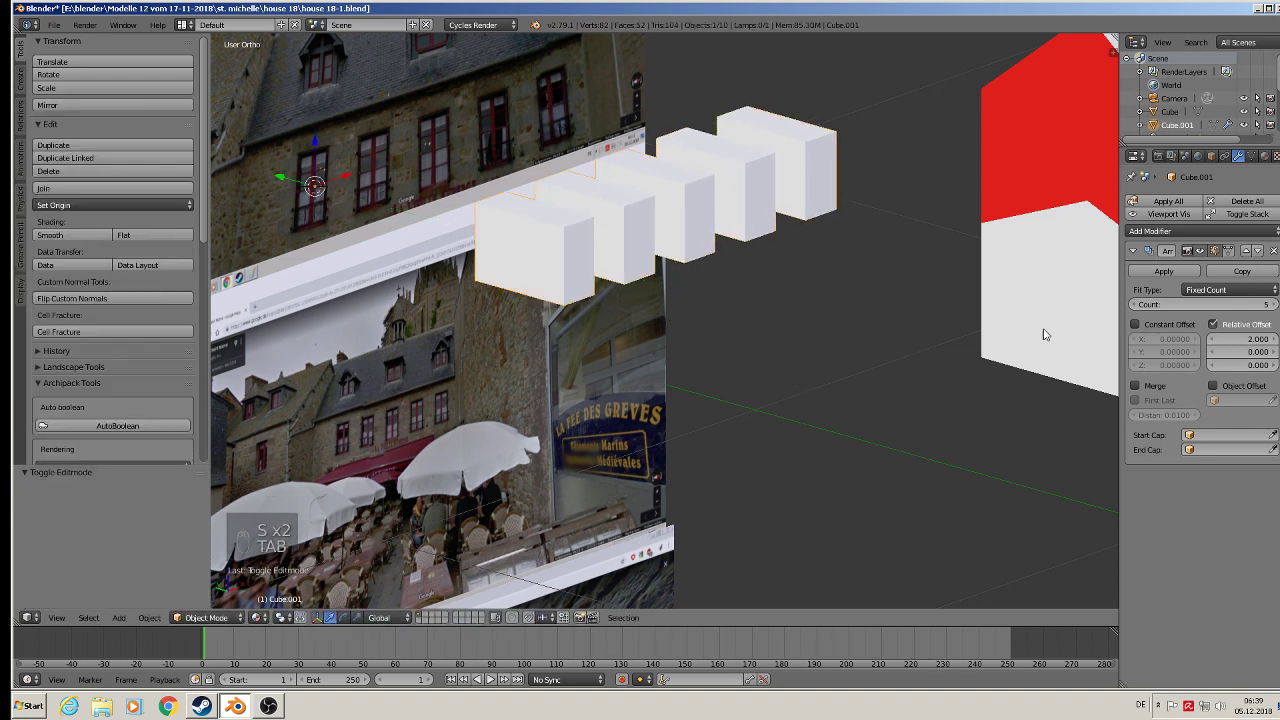
Apply the Array modifier on the window blocks and set their origin to the geometry
{"action": "left_click", "coordinate": [1164, 271]}
{"action": "right_click", "coordinate": [554, 251]}
{"action": "right_click", "coordinate": [554, 251]}
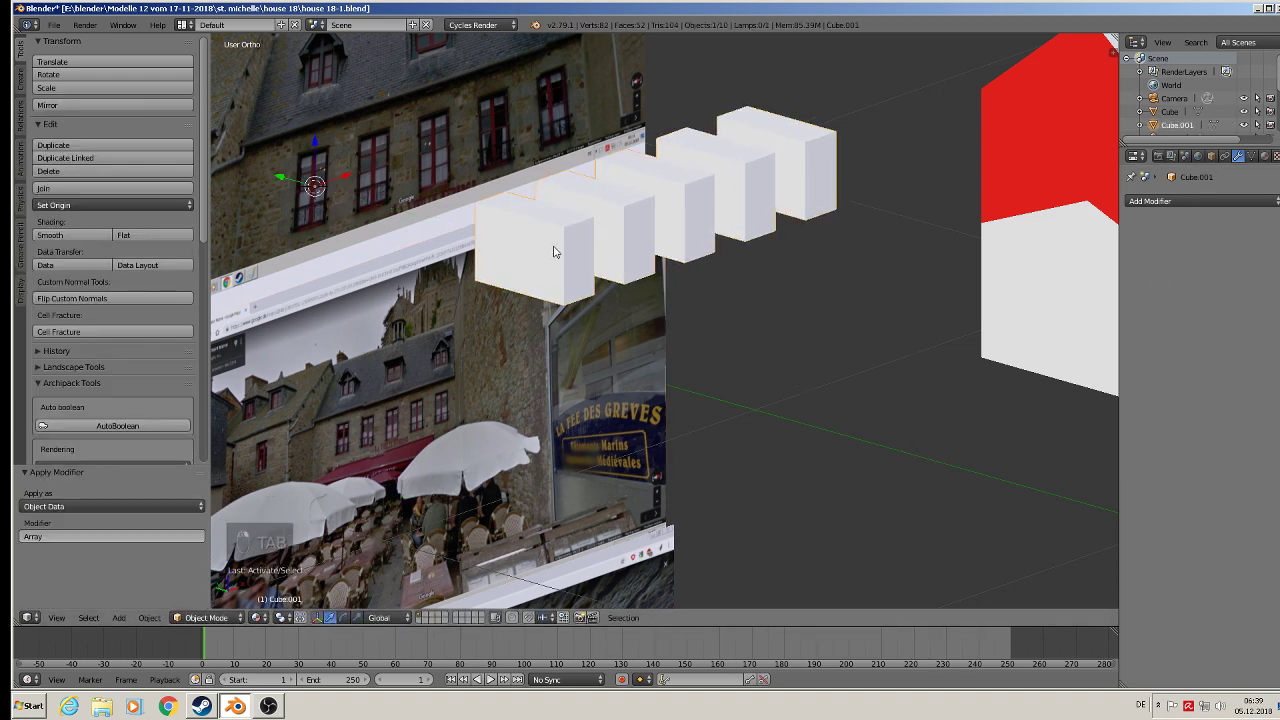
{"action": "left_click", "coordinate": [113, 205]}
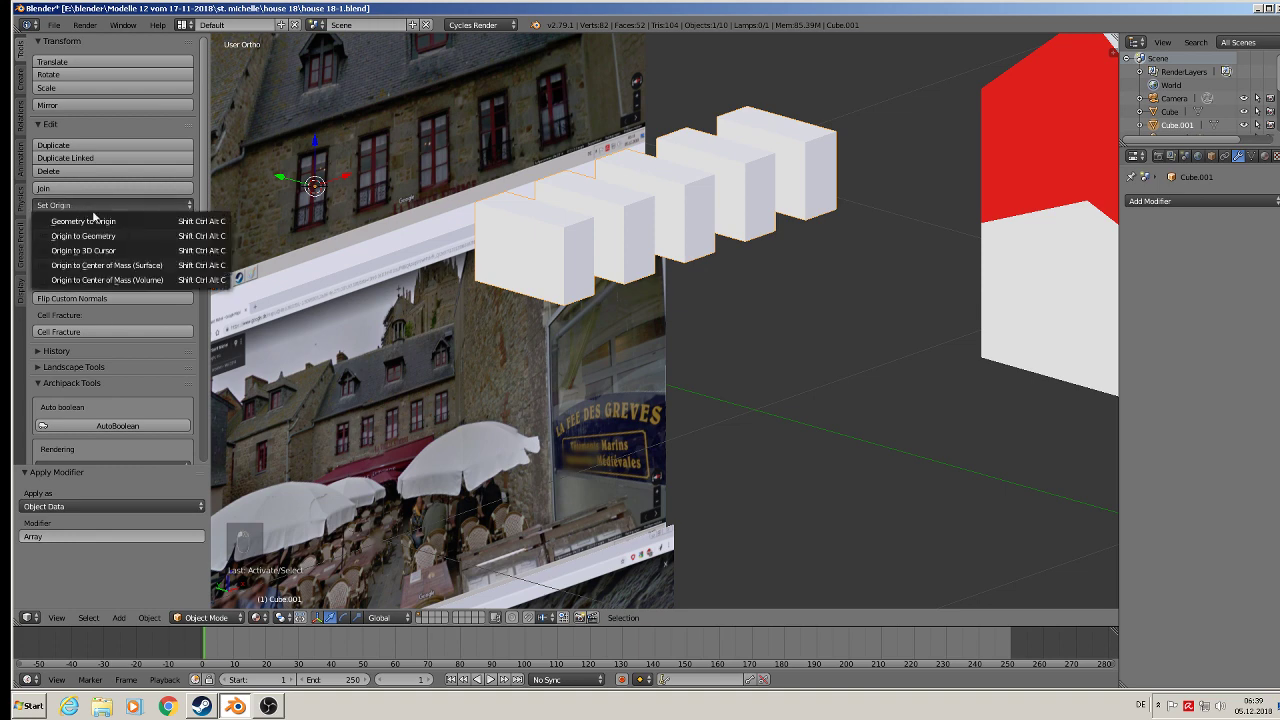
{"action": "left_click", "coordinate": [115, 236]}
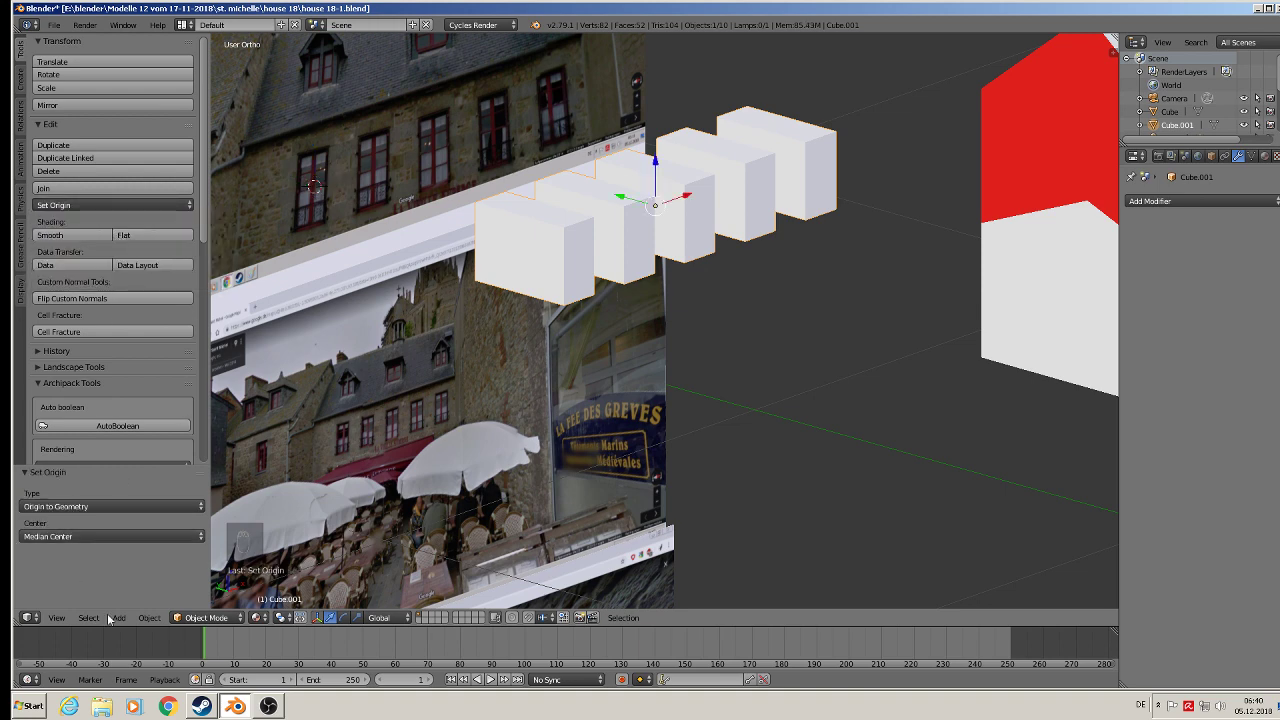
Apply rotation and scale to the window blocks and to the house
{"action": "left_click", "coordinate": [149, 617]}
{"action": "mouse_move", "coordinate": [180, 524]}
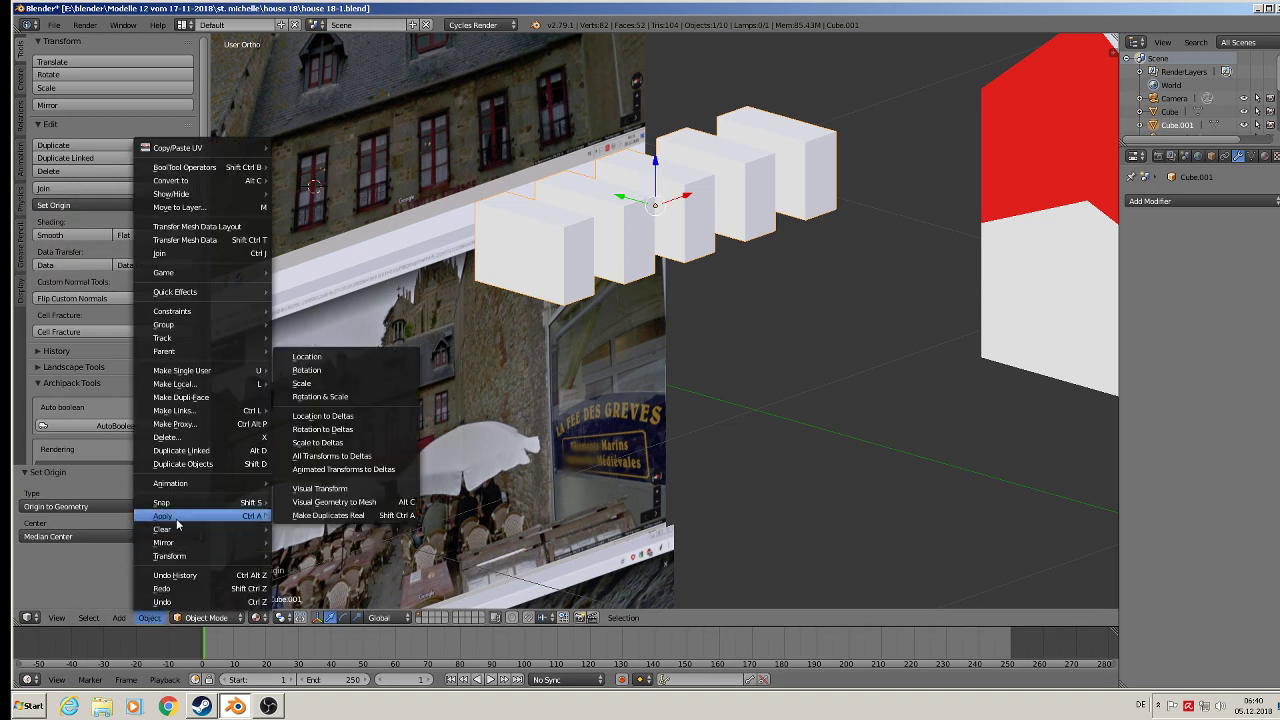
{"action": "left_click", "coordinate": [349, 397]}
{"action": "middle_click_drag", "start_coordinate": [516, 385], "coordinate": [680, 328]}
{"action": "right_click", "coordinate": [688, 320]}
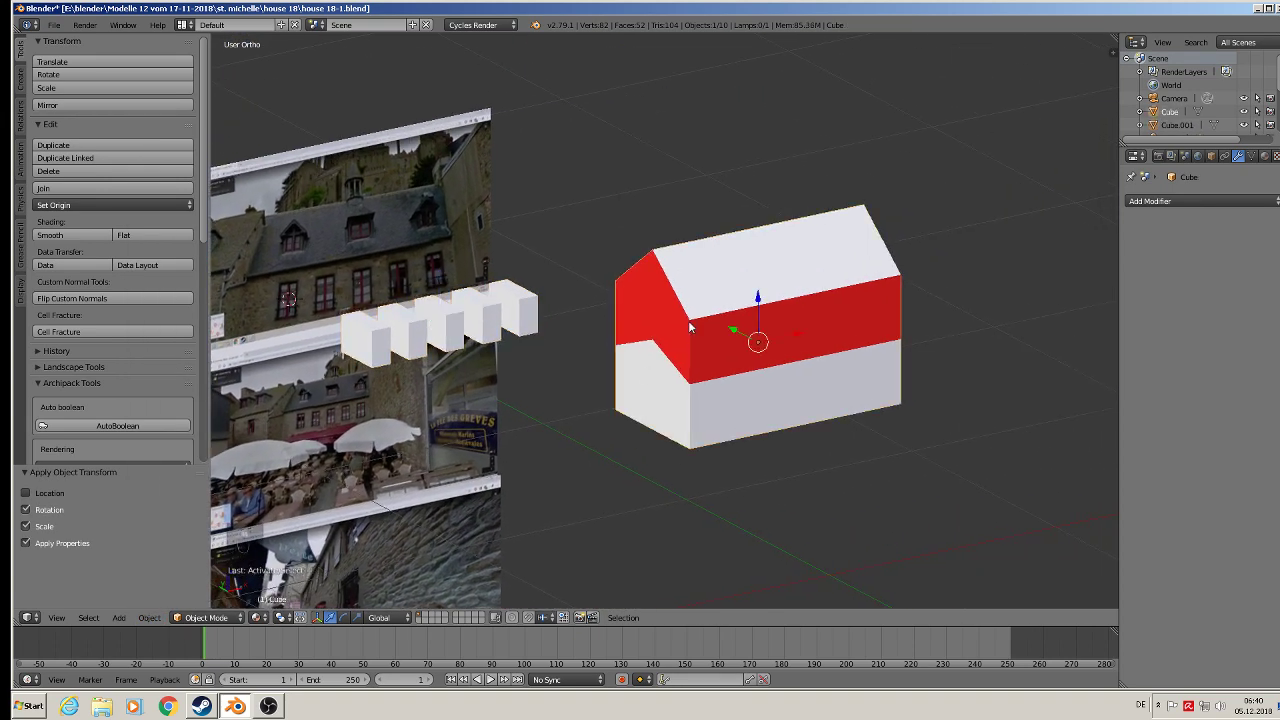
{"action": "left_click", "coordinate": [147, 618]}
{"action": "mouse_move", "coordinate": [199, 516]}
{"action": "left_click", "coordinate": [386, 398]}
Move the row of window blocks about -0.72 along Y and 1.09 along X onto the house's red front wall
{"action": "right_click", "coordinate": [436, 343]}
{"action": "key", "text": "g"}
{"action": "key", "text": "y"}
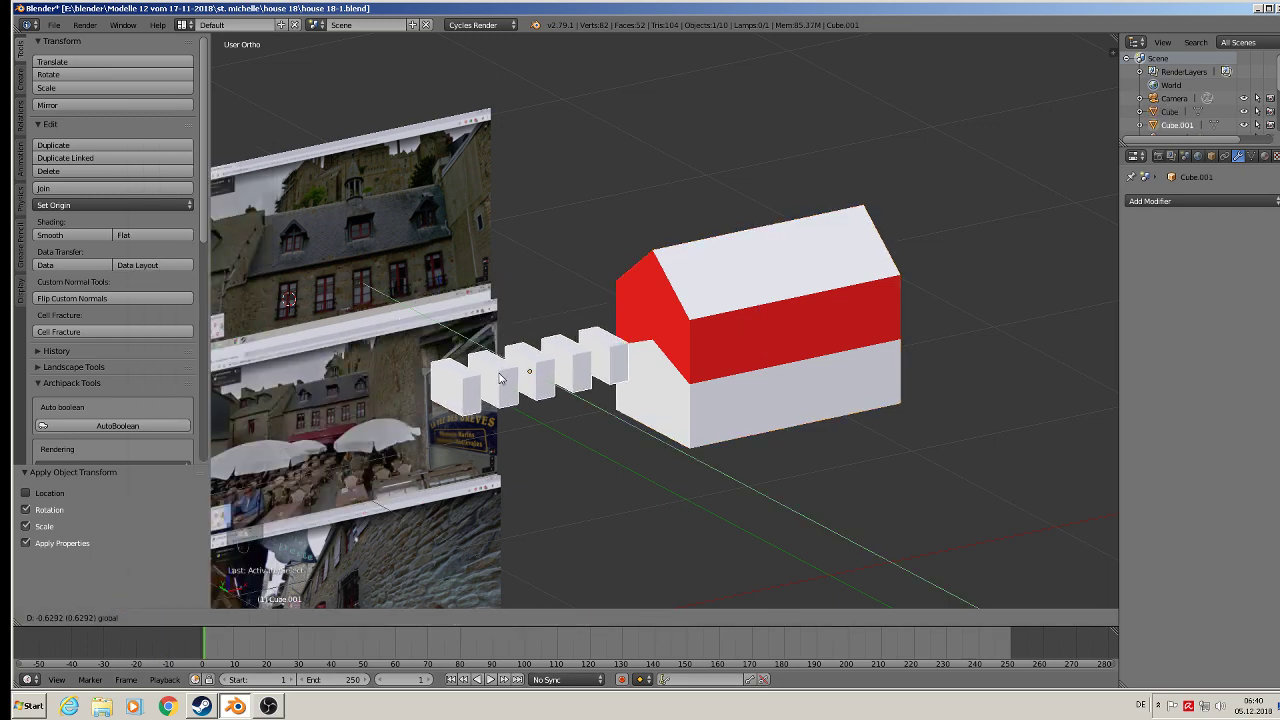
{"action": "left_click", "coordinate": [586, 371]}
{"action": "key", "text": "g"}
{"action": "key", "text": "x"}
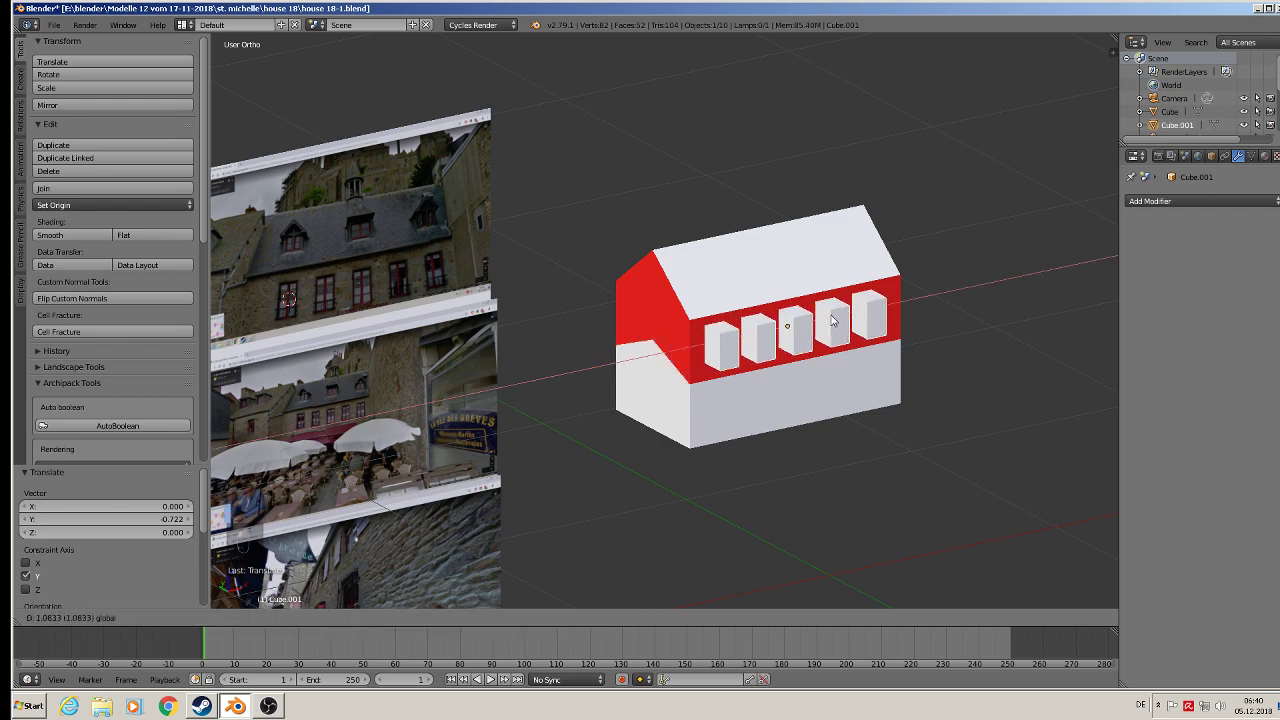
{"action": "left_click", "coordinate": [617, 272]}
In front view, nudge the window blocks about 0.028 along X and 0.002 along Z to centre them on the upper storey
{"action": "middle_click_drag", "start_coordinate": [617, 272], "coordinate": [563, 324]}
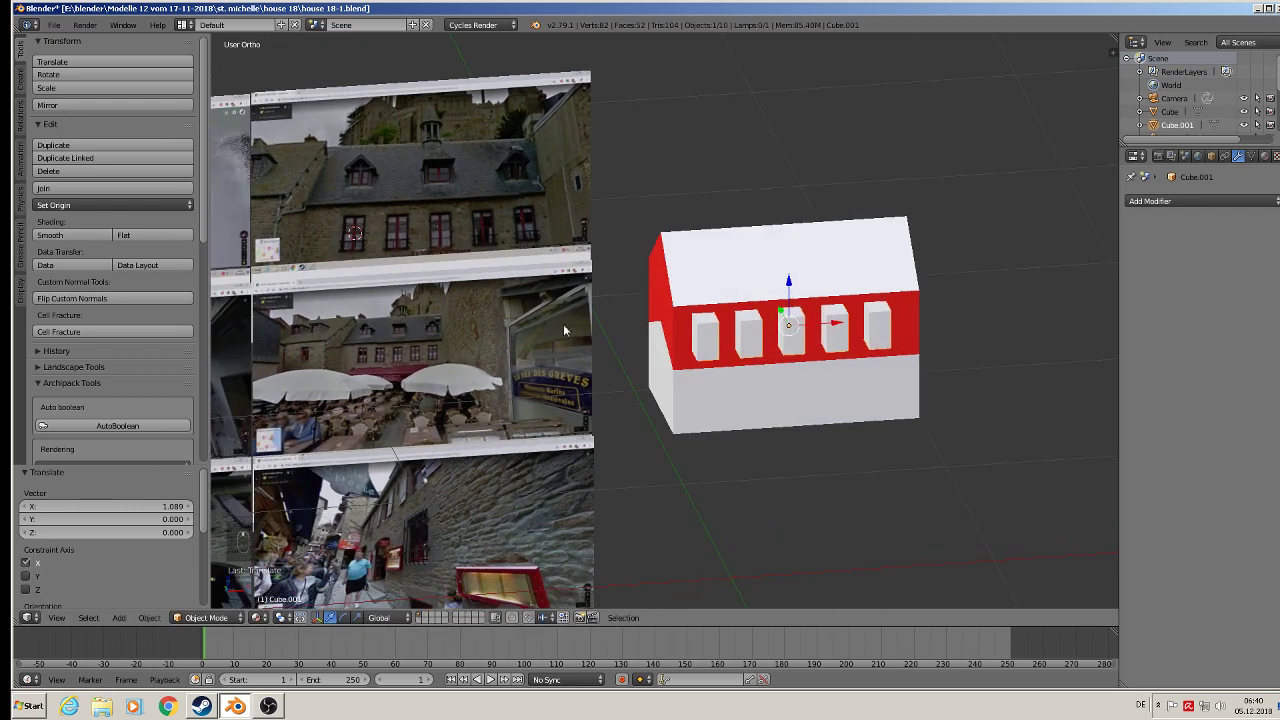
{"action": "scroll", "coordinate": [653, 345], "scroll_direction": "up", "scroll_amount": 3}
{"action": "scroll", "coordinate": [641, 318], "scroll_direction": "down", "scroll_amount": 1}
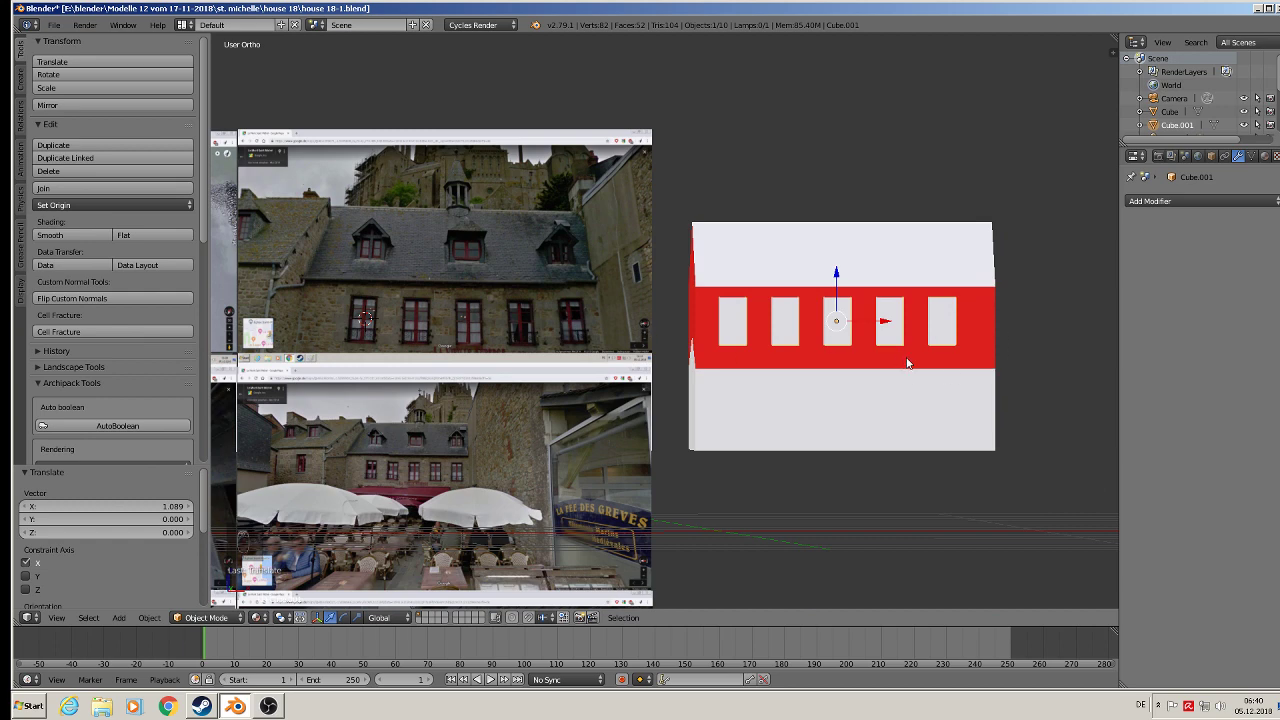
{"action": "key", "text": "KP_1"}
{"action": "middle_click_drag", "start_coordinate": [833, 407], "coordinate": [723, 420], "text": "shift"}
{"action": "scroll", "coordinate": [723, 419], "scroll_direction": "up", "scroll_amount": 1}
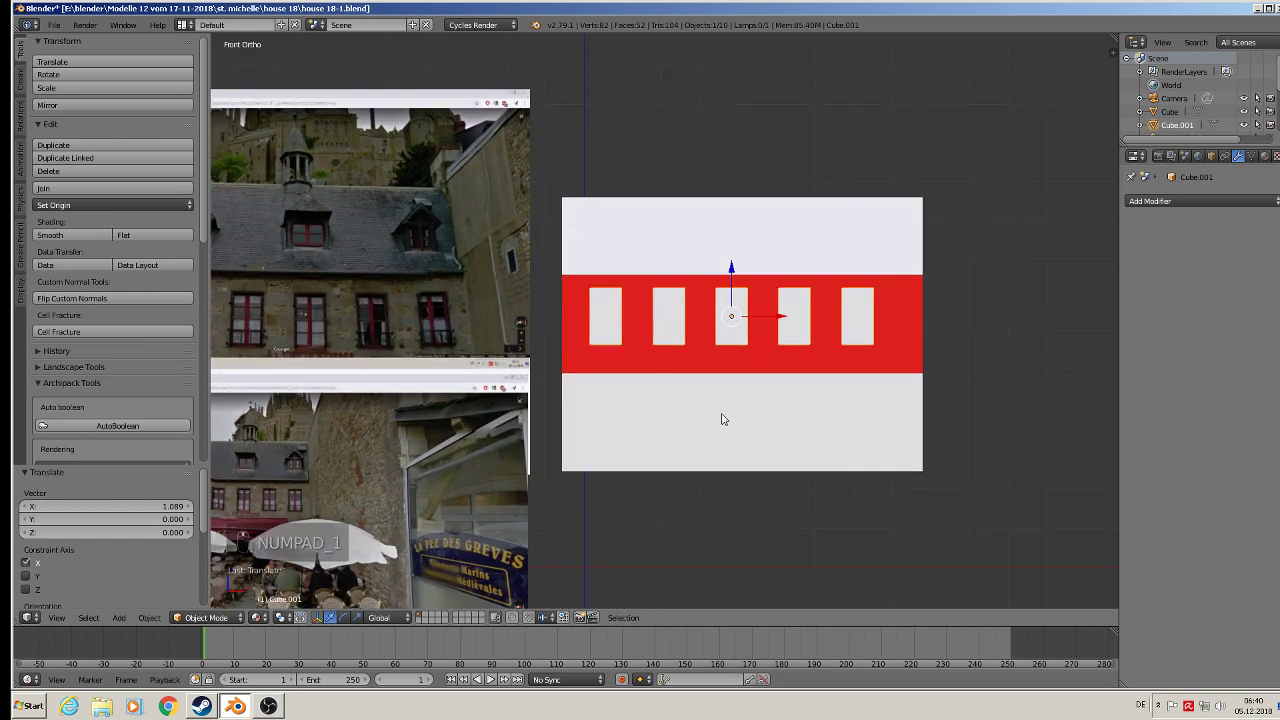
{"action": "key", "text": "g"}
{"action": "key", "text": "x"}
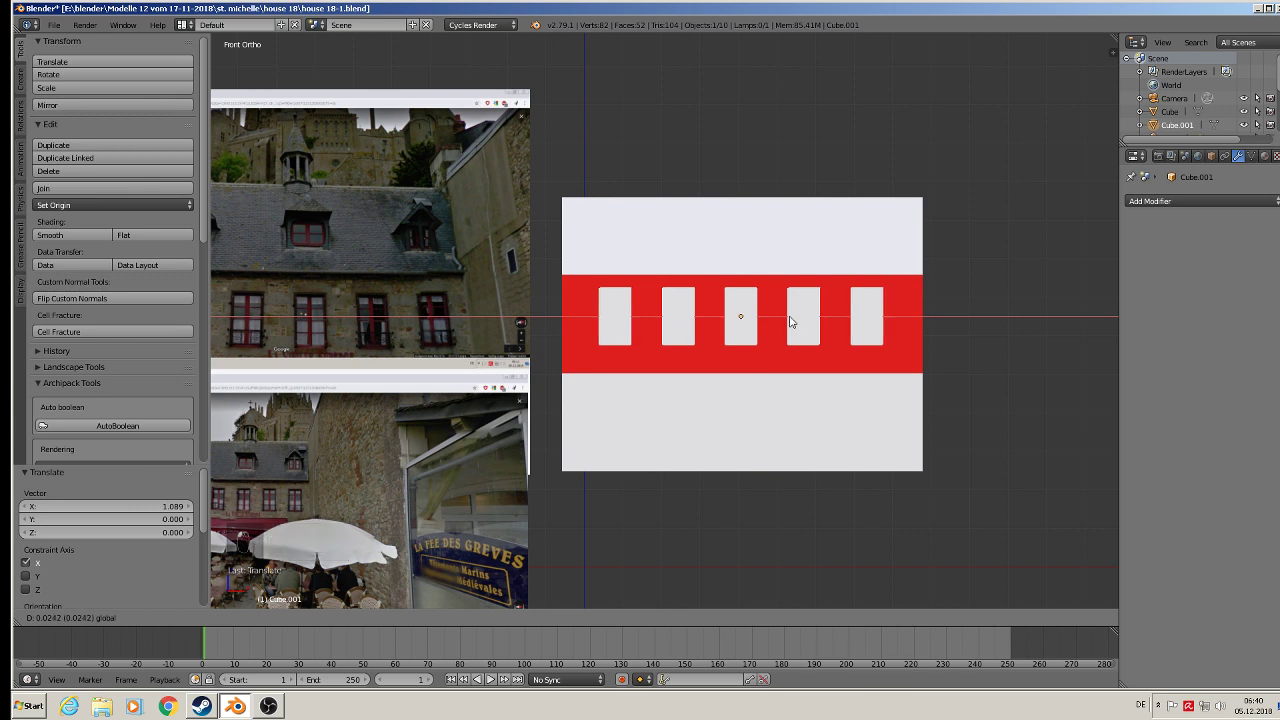
{"action": "left_click", "coordinate": [792, 321]}
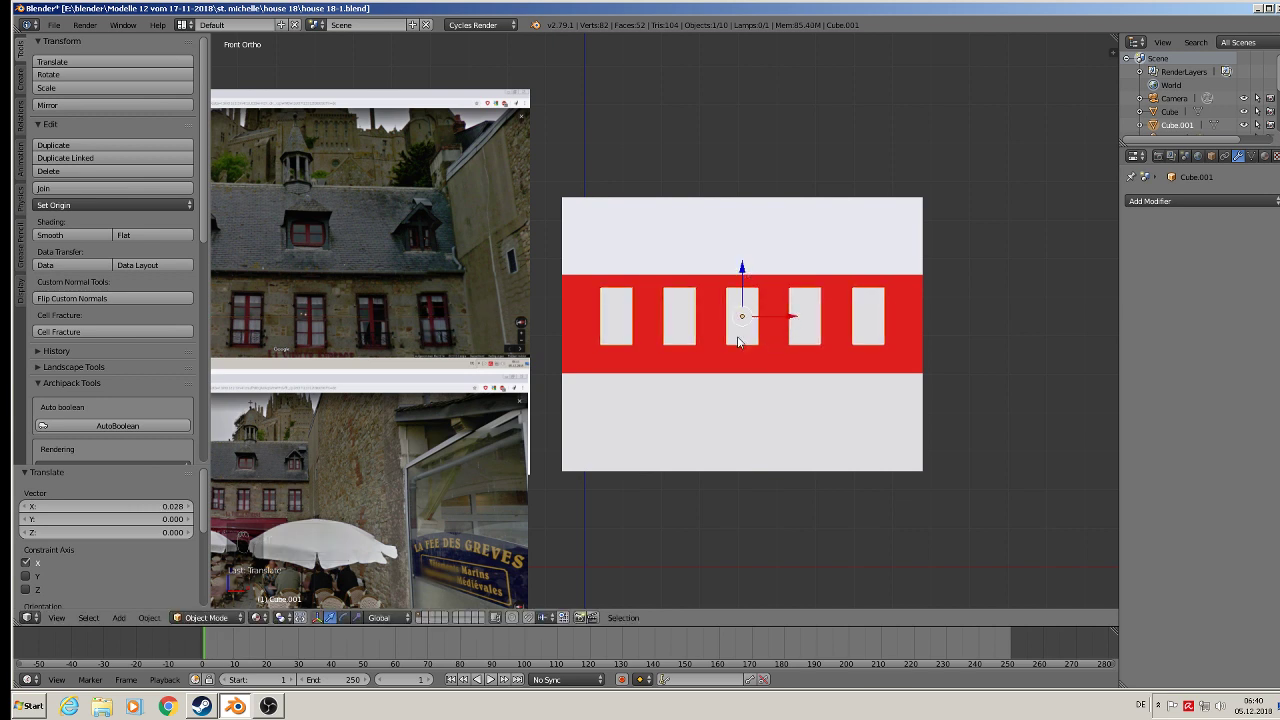
{"action": "left_click_drag", "start_coordinate": [742, 270], "coordinate": [742, 270]}
Push the window blocks about 0.035 along Y deeper into the front wall
{"action": "middle_click_drag", "start_coordinate": [708, 366], "coordinate": [812, 428]}
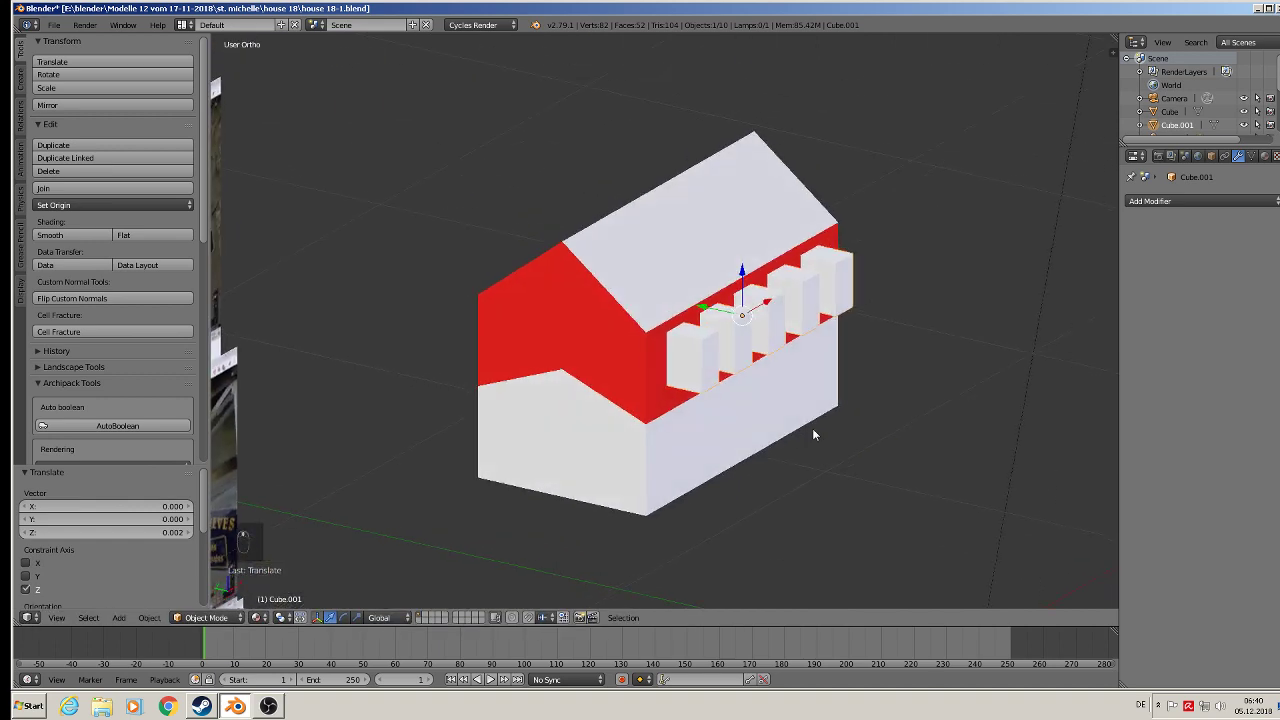
{"action": "scroll", "coordinate": [695, 270], "scroll_direction": "up", "scroll_amount": 3}
{"action": "left_click_drag", "start_coordinate": [695, 270], "coordinate": [671, 264]}
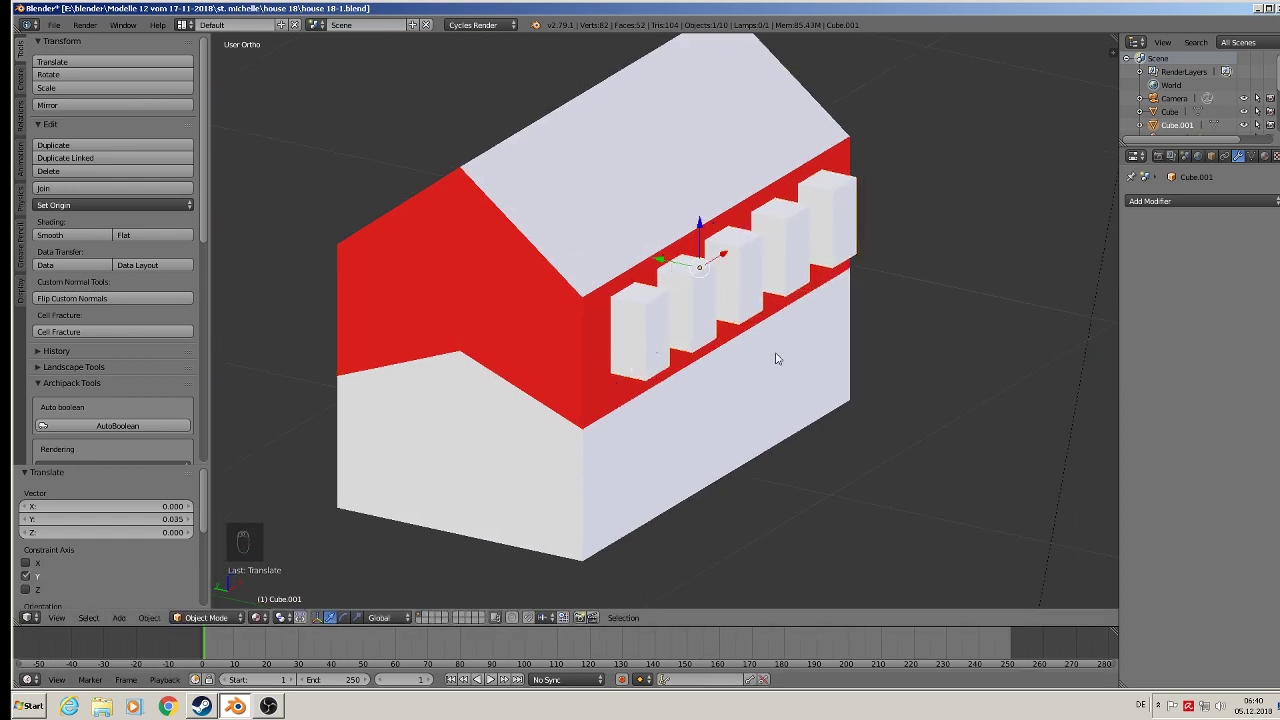
Add a Boolean modifier to the house with Cube.001 as the object and the operation set to Difference
{"action": "right_click", "coordinate": [585, 265]}
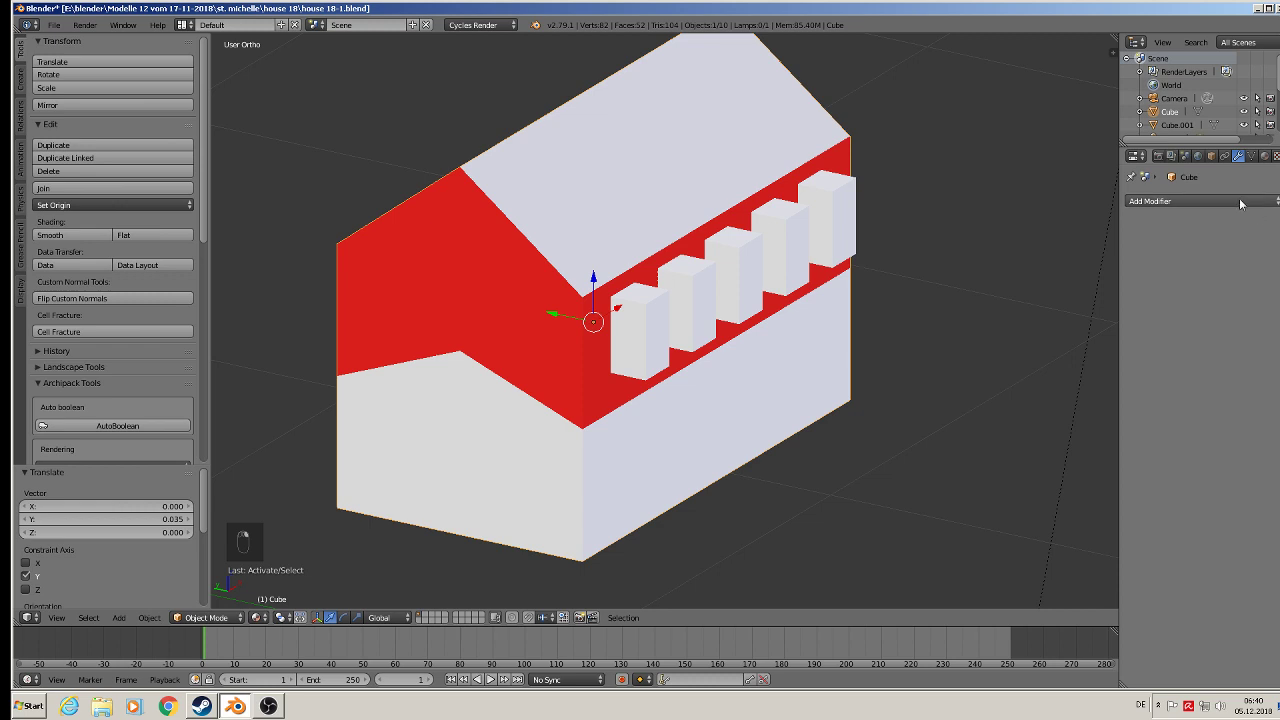
{"action": "left_click", "coordinate": [1210, 203]}
{"action": "left_click", "coordinate": [1050, 277]}
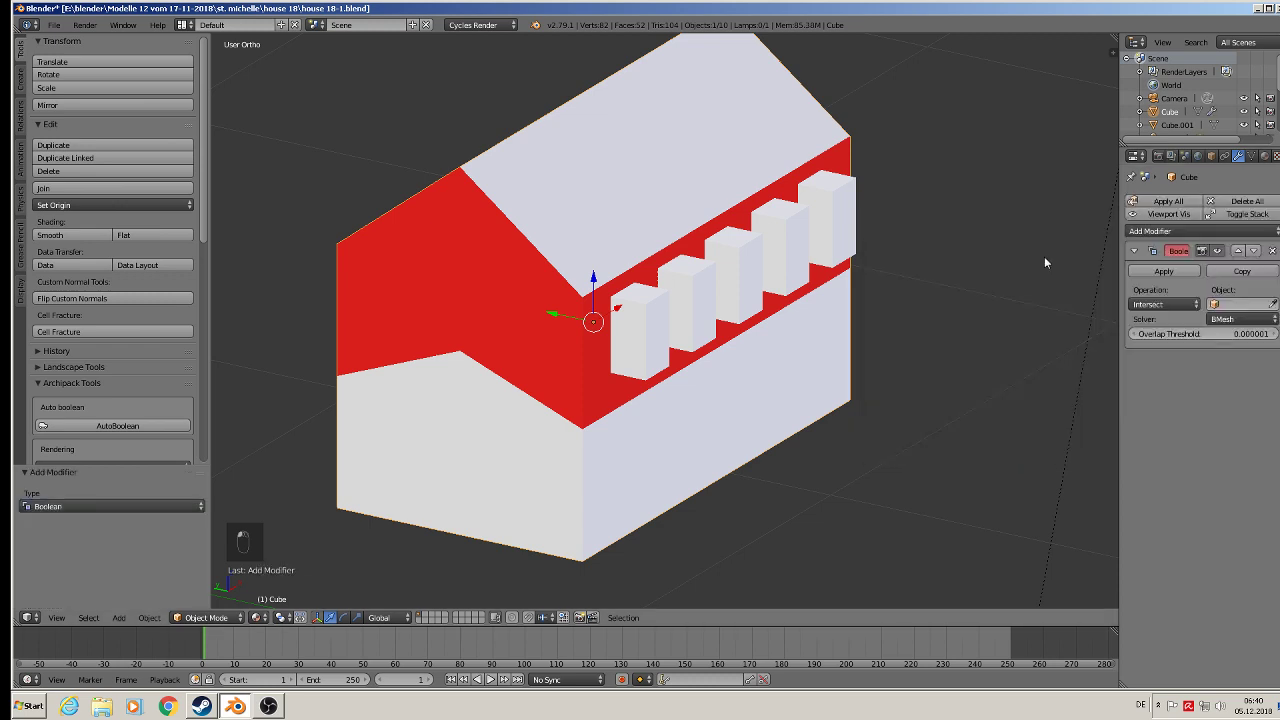
{"action": "left_click", "coordinate": [1231, 302]}
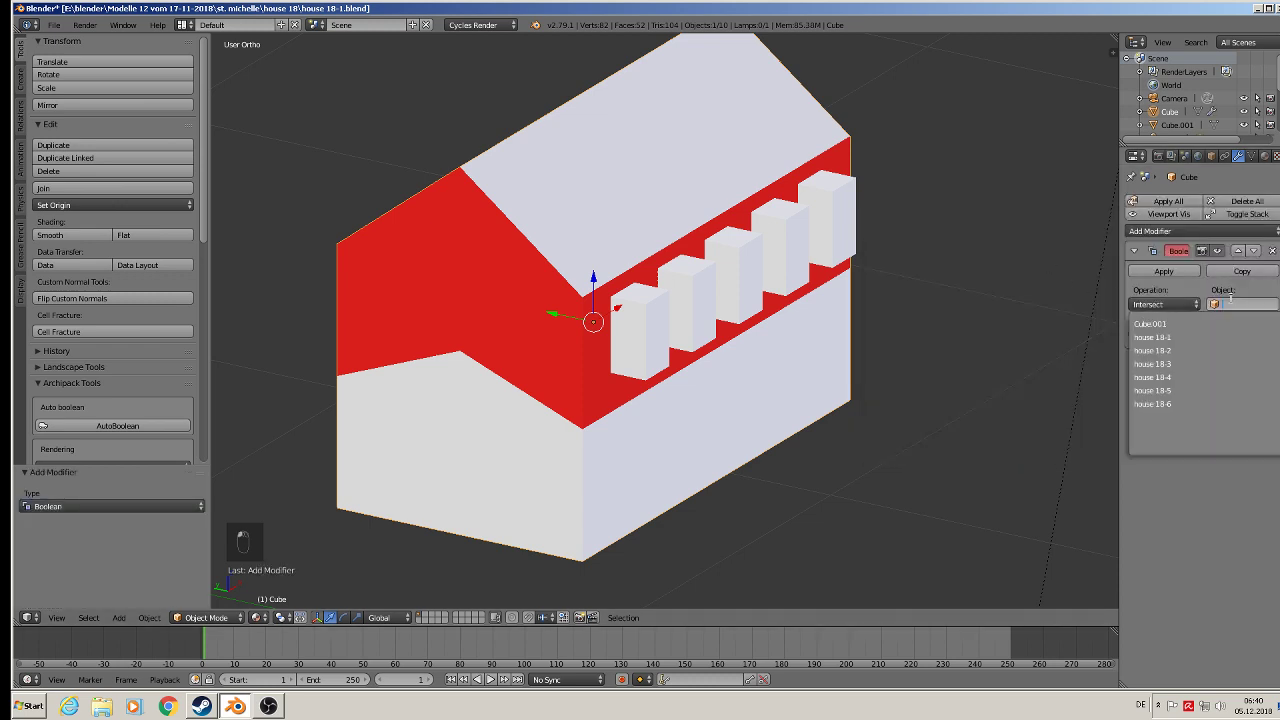
{"action": "left_click", "coordinate": [1168, 324]}
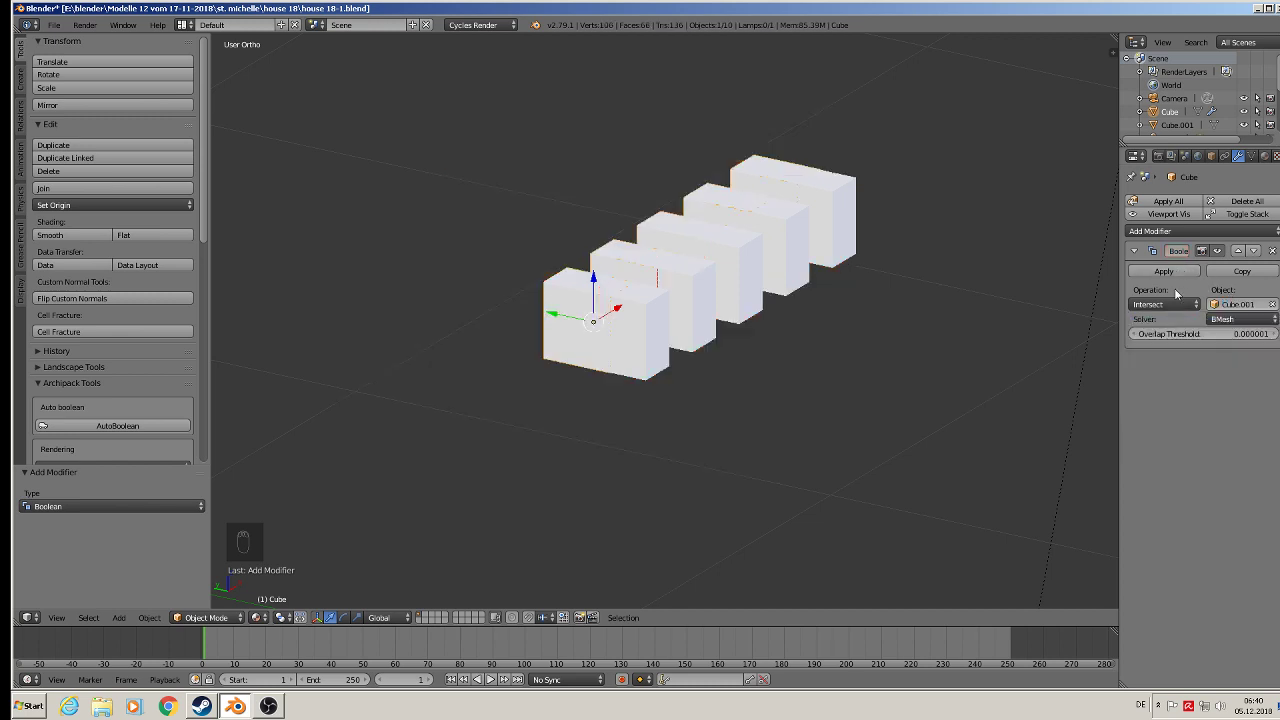
{"action": "left_click", "coordinate": [1168, 304]}
{"action": "left_click", "coordinate": [1176, 268]}
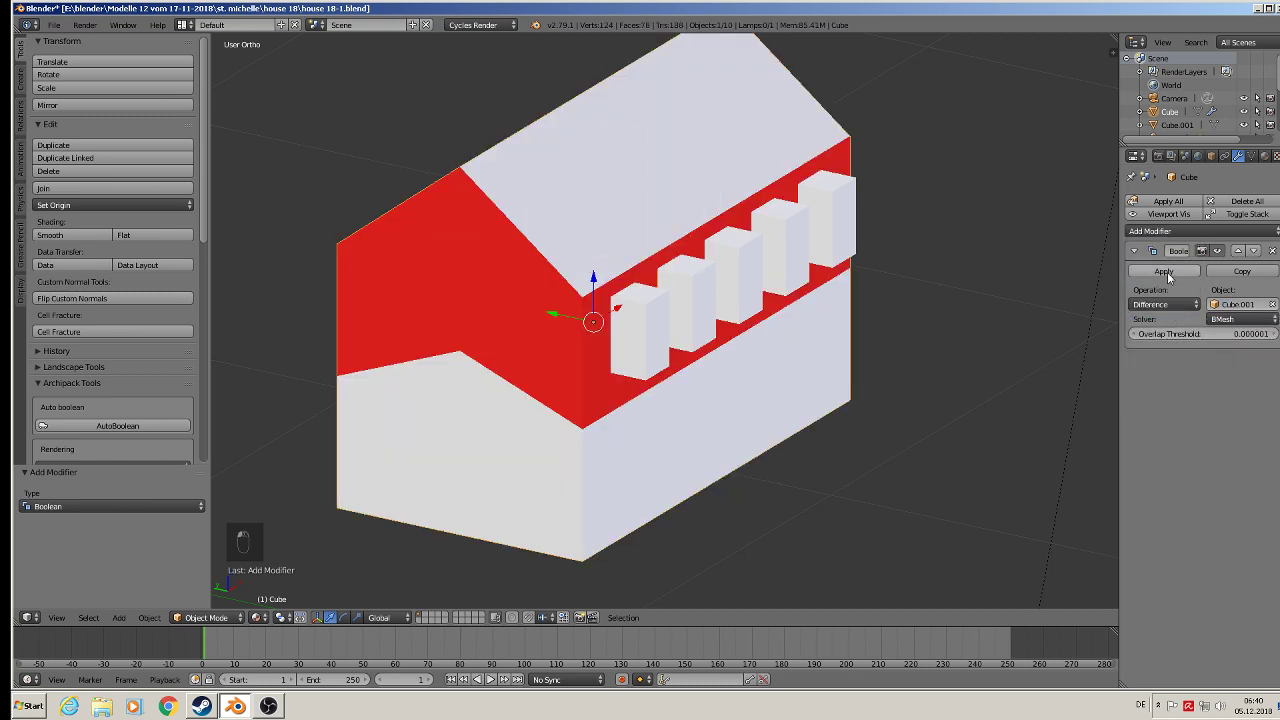
Apply the house's Boolean modifier and put the window blocks, shifted 1.000 along X, away on the second layer
{"action": "left_click", "coordinate": [1164, 272]}
{"action": "right_click", "coordinate": [706, 299]}
{"action": "left_click_drag", "start_coordinate": [718, 261], "coordinate": [1022, 110]}
{"action": "middle_click_drag", "start_coordinate": [944, 254], "coordinate": [700, 311]}
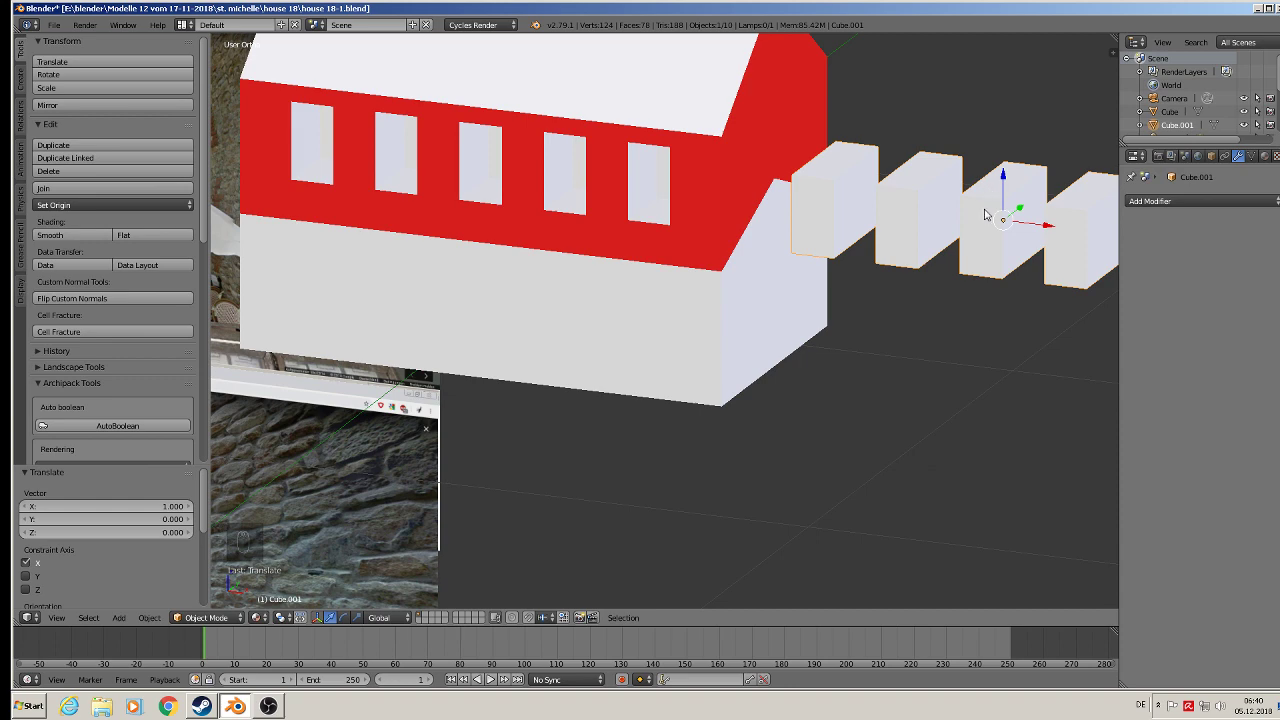
{"action": "key", "text": "m"}
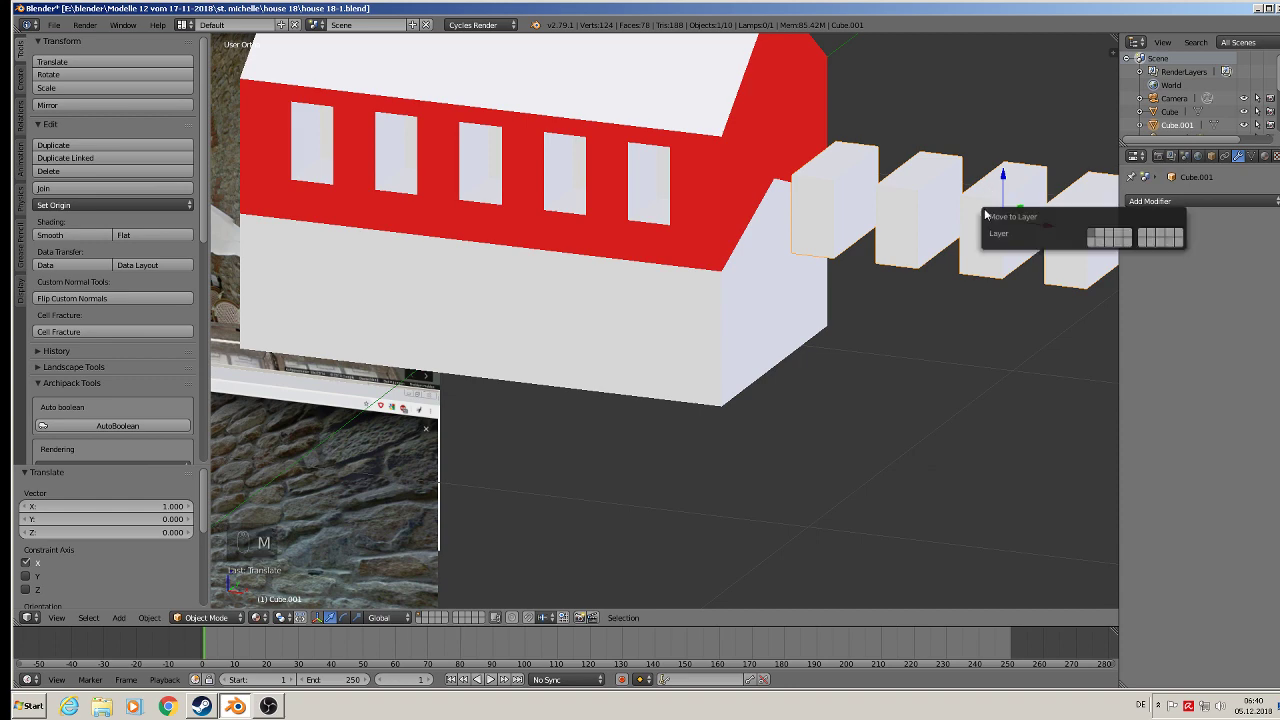
{"action": "left_click", "coordinate": [1100, 236]}
Select the back faces of the five window recesses in the house mesh and move them -0.112 along Y
{"action": "mouse_move", "coordinate": [500, 269]}
{"action": "middle_mouse_down"}
{"action": "mouse_move", "coordinate": [615, 276]}
{"action": "mouse_move", "coordinate": [540, 300]}
{"action": "mouse_move", "coordinate": [503, 289]}
{"action": "middle_mouse_up"}
{"action": "key", "text": "Tab"}
{"action": "key", "text": "Tab"}
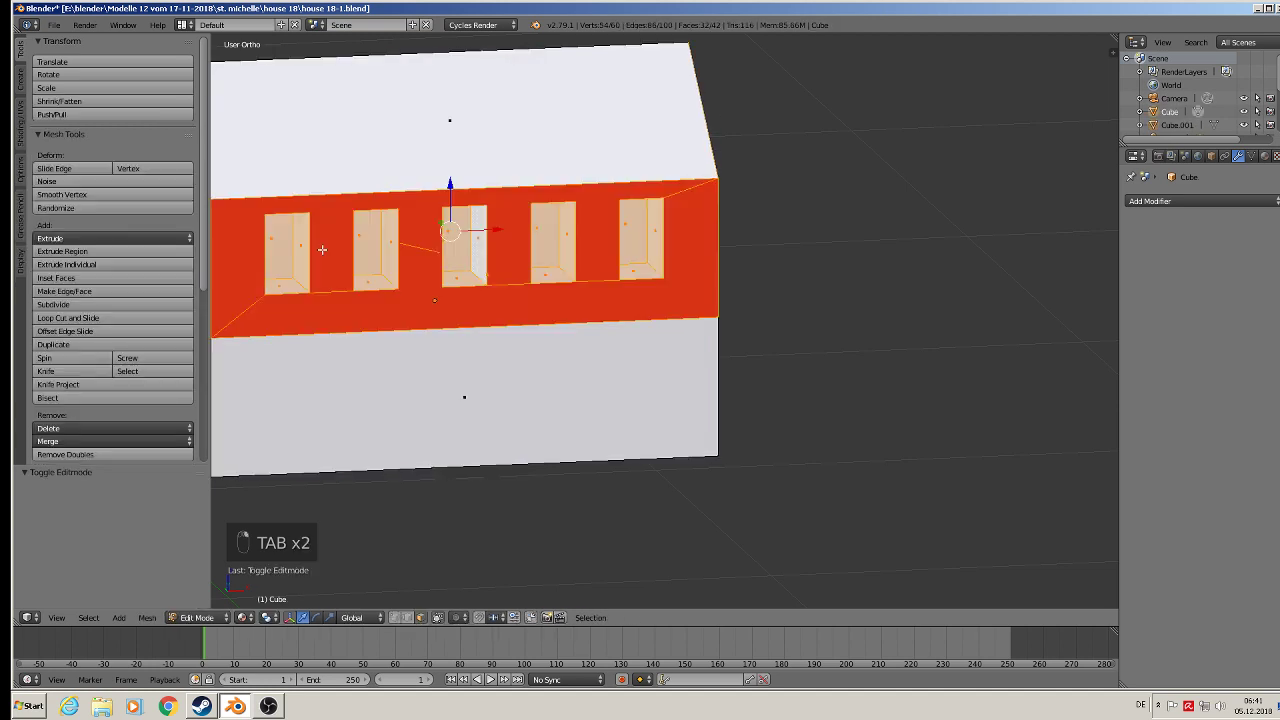
{"action": "middle_click_drag", "start_coordinate": [322, 249], "coordinate": [449, 256]}
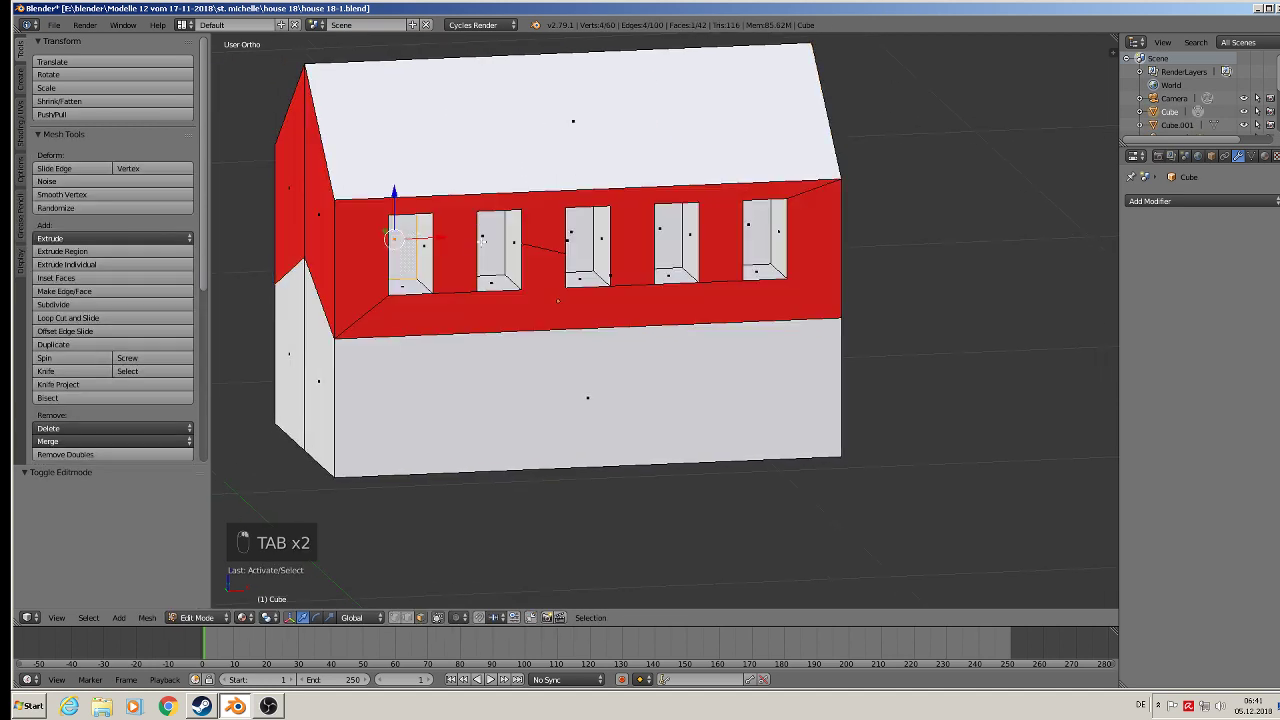
{"action": "right_click", "coordinate": [485, 242], "text": "shift"}
{"action": "right_click", "coordinate": [585, 245], "text": "shift"}
{"action": "right_click", "coordinate": [676, 228], "text": "shift"}
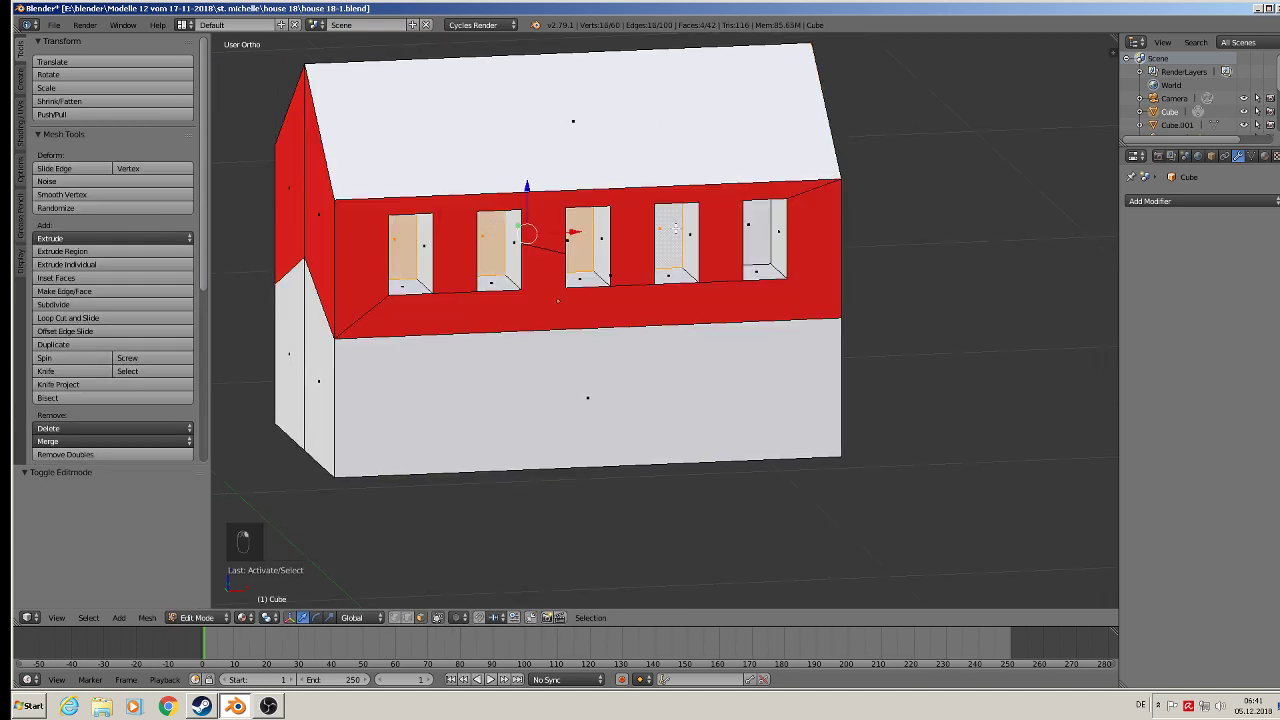
{"action": "right_click", "coordinate": [746, 234], "text": "shift"}
{"action": "middle_click_drag", "start_coordinate": [750, 302], "coordinate": [788, 314]}
{"action": "left_click_drag", "start_coordinate": [537, 219], "coordinate": [578, 252]}
{"action": "middle_click_drag", "start_coordinate": [578, 252], "coordinate": [534, 317]}
Delete the back faces of the five window recesses with Only Faces
{"action": "key", "text": "x"}
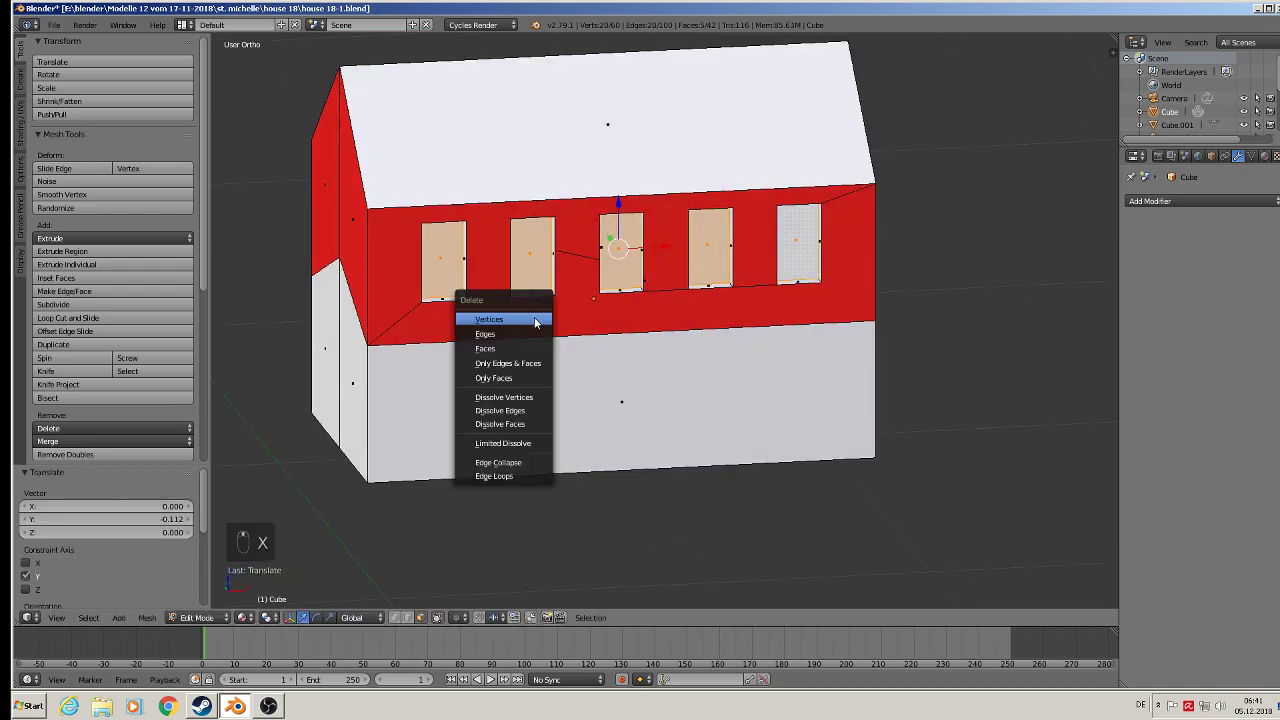
{"action": "left_click", "coordinate": [521, 376]}
{"action": "middle_click_drag", "start_coordinate": [521, 376], "coordinate": [708, 305]}
Examine the reference photos of the town house for the layout of its facade and ground floor
{"action": "scroll", "coordinate": [540, 315], "scroll_direction": "down", "scroll_amount": 3}
{"action": "scroll", "coordinate": [708, 305], "scroll_direction": "up", "scroll_amount": 5}
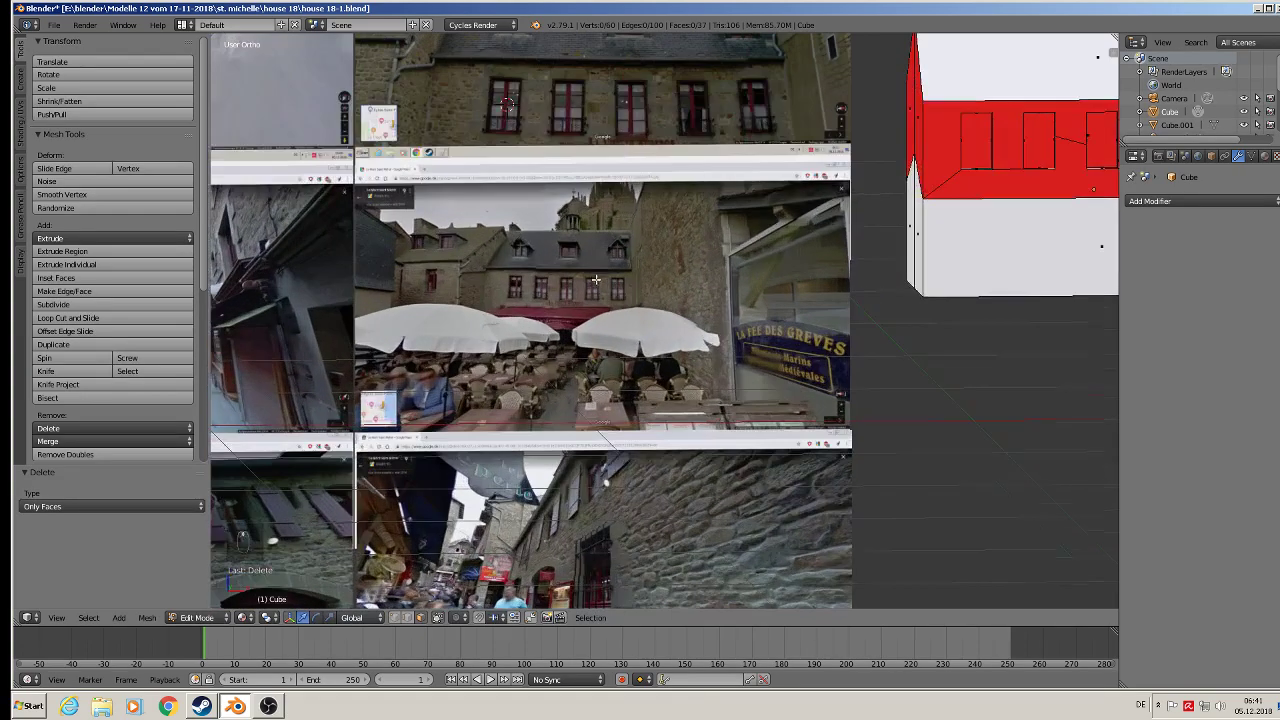
{"action": "scroll", "coordinate": [555, 336], "scroll_direction": "down", "scroll_amount": 1}
{"action": "scroll", "coordinate": [548, 349], "scroll_direction": "down", "scroll_amount": 3}
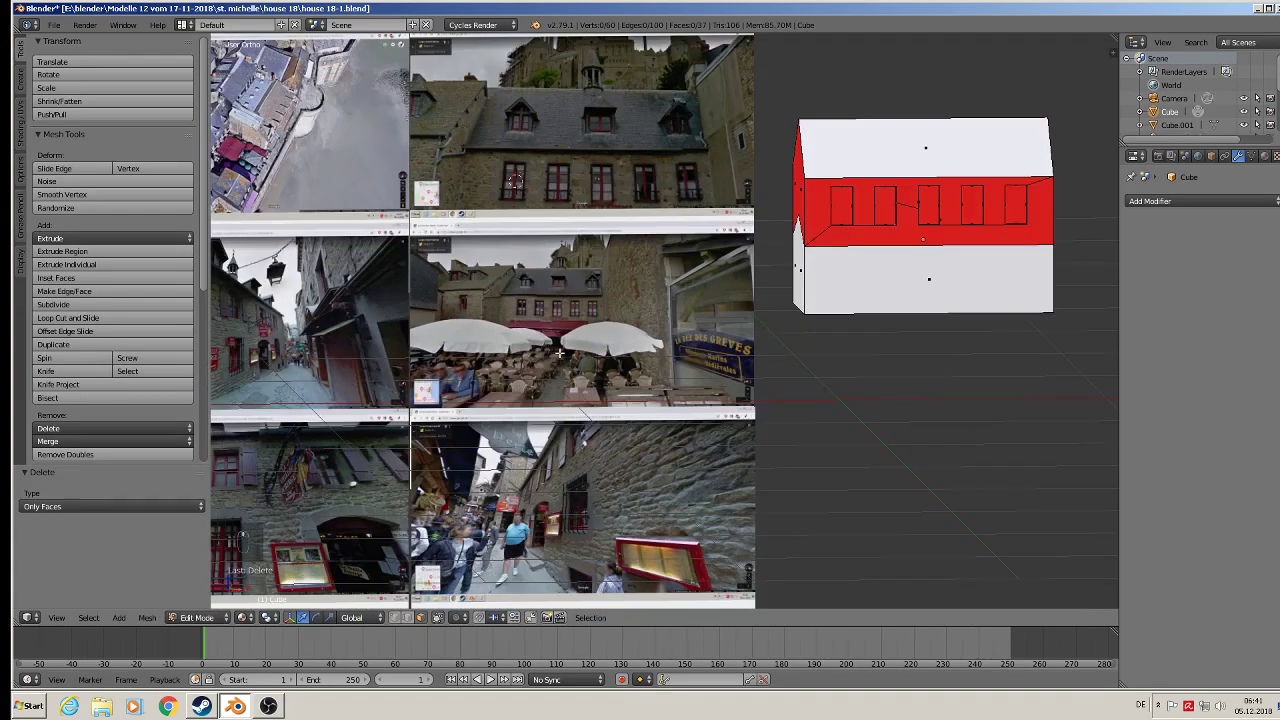
{"action": "middle_click_drag", "start_coordinate": [560, 352], "coordinate": [668, 428], "text": "shift"}
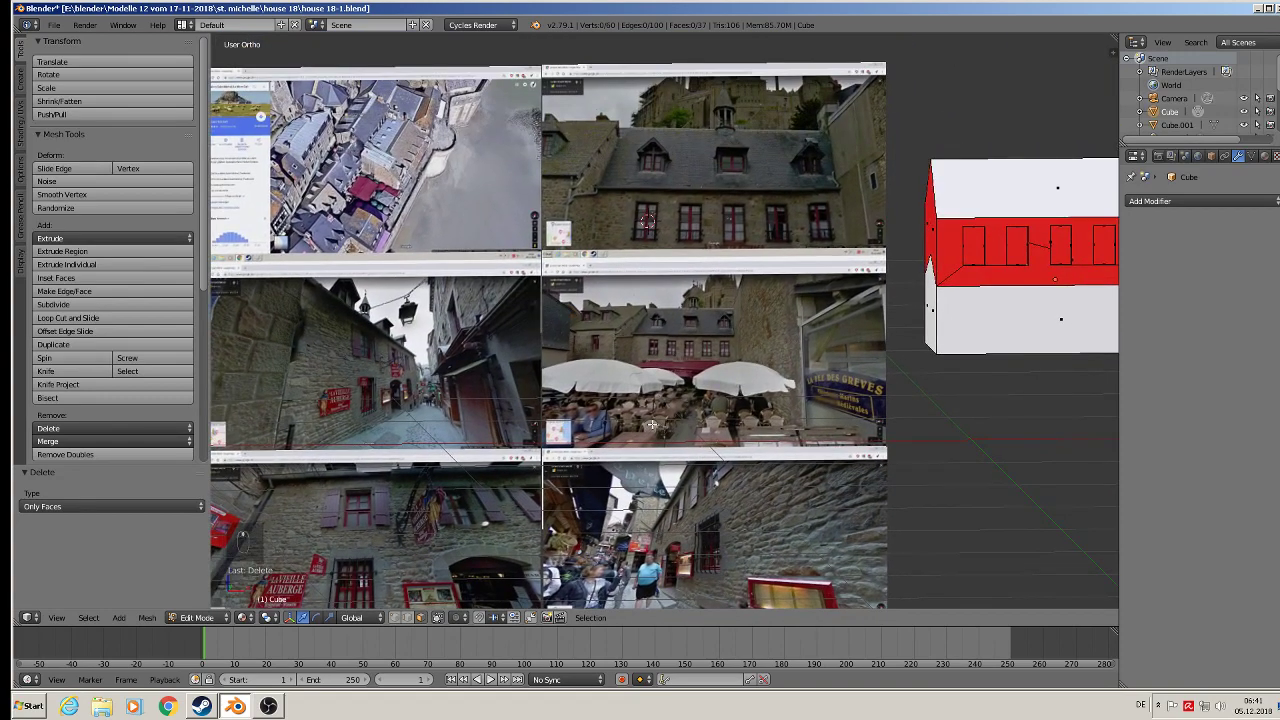
{"action": "scroll", "coordinate": [664, 401], "scroll_direction": "up", "scroll_amount": 4}
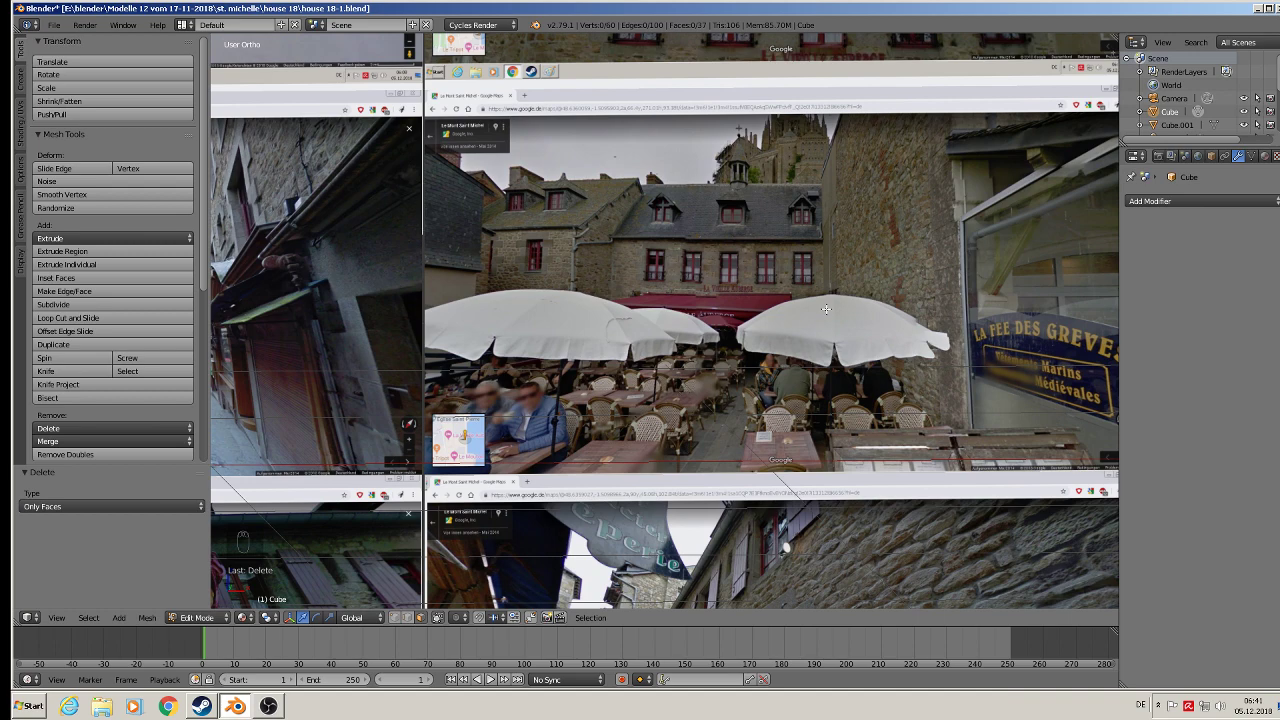
{"action": "scroll", "coordinate": [826, 309], "scroll_direction": "down", "scroll_amount": 4}
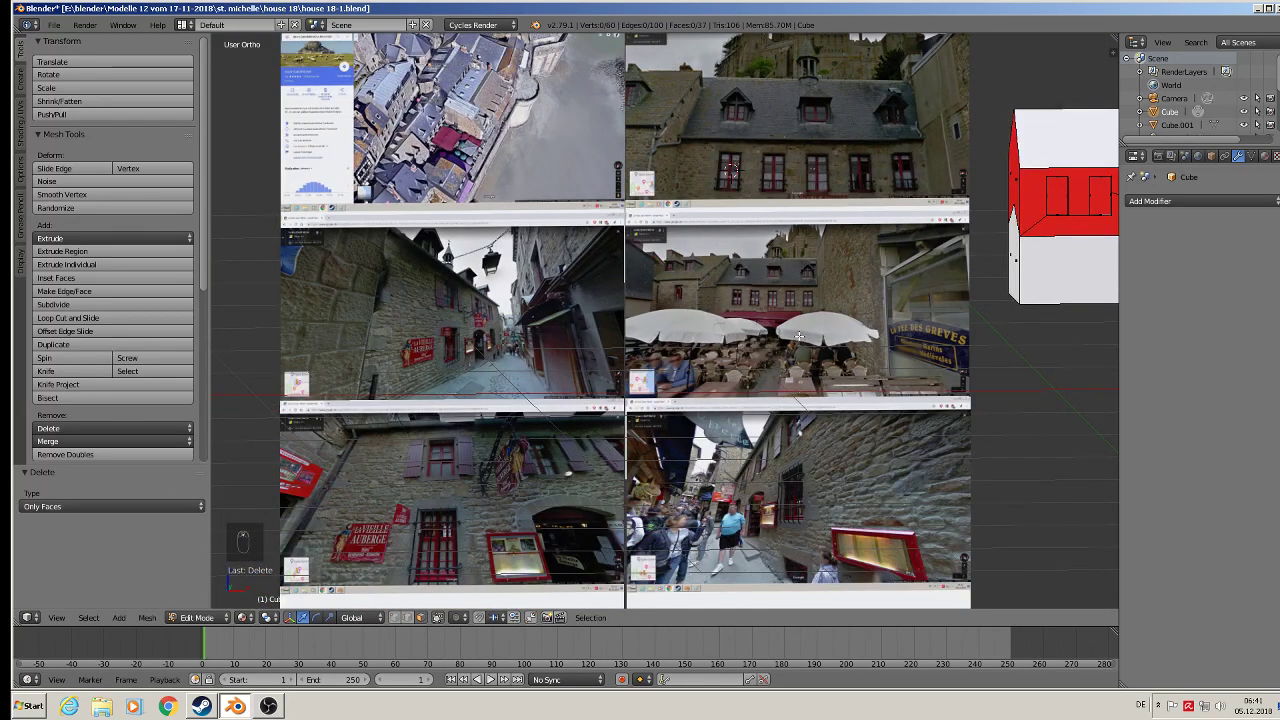
{"action": "middle_click_drag", "start_coordinate": [962, 282], "coordinate": [588, 304], "text": "shift"}
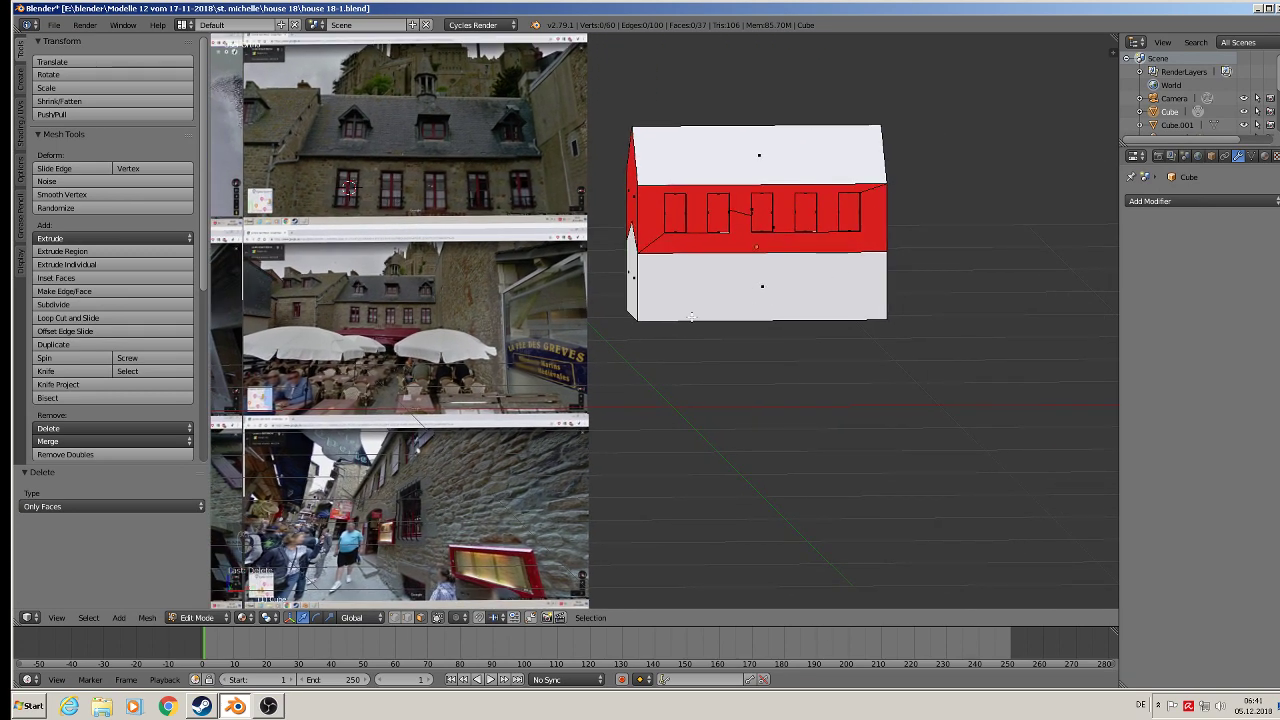
Add two vertical loop cuts near the left end of the house's front wall to frame a narrow opening
{"action": "key", "text": "Tab"}
{"action": "scroll", "coordinate": [730, 270], "scroll_direction": "up", "scroll_amount": 2}
{"action": "key", "text": "Tab"}
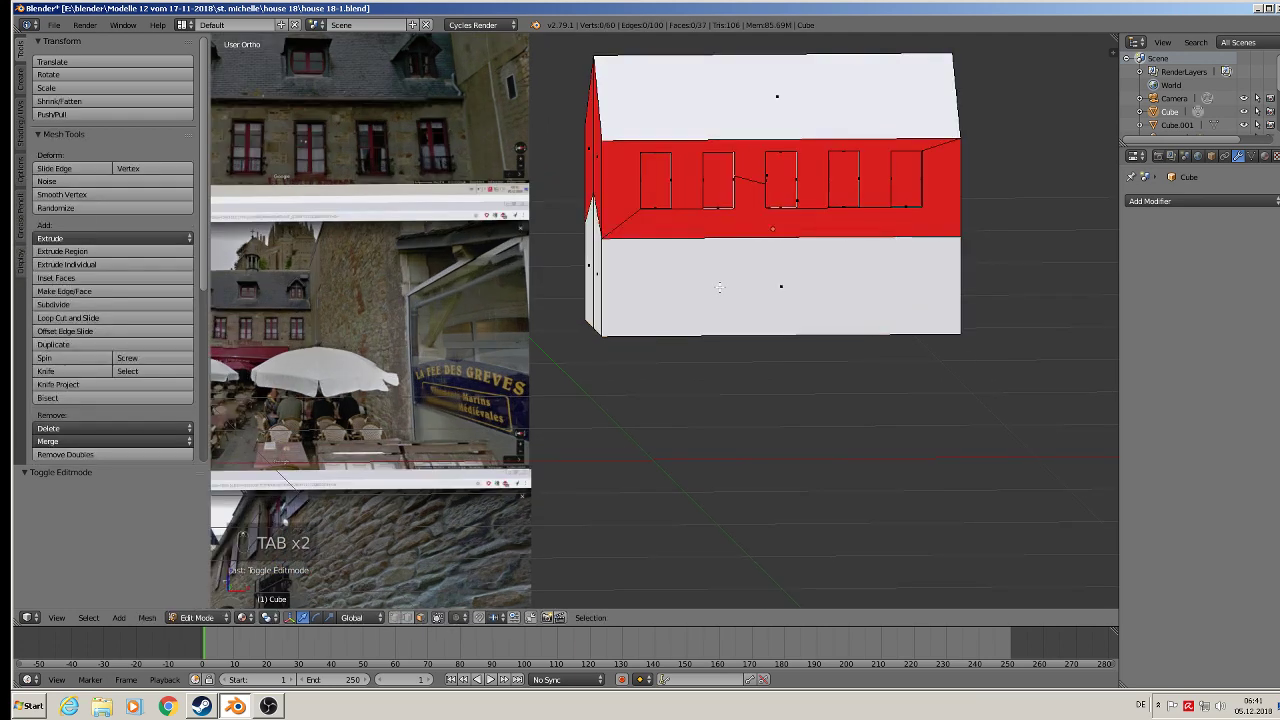
{"action": "scroll", "coordinate": [710, 276], "scroll_direction": "up", "scroll_amount": 2}
{"action": "key", "text": "ctrl+r"}
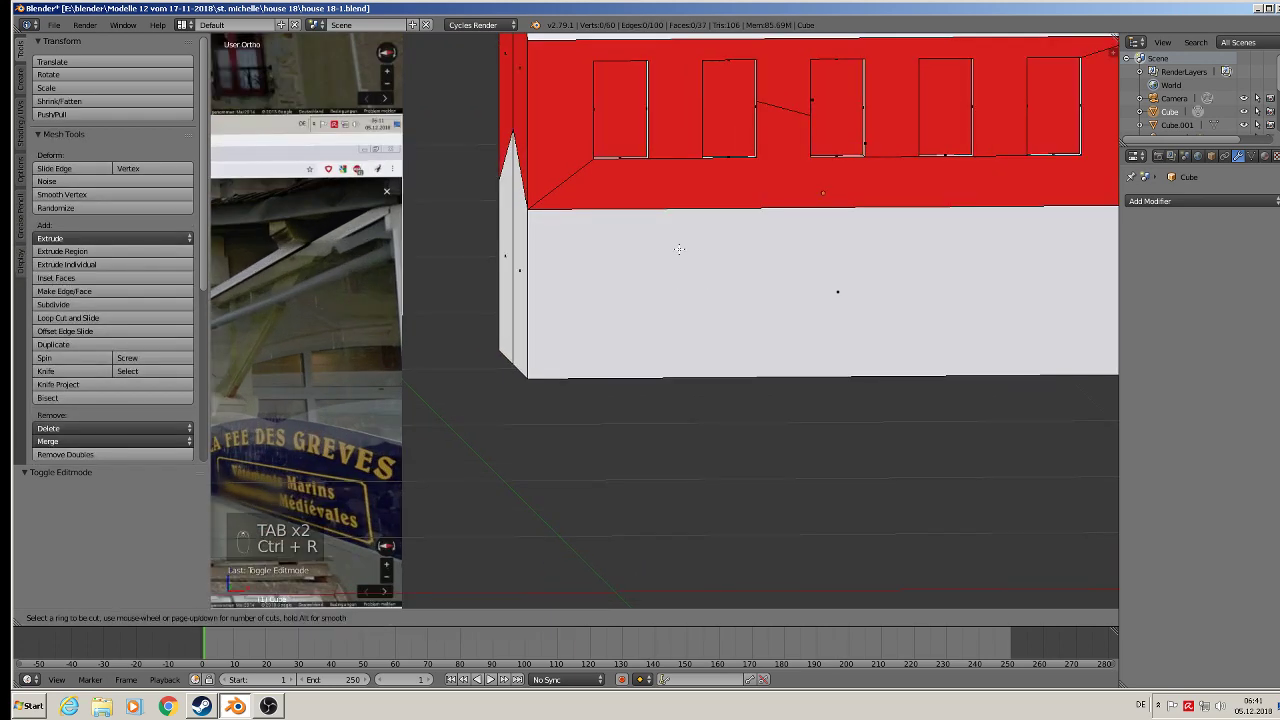
{"action": "left_click", "coordinate": [714, 216]}
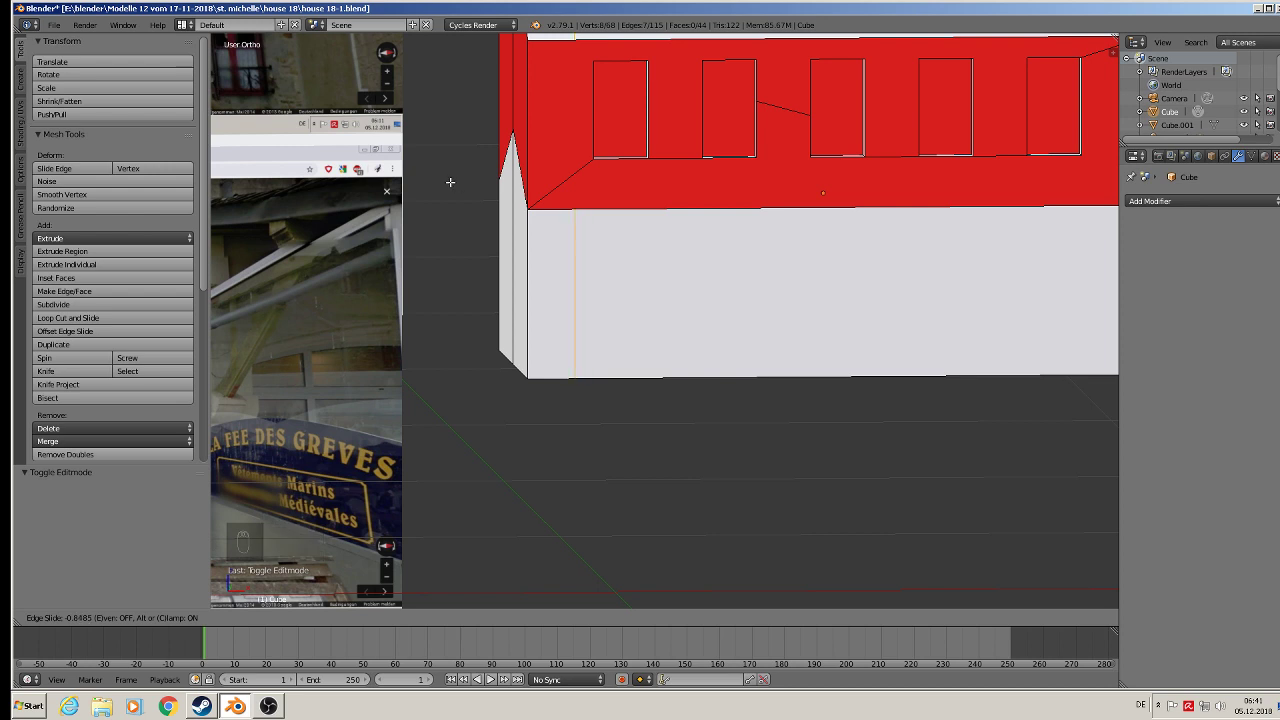
{"action": "left_click", "coordinate": [460, 184]}
{"action": "key", "text": "ctrl+r"}
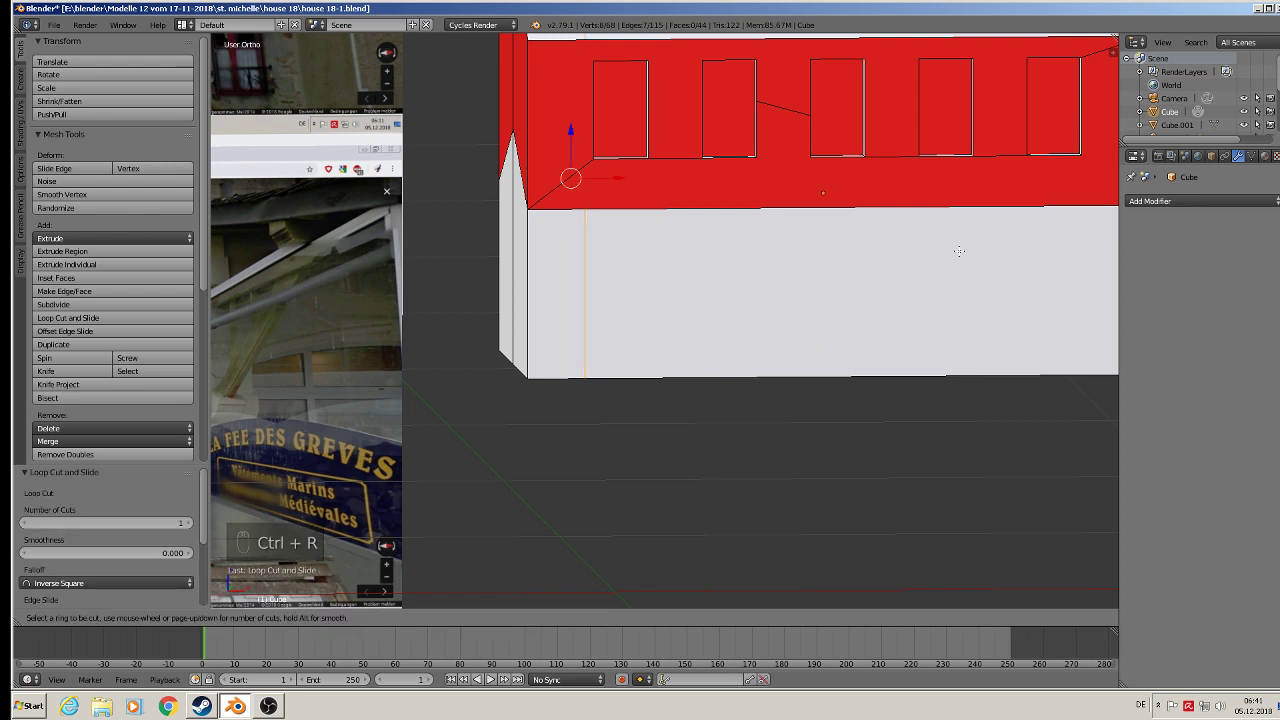
{"action": "left_click", "coordinate": [886, 205]}
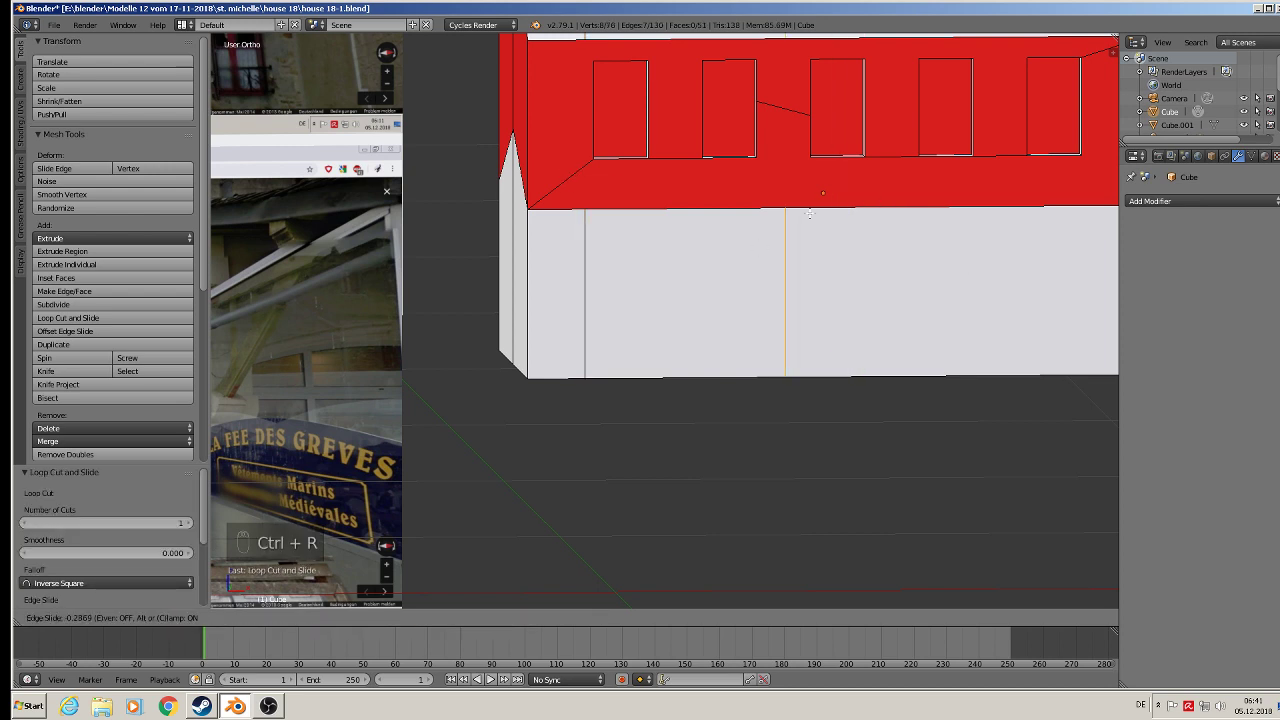
{"action": "left_click", "coordinate": [693, 210]}
Add two more vertical loop cuts, one just right of the narrow opening and one near the front wall's right end
{"action": "middle_click_drag", "start_coordinate": [930, 268], "coordinate": [710, 277], "text": "shift"}
{"action": "key", "text": "ctrl+r"}
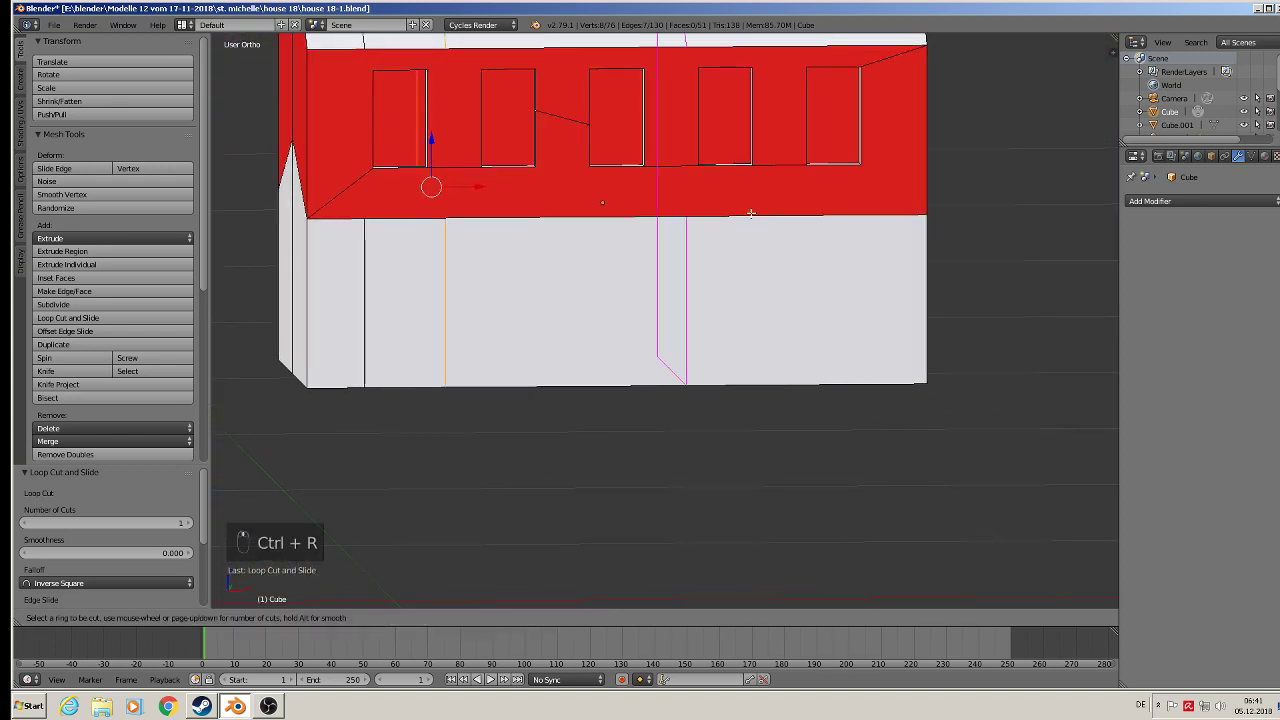
{"action": "left_click", "coordinate": [665, 212]}
{"action": "left_click", "coordinate": [559, 212]}
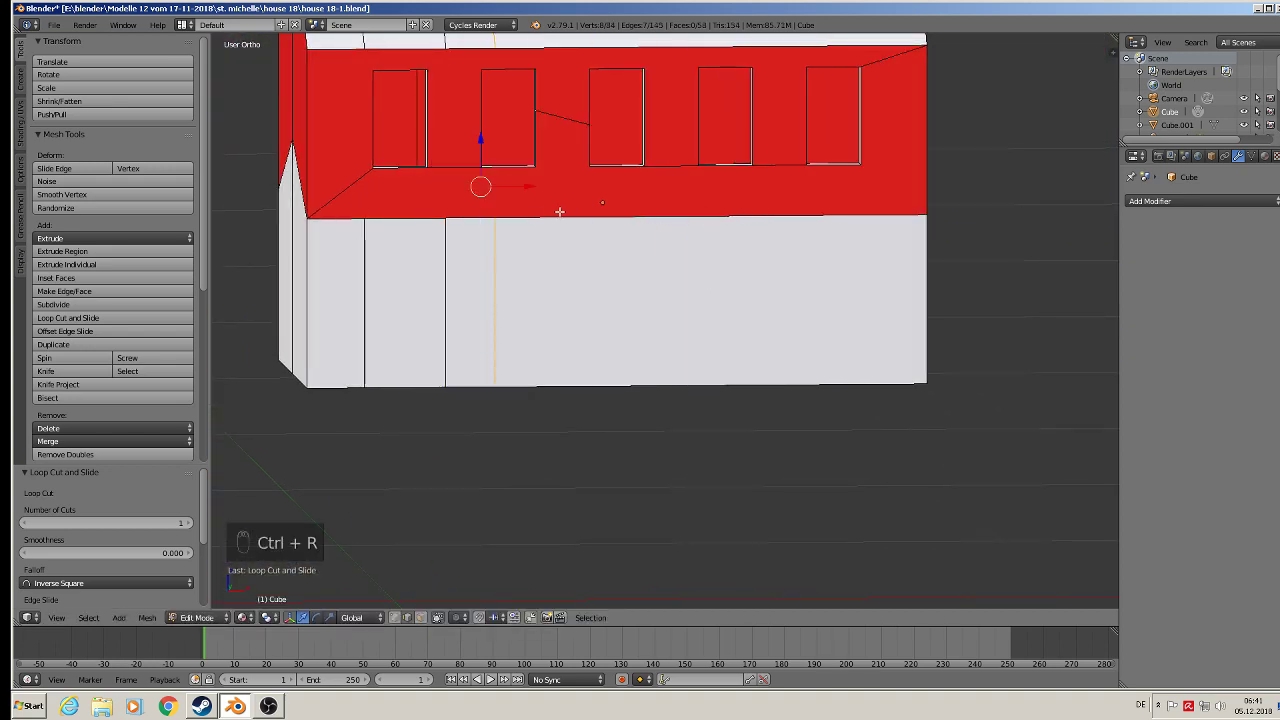
{"action": "key", "text": "ctrl+r"}
{"action": "left_click", "coordinate": [688, 212]}
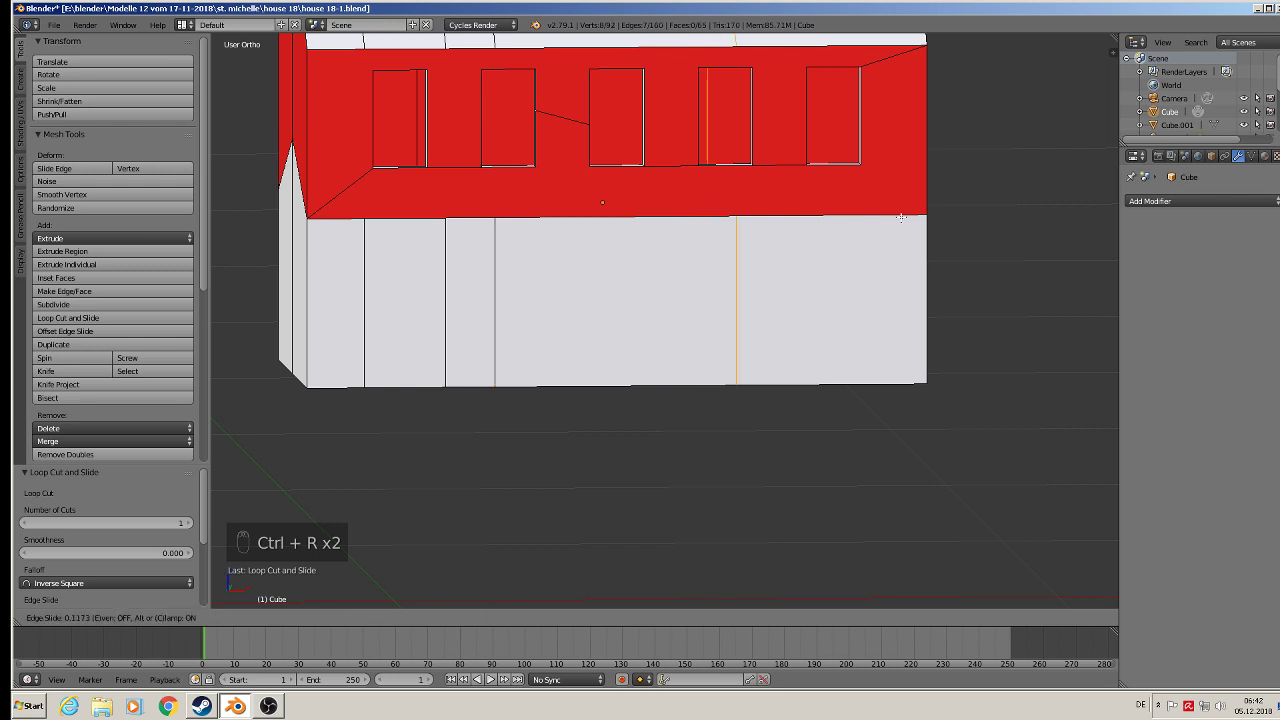
{"action": "left_click", "coordinate": [1020, 218]}
Add two closely spaced vertical loop cuts near the middle of the front wall
{"action": "key", "text": "ctrl+r"}
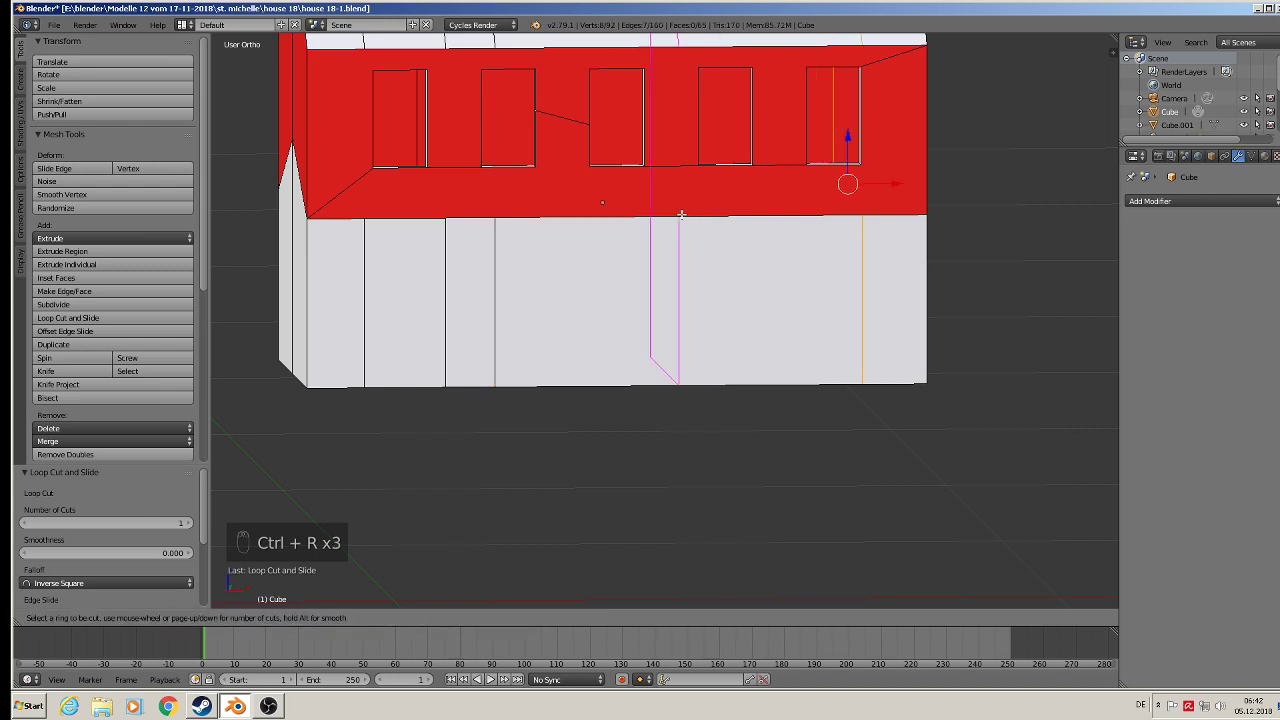
{"action": "left_click", "coordinate": [681, 214]}
{"action": "left_click", "coordinate": [681, 214]}
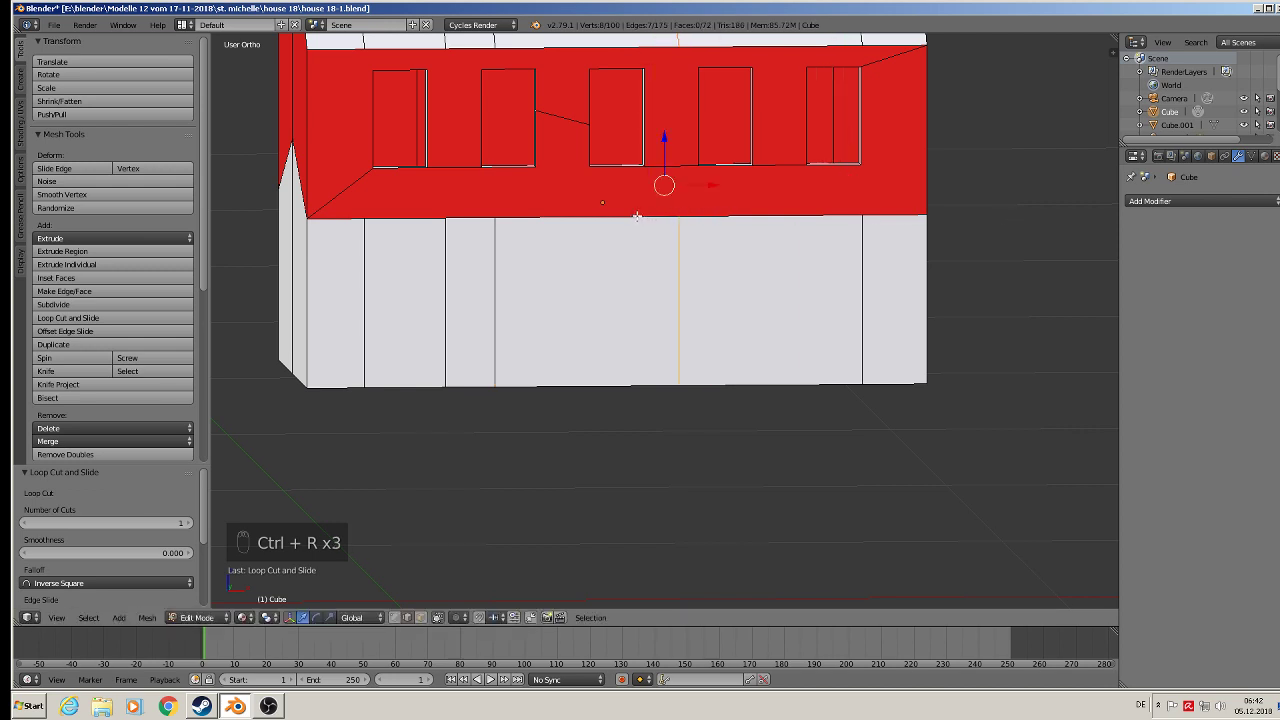
{"action": "key", "text": "ctrl+r"}
{"action": "left_click", "coordinate": [637, 216]}
{"action": "left_click", "coordinate": [704, 222]}
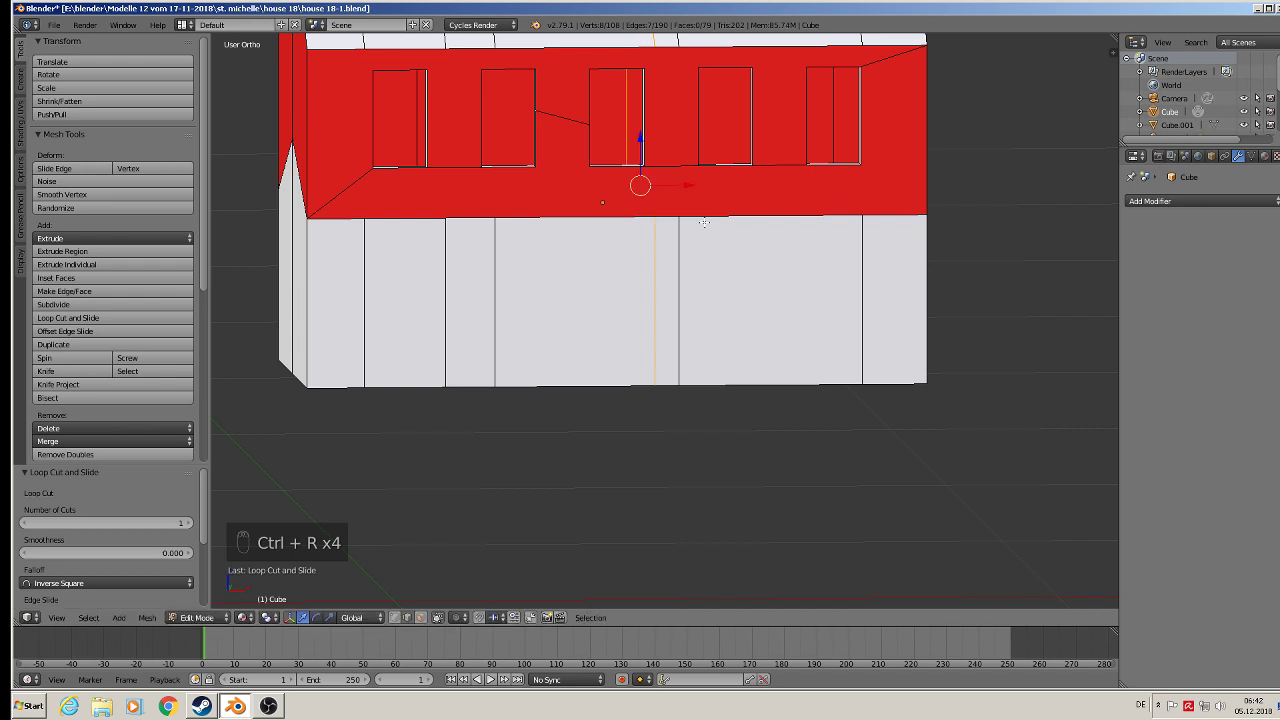
Add a horizontal loop cut around the ground floor just below the red upper wall
{"action": "middle_click_drag", "start_coordinate": [704, 222], "coordinate": [640, 388]}
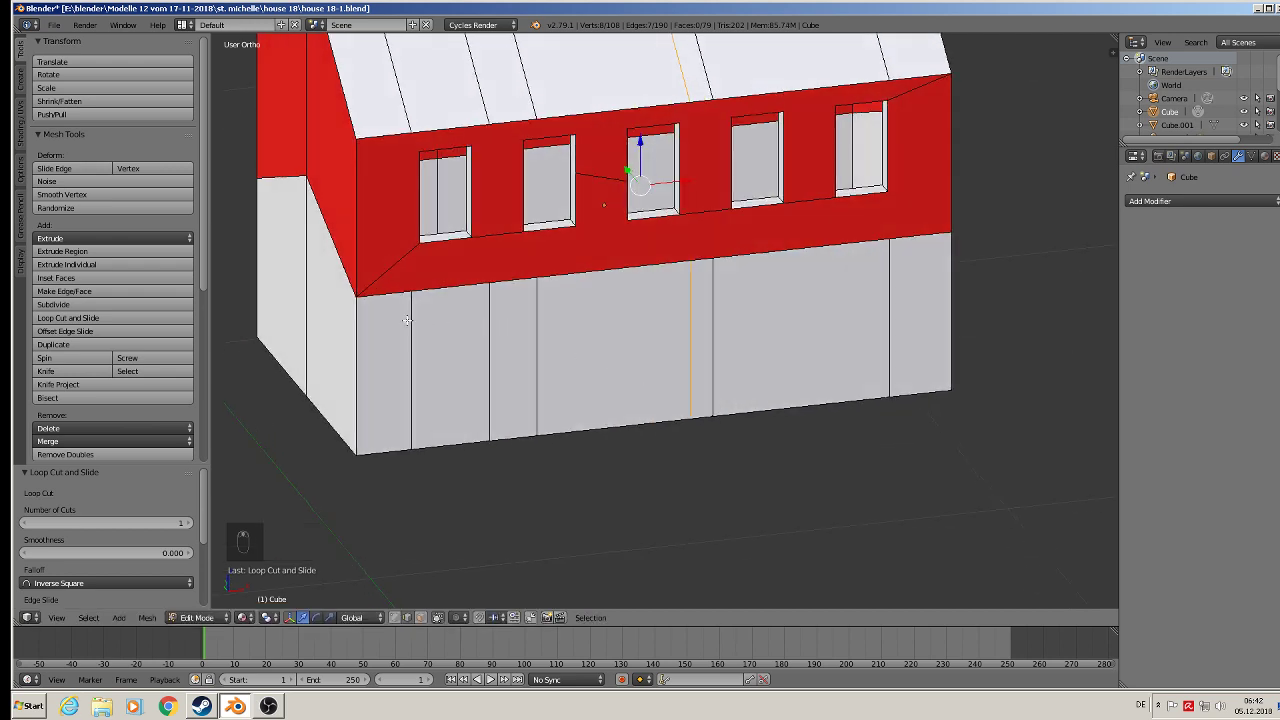
{"action": "key", "text": "ctrl+r"}
{"action": "left_click", "coordinate": [440, 318]}
{"action": "left_click", "coordinate": [418, 260]}
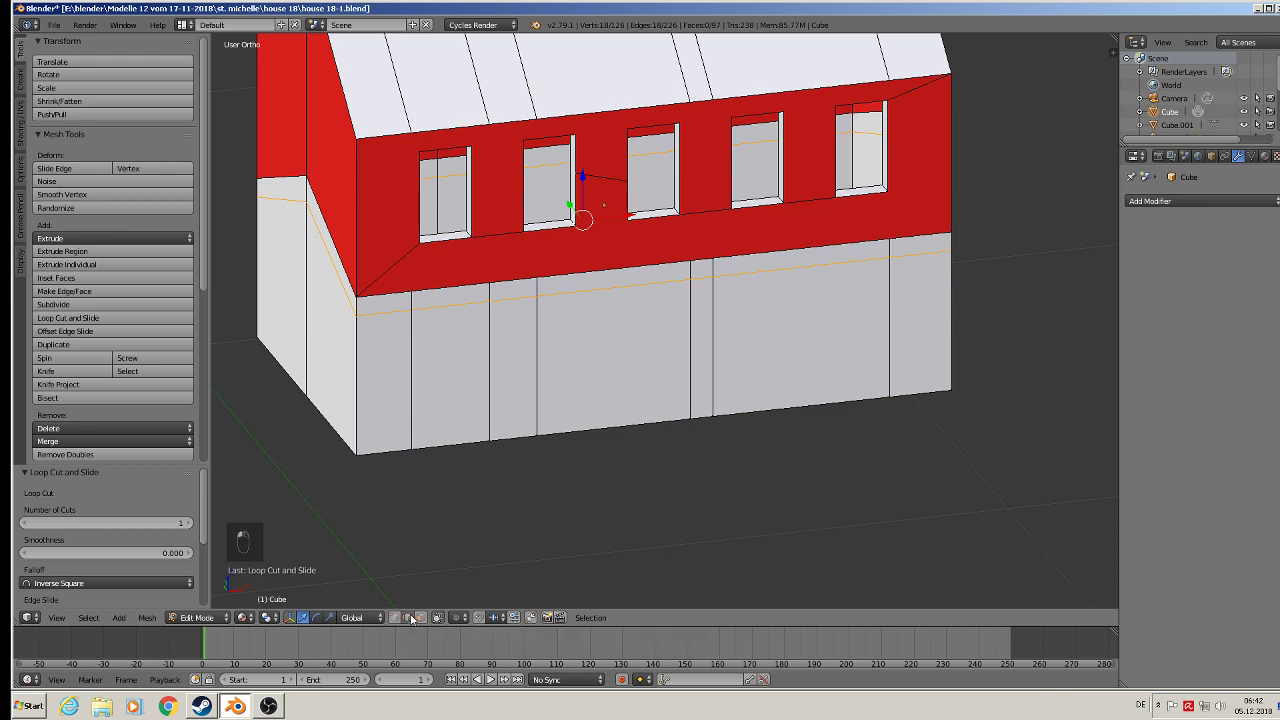
Dissolve the two closely spaced central edges below the horizontal cut to leave one wide ground-floor face
{"action": "right_click", "coordinate": [687, 357]}
{"action": "key", "text": "x"}
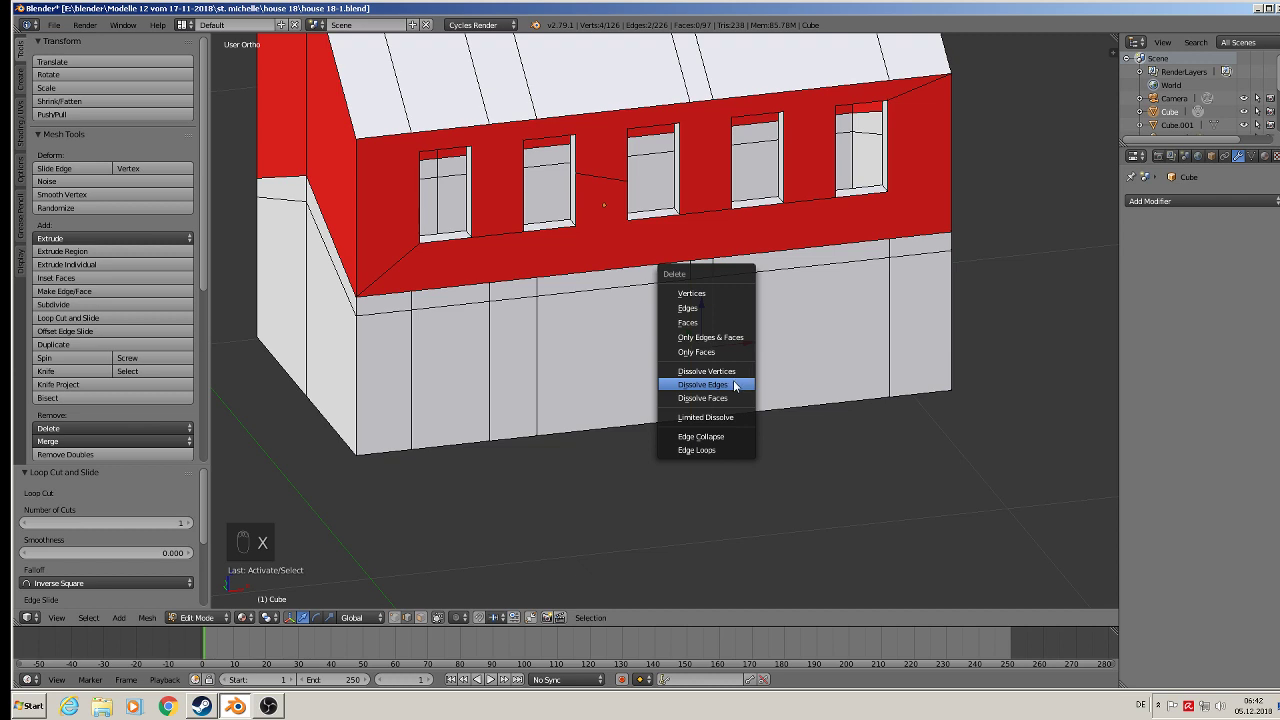
{"action": "left_click", "coordinate": [735, 386]}
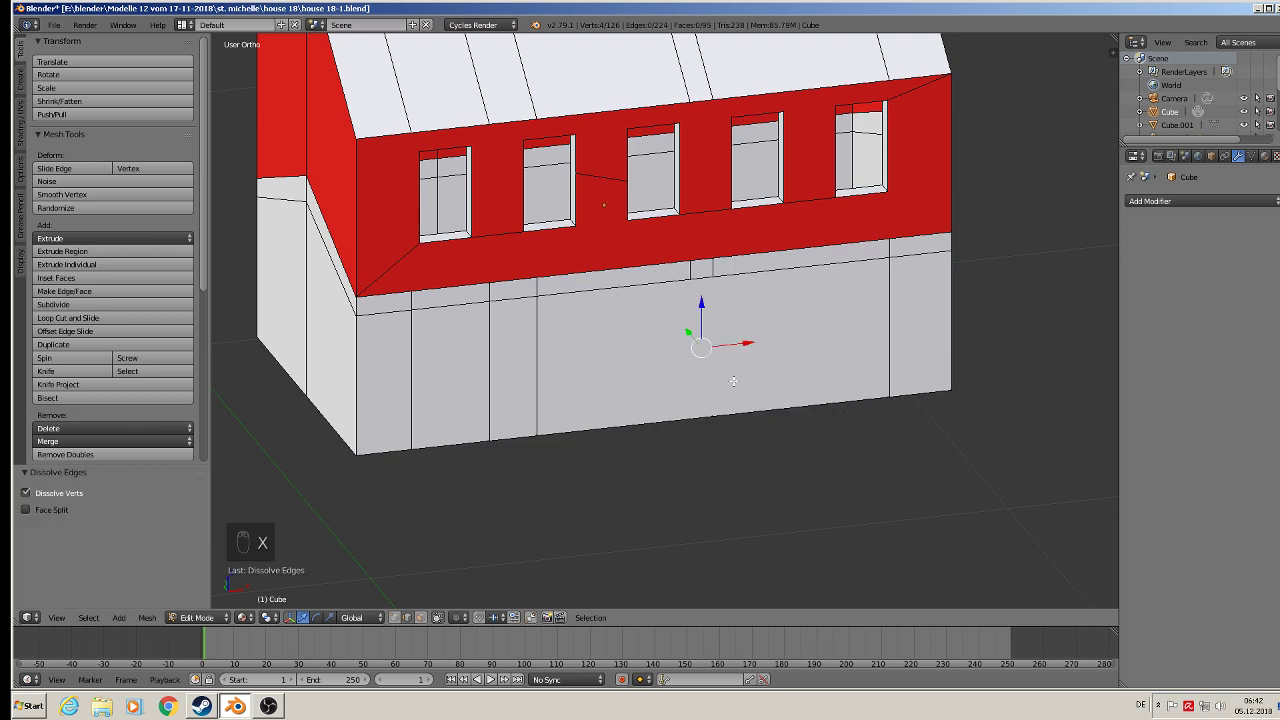
Delete the narrow and the wide ground-floor front faces with Only Faces to open up the wall
{"action": "left_click", "coordinate": [420, 617]}
{"action": "right_click", "coordinate": [452, 375]}
{"action": "right_click", "coordinate": [683, 330], "text": "shift"}
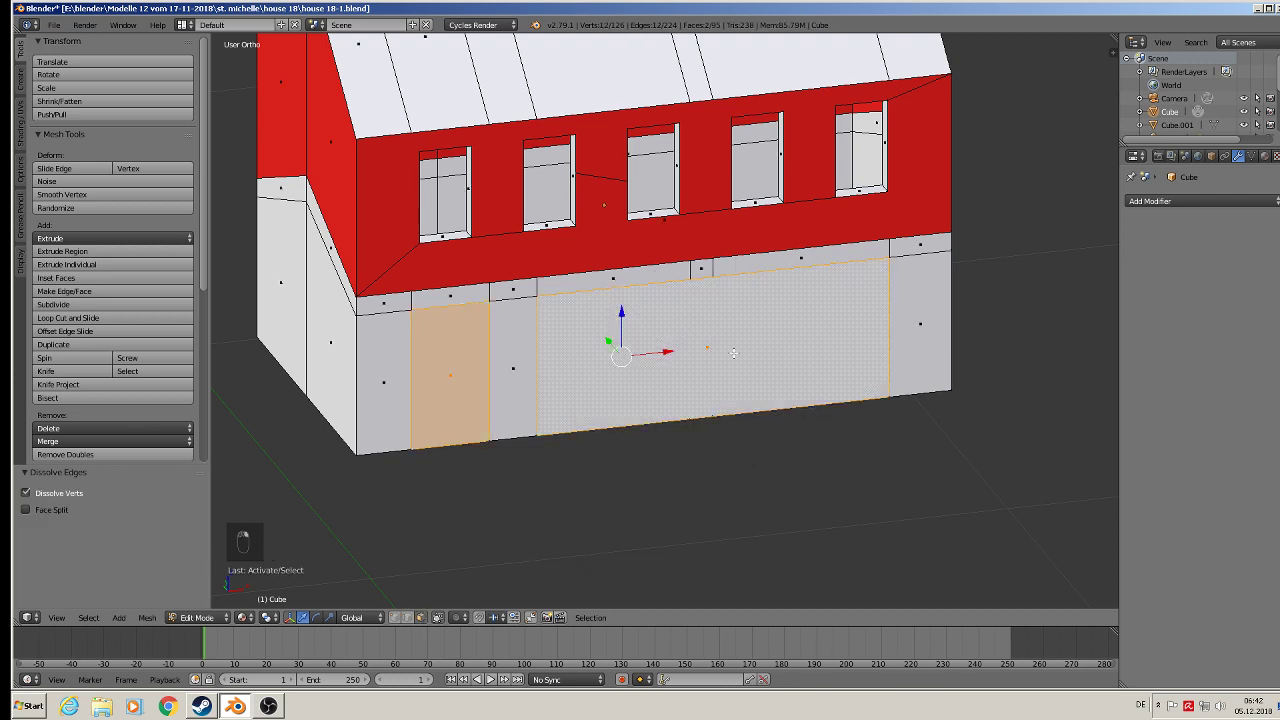
{"action": "key", "text": "x"}
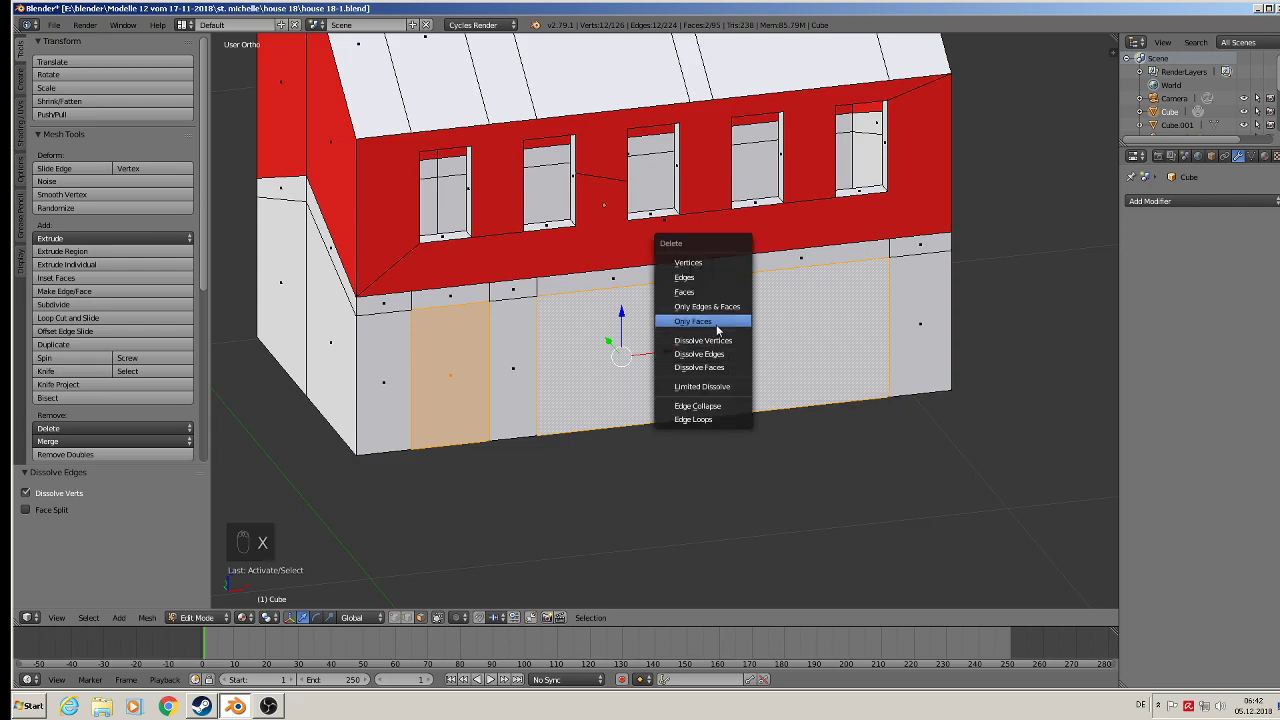
{"action": "left_click", "coordinate": [717, 322]}
{"action": "mouse_move", "coordinate": [743, 396]}
{"action": "middle_mouse_down"}
{"action": "mouse_move", "coordinate": [637, 380]}
{"action": "mouse_move", "coordinate": [734, 374]}
{"action": "mouse_move", "coordinate": [678, 360]}
{"action": "mouse_move", "coordinate": [760, 380]}
{"action": "middle_mouse_up"}
{"action": "key", "text": "Tab"}
{"action": "scroll", "coordinate": [637, 380], "scroll_direction": "down", "scroll_amount": 3}
{"action": "scroll", "coordinate": [740, 374], "scroll_direction": "up", "scroll_amount": 3}
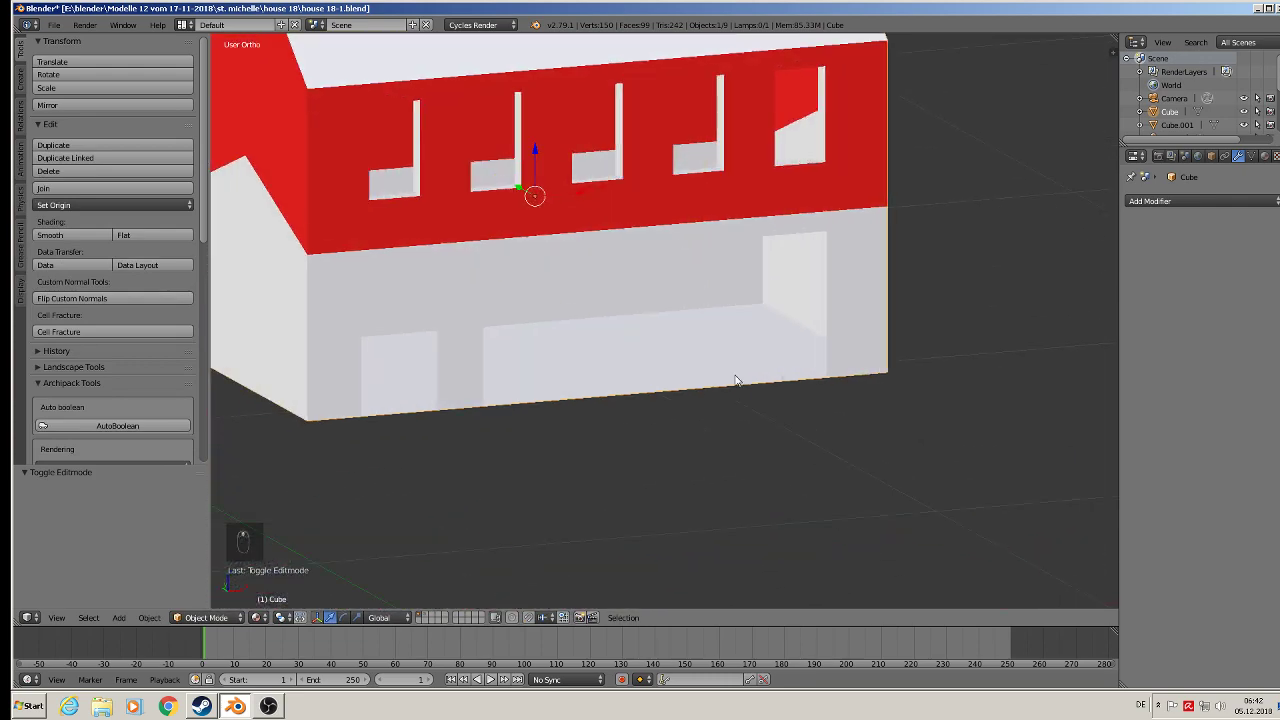
Undo the ground-floor loop cuts and openings, returning the mesh to the state with only the window back faces deleted
{"action": "key", "text": "ctrl+z"}
{"action": "key", "text": "ctrl+z"}
{"action": "key", "text": "ctrl+z"}
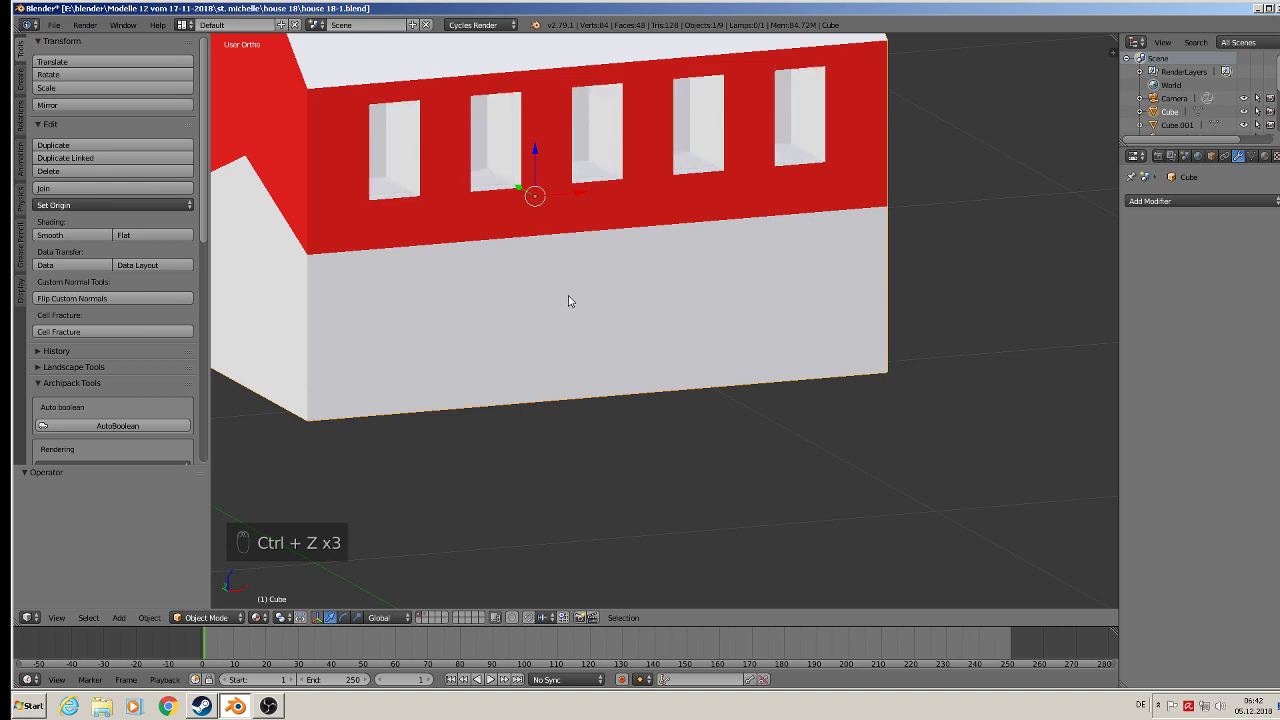
{"action": "key", "text": "ctrl+shift+z"}
{"action": "key", "text": "Tab"}
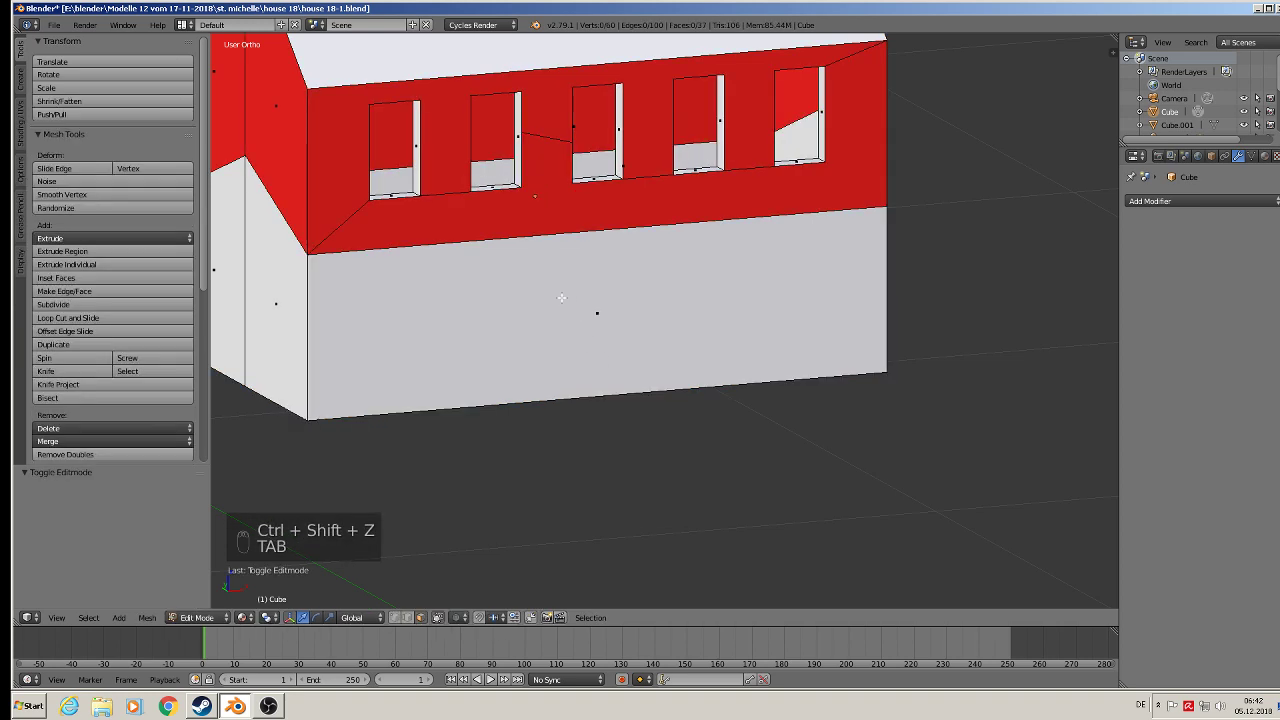
Try to redo the undone ground-floor edits
{"action": "middle_click_drag", "start_coordinate": [560, 298], "coordinate": [504, 291]}
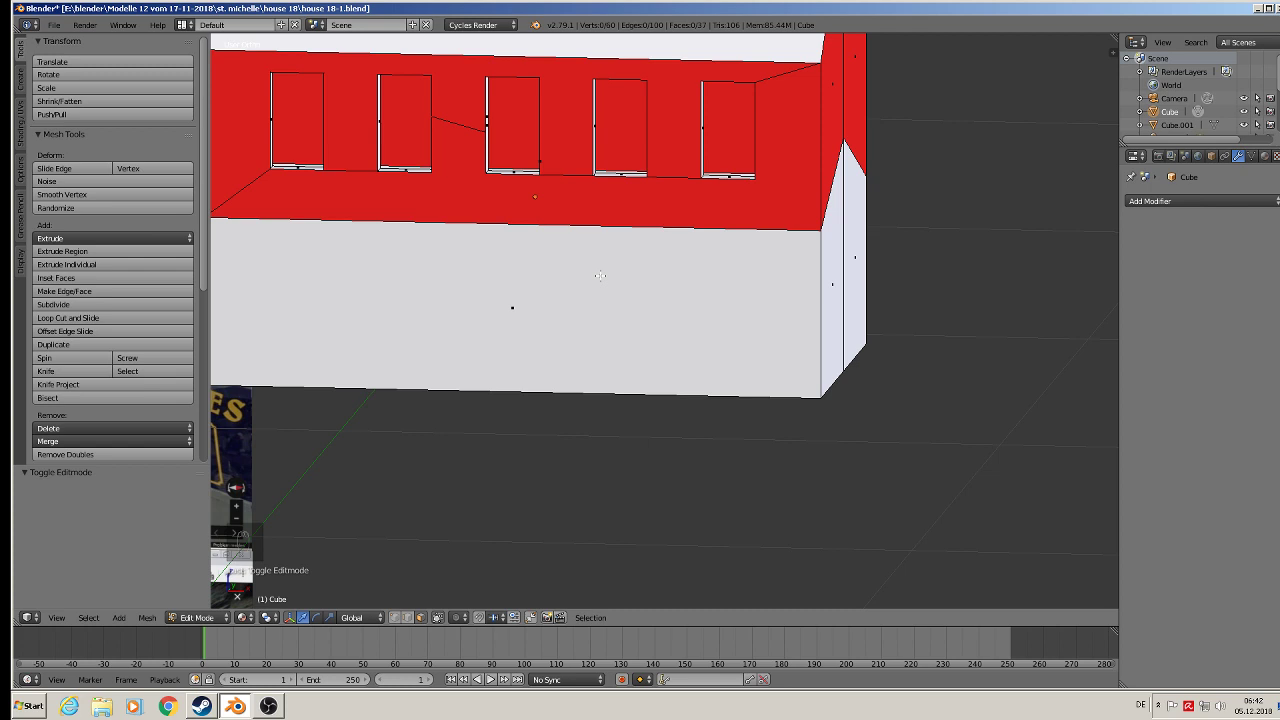
{"action": "key", "text": "ctrl+shift+z"}
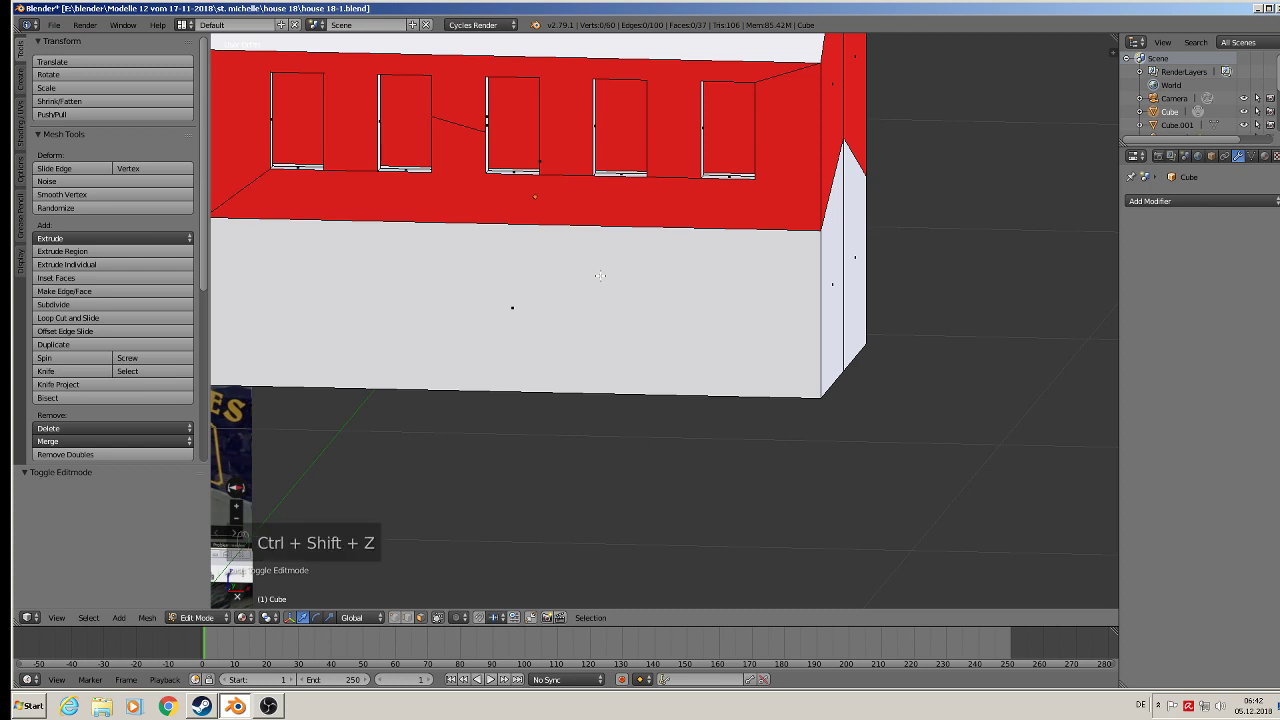
{"action": "key", "text": "ctrl+shift+z"}
{"action": "scroll", "coordinate": [645, 268], "scroll_direction": "down", "scroll_amount": 2}
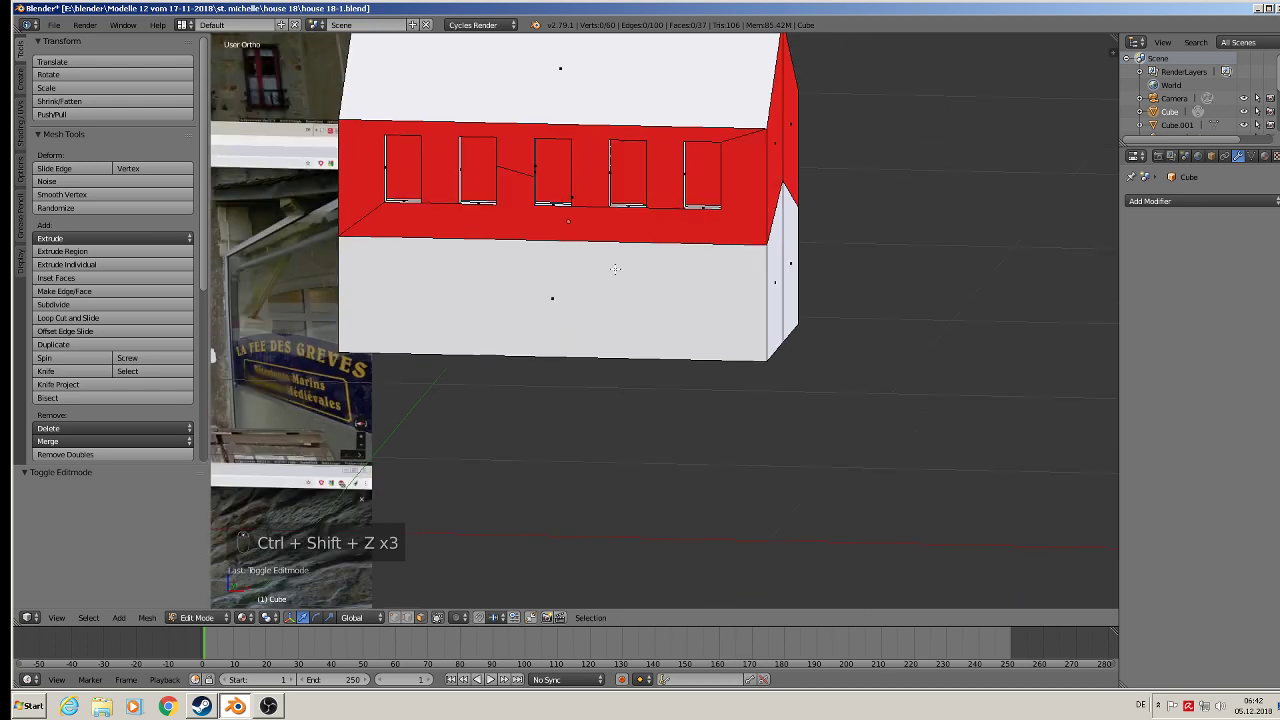
Add three vertical loop cuts through the left part of the house front for the narrow opening and the adjoining wall pier
{"action": "middle_click_drag", "start_coordinate": [611, 271], "coordinate": [763, 257], "text": "shift"}
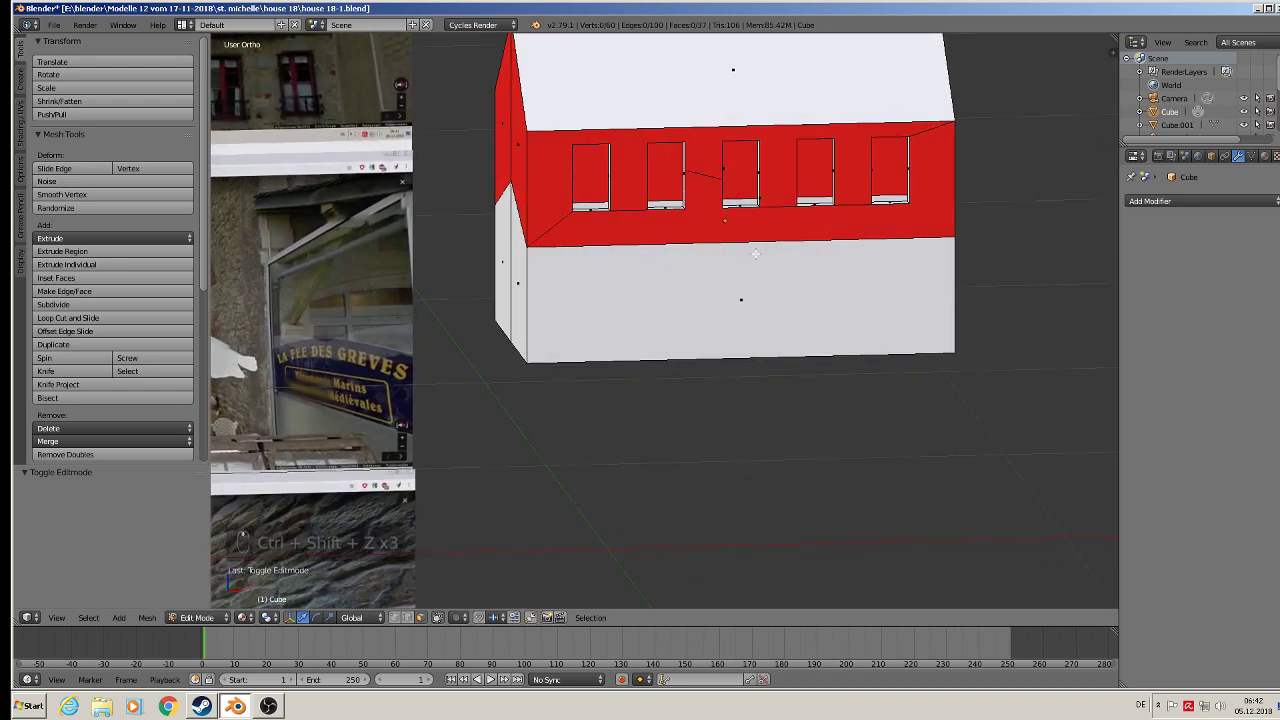
{"action": "key", "text": "ctrl+r"}
{"action": "left_click", "coordinate": [732, 252]}
{"action": "left_click", "coordinate": [581, 239]}
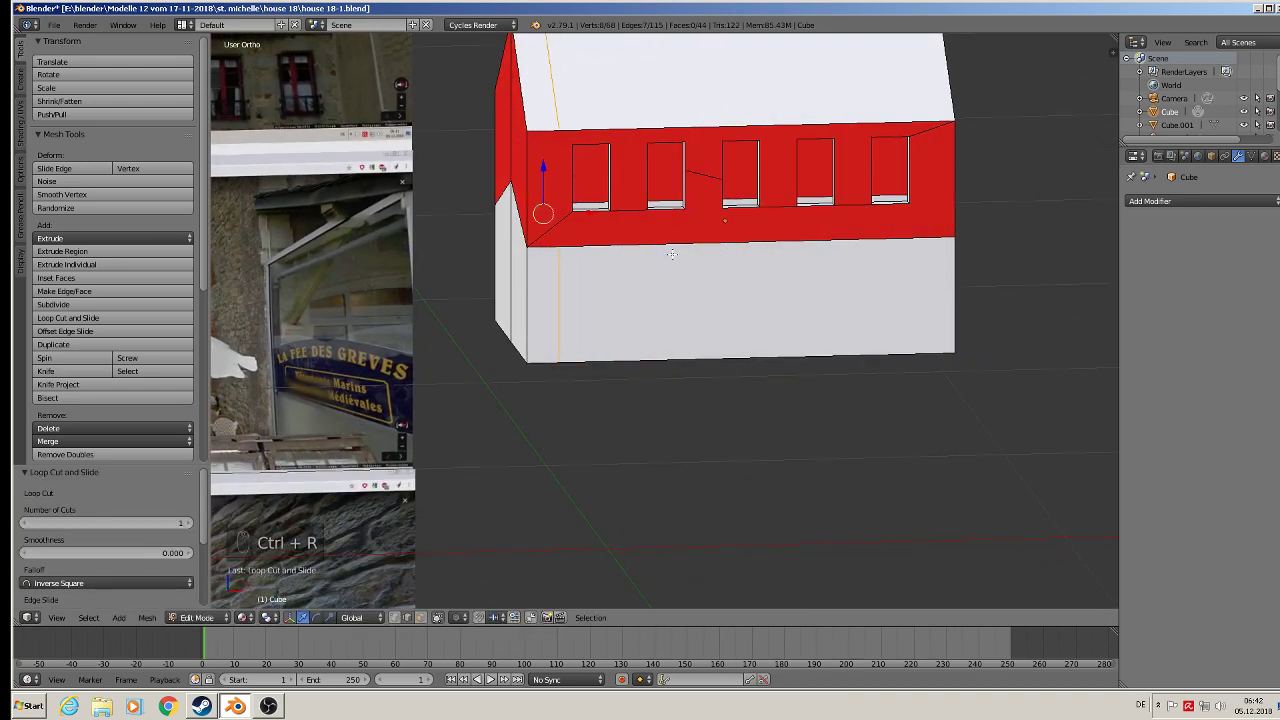
{"action": "key", "text": "ctrl+r"}
{"action": "left_click", "coordinate": [715, 250]}
{"action": "left_click", "coordinate": [651, 258]}
{"action": "key", "text": "ctrl+r"}
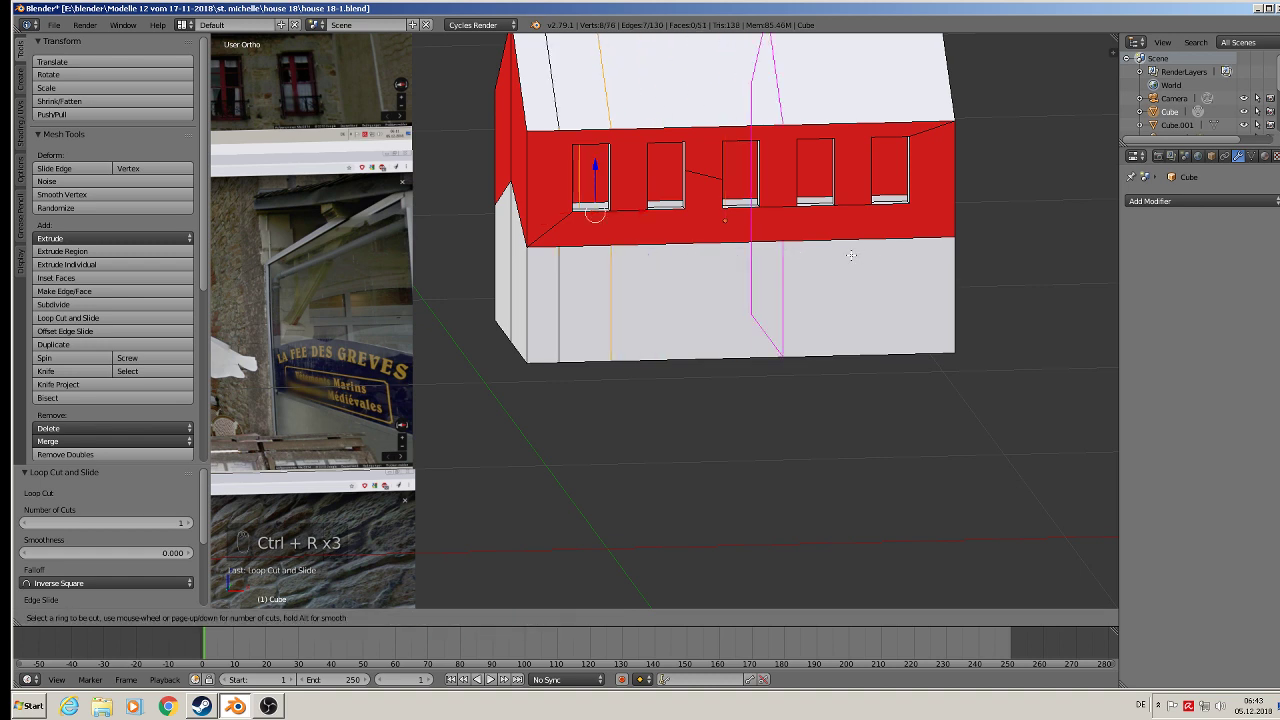
{"action": "left_click", "coordinate": [770, 250]}
{"action": "left_click", "coordinate": [897, 237]}
Add a vertical loop cut near the right end of the front wall and two closely spaced ones just right of centre
{"action": "key", "text": "ctrl+r"}
{"action": "left_click", "coordinate": [899, 237]}
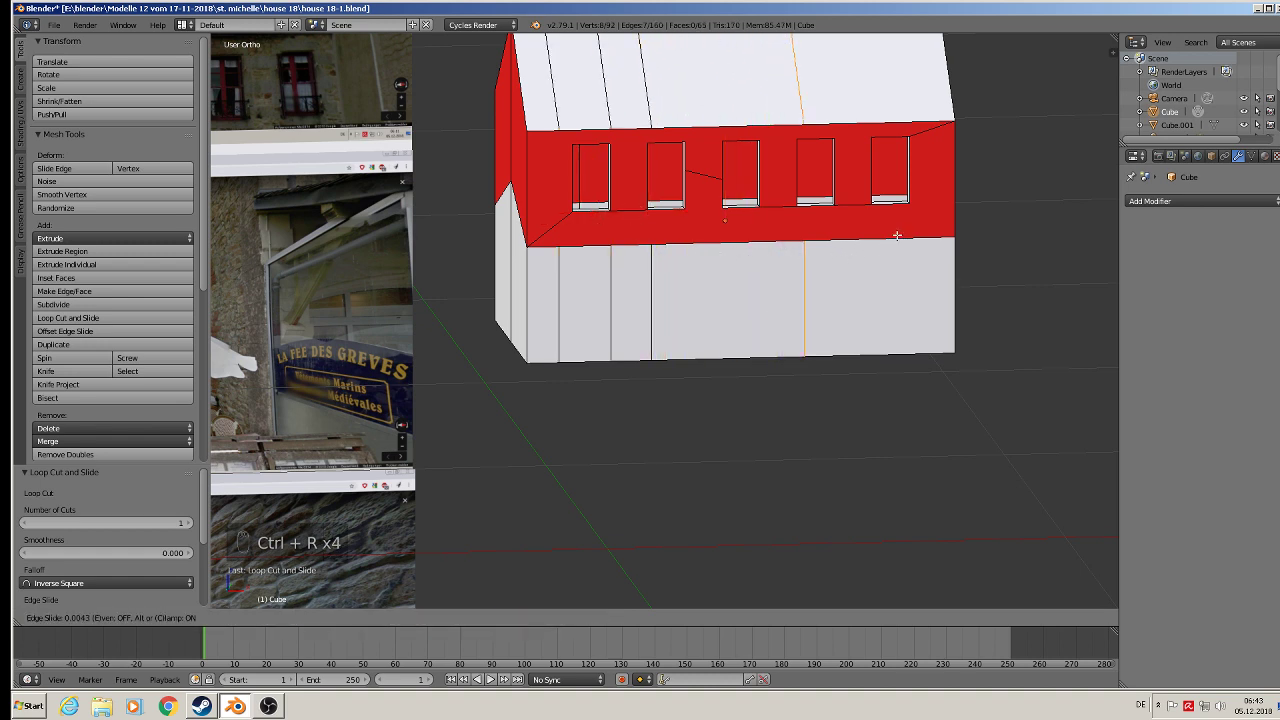
{"action": "left_click", "coordinate": [1003, 239]}
{"action": "key", "text": "ctrl+r"}
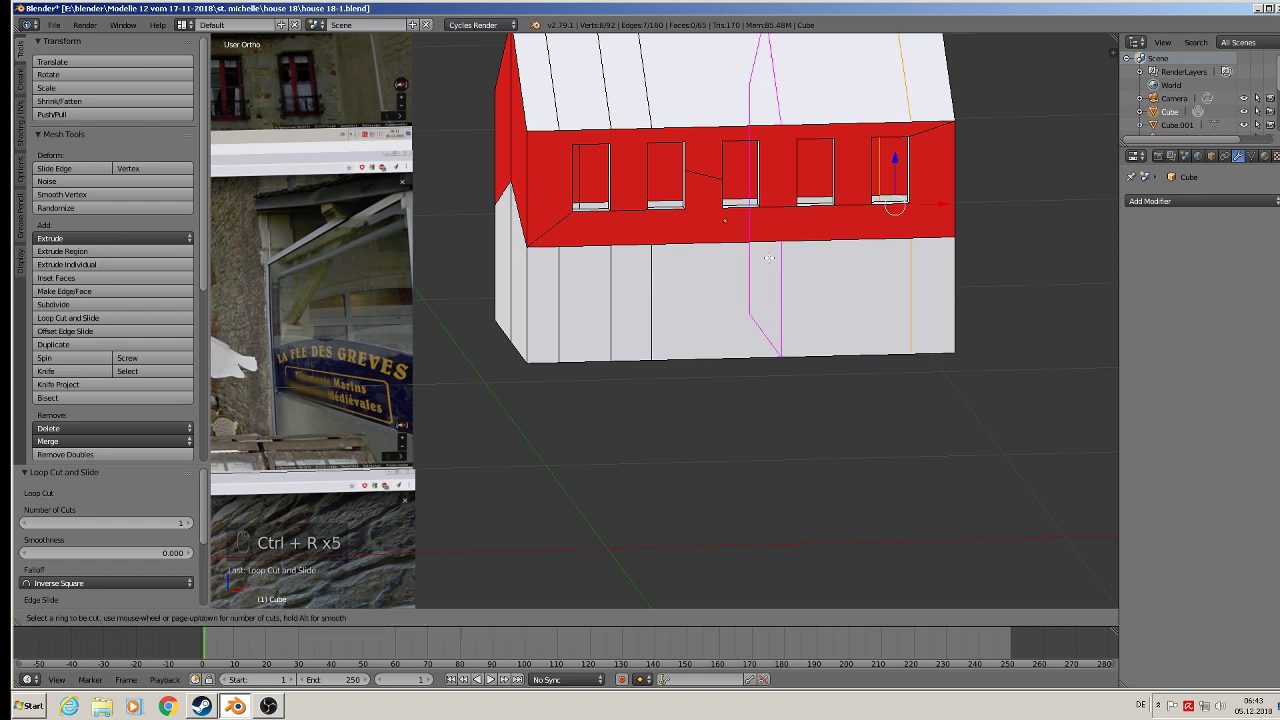
{"action": "left_click", "coordinate": [783, 264]}
{"action": "left_click", "coordinate": [768, 258]}
{"action": "key", "text": "ctrl+r"}
{"action": "left_click", "coordinate": [763, 256]}
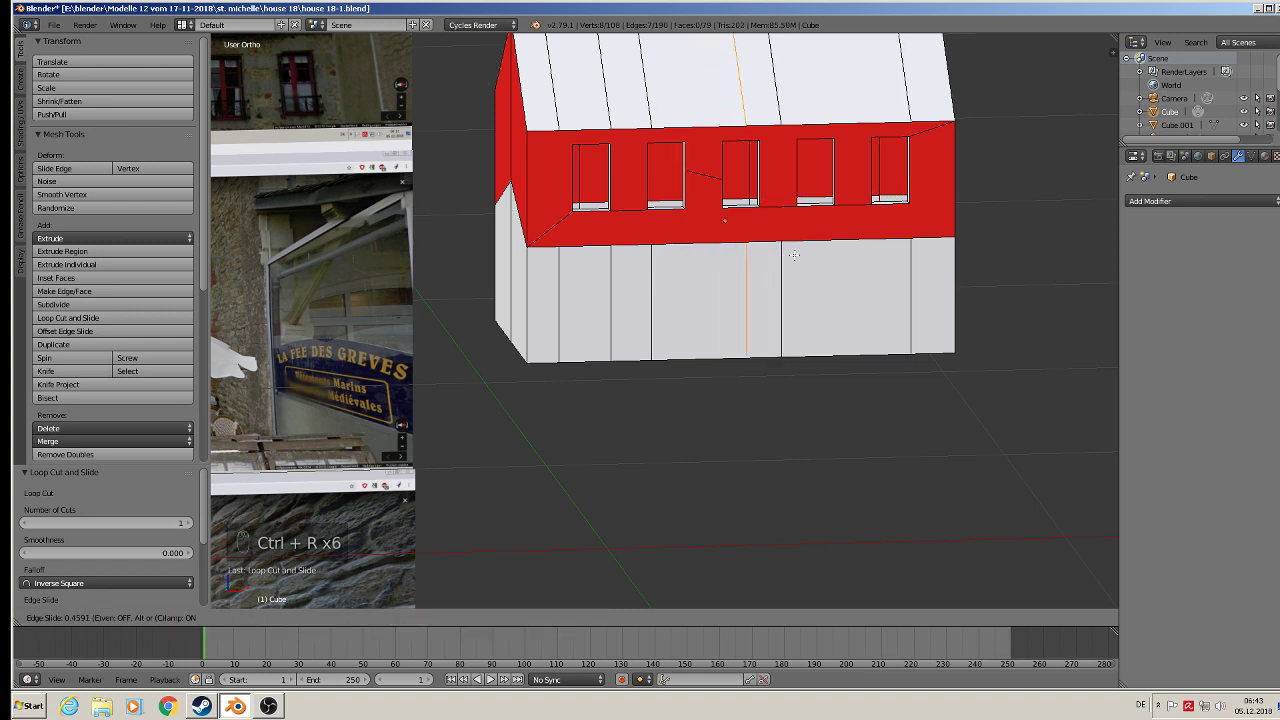
{"action": "left_click", "coordinate": [758, 348]}
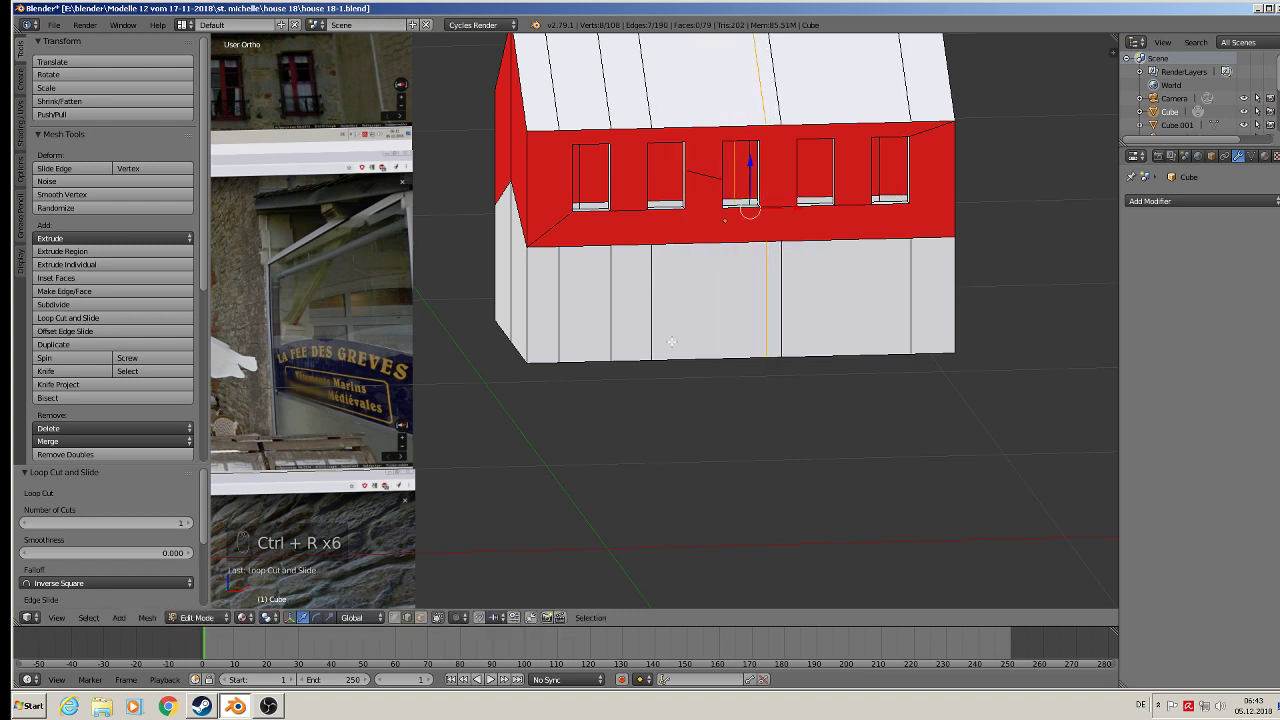
Add a horizontal loop cut around the ground floor, a short distance below the red upper storey
{"action": "key", "text": "ctrl+r"}
{"action": "left_click", "coordinate": [624, 259]}
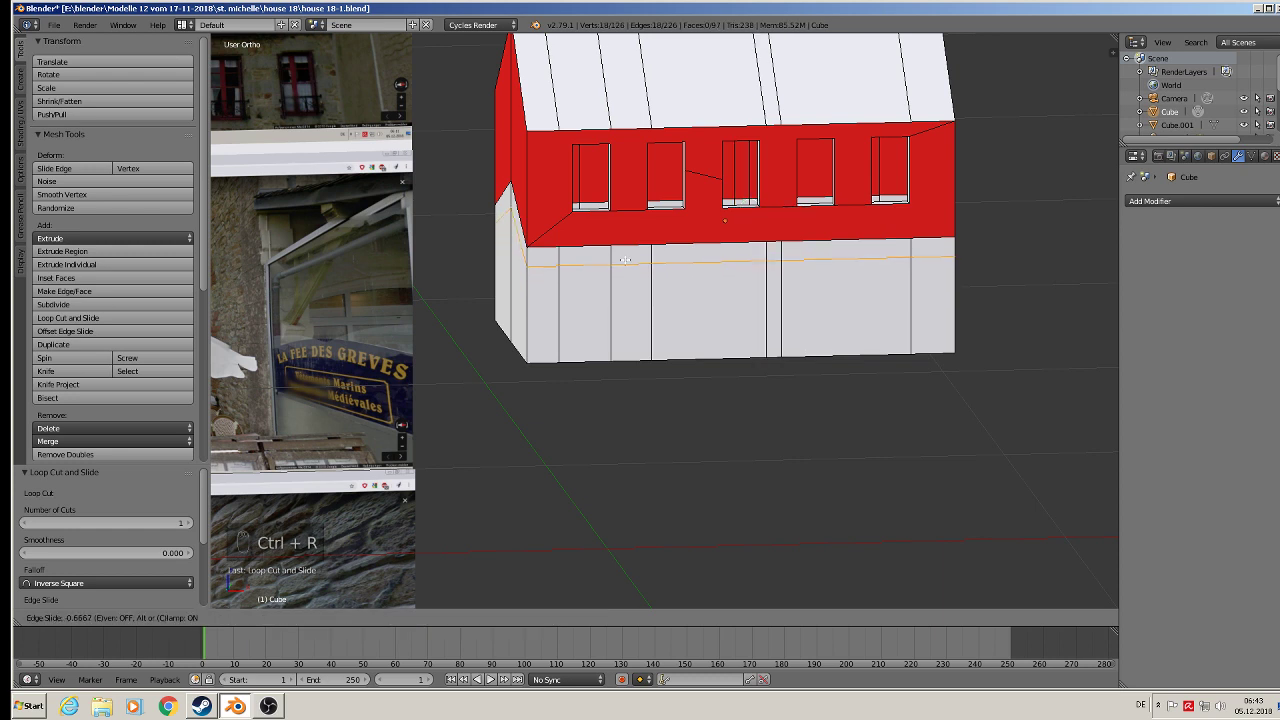
{"action": "left_click", "coordinate": [623, 258]}
Delete the narrow and the two wide ground-floor front faces with Only Faces to create three openings
{"action": "left_click", "coordinate": [420, 617]}
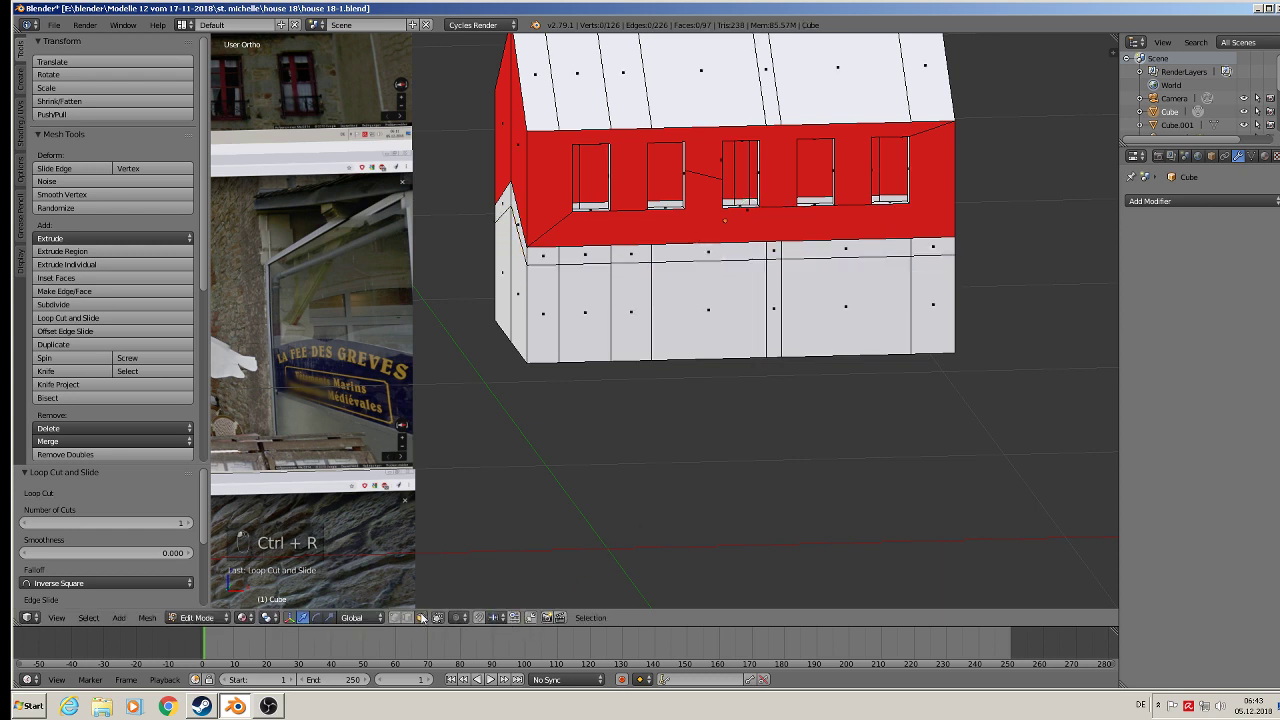
{"action": "left_click", "coordinate": [597, 316]}
{"action": "left_click", "coordinate": [731, 303], "text": "shift"}
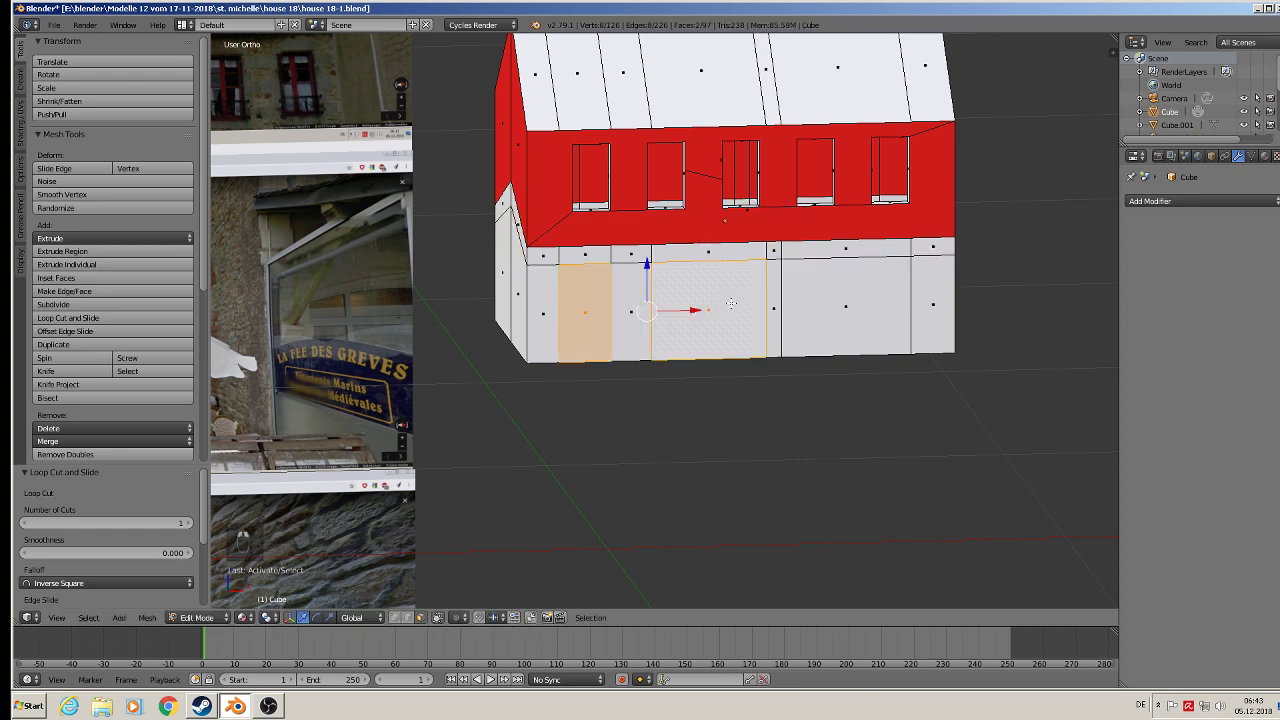
{"action": "key", "text": "x"}
{"action": "left_click", "coordinate": [827, 301]}
Select the border edge loops of all three ground-floor openings
{"action": "scroll", "coordinate": [801, 376], "scroll_direction": "up", "scroll_amount": 2}
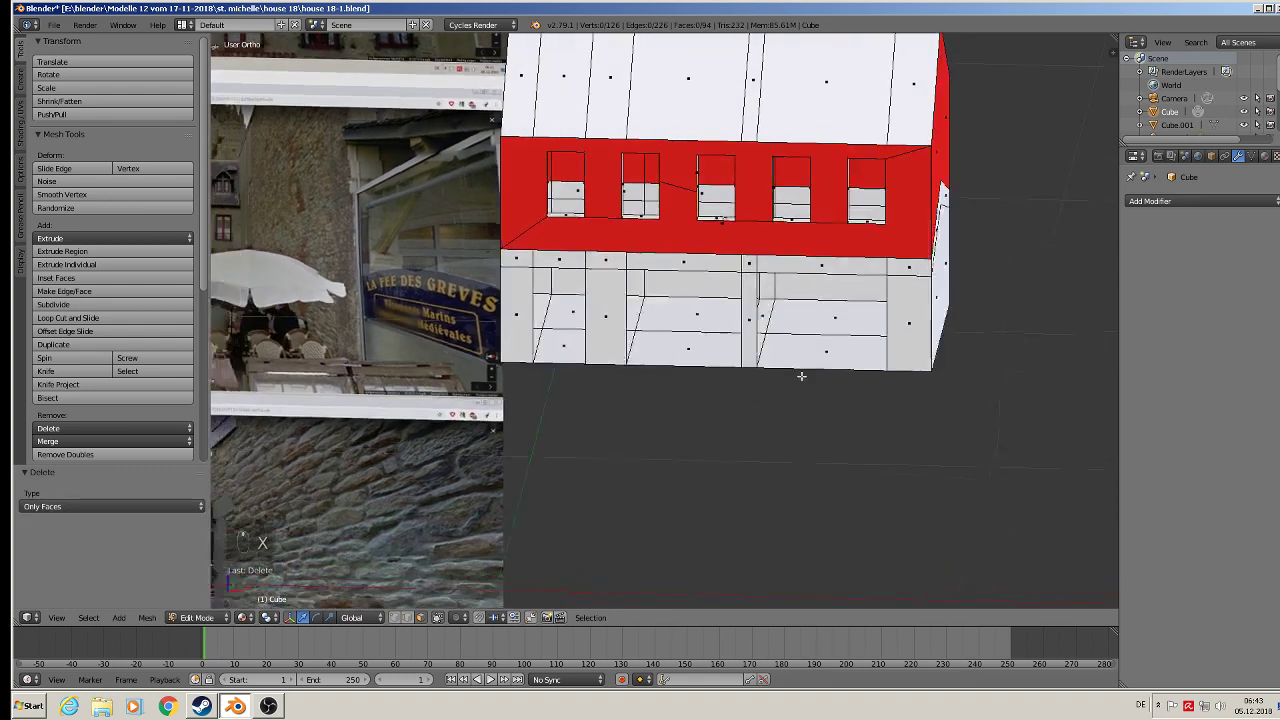
{"action": "middle_click_drag", "start_coordinate": [801, 376], "coordinate": [738, 362]}
{"action": "scroll", "coordinate": [696, 382], "scroll_direction": "up", "scroll_amount": 2}
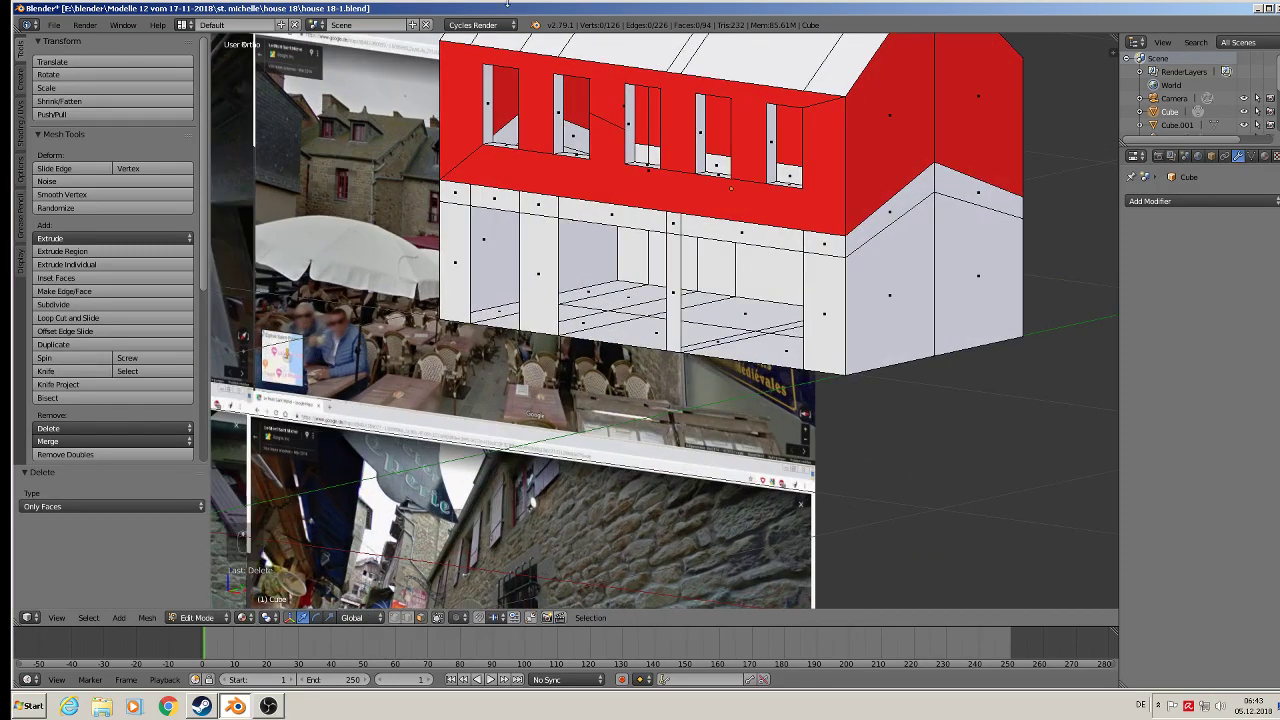
{"action": "left_click", "coordinate": [407, 617]}
{"action": "left_click", "coordinate": [497, 207], "text": "alt"}
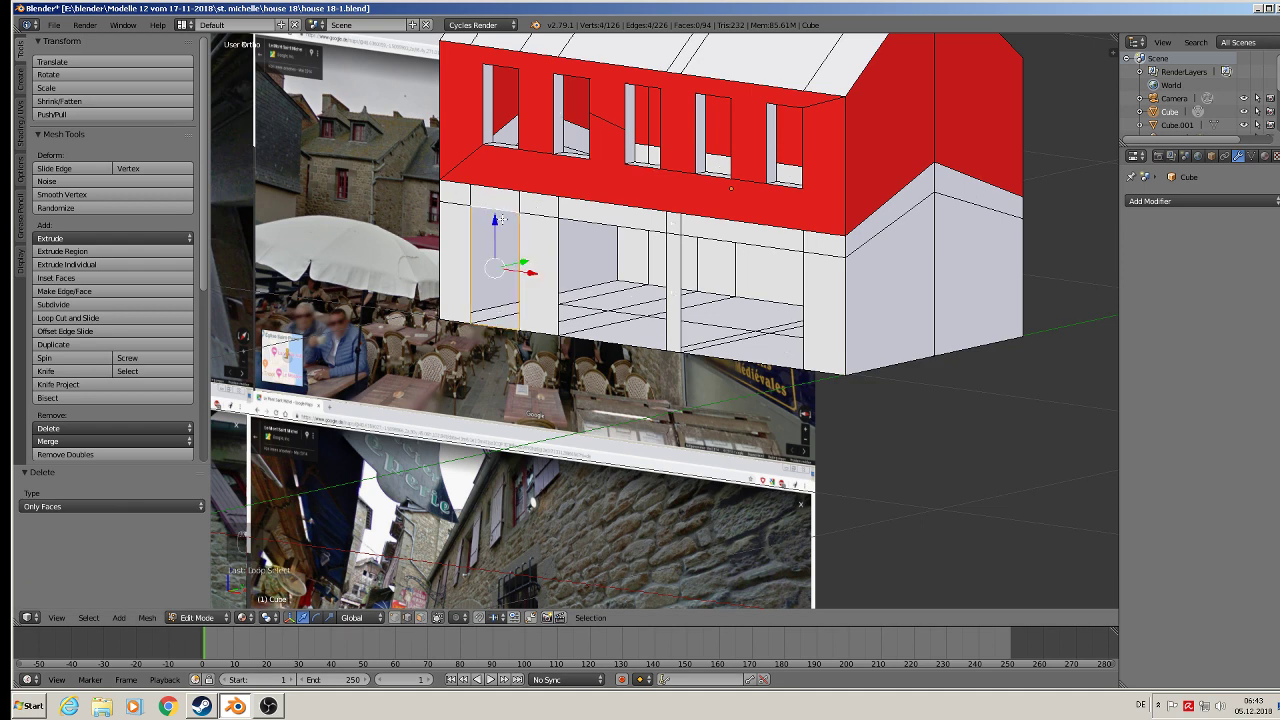
{"action": "left_click", "coordinate": [648, 222], "text": "alt+shift"}
{"action": "left_click", "coordinate": [746, 242], "text": "alt+shift"}
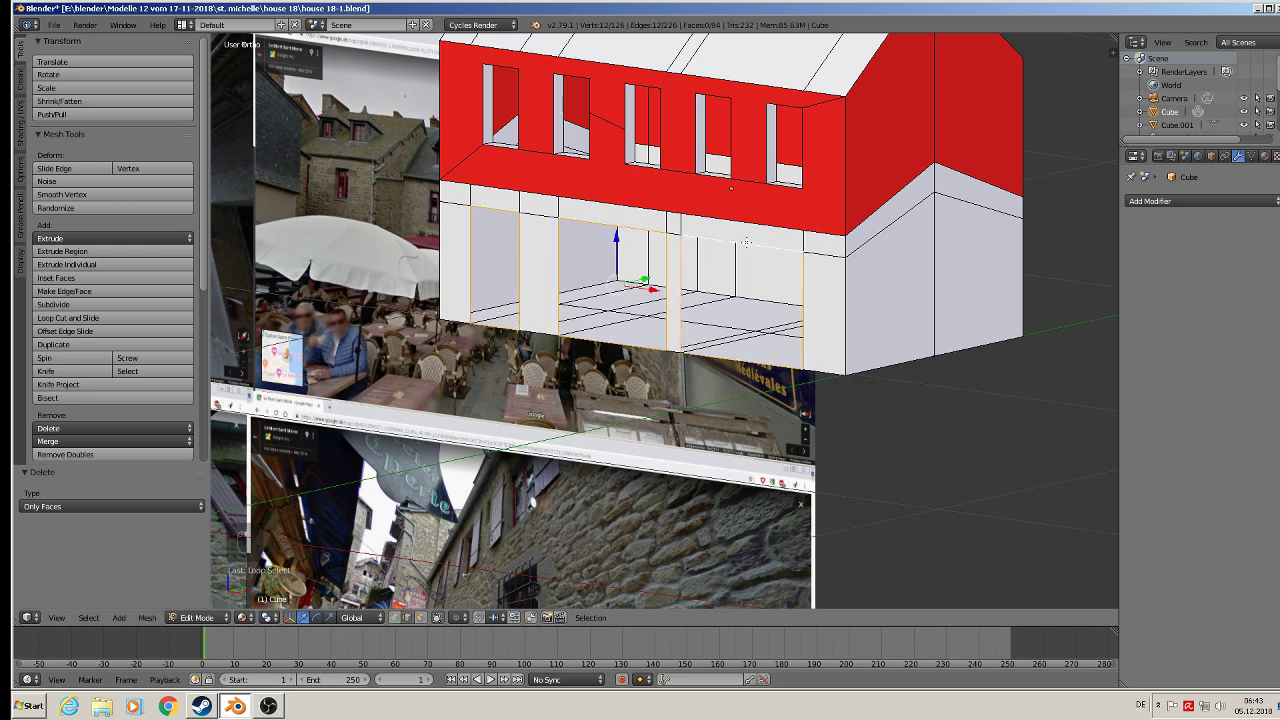
Deselect the bottom edges of the three openings, extrude the remaining border edges slightly inward along Y, and return to Object Mode
{"action": "scroll", "coordinate": [761, 352], "scroll_direction": "up", "scroll_amount": 5}
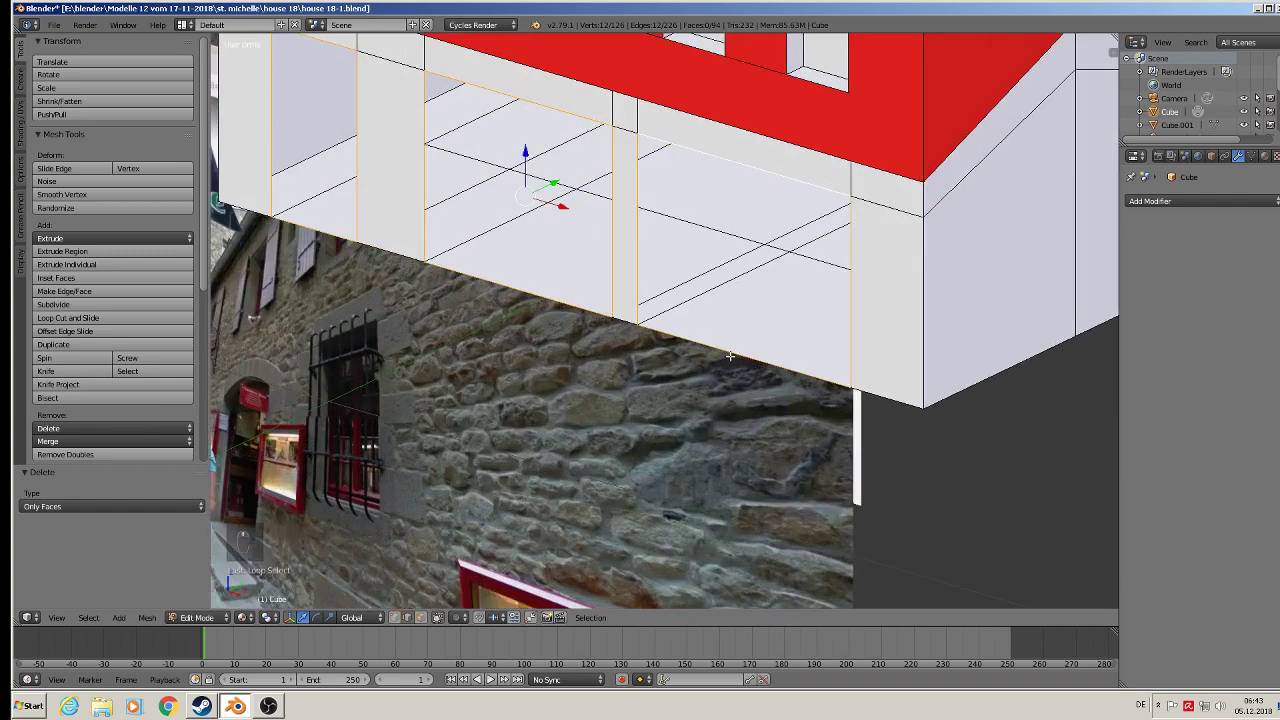
{"action": "left_click", "coordinate": [721, 352], "text": "shift"}
{"action": "left_click", "coordinate": [433, 278], "text": "shift"}
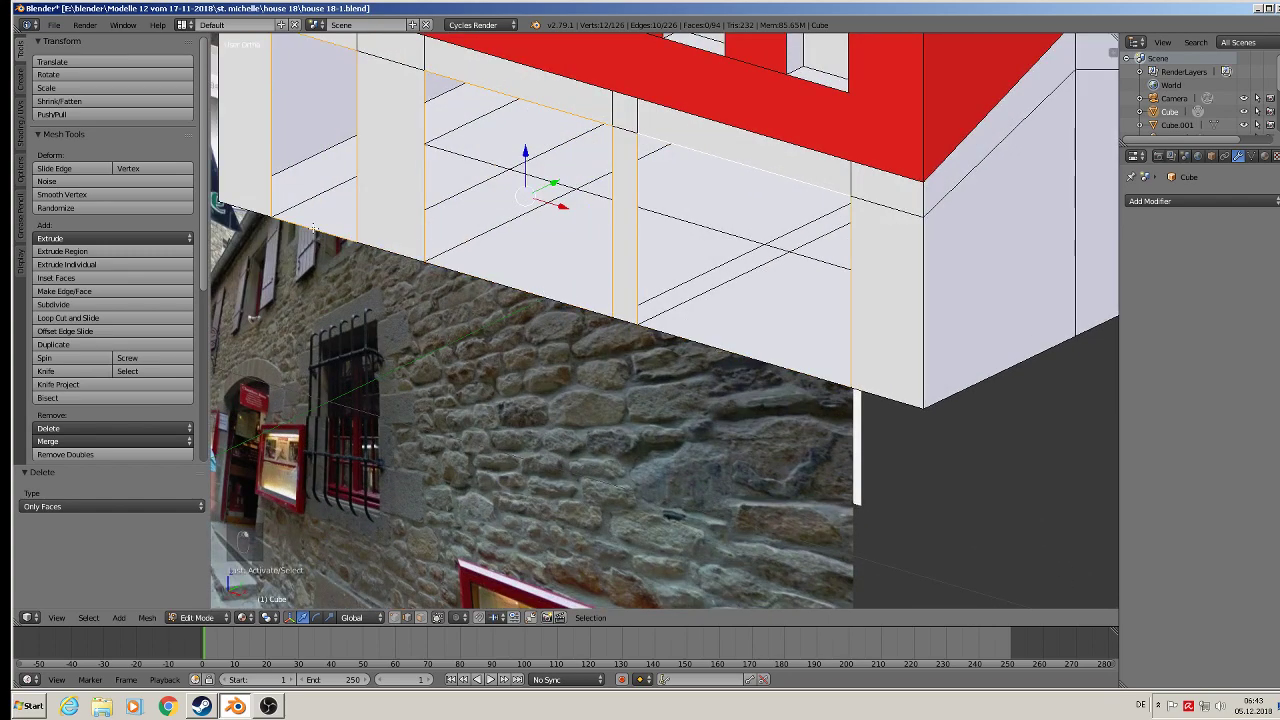
{"action": "right_click", "coordinate": [313, 228], "text": "shift"}
{"action": "middle_click_drag", "start_coordinate": [410, 338], "coordinate": [383, 334]}
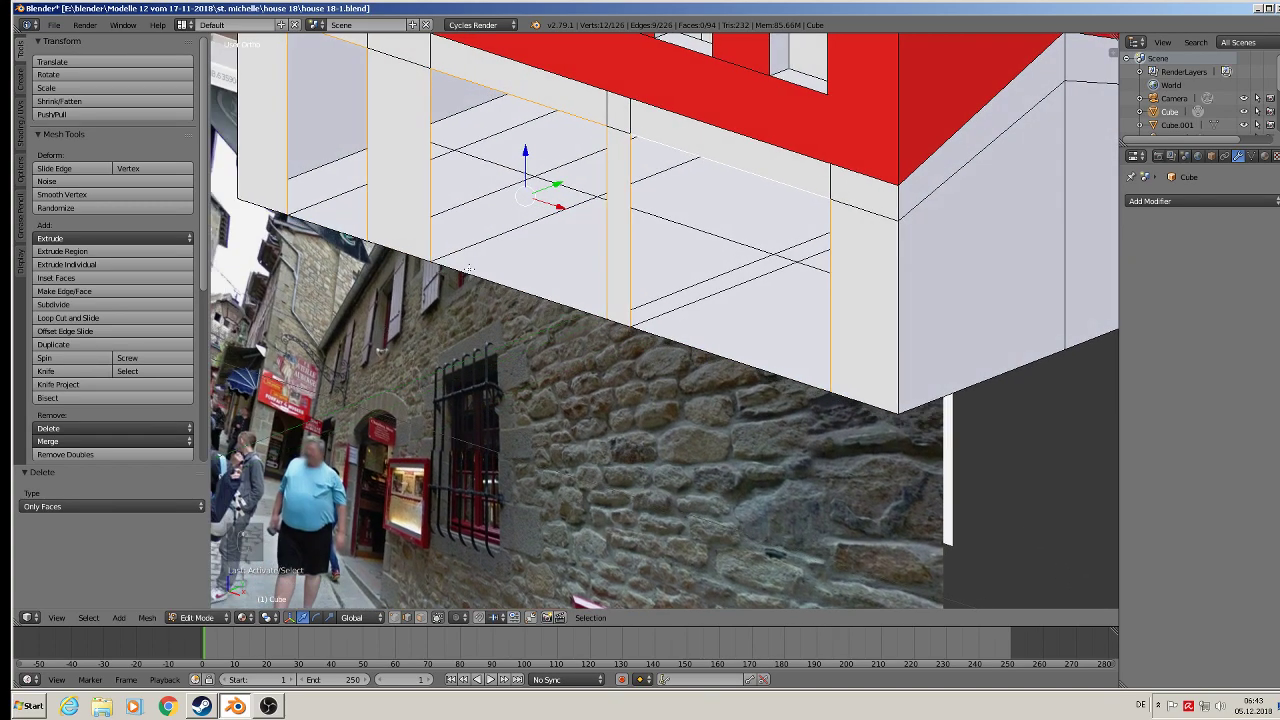
{"action": "key", "text": "e"}
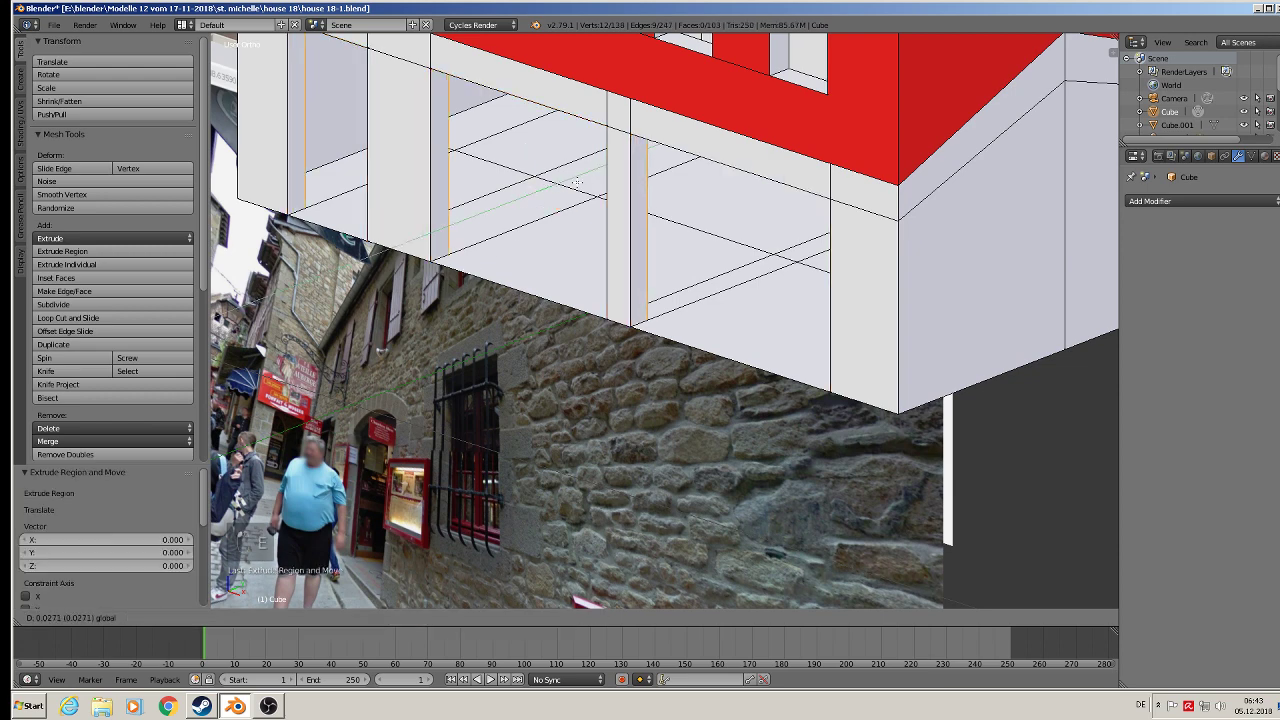
{"action": "left_click", "coordinate": [583, 180]}
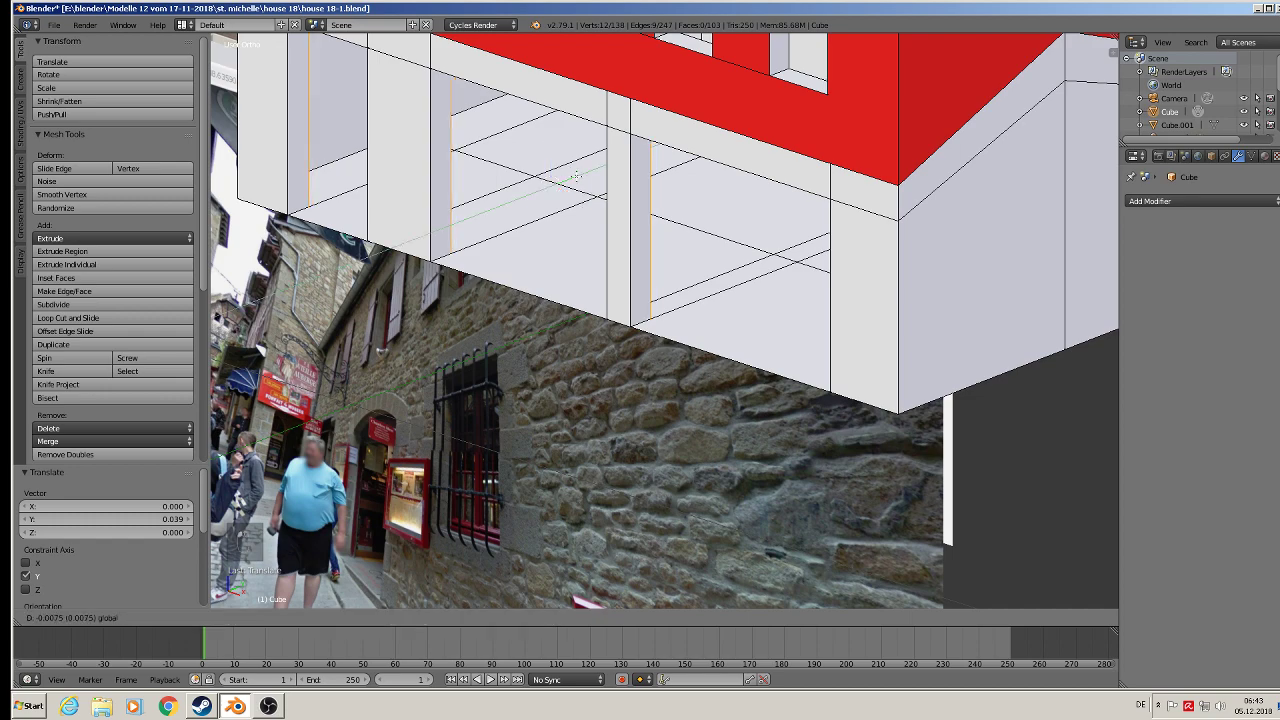
{"action": "key", "text": "Tab"}
Examine the house front and the reference photos of the stone facade with its shuttered windows
{"action": "scroll", "coordinate": [617, 281], "scroll_direction": "down", "scroll_amount": 10}
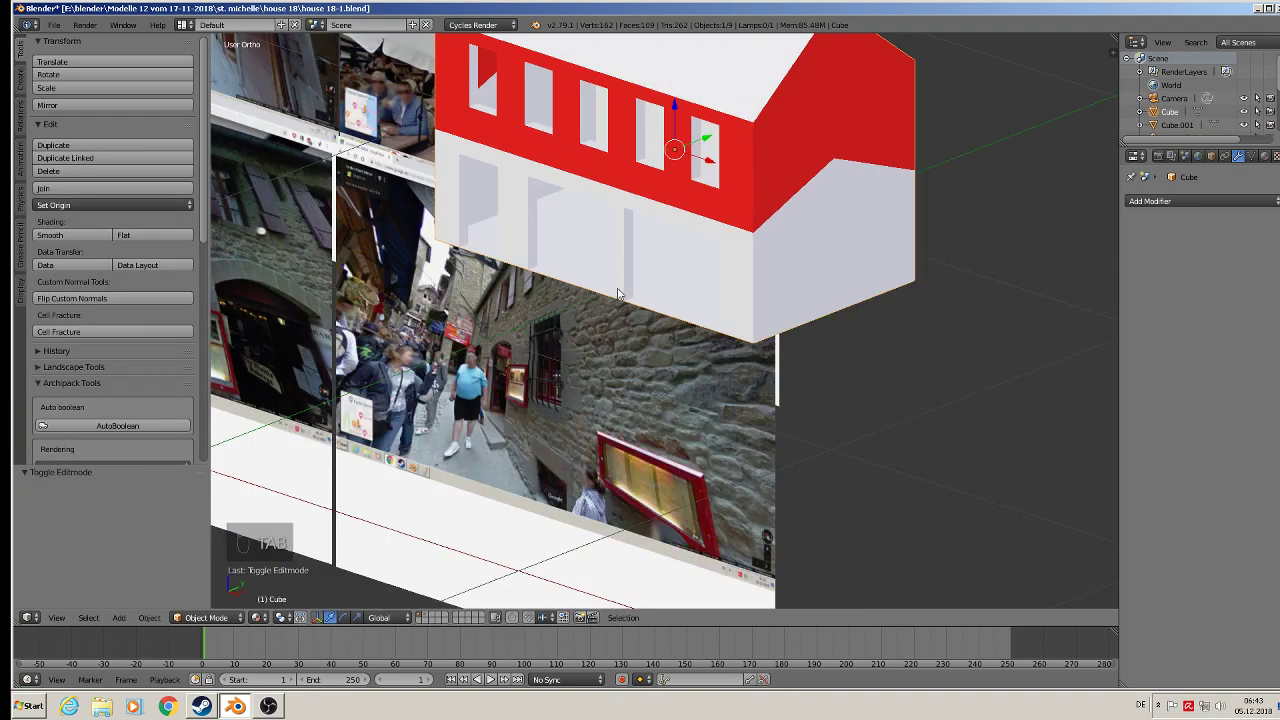
{"action": "middle_click_drag", "start_coordinate": [632, 410], "coordinate": [838, 402]}
{"action": "scroll", "coordinate": [631, 427], "scroll_direction": "down", "scroll_amount": 1}
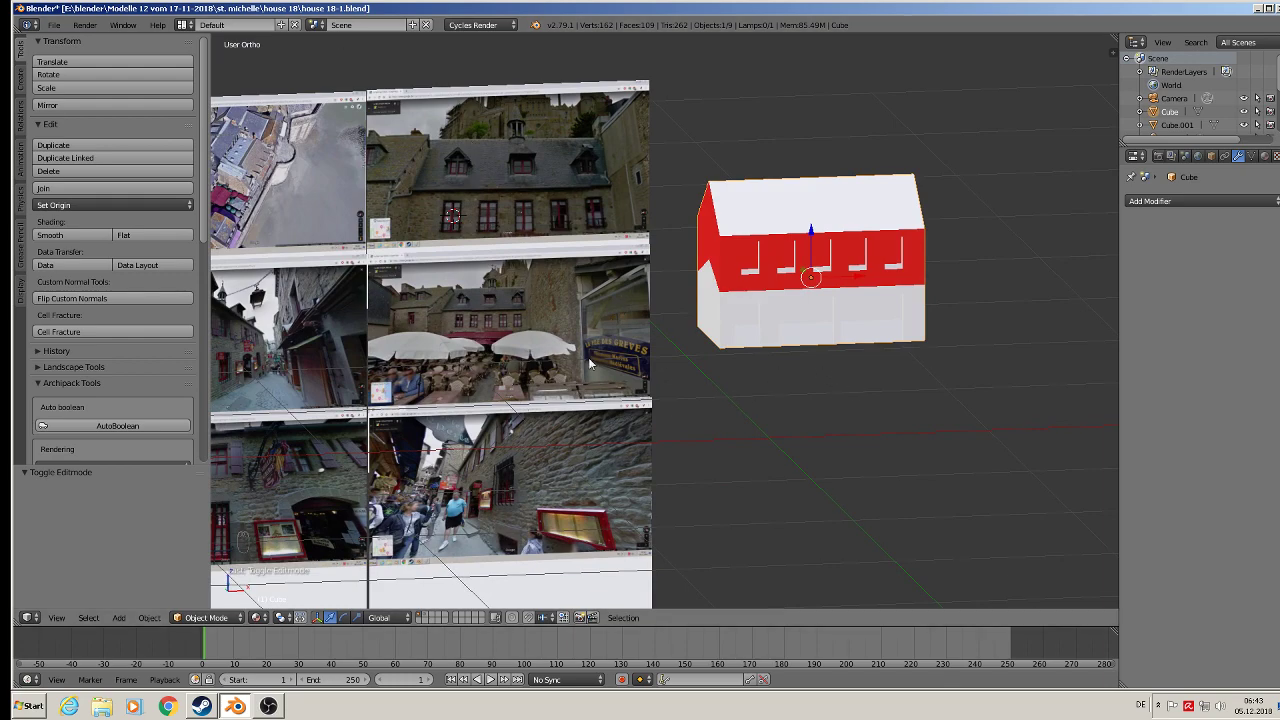
{"action": "middle_click_drag", "start_coordinate": [499, 461], "coordinate": [886, 309], "text": "shift"}
{"action": "scroll", "coordinate": [614, 222], "scroll_direction": "up", "scroll_amount": 7}
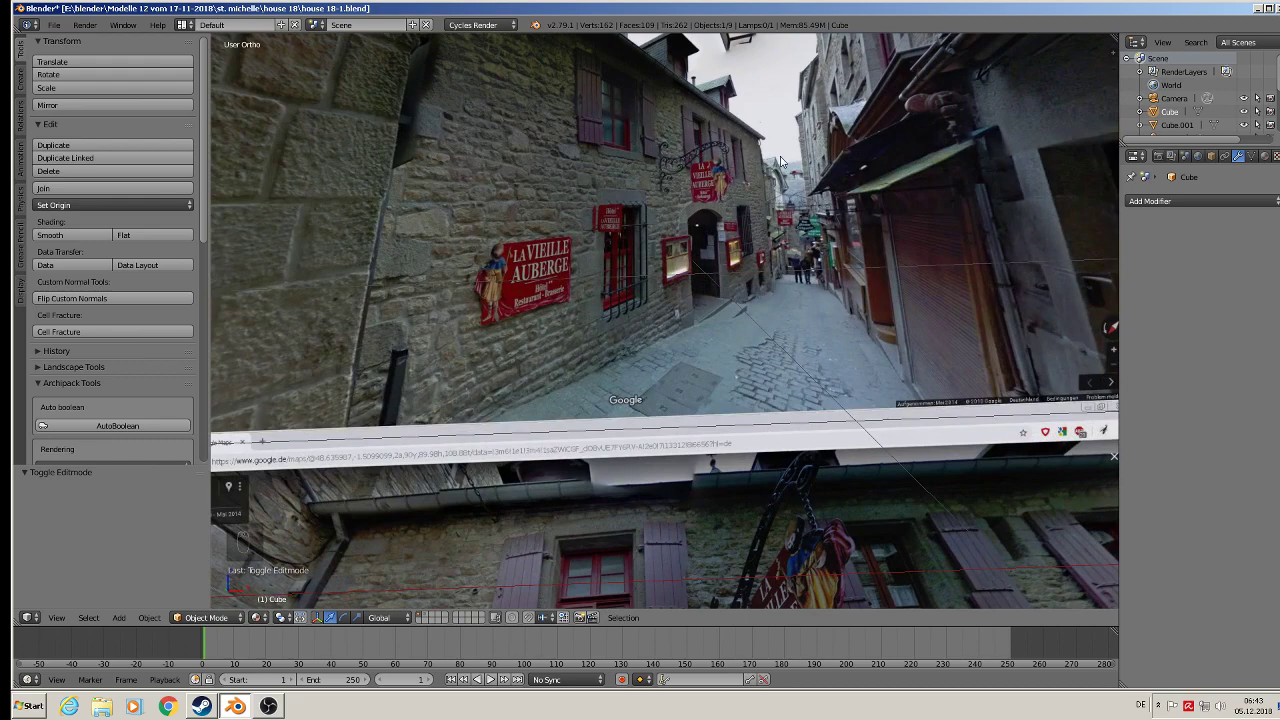
{"action": "middle_click_drag", "start_coordinate": [785, 215], "coordinate": [764, 213]}
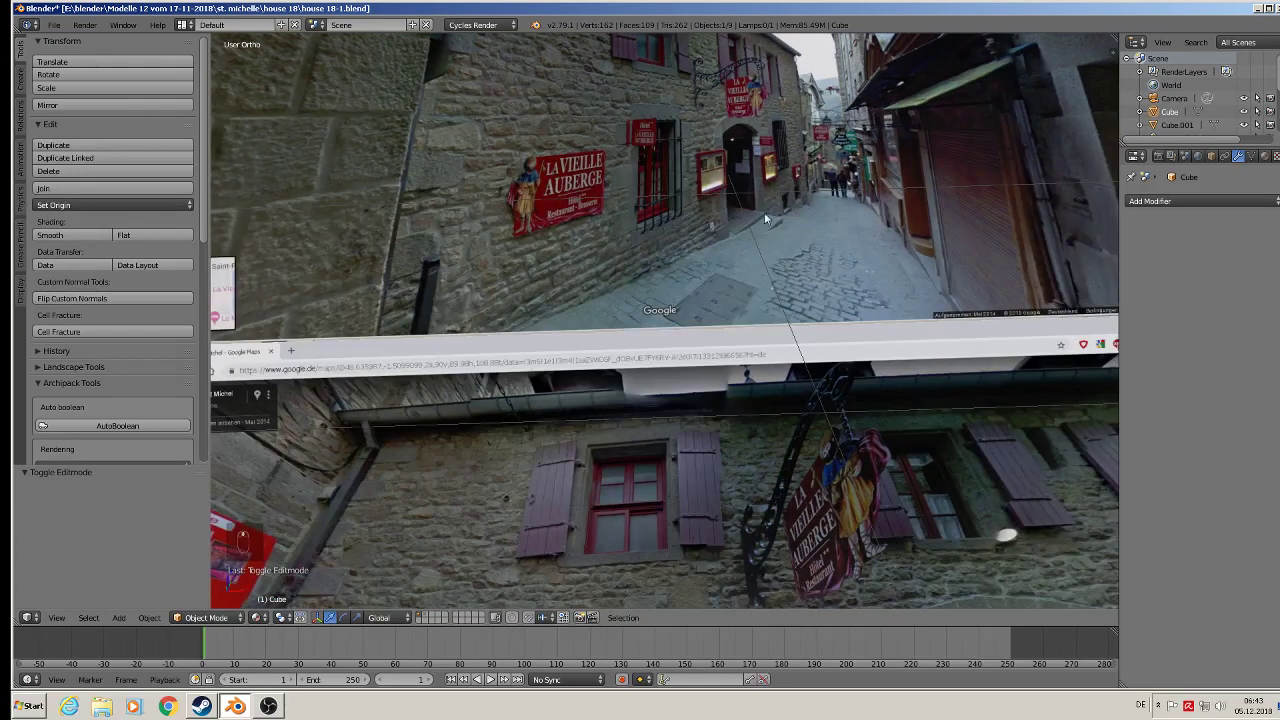
{"action": "scroll", "coordinate": [771, 203], "scroll_direction": "down", "scroll_amount": 2}
{"action": "middle_click_drag", "start_coordinate": [808, 429], "coordinate": [656, 369], "text": "shift"}
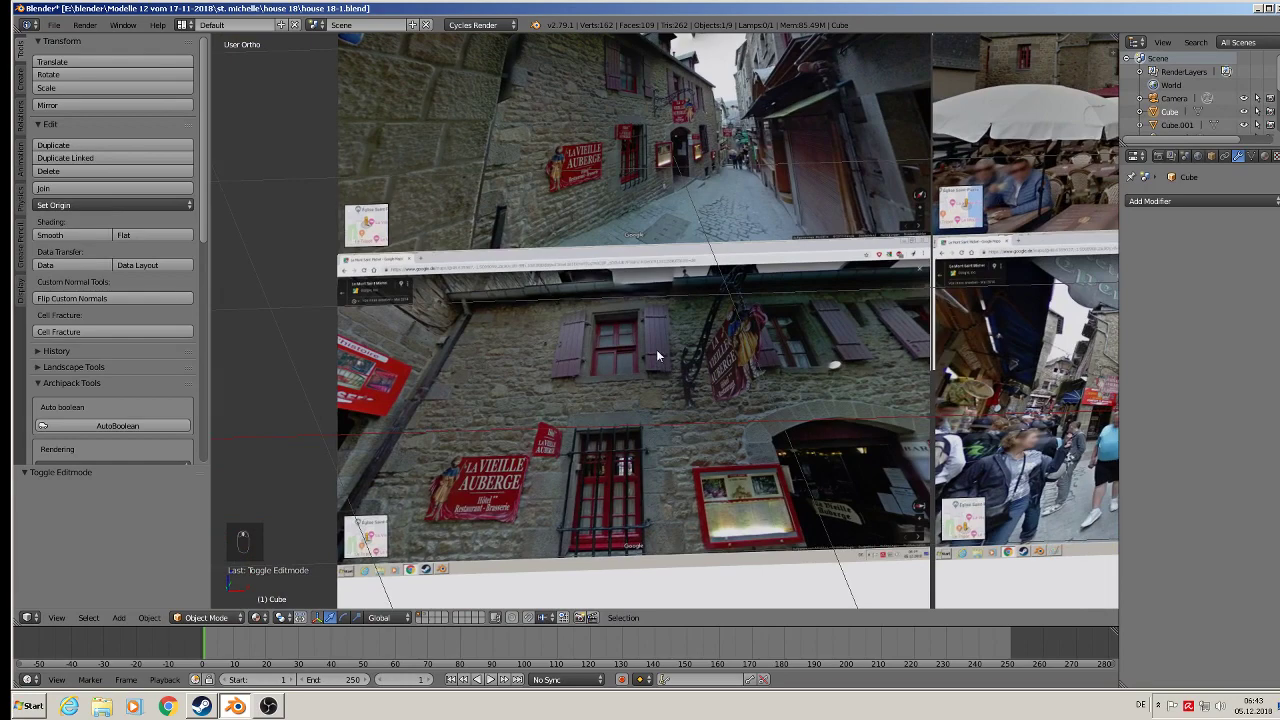
Add a cube over the shuttered window of the lower facade photo in front view and shrink it to roughly the window's width
{"action": "key", "text": "KP_1"}
{"action": "scroll", "coordinate": [665, 320], "scroll_direction": "up", "scroll_amount": 2}
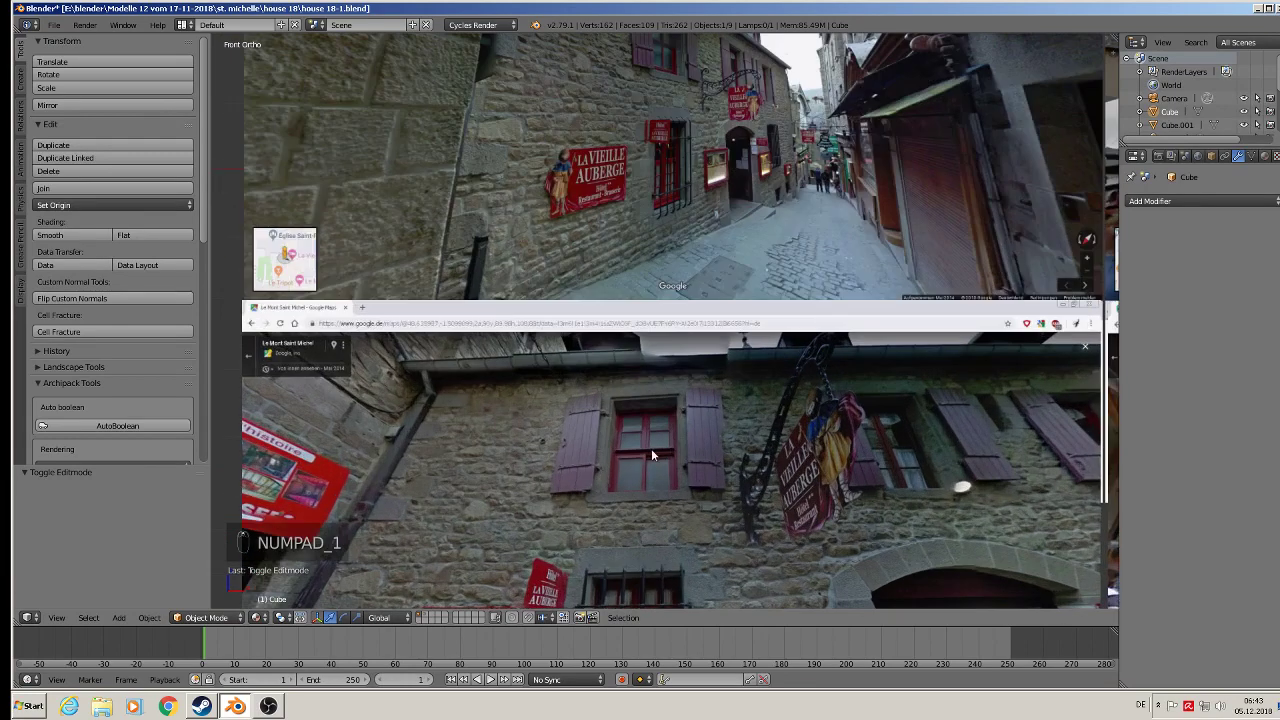
{"action": "left_click", "coordinate": [118, 617]}
{"action": "mouse_move", "coordinate": [136, 601]}
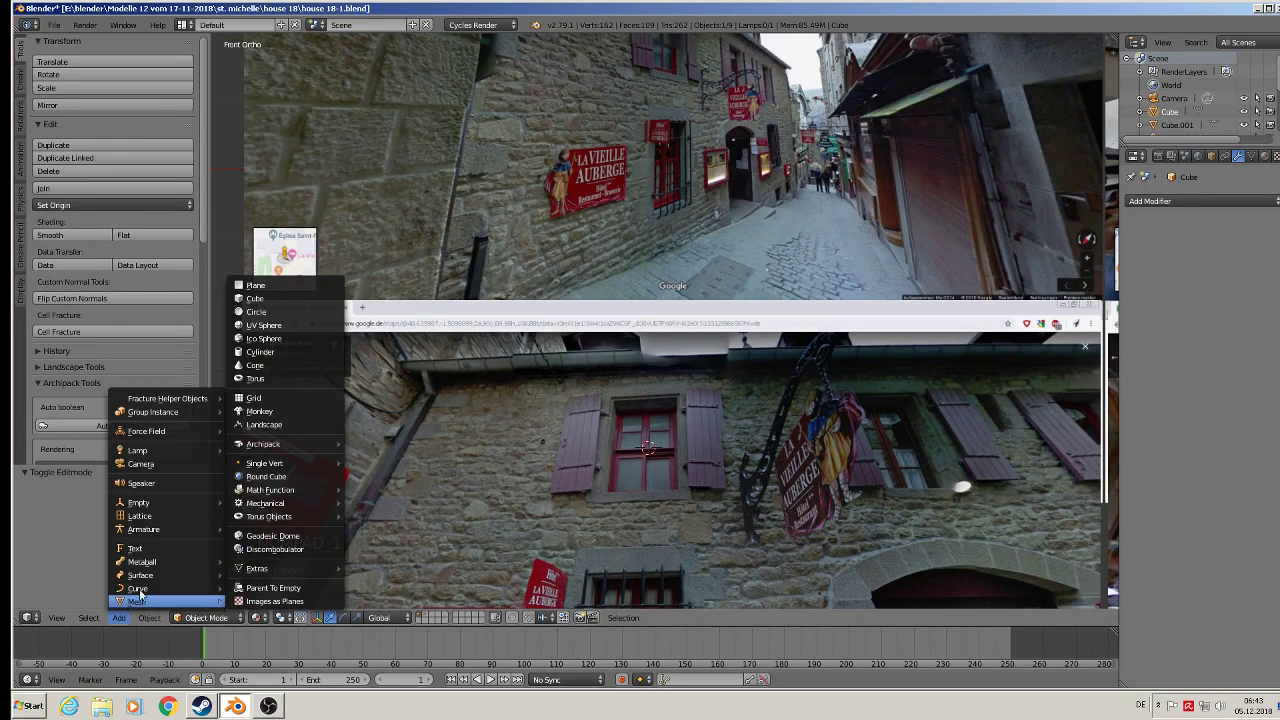
{"action": "left_click", "coordinate": [284, 308]}
{"action": "key", "text": "s"}
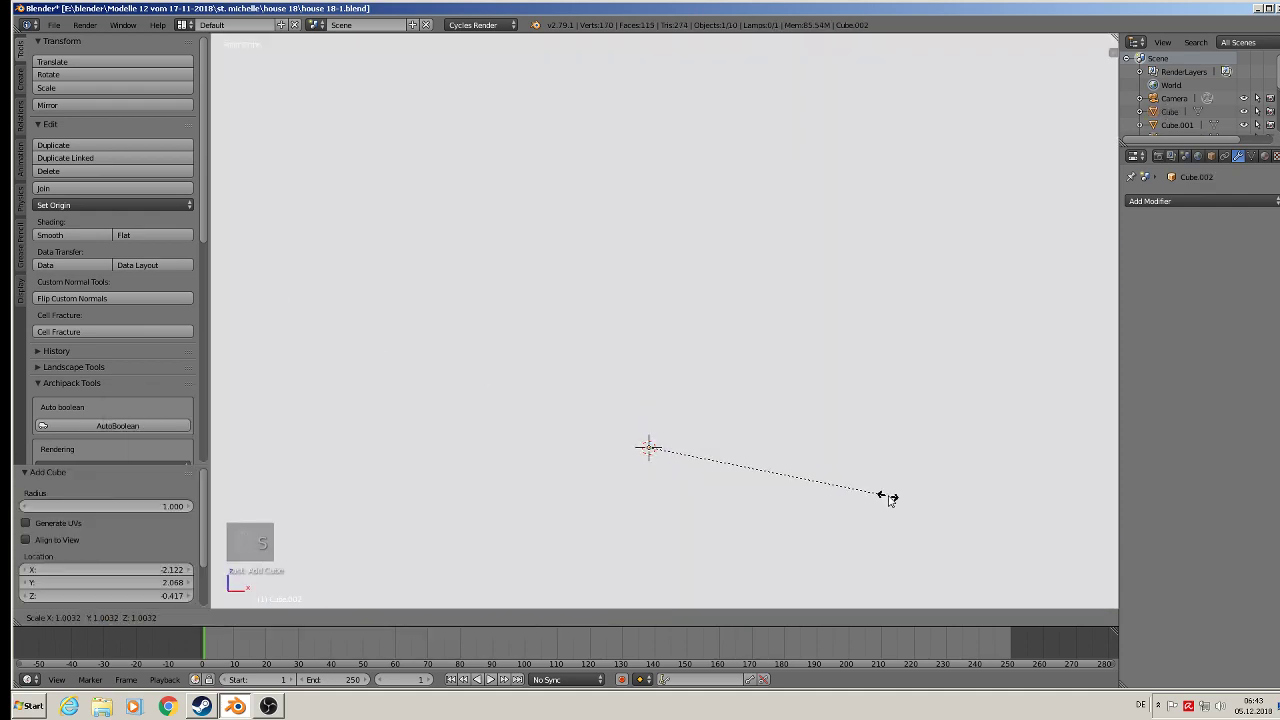
{"action": "left_click", "coordinate": [628, 449]}
{"action": "key", "text": "s"}
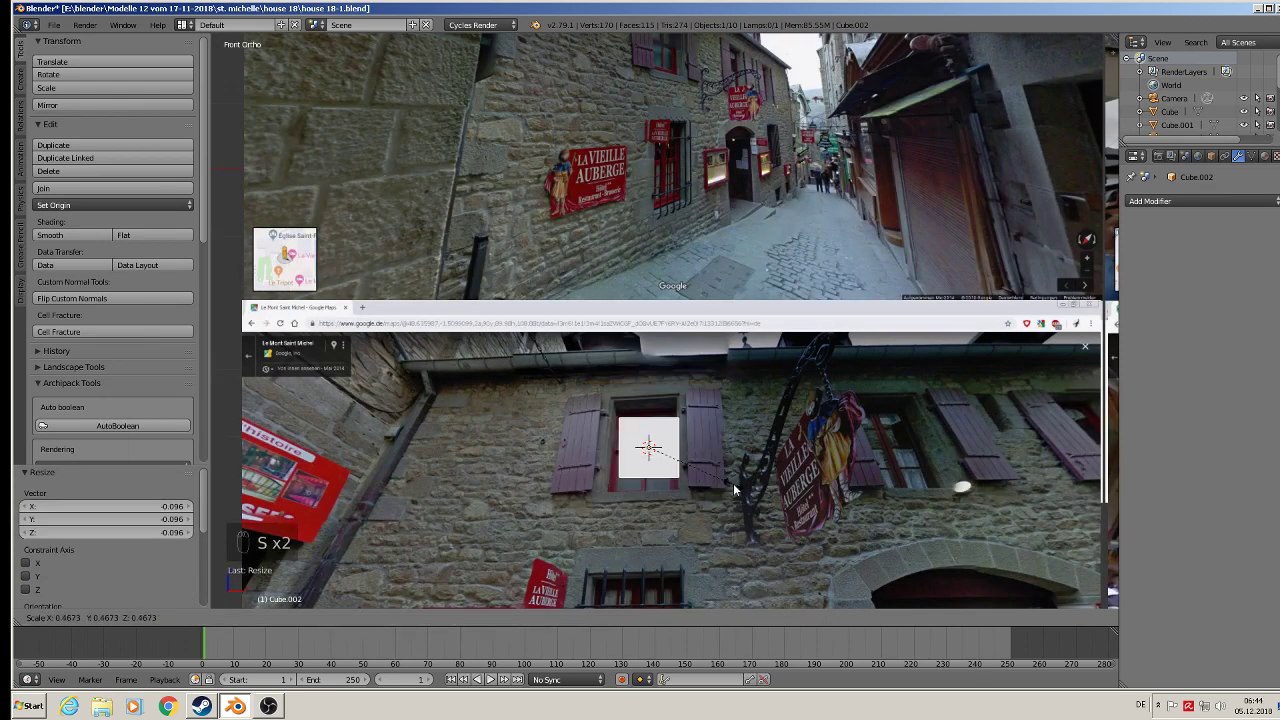
{"action": "left_click", "coordinate": [733, 485]}
Fit the cube over the window and its surround by scaling 1.414 along Z, 1.306 overall, 1.125 along Z and 1.091 along X
{"action": "key", "text": "s"}
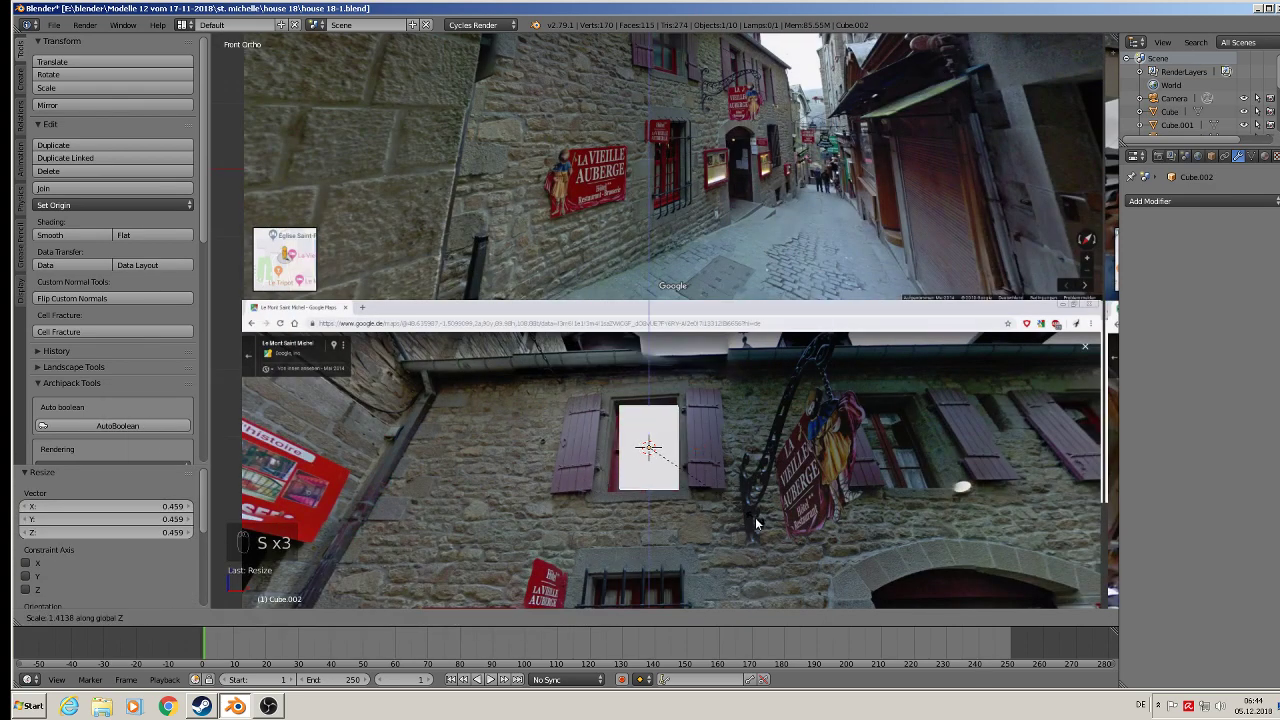
{"action": "left_click", "coordinate": [755, 517]}
{"action": "key", "text": "s"}
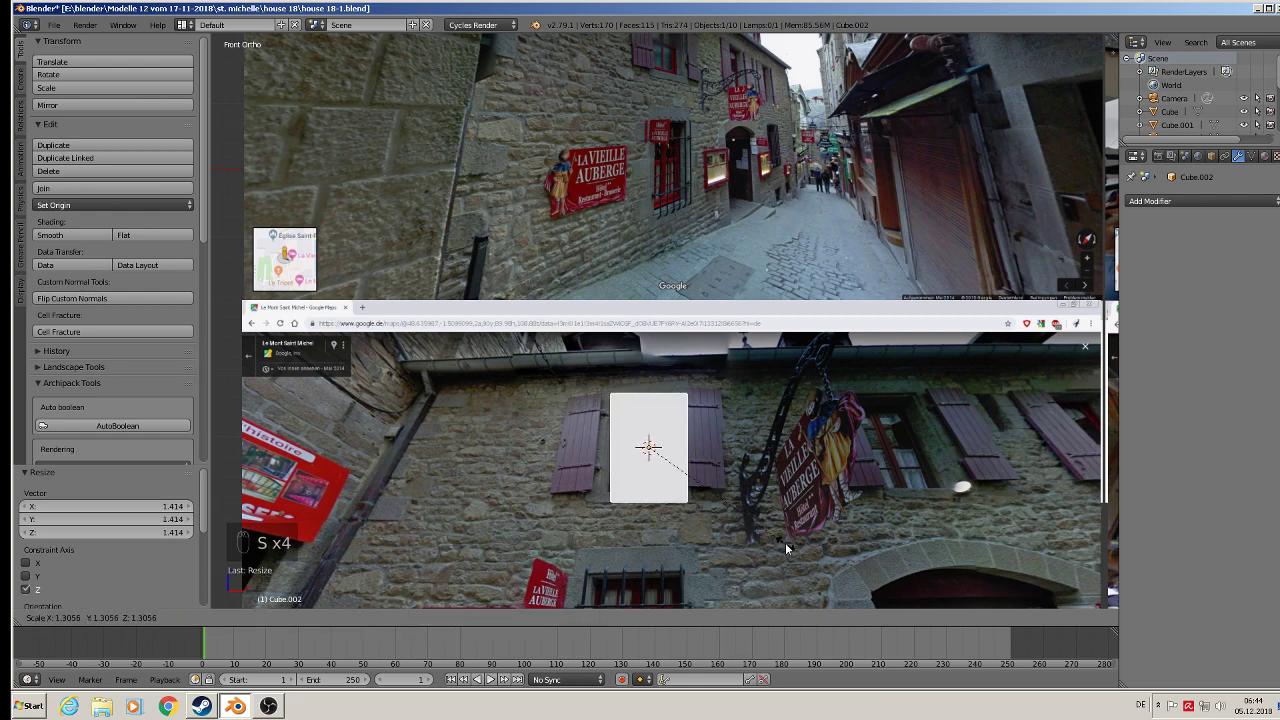
{"action": "left_click", "coordinate": [770, 541]}
{"action": "key", "text": "s"}
{"action": "key", "text": "z"}
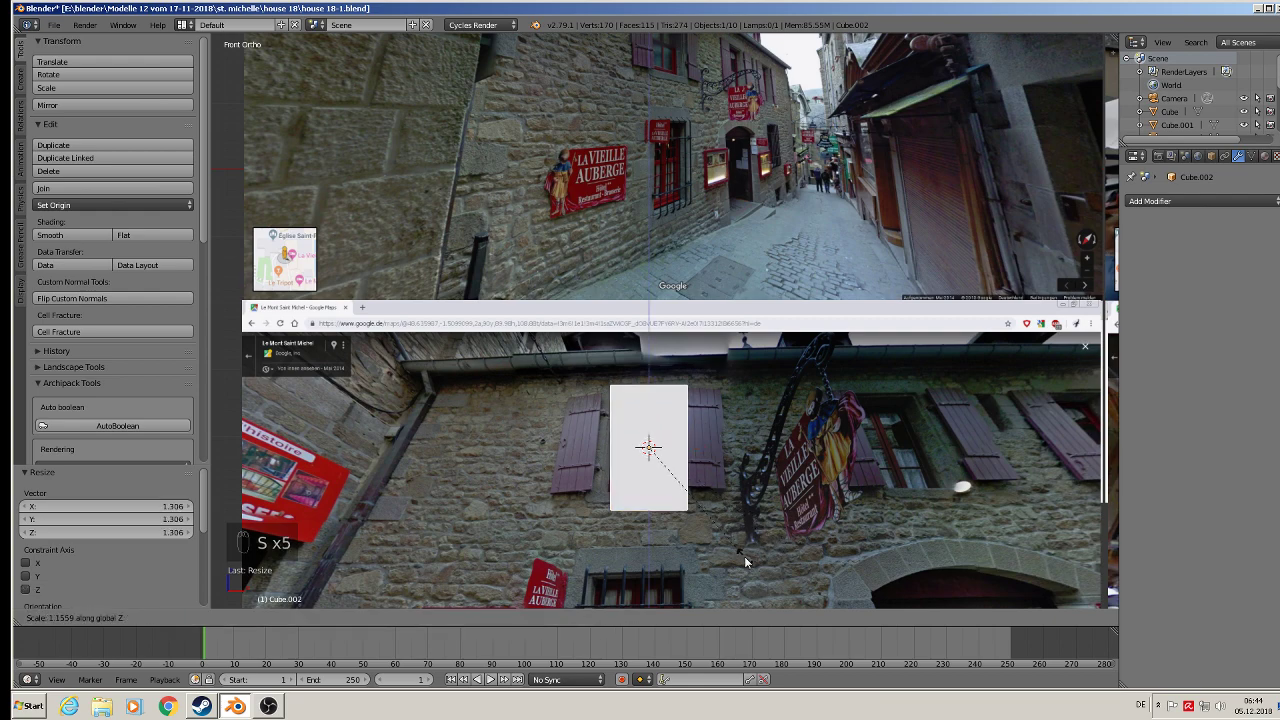
{"action": "left_click", "coordinate": [743, 559]}
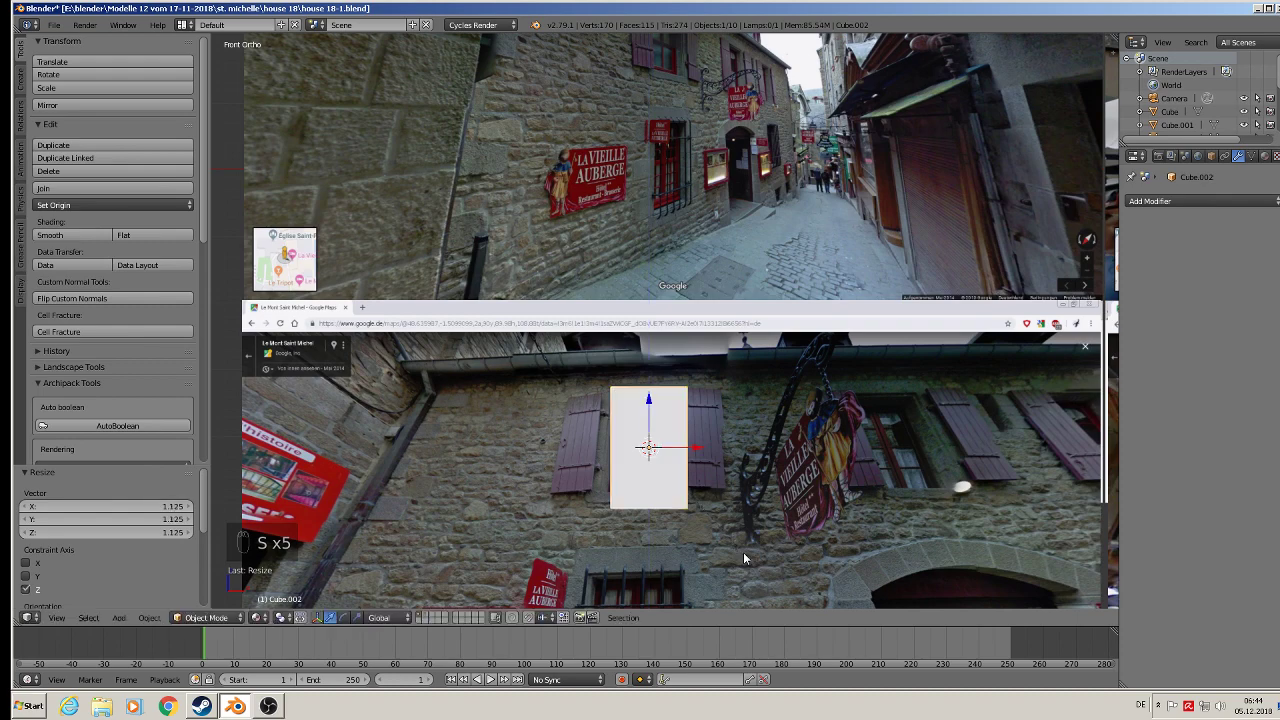
{"action": "key", "text": "s"}
{"action": "key", "text": "x"}
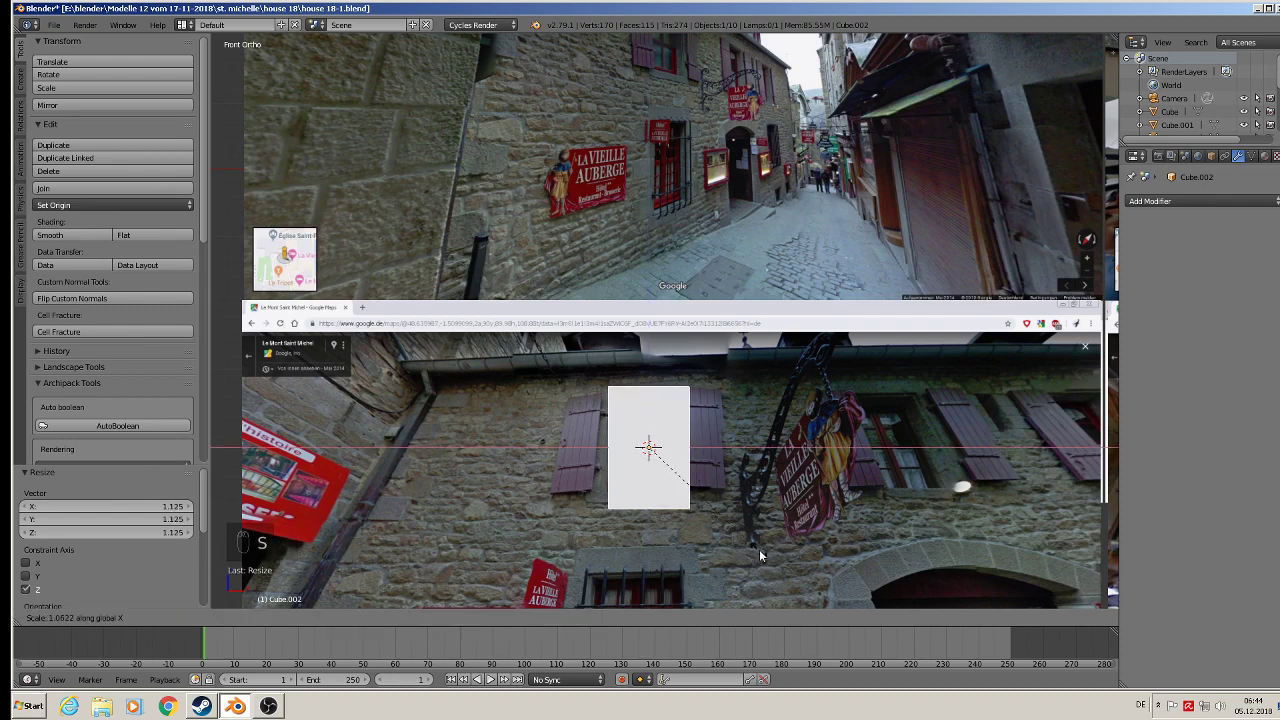
{"action": "left_click", "coordinate": [765, 552]}
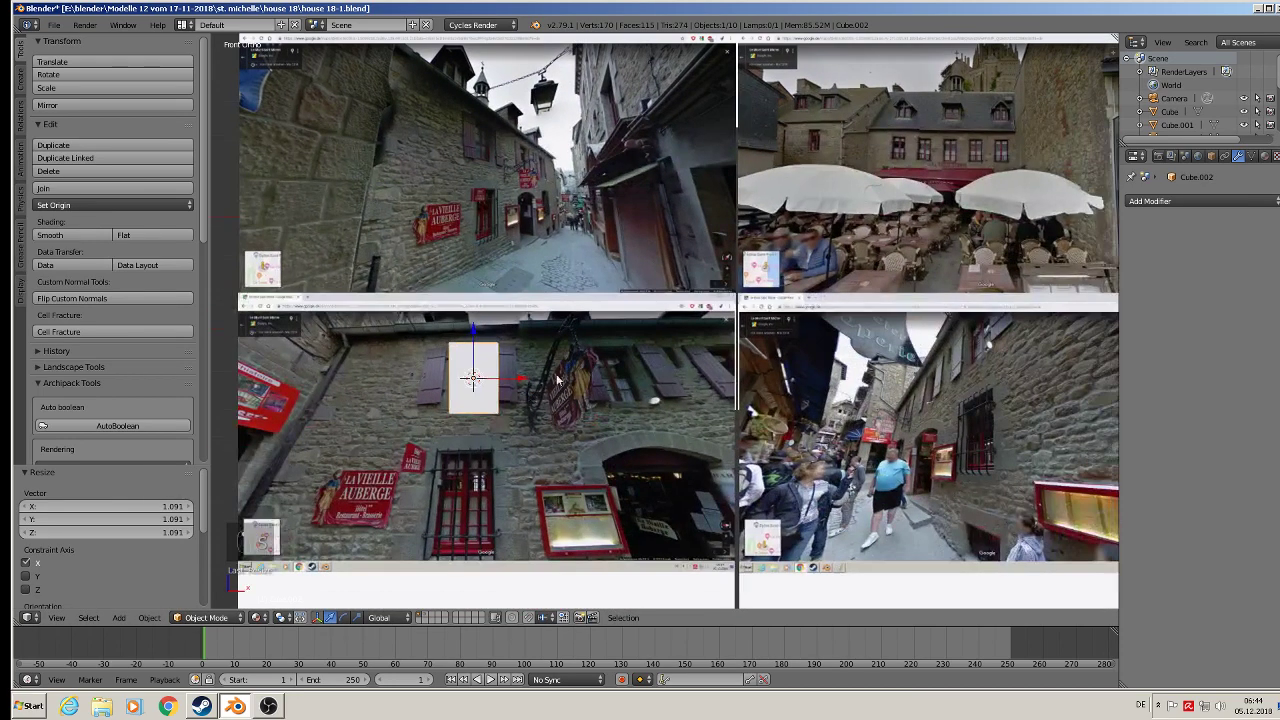
Repeat the window cube with an Array modifier of count 3 and relative X offset 2.900, and apply the modifier
{"action": "left_click", "coordinate": [1200, 199]}
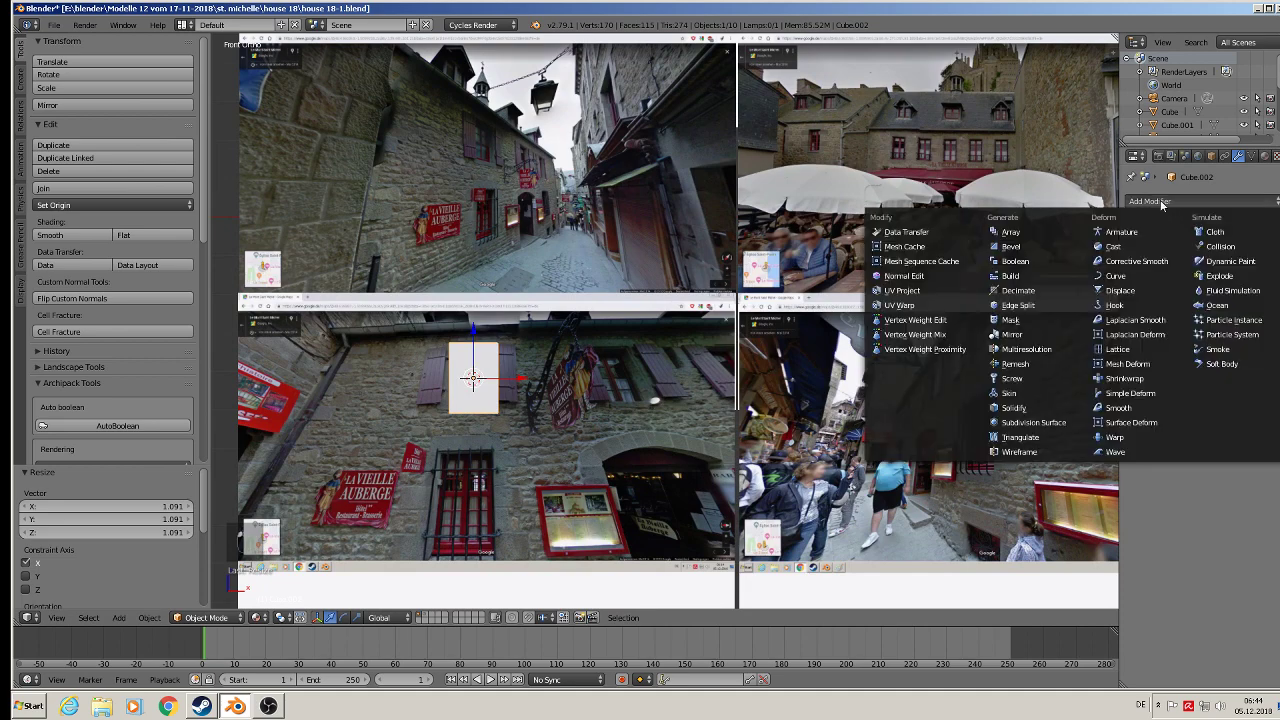
{"action": "left_click", "coordinate": [1034, 236]}
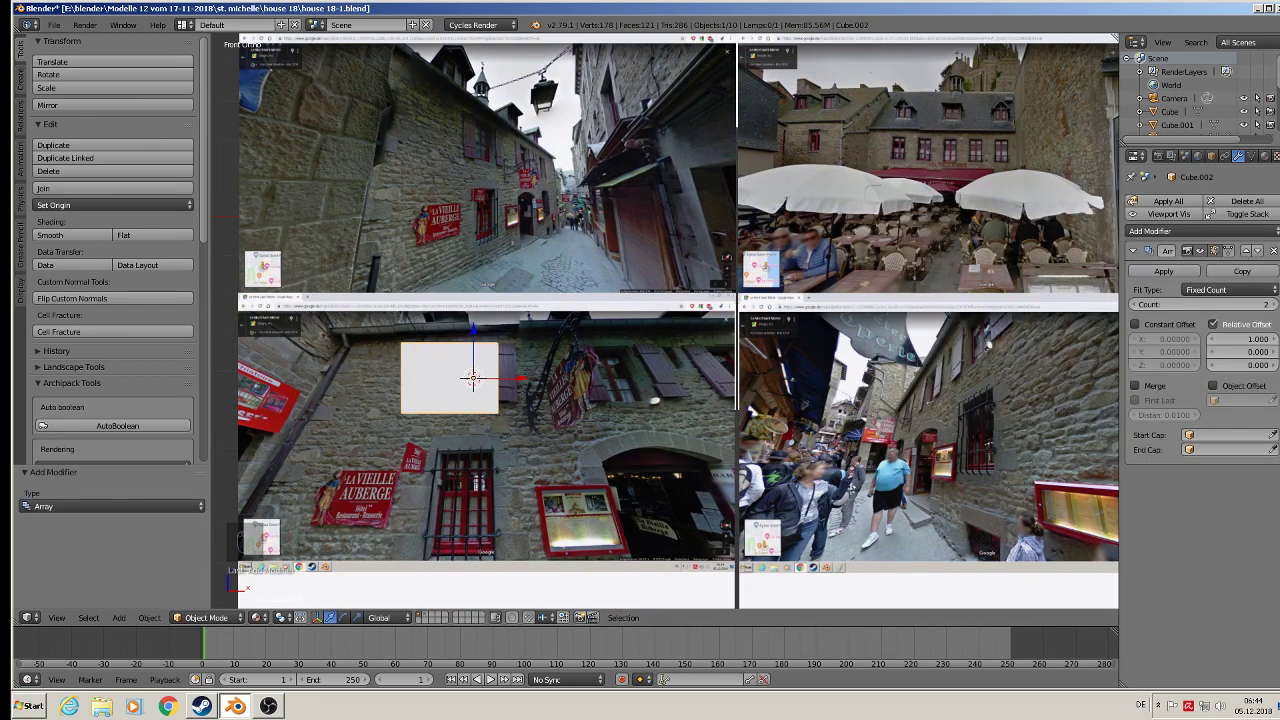
{"action": "left_click", "coordinate": [1266, 304]}
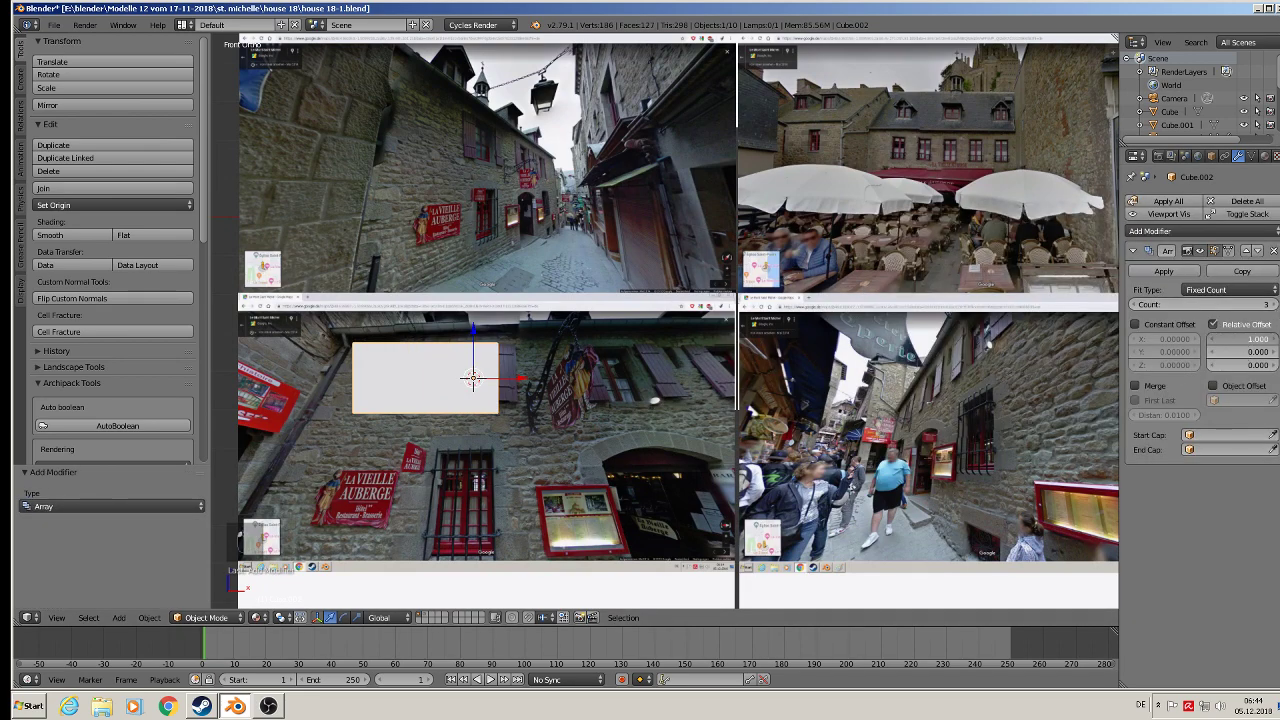
{"action": "left_click_drag", "start_coordinate": [1255, 339], "coordinate": [1275, 339]}
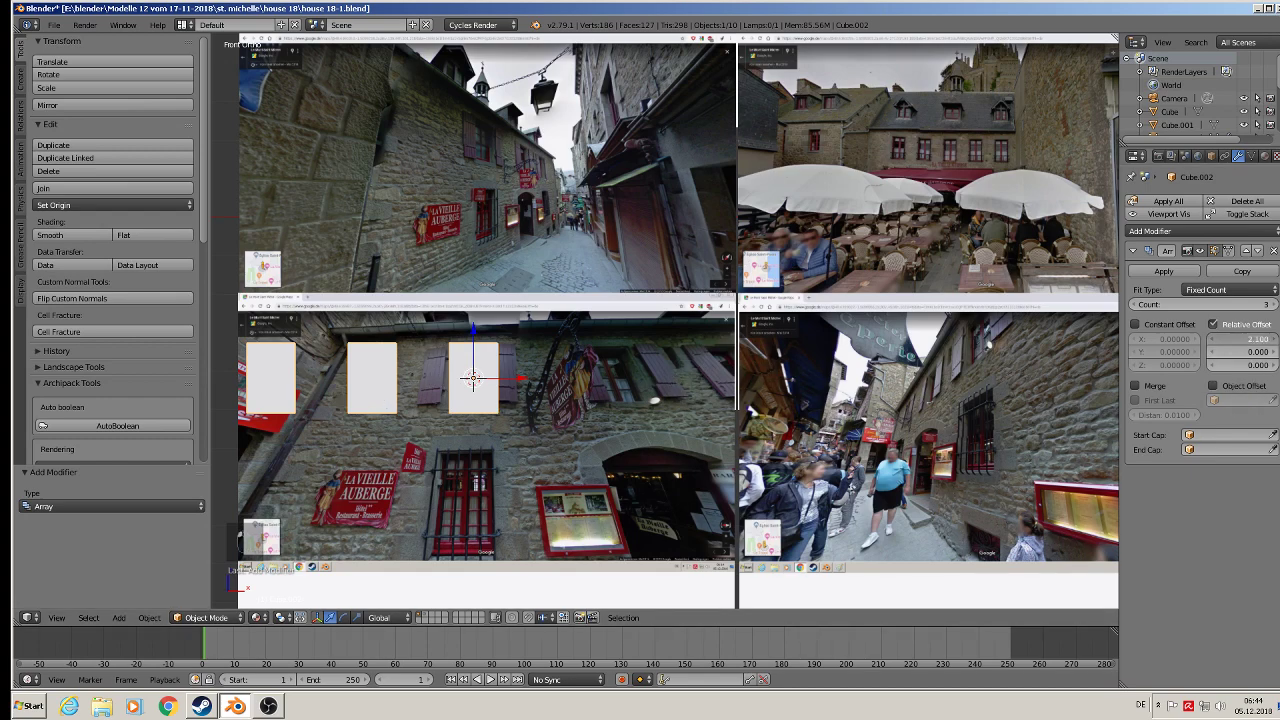
{"action": "left_click_drag", "start_coordinate": [1240, 339], "coordinate": [1272, 339]}
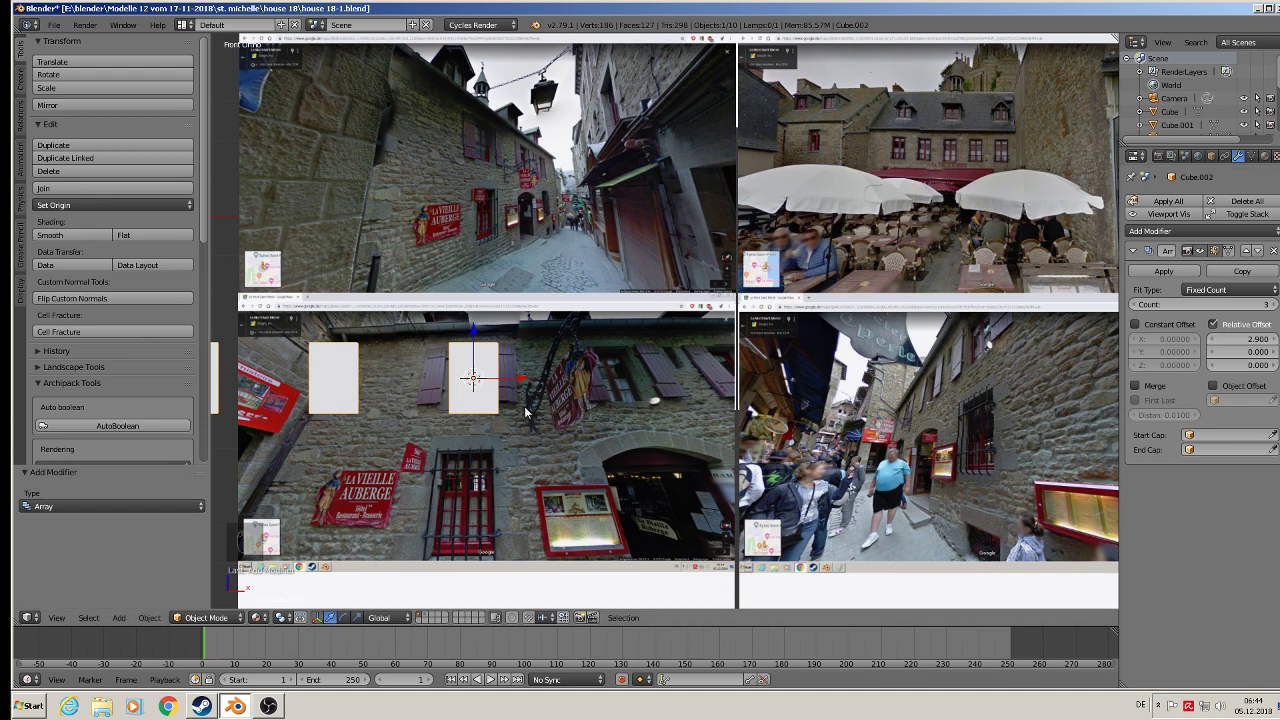
{"action": "scroll", "coordinate": [526, 411], "scroll_direction": "down", "scroll_amount": 2}
{"action": "middle_click_drag", "start_coordinate": [524, 406], "coordinate": [610, 403], "text": "shift"}
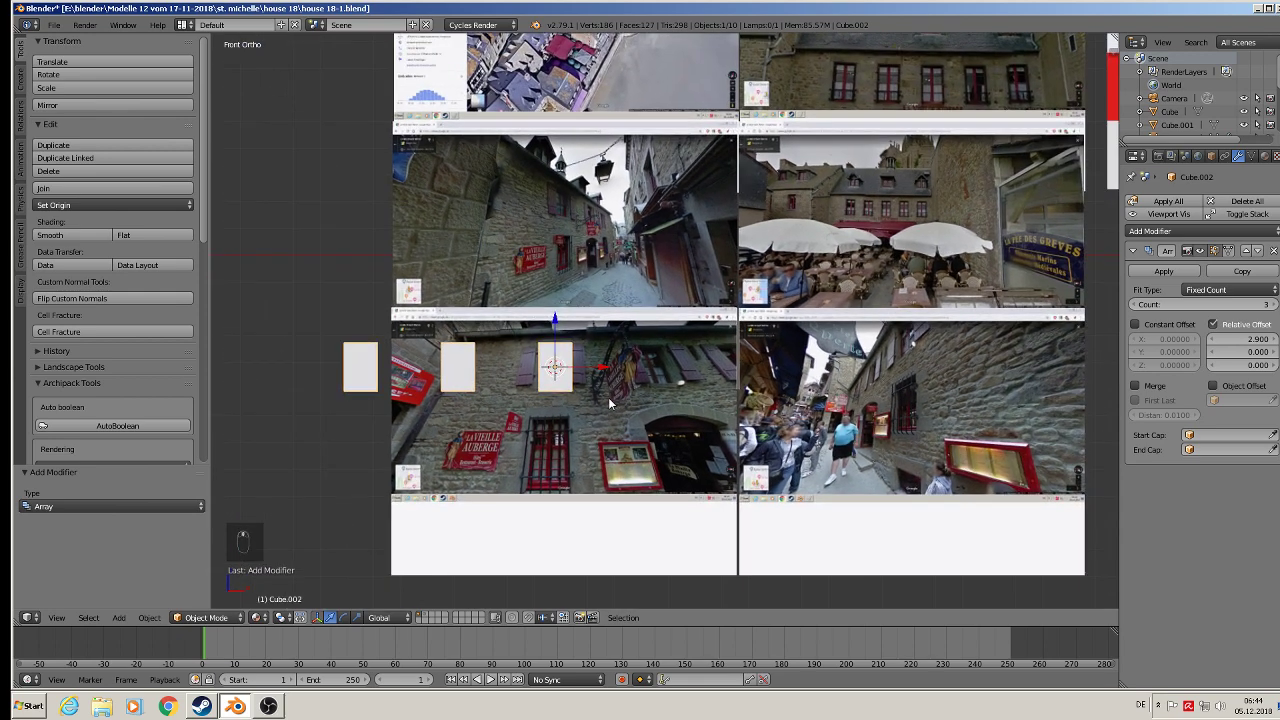
{"action": "scroll", "coordinate": [593, 385], "scroll_direction": "down", "scroll_amount": 1}
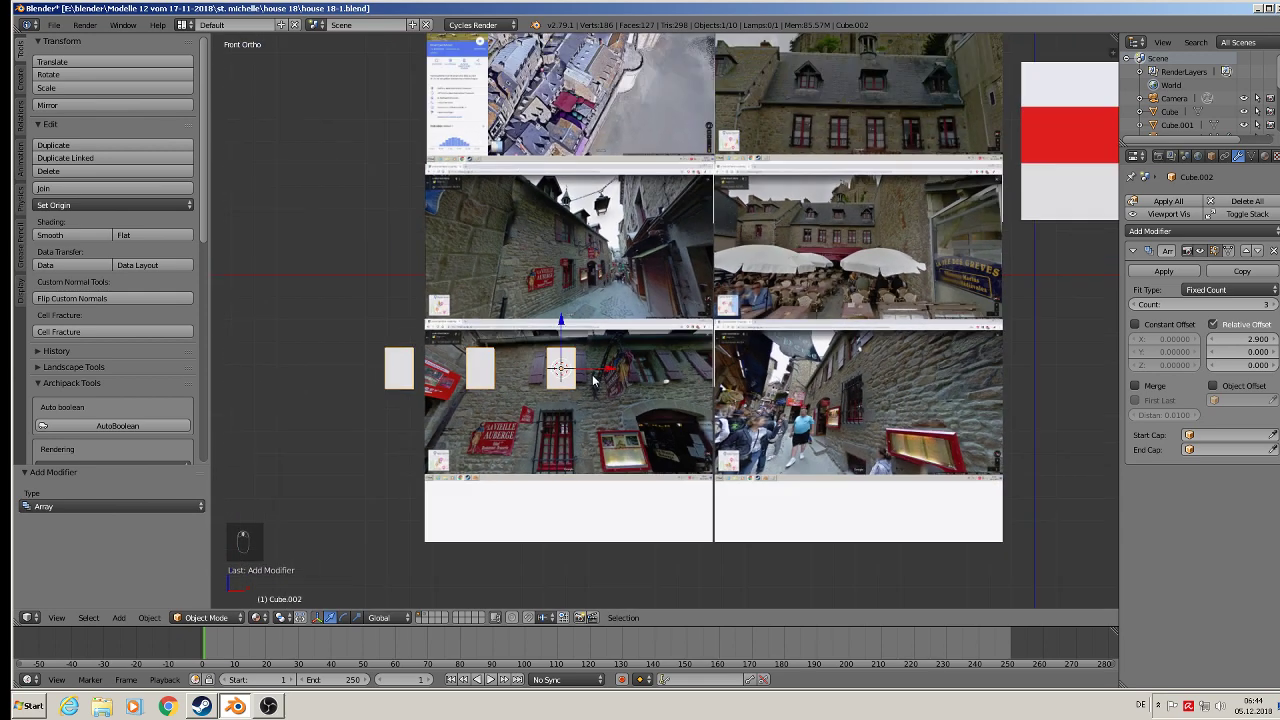
{"action": "left_click", "coordinate": [1162, 275]}
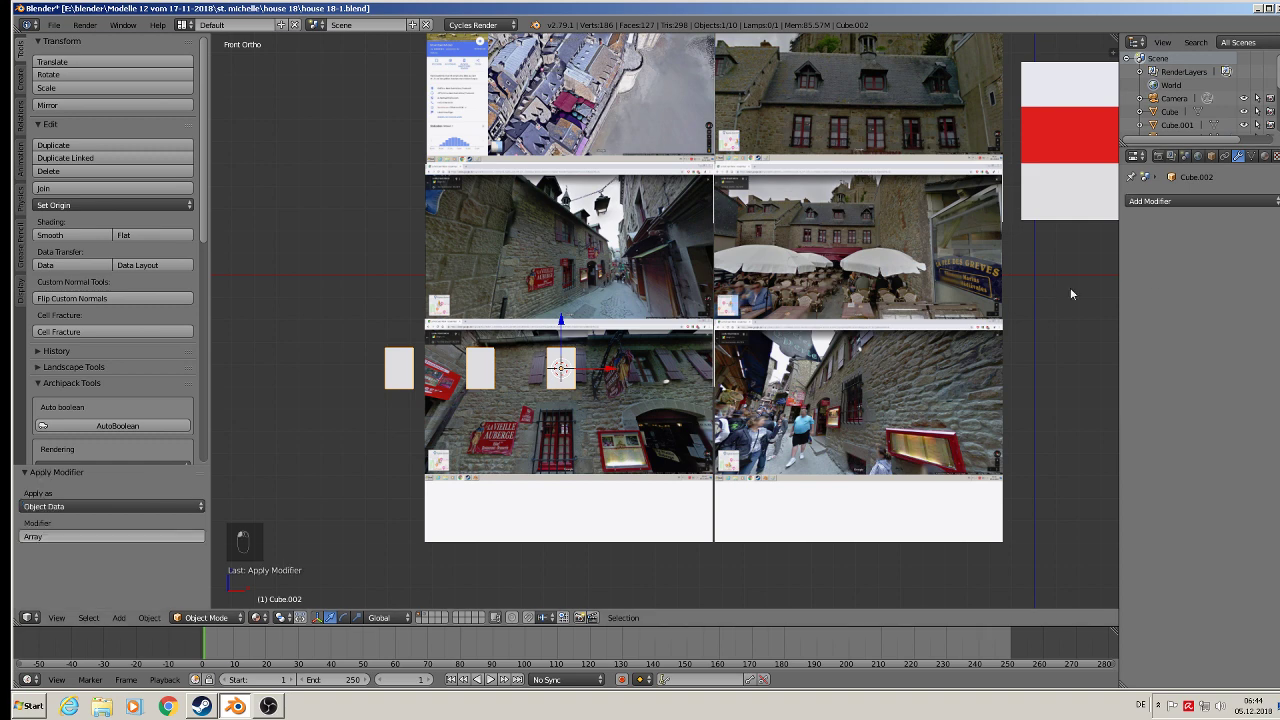
Move the three window blocks 2.907 along X and 1.008 along Z to the height of the house's red upper storey
{"action": "middle_click_drag", "start_coordinate": [628, 394], "coordinate": [441, 416], "text": "shift"}
{"action": "key", "text": "g"}
{"action": "key", "text": "x"}
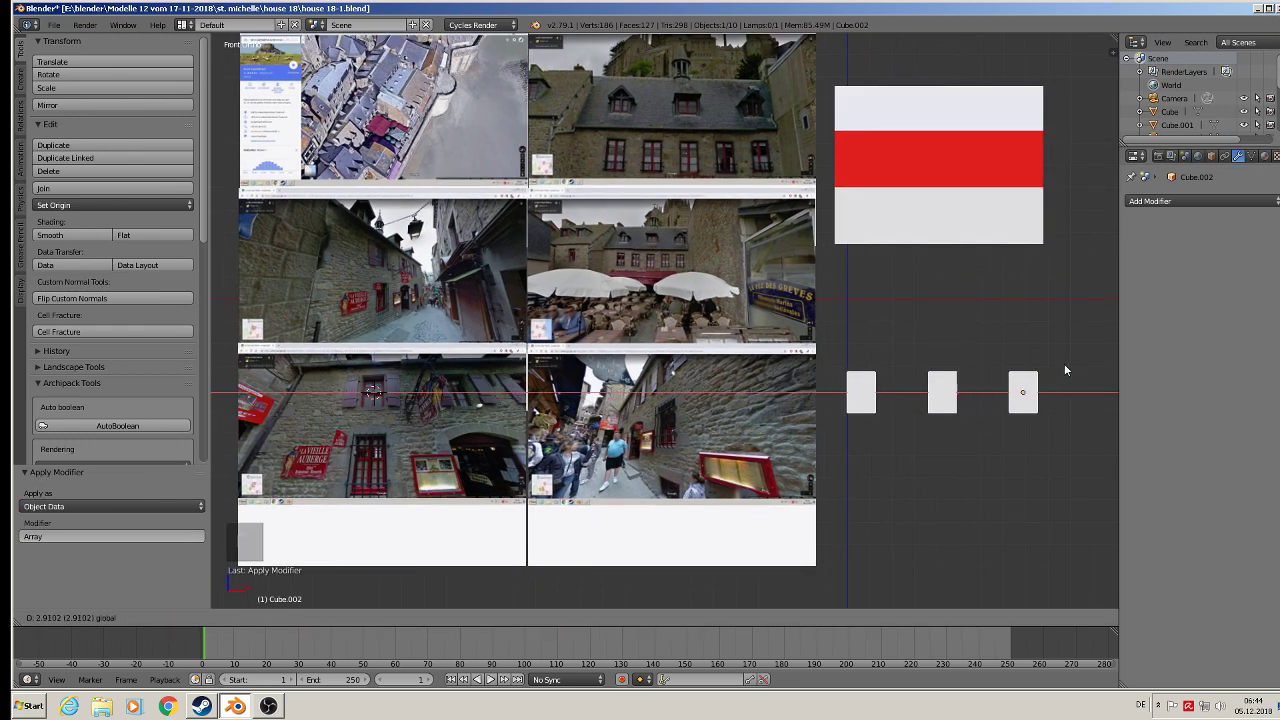
{"action": "left_click", "coordinate": [1064, 370]}
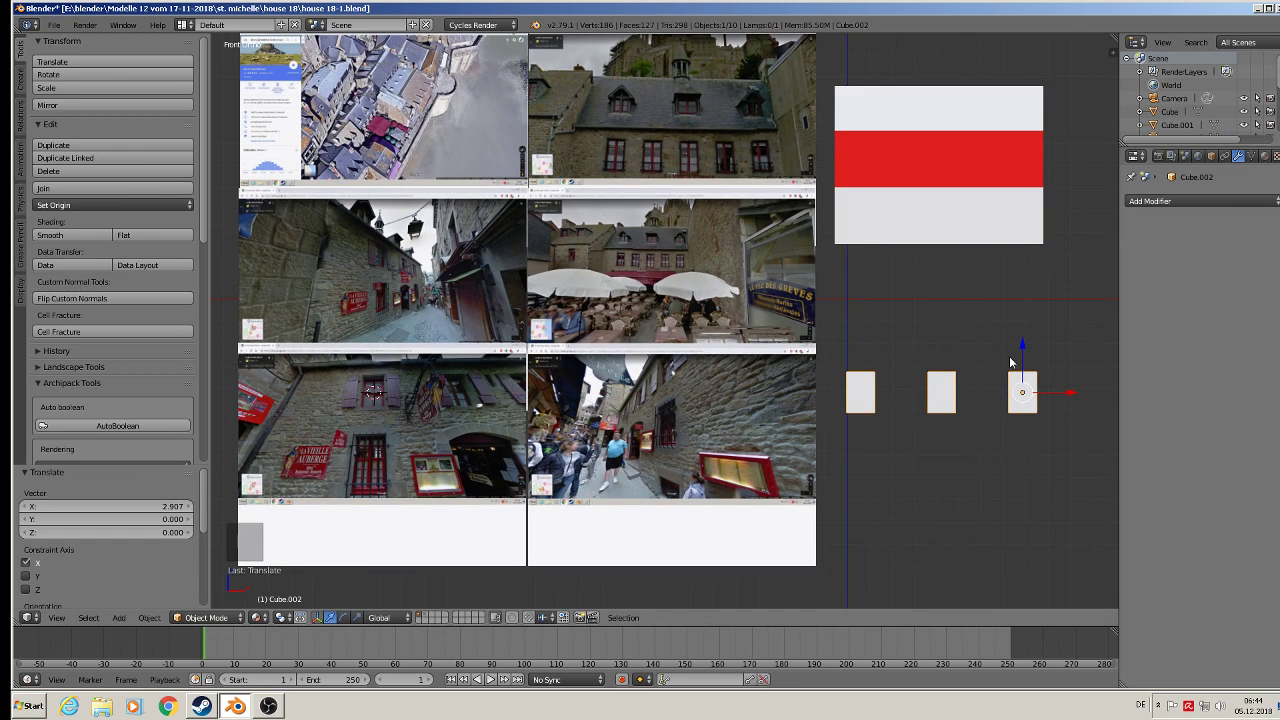
{"action": "key", "text": "g"}
{"action": "key", "text": "z"}
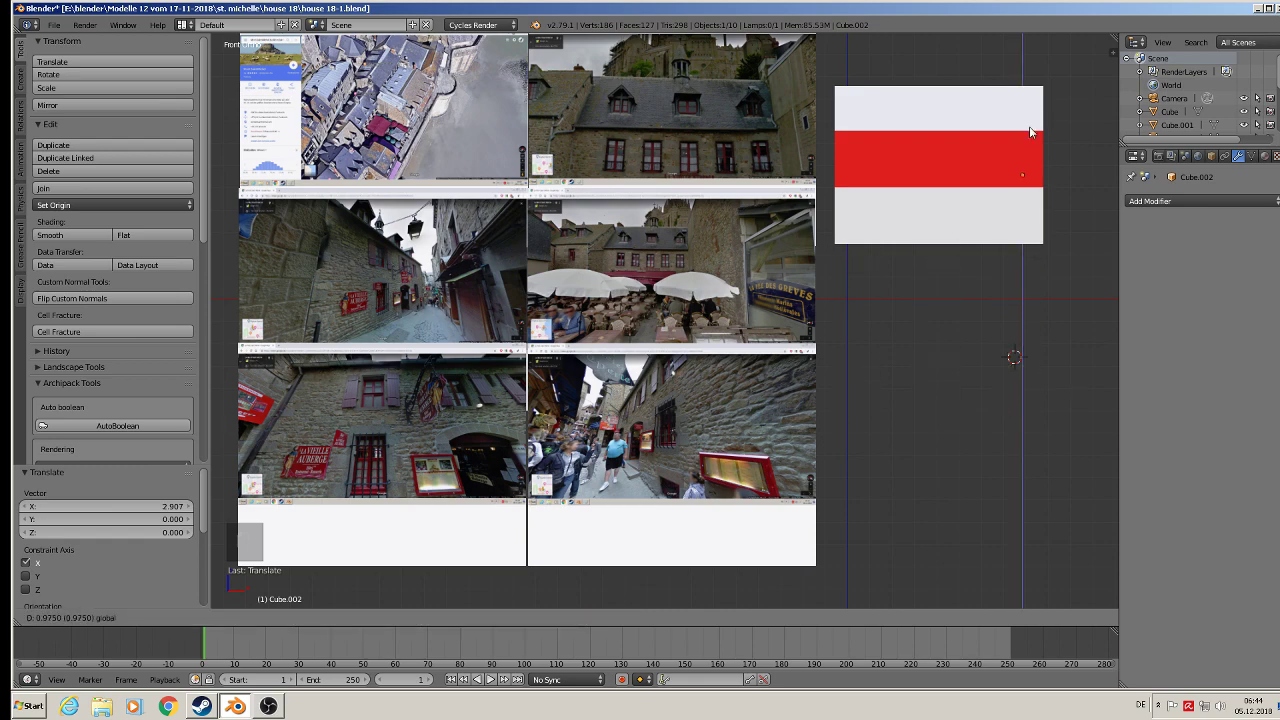
{"action": "left_click", "coordinate": [1024, 162]}
Move the three blocks -0.664 along Y so they cut into the rear wall of the house
{"action": "middle_click_drag", "start_coordinate": [1024, 162], "coordinate": [627, 178]}
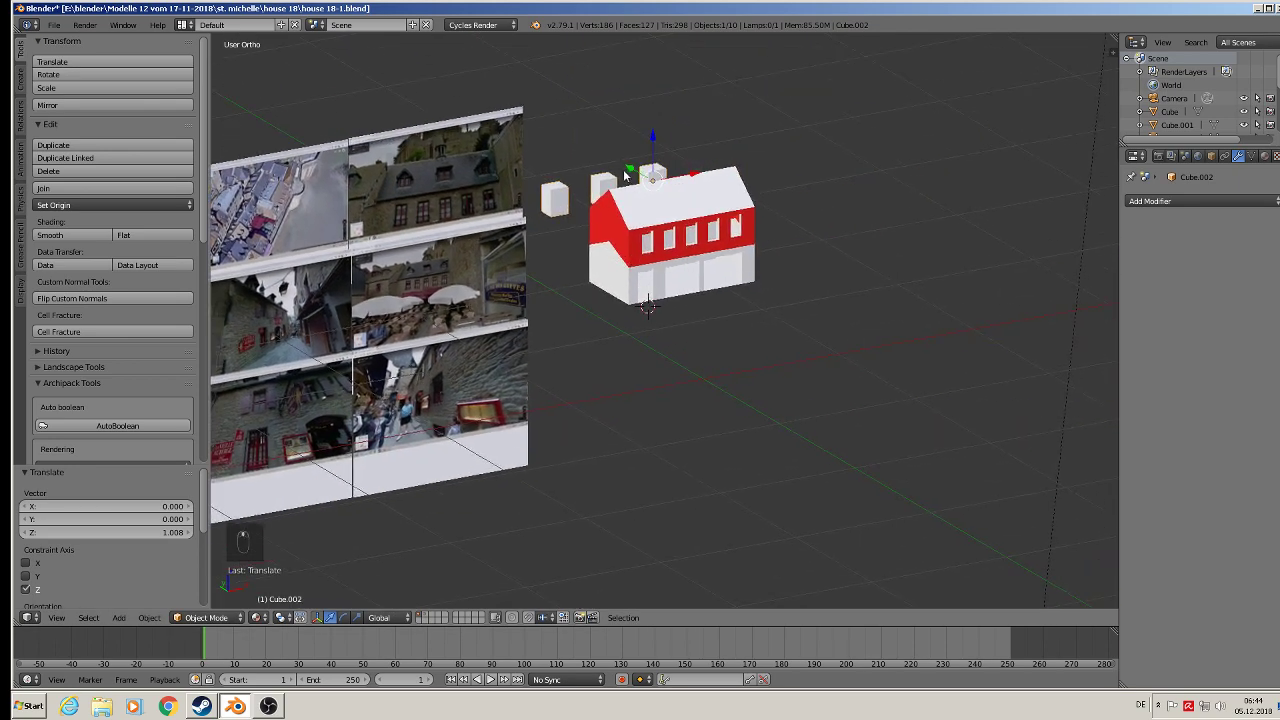
{"action": "scroll", "coordinate": [632, 167], "scroll_direction": "up", "scroll_amount": 3}
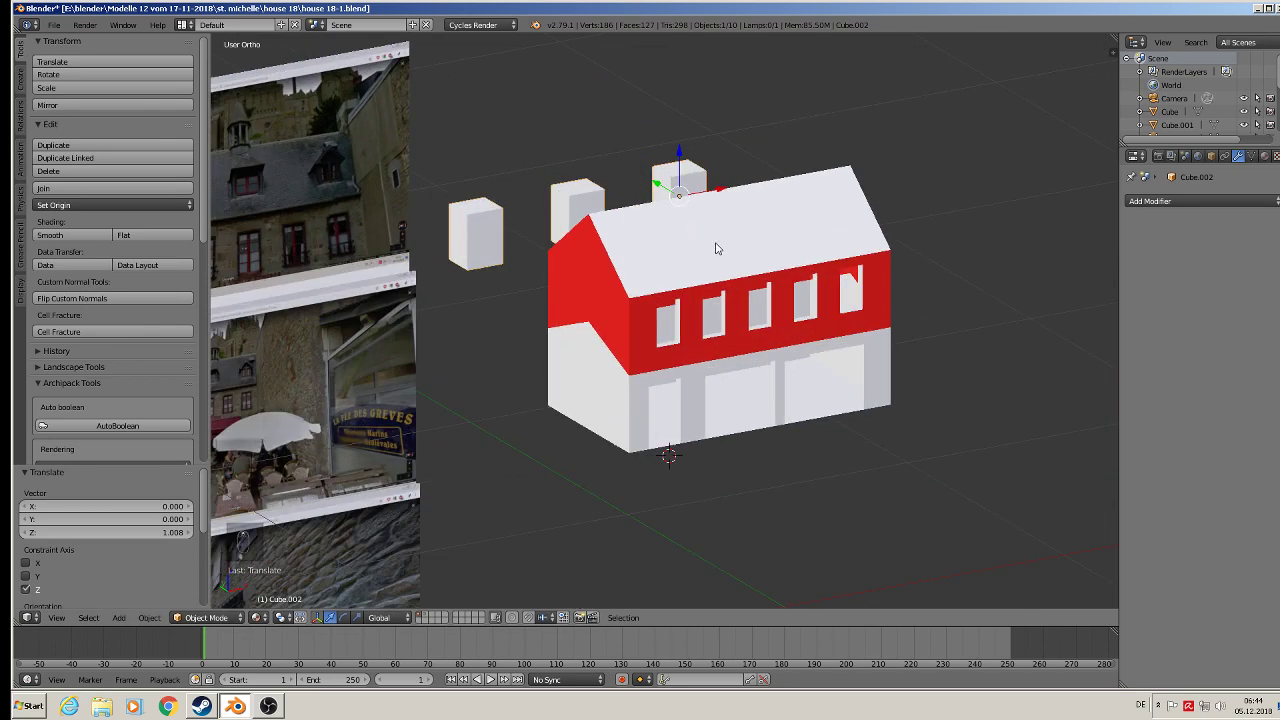
{"action": "middle_click_drag", "start_coordinate": [717, 246], "coordinate": [466, 247]}
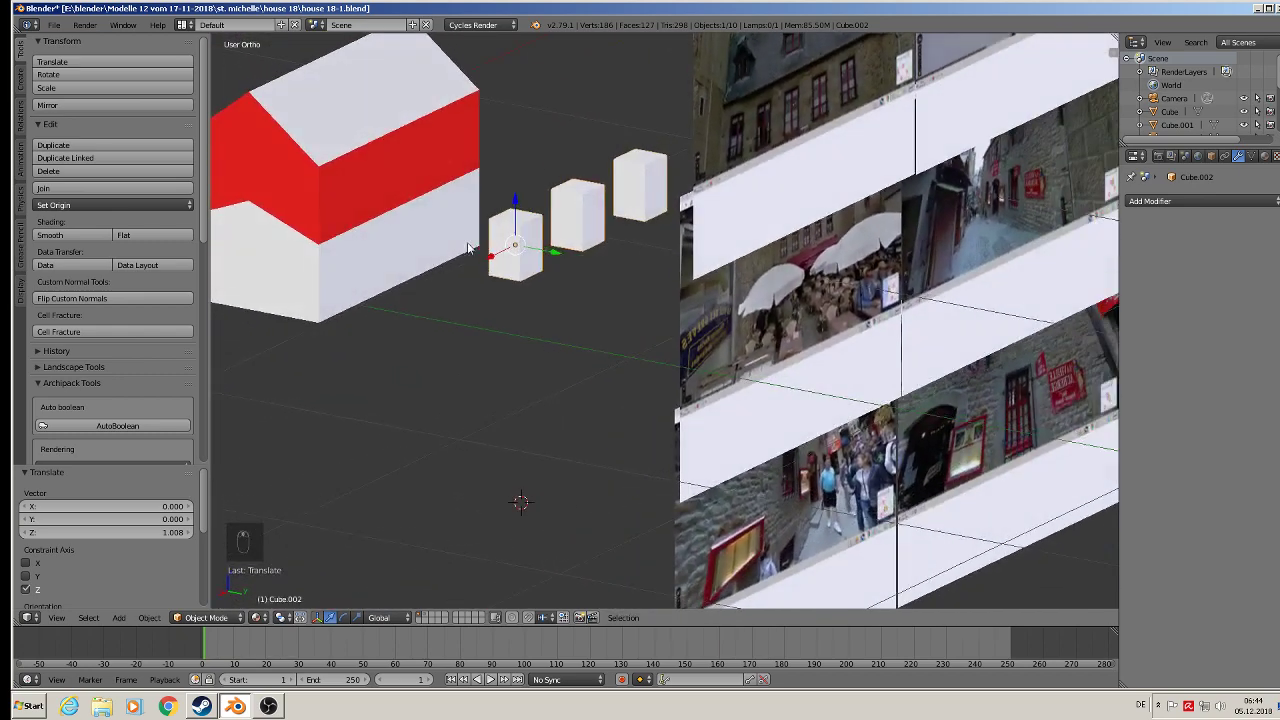
{"action": "key", "text": "g"}
{"action": "key", "text": "y"}
{"action": "left_click_drag", "start_coordinate": [381, 199], "coordinate": [380, 197]}
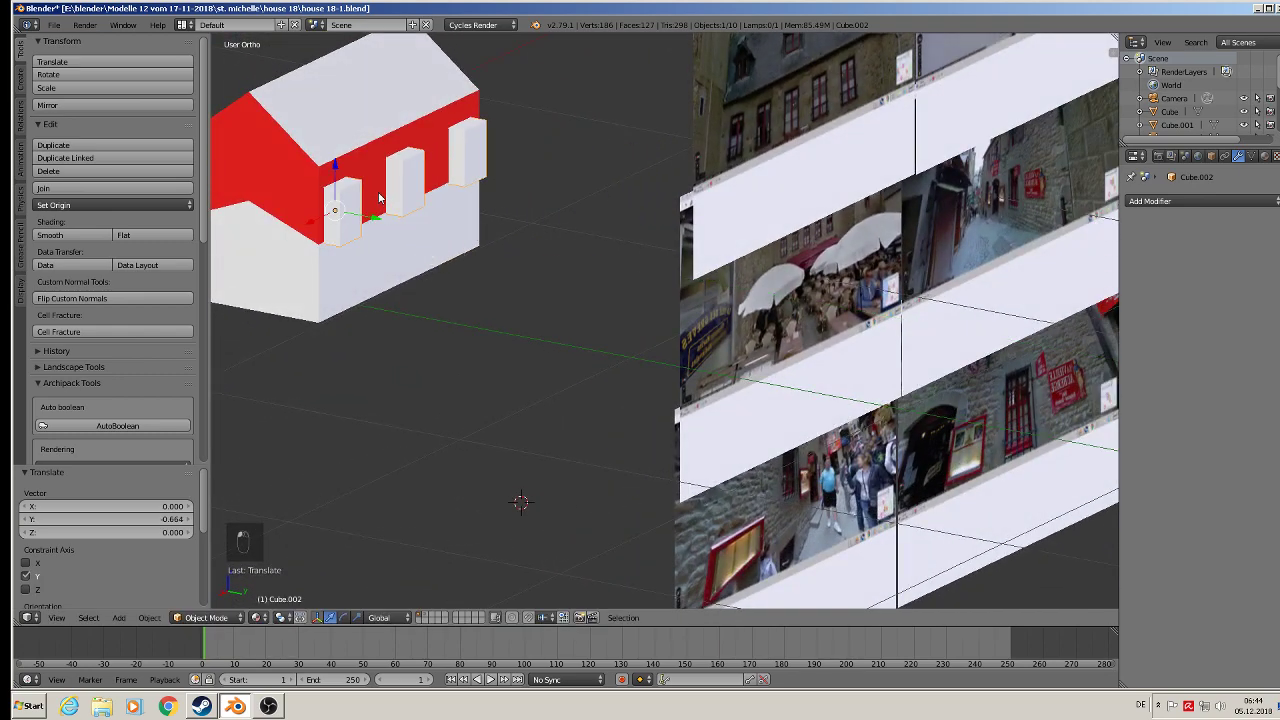
Scale the three blocks to 0.713 and nudge them into an even position across the red band of the rear wall
{"action": "middle_click_drag", "start_coordinate": [453, 197], "coordinate": [790, 352], "text": "shift"}
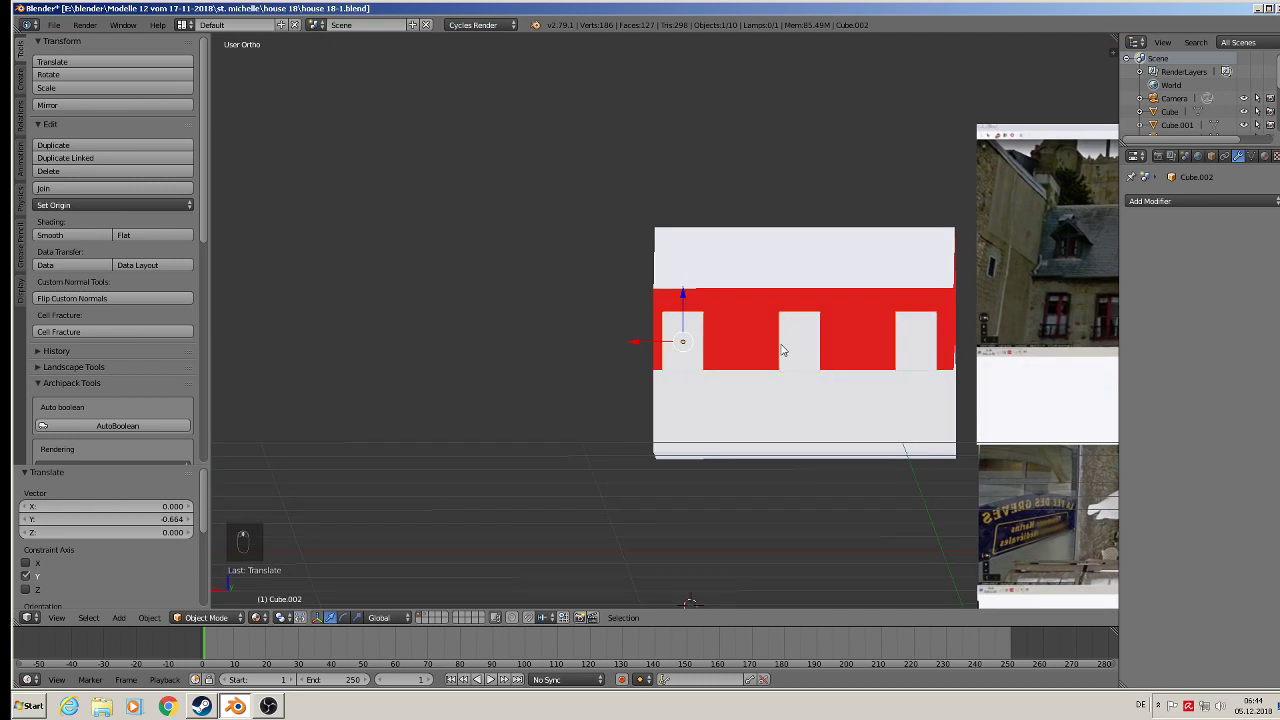
{"action": "scroll", "coordinate": [795, 358], "scroll_direction": "up", "scroll_amount": 2}
{"action": "key", "text": "s"}
{"action": "left_click", "coordinate": [830, 407]}
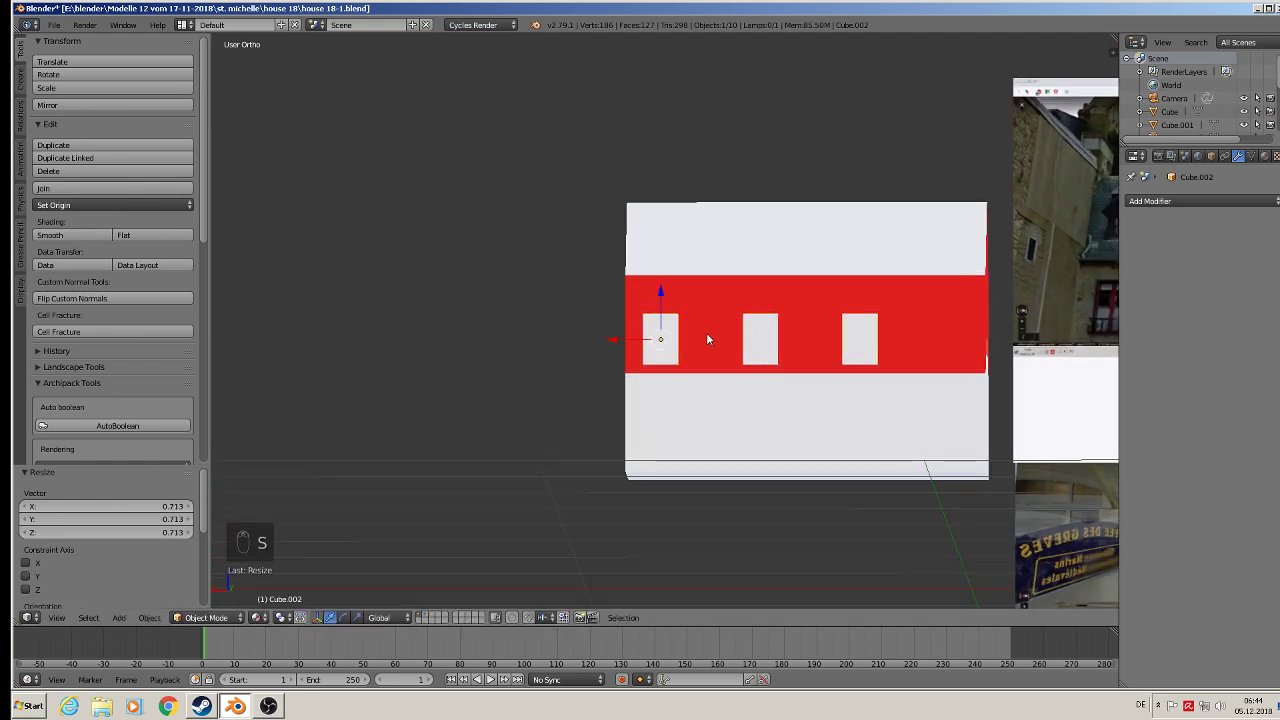
{"action": "left_click_drag", "start_coordinate": [609, 343], "coordinate": [660, 348]}
{"action": "left_click_drag", "start_coordinate": [714, 287], "coordinate": [713, 273]}
{"action": "left_click_drag", "start_coordinate": [691, 321], "coordinate": [687, 330]}
Compare the rear wall and its three blocks with the windows in the stone facade reference photos
{"action": "scroll", "coordinate": [735, 349], "scroll_direction": "down", "scroll_amount": 3}
{"action": "middle_click_drag", "start_coordinate": [758, 360], "coordinate": [465, 378], "text": "shift"}
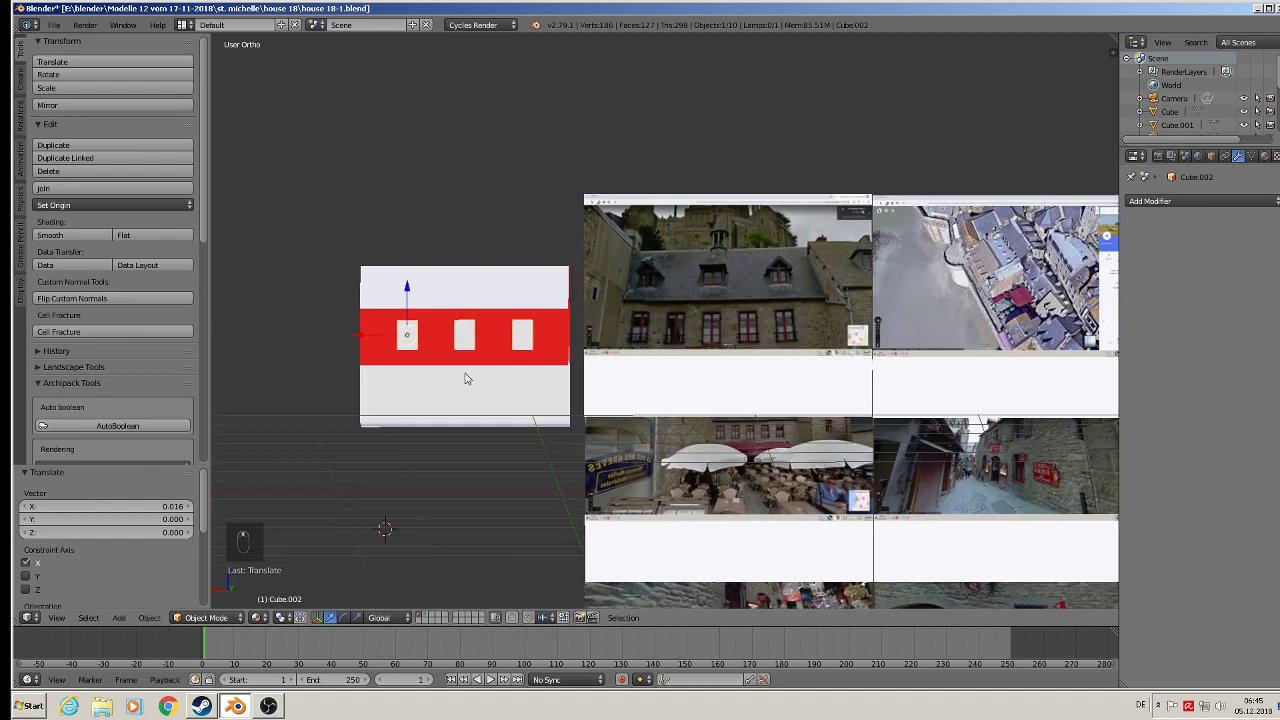
{"action": "middle_click_drag", "start_coordinate": [781, 458], "coordinate": [757, 204], "text": "shift"}
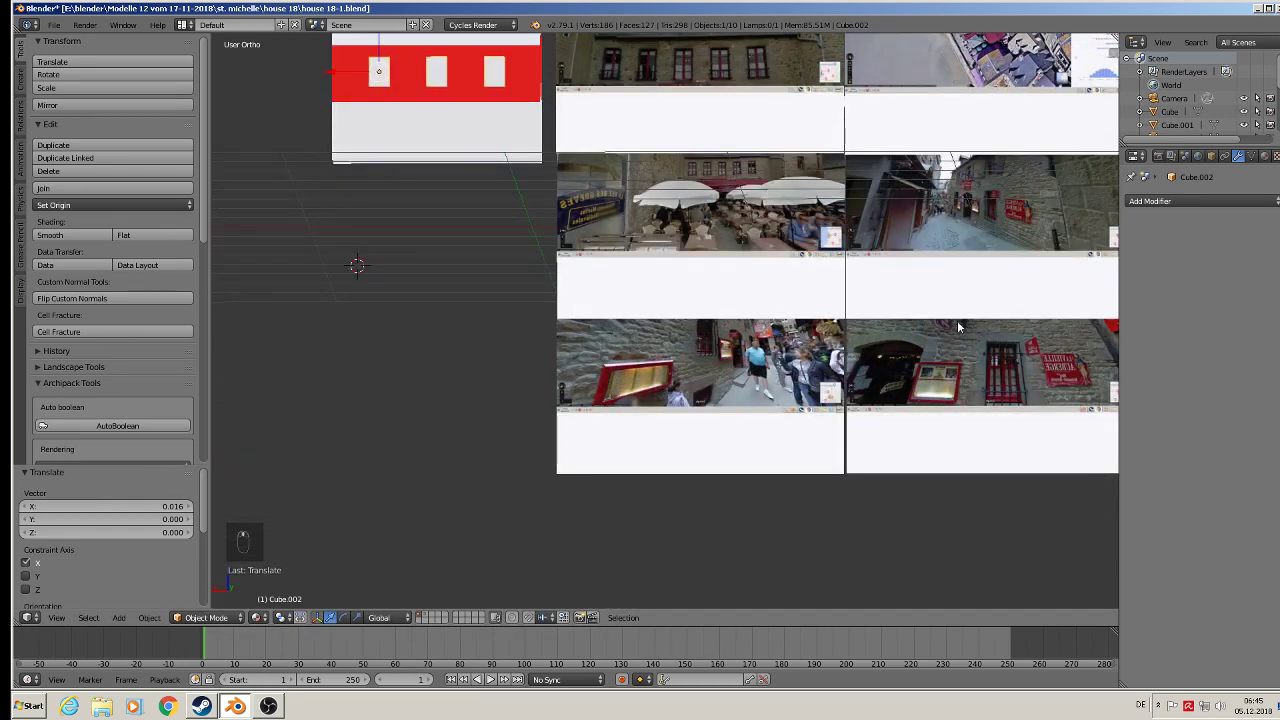
{"action": "middle_click_drag", "start_coordinate": [924, 343], "coordinate": [771, 443], "text": "shift"}
{"action": "middle_click_drag", "start_coordinate": [555, 390], "coordinate": [961, 386]}
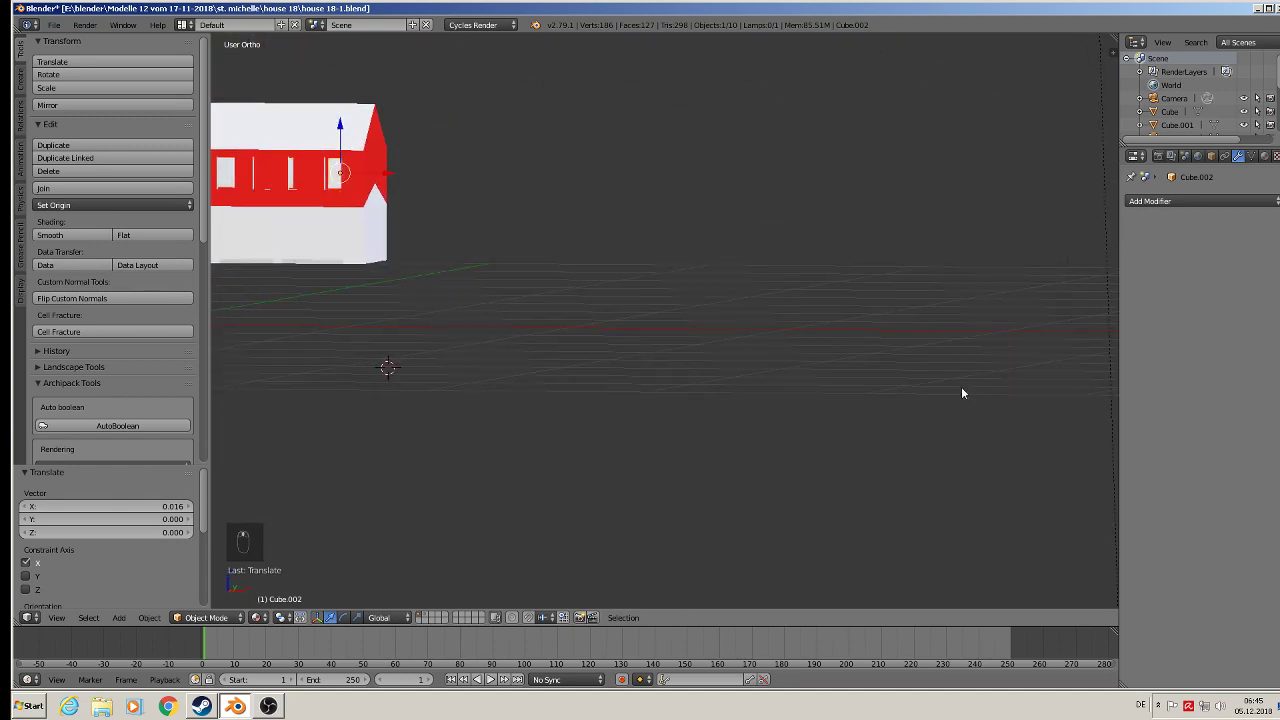
{"action": "middle_click_drag", "start_coordinate": [596, 344], "coordinate": [1265, 404], "text": "shift"}
{"action": "scroll", "coordinate": [595, 352], "scroll_direction": "up", "scroll_amount": 1}
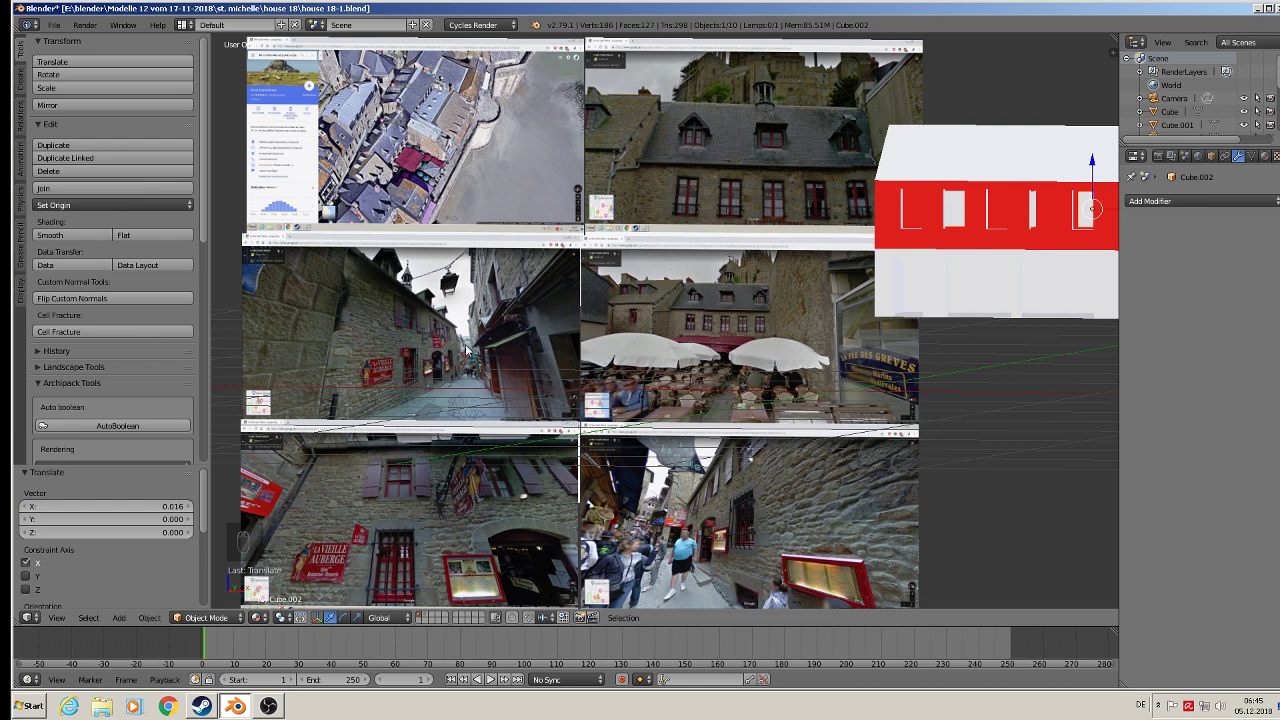
{"action": "middle_click_drag", "start_coordinate": [846, 418], "coordinate": [566, 417]}
{"action": "middle_click_drag", "start_coordinate": [680, 383], "coordinate": [381, 410]}
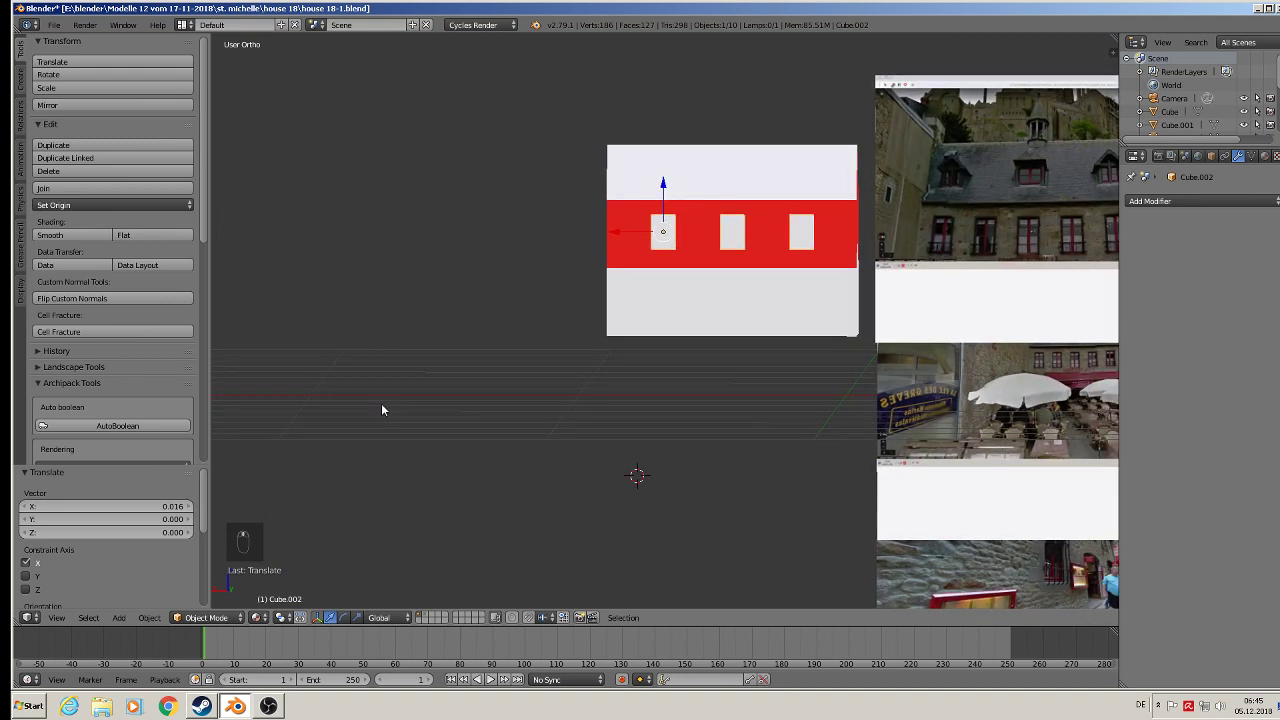
{"action": "scroll", "coordinate": [683, 281], "scroll_direction": "up", "scroll_amount": 1}
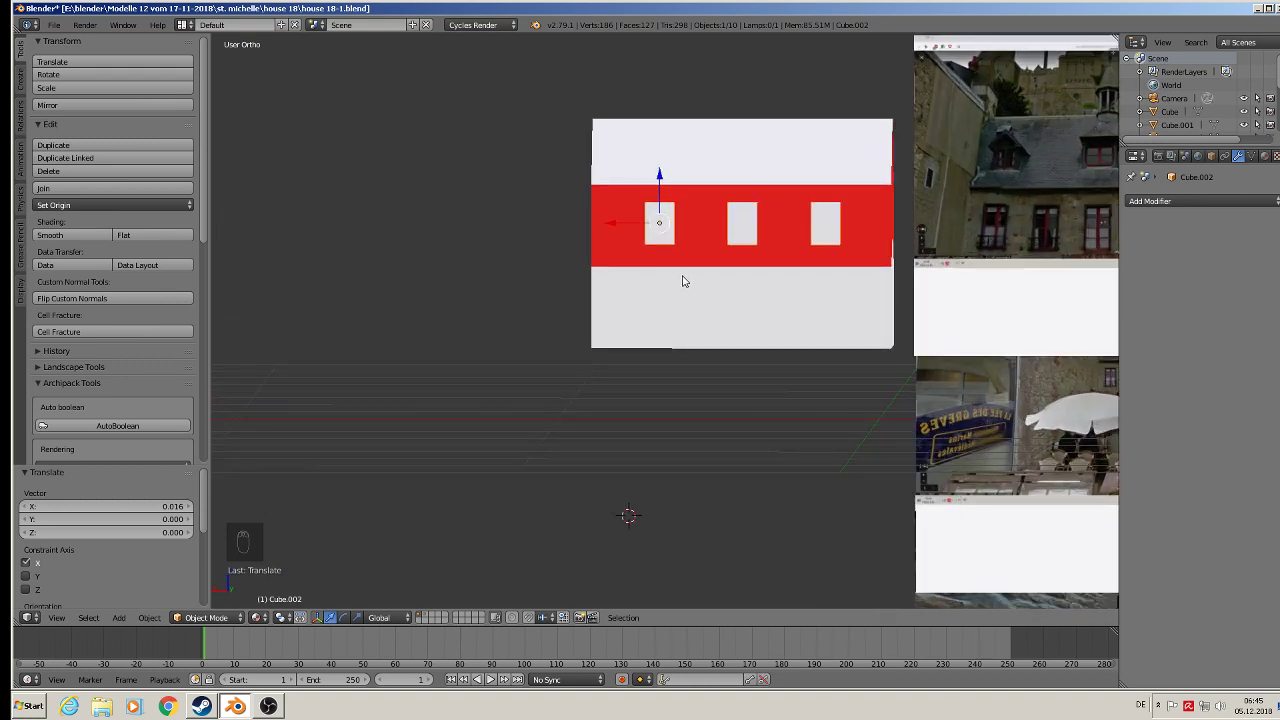
{"action": "middle_click_drag", "start_coordinate": [683, 281], "coordinate": [1012, 308]}
{"action": "scroll", "coordinate": [1034, 129], "scroll_direction": "up", "scroll_amount": 3}
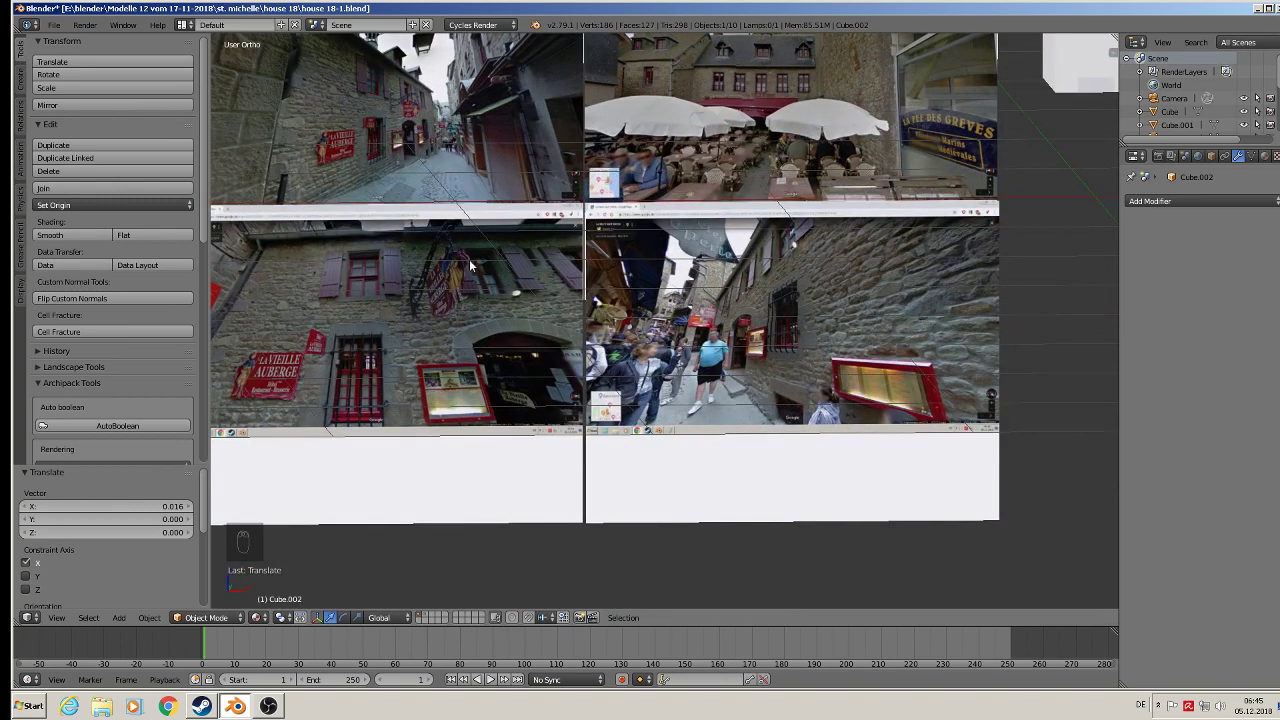
{"action": "scroll", "coordinate": [980, 359], "scroll_direction": "down", "scroll_amount": 1}
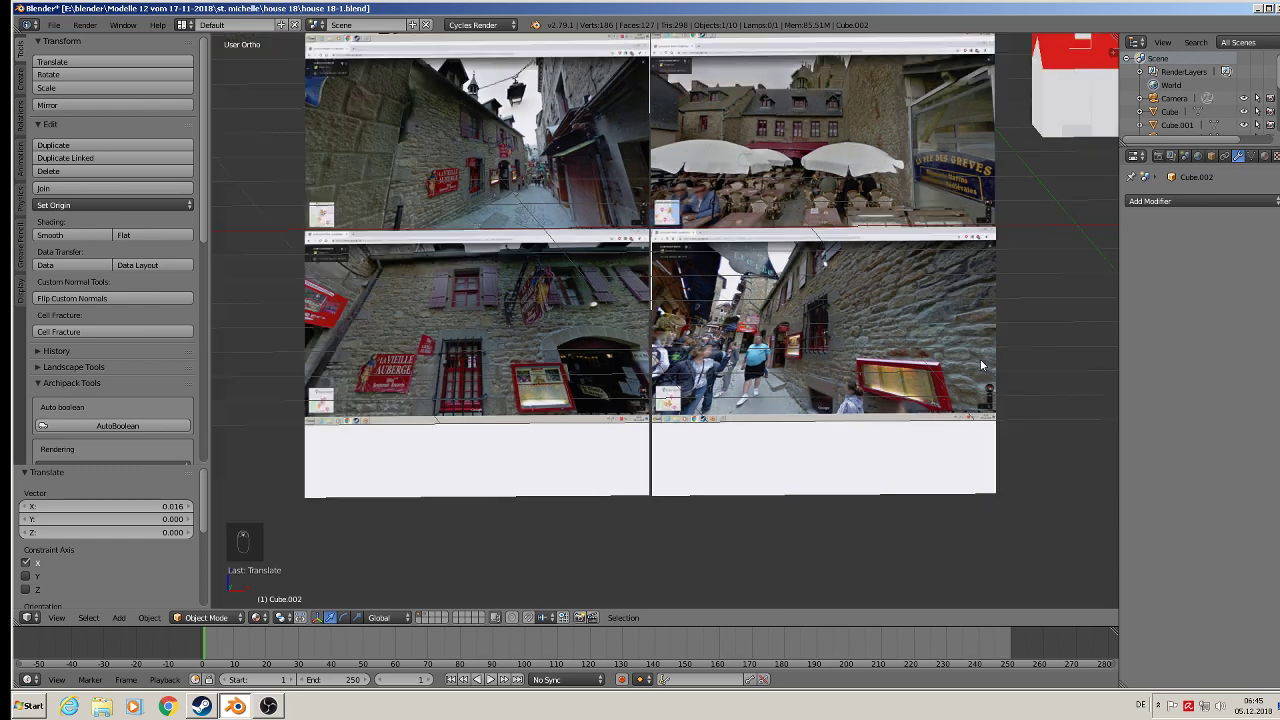
{"action": "scroll", "coordinate": [1022, 315], "scroll_direction": "down", "scroll_amount": 1}
Stretch the three rear window blocks by 1.144 along Z
{"action": "middle_click_drag", "start_coordinate": [797, 374], "coordinate": [493, 325]}
{"action": "scroll", "coordinate": [580, 285], "scroll_direction": "up", "scroll_amount": 3}
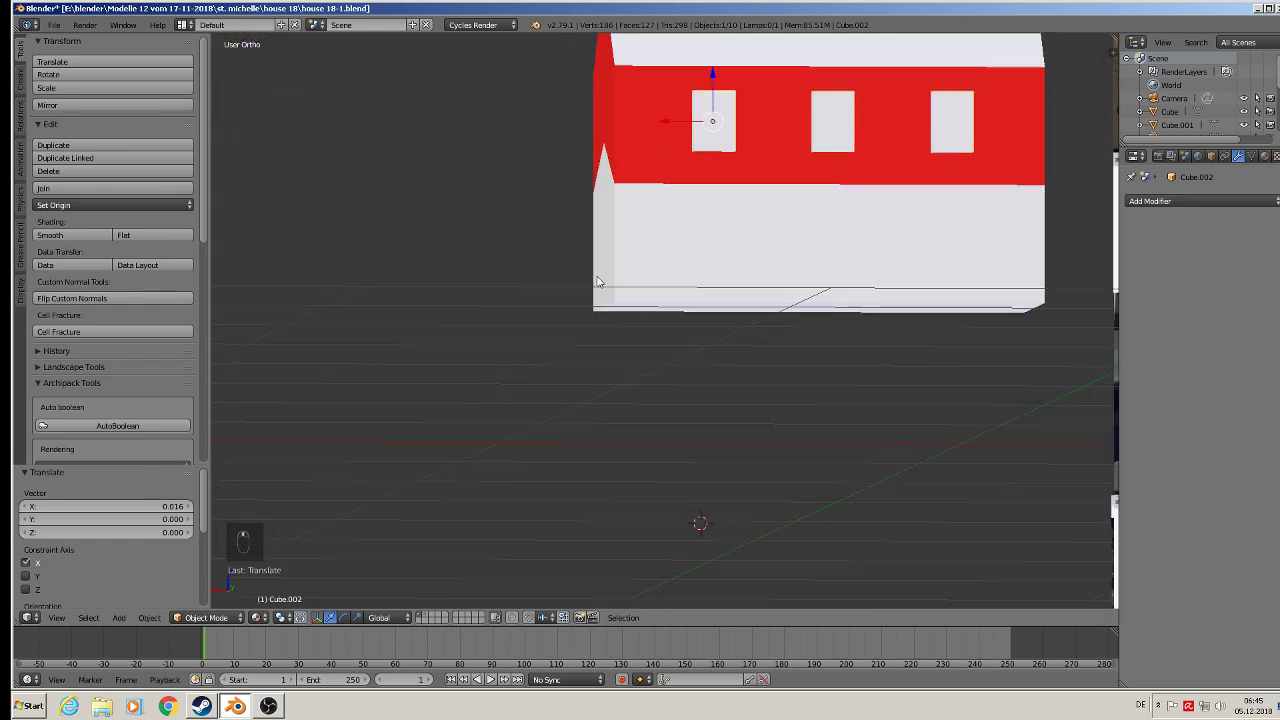
{"action": "key", "text": "s"}
{"action": "key", "text": "z"}
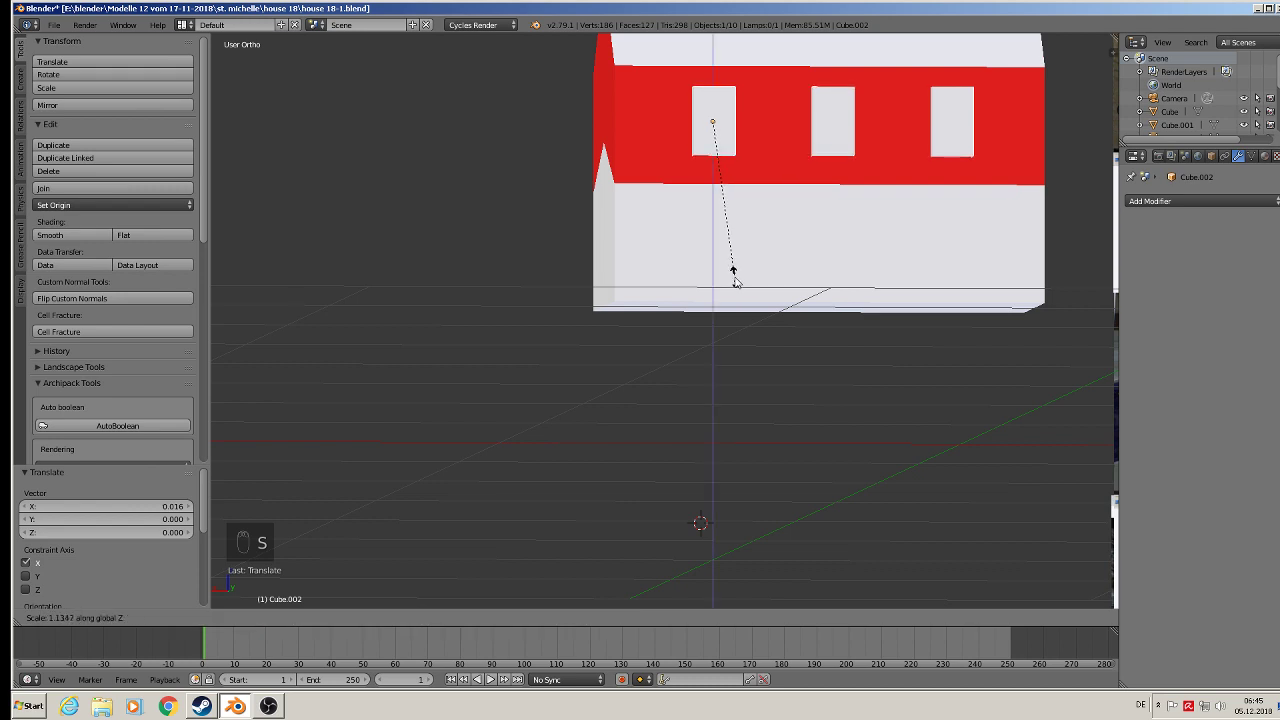
{"action": "left_click", "coordinate": [735, 284]}
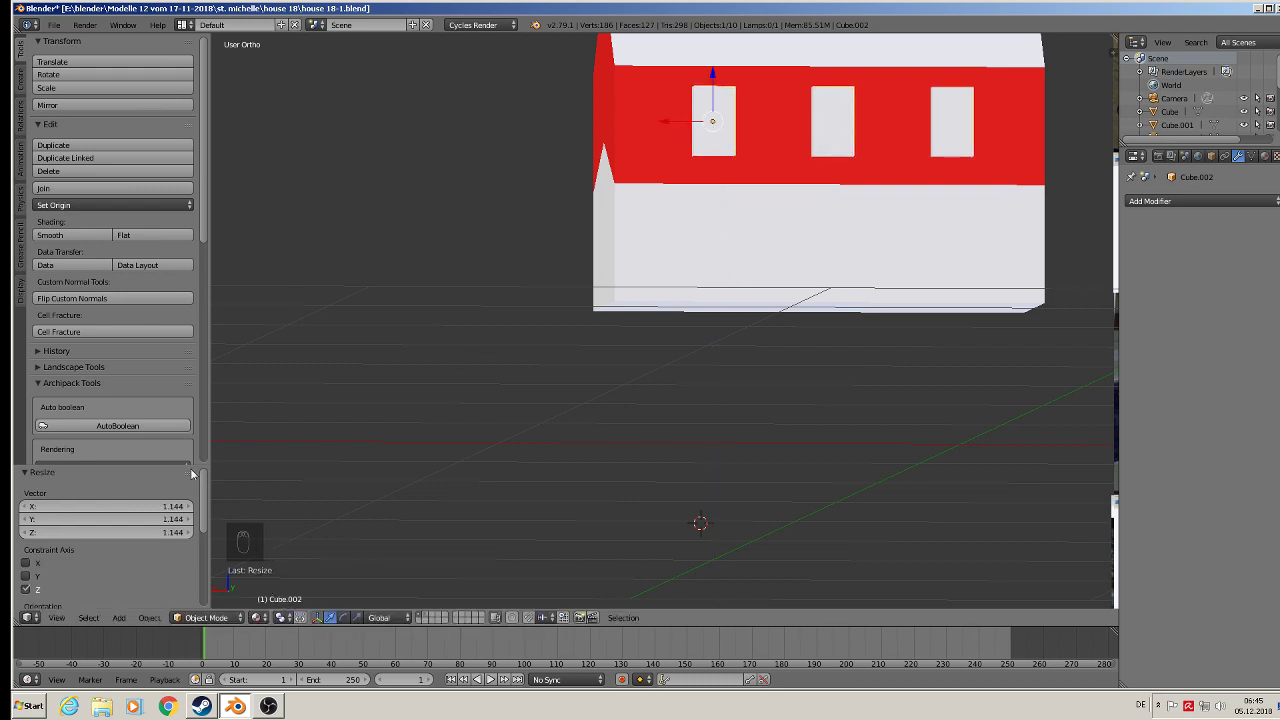
Apply rotation and scale to the window blocks and to the house body
{"action": "scroll", "coordinate": [120, 318], "scroll_direction": "down", "scroll_amount": 3}
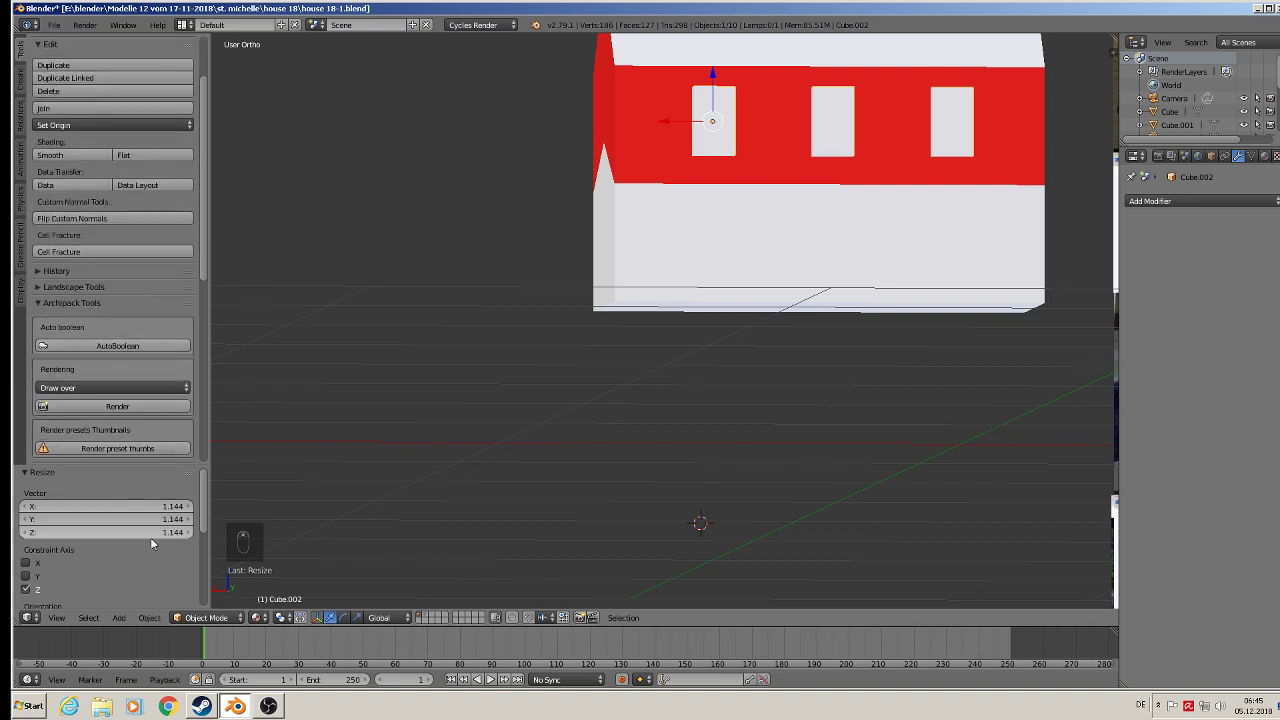
{"action": "left_click", "coordinate": [149, 617]}
{"action": "mouse_move", "coordinate": [166, 515]}
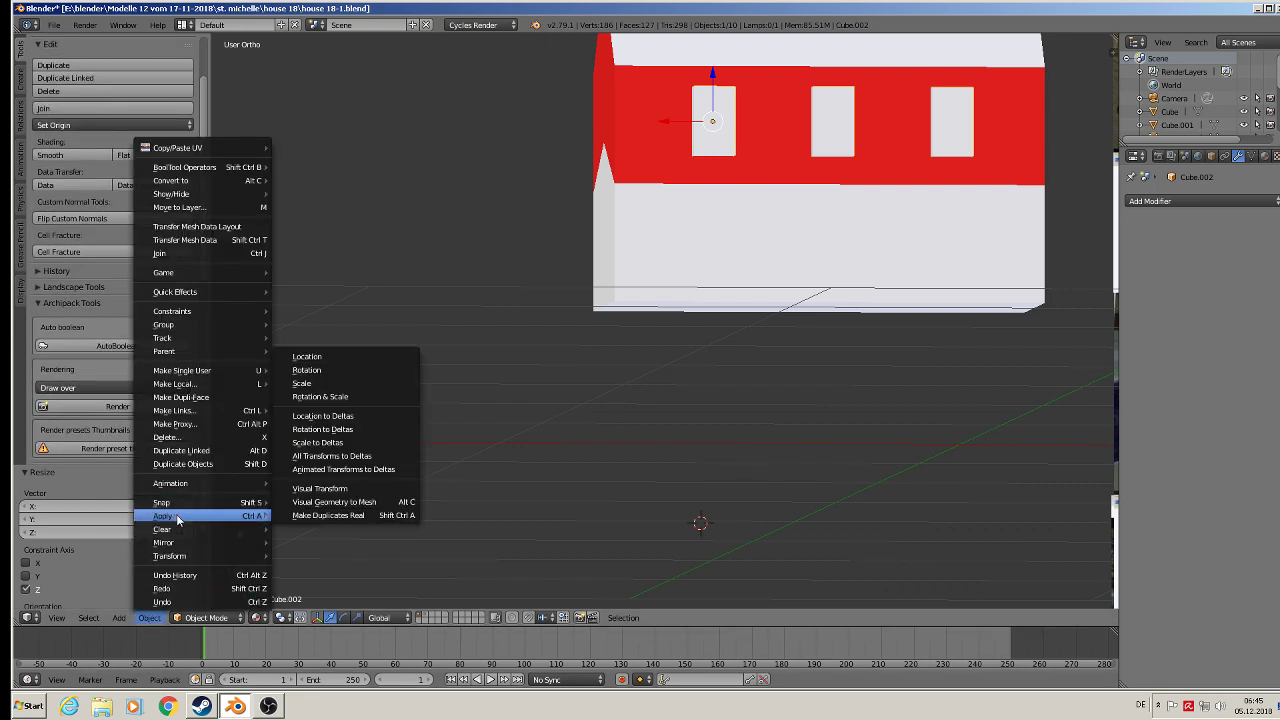
{"action": "left_click", "coordinate": [361, 398]}
{"action": "right_click", "coordinate": [720, 220]}
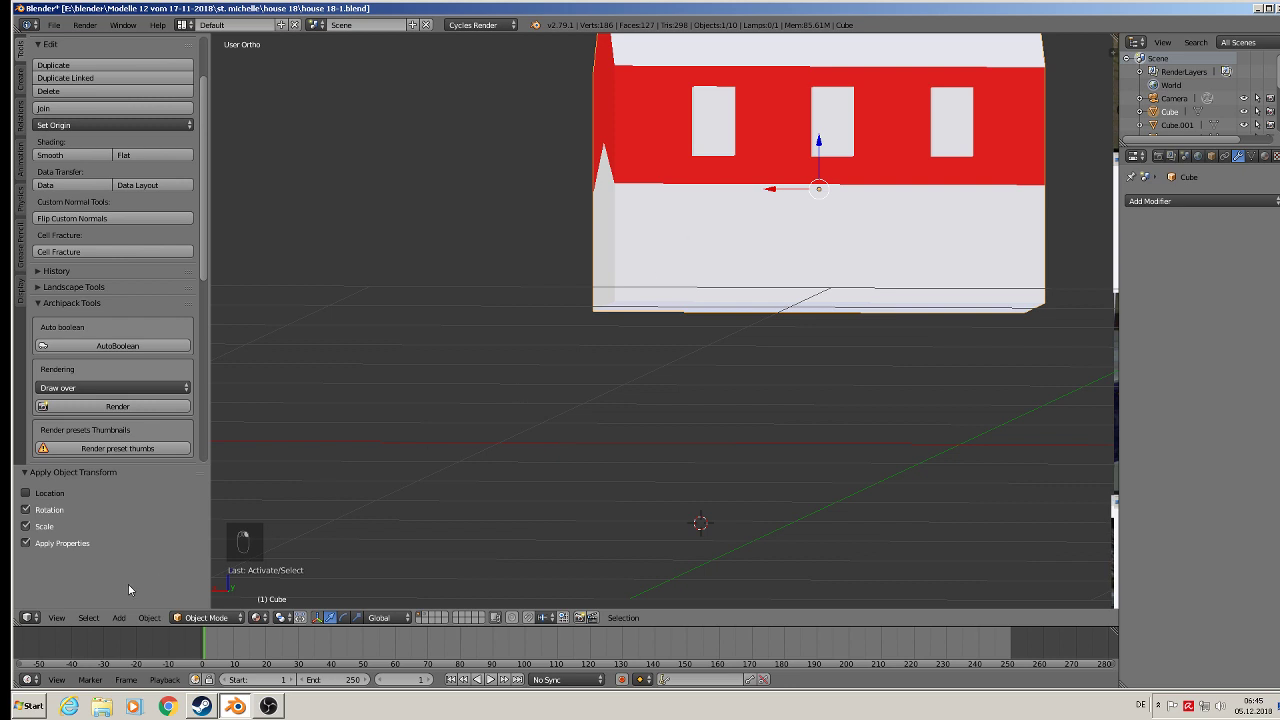
{"action": "left_click", "coordinate": [150, 617]}
{"action": "mouse_move", "coordinate": [166, 515]}
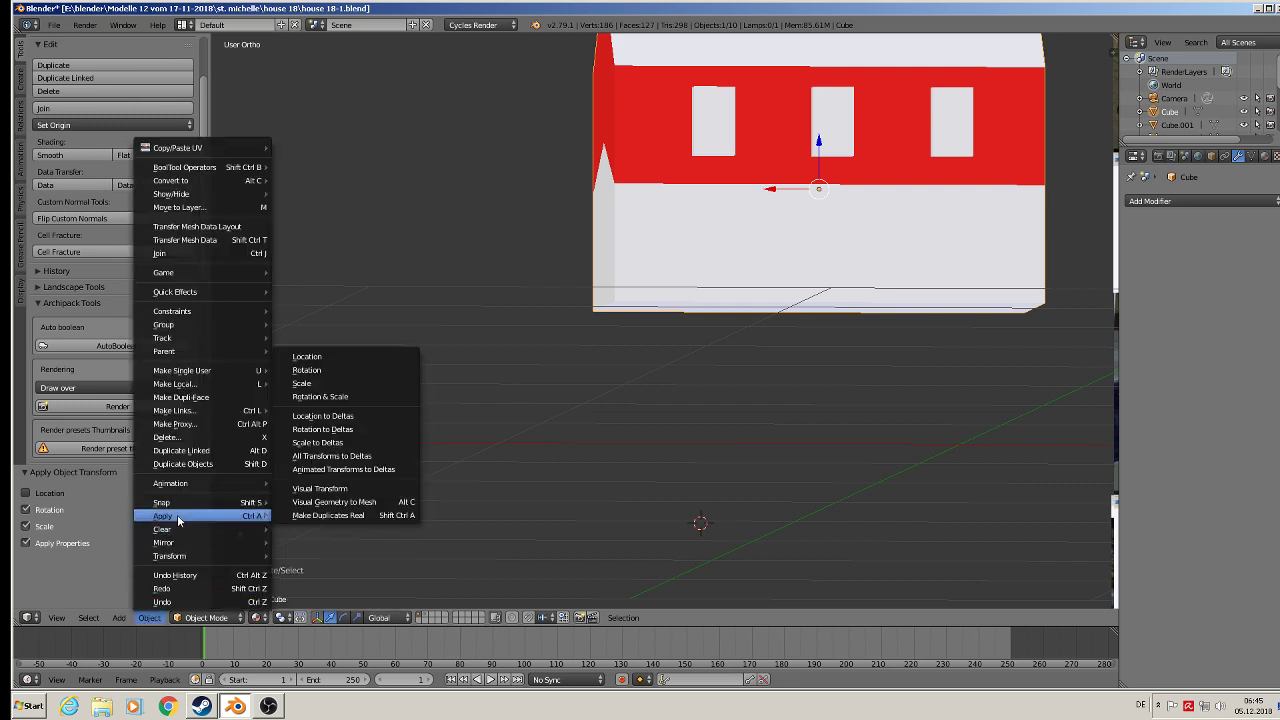
{"action": "left_click", "coordinate": [402, 398]}
Cut the three window blocks out of the house body with a Boolean Difference modifier targeting Cube.002, and apply the modifier
{"action": "right_click", "coordinate": [764, 109]}
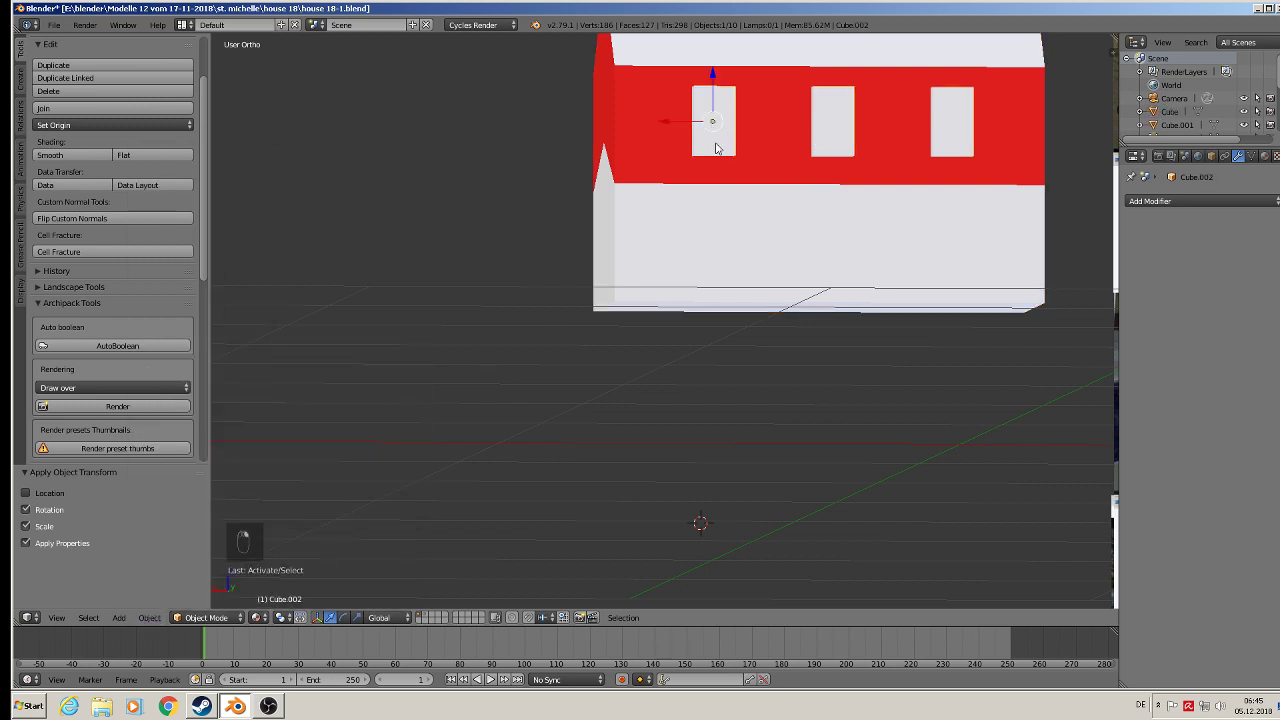
{"action": "middle_click_drag", "start_coordinate": [764, 109], "coordinate": [886, 290]}
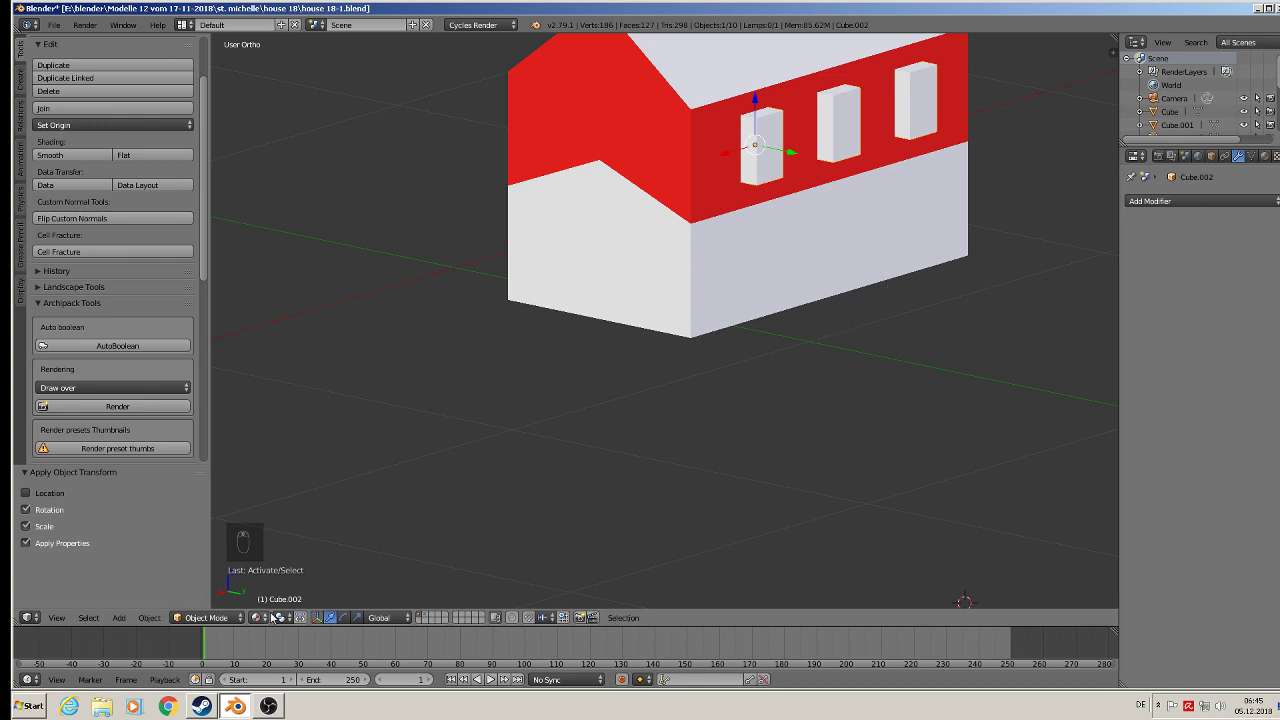
{"action": "right_click", "coordinate": [730, 78]}
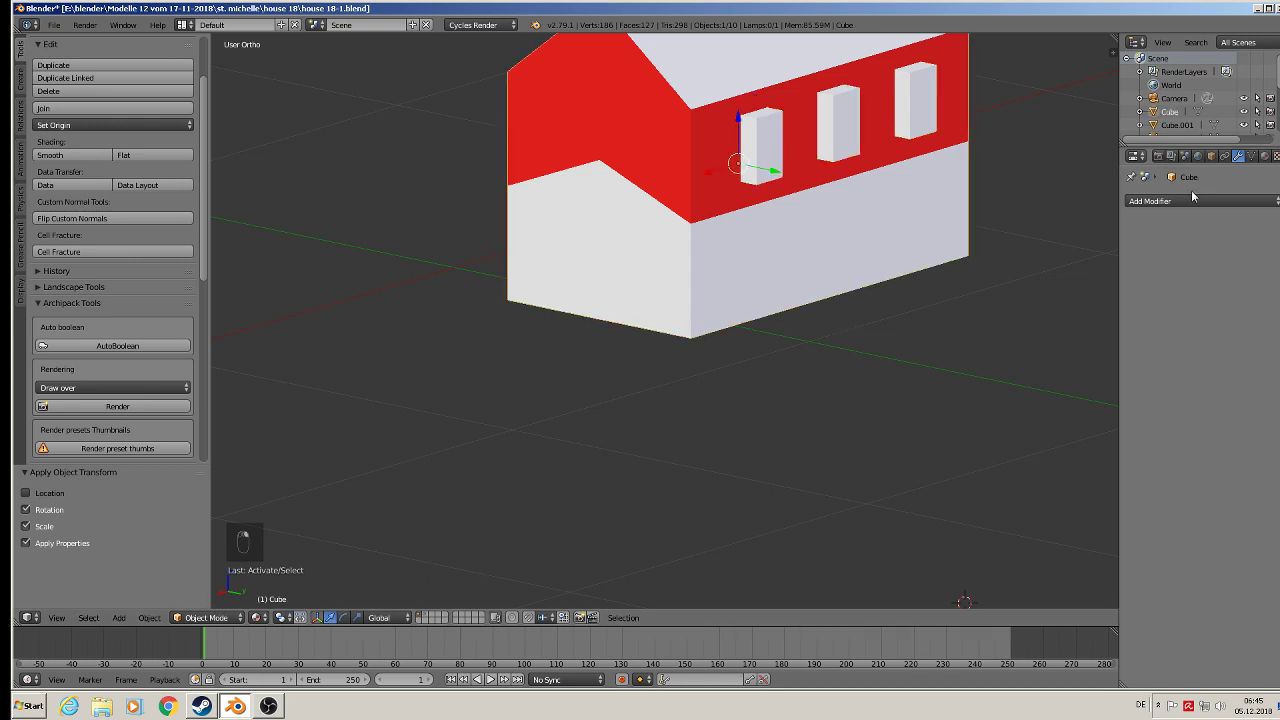
{"action": "left_click", "coordinate": [1219, 200]}
{"action": "left_click", "coordinate": [1012, 261]}
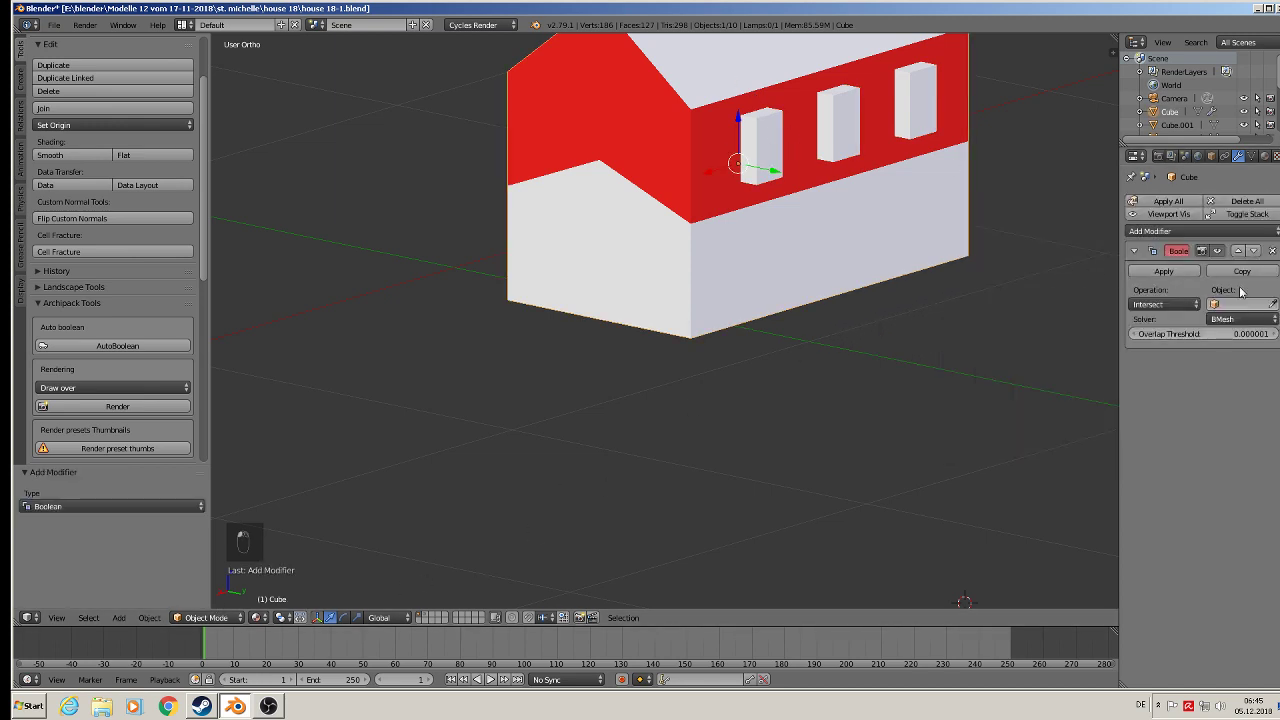
{"action": "left_click", "coordinate": [1240, 304]}
{"action": "left_click", "coordinate": [1215, 338]}
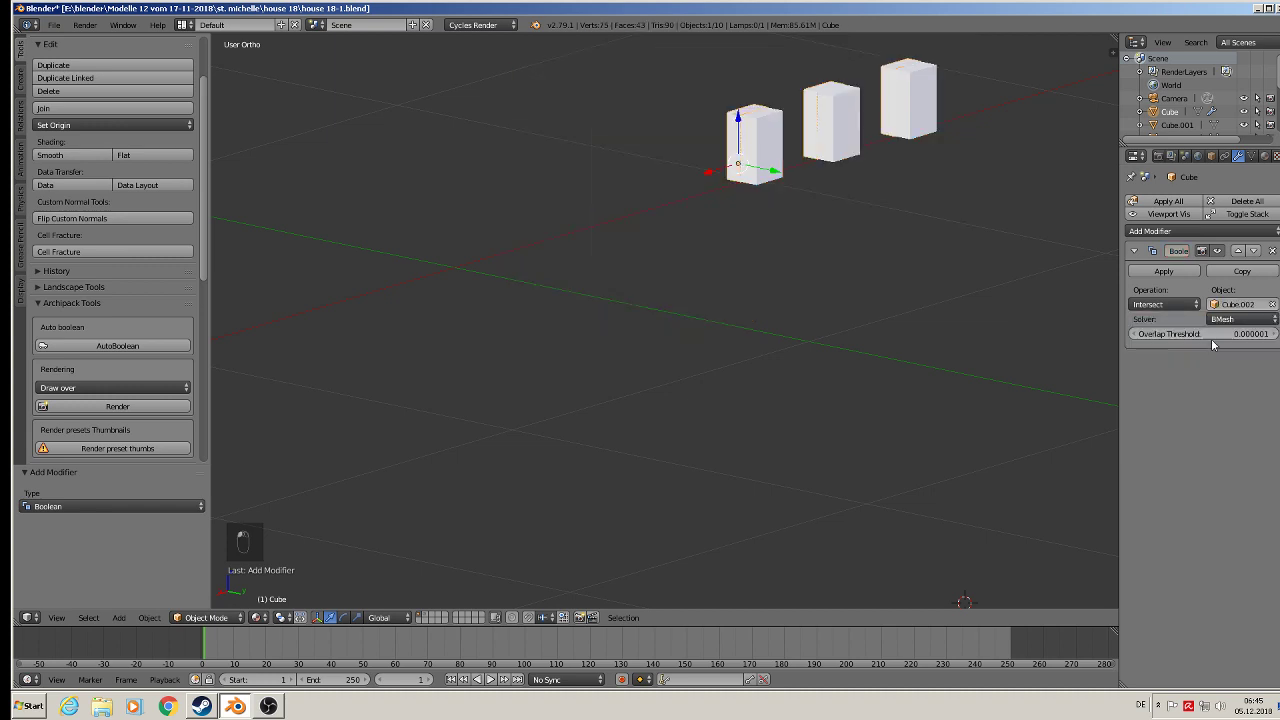
{"action": "left_click", "coordinate": [1165, 304]}
{"action": "left_click", "coordinate": [1173, 263]}
{"action": "key", "text": "ctrl+a"}
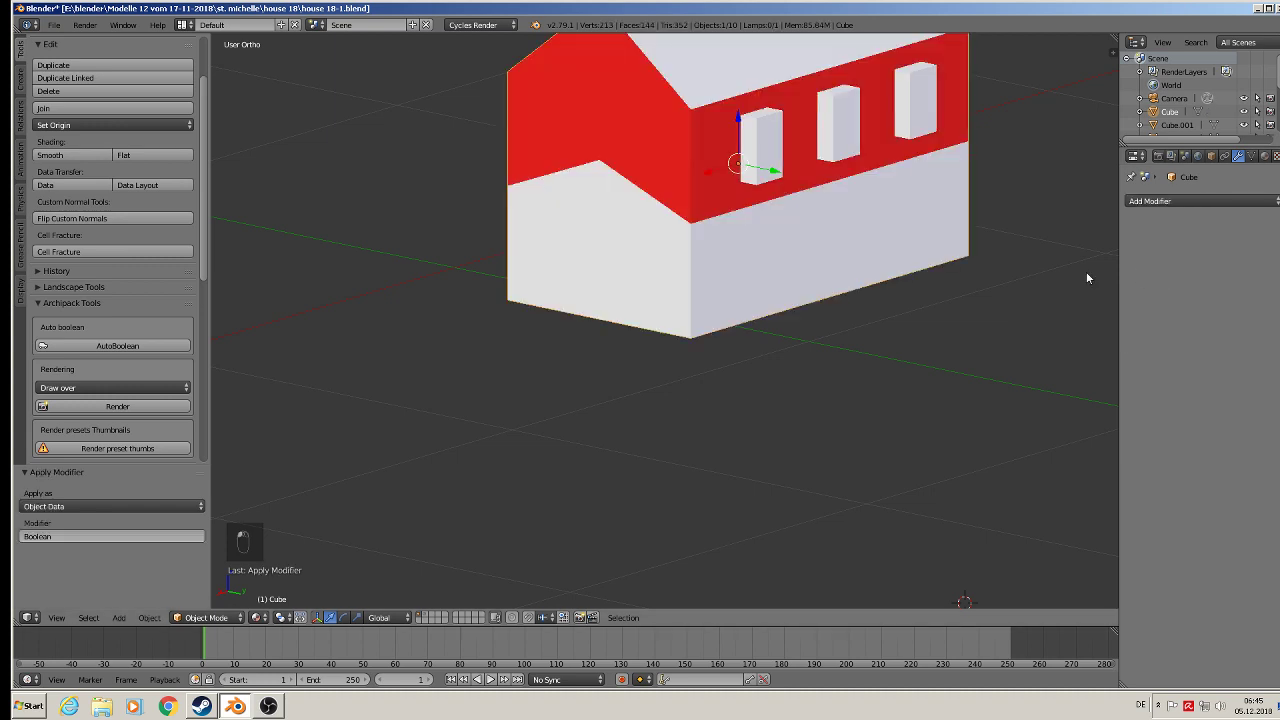
Shift the window blocks -0.734 along X out of the rear wall and move them to the second layer
{"action": "right_click", "coordinate": [861, 124]}
{"action": "middle_click_drag", "start_coordinate": [862, 125], "coordinate": [820, 129]}
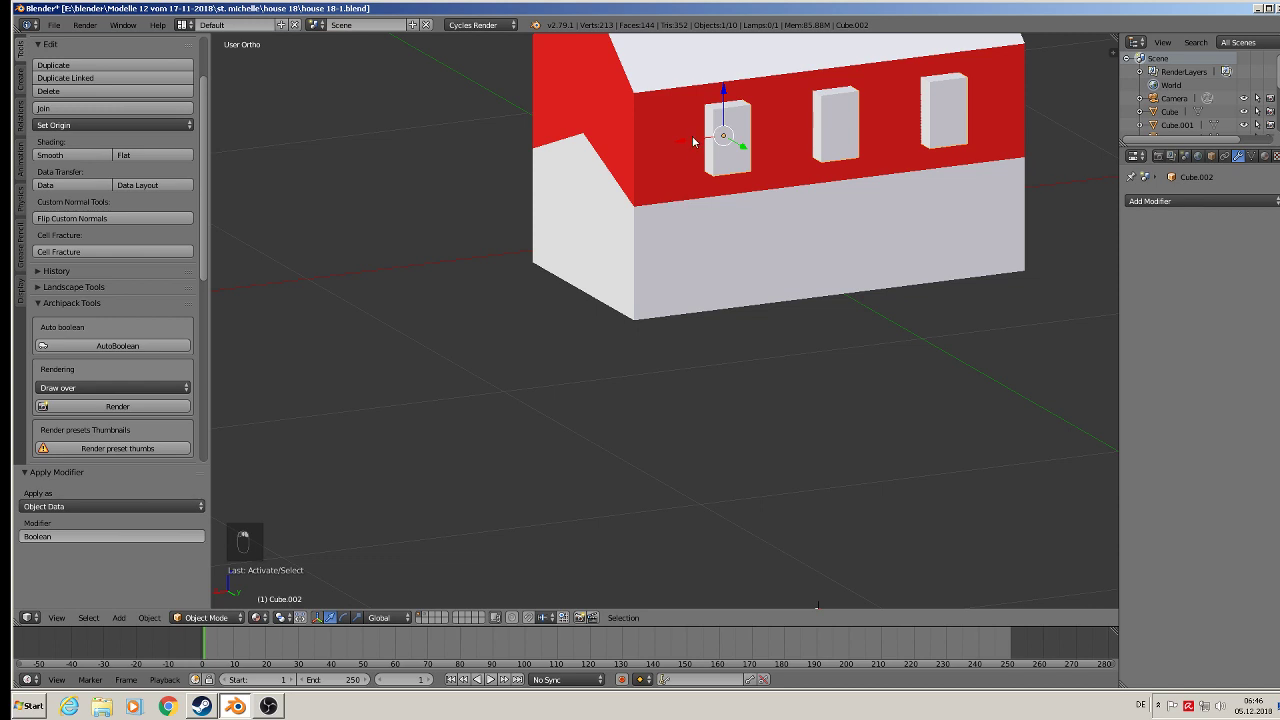
{"action": "left_click_drag", "start_coordinate": [691, 139], "coordinate": [998, 85]}
{"action": "middle_click_drag", "start_coordinate": [1105, 140], "coordinate": [750, 310], "text": "shift"}
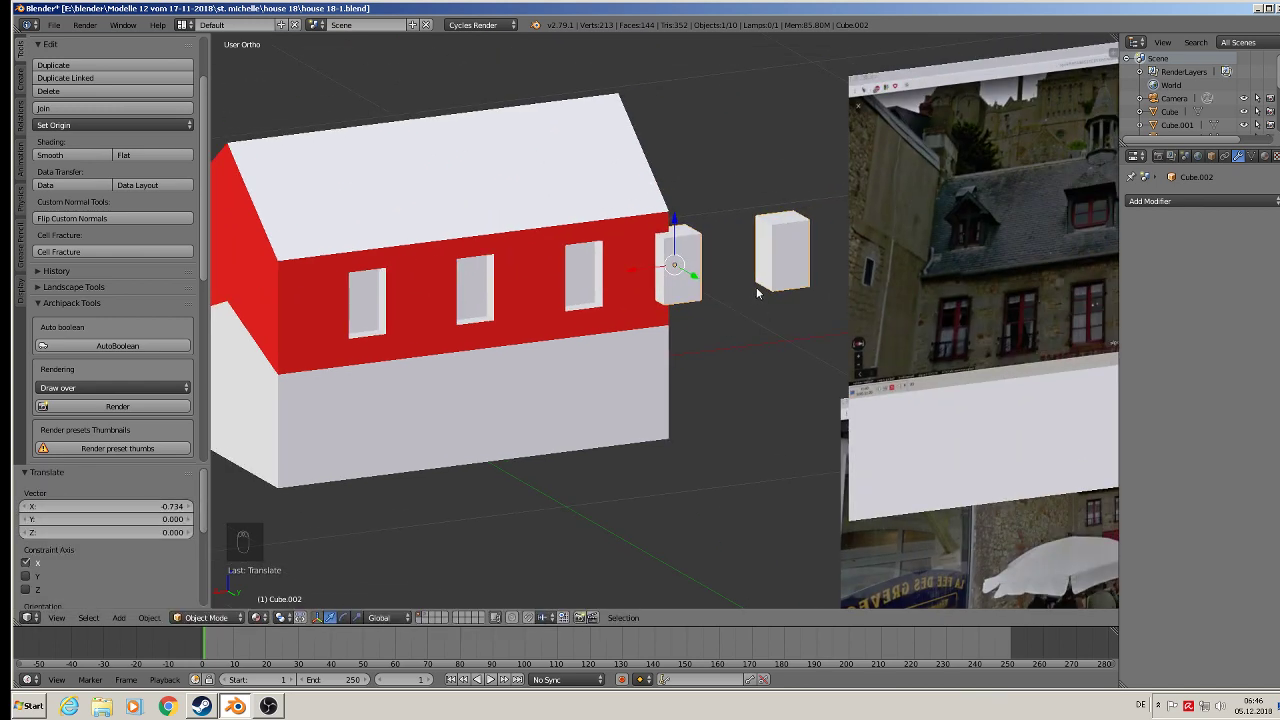
{"action": "key", "text": "m"}
{"action": "left_click", "coordinate": [870, 312]}
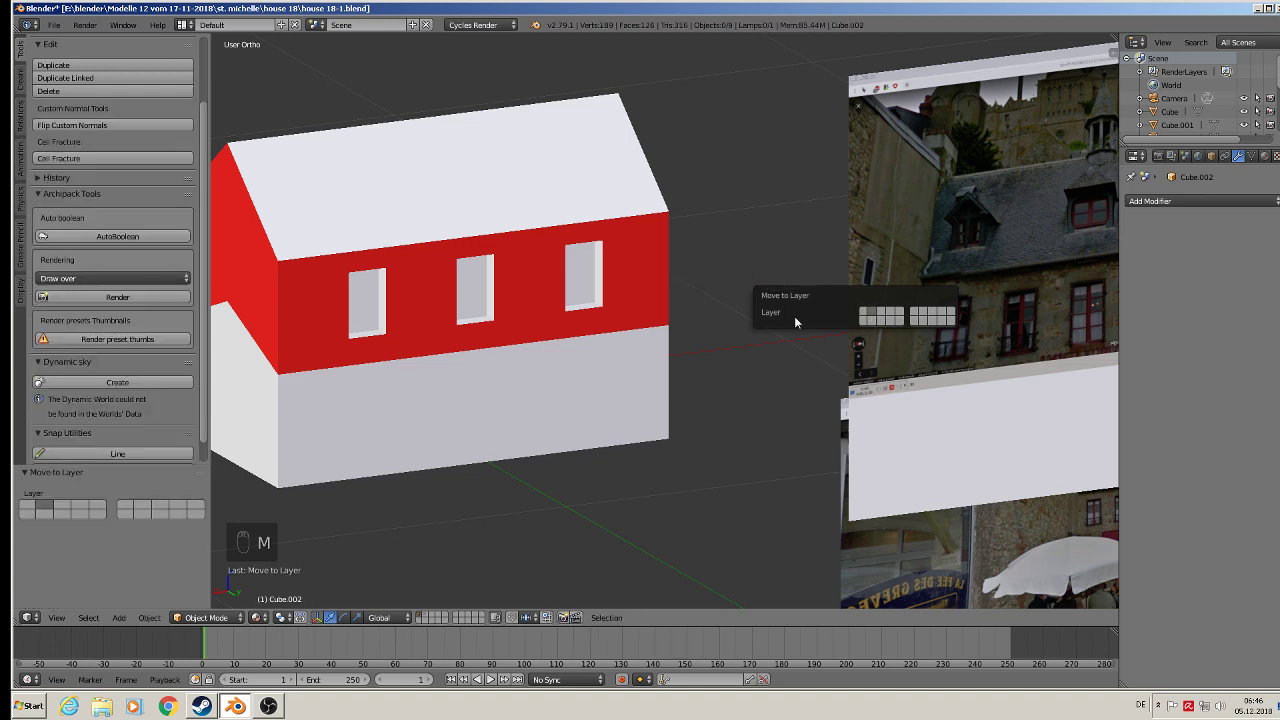
Delete only the recessed back faces inside the three rear window openings of the house body
{"action": "scroll", "coordinate": [517, 290], "scroll_direction": "up", "scroll_amount": 4}
{"action": "right_click", "coordinate": [517, 290]}
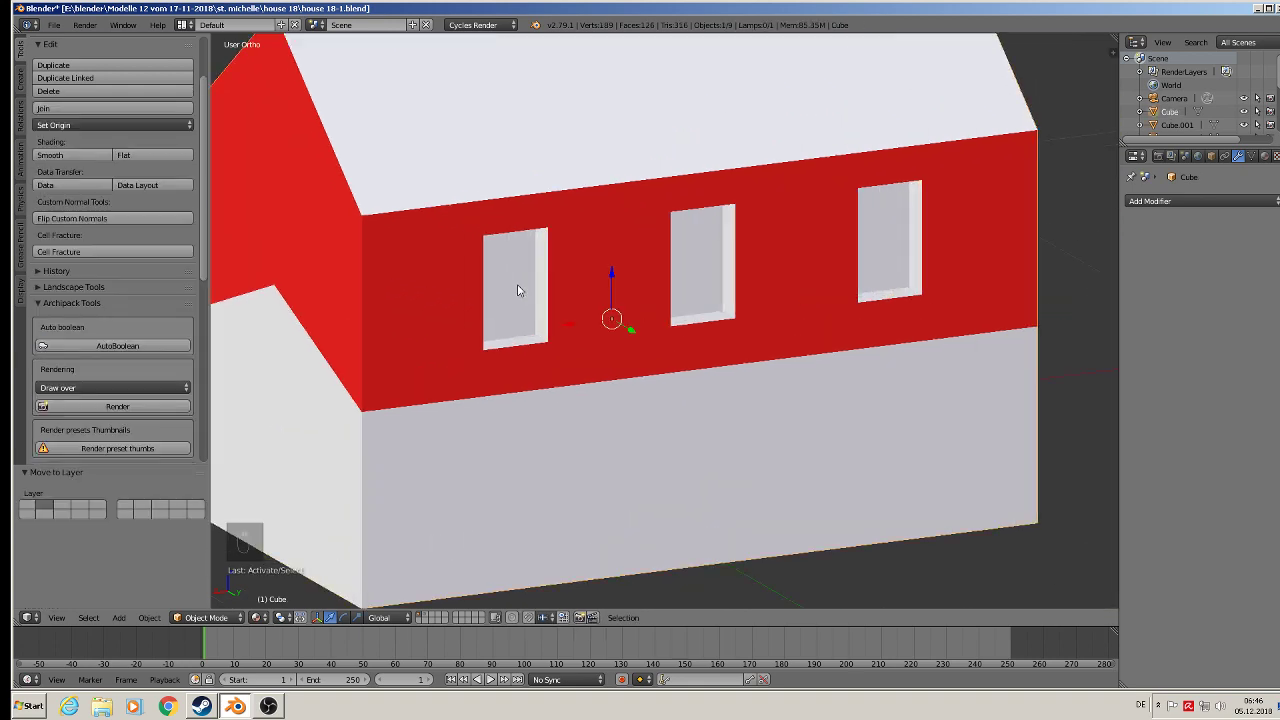
{"action": "key", "text": "Tab"}
{"action": "left_click", "coordinate": [420, 617]}
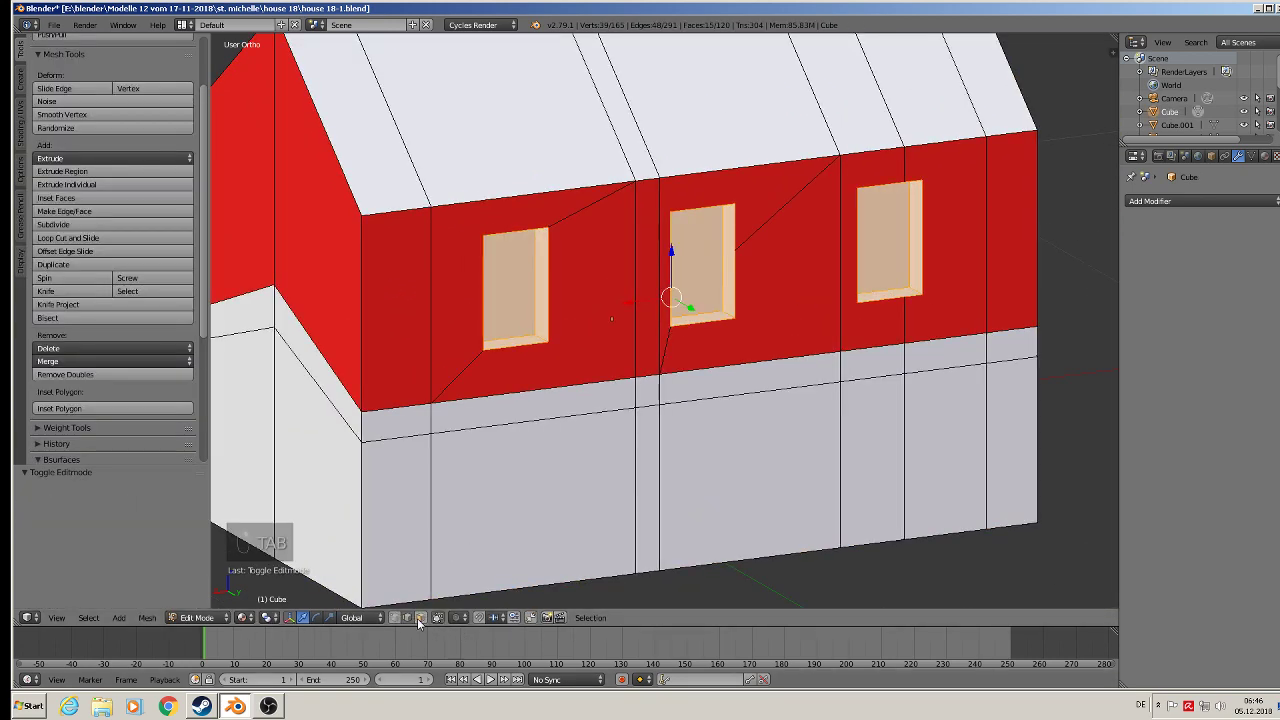
{"action": "right_click", "coordinate": [518, 288]}
{"action": "right_click", "coordinate": [700, 262], "text": "shift"}
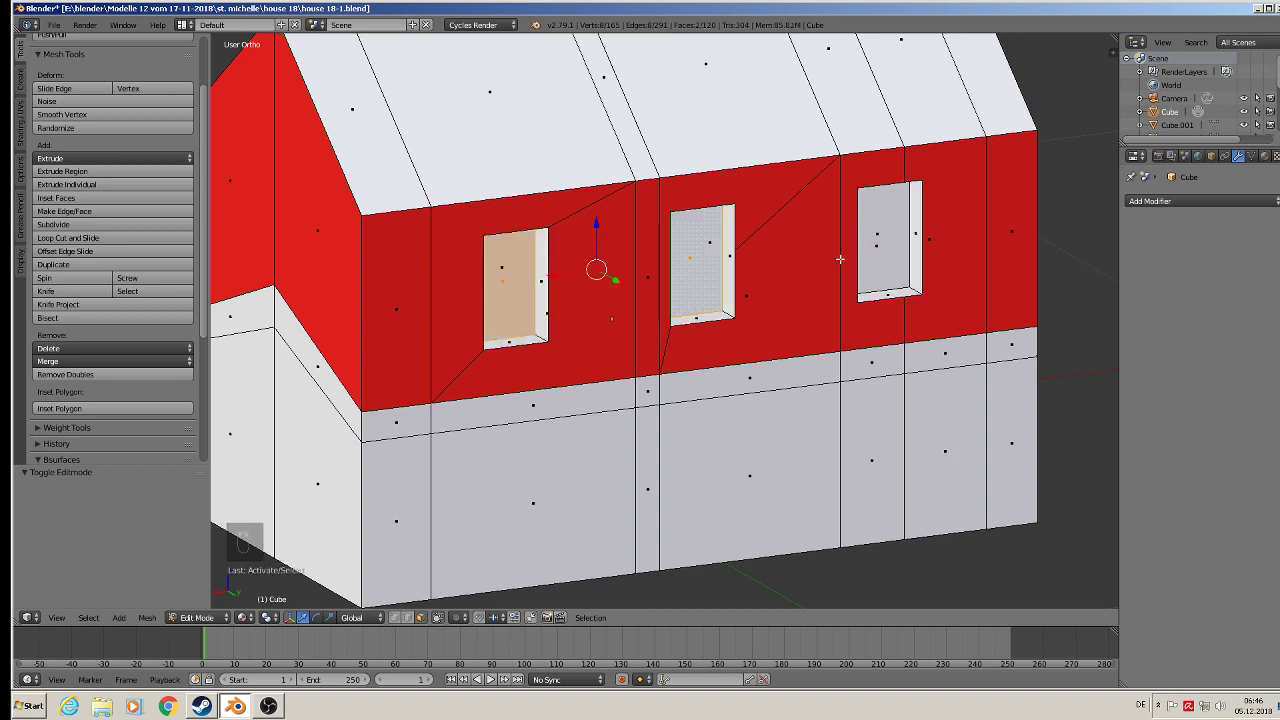
{"action": "right_click", "coordinate": [872, 230], "text": "shift"}
{"action": "key", "text": "x"}
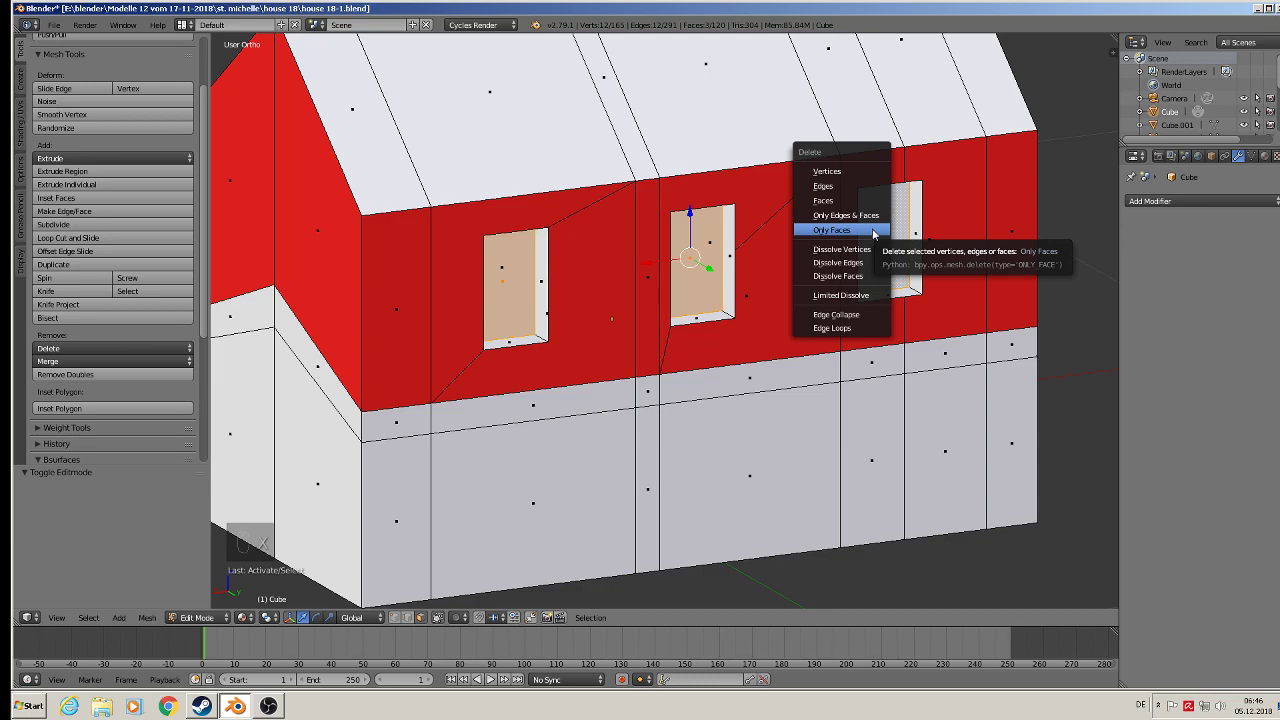
{"action": "left_click", "coordinate": [874, 232]}
Inspect the three cut-through window openings and the house interior from several sides, clear the selection, and return to Object Mode
{"action": "middle_click_drag", "start_coordinate": [755, 348], "coordinate": [735, 296]}
{"action": "right_click", "coordinate": [713, 178]}
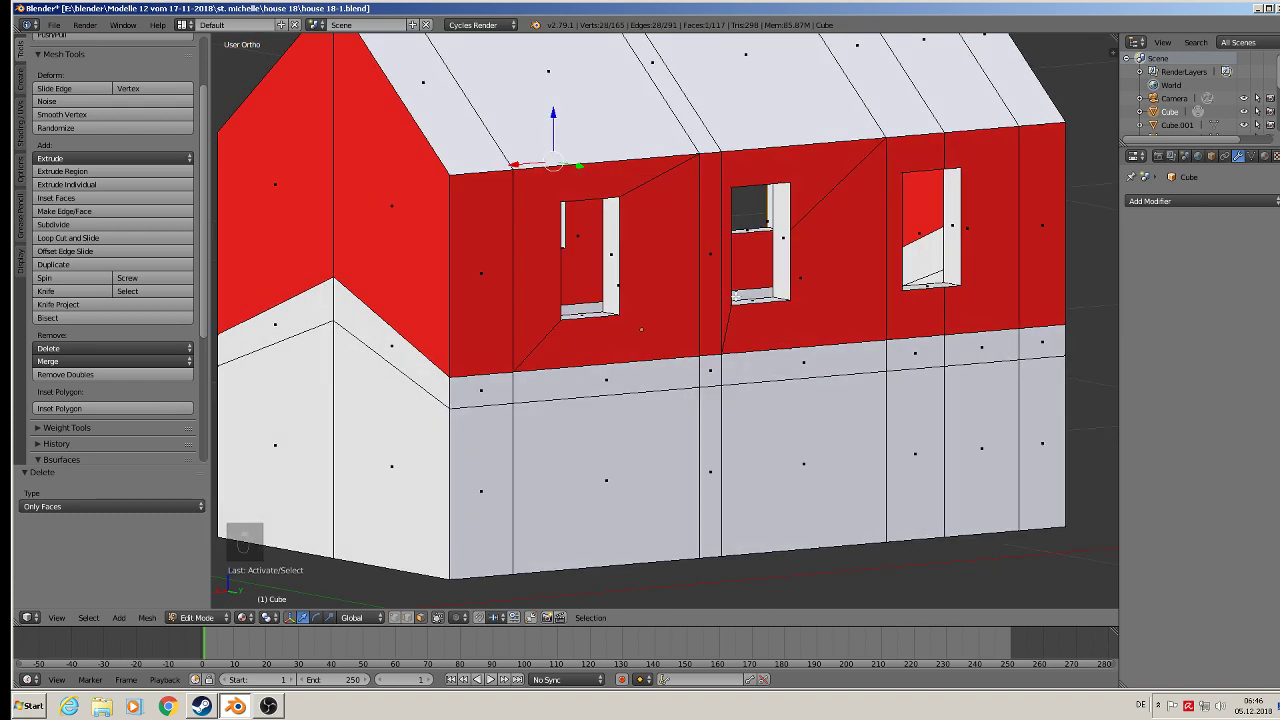
{"action": "scroll", "coordinate": [740, 340], "scroll_direction": "down", "scroll_amount": 4}
{"action": "middle_click_drag", "start_coordinate": [740, 340], "coordinate": [698, 347]}
{"action": "scroll", "coordinate": [698, 347], "scroll_direction": "up", "scroll_amount": 4}
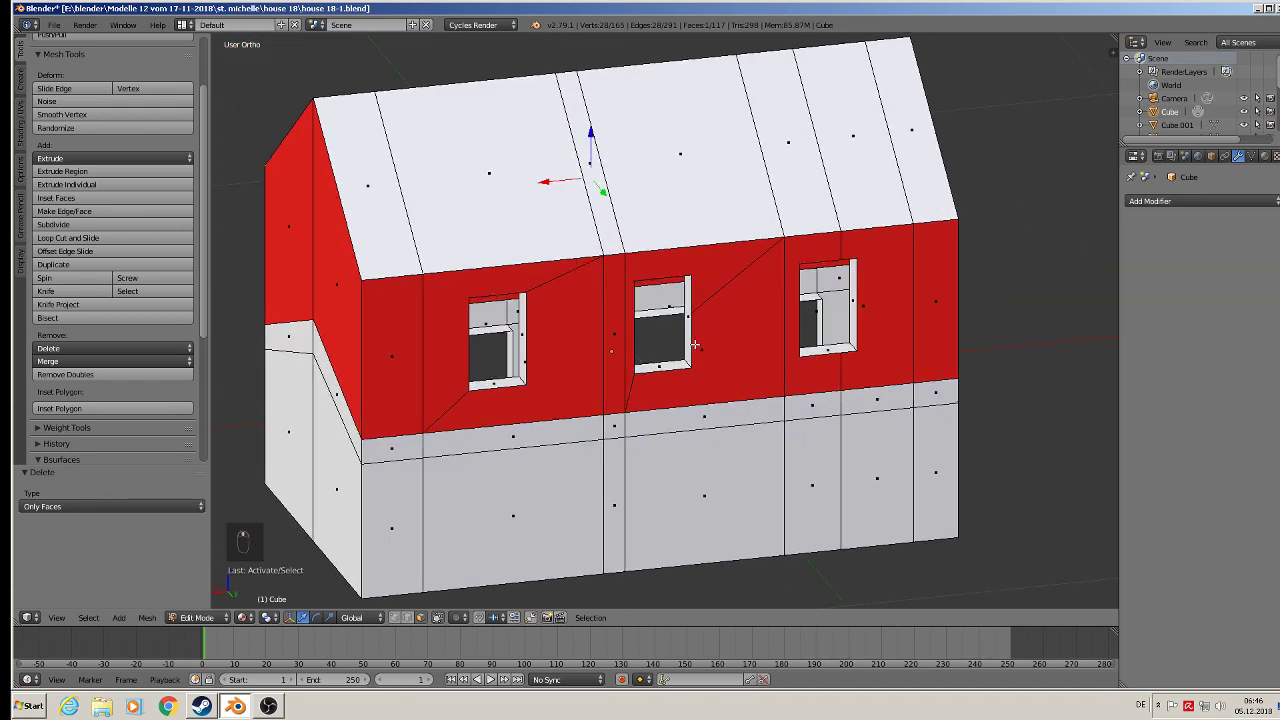
{"action": "scroll", "coordinate": [593, 518], "scroll_direction": "down", "scroll_amount": 5}
{"action": "key", "text": "a"}
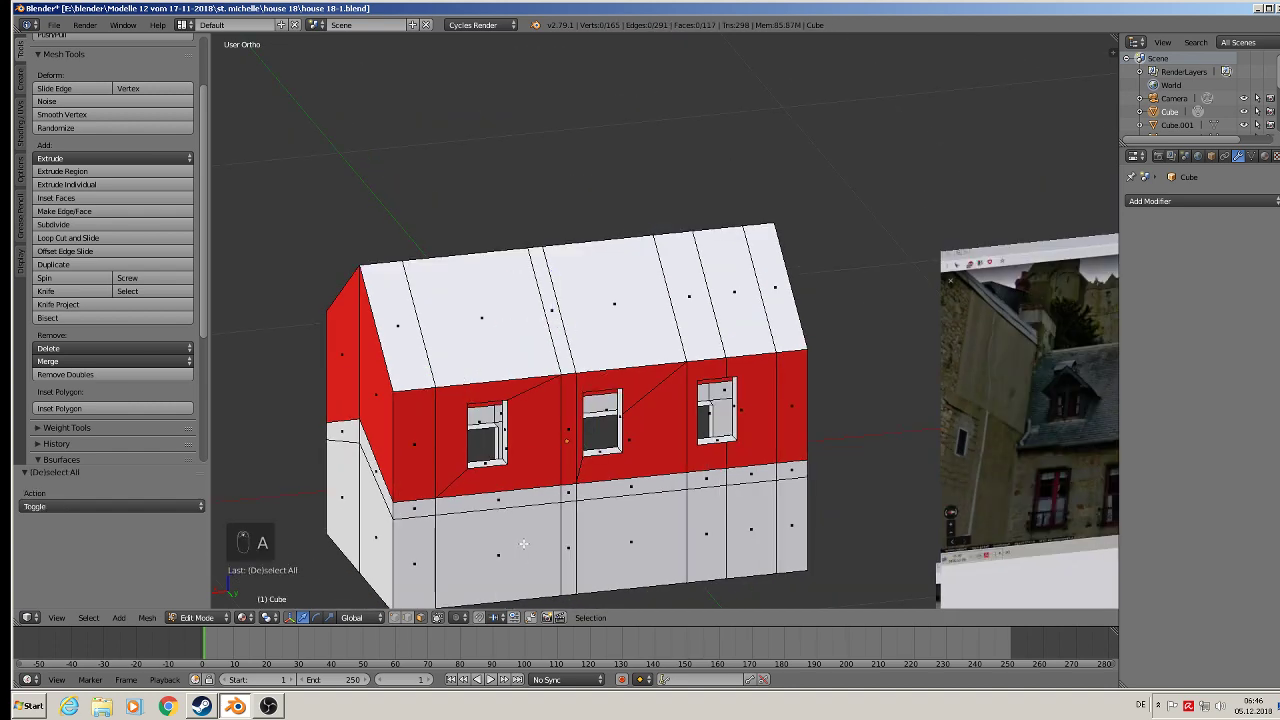
{"action": "middle_click_drag", "start_coordinate": [593, 518], "coordinate": [653, 404]}
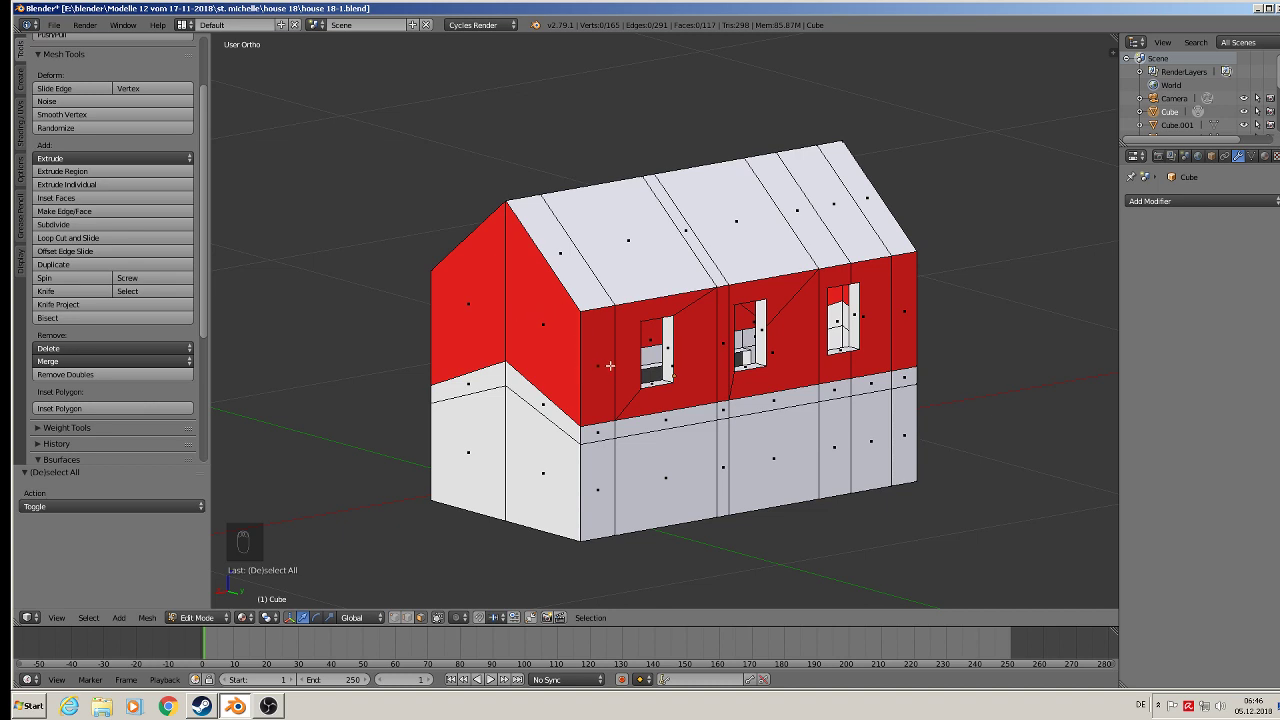
{"action": "scroll", "coordinate": [610, 365], "scroll_direction": "down", "scroll_amount": 3}
{"action": "key", "text": "Tab"}
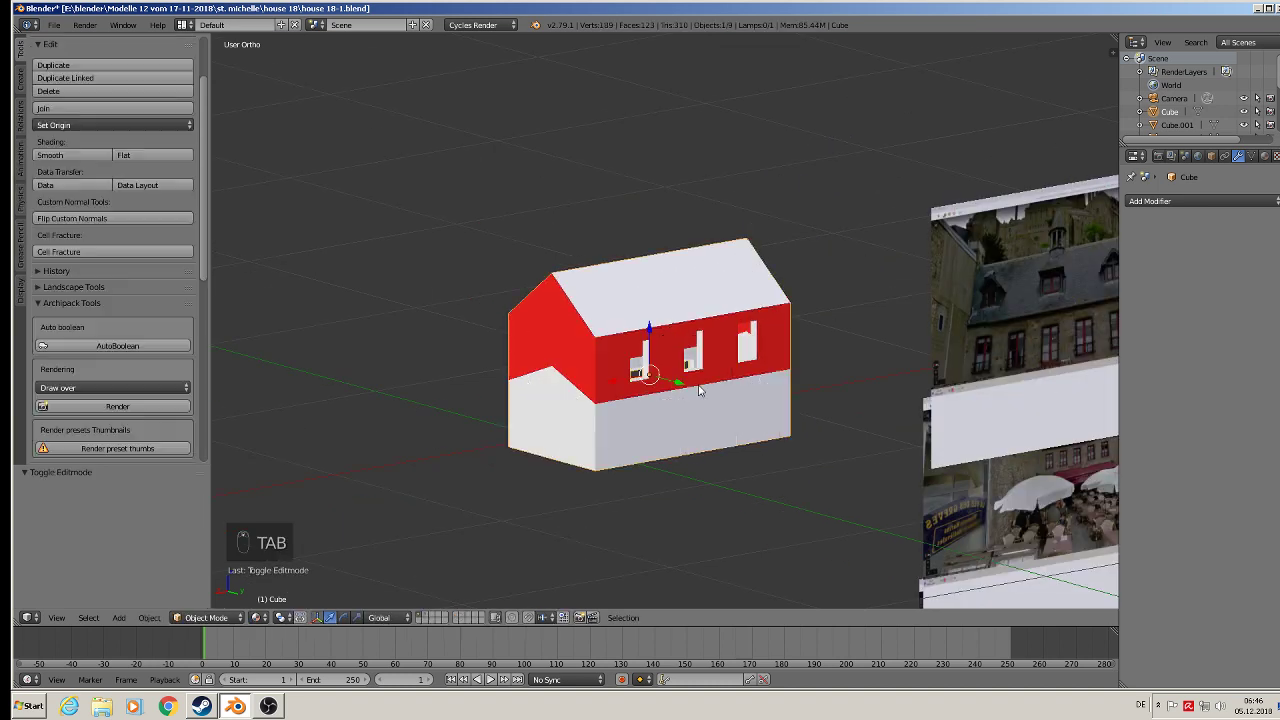
Examine the street-side reference photos for the ground-floor windows and arched entrance, comparing them with the house model
{"action": "middle_click_drag", "start_coordinate": [700, 390], "coordinate": [1046, 297]}
{"action": "scroll", "coordinate": [461, 486], "scroll_direction": "down", "scroll_amount": 3}
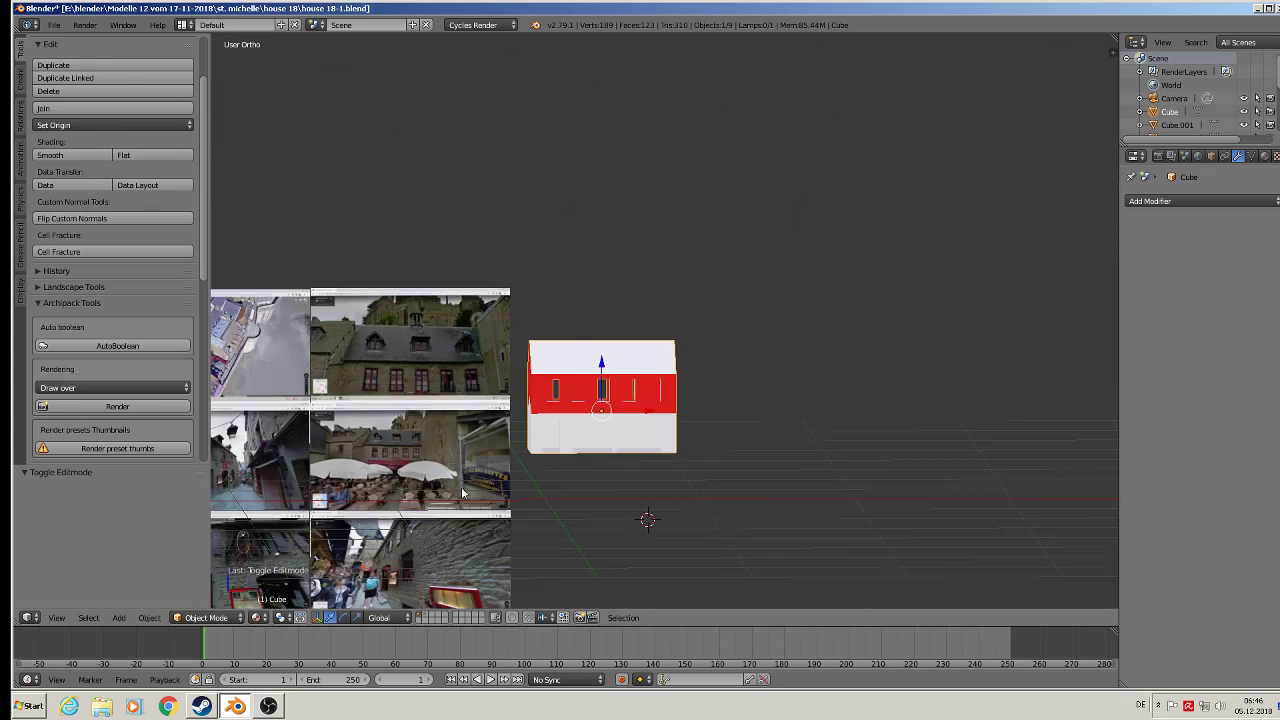
{"action": "scroll", "coordinate": [283, 566], "scroll_direction": "up", "scroll_amount": 4}
{"action": "middle_click_drag", "start_coordinate": [283, 566], "coordinate": [370, 503]}
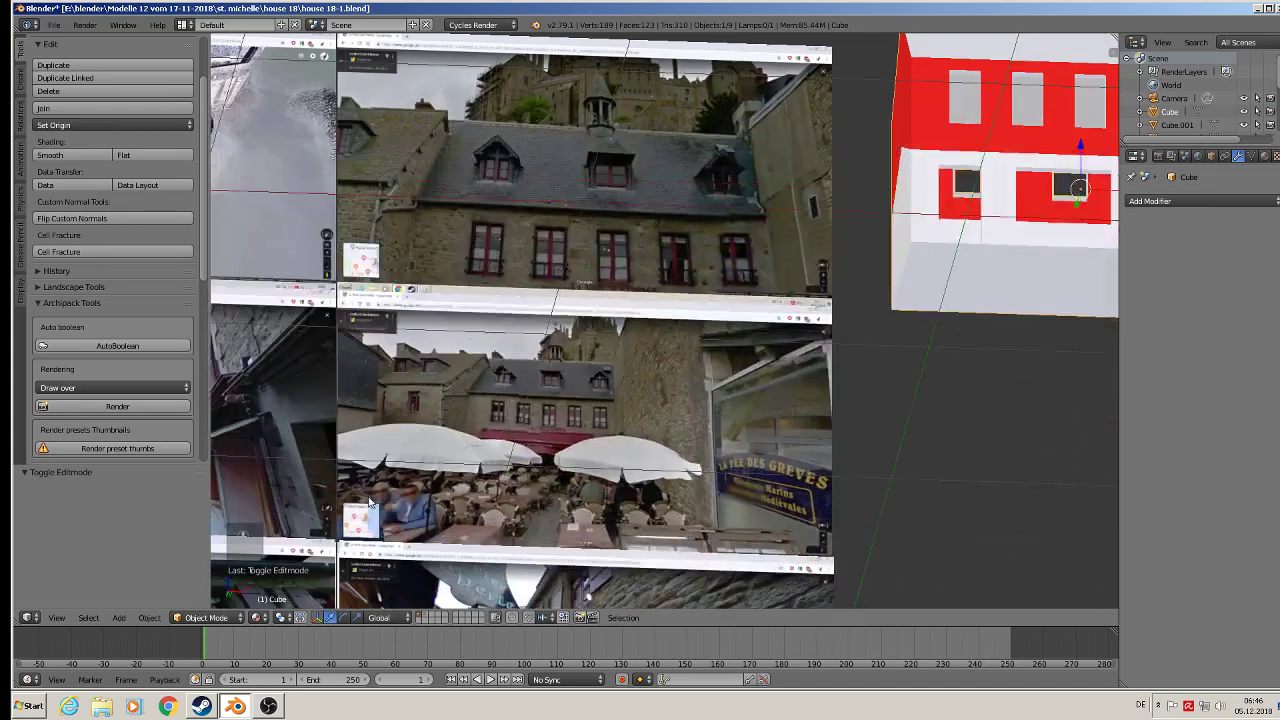
{"action": "key", "text": "KP_1"}
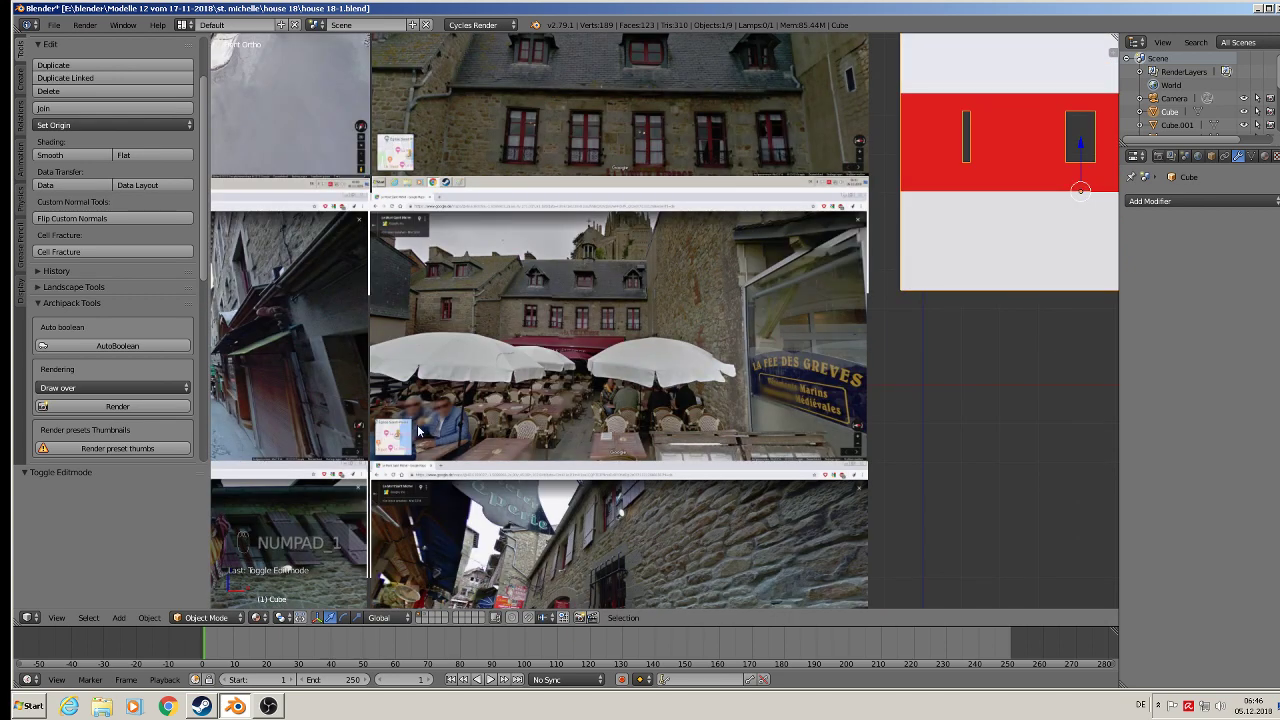
{"action": "scroll", "coordinate": [428, 356], "scroll_direction": "down", "scroll_amount": 4}
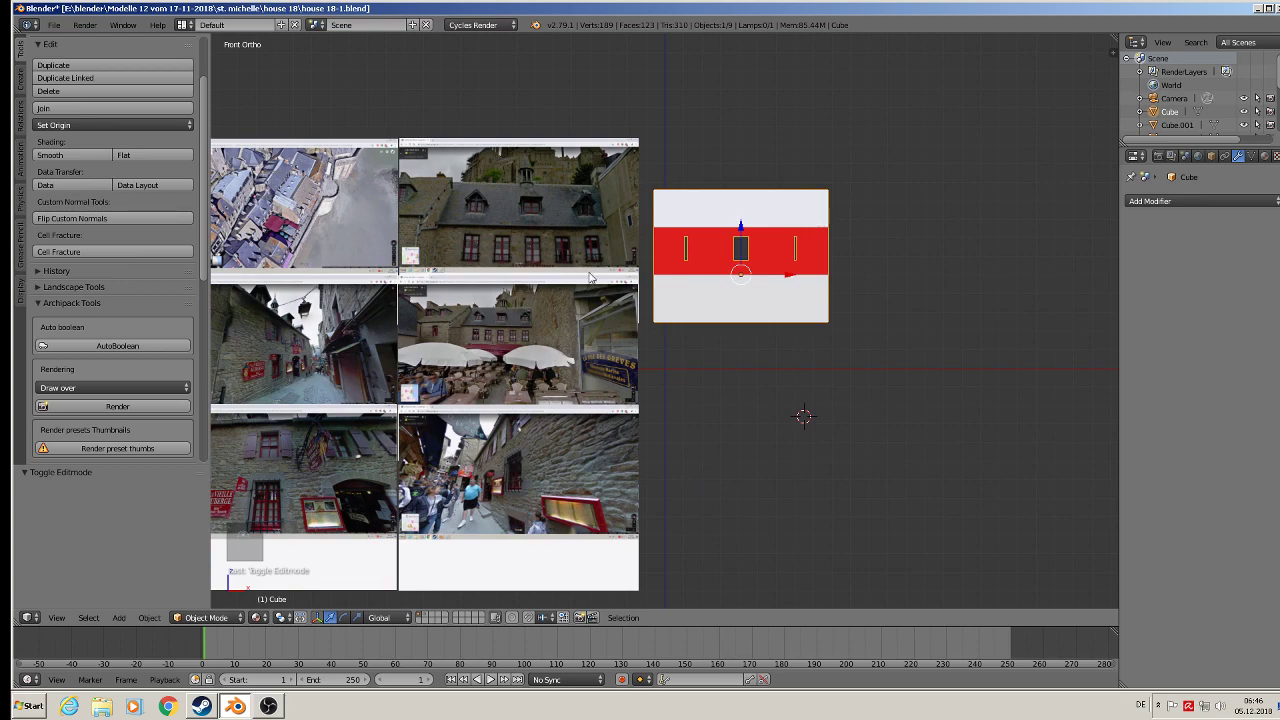
{"action": "scroll", "coordinate": [549, 300], "scroll_direction": "down", "scroll_amount": 2}
{"action": "scroll", "coordinate": [366, 466], "scroll_direction": "up", "scroll_amount": 4}
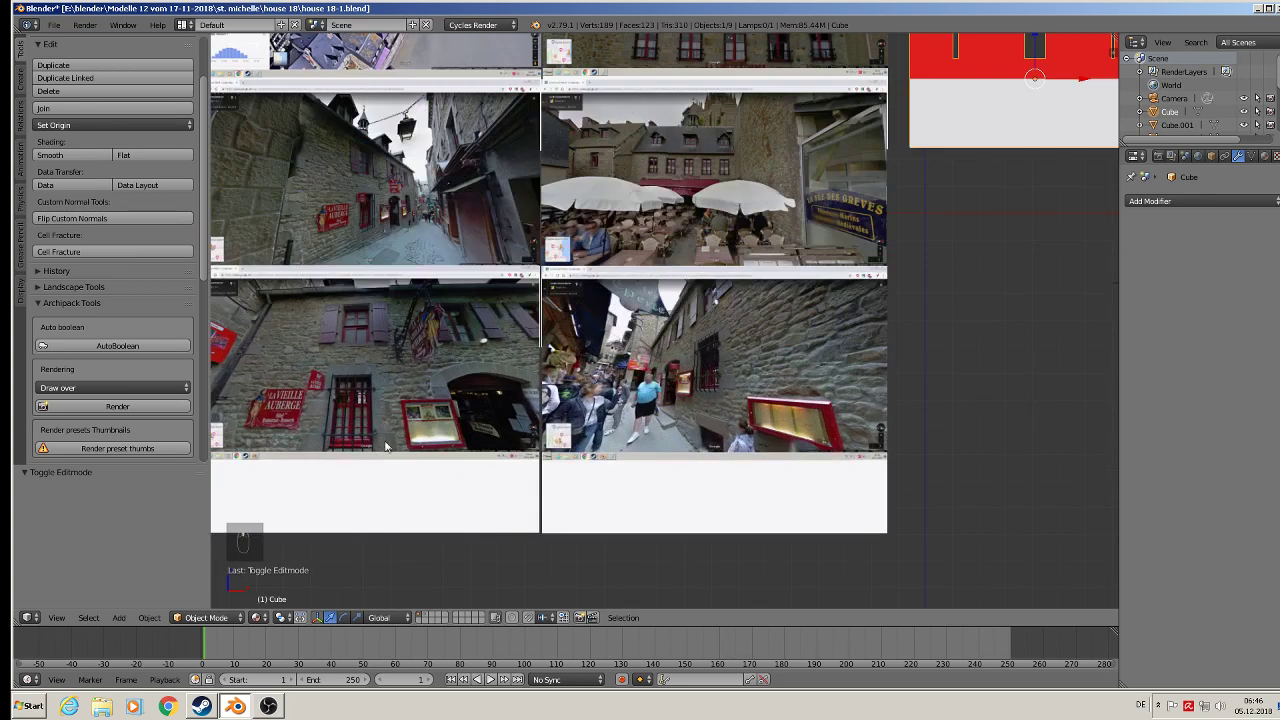
{"action": "scroll", "coordinate": [310, 153], "scroll_direction": "up", "scroll_amount": 4}
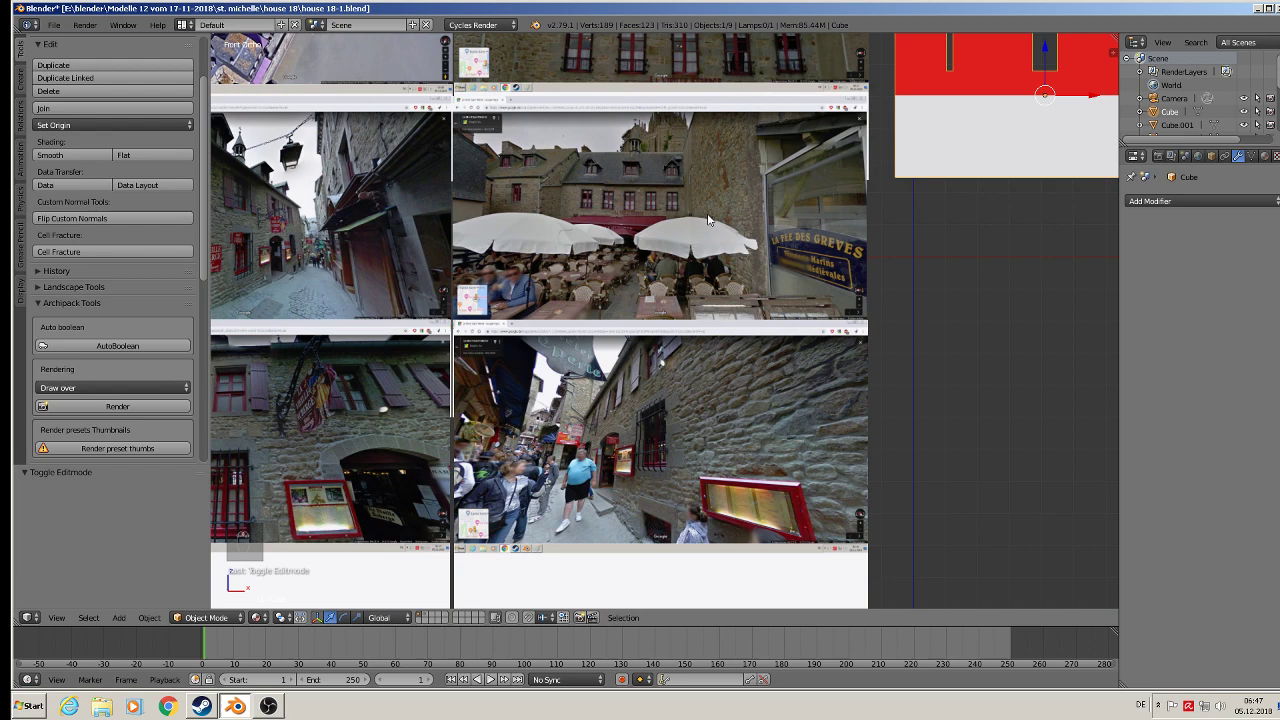
{"action": "middle_click_drag", "start_coordinate": [667, 236], "coordinate": [521, 279], "text": "shift"}
{"action": "middle_click_drag", "start_coordinate": [898, 266], "coordinate": [685, 355], "text": "shift"}
{"action": "mouse_move", "coordinate": [682, 343]}
{"action": "middle_mouse_down"}
{"action": "mouse_move", "coordinate": [731, 366]}
{"action": "mouse_move", "coordinate": [663, 366]}
{"action": "mouse_move", "coordinate": [725, 352]}
{"action": "middle_mouse_up"}
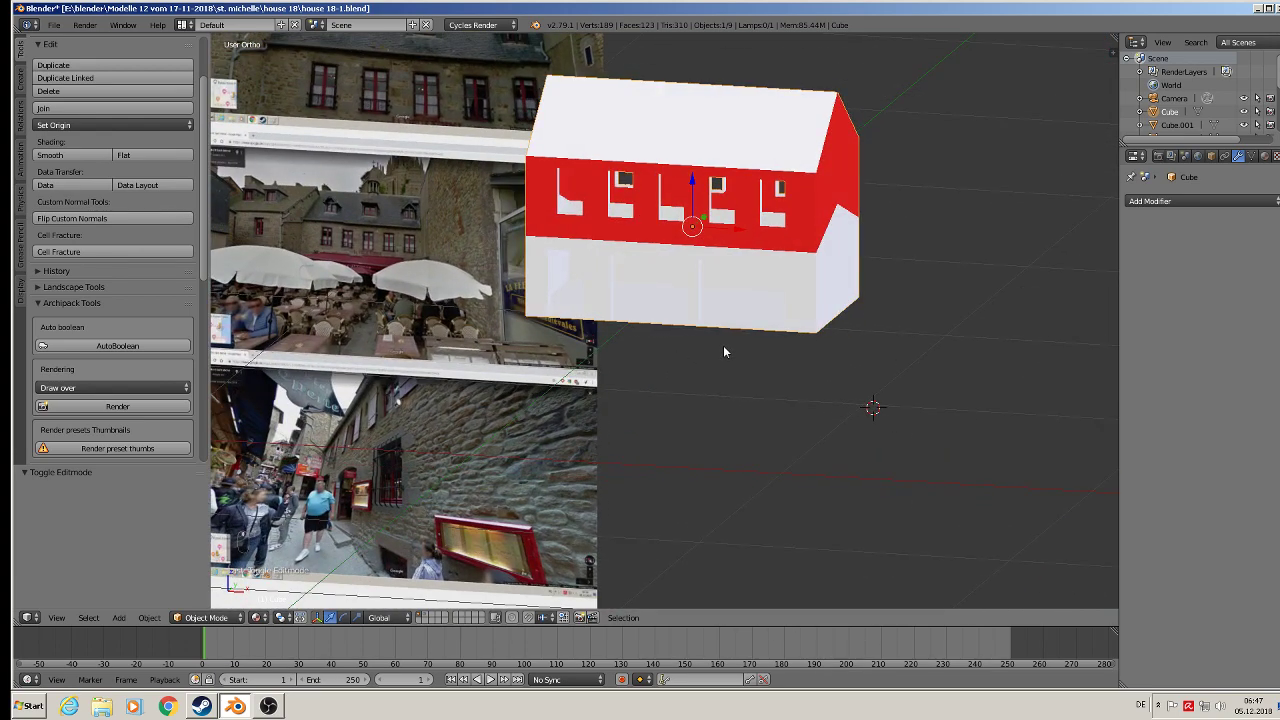
Add a 32-vertex mesh circle in back view at the 3D cursor and rotate it 90° about X
{"action": "key", "text": "ctrl+KP_1"}
{"action": "scroll", "coordinate": [741, 345], "scroll_direction": "up", "scroll_amount": 3}
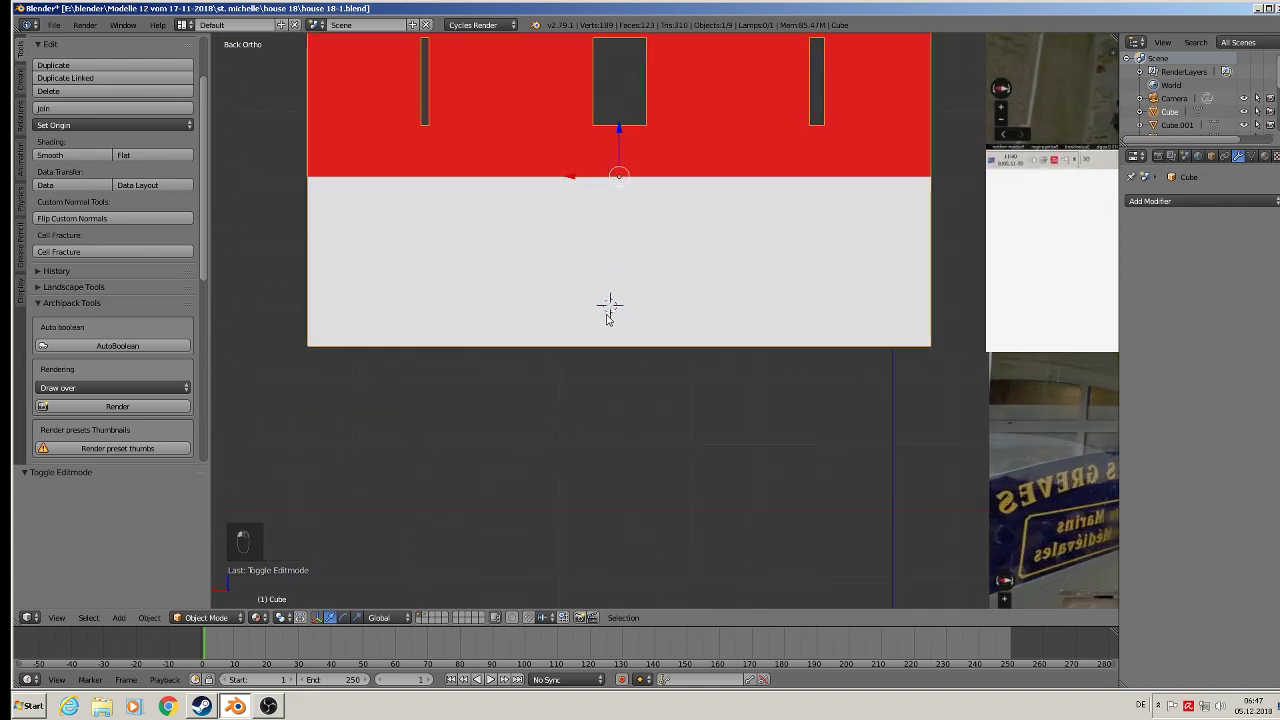
{"action": "left_click", "coordinate": [119, 618]}
{"action": "mouse_move", "coordinate": [190, 601]}
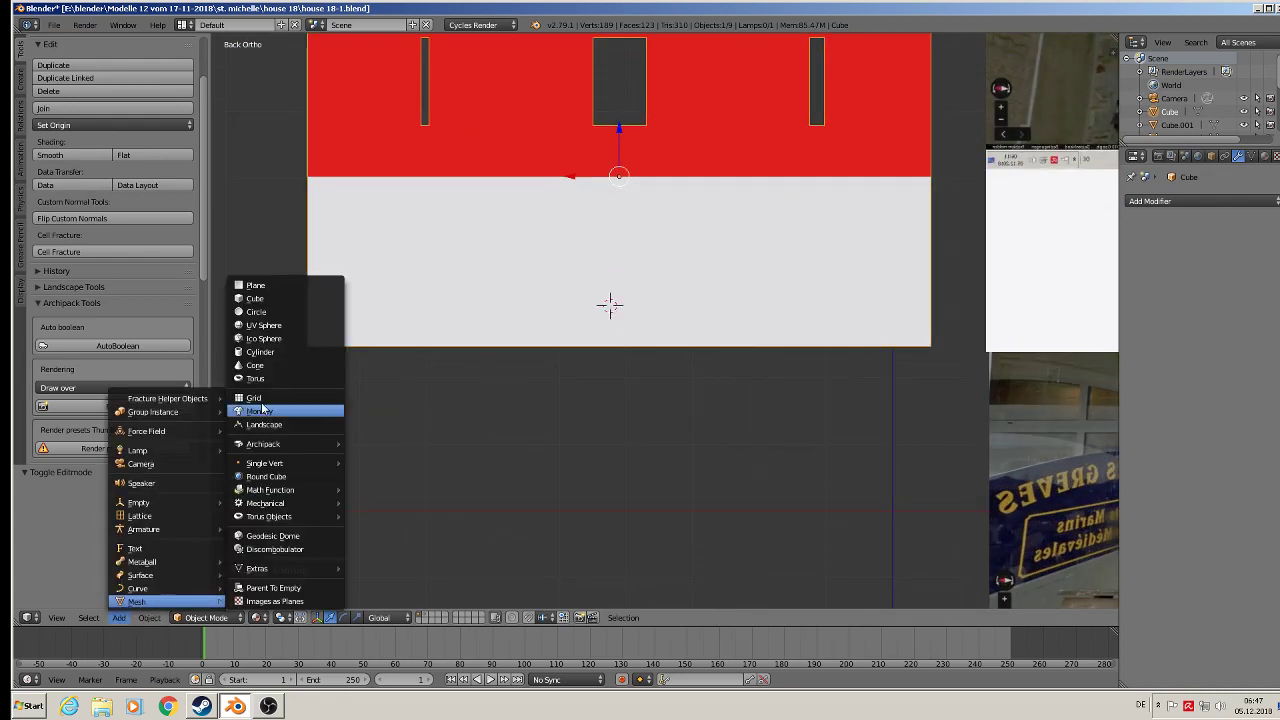
{"action": "left_click", "coordinate": [273, 312]}
{"action": "type", "text": "r"}
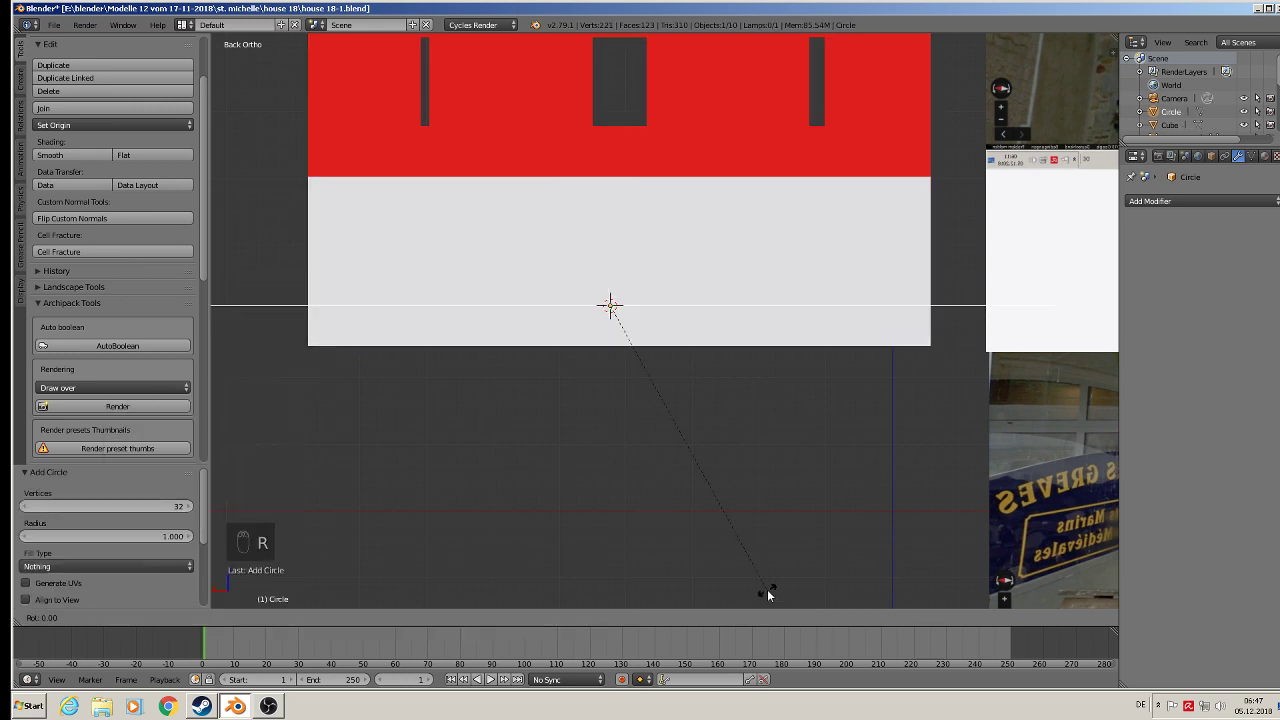
{"action": "type", "text": "x90"}
{"action": "key", "text": "Return"}
Scale the circle down to about 0.11 and raise it slightly along Z on the rear ground-floor wall
{"action": "key", "text": "s"}
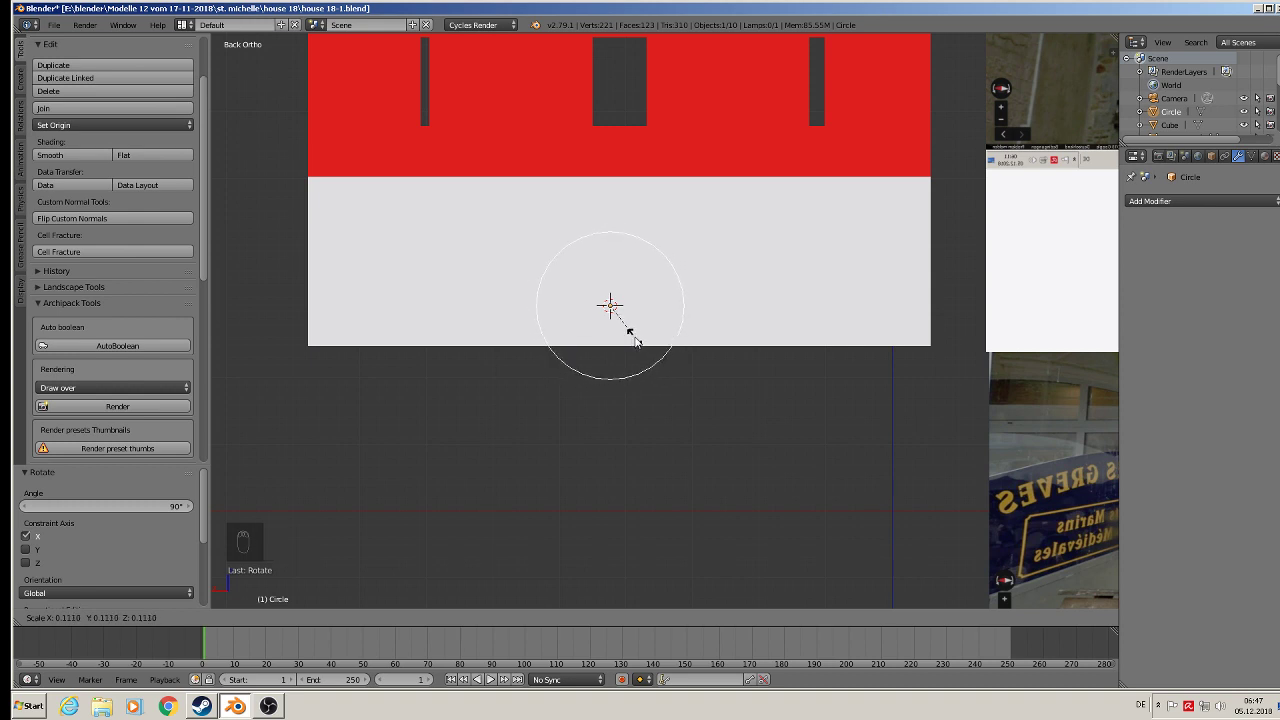
{"action": "left_click", "coordinate": [634, 340]}
{"action": "mouse_move", "coordinate": [611, 251]}
{"action": "left_mouse_down"}
{"action": "mouse_move", "coordinate": [614, 238]}
{"action": "mouse_move", "coordinate": [621, 258]}
{"action": "left_mouse_up"}
Delete the vertices of the circle's lower half to leave a semicircular arch
{"action": "key", "text": "Tab"}
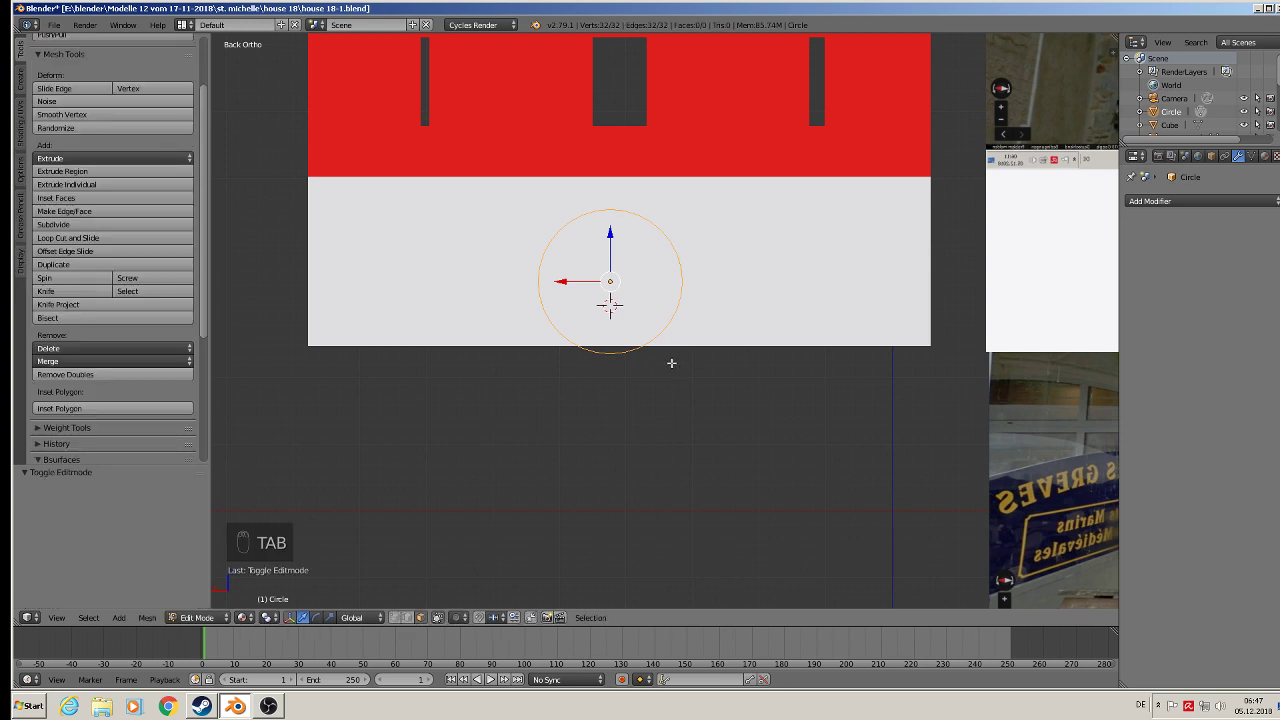
{"action": "left_click", "coordinate": [396, 620]}
{"action": "key", "text": "a"}
{"action": "key", "text": "a"}
{"action": "key", "text": "b"}
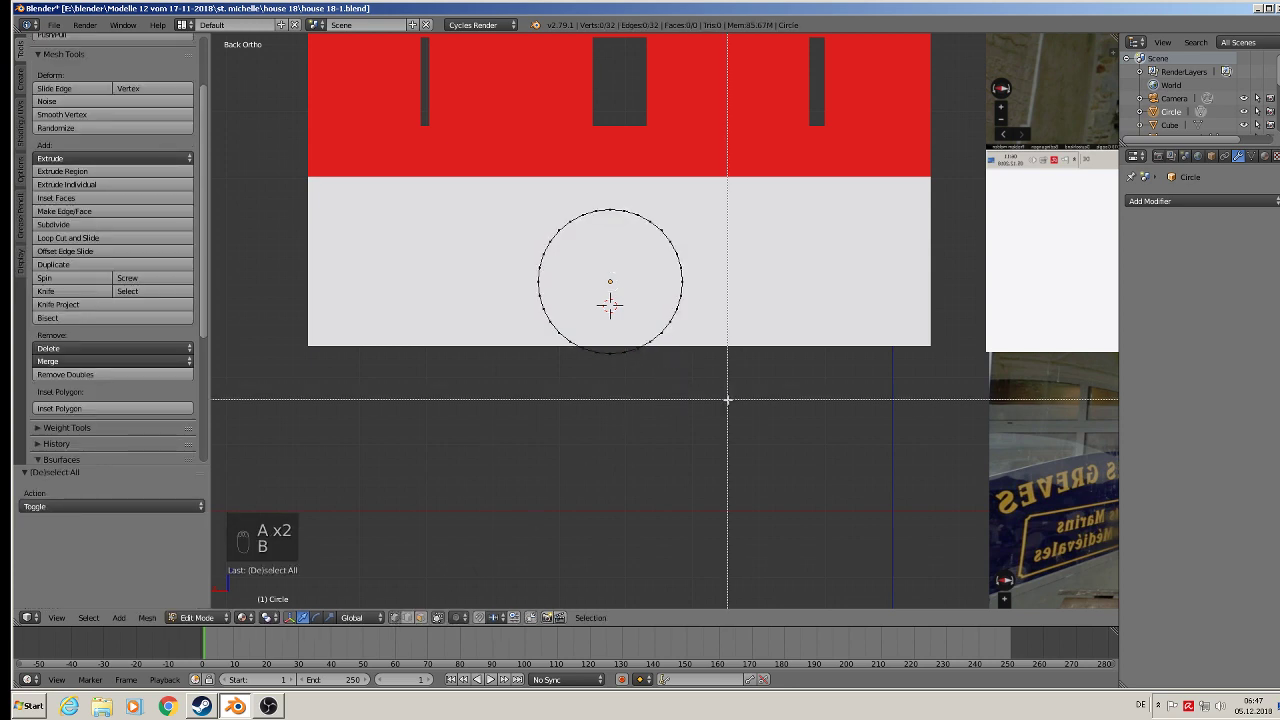
{"action": "left_click_drag", "start_coordinate": [727, 399], "coordinate": [493, 287]}
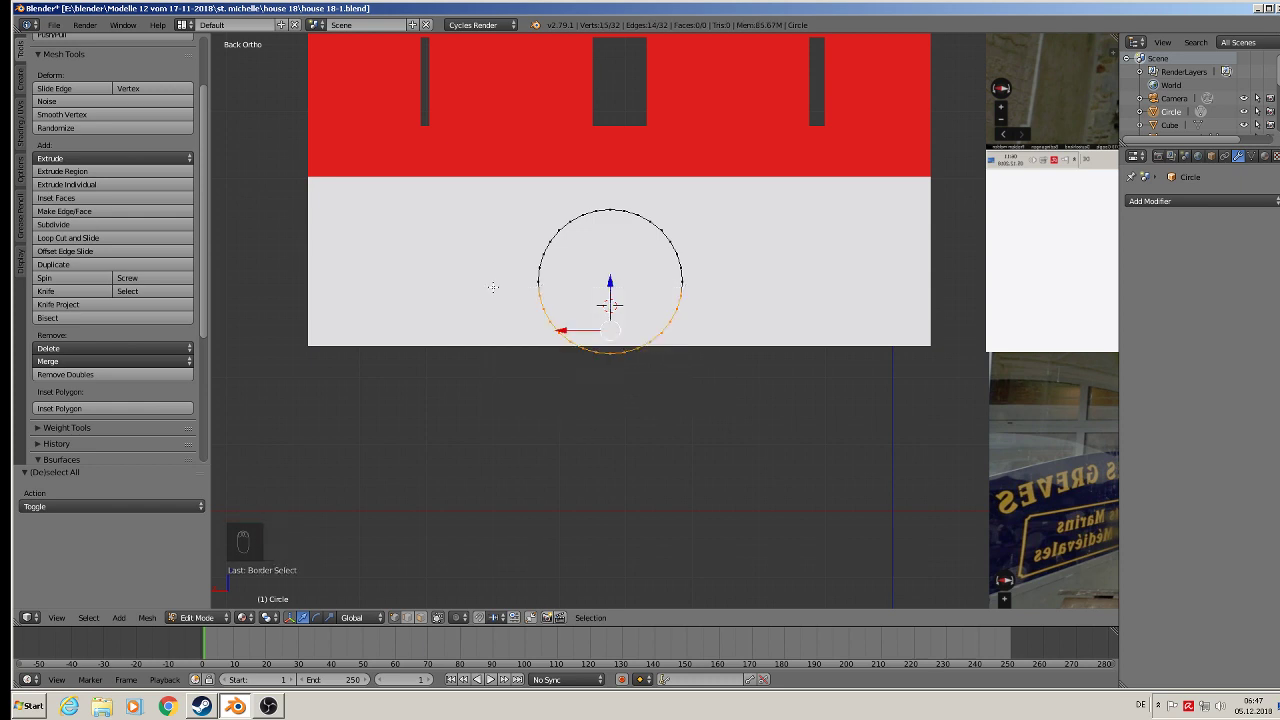
{"action": "key", "text": "x"}
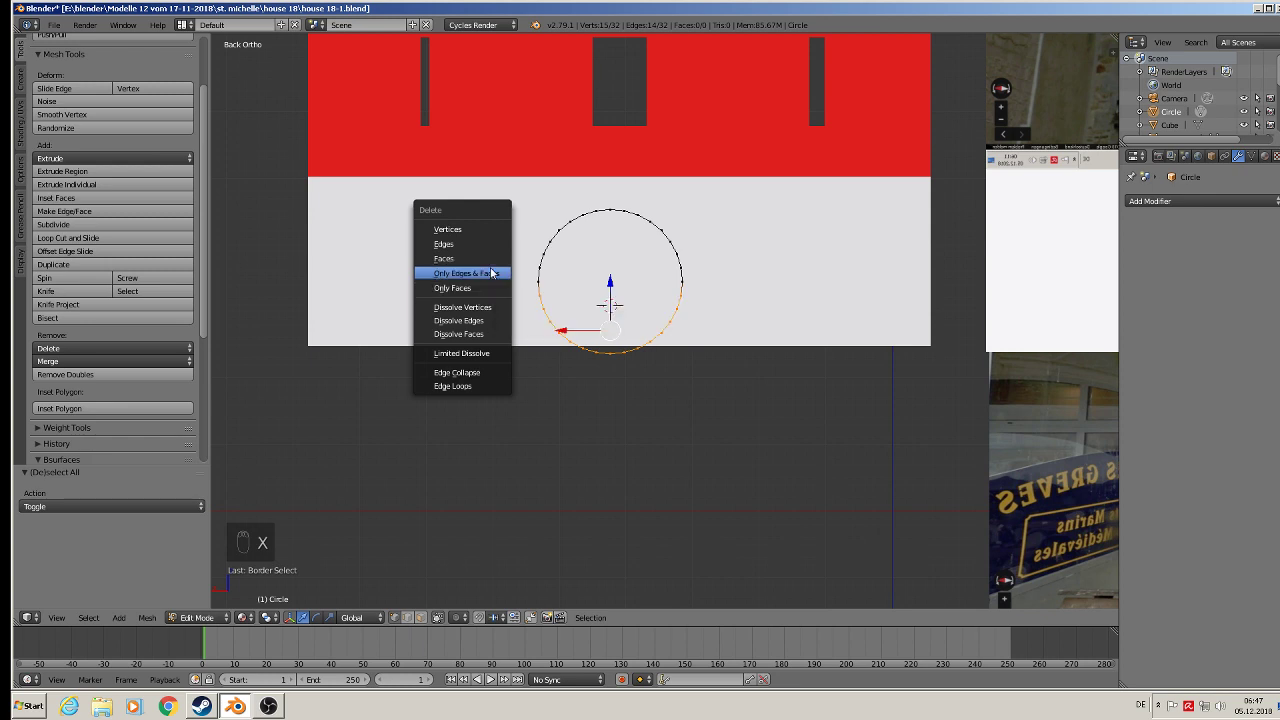
{"action": "left_click", "coordinate": [484, 234]}
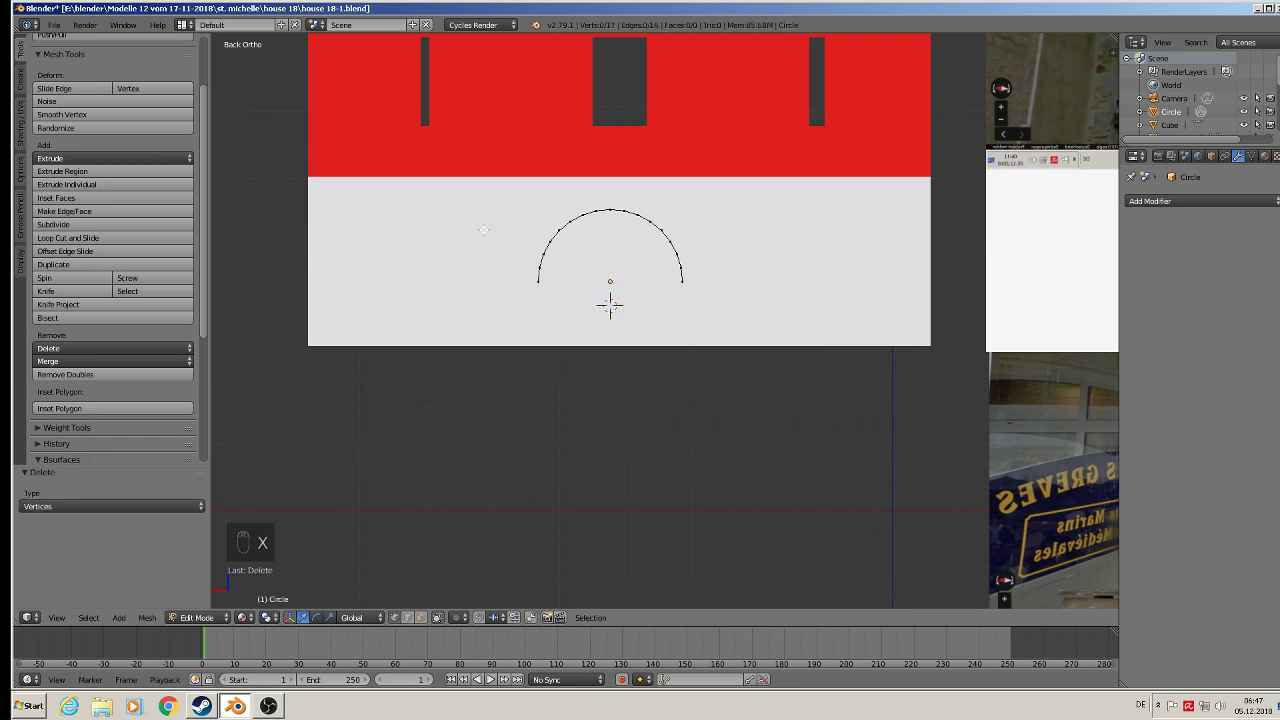
Extrude the arch's two end vertices straight down past the wall's base and join them with an edge
{"action": "right_click", "coordinate": [540, 282]}
{"action": "right_click", "coordinate": [684, 295], "text": "shift"}
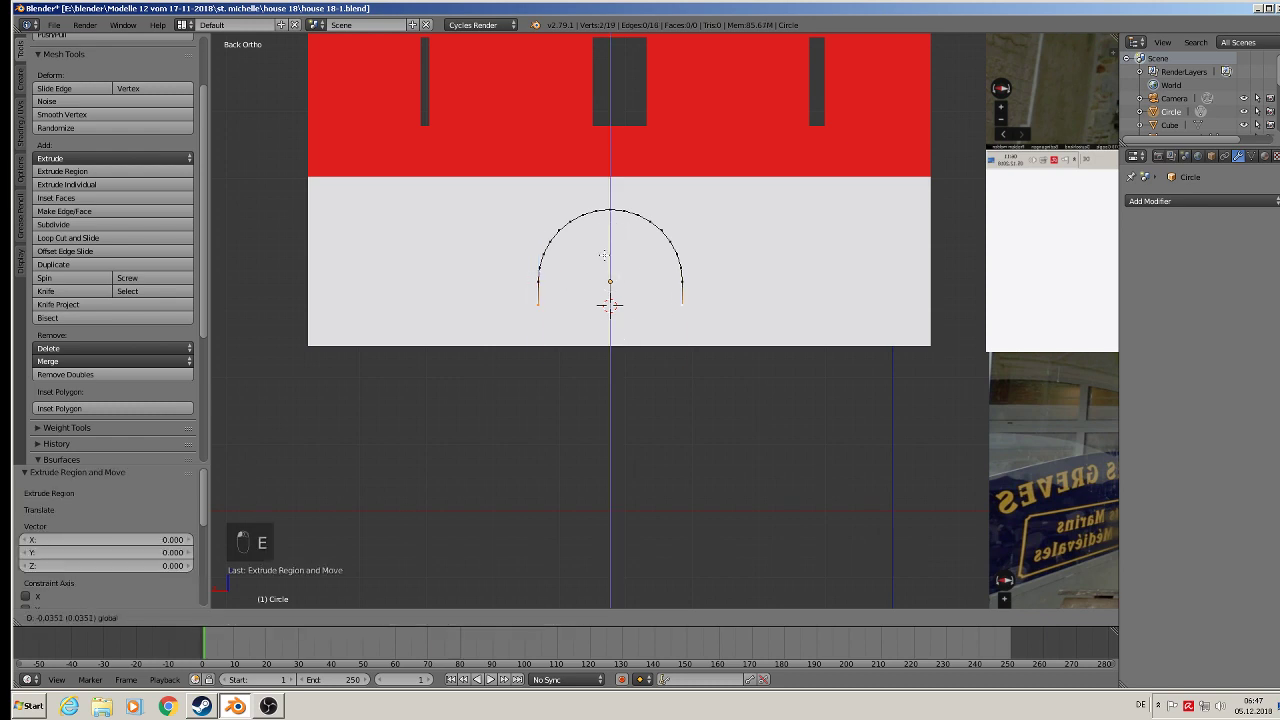
{"action": "left_click", "coordinate": [604, 324]}
{"action": "key", "text": "f"}
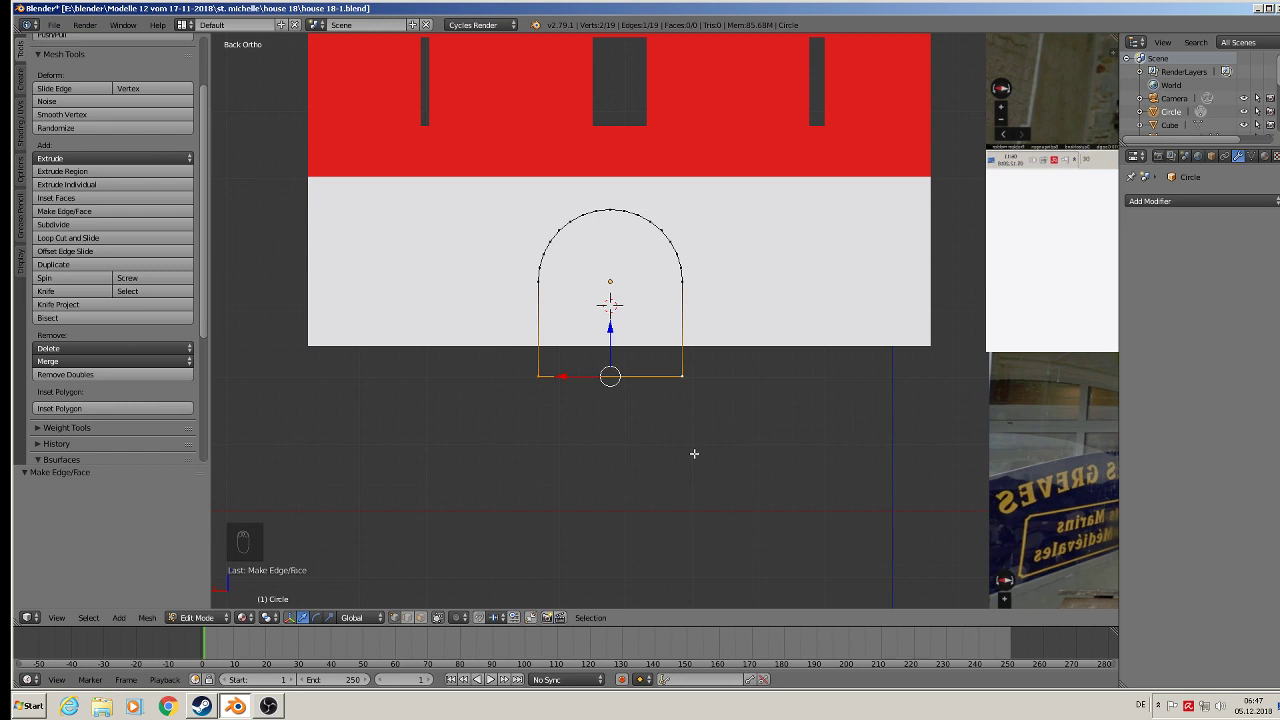
Select the whole closed arch outline and fill it with a face
{"action": "key", "text": "Tab"}
{"action": "key", "text": "Tab"}
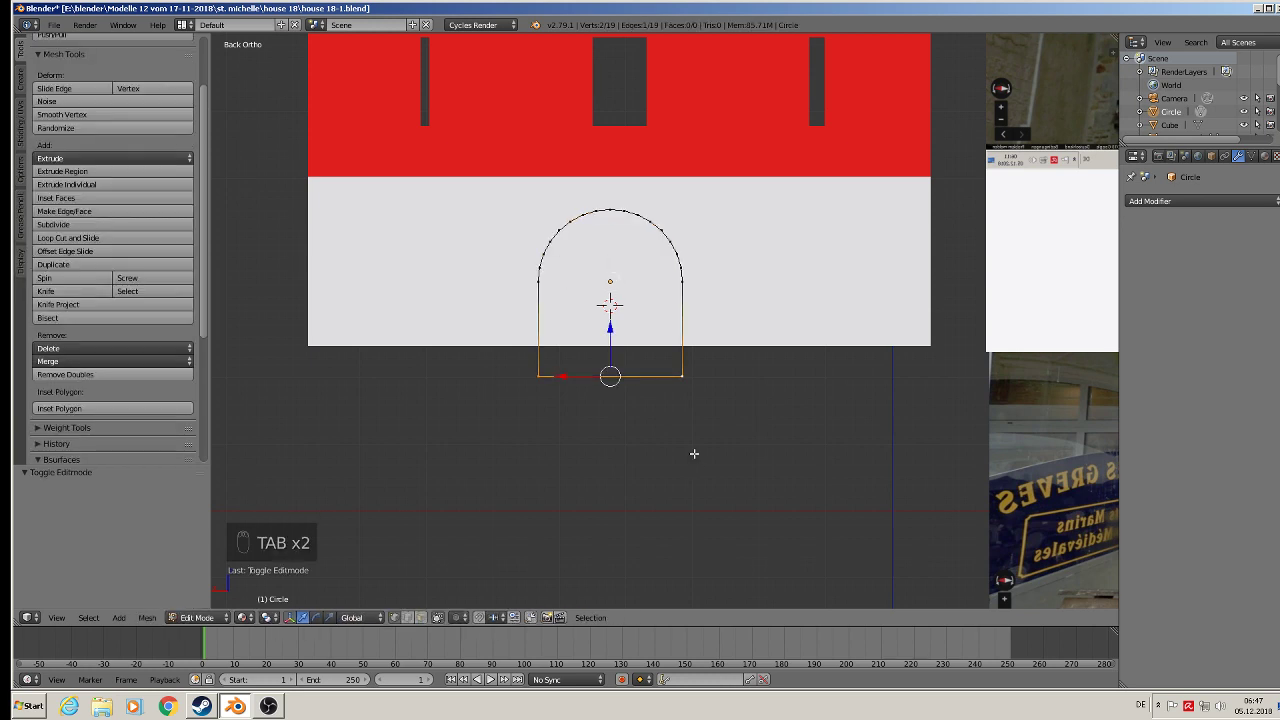
{"action": "key", "text": "a"}
{"action": "key", "text": "a"}
{"action": "key", "text": "a"}
{"action": "key", "text": "a"}
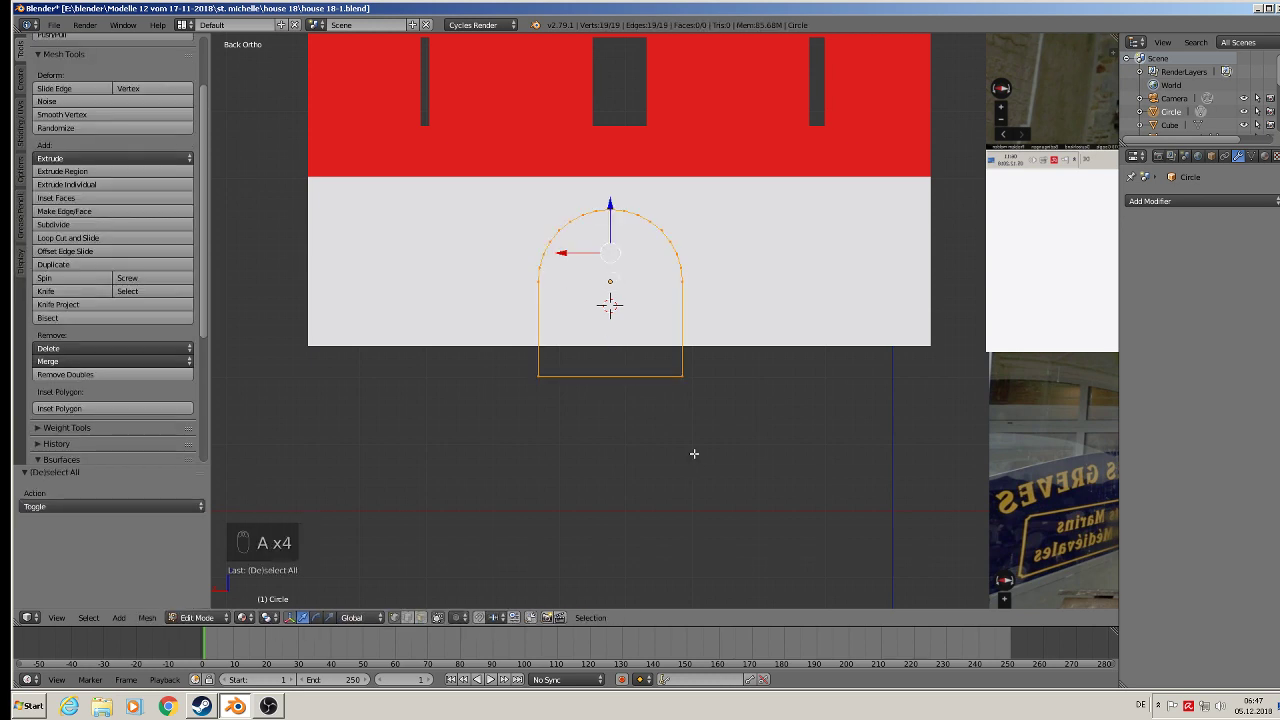
{"action": "key", "text": "f"}
Extrude the arch face along Y into a solid block and move the block out from the rear wall along Y
{"action": "middle_click_drag", "start_coordinate": [669, 437], "coordinate": [693, 285]}
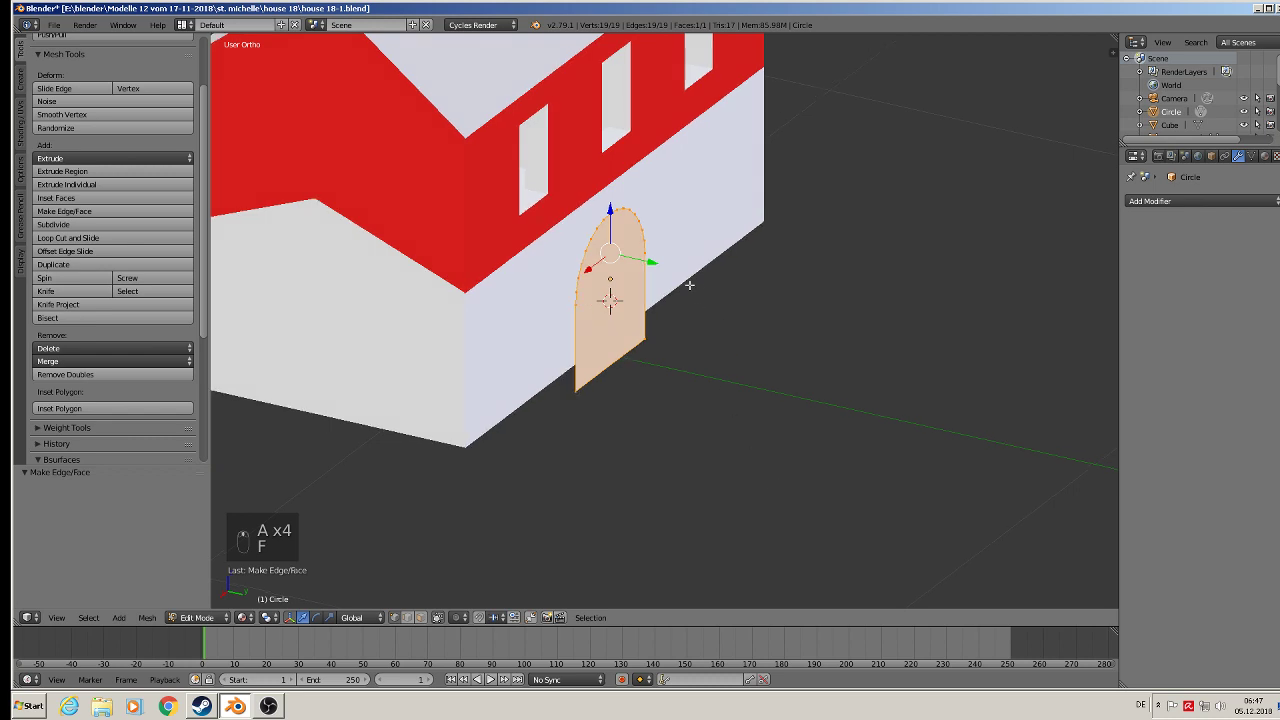
{"action": "key", "text": "e"}
{"action": "right_click", "coordinate": [689, 285]}
{"action": "left_click_drag", "start_coordinate": [648, 262], "coordinate": [588, 250]}
{"action": "key", "text": "Tab"}
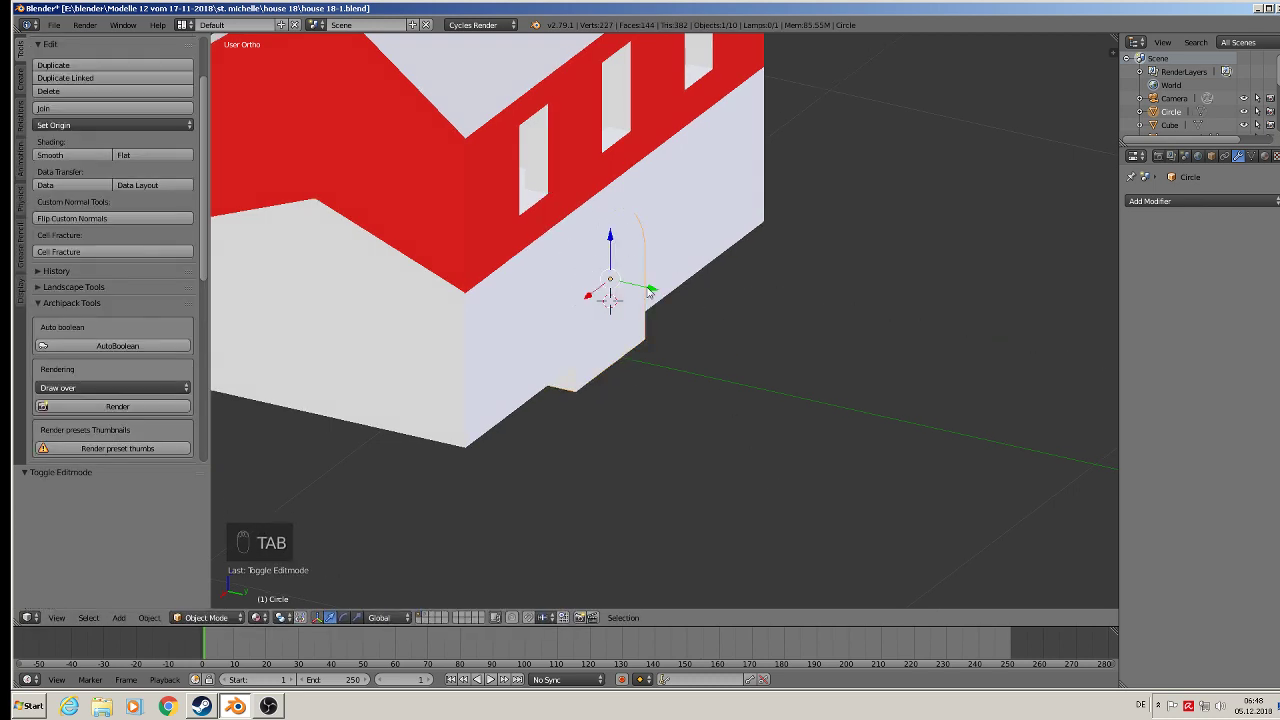
{"action": "left_click_drag", "start_coordinate": [651, 289], "coordinate": [820, 406]}
{"action": "key", "text": "Tab"}
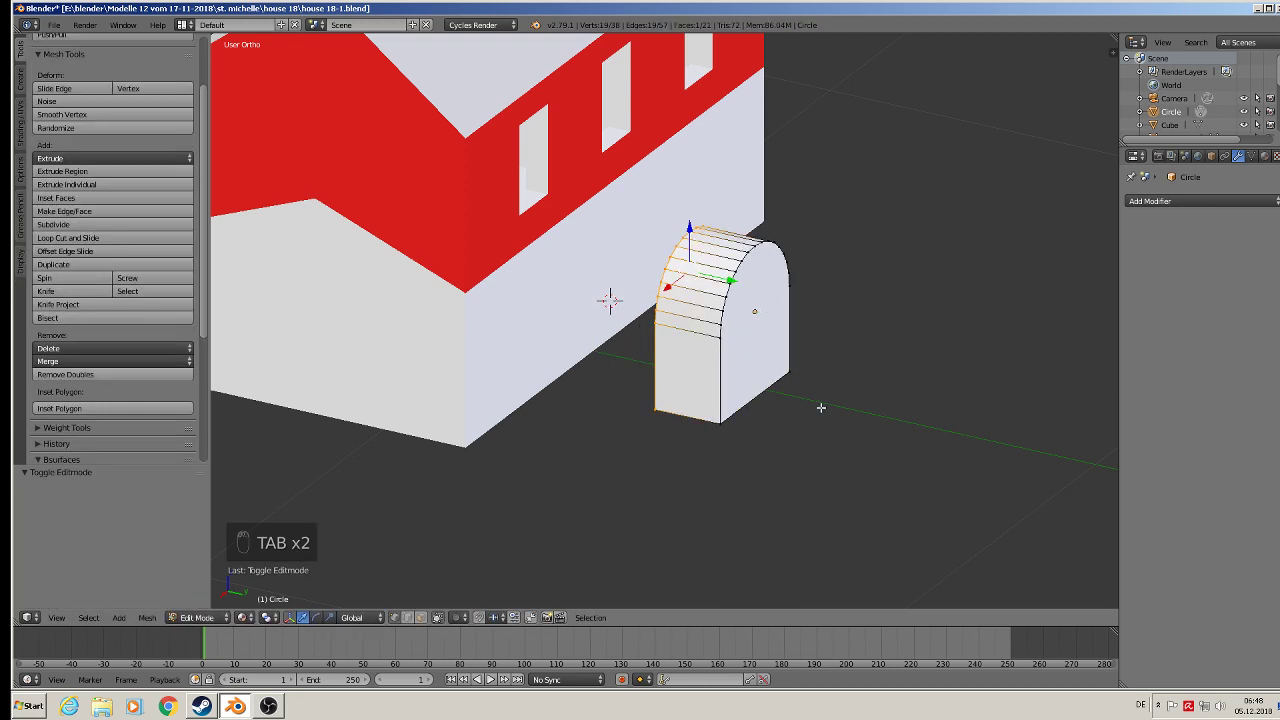
{"action": "key", "text": "Tab"}
{"action": "key", "text": "a"}
Assign the existing red Material.001 to the arch block
{"action": "key", "text": "KP_1"}
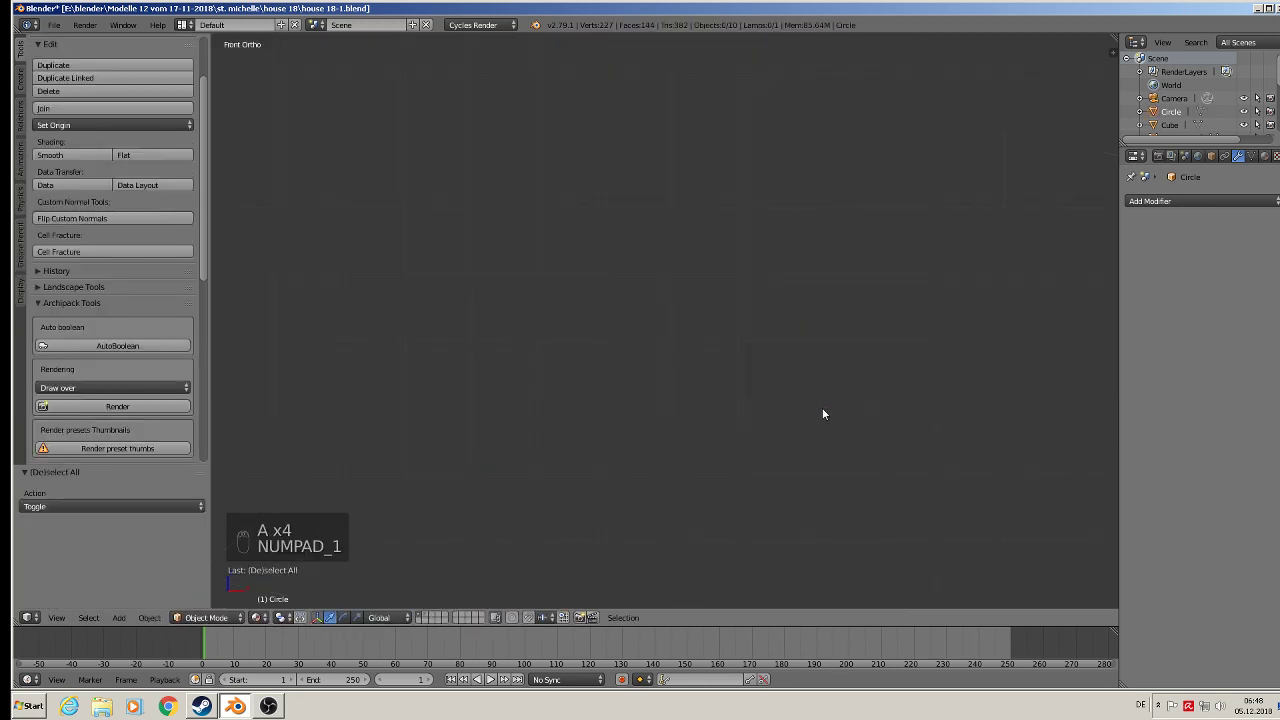
{"action": "scroll", "coordinate": [653, 438], "scroll_direction": "down", "scroll_amount": 10}
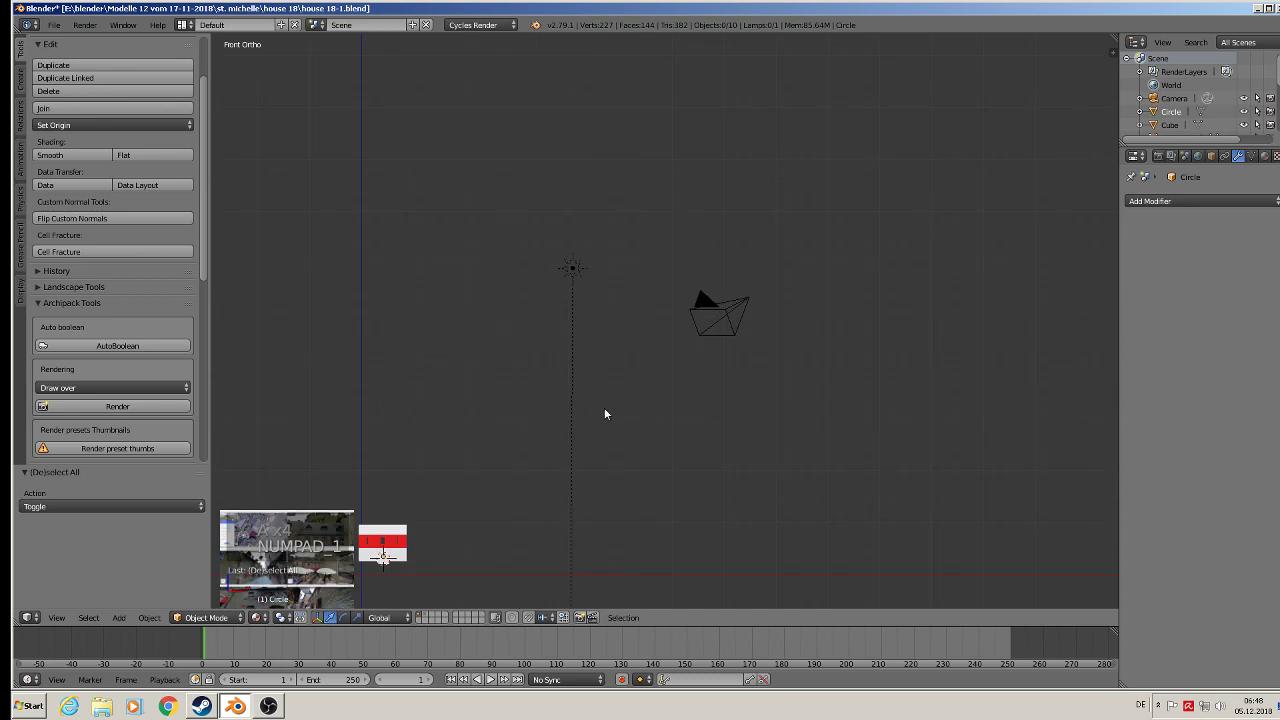
{"action": "middle_click_drag", "start_coordinate": [530, 482], "coordinate": [757, 208], "text": "shift"}
{"action": "scroll", "coordinate": [554, 316], "scroll_direction": "up", "scroll_amount": 10}
{"action": "right_click", "coordinate": [578, 268]}
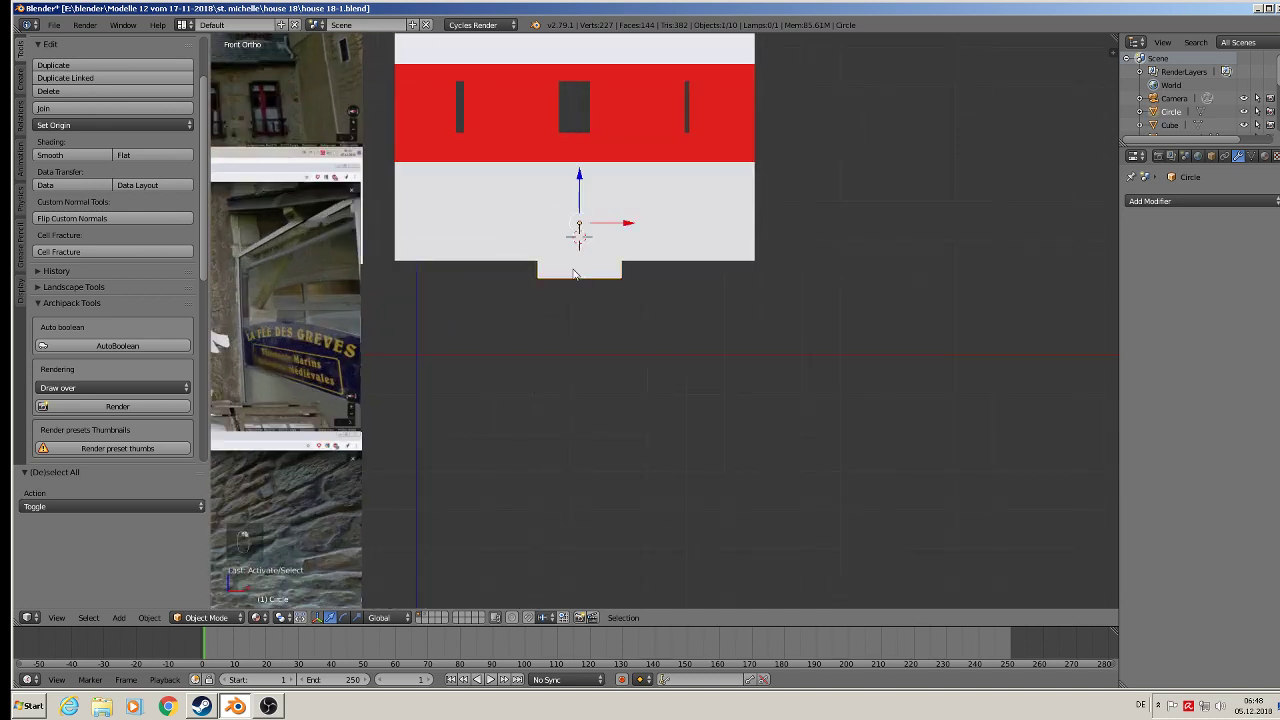
{"action": "left_click", "coordinate": [1264, 155]}
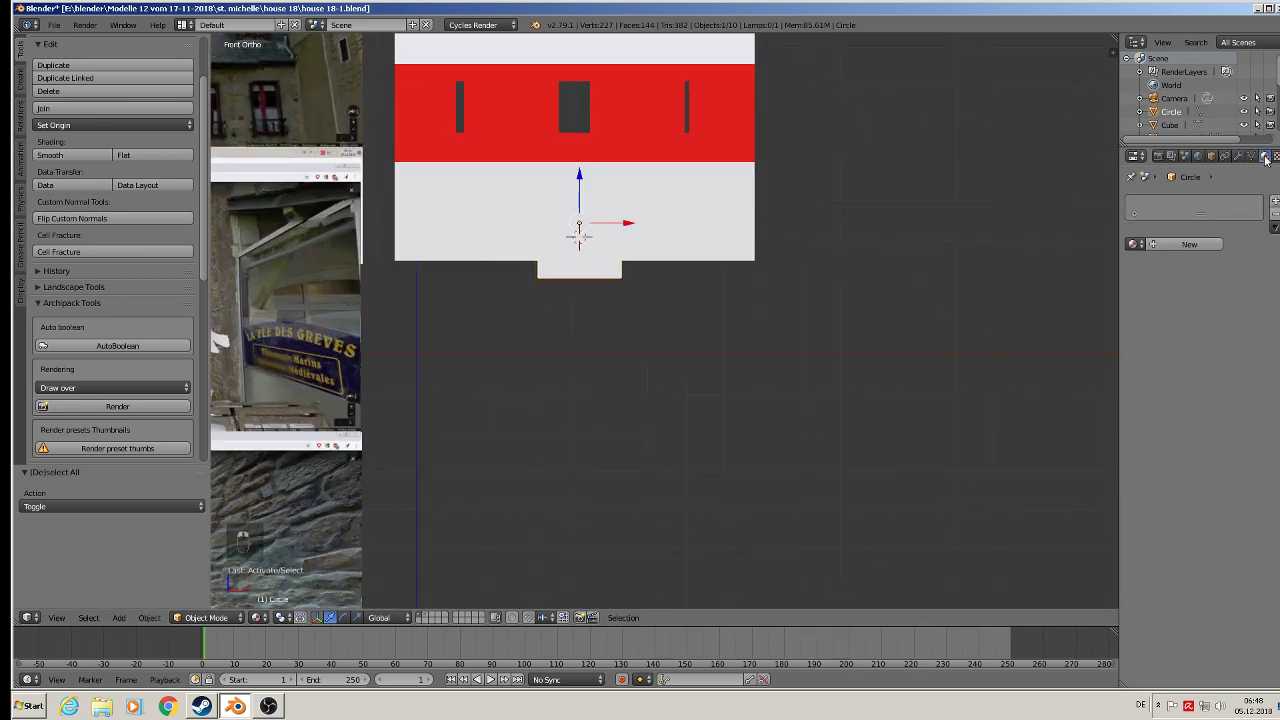
{"action": "left_click", "coordinate": [1135, 247]}
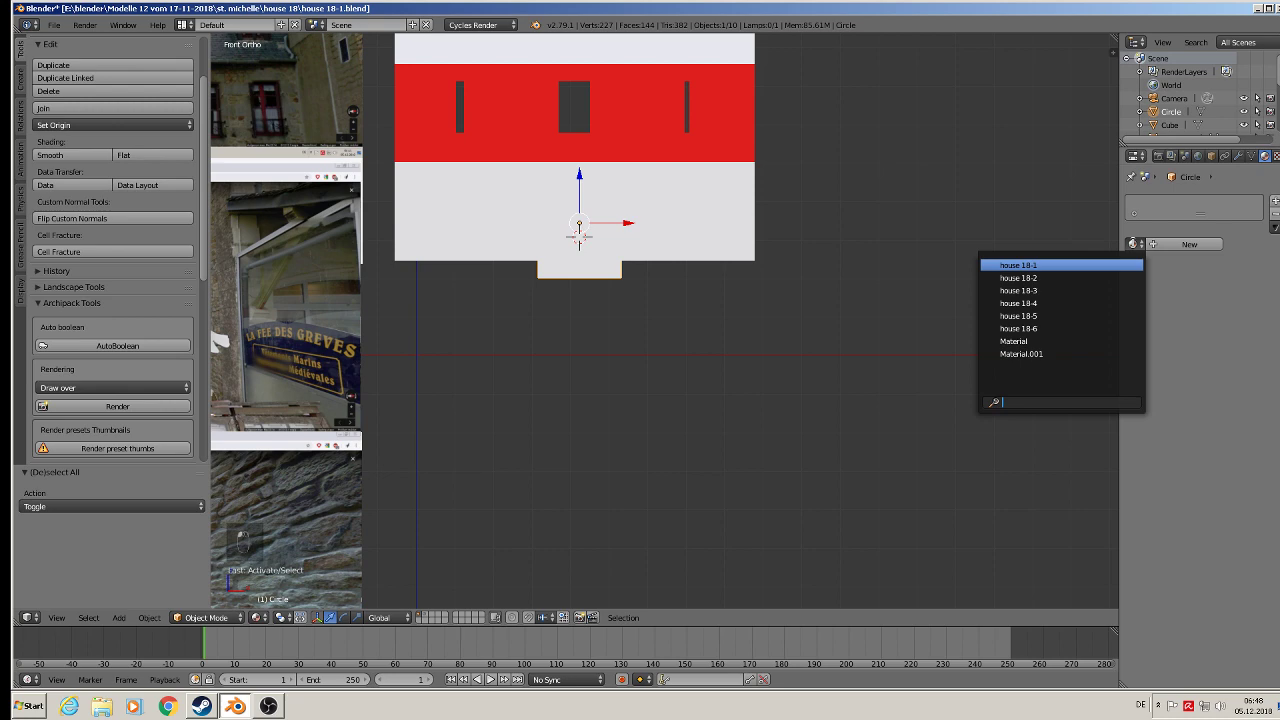
{"action": "left_click", "coordinate": [1088, 353]}
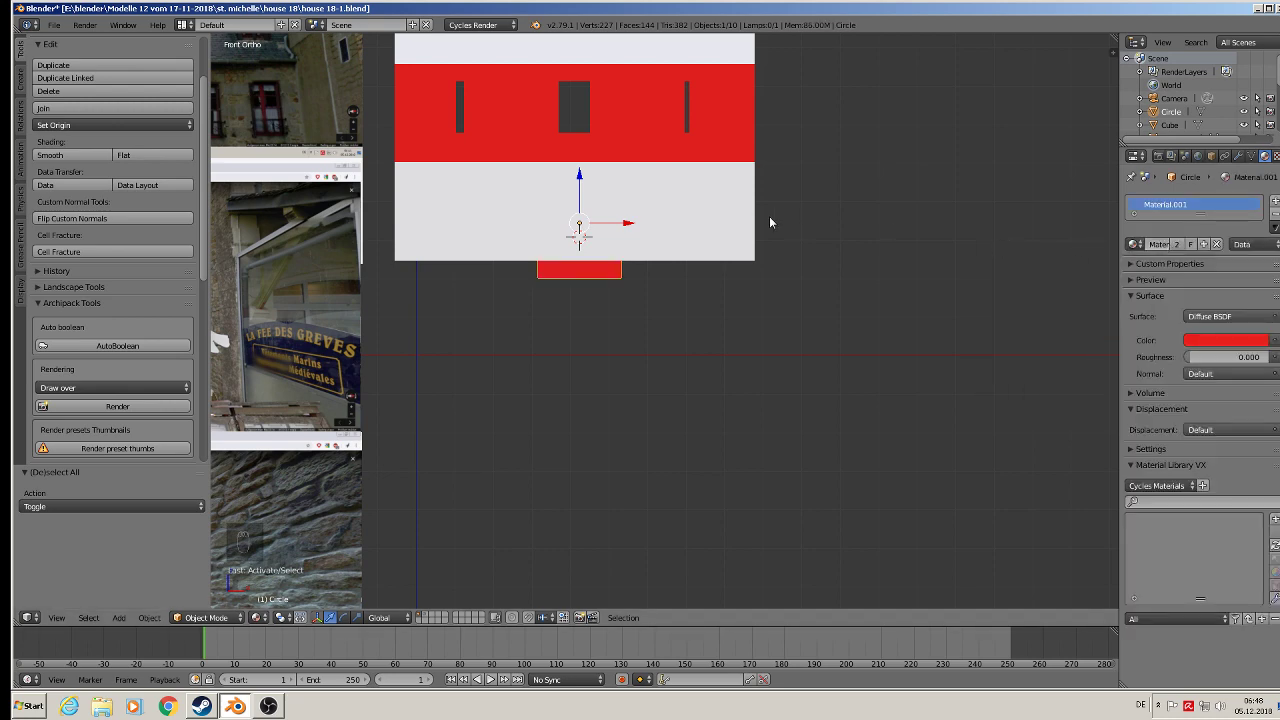
Add a cube in back view on the rear ground-floor wall beside the arch block and scale it uniformly to 0.047
{"action": "scroll", "coordinate": [570, 345], "scroll_direction": "down", "scroll_amount": 5}
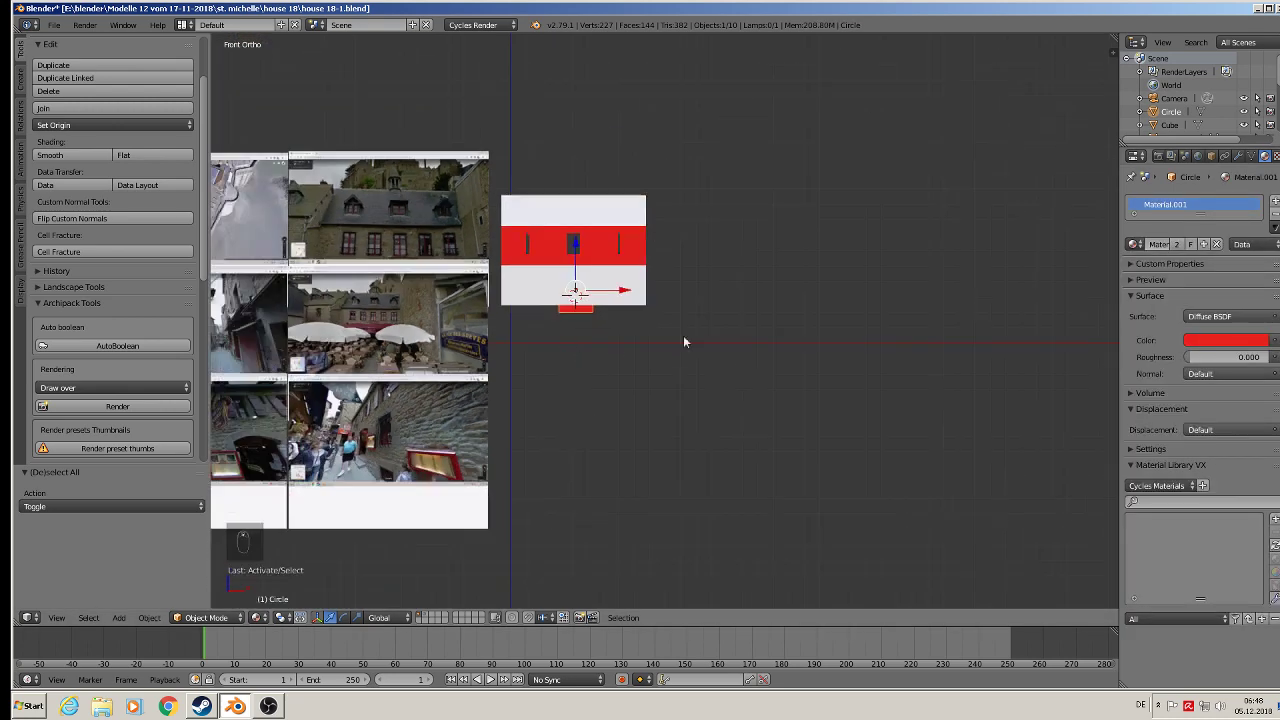
{"action": "middle_click_drag", "start_coordinate": [634, 334], "coordinate": [706, 333], "text": "shift"}
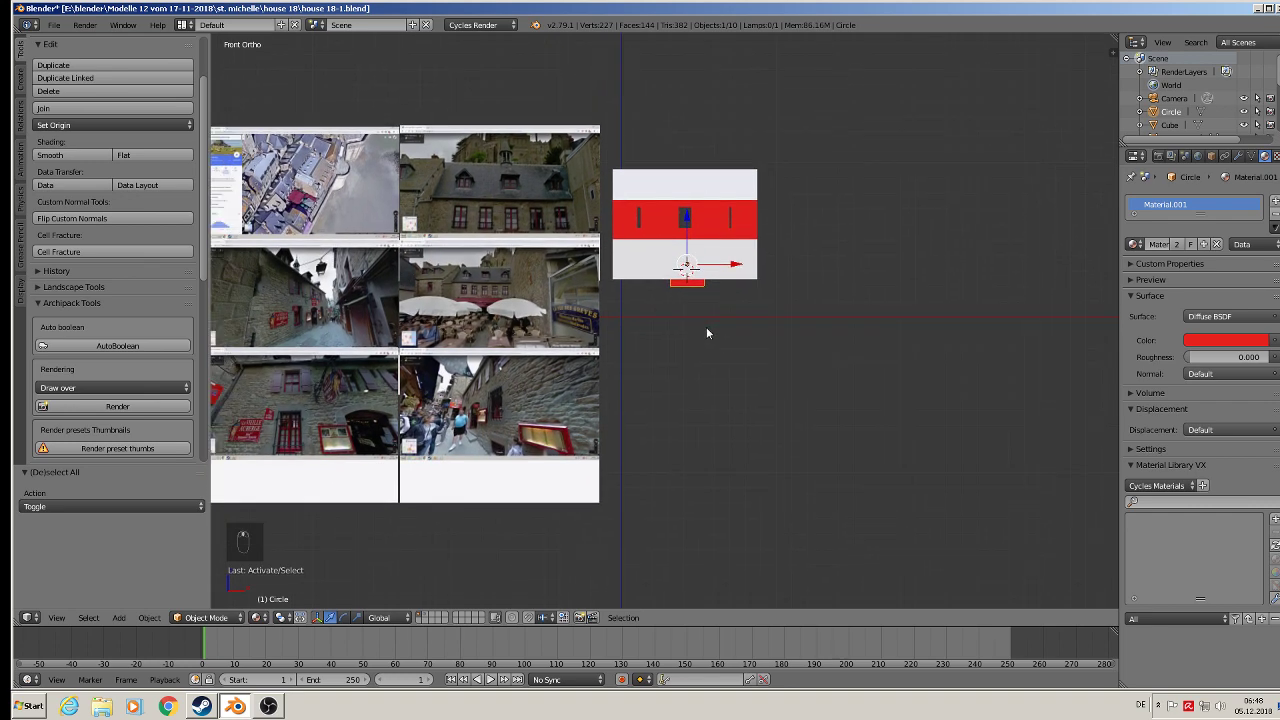
{"action": "key", "text": "ctrl+KP_3"}
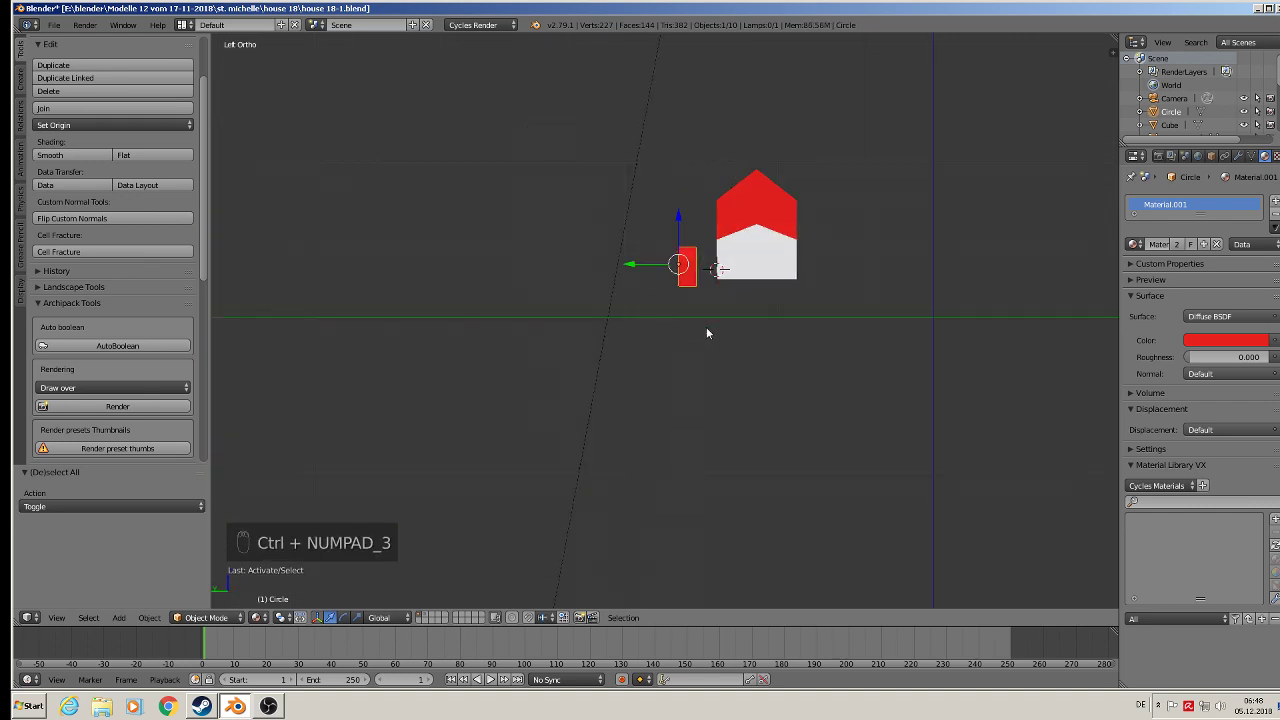
{"action": "key", "text": "ctrl+KP_1"}
{"action": "scroll", "coordinate": [740, 264], "scroll_direction": "up", "scroll_amount": 4}
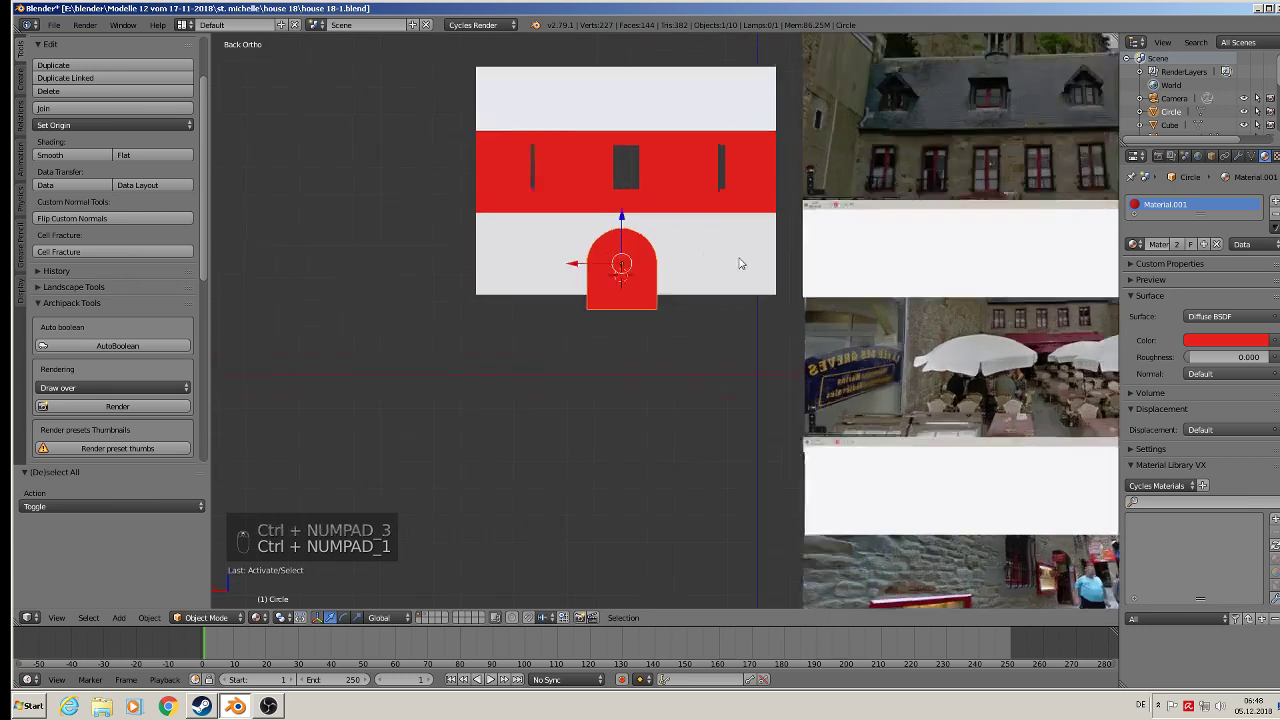
{"action": "scroll", "coordinate": [740, 264], "scroll_direction": "up", "scroll_amount": 1}
{"action": "middle_click_drag", "start_coordinate": [668, 390], "coordinate": [685, 421], "text": "shift"}
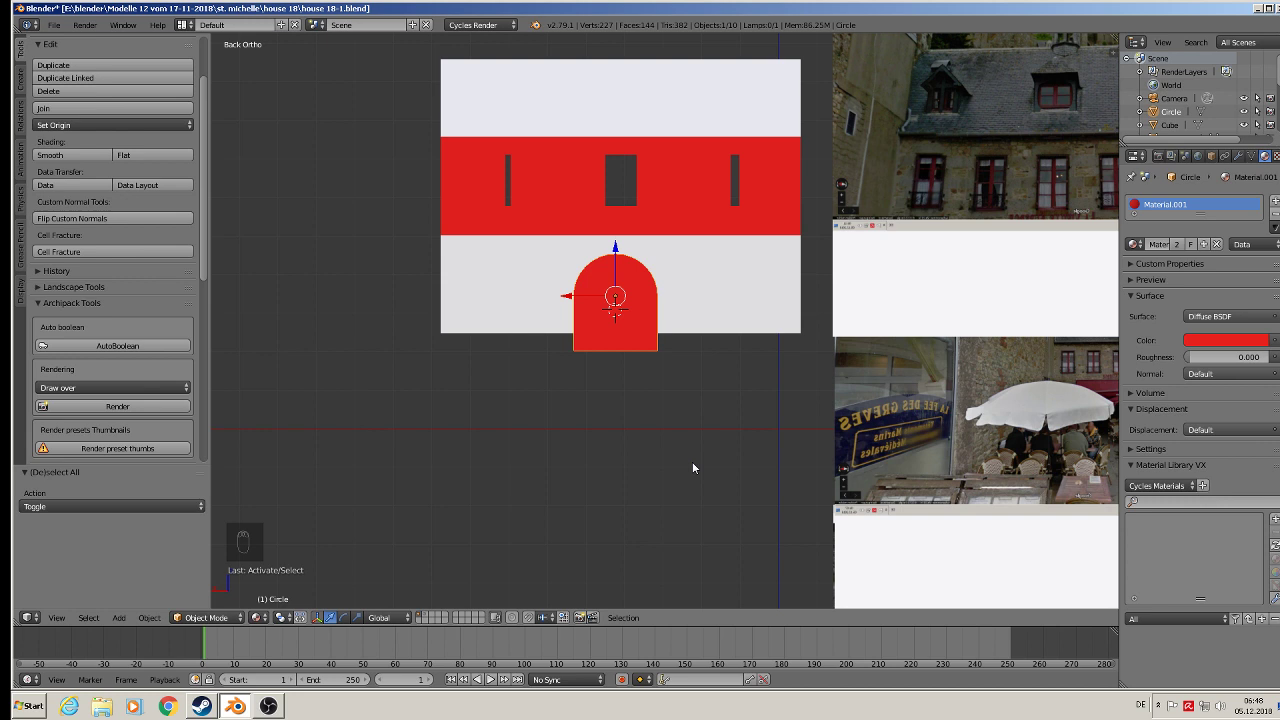
{"action": "left_click", "coordinate": [516, 283]}
{"action": "left_click", "coordinate": [118, 617]}
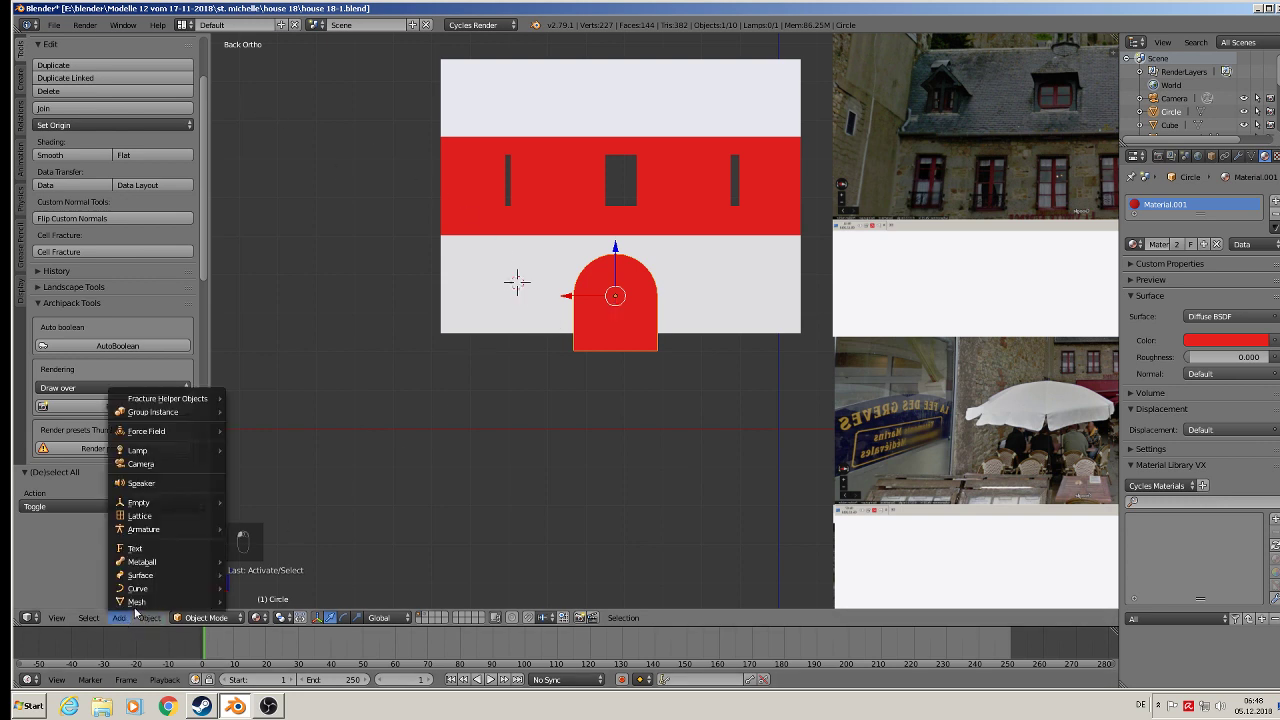
{"action": "mouse_move", "coordinate": [139, 602]}
{"action": "left_click", "coordinate": [256, 298]}
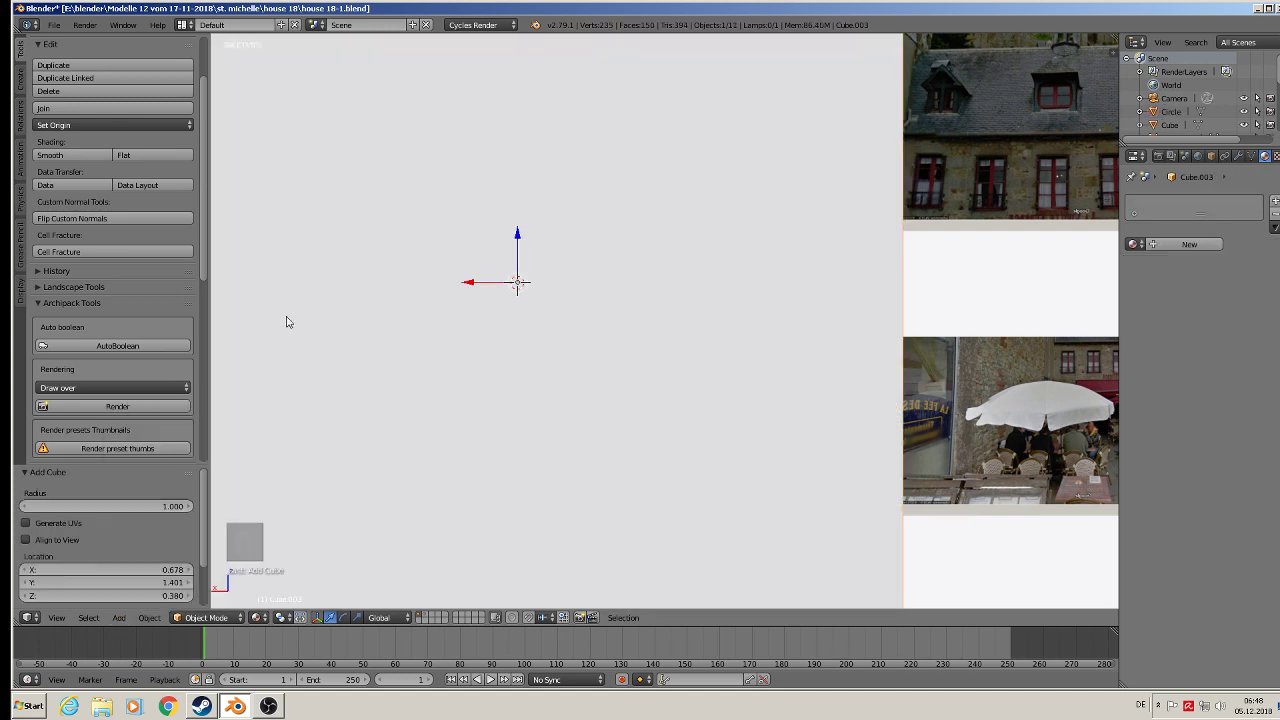
{"action": "key", "text": "s"}
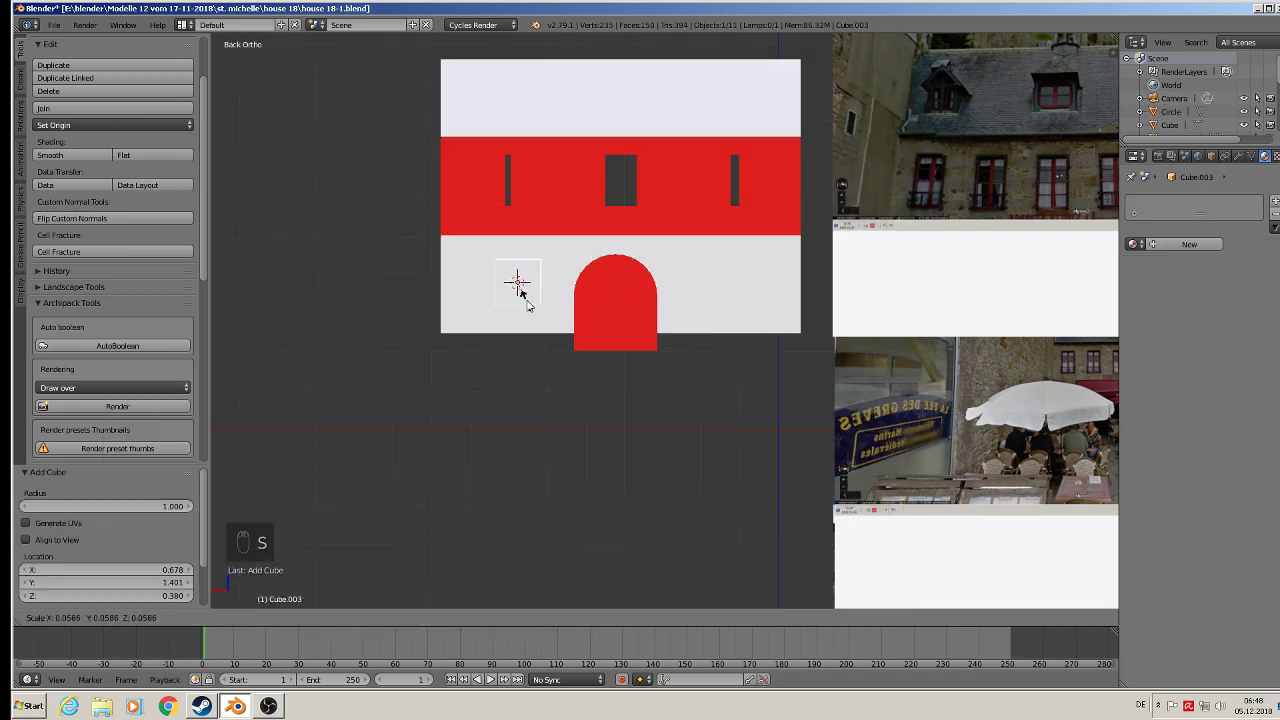
{"action": "left_click", "coordinate": [524, 302]}
Stretch the new cube by about 1.543 along Z and 1.129 along X into a window shape
{"action": "key", "text": "s"}
{"action": "key", "text": "z"}
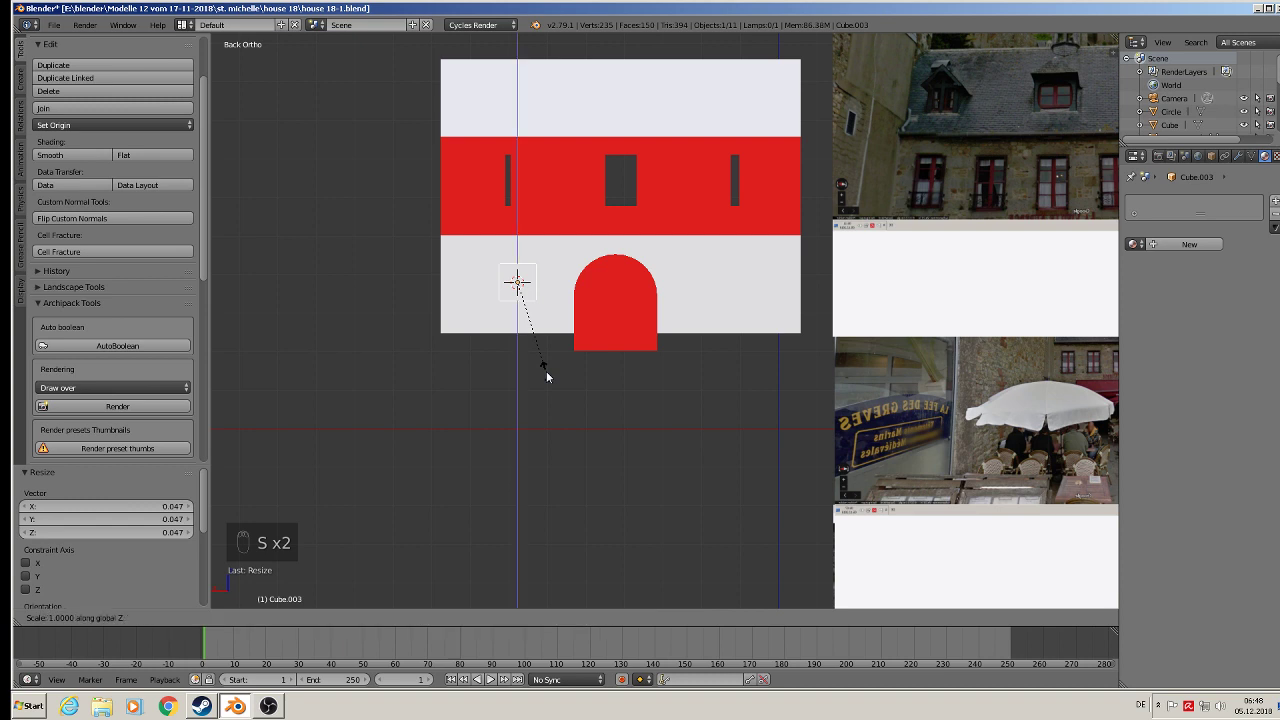
{"action": "left_click", "coordinate": [559, 420]}
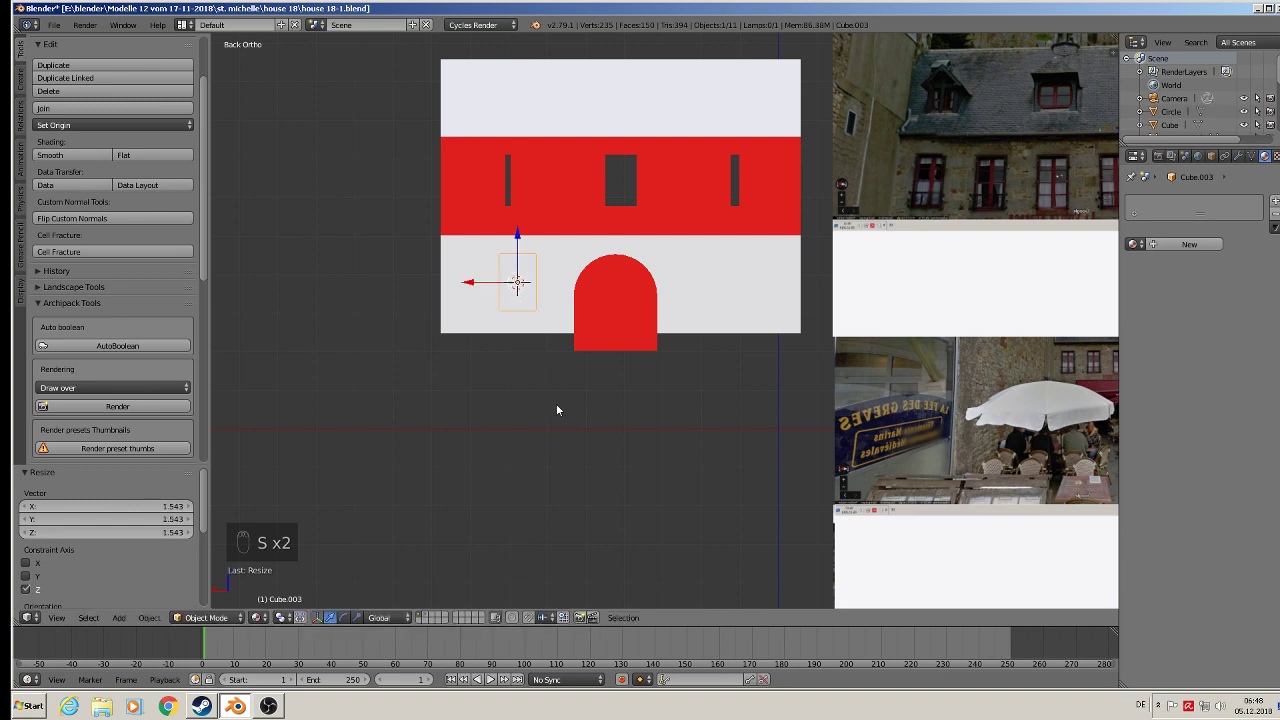
{"action": "key", "text": "s"}
{"action": "key", "text": "x"}
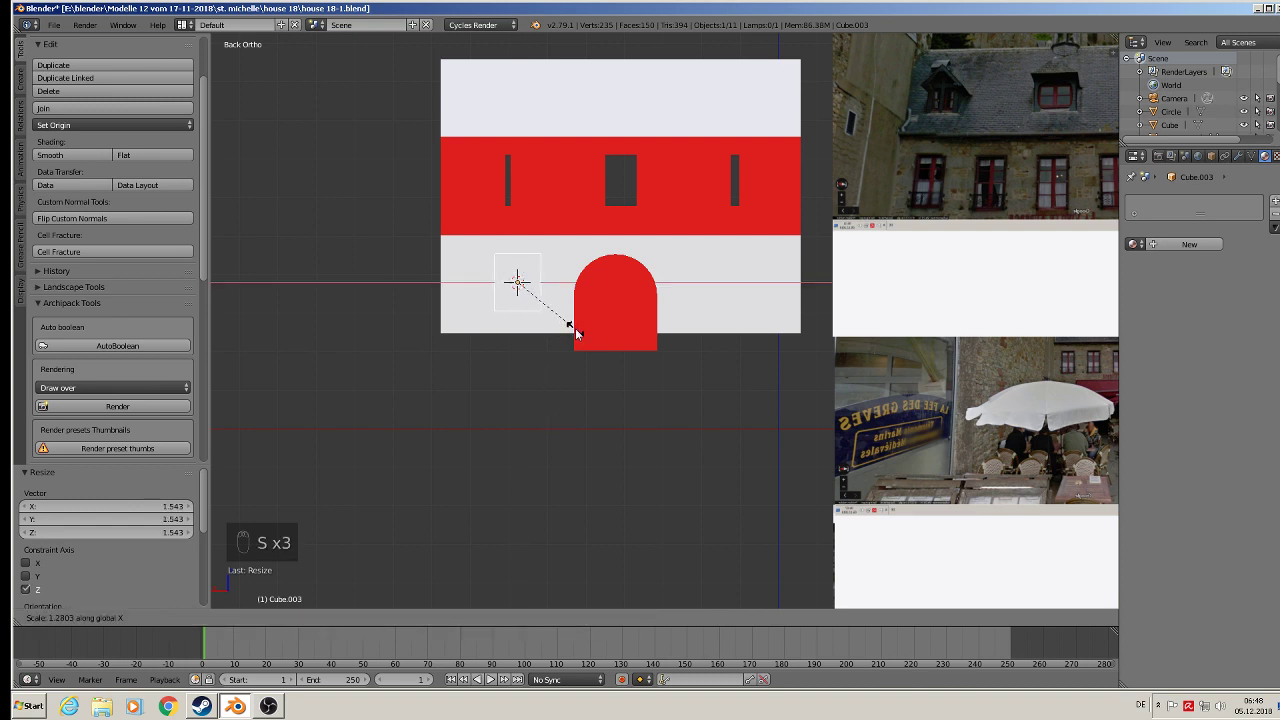
{"action": "left_click", "coordinate": [566, 330]}
Examine the street-side reference photos for the window beside the arched entrance, comparing it with the cube on the rear wall
{"action": "scroll", "coordinate": [545, 344], "scroll_direction": "down", "scroll_amount": 3}
{"action": "middle_click_drag", "start_coordinate": [545, 344], "coordinate": [337, 343]}
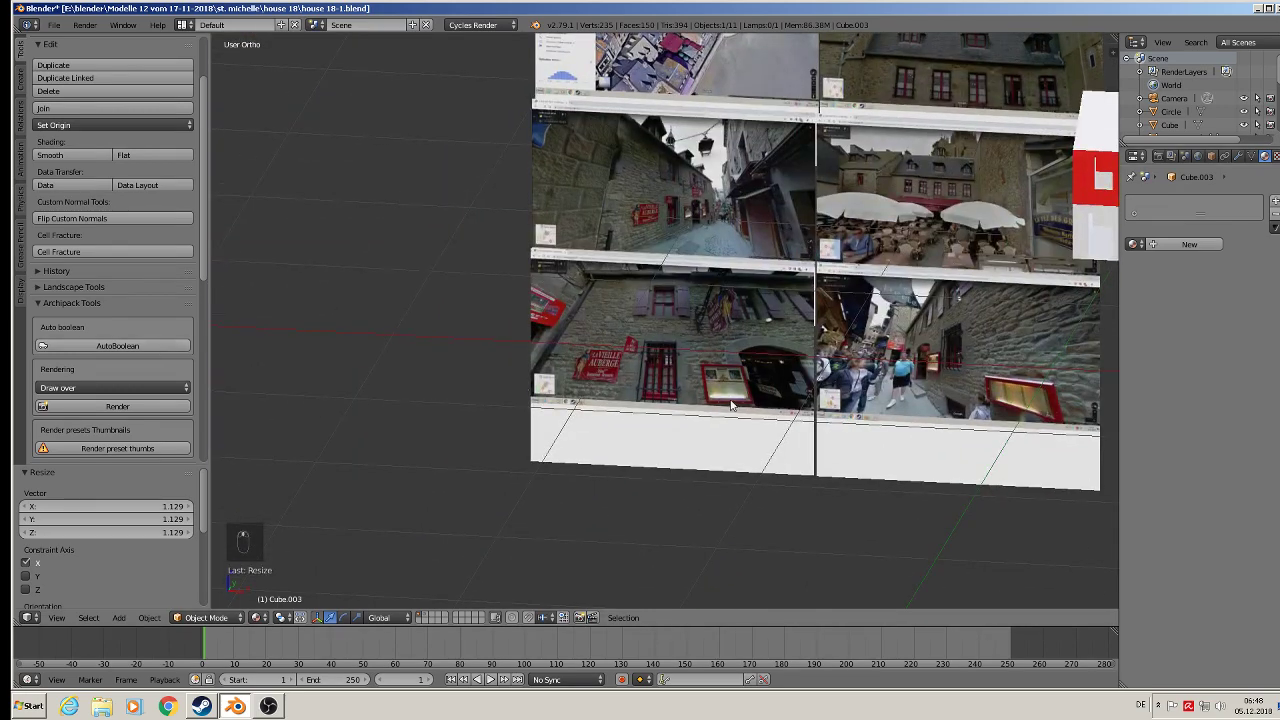
{"action": "scroll", "coordinate": [651, 378], "scroll_direction": "up", "scroll_amount": 2}
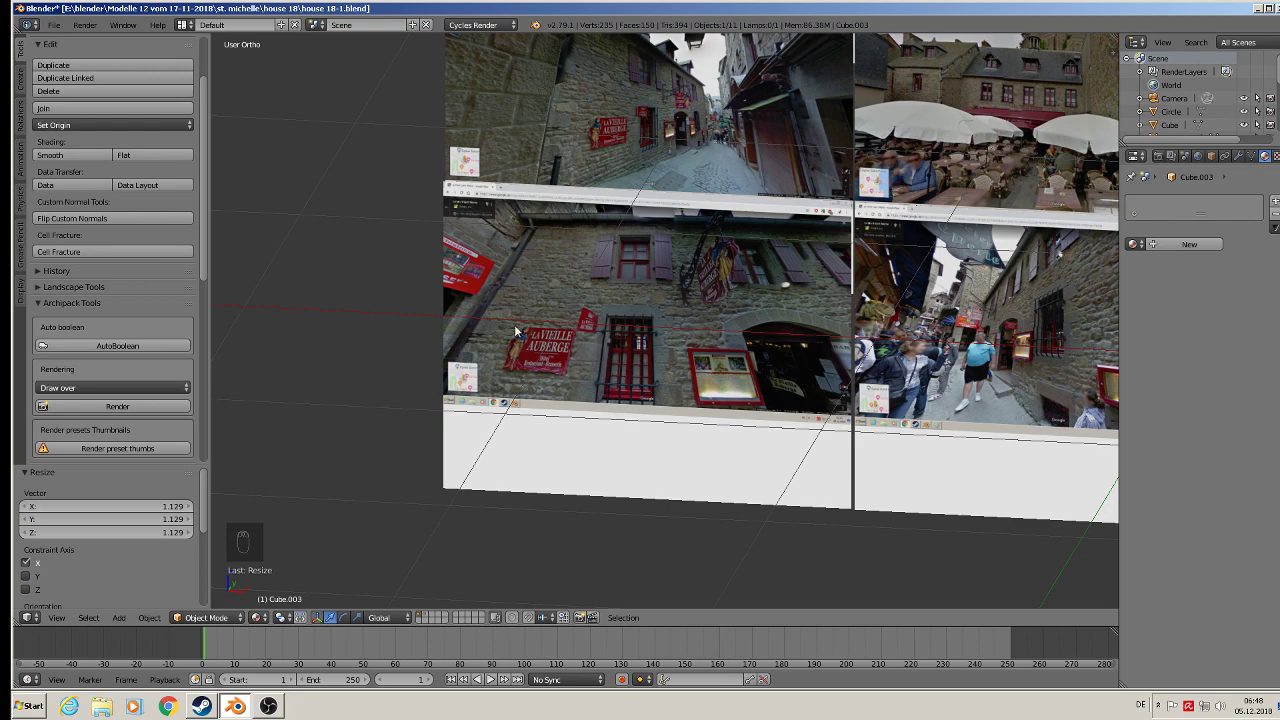
{"action": "scroll", "coordinate": [790, 415], "scroll_direction": "down", "scroll_amount": 6}
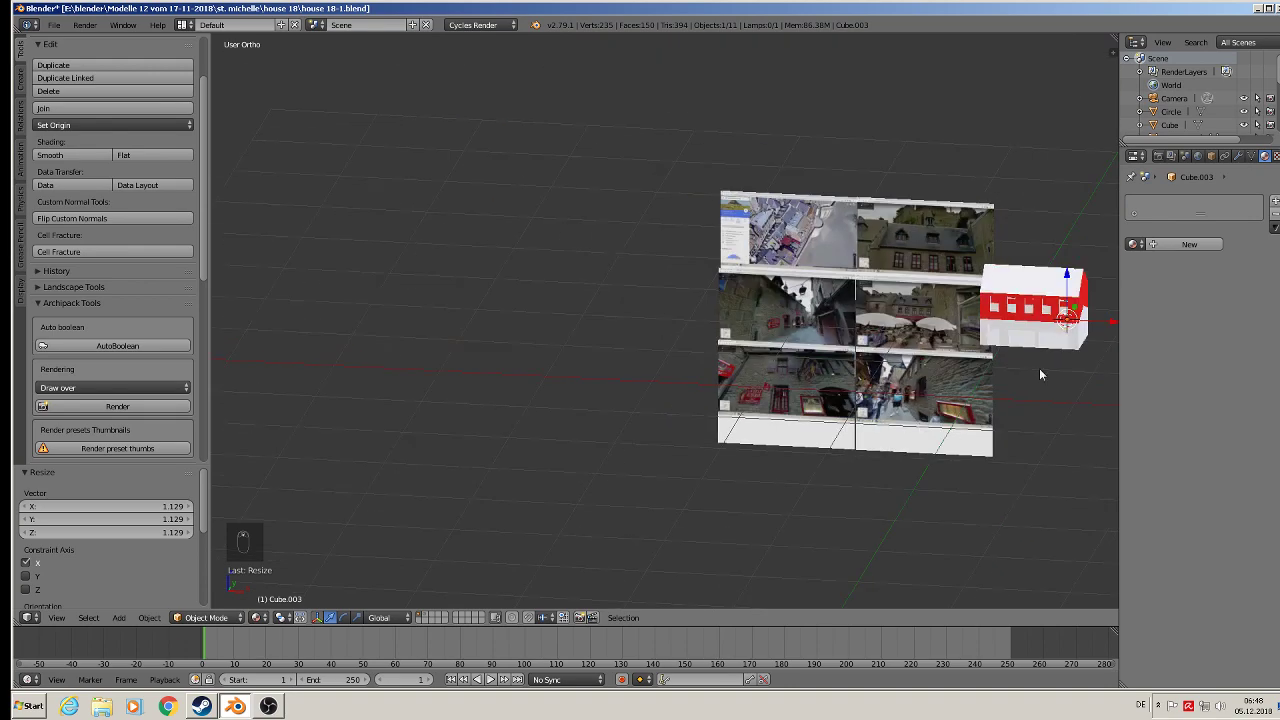
{"action": "middle_click_drag", "start_coordinate": [1039, 370], "coordinate": [700, 370]}
{"action": "middle_click_drag", "start_coordinate": [1066, 326], "coordinate": [663, 423]}
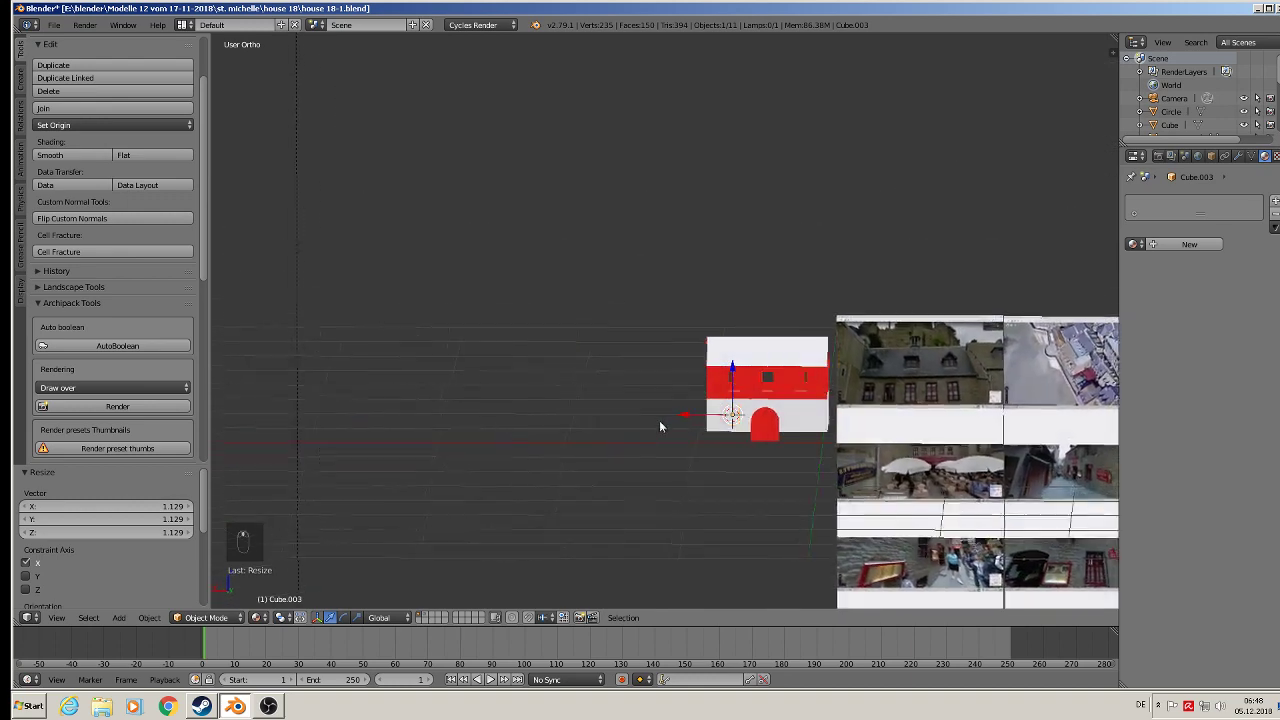
{"action": "scroll", "coordinate": [740, 420], "scroll_direction": "up", "scroll_amount": 6}
{"action": "middle_click_drag", "start_coordinate": [755, 414], "coordinate": [757, 404]}
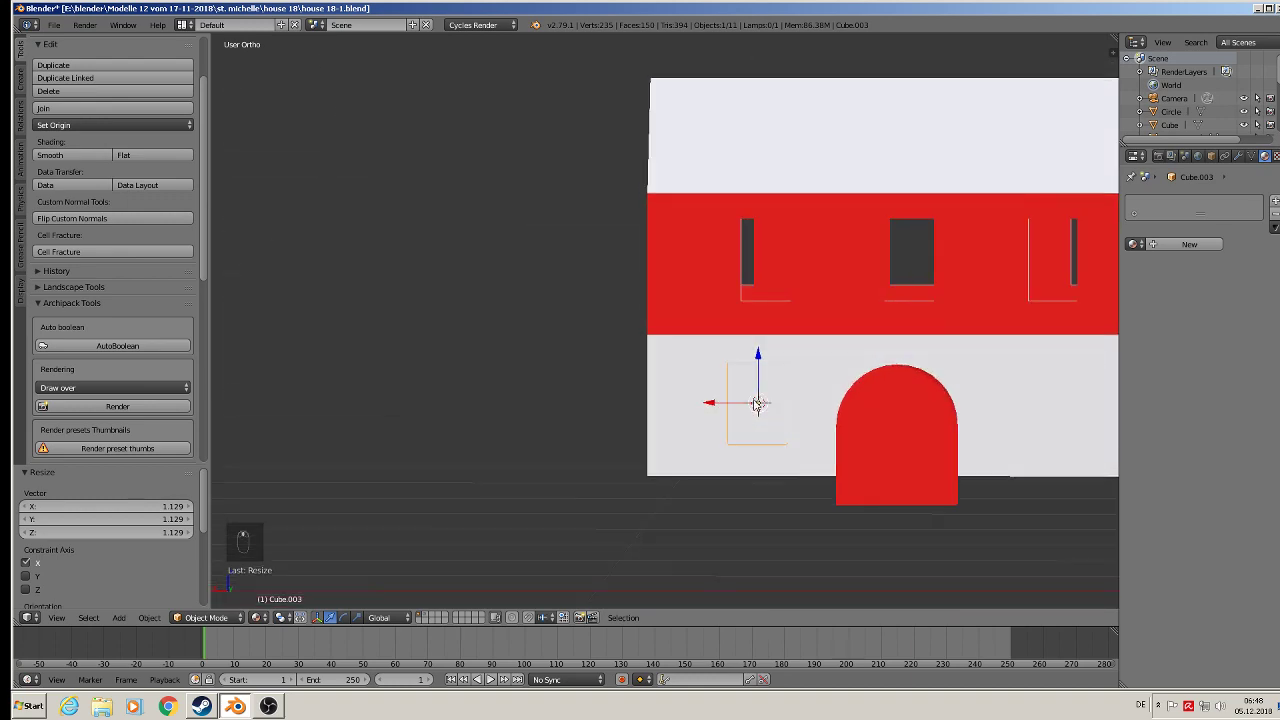
Scale the window cube by 1.14 along Z in back view and raise it about 0.019 along Z
{"action": "key", "text": "ctrl+KP_1"}
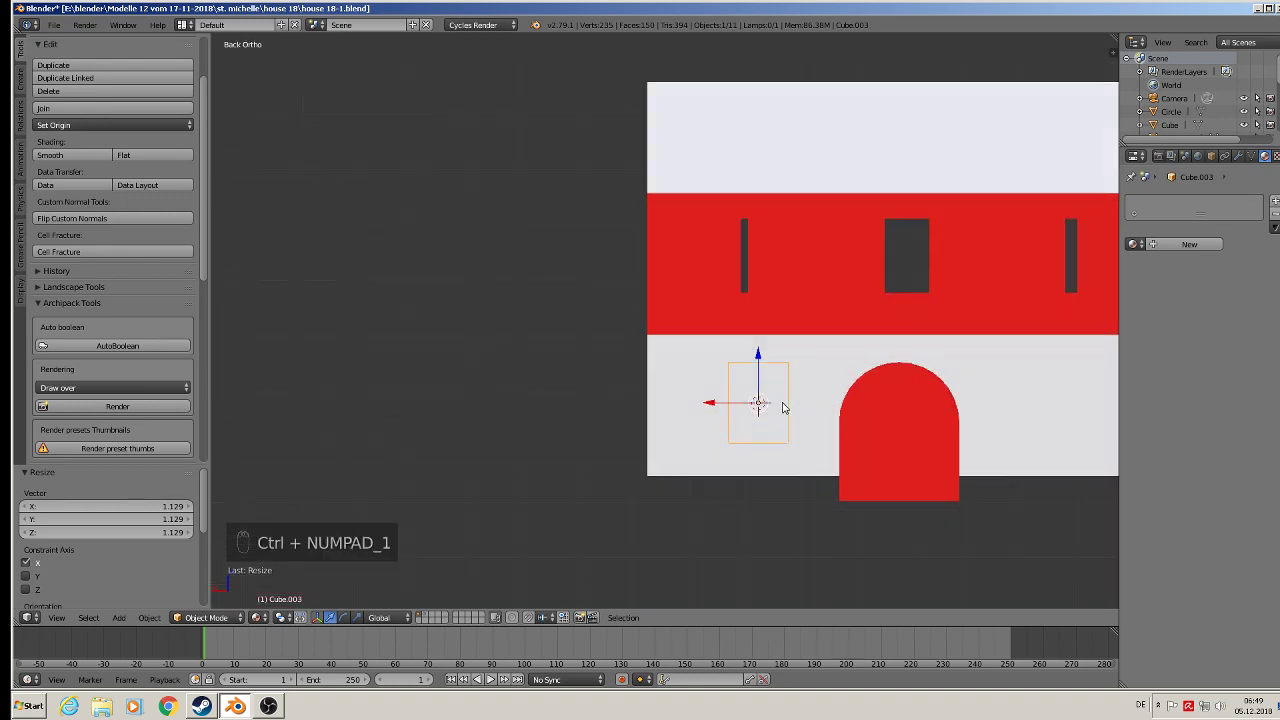
{"action": "key", "text": "s"}
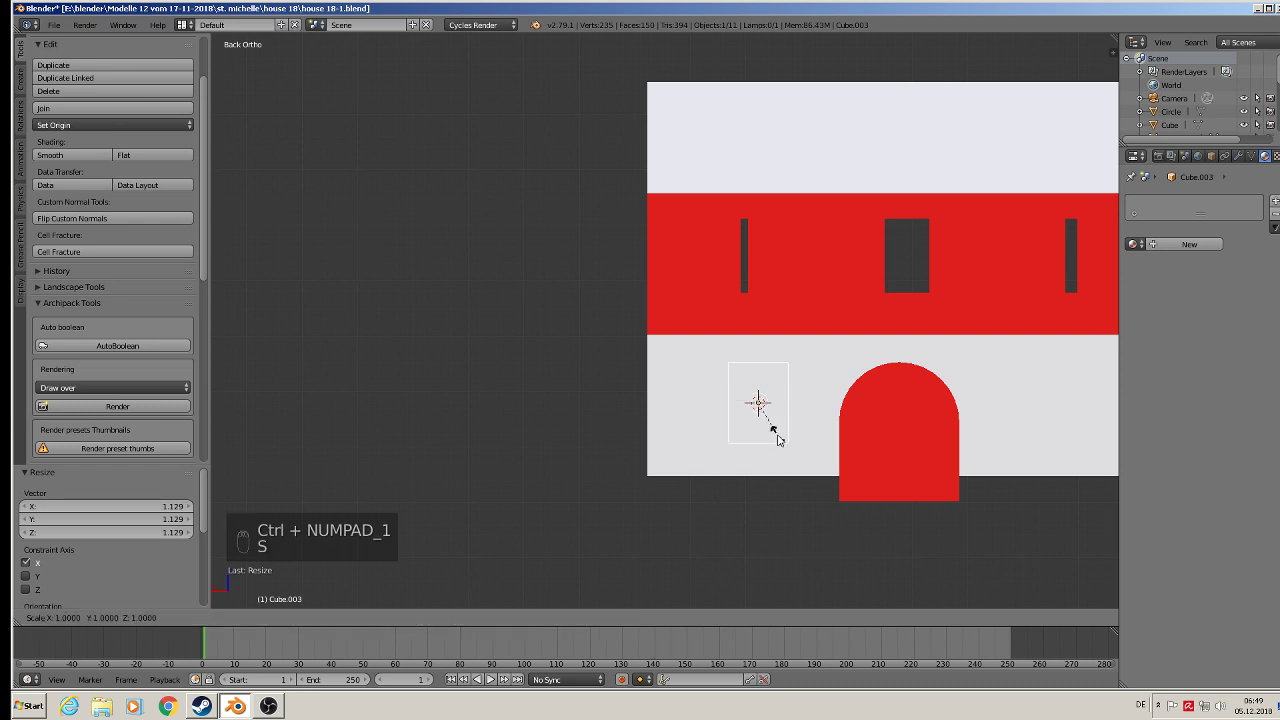
{"action": "key", "text": "z"}
{"action": "left_click", "coordinate": [771, 436]}
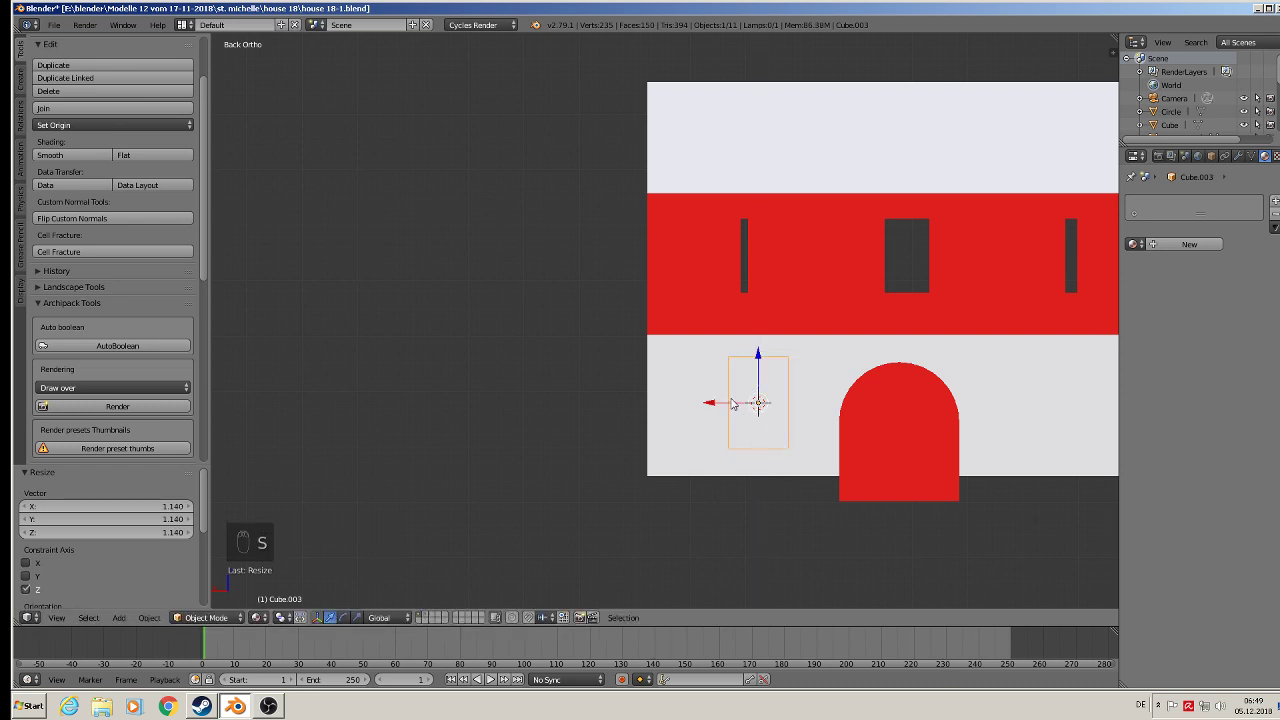
{"action": "left_click_drag", "start_coordinate": [760, 360], "coordinate": [757, 350]}
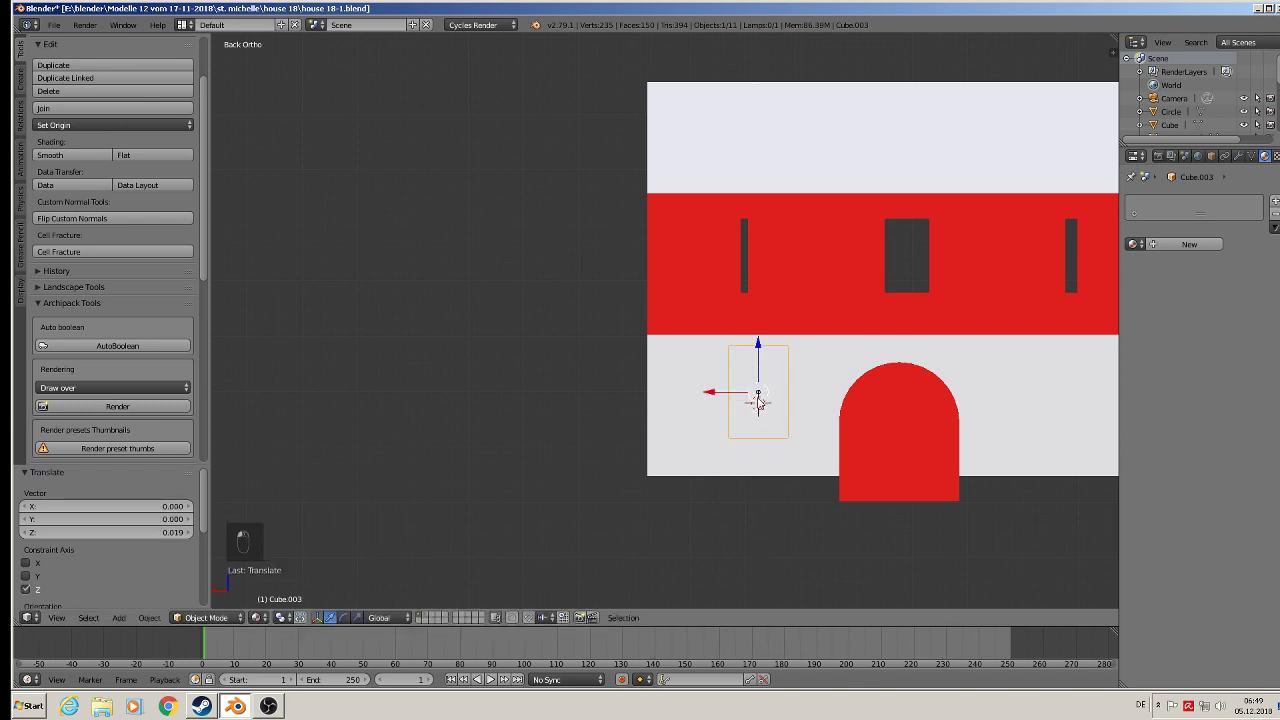
Shift the window cube about 0.01 along X away from the arch and scale it uniformly by about 0.942
{"action": "left_click_drag", "start_coordinate": [757, 400], "coordinate": [717, 399]}
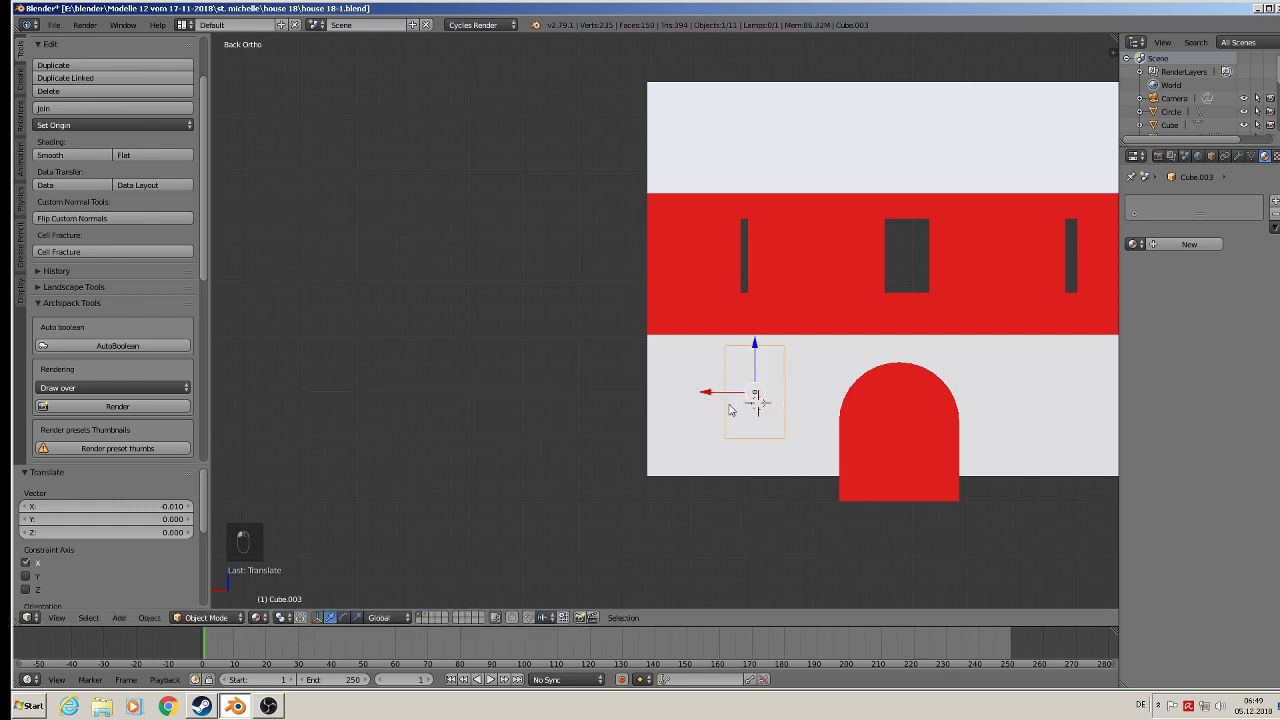
{"action": "key", "text": "s"}
{"action": "left_click", "coordinate": [798, 467]}
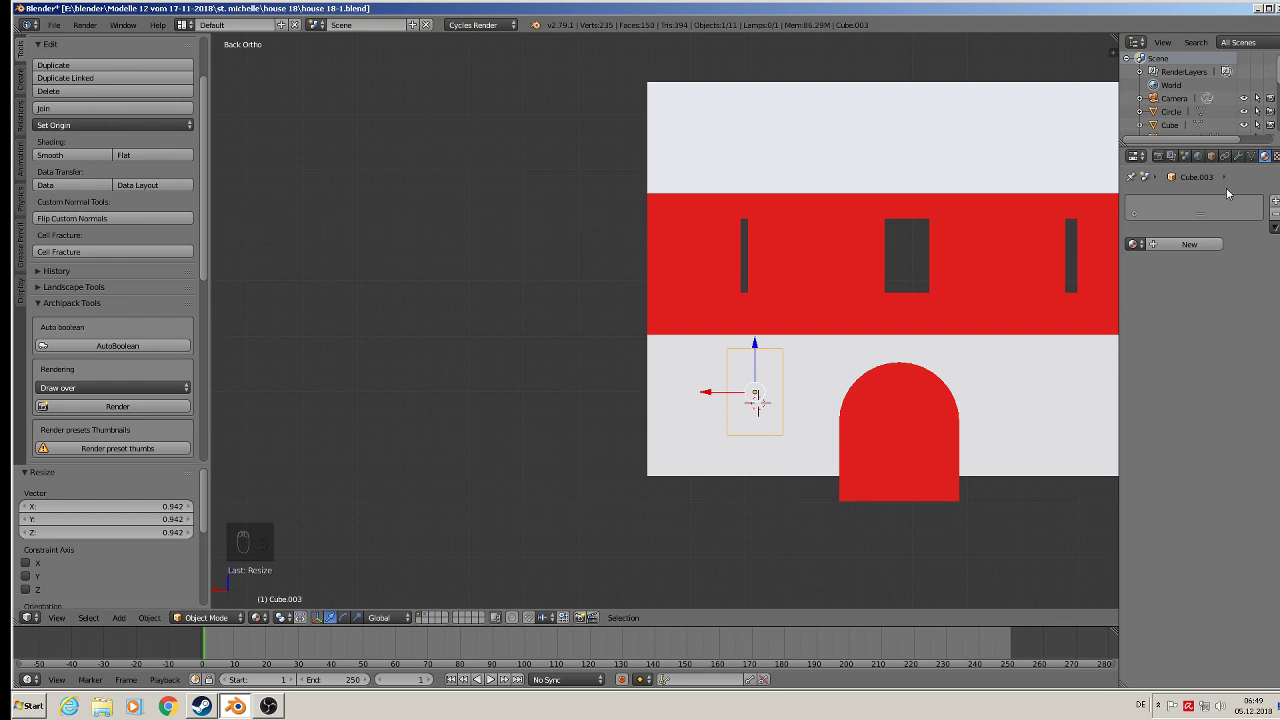
Assign the red Material.001 to the window cube and move it -0.033 along X toward the arch
{"action": "left_click", "coordinate": [1133, 244]}
{"action": "left_click", "coordinate": [1072, 358]}
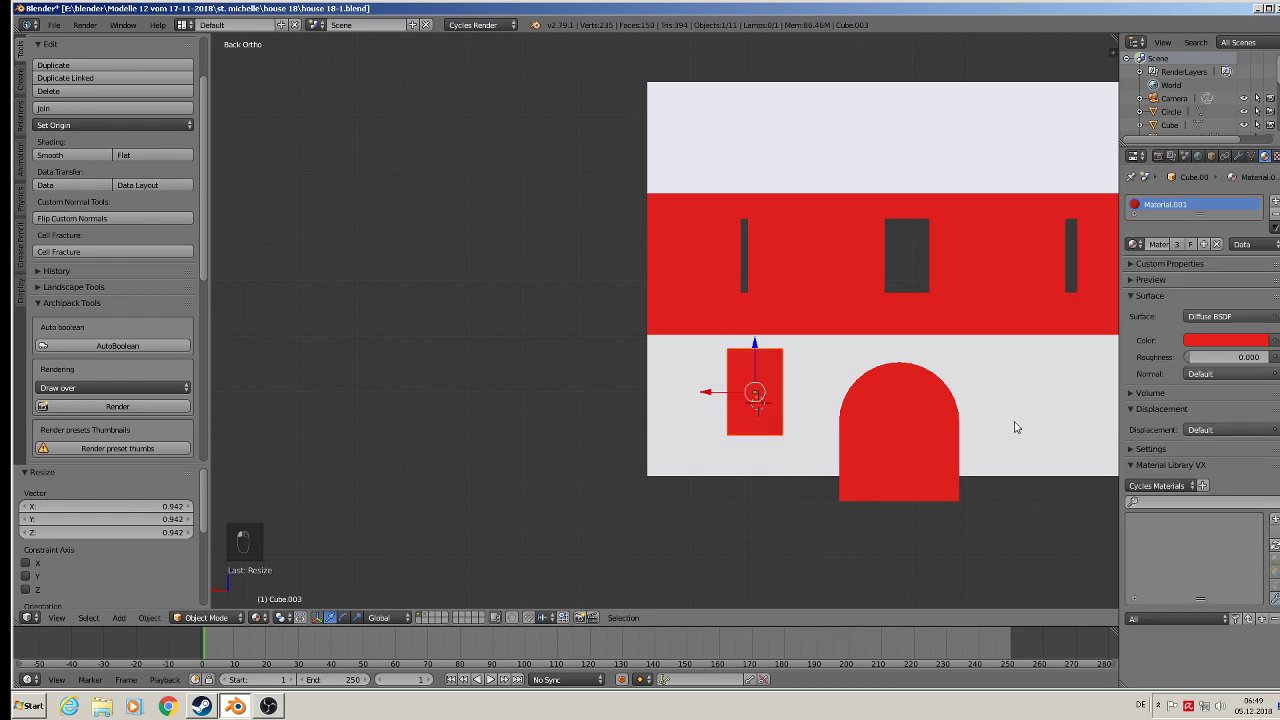
{"action": "scroll", "coordinate": [1014, 424], "scroll_direction": "down", "scroll_amount": 1}
{"action": "middle_click_drag", "start_coordinate": [769, 463], "coordinate": [621, 461], "text": "shift"}
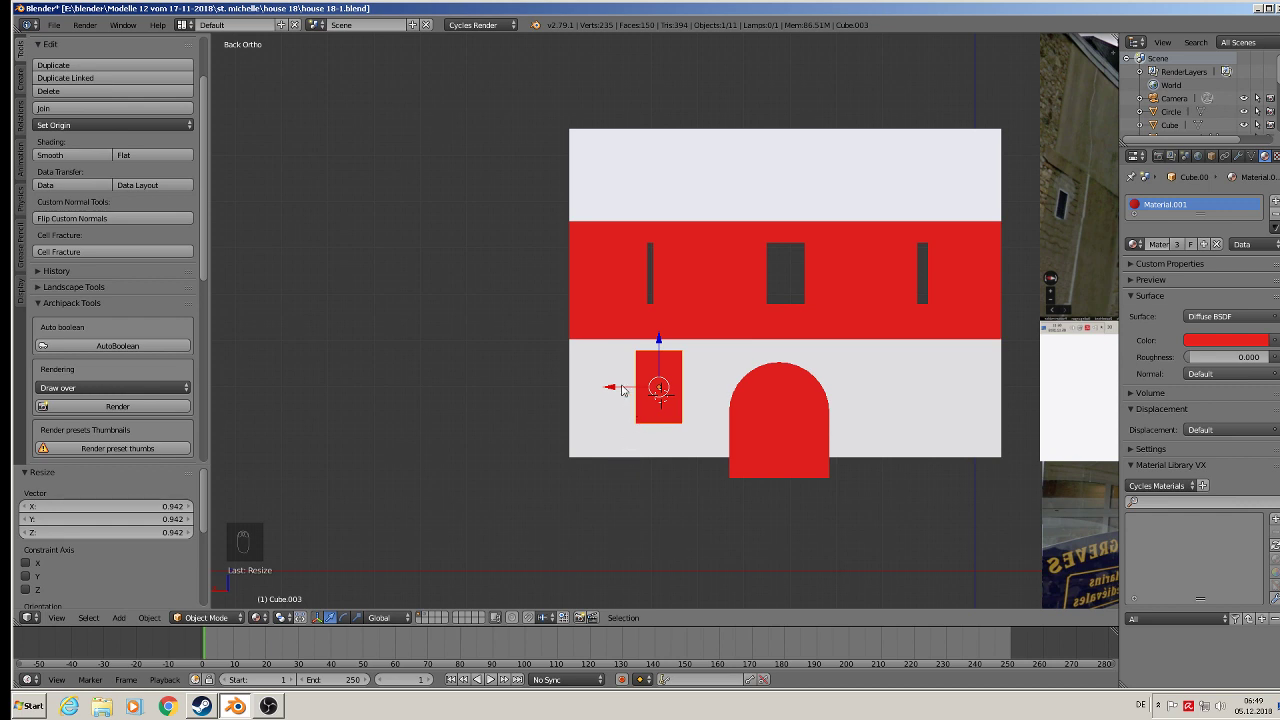
{"action": "key", "text": "g"}
{"action": "key", "text": "x"}
{"action": "left_click_drag", "start_coordinate": [640, 390], "coordinate": [640, 392]}
Duplicate the window cube about -0.480 along X to the other side of the arch and nudge the copy 0.001 along X
{"action": "middle_click_drag", "start_coordinate": [640, 401], "coordinate": [646, 426]}
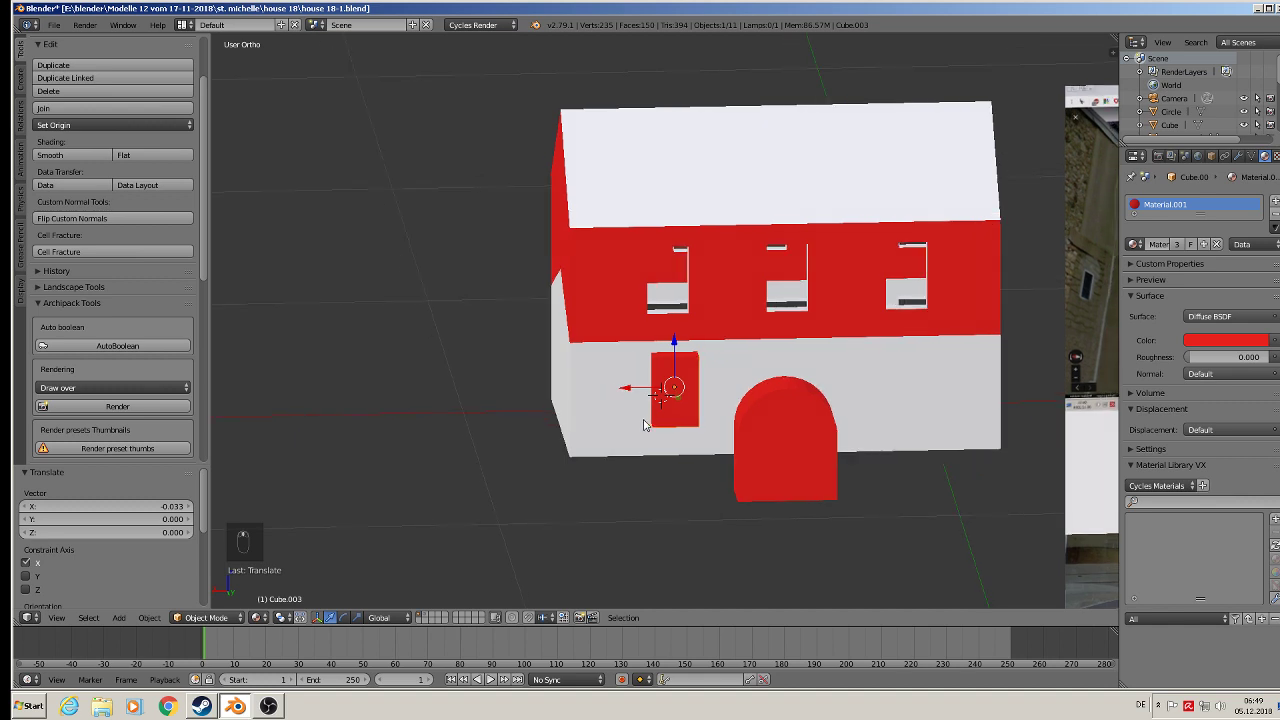
{"action": "key", "text": "shift+d"}
{"action": "key", "text": "x"}
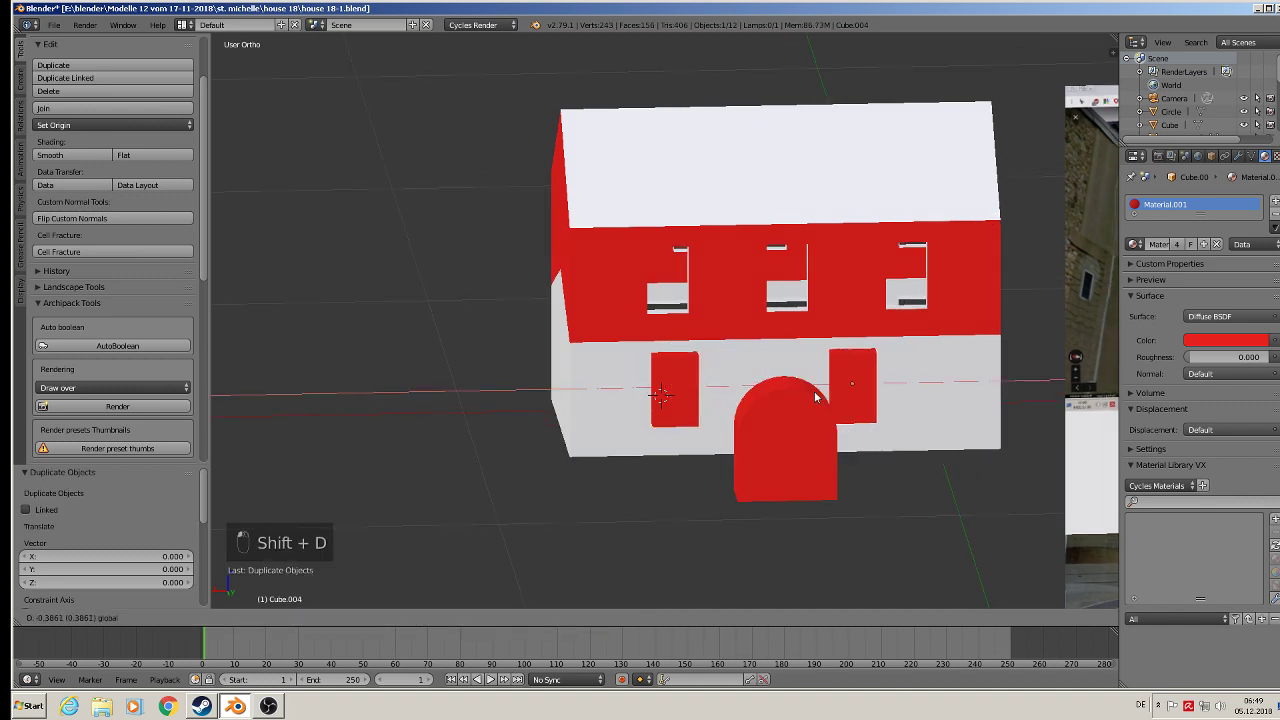
{"action": "left_click", "coordinate": [855, 397]}
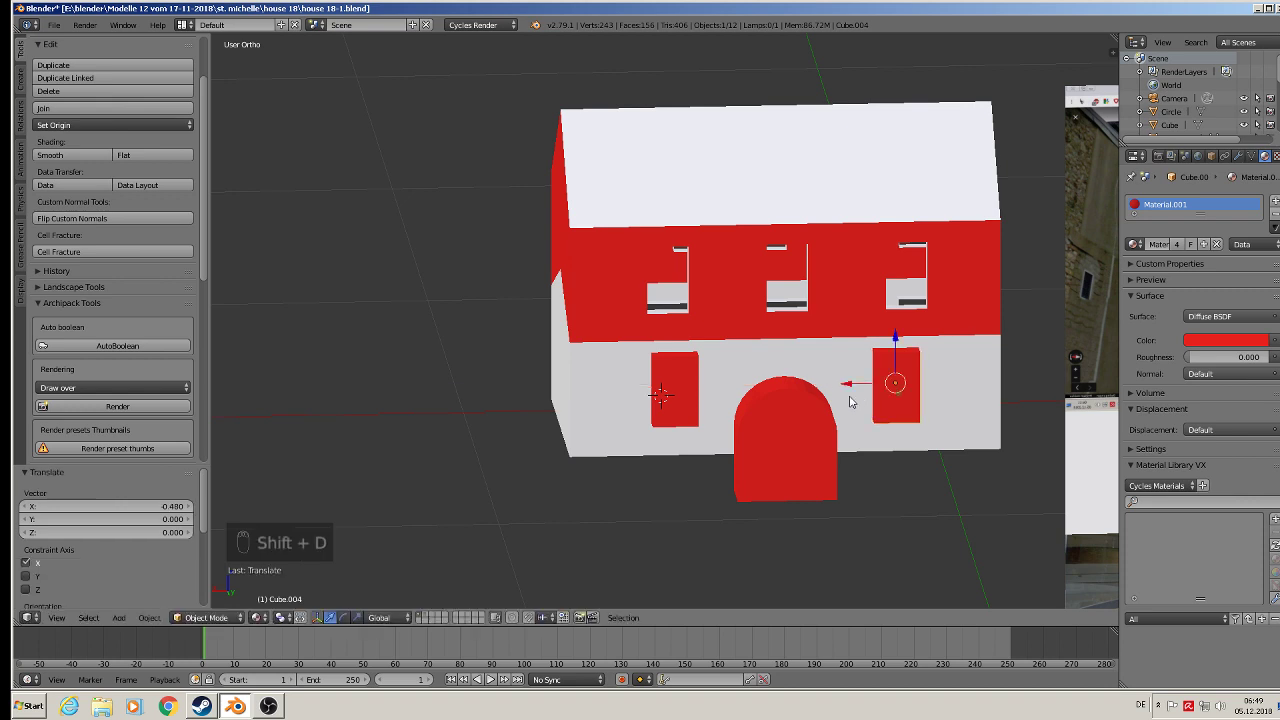
{"action": "middle_click_drag", "start_coordinate": [849, 397], "coordinate": [824, 386]}
{"action": "left_click_drag", "start_coordinate": [865, 386], "coordinate": [866, 388]}
{"action": "key", "text": "ctrl+KP_1"}
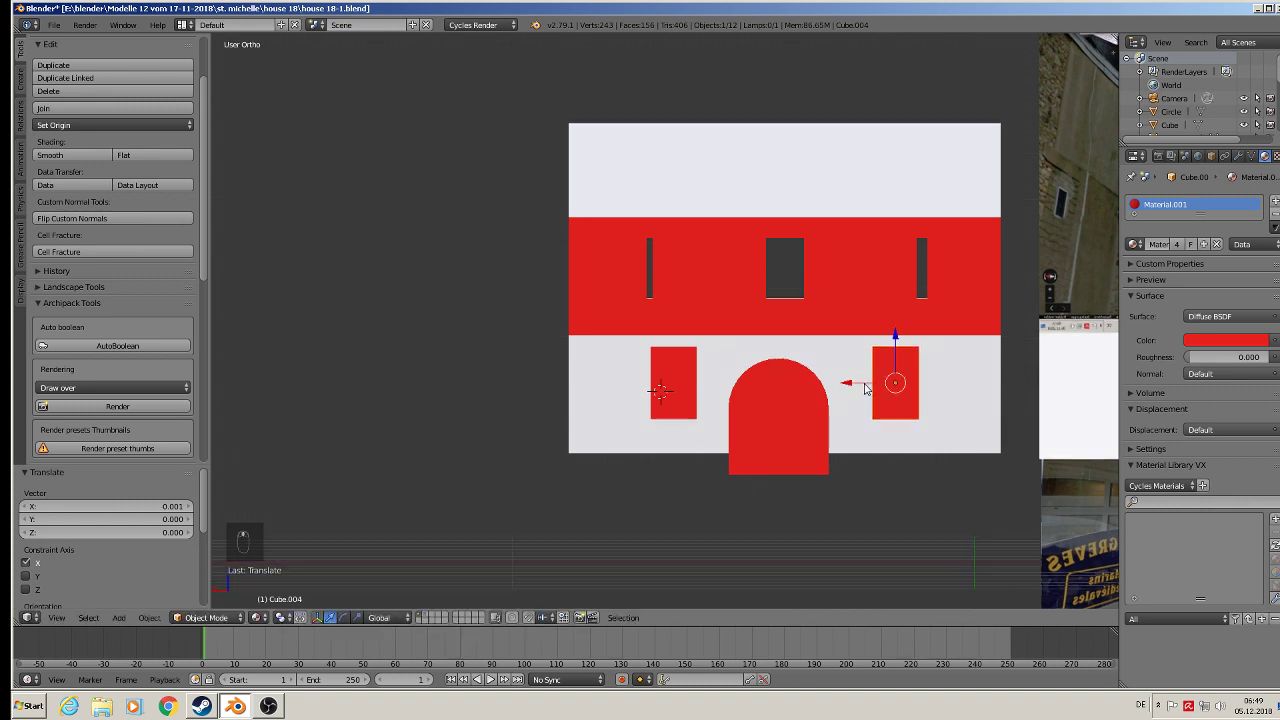
{"action": "middle_click_drag", "start_coordinate": [866, 388], "coordinate": [863, 416]}
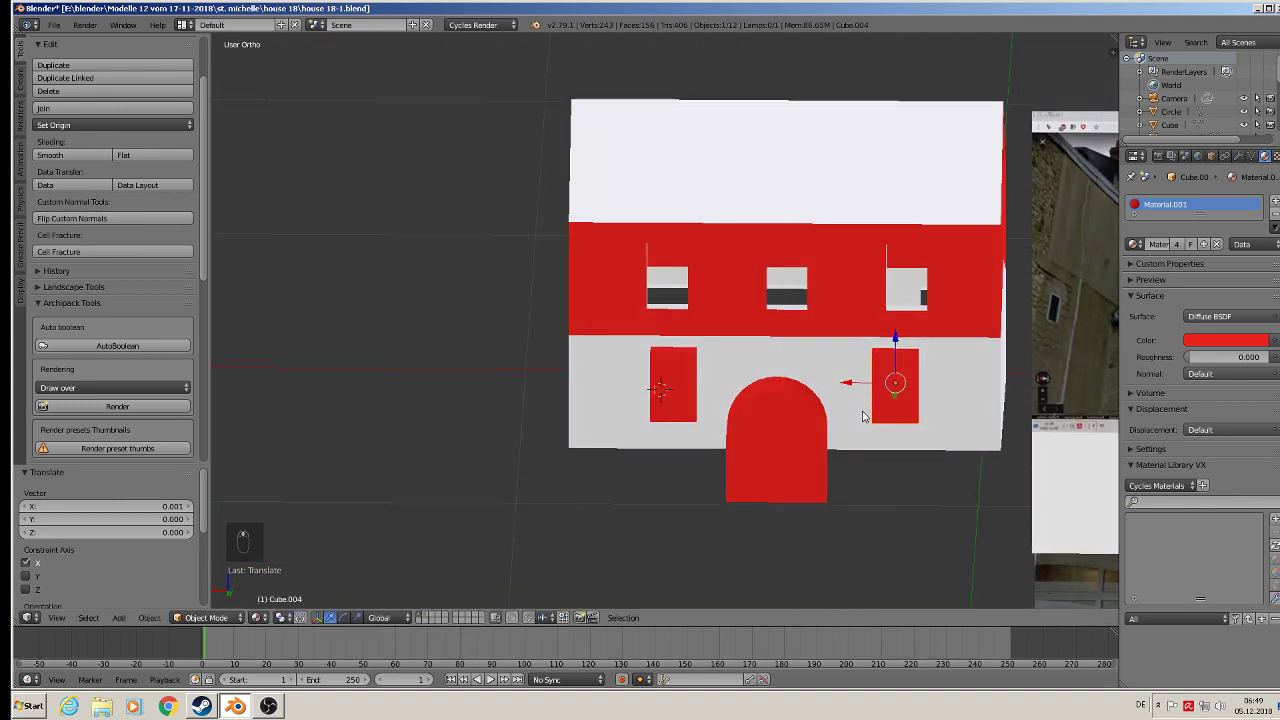
{"action": "left_click", "coordinate": [849, 388]}
Move the arched entrance block -0.013 along X between the two window cubes and -0.208 along Y into the wall
{"action": "right_click", "coordinate": [790, 417]}
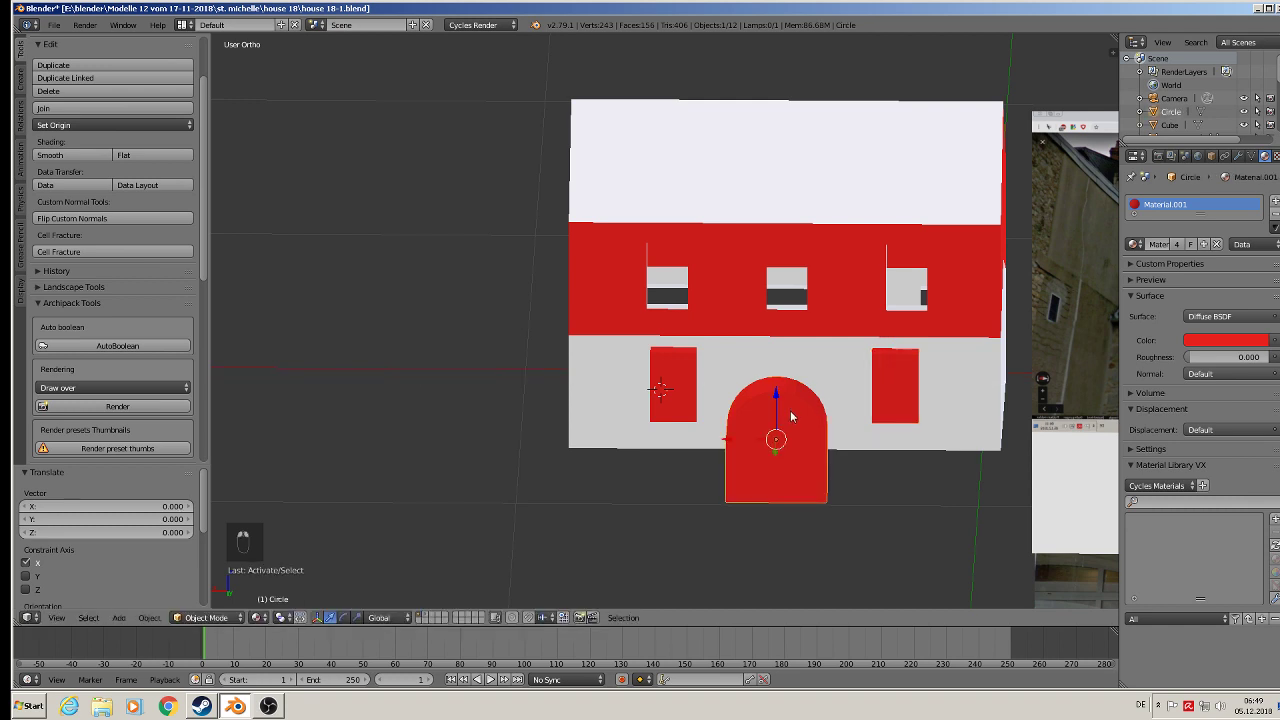
{"action": "left_click_drag", "start_coordinate": [759, 440], "coordinate": [765, 442]}
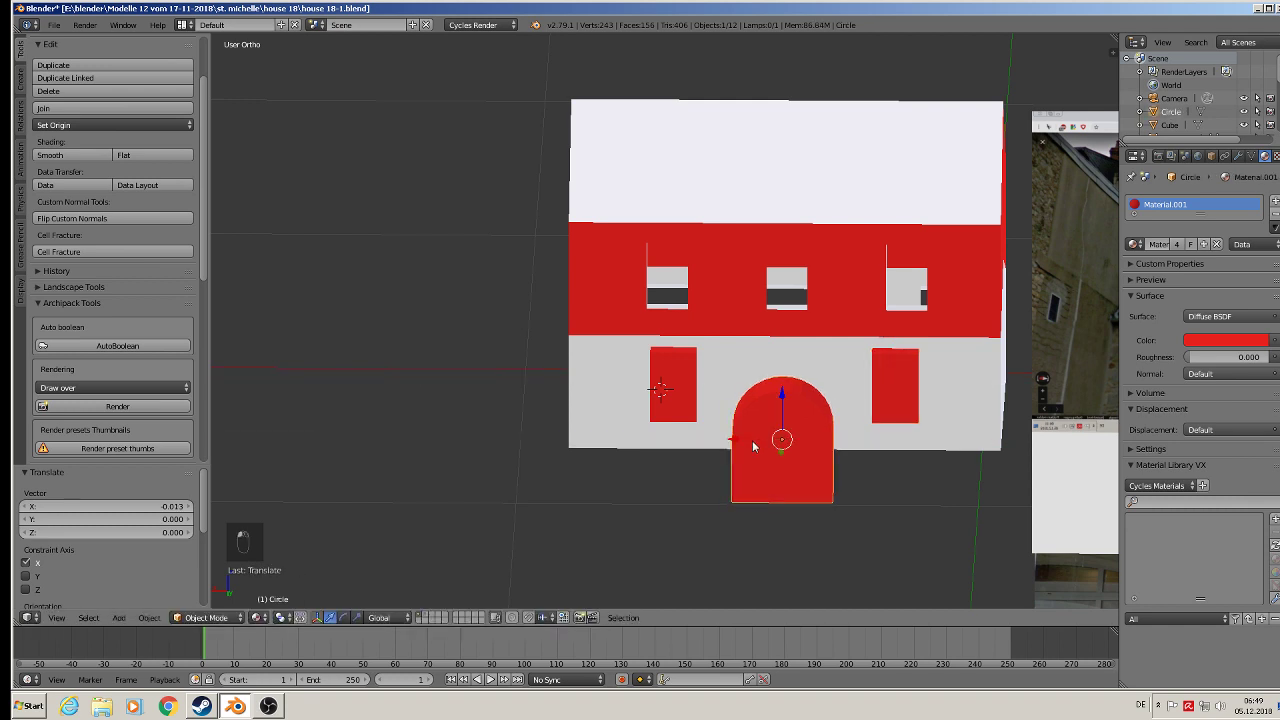
{"action": "middle_click_drag", "start_coordinate": [765, 442], "coordinate": [811, 455]}
{"action": "left_click_drag", "start_coordinate": [811, 455], "coordinate": [762, 430]}
Join the arched block and both window cubes into one object and set its origin to its geometry
{"action": "right_click", "coordinate": [650, 405], "text": "shift"}
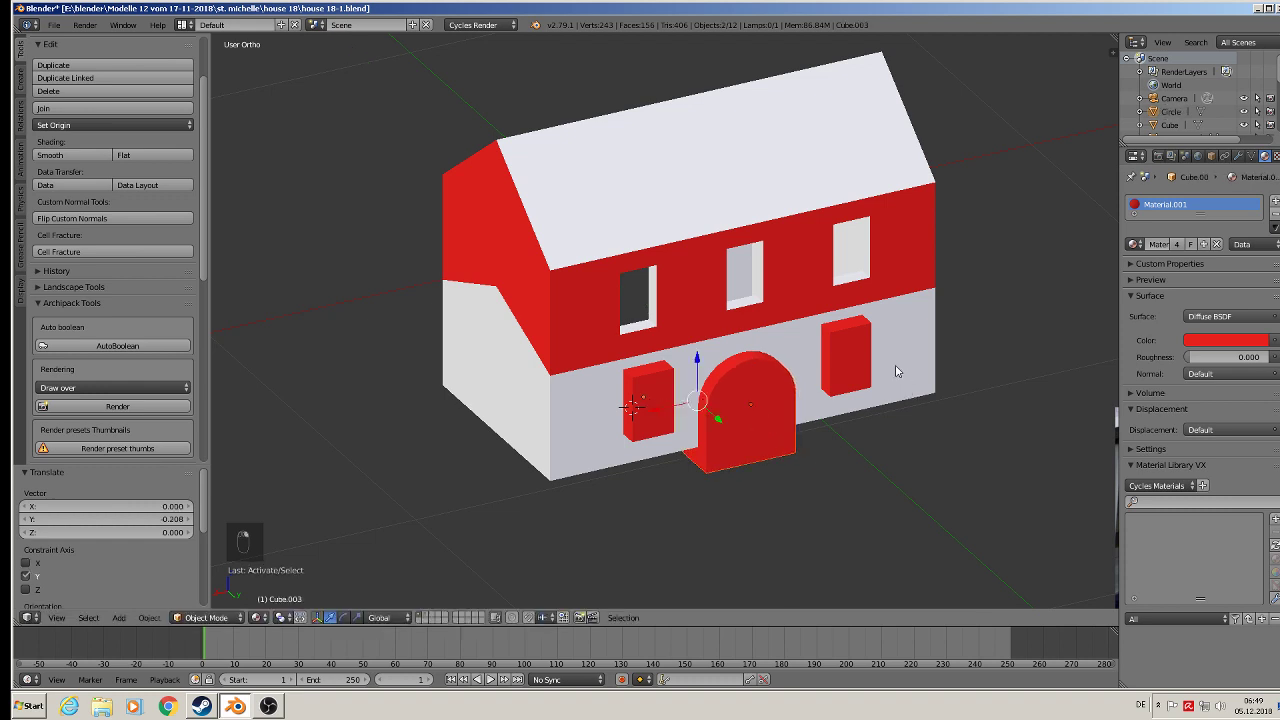
{"action": "right_click", "coordinate": [843, 355], "text": "shift"}
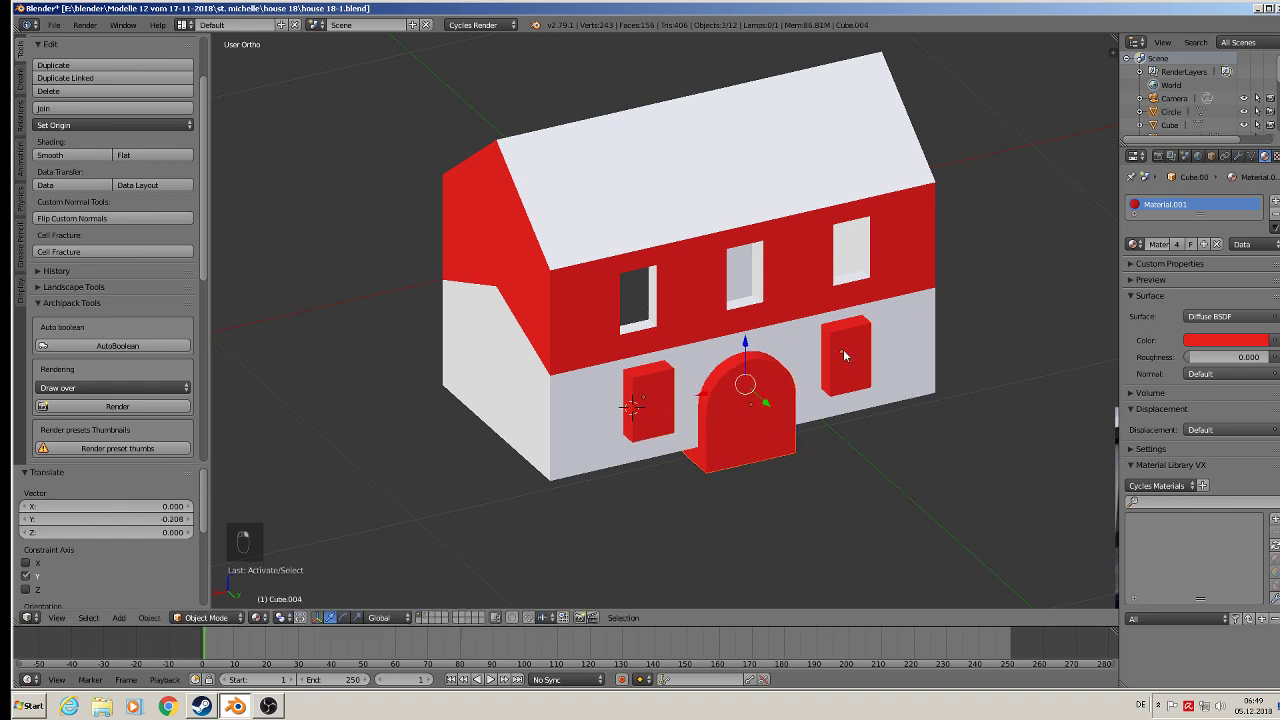
{"action": "left_click", "coordinate": [70, 108]}
{"action": "key", "text": "ctrl+KP_1"}
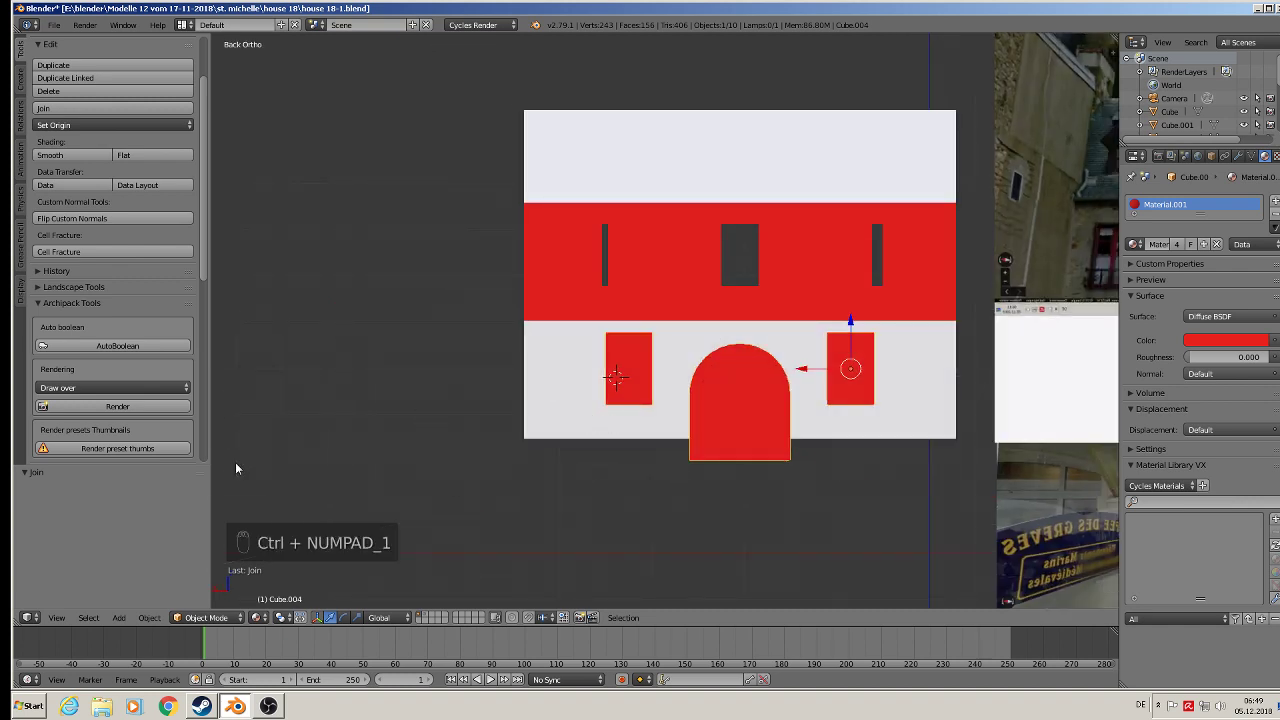
{"action": "left_click", "coordinate": [63, 126]}
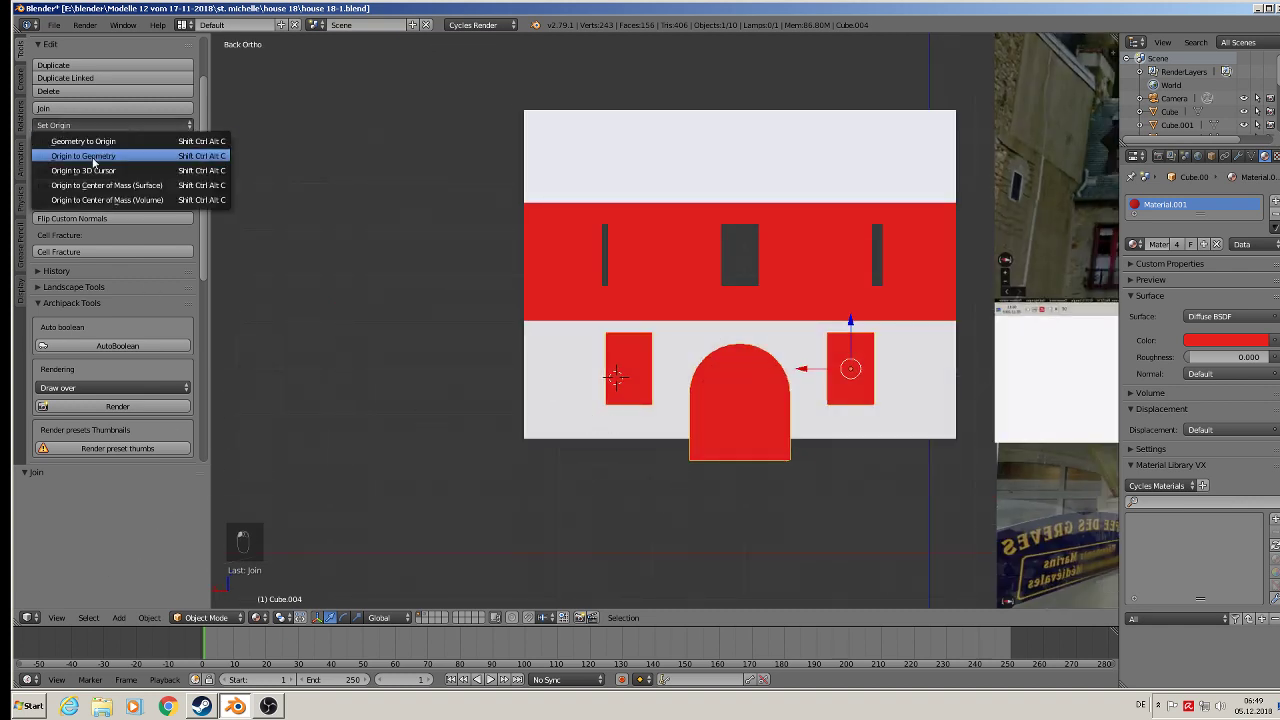
{"action": "left_click", "coordinate": [90, 157]}
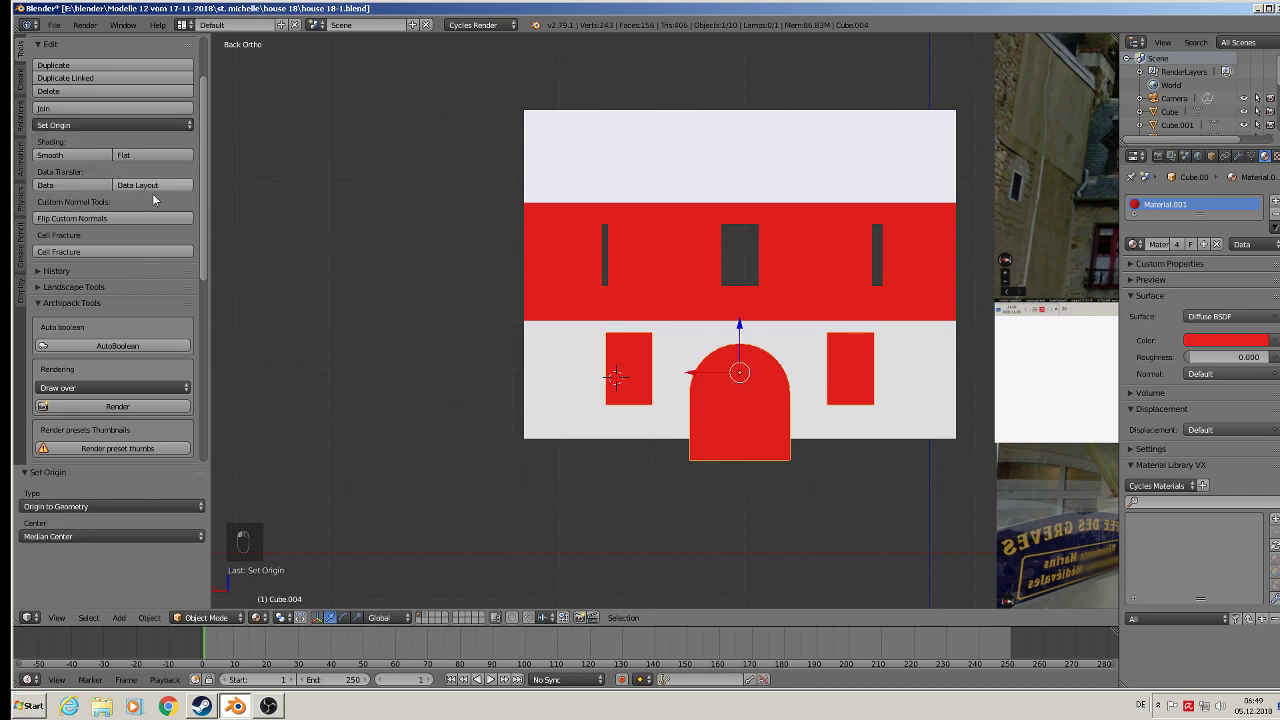
Apply rotation and scale to the joined cutter object and to the house body
{"action": "left_click", "coordinate": [160, 617]}
{"action": "mouse_move", "coordinate": [212, 516]}
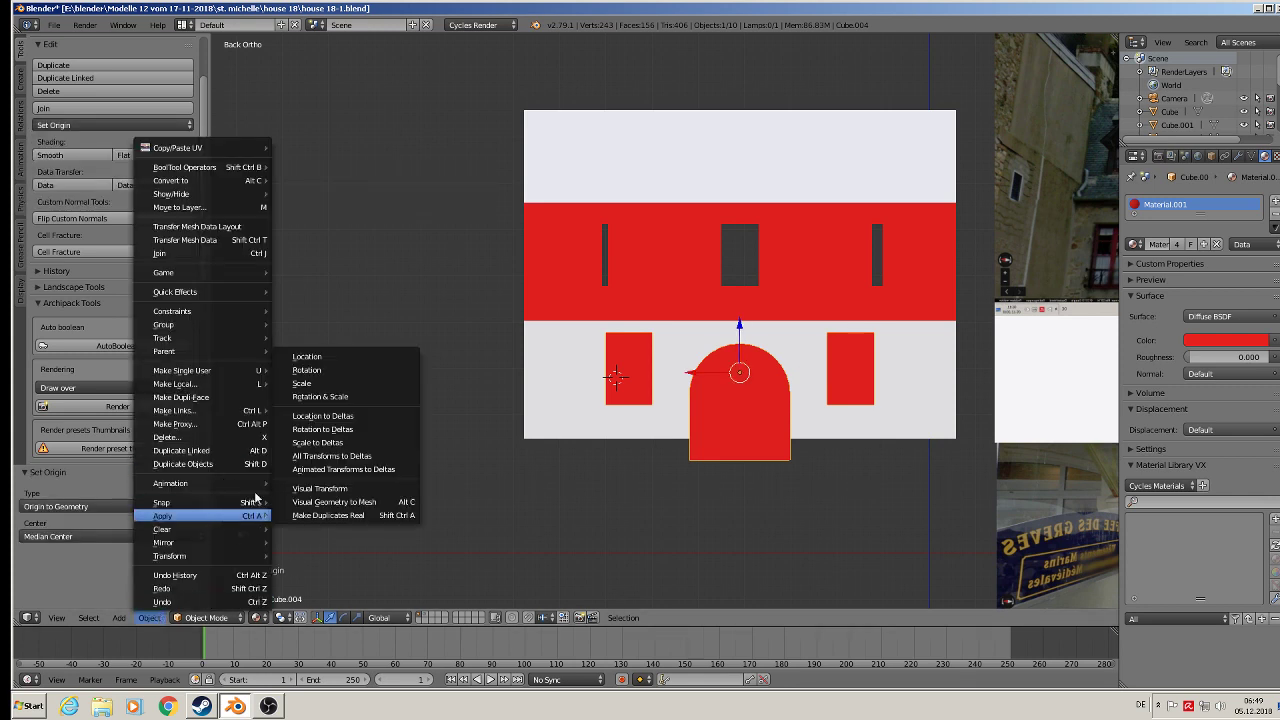
{"action": "left_click", "coordinate": [337, 397]}
{"action": "right_click", "coordinate": [551, 356]}
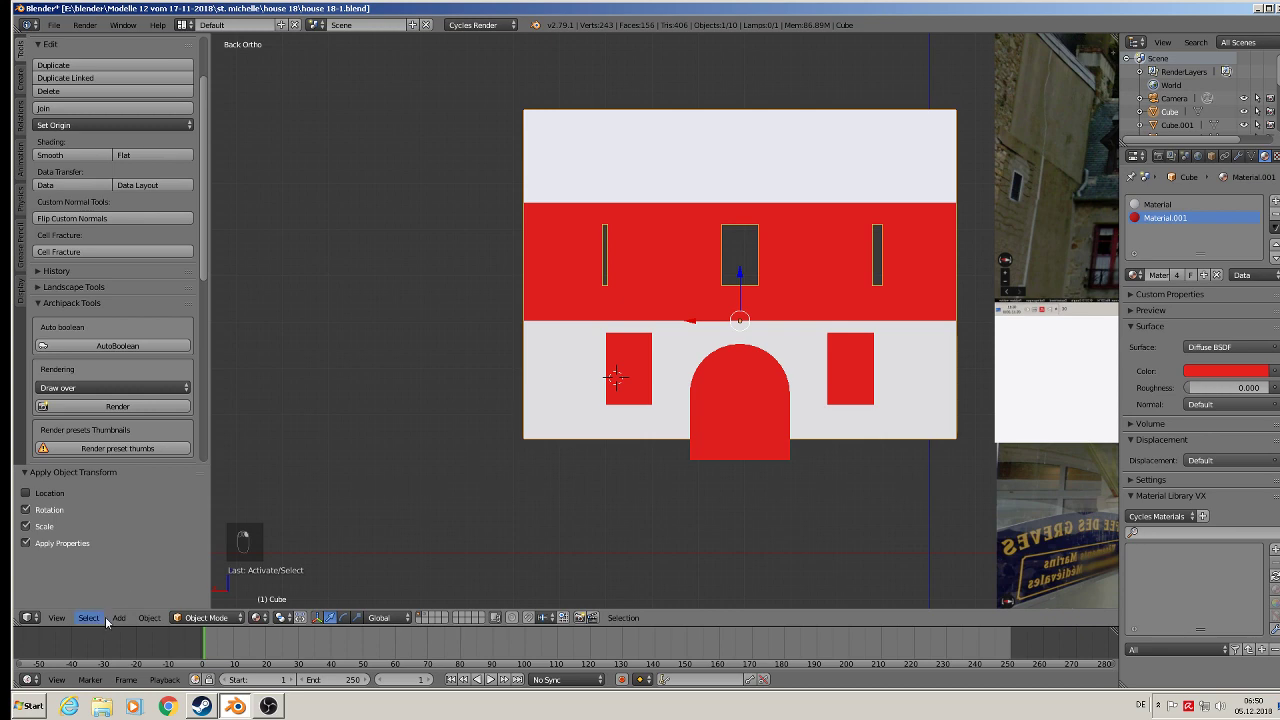
{"action": "left_click", "coordinate": [149, 617]}
{"action": "mouse_move", "coordinate": [190, 516]}
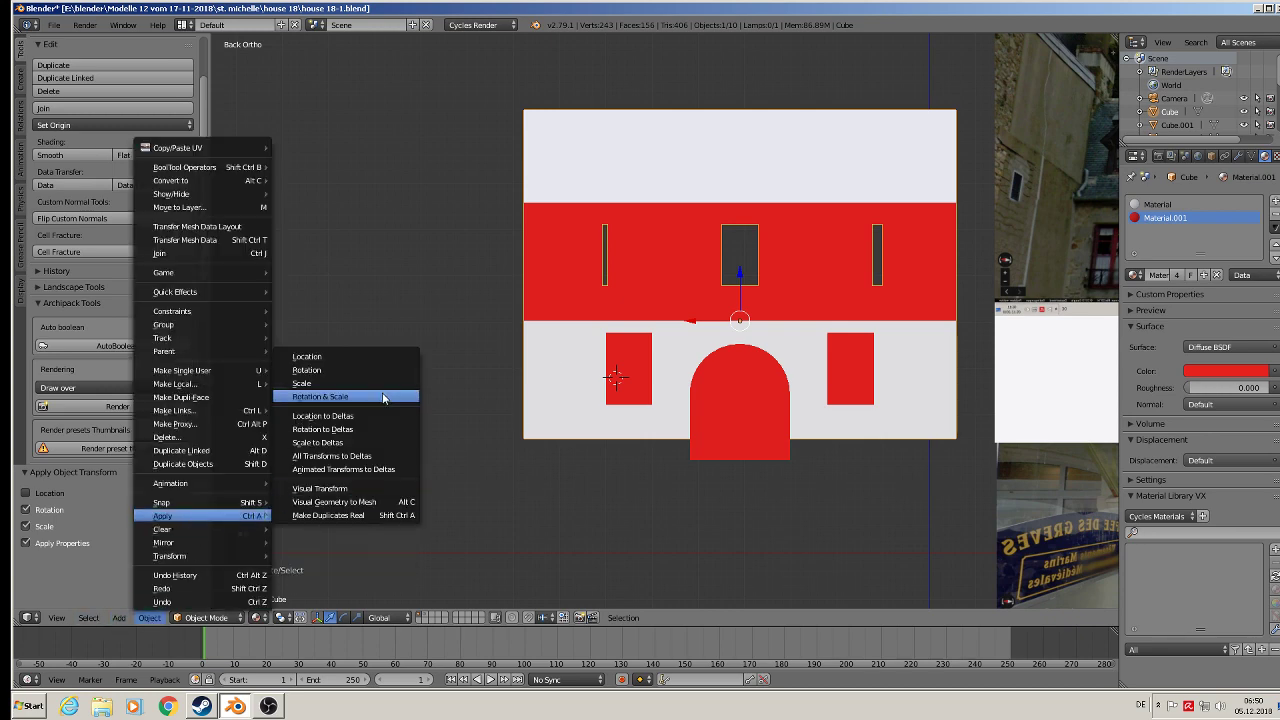
{"action": "left_click", "coordinate": [383, 398]}
Cut the entrance and window openings into the house with a Difference Boolean modifier using Cube.004, and apply the modifier
{"action": "middle_click_drag", "start_coordinate": [383, 398], "coordinate": [858, 438]}
{"action": "right_click", "coordinate": [837, 421]}
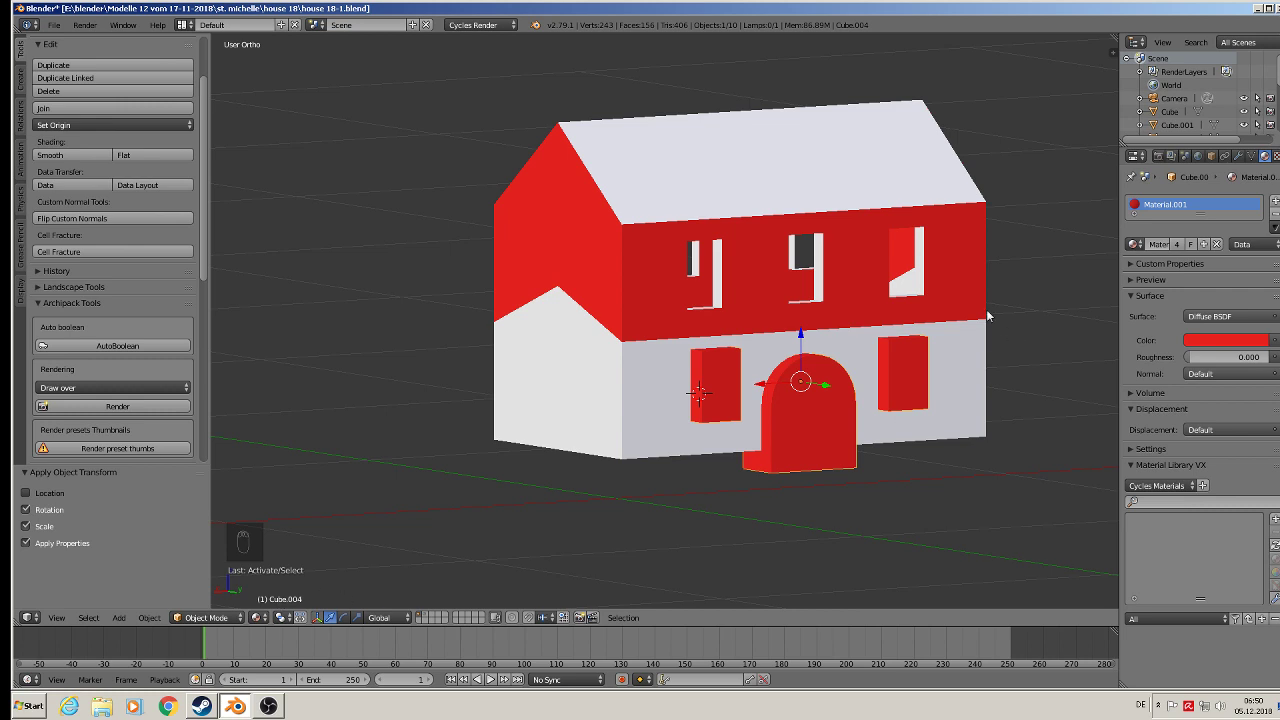
{"action": "right_click", "coordinate": [790, 207]}
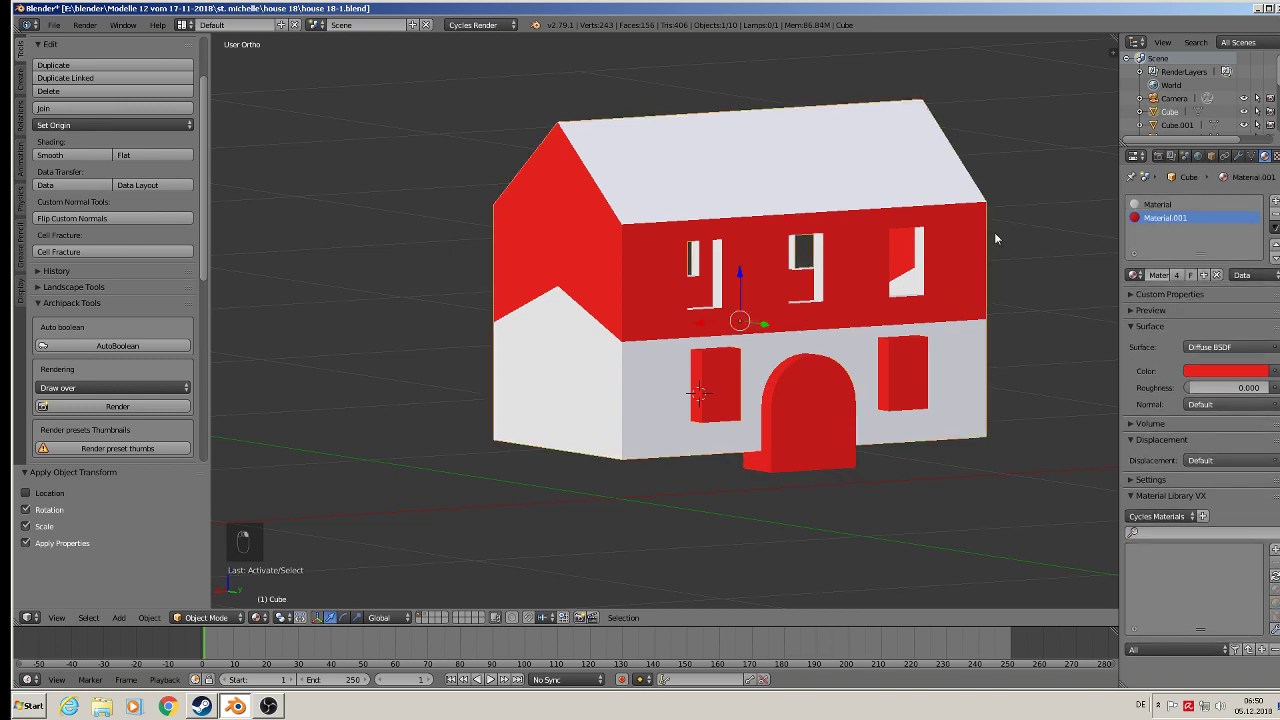
{"action": "left_click", "coordinate": [1238, 157]}
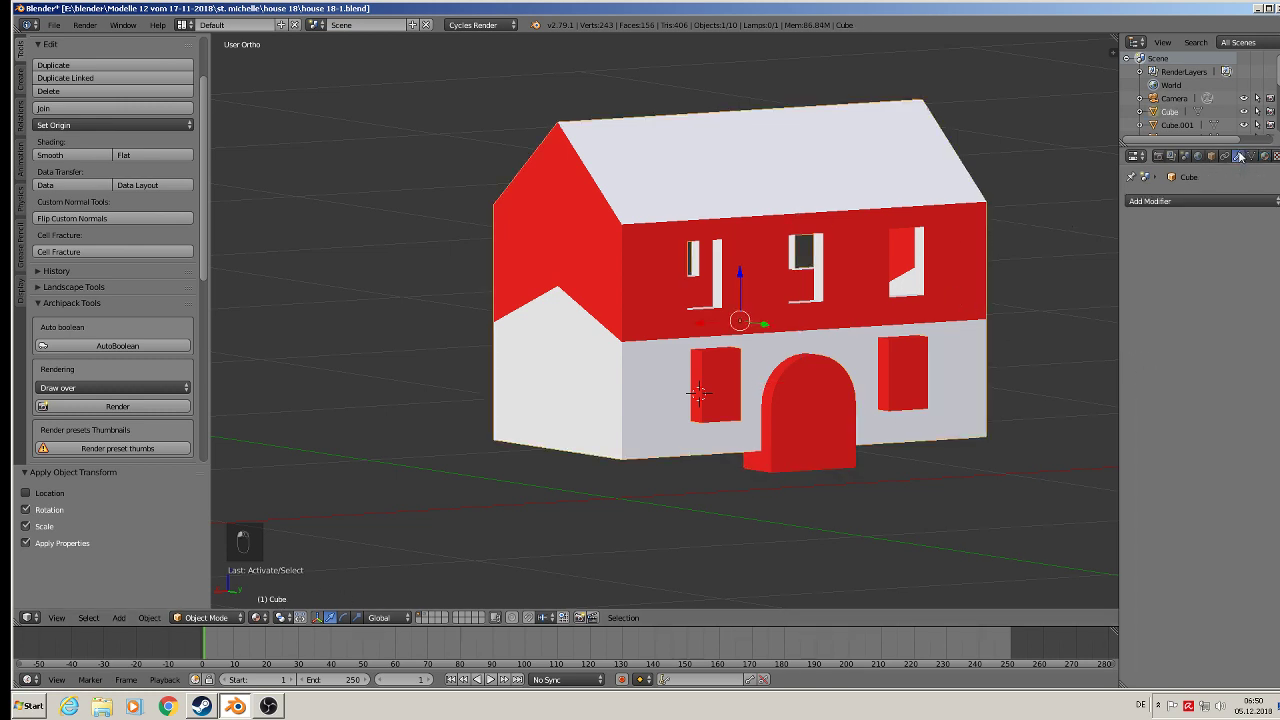
{"action": "left_click", "coordinate": [1170, 200]}
{"action": "left_click", "coordinate": [1040, 261]}
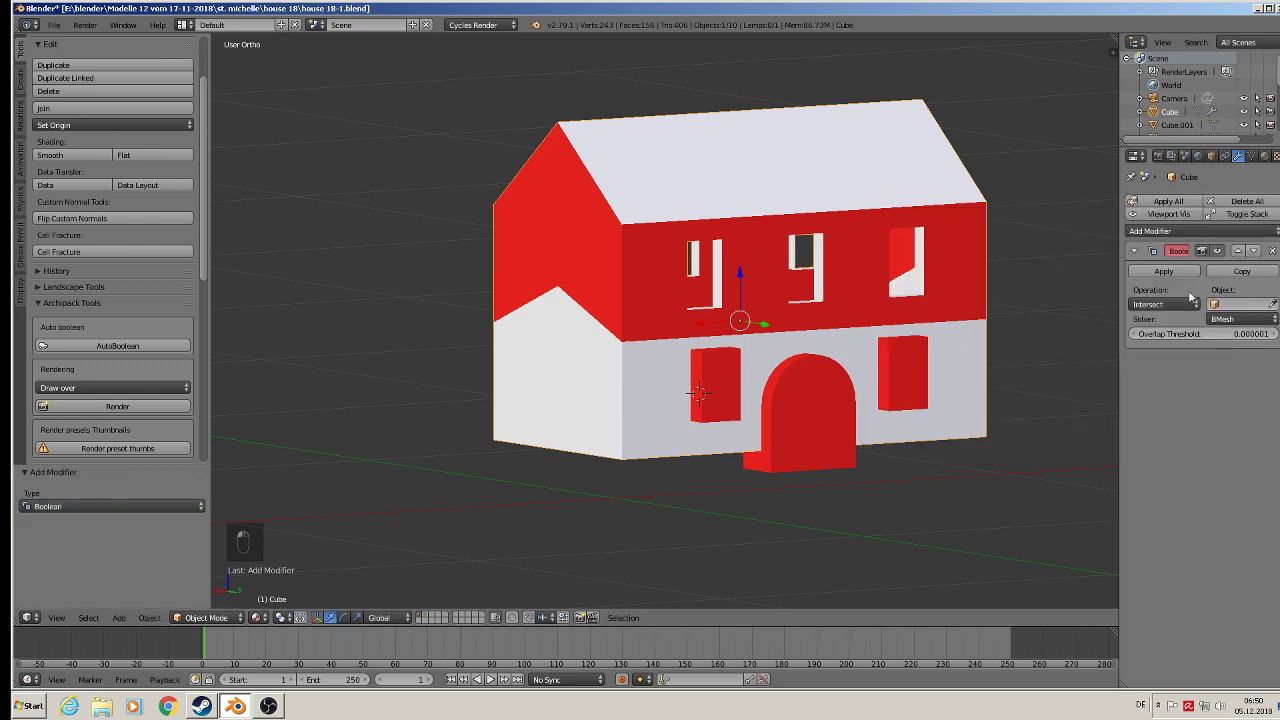
{"action": "left_click", "coordinate": [1238, 305]}
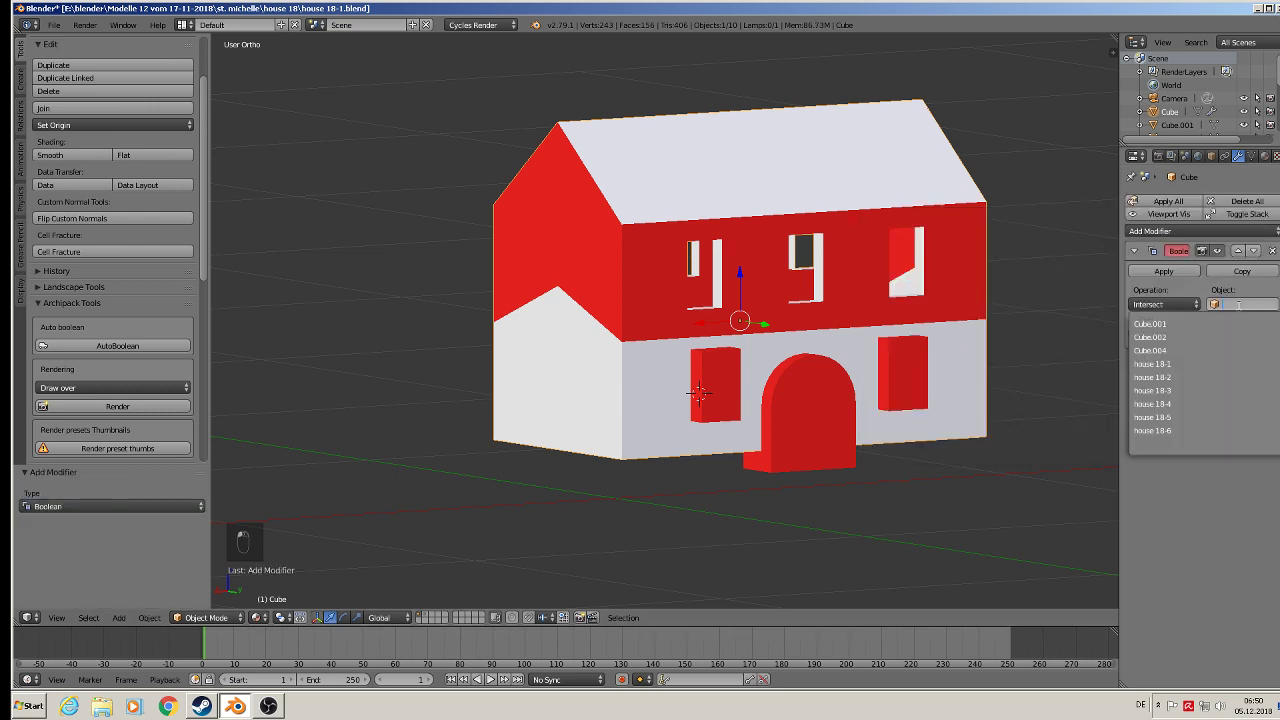
{"action": "left_click", "coordinate": [1183, 350]}
{"action": "left_click", "coordinate": [1185, 304]}
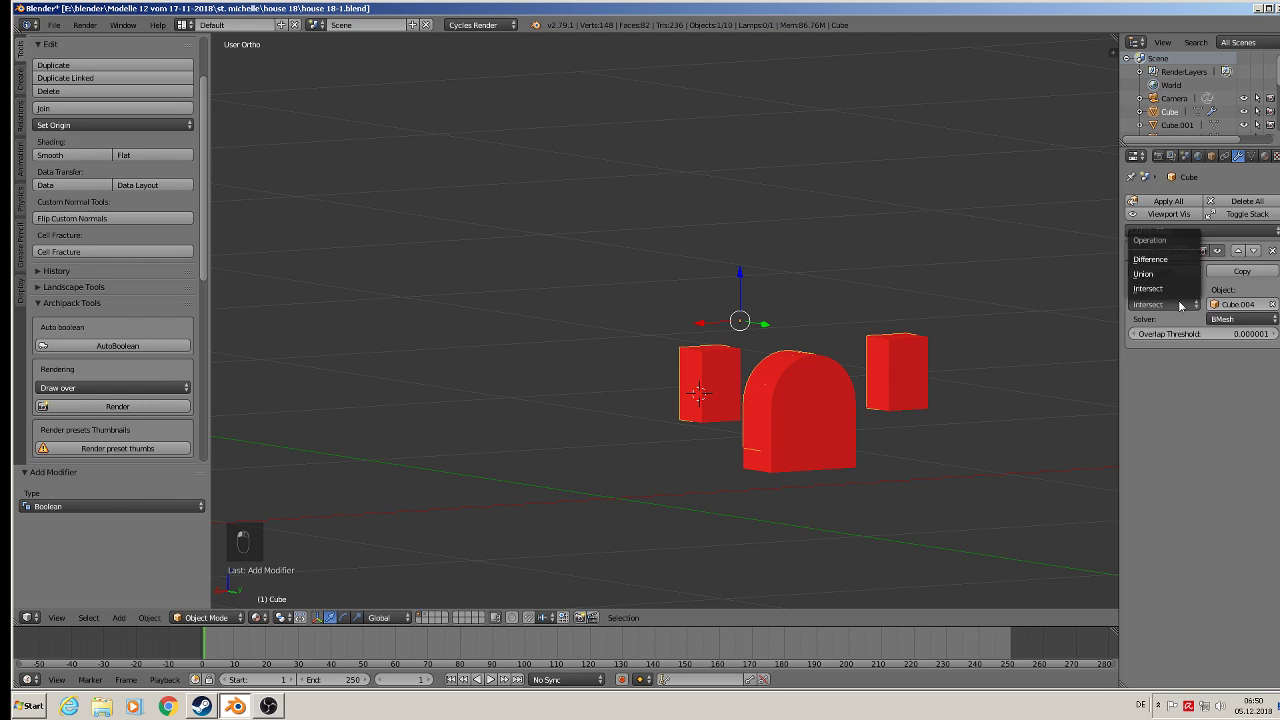
{"action": "left_click", "coordinate": [1180, 267]}
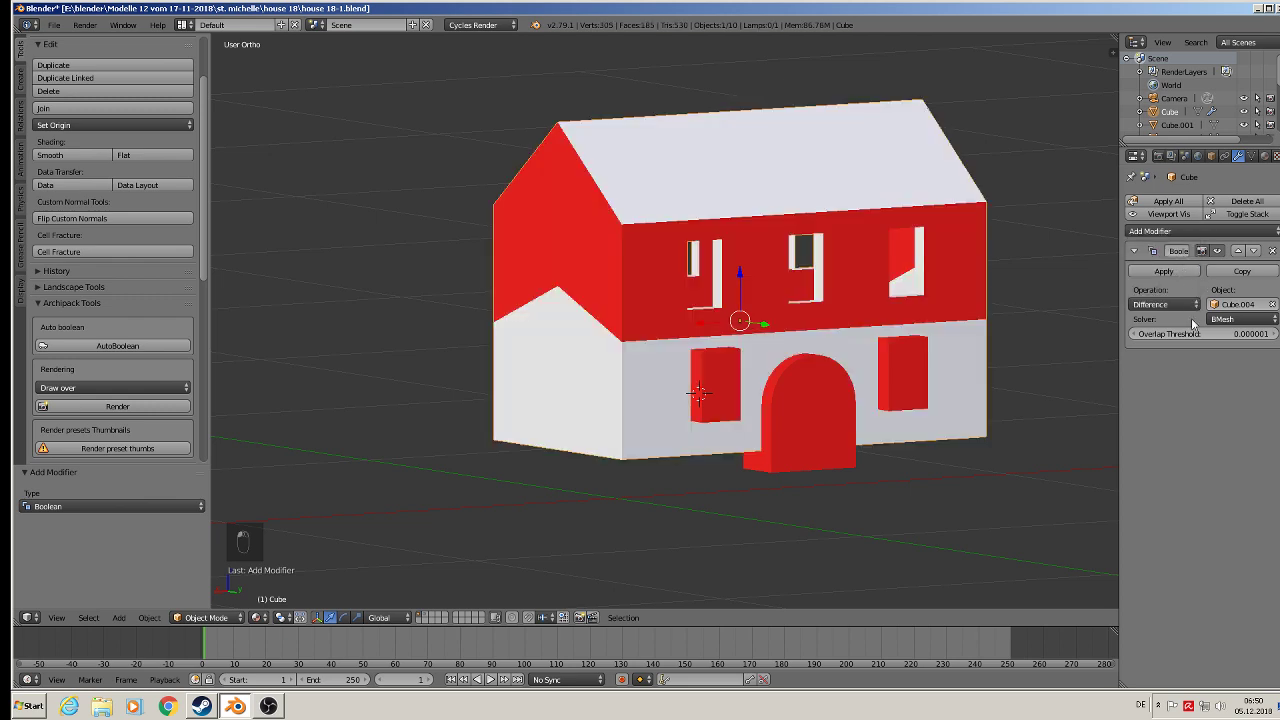
{"action": "left_click", "coordinate": [1175, 271]}
Lower the joined cutter object -0.377 along Z out of the house and send it to layer 2
{"action": "right_click", "coordinate": [783, 435]}
{"action": "left_click_drag", "start_coordinate": [805, 340], "coordinate": [849, 513]}
{"action": "middle_click_drag", "start_coordinate": [878, 525], "coordinate": [755, 397], "text": "shift"}
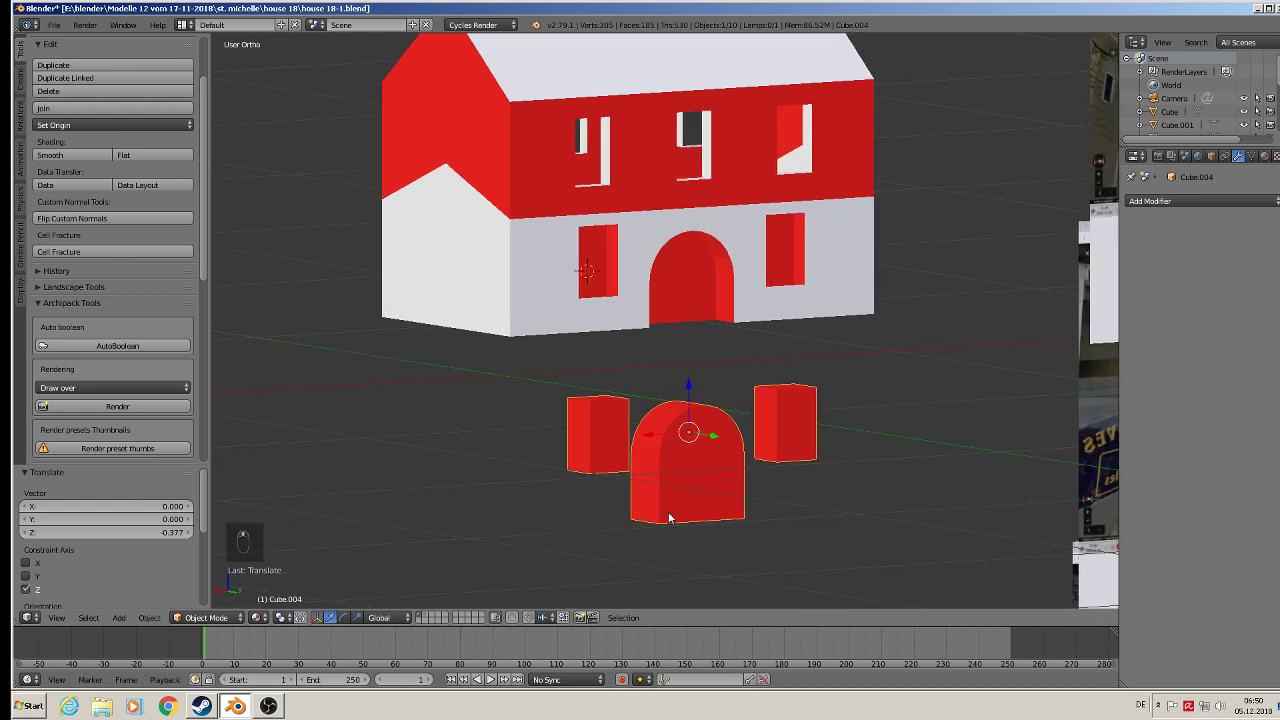
{"action": "key", "text": "m"}
{"action": "left_click", "coordinate": [799, 524]}
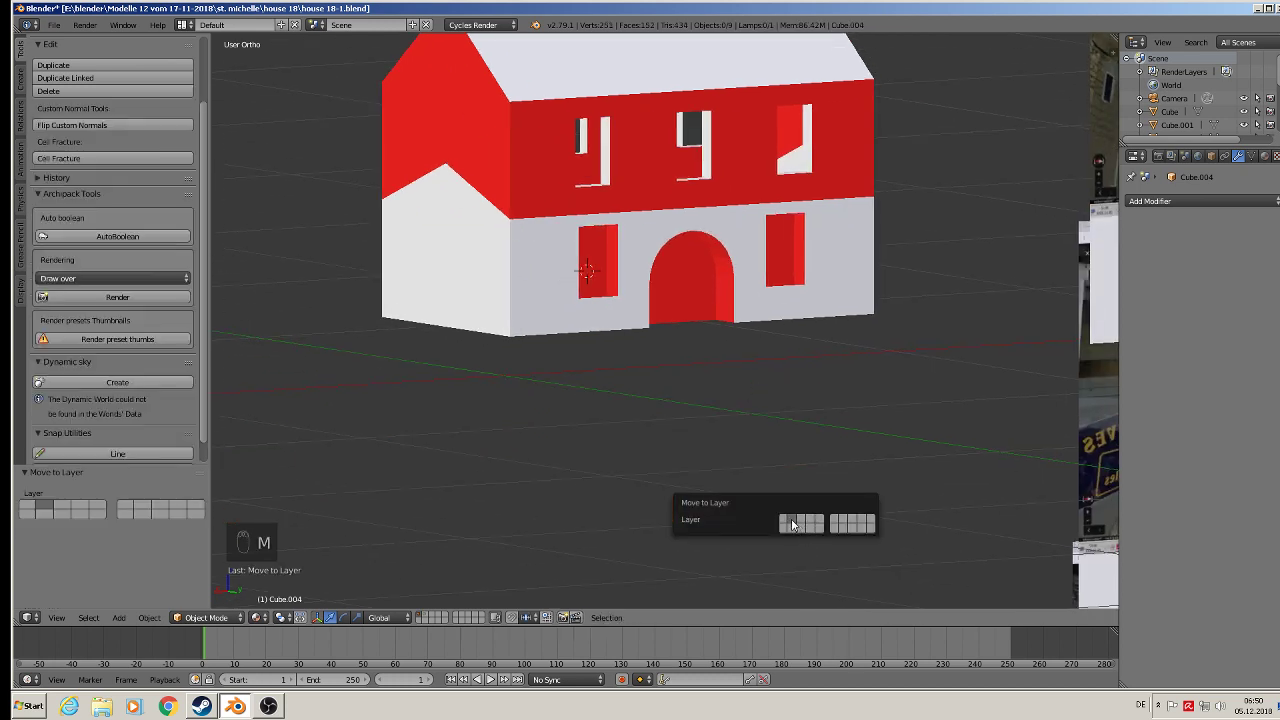
In face mode on the house mesh, move the recessed back faces of the arch and both ground-floor windows 0.016 along Y
{"action": "scroll", "coordinate": [661, 293], "scroll_direction": "up", "scroll_amount": 4}
{"action": "key", "text": "Tab"}
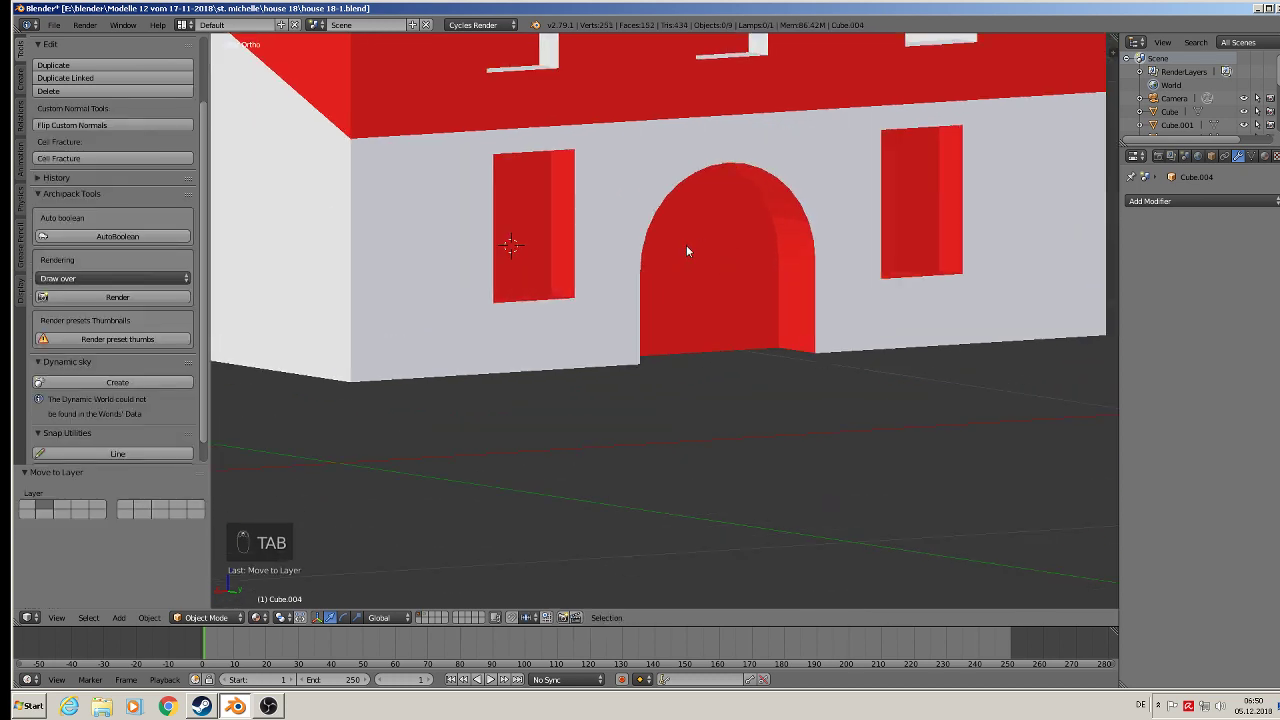
{"action": "right_click", "coordinate": [631, 231]}
{"action": "key", "text": "Tab"}
{"action": "middle_click_drag", "start_coordinate": [614, 280], "coordinate": [578, 333]}
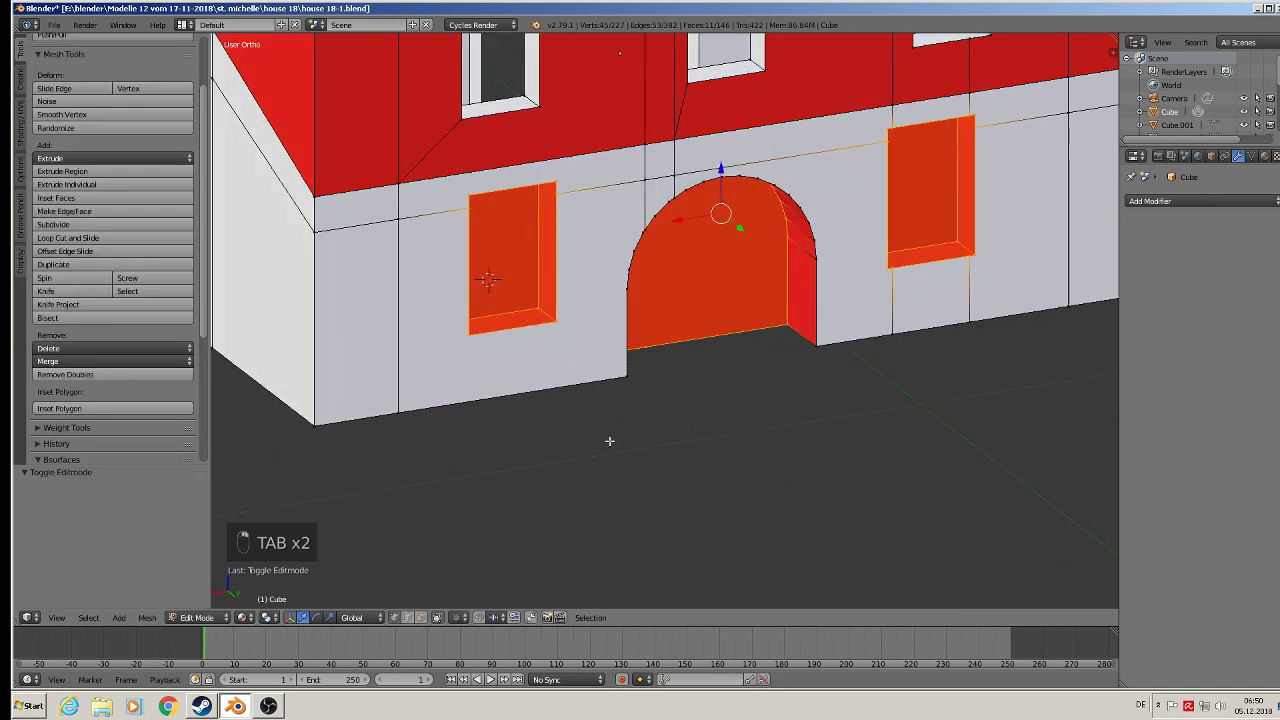
{"action": "left_click", "coordinate": [421, 618]}
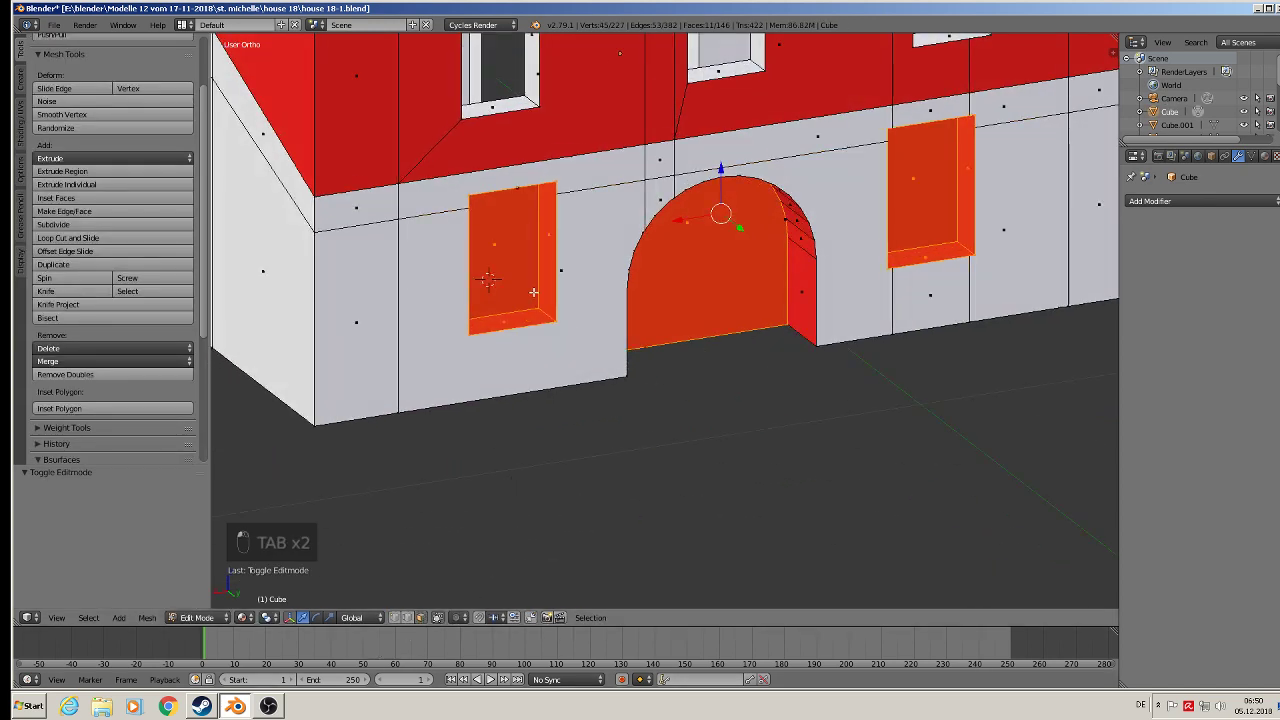
{"action": "right_click", "coordinate": [520, 273]}
{"action": "right_click", "coordinate": [740, 266], "text": "shift"}
{"action": "right_click", "coordinate": [930, 197], "text": "shift"}
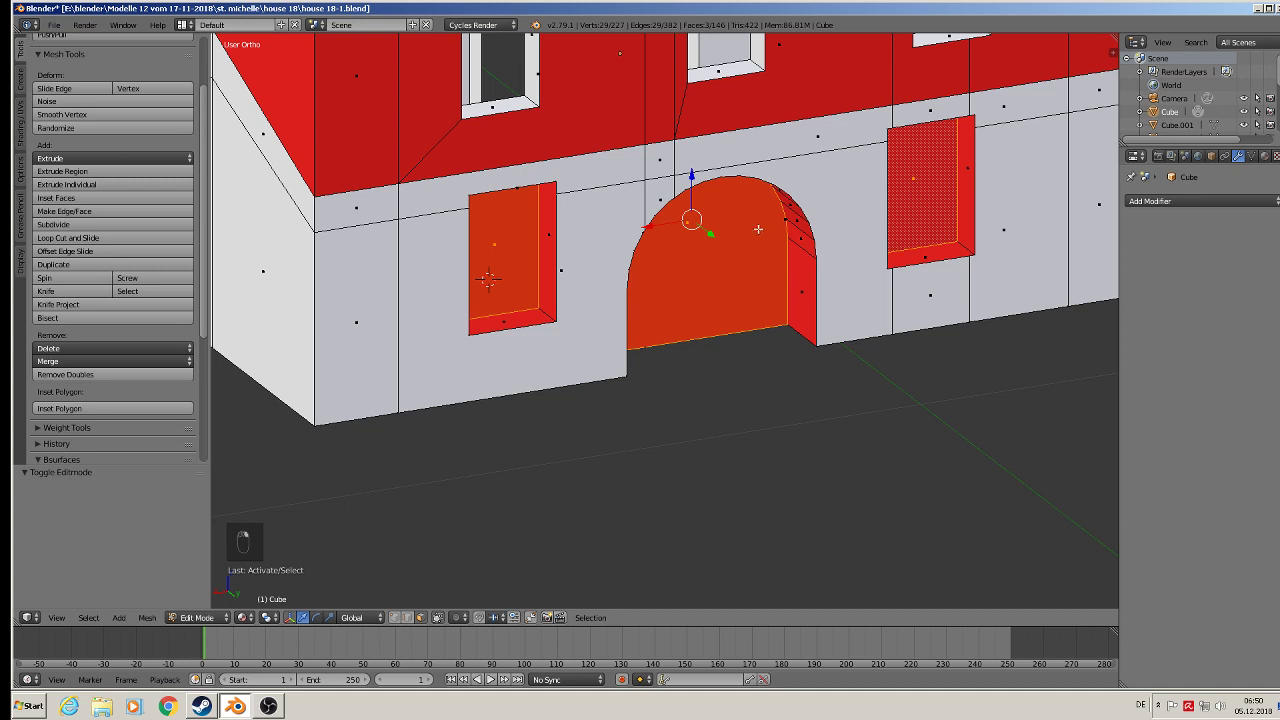
{"action": "left_click_drag", "start_coordinate": [706, 234], "coordinate": [716, 247]}
Delete the back faces of the arched entrance and the two ground-floor windows, leaving the openings' reveals, and return to Object Mode
{"action": "right_click", "coordinate": [720, 230]}
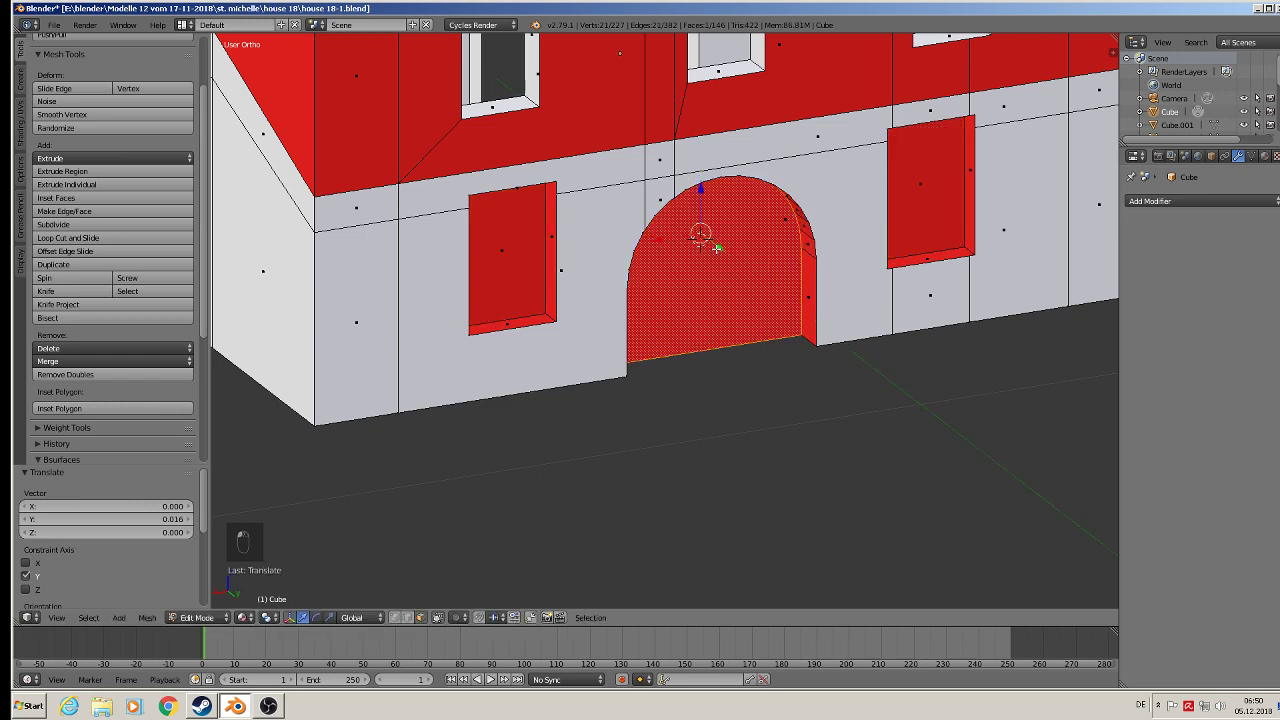
{"action": "right_click", "coordinate": [533, 231], "text": "shift"}
{"action": "right_click", "coordinate": [915, 194], "text": "shift"}
{"action": "key", "text": "x"}
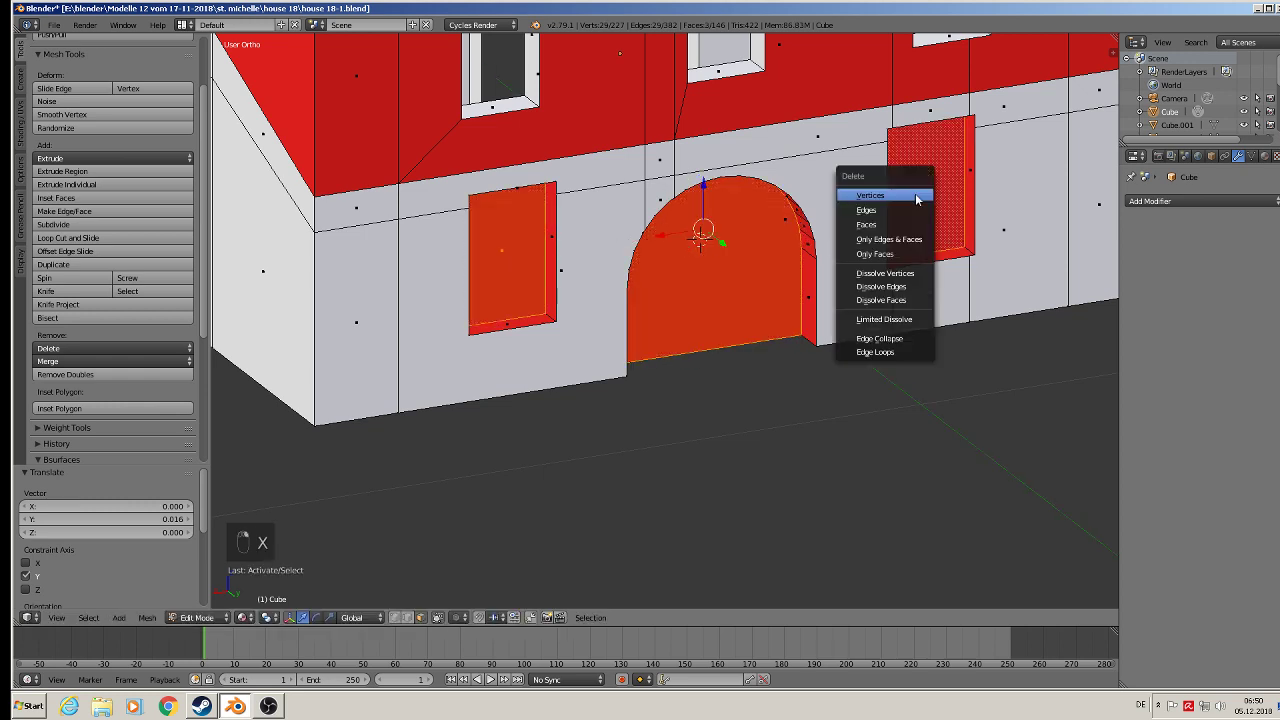
{"action": "left_click", "coordinate": [871, 249]}
{"action": "middle_click_drag", "start_coordinate": [871, 249], "coordinate": [541, 360]}
{"action": "key", "text": "Tab"}
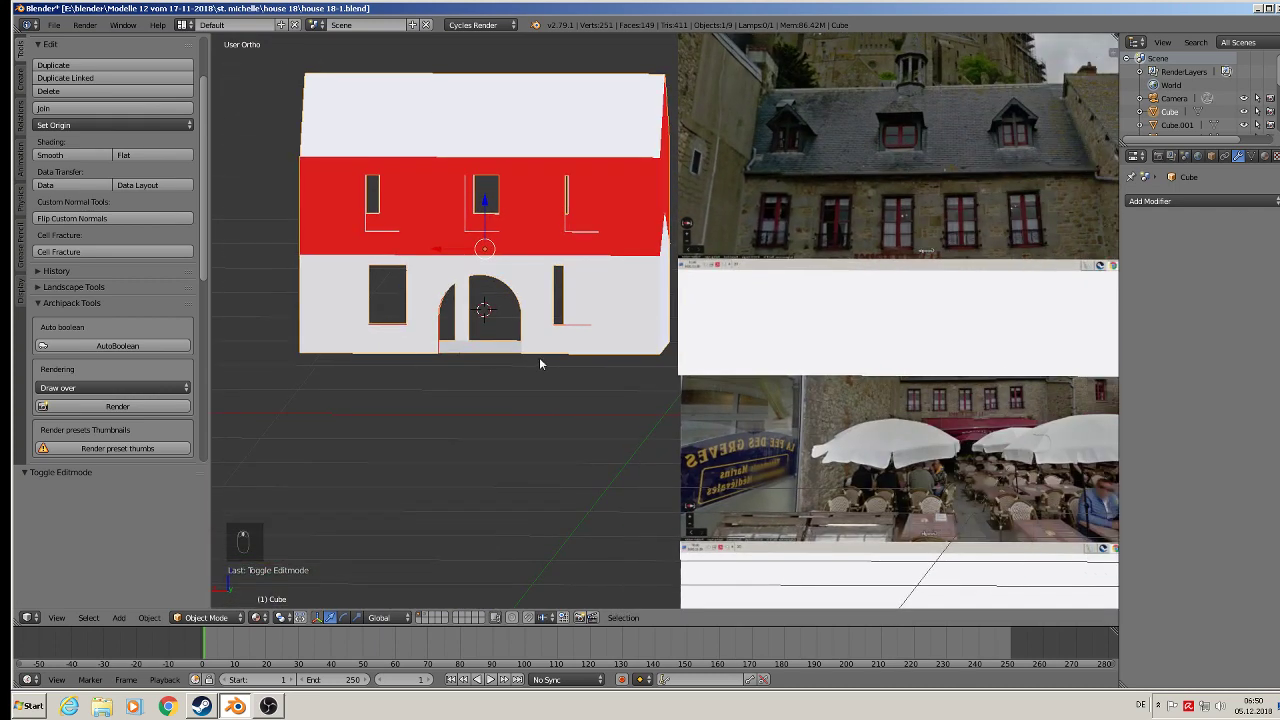
Save the file under the new name house 18-2.blend in the house 18 folder
{"action": "scroll", "coordinate": [540, 360], "scroll_direction": "down", "scroll_amount": 2}
{"action": "left_click", "coordinate": [57, 25]}
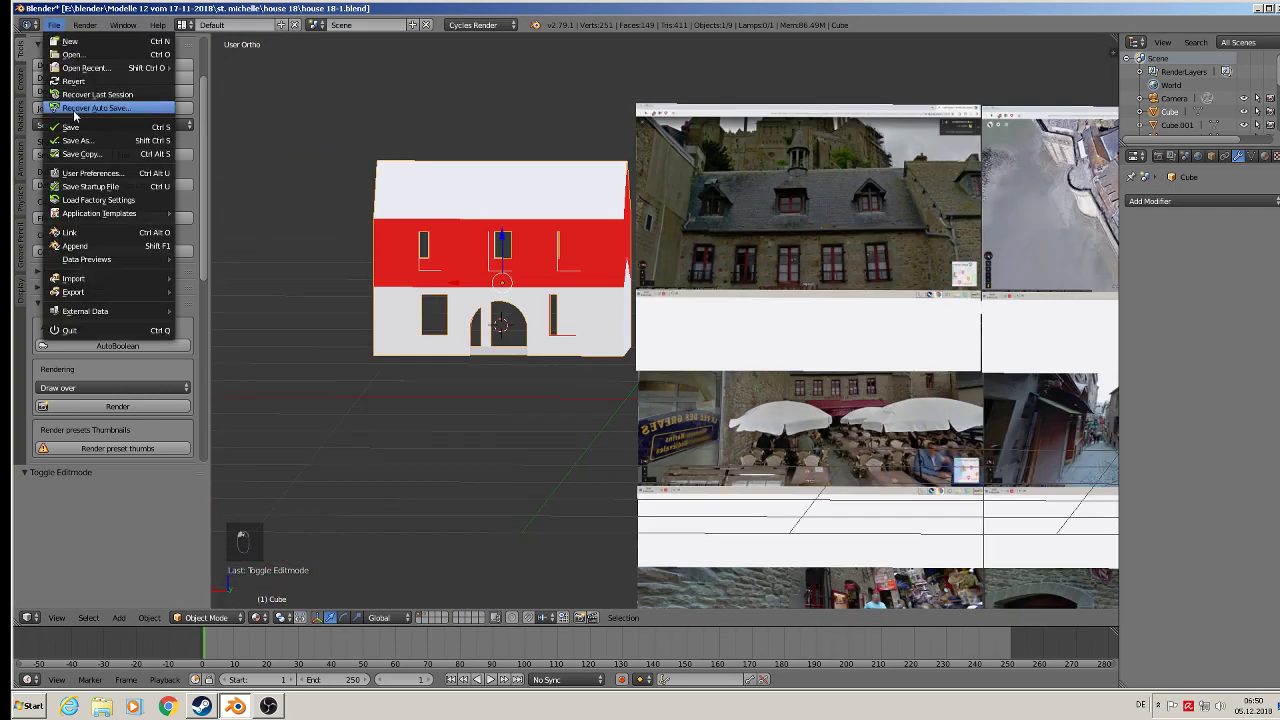
{"action": "left_click", "coordinate": [80, 138]}
{"action": "left_click", "coordinate": [226, 77]}
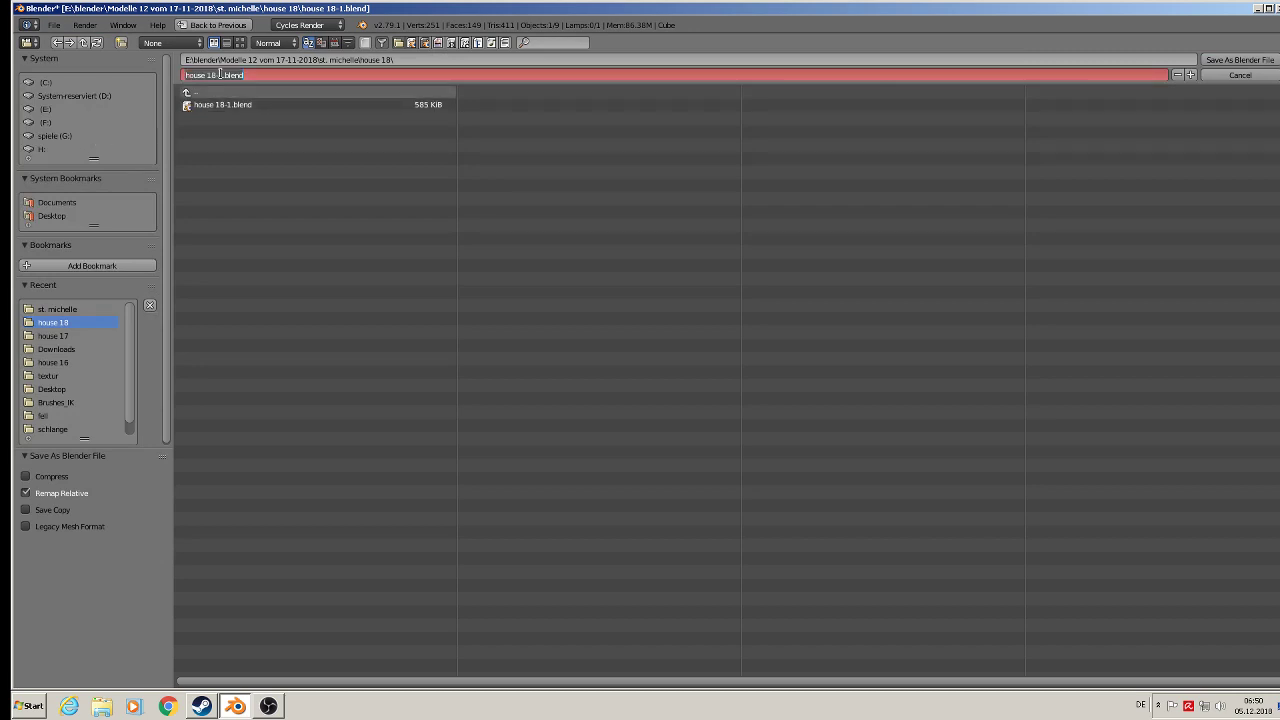
{"action": "left_click", "coordinate": [222, 75]}
{"action": "type", "text": "2"}
{"action": "left_click", "coordinate": [1238, 61]}
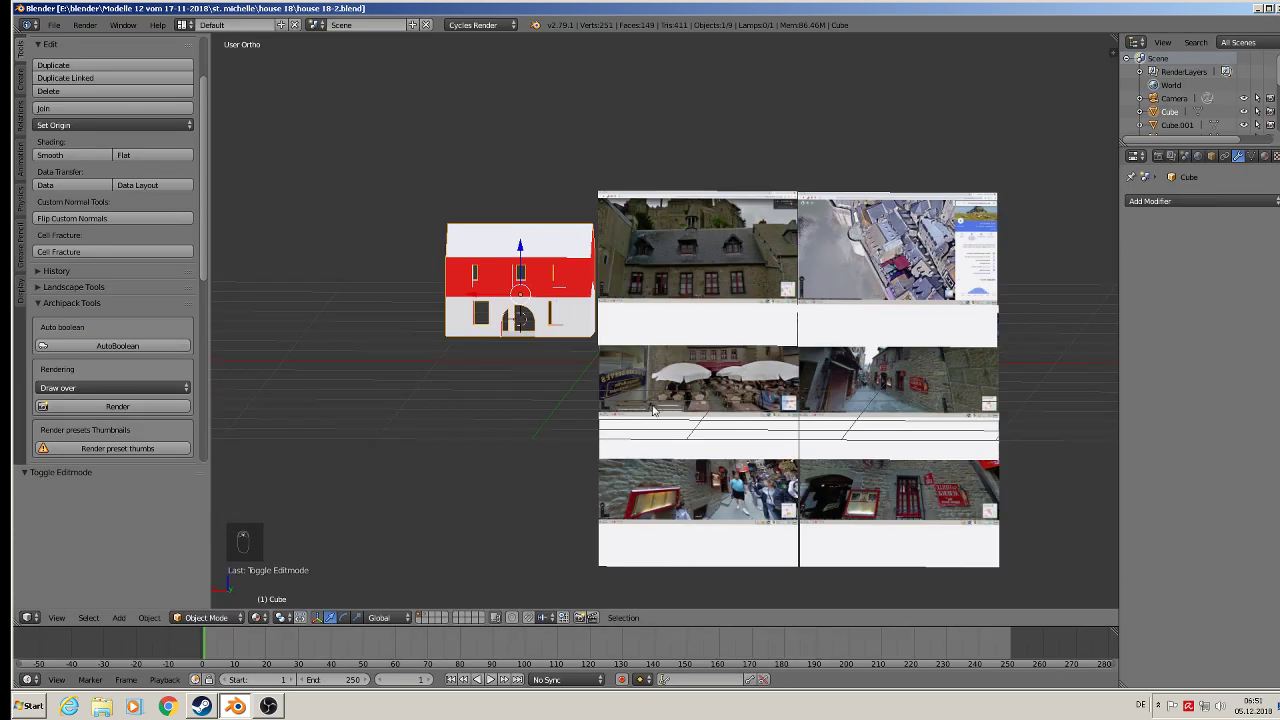
Examine the upper-floor windows in the facade reference screenshots, ending in front view close to the row of five windows
{"action": "middle_click_drag", "start_coordinate": [653, 410], "coordinate": [567, 289], "text": "shift"}
{"action": "scroll", "coordinate": [567, 289], "scroll_direction": "up", "scroll_amount": 3}
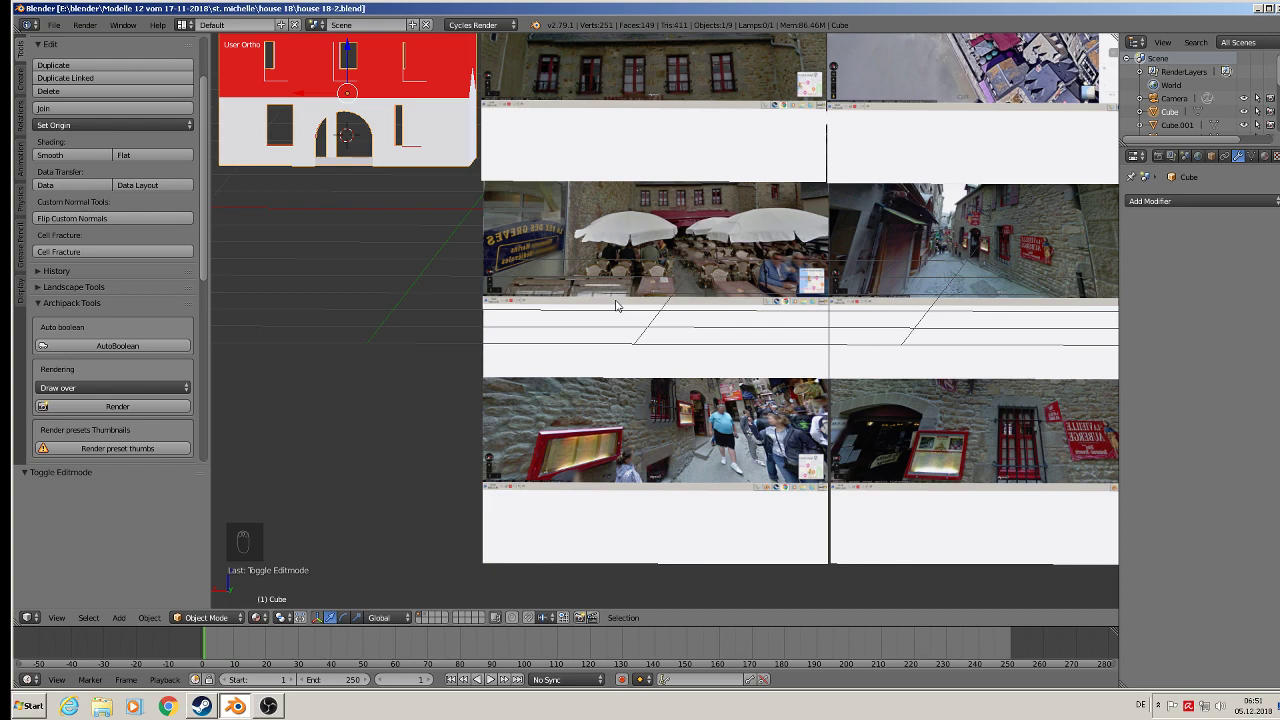
{"action": "scroll", "coordinate": [608, 63], "scroll_direction": "up", "scroll_amount": 2}
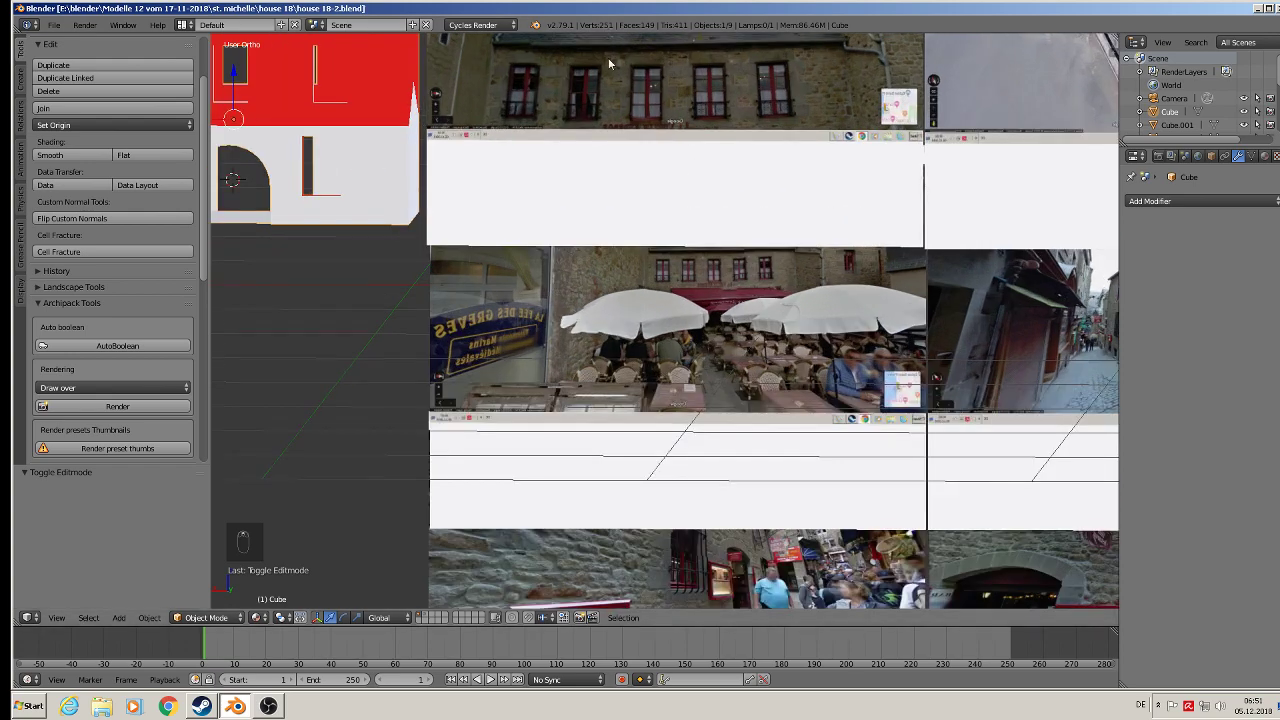
{"action": "scroll", "coordinate": [608, 57], "scroll_direction": "up", "scroll_amount": 3}
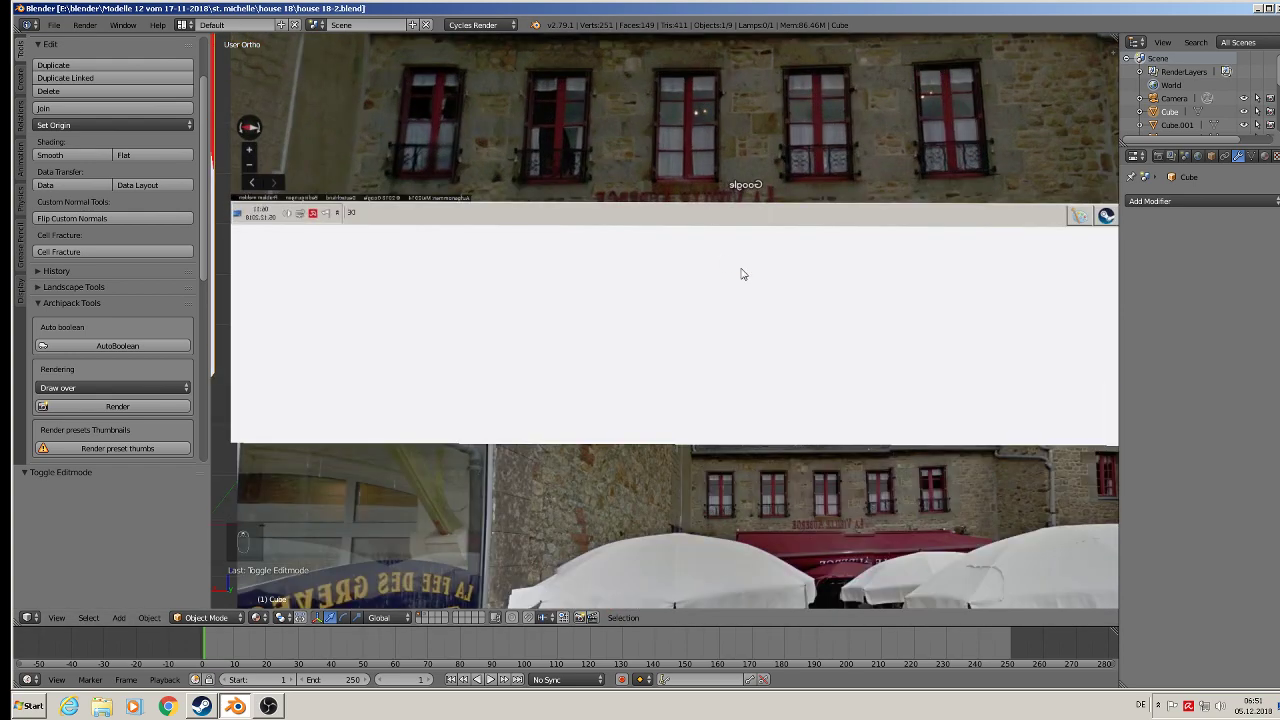
{"action": "key", "text": "KP_1"}
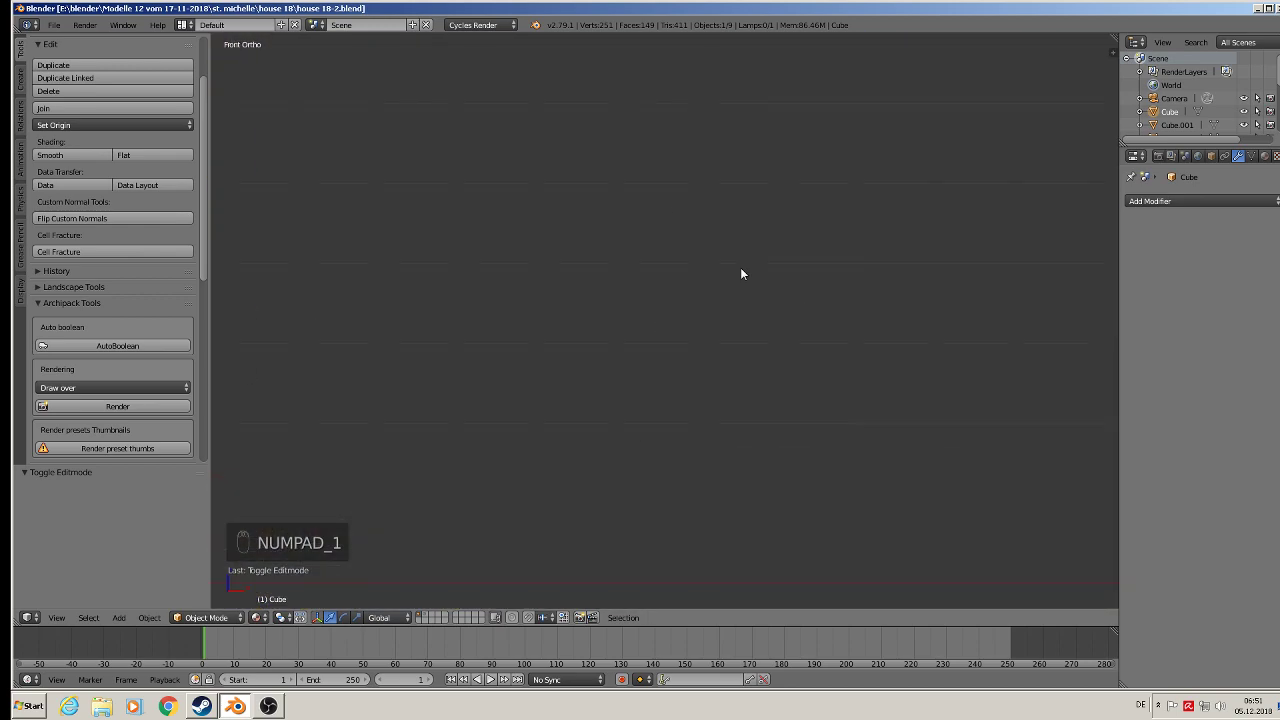
{"action": "key", "text": "KP_Decimal"}
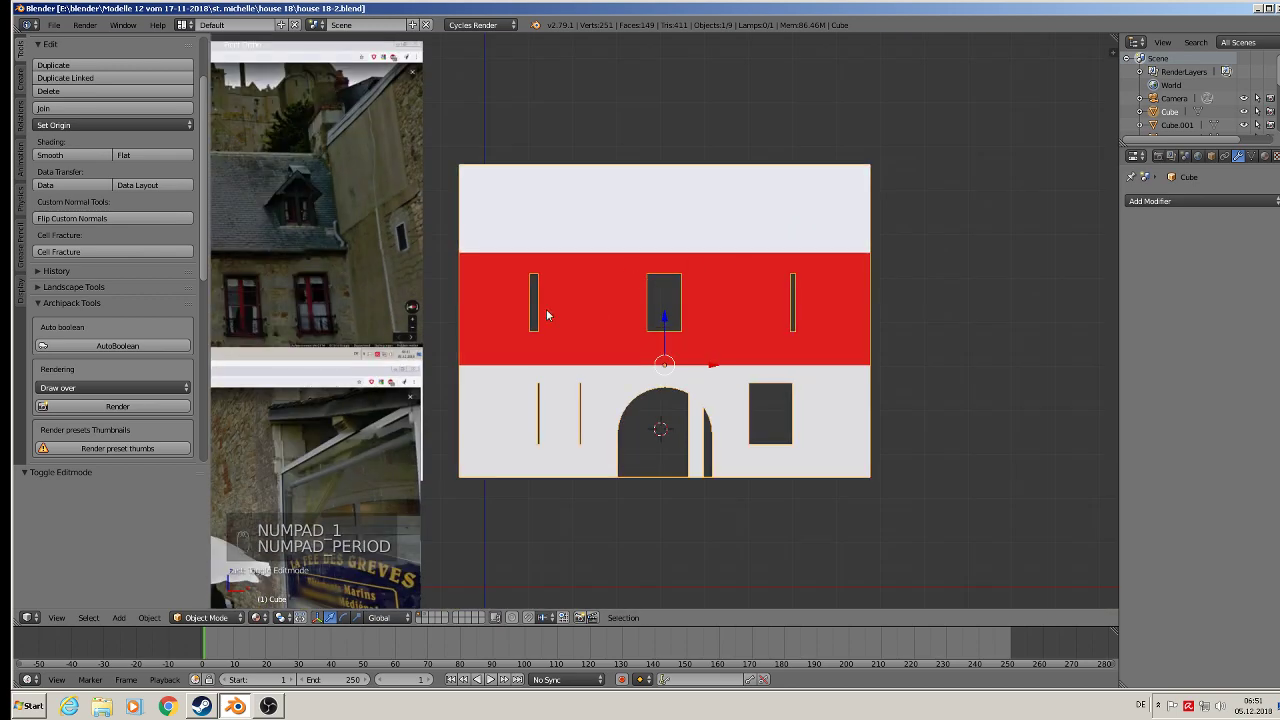
{"action": "scroll", "coordinate": [409, 286], "scroll_direction": "down", "scroll_amount": 5}
{"action": "scroll", "coordinate": [250, 266], "scroll_direction": "up", "scroll_amount": 7}
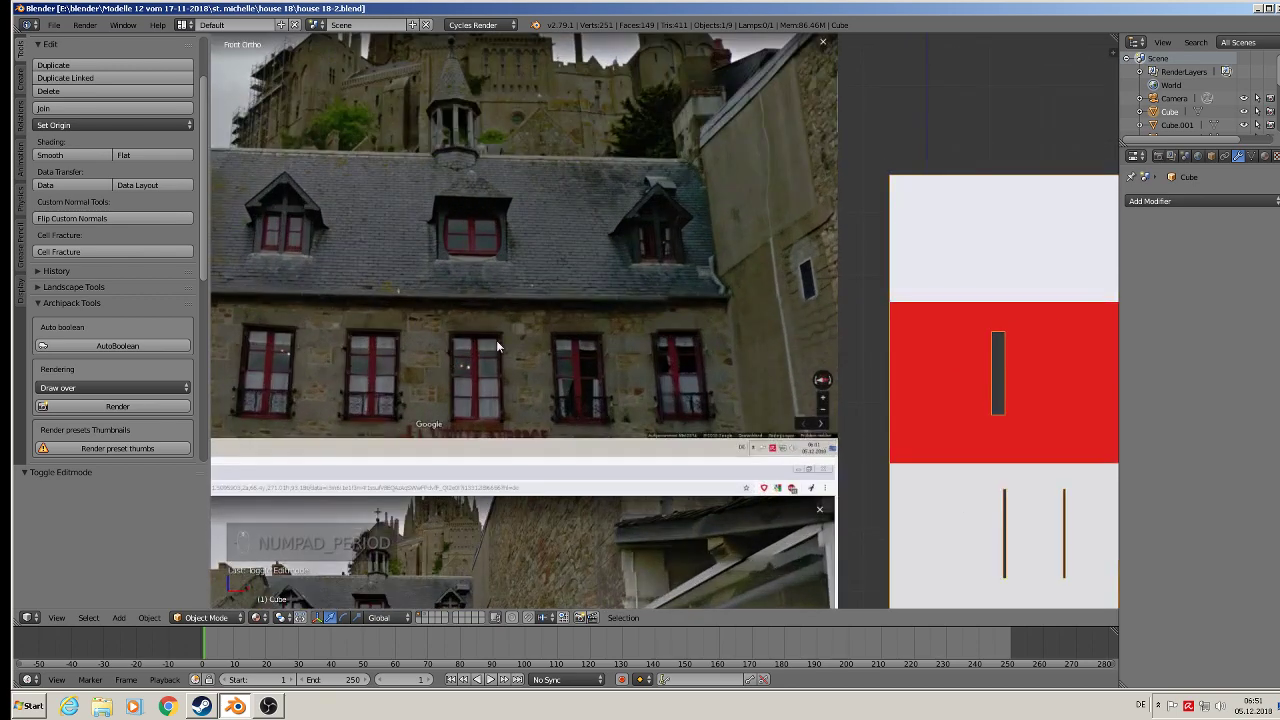
{"action": "scroll", "coordinate": [828, 234], "scroll_direction": "up", "scroll_amount": 4}
{"action": "scroll", "coordinate": [685, 288], "scroll_direction": "down", "scroll_amount": 1}
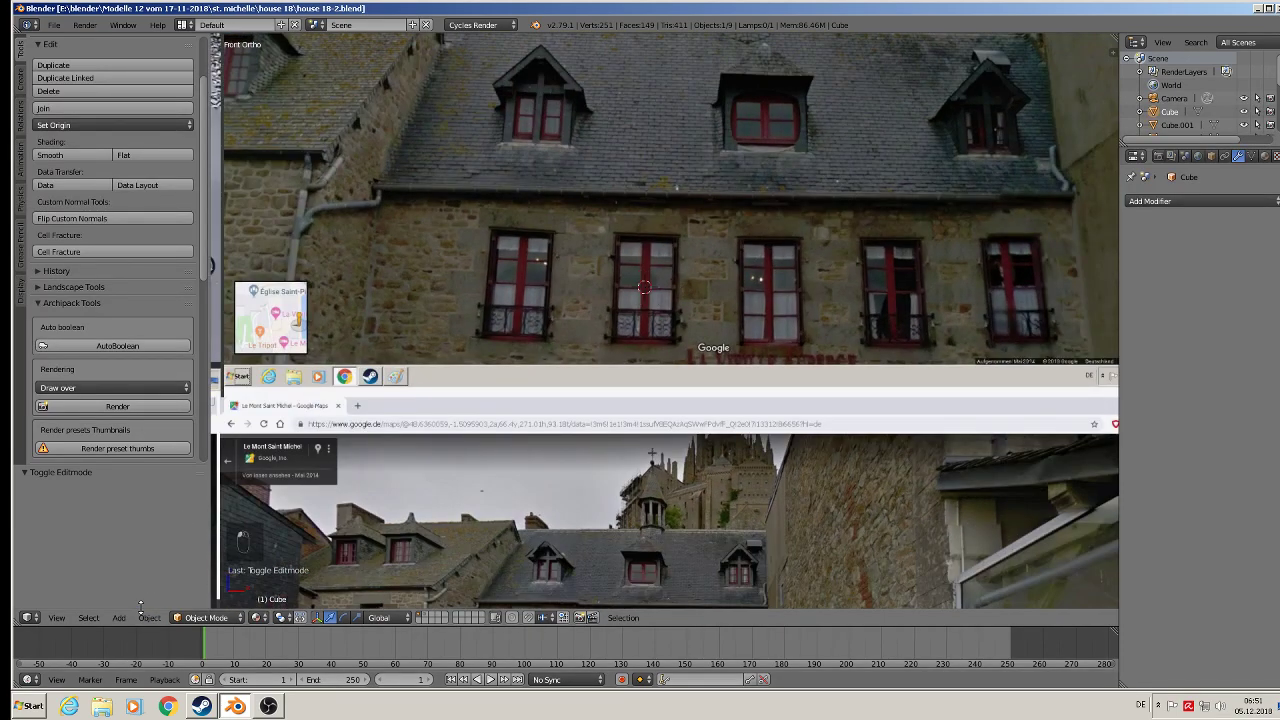
Add a mesh cube on the second upper-floor window of the reference photo and scale it uniformly to 0.036, about the window's width
{"action": "left_click", "coordinate": [118, 617]}
{"action": "mouse_move", "coordinate": [160, 601]}
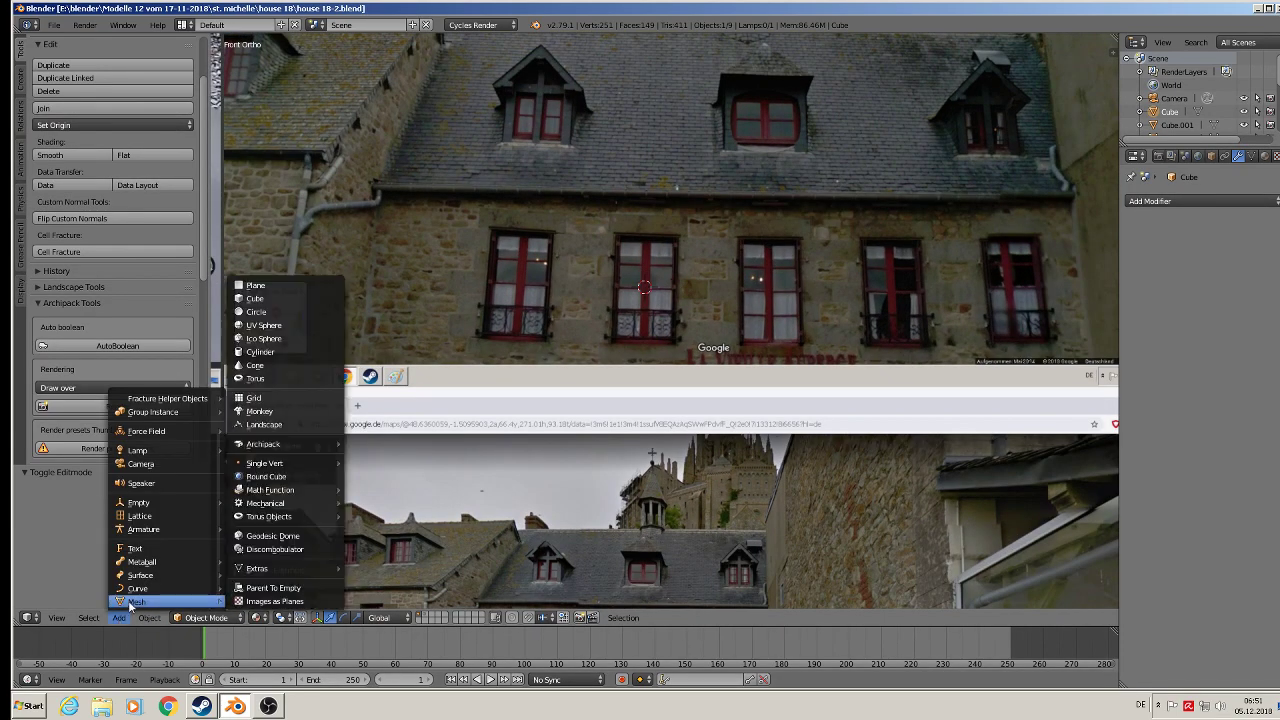
{"action": "left_click", "coordinate": [288, 298]}
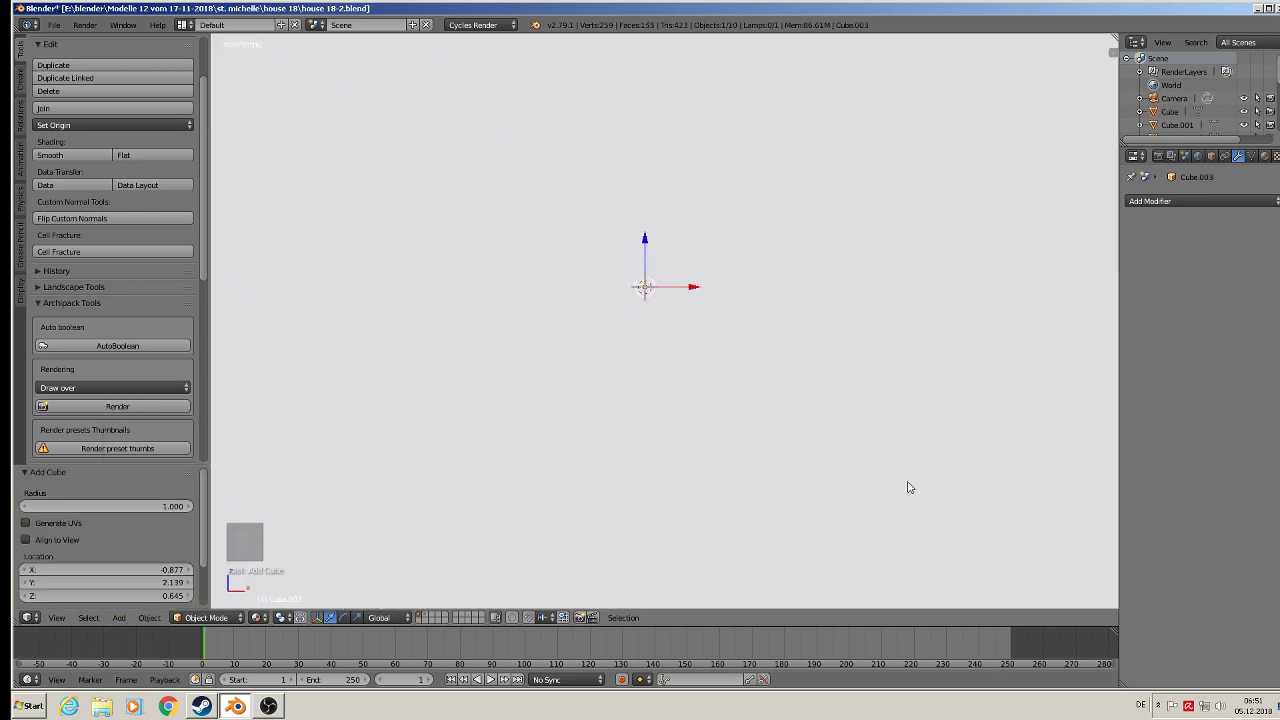
{"action": "key", "text": "s"}
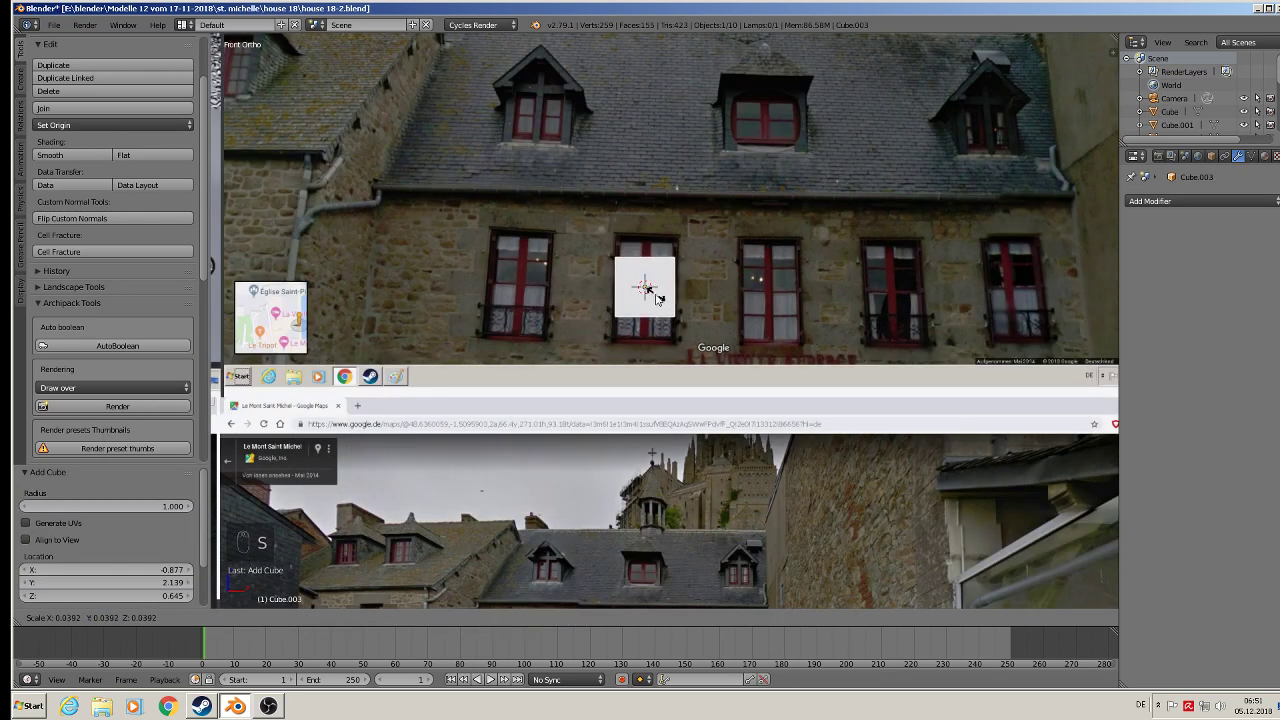
{"action": "left_click", "coordinate": [656, 299]}
Fit the cube to the reference window by scaling it 1.850 along Z, 1.103 uniformly and 0.950 along Z
{"action": "key", "text": "s"}
{"action": "key", "text": "z"}
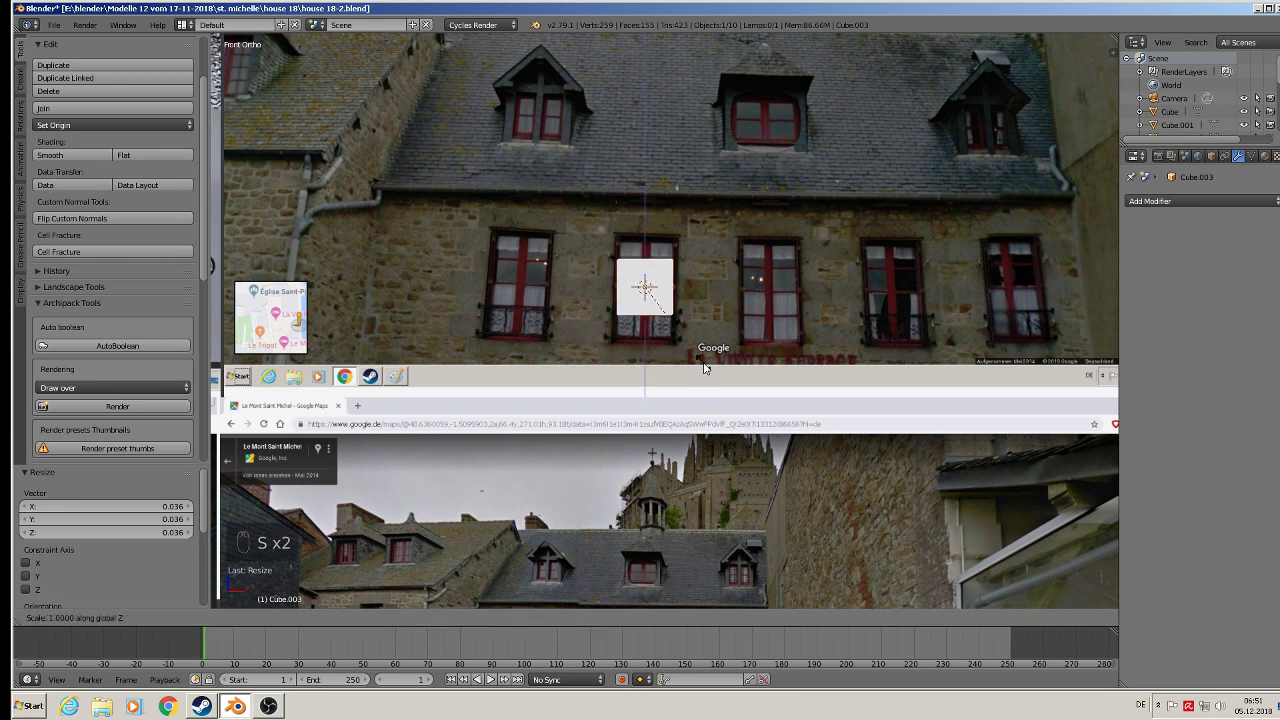
{"action": "left_click", "coordinate": [713, 453]}
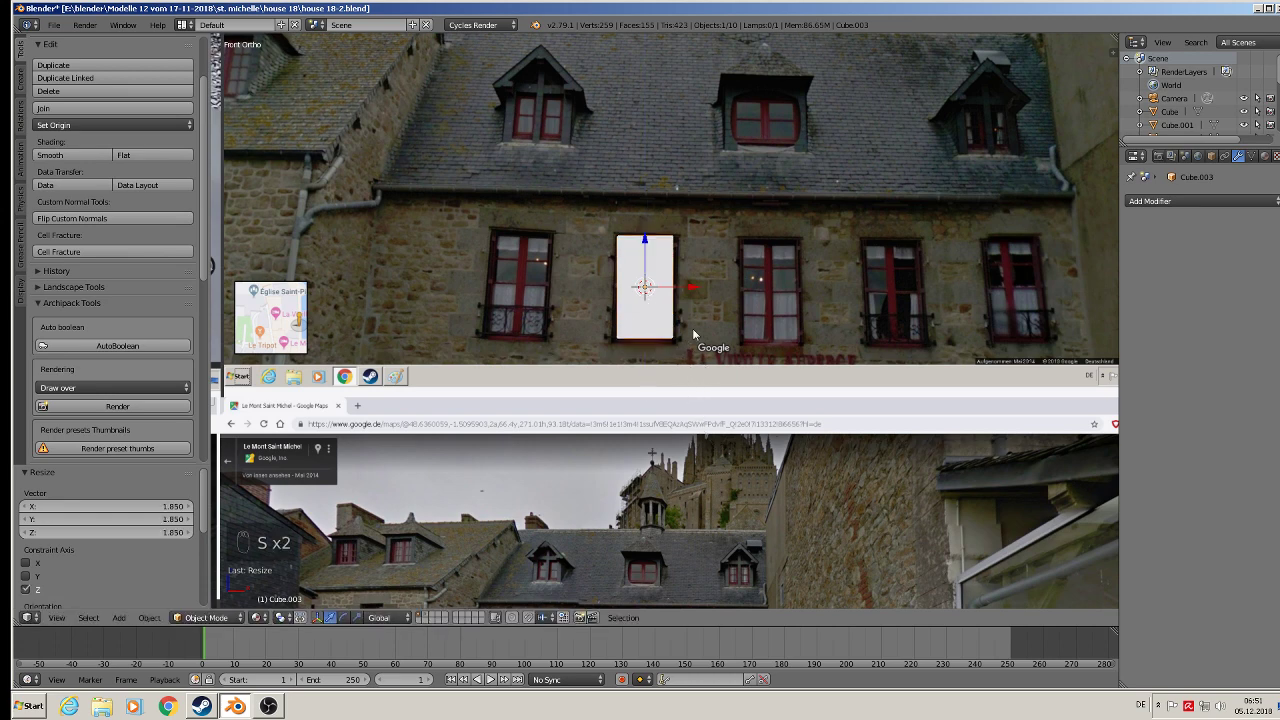
{"action": "key", "text": "s"}
{"action": "key", "text": "z"}
{"action": "left_click", "coordinate": [700, 328]}
{"action": "key", "text": "s"}
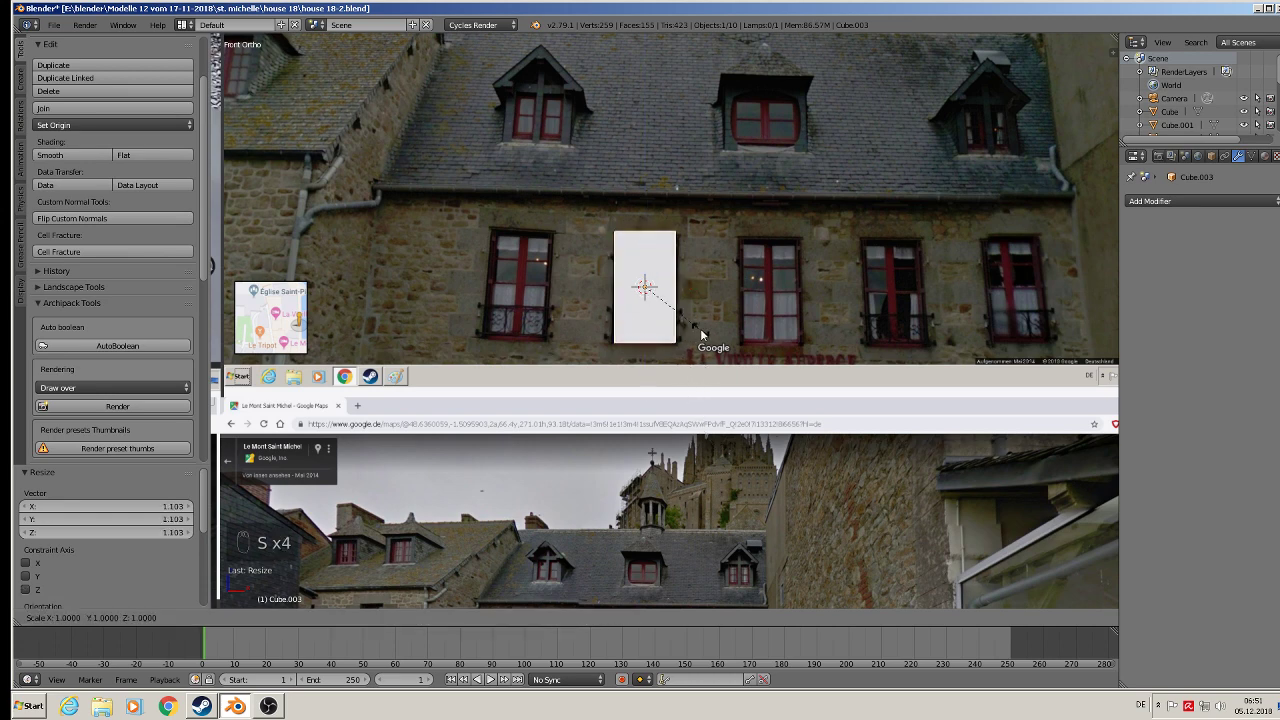
{"action": "key", "text": "z"}
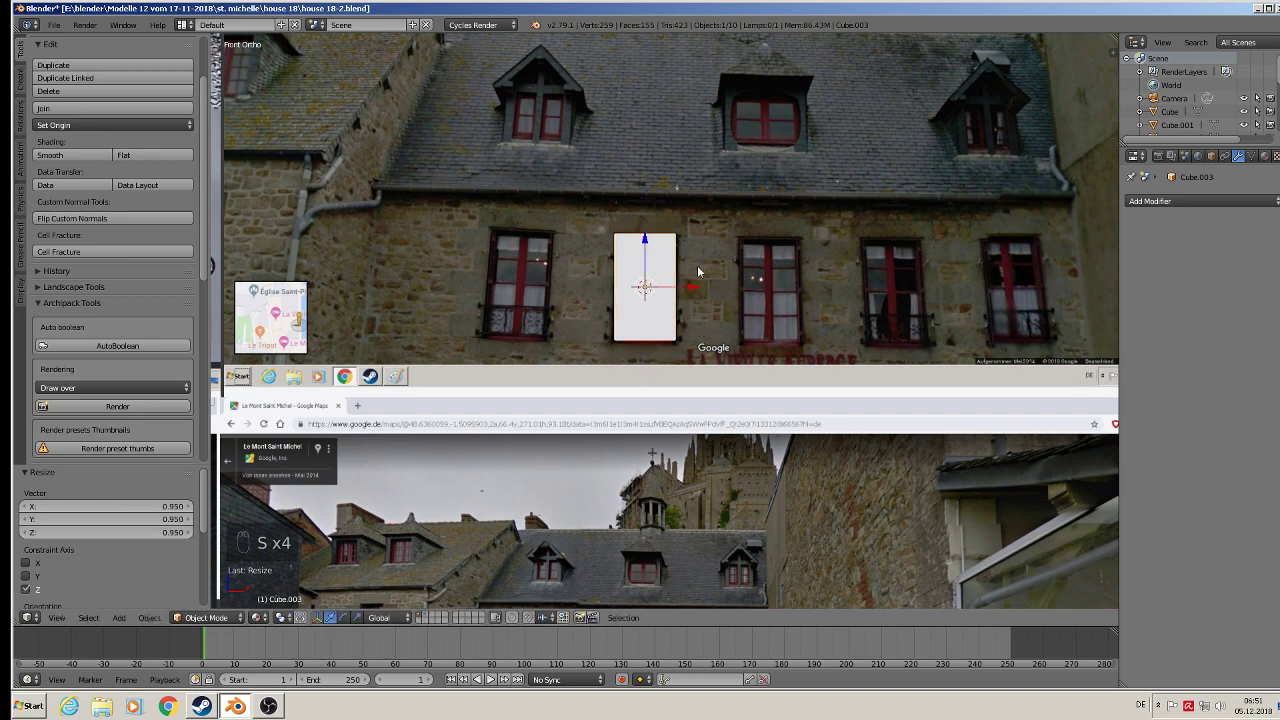
{"action": "left_click", "coordinate": [700, 285]}
Move the window cube 0.070 along X and -0.076 along Y so it stands in front of the reference image
{"action": "key", "text": "g"}
{"action": "key", "text": "x"}
{"action": "left_click", "coordinate": [744, 291]}
{"action": "middle_click_drag", "start_coordinate": [744, 292], "coordinate": [841, 373]}
{"action": "scroll", "coordinate": [671, 294], "scroll_direction": "up", "scroll_amount": 1}
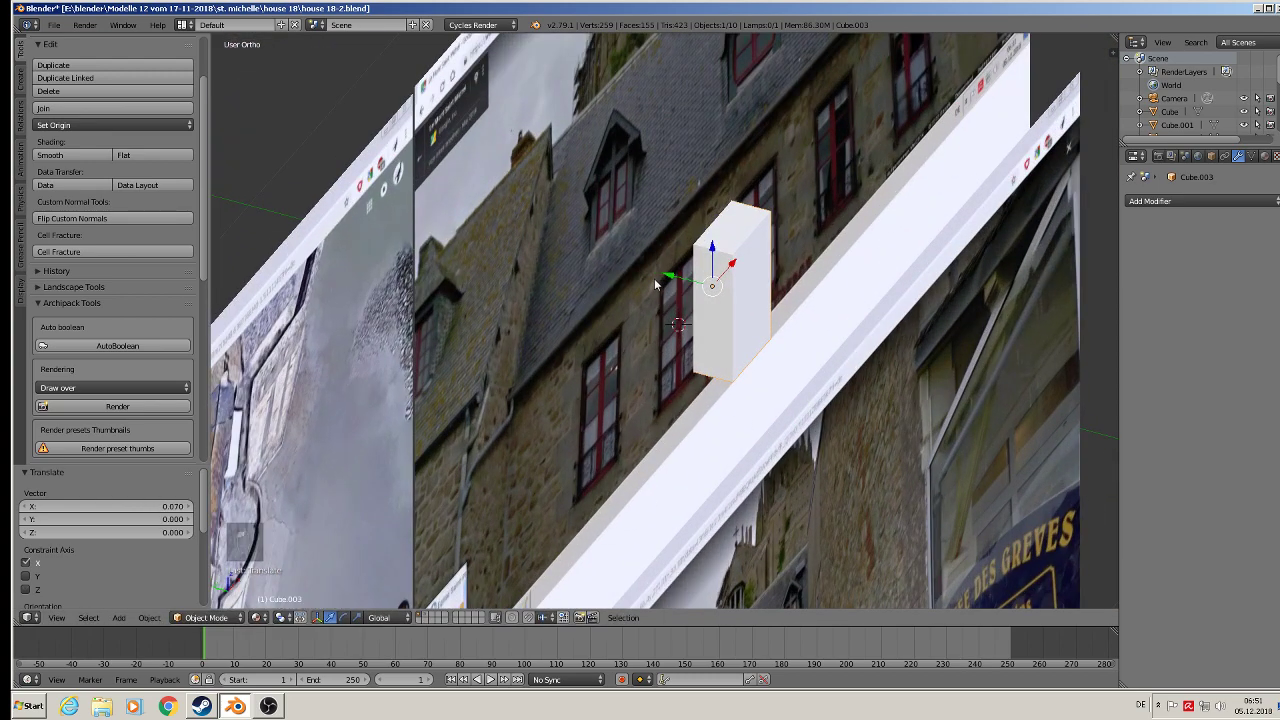
{"action": "left_click", "coordinate": [657, 280]}
{"action": "key", "text": "g"}
{"action": "key", "text": "y"}
{"action": "left_click", "coordinate": [777, 339]}
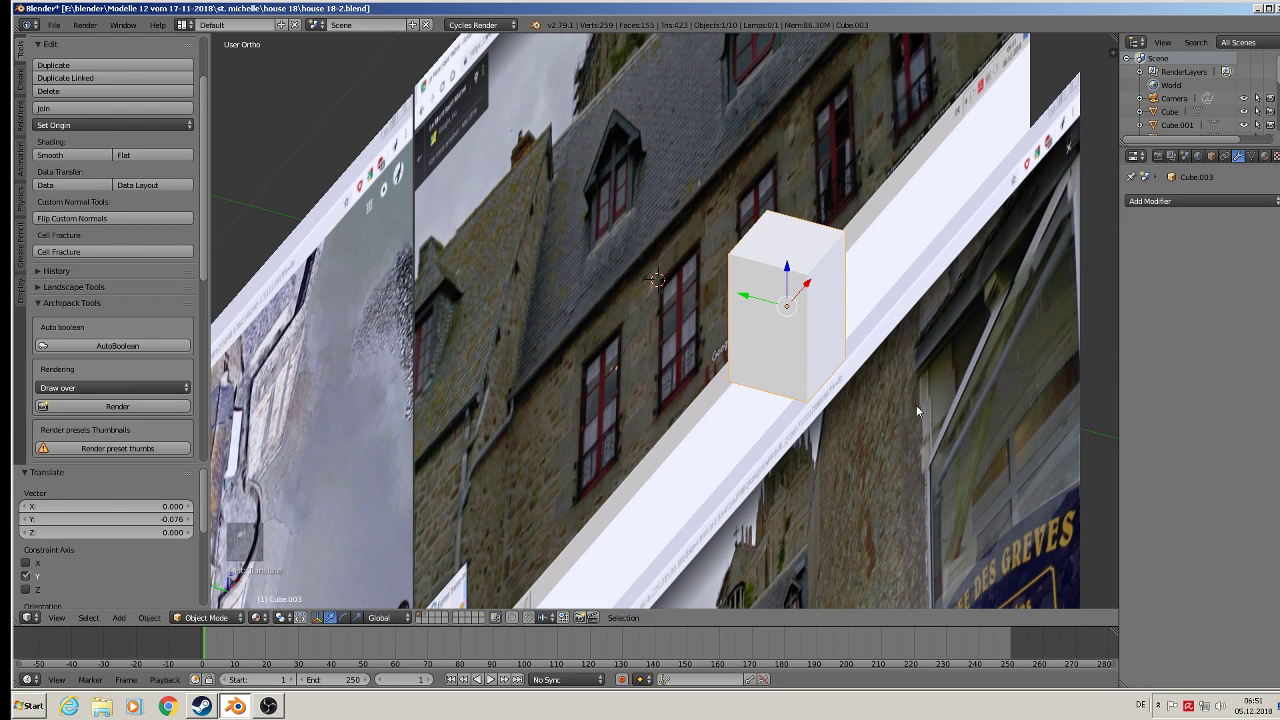
Scale the window cube down along Y into a thin upright panel
{"action": "key", "text": "s"}
{"action": "key", "text": "y"}
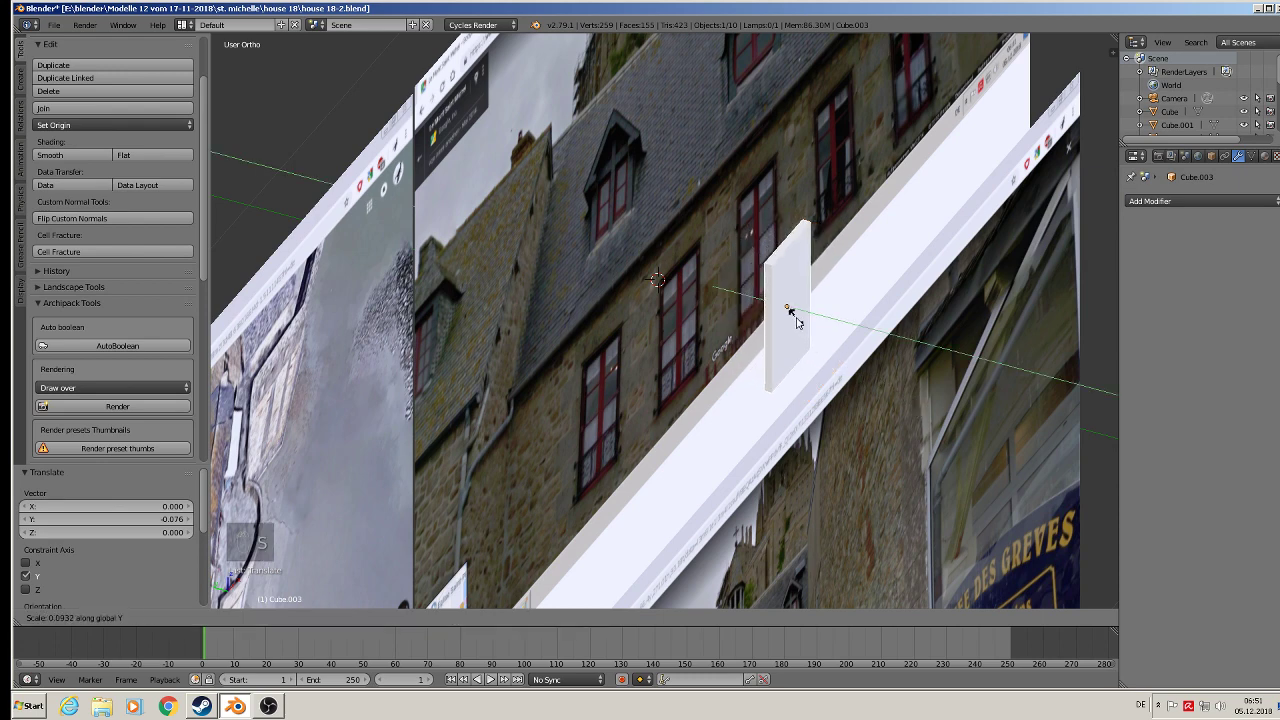
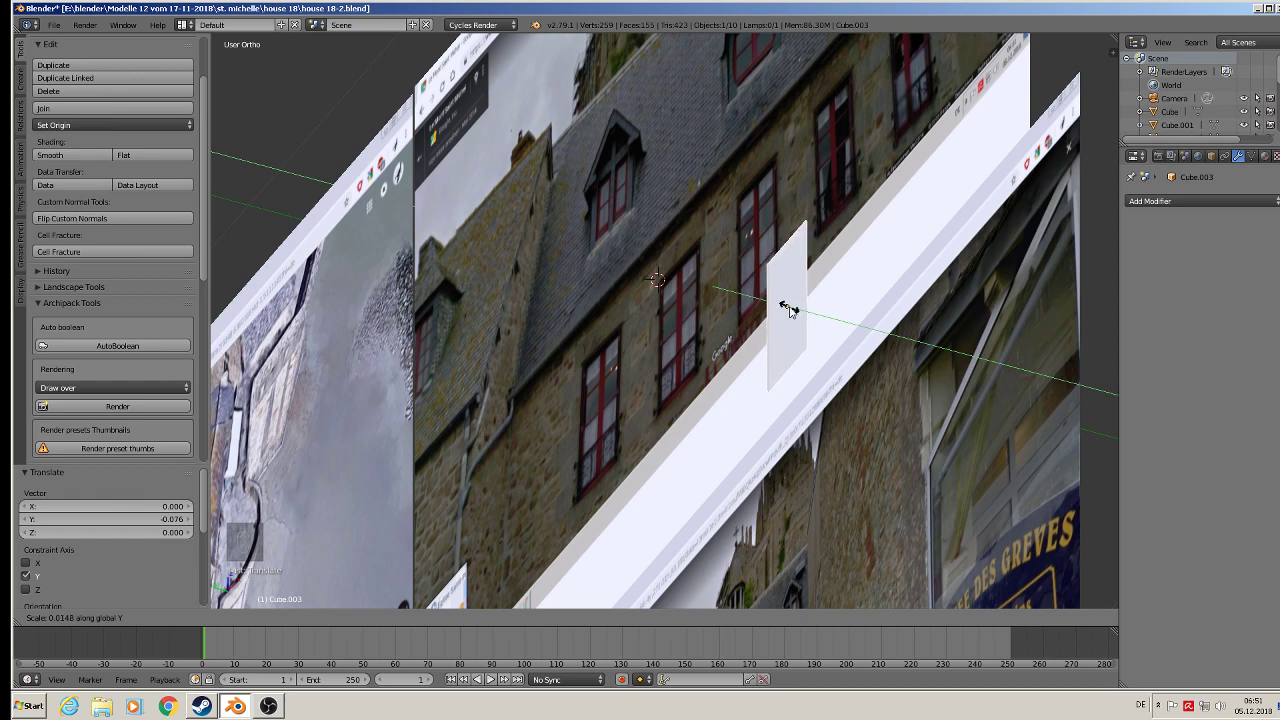
Thin the slab along Y by a factor of about 0.042 and place a duplicate about 0.07 in front along negative Y
{"action": "left_click", "coordinate": [792, 313]}
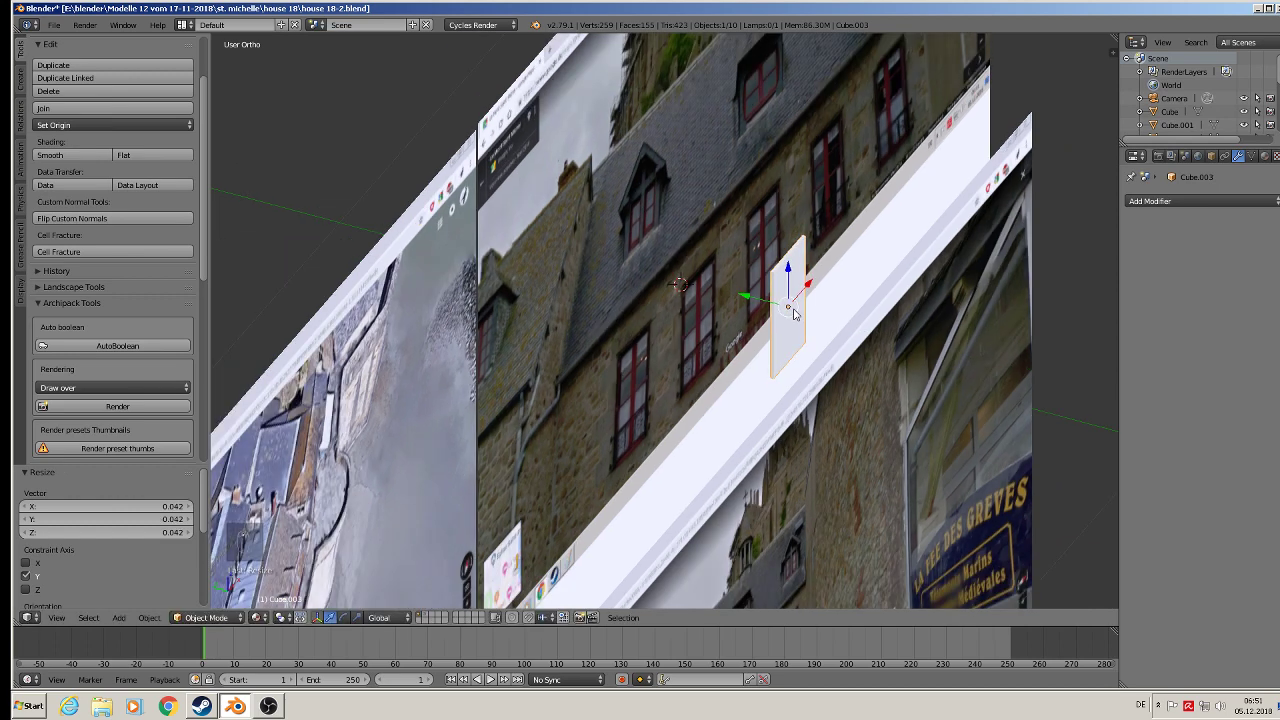
{"action": "key", "text": "shift+d"}
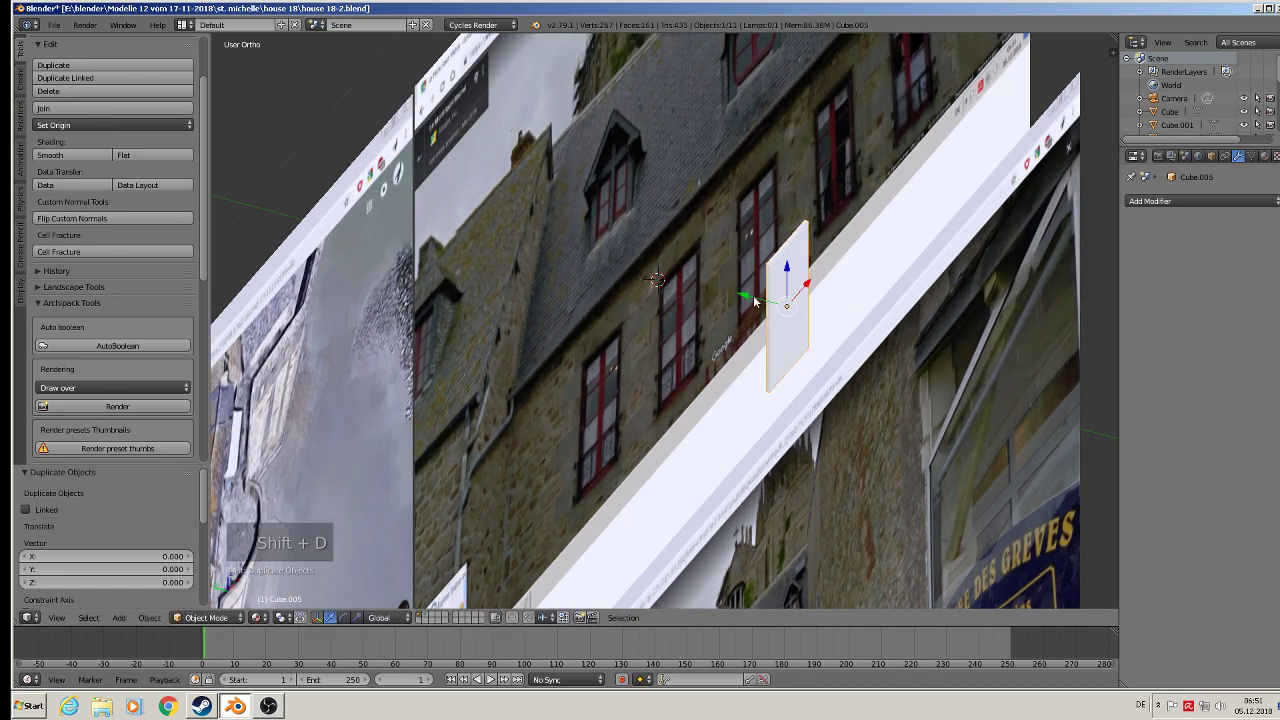
{"action": "key", "text": "y"}
{"action": "left_click", "coordinate": [791, 316]}
{"action": "middle_click_drag", "start_coordinate": [791, 316], "coordinate": [576, 320]}
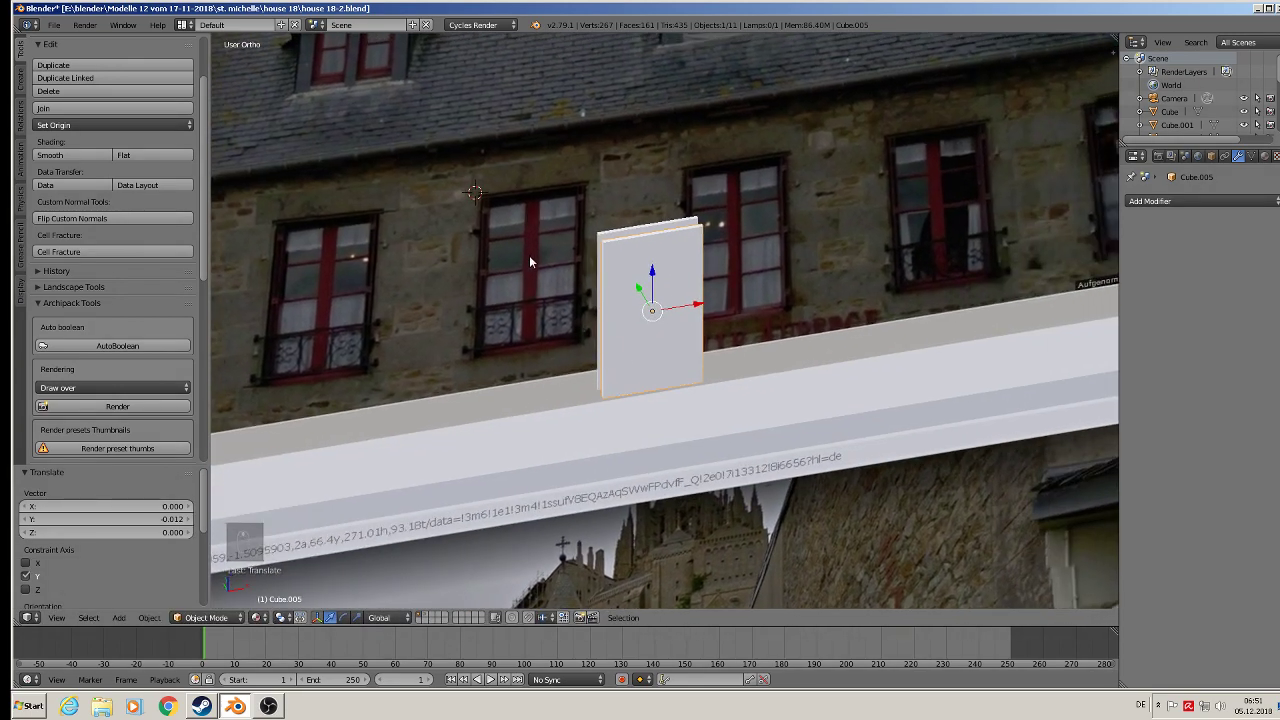
{"action": "key", "text": "g"}
{"action": "key", "text": "y"}
{"action": "left_click", "coordinate": [666, 324]}
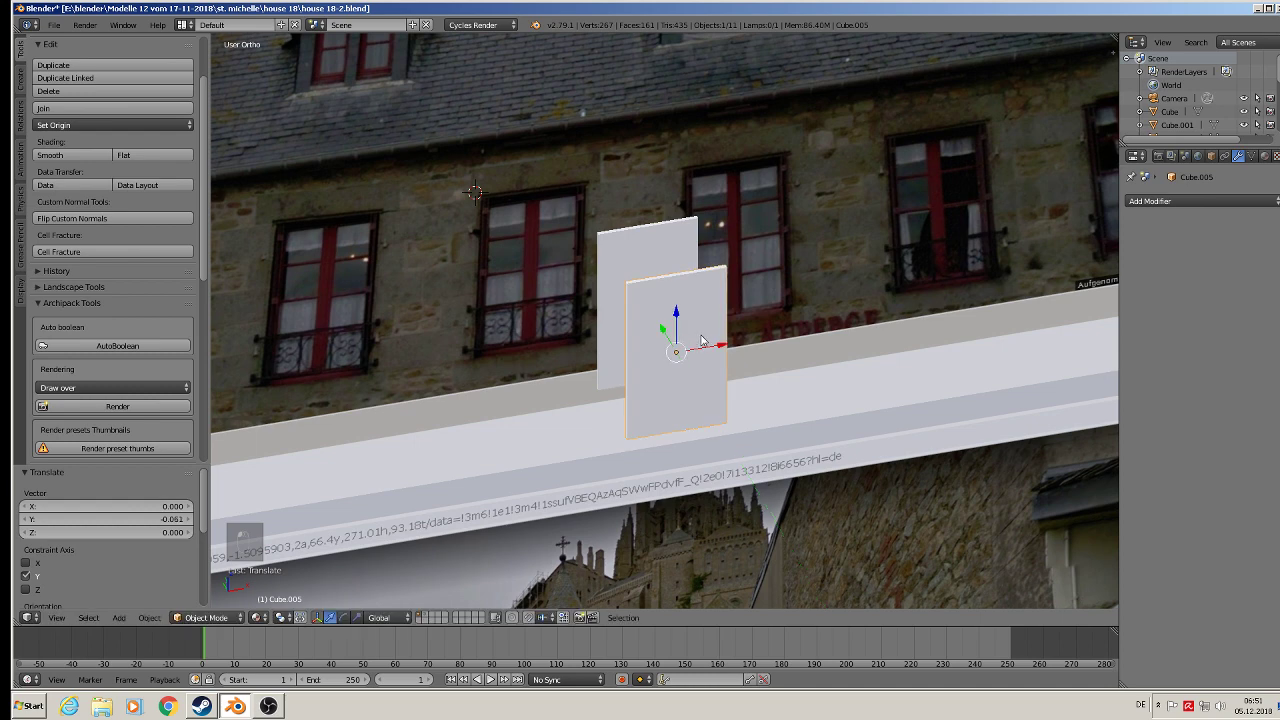
Cut two vertical edge loops into the duplicated slab and scale them apart along X by about 2.6 for the outer frame sides
{"action": "scroll", "coordinate": [677, 328], "scroll_direction": "up", "scroll_amount": 3}
{"action": "key", "text": "KP_1"}
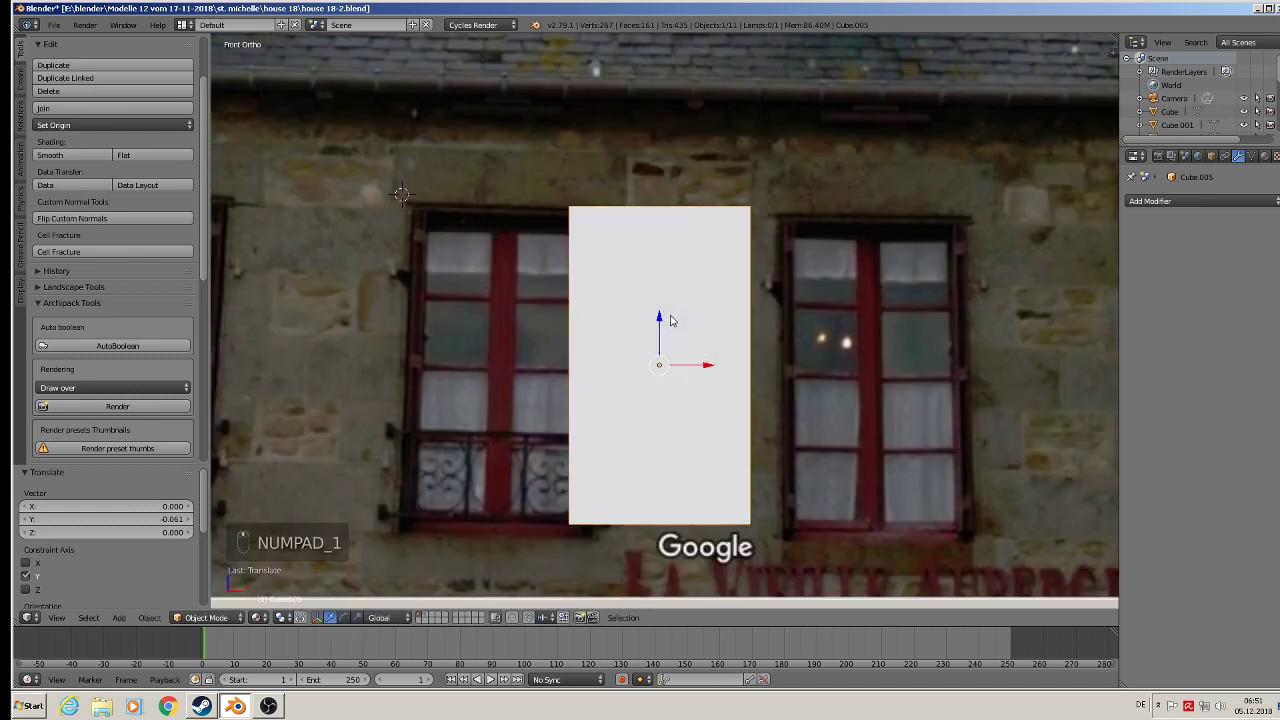
{"action": "key", "text": "Tab"}
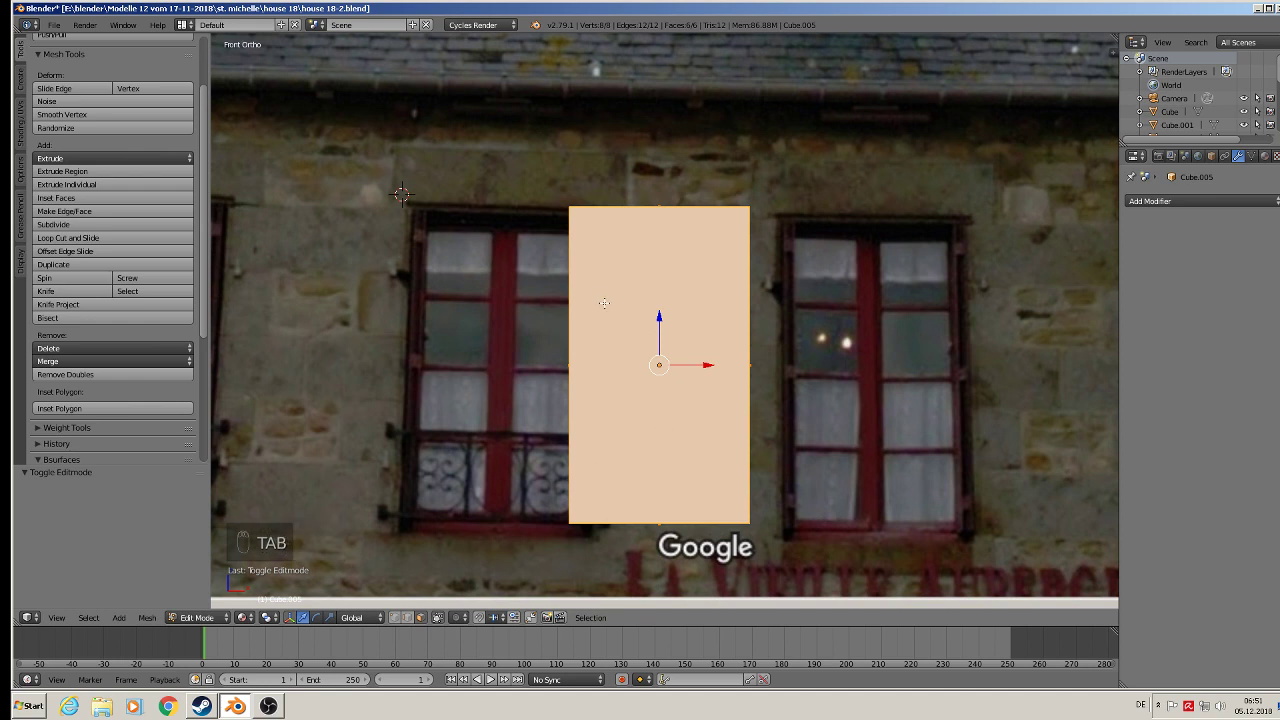
{"action": "key", "text": "ctrl+r"}
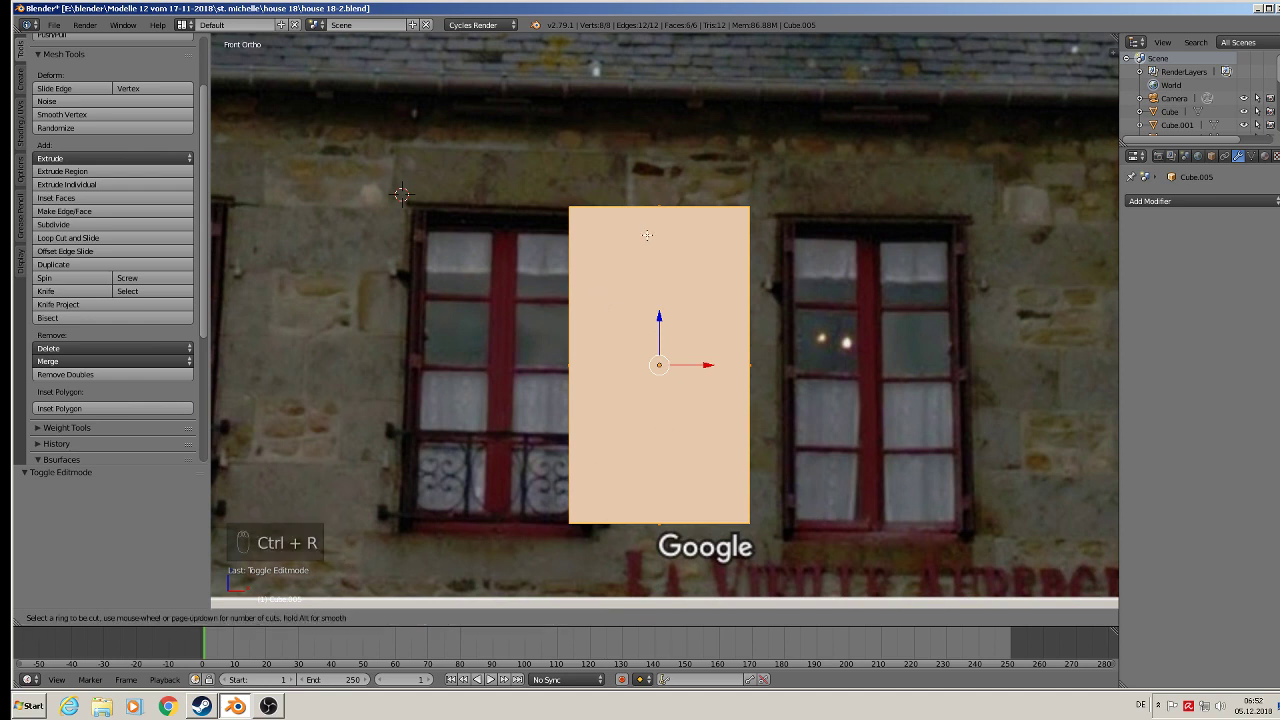
{"action": "scroll", "coordinate": [647, 215], "scroll_direction": "up", "scroll_amount": 1}
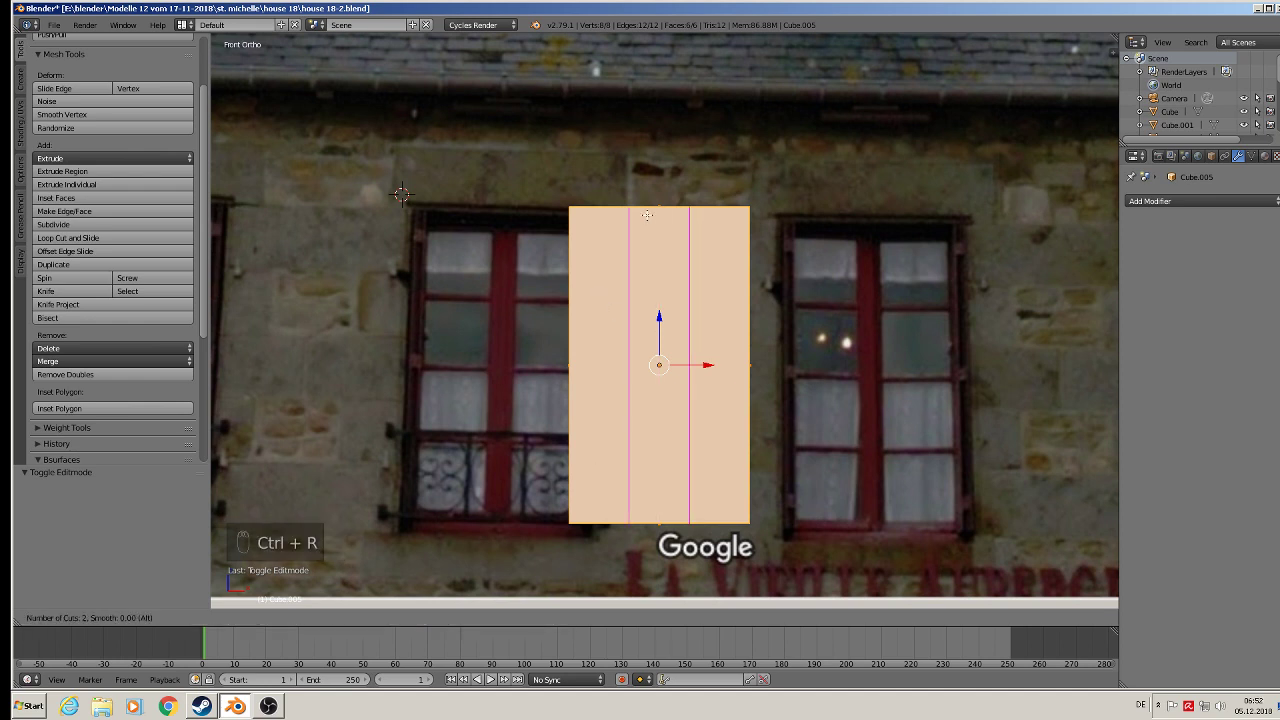
{"action": "left_click", "coordinate": [647, 215]}
{"action": "right_click", "coordinate": [647, 215]}
{"action": "key", "text": "s"}
{"action": "key", "text": "x"}
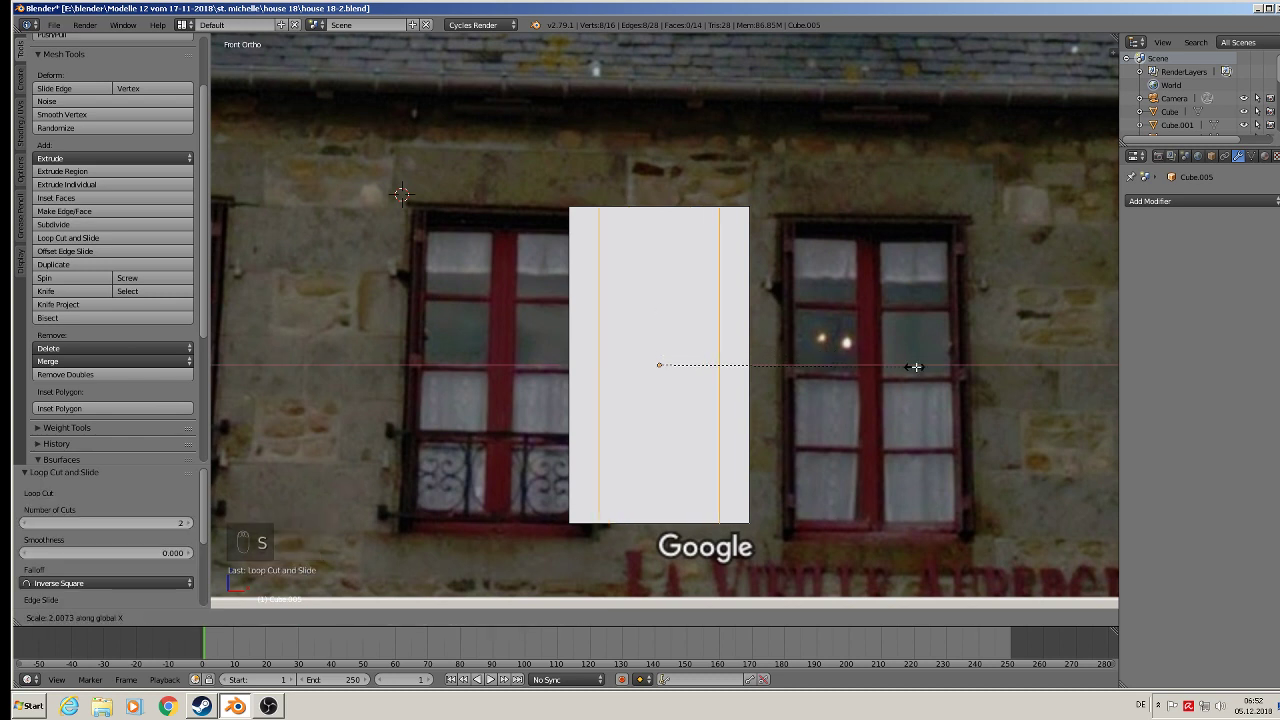
{"action": "left_click", "coordinate": [989, 377]}
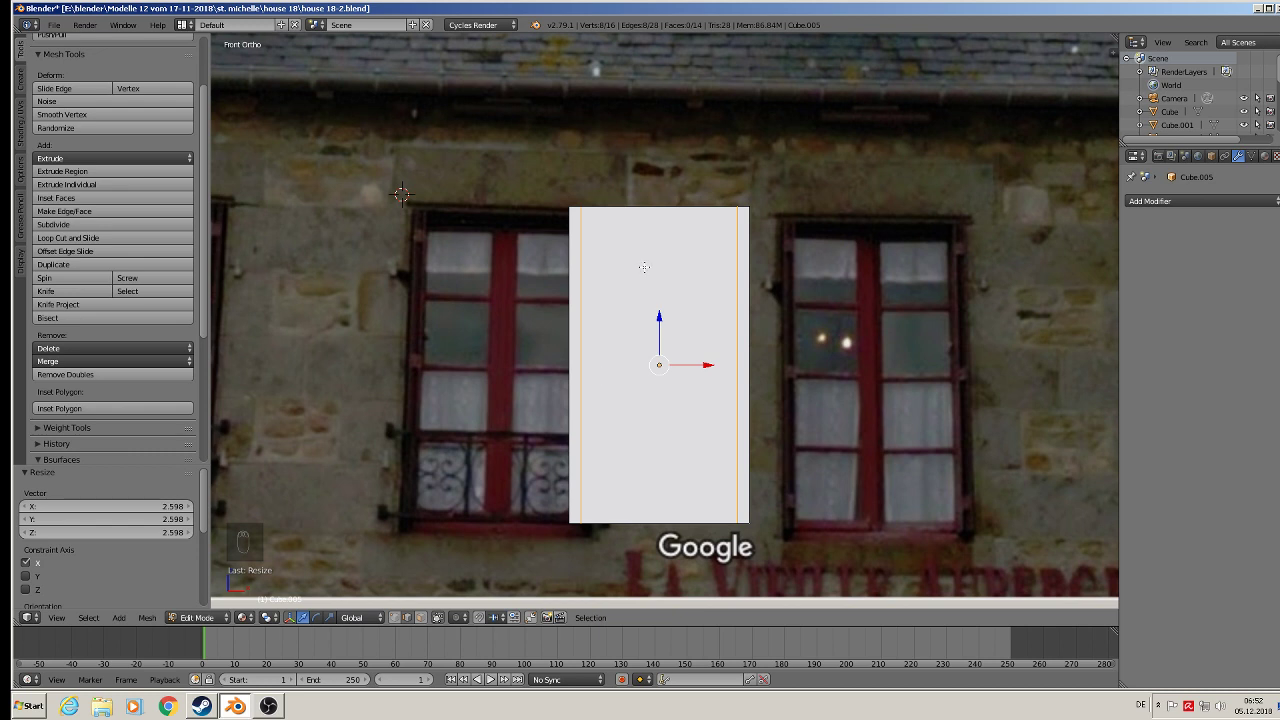
Cut two horizontal edge loops and scale them apart along Z by about 2.785, close to the slab's upper and lower edges
{"action": "key", "text": "ctrl+r"}
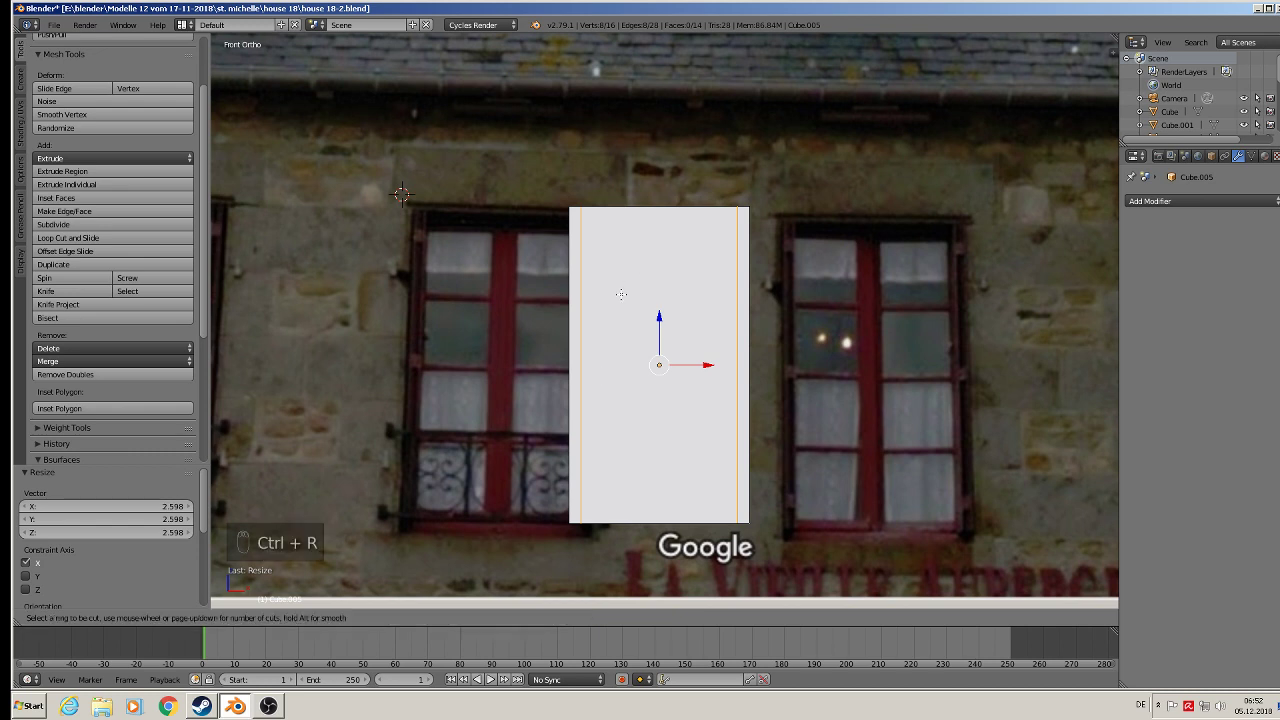
{"action": "scroll", "coordinate": [574, 352], "scroll_direction": "up", "scroll_amount": 1}
{"action": "left_click", "coordinate": [574, 352]}
{"action": "right_click", "coordinate": [577, 355]}
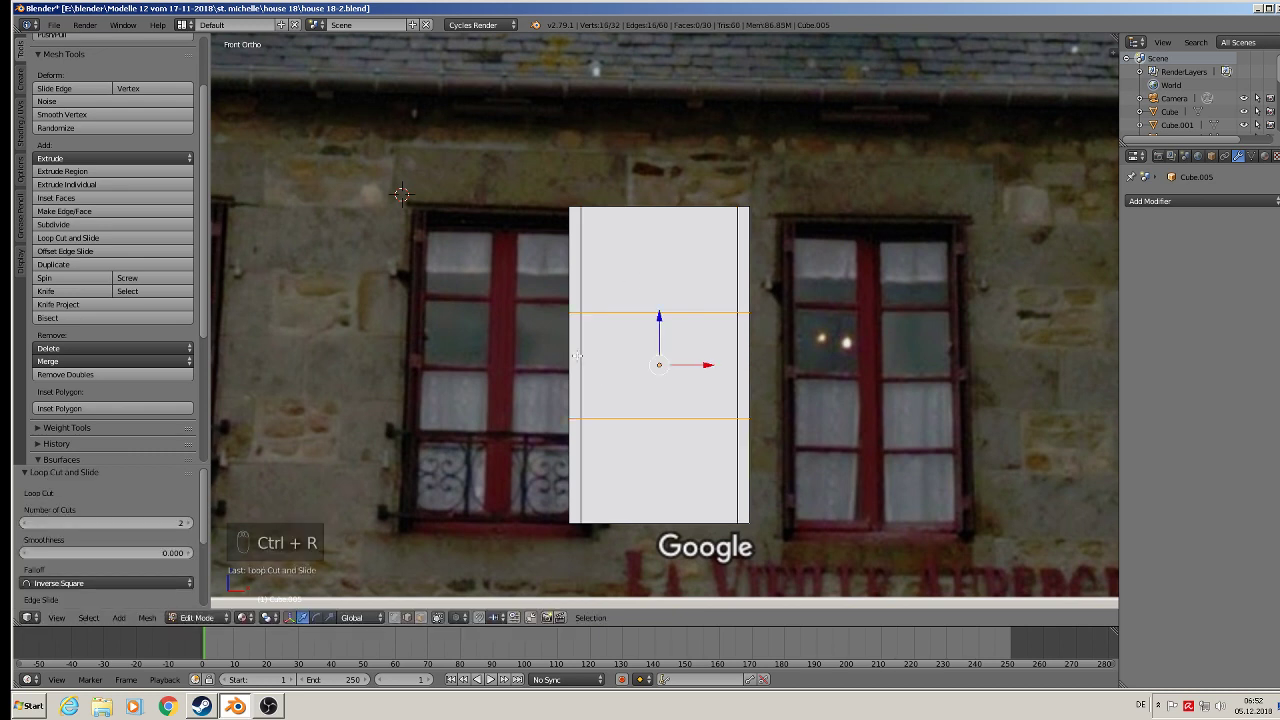
{"action": "key", "text": "s"}
{"action": "key", "text": "z"}
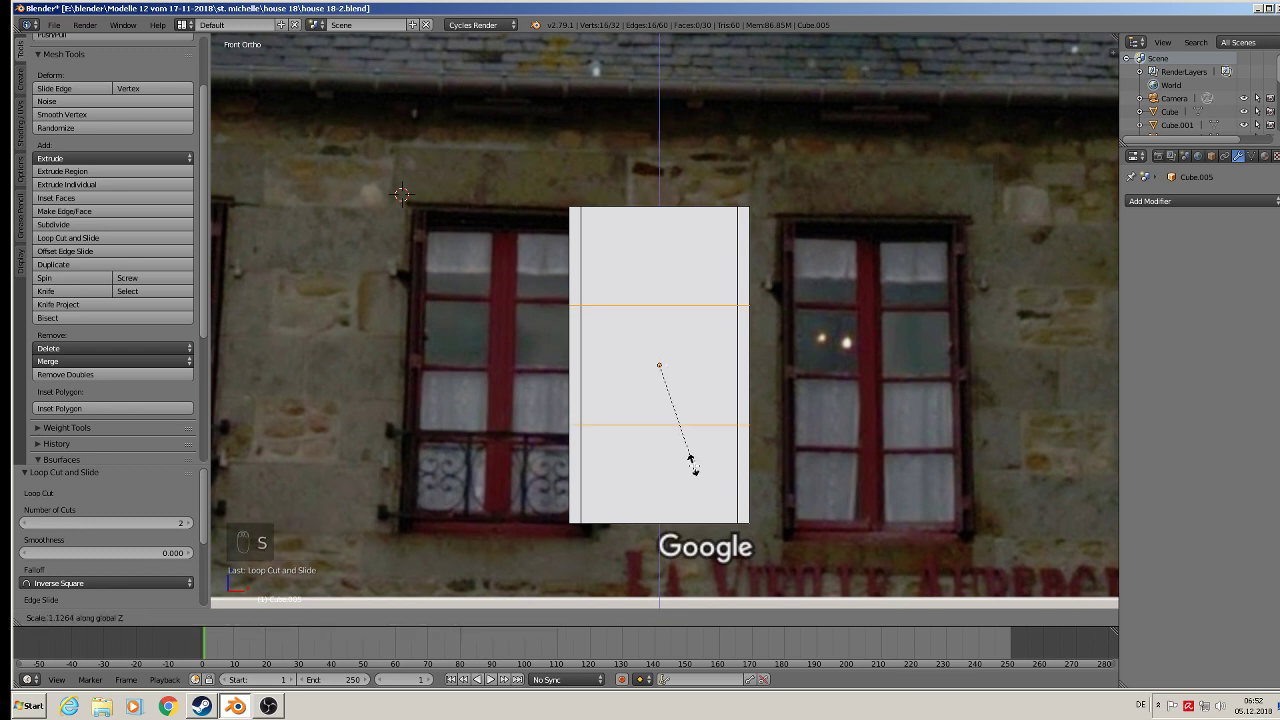
{"action": "left_click", "coordinate": [753, 38]}
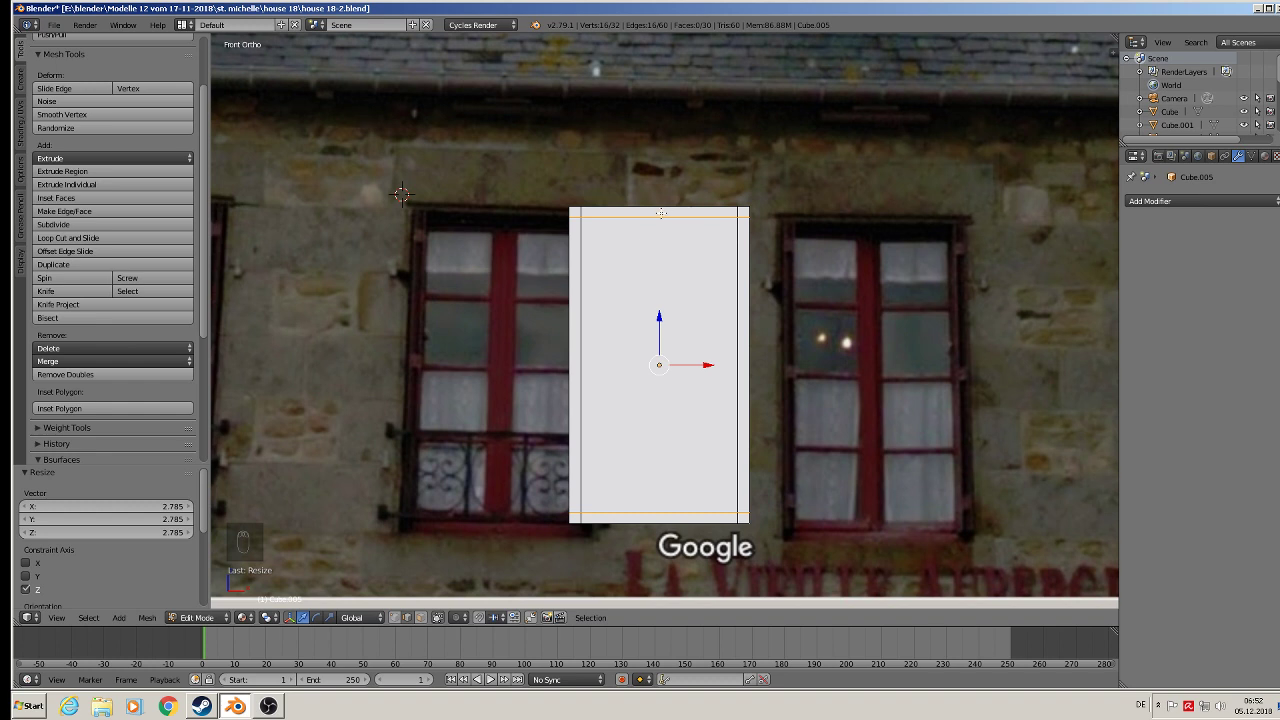
Cut two vertical edge loops in the slab's middle section and scale them together along X by about 0.578
{"action": "key", "text": "ctrl+r"}
{"action": "scroll", "coordinate": [661, 193], "scroll_direction": "up", "scroll_amount": 1}
{"action": "left_click", "coordinate": [661, 193]}
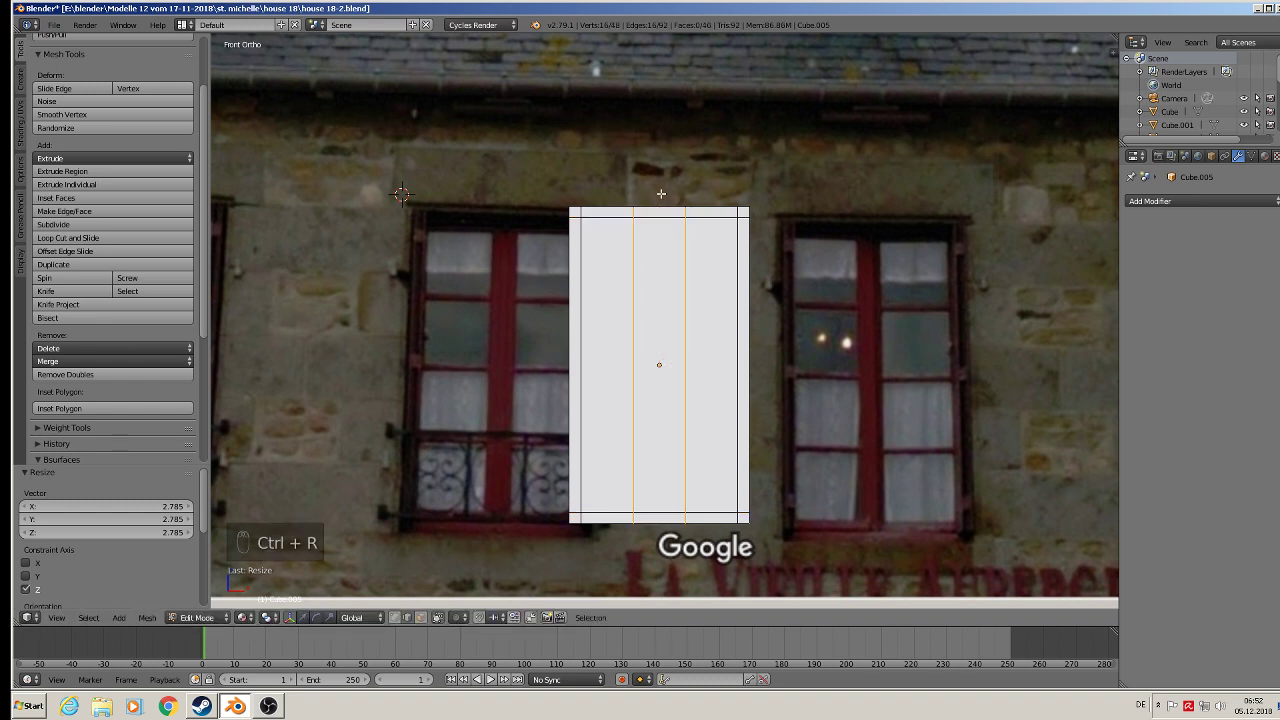
{"action": "right_click", "coordinate": [661, 193]}
{"action": "key", "text": "s"}
{"action": "key", "text": "x"}
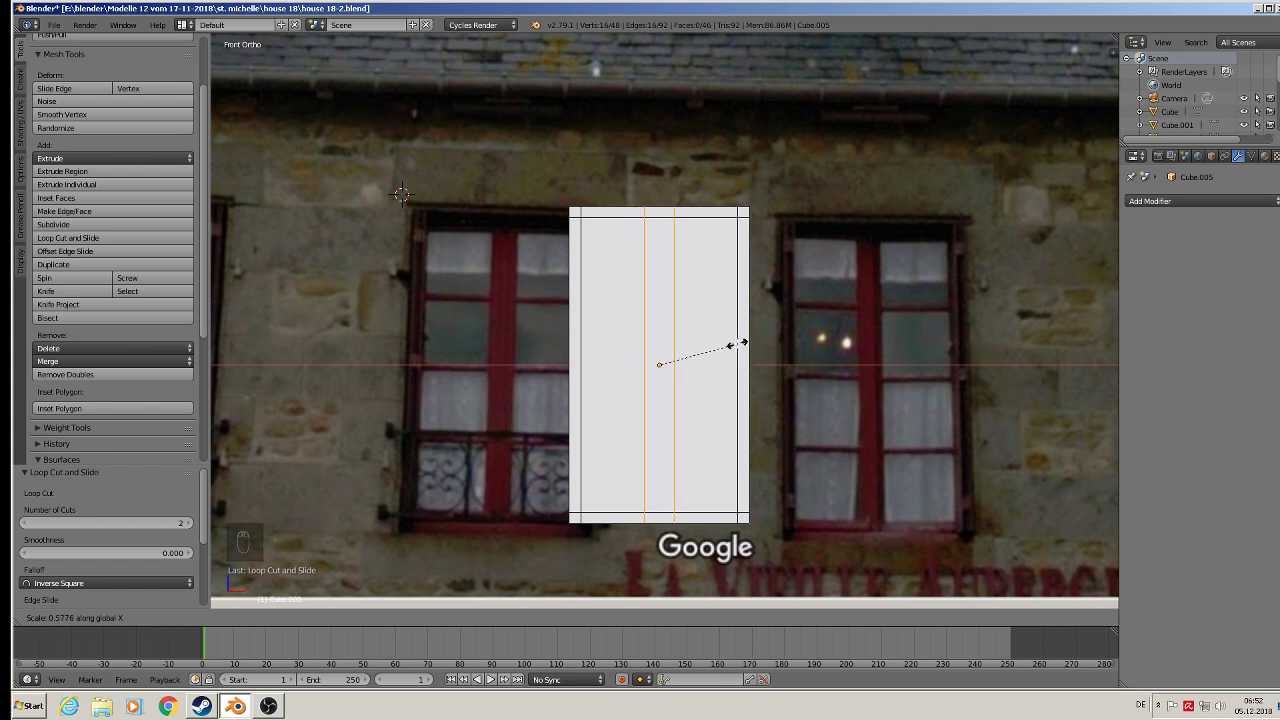
{"action": "left_click", "coordinate": [737, 344]}
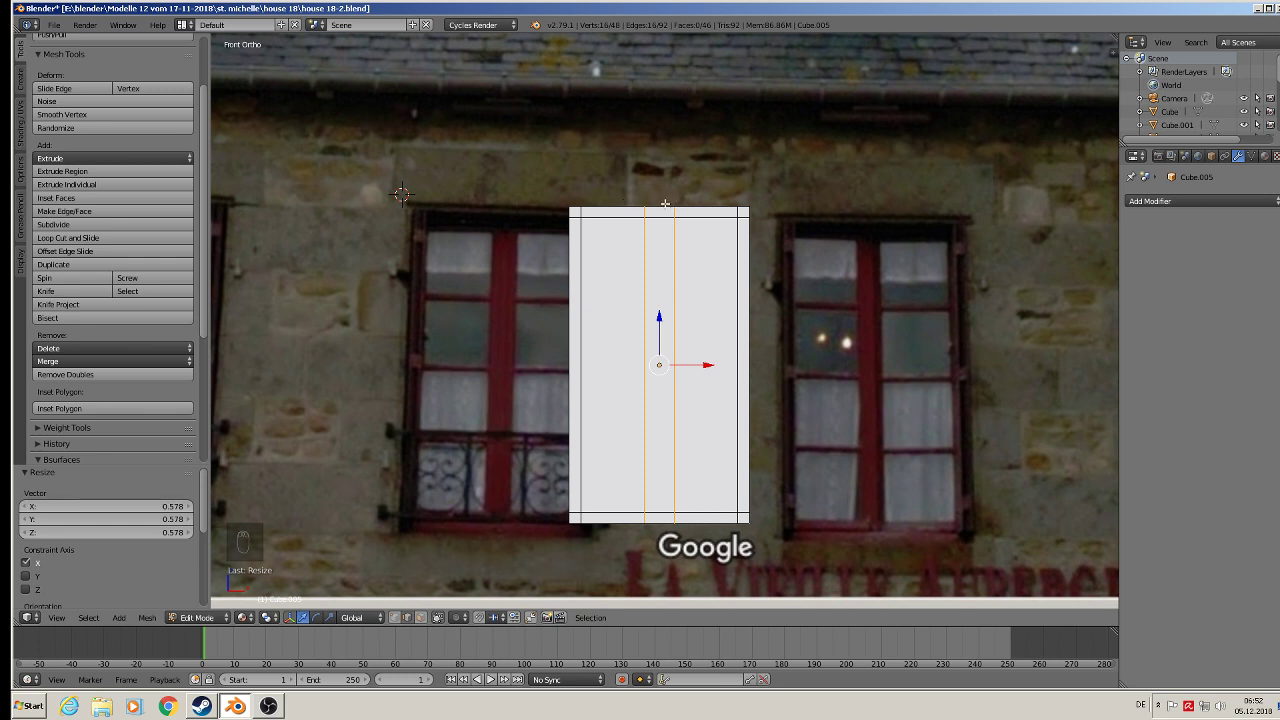
Add two evenly spaced vertical edge loops inside the narrow central strip
{"action": "key", "text": "ctrl+r"}
{"action": "scroll", "coordinate": [665, 203], "scroll_direction": "up", "scroll_amount": 1}
{"action": "left_click", "coordinate": [665, 203]}
{"action": "right_click", "coordinate": [665, 203]}
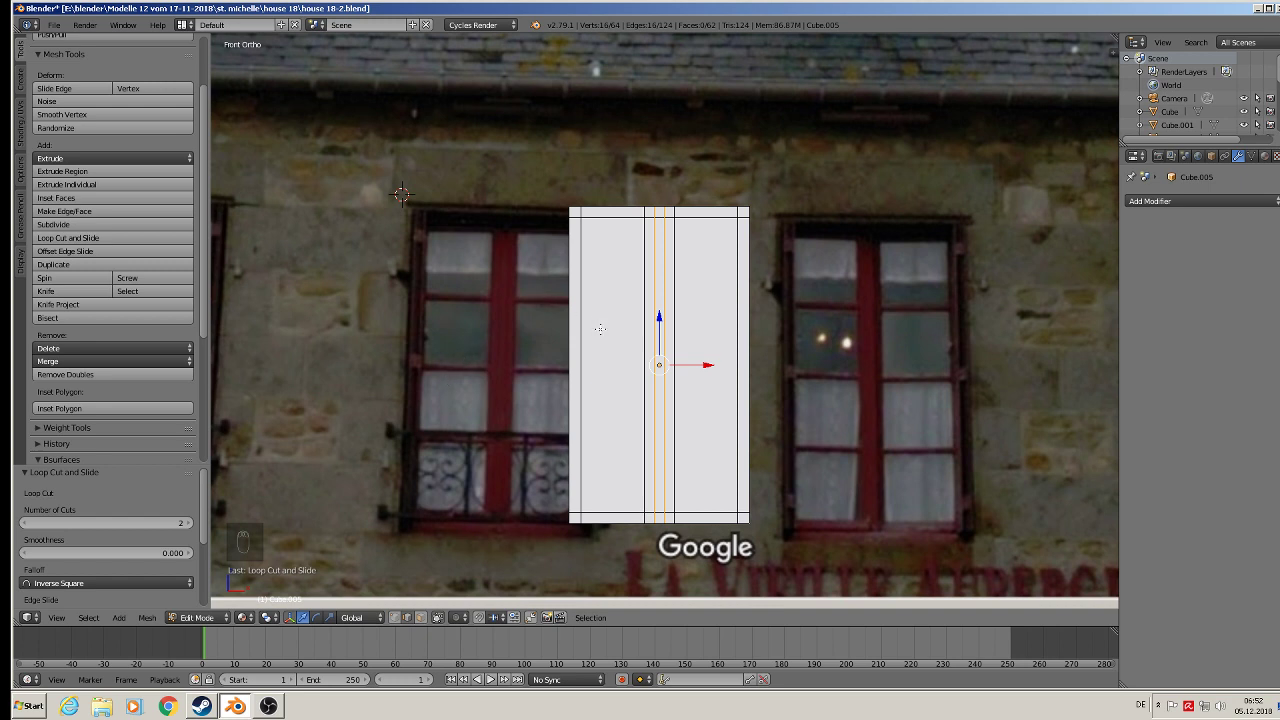
Add four evenly spaced horizontal edge loops between the upper and lower frame loops
{"action": "key", "text": "ctrl+r"}
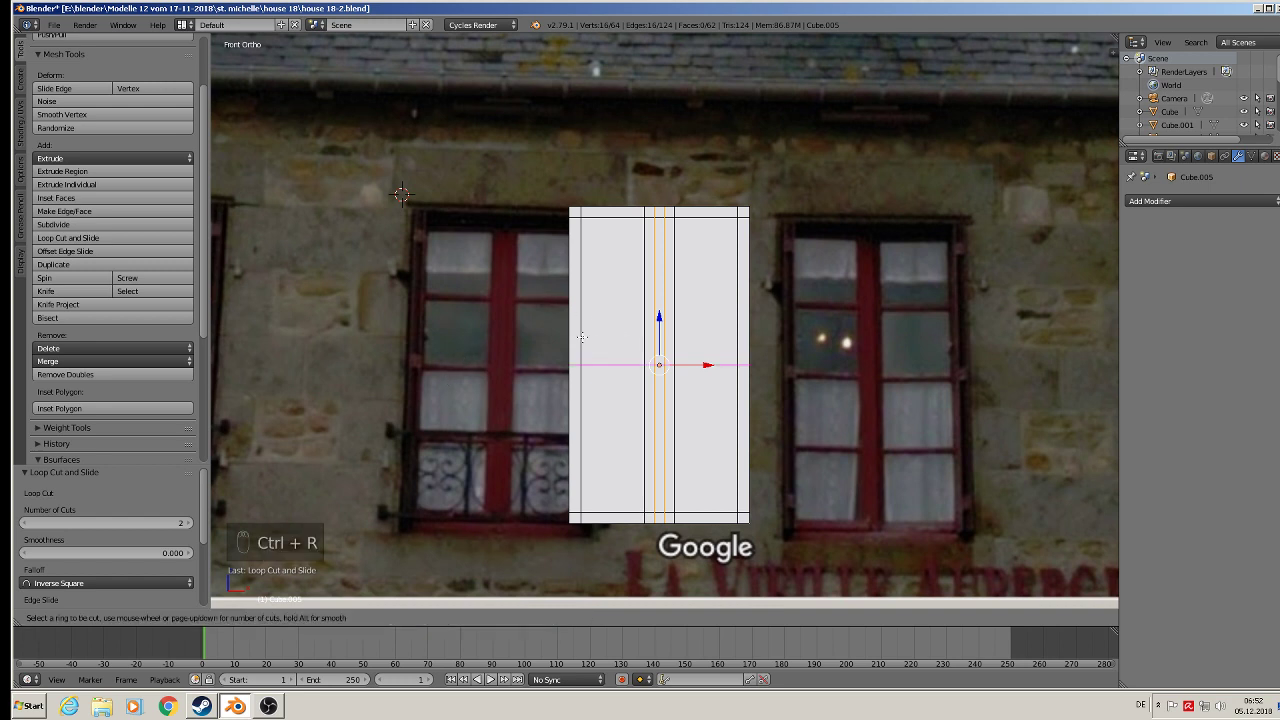
{"action": "scroll", "coordinate": [582, 336], "scroll_direction": "up", "scroll_amount": 2}
{"action": "scroll", "coordinate": [582, 336], "scroll_direction": "up", "scroll_amount": 1}
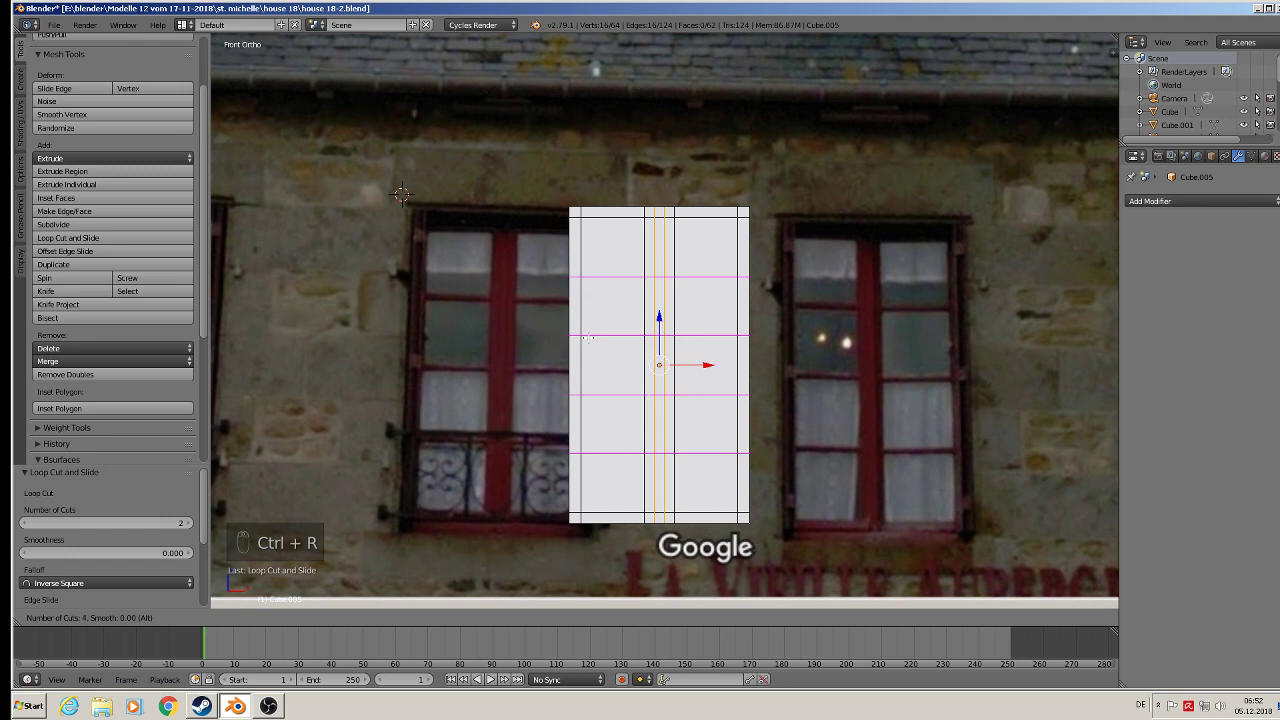
{"action": "left_click", "coordinate": [588, 338]}
{"action": "right_click", "coordinate": [588, 338]}
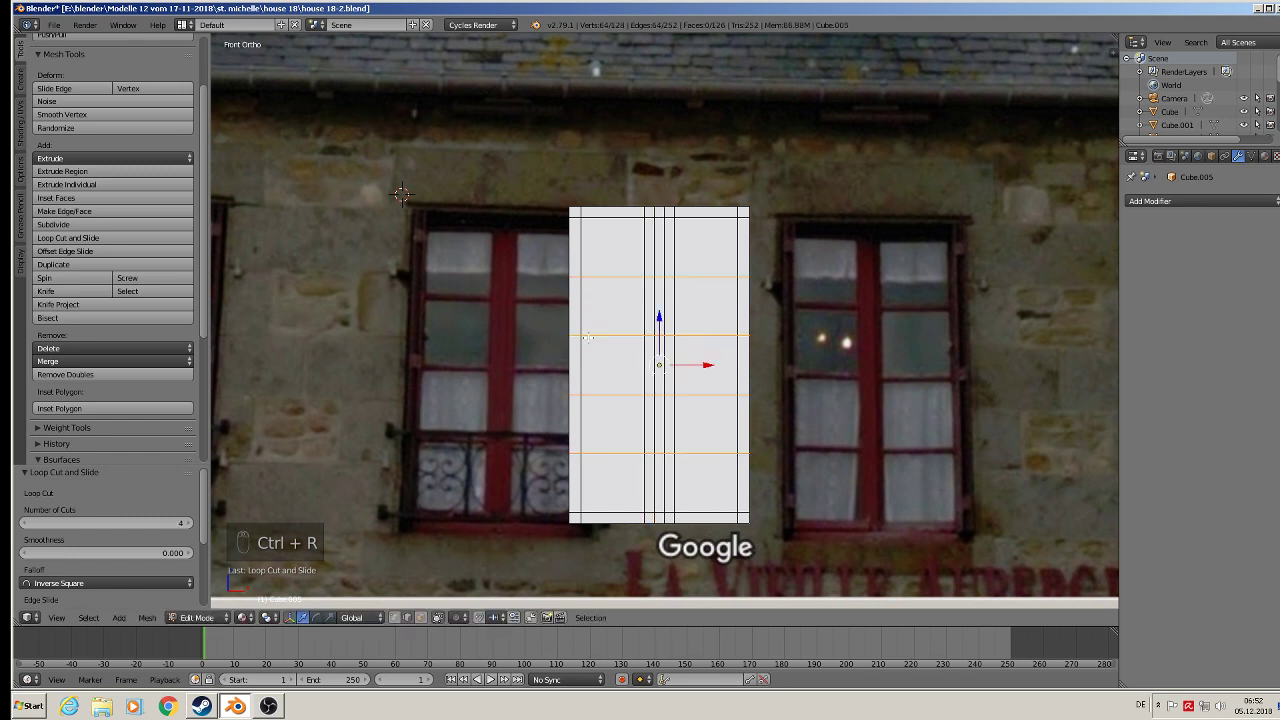
Add a horizontal edge loop just beneath each of the upper two crossbar loops to give those bars thickness
{"action": "key", "text": "ctrl+r"}
{"action": "left_click", "coordinate": [577, 289]}
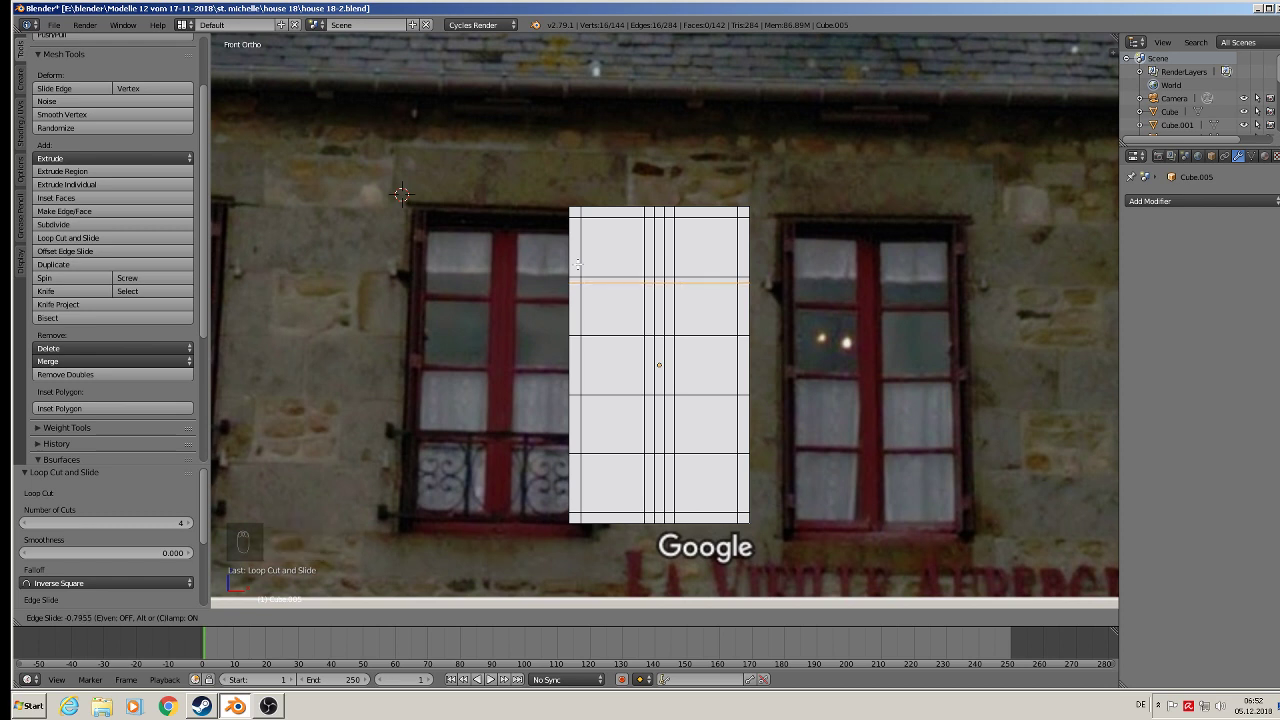
{"action": "left_click", "coordinate": [578, 264]}
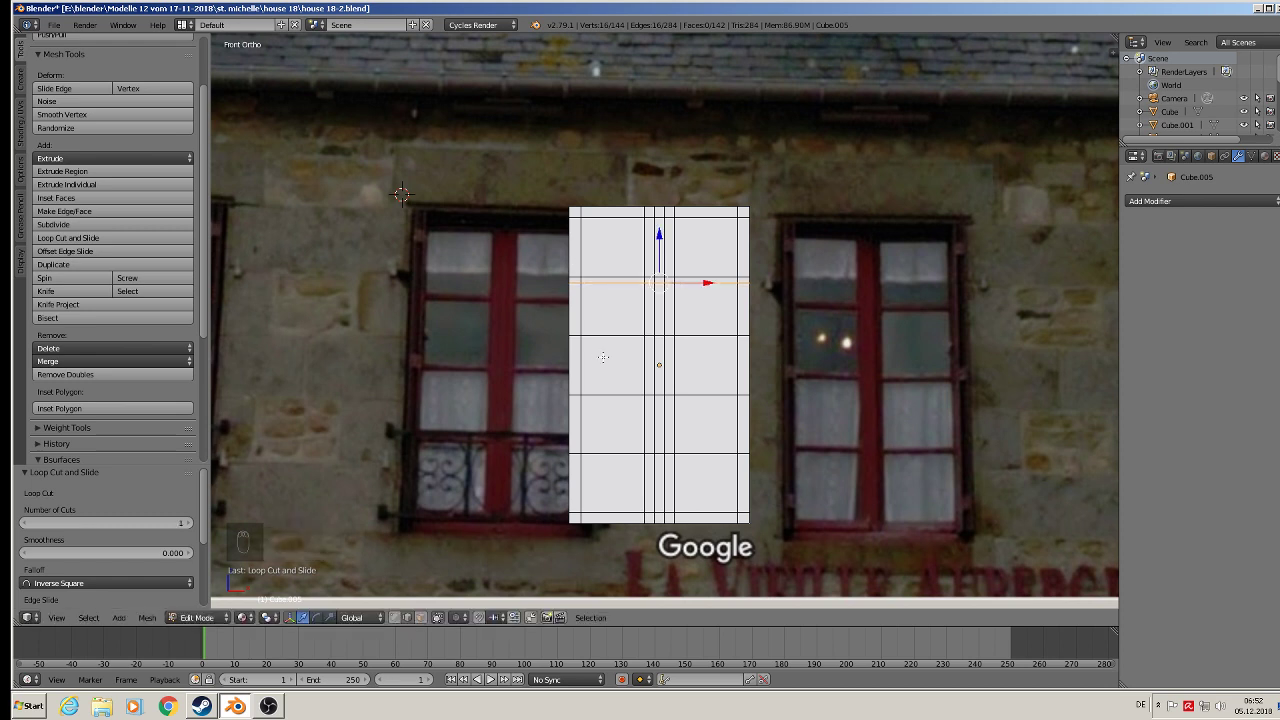
{"action": "key", "text": "ctrl+e"}
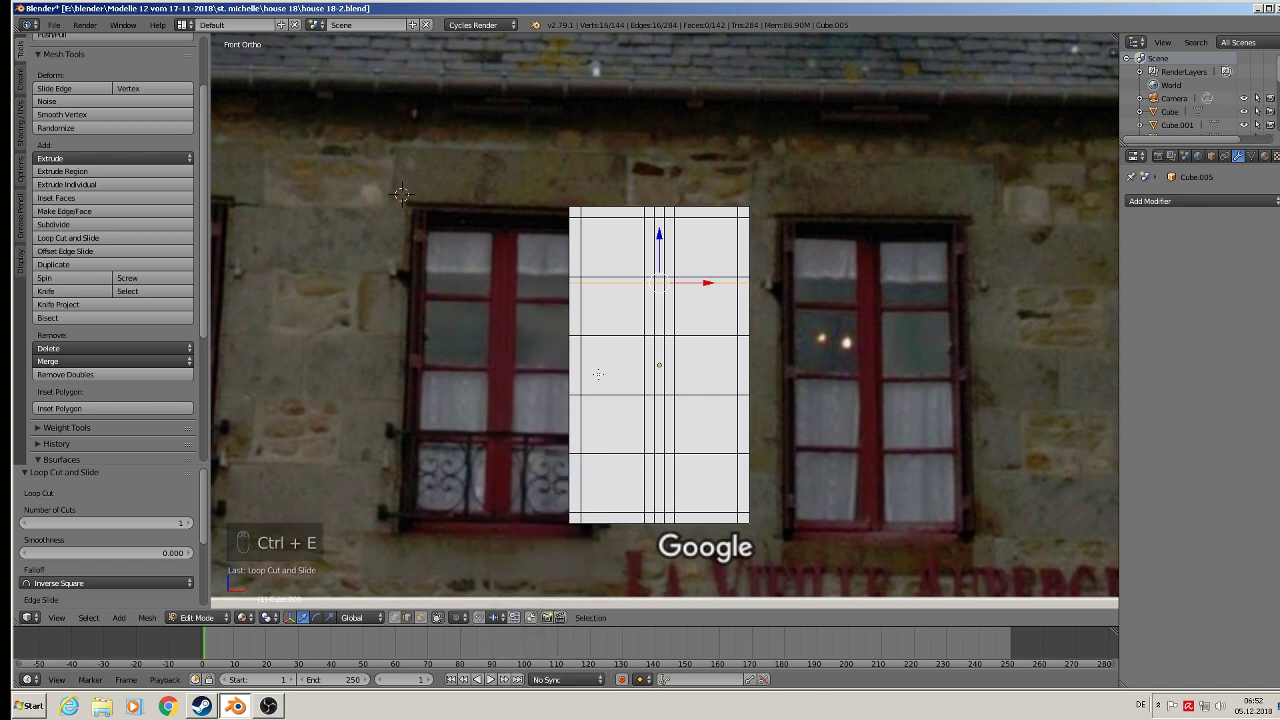
{"action": "key", "text": "ctrl+r"}
{"action": "left_click", "coordinate": [595, 362]}
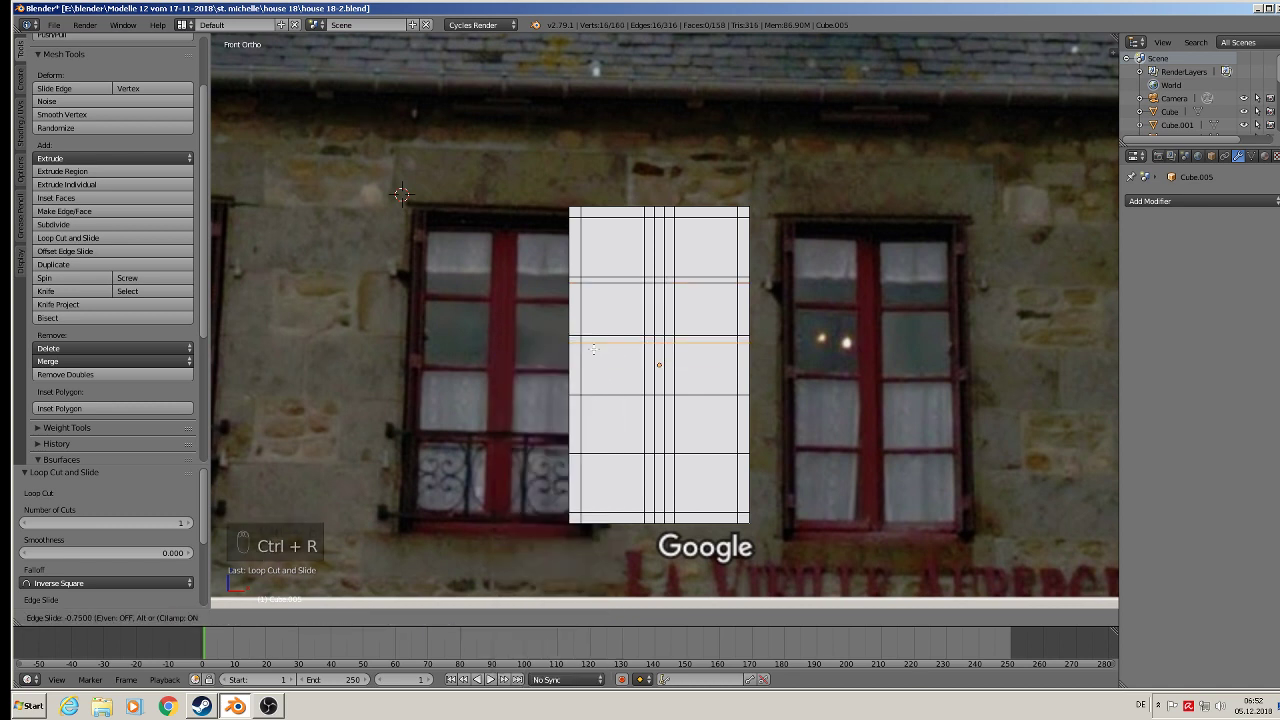
{"action": "left_click", "coordinate": [593, 349]}
Add a horizontal edge loop just beneath each of the lower two crossbar loops
{"action": "key", "text": "ctrl+r"}
{"action": "left_click", "coordinate": [592, 425]}
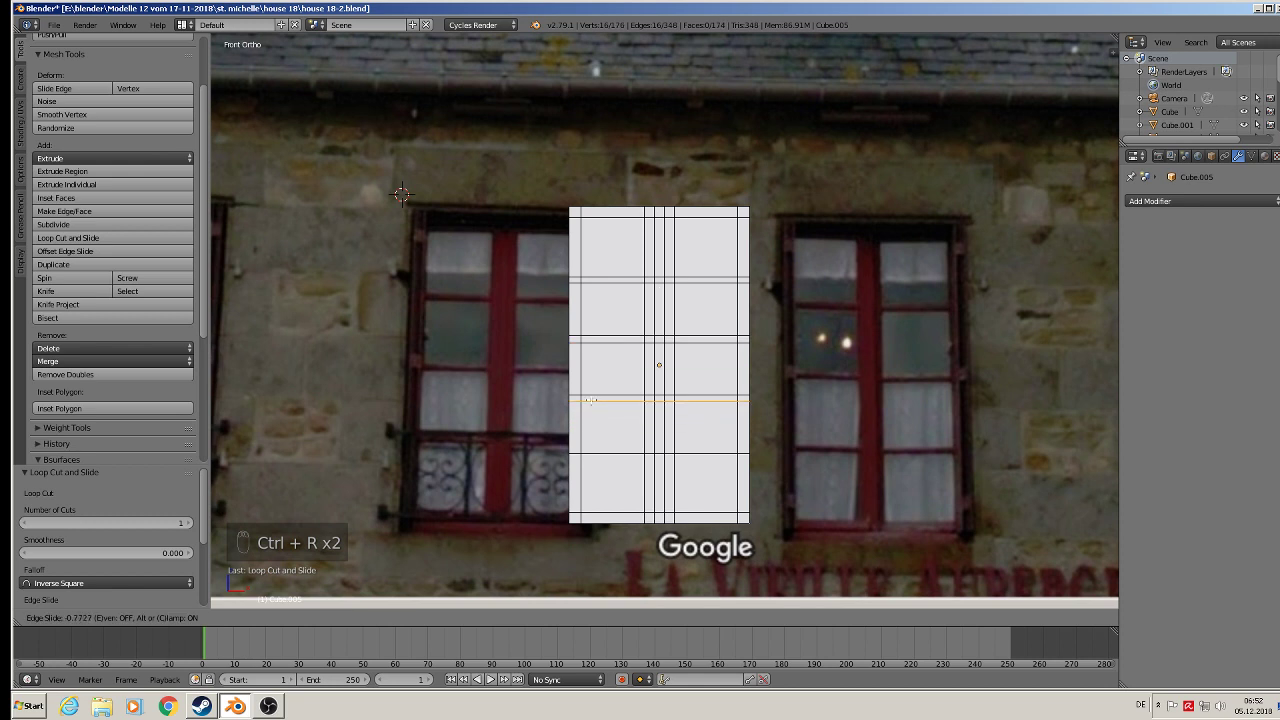
{"action": "left_click", "coordinate": [591, 402]}
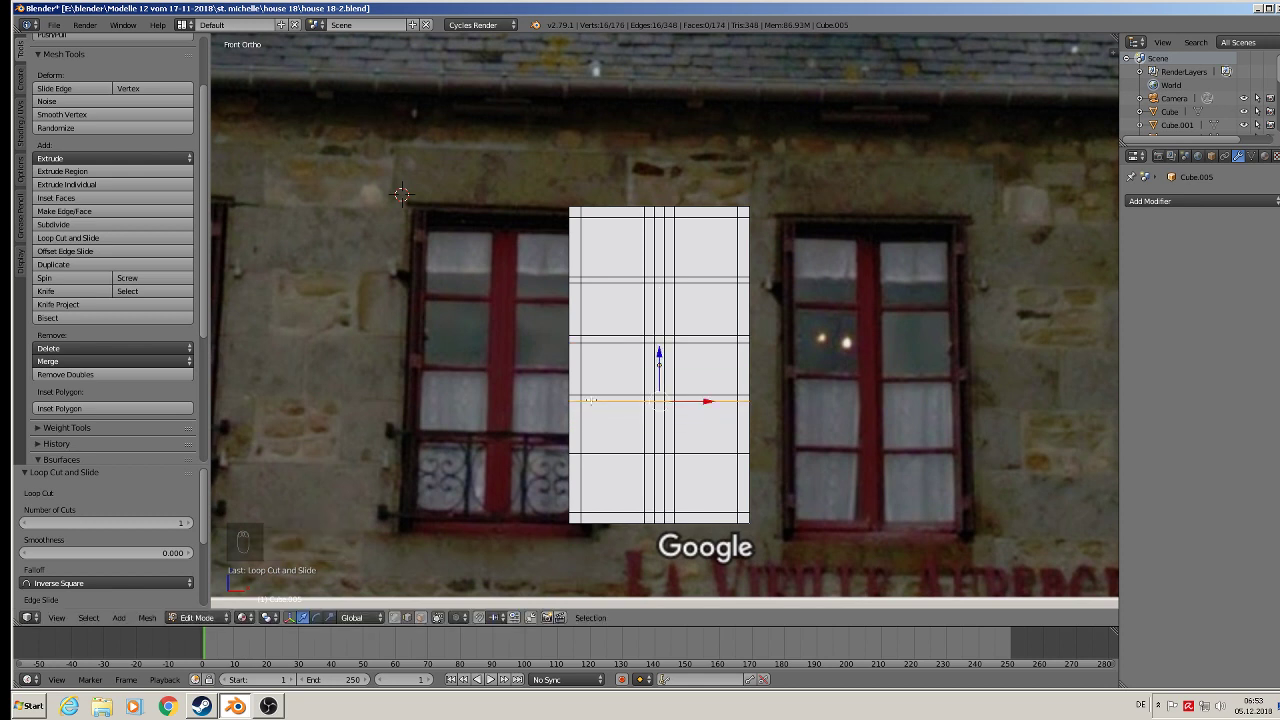
{"action": "key", "text": "ctrl+r"}
{"action": "left_click", "coordinate": [598, 478]}
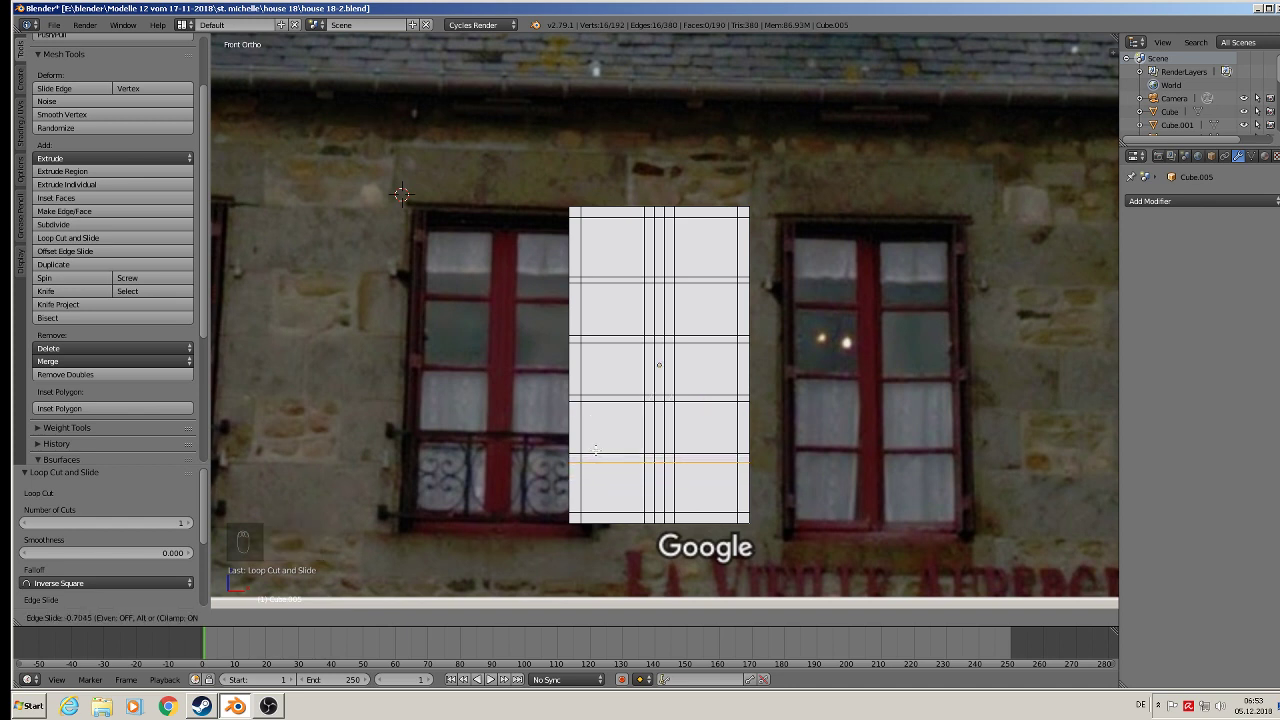
{"action": "left_click", "coordinate": [595, 449]}
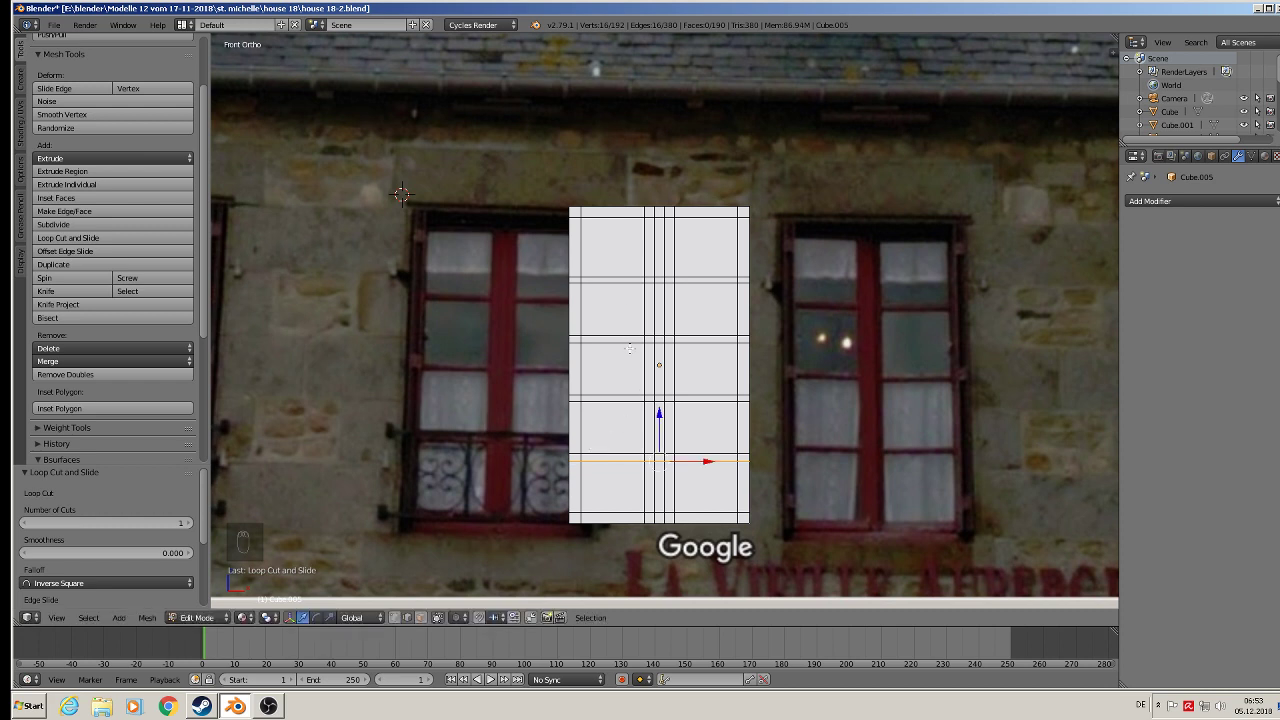
{"action": "right_click", "coordinate": [617, 344], "text": "alt"}
{"action": "left_click", "coordinate": [659, 296]}
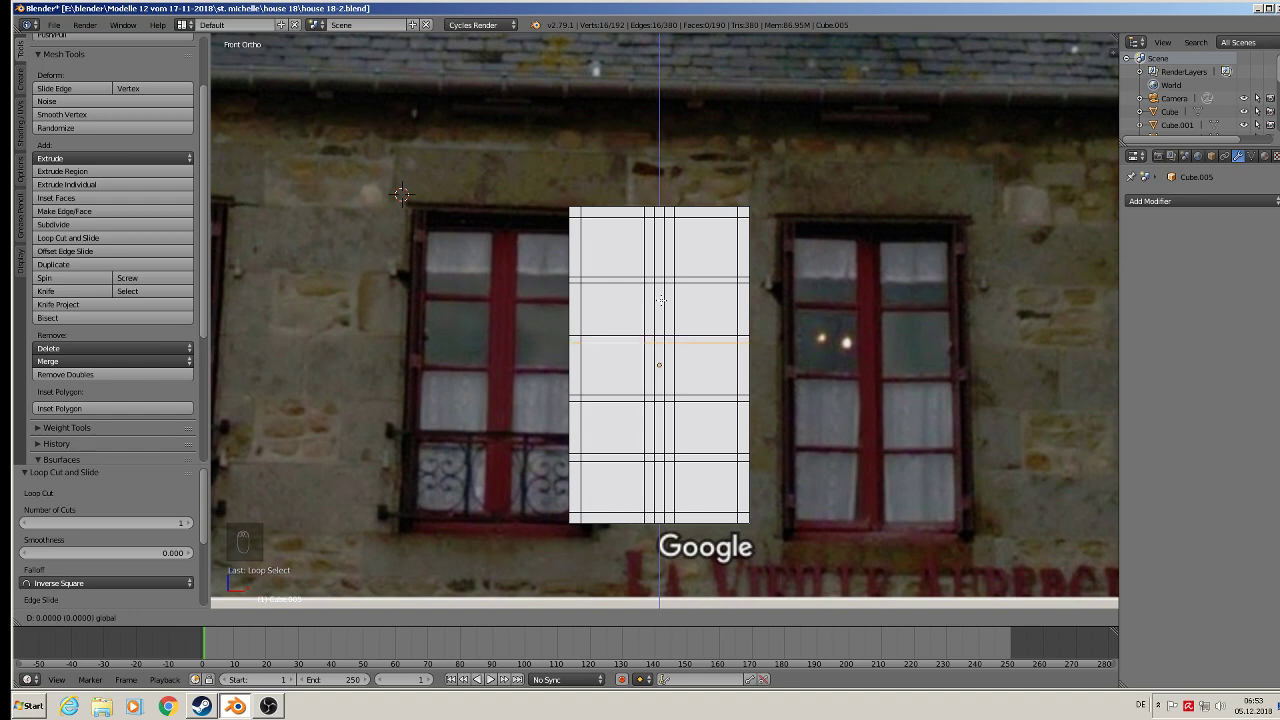
{"action": "left_click", "coordinate": [661, 300]}
{"action": "key", "text": "Tab"}
{"action": "key", "text": "Tab"}
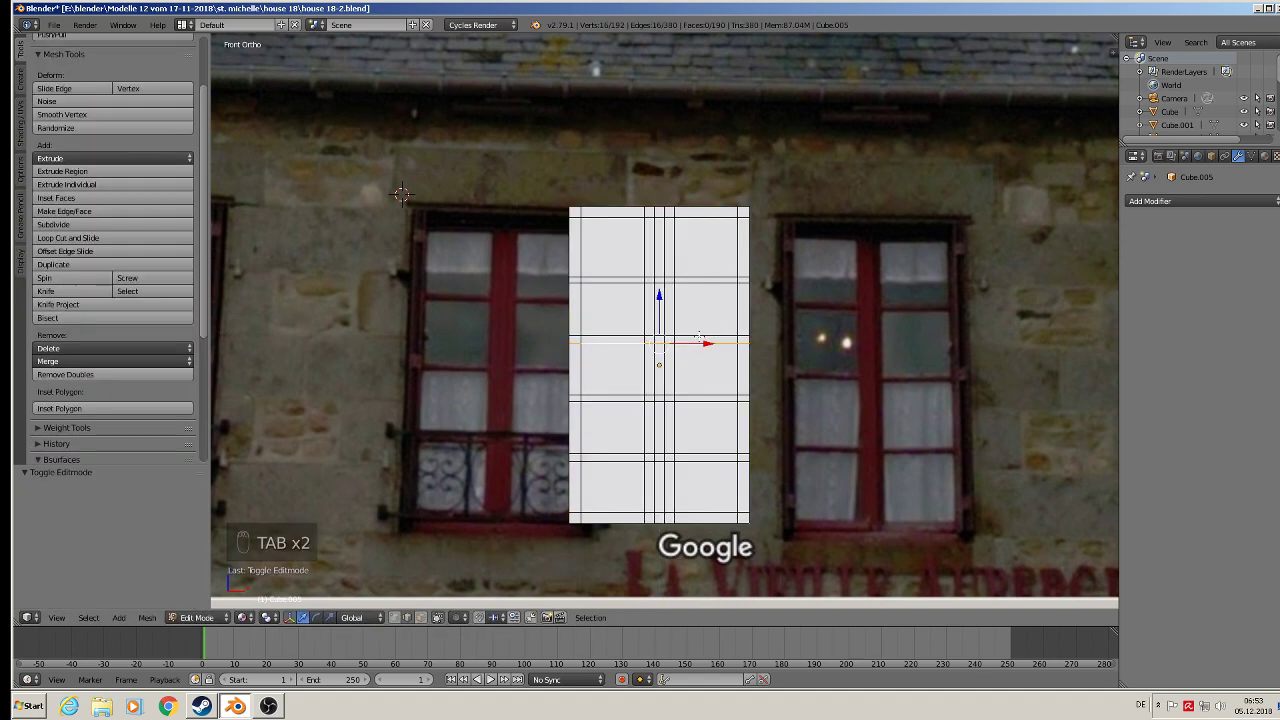
Deselect all of the window mesh and switch to face selection with the slab viewed at an angle
{"action": "key", "text": "a"}
{"action": "key", "text": "a"}
{"action": "key", "text": "a"}
{"action": "middle_click_drag", "start_coordinate": [618, 388], "coordinate": [655, 408]}
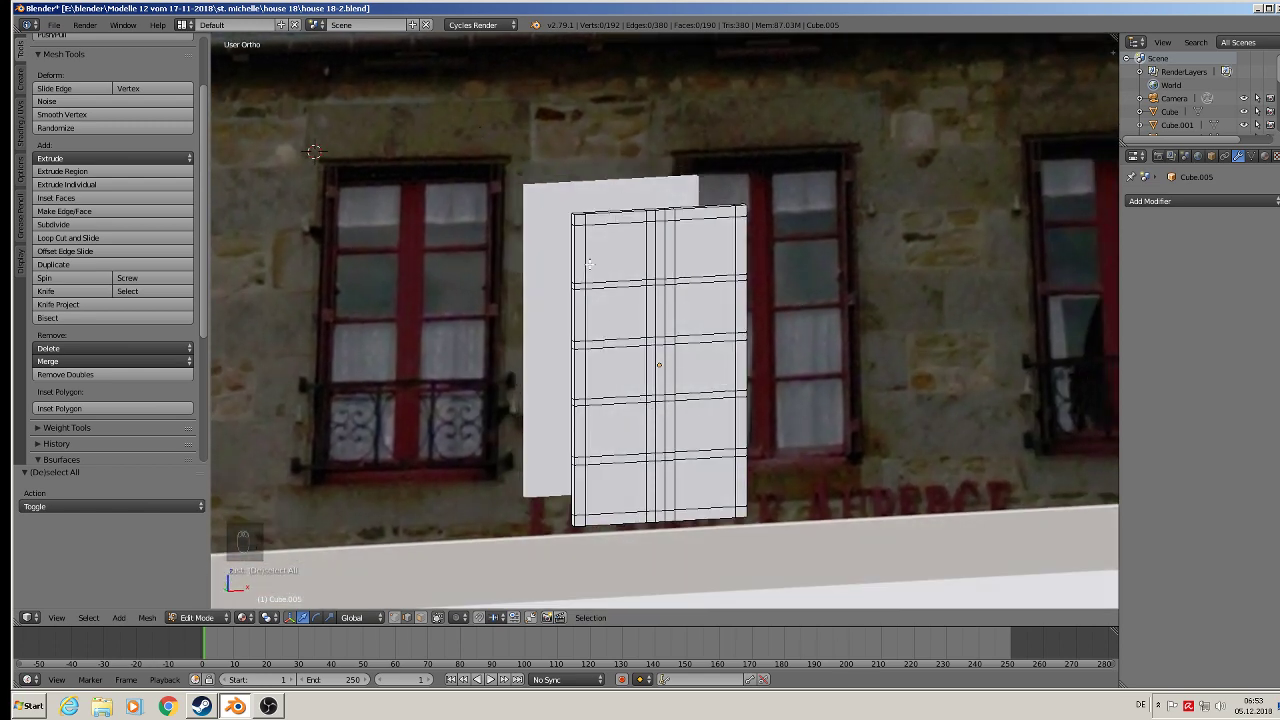
{"action": "left_click", "coordinate": [428, 617]}
{"action": "scroll", "coordinate": [637, 266], "scroll_direction": "up", "scroll_amount": 3}
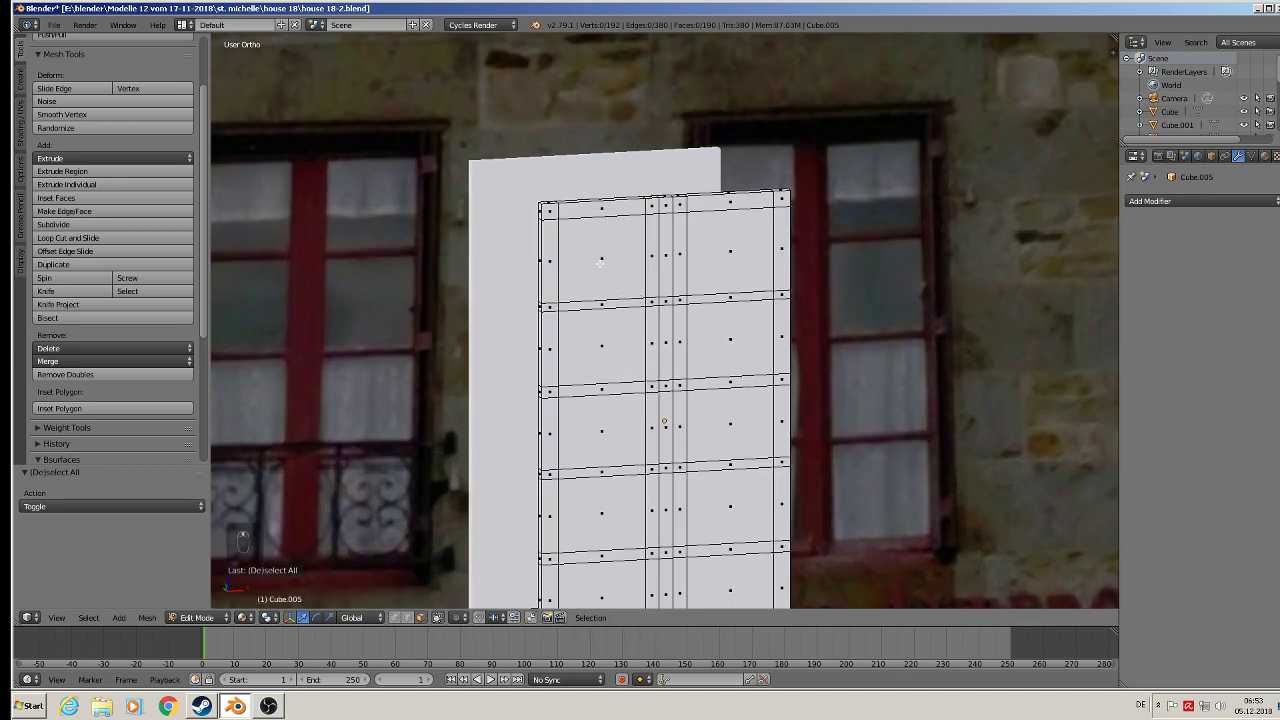
{"action": "middle_click_drag", "start_coordinate": [601, 262], "coordinate": [684, 268]}
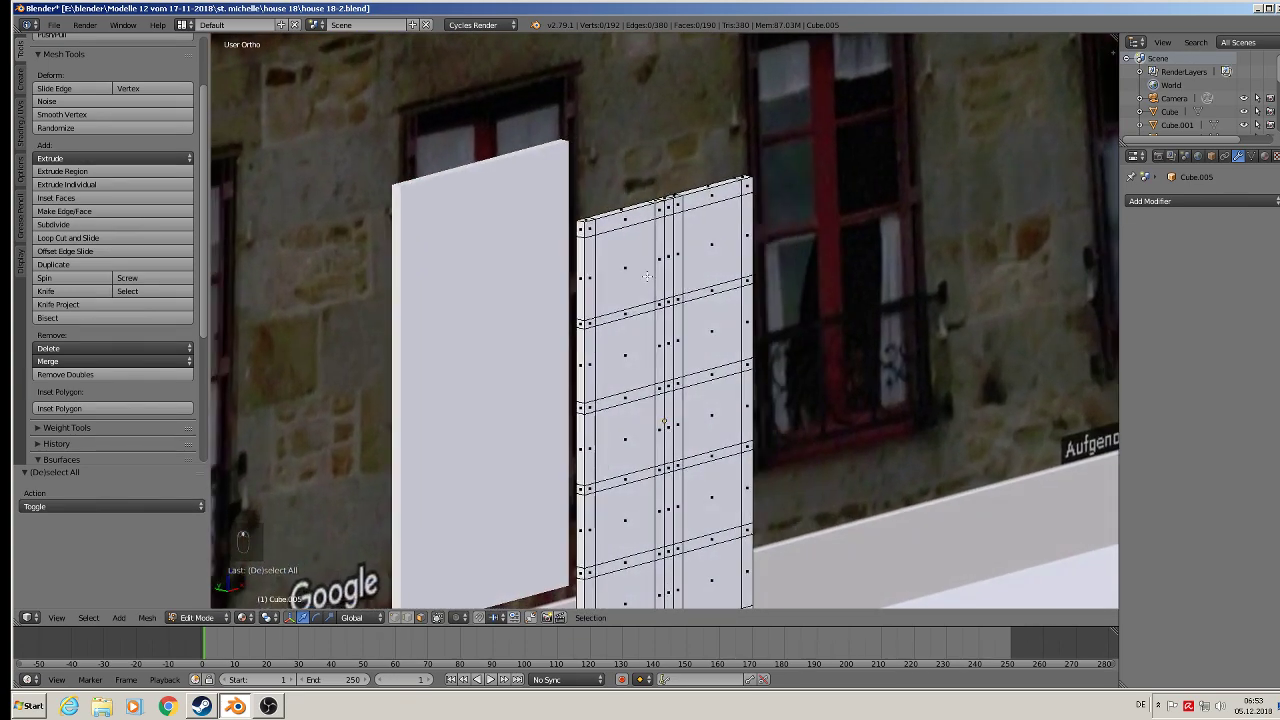
Select the ten pane faces between the frame and crossbars on the slab's front and delete only those faces
{"action": "right_click", "coordinate": [684, 268]}
{"action": "right_click", "coordinate": [724, 259], "text": "shift"}
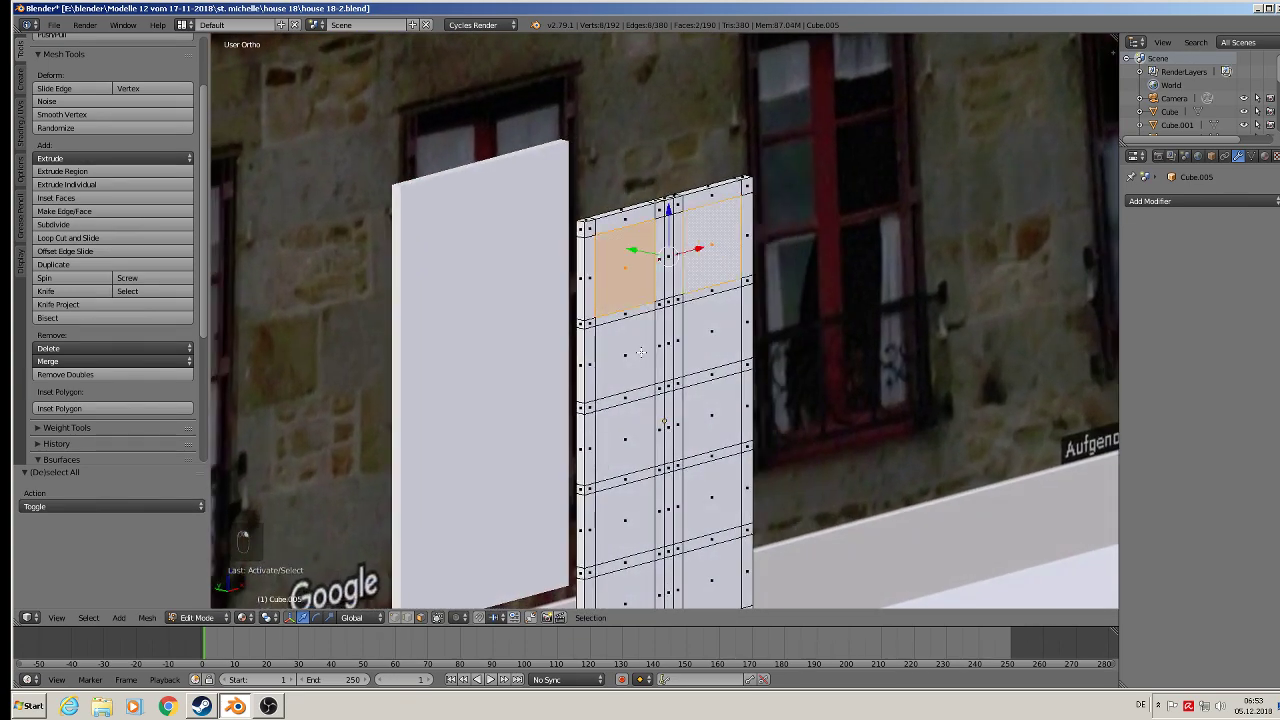
{"action": "right_click", "coordinate": [641, 352], "text": "shift"}
{"action": "right_click", "coordinate": [698, 342], "text": "shift"}
{"action": "right_click", "coordinate": [635, 438], "text": "shift"}
{"action": "right_click", "coordinate": [702, 441], "text": "shift"}
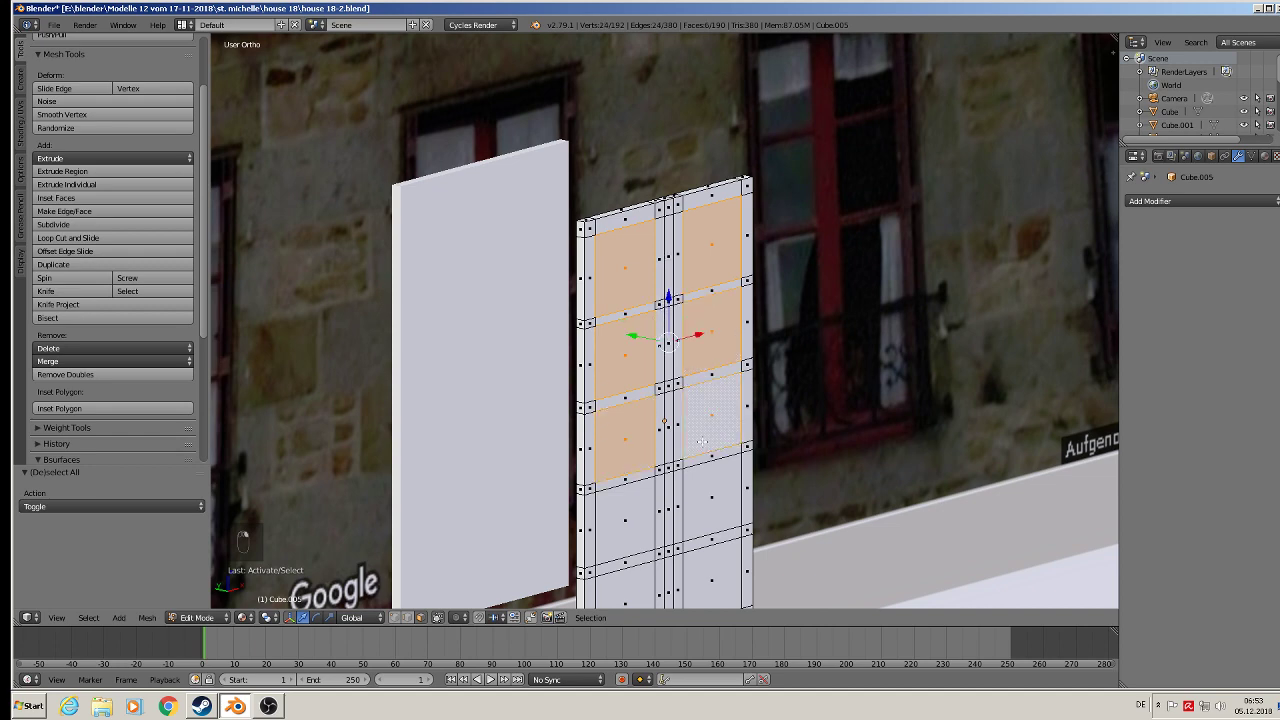
{"action": "right_click", "coordinate": [711, 497], "text": "shift"}
{"action": "right_click", "coordinate": [625, 521], "text": "shift"}
{"action": "right_click", "coordinate": [631, 586], "text": "shift"}
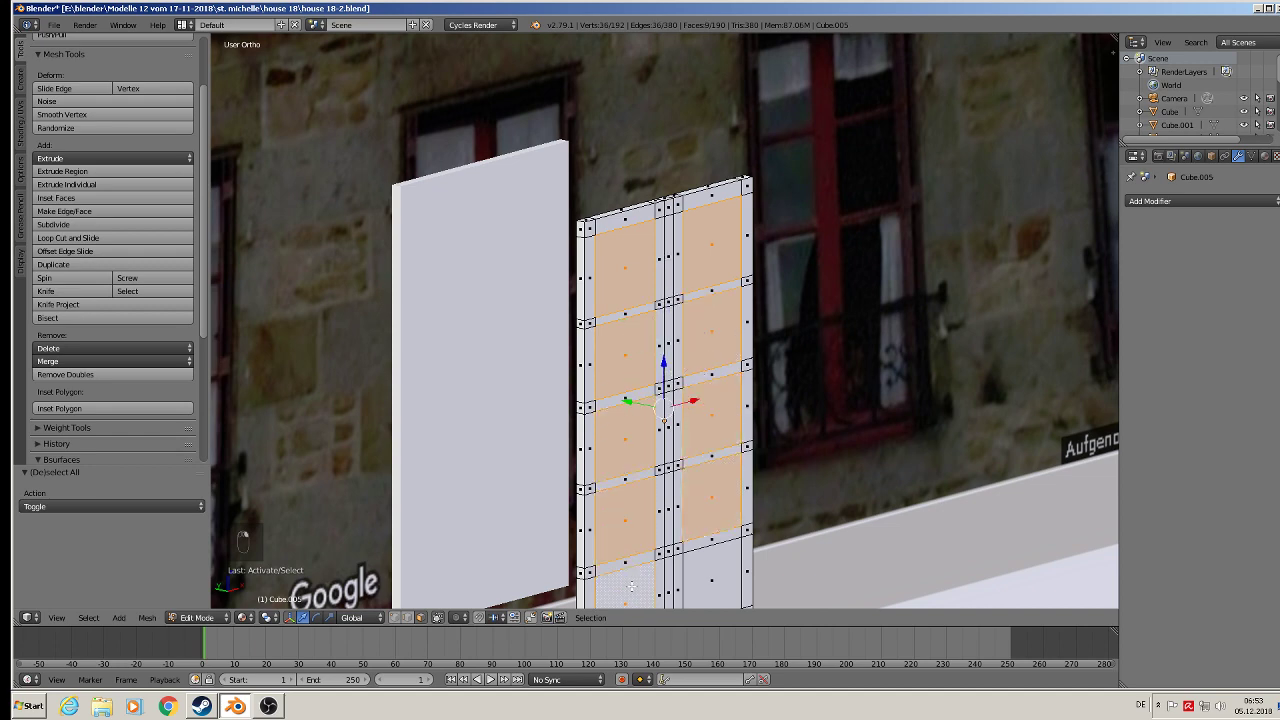
{"action": "right_click", "coordinate": [711, 577], "text": "shift"}
{"action": "middle_click_drag", "start_coordinate": [711, 577], "coordinate": [680, 430], "text": "shift"}
{"action": "scroll", "coordinate": [645, 358], "scroll_direction": "up", "scroll_amount": 1}
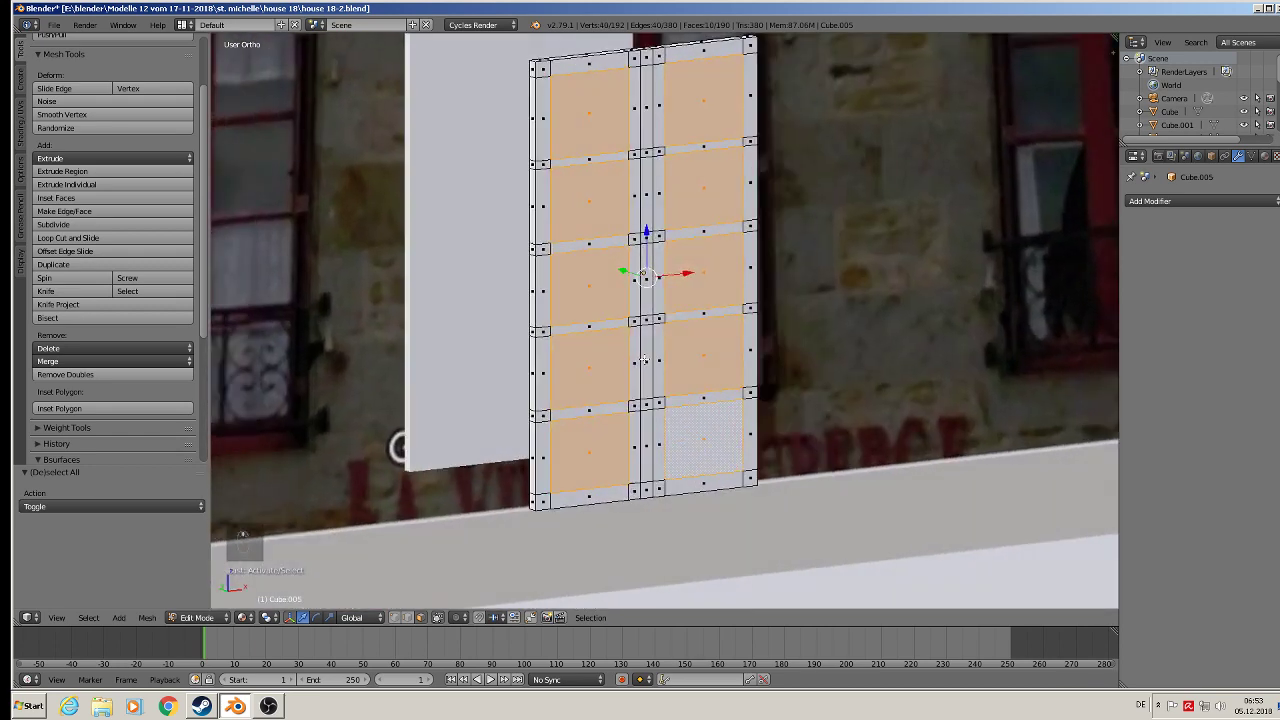
{"action": "key", "text": "x"}
{"action": "left_click", "coordinate": [645, 360]}
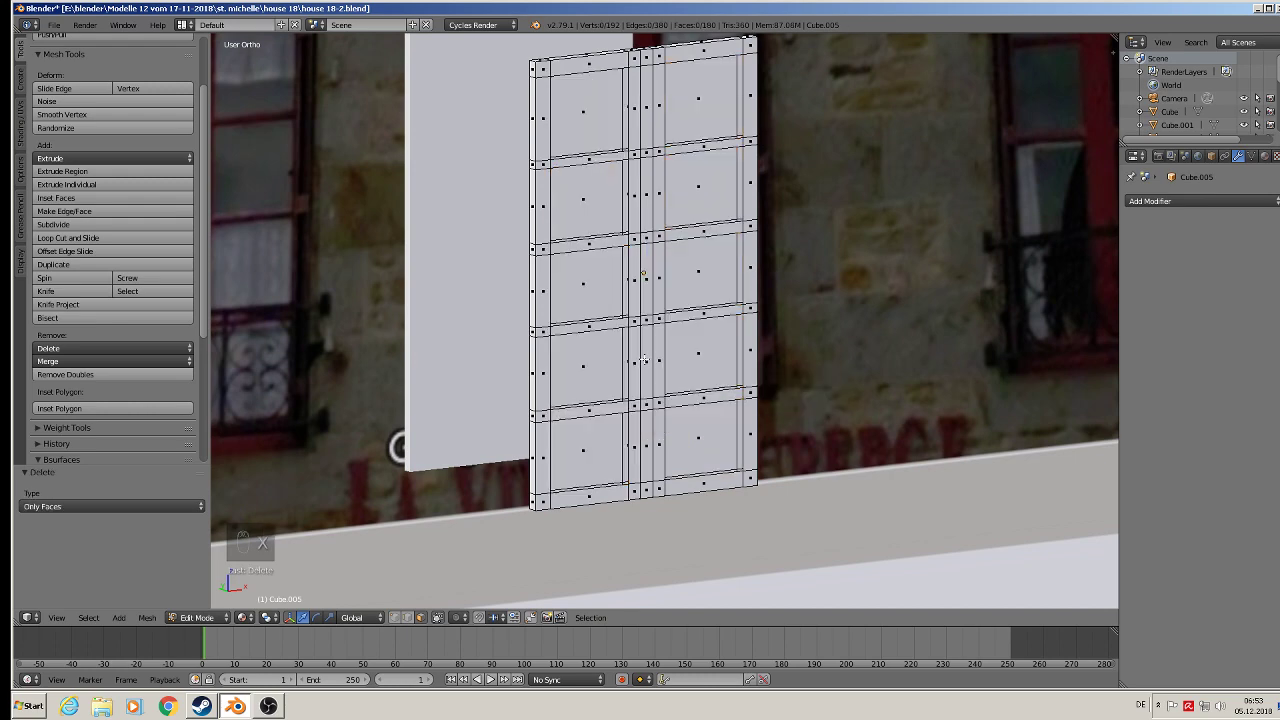
From the side view, select all vertices on the slab's back side, including hidden ones, and delete them
{"action": "middle_click_drag", "start_coordinate": [645, 360], "coordinate": [733, 145]}
{"action": "right_click", "coordinate": [571, 116]}
{"action": "key", "text": "a"}
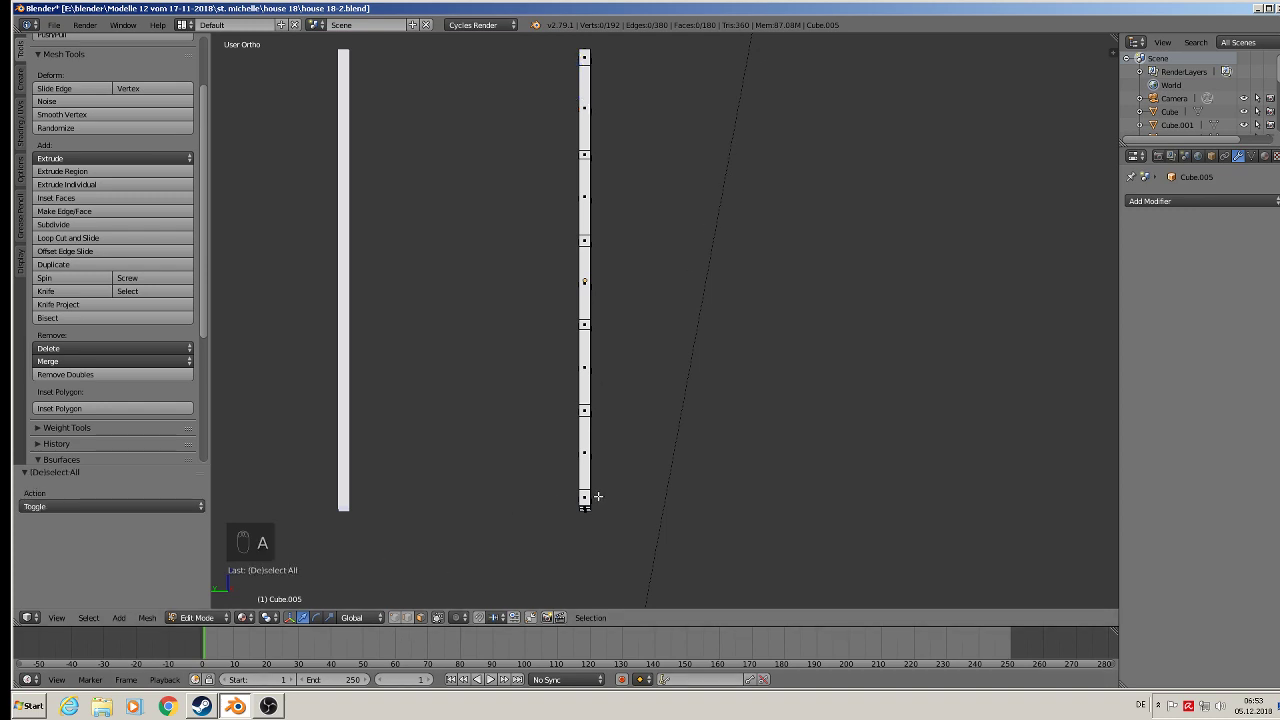
{"action": "left_click", "coordinate": [438, 617]}
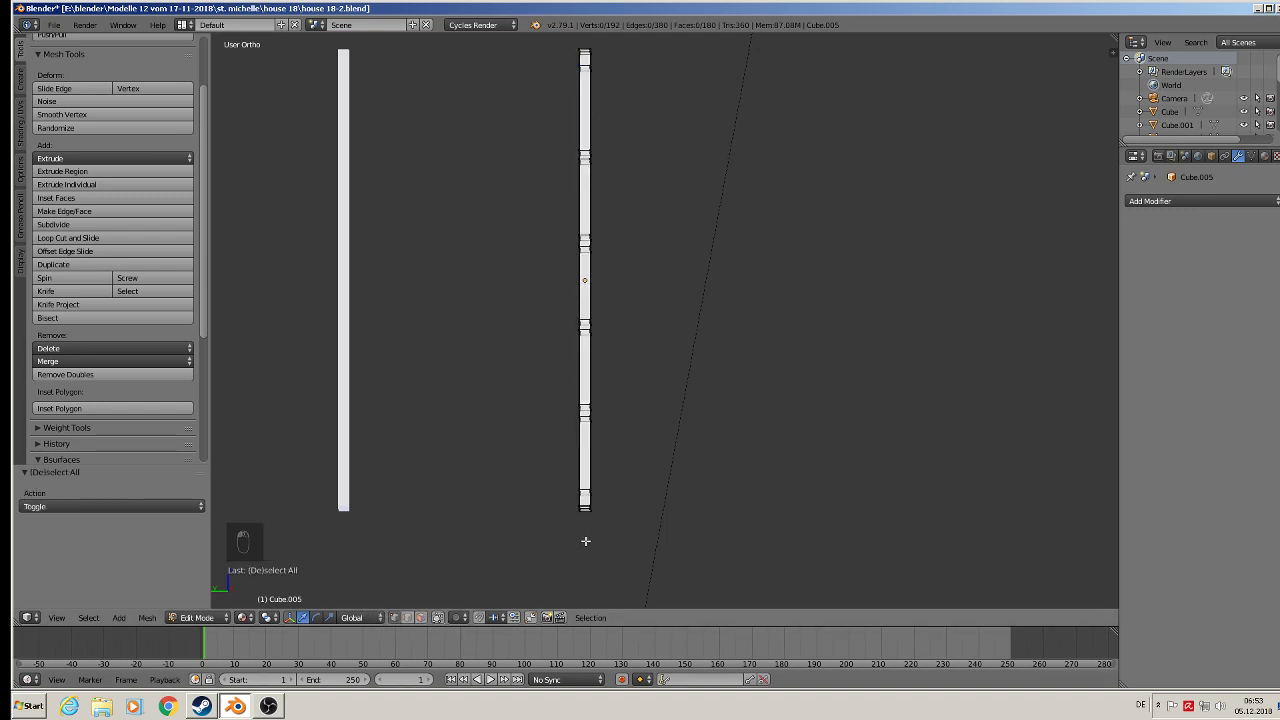
{"action": "key", "text": "b"}
{"action": "left_click_drag", "start_coordinate": [586, 541], "coordinate": [518, 25]}
{"action": "key", "text": "x"}
{"action": "left_click", "coordinate": [514, 50]}
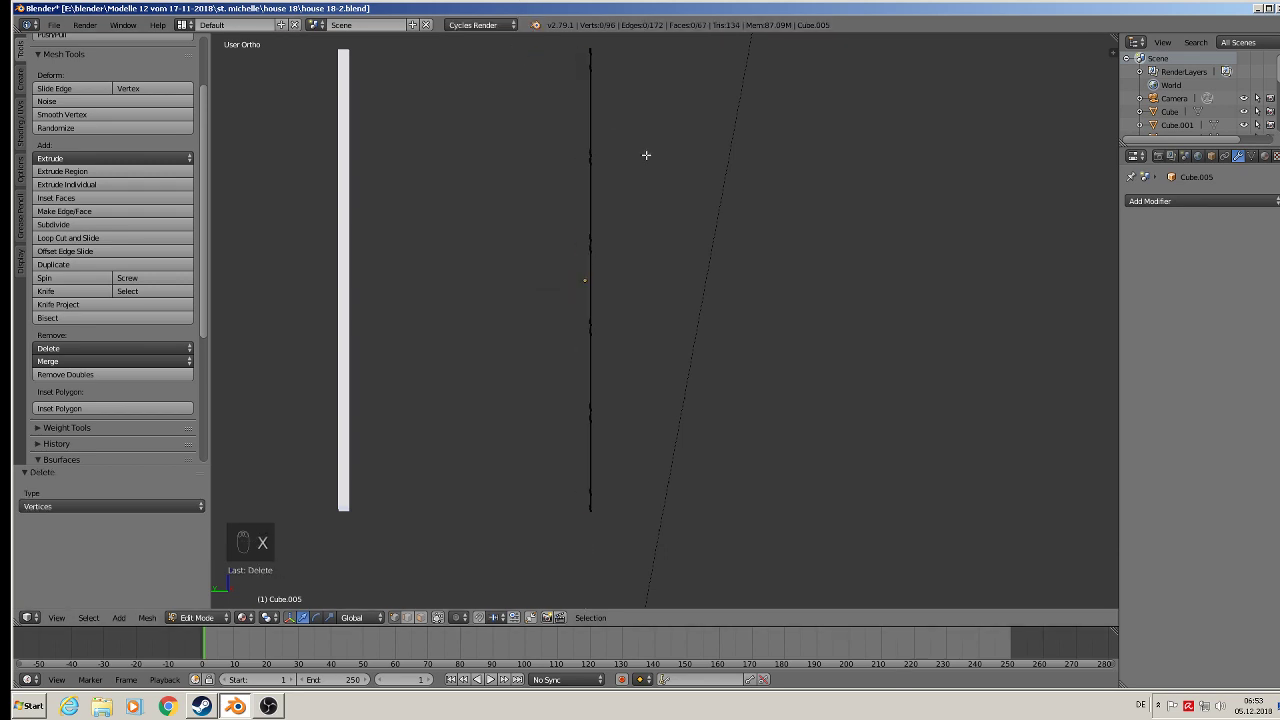
Select the whole flat window grid and extrude it along the Y axis to give the frame and bars thickness
{"action": "middle_click_drag", "start_coordinate": [646, 154], "coordinate": [608, 277]}
{"action": "scroll", "coordinate": [608, 277], "scroll_direction": "down", "scroll_amount": 3}
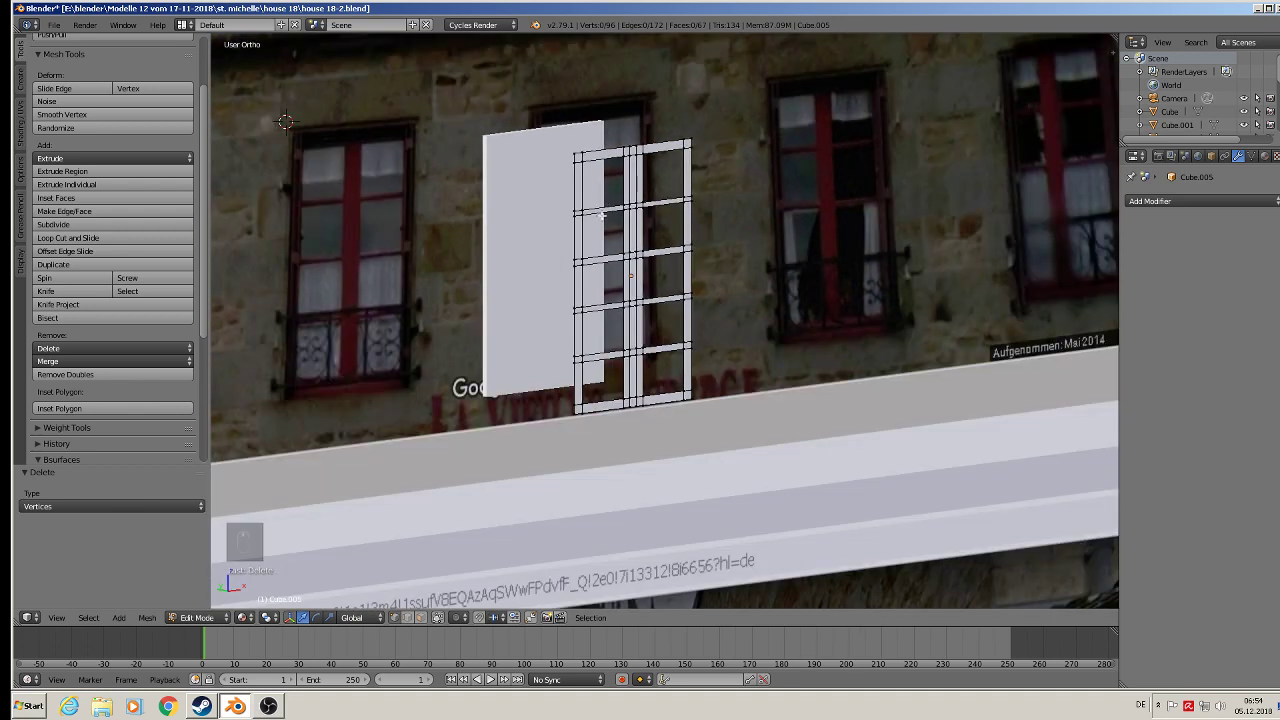
{"action": "middle_click_drag", "start_coordinate": [603, 215], "coordinate": [608, 177]}
{"action": "key", "text": "a"}
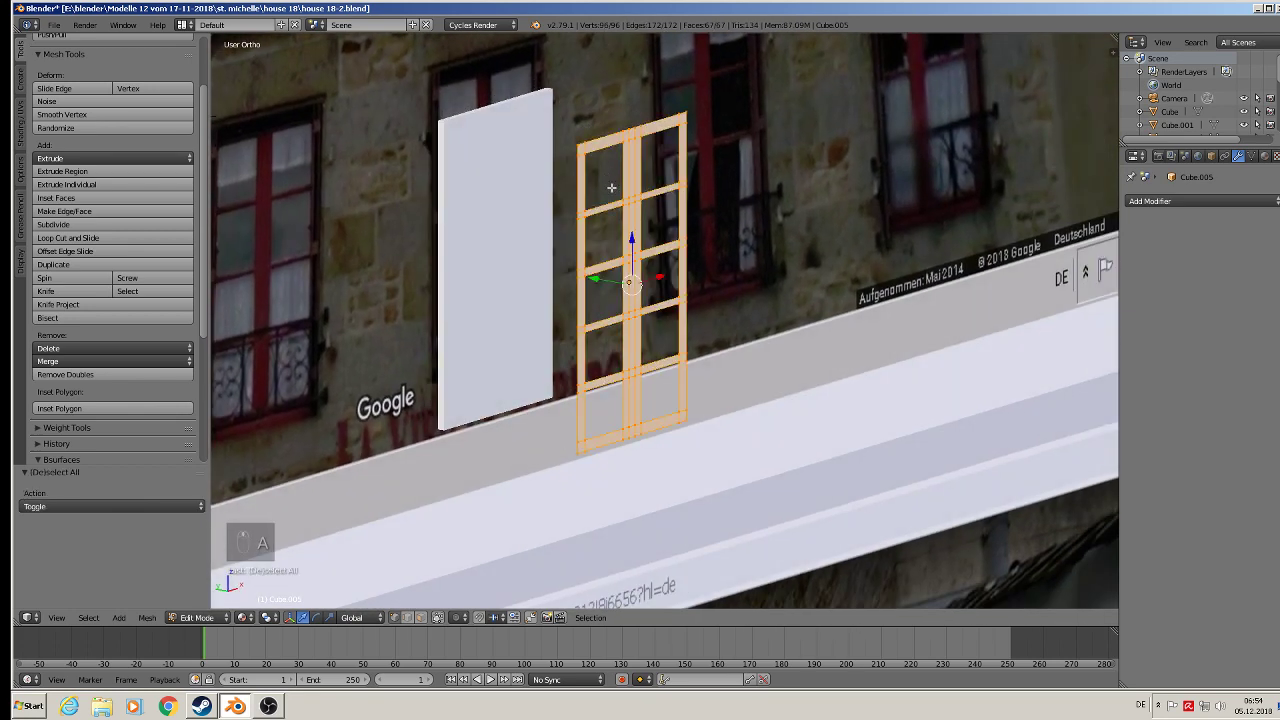
{"action": "middle_click_drag", "start_coordinate": [614, 221], "coordinate": [640, 234]}
{"action": "key", "text": "e"}
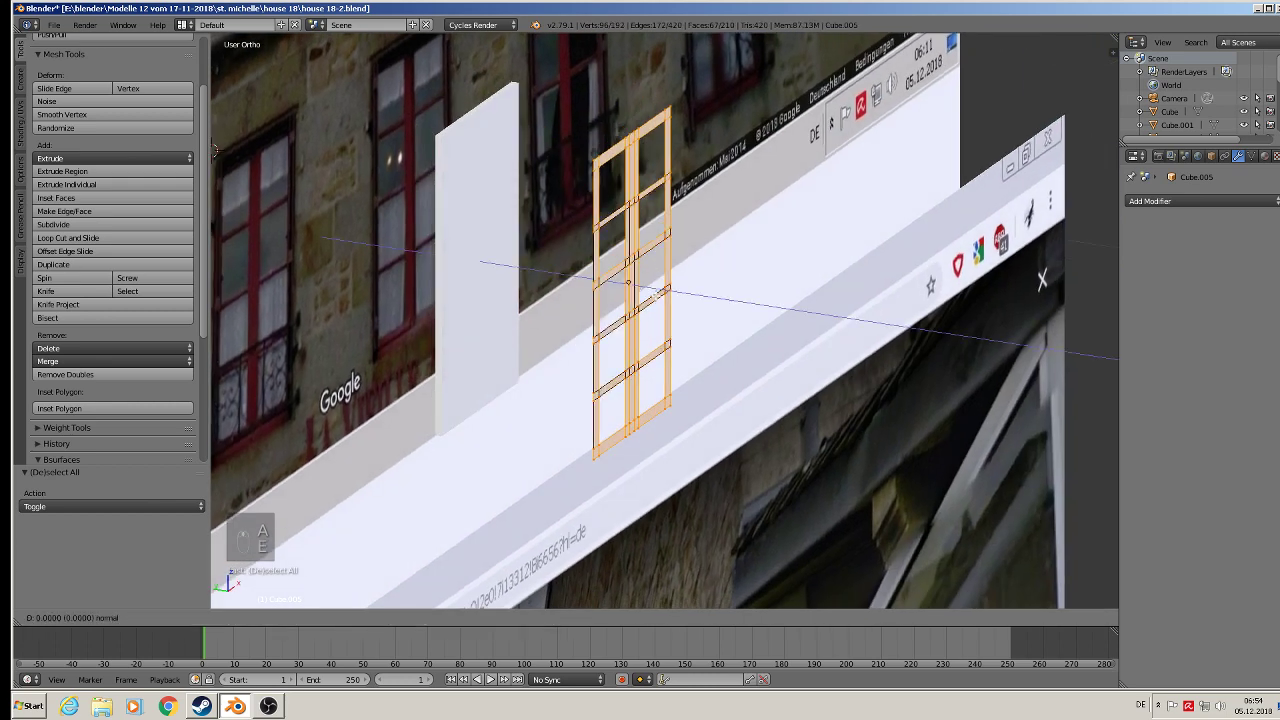
{"action": "left_click", "coordinate": [654, 296]}
{"action": "left_click_drag", "start_coordinate": [600, 279], "coordinate": [588, 277]}
{"action": "key", "text": "Tab"}
{"action": "scroll", "coordinate": [670, 265], "scroll_direction": "up", "scroll_amount": 2}
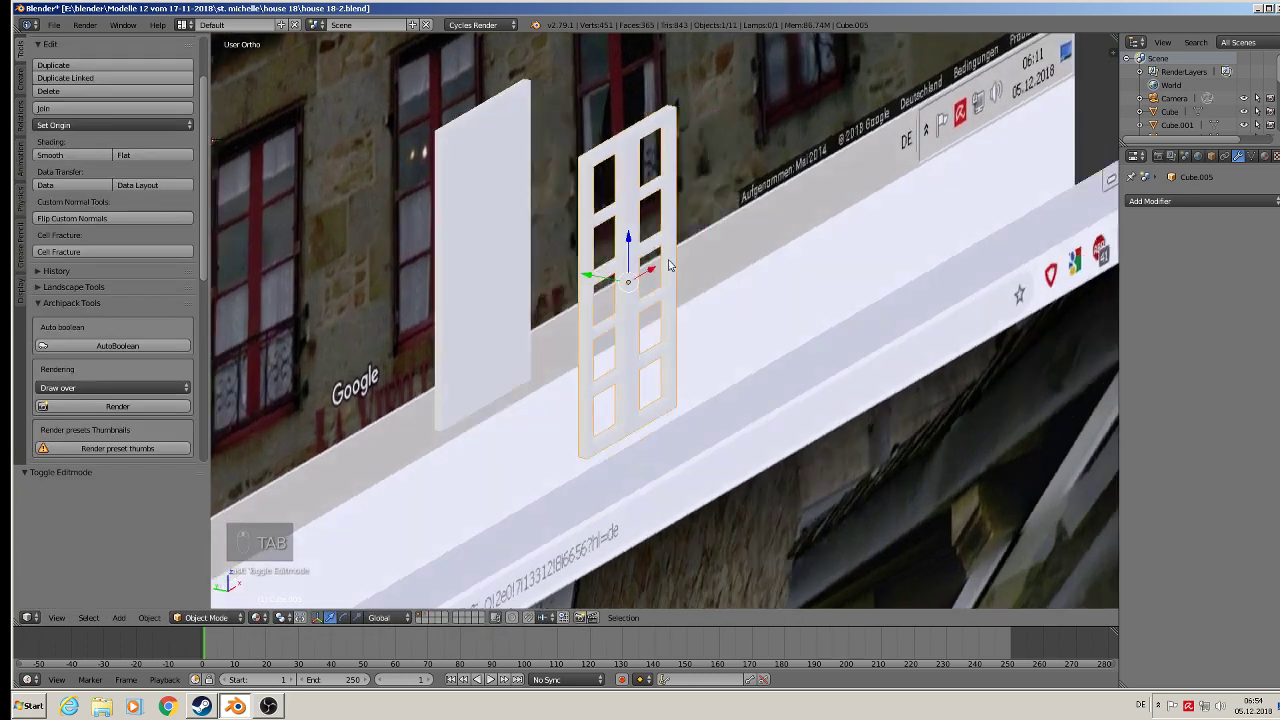
{"action": "middle_click_drag", "start_coordinate": [670, 265], "coordinate": [651, 237]}
{"action": "scroll", "coordinate": [590, 245], "scroll_direction": "up", "scroll_amount": 2}
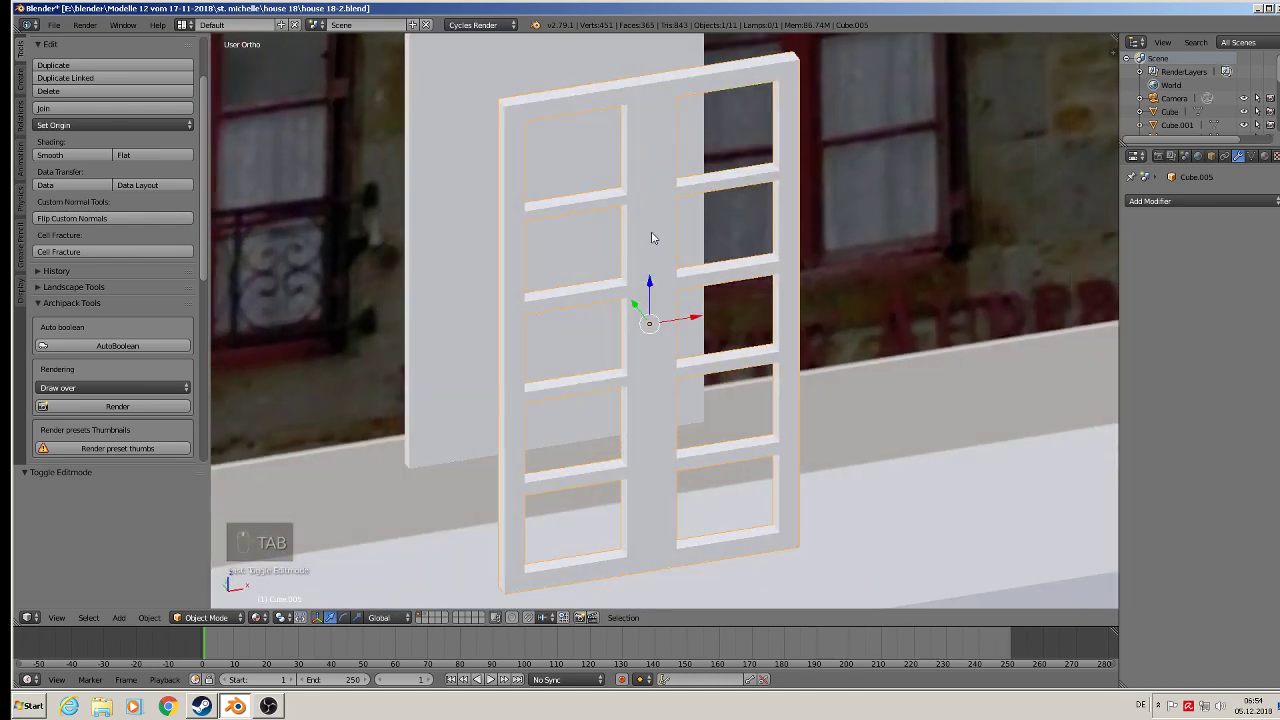
Extrude the full-height middle strip of front faces on the central post slightly forward, then return to Object Mode
{"action": "key", "text": "Tab"}
{"action": "scroll", "coordinate": [651, 237], "scroll_direction": "up", "scroll_amount": 1}
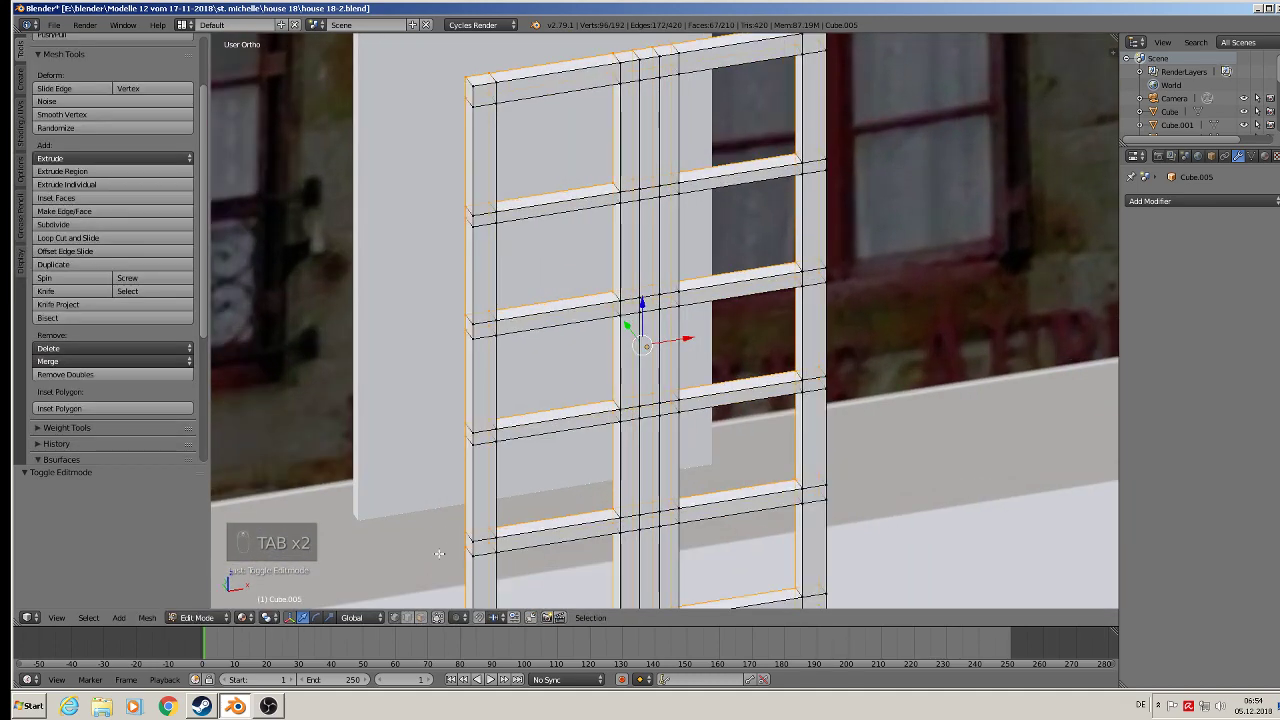
{"action": "left_click", "coordinate": [421, 618]}
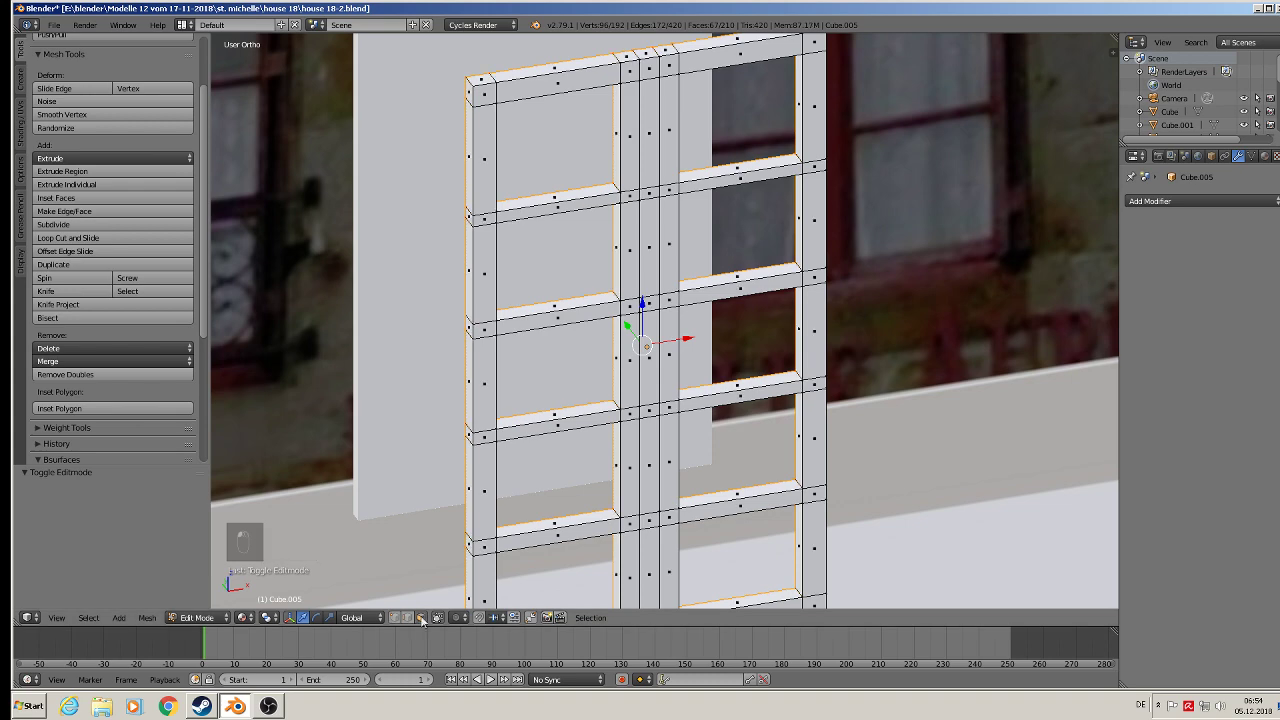
{"action": "left_click", "coordinate": [652, 78]}
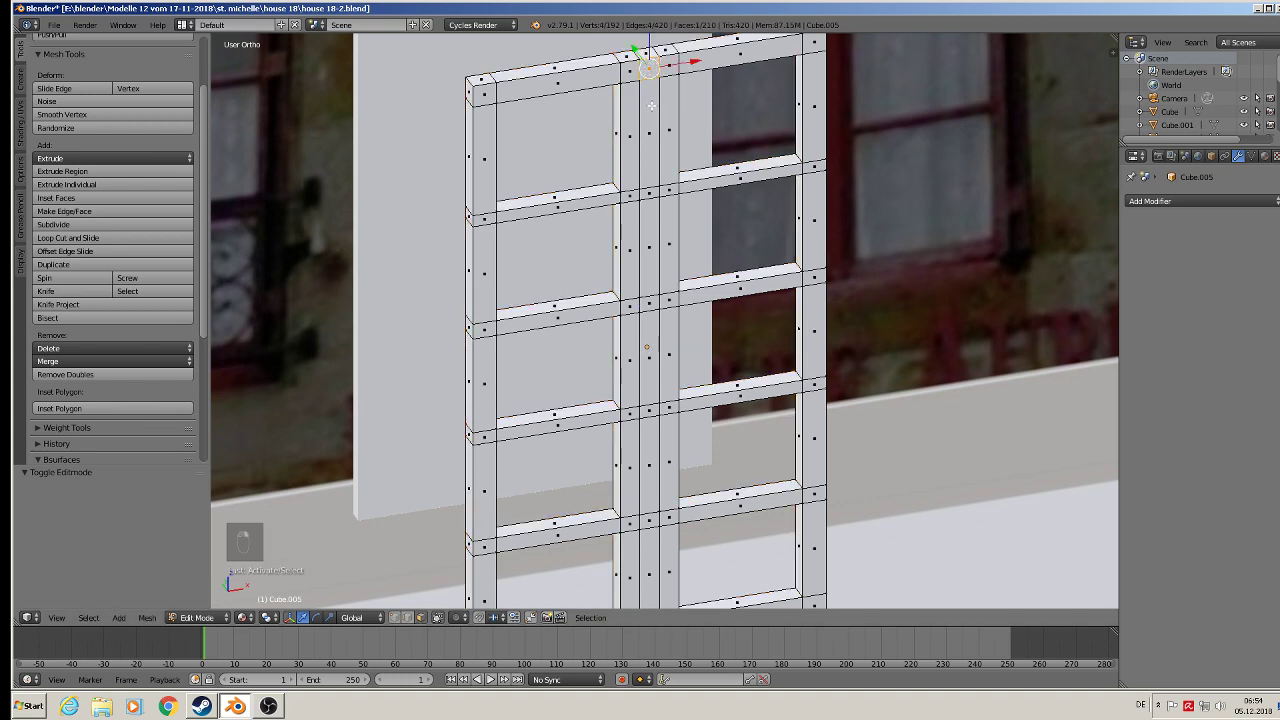
{"action": "left_click", "coordinate": [651, 106]}
{"action": "scroll", "coordinate": [651, 106], "scroll_direction": "down", "scroll_amount": 2}
{"action": "right_click", "coordinate": [646, 115]}
{"action": "middle_click_drag", "start_coordinate": [658, 453], "coordinate": [691, 356], "text": "shift"}
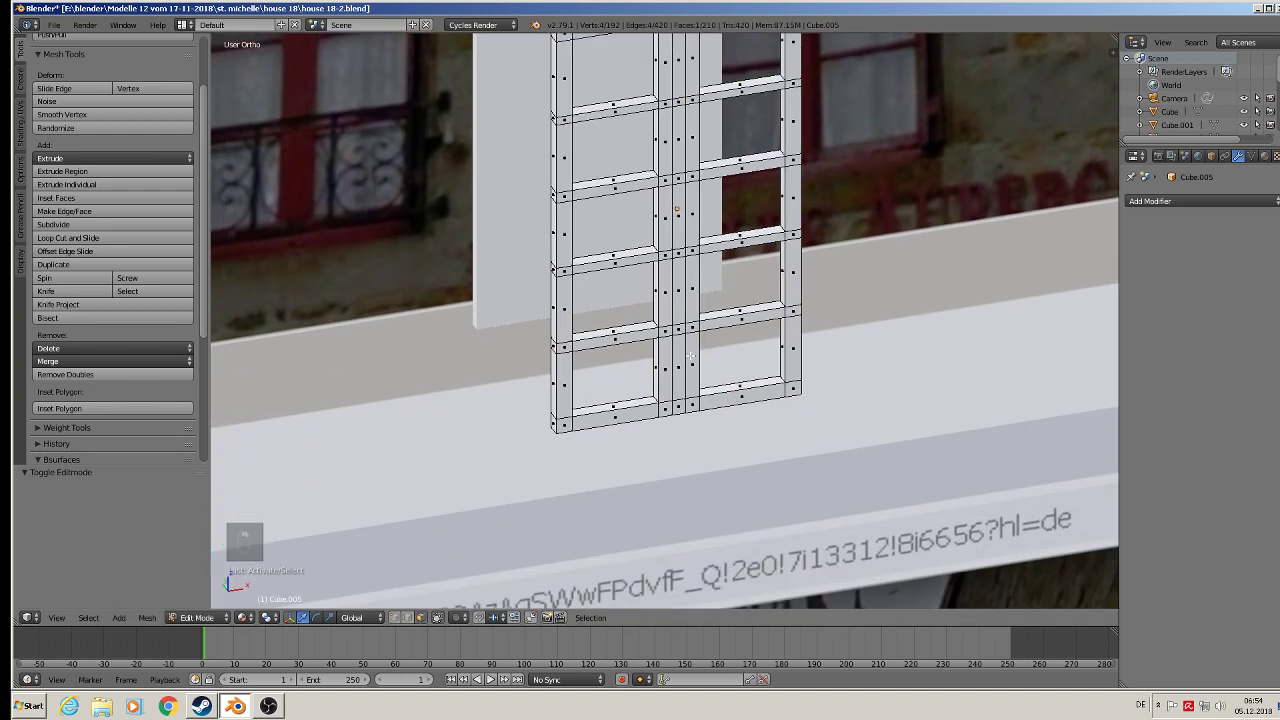
{"action": "right_click", "coordinate": [686, 404], "text": "ctrl"}
{"action": "middle_click_drag", "start_coordinate": [686, 404], "coordinate": [740, 424]}
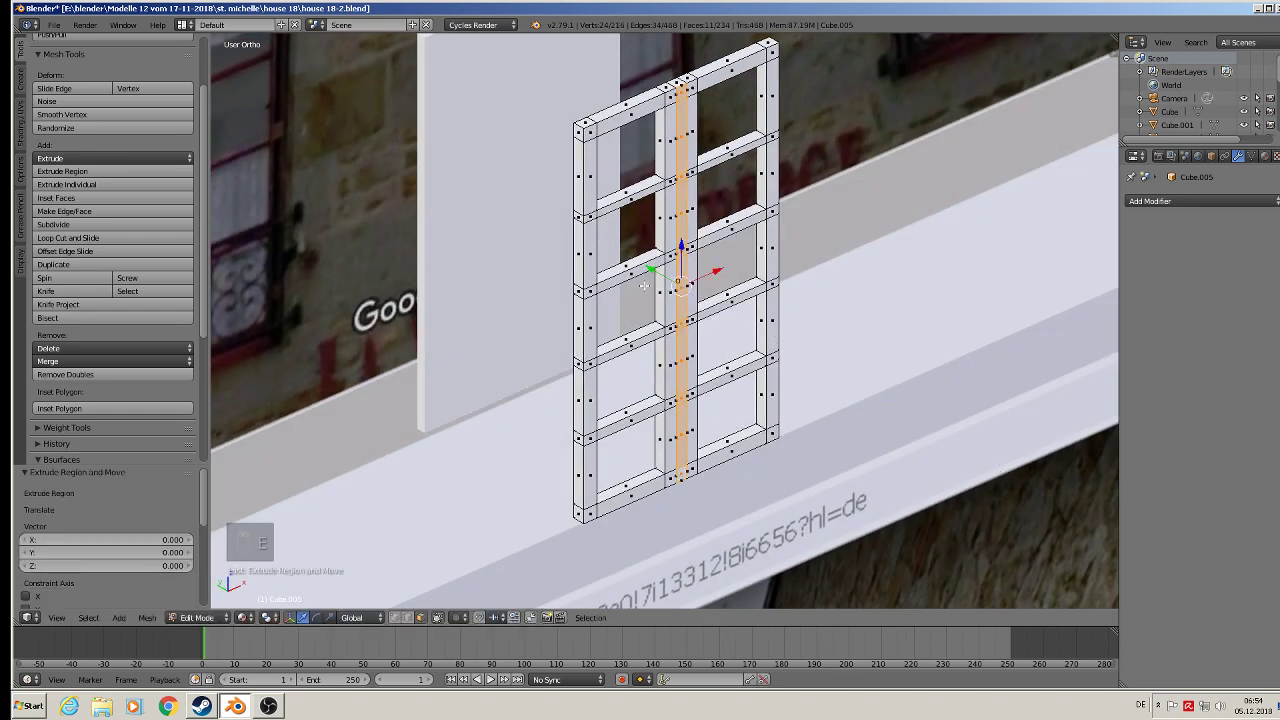
{"action": "left_click_drag", "start_coordinate": [648, 271], "coordinate": [654, 275]}
{"action": "key", "text": "Tab"}
{"action": "middle_click_drag", "start_coordinate": [750, 379], "coordinate": [661, 407]}
{"action": "scroll", "coordinate": [677, 342], "scroll_direction": "down", "scroll_amount": 2}
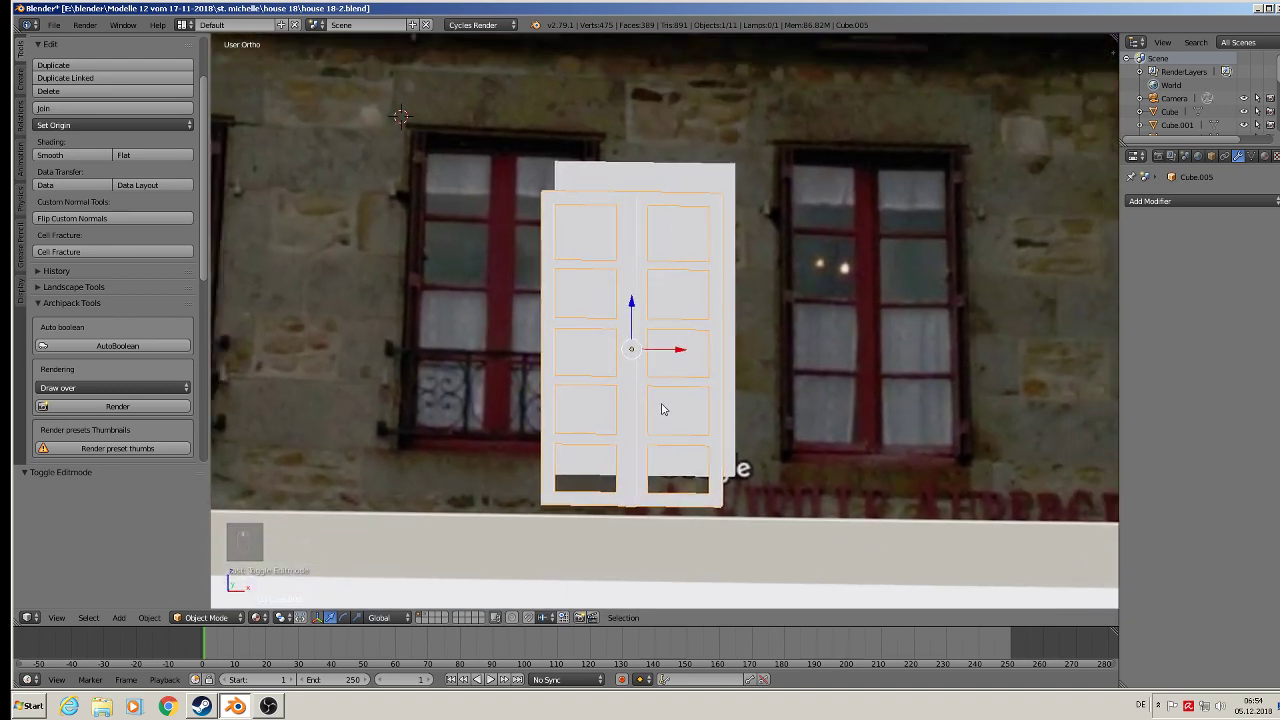
Move the window frame about 0.069 along the Y axis onto the plain slab behind it
{"action": "key", "text": "KP_4"}
{"action": "key", "text": "KP_4"}
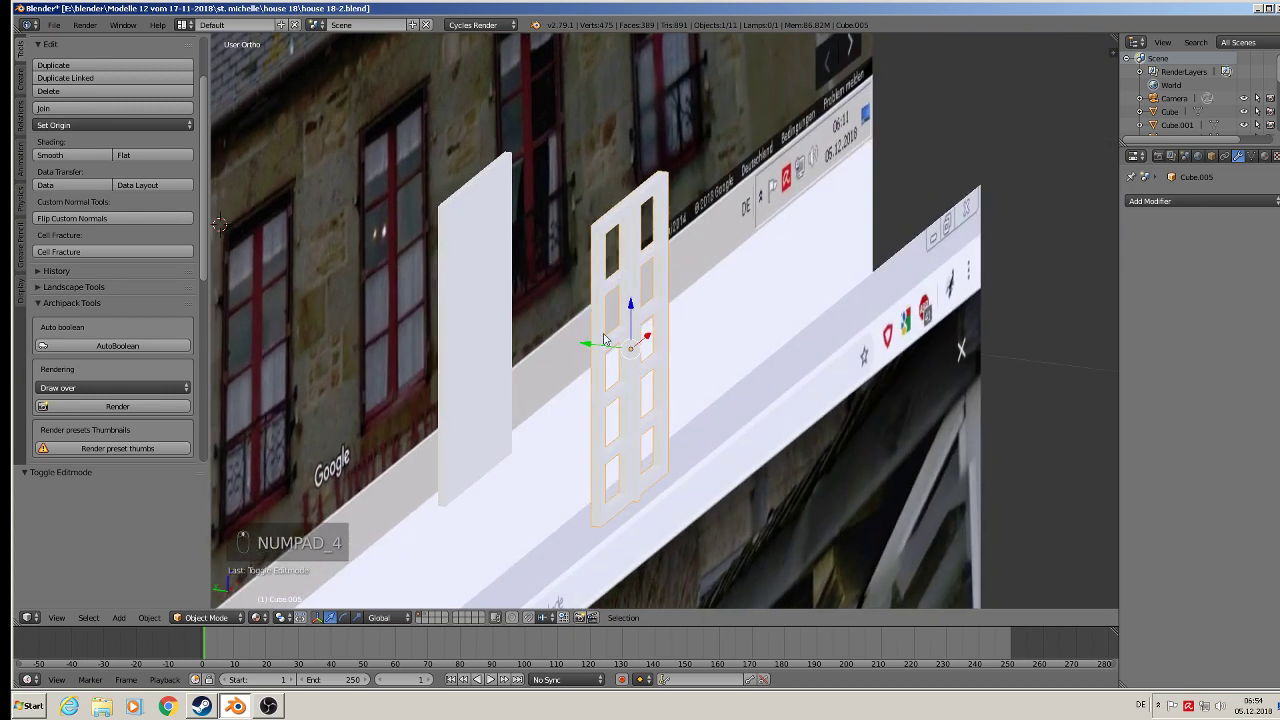
{"action": "key", "text": "g"}
{"action": "key", "text": "y"}
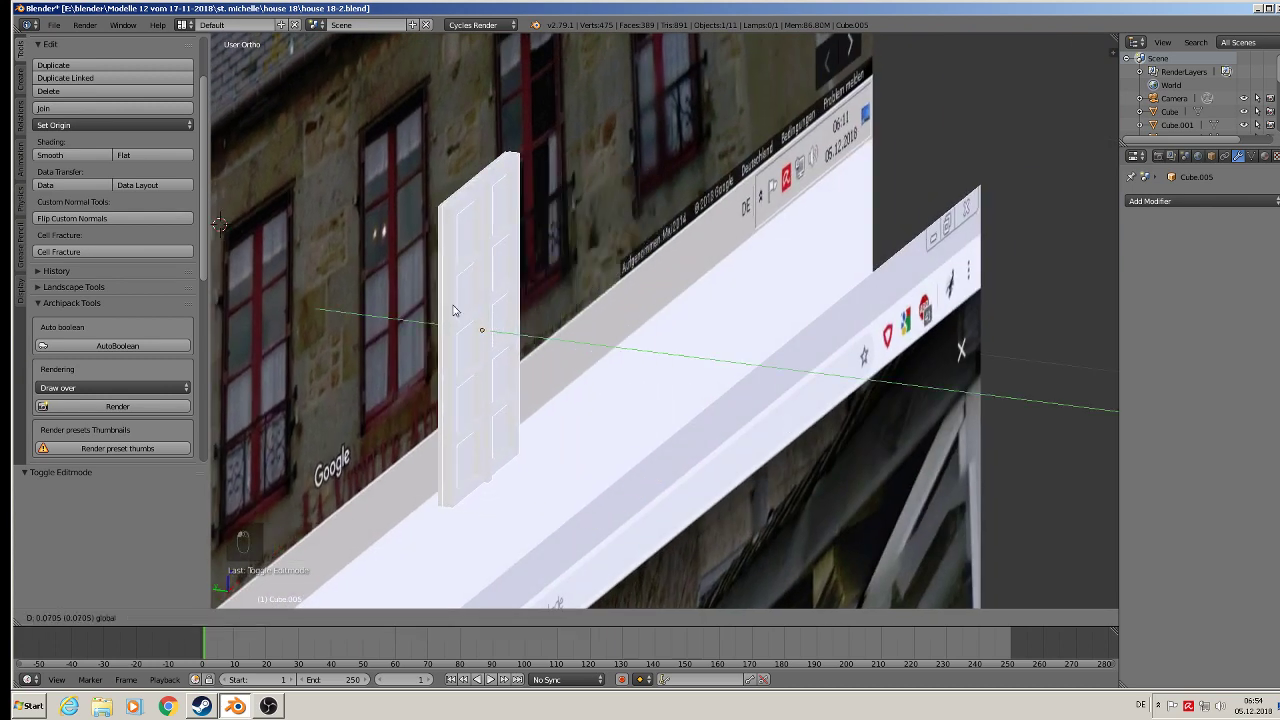
{"action": "left_click_drag", "start_coordinate": [453, 305], "coordinate": [454, 306]}
Duplicate the frame and slab together 0.129 along the X axis and join the copies into one object
{"action": "middle_click_drag", "start_coordinate": [454, 306], "coordinate": [556, 325]}
{"action": "right_click", "coordinate": [477, 273]}
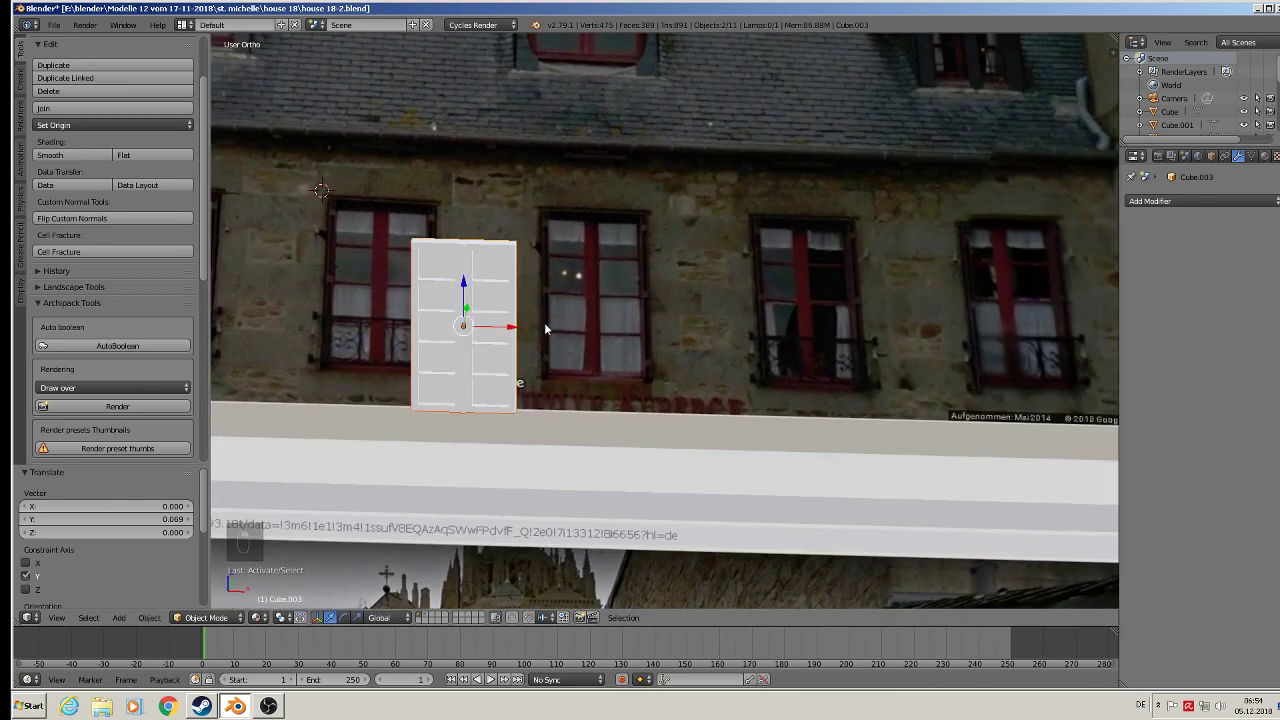
{"action": "key", "text": "shift+d"}
{"action": "key", "text": "x"}
{"action": "left_click", "coordinate": [585, 320]}
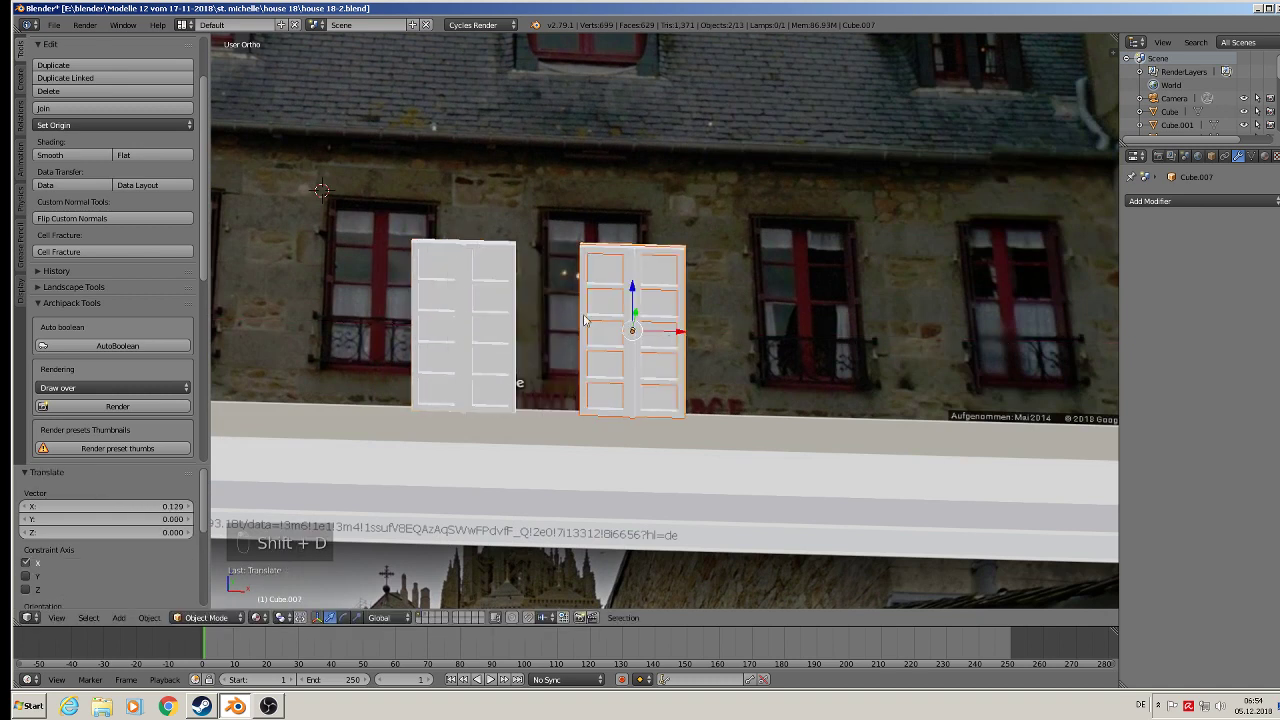
{"action": "left_click", "coordinate": [108, 108]}
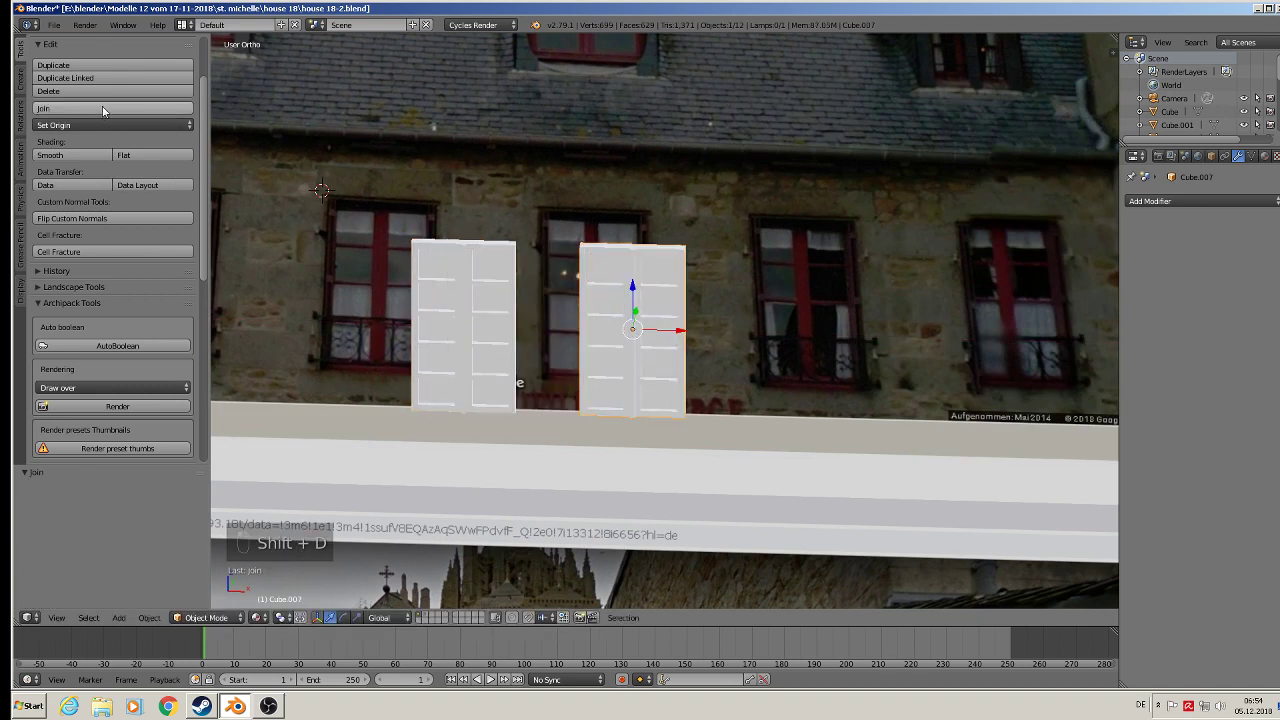
Move the original separate frame and slab to layer 2
{"action": "right_click", "coordinate": [493, 300]}
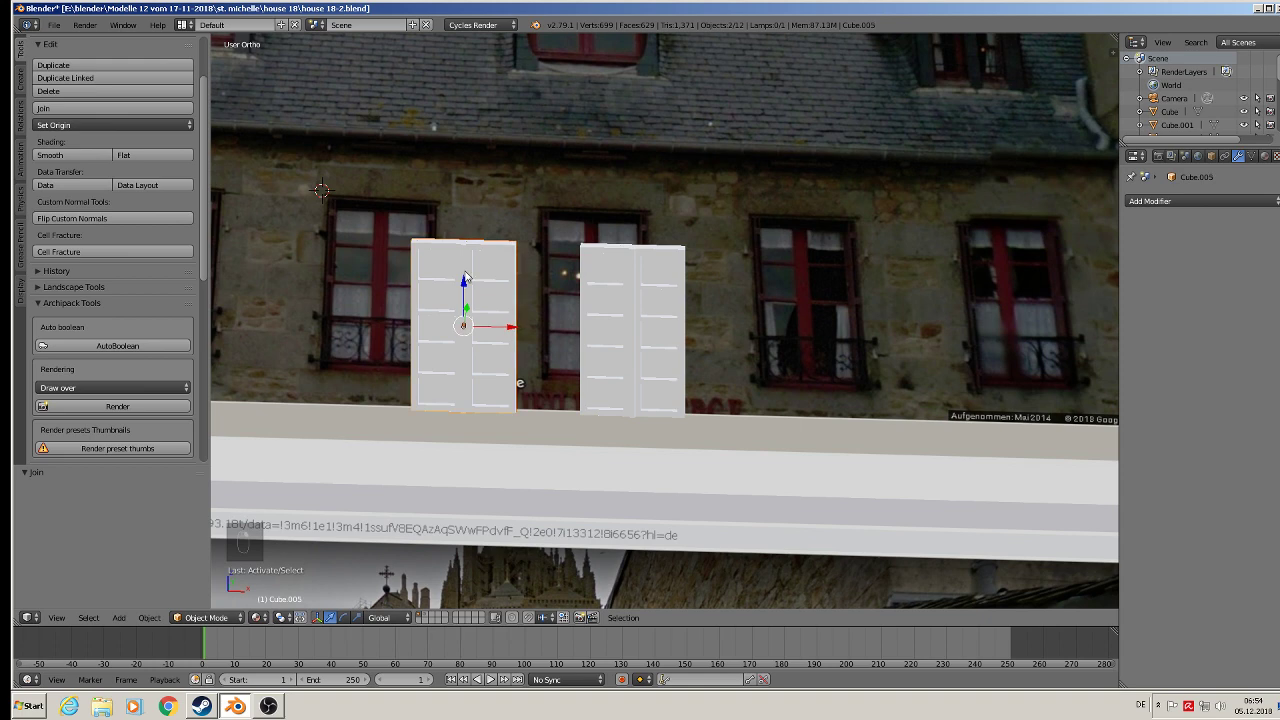
{"action": "key", "text": "m"}
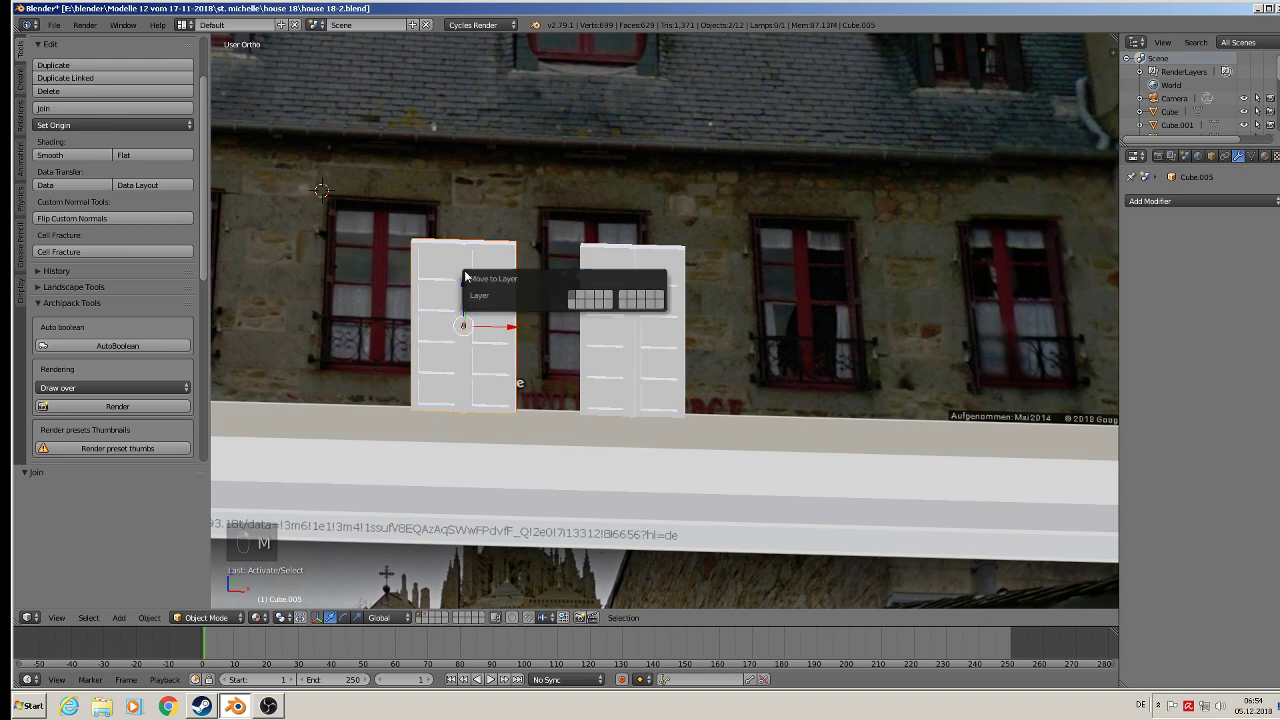
{"action": "left_click", "coordinate": [584, 302]}
Select the joined window, switch to the front view, and save the file
{"action": "right_click", "coordinate": [684, 334]}
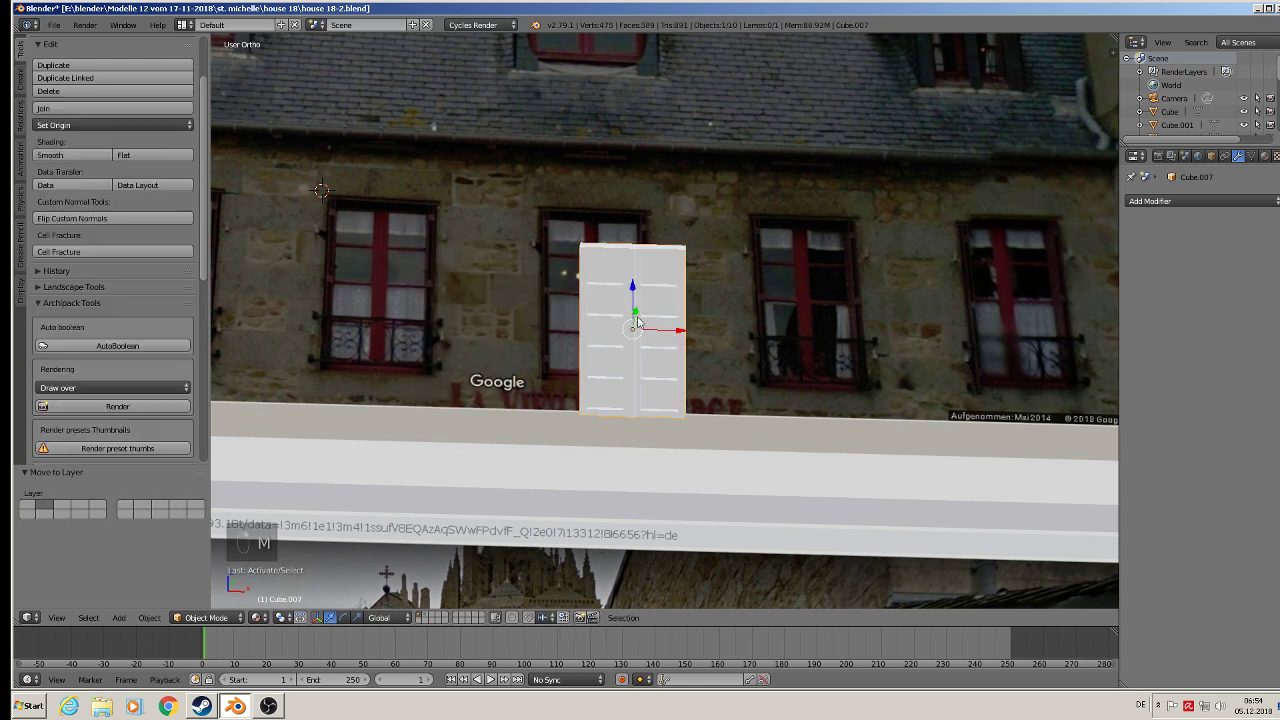
{"action": "scroll", "coordinate": [710, 400], "scroll_direction": "down", "scroll_amount": 3}
{"action": "key", "text": "KP_1"}
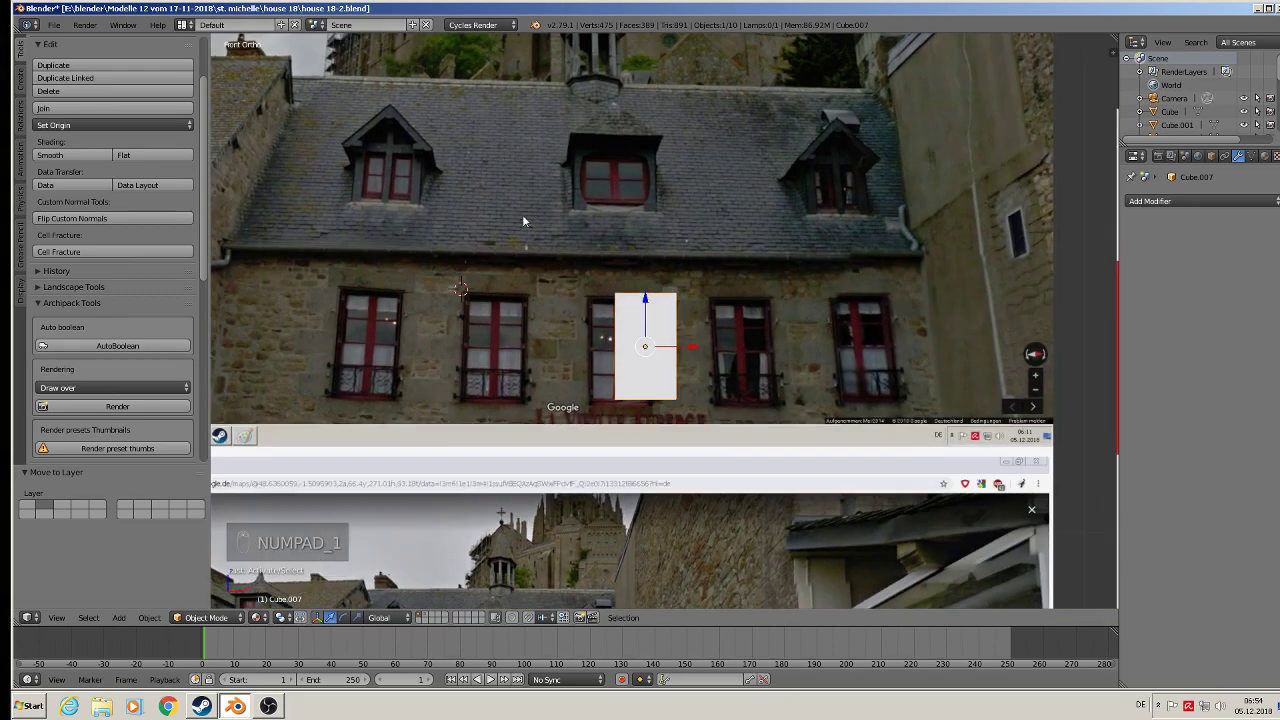
{"action": "left_click", "coordinate": [56, 25]}
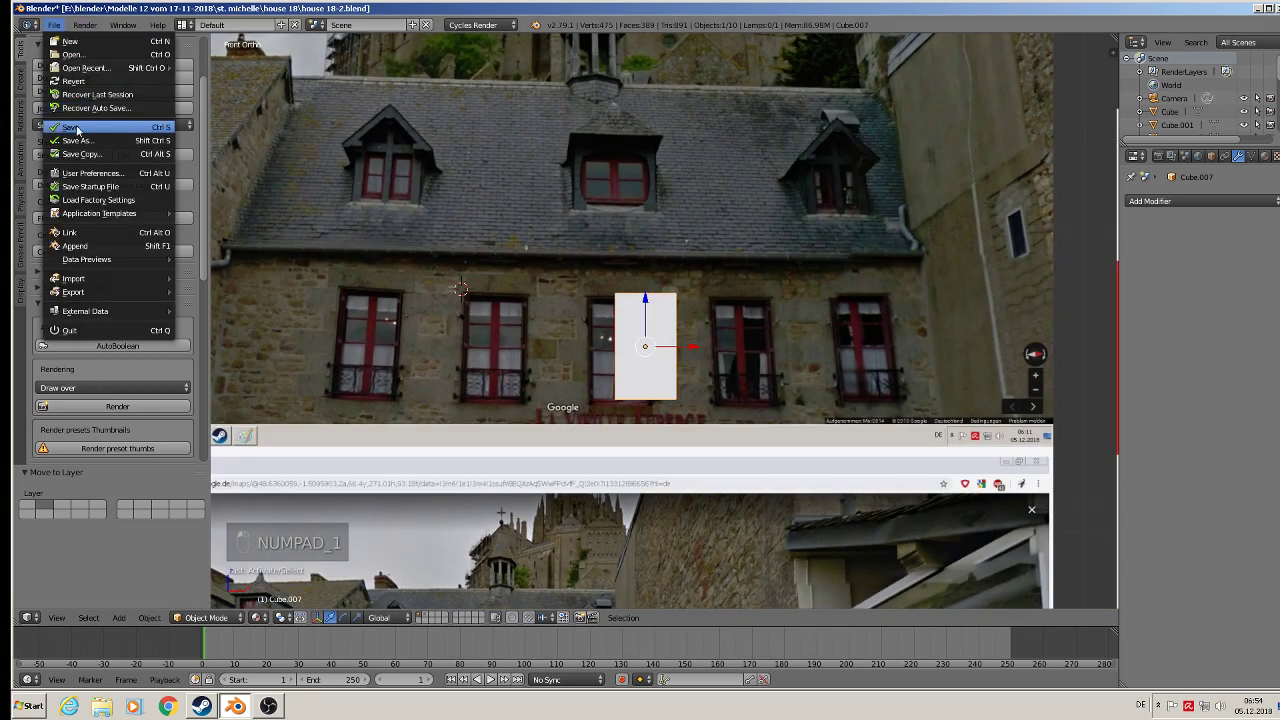
{"action": "left_click", "coordinate": [80, 124]}
Duplicate the joined window -0.231 along the X axis
{"action": "middle_click_drag", "start_coordinate": [818, 482], "coordinate": [482, 295], "text": "shift"}
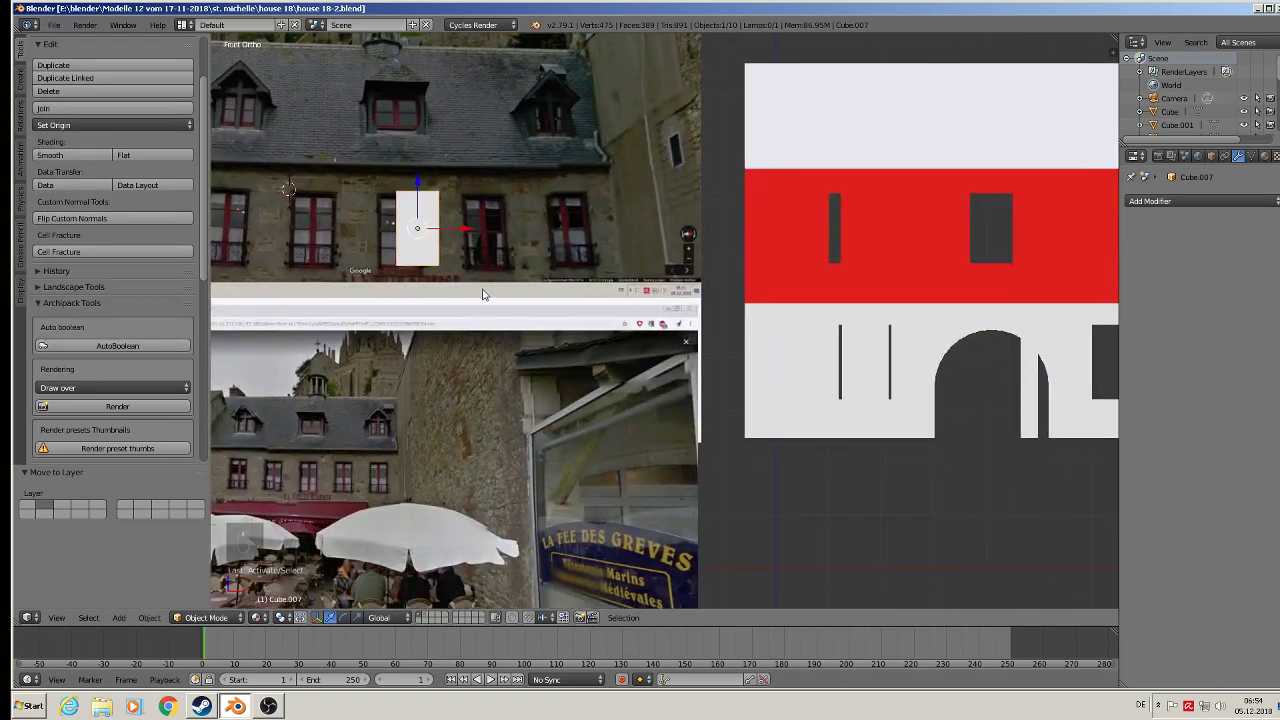
{"action": "key", "text": "shift+d"}
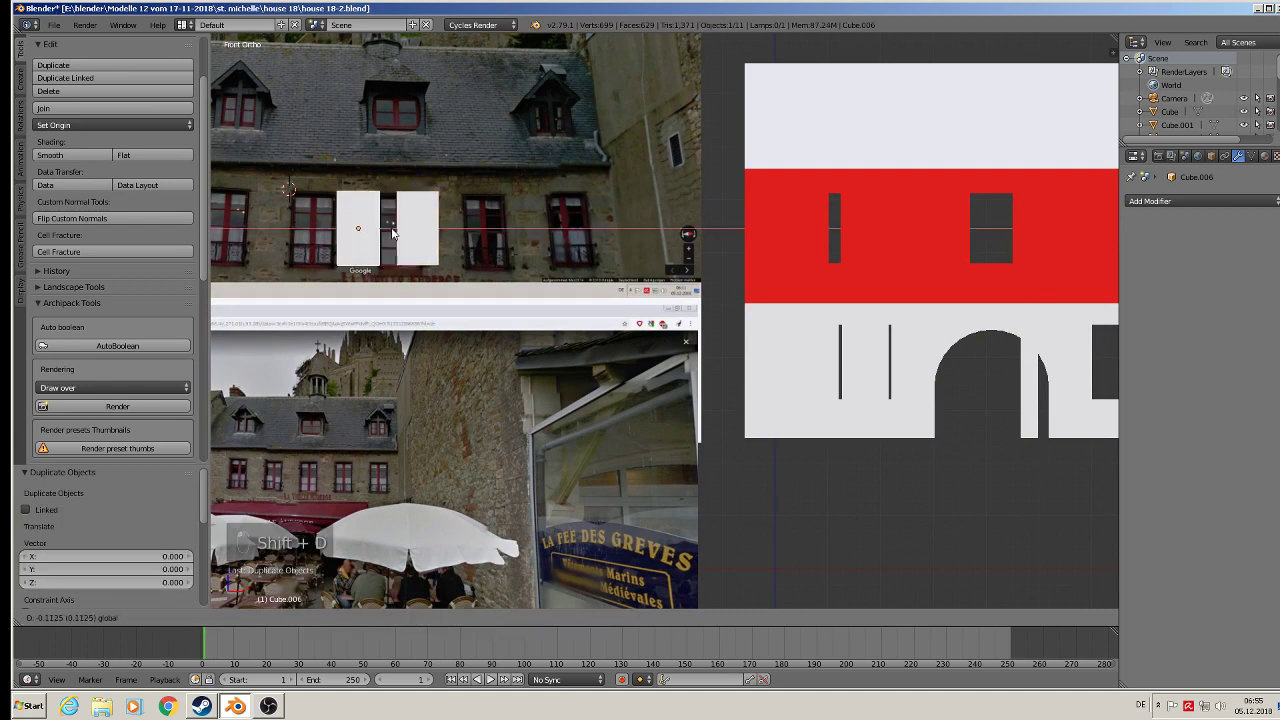
{"action": "key", "text": "x"}
{"action": "left_click", "coordinate": [345, 235]}
{"action": "scroll", "coordinate": [435, 292], "scroll_direction": "down", "scroll_amount": 3}
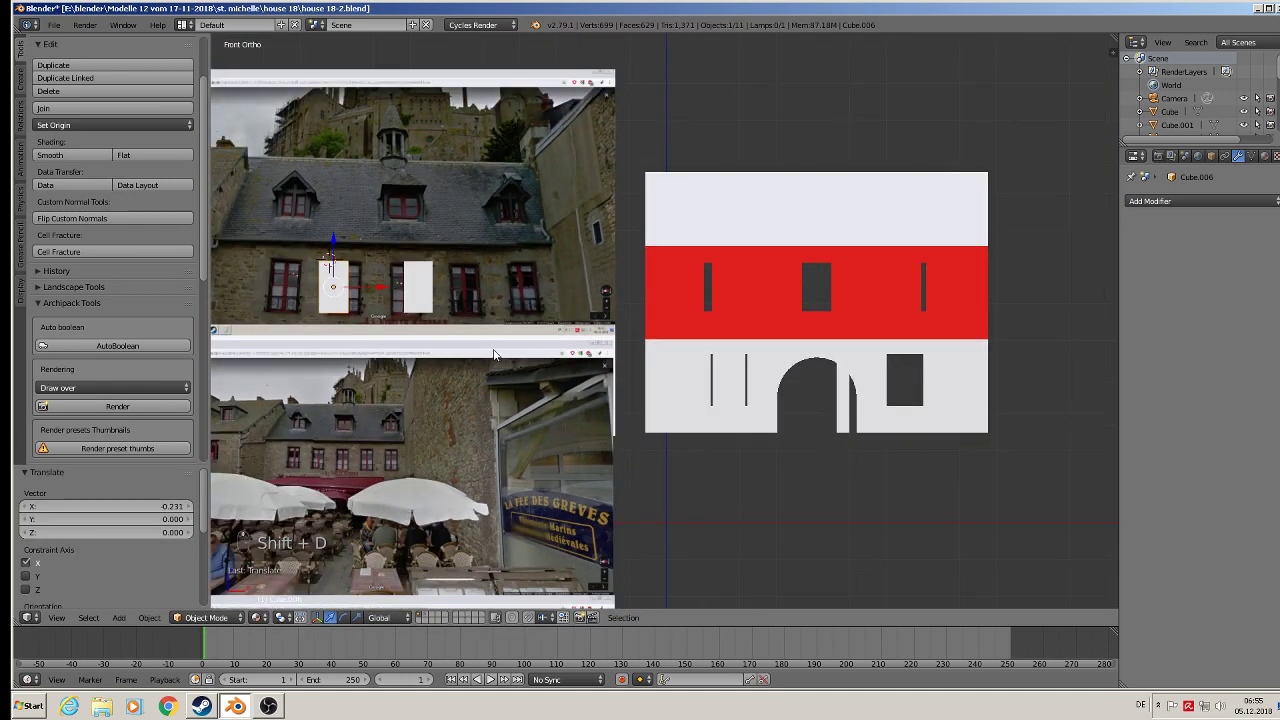
Move the second window copy along X to the house's first upper-storey opening, and -1.172 along Y into the wall
{"action": "right_click", "coordinate": [435, 290]}
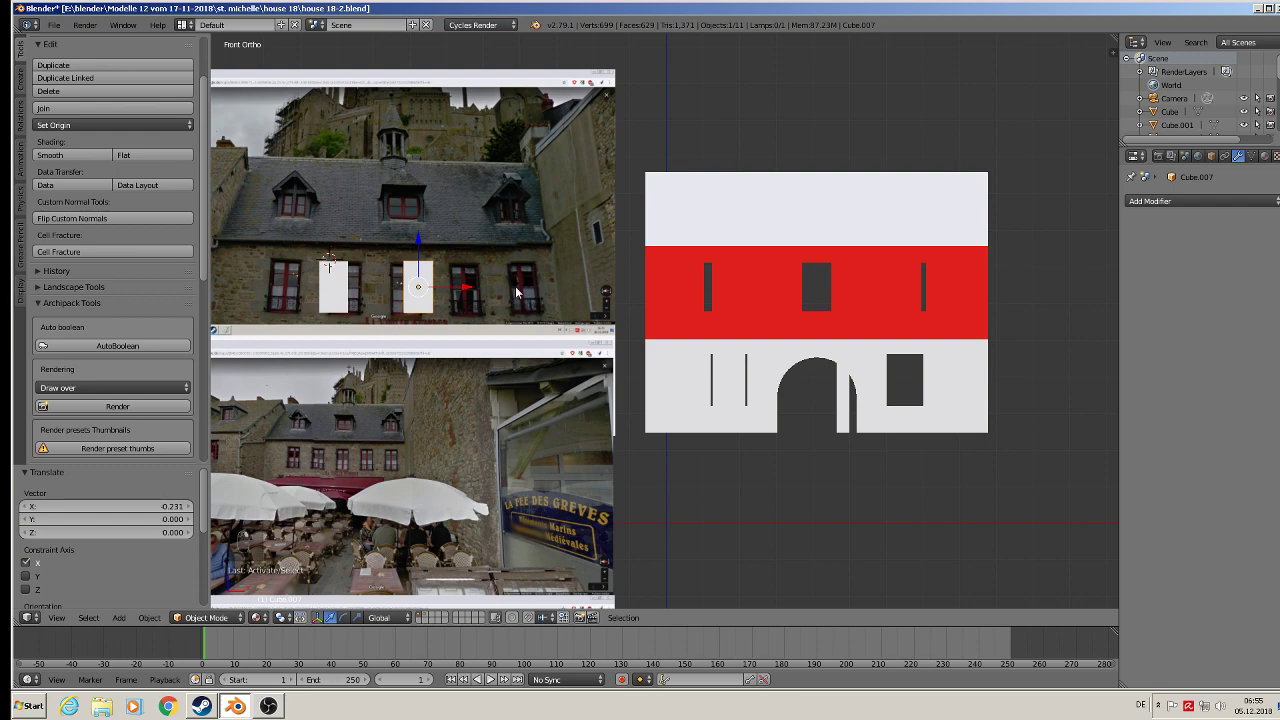
{"action": "middle_click_drag", "start_coordinate": [524, 298], "coordinate": [740, 423]}
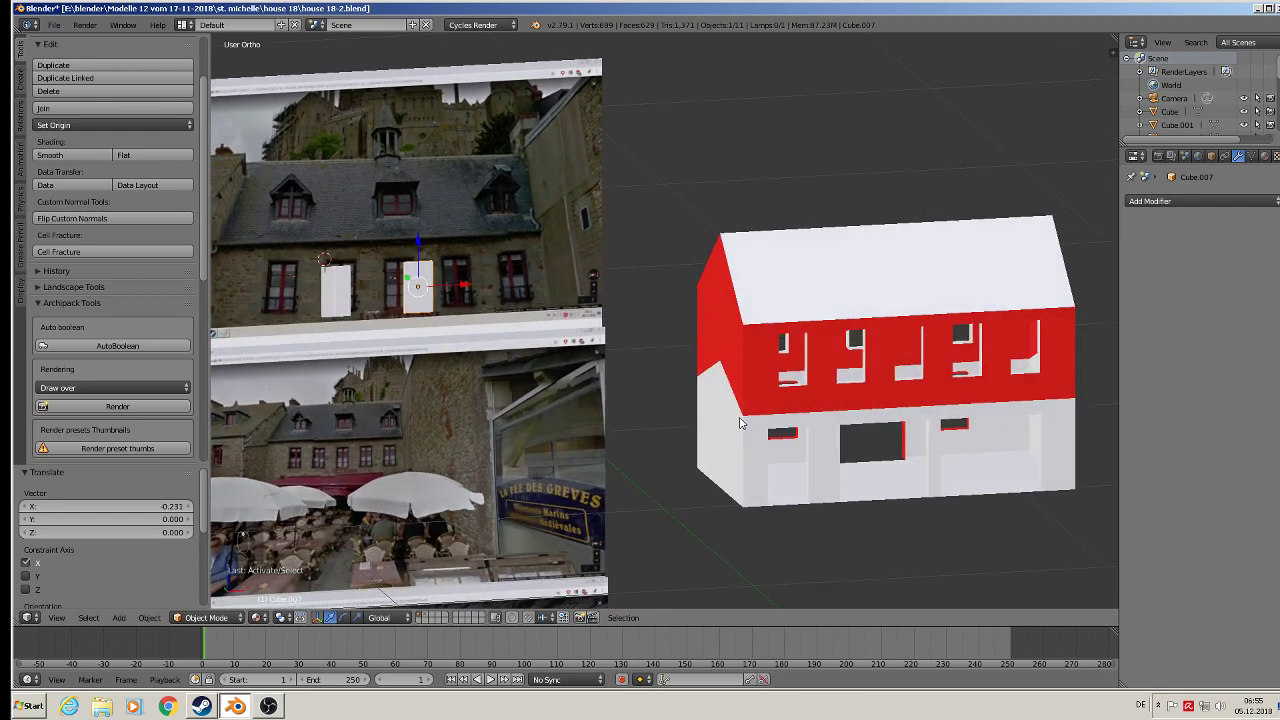
{"action": "middle_click_drag", "start_coordinate": [811, 462], "coordinate": [722, 219]}
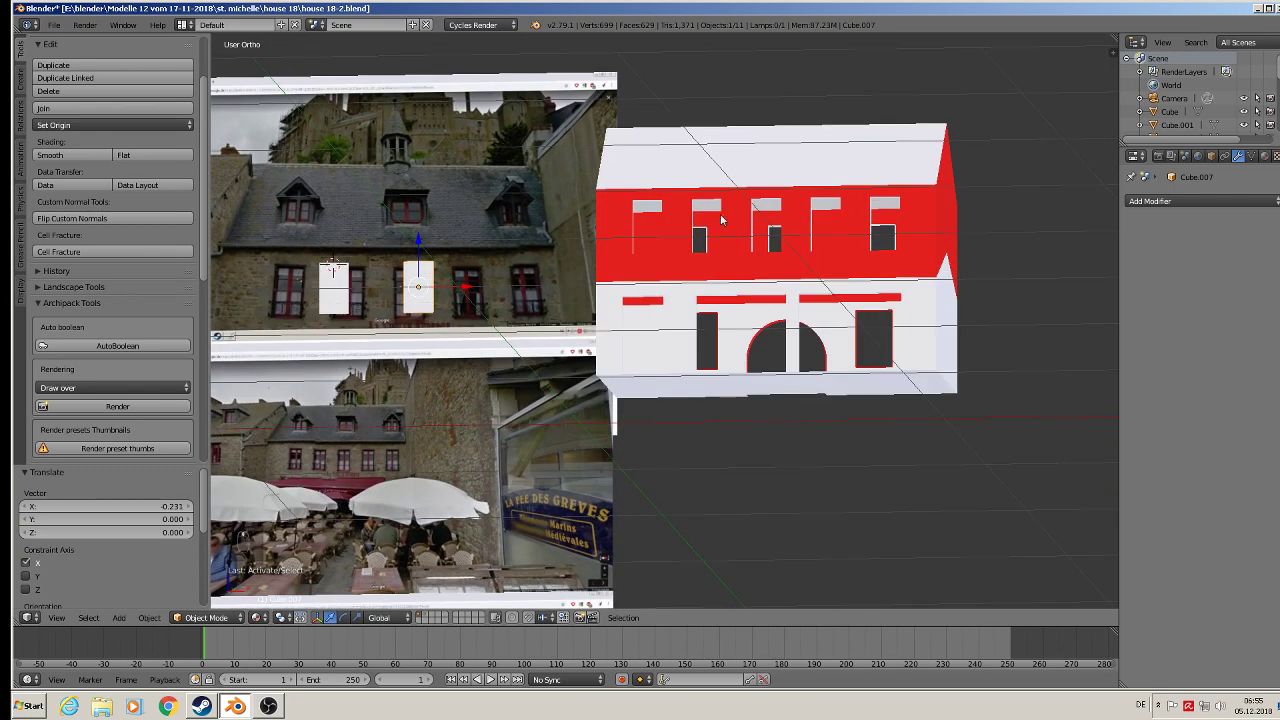
{"action": "key", "text": "KP_1"}
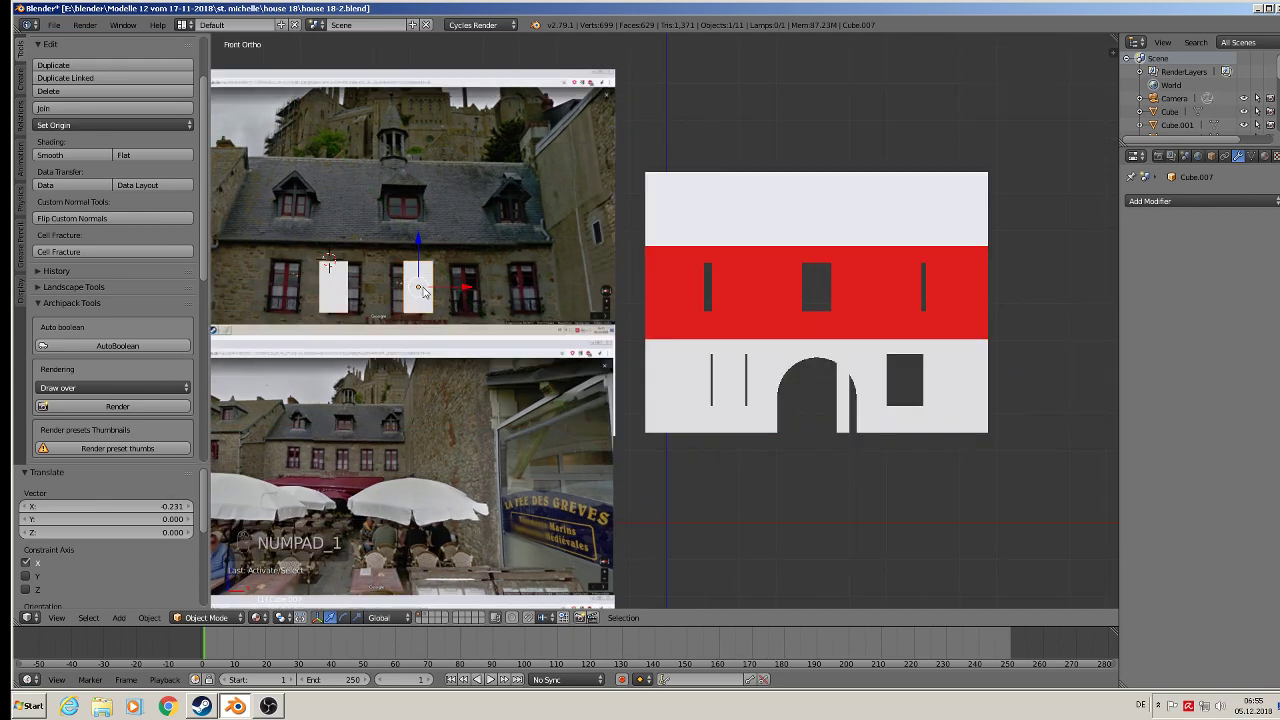
{"action": "key", "text": "g"}
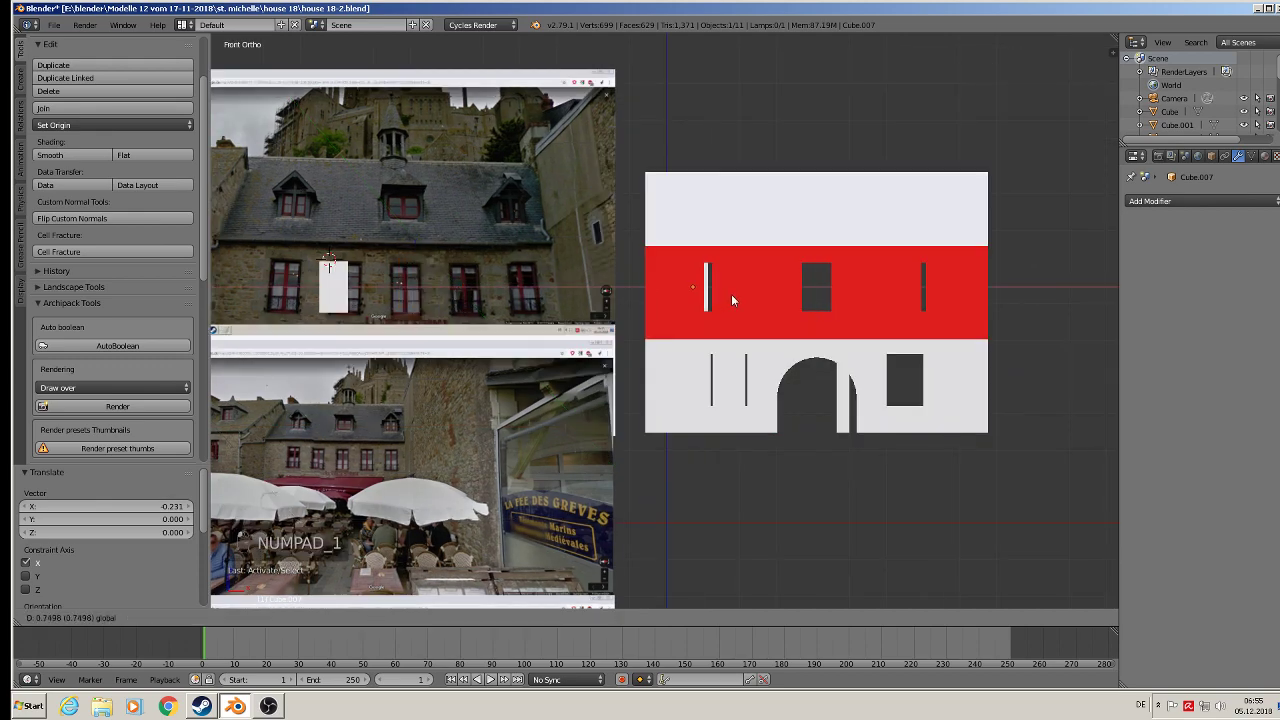
{"action": "left_click", "coordinate": [728, 300]}
{"action": "mouse_move", "coordinate": [726, 306]}
{"action": "middle_mouse_down"}
{"action": "mouse_move", "coordinate": [824, 383]}
{"action": "mouse_move", "coordinate": [716, 314]}
{"action": "middle_mouse_up"}
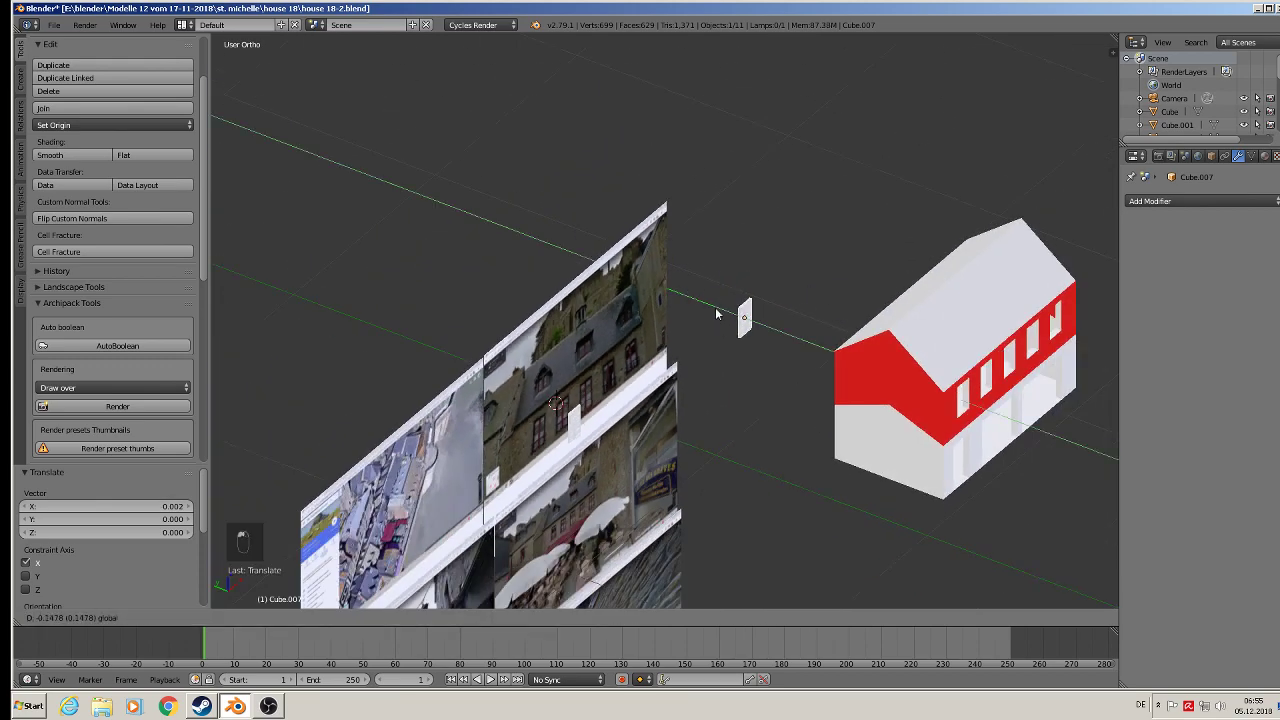
{"action": "left_click", "coordinate": [921, 411]}
Adjust the window's depth inside the opening, raise it 0.007 along Z, and align it sideways with the opening
{"action": "scroll", "coordinate": [925, 412], "scroll_direction": "up", "scroll_amount": 5}
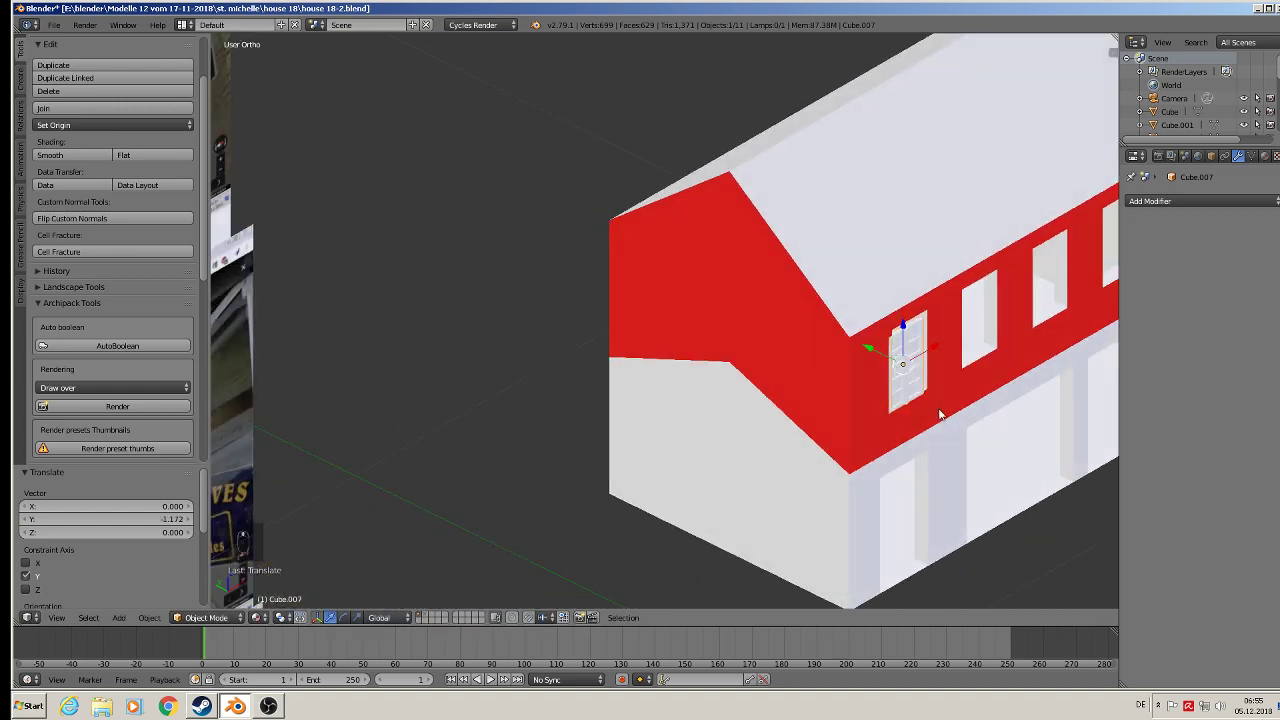
{"action": "scroll", "coordinate": [936, 405], "scroll_direction": "up", "scroll_amount": 4}
{"action": "key", "text": "g"}
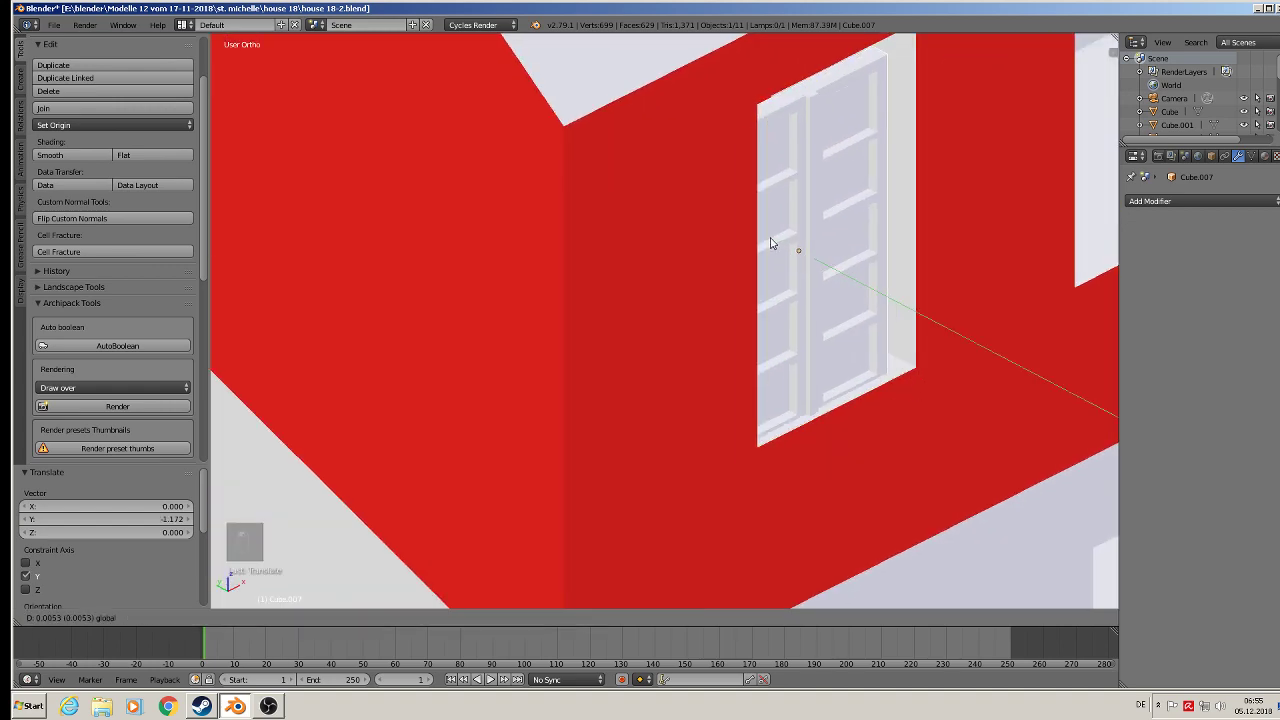
{"action": "left_click_drag", "start_coordinate": [770, 238], "coordinate": [828, 217]}
{"action": "middle_click_drag", "start_coordinate": [830, 305], "coordinate": [673, 371]}
{"action": "scroll", "coordinate": [759, 268], "scroll_direction": "down", "scroll_amount": 2}
{"action": "mouse_move", "coordinate": [624, 233]}
{"action": "left_mouse_down"}
{"action": "mouse_move", "coordinate": [614, 206]}
{"action": "mouse_move", "coordinate": [617, 231]}
{"action": "mouse_move", "coordinate": [610, 222]}
{"action": "left_mouse_up"}
{"action": "middle_click_drag", "start_coordinate": [610, 222], "coordinate": [750, 331]}
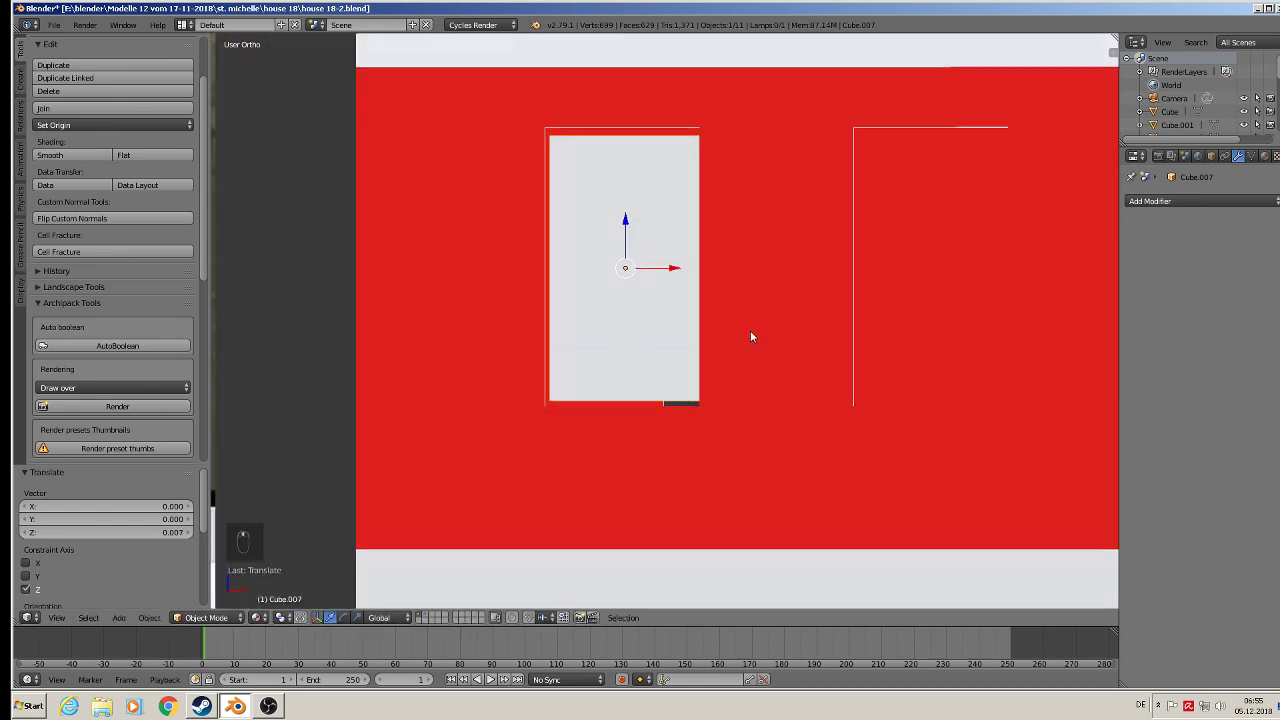
{"action": "left_click_drag", "start_coordinate": [678, 271], "coordinate": [697, 289]}
Scale the window by 1.046 along X and 1.079 along Z to fill the wall opening
{"action": "key", "text": "s"}
{"action": "key", "text": "x"}
{"action": "left_click", "coordinate": [767, 310]}
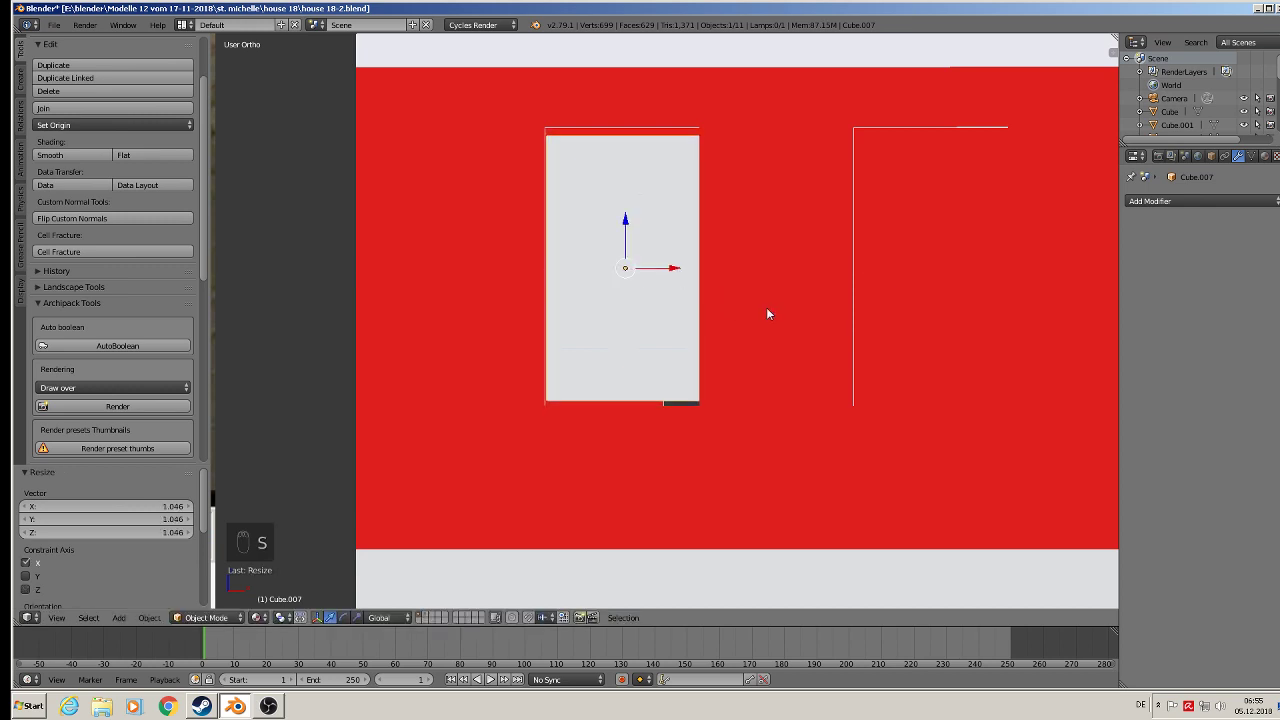
{"action": "key", "text": "s"}
{"action": "key", "text": "z"}
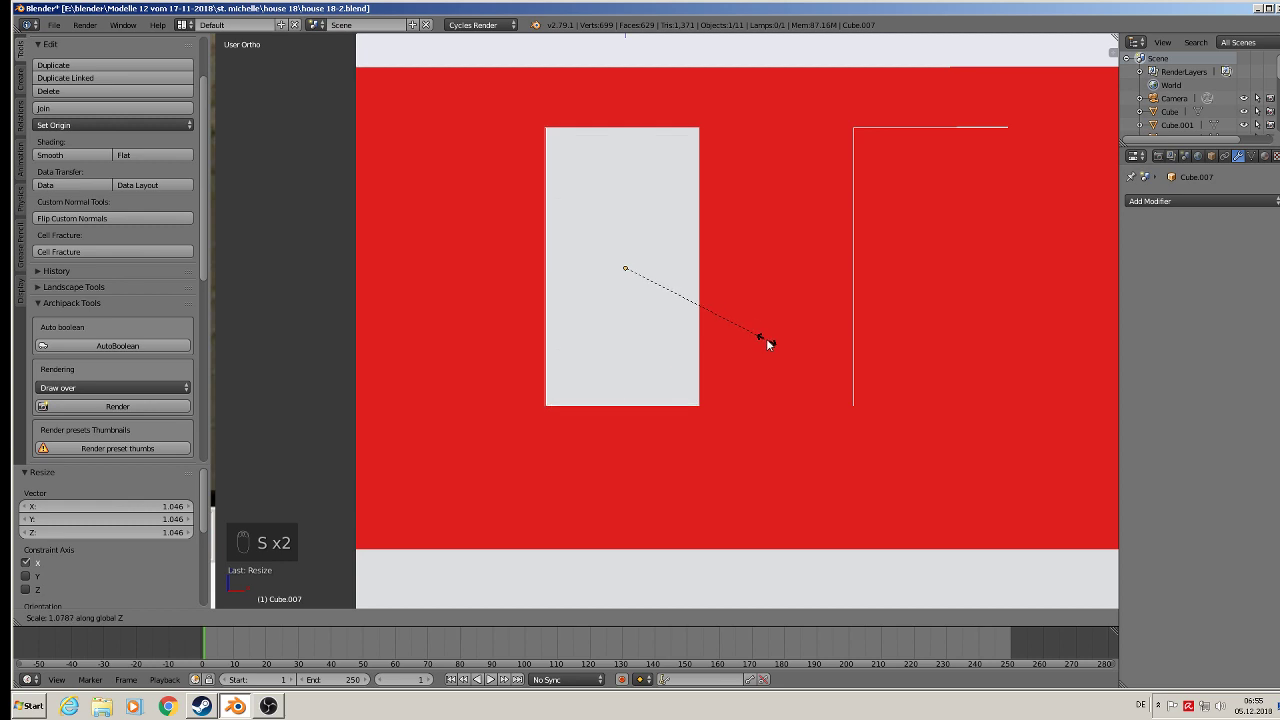
{"action": "left_click", "coordinate": [766, 338]}
Fine-tune the window's height in the opening and shift it -0.002 along X
{"action": "middle_click_drag", "start_coordinate": [766, 338], "coordinate": [737, 374]}
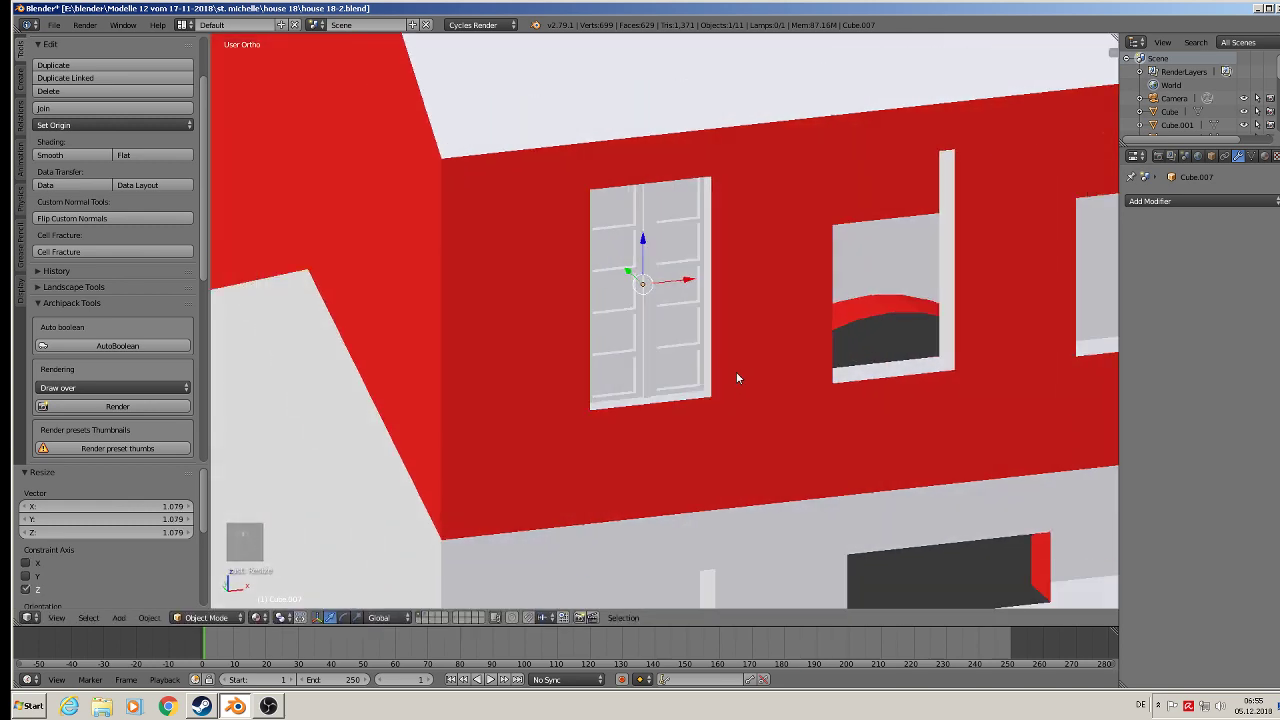
{"action": "key", "text": "g"}
{"action": "key", "text": "z"}
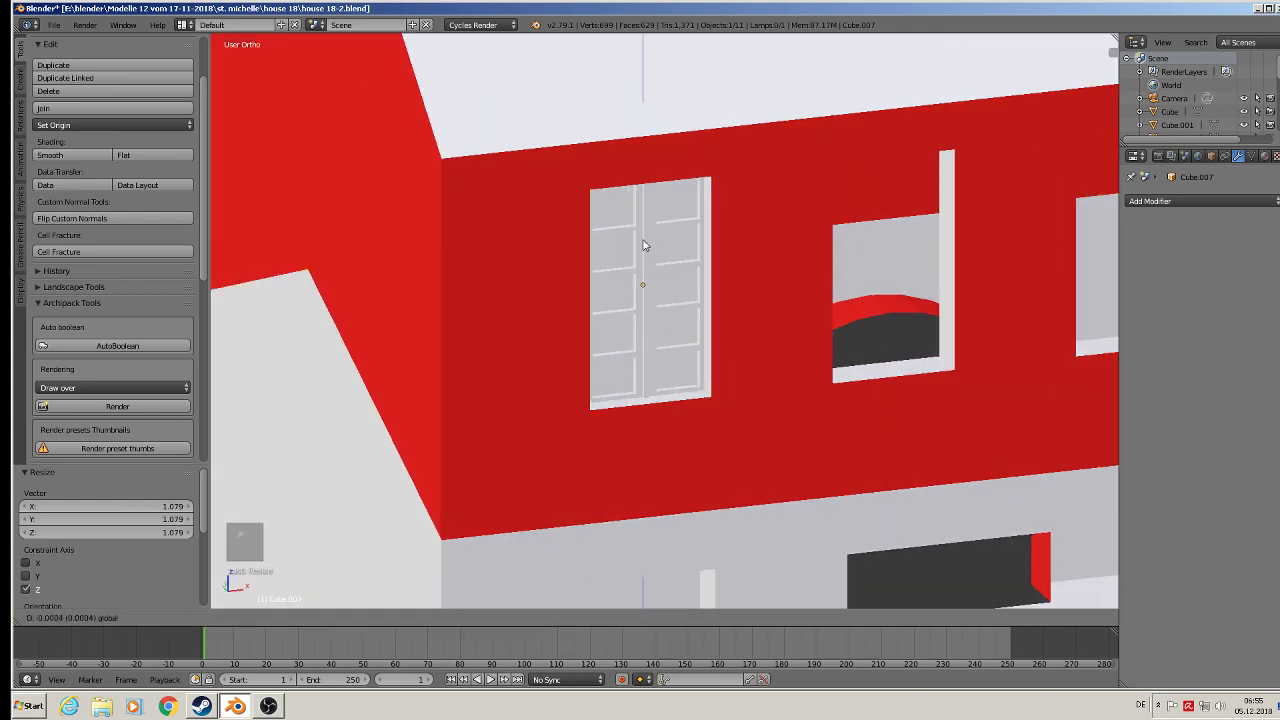
{"action": "left_click", "coordinate": [644, 245]}
{"action": "middle_click_drag", "start_coordinate": [651, 271], "coordinate": [586, 380]}
{"action": "key", "text": "g"}
{"action": "key", "text": "x"}
{"action": "left_click", "coordinate": [600, 288]}
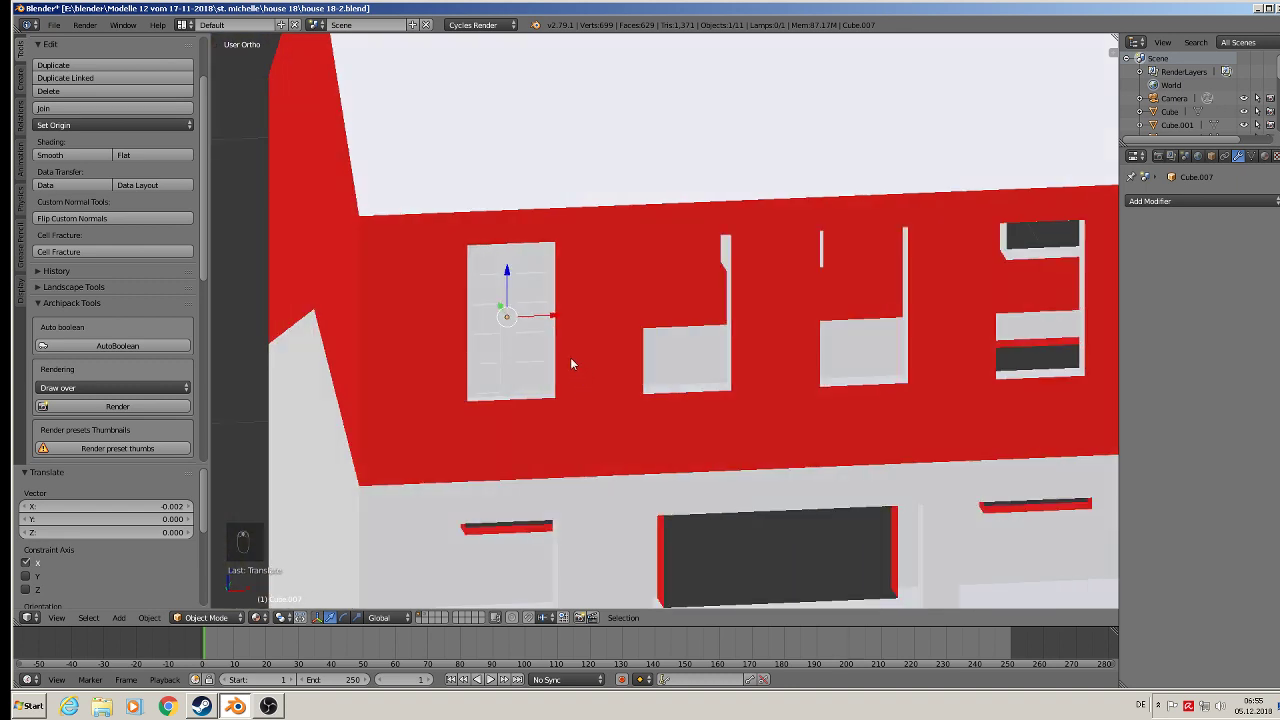
Place linked duplicates of the fitted window along X in the second, third and fourth upper-storey openings
{"action": "key", "text": "alt+d"}
{"action": "left_click", "coordinate": [570, 357]}
{"action": "left_click_drag", "start_coordinate": [554, 316], "coordinate": [1083, 311]}
{"action": "key", "text": "alt+d"}
{"action": "left_click", "coordinate": [731, 313]}
{"action": "left_click", "coordinate": [903, 319]}
{"action": "key", "text": "alt+d"}
{"action": "scroll", "coordinate": [1081, 318], "scroll_direction": "down", "scroll_amount": 4}
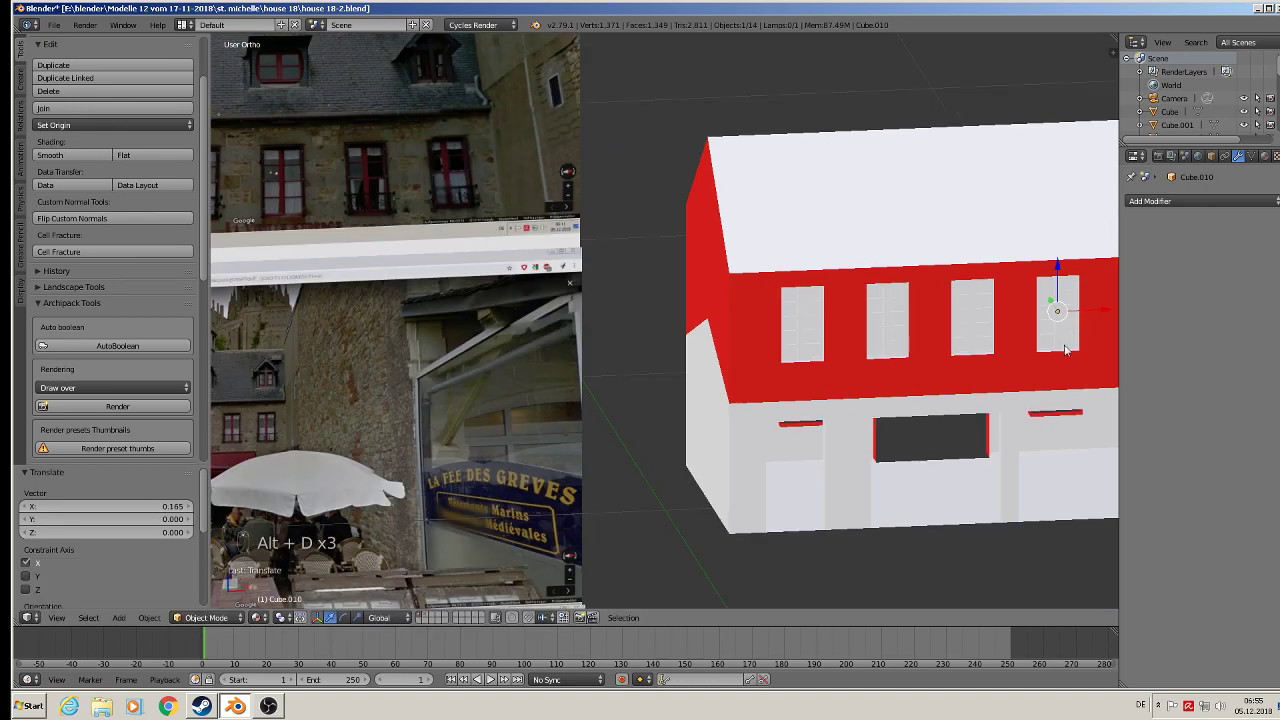
Create a linked duplicate of the fourth window 0.160 along X in the fifth upper-storey opening
{"action": "middle_click_drag", "start_coordinate": [1035, 347], "coordinate": [716, 346], "text": "shift"}
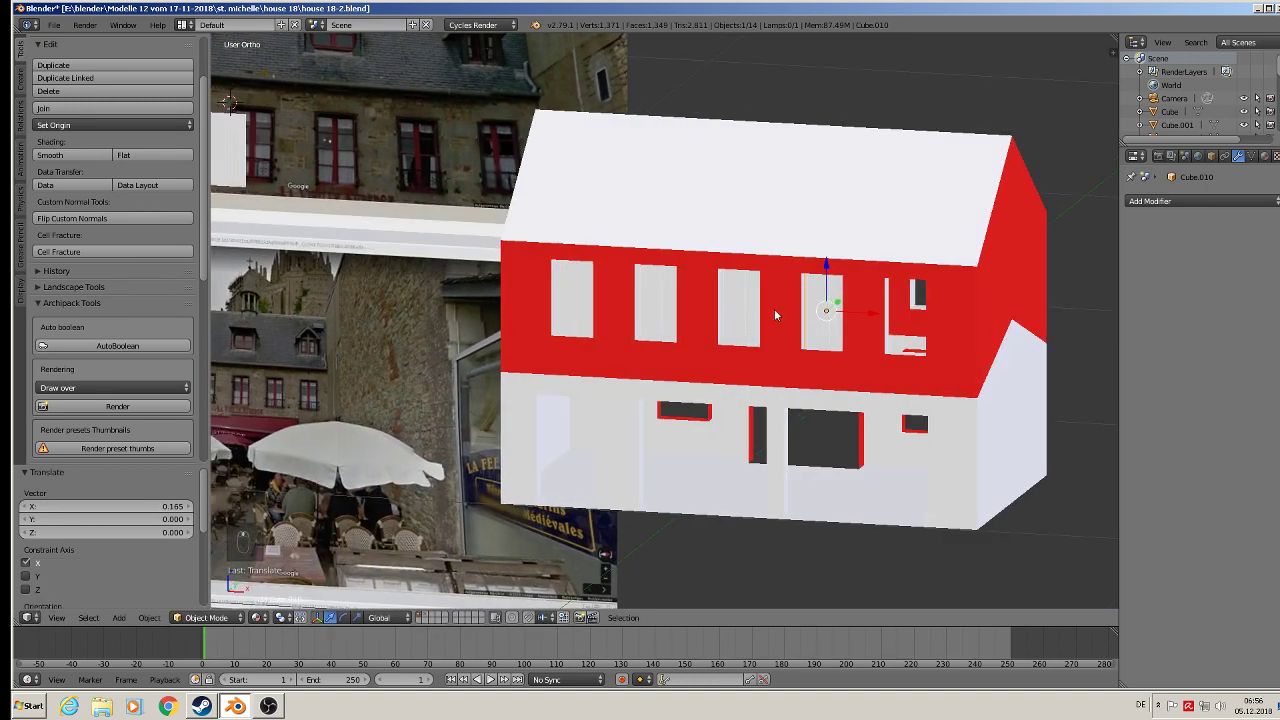
{"action": "middle_click_drag", "start_coordinate": [830, 345], "coordinate": [873, 360]}
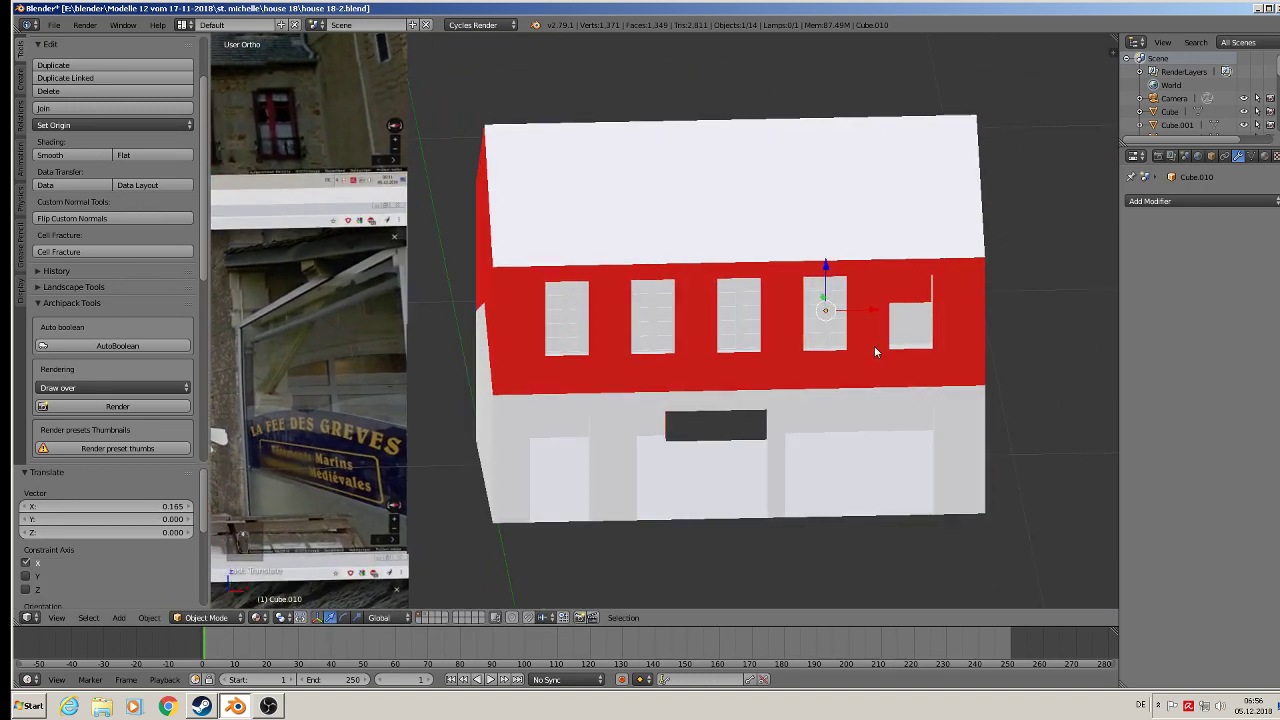
{"action": "key", "text": "alt+d"}
{"action": "key", "text": "x"}
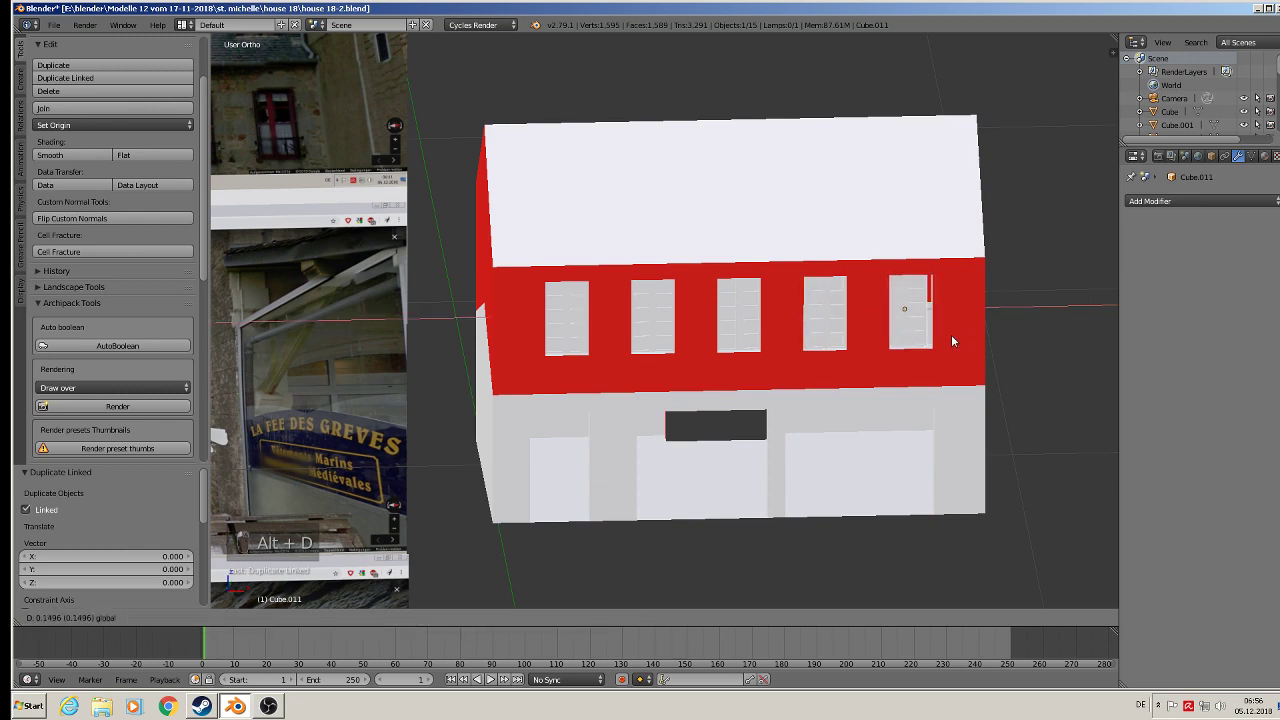
{"action": "left_click", "coordinate": [956, 336]}
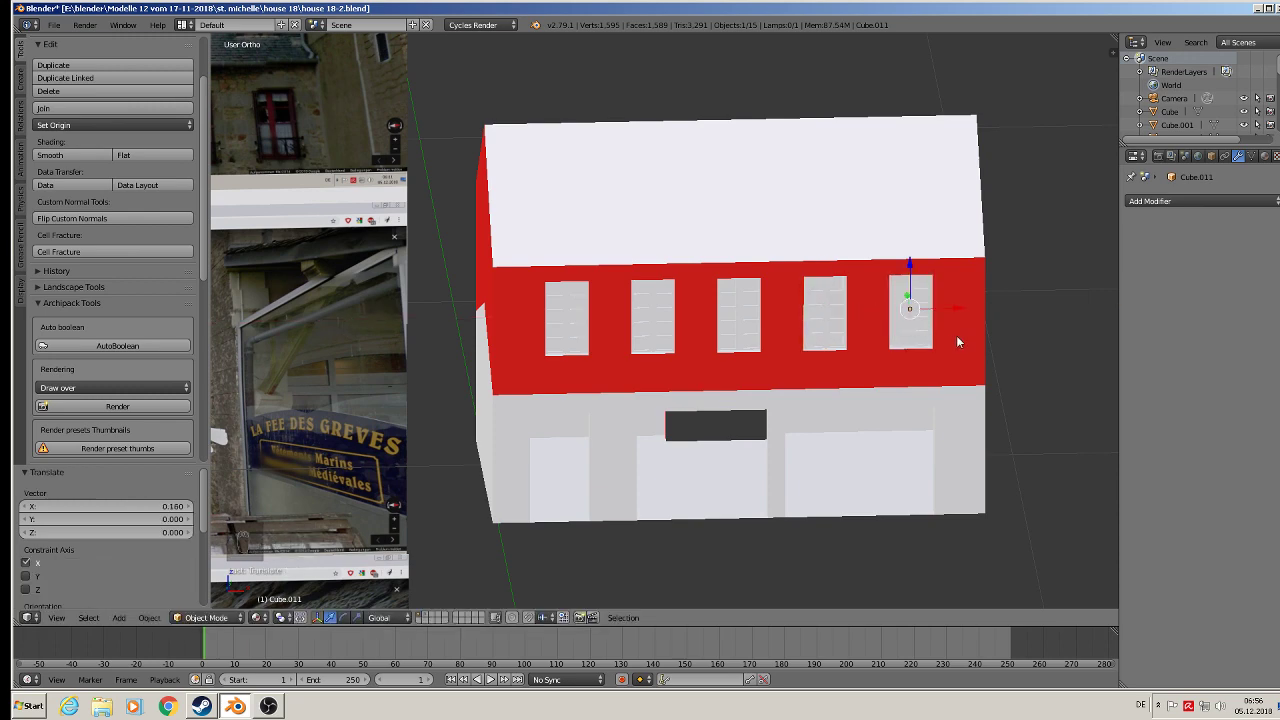
Deselect everything and save the file
{"action": "middle_click_drag", "start_coordinate": [956, 340], "coordinate": [836, 347]}
{"action": "key", "text": "a"}
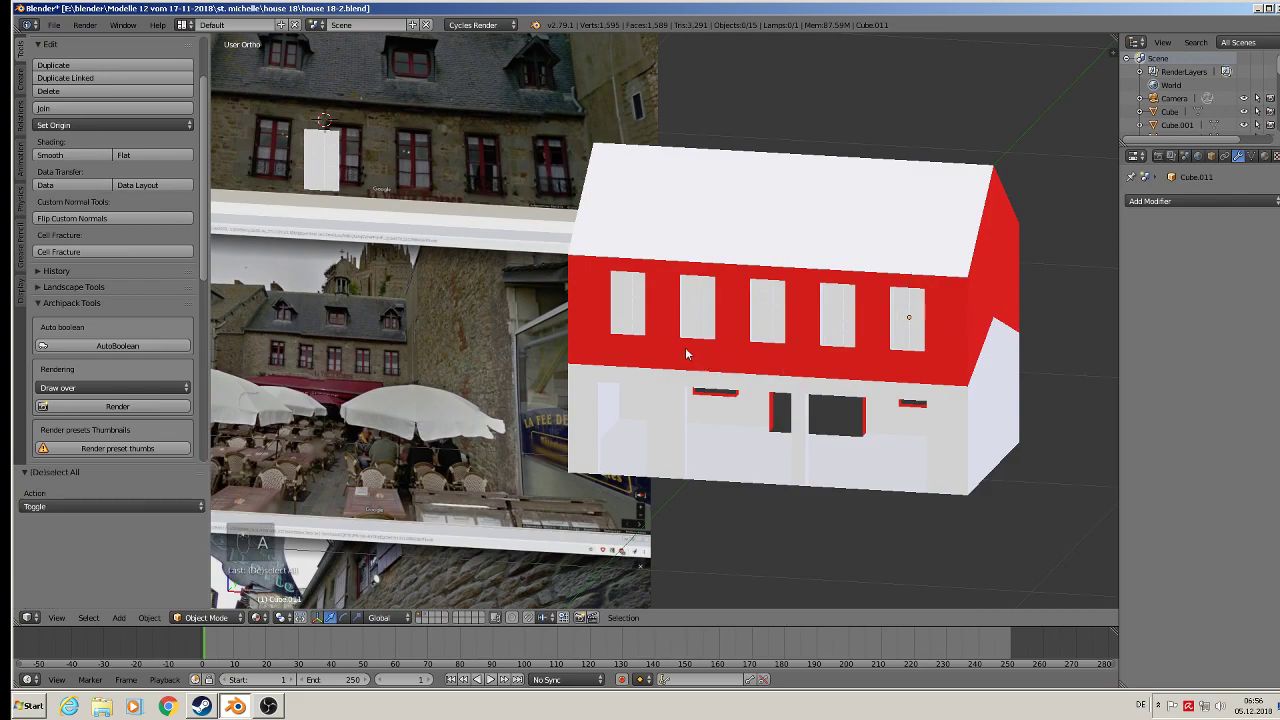
{"action": "middle_click_drag", "start_coordinate": [685, 354], "coordinate": [741, 345]}
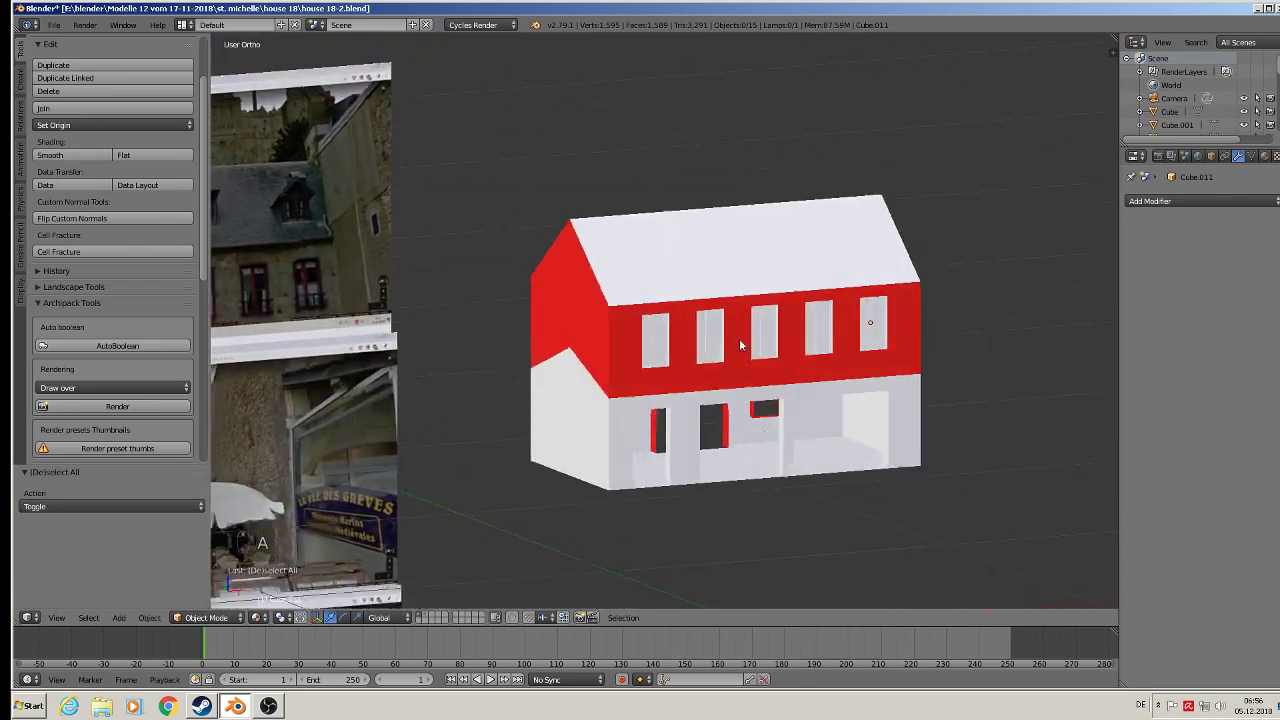
{"action": "key", "text": "KP_1"}
{"action": "scroll", "coordinate": [685, 337], "scroll_direction": "up", "scroll_amount": 2}
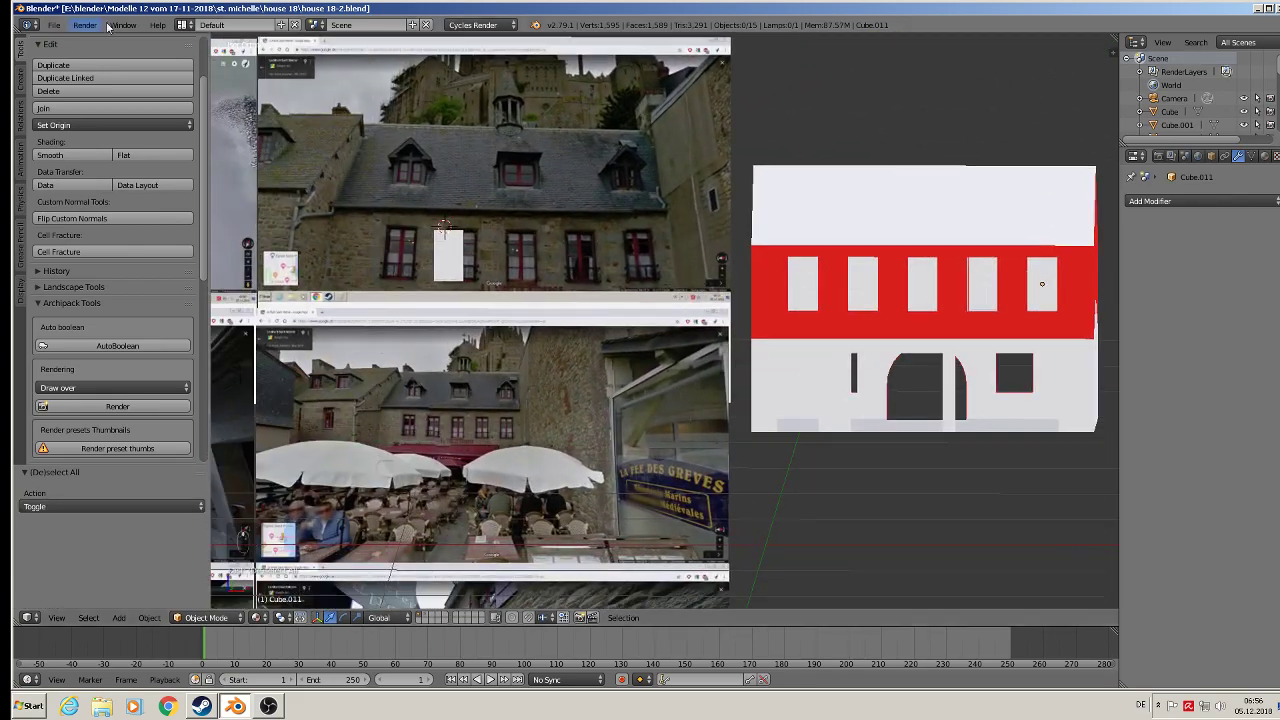
{"action": "left_click", "coordinate": [47, 30]}
{"action": "left_click", "coordinate": [95, 128]}
Examine the windows and shutters in the street facade reference photos and compare them with the arched-door side of the house
{"action": "scroll", "coordinate": [500, 295], "scroll_direction": "down", "scroll_amount": 1}
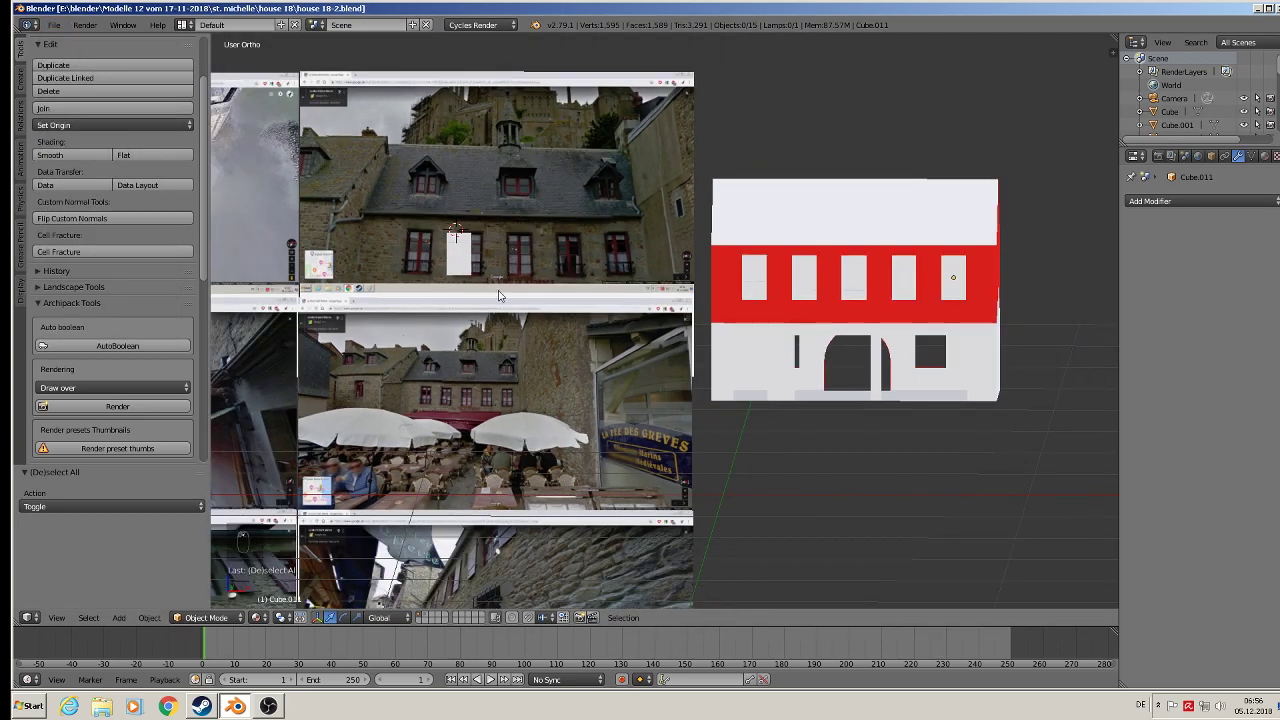
{"action": "middle_click_drag", "start_coordinate": [520, 381], "coordinate": [632, 293], "text": "shift"}
{"action": "middle_click_drag", "start_coordinate": [354, 479], "coordinate": [613, 326], "text": "shift"}
{"action": "scroll", "coordinate": [496, 331], "scroll_direction": "up", "scroll_amount": 3}
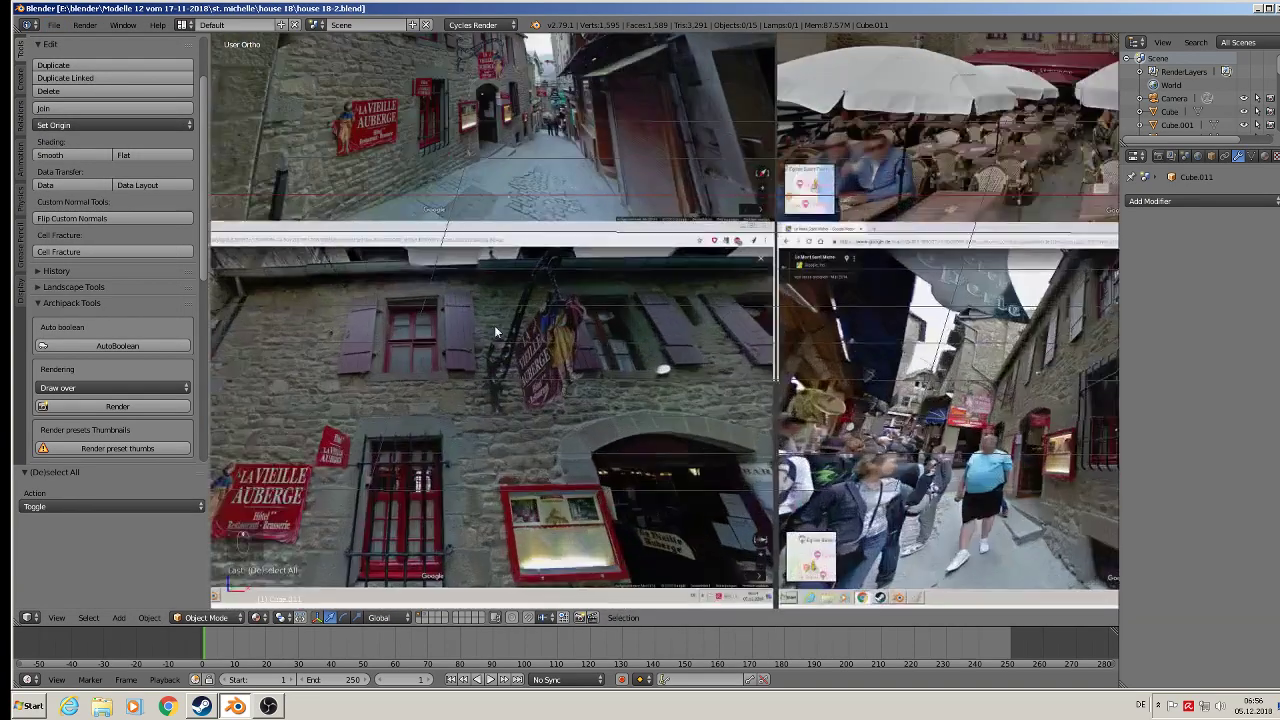
{"action": "scroll", "coordinate": [494, 325], "scroll_direction": "up", "scroll_amount": 1}
{"action": "scroll", "coordinate": [600, 350], "scroll_direction": "up", "scroll_amount": 2}
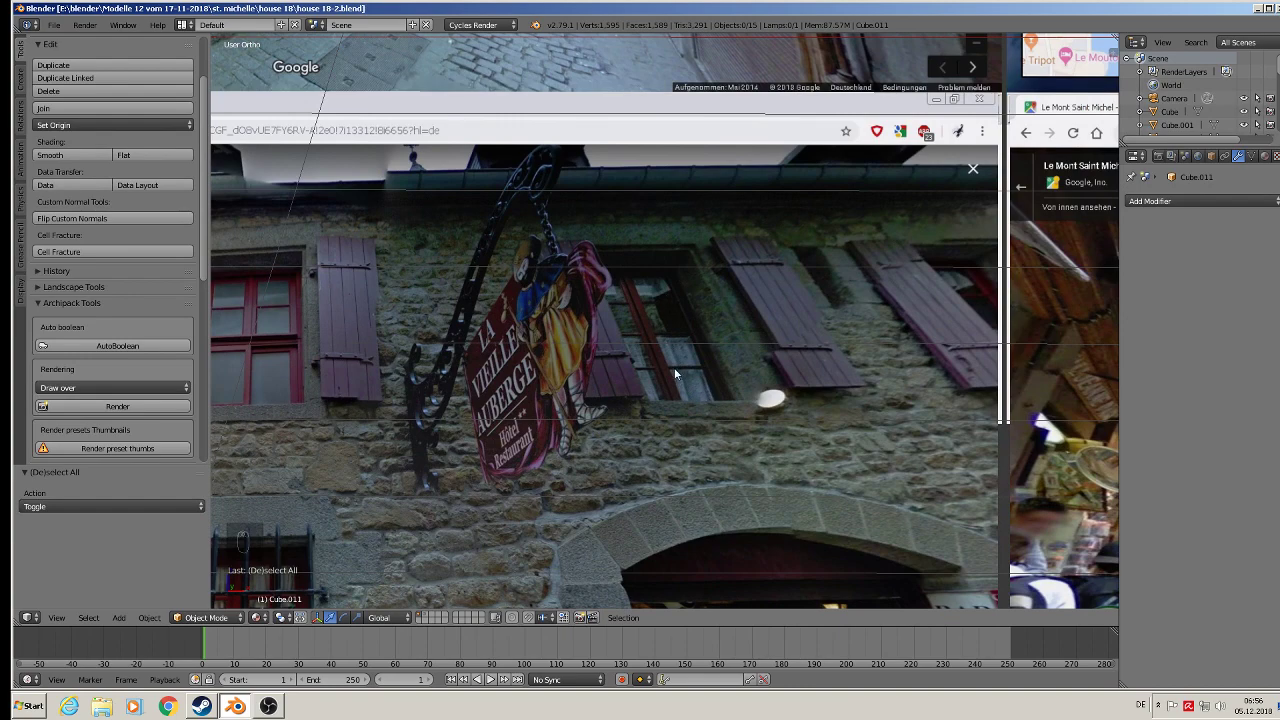
{"action": "scroll", "coordinate": [325, 378], "scroll_direction": "down", "scroll_amount": 3}
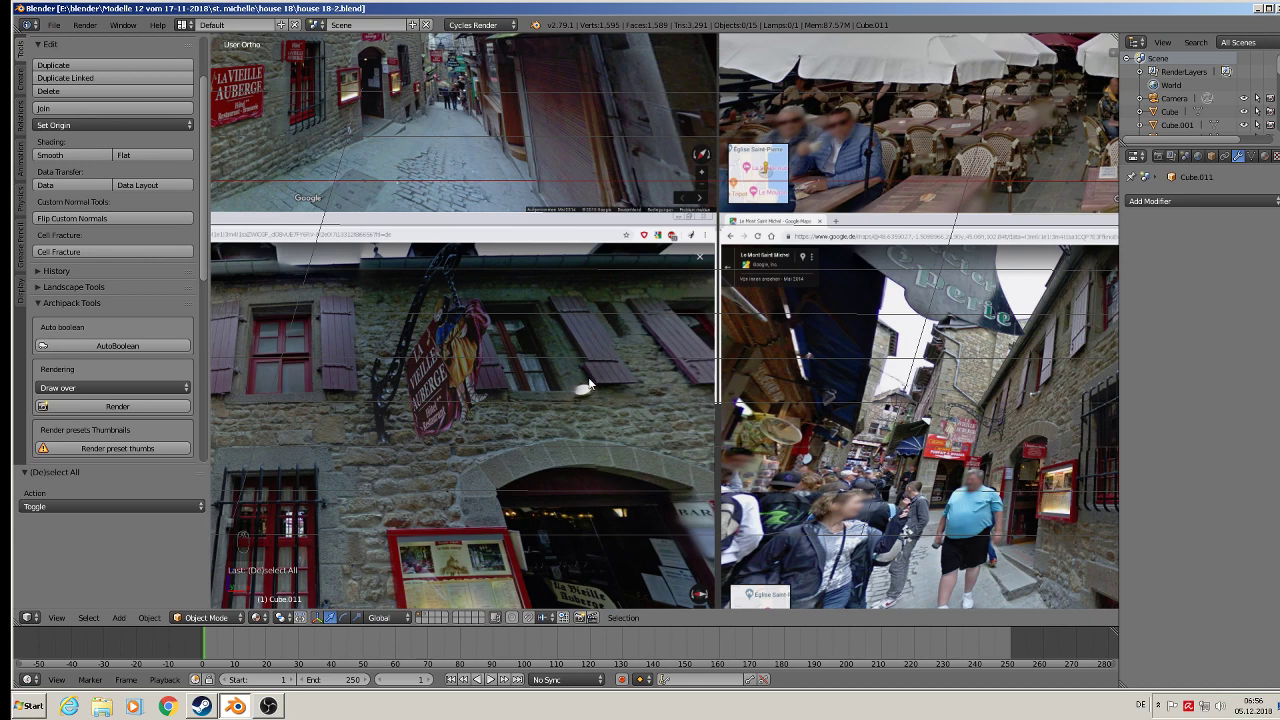
{"action": "scroll", "coordinate": [665, 358], "scroll_direction": "down", "scroll_amount": 6}
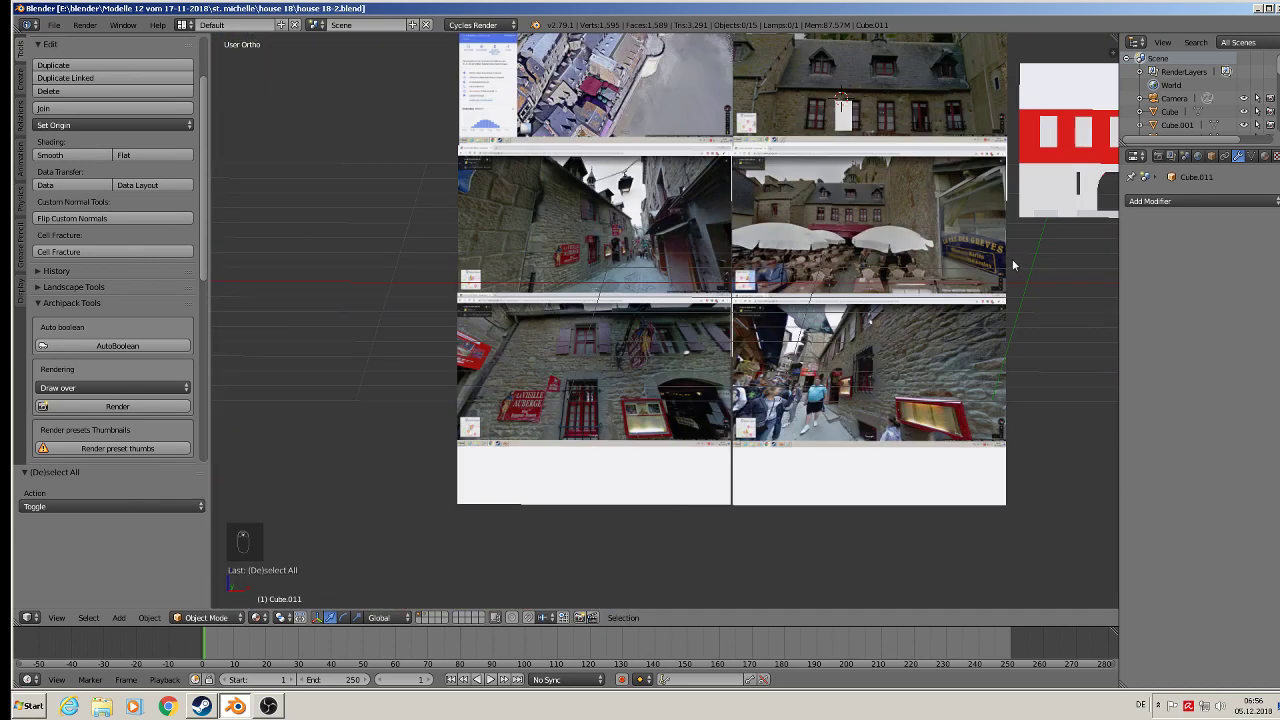
{"action": "middle_click_drag", "start_coordinate": [1012, 259], "coordinate": [945, 239]}
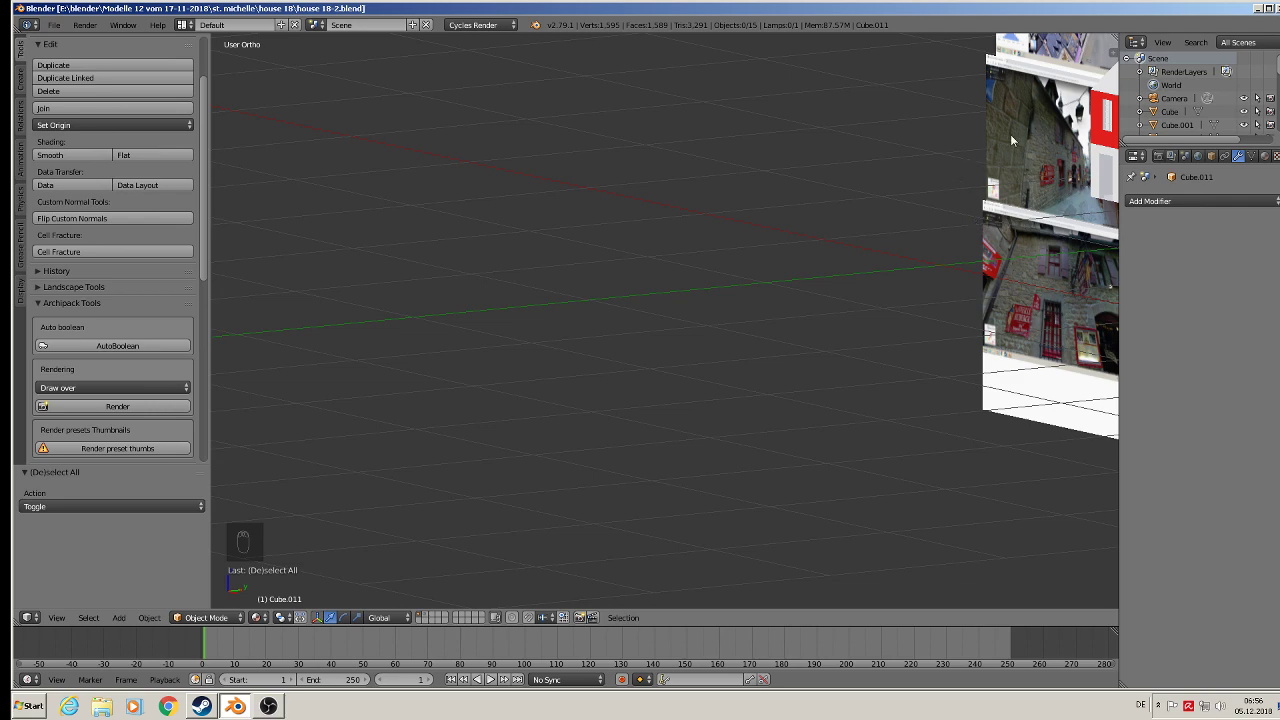
{"action": "middle_click_drag", "start_coordinate": [1012, 141], "coordinate": [214, 394]}
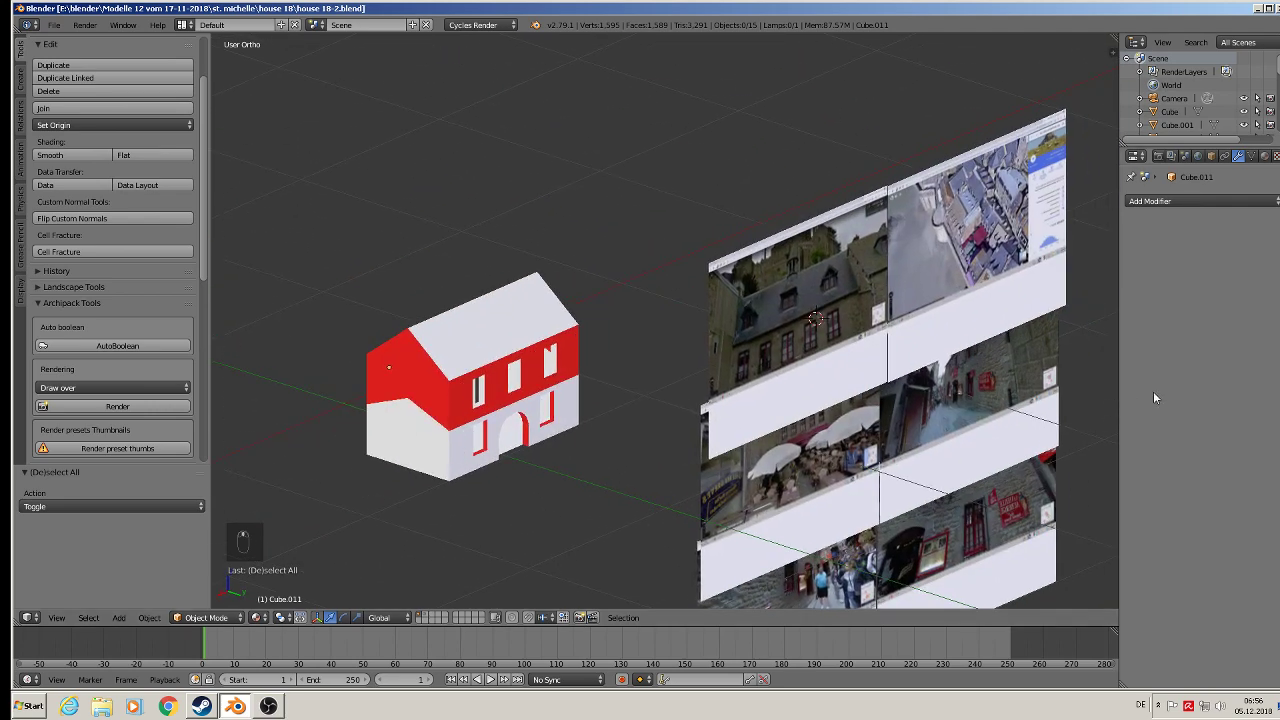
{"action": "middle_click_drag", "start_coordinate": [700, 385], "coordinate": [425, 343]}
Duplicate the fifth window 0.838 along Y to beyond the arched-door facade and rotate the copy 180° about Z
{"action": "right_click", "coordinate": [264, 382]}
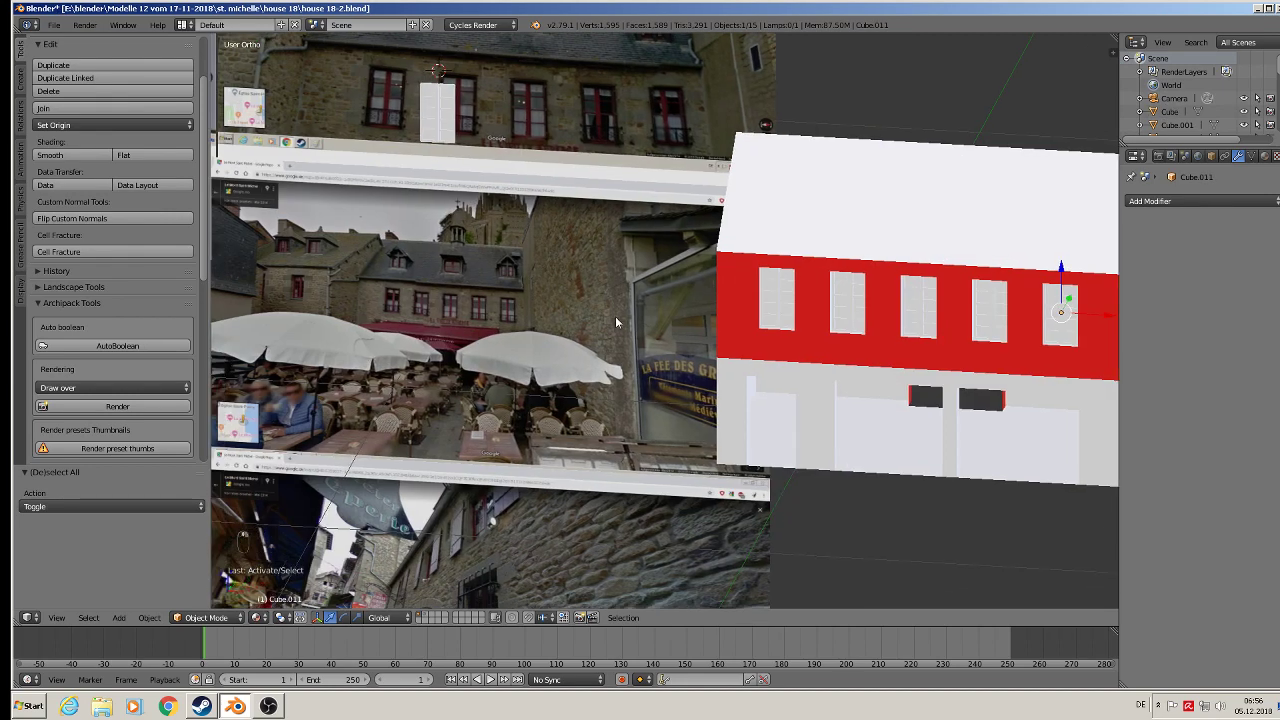
{"action": "middle_click_drag", "start_coordinate": [615, 322], "coordinate": [564, 430]}
{"action": "key", "text": "shift+d"}
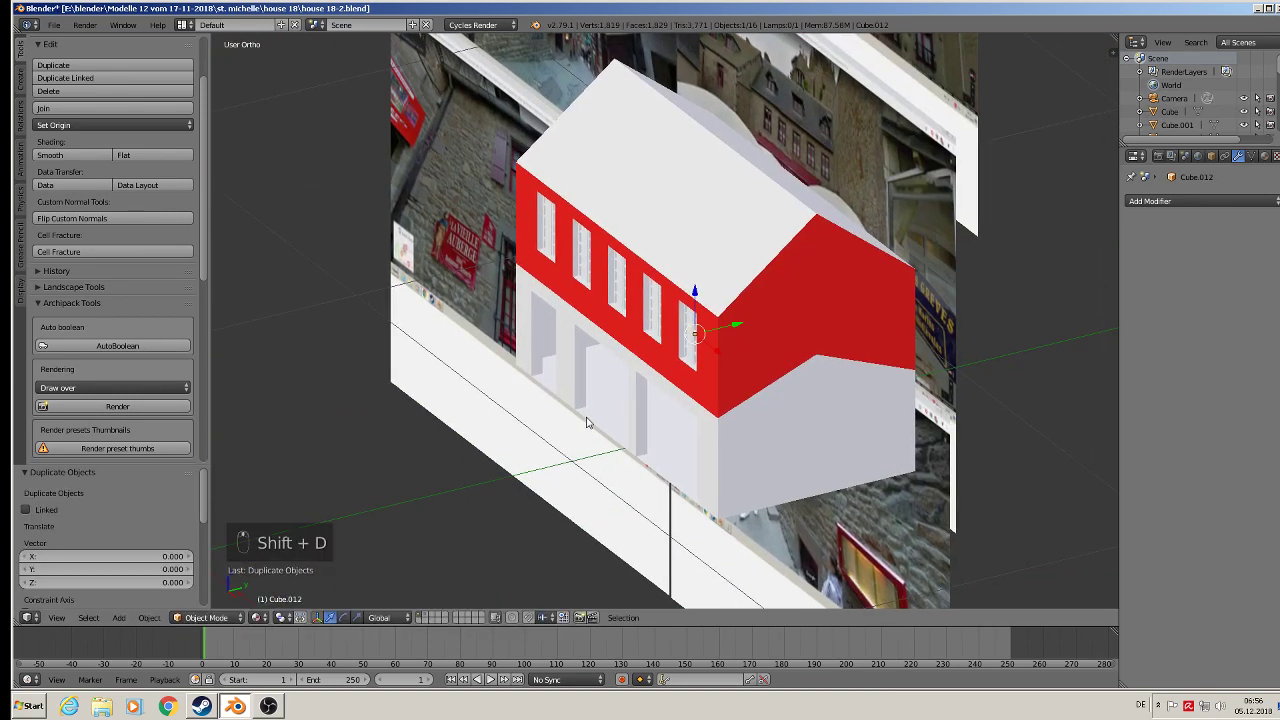
{"action": "key", "text": "y"}
{"action": "left_click", "coordinate": [1040, 272]}
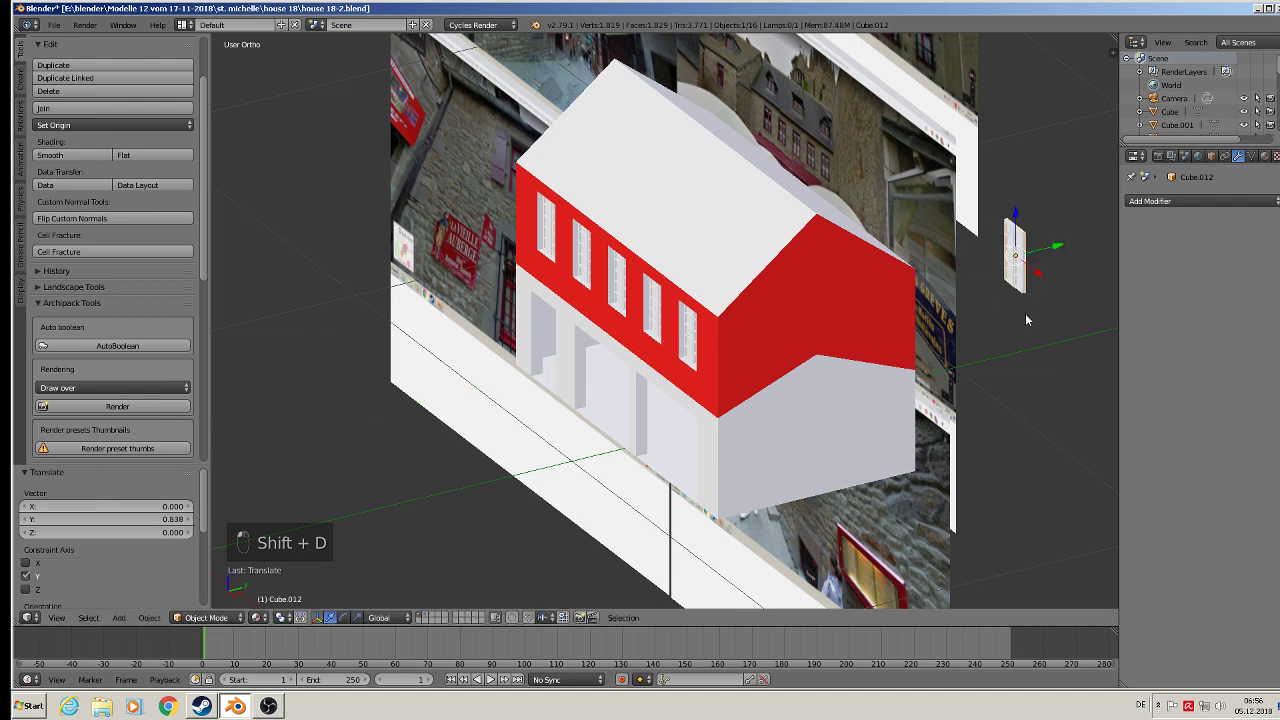
{"action": "type", "text": "rz180"}
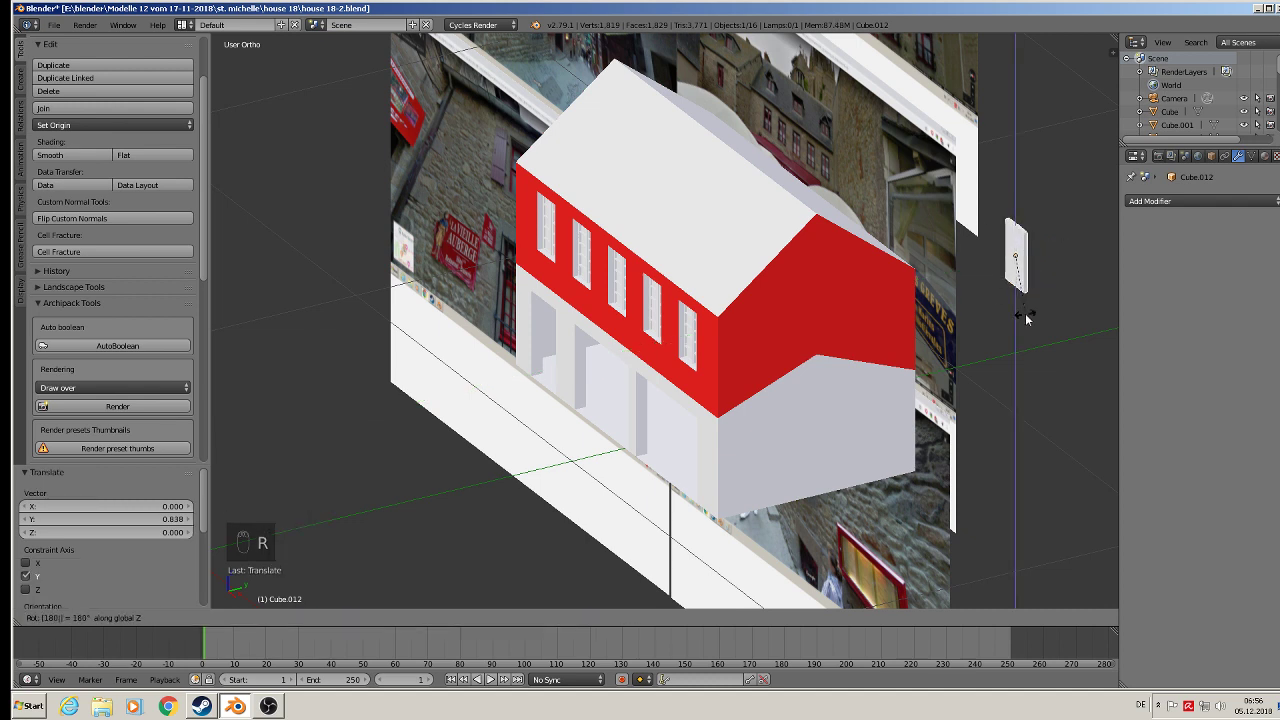
{"action": "key", "text": "Return"}
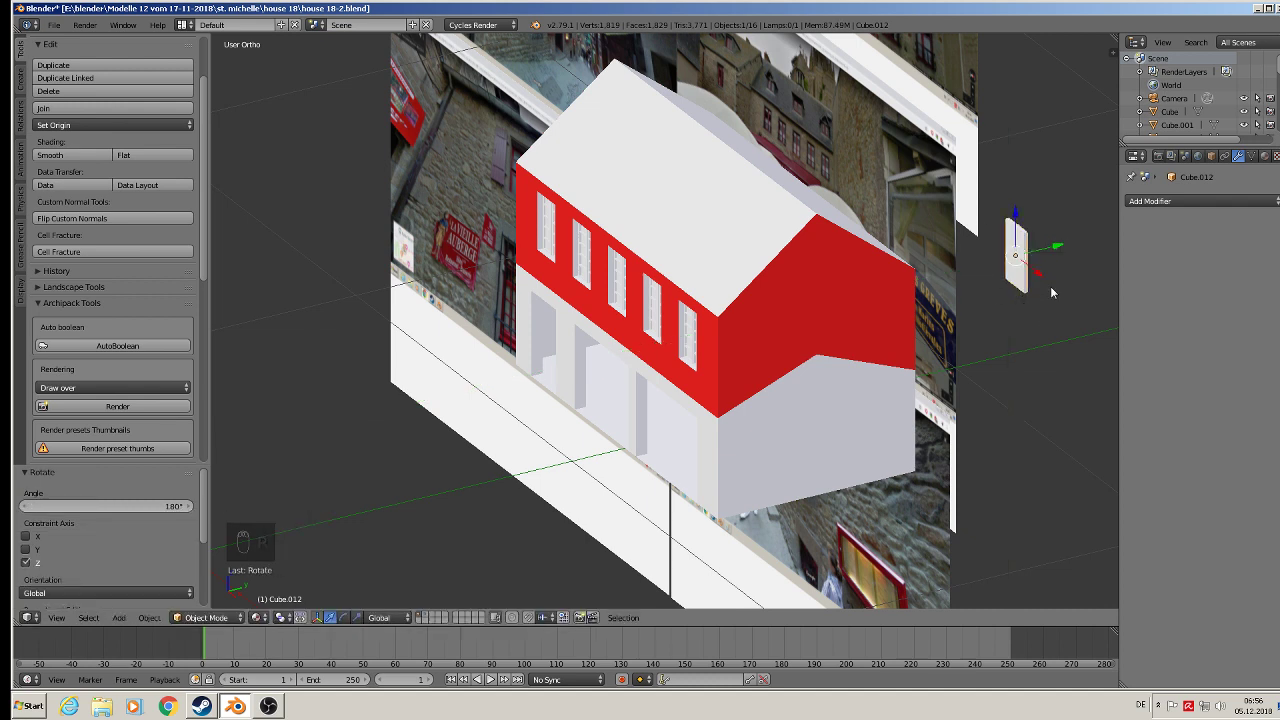
{"action": "middle_click_drag", "start_coordinate": [1050, 286], "coordinate": [814, 344]}
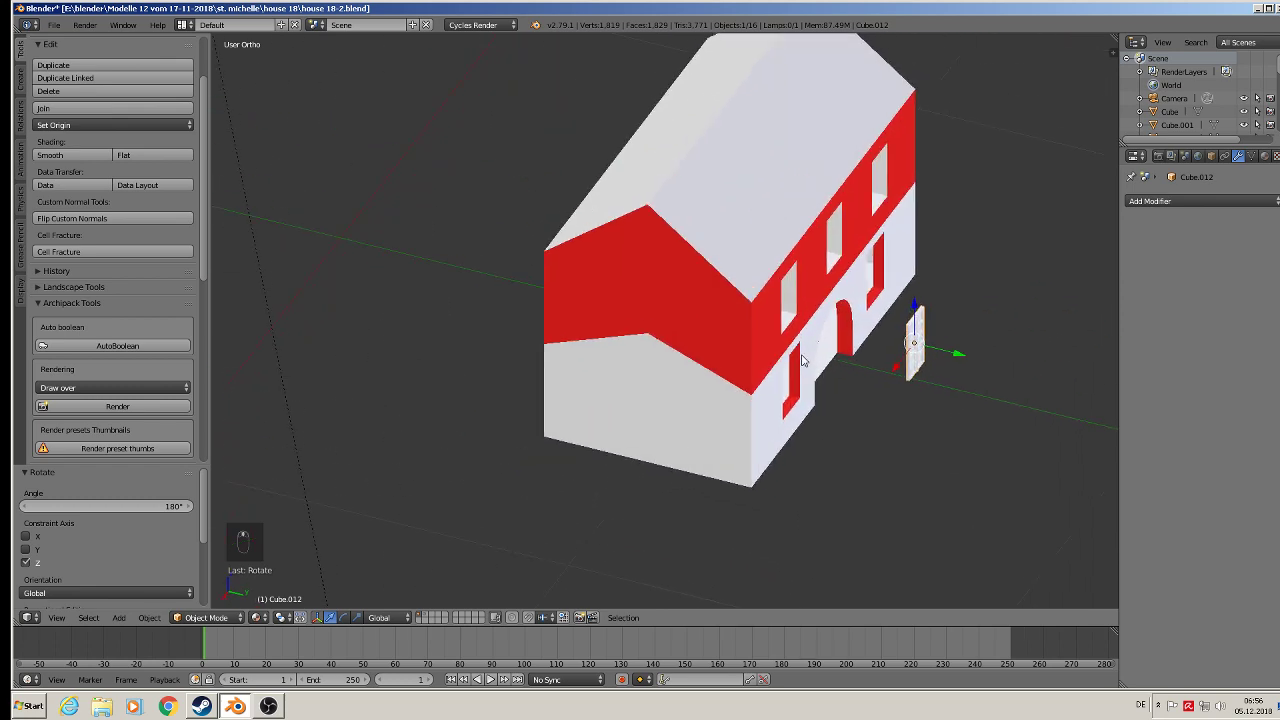
Move the rotated window copy into the first upper-storey opening of the arched-door facade, about -0.061 along X
{"action": "scroll", "coordinate": [772, 355], "scroll_direction": "up", "scroll_amount": 2}
{"action": "left_click_drag", "start_coordinate": [1015, 349], "coordinate": [759, 296]}
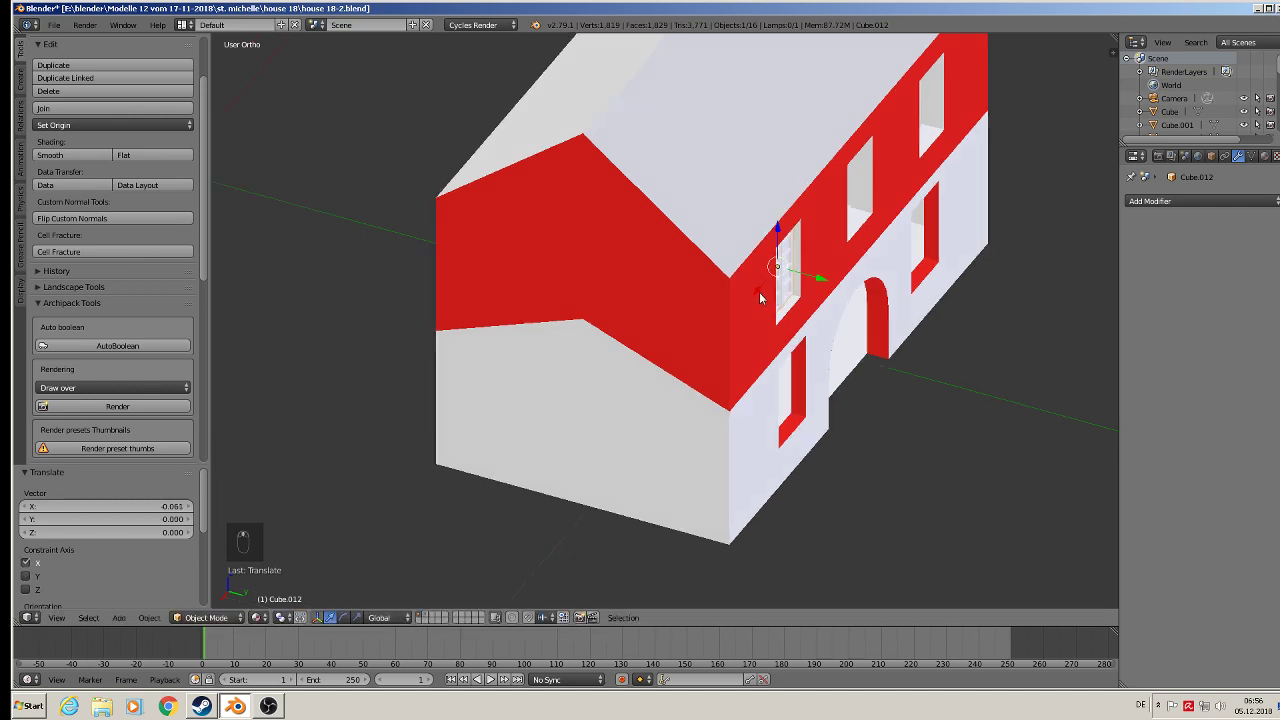
{"action": "middle_click_drag", "start_coordinate": [759, 292], "coordinate": [650, 250]}
{"action": "scroll", "coordinate": [716, 279], "scroll_direction": "up", "scroll_amount": 1}
{"action": "middle_click_drag", "start_coordinate": [812, 287], "coordinate": [686, 315], "text": "shift"}
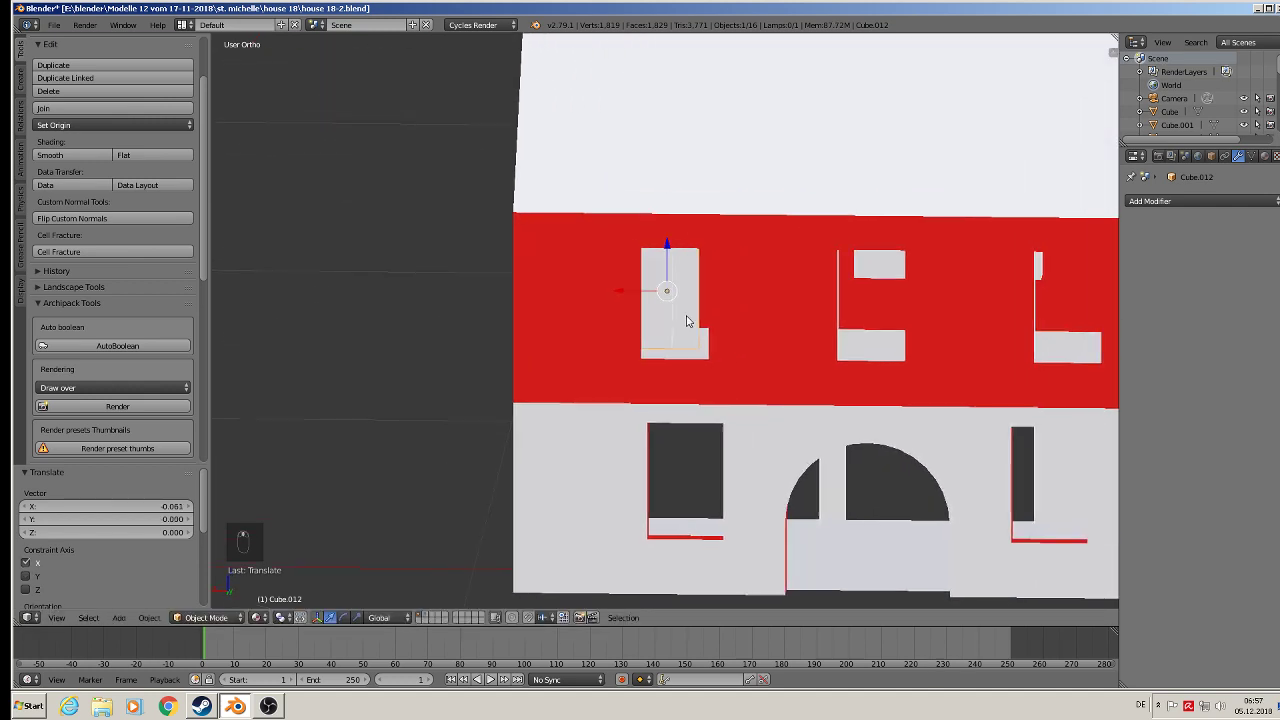
In a back view with solid shading, align the window with its opening by shifting it about -0.009 and -0.003 along X
{"action": "key", "text": "ctrl+KP_1"}
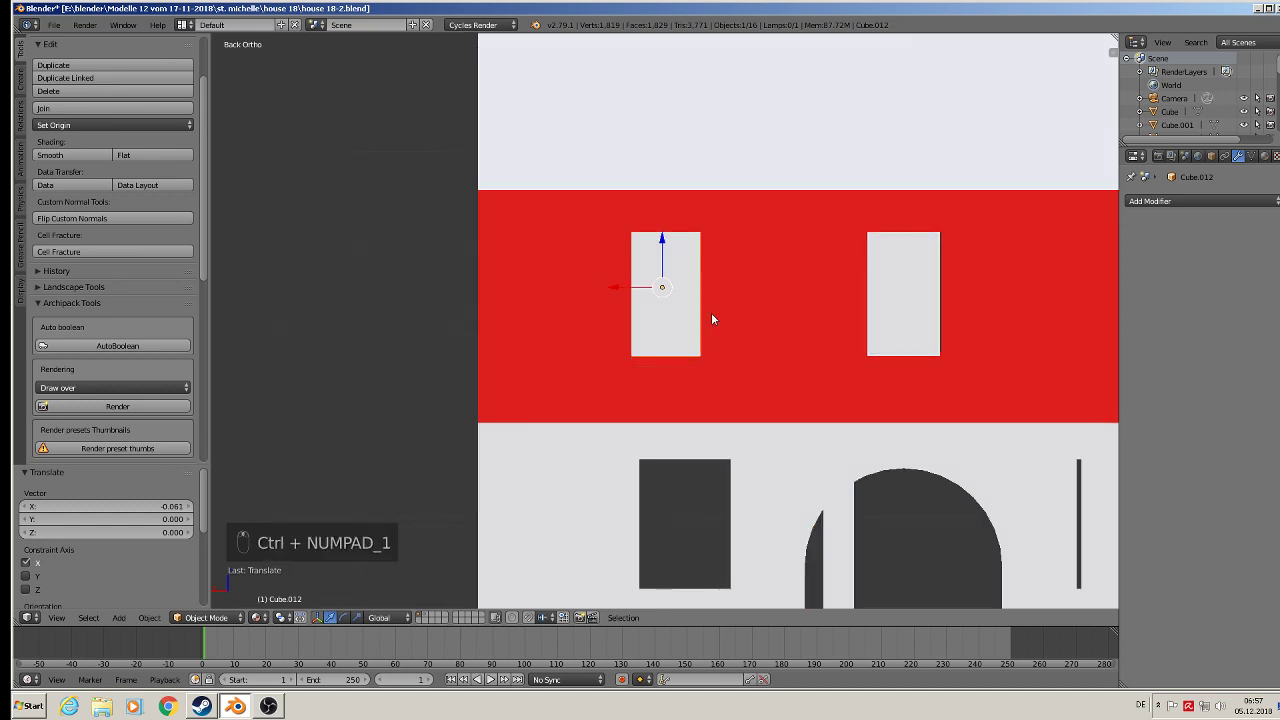
{"action": "scroll", "coordinate": [703, 317], "scroll_direction": "up", "scroll_amount": 4}
{"action": "key", "text": "g"}
{"action": "key", "text": "x"}
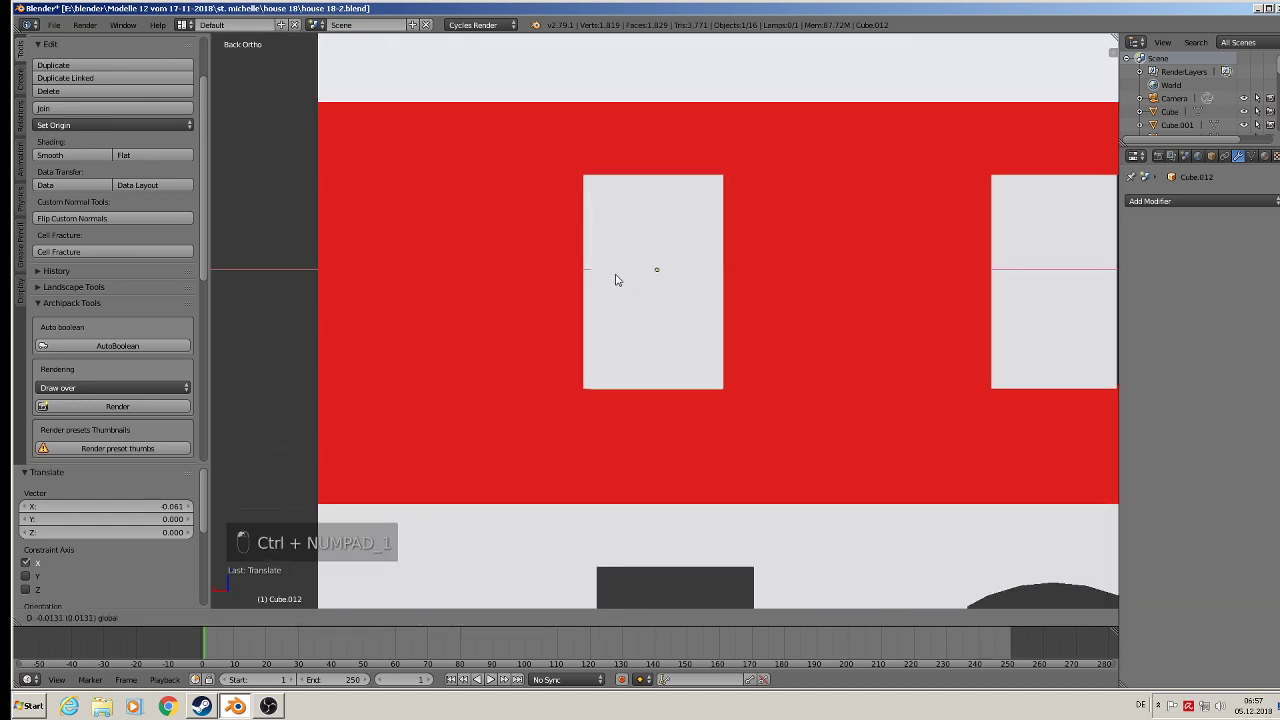
{"action": "left_click", "coordinate": [608, 277]}
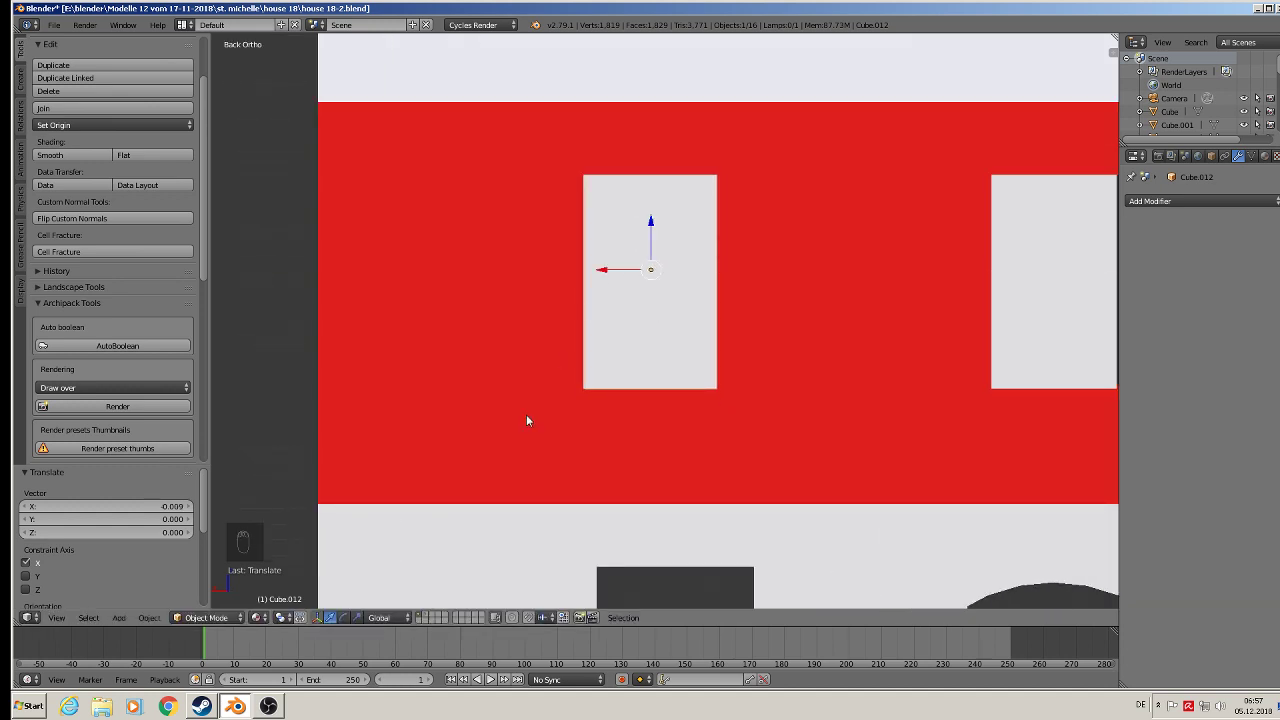
{"action": "left_click", "coordinate": [268, 620]}
{"action": "left_click", "coordinate": [290, 574]}
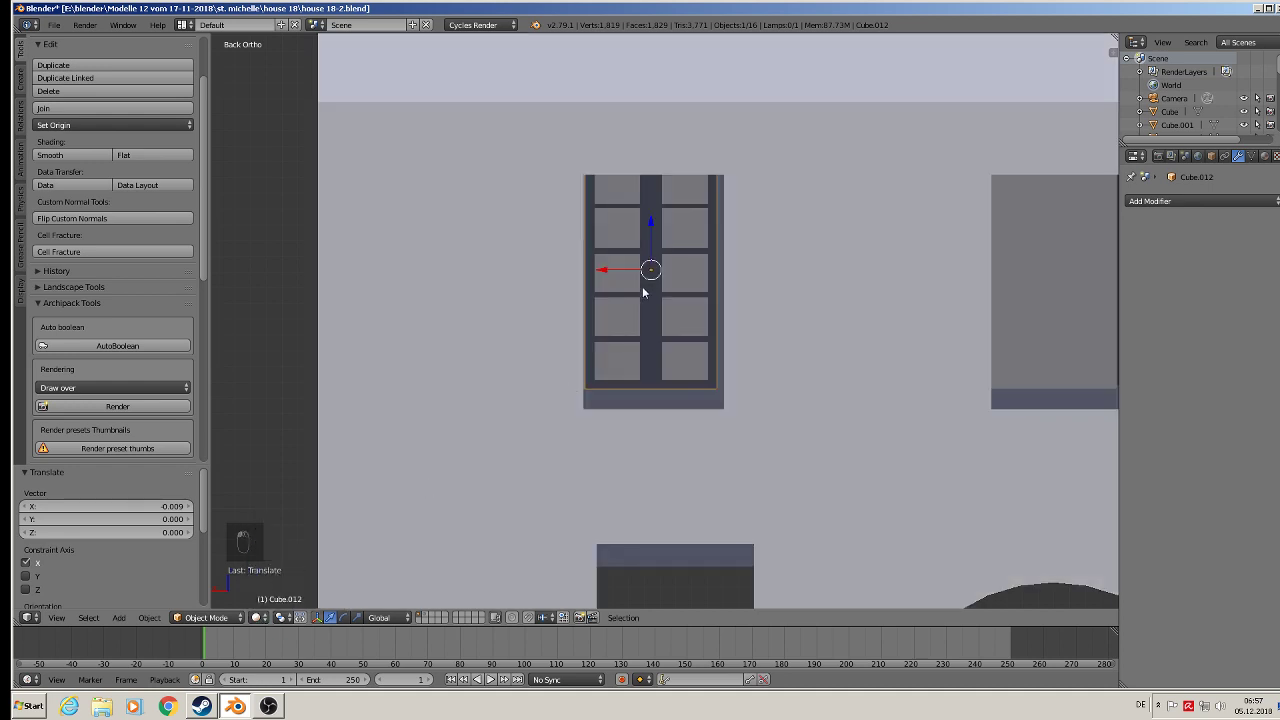
{"action": "left_click_drag", "start_coordinate": [613, 272], "coordinate": [628, 261]}
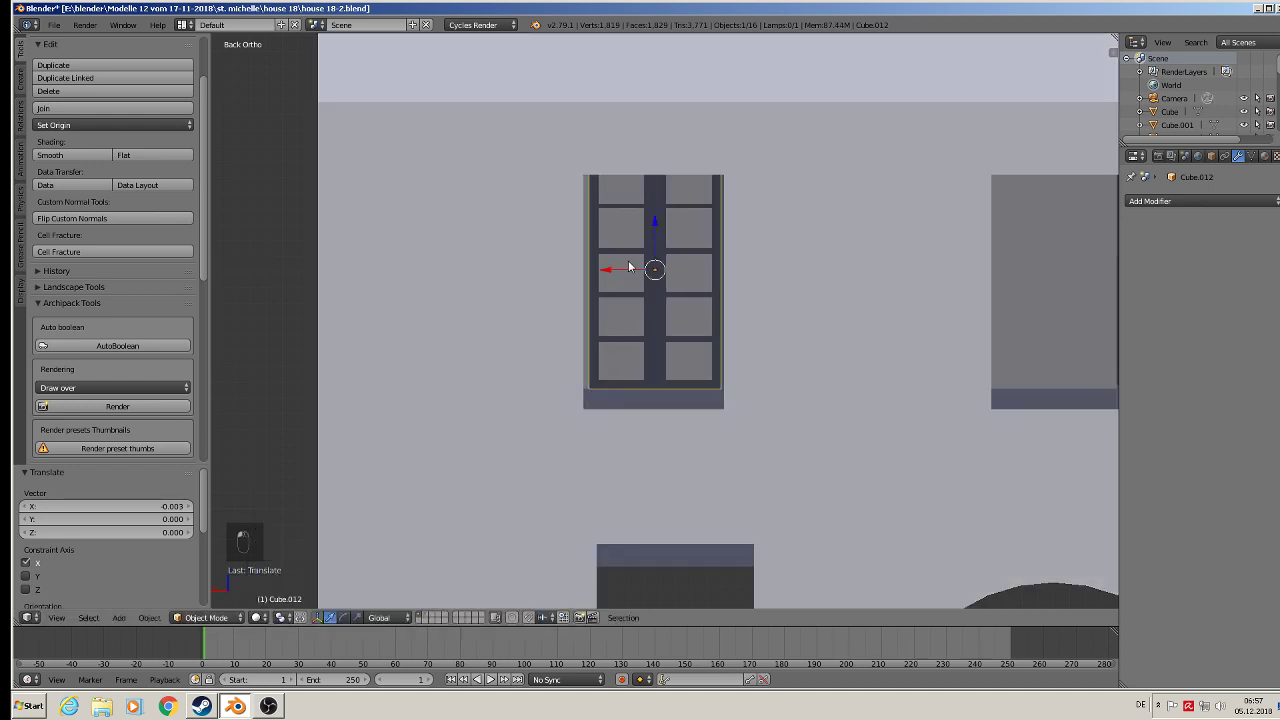
Lower the window 0.013 along Z, nudge it sideways to centre it and scale it 1.078 along X to fill the opening
{"action": "key", "text": "KP_1"}
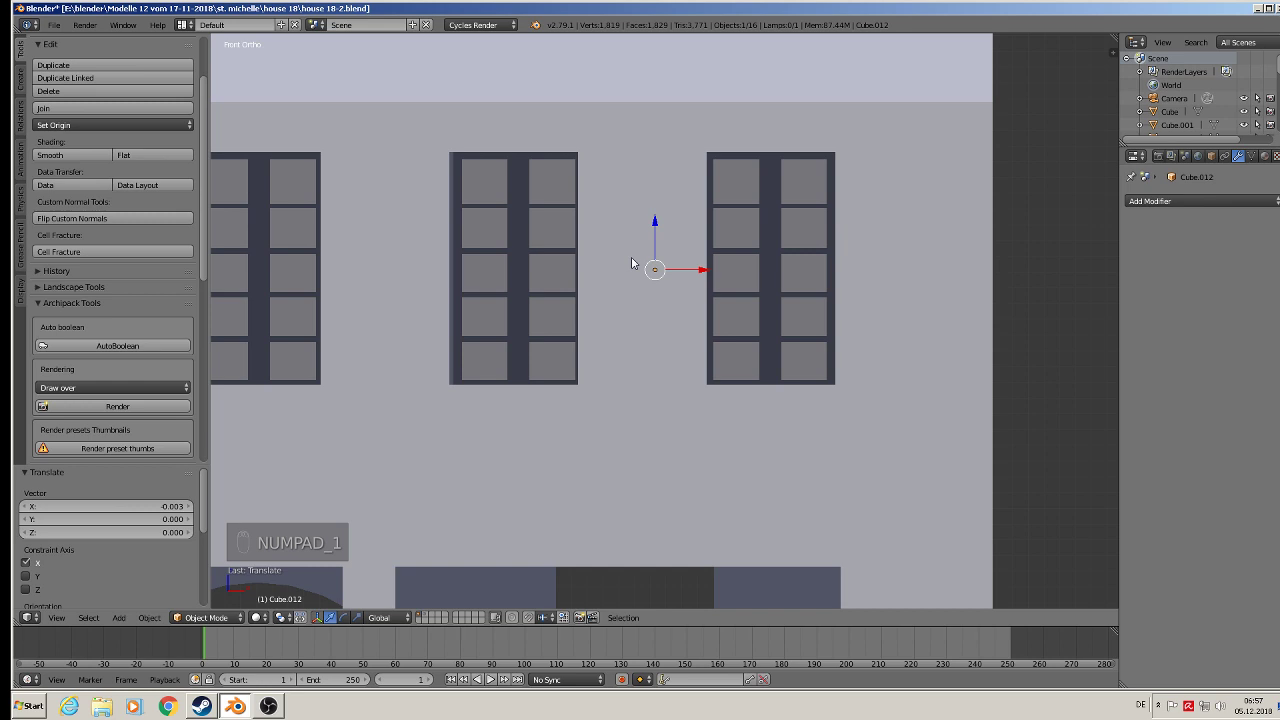
{"action": "key", "text": "ctrl+KP_1"}
{"action": "left_click_drag", "start_coordinate": [654, 229], "coordinate": [654, 243]}
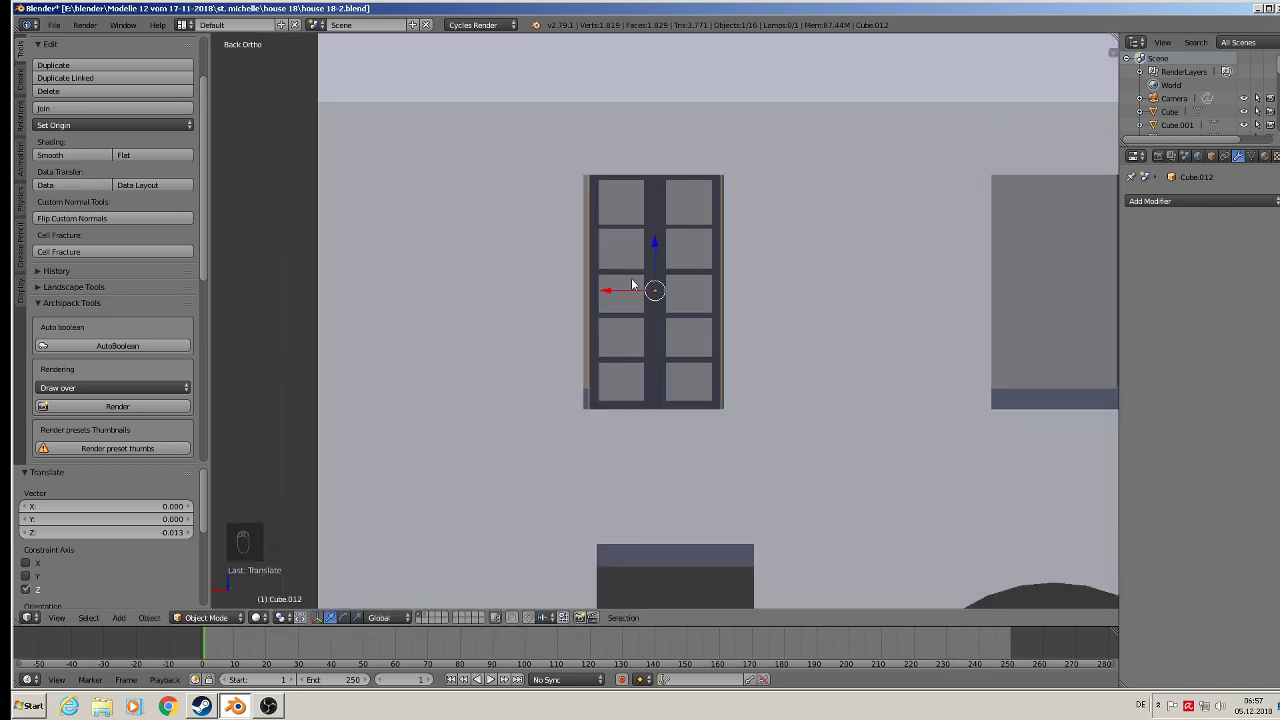
{"action": "left_click_drag", "start_coordinate": [613, 292], "coordinate": [612, 292]}
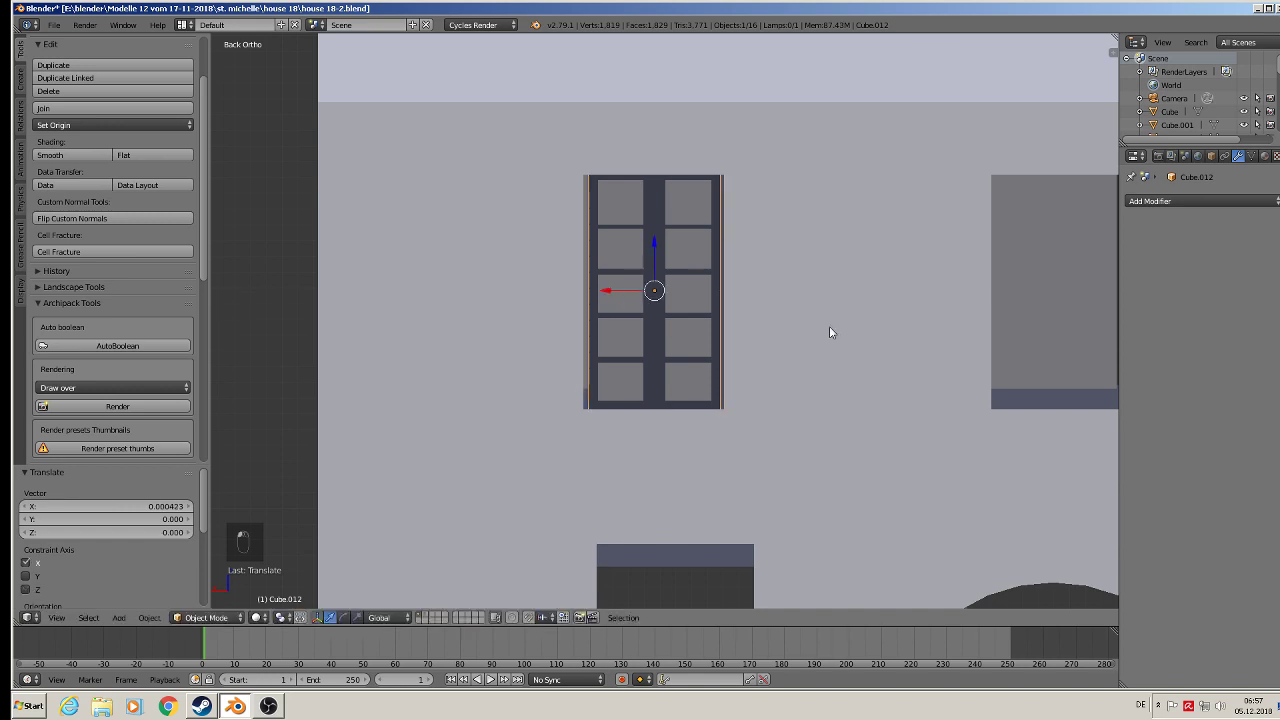
{"action": "key", "text": "s"}
{"action": "left_click", "coordinate": [844, 330]}
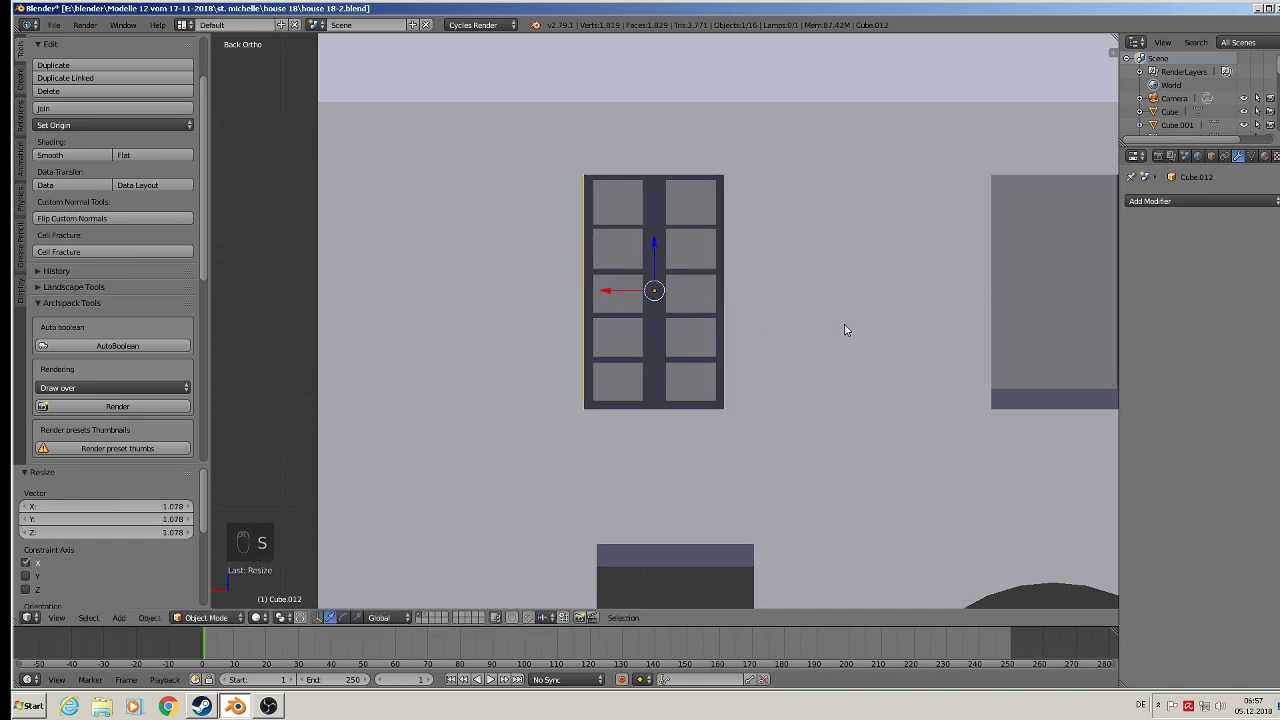
{"action": "scroll", "coordinate": [844, 330], "scroll_direction": "down", "scroll_amount": 3}
{"action": "middle_click_drag", "start_coordinate": [844, 330], "coordinate": [522, 318], "text": "shift"}
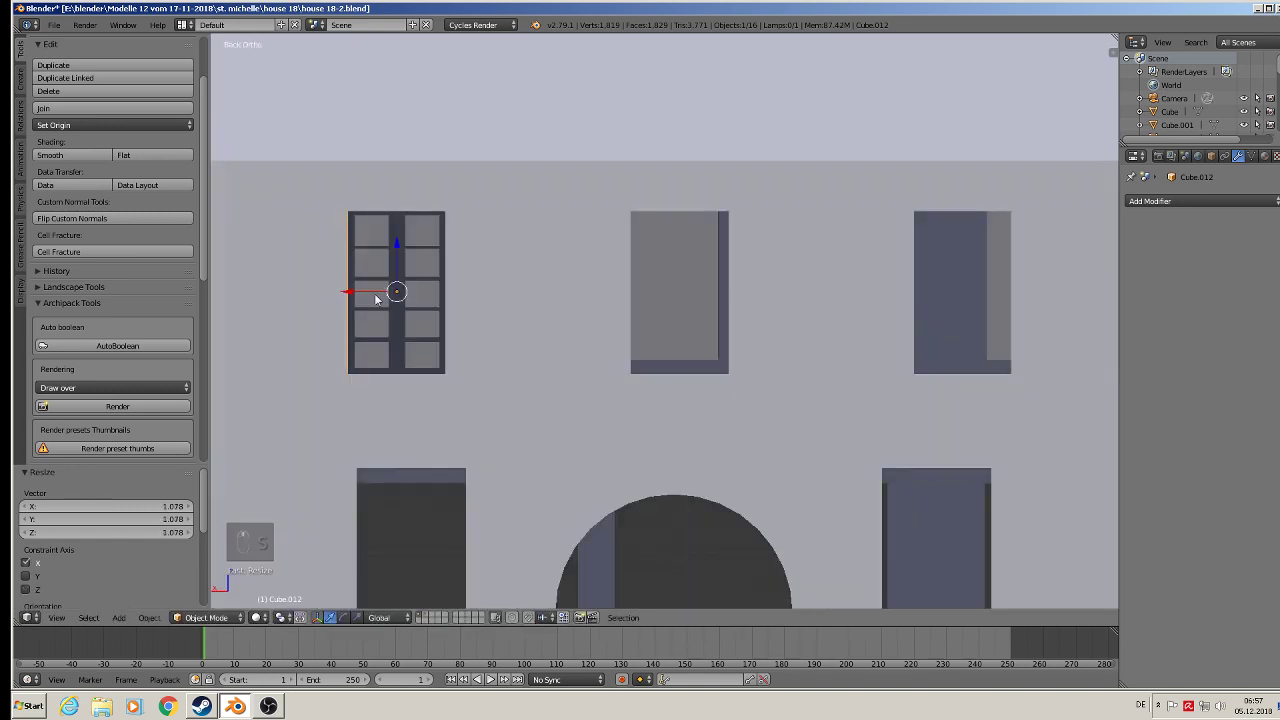
{"action": "key", "text": "shift+d"}
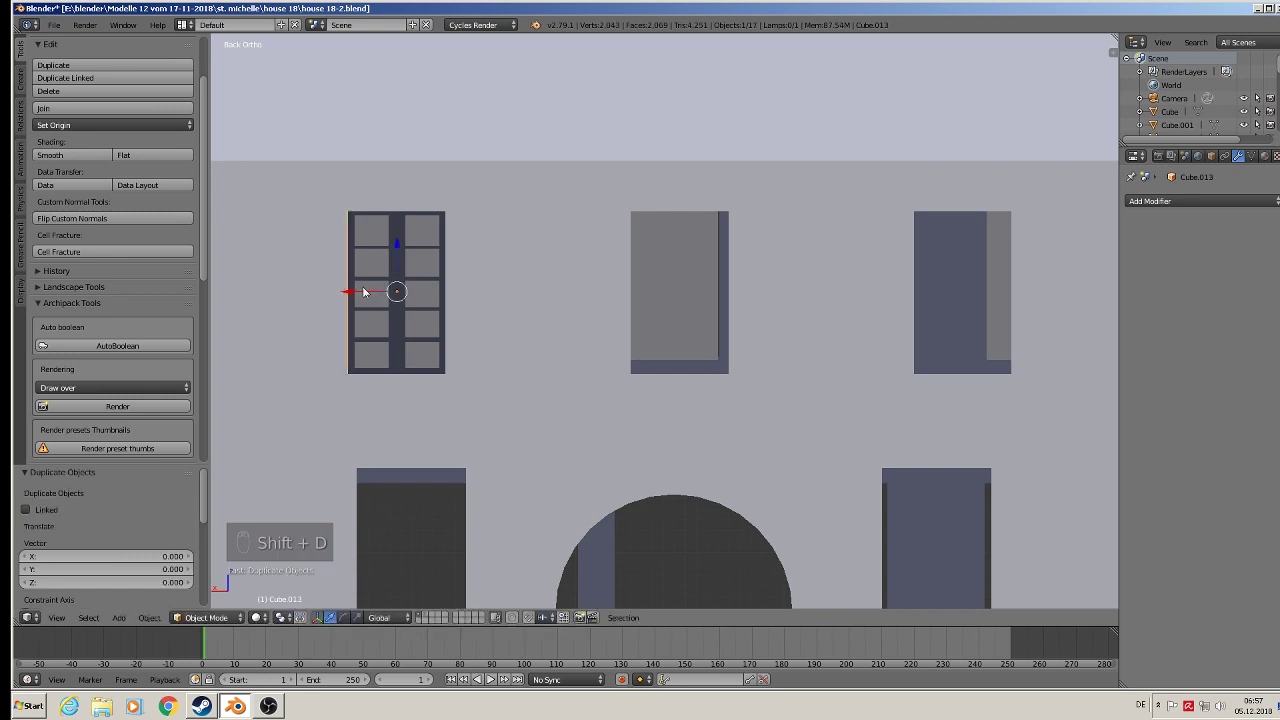
{"action": "key", "text": "BackSpace"}
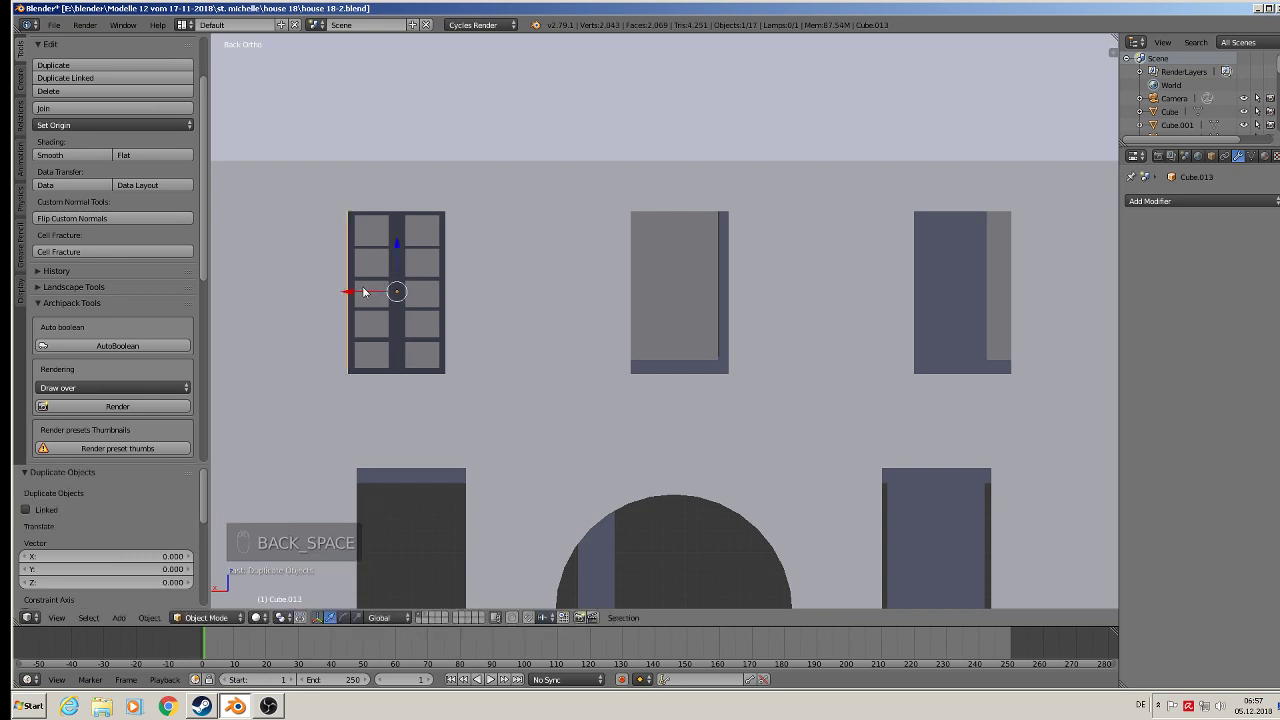
{"action": "key", "text": "Delete"}
Create linked duplicates of the fitted window in the second and third upper-storey openings, spacing them 0.257 apart along X
{"action": "left_click", "coordinate": [366, 289]}
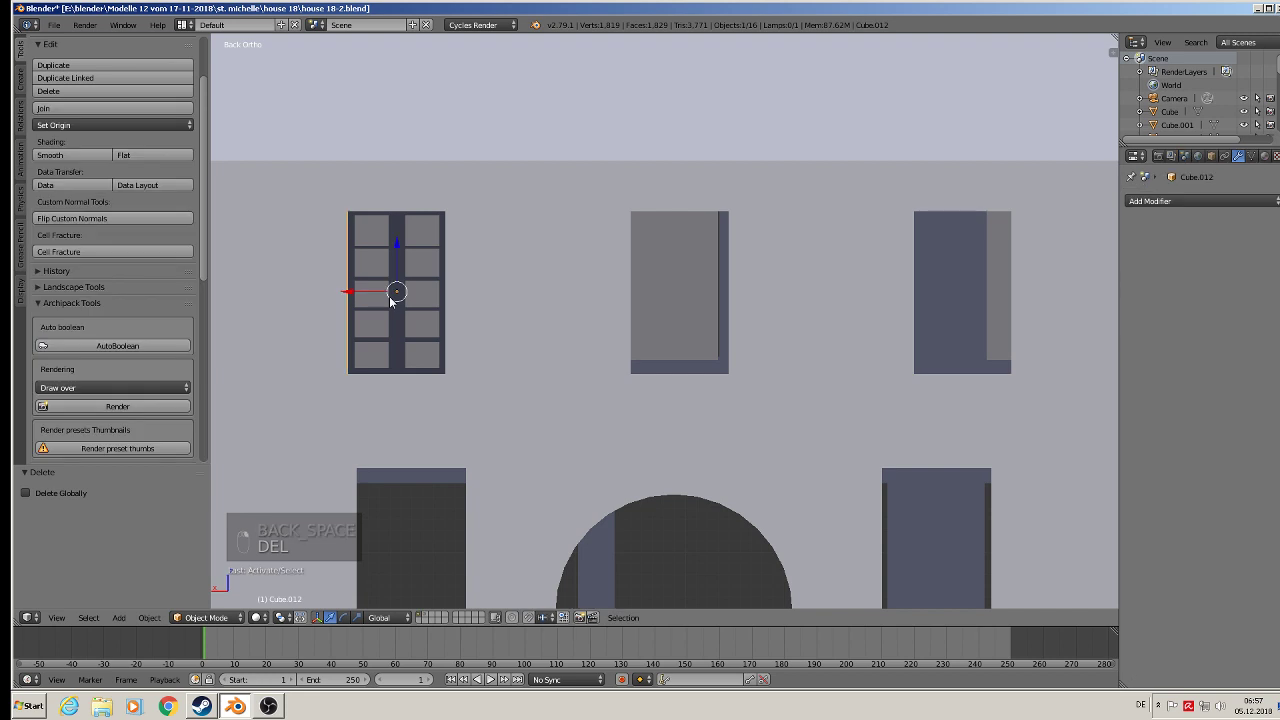
{"action": "key", "text": "alt+d"}
{"action": "right_click", "coordinate": [391, 298]}
{"action": "key", "text": "alt+d"}
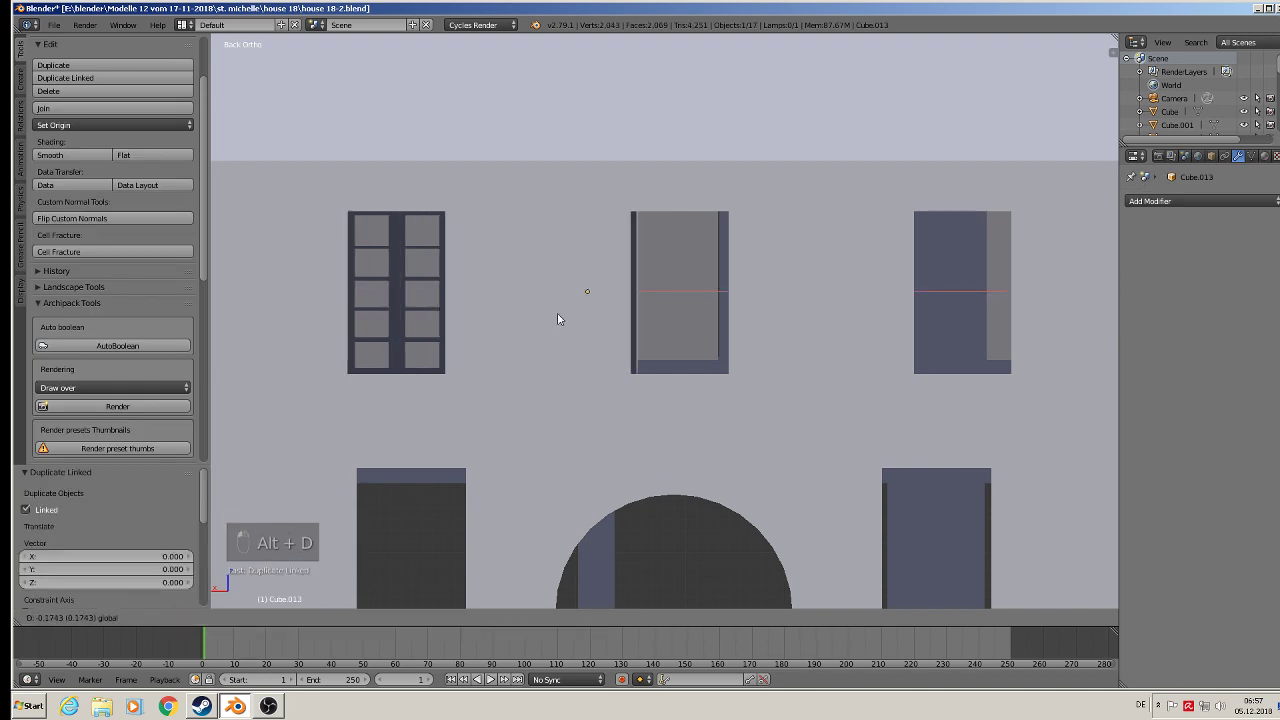
{"action": "left_click_drag", "start_coordinate": [643, 326], "coordinate": [922, 322]}
{"action": "key", "text": "alt+d"}
{"action": "right_click", "coordinate": [646, 326]}
{"action": "scroll", "coordinate": [922, 322], "scroll_direction": "down", "scroll_amount": 2}
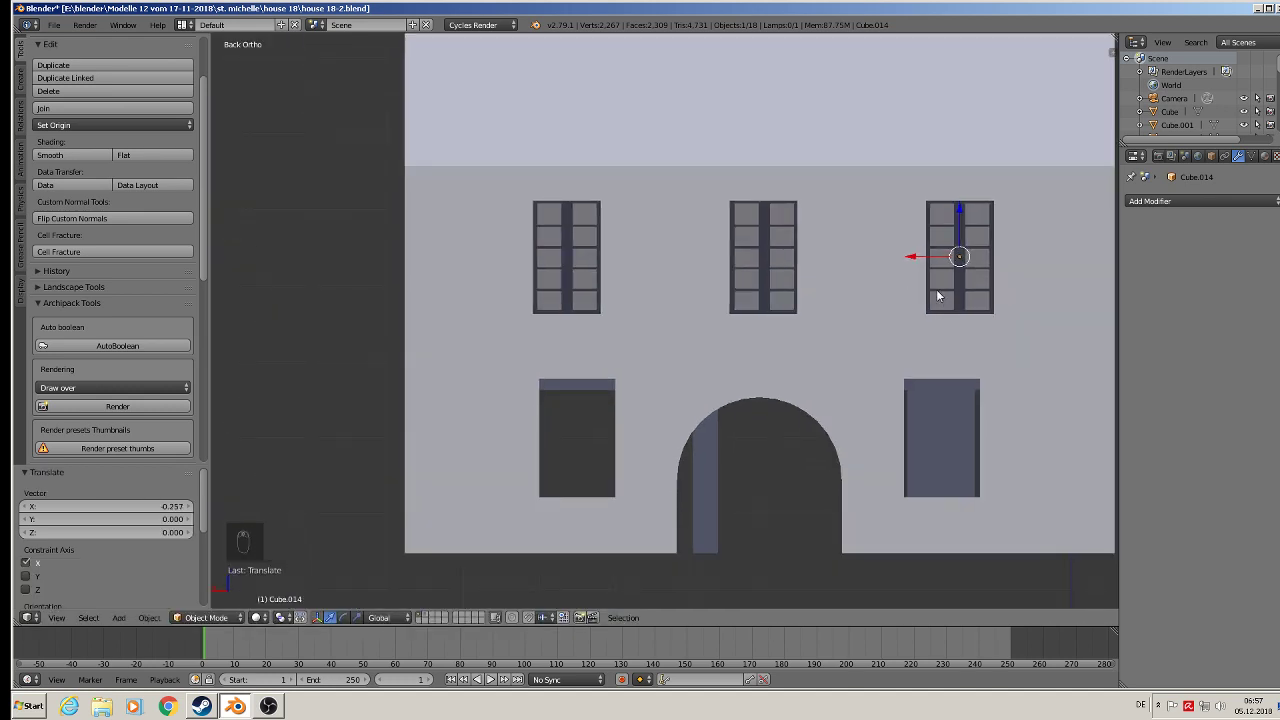
Duplicate the third upper window as an independent copy into the ground-floor opening below, moving it -0.237 along Z and 0.023 along X
{"action": "key", "text": "shift+d"}
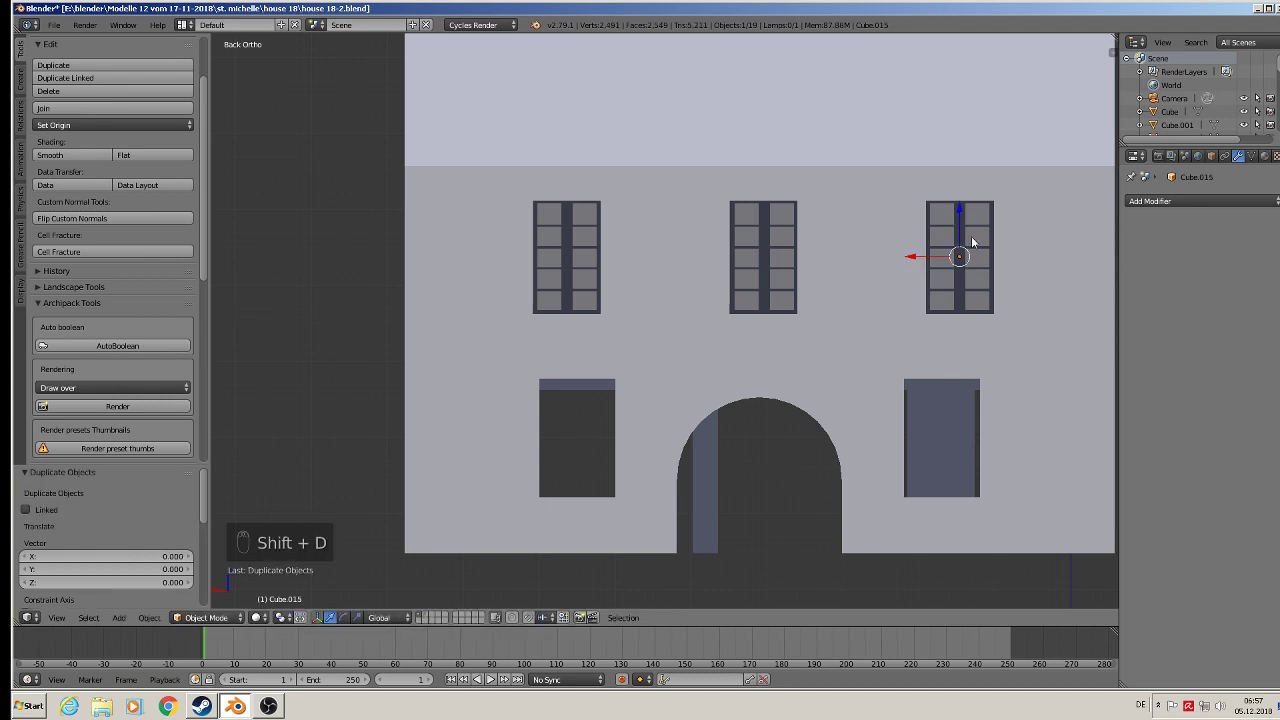
{"action": "key", "text": "z"}
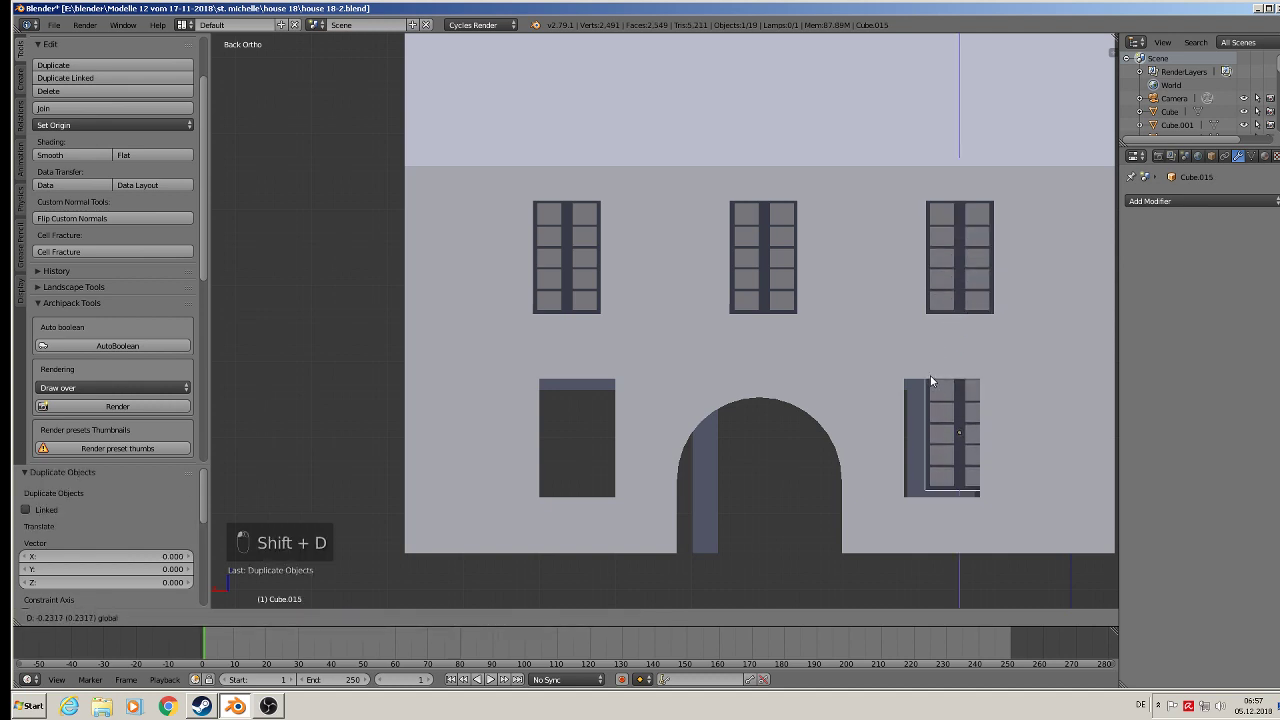
{"action": "left_click", "coordinate": [930, 385]}
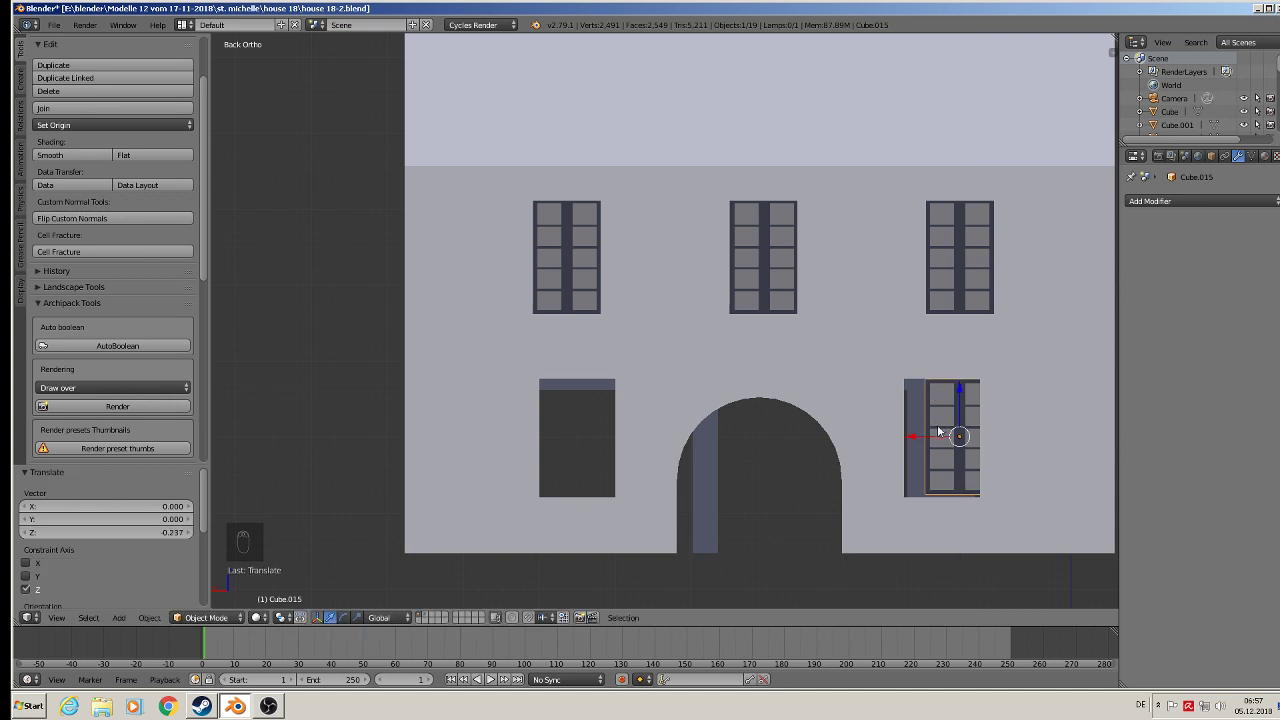
{"action": "key", "text": "g"}
{"action": "key", "text": "x"}
{"action": "left_click", "coordinate": [908, 438]}
{"action": "scroll", "coordinate": [908, 438], "scroll_direction": "up", "scroll_amount": 5}
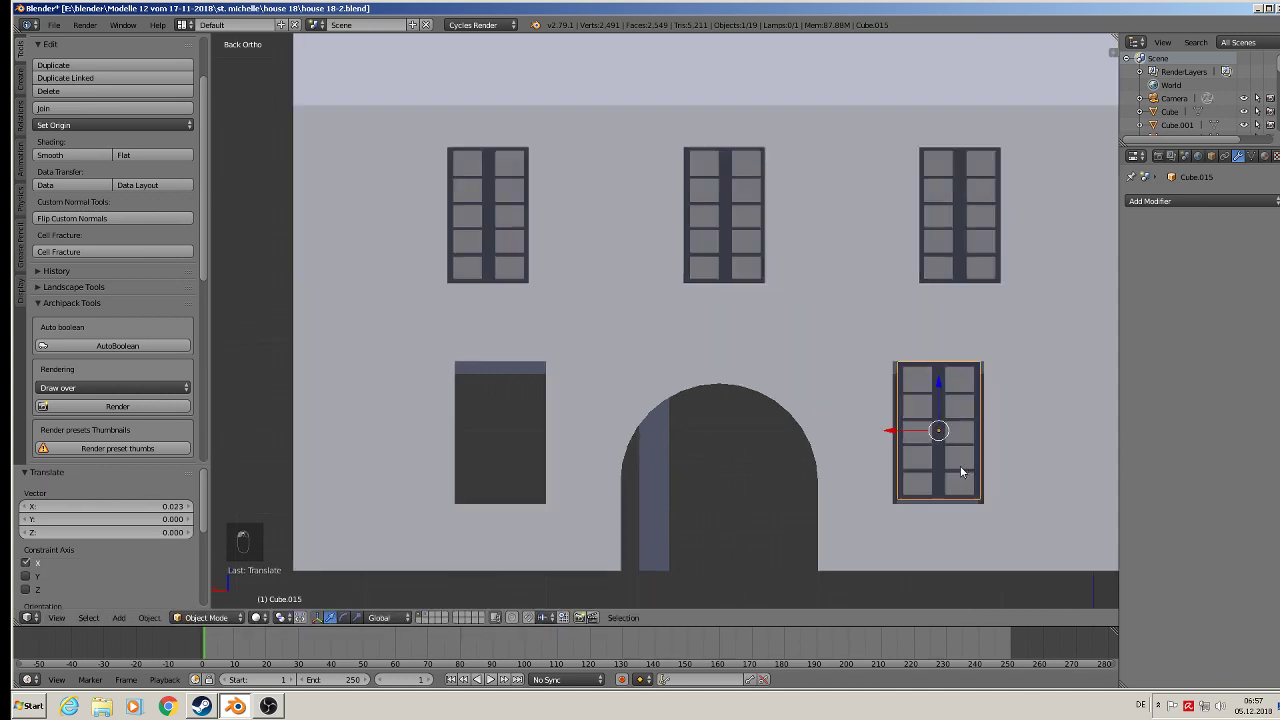
Scale the ground-floor window 1.129 along X and 1.039 along Z, and shift it -0.003 along Z to fill its opening
{"action": "key", "text": "s"}
{"action": "key", "text": "x"}
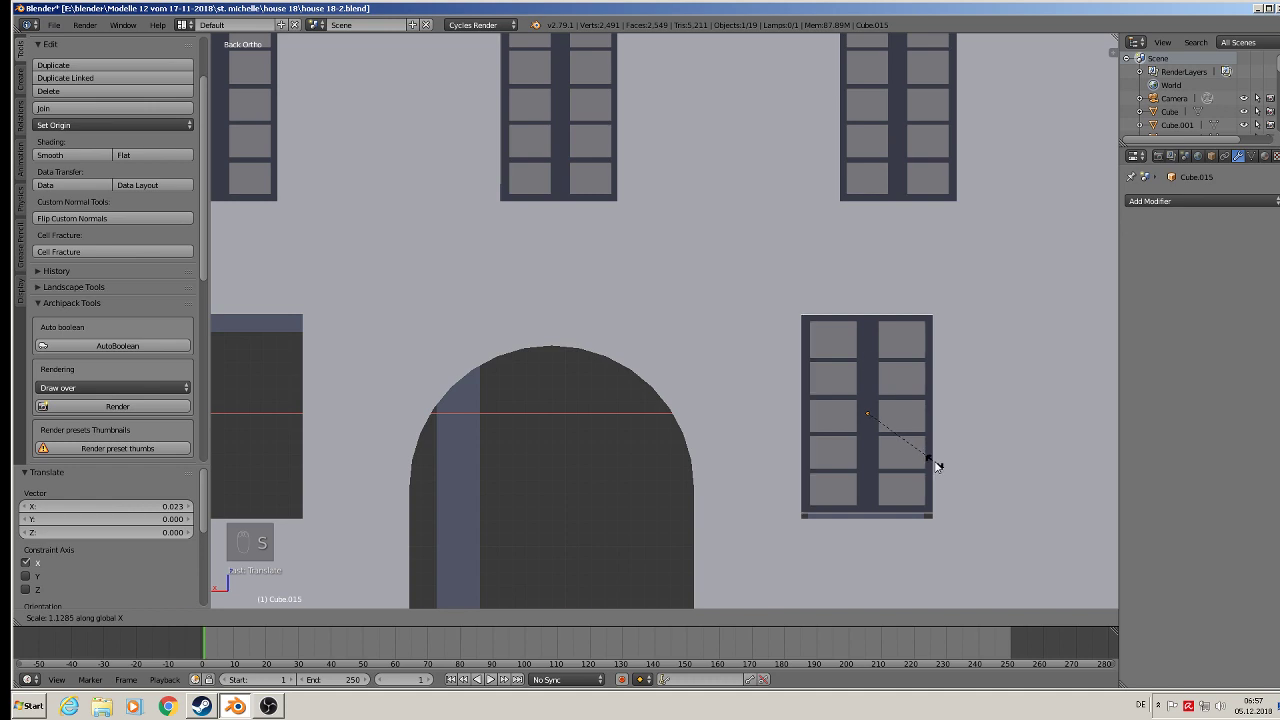
{"action": "left_click", "coordinate": [935, 464]}
{"action": "key", "text": "s"}
{"action": "key", "text": "z"}
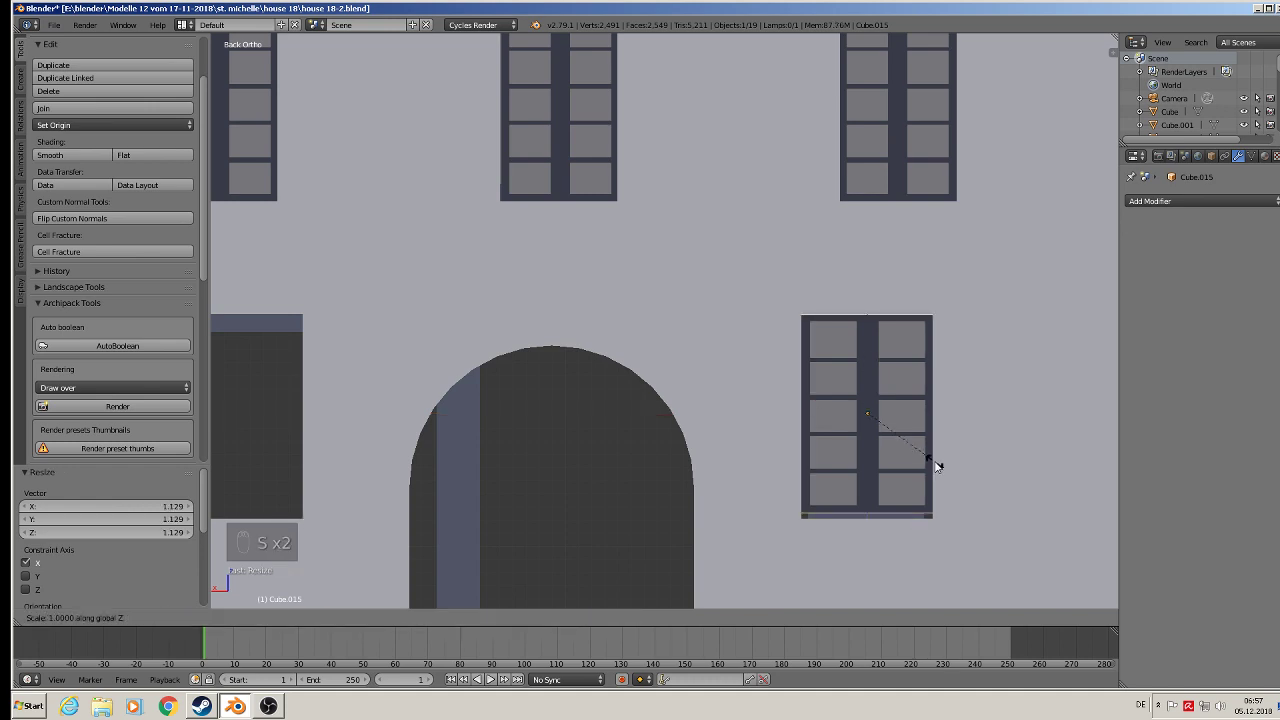
{"action": "left_click", "coordinate": [934, 468]}
{"action": "key", "text": "g"}
{"action": "key", "text": "z"}
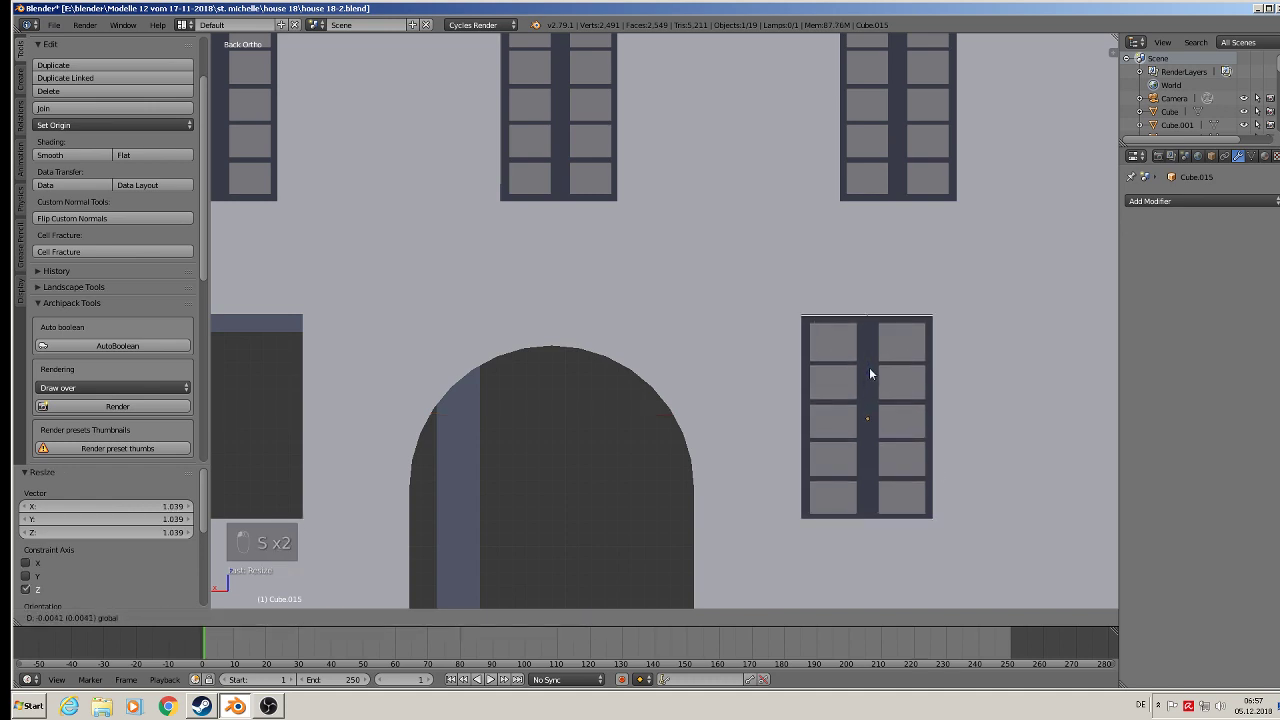
{"action": "left_click", "coordinate": [869, 366]}
Create a linked duplicate of the ground-floor window 0.481 along X in the opening on the other side of the arched door
{"action": "middle_click_drag", "start_coordinate": [869, 370], "coordinate": [965, 344]}
{"action": "middle_click_drag", "start_coordinate": [965, 344], "coordinate": [998, 401]}
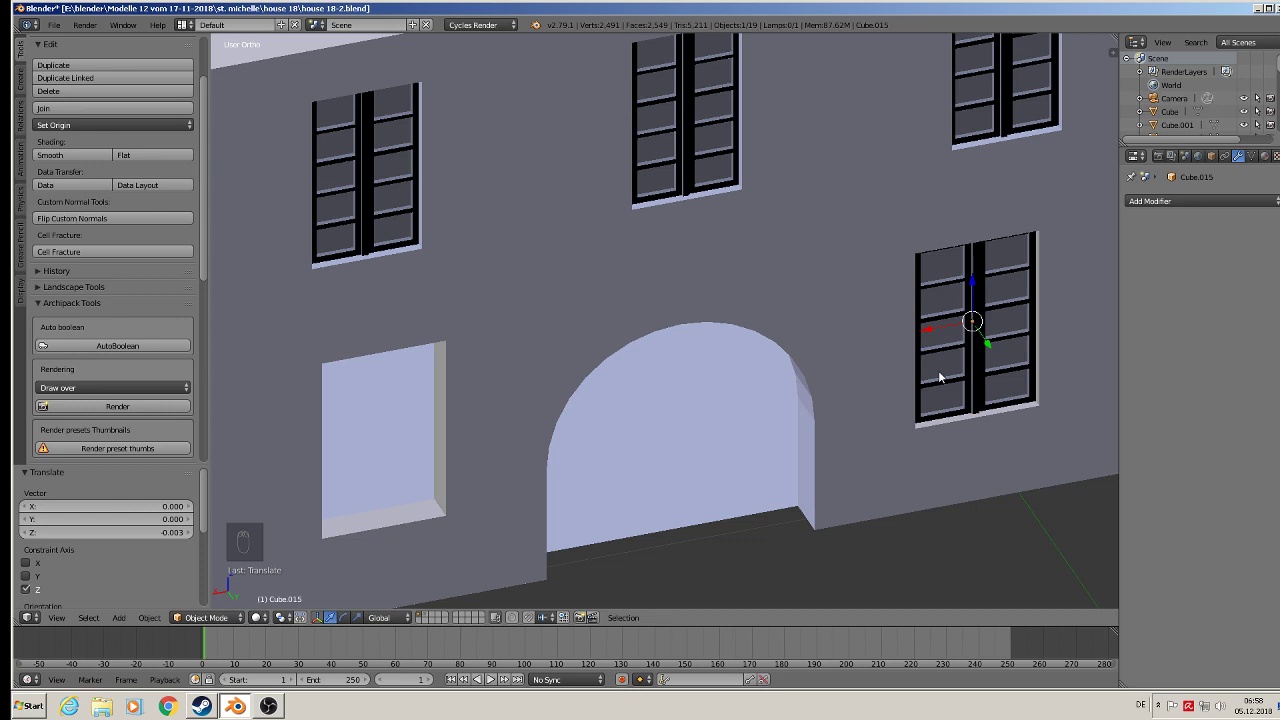
{"action": "key", "text": "alt+d"}
{"action": "key", "text": "x"}
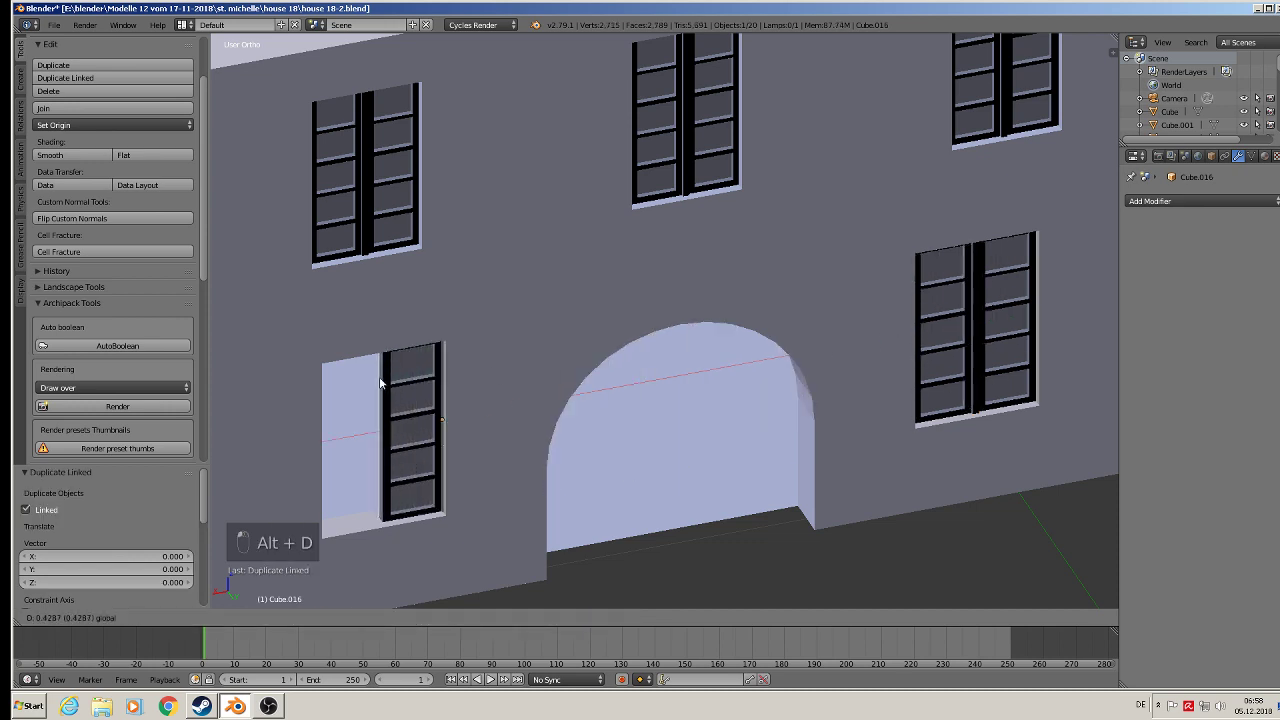
{"action": "left_click", "coordinate": [315, 381]}
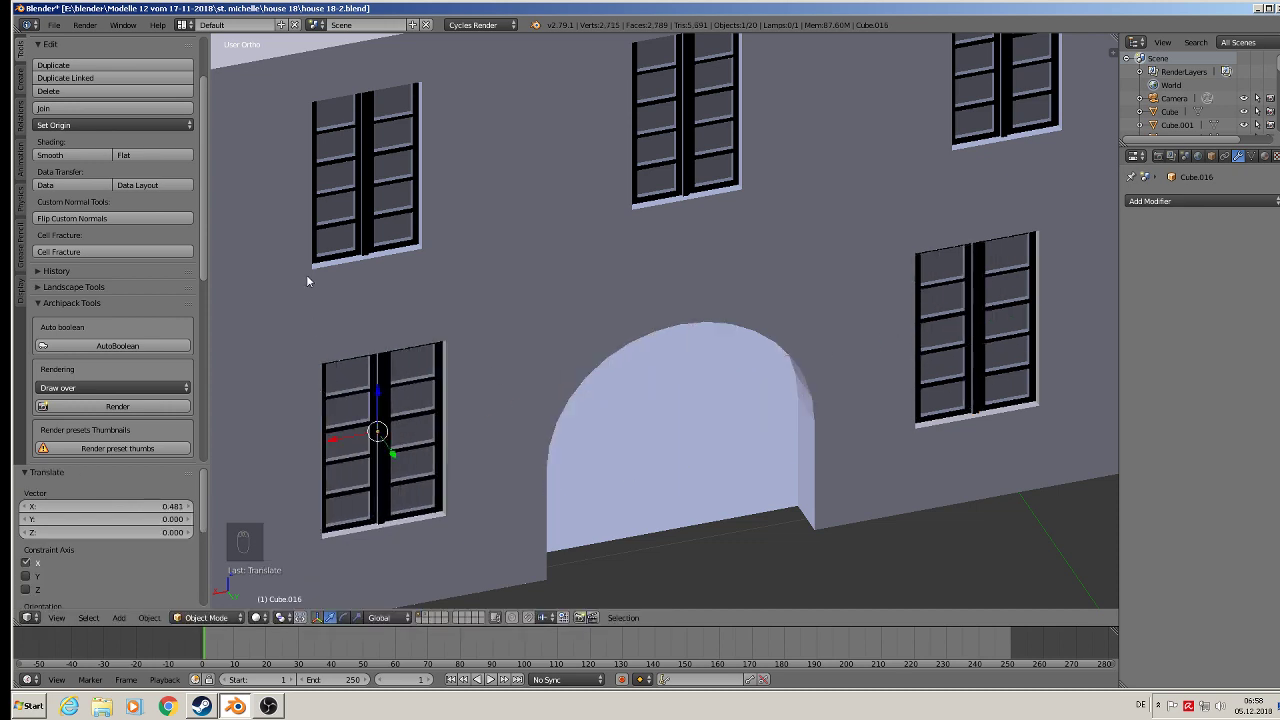
Select all five windows of the arched-door facade and recess them together by moving them -0.013 along Y
{"action": "right_click", "coordinate": [353, 201]}
{"action": "right_click", "coordinate": [663, 150], "text": "shift"}
{"action": "right_click", "coordinate": [986, 120], "text": "shift"}
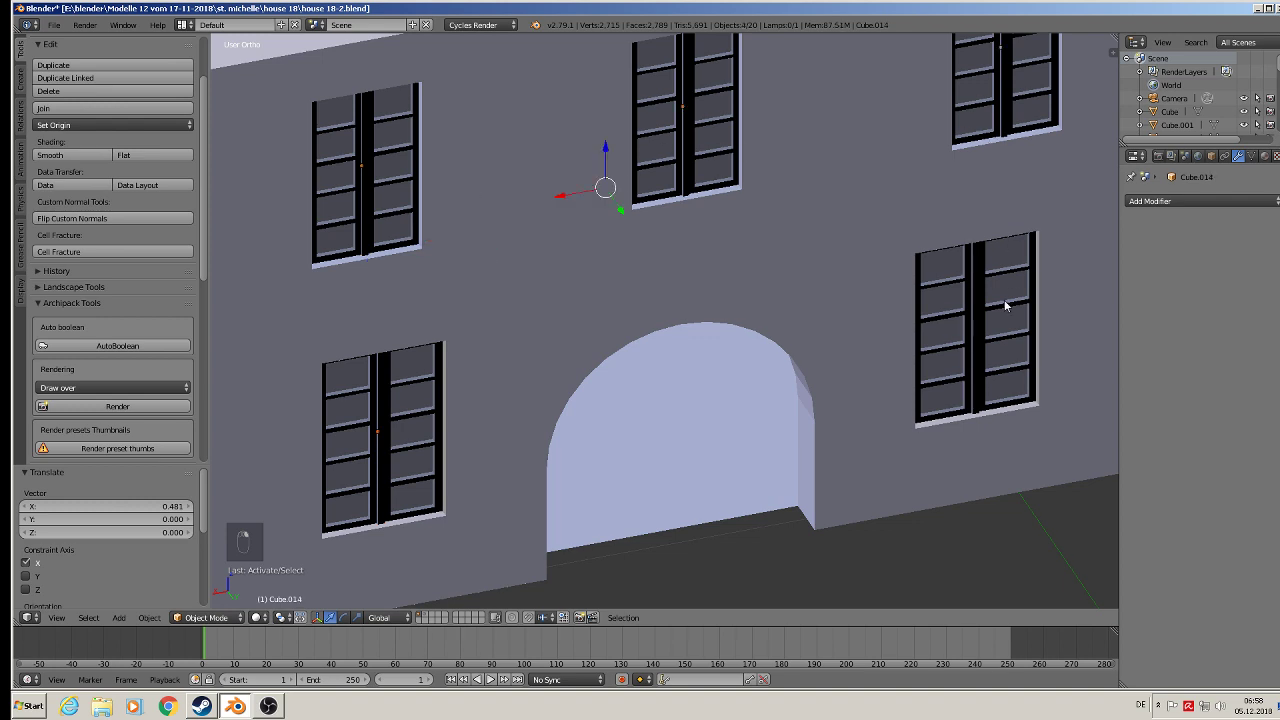
{"action": "right_click", "coordinate": [1006, 303], "text": "shift"}
{"action": "key", "text": "g"}
{"action": "key", "text": "y"}
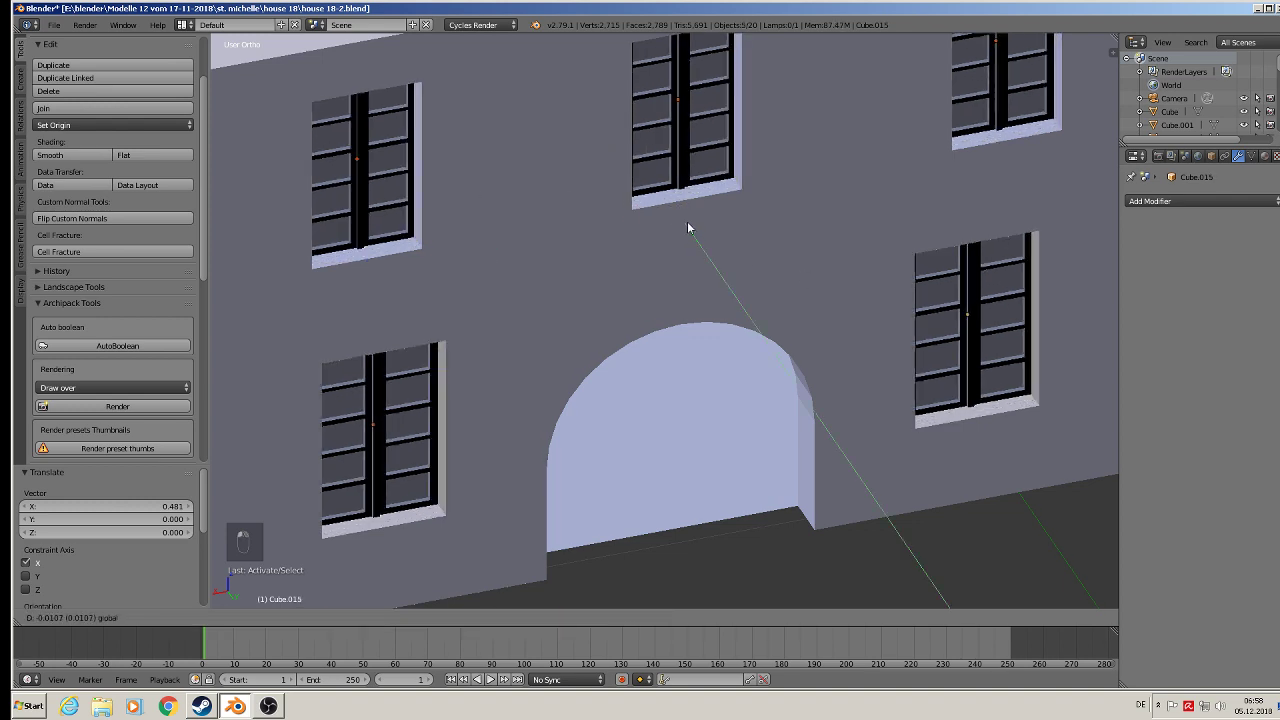
{"action": "left_click", "coordinate": [686, 224]}
{"action": "scroll", "coordinate": [723, 358], "scroll_direction": "down", "scroll_amount": 4}
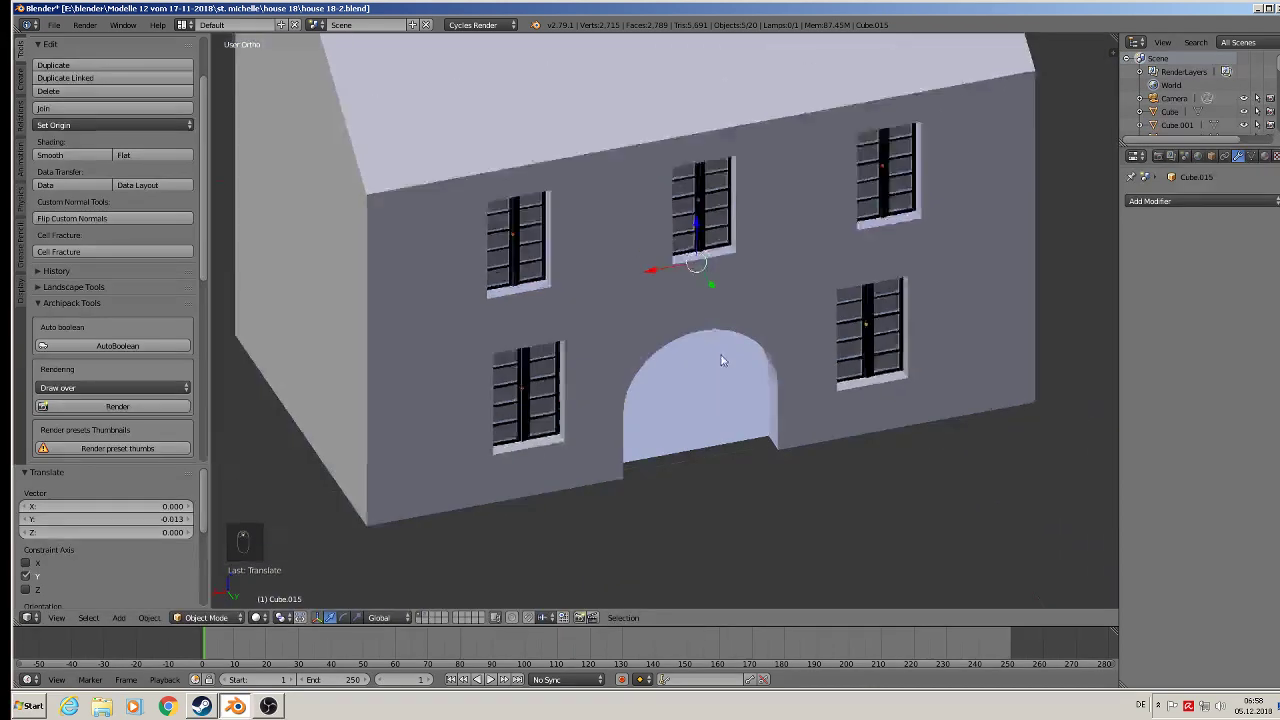
Deselect all objects, look over both facades and save the file
{"action": "key", "text": "Tab"}
{"action": "key", "text": "Tab"}
{"action": "key", "text": "a"}
{"action": "key", "text": "a"}
{"action": "key", "text": "a"}
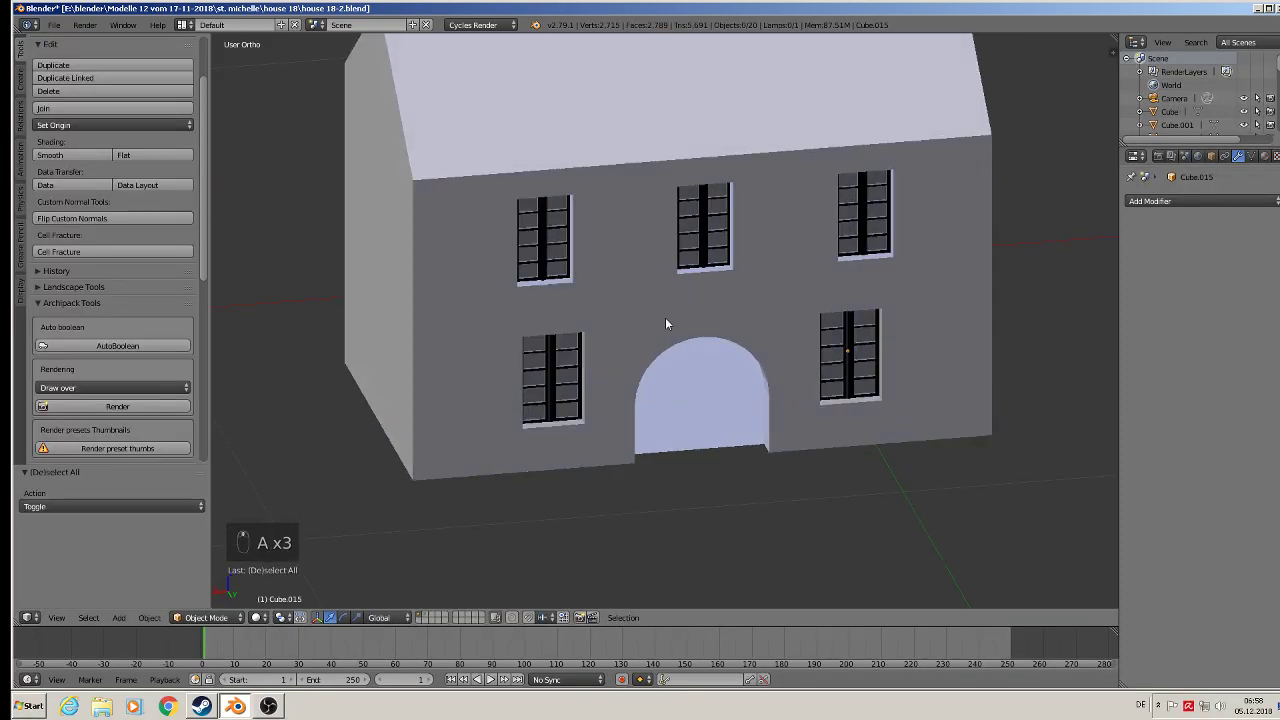
{"action": "scroll", "coordinate": [660, 312], "scroll_direction": "down", "scroll_amount": 3}
{"action": "middle_click_drag", "start_coordinate": [658, 308], "coordinate": [811, 374]}
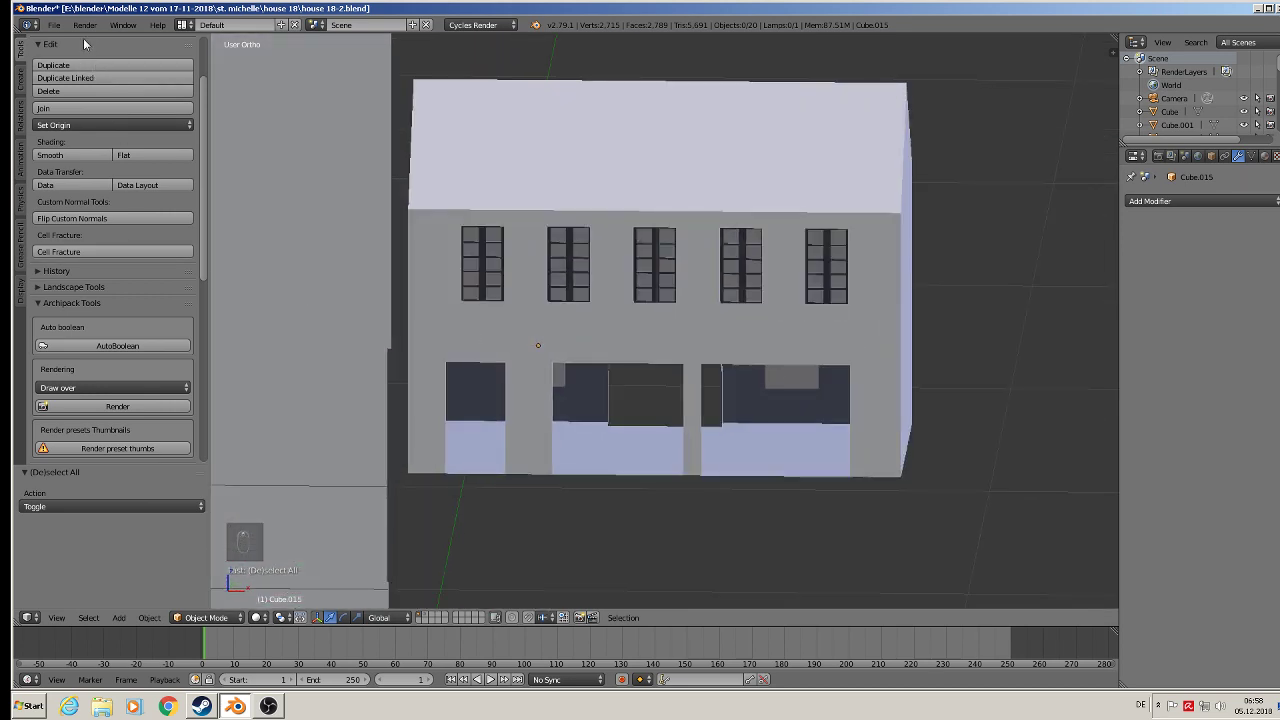
{"action": "left_click", "coordinate": [54, 24]}
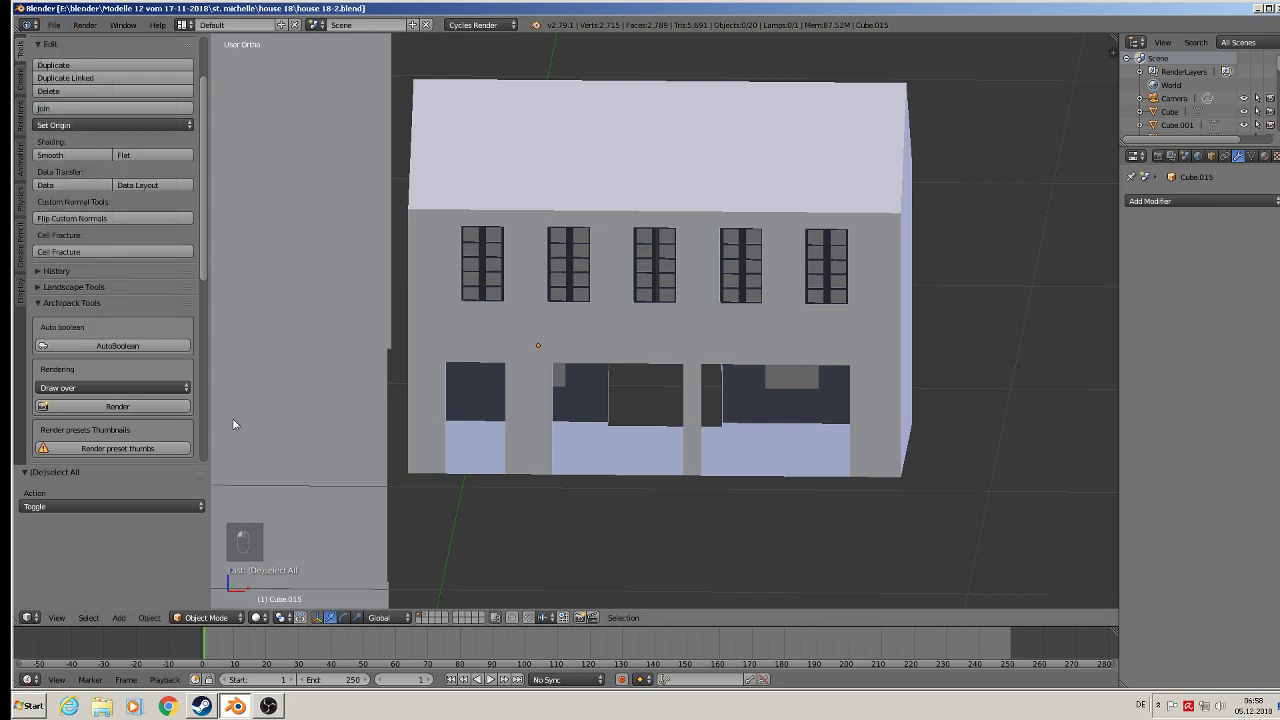
Switch the viewport back to the shading that displays the photos and examine the reference photos beside the house
{"action": "left_click", "coordinate": [257, 617]}
{"action": "left_click", "coordinate": [306, 545]}
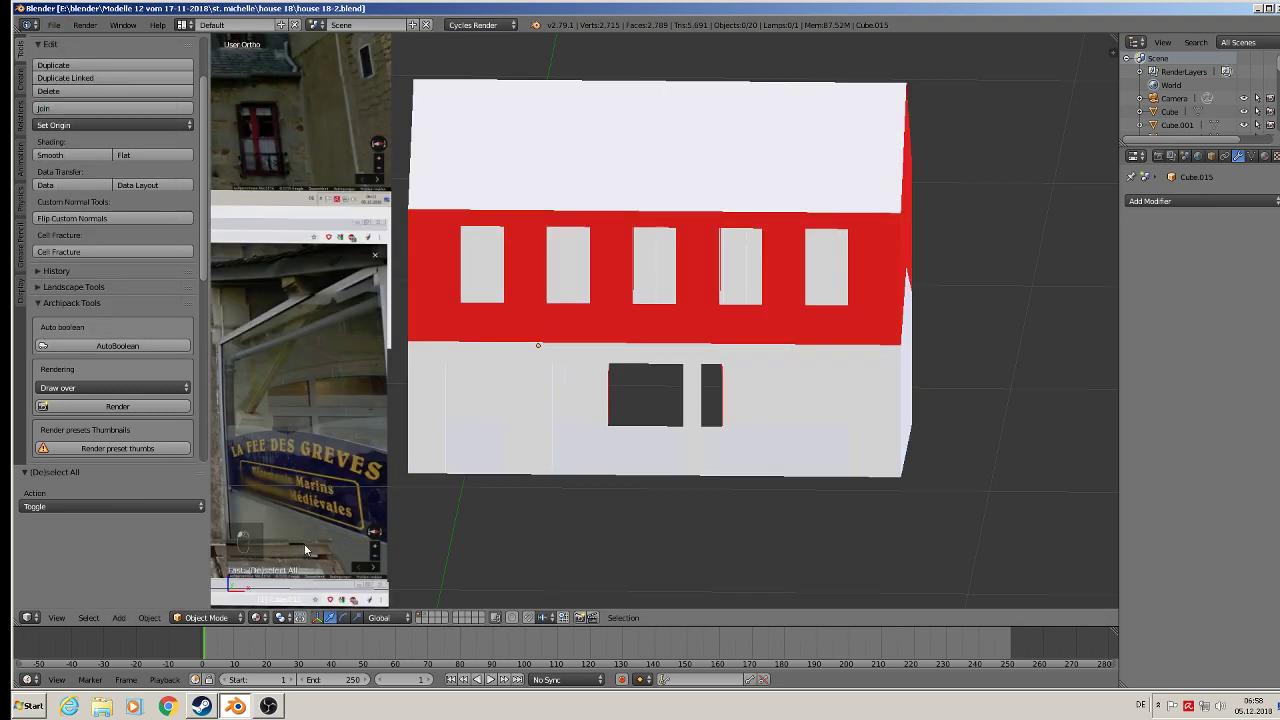
{"action": "scroll", "coordinate": [600, 410], "scroll_direction": "down", "scroll_amount": 4}
{"action": "middle_click_drag", "start_coordinate": [577, 402], "coordinate": [828, 351], "text": "shift"}
{"action": "scroll", "coordinate": [597, 406], "scroll_direction": "up", "scroll_amount": 2}
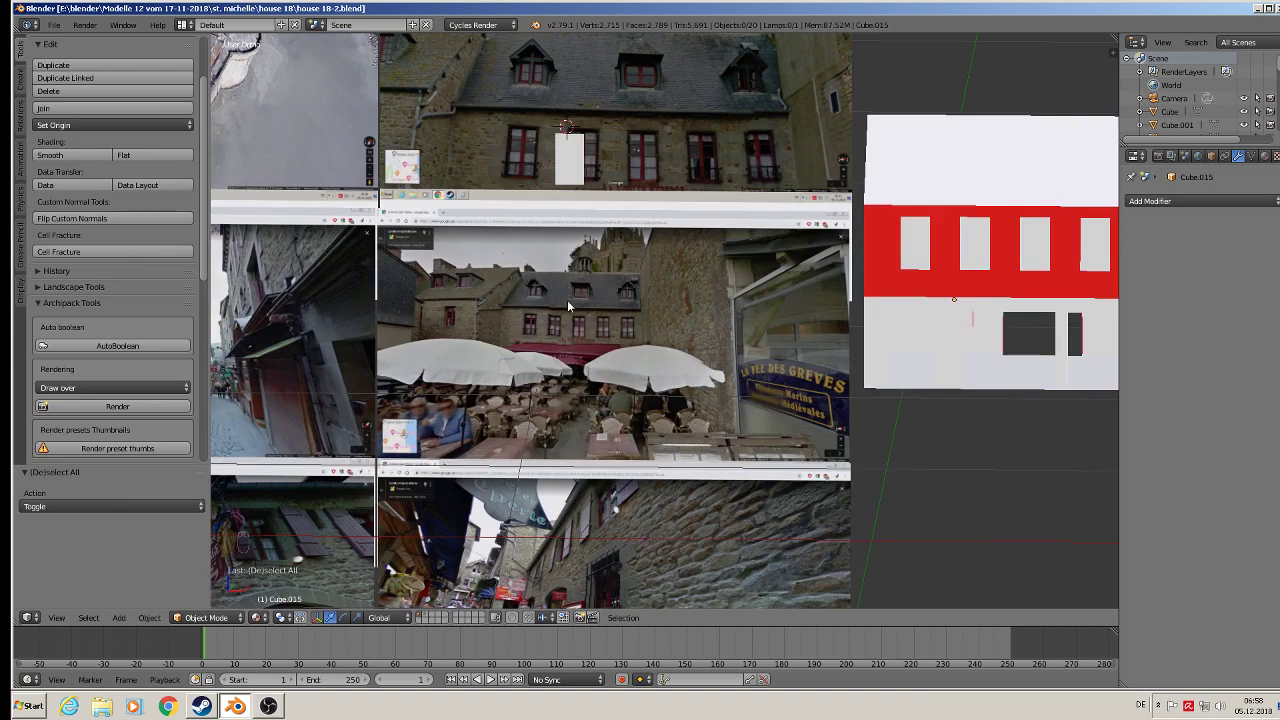
Examine the dormers in the reference photos and place the 3D cursor on the leftmost dormer's window in front view
{"action": "scroll", "coordinate": [597, 341], "scroll_direction": "down", "scroll_amount": 2}
{"action": "scroll", "coordinate": [597, 341], "scroll_direction": "up", "scroll_amount": 4}
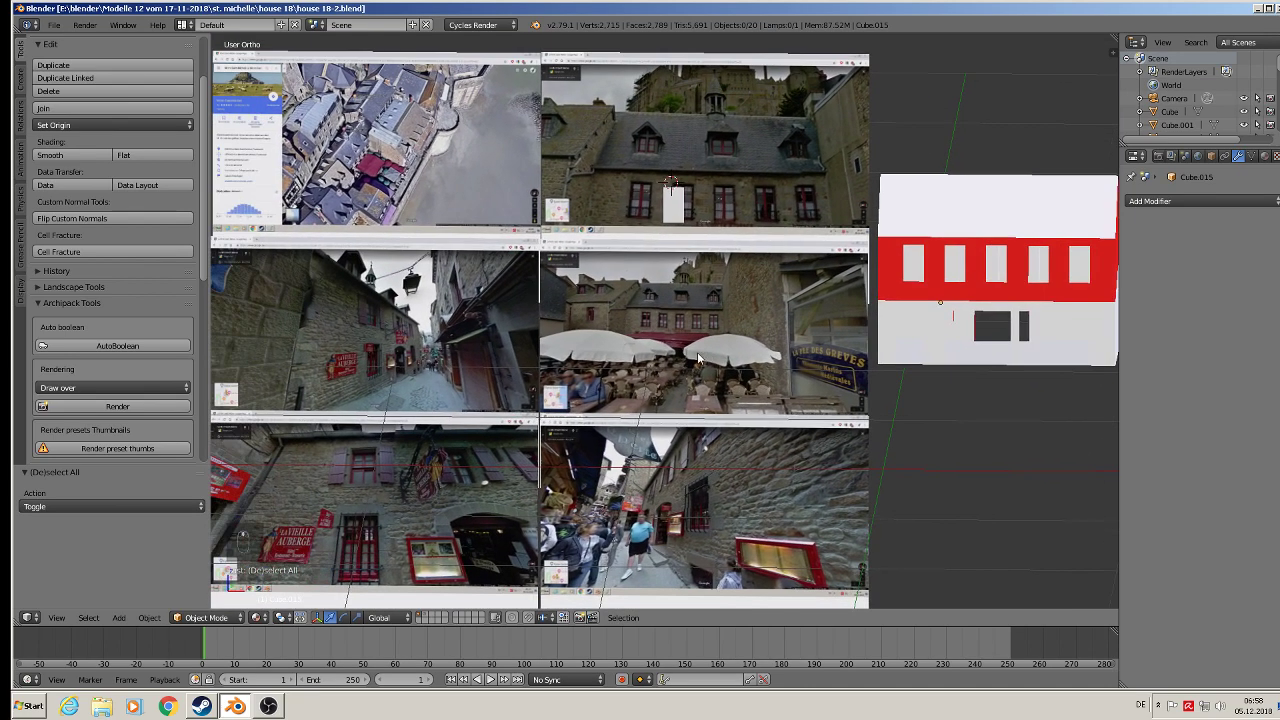
{"action": "scroll", "coordinate": [407, 310], "scroll_direction": "up", "scroll_amount": 3}
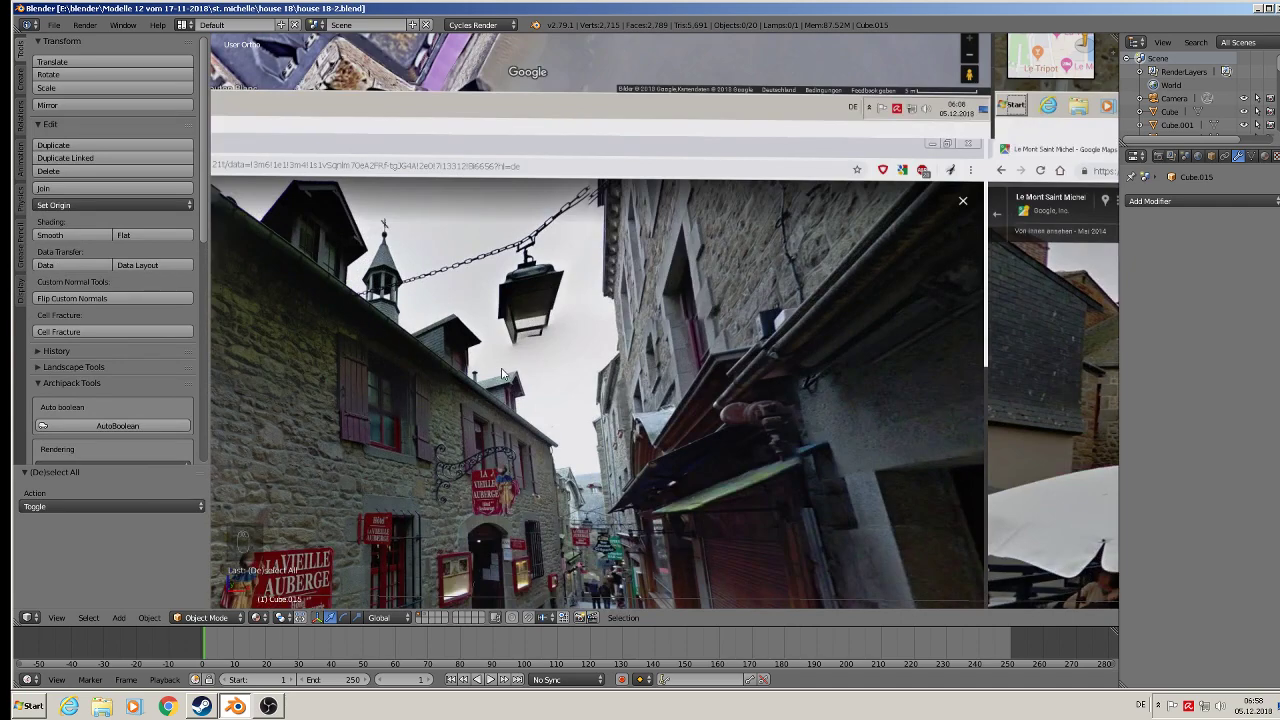
{"action": "scroll", "coordinate": [461, 358], "scroll_direction": "up", "scroll_amount": 3}
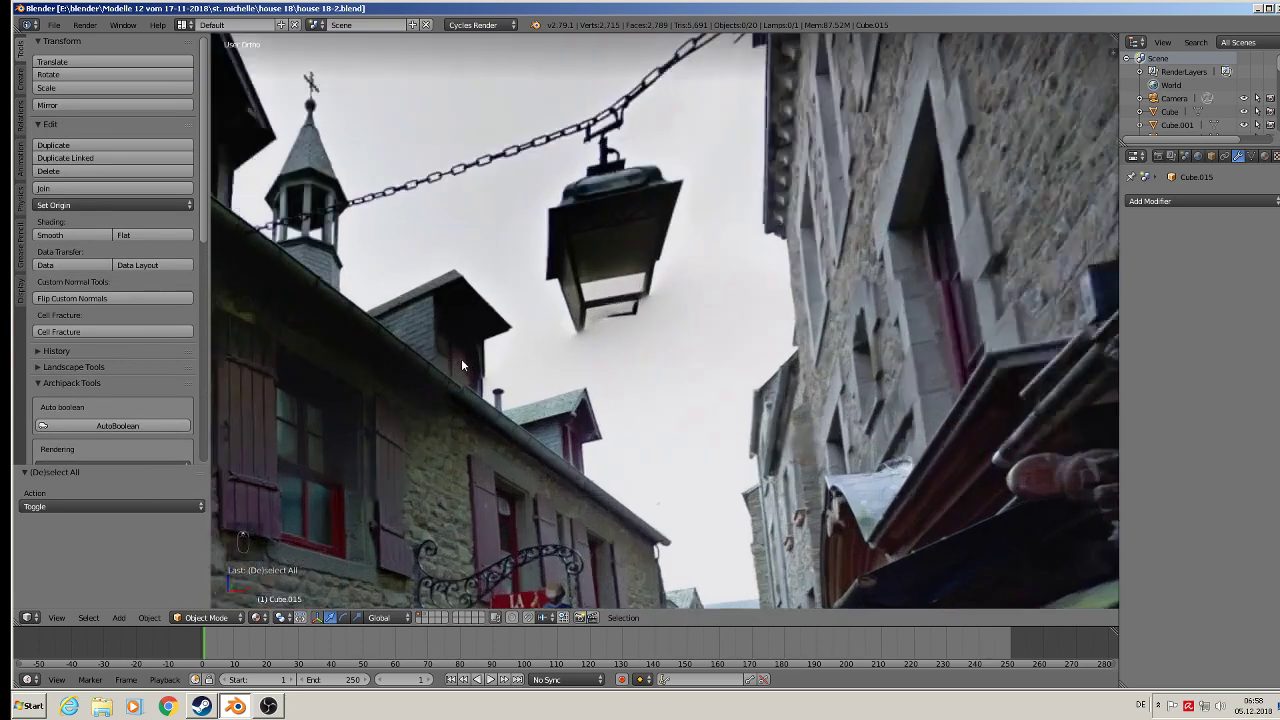
{"action": "scroll", "coordinate": [461, 358], "scroll_direction": "down", "scroll_amount": 3}
{"action": "scroll", "coordinate": [475, 393], "scroll_direction": "down", "scroll_amount": 5}
{"action": "middle_click_drag", "start_coordinate": [960, 226], "coordinate": [687, 309], "text": "shift"}
{"action": "scroll", "coordinate": [687, 308], "scroll_direction": "up", "scroll_amount": 6}
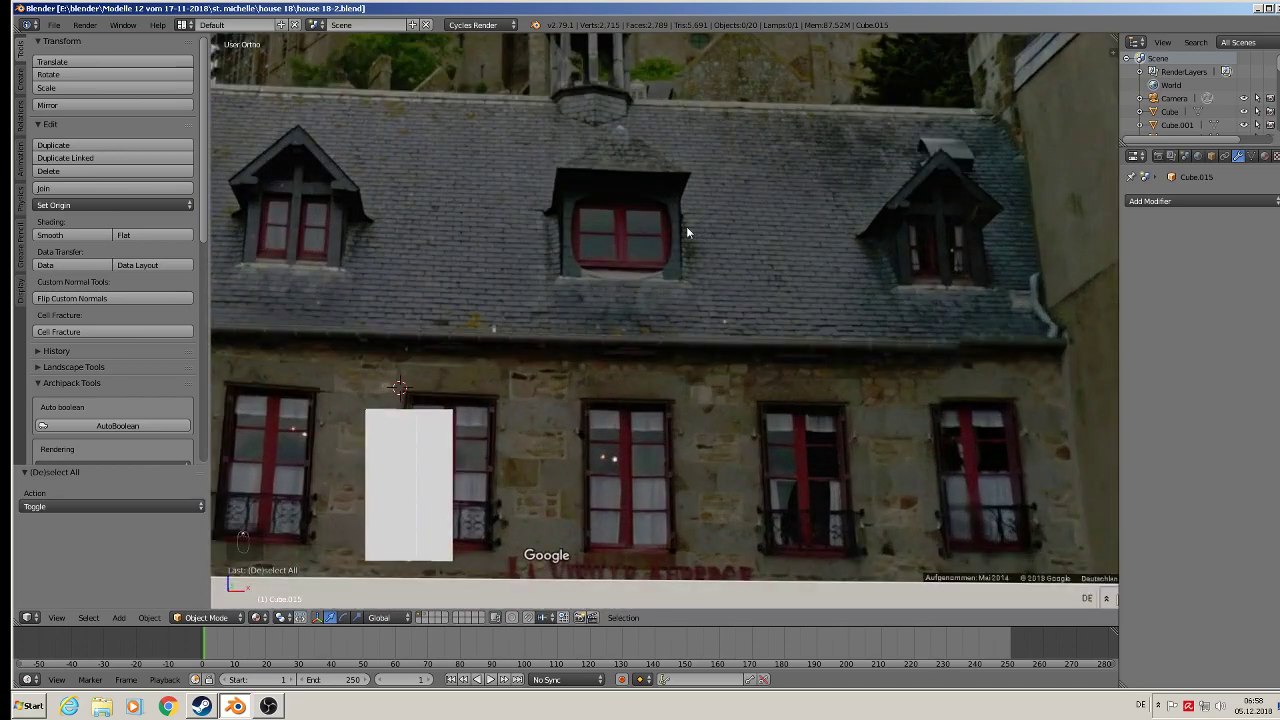
{"action": "middle_click_drag", "start_coordinate": [480, 238], "coordinate": [526, 251], "text": "shift"}
{"action": "key", "text": "KP_1"}
{"action": "scroll", "coordinate": [520, 258], "scroll_direction": "down", "scroll_amount": 3}
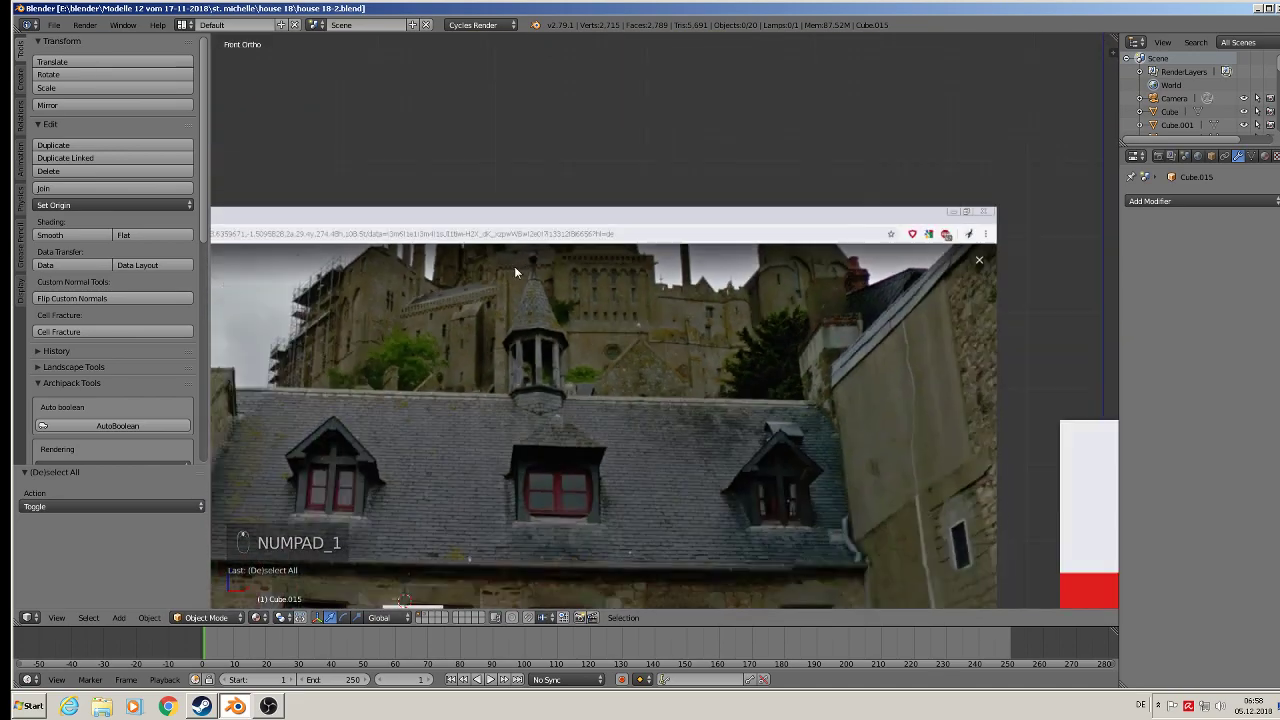
{"action": "middle_click_drag", "start_coordinate": [482, 351], "coordinate": [618, 237], "text": "shift"}
{"action": "scroll", "coordinate": [600, 250], "scroll_direction": "up", "scroll_amount": 3}
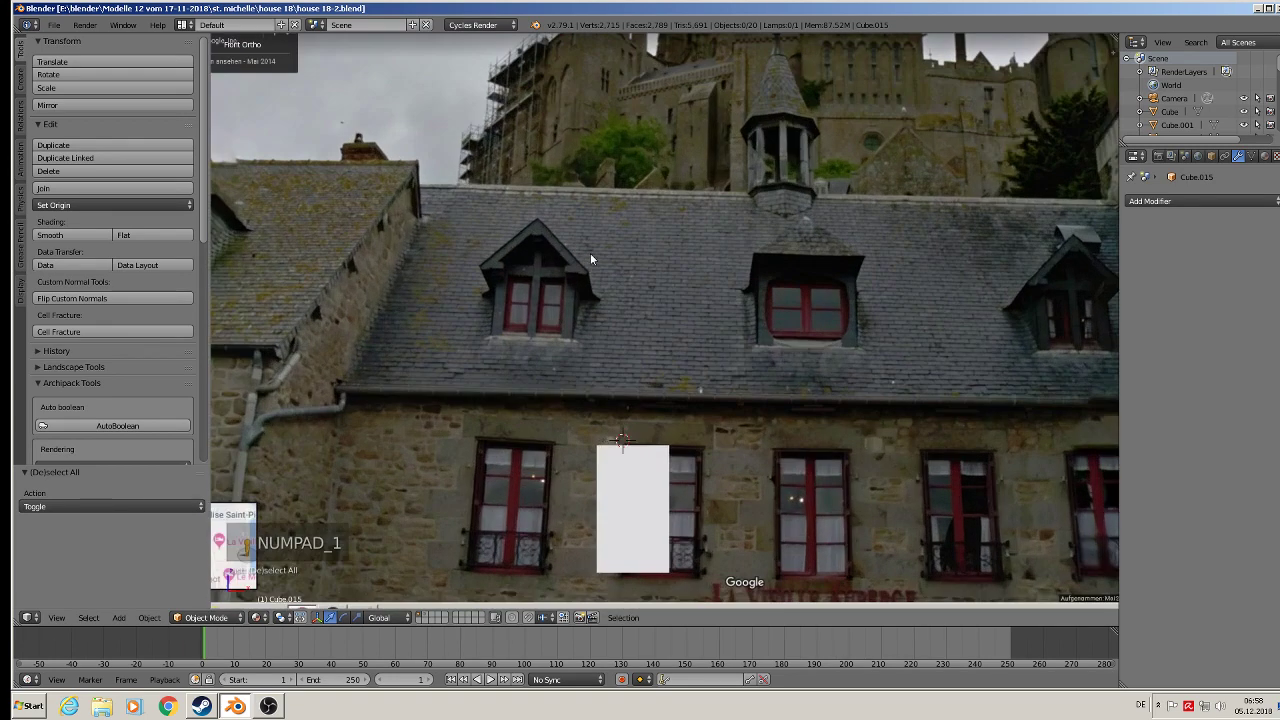
{"action": "left_click", "coordinate": [531, 313]}
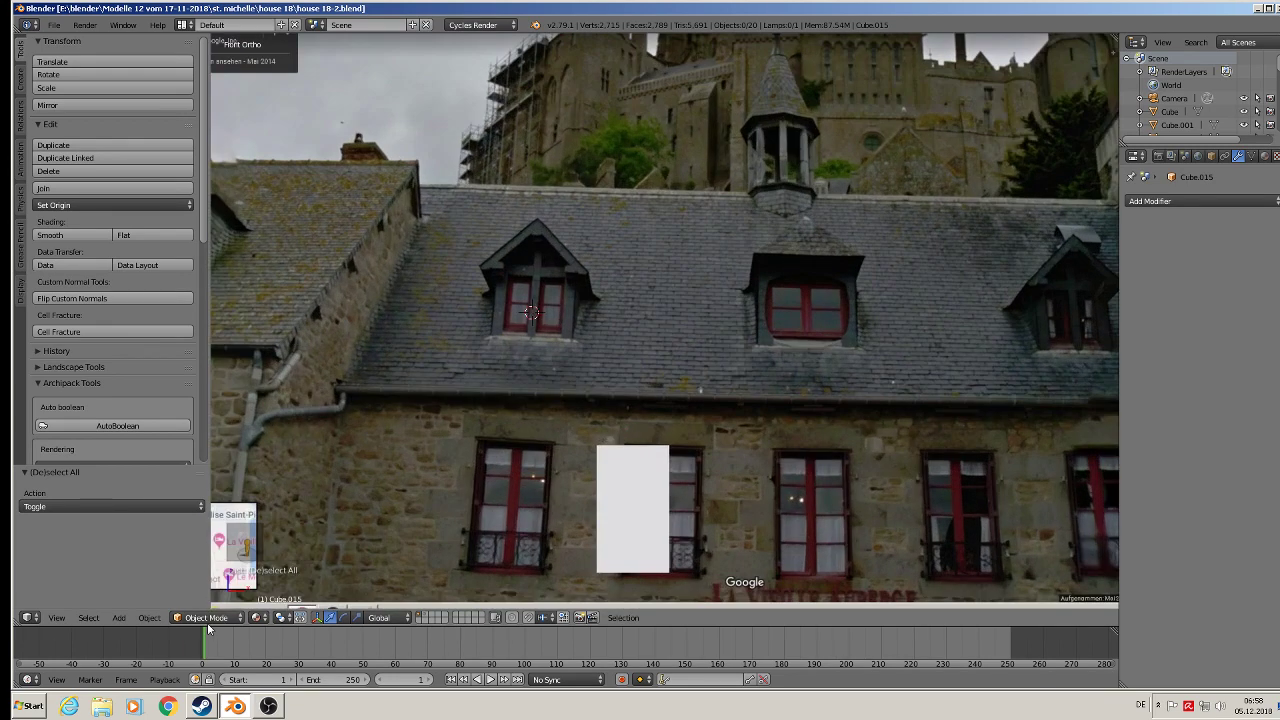
{"action": "left_click", "coordinate": [118, 617]}
{"action": "mouse_move", "coordinate": [136, 601]}
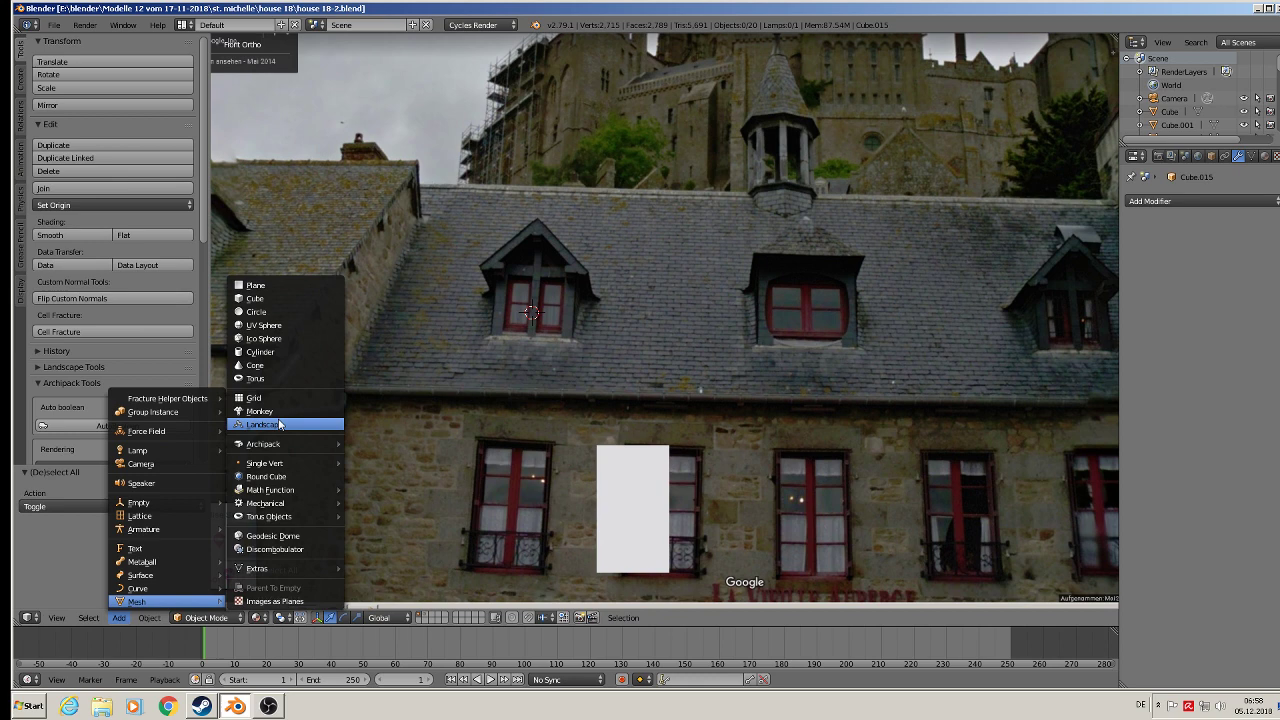
{"action": "left_click", "coordinate": [256, 286]}
{"action": "key", "text": "x"}
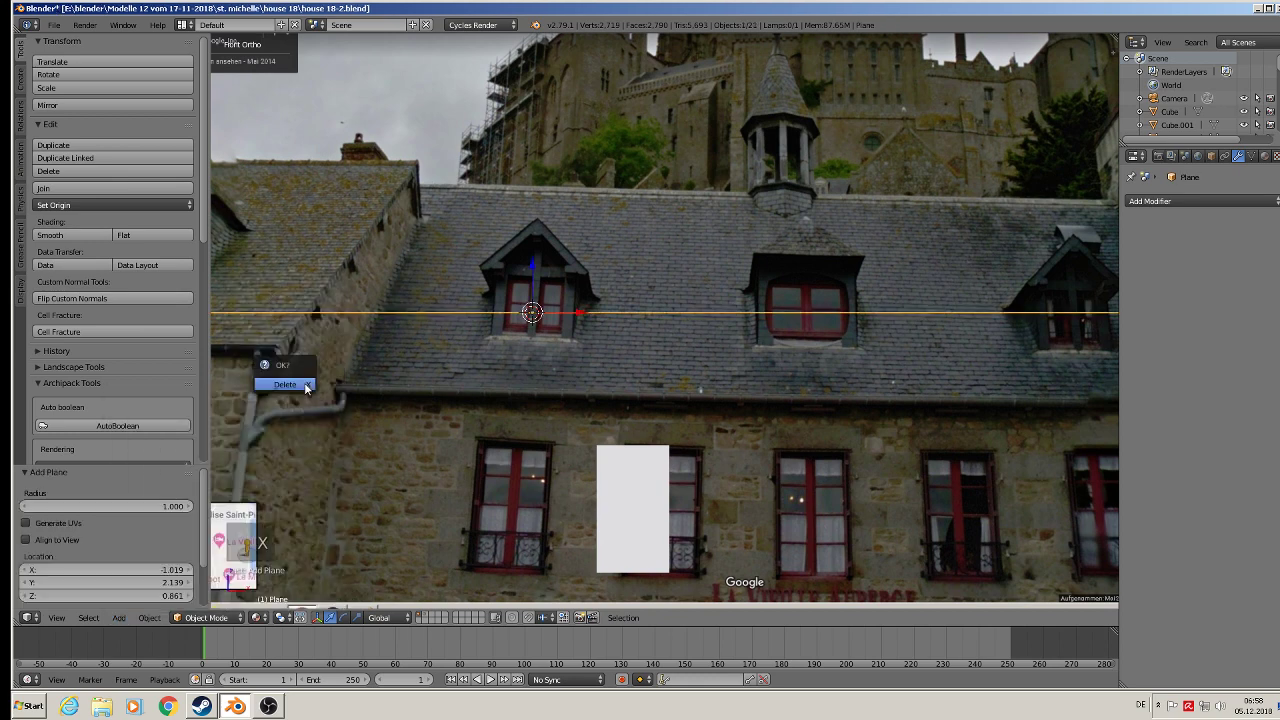
{"action": "key", "text": "x"}
{"action": "left_click", "coordinate": [417, 307]}
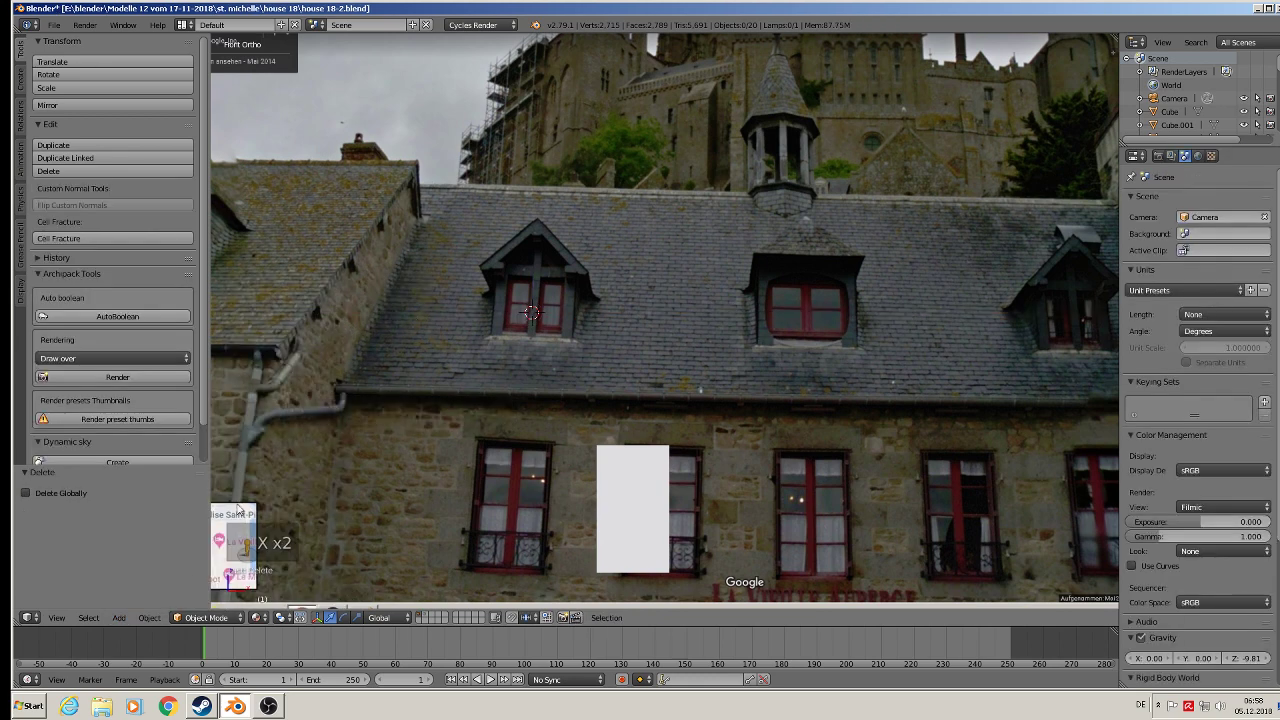
Add a cube at the leftmost dormer, scale it to about 0.041 and move it 0.169 along X beside the dormer
{"action": "left_click", "coordinate": [118, 618]}
{"action": "mouse_move", "coordinate": [130, 601]}
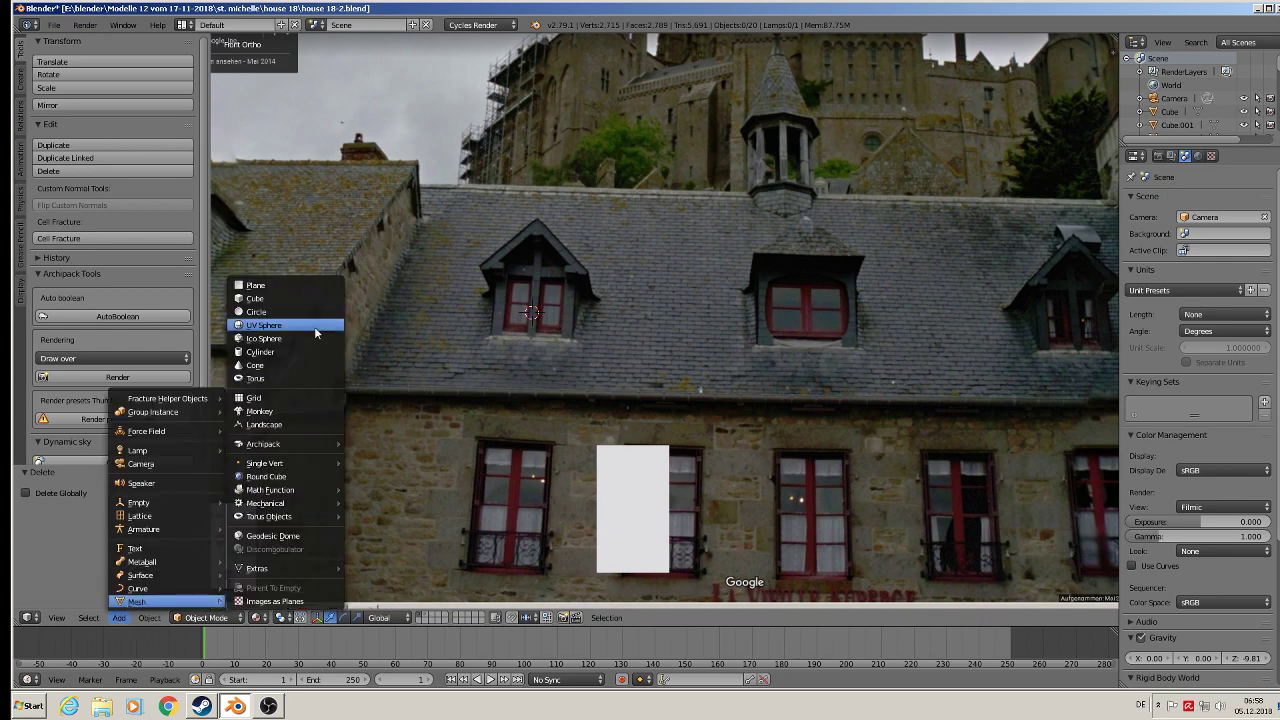
{"action": "left_click", "coordinate": [302, 299]}
{"action": "key", "text": "s"}
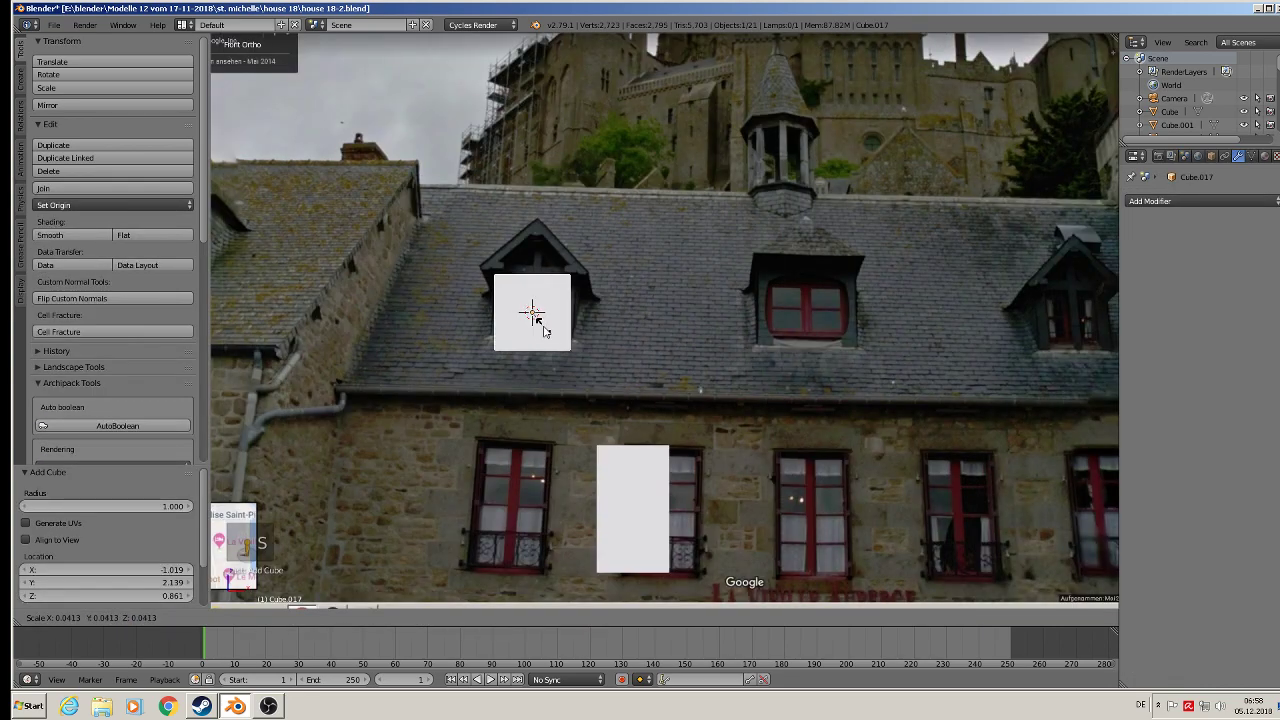
{"action": "left_click", "coordinate": [538, 322]}
{"action": "key", "text": "g"}
{"action": "key", "text": "x"}
{"action": "left_click", "coordinate": [737, 317]}
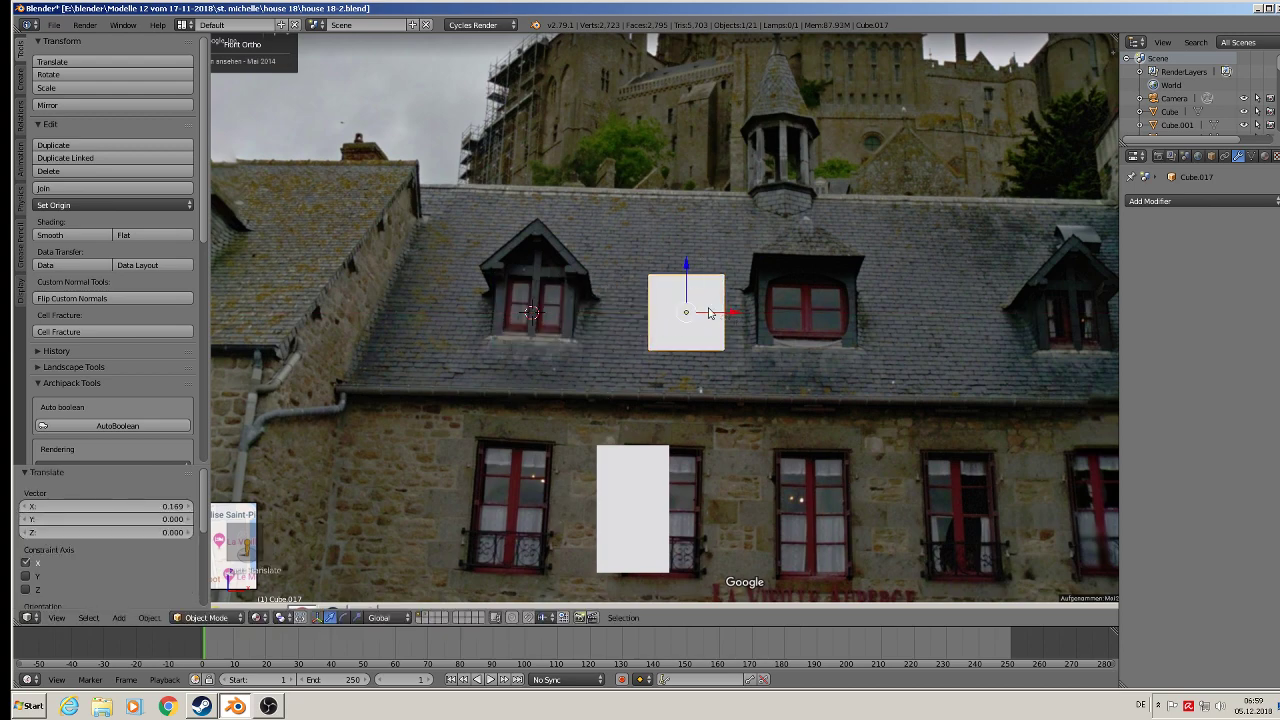
Move the cube -0.156 along Y in front of the photo and stretch it in depth
{"action": "middle_click_drag", "start_coordinate": [680, 334], "coordinate": [790, 408]}
{"action": "key", "text": "g"}
{"action": "key", "text": "y"}
{"action": "left_click", "coordinate": [740, 336]}
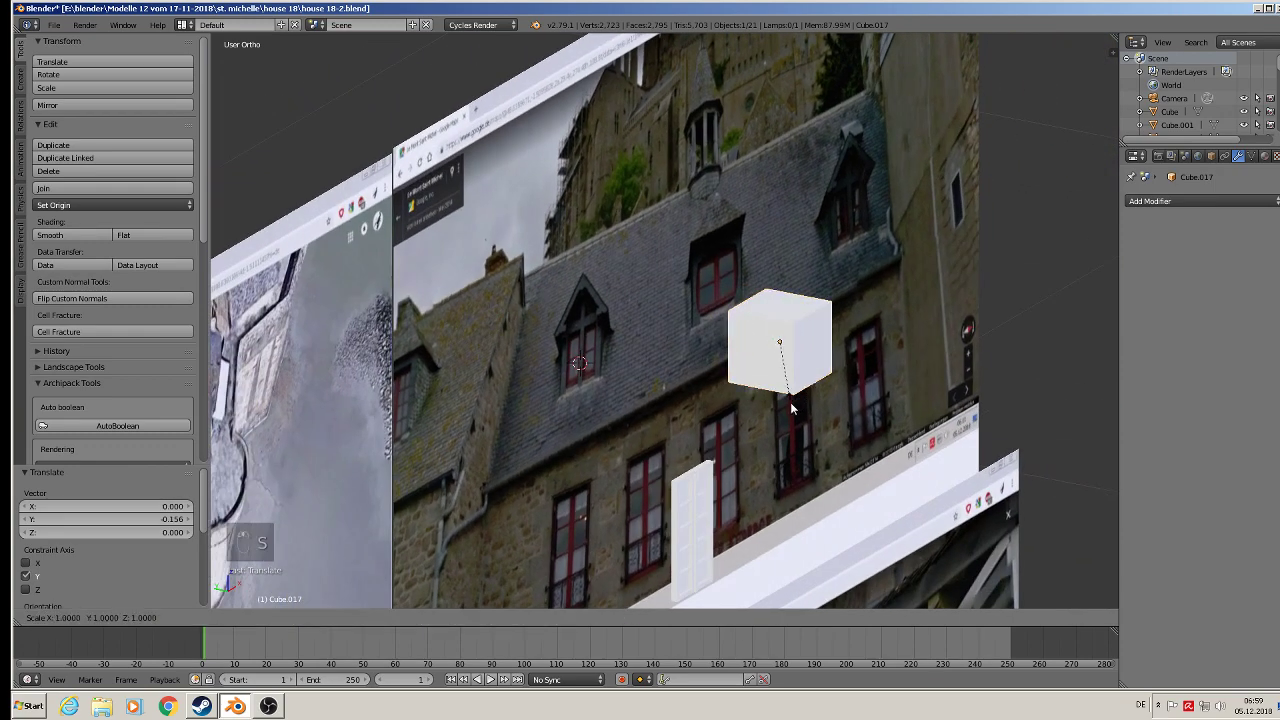
{"action": "key", "text": "s"}
{"action": "left_click", "coordinate": [824, 422]}
Cut a centred loop through the cube from front to back and raise its top edge 0.040 along Z as a gable ridge
{"action": "key", "text": "Tab"}
{"action": "middle_click_drag", "start_coordinate": [845, 342], "coordinate": [818, 331]}
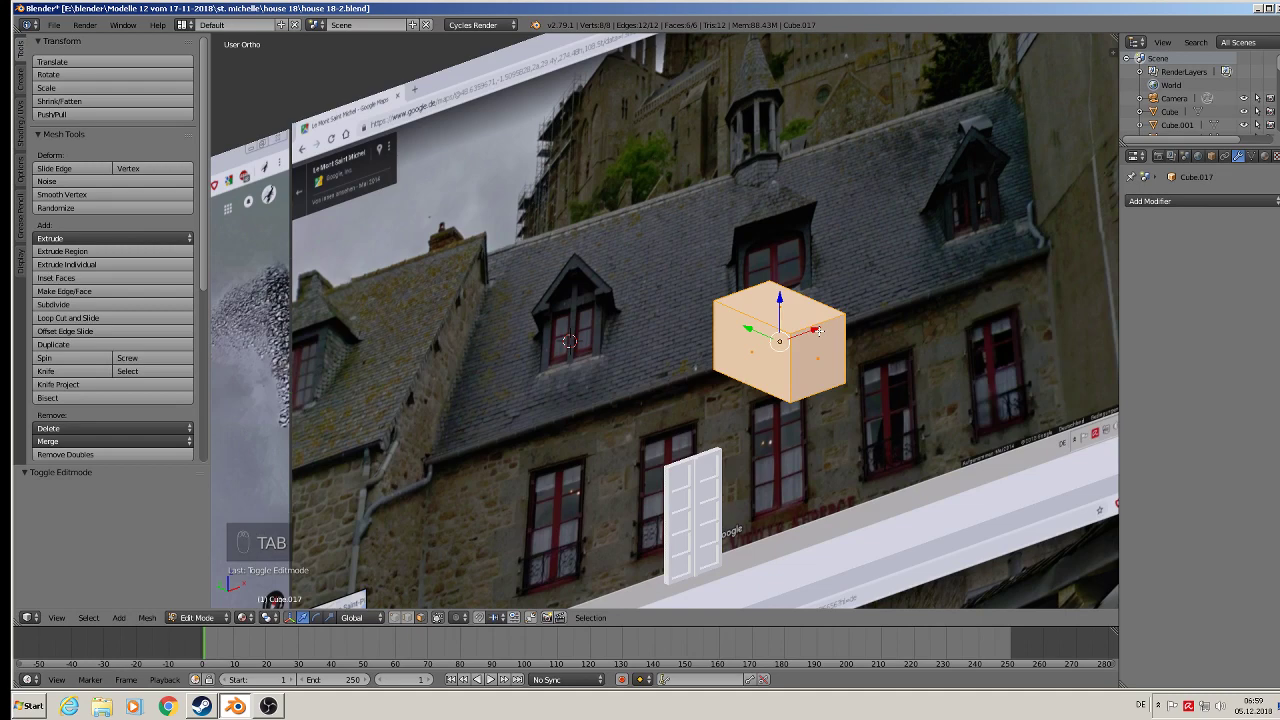
{"action": "key", "text": "ctrl+r"}
{"action": "left_click", "coordinate": [802, 338]}
{"action": "right_click", "coordinate": [798, 345]}
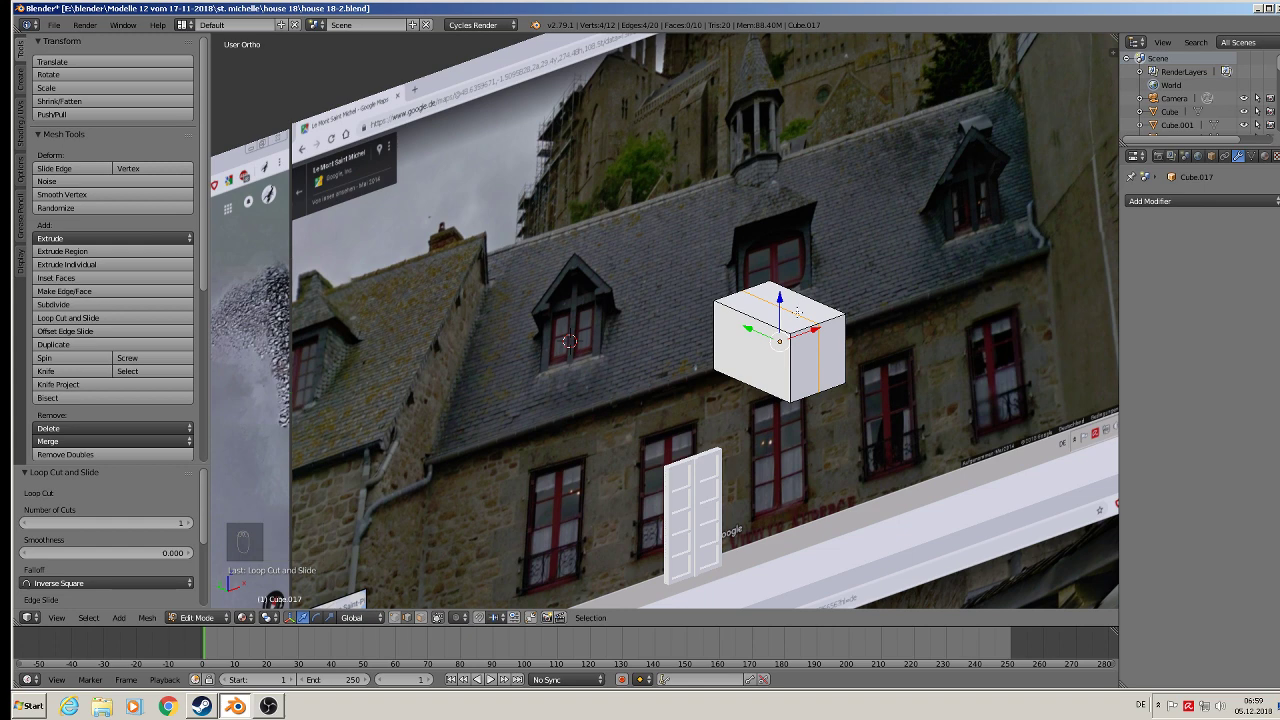
{"action": "right_click", "coordinate": [787, 284]}
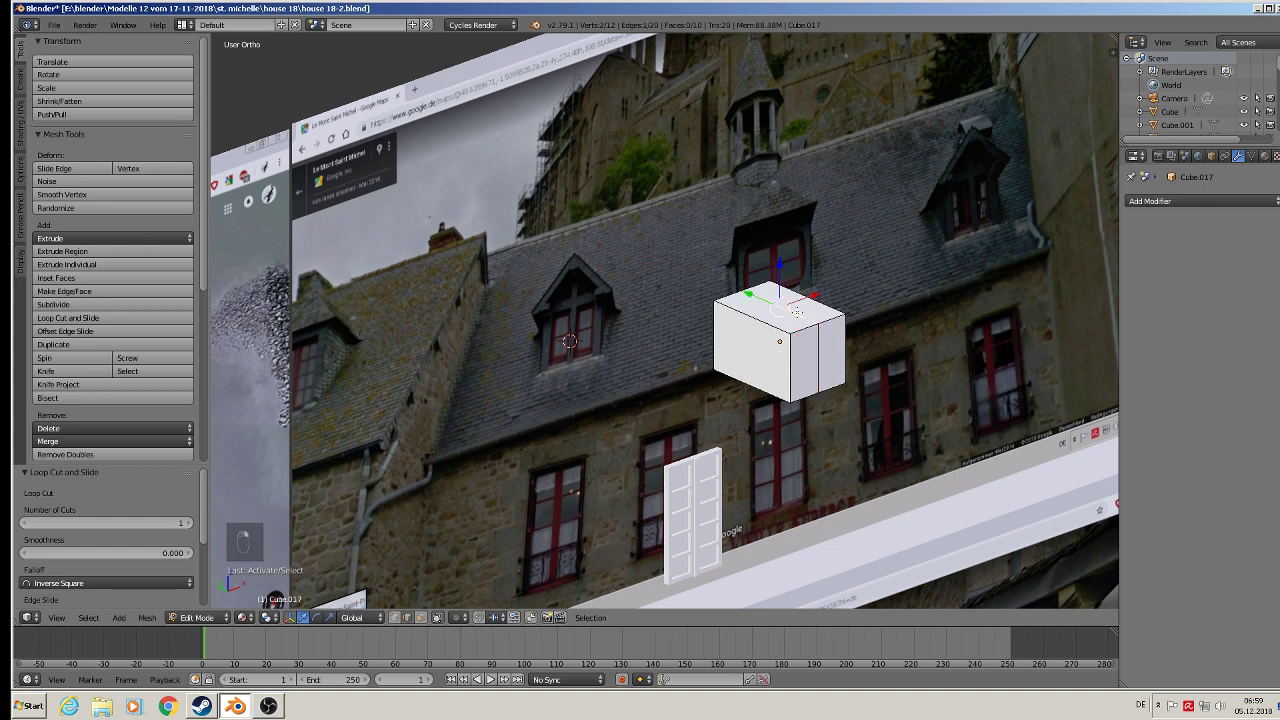
{"action": "left_click", "coordinate": [783, 275]}
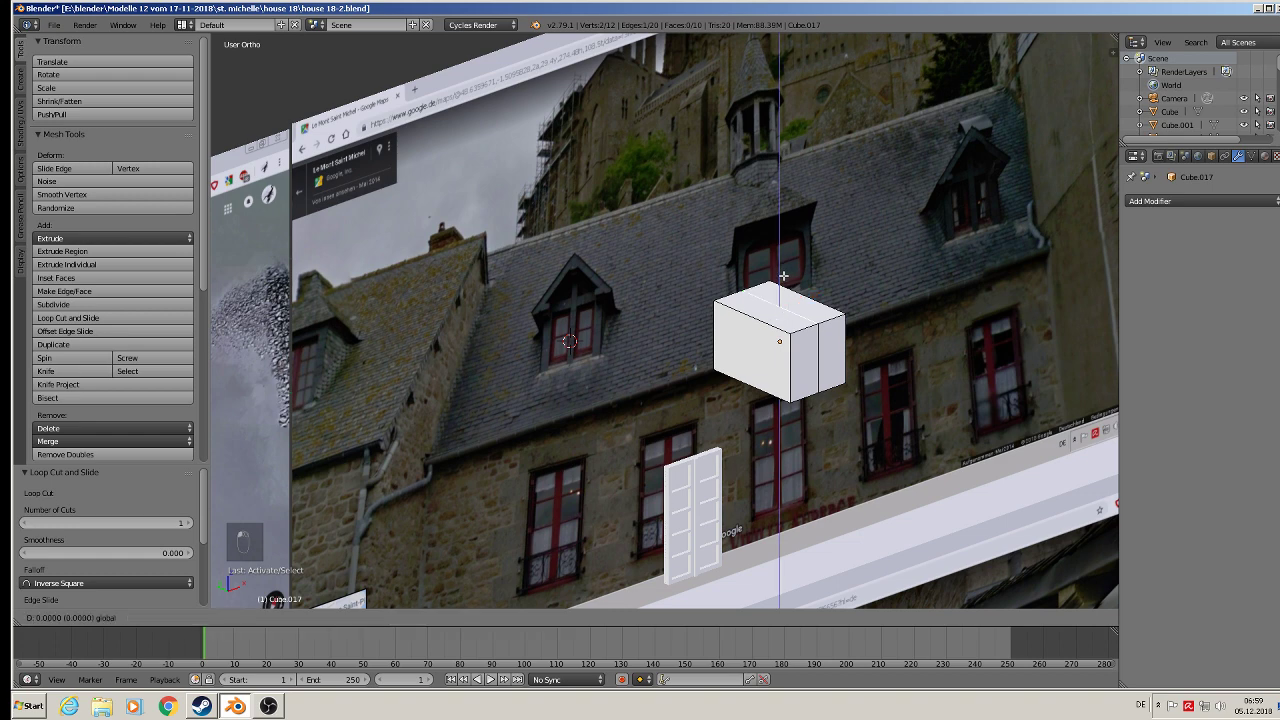
{"action": "left_click_drag", "start_coordinate": [783, 274], "coordinate": [787, 242]}
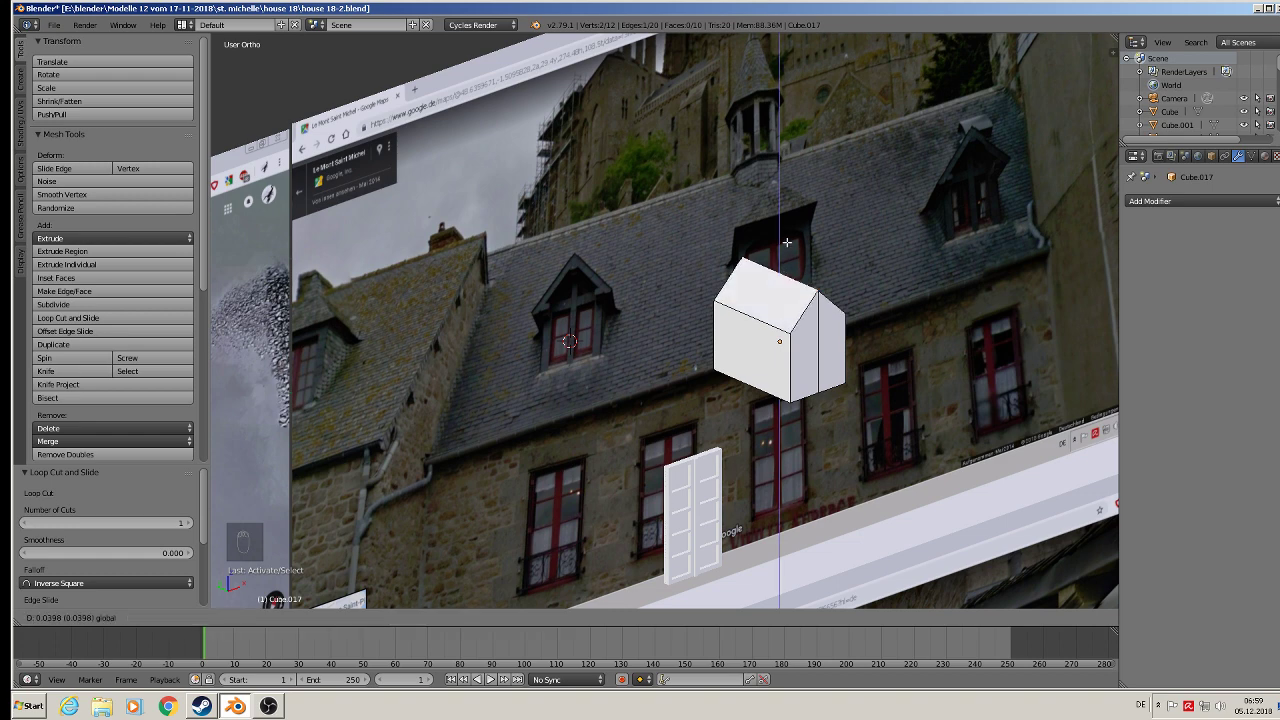
{"action": "left_click", "coordinate": [787, 242]}
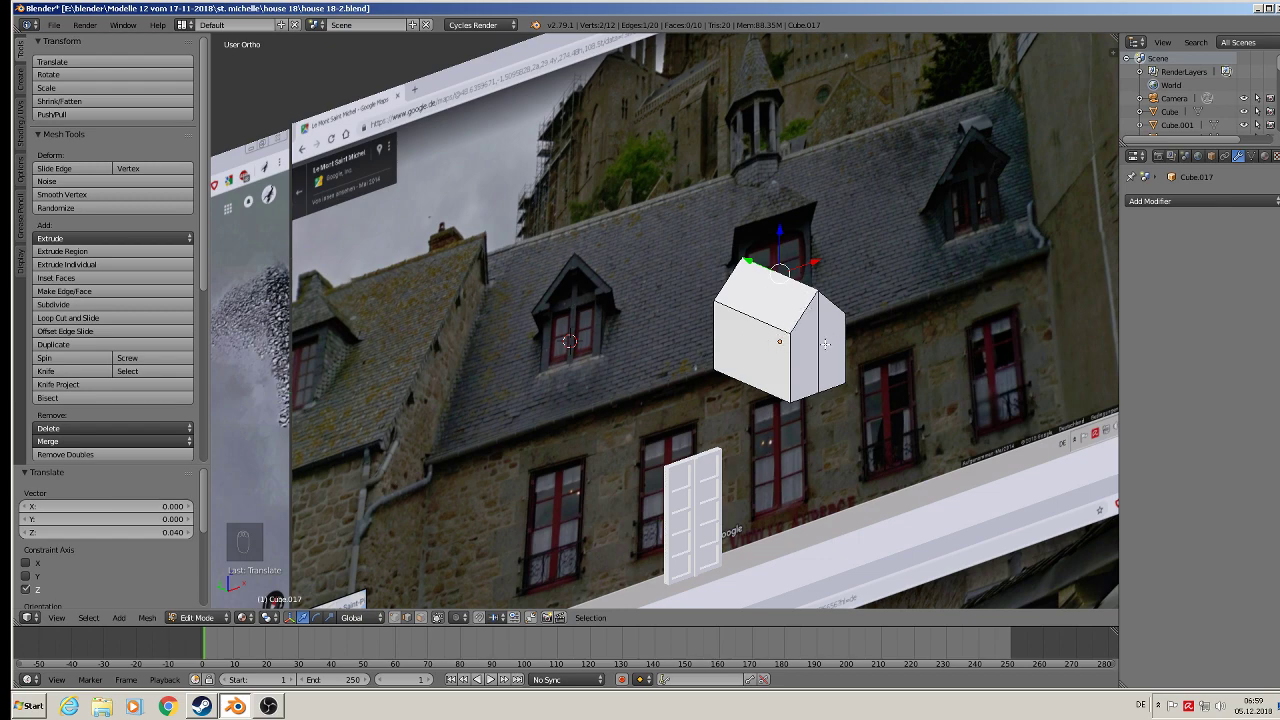
Select both sloped roof faces, extrude them and raise the new faces 0.009 along Z to thicken the roof
{"action": "middle_click_drag", "start_coordinate": [825, 343], "coordinate": [663, 410]}
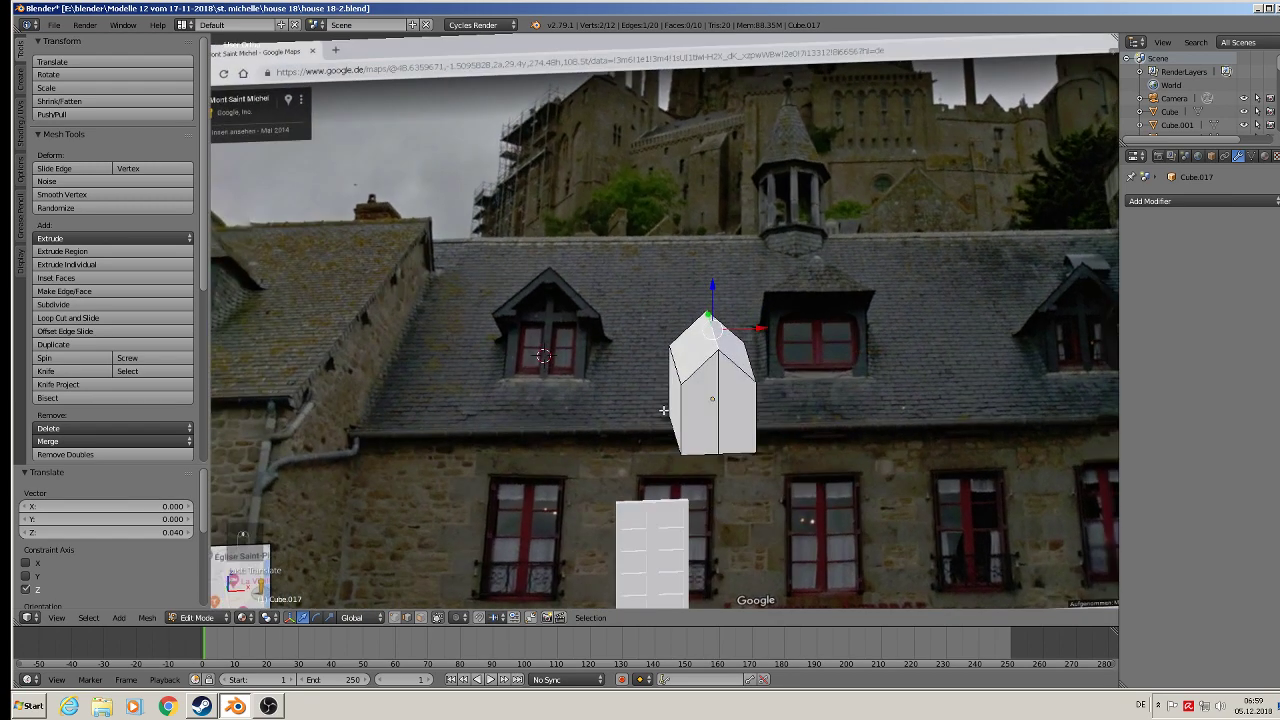
{"action": "scroll", "coordinate": [663, 410], "scroll_direction": "up", "scroll_amount": 2}
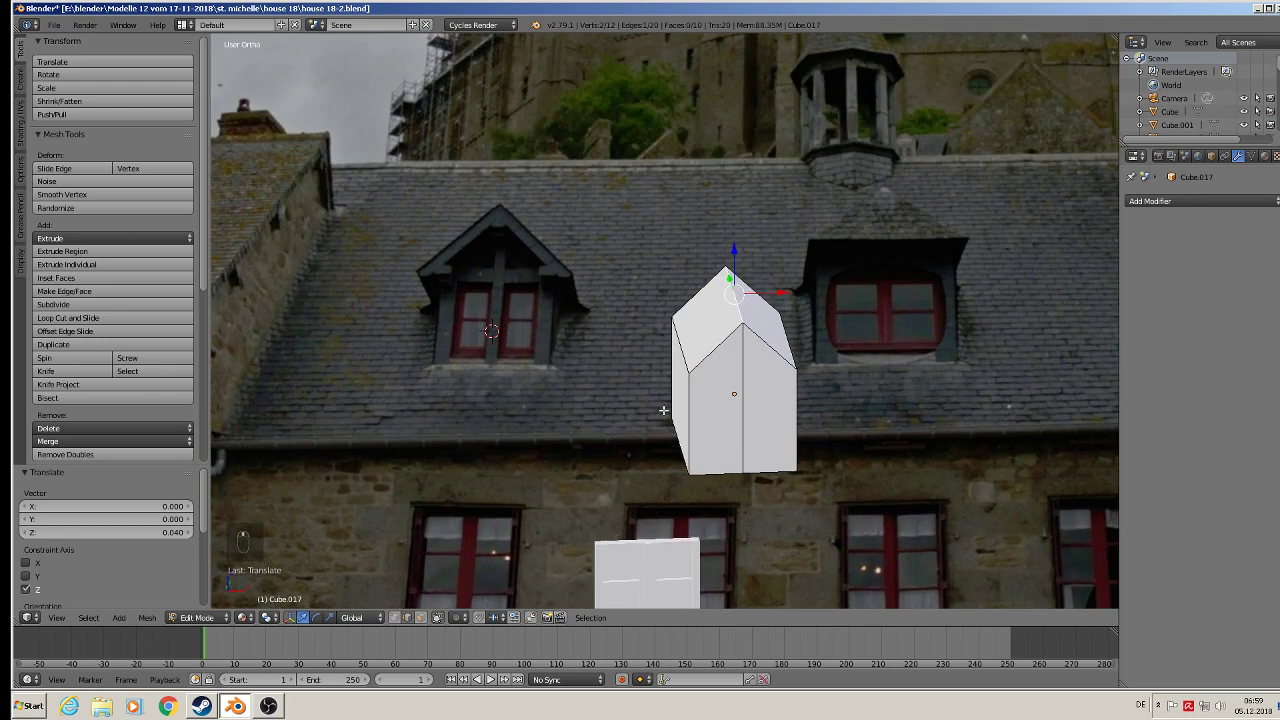
{"action": "left_click", "coordinate": [420, 617]}
{"action": "right_click", "coordinate": [722, 304]}
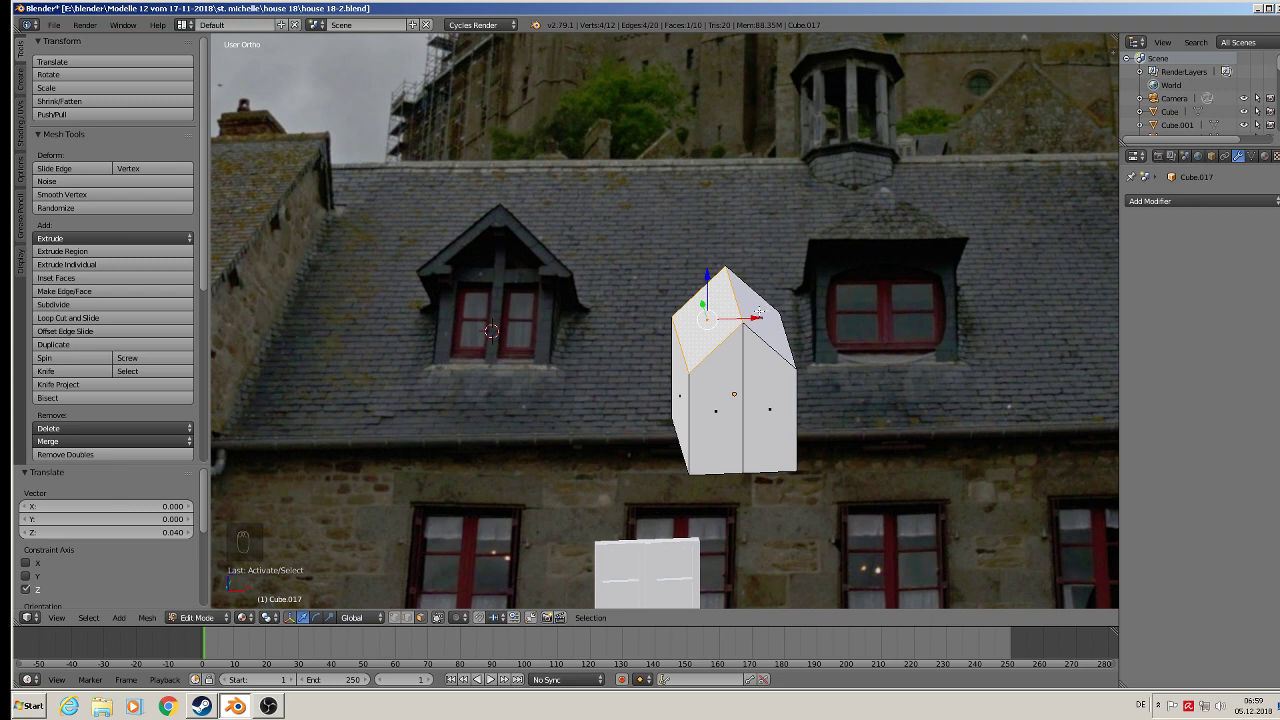
{"action": "right_click", "coordinate": [760, 311], "text": "shift"}
{"action": "key", "text": "e"}
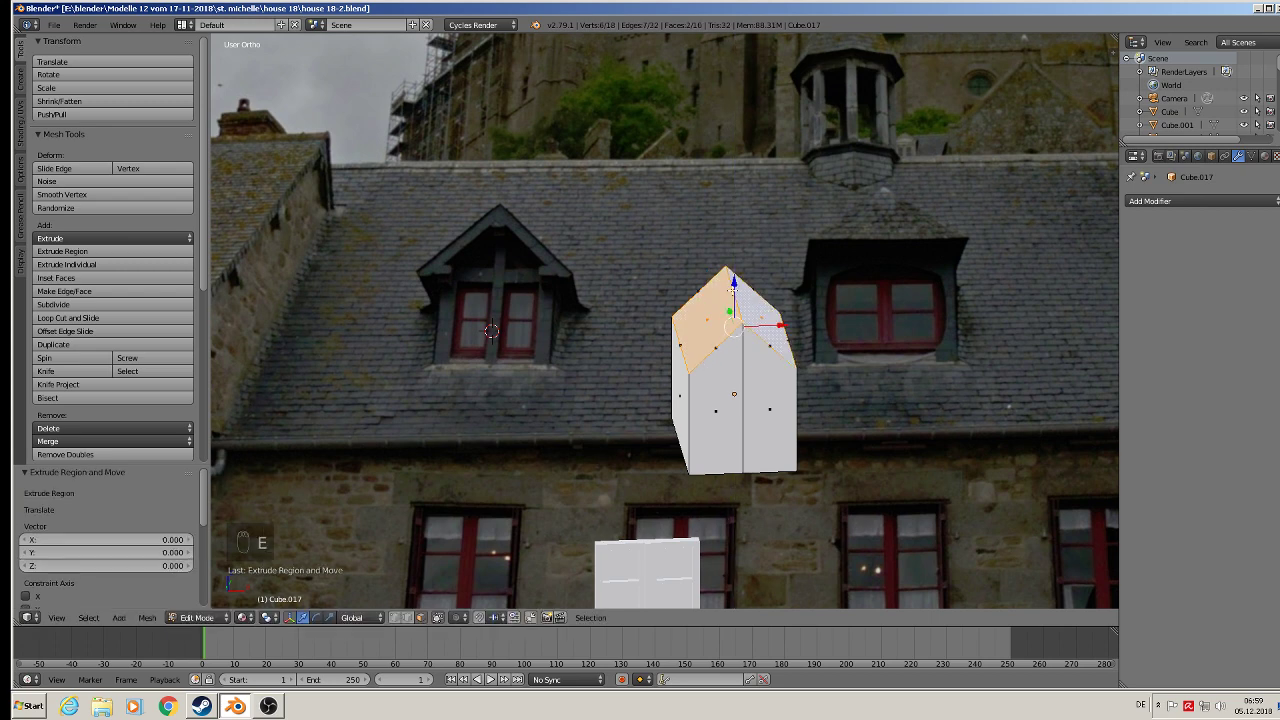
{"action": "left_click", "coordinate": [736, 275]}
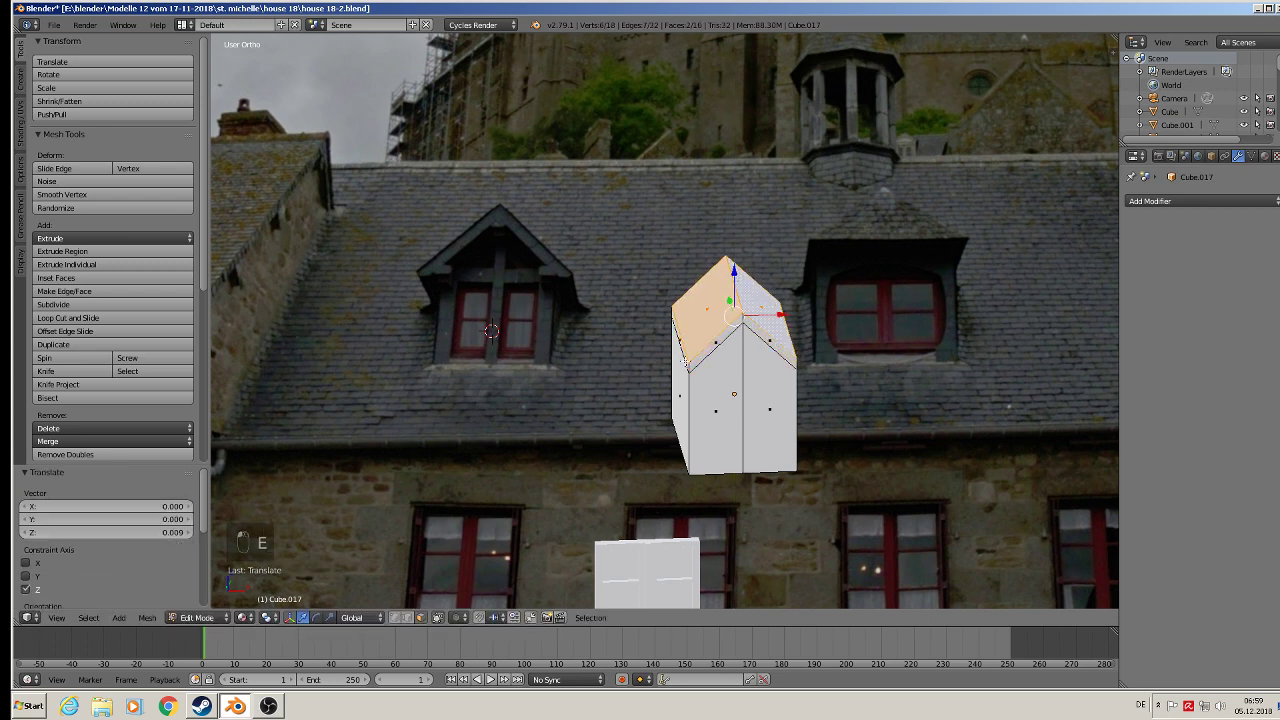
Extrude the roof's left side face outward by about 0.012 and lower it -0.011 along Z to form a sloping eave
{"action": "scroll", "coordinate": [683, 364], "scroll_direction": "up", "scroll_amount": 1}
{"action": "middle_click_drag", "start_coordinate": [683, 364], "coordinate": [666, 339]}
{"action": "right_click", "coordinate": [690, 350]}
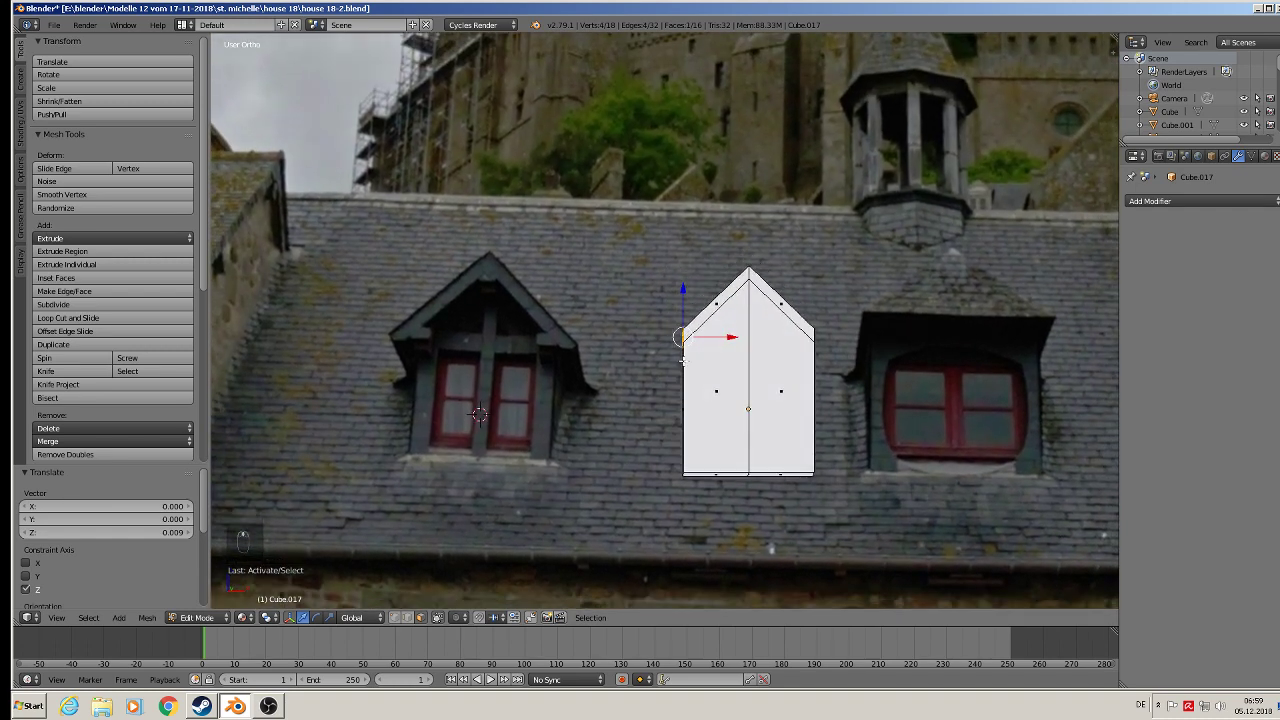
{"action": "right_click", "coordinate": [688, 356]}
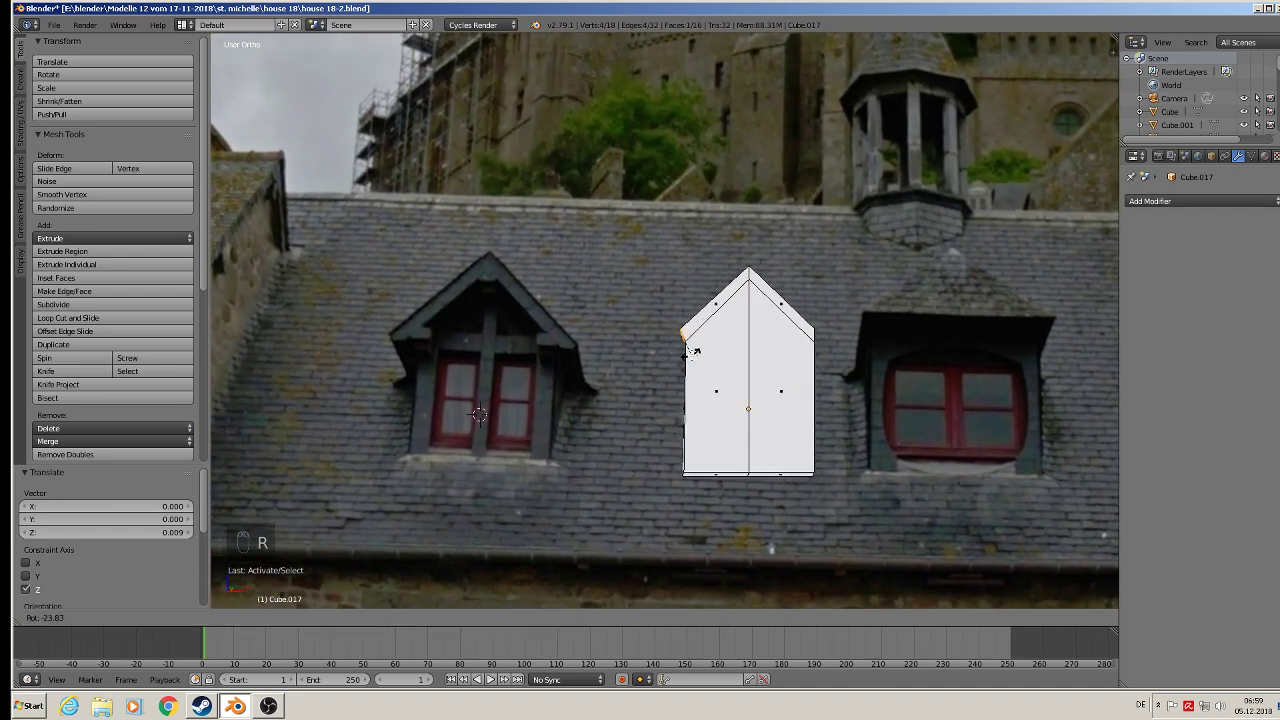
{"action": "key", "text": "e"}
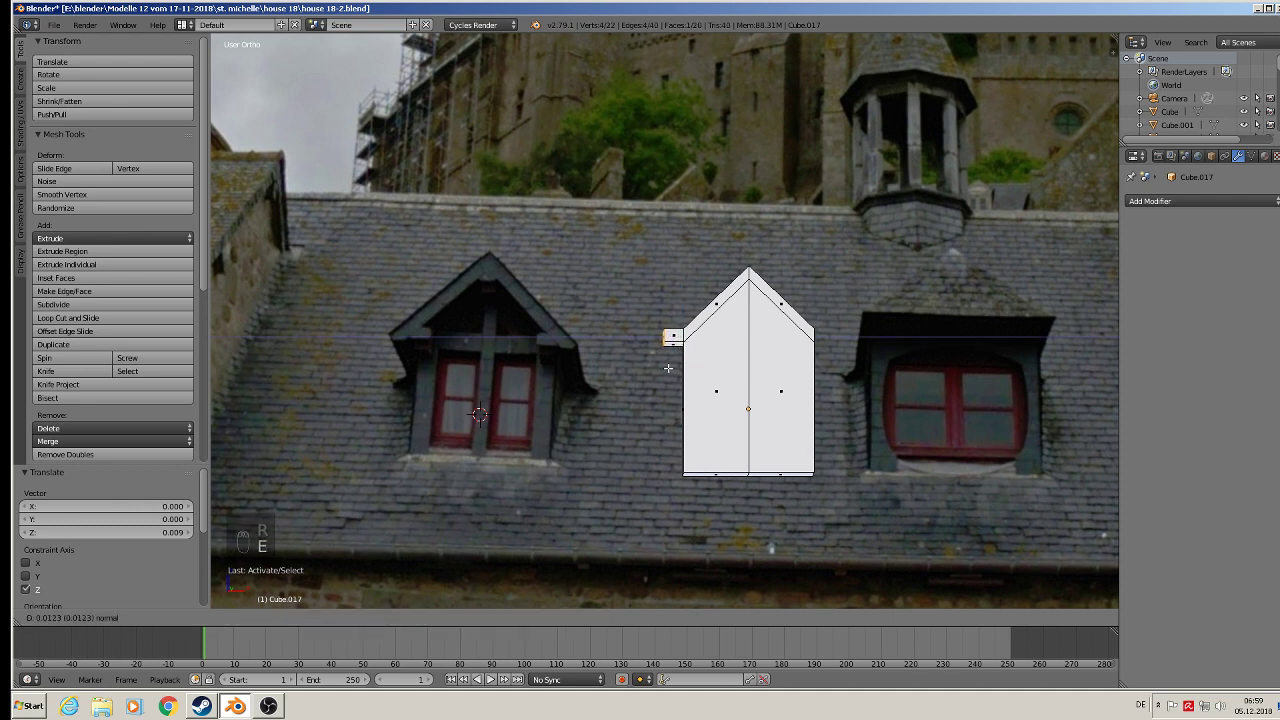
{"action": "left_click", "coordinate": [670, 368]}
{"action": "left_click_drag", "start_coordinate": [667, 295], "coordinate": [665, 313]}
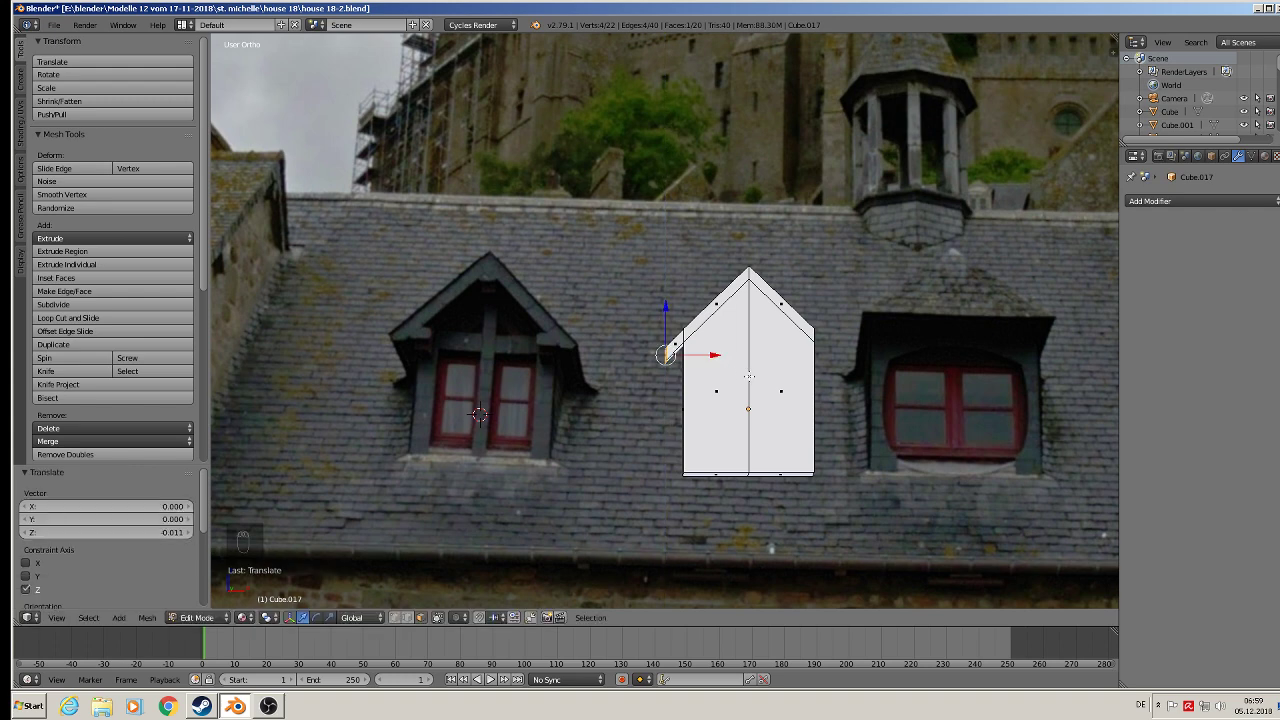
Extrude the roof's right side face outward and lower it -0.011 along Z to form the matching eave
{"action": "middle_click_drag", "start_coordinate": [818, 342], "coordinate": [847, 340]}
{"action": "right_click", "coordinate": [803, 331]}
{"action": "key", "text": "e"}
{"action": "left_click_drag", "start_coordinate": [847, 340], "coordinate": [866, 336]}
{"action": "left_click_drag", "start_coordinate": [820, 292], "coordinate": [822, 309]}
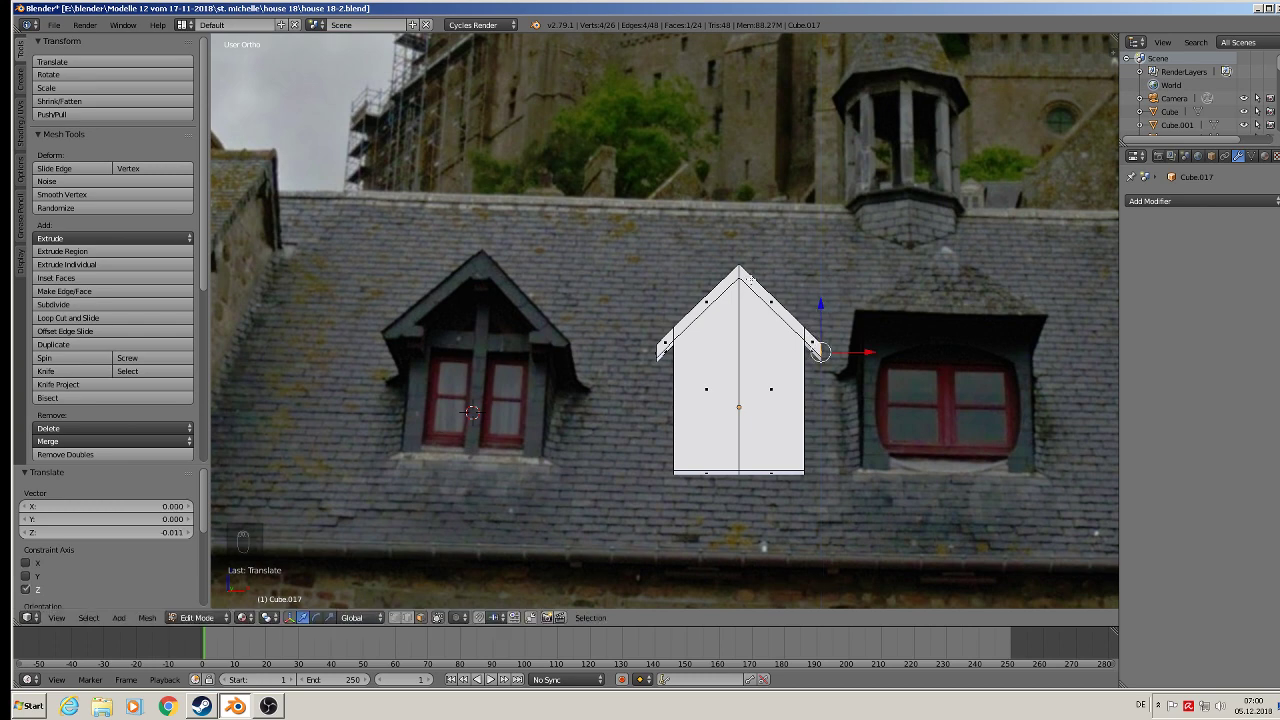
Select the front end faces of both roof slopes and eaves, extrude them and move the new faces -0.013 along Y as a front overhang
{"action": "middle_click_drag", "start_coordinate": [746, 378], "coordinate": [781, 405]}
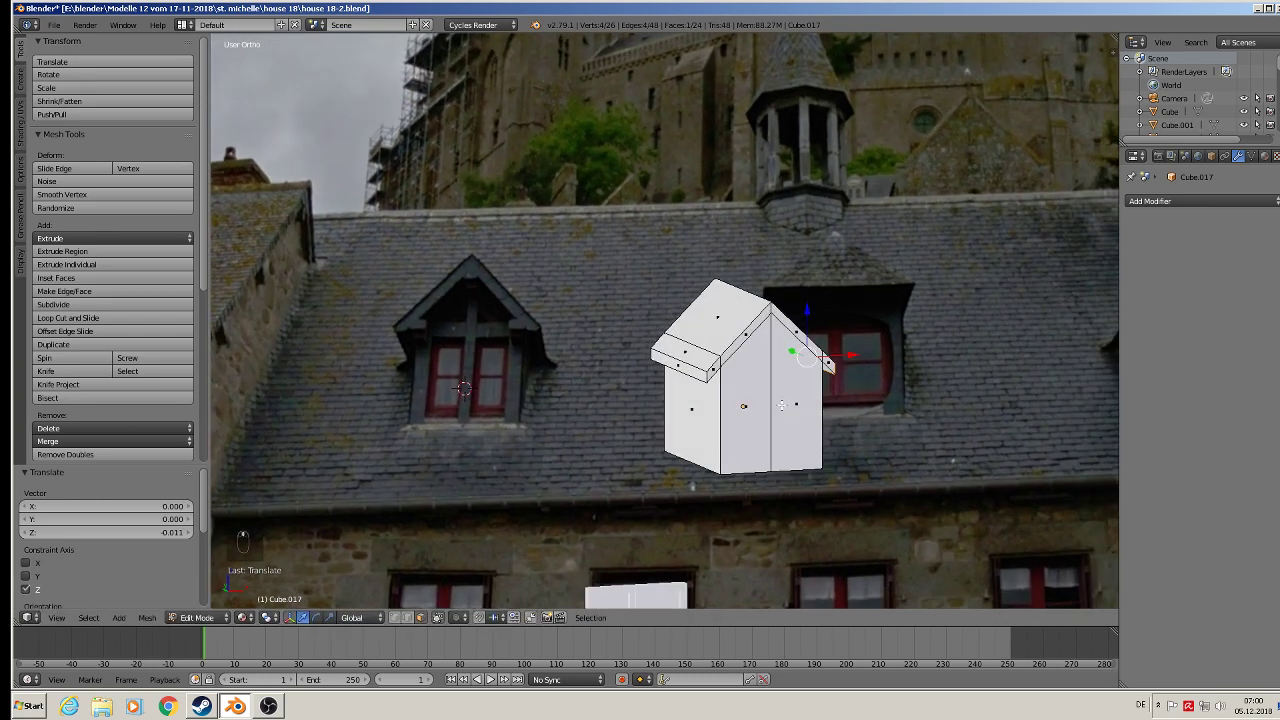
{"action": "scroll", "coordinate": [745, 381], "scroll_direction": "up", "scroll_amount": 2}
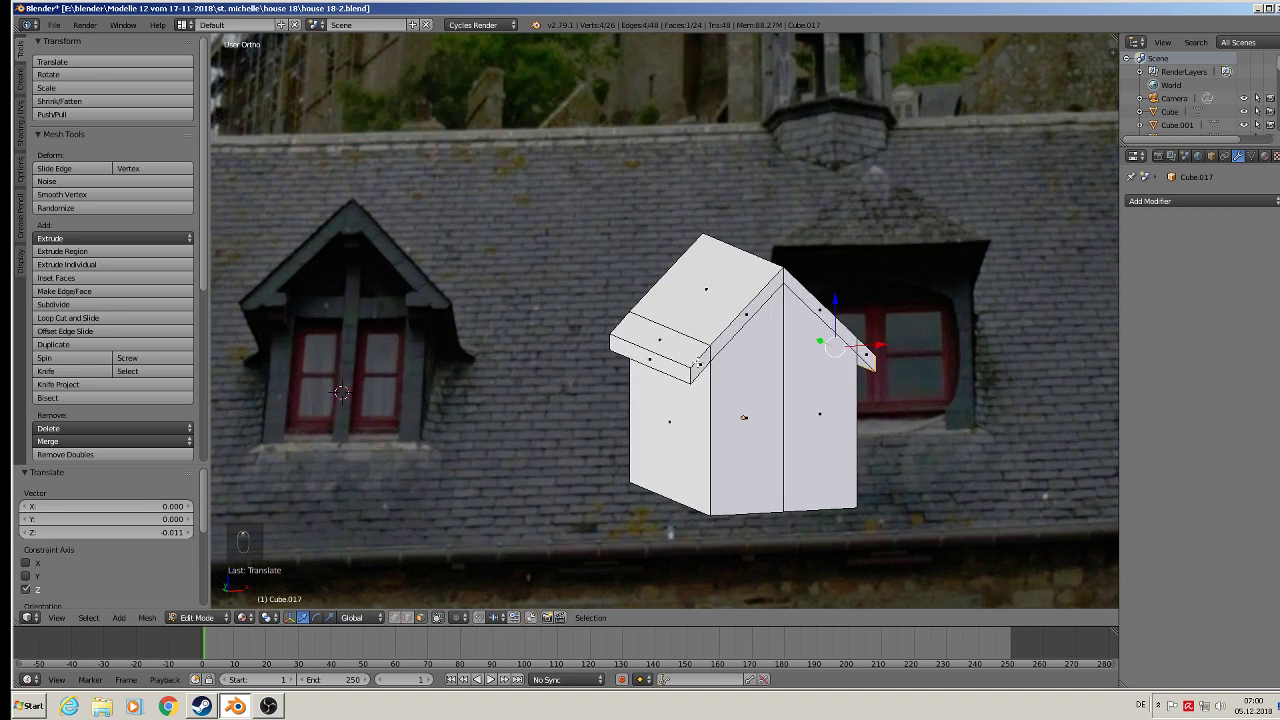
{"action": "right_click", "coordinate": [698, 362]}
{"action": "right_click", "coordinate": [771, 311], "text": "shift"}
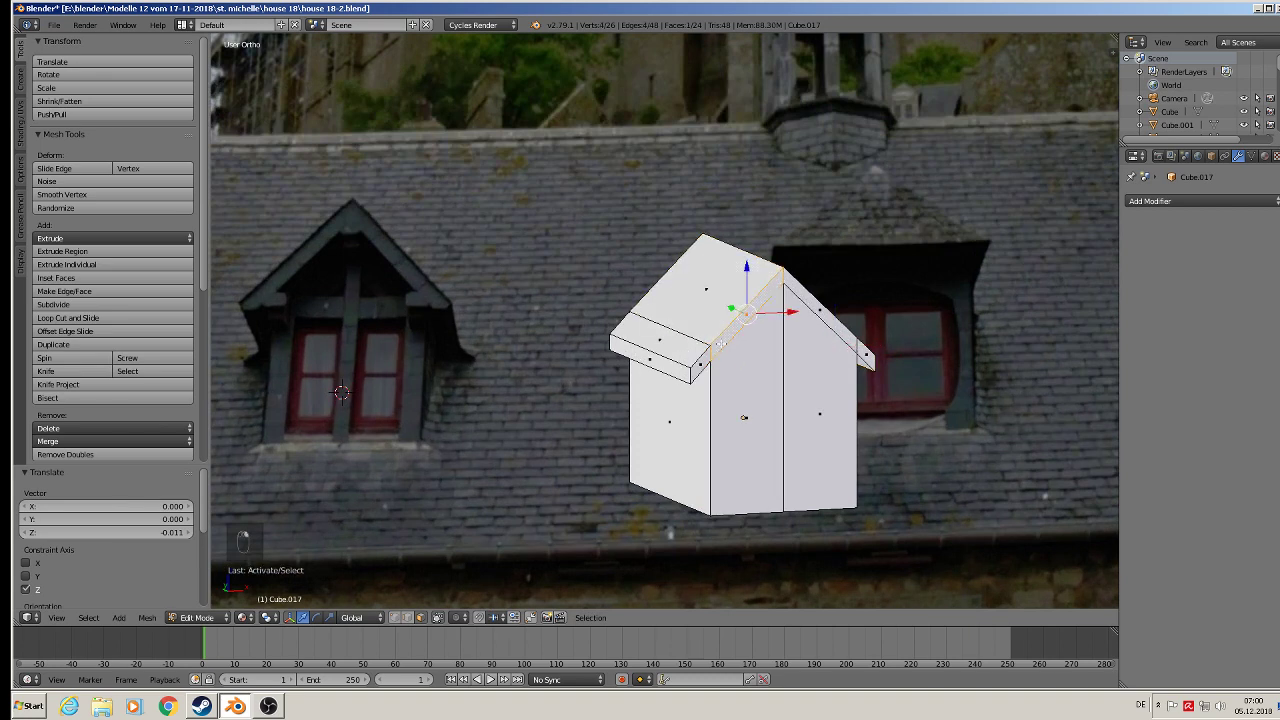
{"action": "right_click", "coordinate": [699, 357], "text": "shift"}
{"action": "right_click", "coordinate": [701, 368]}
{"action": "right_click", "coordinate": [729, 336], "text": "shift"}
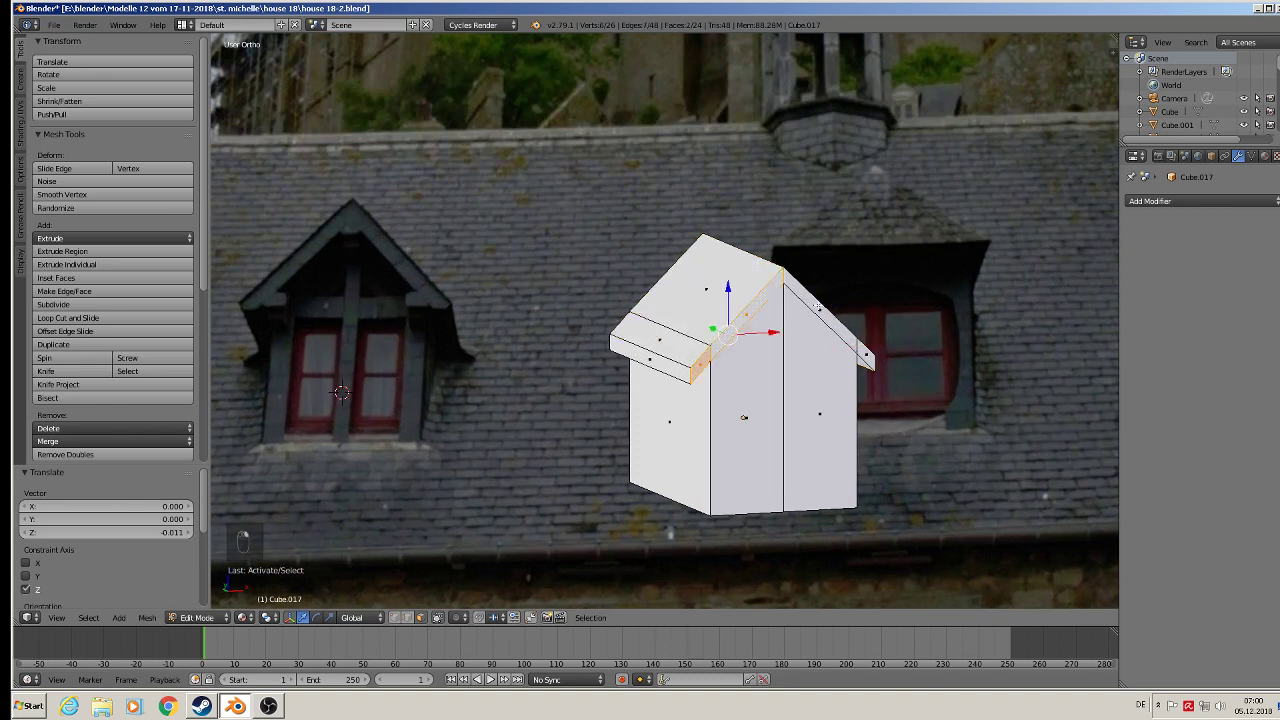
{"action": "right_click", "coordinate": [824, 319], "text": "shift"}
{"action": "middle_click_drag", "start_coordinate": [858, 375], "coordinate": [903, 406]}
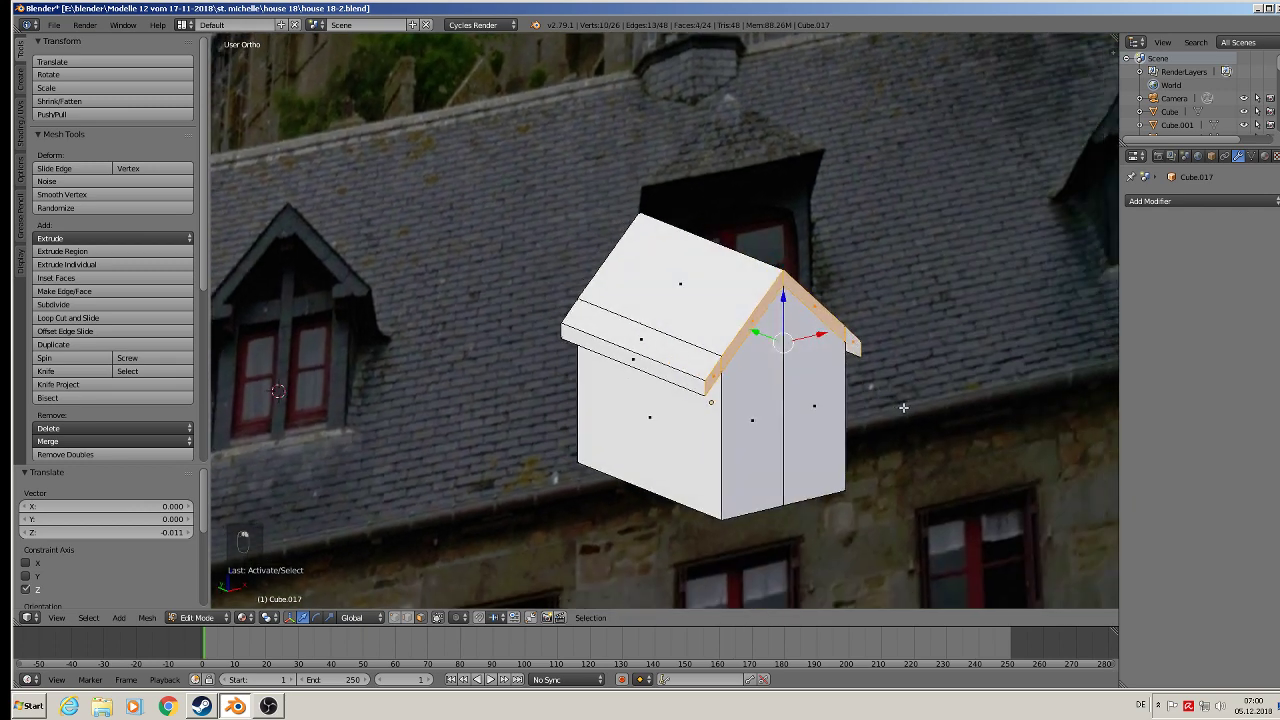
{"action": "key", "text": "e"}
{"action": "left_click_drag", "start_coordinate": [754, 332], "coordinate": [766, 342]}
{"action": "scroll", "coordinate": [742, 436], "scroll_direction": "down", "scroll_amount": 2}
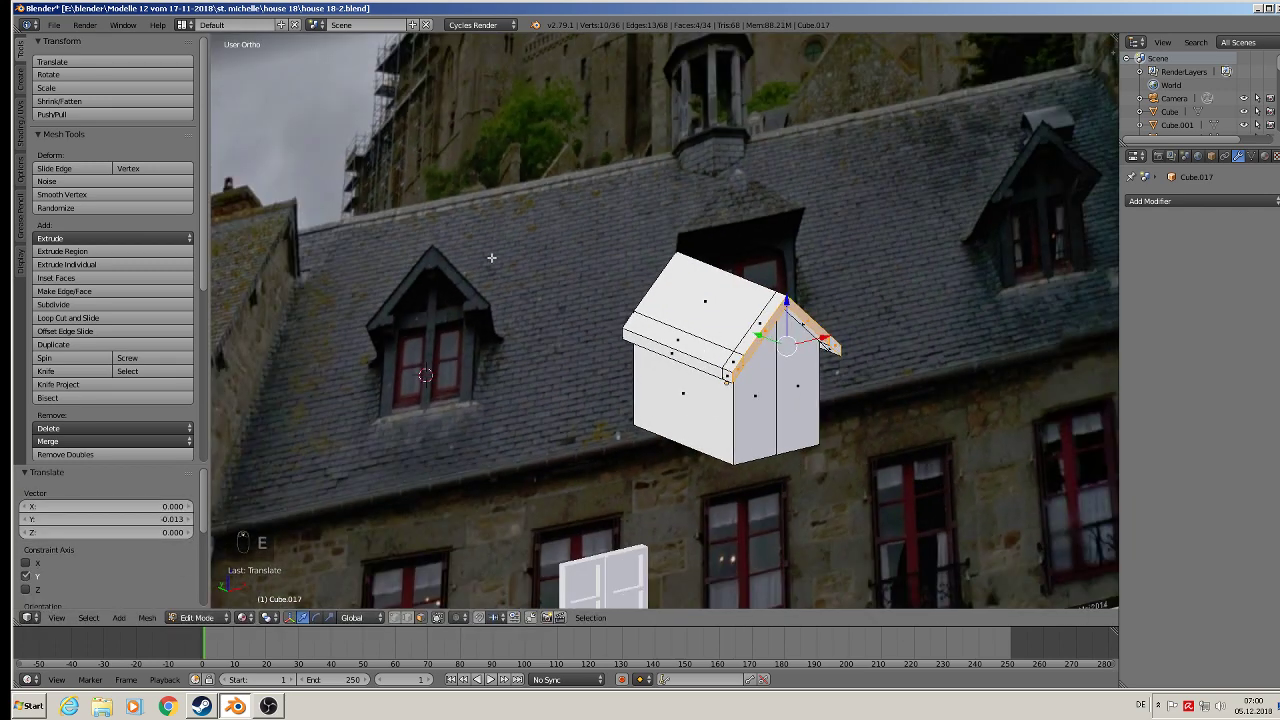
Cut a loop around the upper dormer walls, flatten it to 0 along Z and lower it -0.005 along Z
{"action": "middle_click_drag", "start_coordinate": [742, 436], "coordinate": [661, 405]}
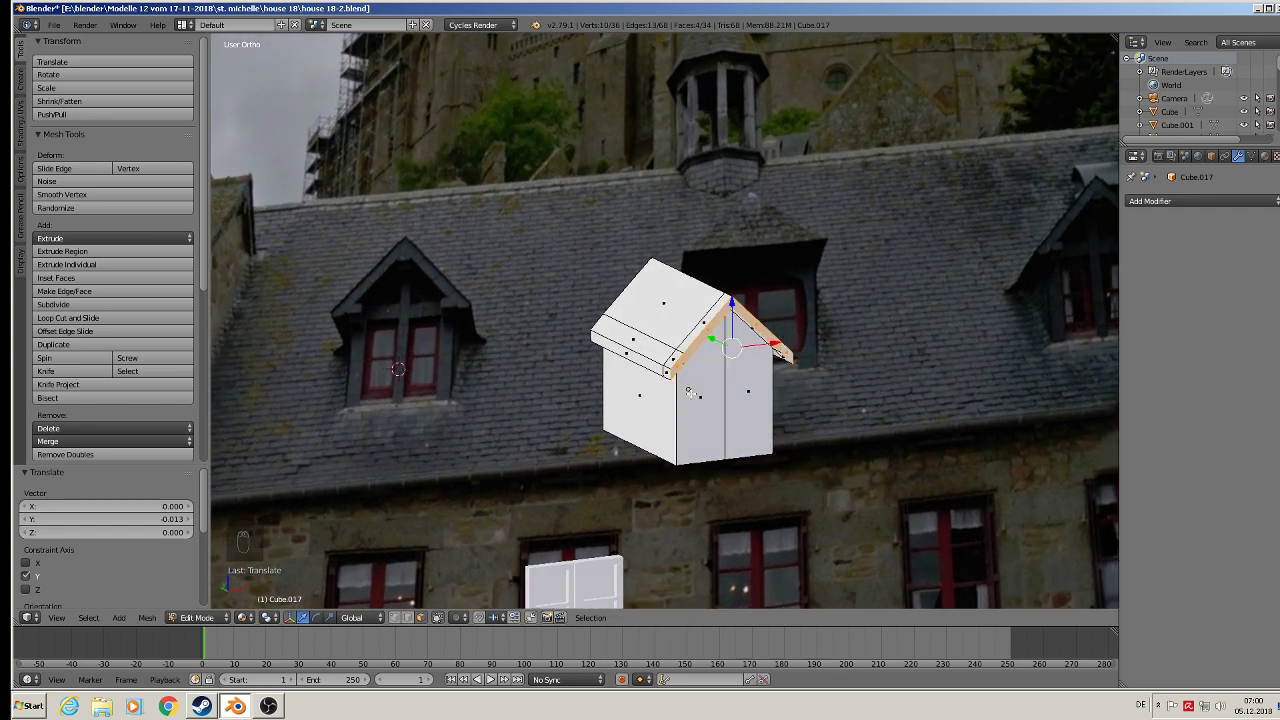
{"action": "key", "text": "ctrl+r"}
{"action": "left_click", "coordinate": [688, 390]}
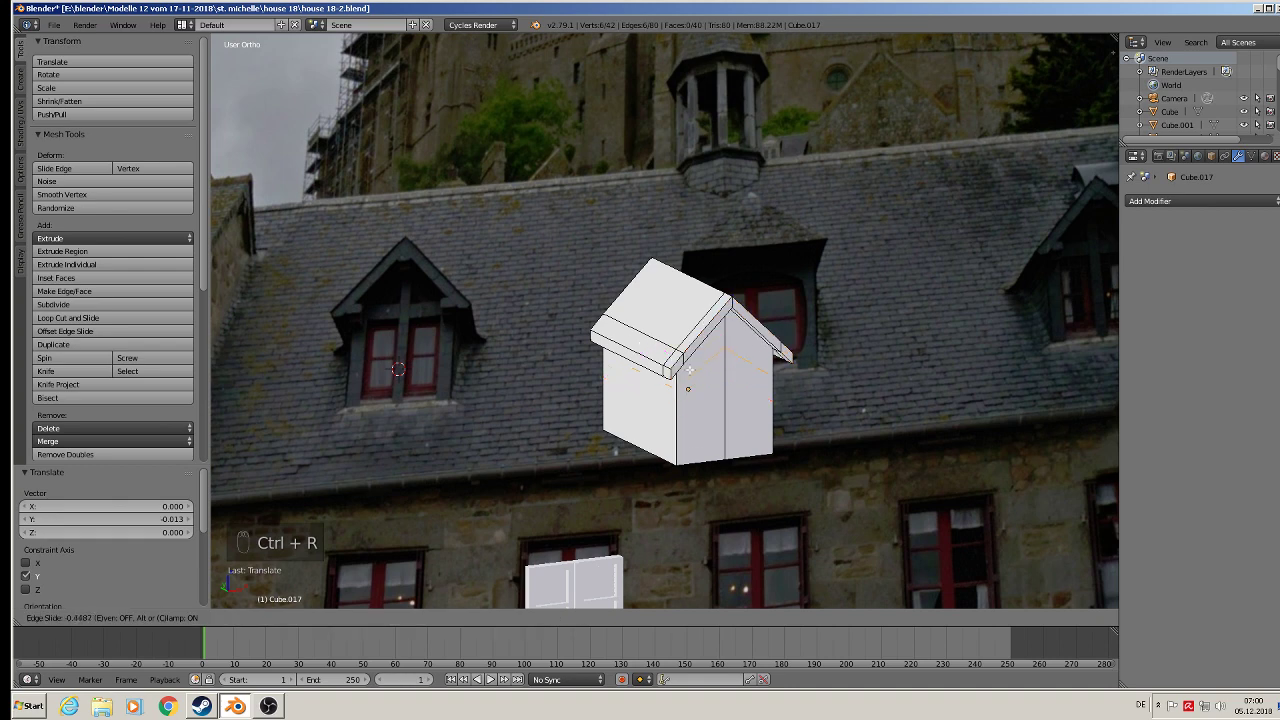
{"action": "left_click", "coordinate": [697, 357]}
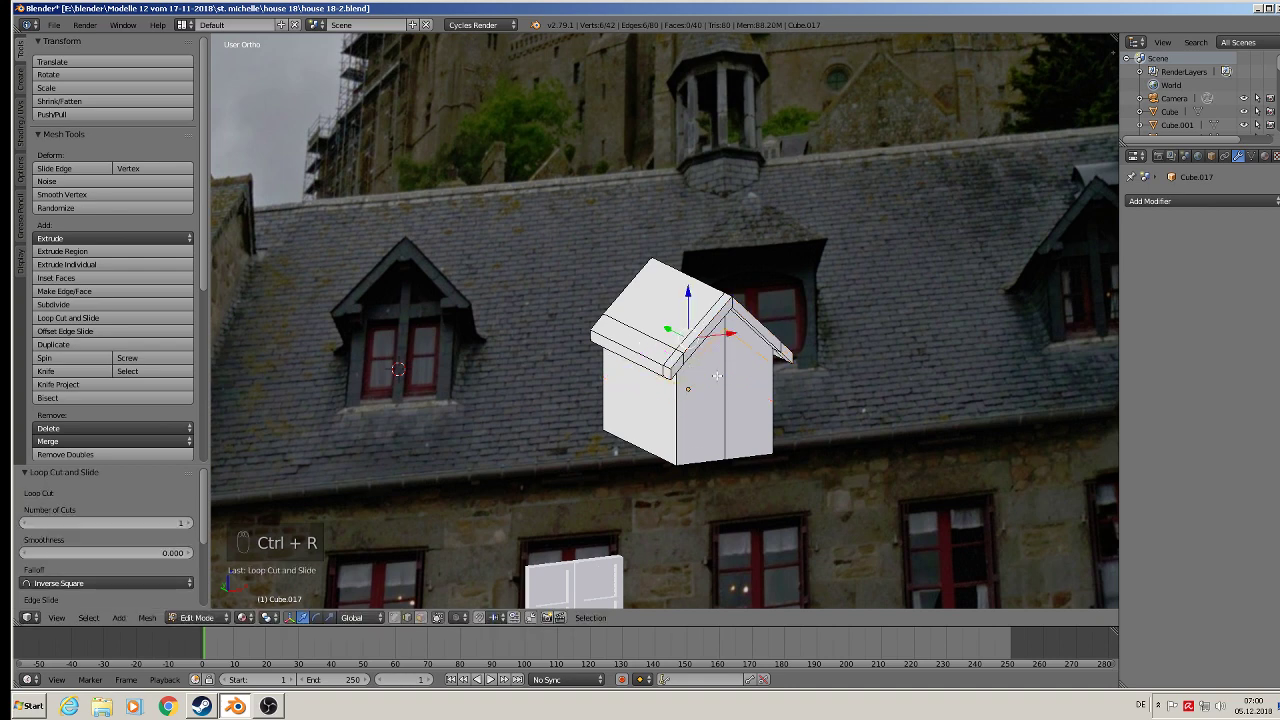
{"action": "middle_click_drag", "start_coordinate": [697, 357], "coordinate": [725, 342]}
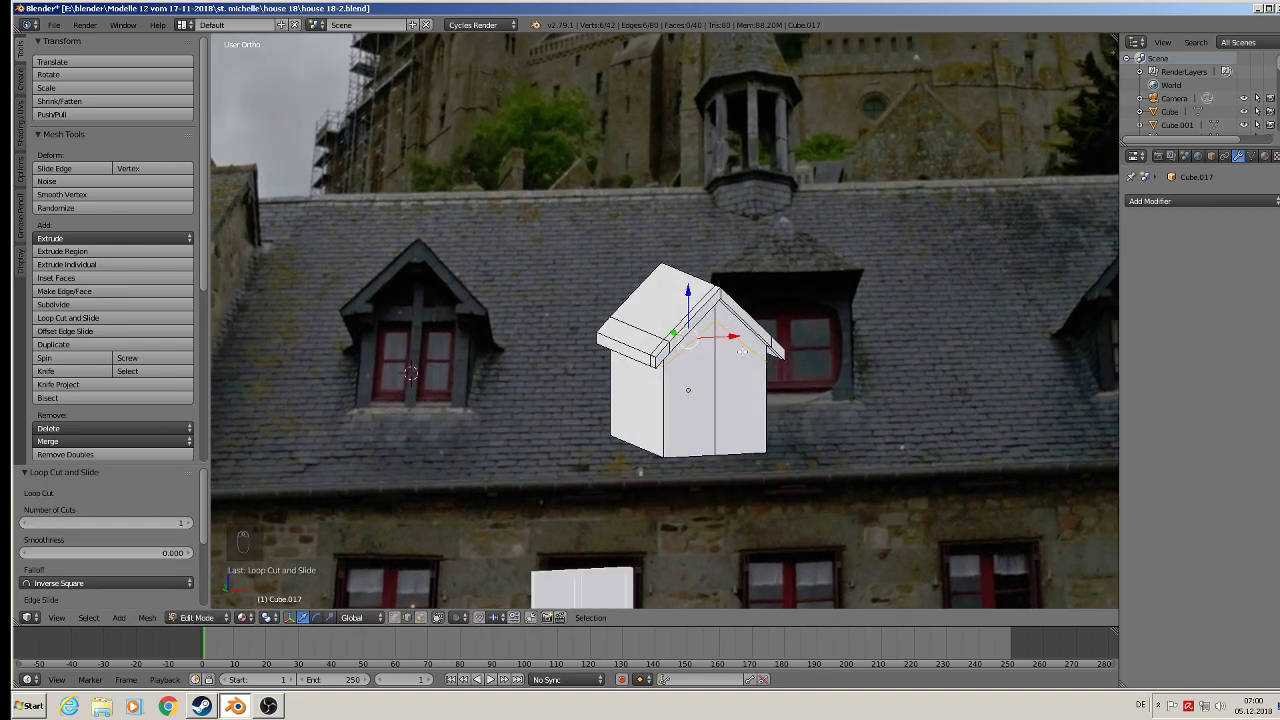
{"action": "key", "text": "s"}
{"action": "key", "text": "z"}
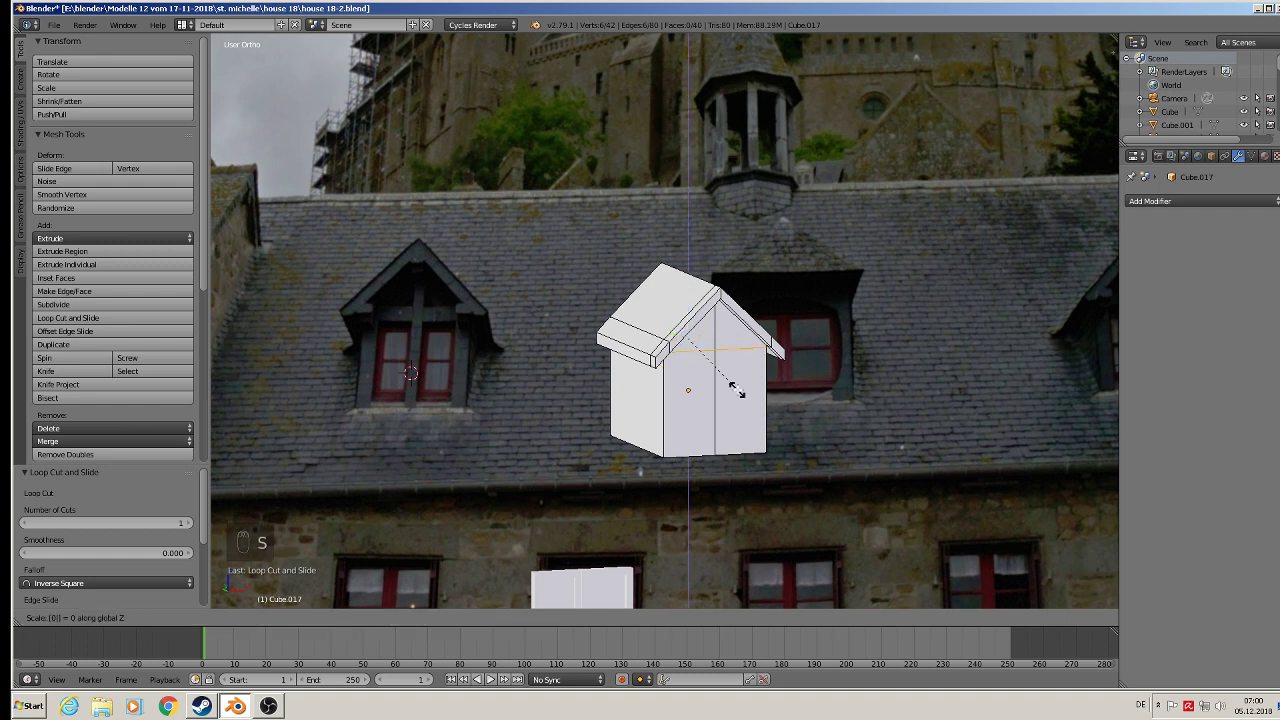
{"action": "key", "text": "Return"}
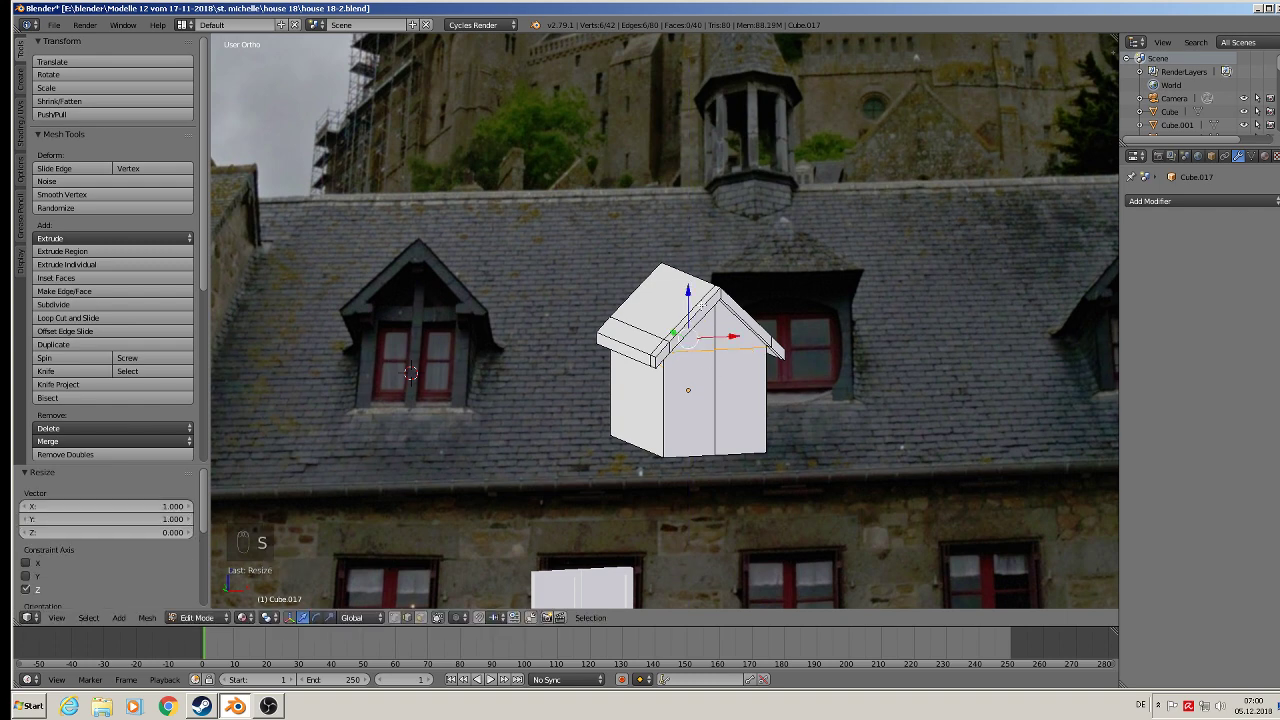
{"action": "left_click_drag", "start_coordinate": [688, 298], "coordinate": [691, 304]}
Cut two vertical loops closely on either side of the dormer's centre line to outline the middle post
{"action": "scroll", "coordinate": [728, 387], "scroll_direction": "up", "scroll_amount": 1}
{"action": "middle_click_drag", "start_coordinate": [726, 387], "coordinate": [683, 381]}
{"action": "scroll", "coordinate": [681, 381], "scroll_direction": "up", "scroll_amount": 2}
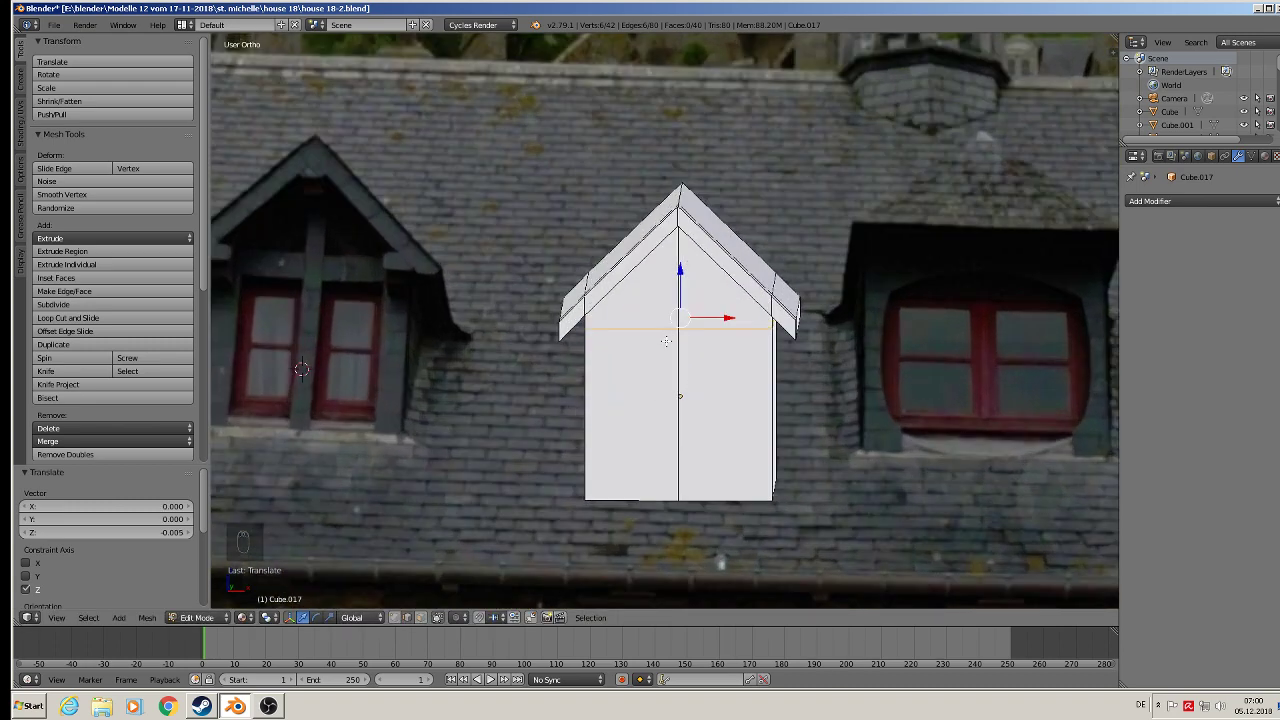
{"action": "key", "text": "ctrl+r"}
{"action": "left_click", "coordinate": [657, 337]}
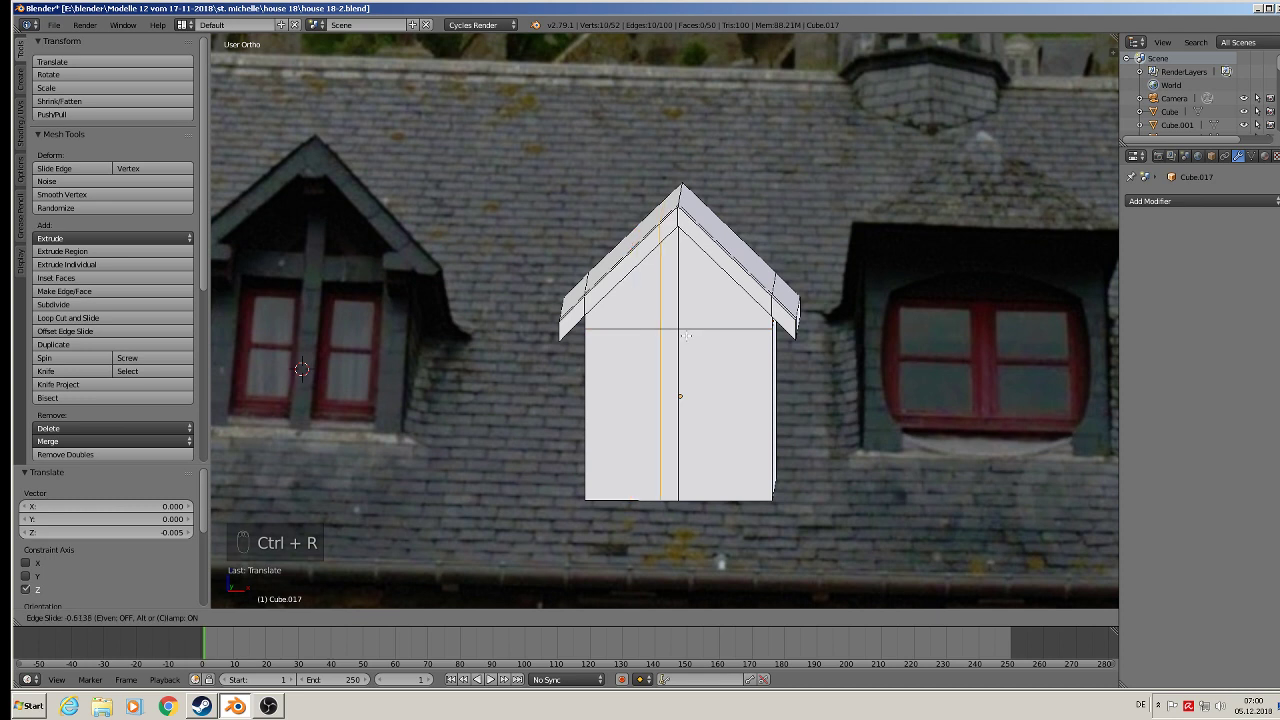
{"action": "left_click", "coordinate": [693, 337]}
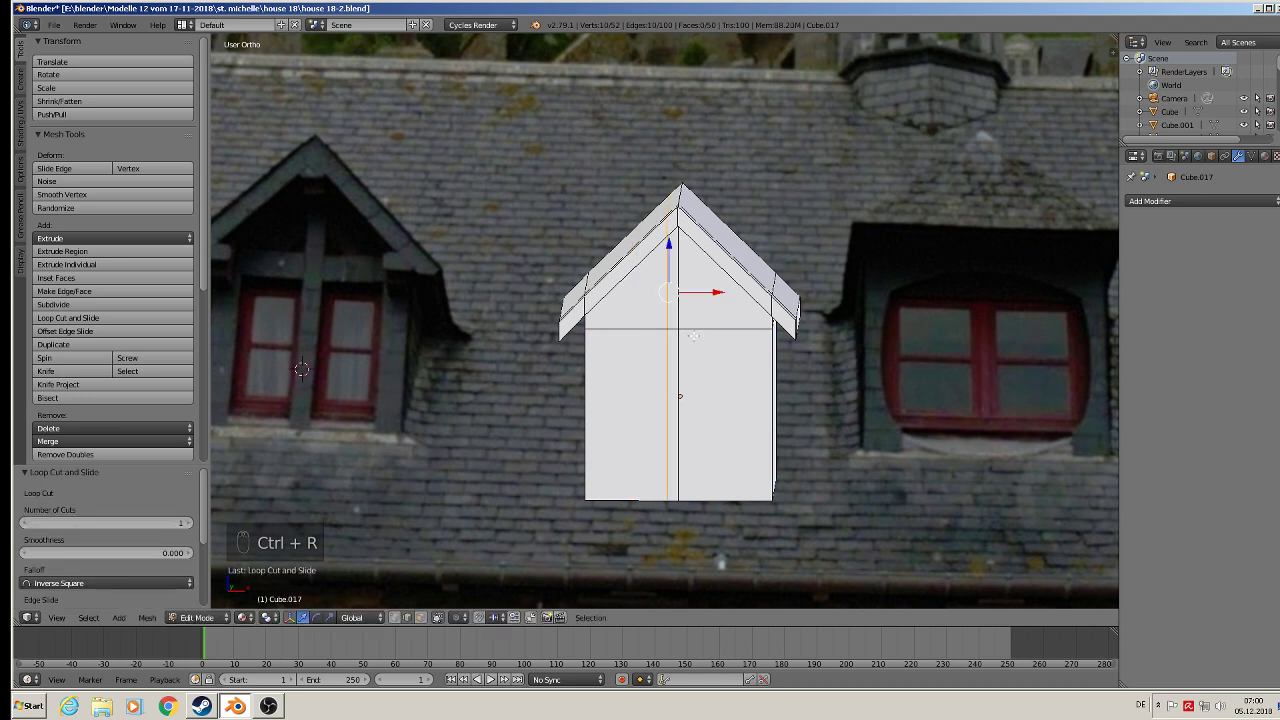
{"action": "key", "text": "ctrl+r"}
{"action": "left_click", "coordinate": [690, 336]}
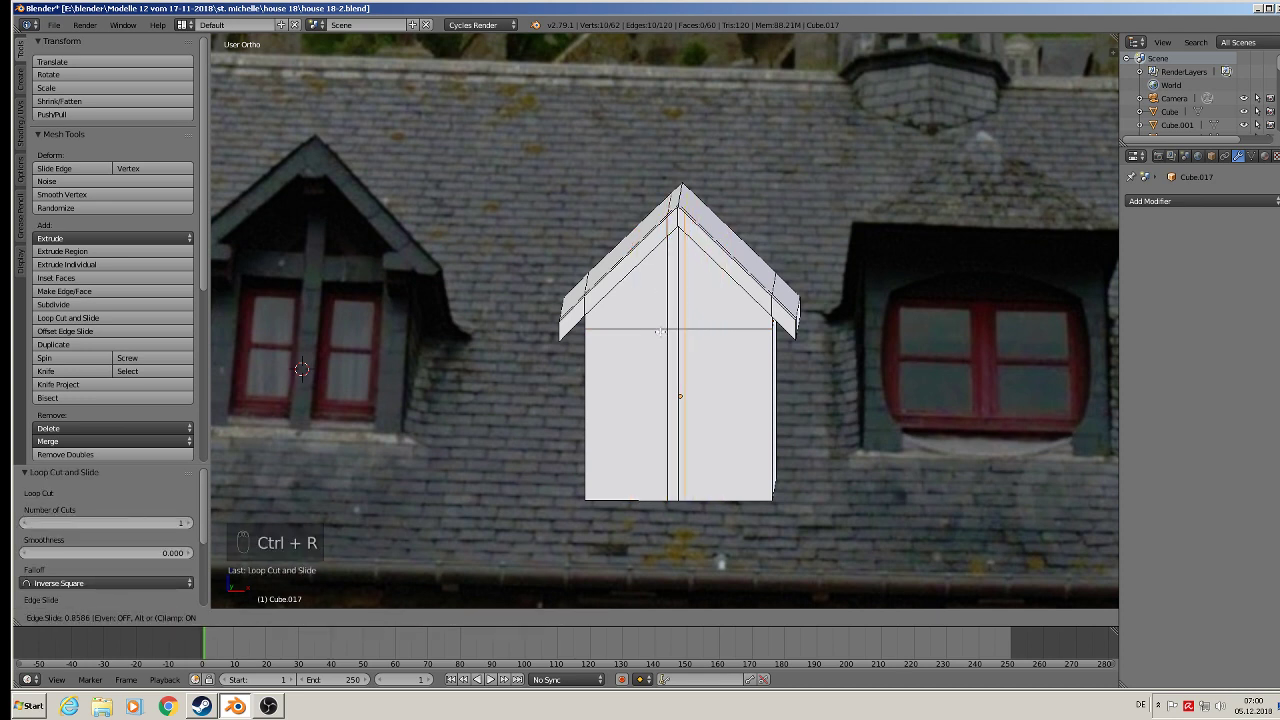
{"action": "left_click", "coordinate": [664, 330]}
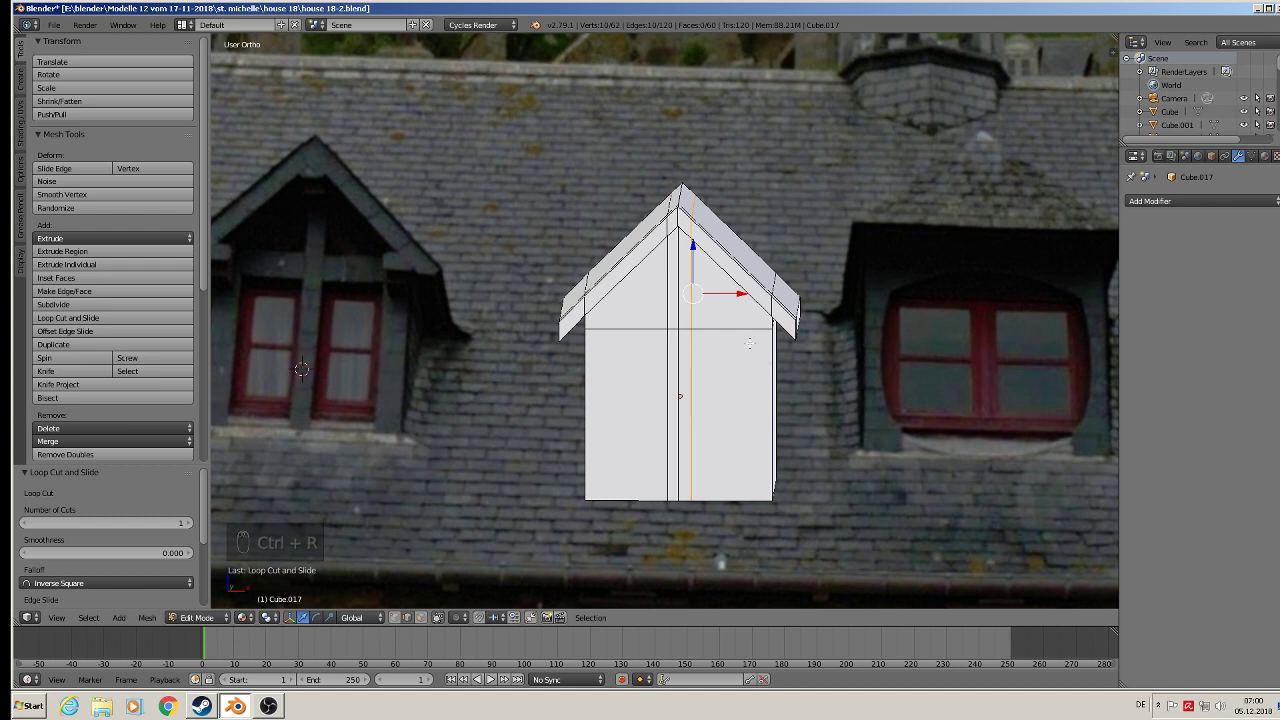
Cut a vertical loop near each outer edge of the dormer front to outline the side posts
{"action": "key", "text": "ctrl+r"}
{"action": "left_click", "coordinate": [765, 355]}
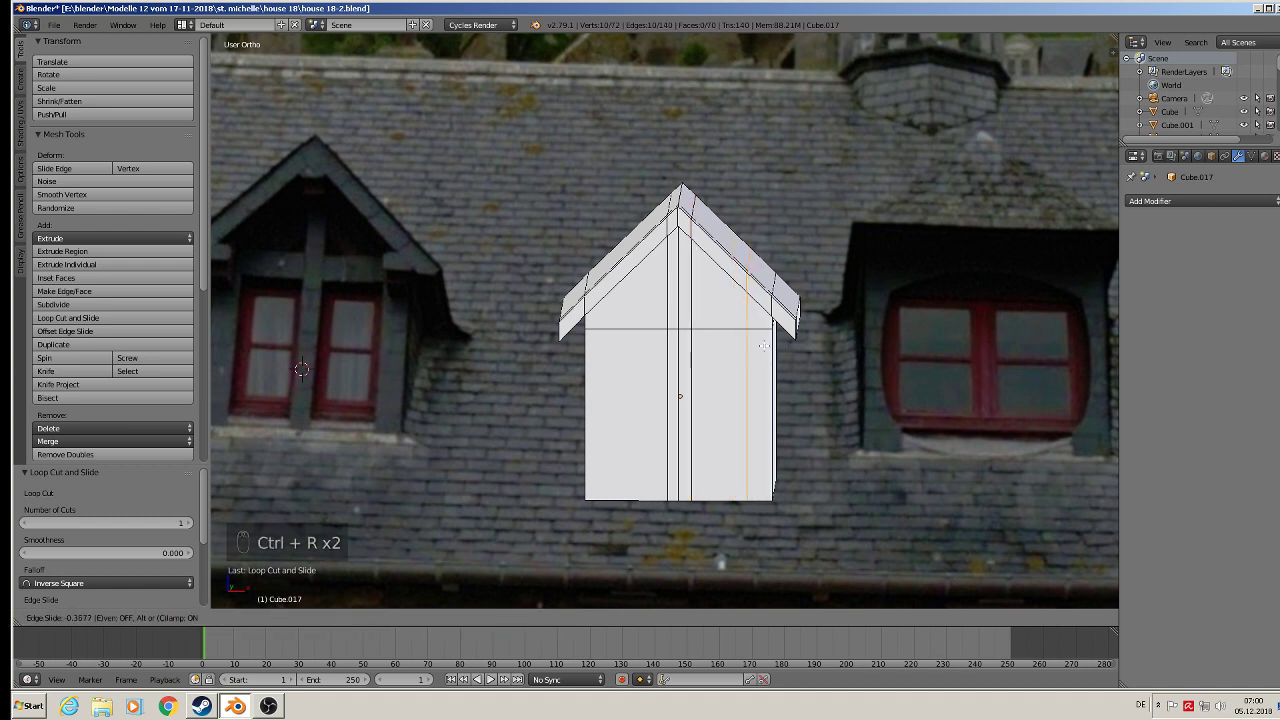
{"action": "left_click", "coordinate": [764, 346]}
{"action": "key", "text": "ctrl+r"}
{"action": "left_click", "coordinate": [620, 335]}
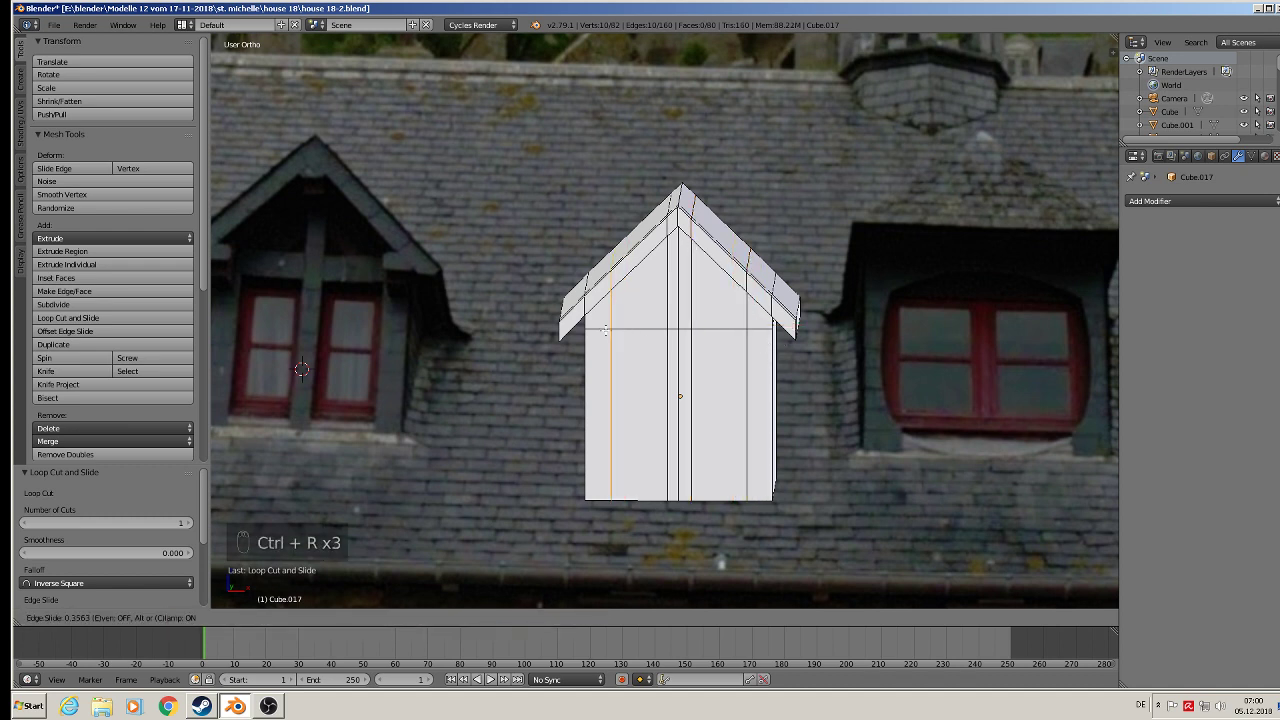
{"action": "left_click", "coordinate": [601, 330]}
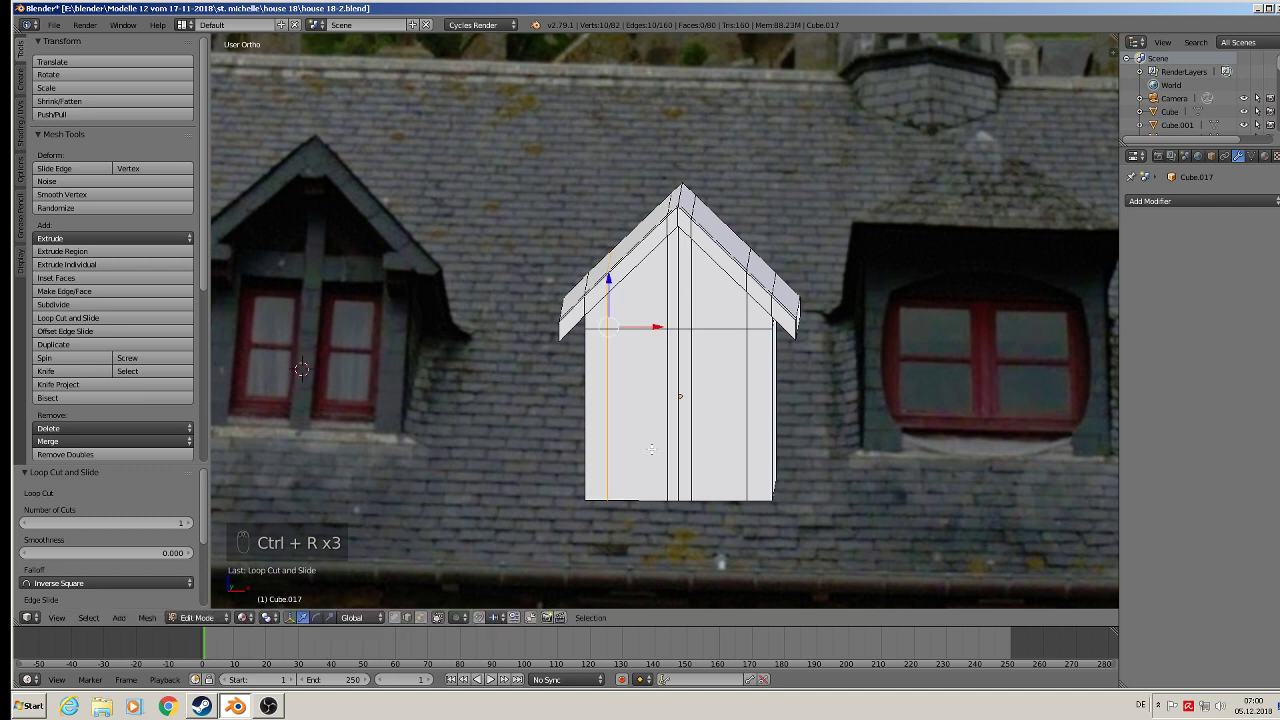
Cut one horizontal loop near the dormer's base and another just below the existing loop under the gable
{"action": "key", "text": "ctrl+r"}
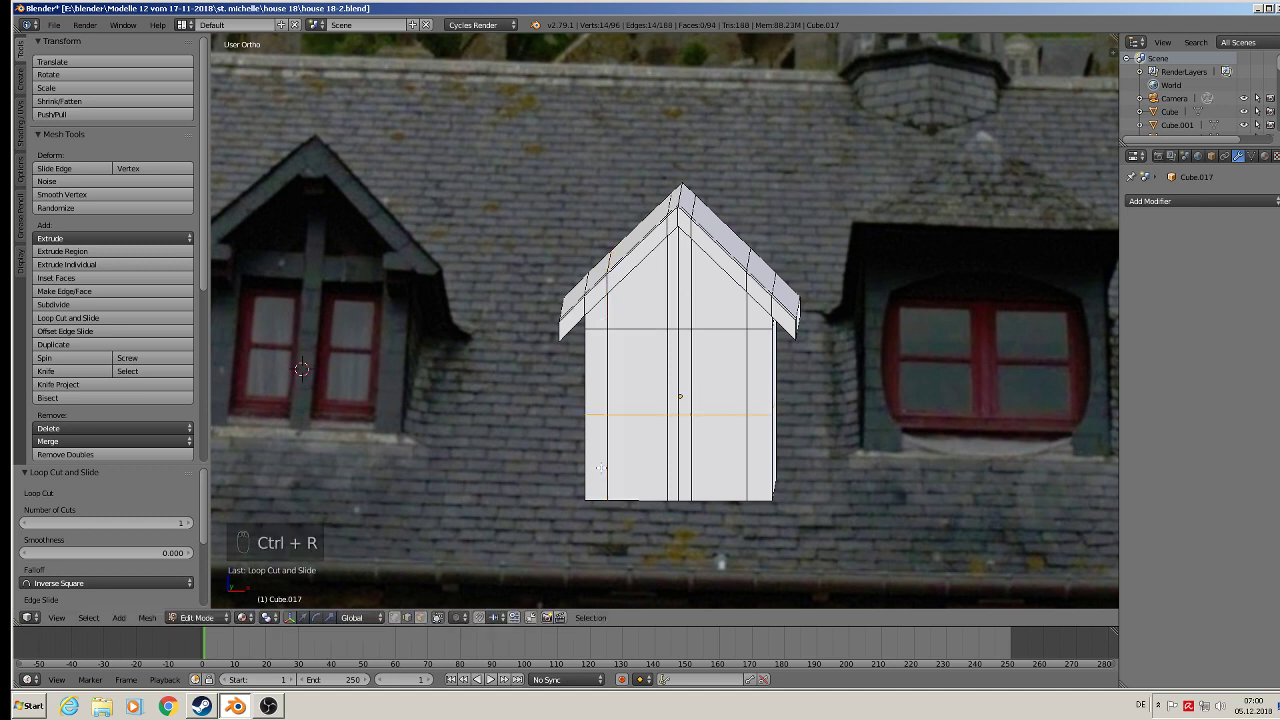
{"action": "left_click", "coordinate": [604, 472]}
{"action": "left_click", "coordinate": [612, 531]}
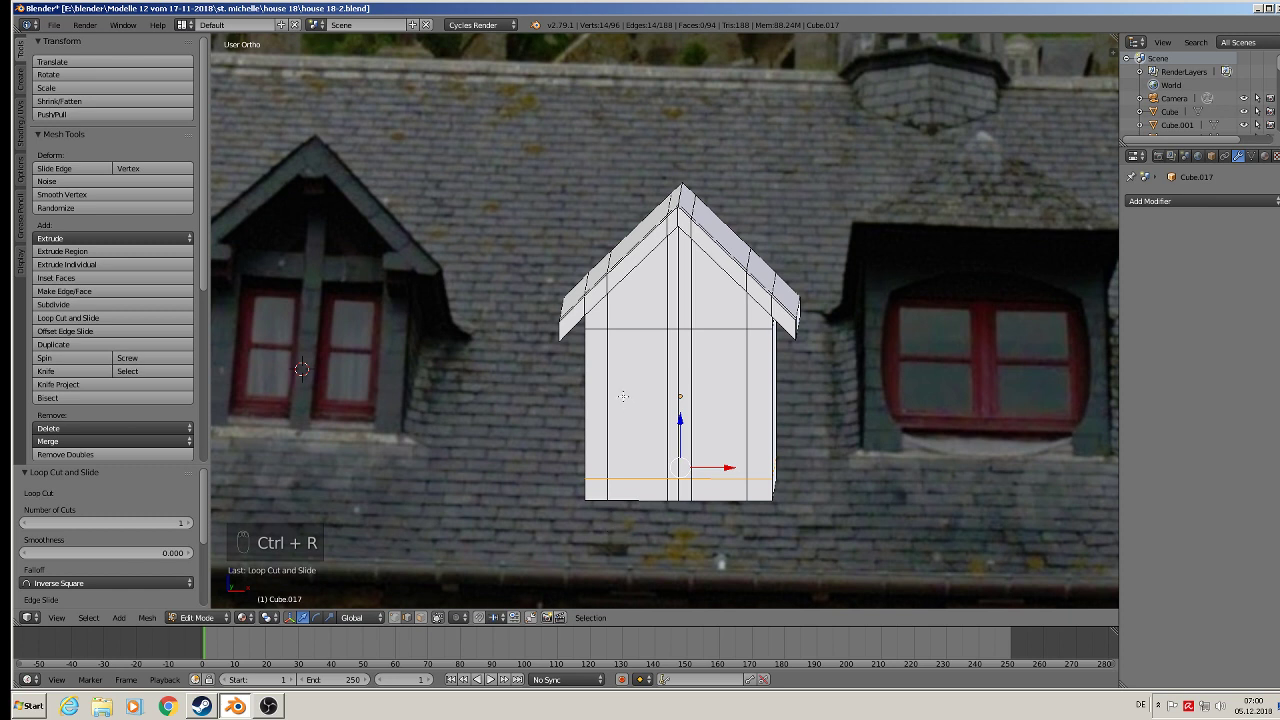
{"action": "key", "text": "ctrl+r"}
{"action": "left_click", "coordinate": [603, 378]}
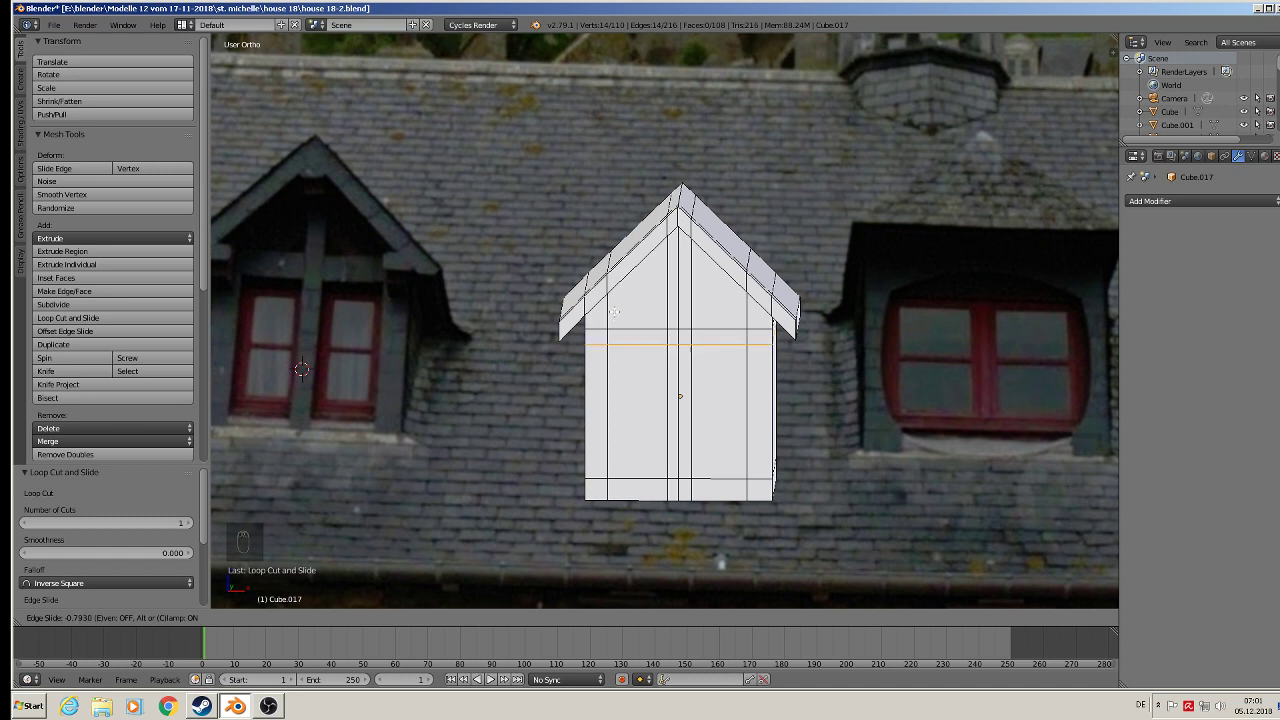
{"action": "left_click", "coordinate": [615, 306]}
Cut another loop across the gable above the crossbeam, flatten it to 0 along Z and lower it -0.004 along Z
{"action": "key", "text": "ctrl+r"}
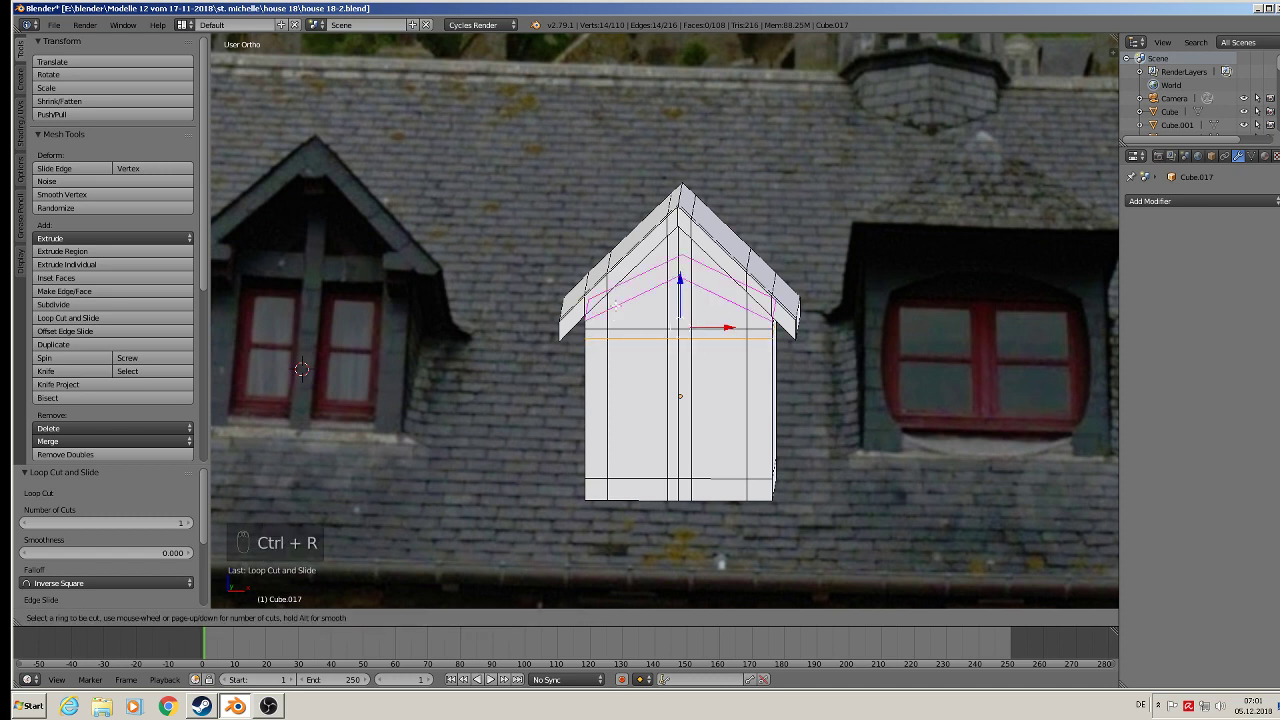
{"action": "left_click", "coordinate": [619, 309]}
{"action": "left_click", "coordinate": [623, 312]}
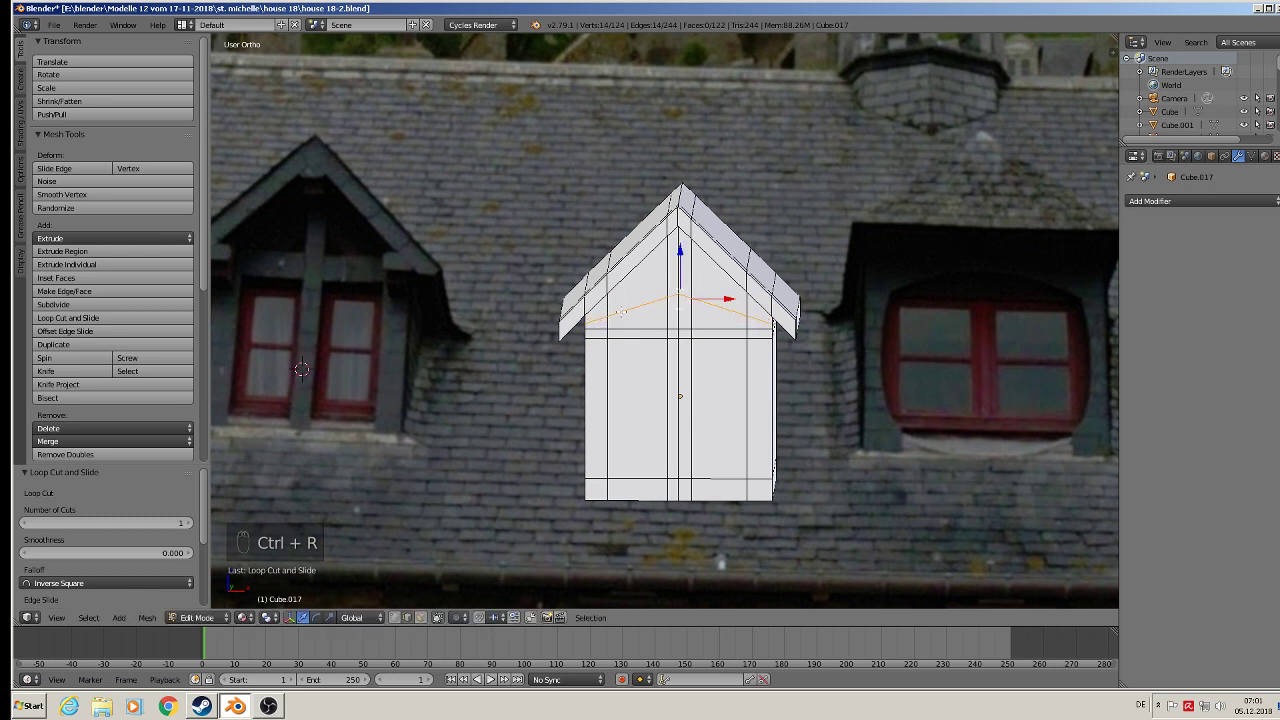
{"action": "key", "text": "s"}
{"action": "key", "text": "z"}
{"action": "key", "text": "0"}
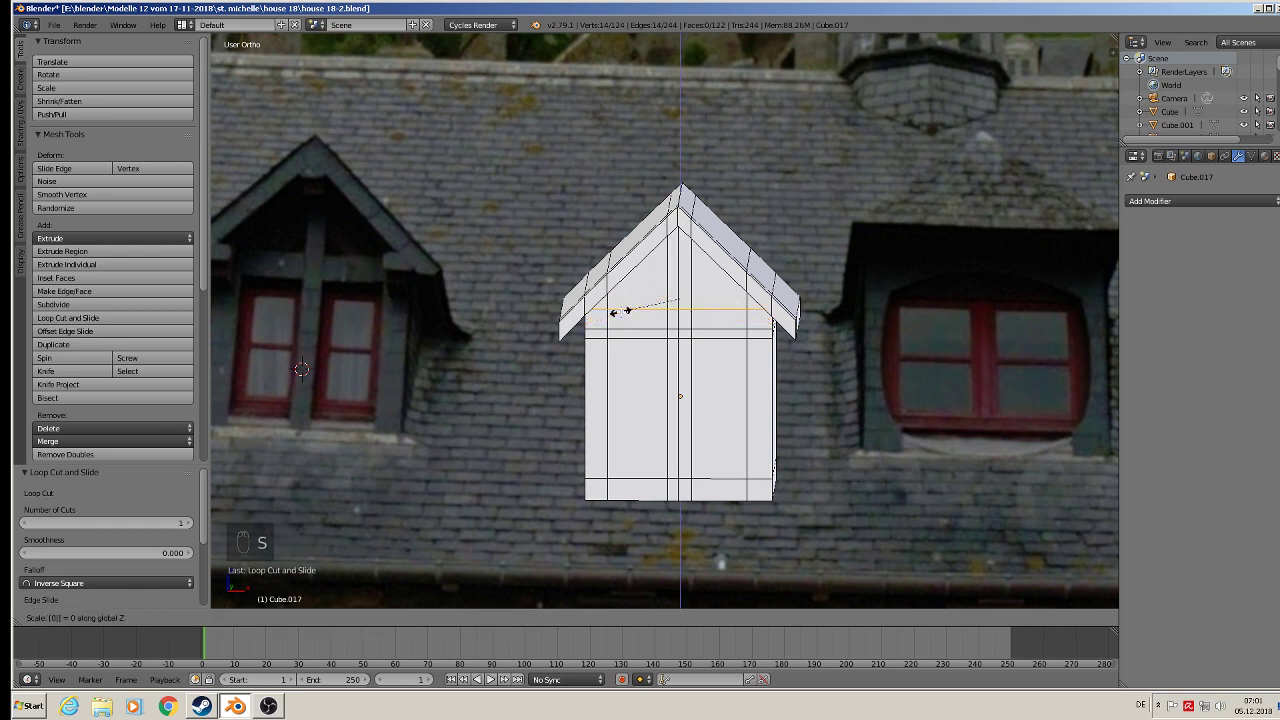
{"action": "key", "text": "Return"}
{"action": "key", "text": "g"}
{"action": "key", "text": "z"}
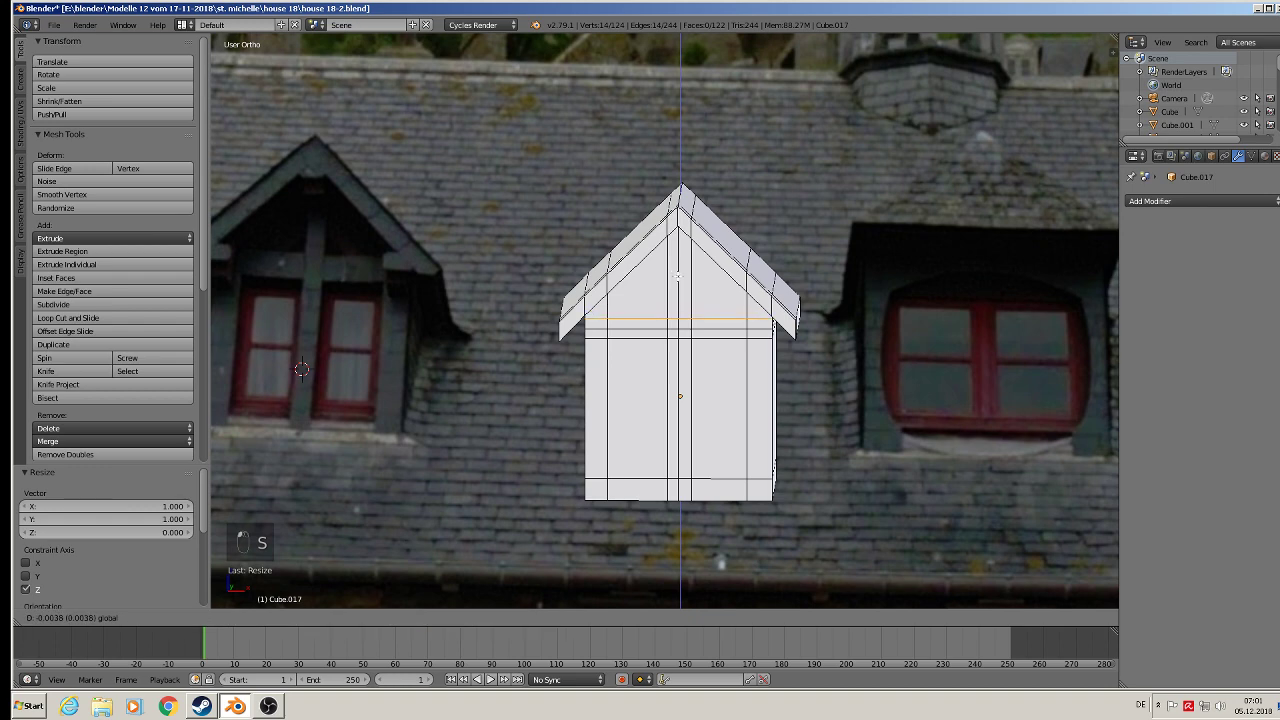
{"action": "left_click", "coordinate": [677, 276]}
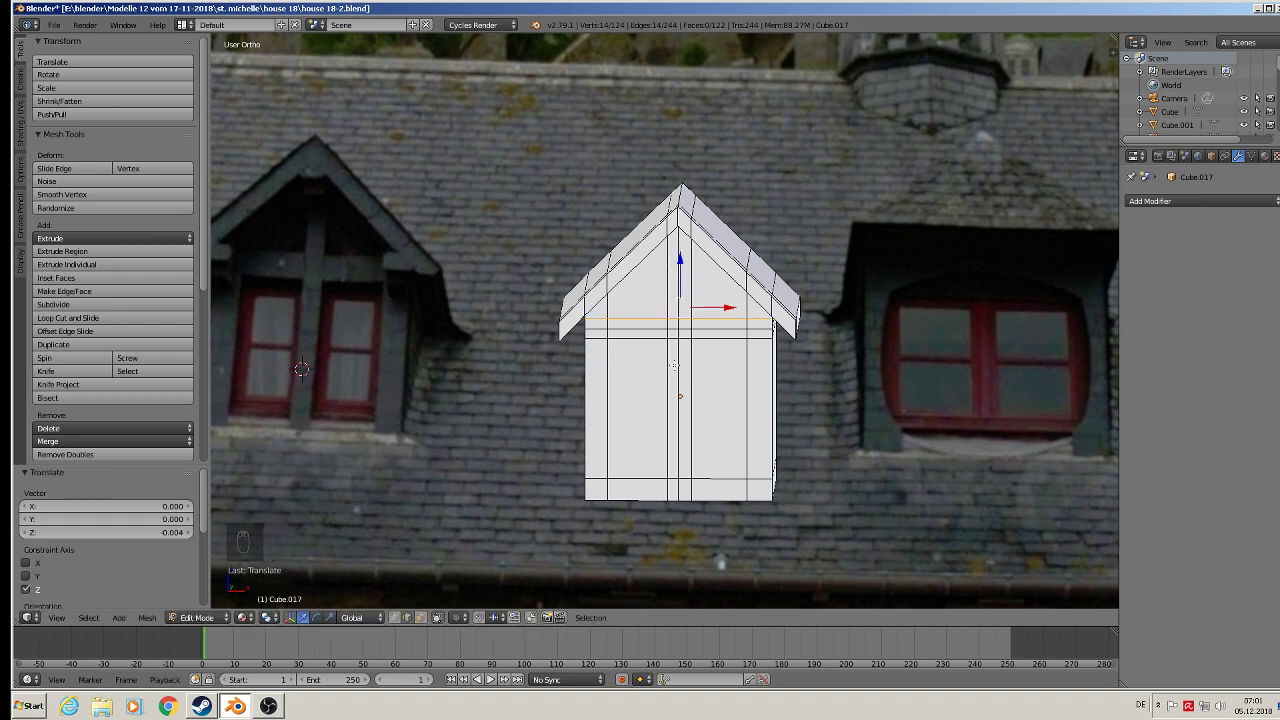
Select the two large window panel faces on the dormer front and extrude them 0.005 along Y into the wall
{"action": "middle_click_drag", "start_coordinate": [617, 408], "coordinate": [690, 341], "text": "shift"}
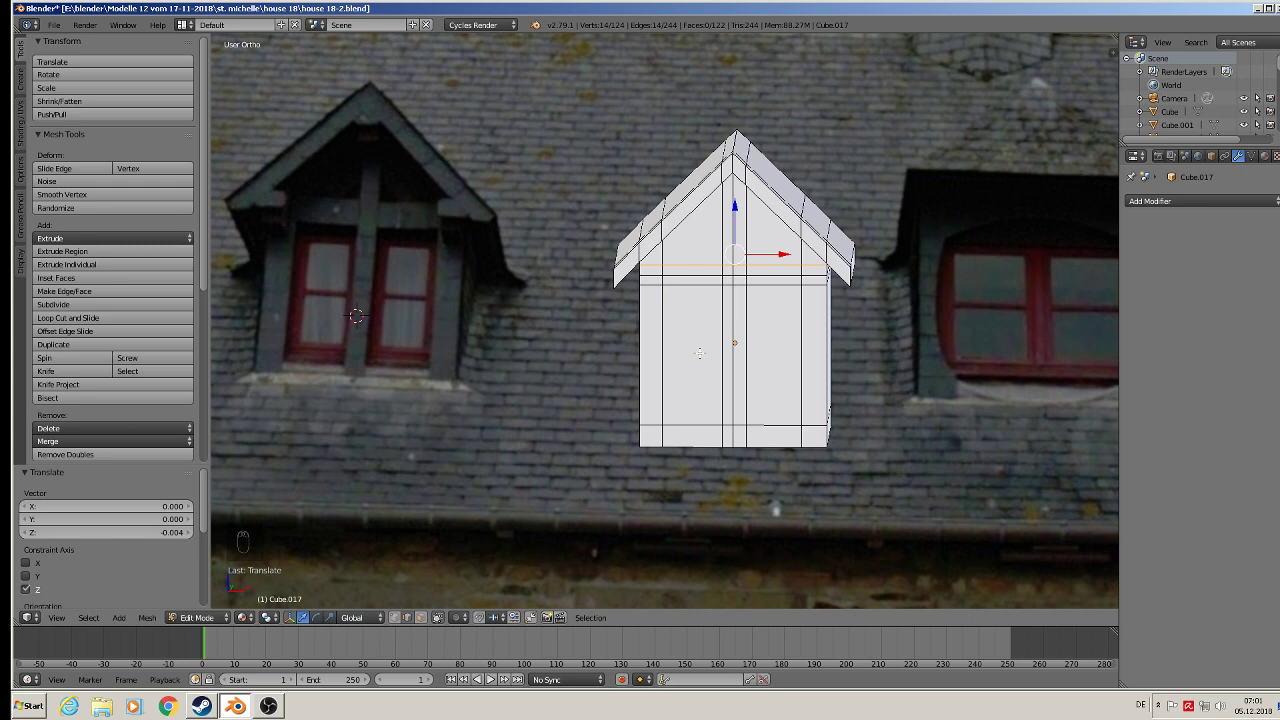
{"action": "left_click", "coordinate": [418, 617]}
{"action": "left_click", "coordinate": [697, 372]}
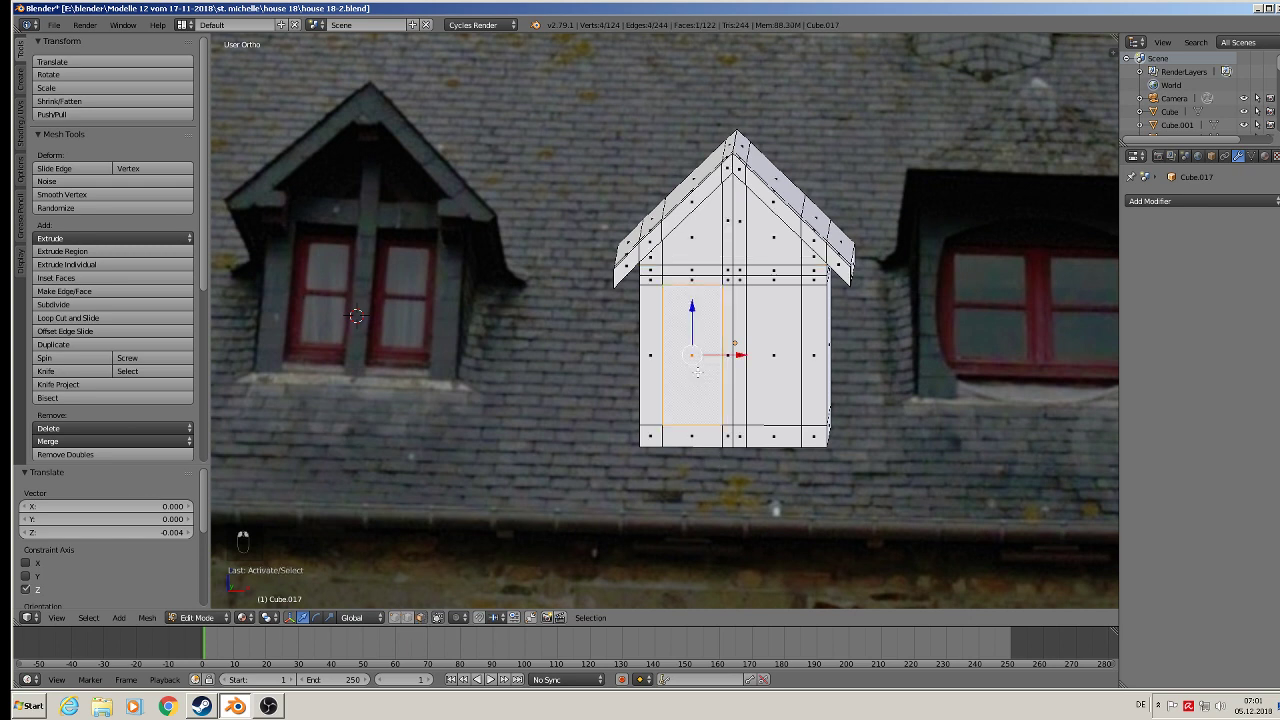
{"action": "left_click", "coordinate": [777, 352], "text": "shift"}
{"action": "middle_click_drag", "start_coordinate": [777, 352], "coordinate": [792, 443]}
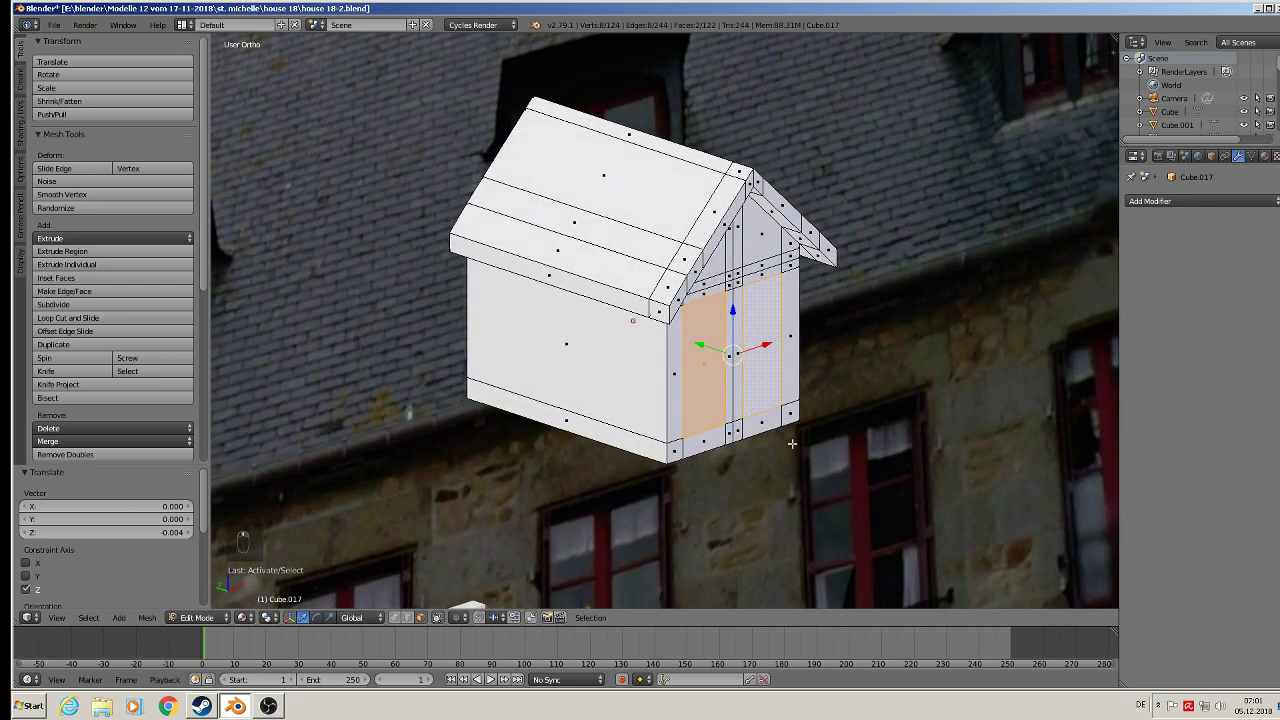
{"action": "key", "text": "e"}
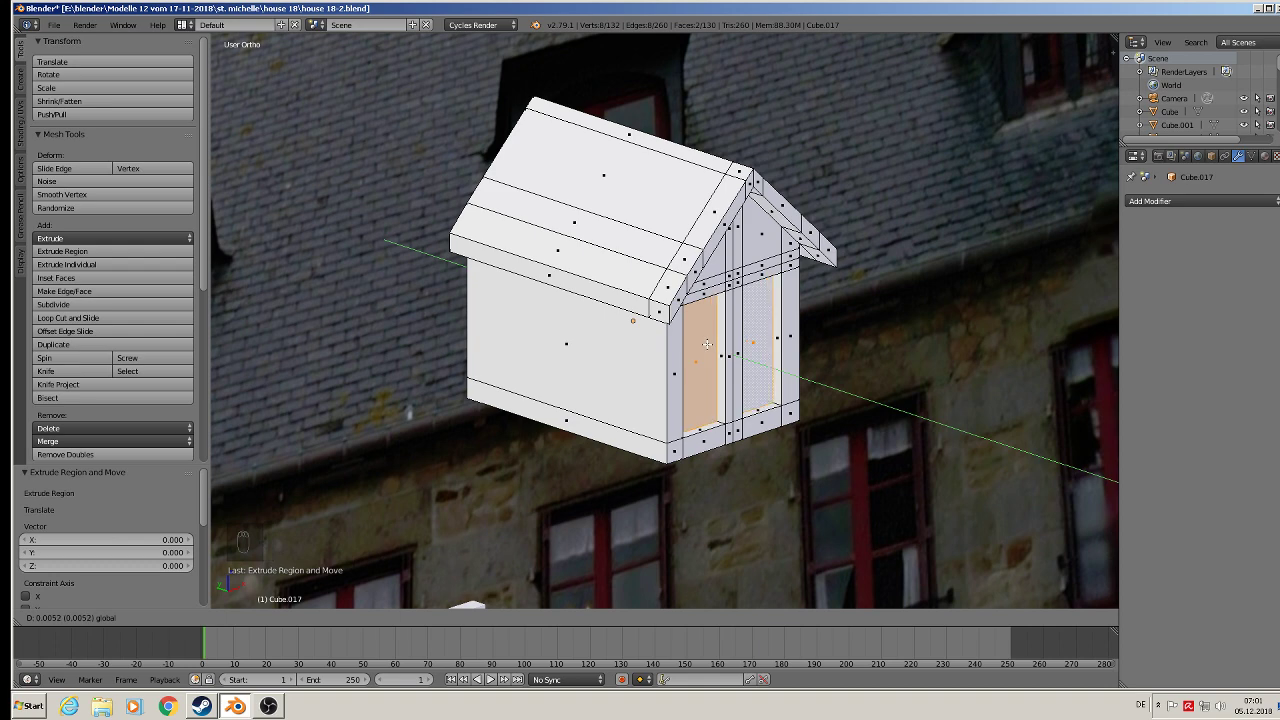
{"action": "left_click", "coordinate": [707, 344]}
Delete the two recessed panels with Only Faces to leave open window holes in the dormer front
{"action": "key", "text": "x"}
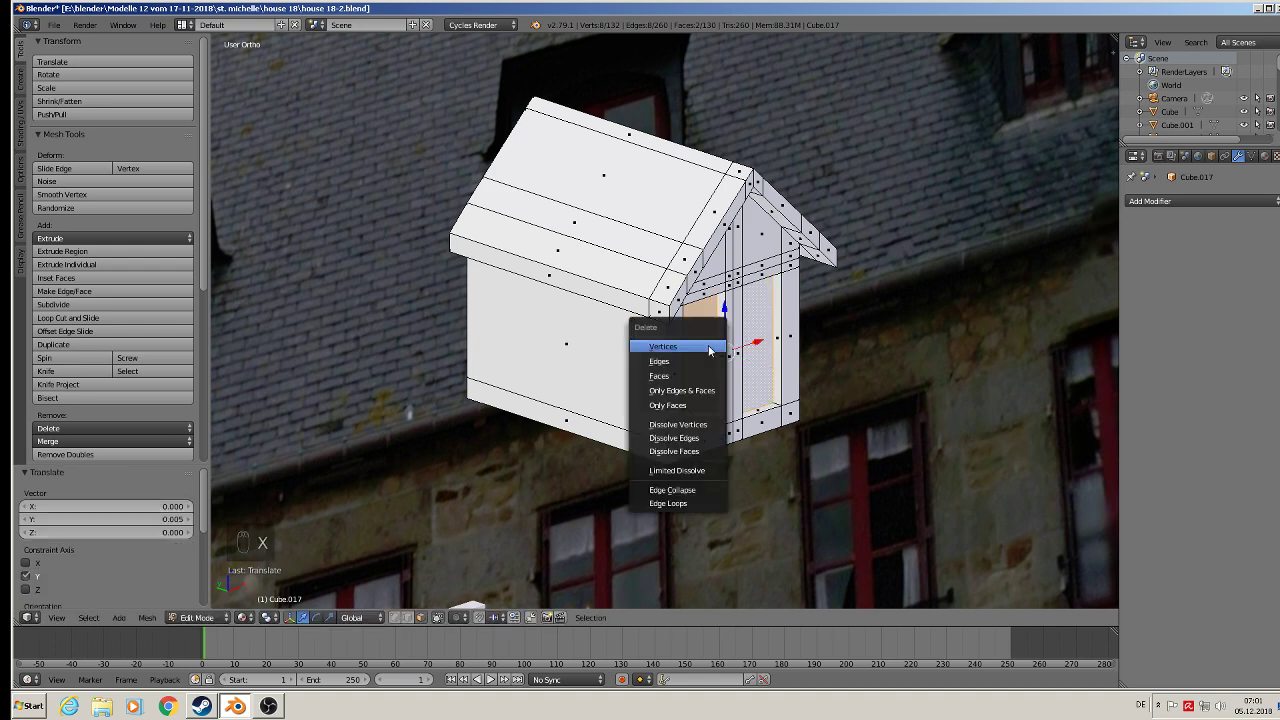
{"action": "left_click", "coordinate": [692, 406]}
{"action": "key", "text": "KP_6"}
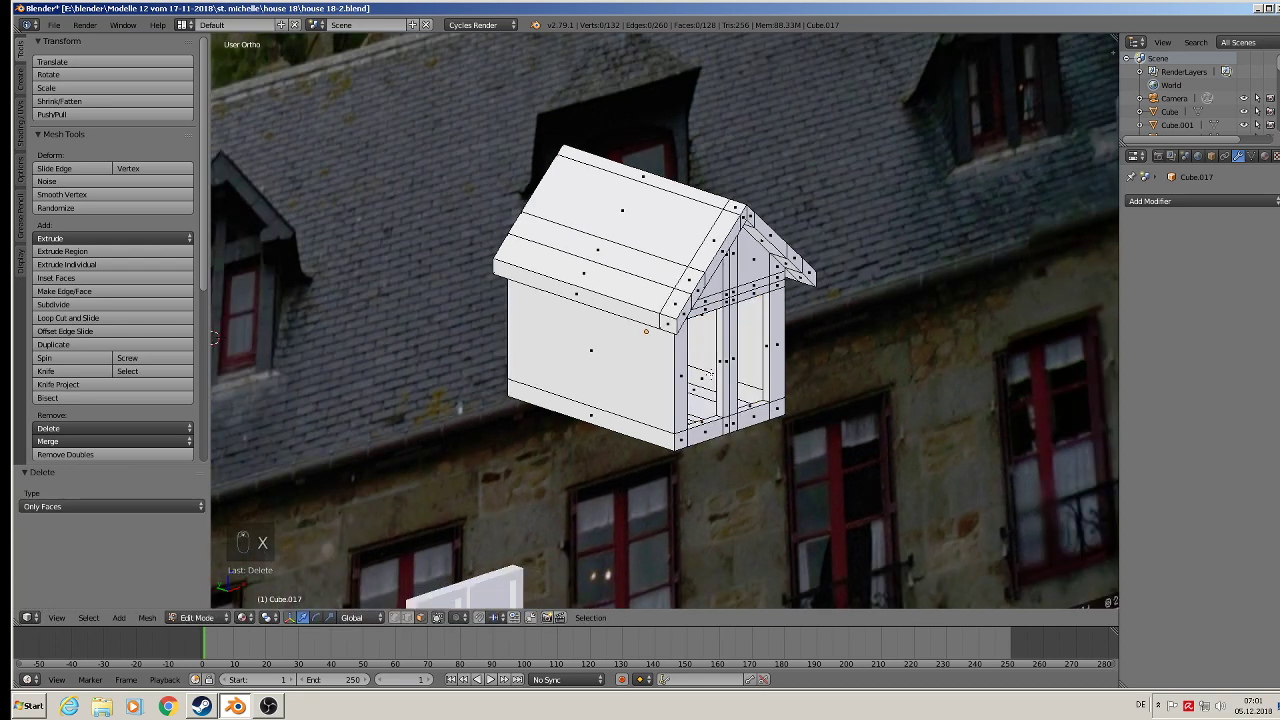
{"action": "key", "text": "KP_6"}
{"action": "key", "text": "KP_6"}
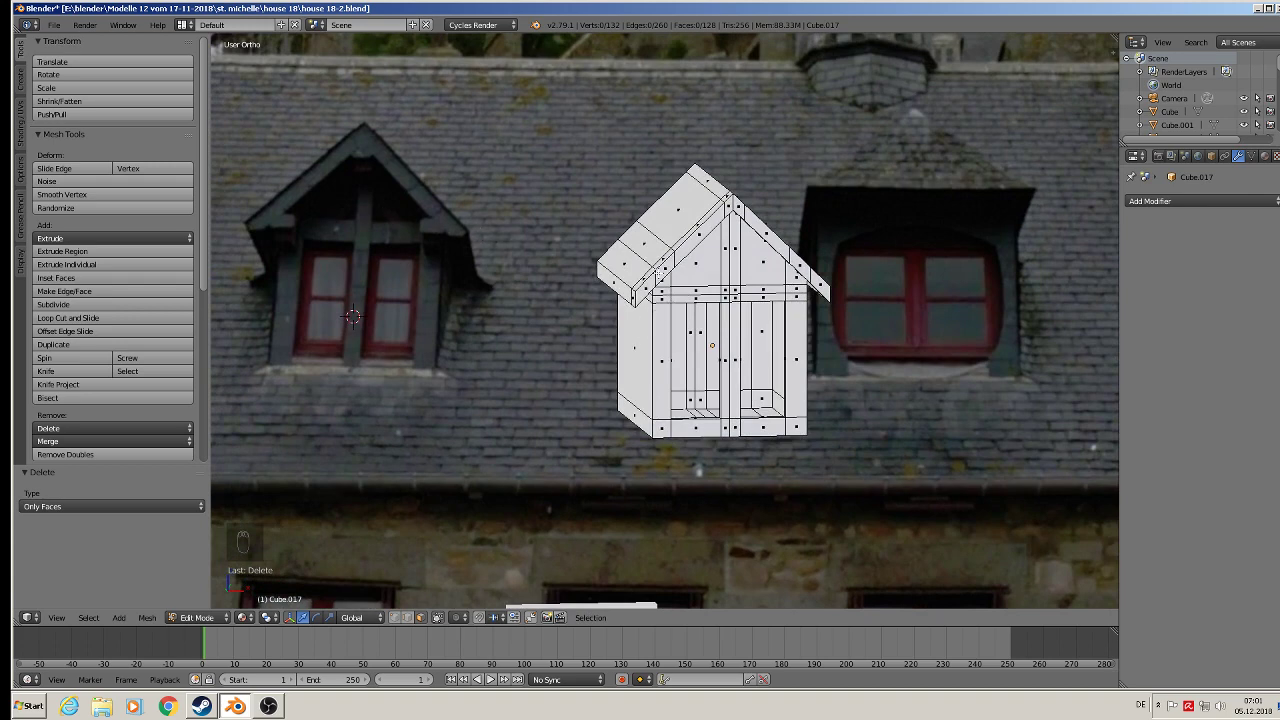
Extrude the two gable faces beside the dormer's central post about 0.006 inward along Y and finish mesh editing
{"action": "right_click", "coordinate": [718, 279]}
{"action": "right_click", "coordinate": [768, 267], "text": "shift"}
{"action": "middle_click_drag", "start_coordinate": [768, 270], "coordinate": [791, 353]}
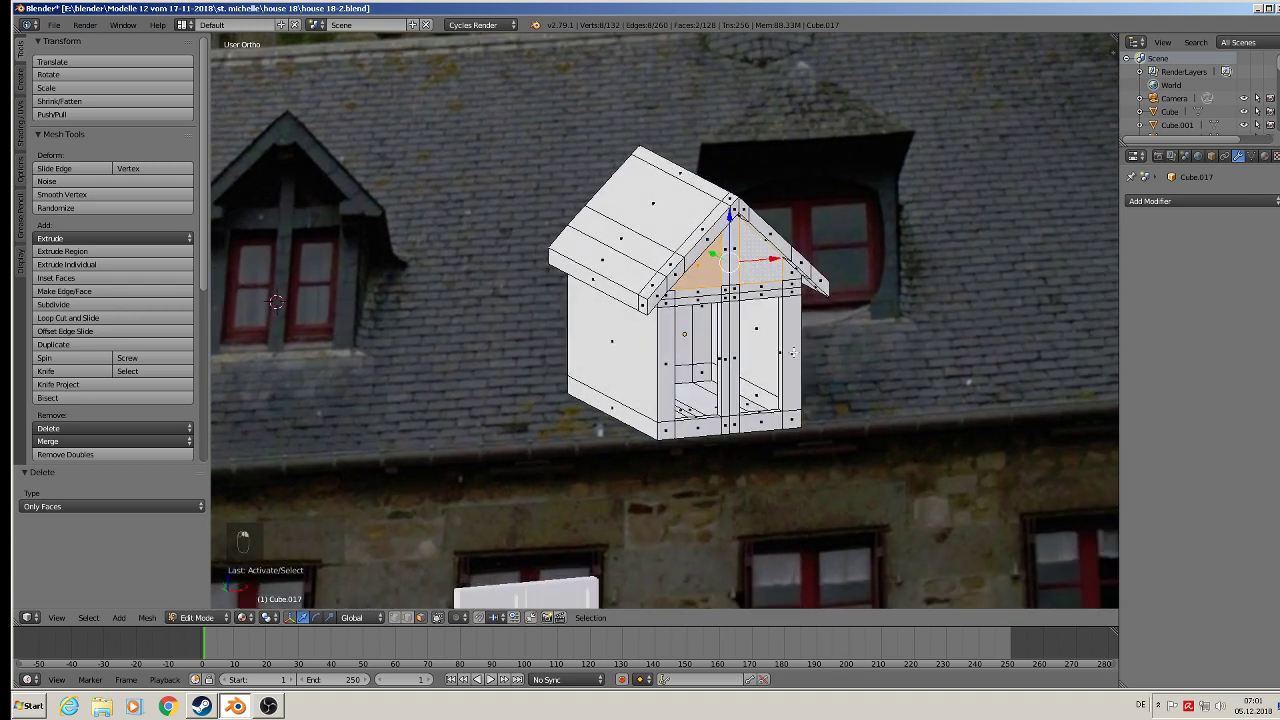
{"action": "key", "text": "e"}
{"action": "right_click", "coordinate": [786, 352]}
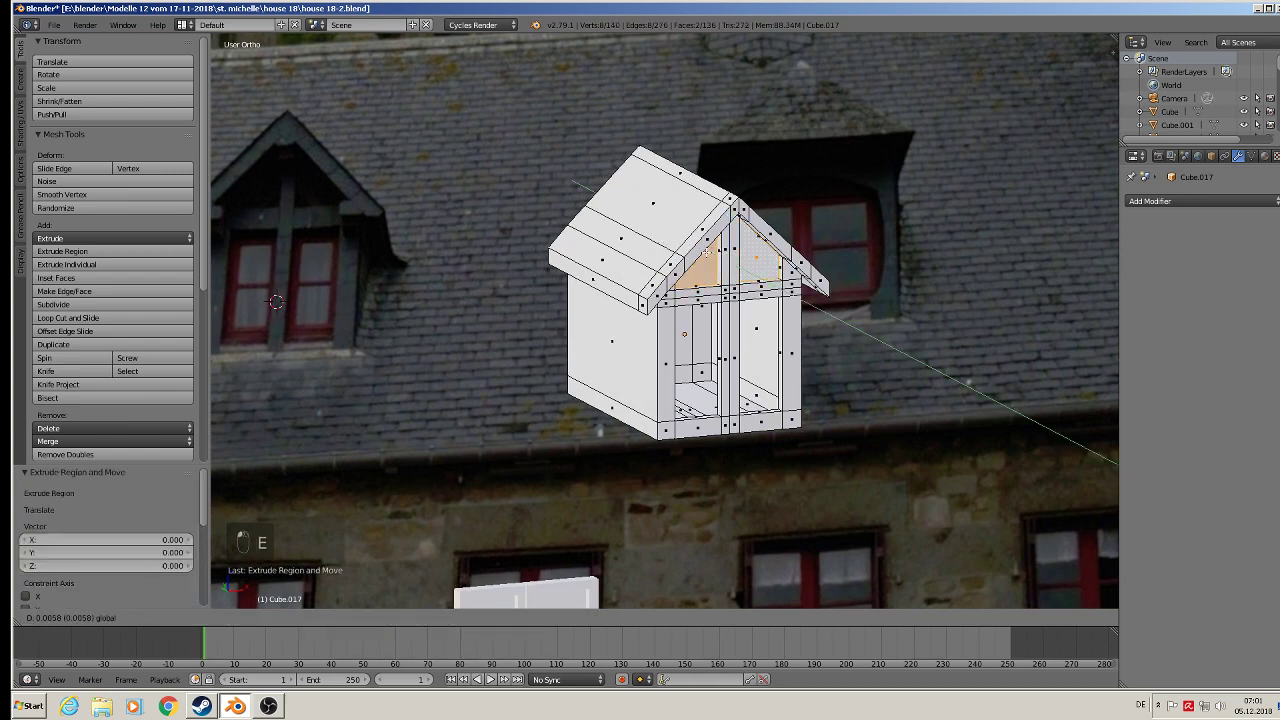
{"action": "key", "text": "Tab"}
Move the dormer -0.029 along X in front of the reference photo and save the file
{"action": "middle_click_drag", "start_coordinate": [760, 334], "coordinate": [604, 327]}
{"action": "scroll", "coordinate": [708, 314], "scroll_direction": "down", "scroll_amount": 2}
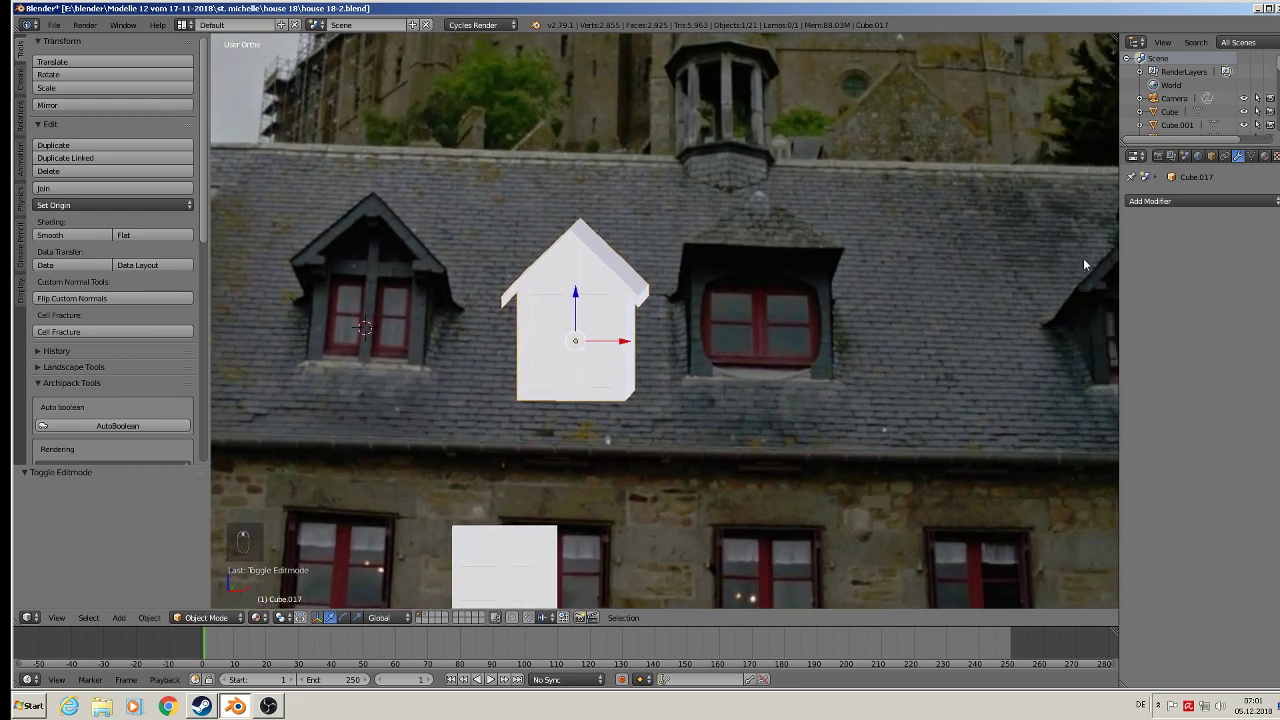
{"action": "middle_click_drag", "start_coordinate": [1086, 304], "coordinate": [766, 337], "text": "shift"}
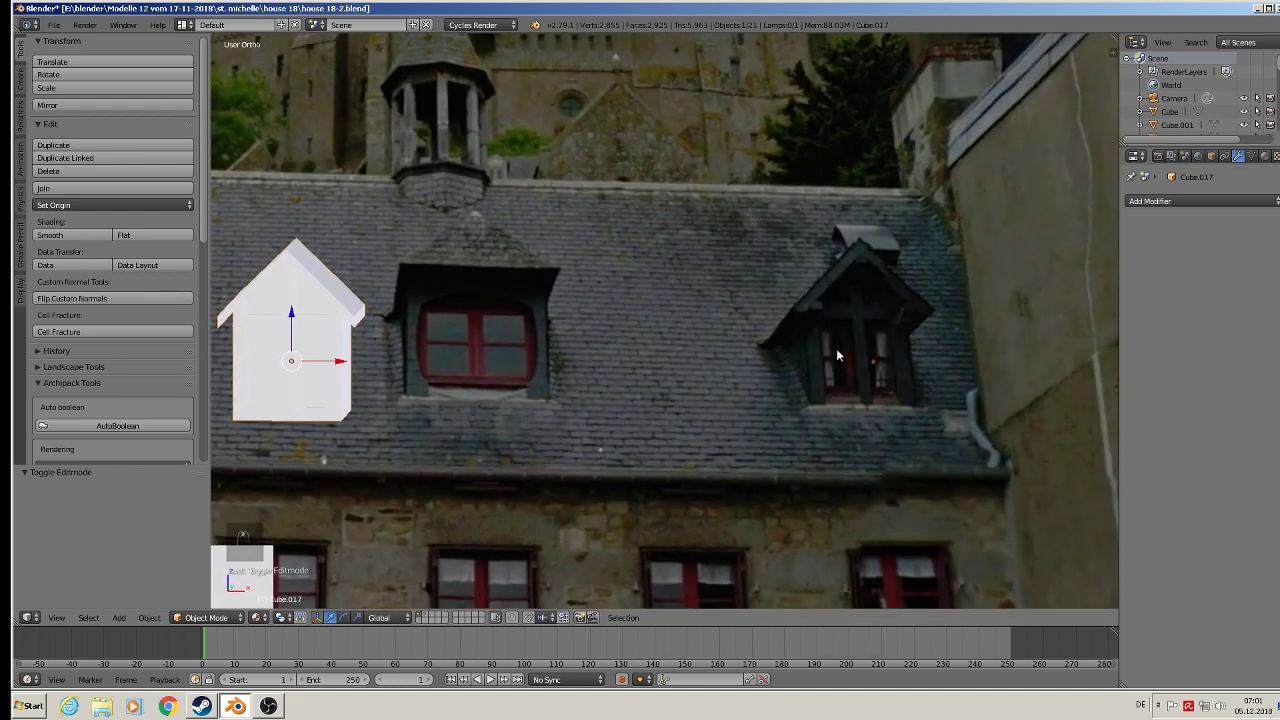
{"action": "middle_click_drag", "start_coordinate": [458, 394], "coordinate": [604, 333], "text": "shift"}
{"action": "left_click_drag", "start_coordinate": [495, 289], "coordinate": [458, 289]}
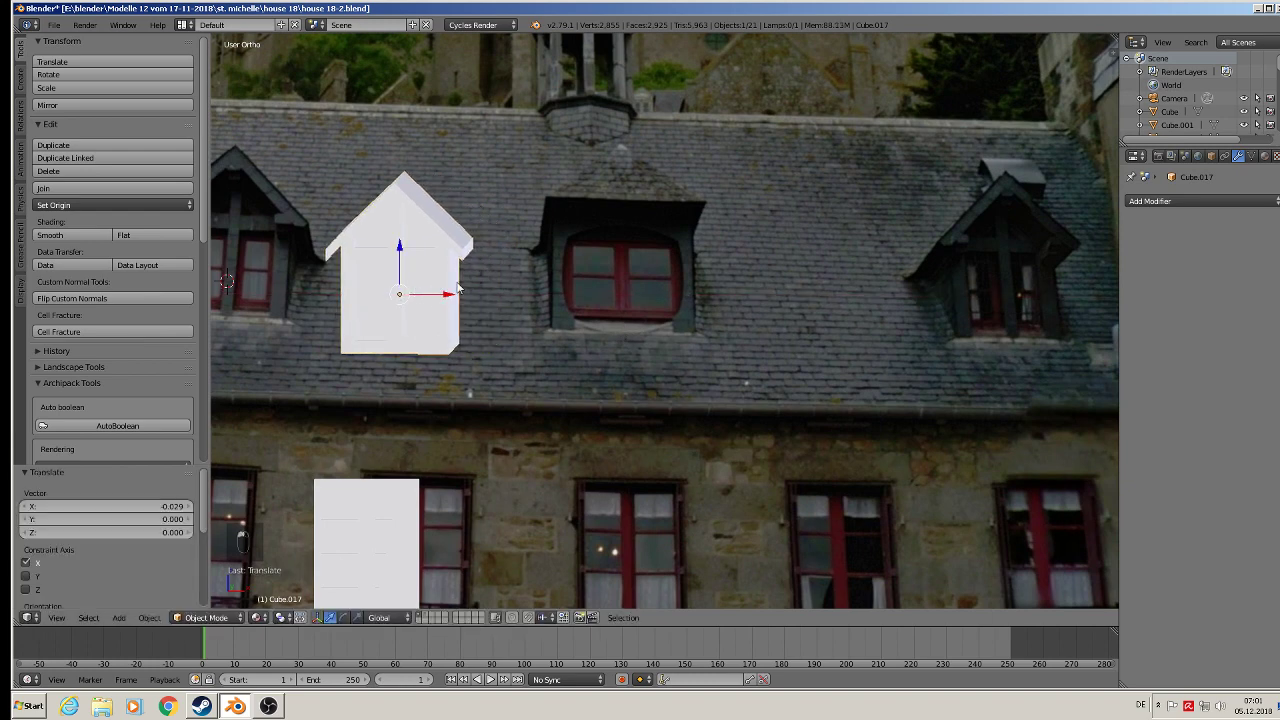
{"action": "middle_click_drag", "start_coordinate": [606, 396], "coordinate": [634, 369], "text": "shift"}
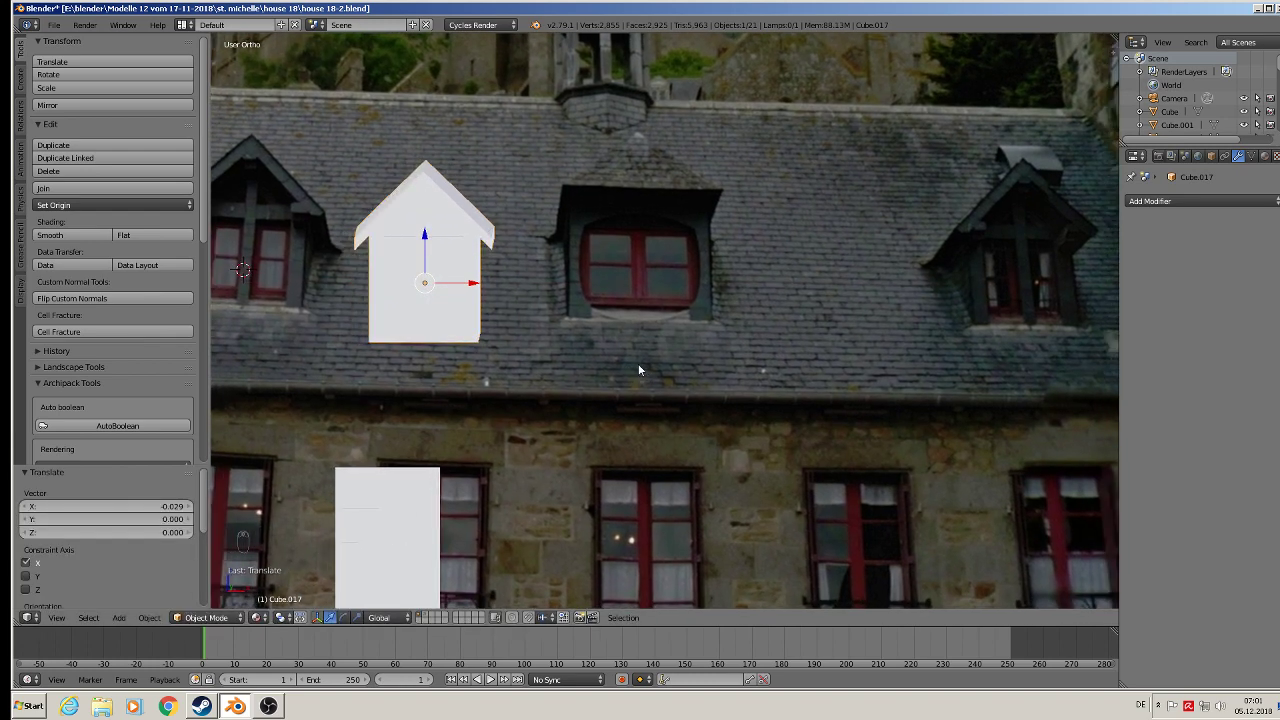
{"action": "middle_click_drag", "start_coordinate": [622, 355], "coordinate": [650, 358], "text": "shift"}
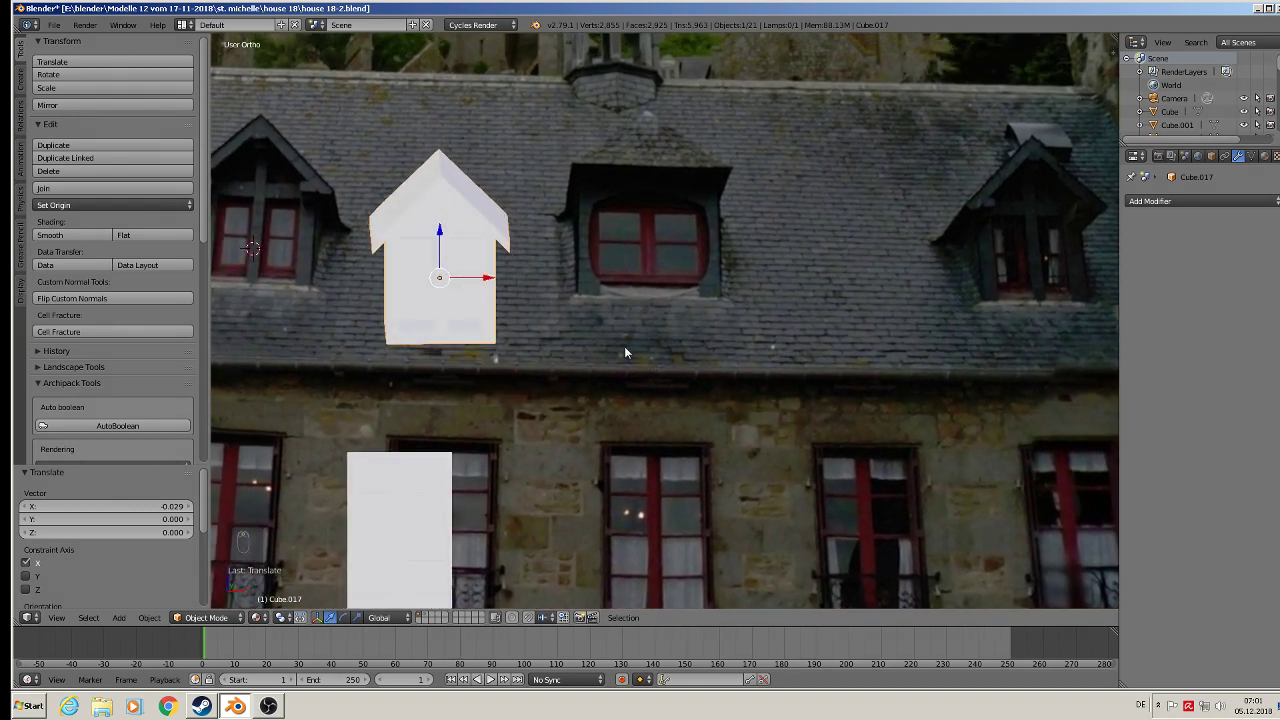
{"action": "left_click", "coordinate": [54, 24]}
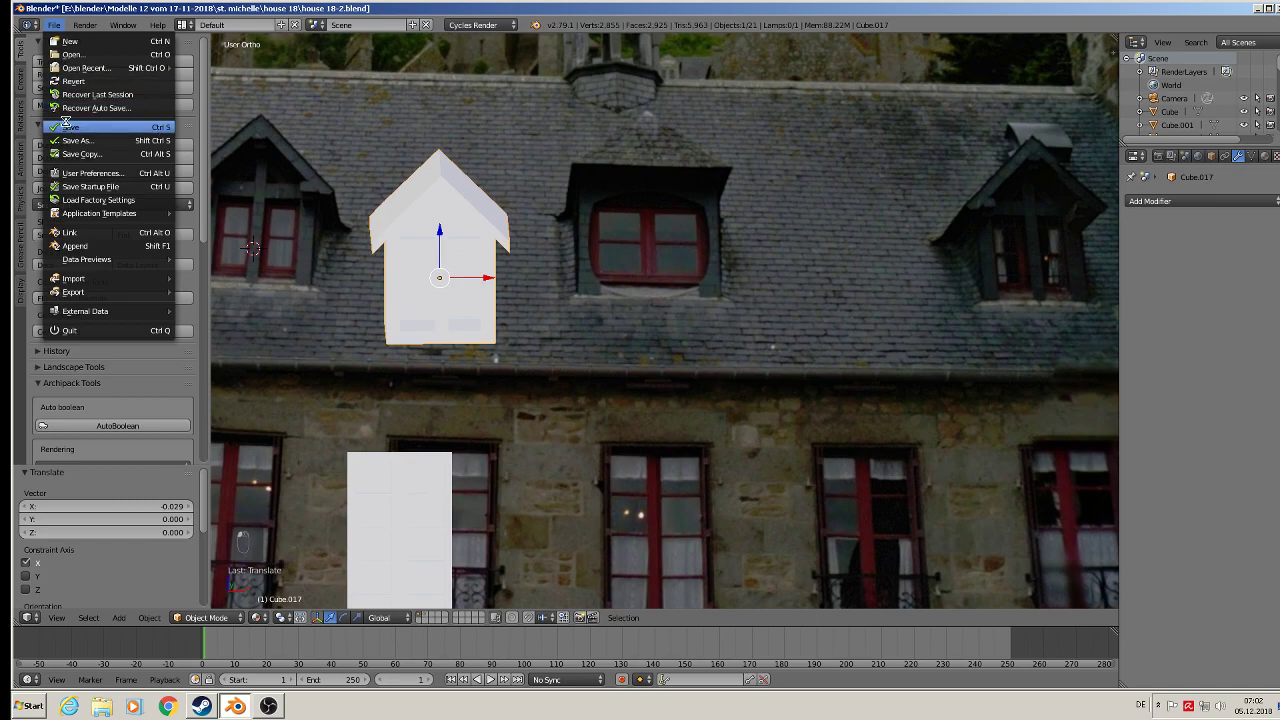
{"action": "left_click", "coordinate": [70, 127]}
Examine the aerial, street and facade reference photos for the roof dormers and compare them with the modelled dormer
{"action": "scroll", "coordinate": [512, 390], "scroll_direction": "down", "scroll_amount": 4}
{"action": "middle_click_drag", "start_coordinate": [514, 405], "coordinate": [697, 277], "text": "shift"}
{"action": "middle_click_drag", "start_coordinate": [562, 318], "coordinate": [680, 360], "text": "shift"}
{"action": "scroll", "coordinate": [420, 170], "scroll_direction": "up", "scroll_amount": 6}
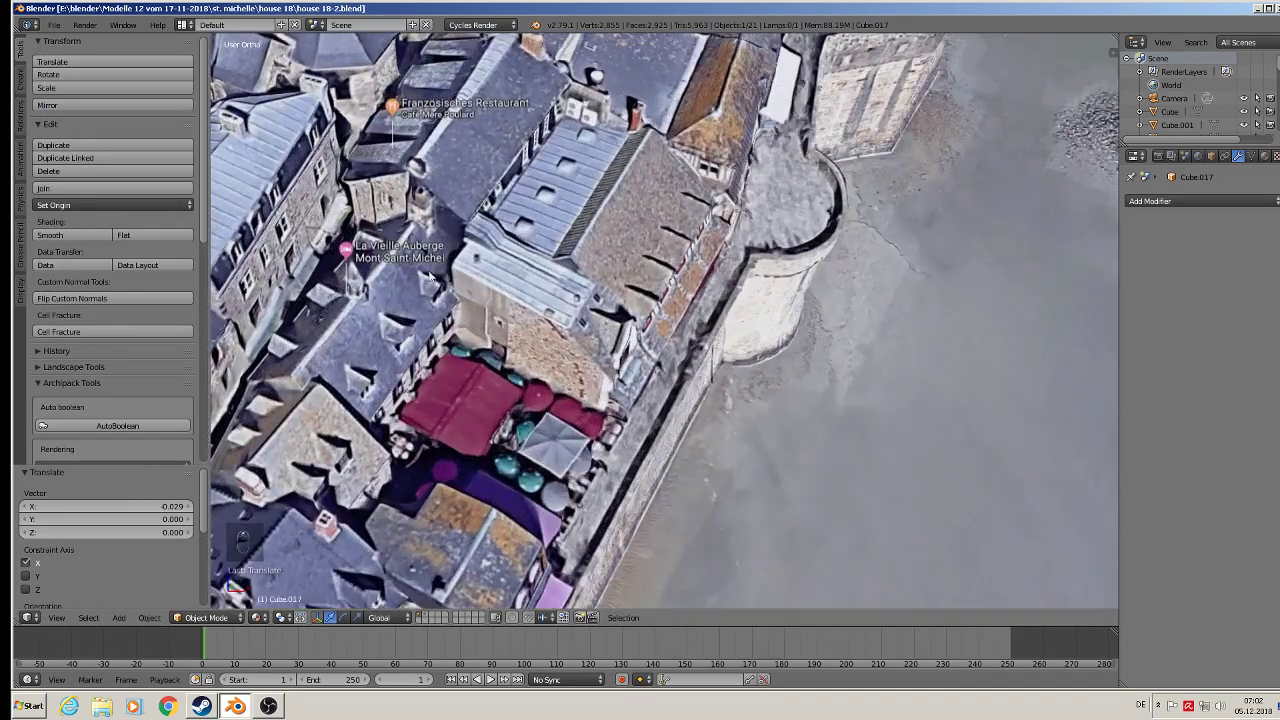
{"action": "scroll", "coordinate": [372, 316], "scroll_direction": "up", "scroll_amount": 1}
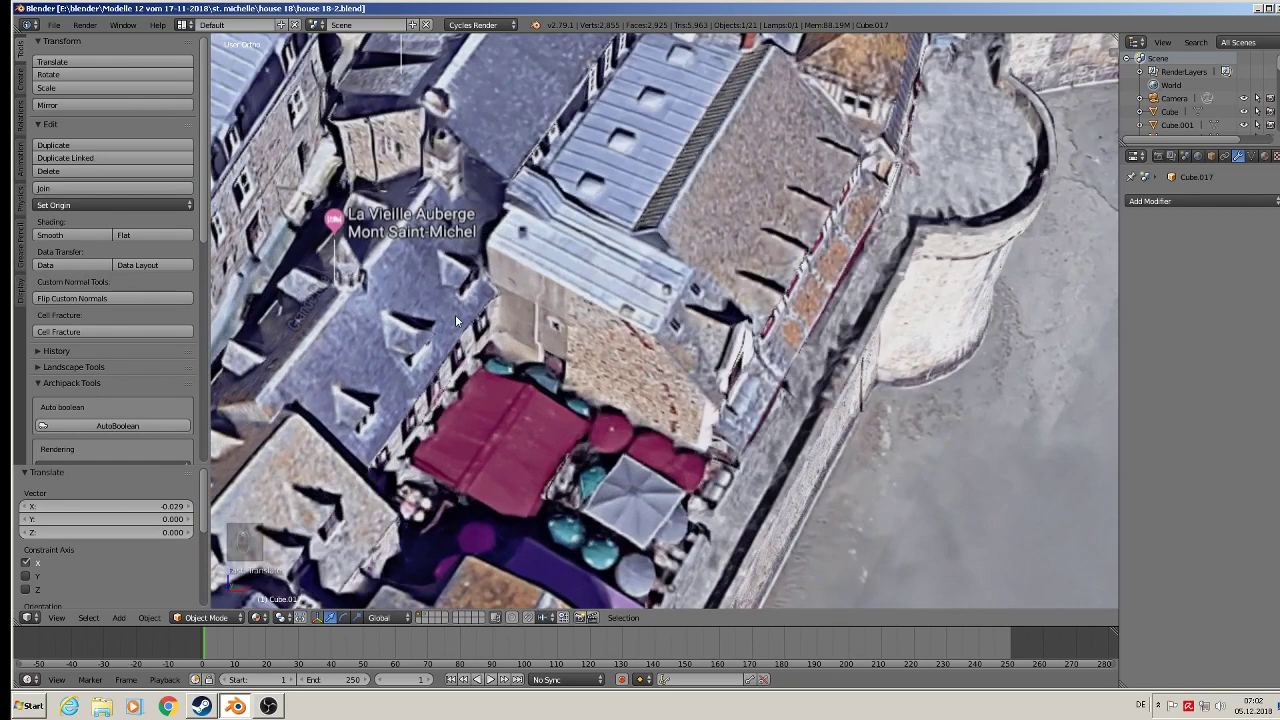
{"action": "scroll", "coordinate": [393, 337], "scroll_direction": "down", "scroll_amount": 7}
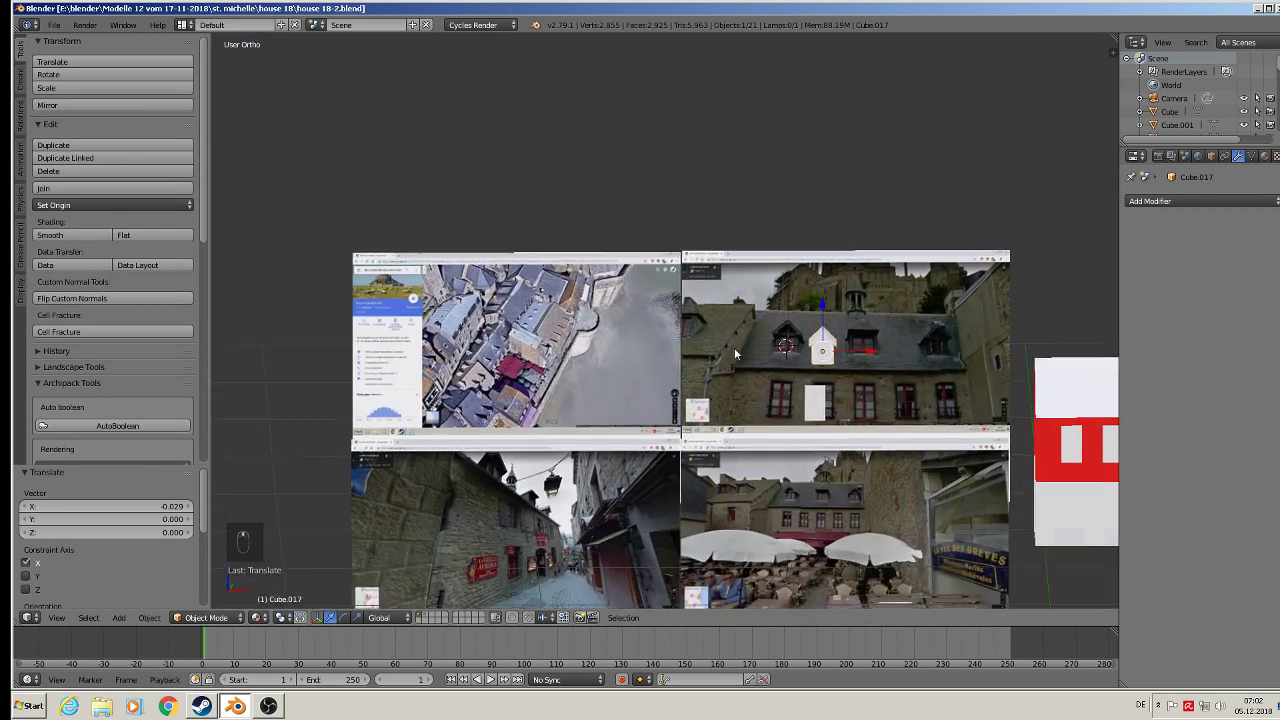
{"action": "middle_click_drag", "start_coordinate": [734, 350], "coordinate": [713, 207], "text": "shift"}
{"action": "scroll", "coordinate": [549, 320], "scroll_direction": "up", "scroll_amount": 9}
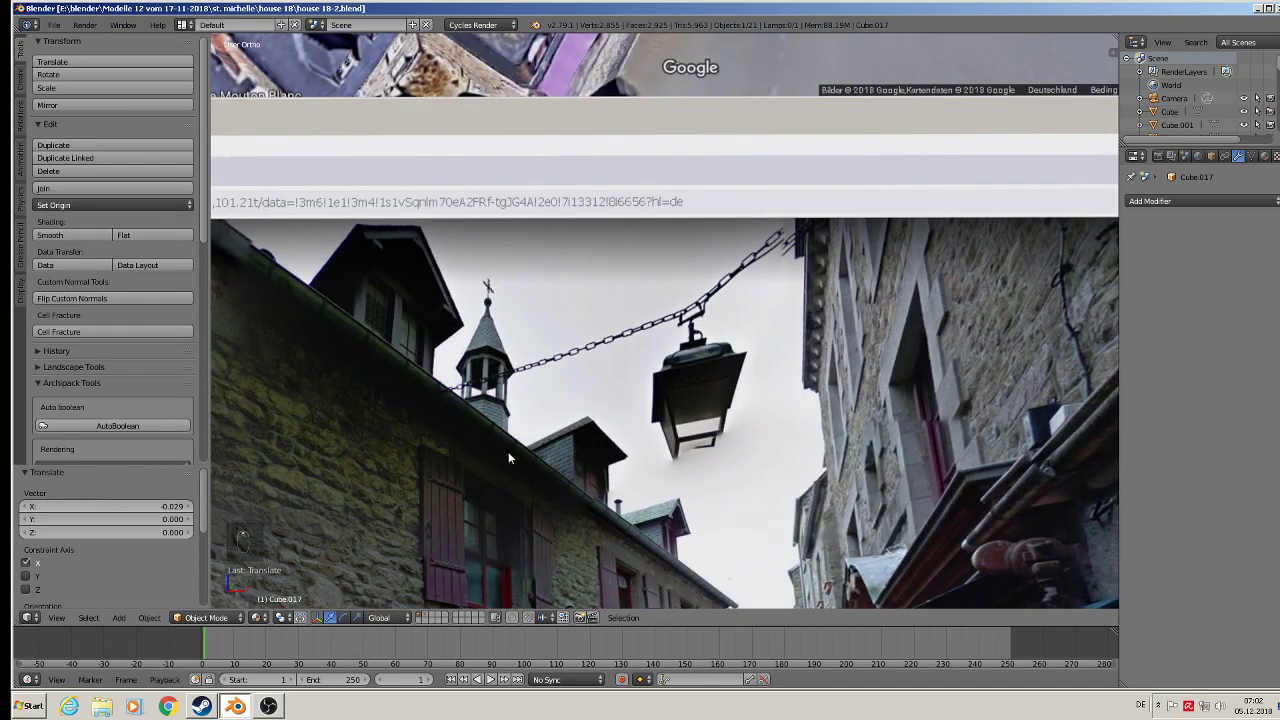
{"action": "scroll", "coordinate": [480, 345], "scroll_direction": "down", "scroll_amount": 6}
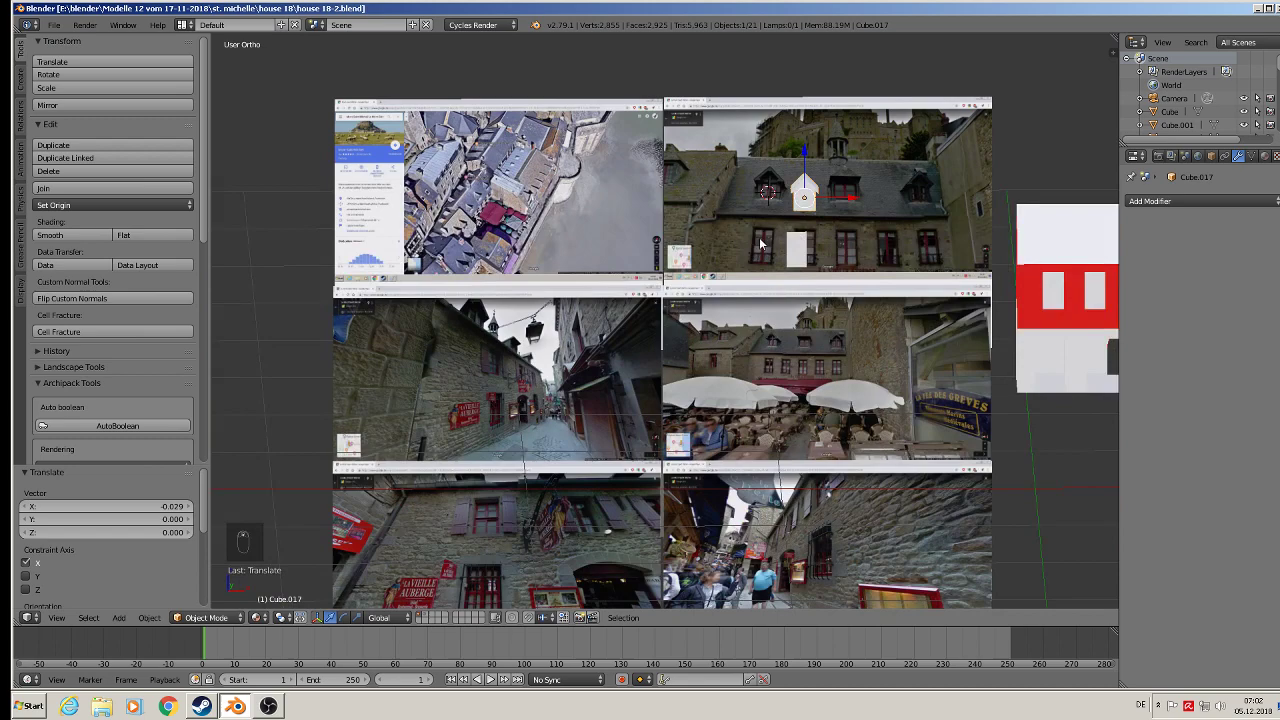
{"action": "middle_click_drag", "start_coordinate": [760, 243], "coordinate": [538, 278], "text": "shift"}
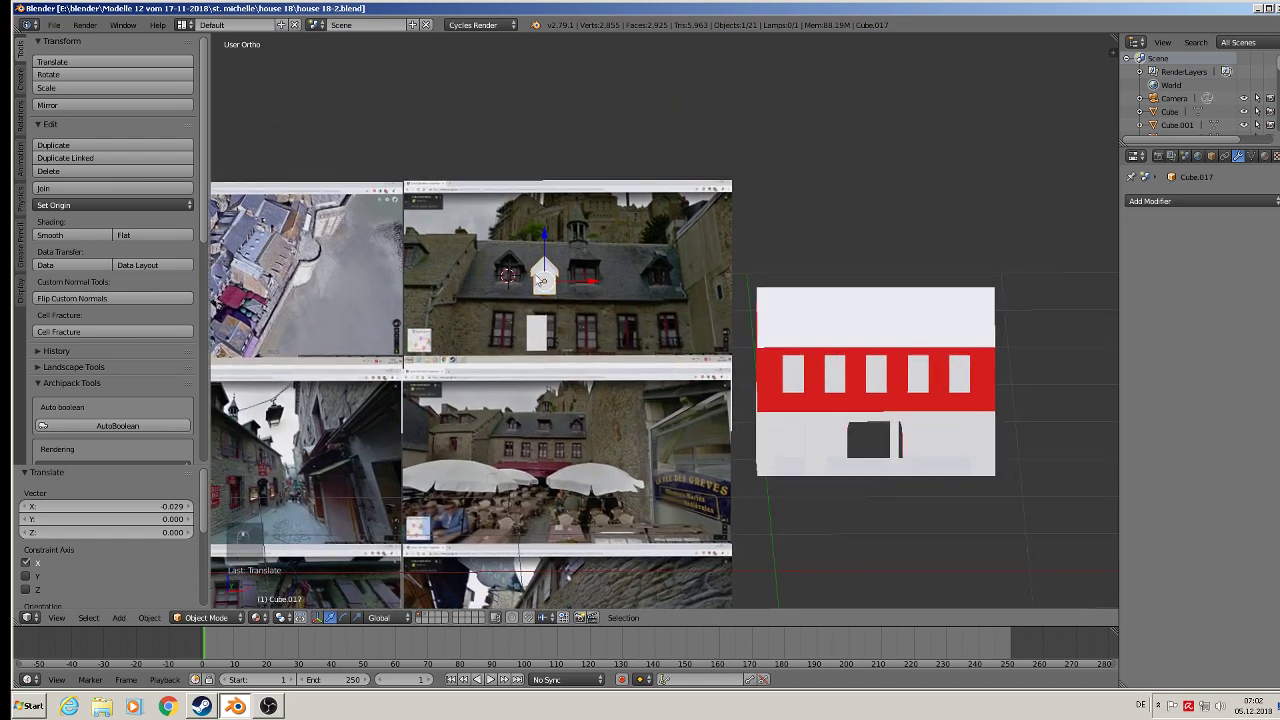
{"action": "scroll", "coordinate": [538, 275], "scroll_direction": "up", "scroll_amount": 5}
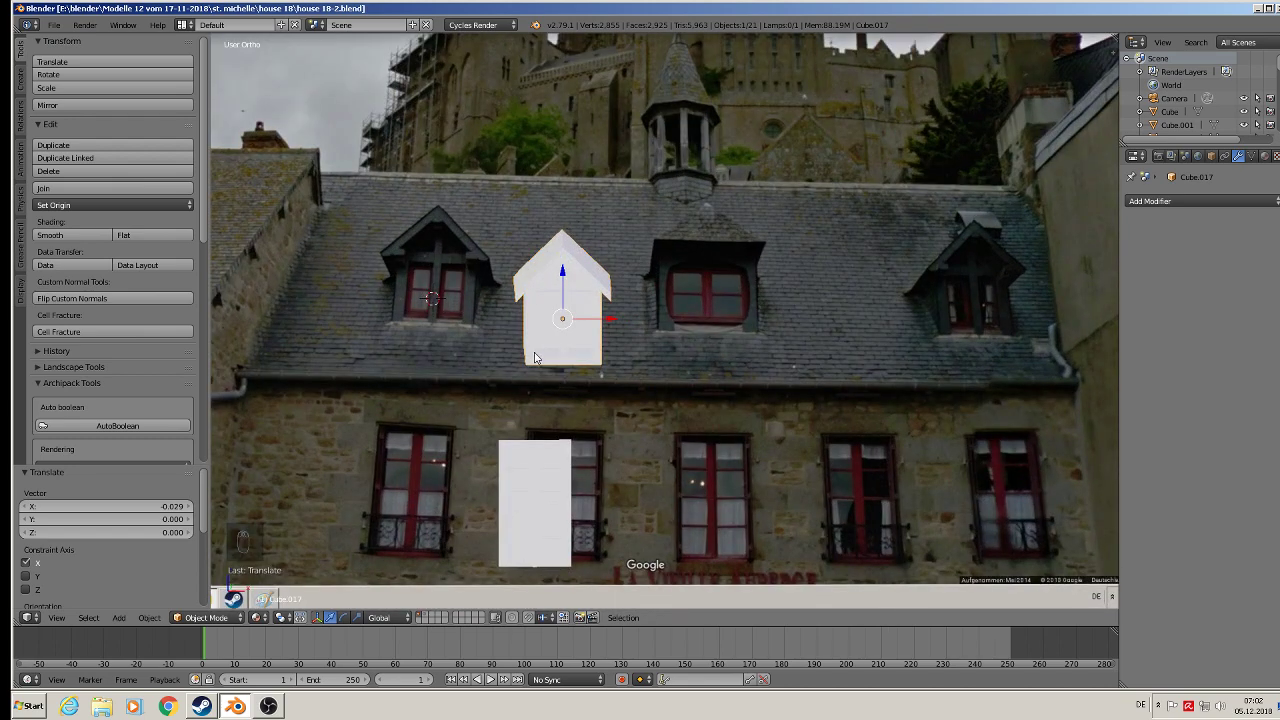
{"action": "middle_click_drag", "start_coordinate": [662, 340], "coordinate": [693, 341]}
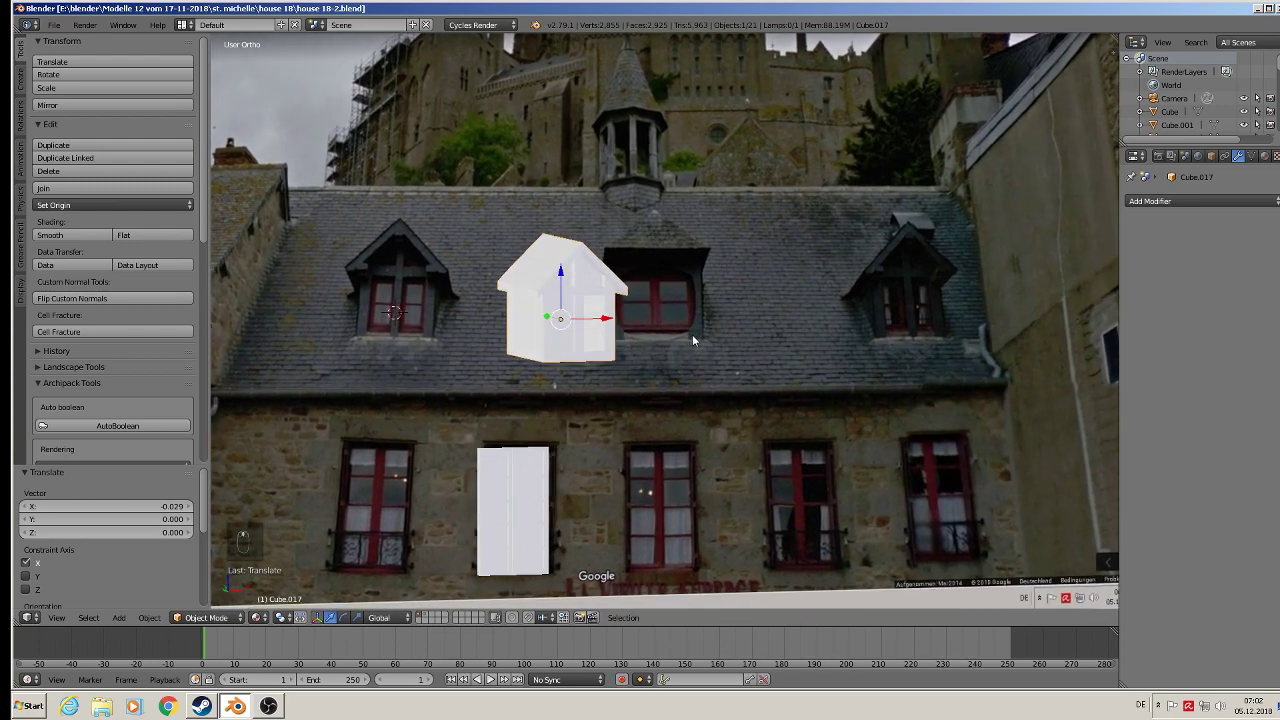
{"action": "scroll", "coordinate": [395, 350], "scroll_direction": "up", "scroll_amount": 3}
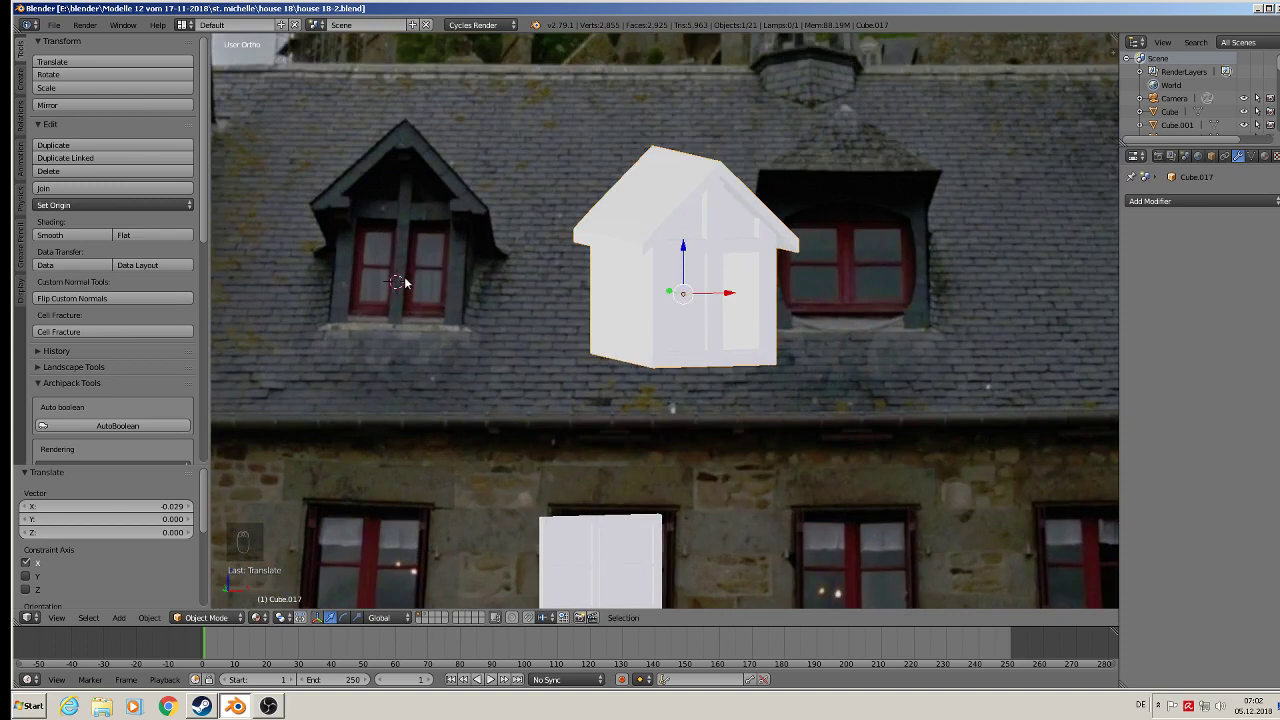
Add a cube over the photographed dormer's left window in front view, scale it to 0.013 and stretch it by 2.156 along Z
{"action": "key", "text": "KP_1"}
{"action": "scroll", "coordinate": [402, 273], "scroll_direction": "up", "scroll_amount": 2}
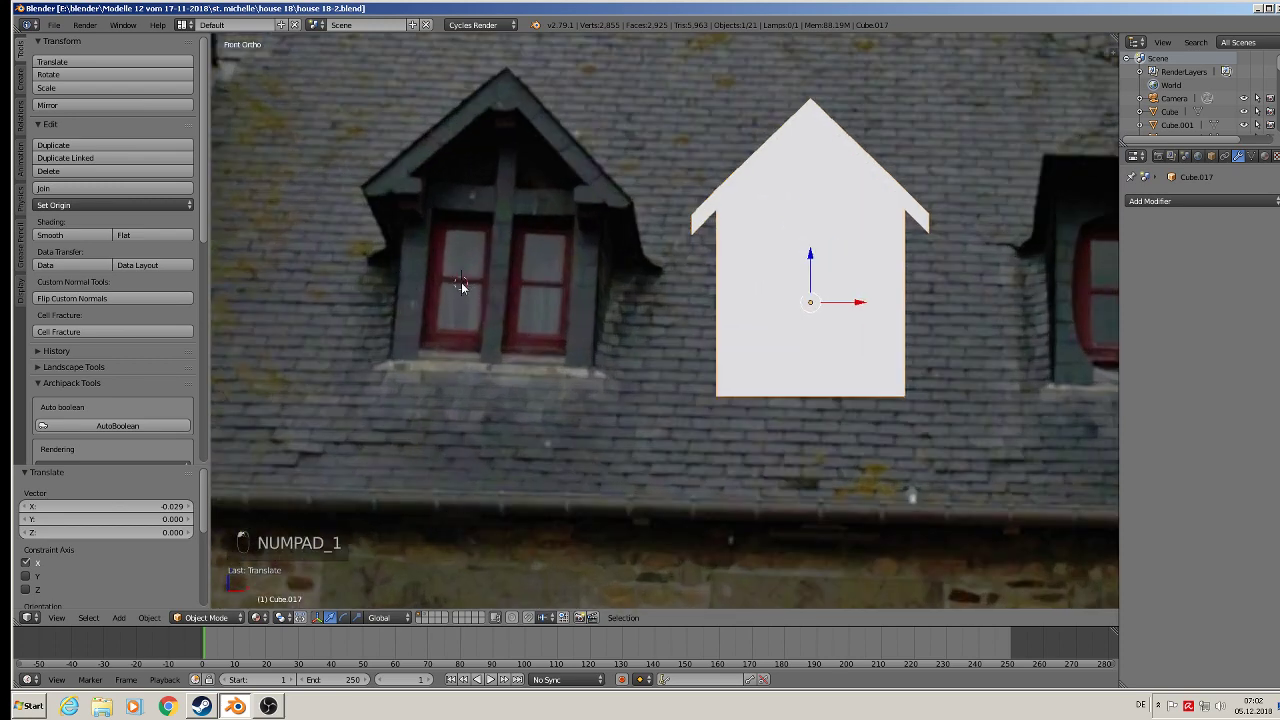
{"action": "left_click", "coordinate": [118, 617]}
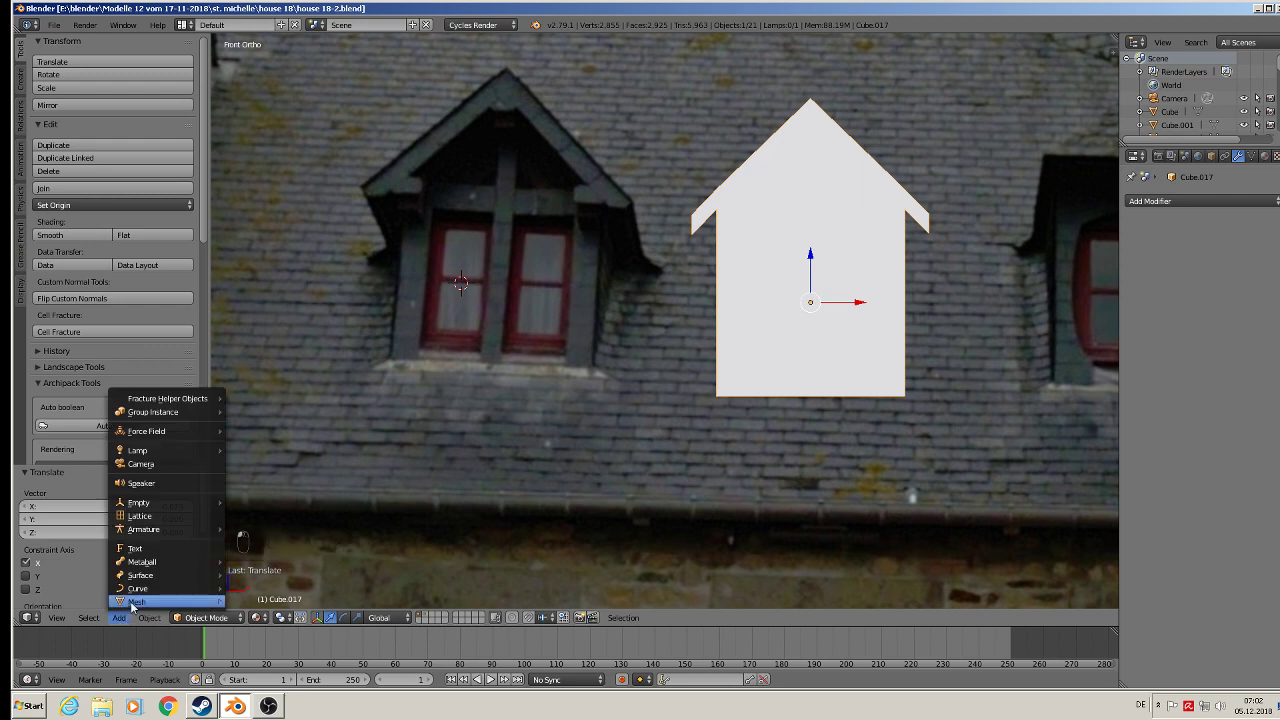
{"action": "mouse_move", "coordinate": [130, 601]}
{"action": "left_click", "coordinate": [255, 298]}
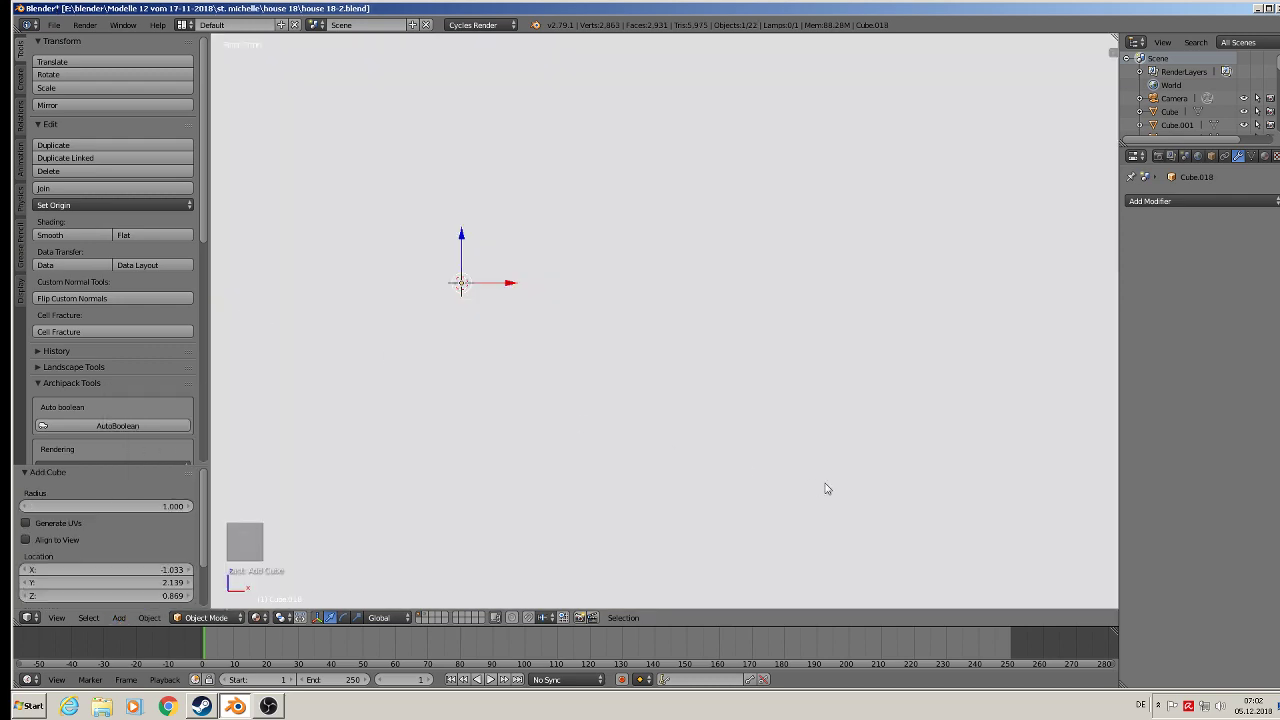
{"action": "key", "text": "s"}
{"action": "left_click", "coordinate": [470, 292]}
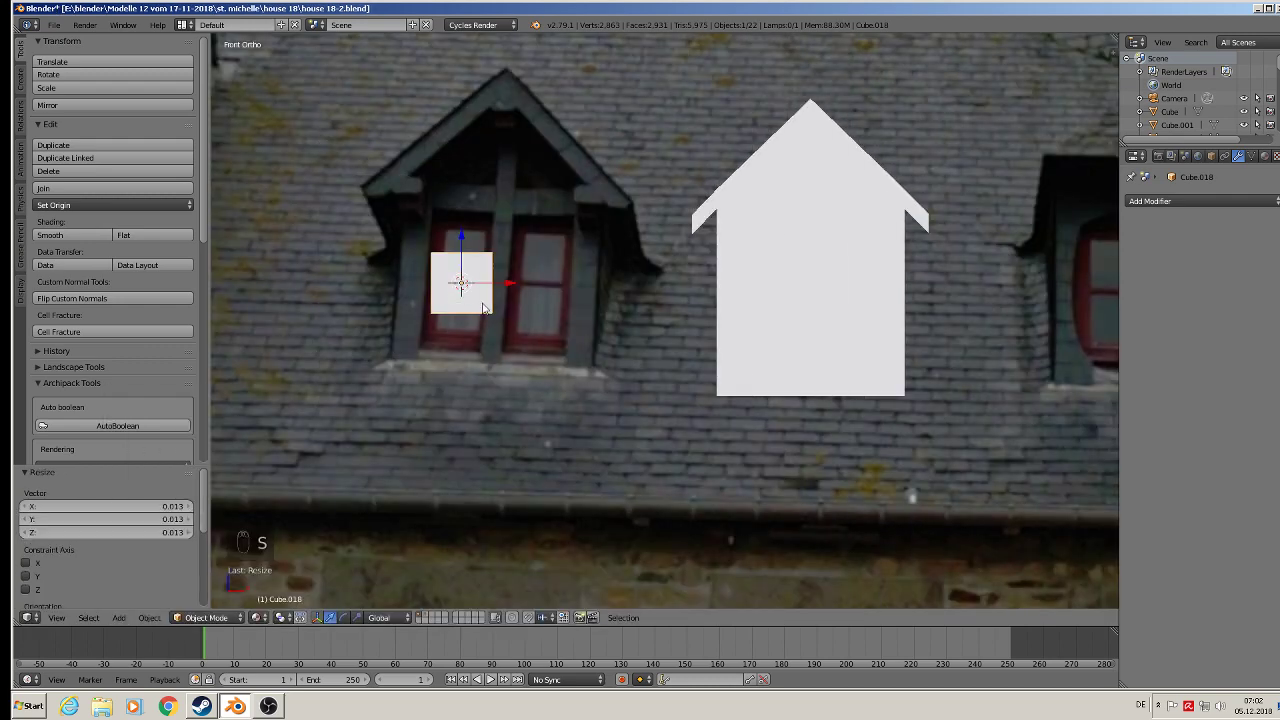
{"action": "key", "text": "s"}
{"action": "key", "text": "z"}
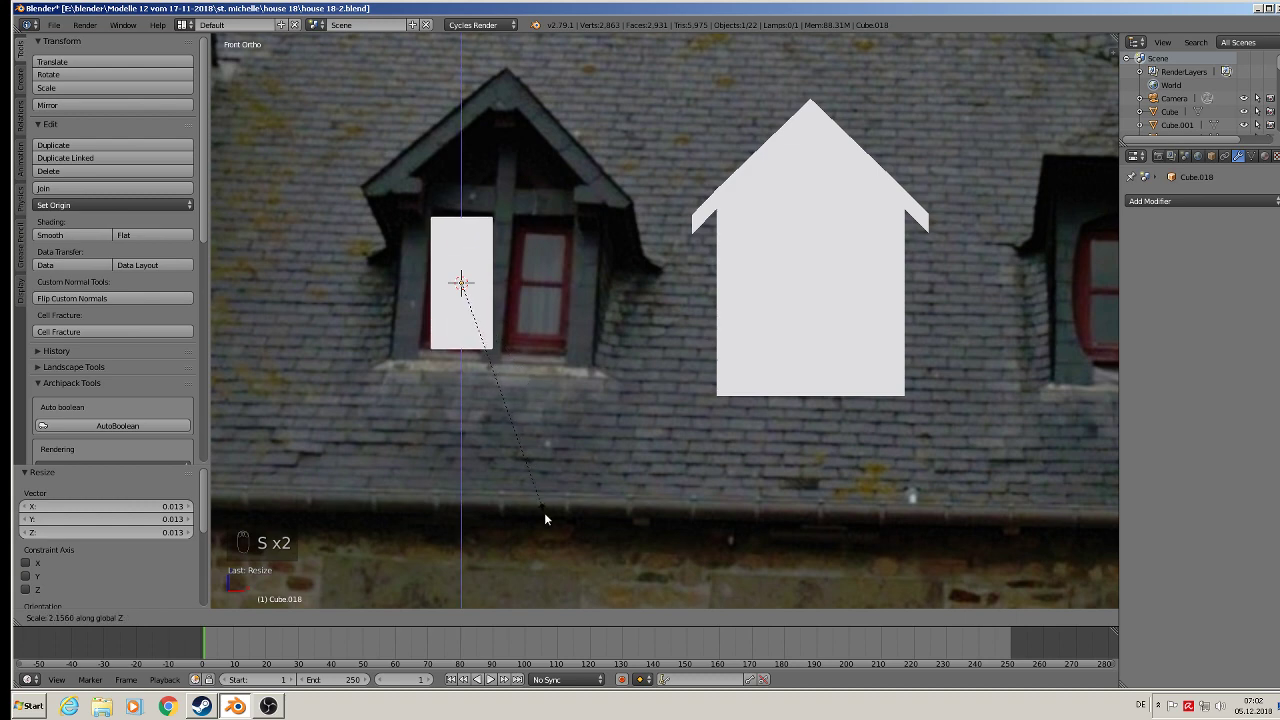
{"action": "left_click", "coordinate": [545, 515]}
Move the window block -0.116 along Y out of the photo and thin it by a factor of 0.079 along Y
{"action": "middle_click_drag", "start_coordinate": [458, 391], "coordinate": [568, 425]}
{"action": "key", "text": "g"}
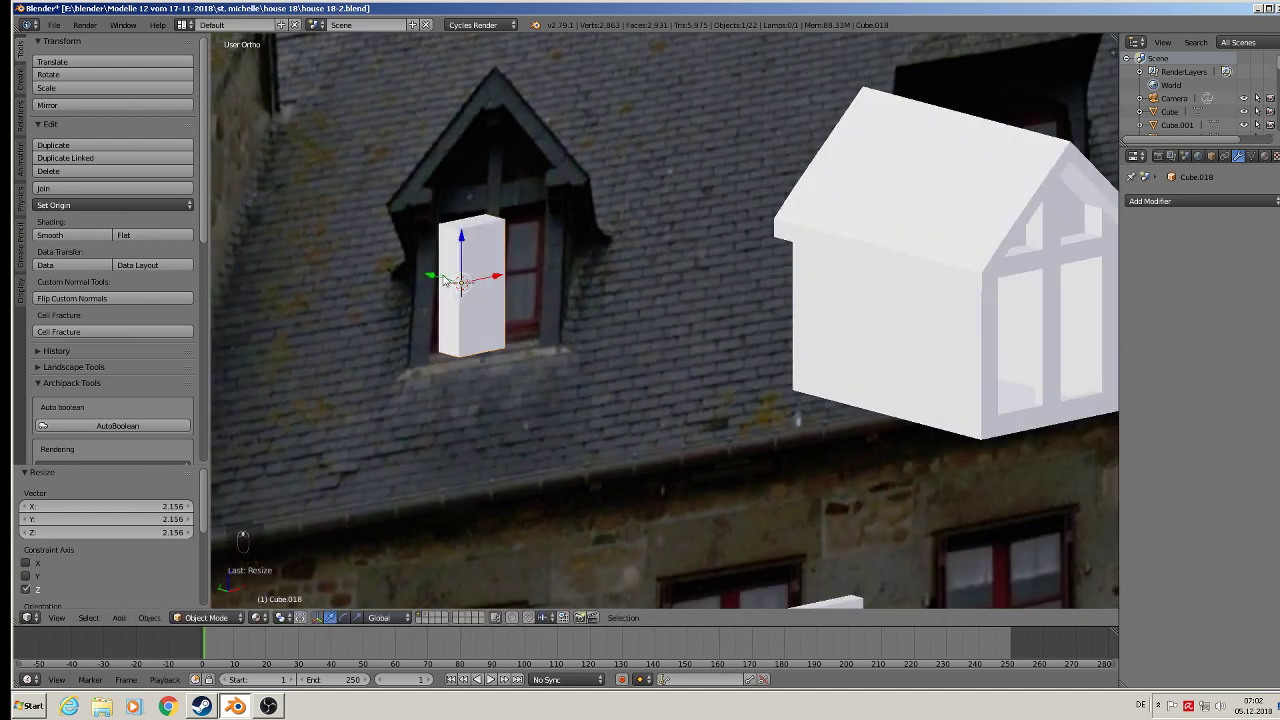
{"action": "key", "text": "y"}
{"action": "left_click", "coordinate": [610, 354]}
{"action": "middle_click_drag", "start_coordinate": [612, 356], "coordinate": [698, 427]}
{"action": "key", "text": "s"}
{"action": "key", "text": "y"}
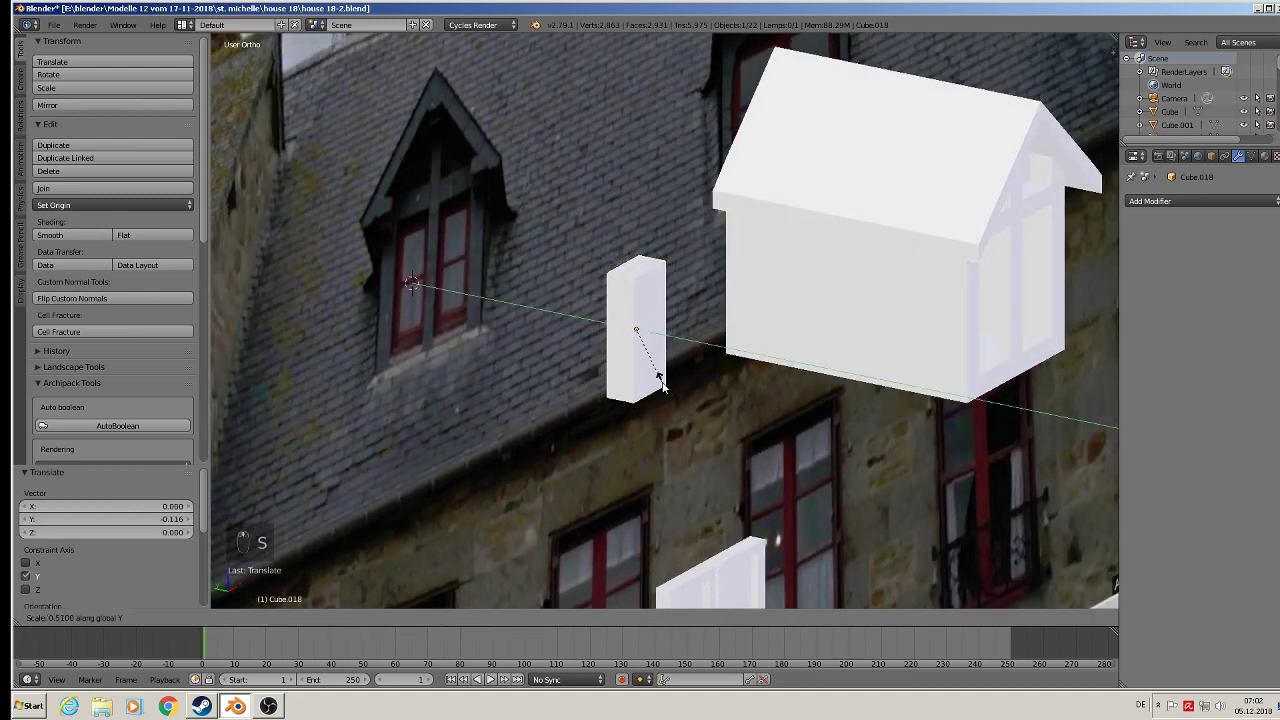
{"action": "left_click", "coordinate": [641, 345]}
Duplicate the thin window panel and offset the copy -0.007 along Y
{"action": "scroll", "coordinate": [649, 351], "scroll_direction": "up", "scroll_amount": 3}
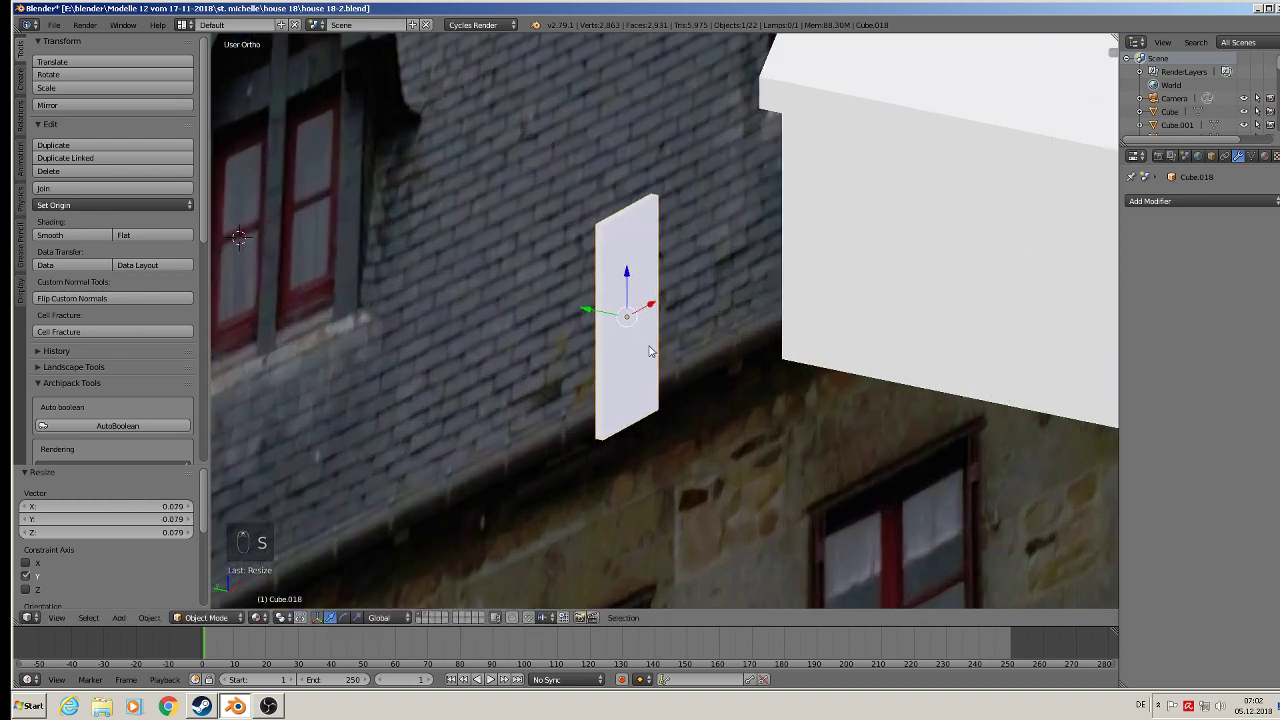
{"action": "key", "text": "shift+d"}
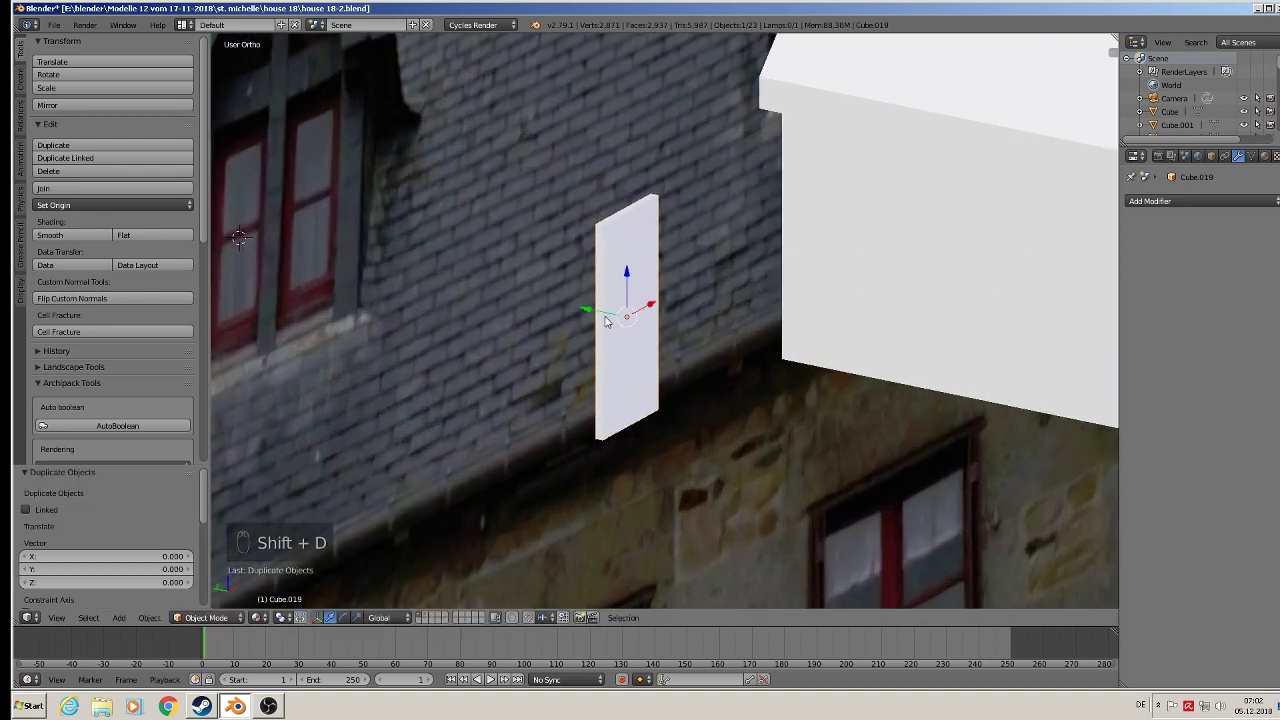
{"action": "key", "text": "y"}
{"action": "left_click", "coordinate": [625, 324]}
Cut two vertical loops in the front panel and spread them towards its side edges by 2.565 along X
{"action": "middle_click_drag", "start_coordinate": [714, 380], "coordinate": [628, 266]}
{"action": "scroll", "coordinate": [634, 271], "scroll_direction": "up", "scroll_amount": 5}
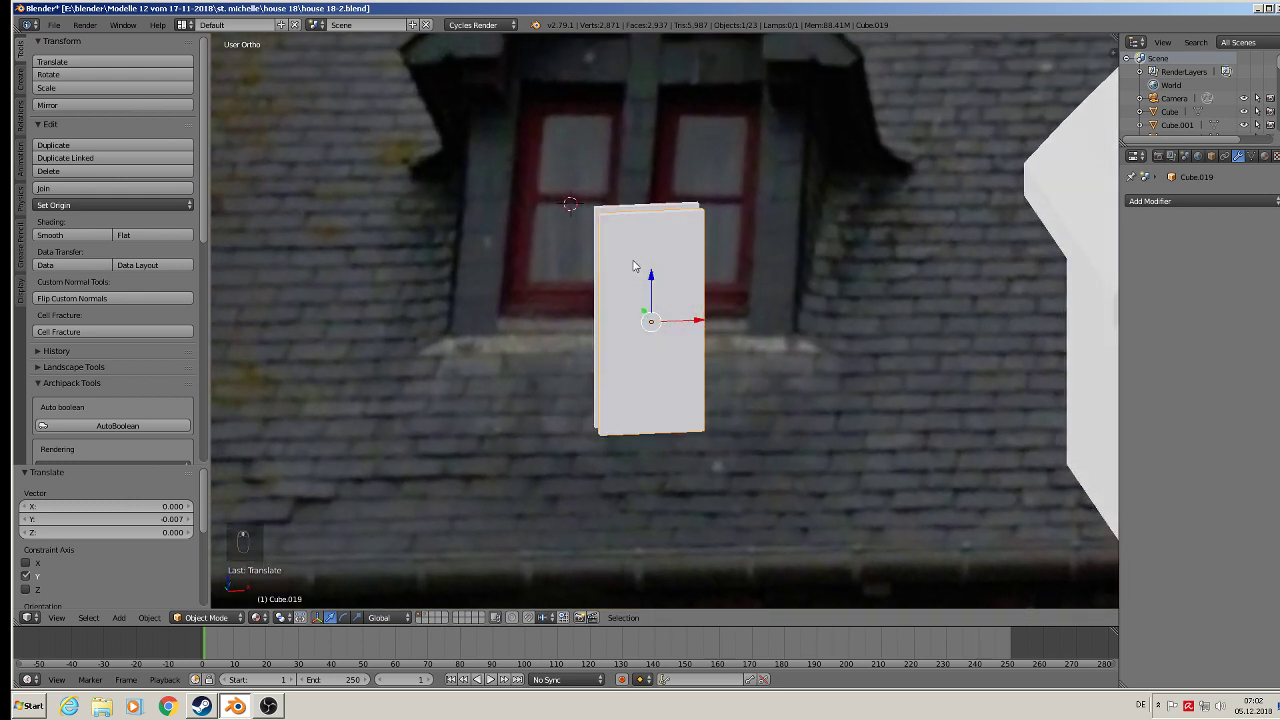
{"action": "key", "text": "Tab"}
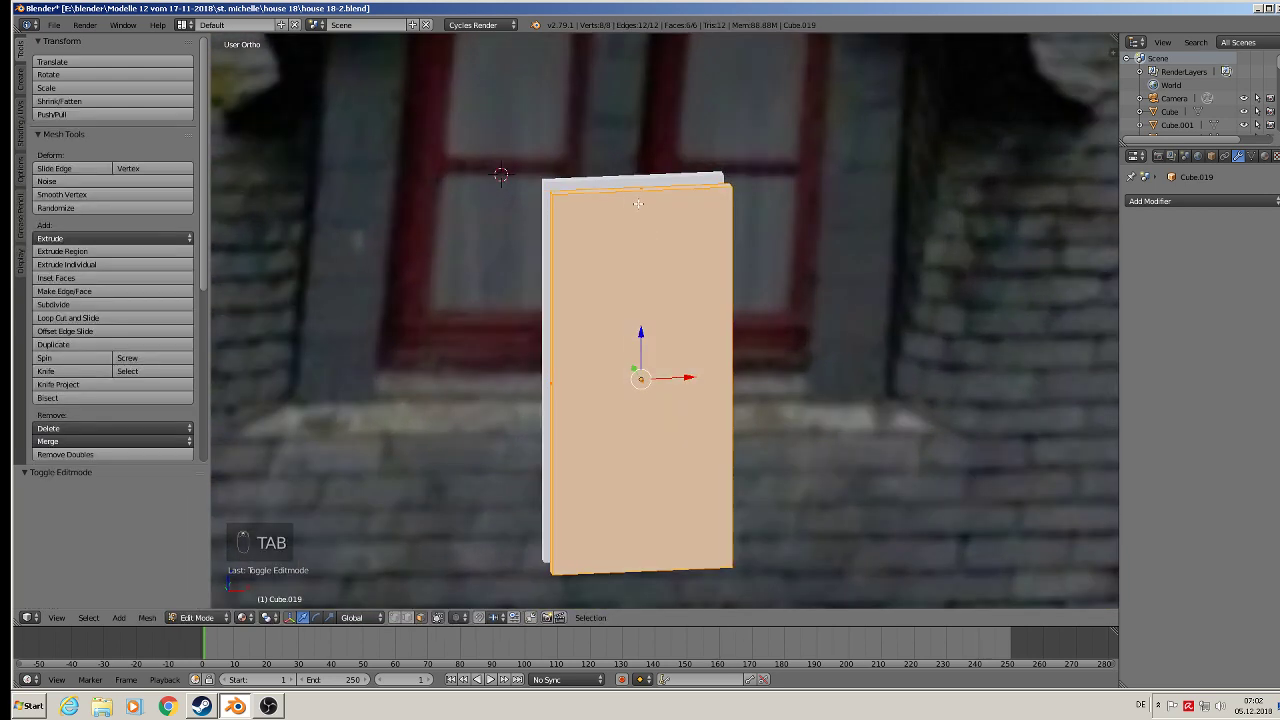
{"action": "key", "text": "ctrl+r"}
{"action": "scroll", "coordinate": [638, 203], "scroll_direction": "up", "scroll_amount": 1}
{"action": "left_click", "coordinate": [638, 203]}
{"action": "key", "text": "s"}
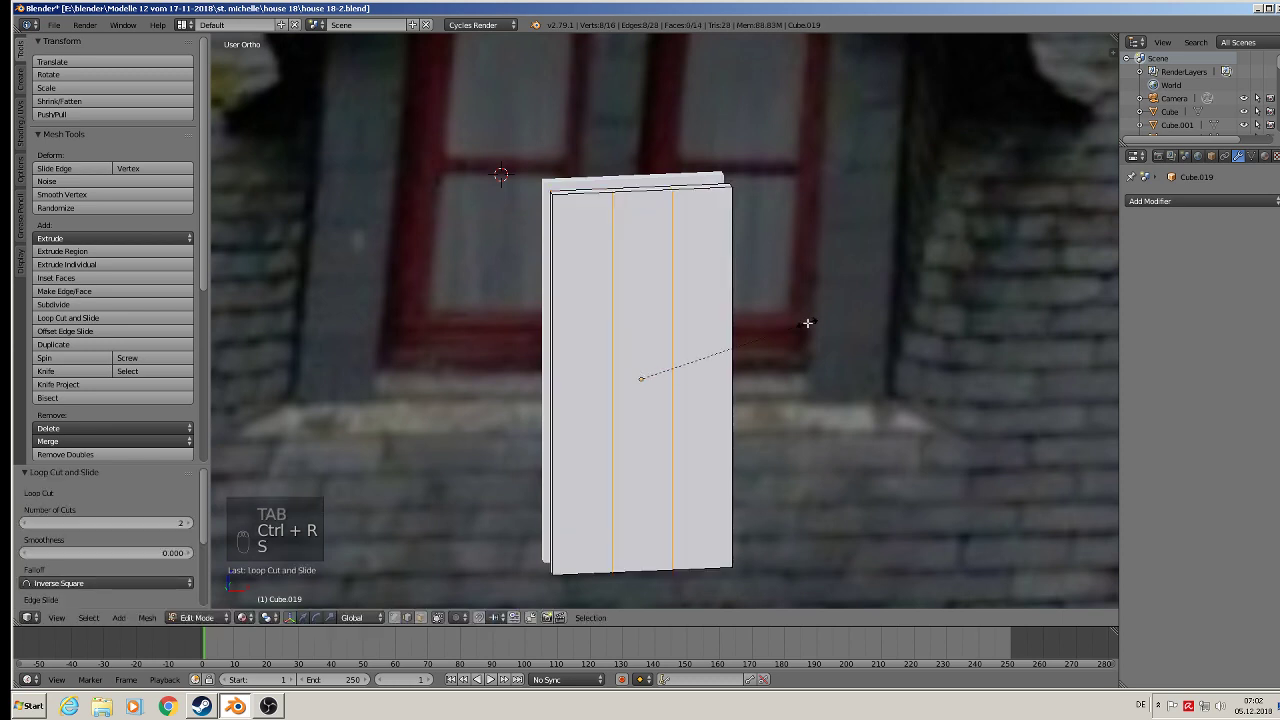
{"action": "key", "text": "x"}
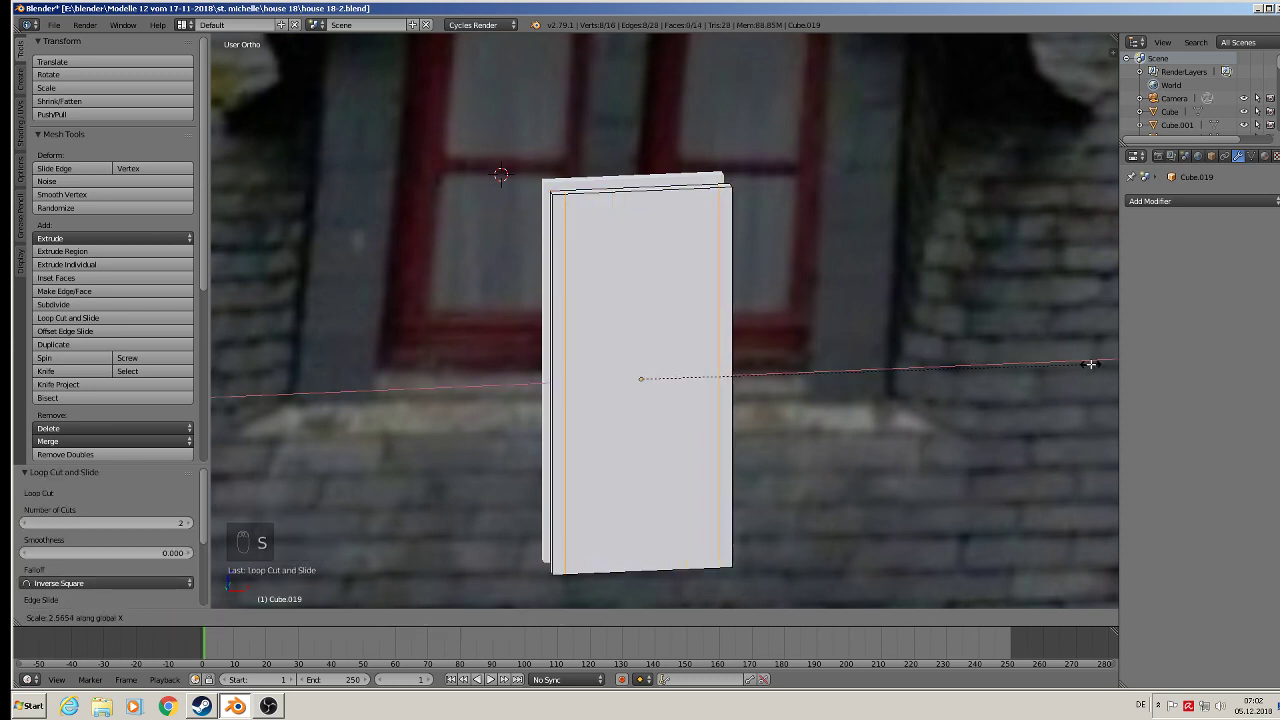
{"action": "left_click", "coordinate": [1090, 364]}
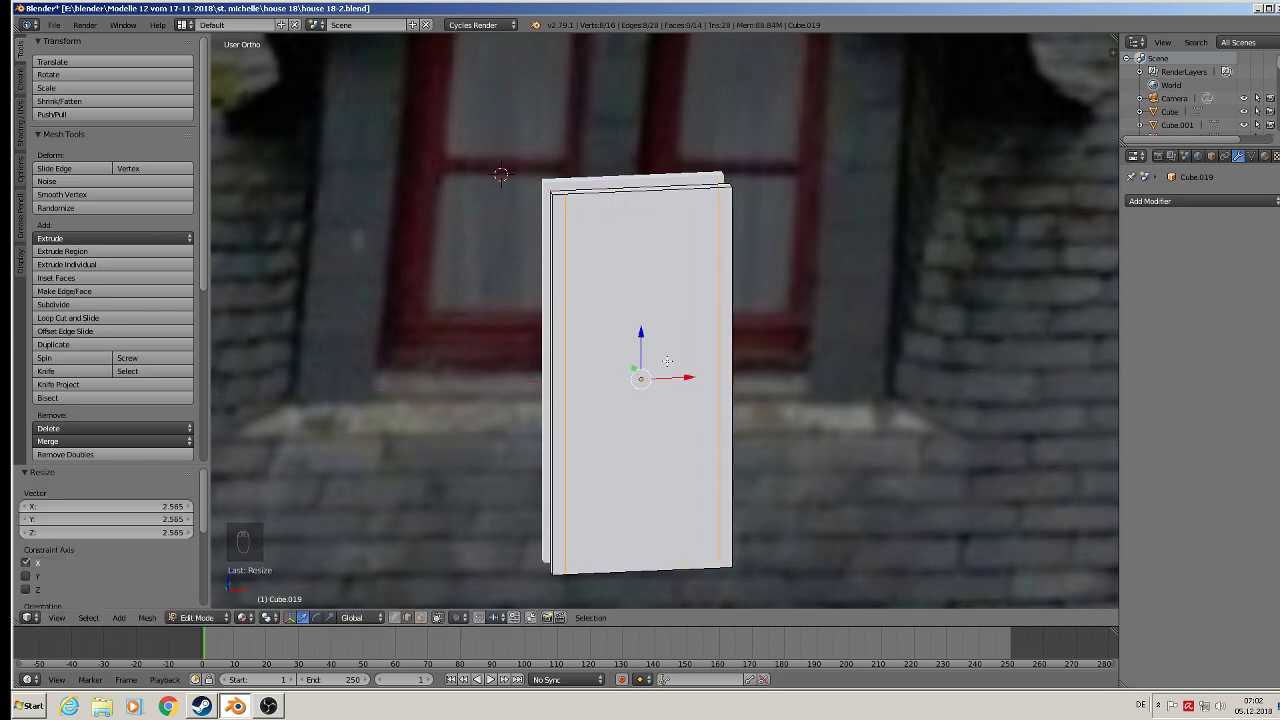
Cut two horizontal loops in the front panel and spread them towards its upper and lower edges by 2.825 along Z
{"action": "key", "text": "ctrl+r"}
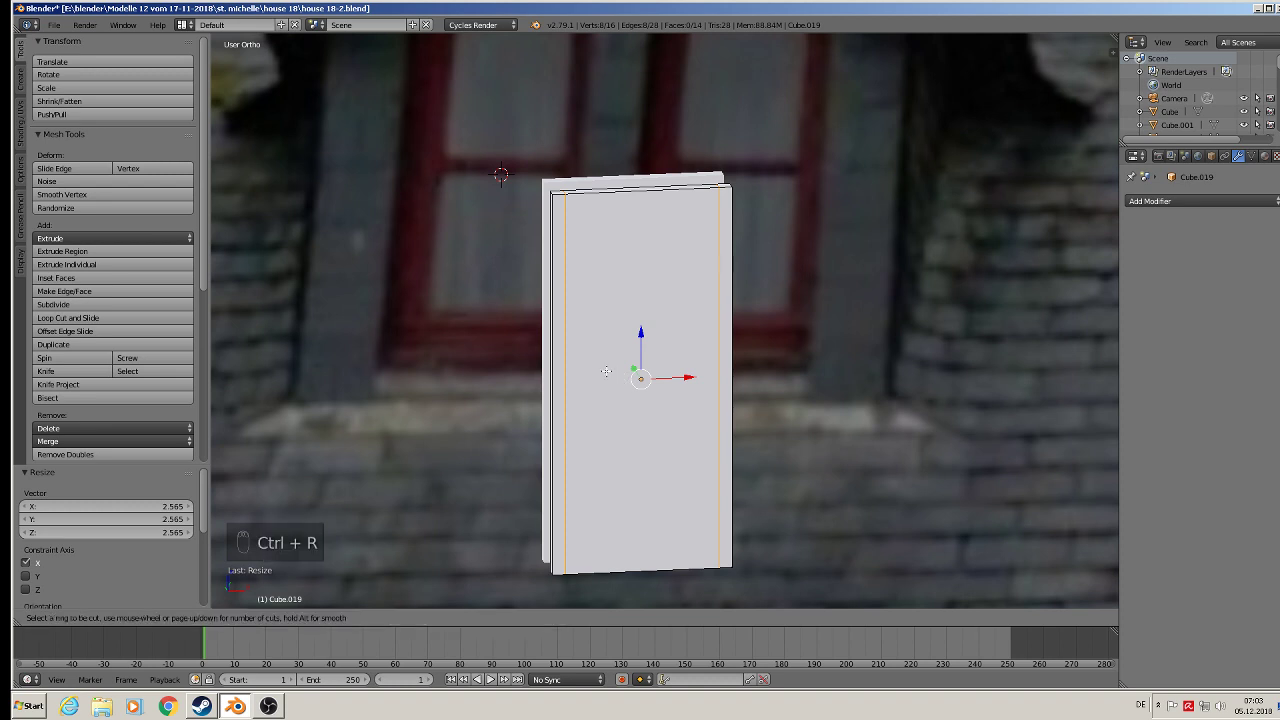
{"action": "scroll", "coordinate": [563, 365], "scroll_direction": "up", "scroll_amount": 1}
{"action": "left_click", "coordinate": [563, 365]}
{"action": "right_click", "coordinate": [563, 365]}
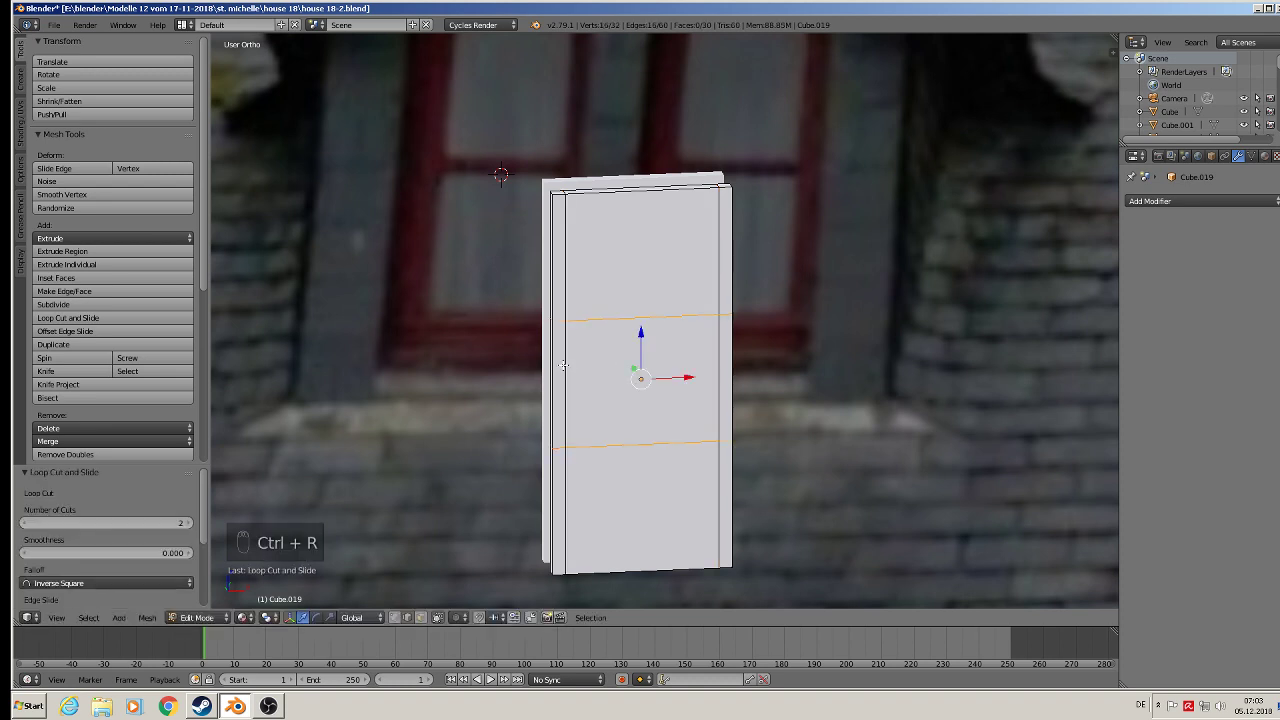
{"action": "key", "text": "s"}
{"action": "key", "text": "z"}
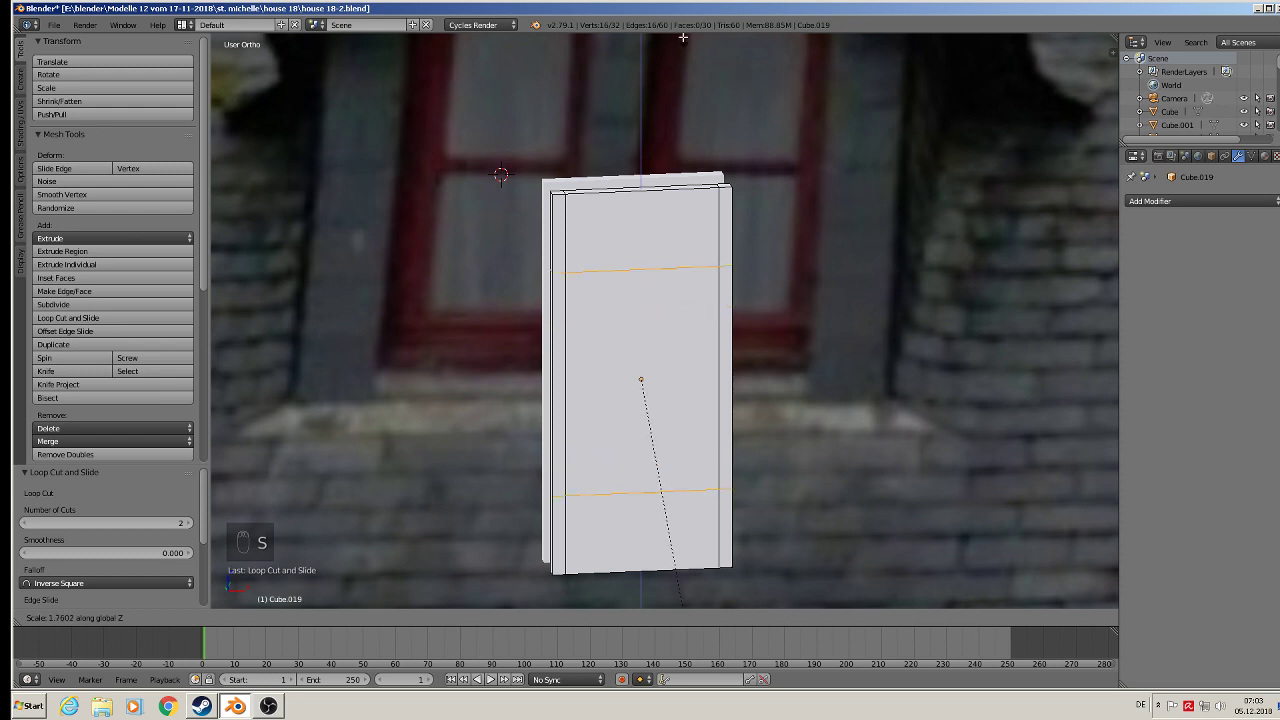
{"action": "left_click", "coordinate": [690, 178]}
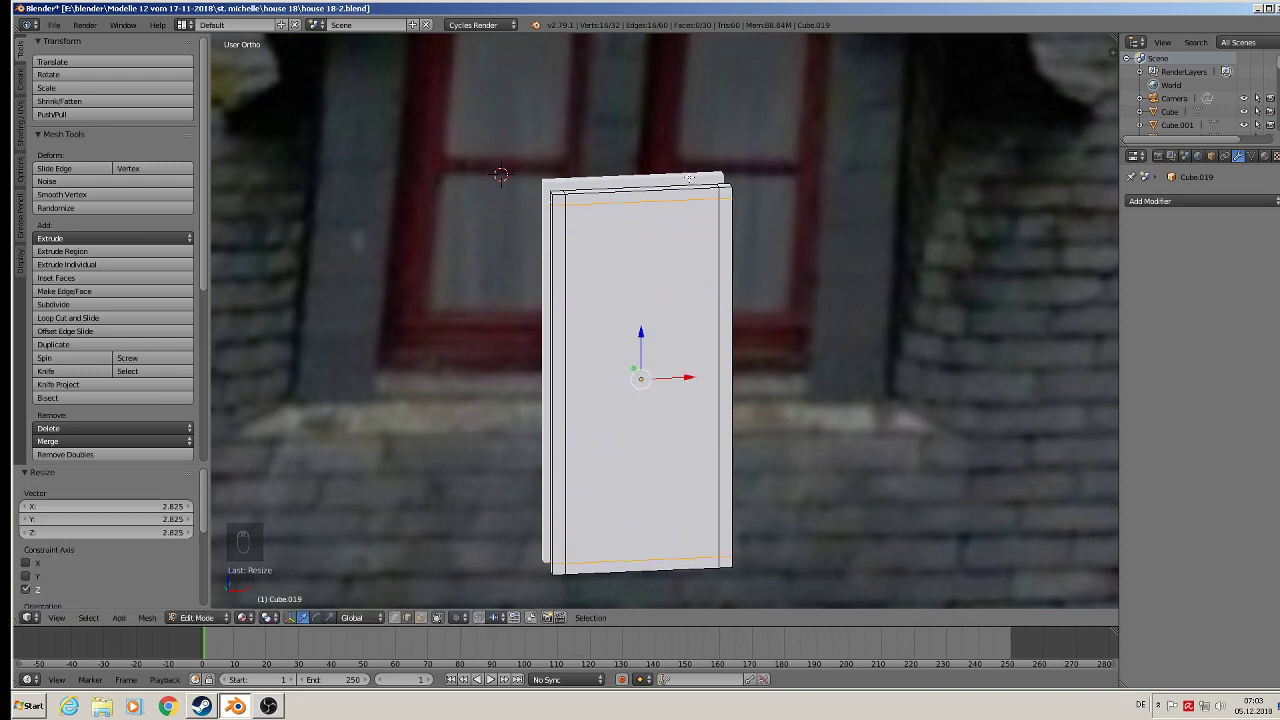
Cut two closely spaced horizontal loops across the middle of the front window panel to outline its crossbar
{"action": "key", "text": "ctrl+r"}
{"action": "left_click", "coordinate": [579, 378]}
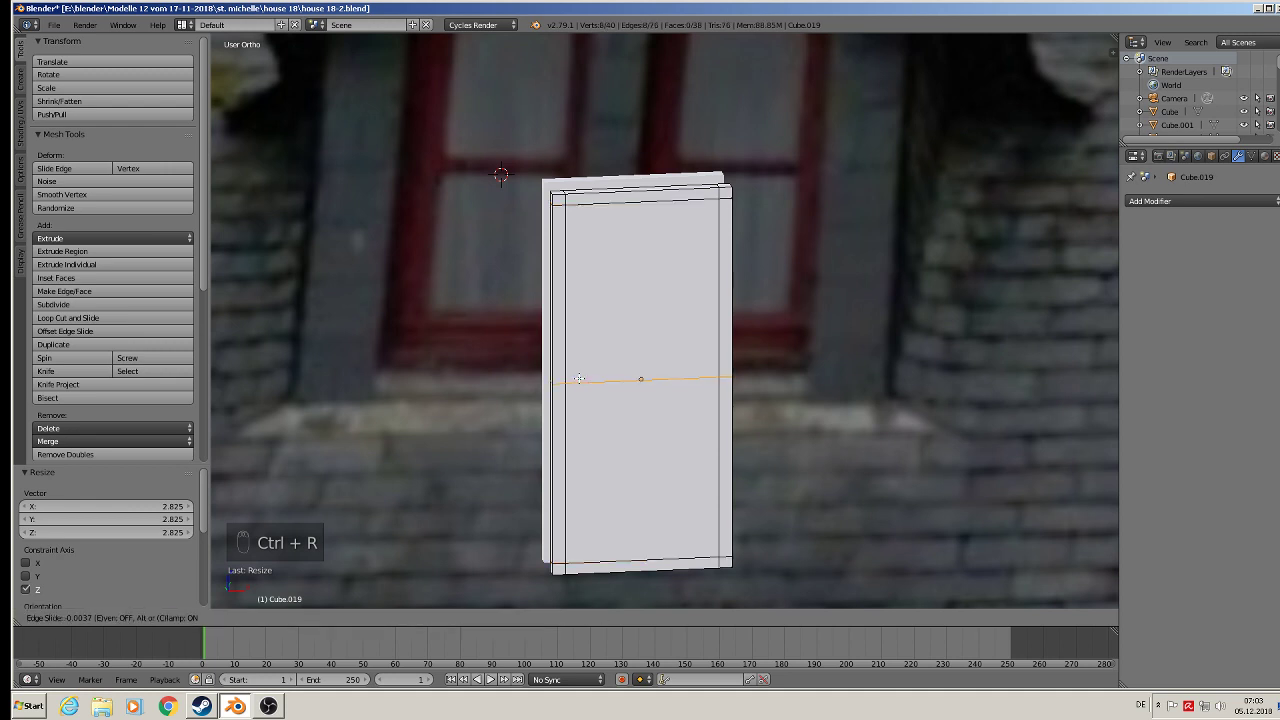
{"action": "left_click", "coordinate": [579, 371]}
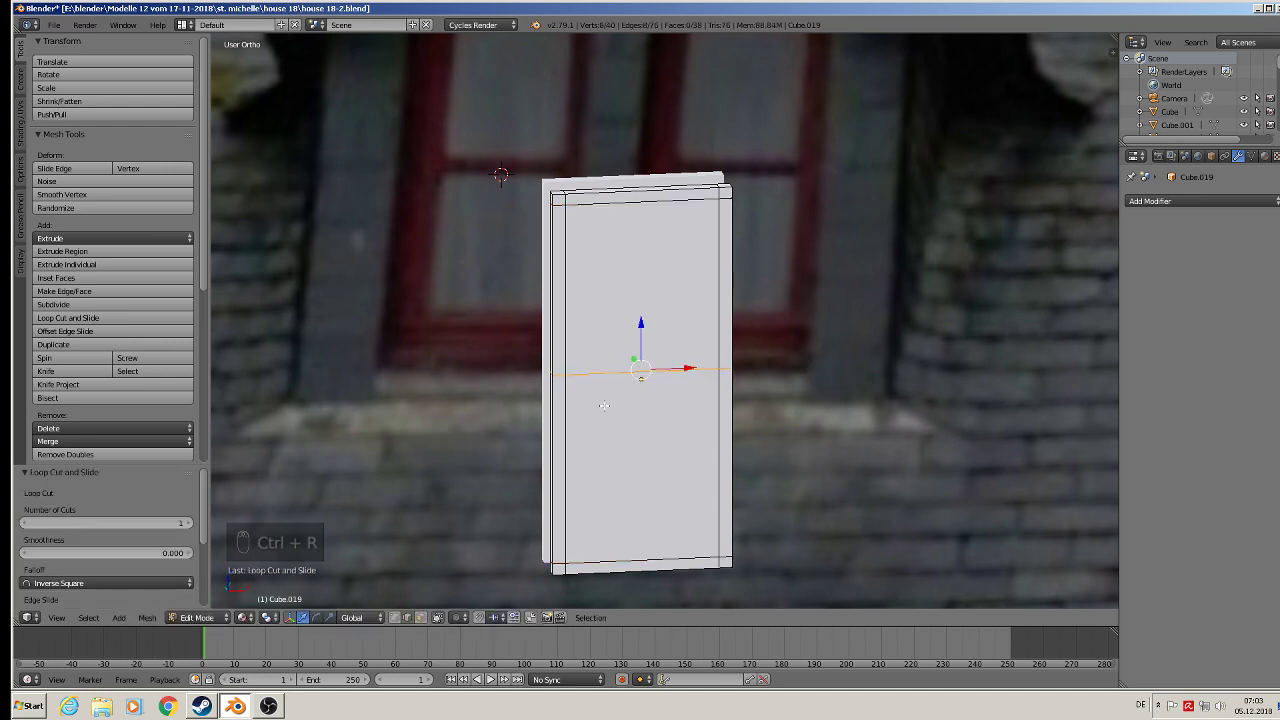
{"action": "key", "text": "ctrl+r"}
{"action": "left_click", "coordinate": [603, 408]}
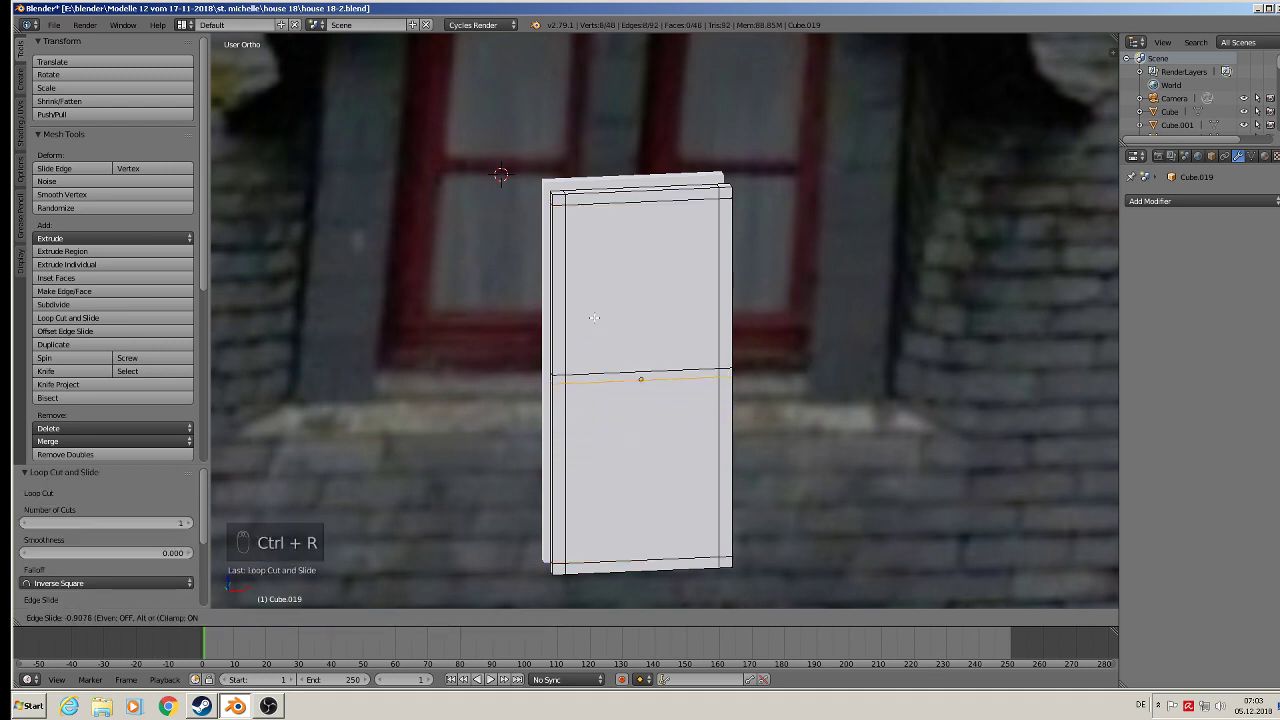
{"action": "left_click", "coordinate": [595, 330]}
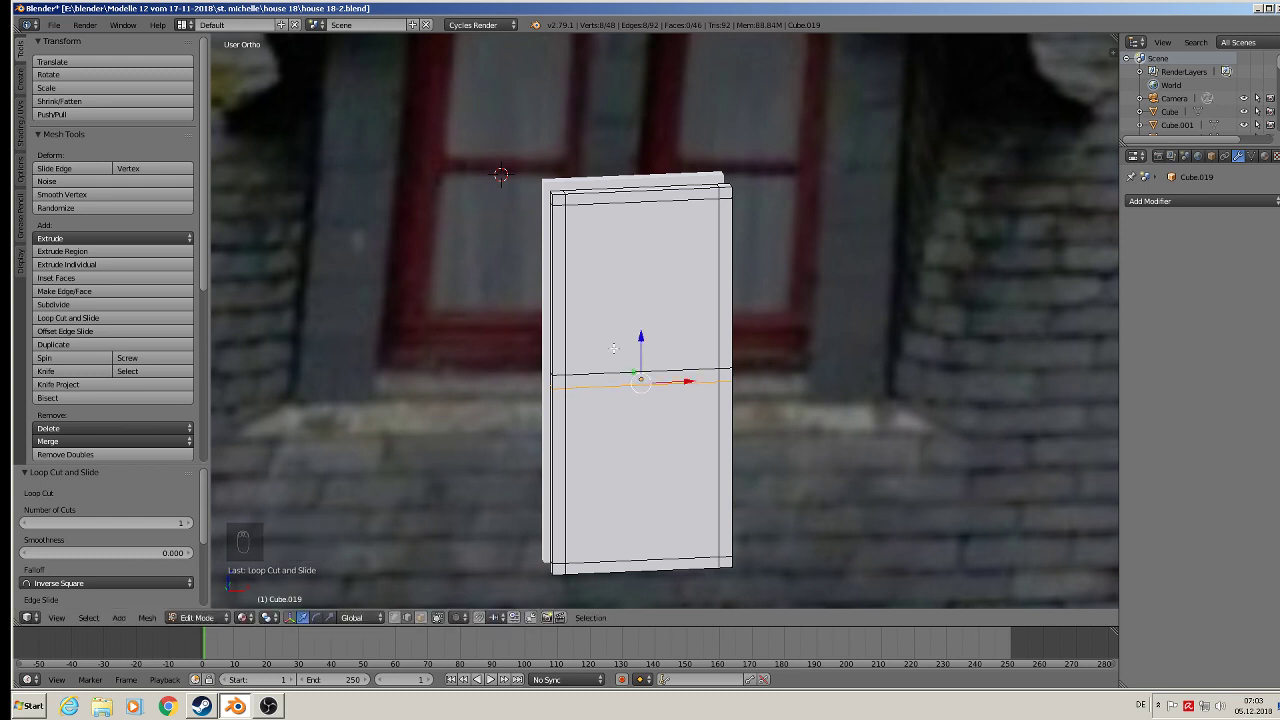
Delete only the faces of the upper and lower pane areas on the front panel
{"action": "middle_click_drag", "start_coordinate": [595, 330], "coordinate": [556, 490]}
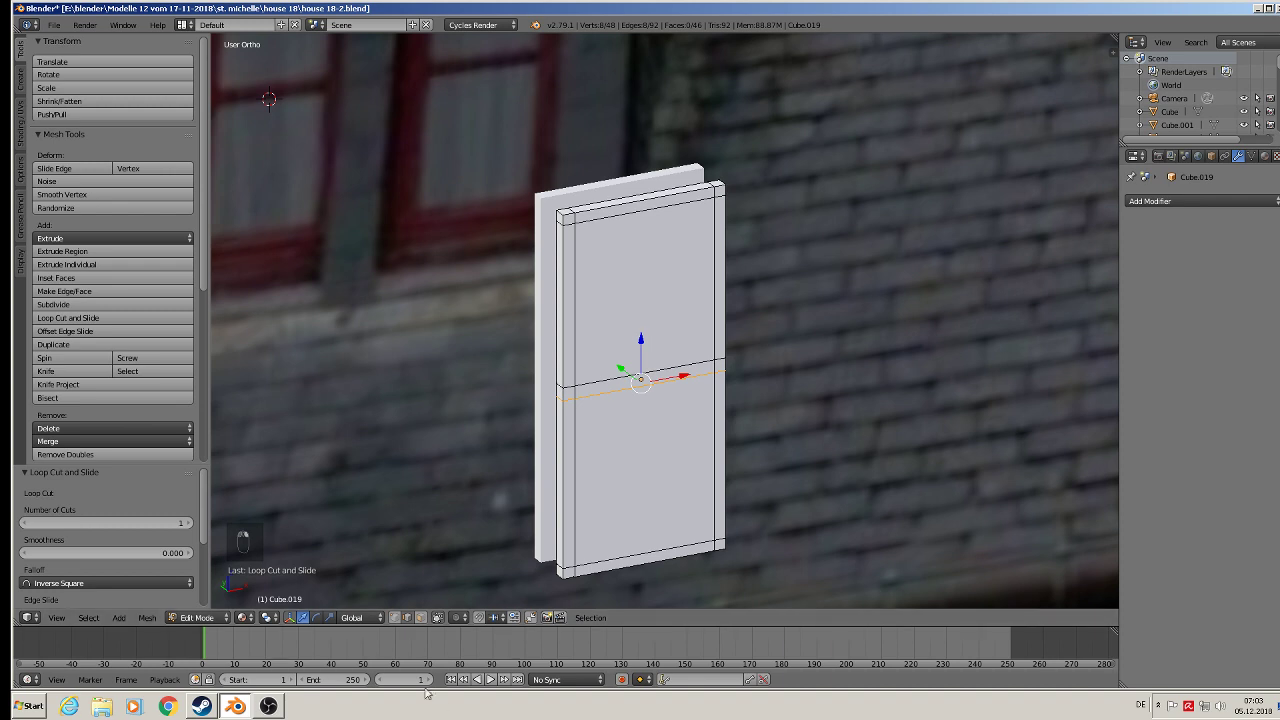
{"action": "left_click", "coordinate": [420, 618]}
{"action": "right_click", "coordinate": [632, 296]}
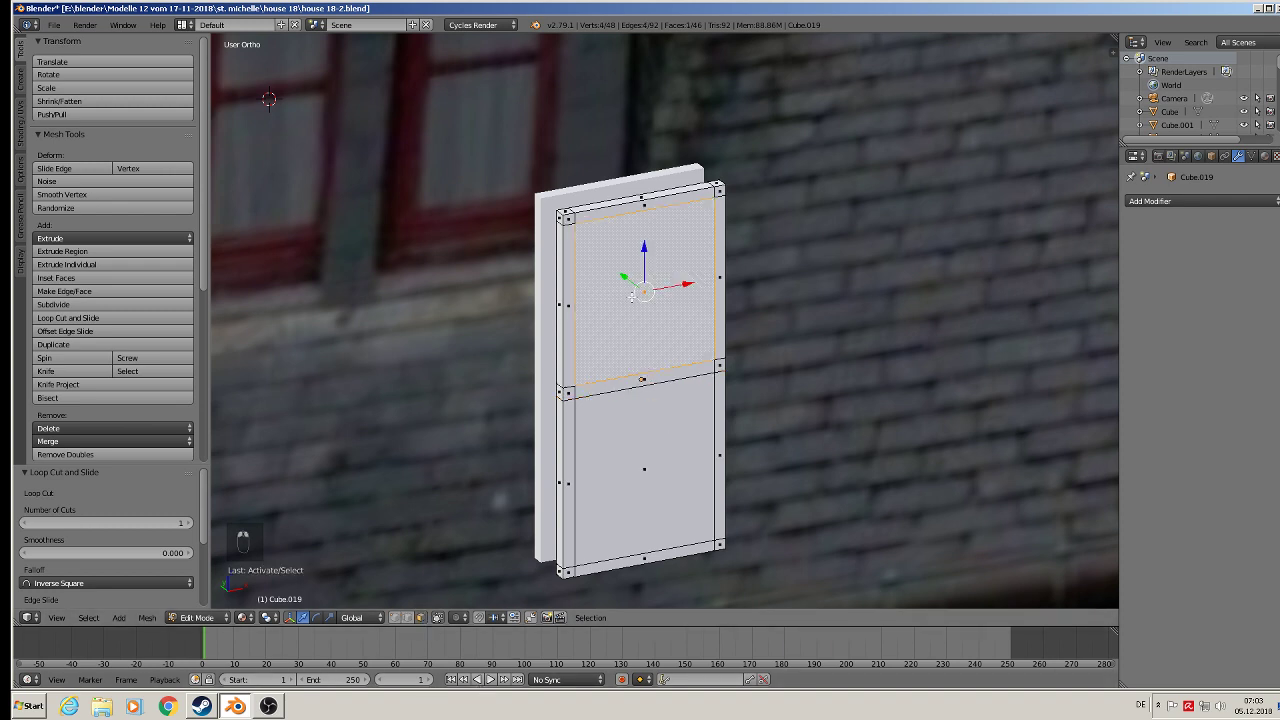
{"action": "right_click", "coordinate": [638, 466], "text": "shift"}
{"action": "key", "text": "s"}
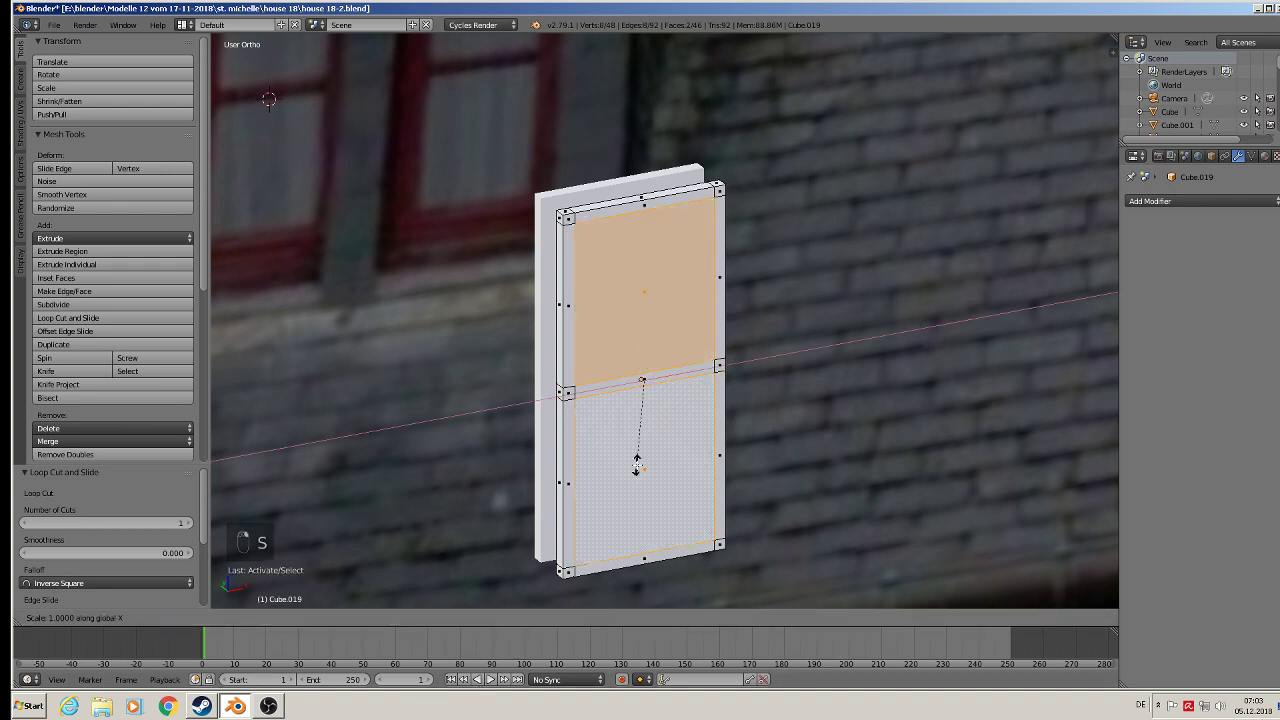
{"action": "right_click", "coordinate": [636, 472]}
{"action": "key", "text": "x"}
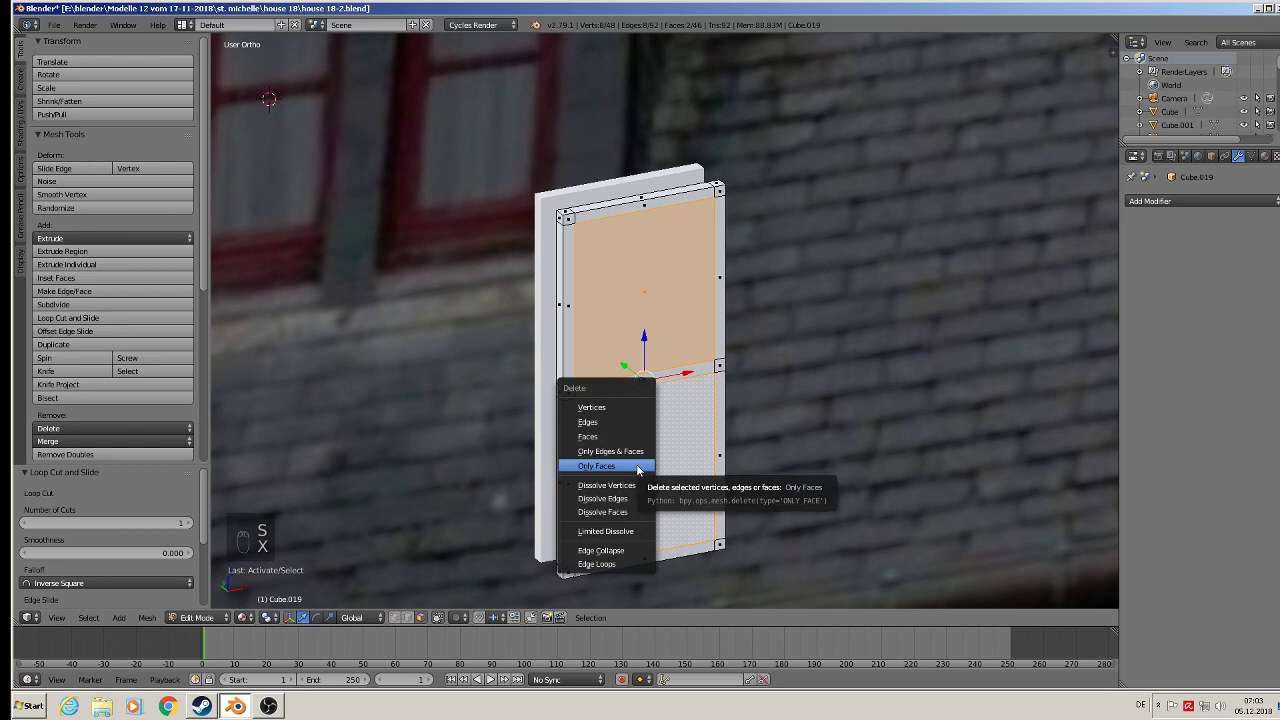
{"action": "left_click", "coordinate": [638, 467]}
Delete all rear vertices of the front panel, keeping only its flat front frame
{"action": "middle_click_drag", "start_coordinate": [644, 465], "coordinate": [670, 476]}
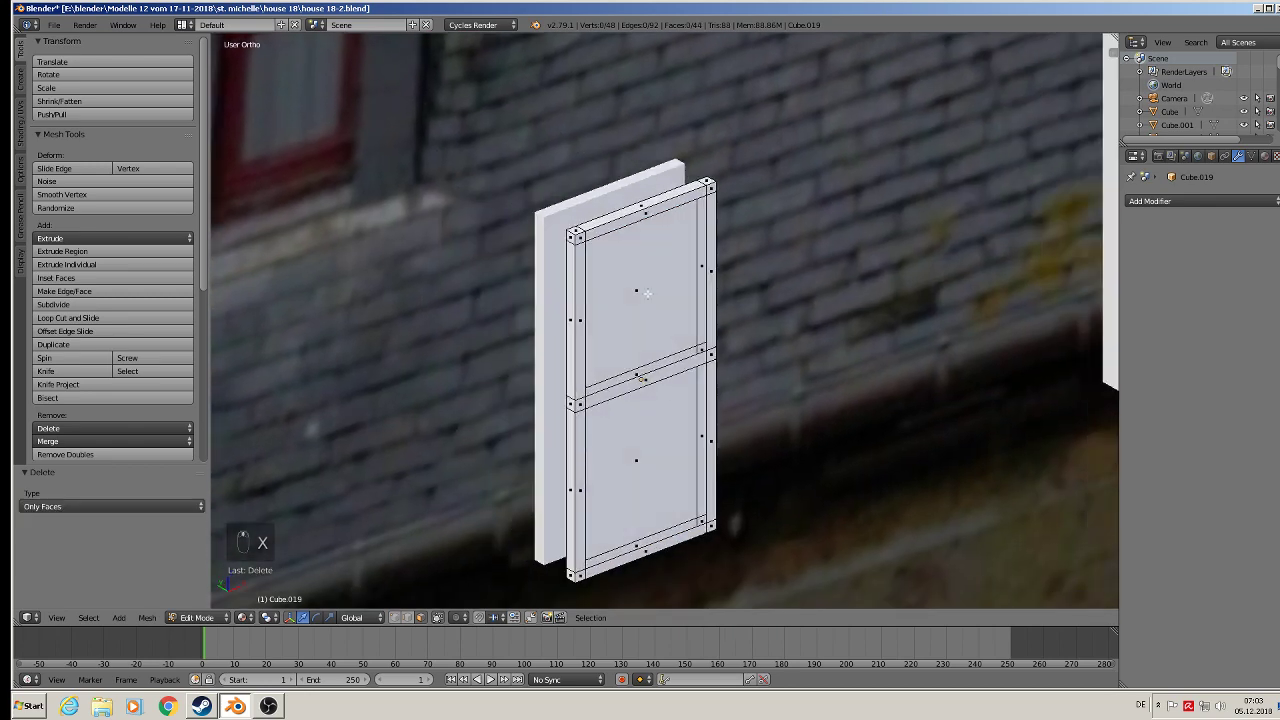
{"action": "right_click", "coordinate": [643, 288]}
{"action": "middle_click_drag", "start_coordinate": [665, 322], "coordinate": [800, 301]}
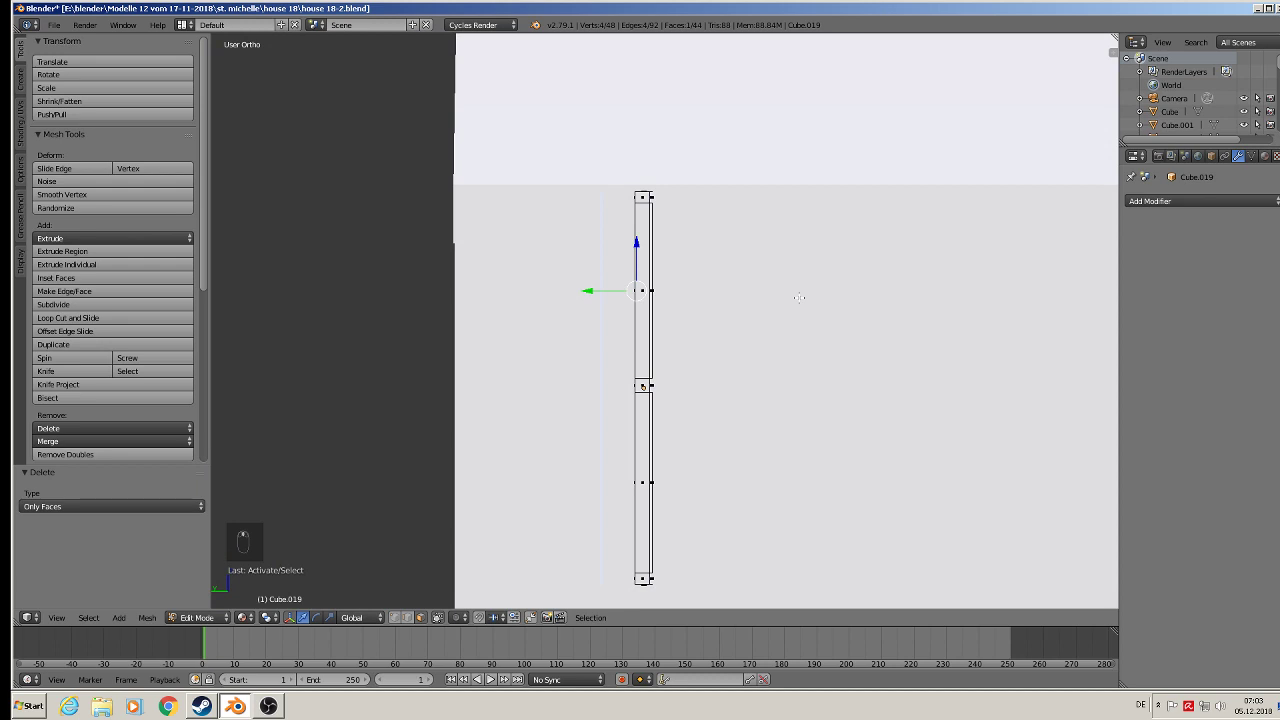
{"action": "left_click", "coordinate": [438, 618]}
{"action": "left_click", "coordinate": [405, 618]}
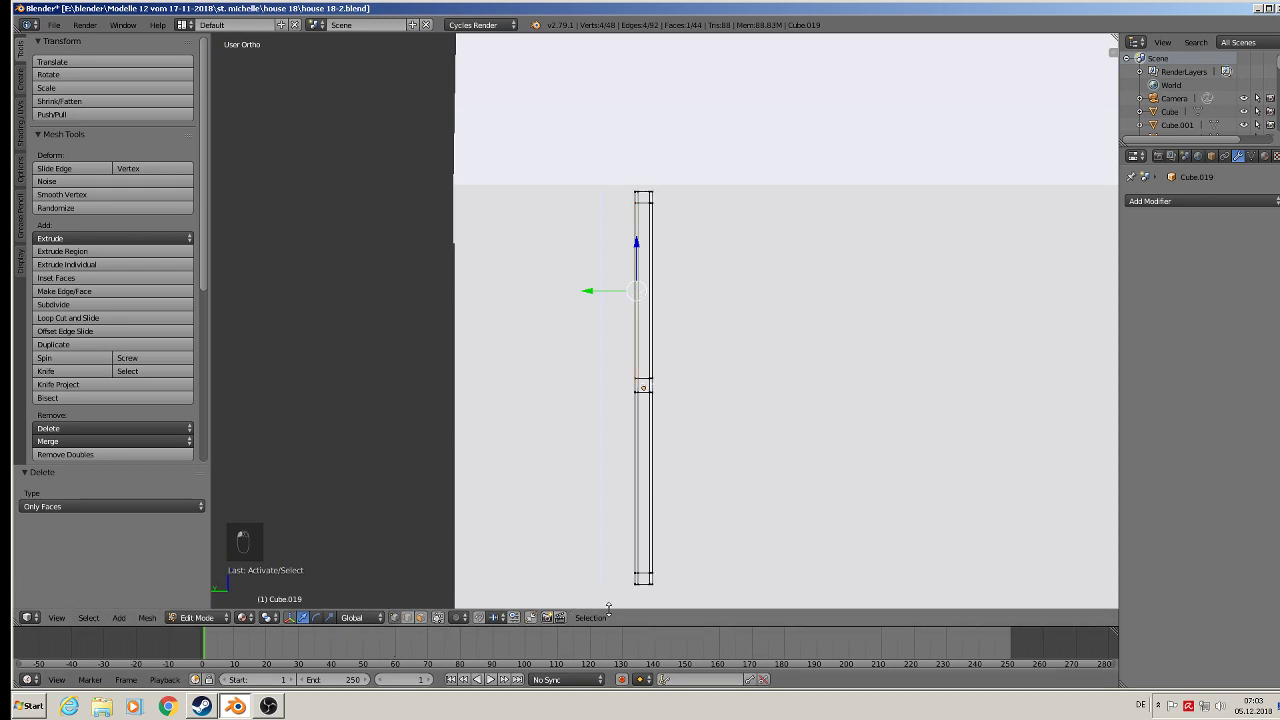
{"action": "key", "text": "a"}
{"action": "key", "text": "b"}
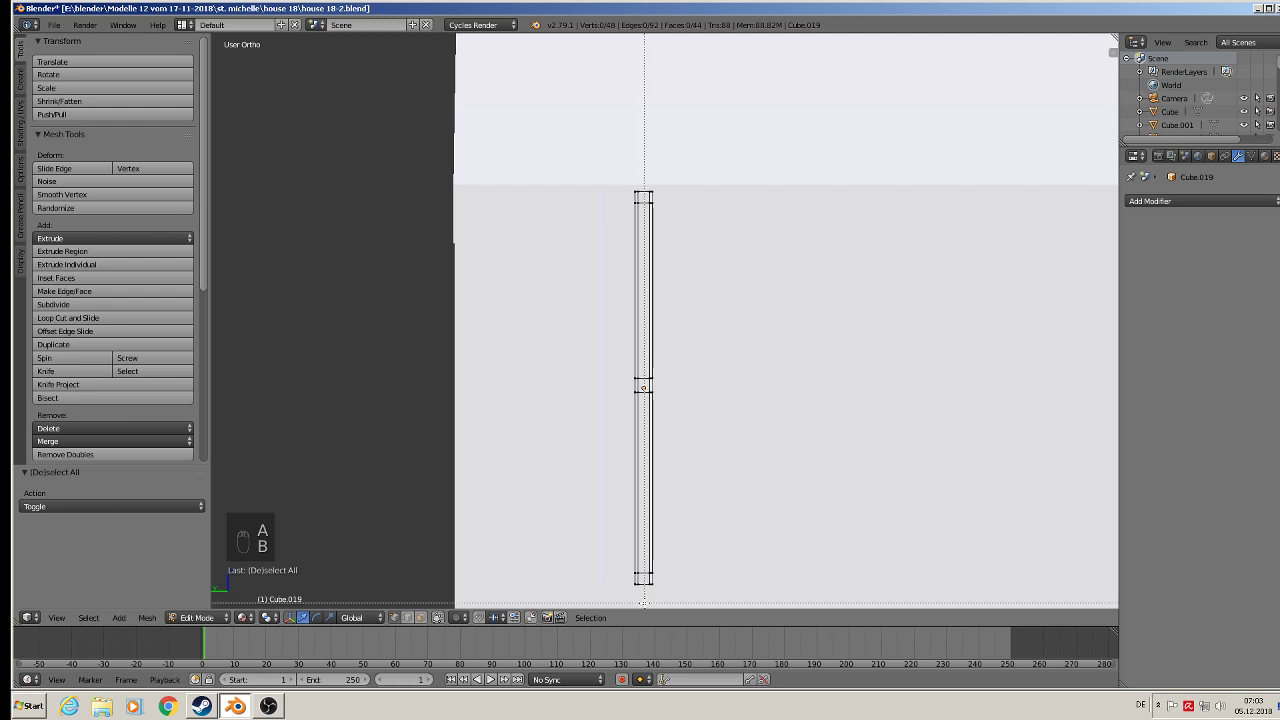
{"action": "left_click_drag", "start_coordinate": [641, 601], "coordinate": [603, 163]}
{"action": "key", "text": "x"}
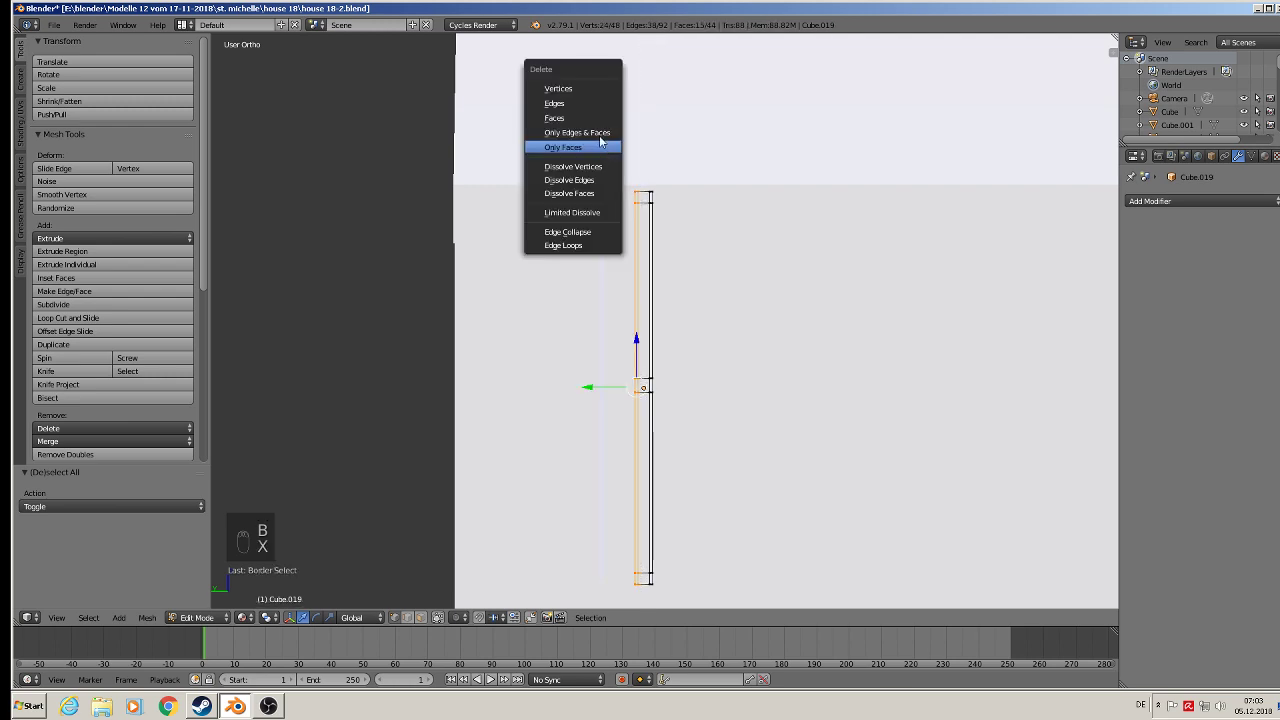
{"action": "left_click", "coordinate": [560, 89]}
Extrude the whole flat window frame 0.002 along Y to give it thickness
{"action": "middle_click_drag", "start_coordinate": [671, 271], "coordinate": [597, 305]}
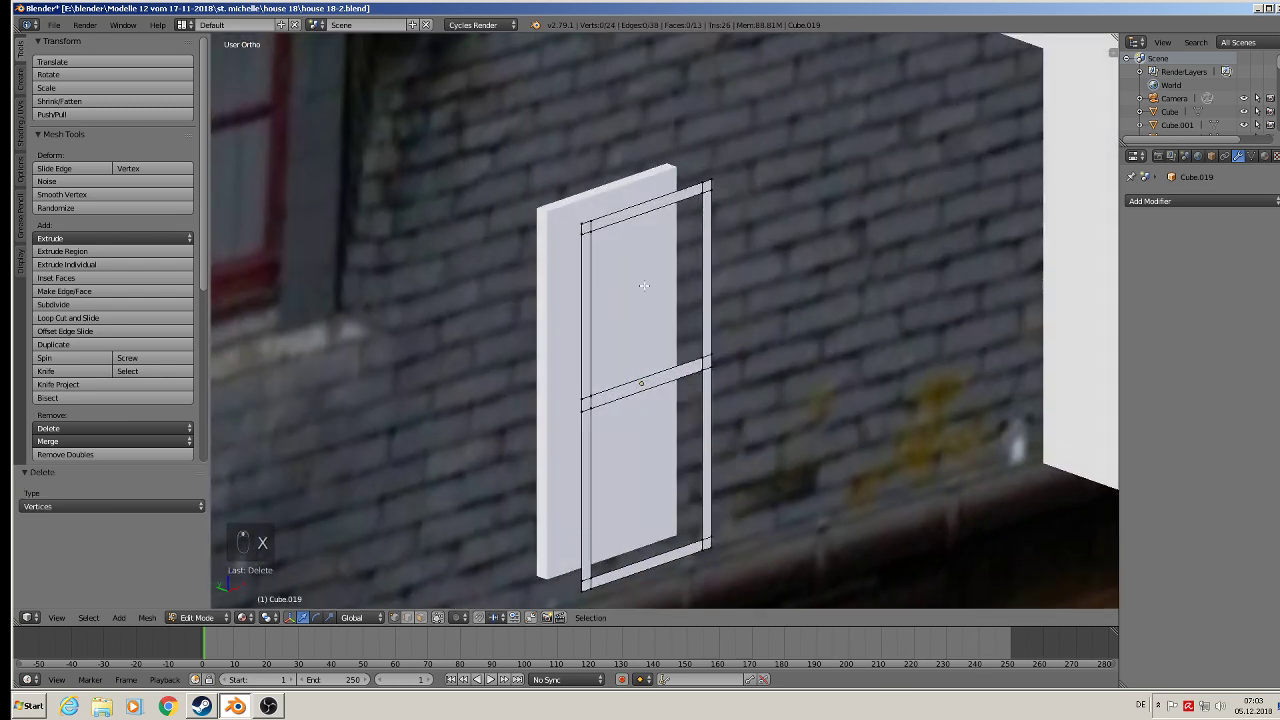
{"action": "key", "text": "a"}
{"action": "key", "text": "e"}
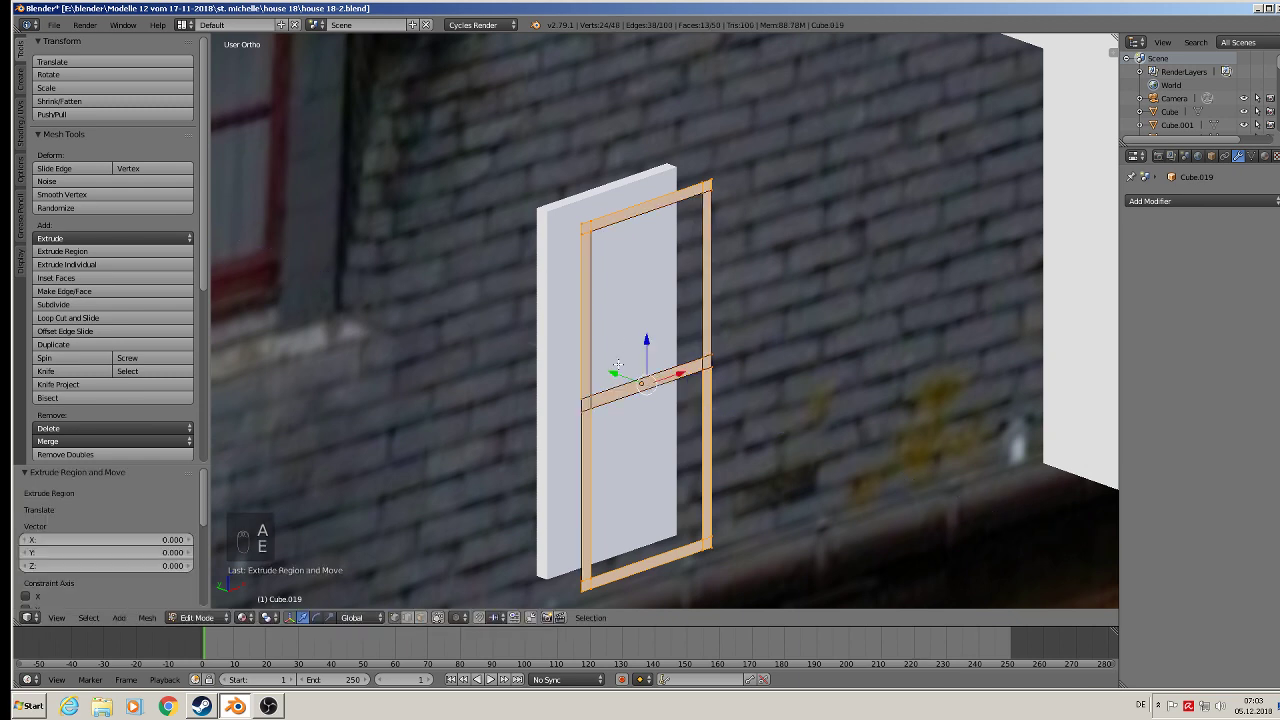
{"action": "left_click_drag", "start_coordinate": [616, 375], "coordinate": [607, 373]}
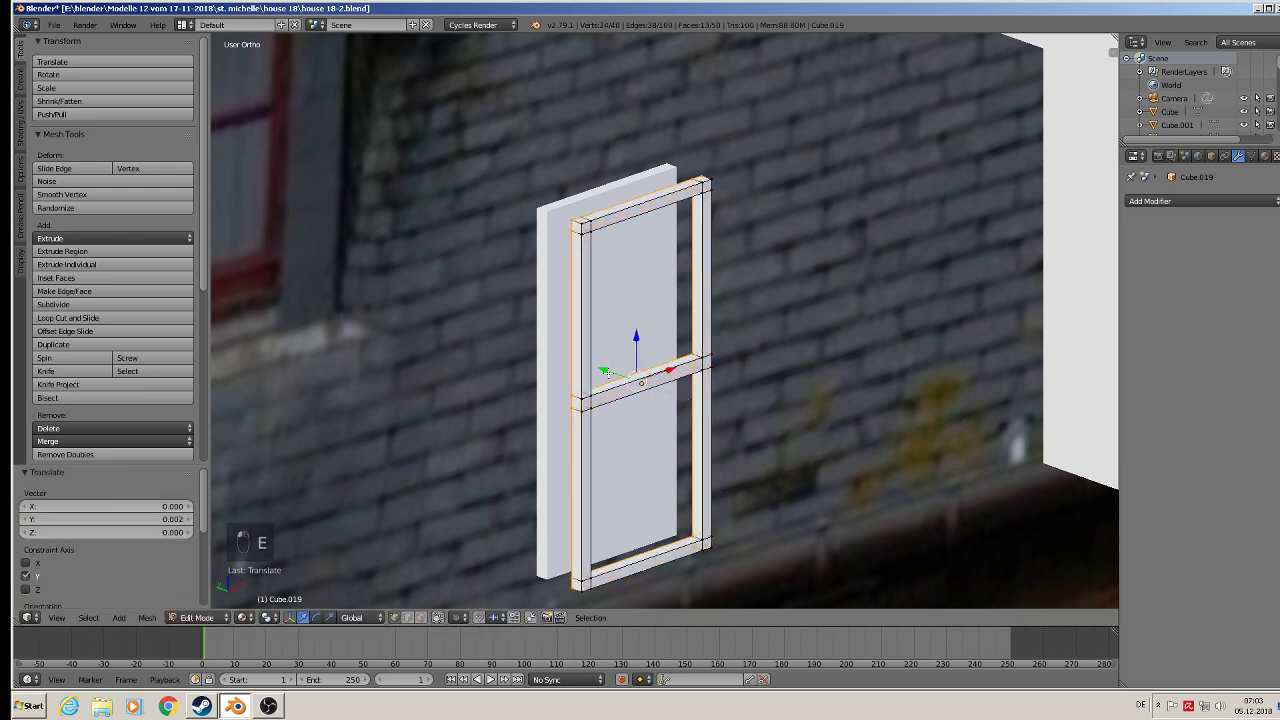
Move the finished frame object 0.005 along Y against the pane
{"action": "key", "text": "Tab"}
{"action": "key", "text": "g"}
{"action": "key", "text": "y"}
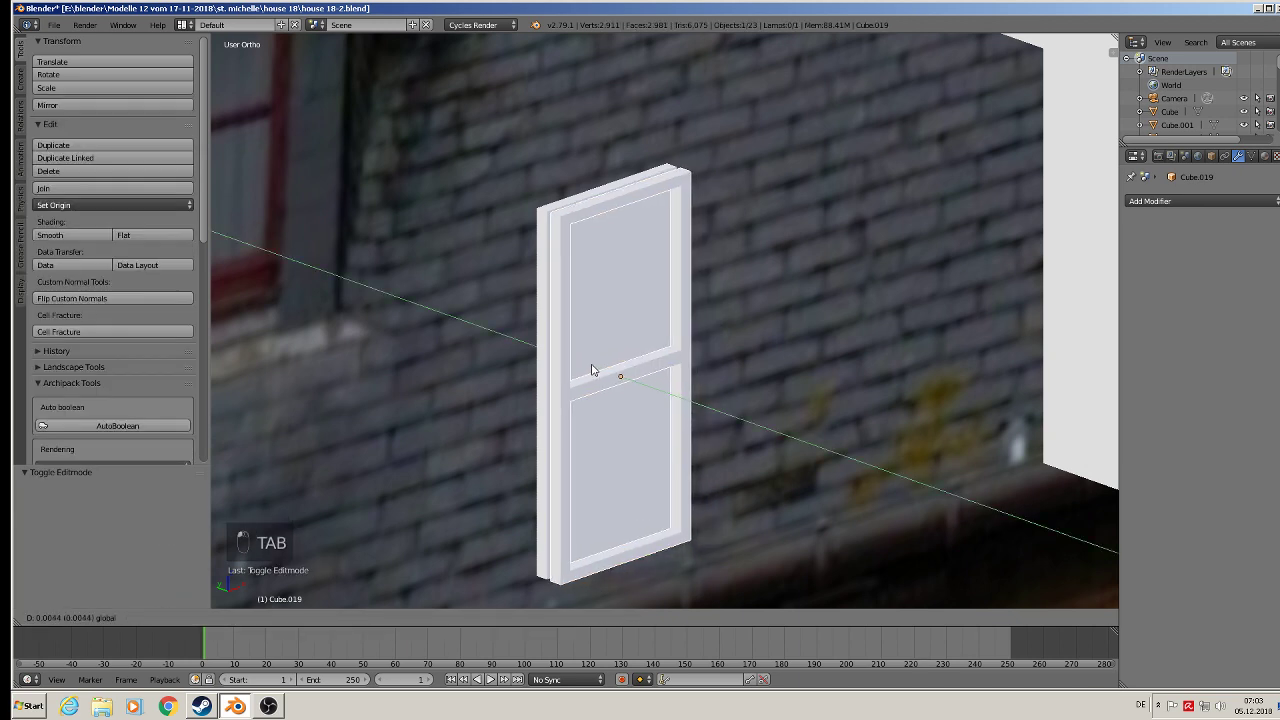
{"action": "left_click", "coordinate": [589, 366]}
Duplicate the frame together with its pane, move the copies -0.083 along X and join them into one object
{"action": "scroll", "coordinate": [628, 425], "scroll_direction": "down", "scroll_amount": 4}
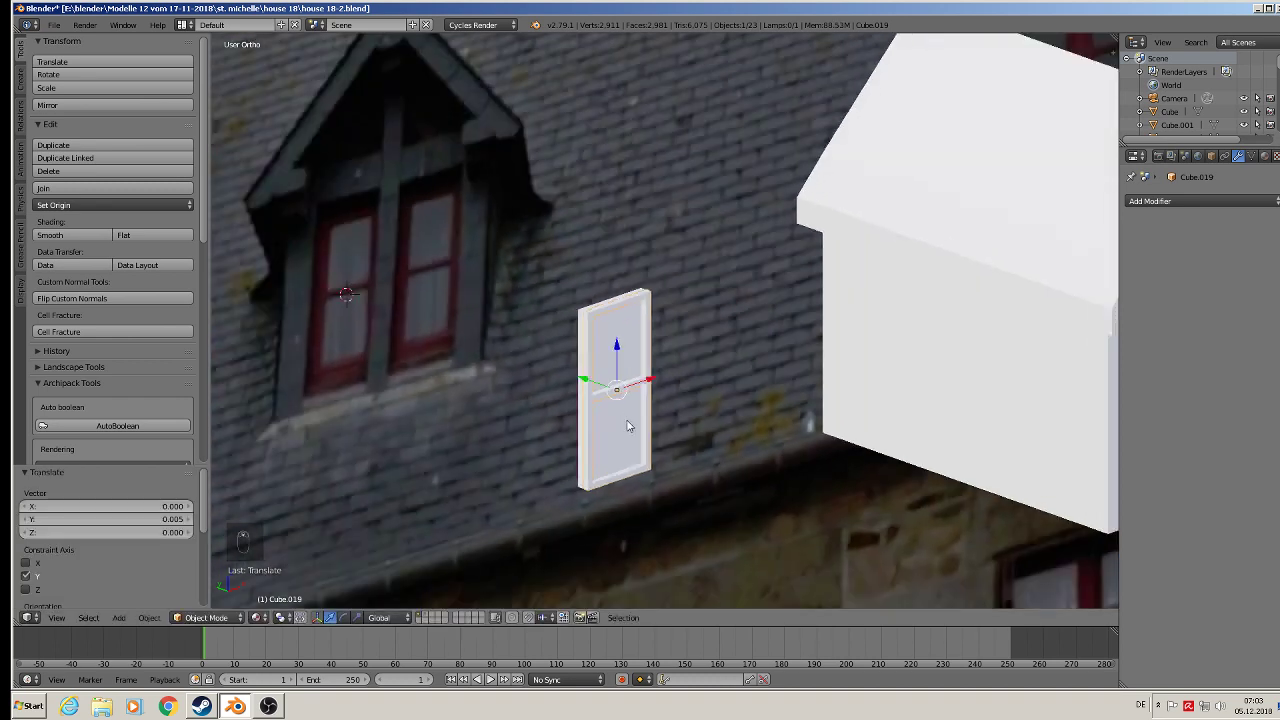
{"action": "middle_click_drag", "start_coordinate": [702, 458], "coordinate": [749, 432], "text": "shift"}
{"action": "left_click", "coordinate": [697, 383], "text": "shift"}
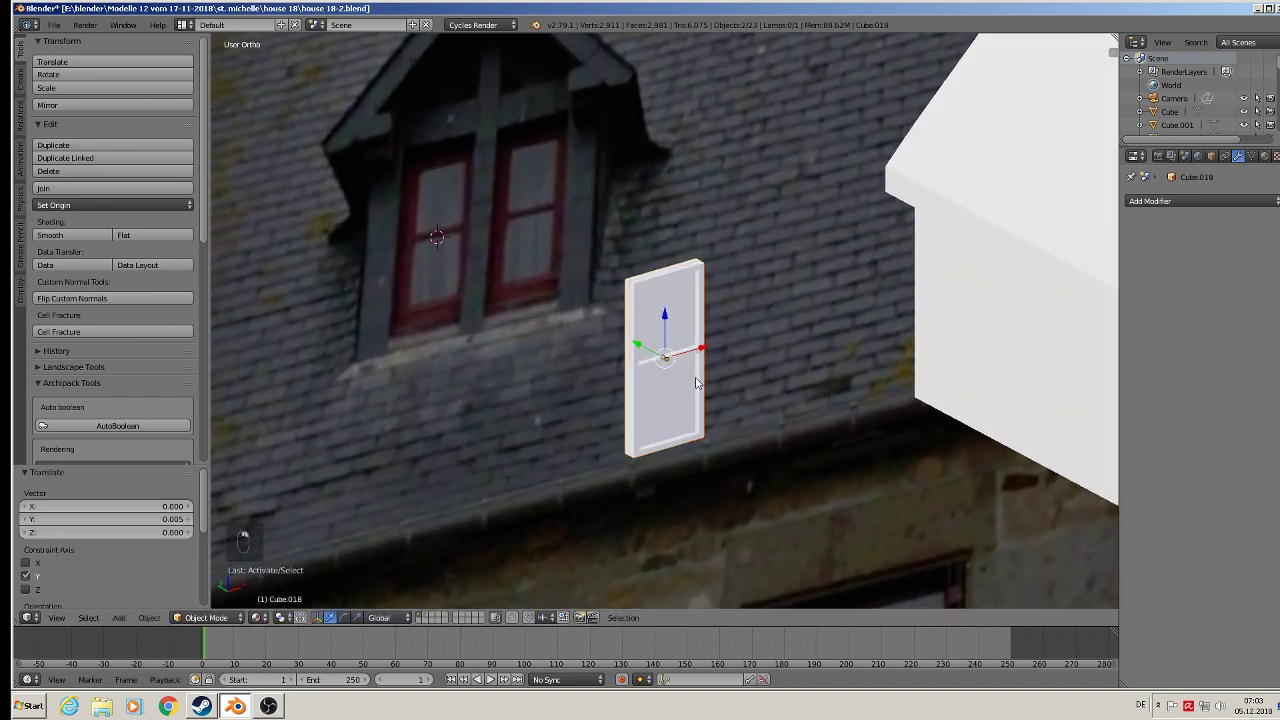
{"action": "scroll", "coordinate": [678, 397], "scroll_direction": "down", "scroll_amount": 2}
{"action": "middle_click_drag", "start_coordinate": [661, 405], "coordinate": [595, 417]}
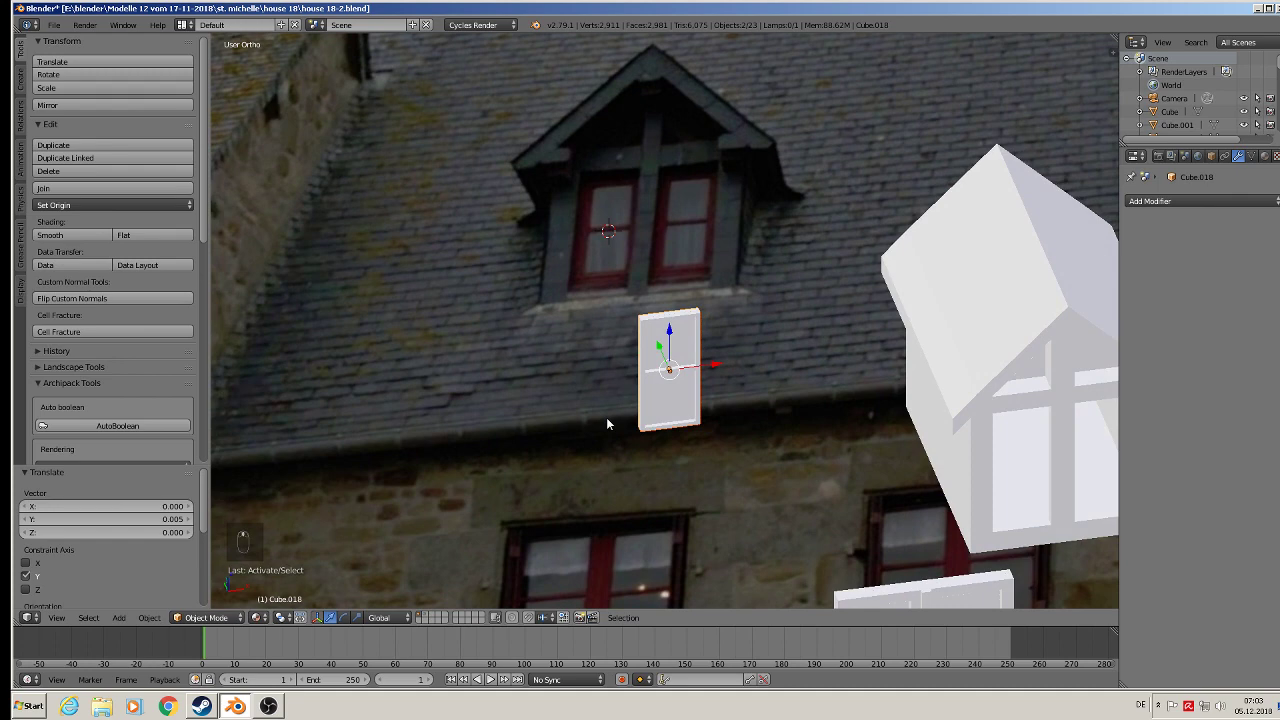
{"action": "key", "text": "shift+d"}
{"action": "left_click", "coordinate": [539, 397]}
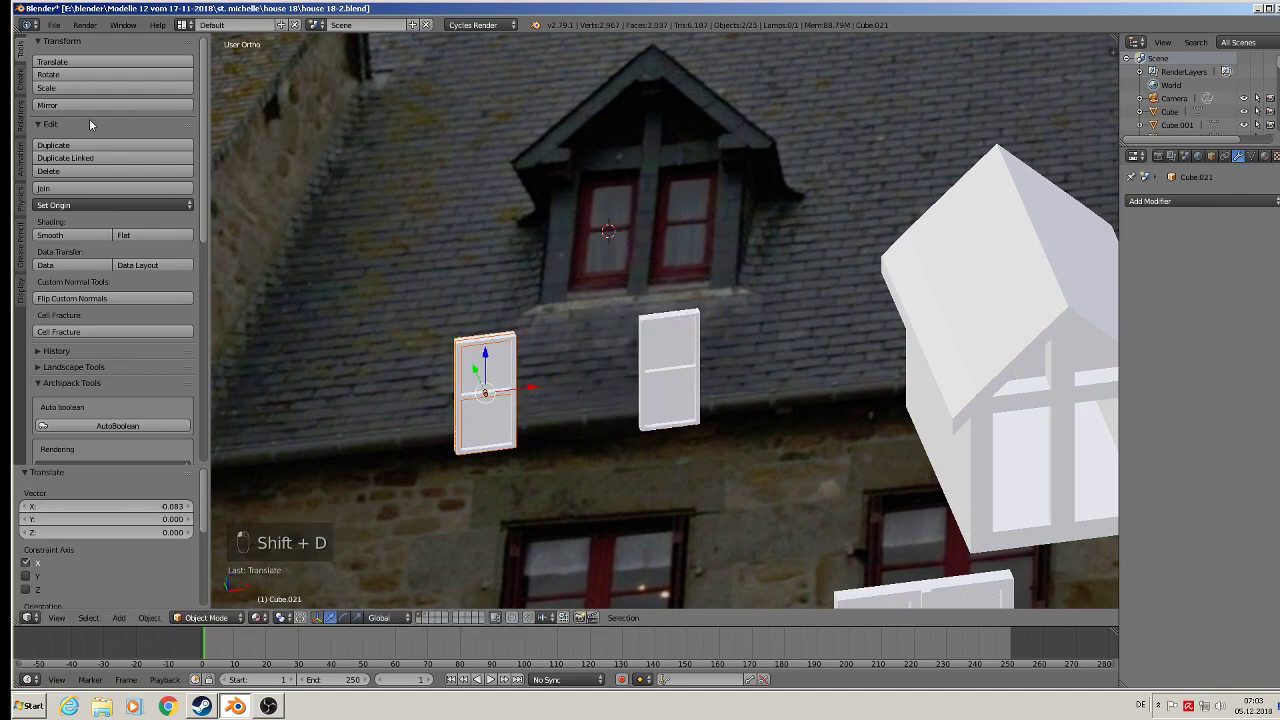
{"action": "left_click", "coordinate": [95, 189]}
Move the joined window along X to the dormer model and -0.105 along Y to its front
{"action": "scroll", "coordinate": [415, 352], "scroll_direction": "down", "scroll_amount": 3}
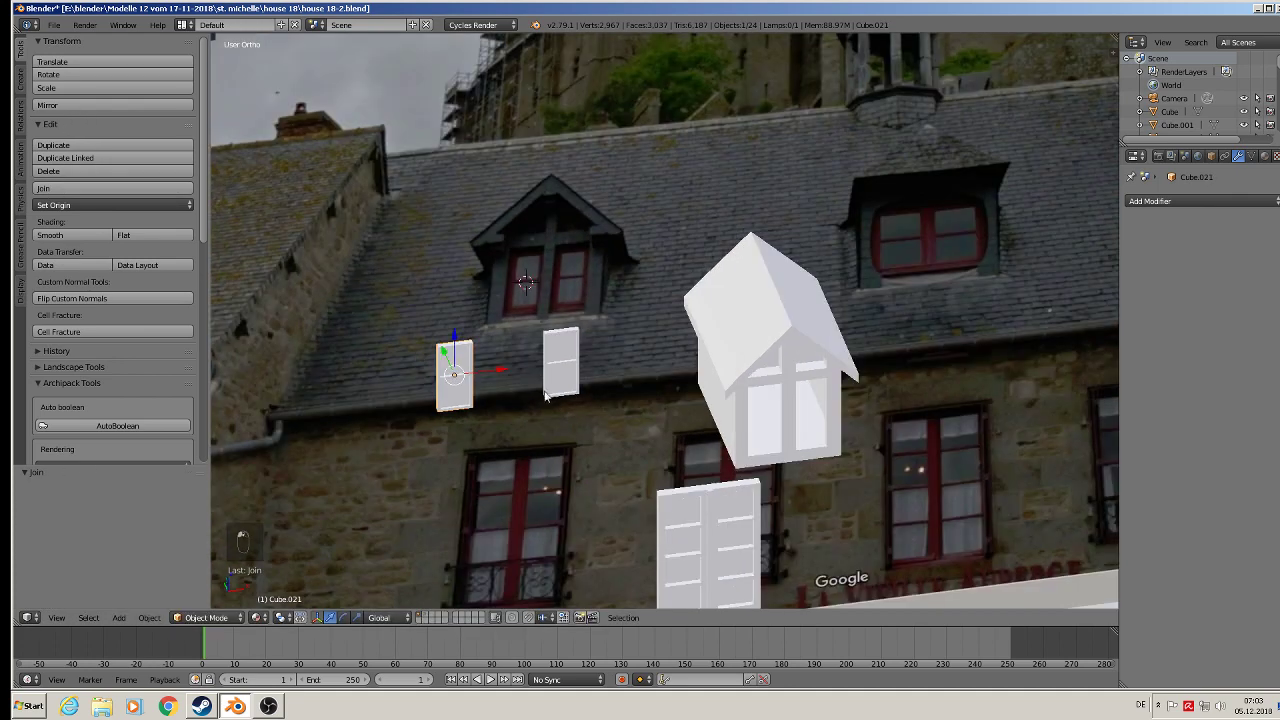
{"action": "middle_click_drag", "start_coordinate": [541, 378], "coordinate": [438, 380], "text": "shift"}
{"action": "left_click_drag", "start_coordinate": [391, 377], "coordinate": [670, 368]}
{"action": "left_click_drag", "start_coordinate": [609, 316], "coordinate": [648, 386]}
{"action": "scroll", "coordinate": [647, 380], "scroll_direction": "up", "scroll_amount": 6}
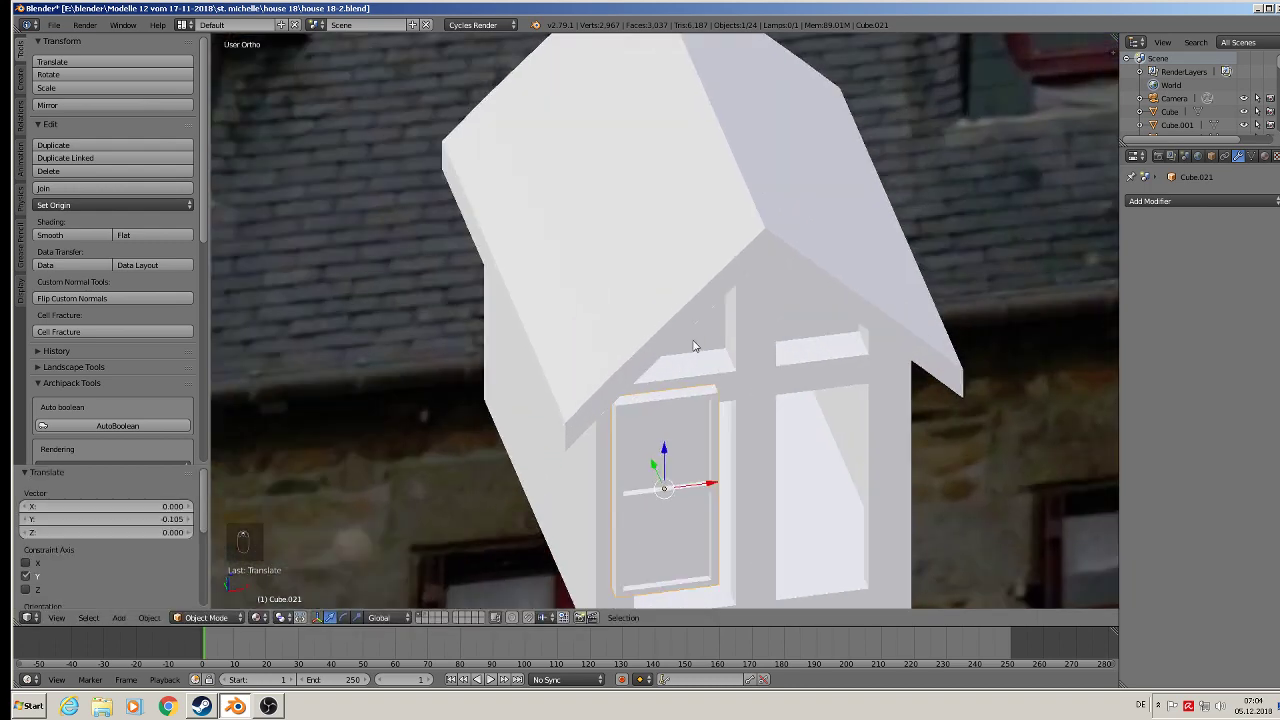
In front view with Solid shading, move the window 0.006 along X and -0.010 along Z over the dormer's left opening
{"action": "key", "text": "KP_1"}
{"action": "scroll", "coordinate": [714, 386], "scroll_direction": "down", "scroll_amount": 2}
{"action": "scroll", "coordinate": [686, 455], "scroll_direction": "up", "scroll_amount": 1}
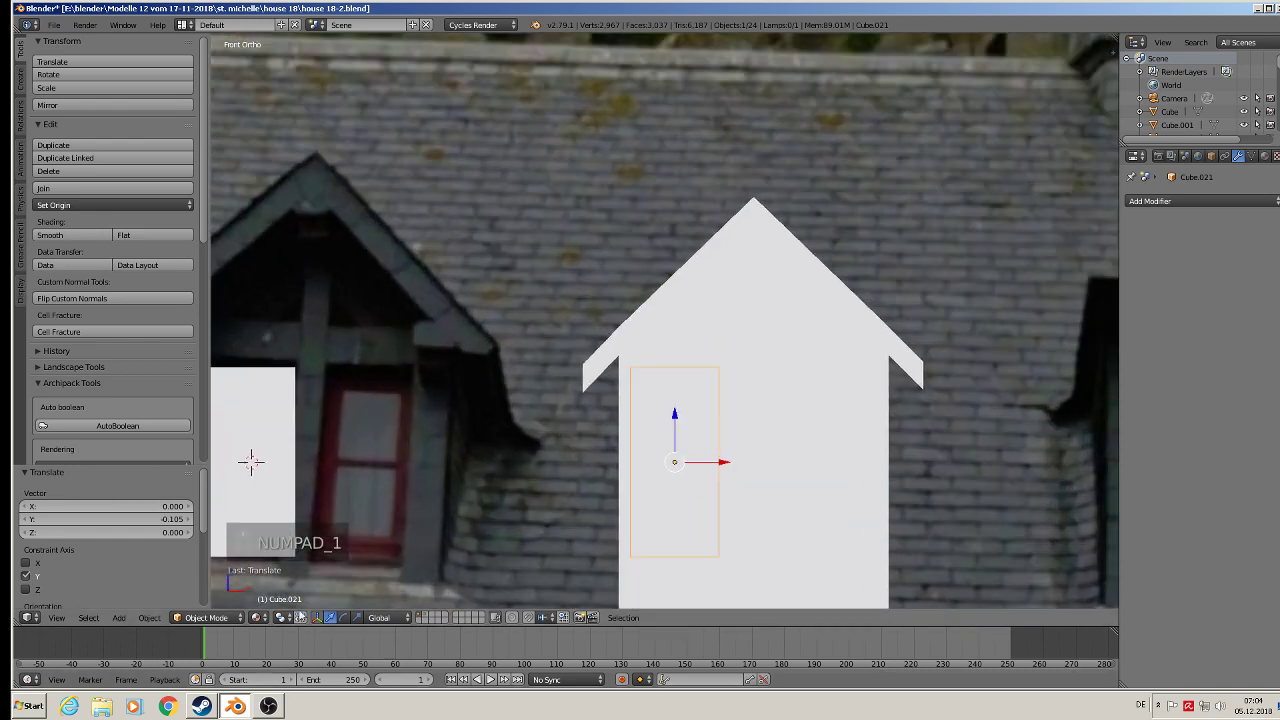
{"action": "left_click", "coordinate": [259, 617]}
{"action": "left_click", "coordinate": [335, 566]}
{"action": "middle_click_drag", "start_coordinate": [609, 536], "coordinate": [330, 381], "text": "shift"}
{"action": "key", "text": "g"}
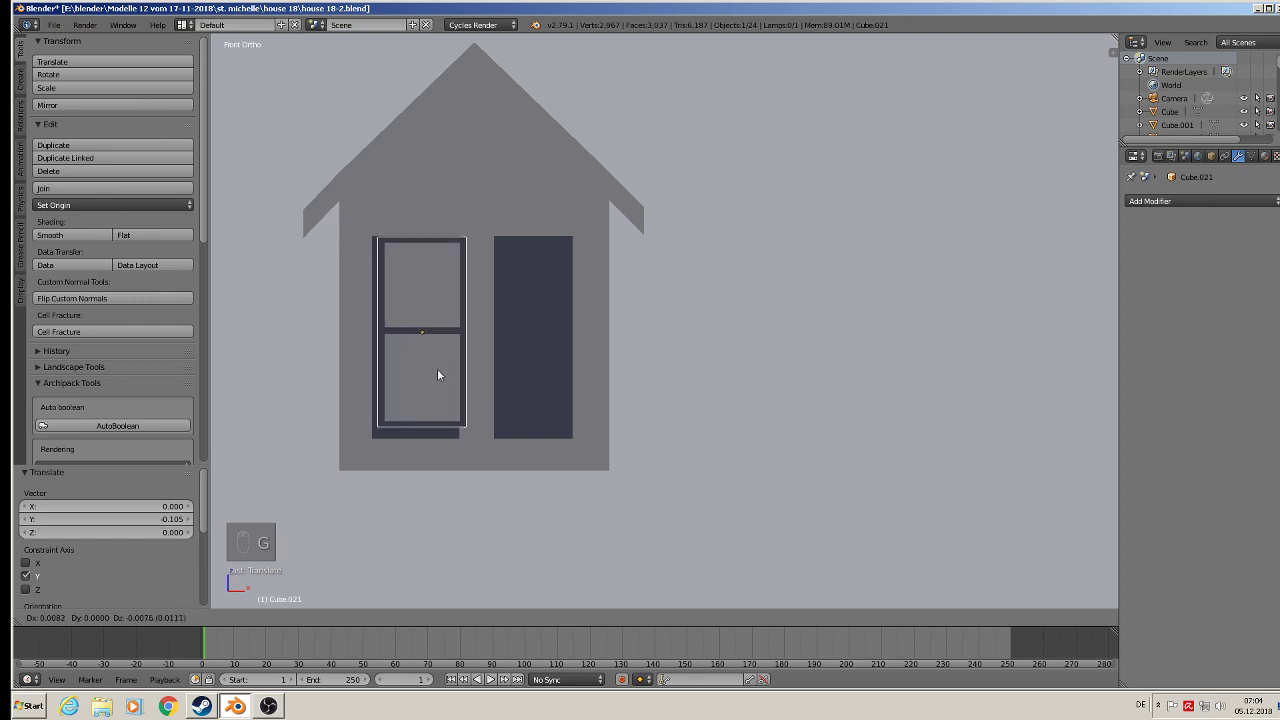
{"action": "left_click", "coordinate": [430, 376]}
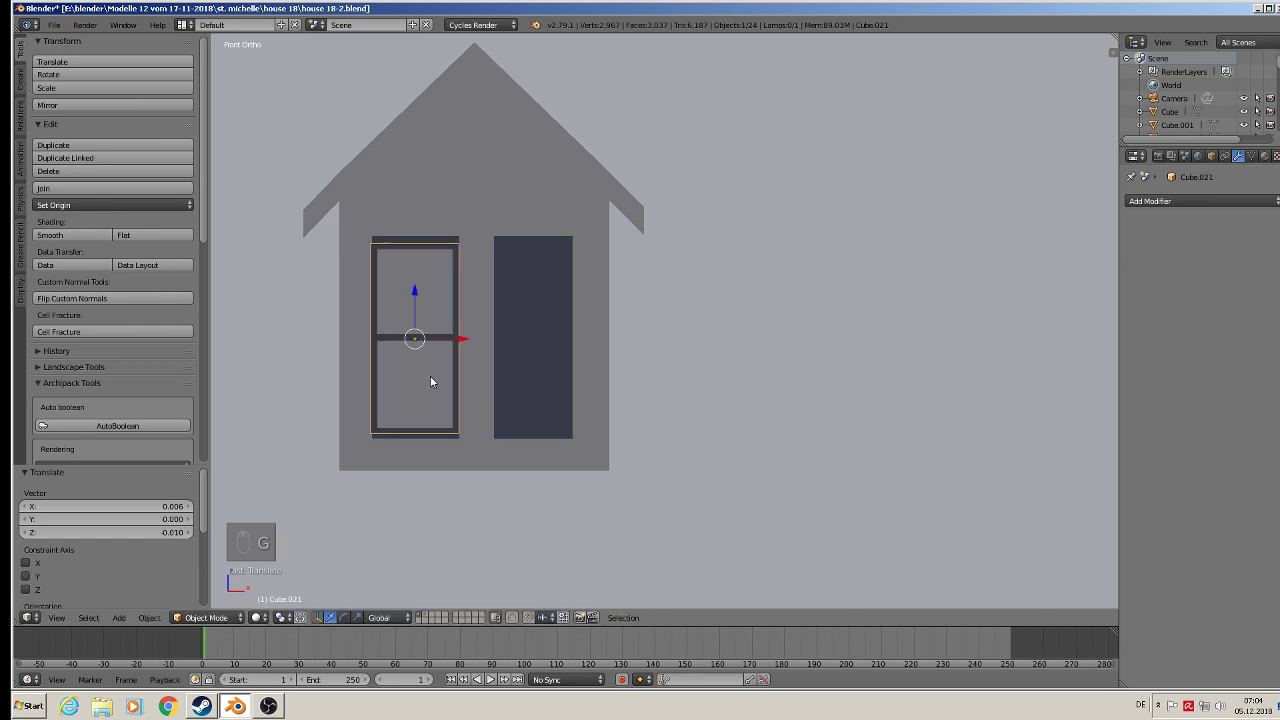
Scale the window by 1.083 along Z and push it 0.012 along Y into the left opening
{"action": "key", "text": "s"}
{"action": "key", "text": "z"}
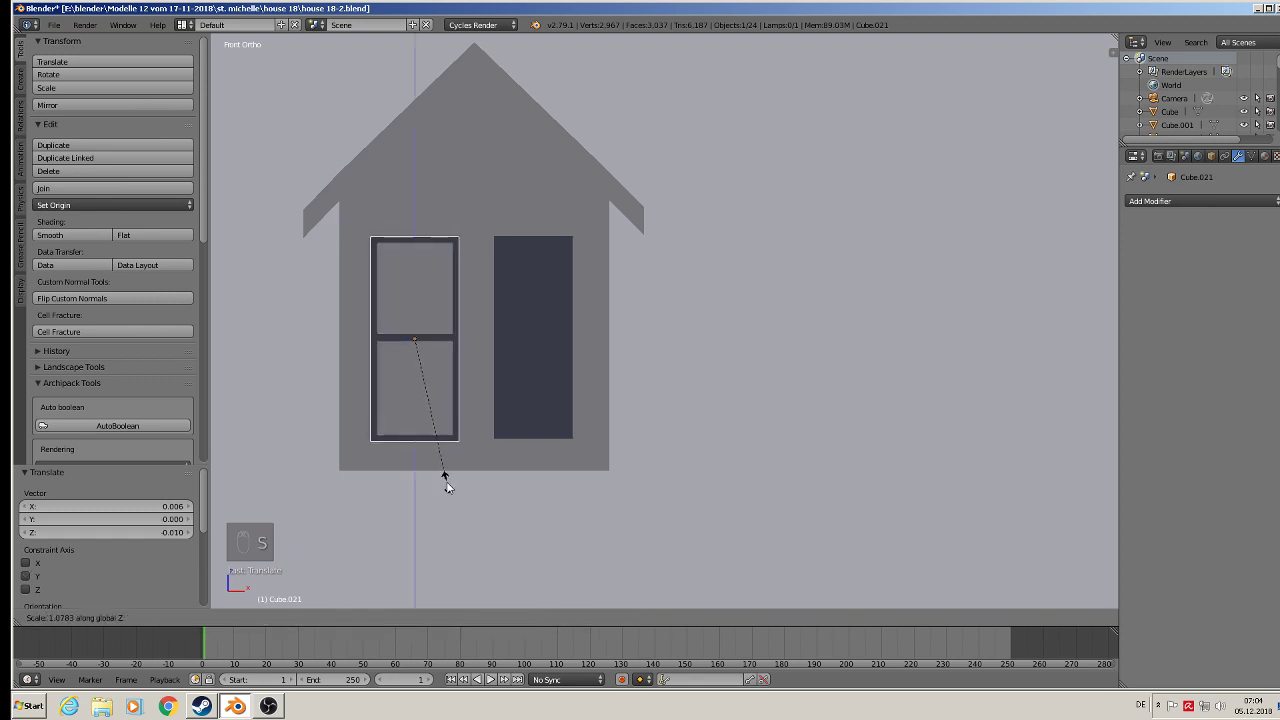
{"action": "left_click", "coordinate": [445, 483]}
{"action": "middle_click_drag", "start_coordinate": [445, 483], "coordinate": [493, 484]}
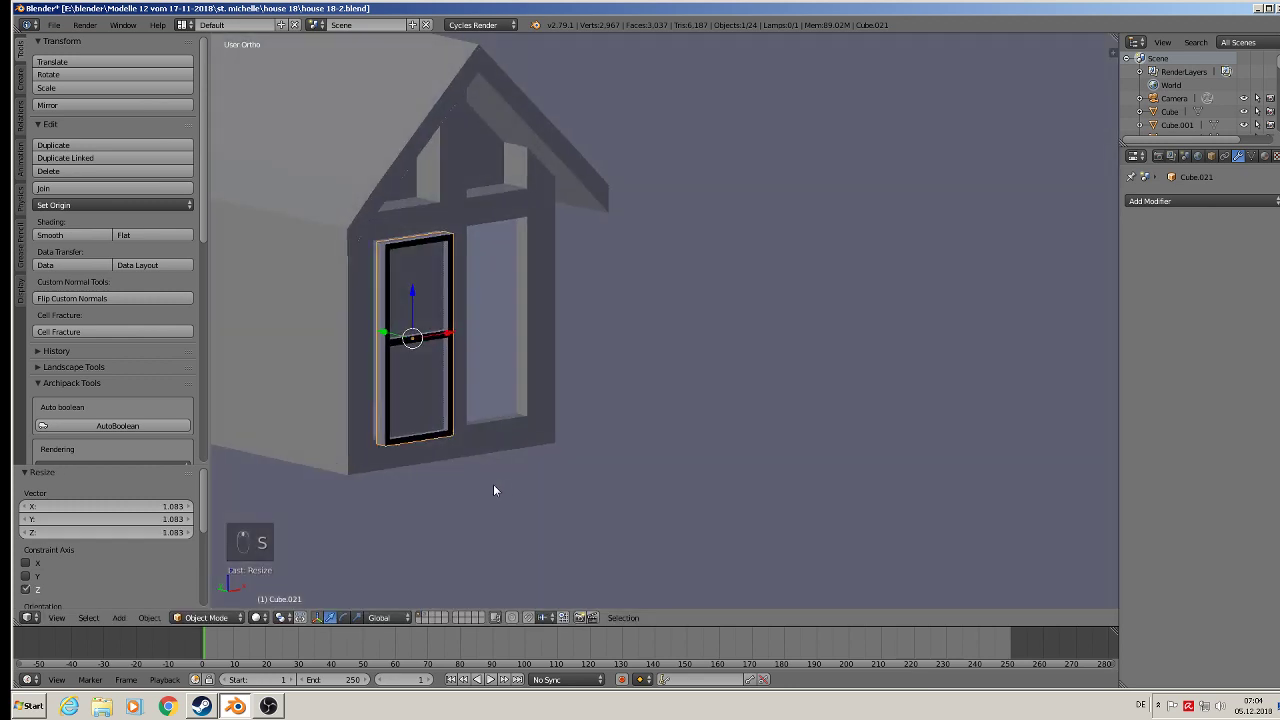
{"action": "scroll", "coordinate": [493, 484], "scroll_direction": "up", "scroll_amount": 2}
{"action": "left_click_drag", "start_coordinate": [391, 320], "coordinate": [361, 303]}
Nudge the window along X and place a linked duplicate 0.036 along X in the dormer's right opening
{"action": "mouse_move", "coordinate": [361, 303]}
{"action": "middle_mouse_down"}
{"action": "mouse_move", "coordinate": [249, 327]}
{"action": "mouse_move", "coordinate": [309, 355]}
{"action": "middle_mouse_up"}
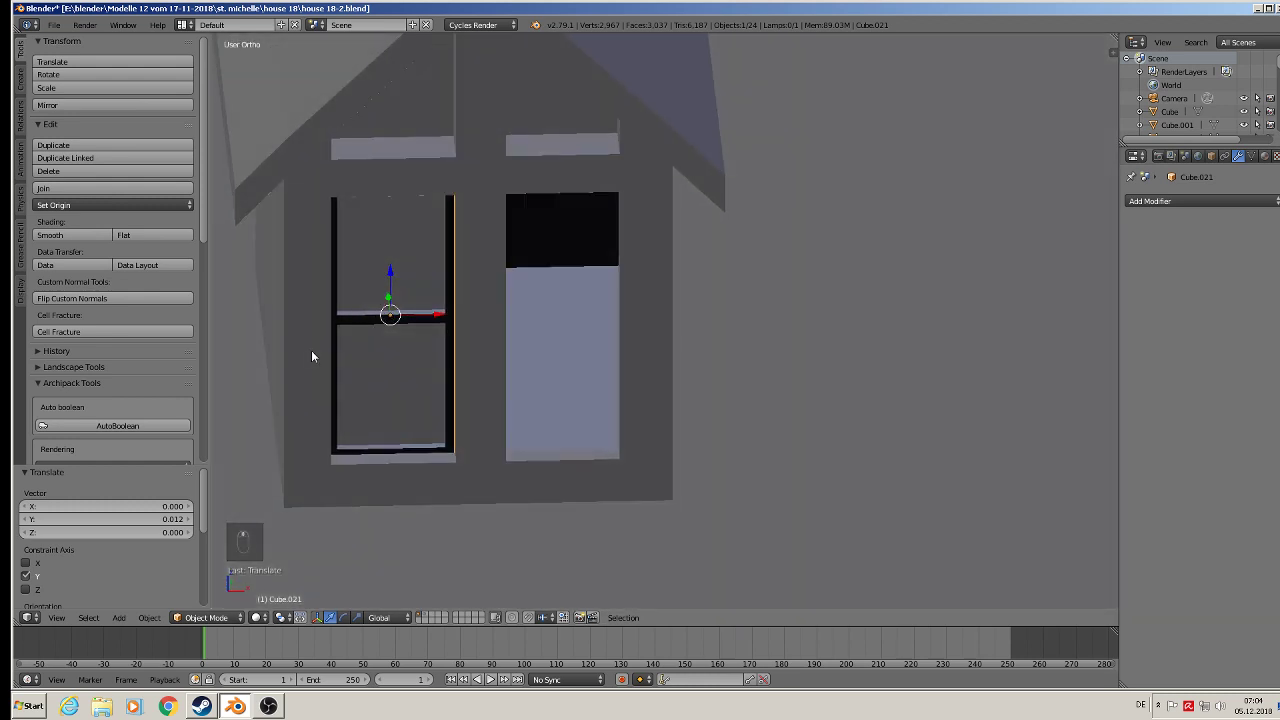
{"action": "left_click_drag", "start_coordinate": [432, 318], "coordinate": [436, 318]}
{"action": "key", "text": "alt+d"}
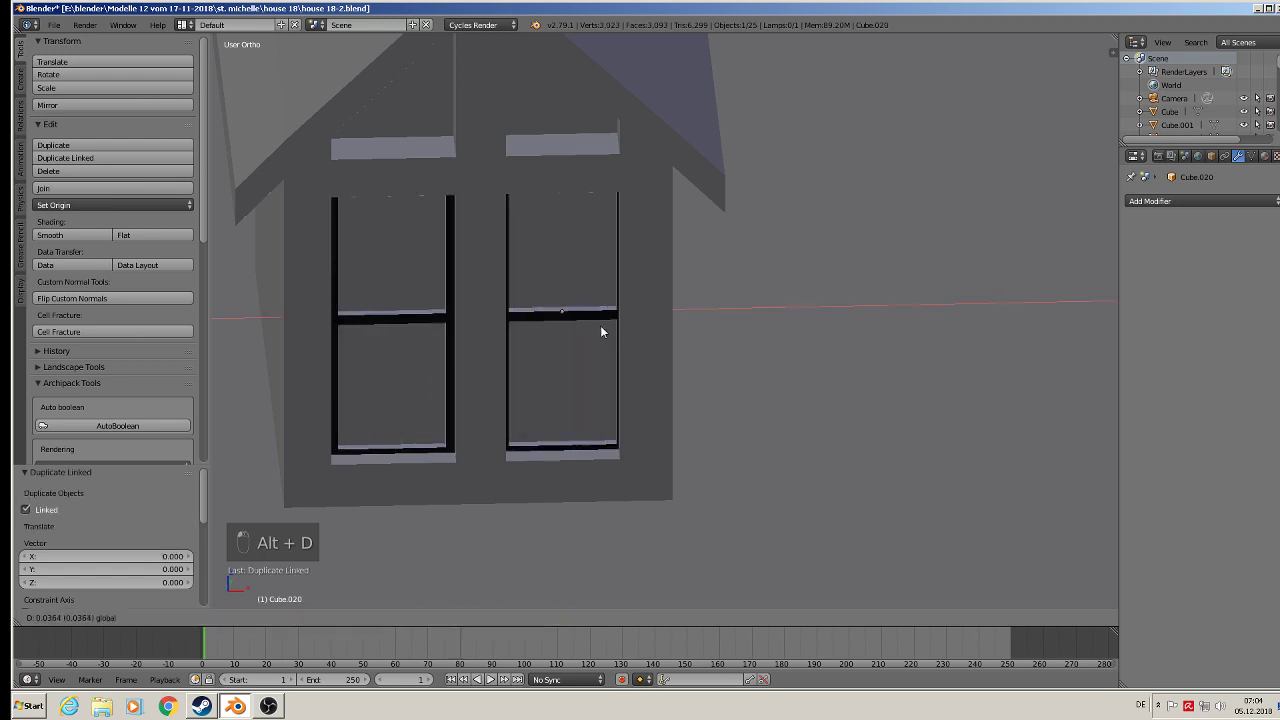
{"action": "left_click", "coordinate": [600, 325]}
Scale the right dormer window by 0.922 along X and nudge it slightly upwards along Z
{"action": "middle_click_drag", "start_coordinate": [590, 290], "coordinate": [618, 293]}
{"action": "key", "text": "s"}
{"action": "key", "text": "x"}
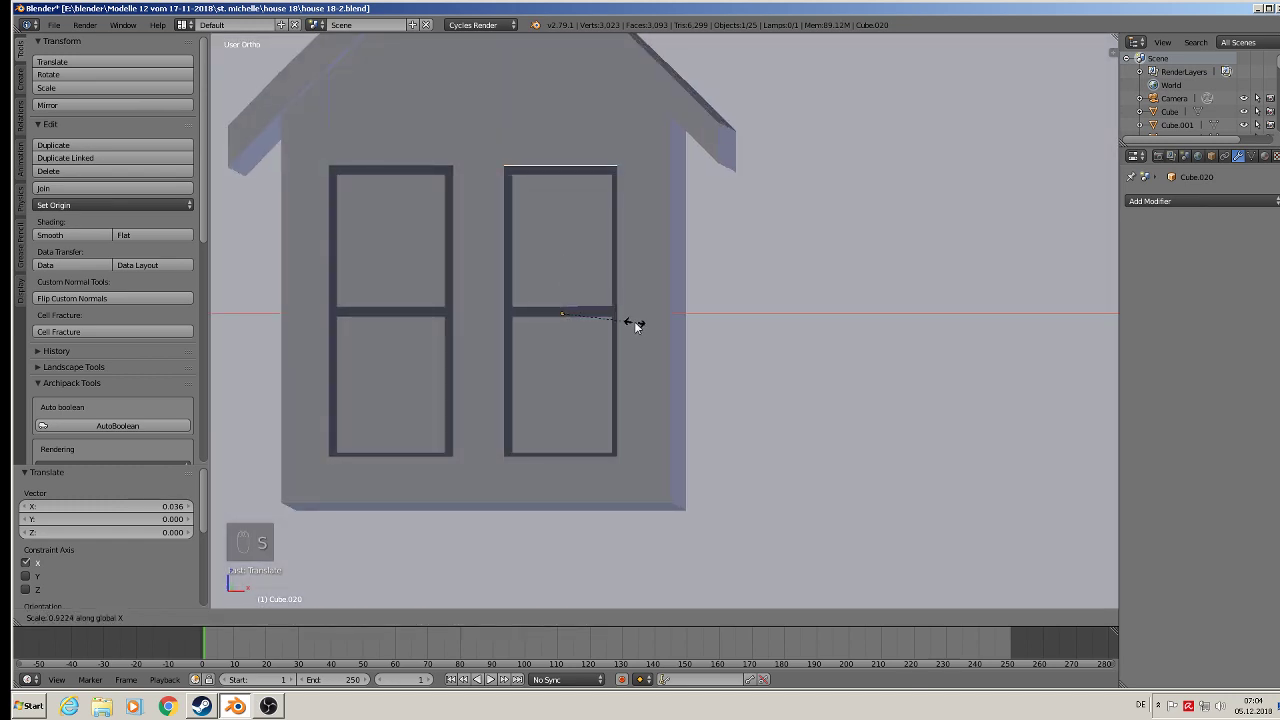
{"action": "left_click", "coordinate": [634, 321]}
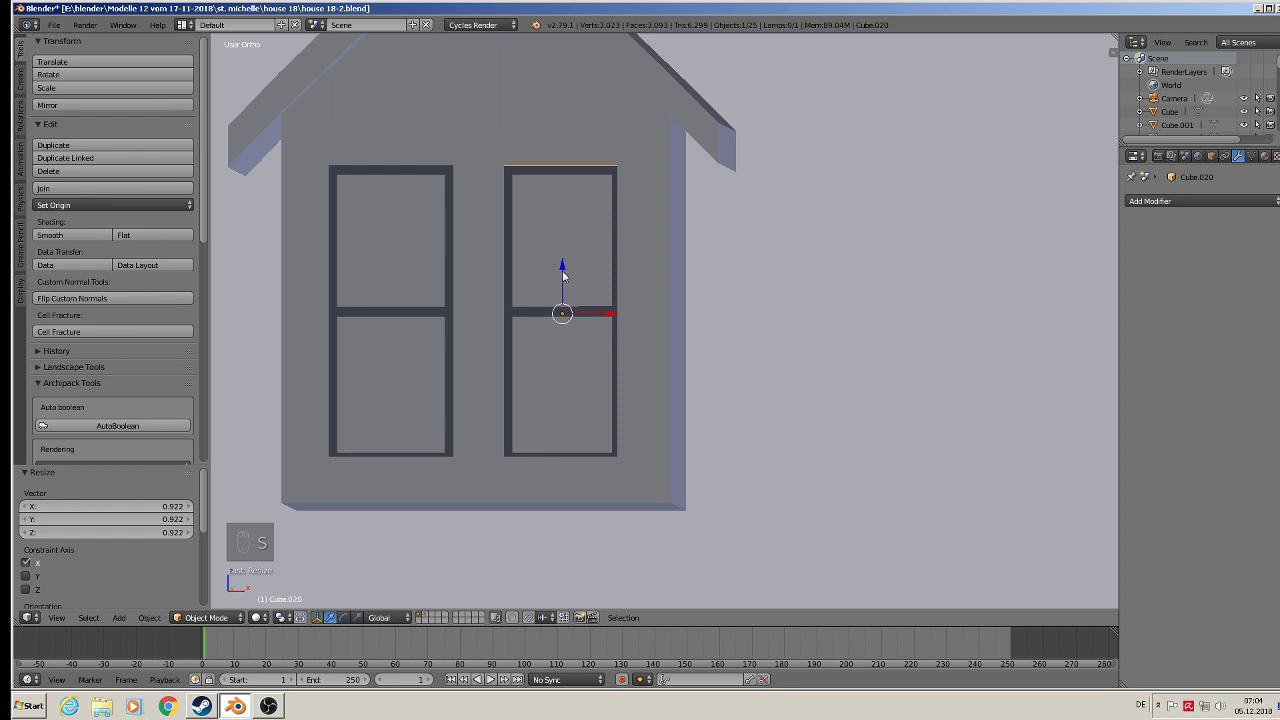
{"action": "left_click_drag", "start_coordinate": [562, 272], "coordinate": [562, 268]}
Deselect all objects and switch the viewport to Material shading
{"action": "scroll", "coordinate": [562, 268], "scroll_direction": "down", "scroll_amount": 2}
{"action": "middle_click_drag", "start_coordinate": [562, 270], "coordinate": [648, 355]}
{"action": "key", "text": "a"}
{"action": "key", "text": "a"}
{"action": "key", "text": "a"}
{"action": "scroll", "coordinate": [560, 308], "scroll_direction": "down", "scroll_amount": 3}
{"action": "scroll", "coordinate": [560, 356], "scroll_direction": "down", "scroll_amount": 4}
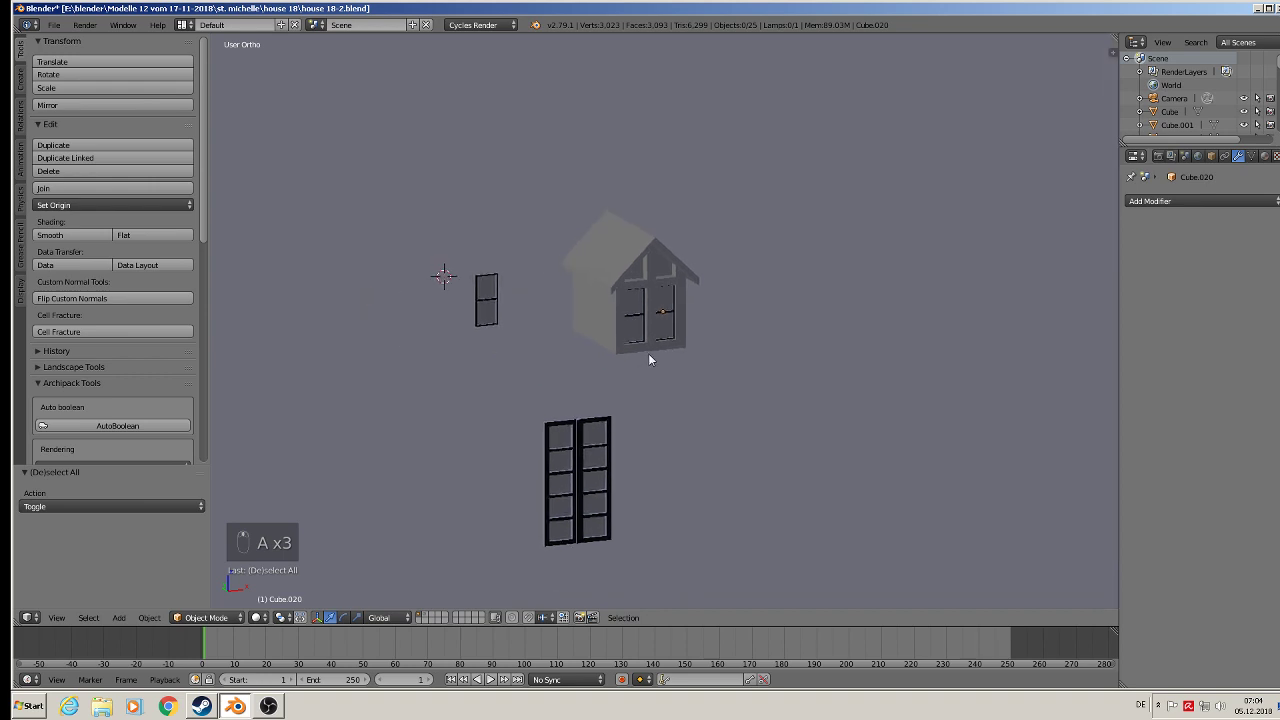
{"action": "left_click", "coordinate": [258, 617]}
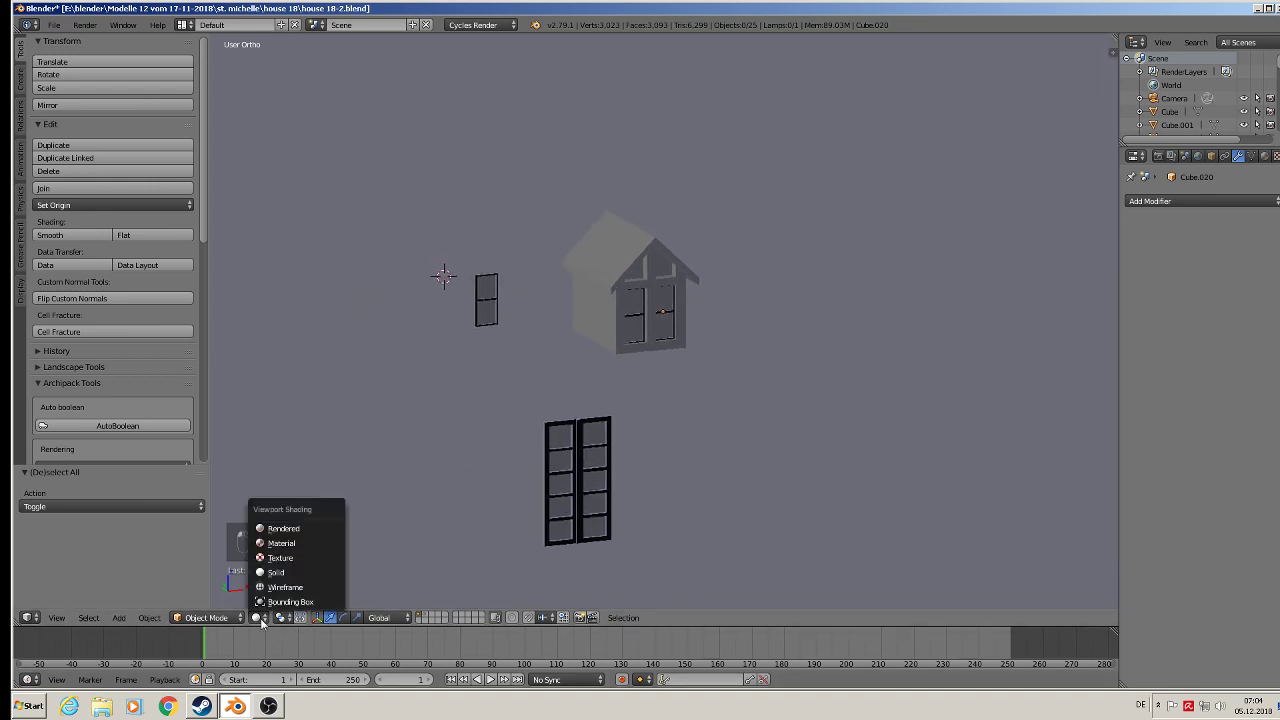
{"action": "left_click", "coordinate": [291, 544]}
Move both parts of the spare two-pane window beside the dormer to the second layer and save the file
{"action": "scroll", "coordinate": [452, 353], "scroll_direction": "up", "scroll_amount": 2}
{"action": "right_click", "coordinate": [497, 298]}
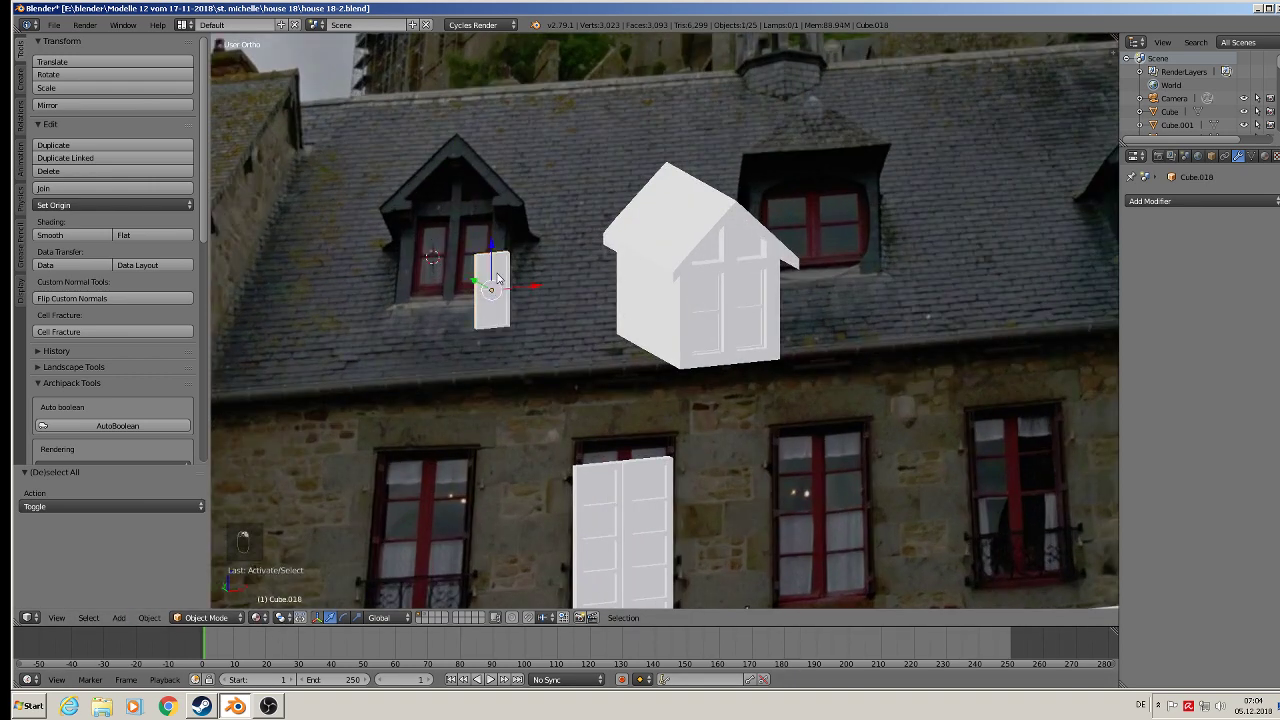
{"action": "right_click", "coordinate": [497, 278], "text": "shift"}
{"action": "right_click", "coordinate": [492, 278]}
{"action": "scroll", "coordinate": [490, 274], "scroll_direction": "up", "scroll_amount": 3}
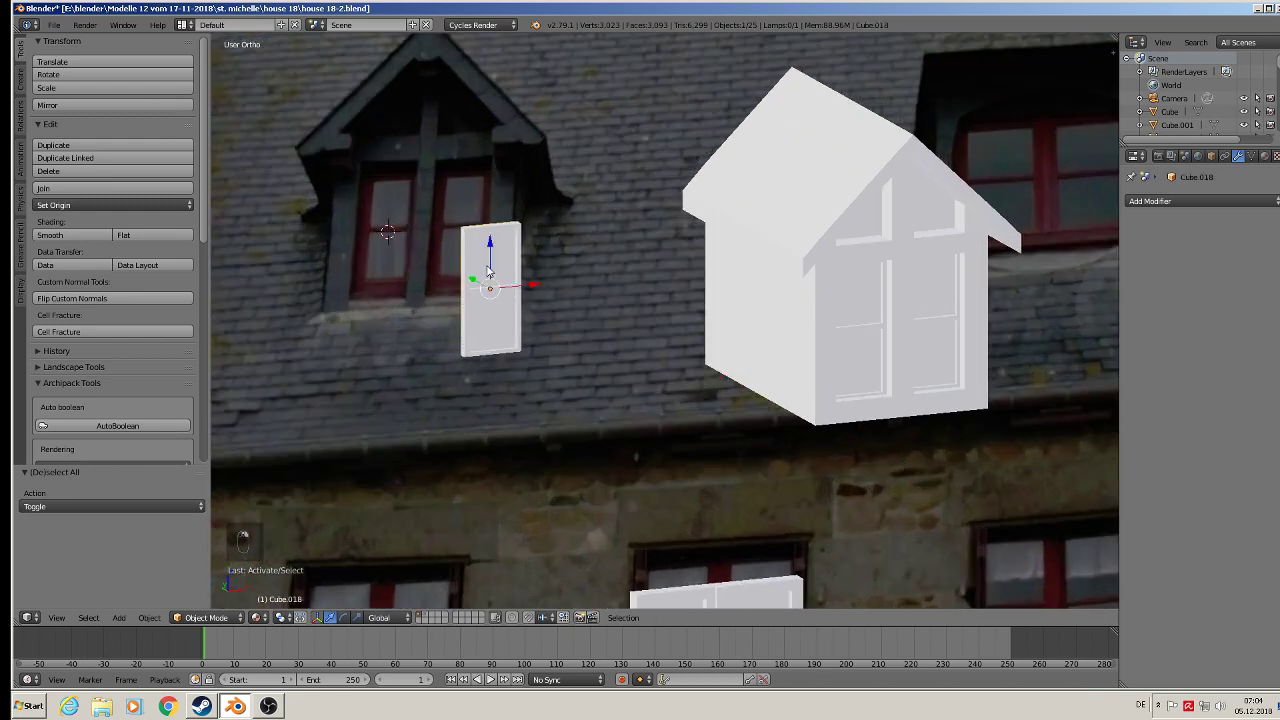
{"action": "scroll", "coordinate": [490, 274], "scroll_direction": "up", "scroll_amount": 6}
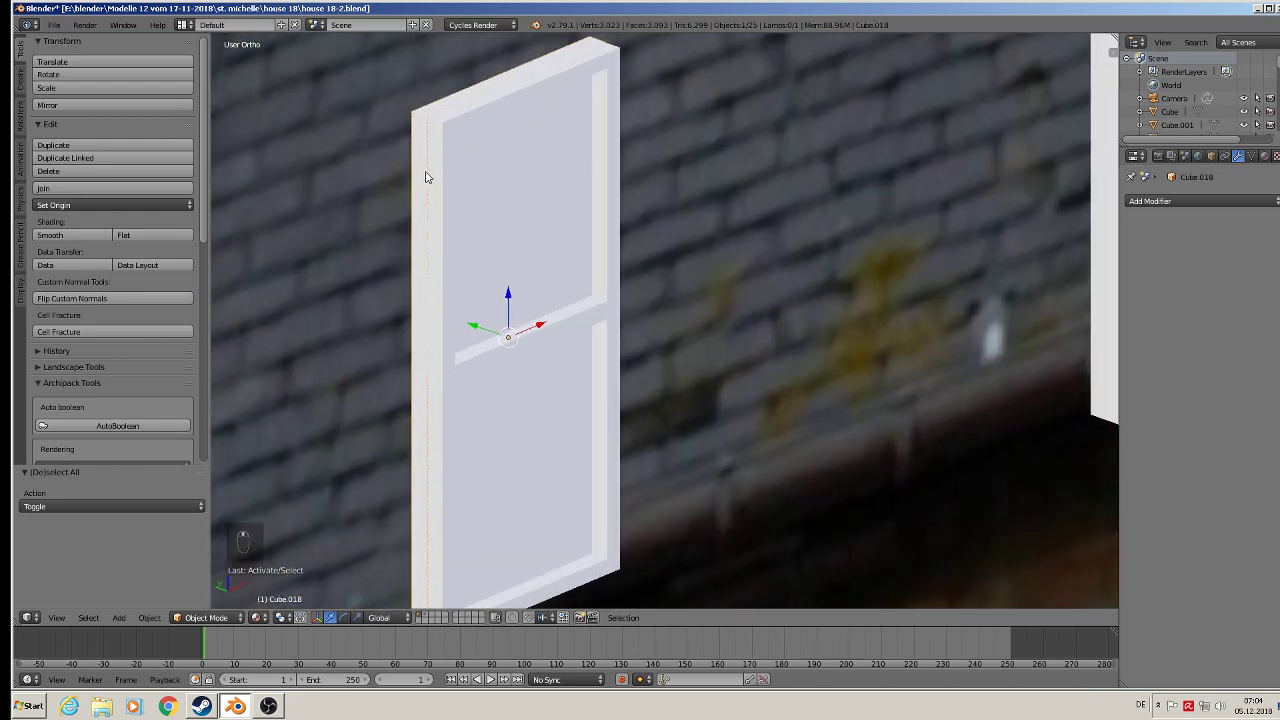
{"action": "right_click", "coordinate": [437, 137], "text": "shift"}
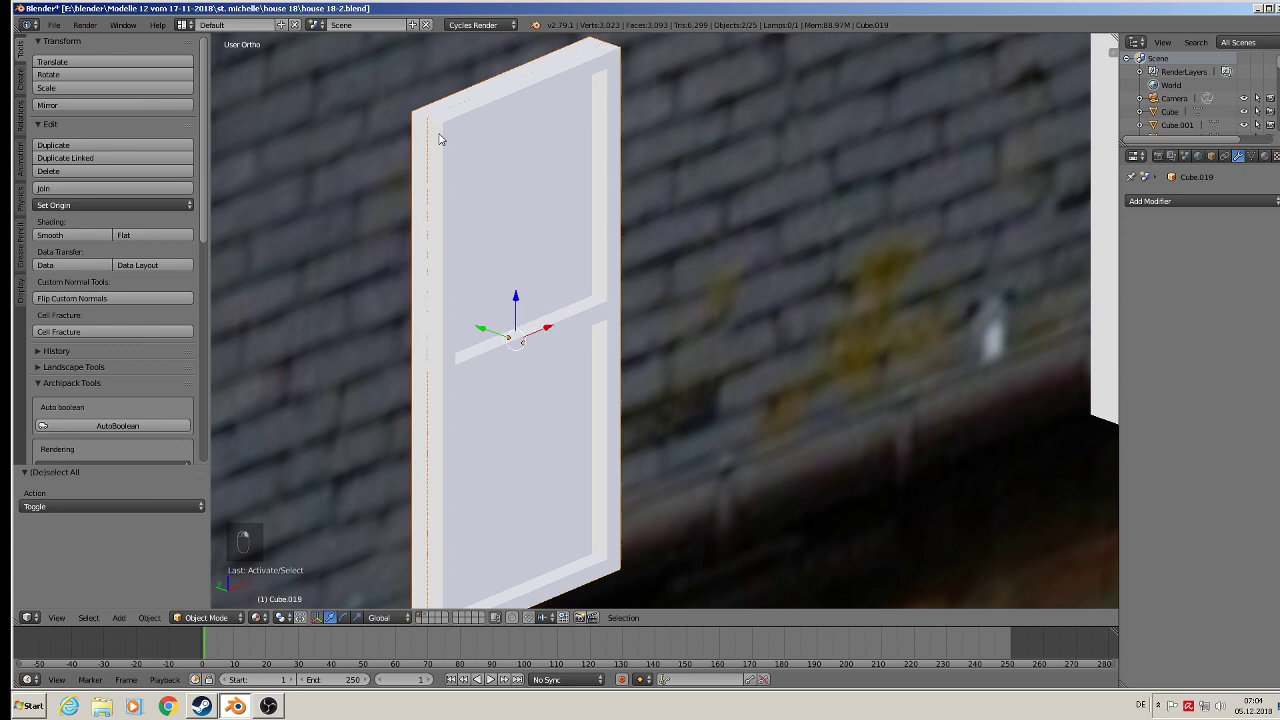
{"action": "scroll", "coordinate": [470, 200], "scroll_direction": "down", "scroll_amount": 4}
{"action": "key", "text": "m"}
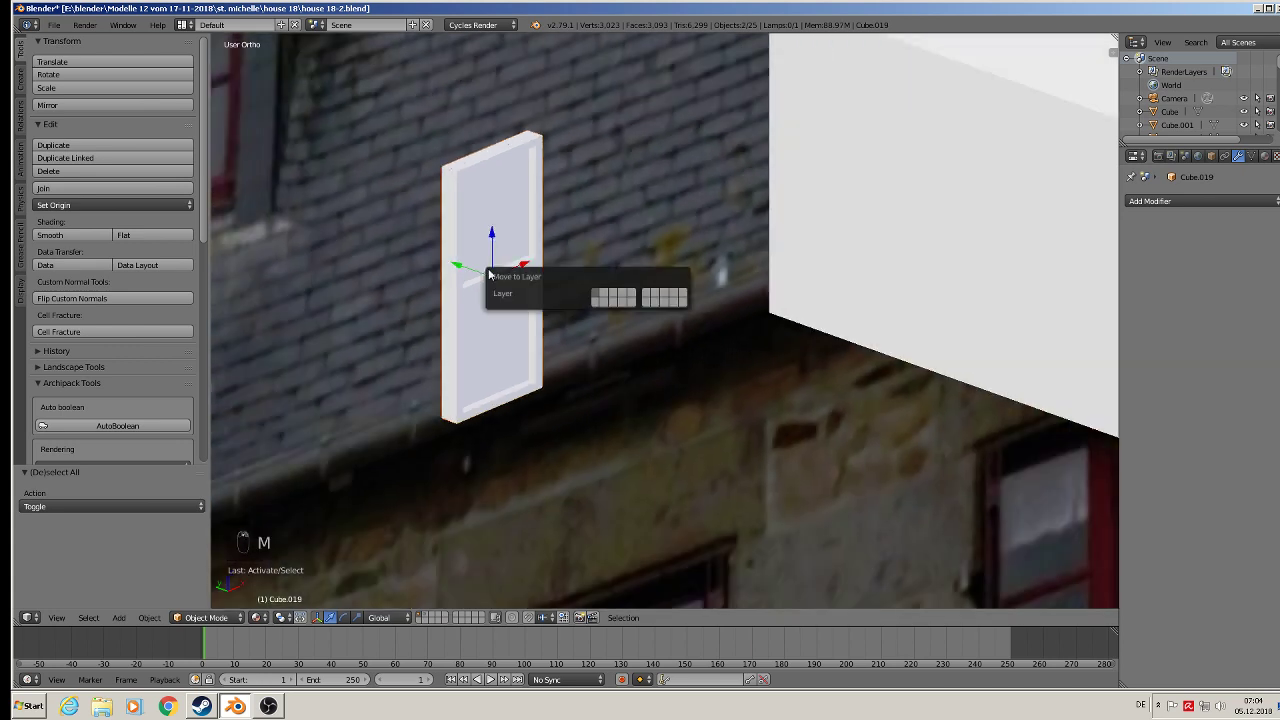
{"action": "left_click", "coordinate": [605, 298]}
{"action": "left_click", "coordinate": [53, 24]}
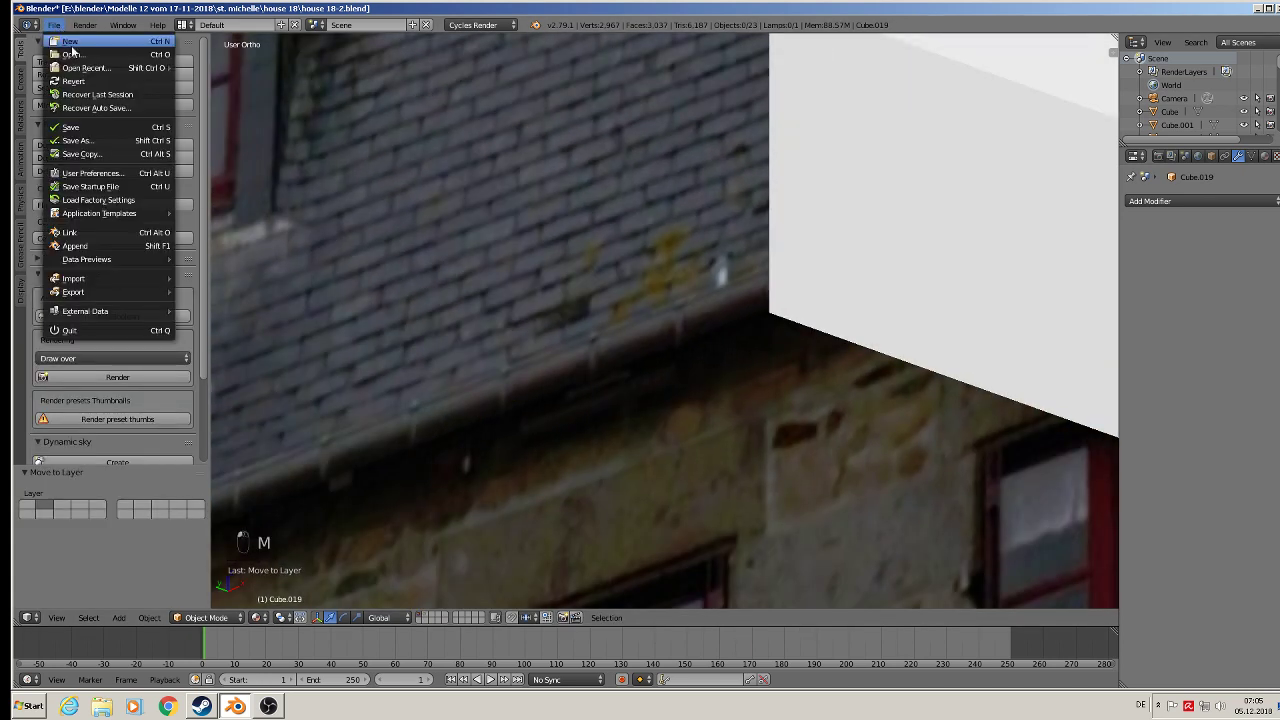
{"action": "left_click", "coordinate": [105, 127]}
Join the two fitted windows with the gabled dormer's body and move the joined dormer -0.120 along X
{"action": "scroll", "coordinate": [340, 195], "scroll_direction": "down", "scroll_amount": 6}
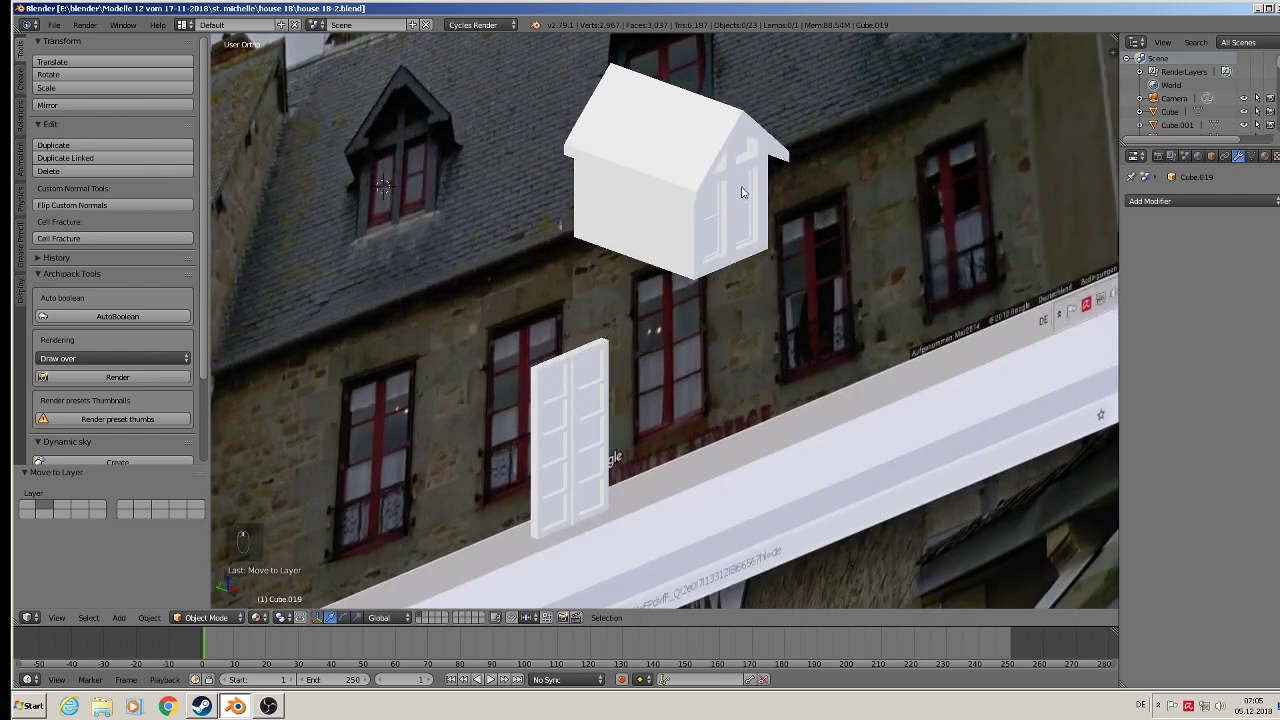
{"action": "middle_click_drag", "start_coordinate": [699, 243], "coordinate": [555, 307], "text": "shift"}
{"action": "scroll", "coordinate": [555, 307], "scroll_direction": "up", "scroll_amount": 2}
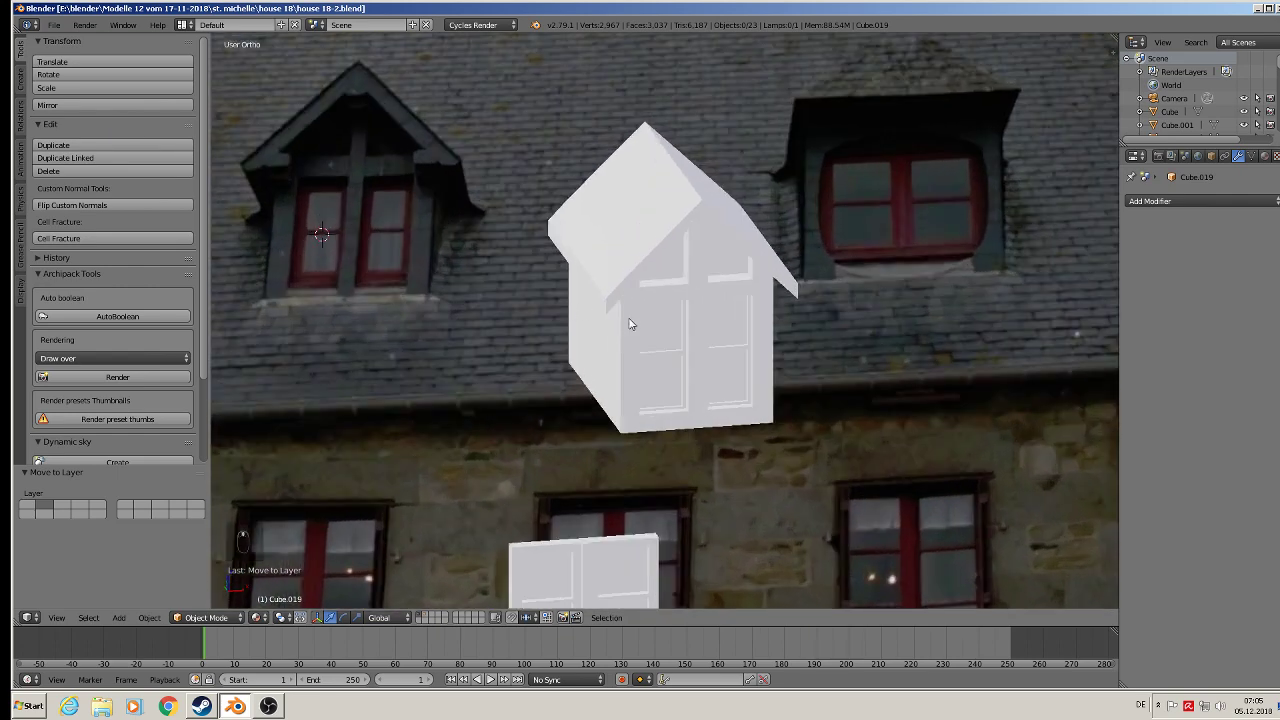
{"action": "left_click", "coordinate": [667, 334]}
{"action": "left_click", "coordinate": [729, 344], "text": "shift"}
{"action": "left_click", "coordinate": [639, 243], "text": "shift"}
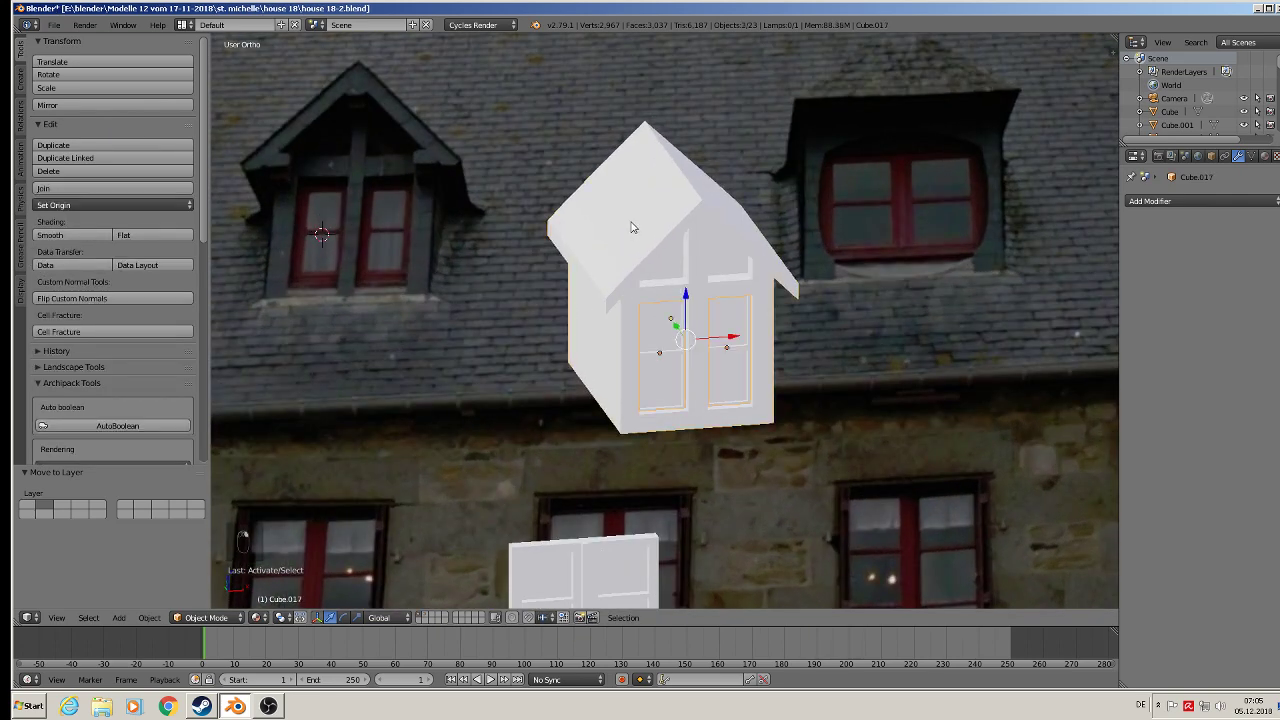
{"action": "left_click", "coordinate": [80, 188]}
{"action": "scroll", "coordinate": [597, 361], "scroll_direction": "down", "scroll_amount": 3}
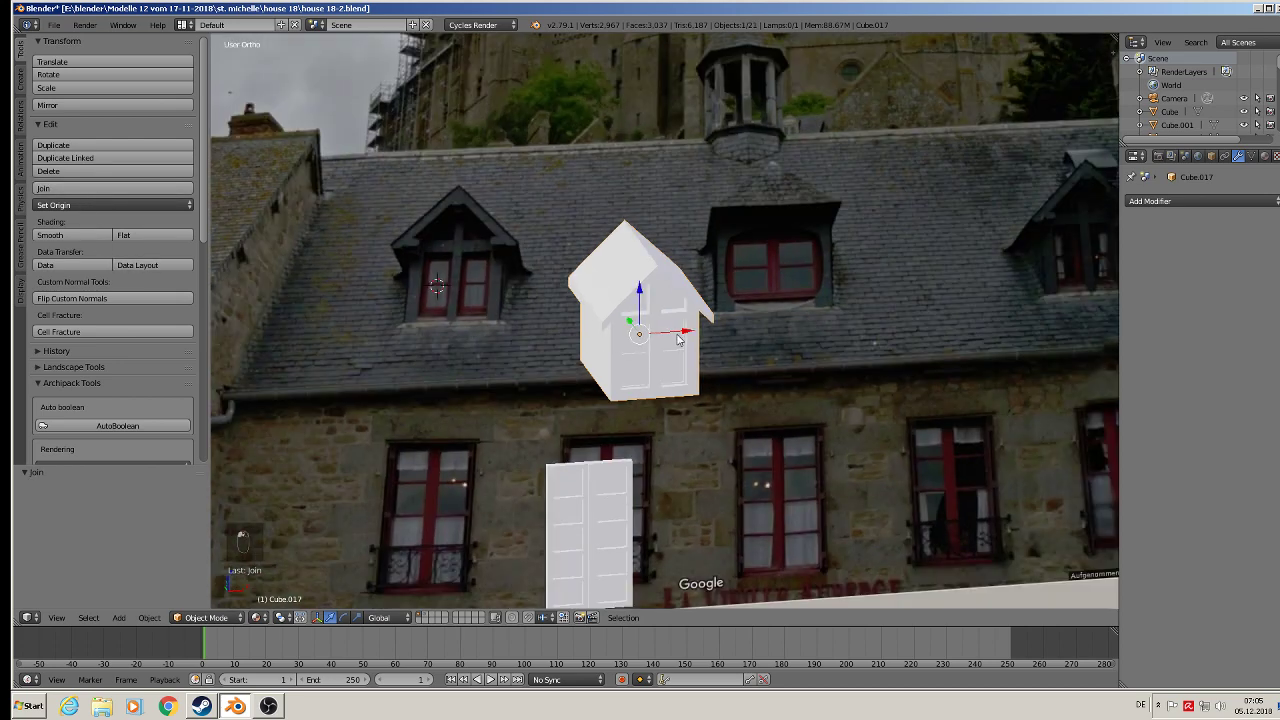
{"action": "left_click_drag", "start_coordinate": [681, 340], "coordinate": [557, 333]}
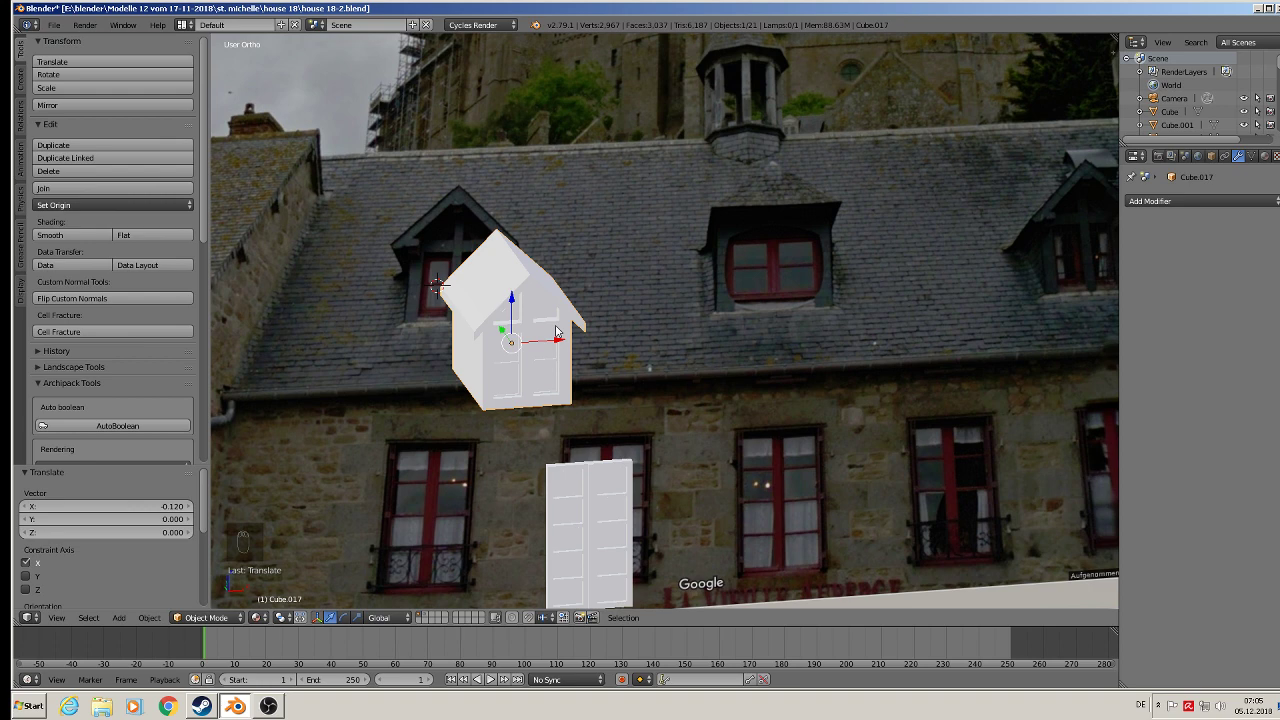
Place the 3D cursor on the reference photo's middle dormer window, add a cube there and scale it by 0.038
{"action": "middle_click_drag", "start_coordinate": [838, 235], "coordinate": [592, 252], "text": "shift"}
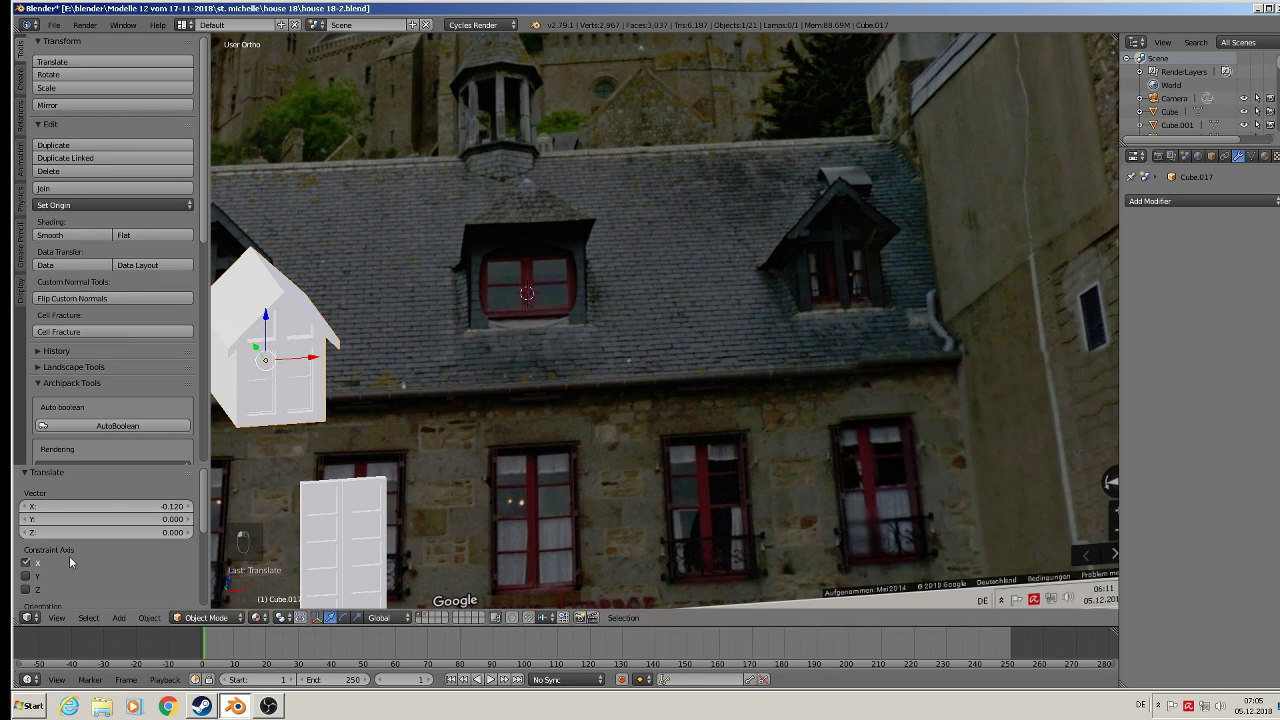
{"action": "left_click", "coordinate": [119, 617]}
{"action": "mouse_move", "coordinate": [146, 601]}
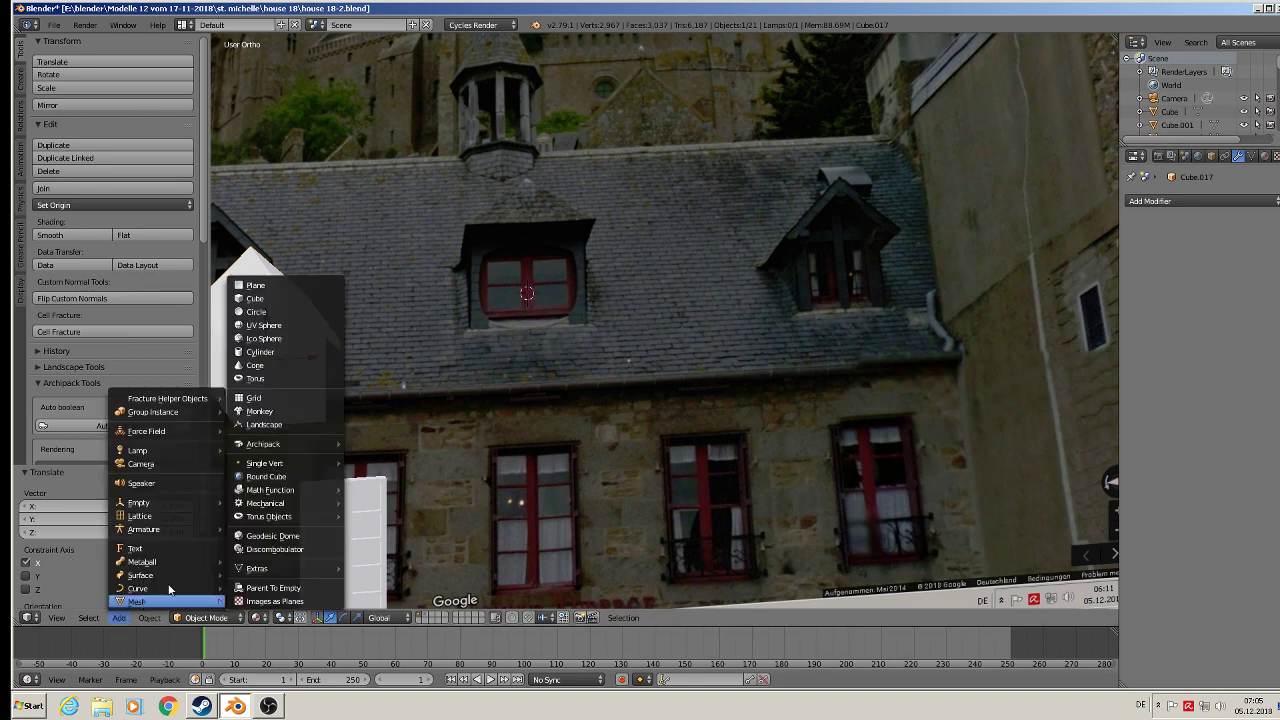
{"action": "left_click", "coordinate": [255, 298]}
{"action": "key", "text": "s"}
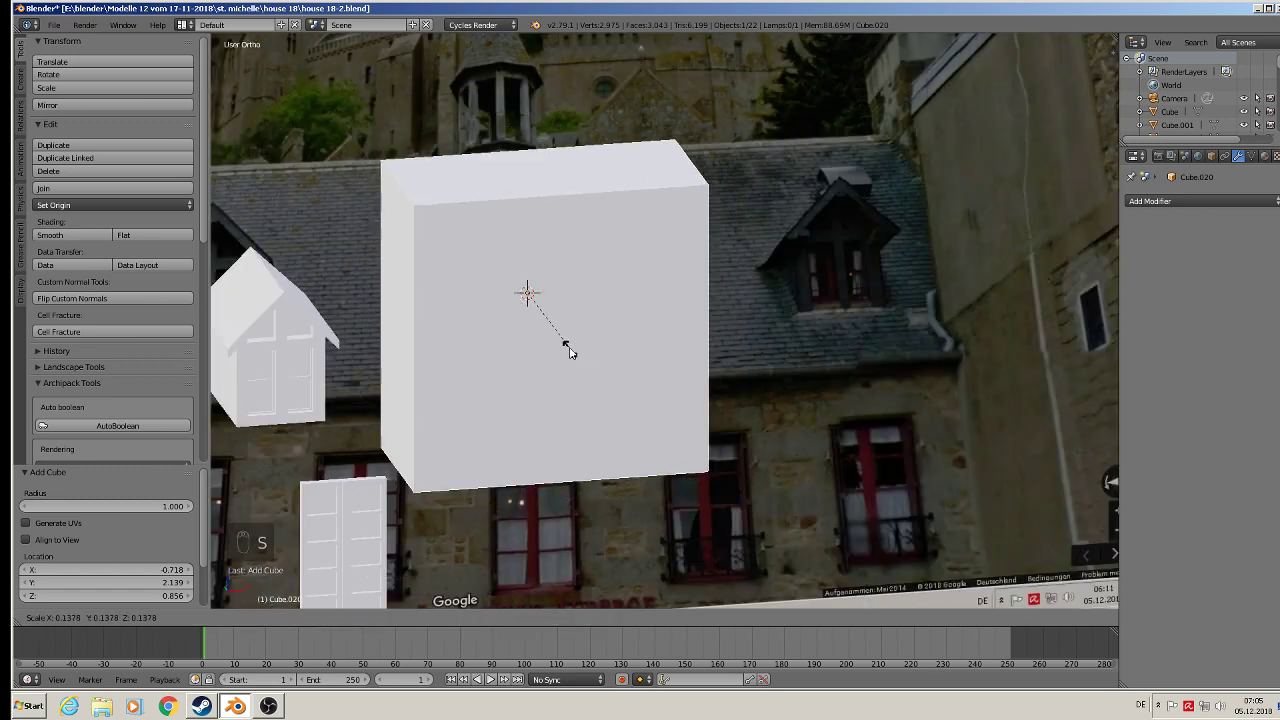
{"action": "left_click", "coordinate": [554, 326]}
Scale the new cube by 1.355 along X and 1.199 along Z to match the middle dormer's front
{"action": "key", "text": "KP_1"}
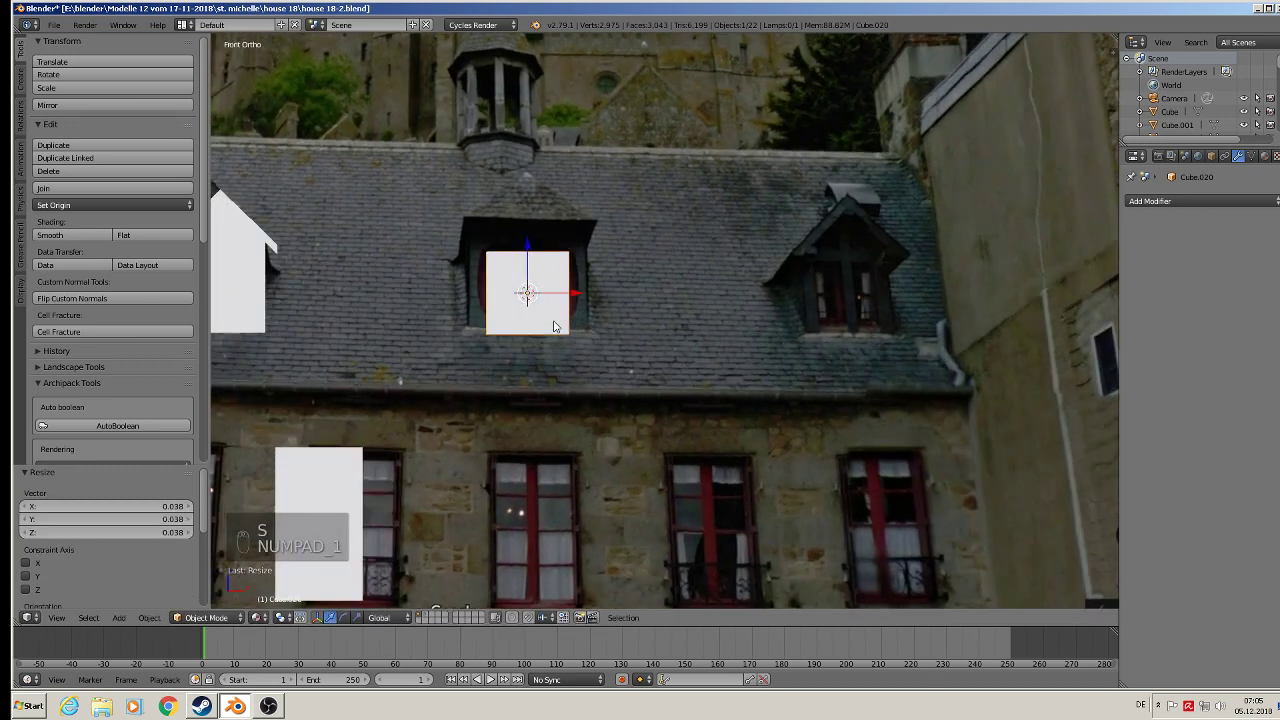
{"action": "key", "text": "s"}
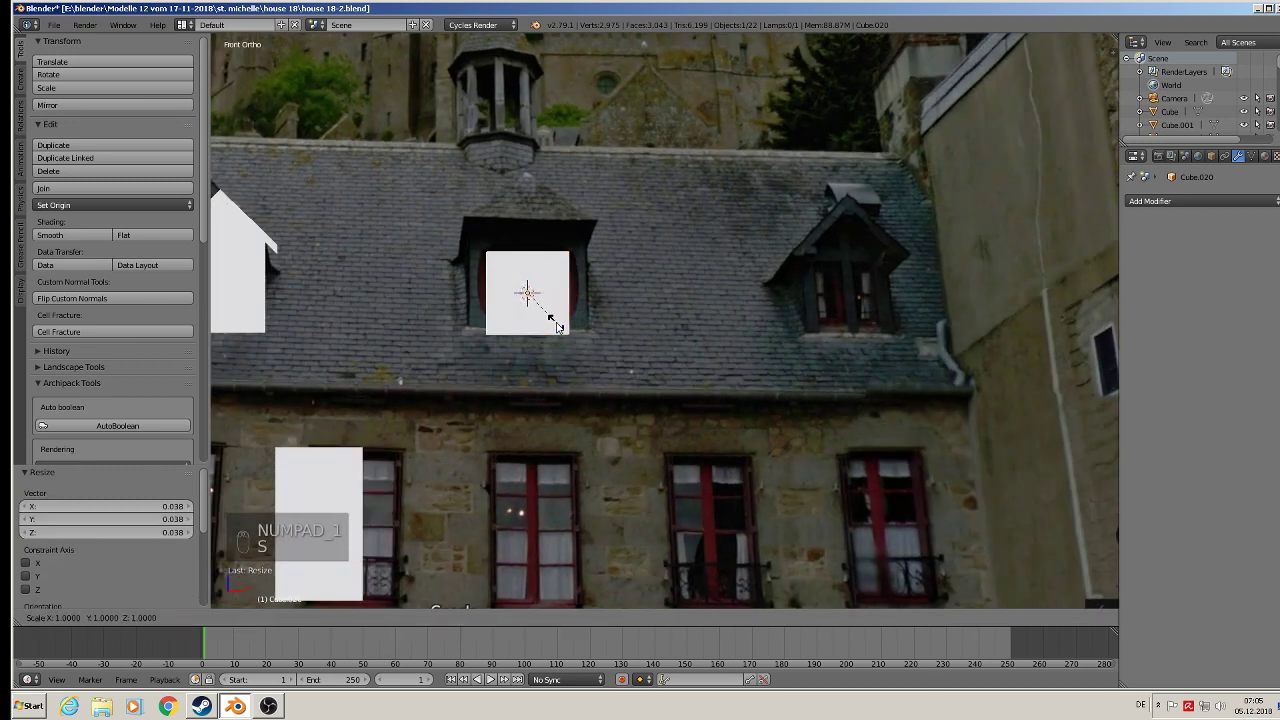
{"action": "key", "text": "x"}
{"action": "left_click", "coordinate": [605, 364]}
{"action": "key", "text": "s"}
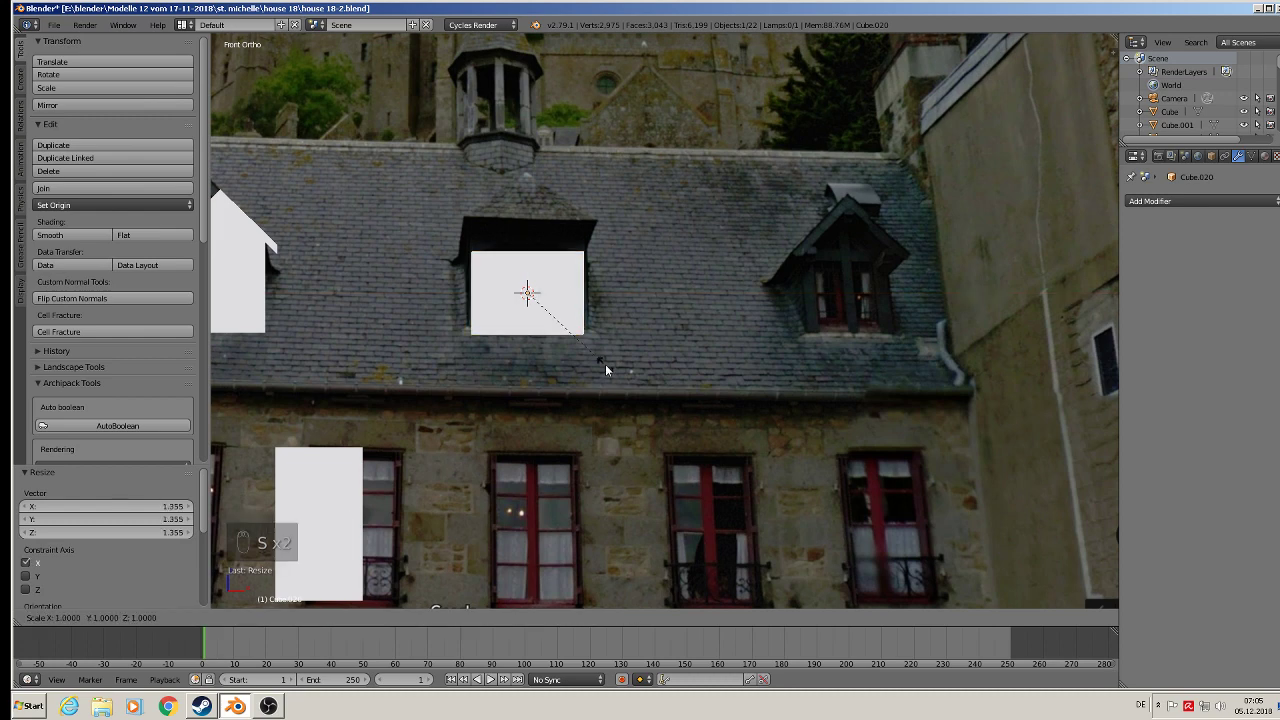
{"action": "key", "text": "z"}
{"action": "left_click", "coordinate": [618, 388]}
Move the cube 0.162 along X and -0.200 along Y, clear of the reference photo's middle dormer
{"action": "key", "text": "g"}
{"action": "key", "text": "x"}
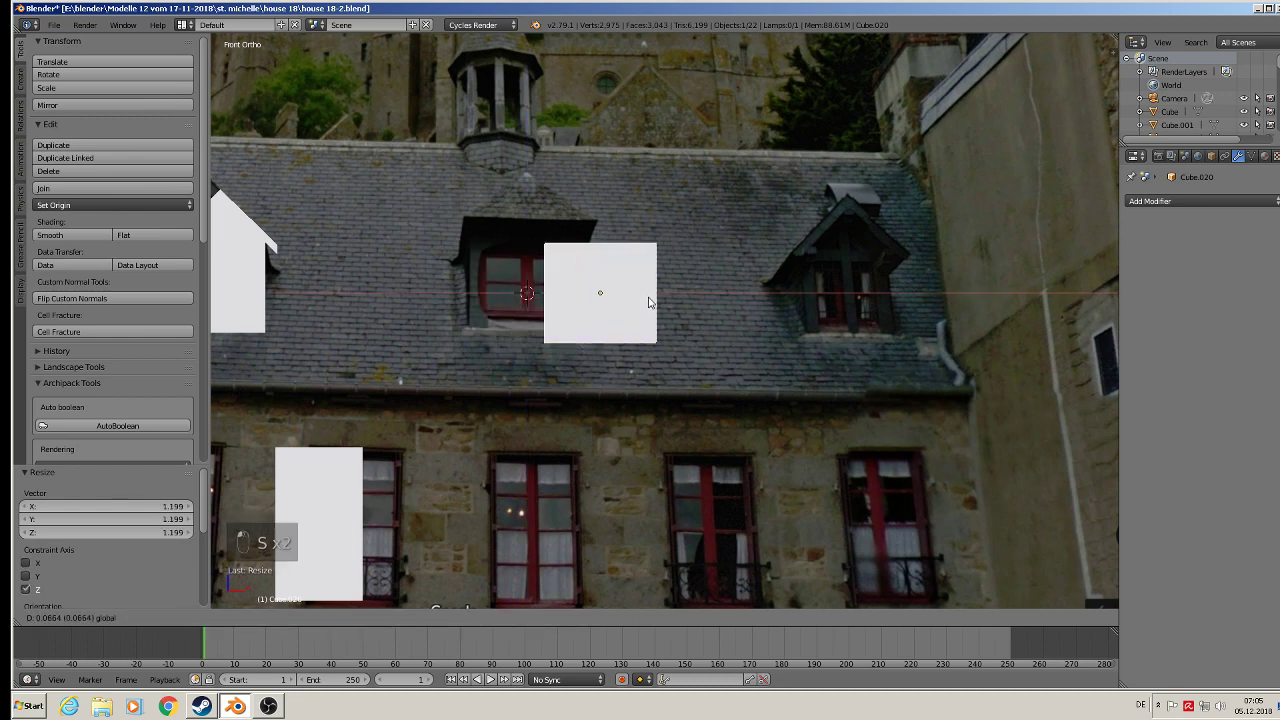
{"action": "left_click", "coordinate": [748, 294]}
{"action": "middle_click_drag", "start_coordinate": [734, 297], "coordinate": [640, 274]}
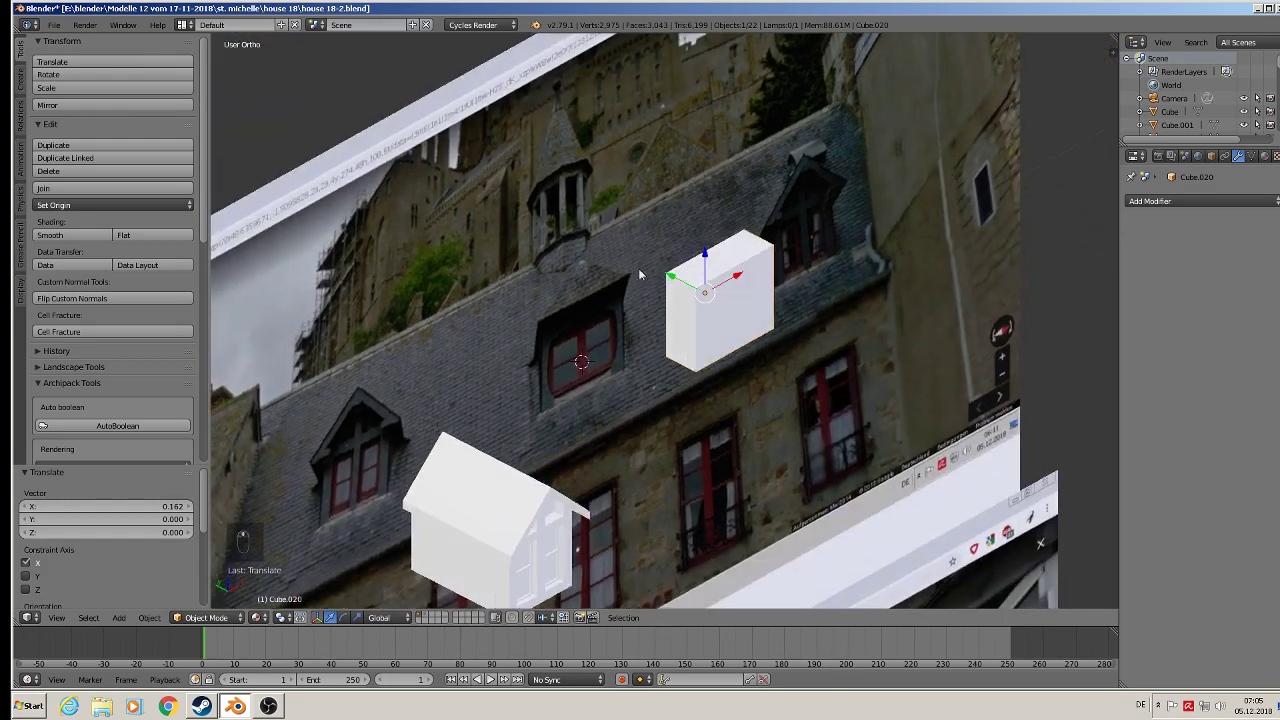
{"action": "left_click_drag", "start_coordinate": [670, 267], "coordinate": [787, 350]}
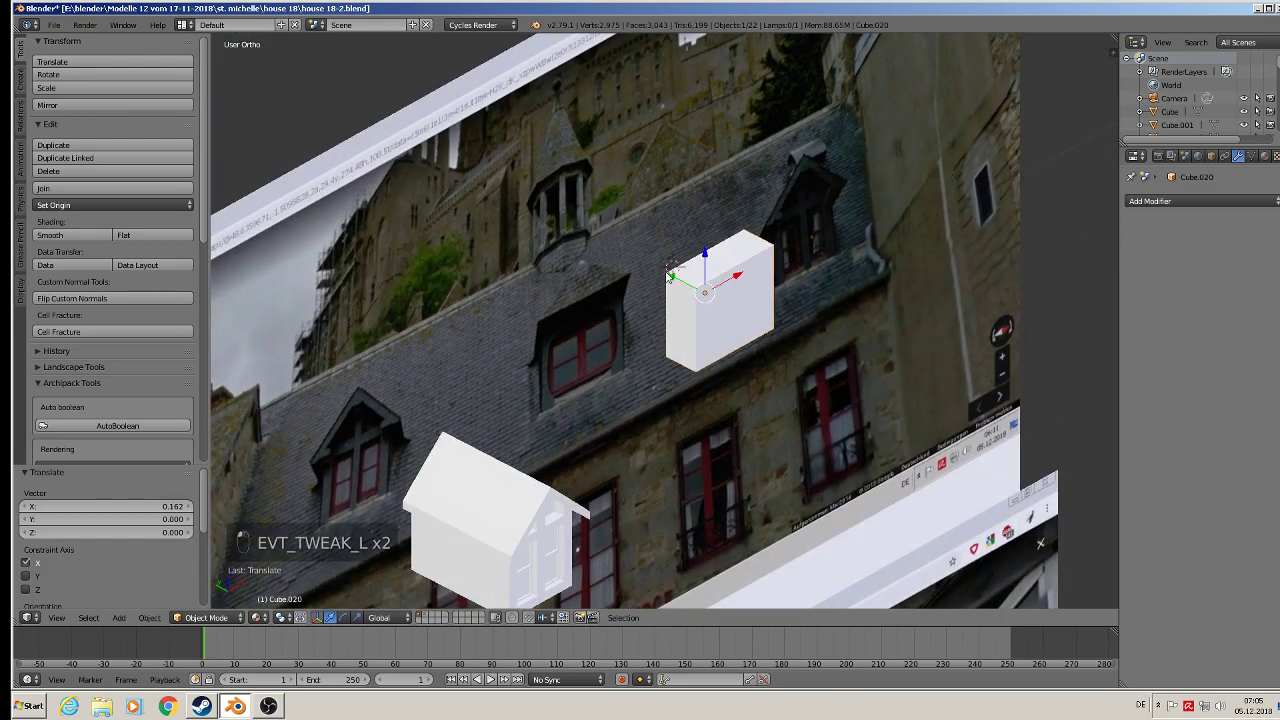
{"action": "left_click_drag", "start_coordinate": [670, 277], "coordinate": [827, 360]}
Scale the cube by 1.904 along Y to deepen the middle dormer's body
{"action": "key", "text": "s"}
{"action": "key", "text": "y"}
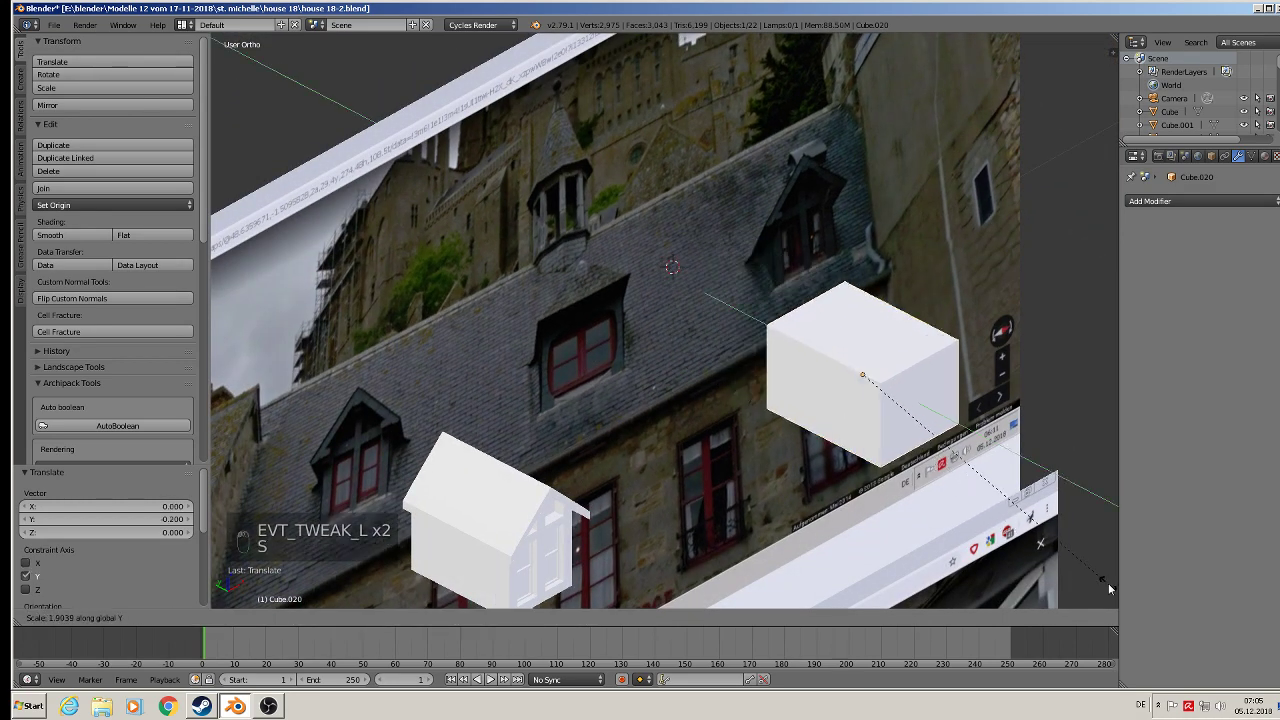
{"action": "left_click", "coordinate": [1108, 583]}
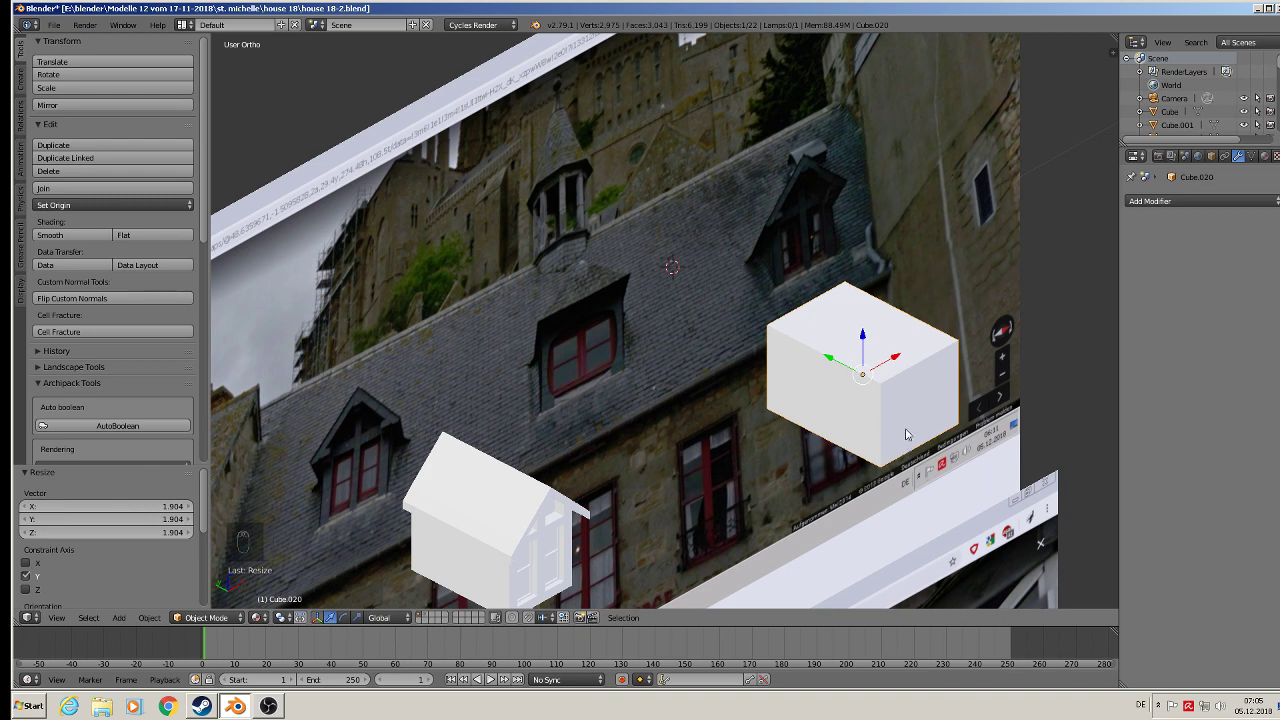
{"action": "middle_click_drag", "start_coordinate": [898, 452], "coordinate": [788, 452], "text": "shift"}
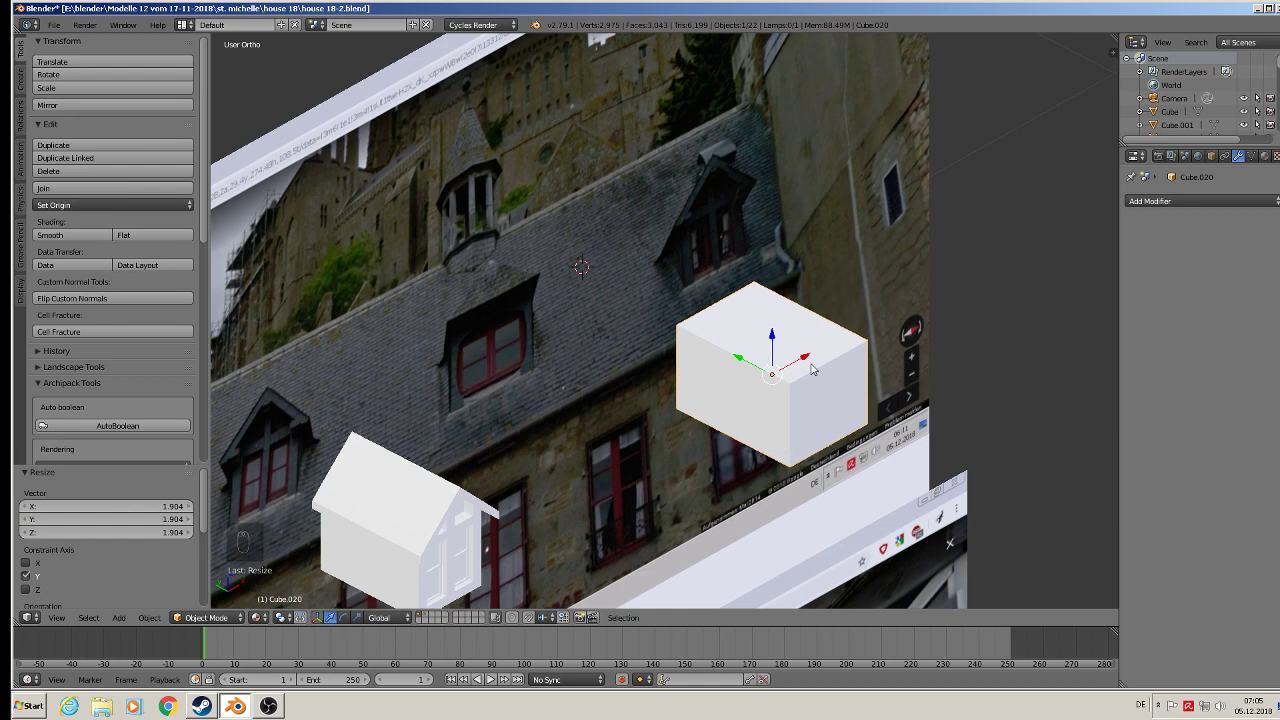
Extrude the box's top face and scale the new face outward by about 1.234 to form the roof overhang
{"action": "key", "text": "Tab"}
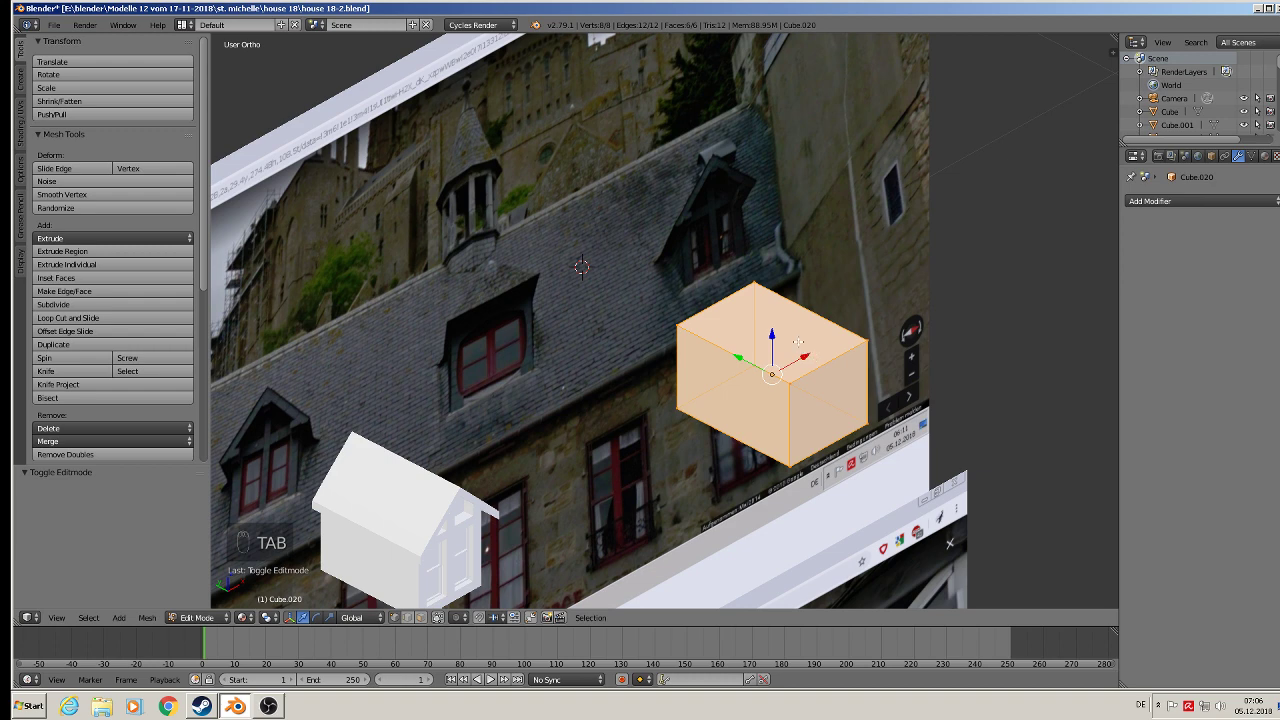
{"action": "left_click", "coordinate": [420, 617]}
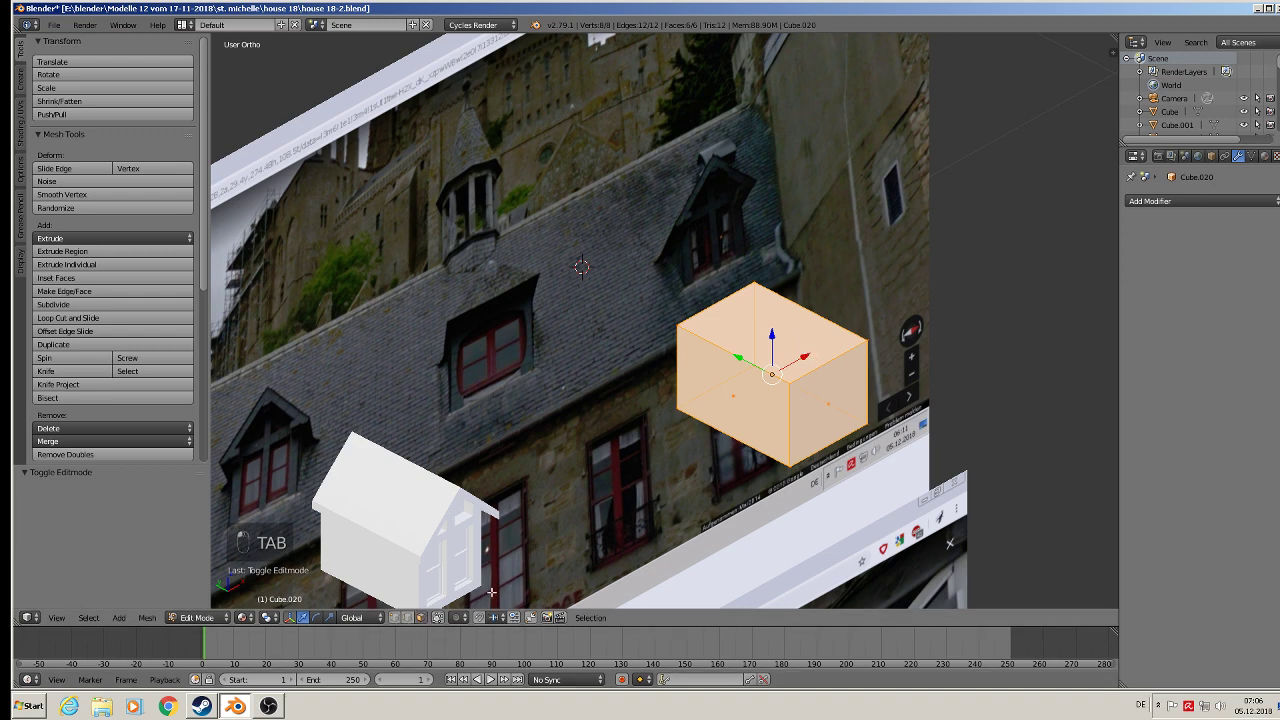
{"action": "right_click", "coordinate": [800, 347]}
{"action": "key", "text": "e"}
{"action": "key", "text": "s"}
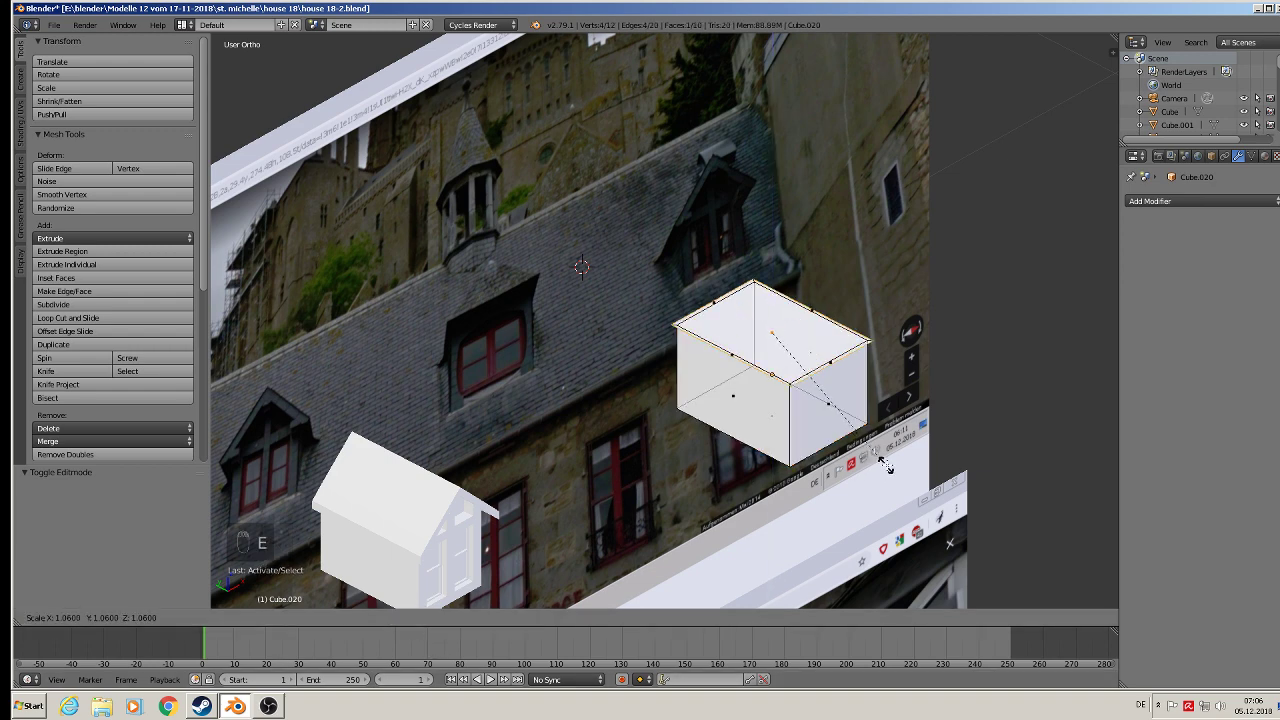
{"action": "left_click", "coordinate": [914, 479]}
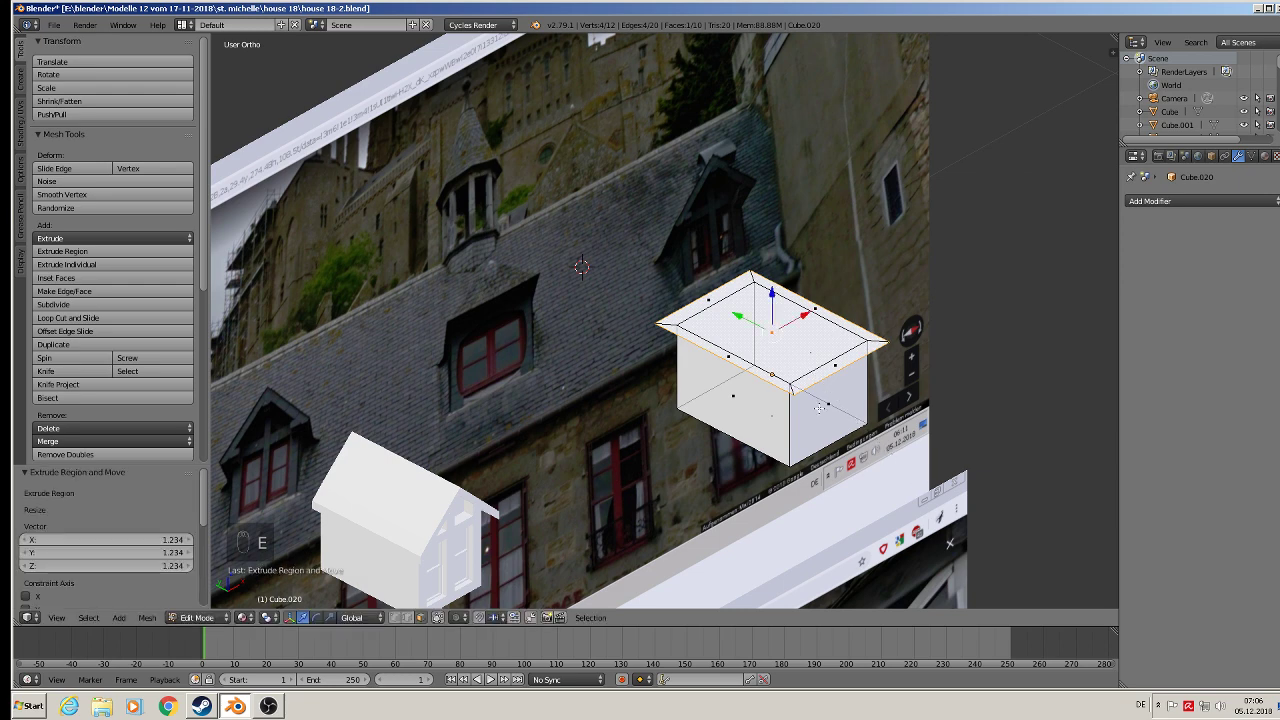
Extrude the overhang face, raise it about 0.077 along Z and narrow it along X to about 0.05 as a gable ridge
{"action": "key", "text": "e"}
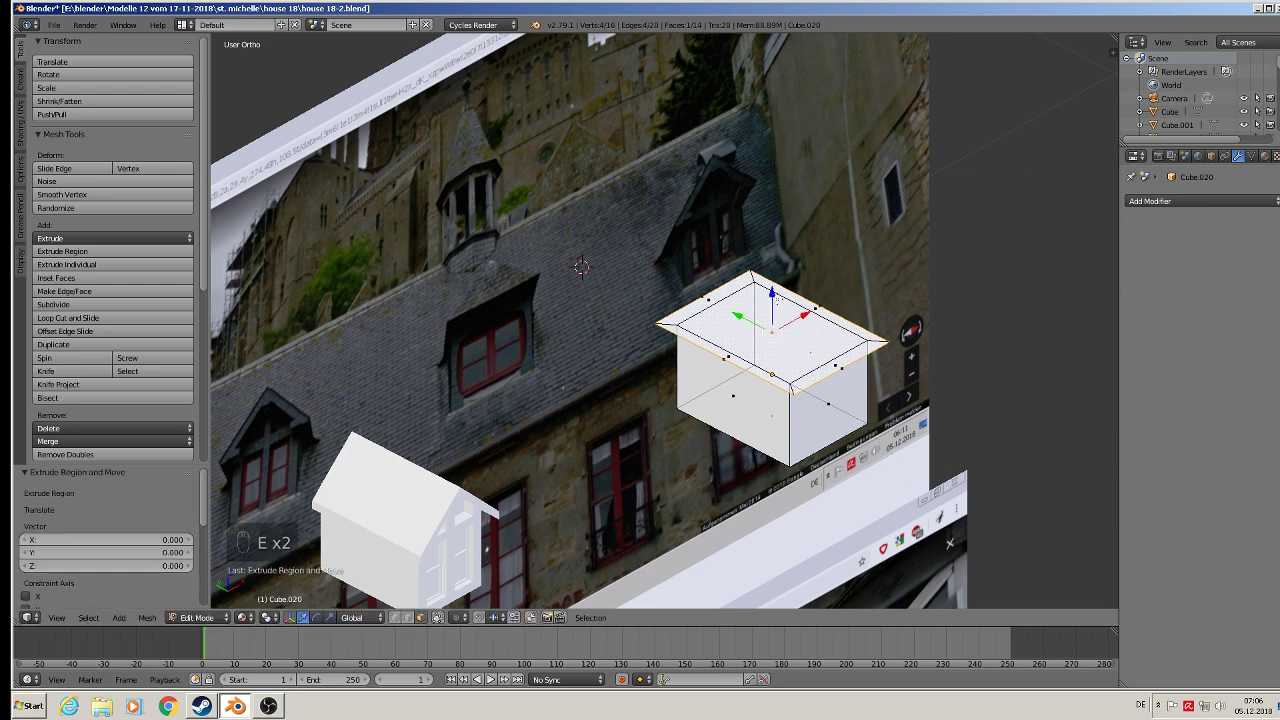
{"action": "left_click_drag", "start_coordinate": [777, 300], "coordinate": [777, 227]}
{"action": "middle_click_drag", "start_coordinate": [843, 338], "coordinate": [769, 299]}
{"action": "key", "text": "s"}
{"action": "key", "text": "x"}
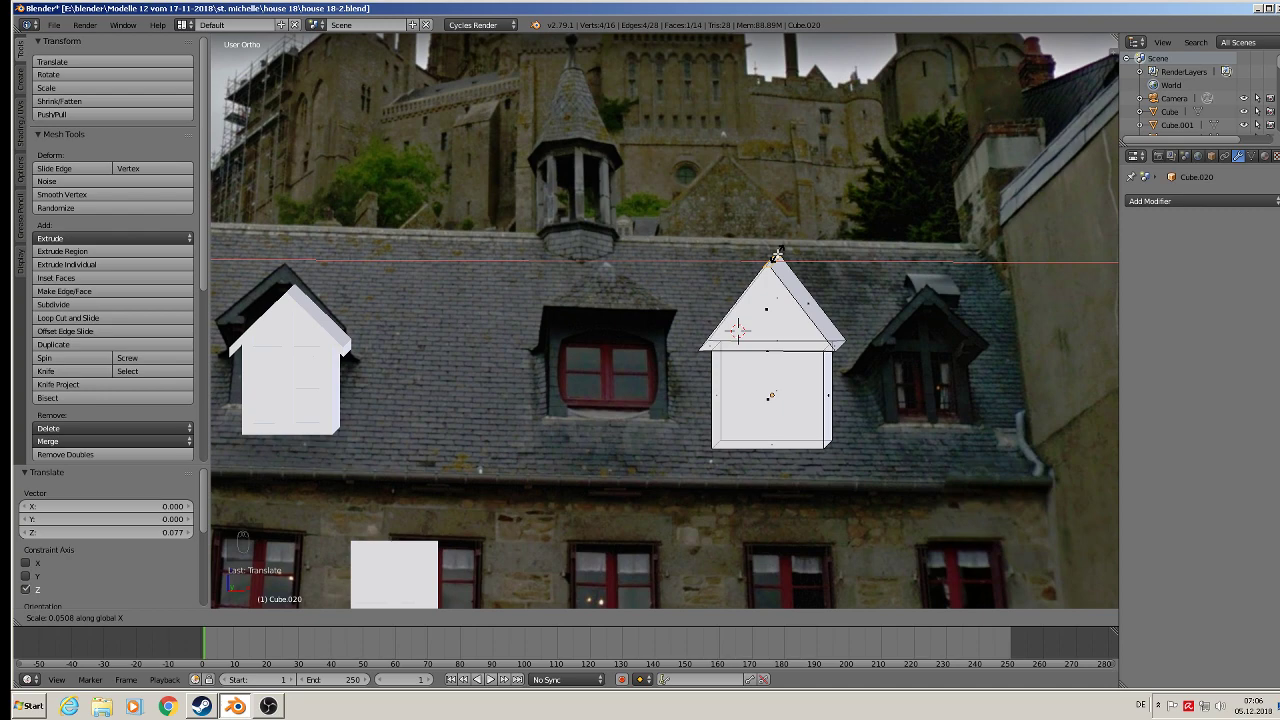
{"action": "left_click", "coordinate": [777, 259]}
{"action": "key", "text": "Tab"}
{"action": "middle_click_drag", "start_coordinate": [790, 290], "coordinate": [780, 330]}
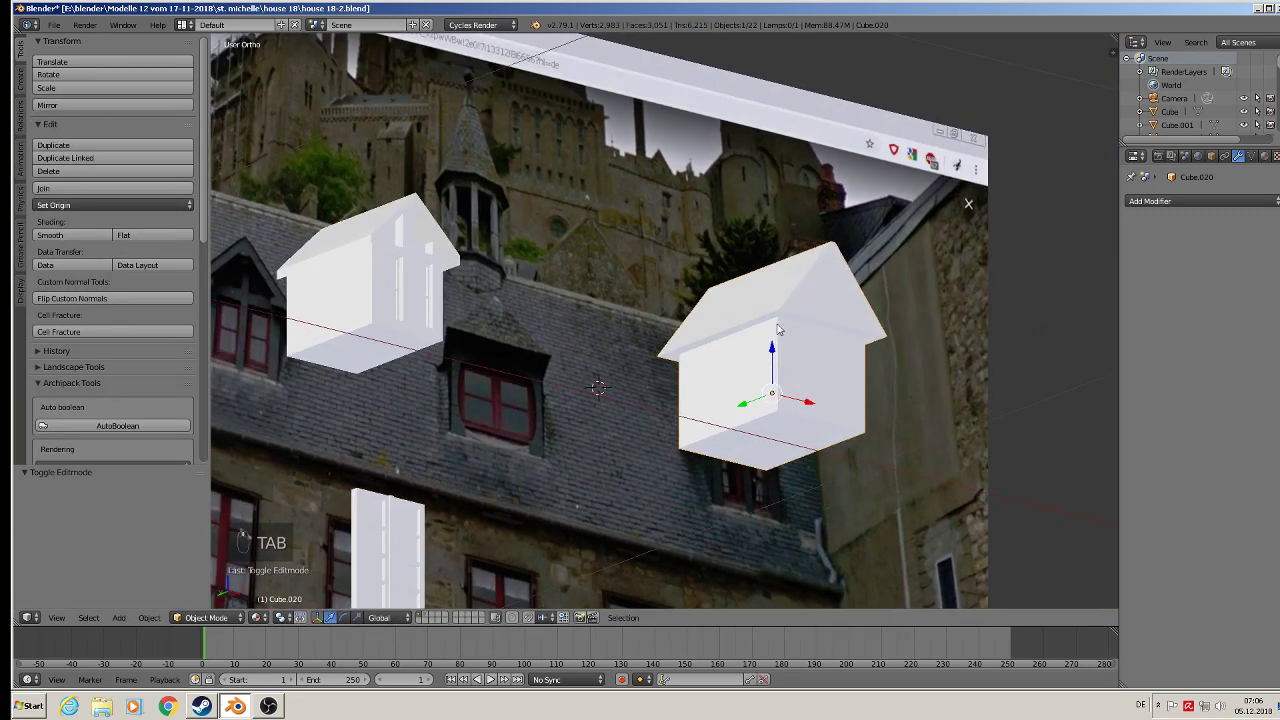
{"action": "middle_click_drag", "start_coordinate": [871, 336], "coordinate": [803, 383]}
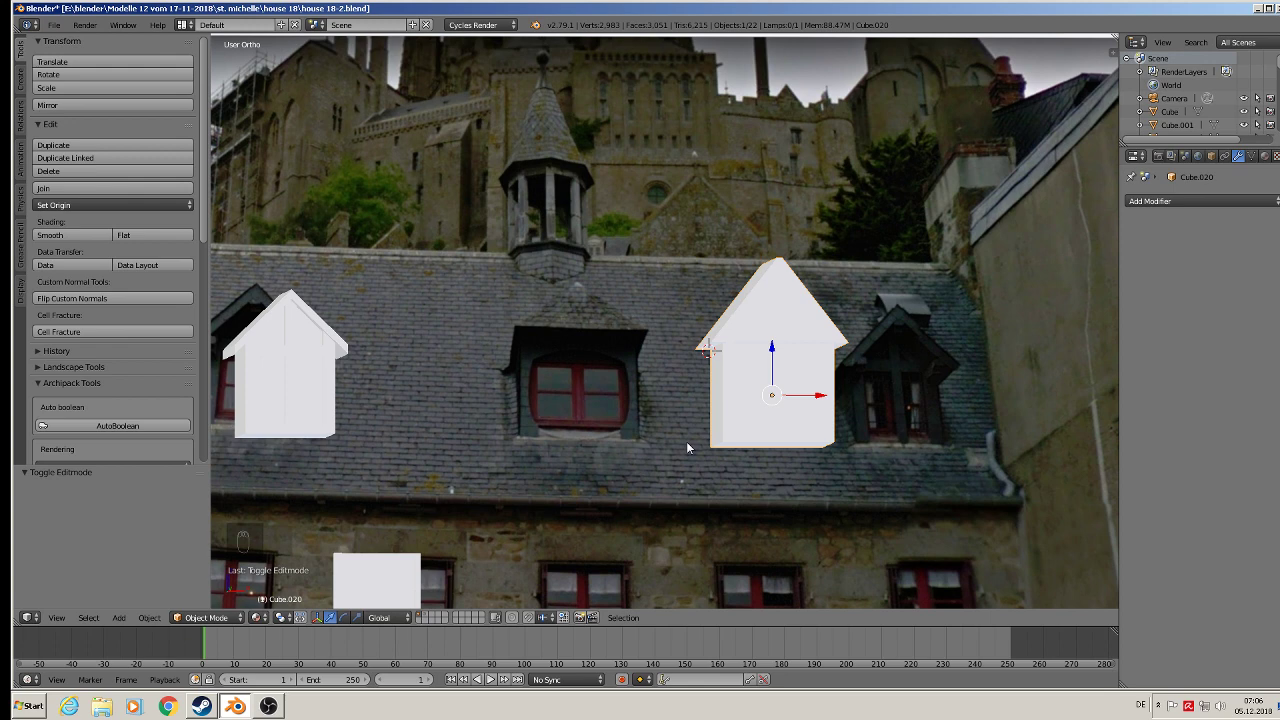
Add a mesh circle at the upper corner of the middle dormer window and rotate it 90° about X
{"action": "key", "text": "KP_1"}
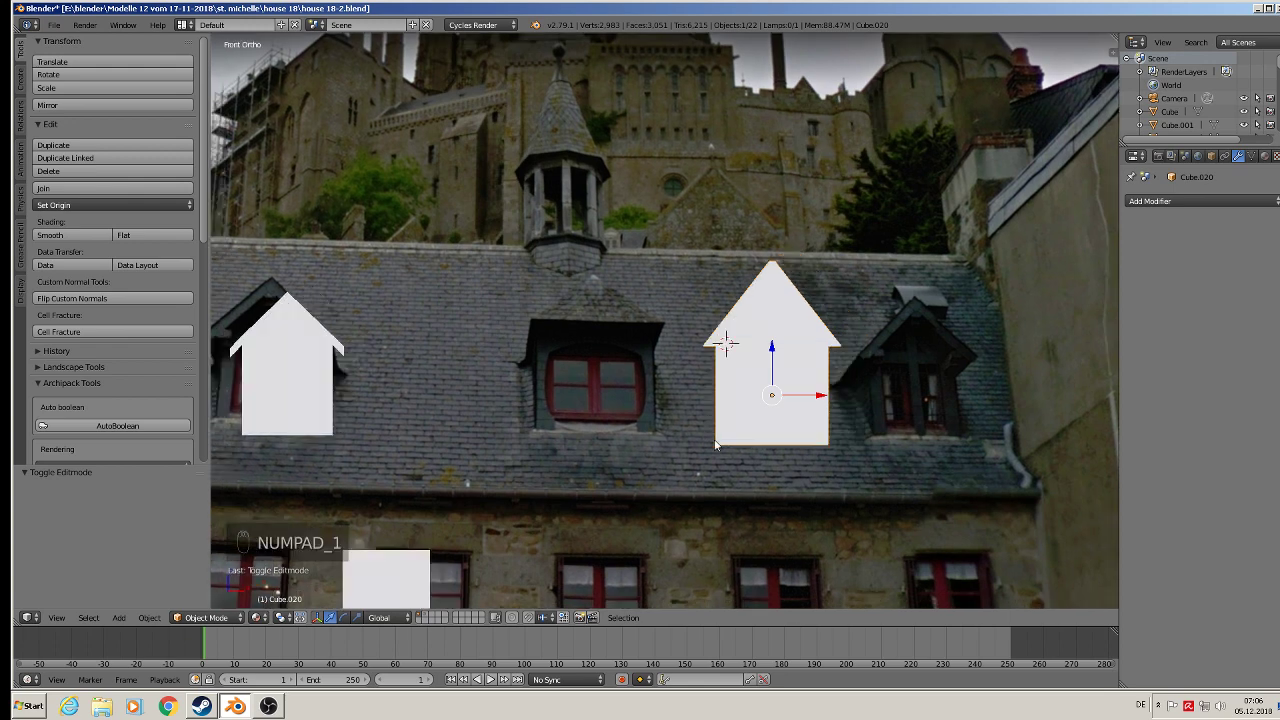
{"action": "middle_click_drag", "start_coordinate": [443, 428], "coordinate": [520, 372], "text": "shift"}
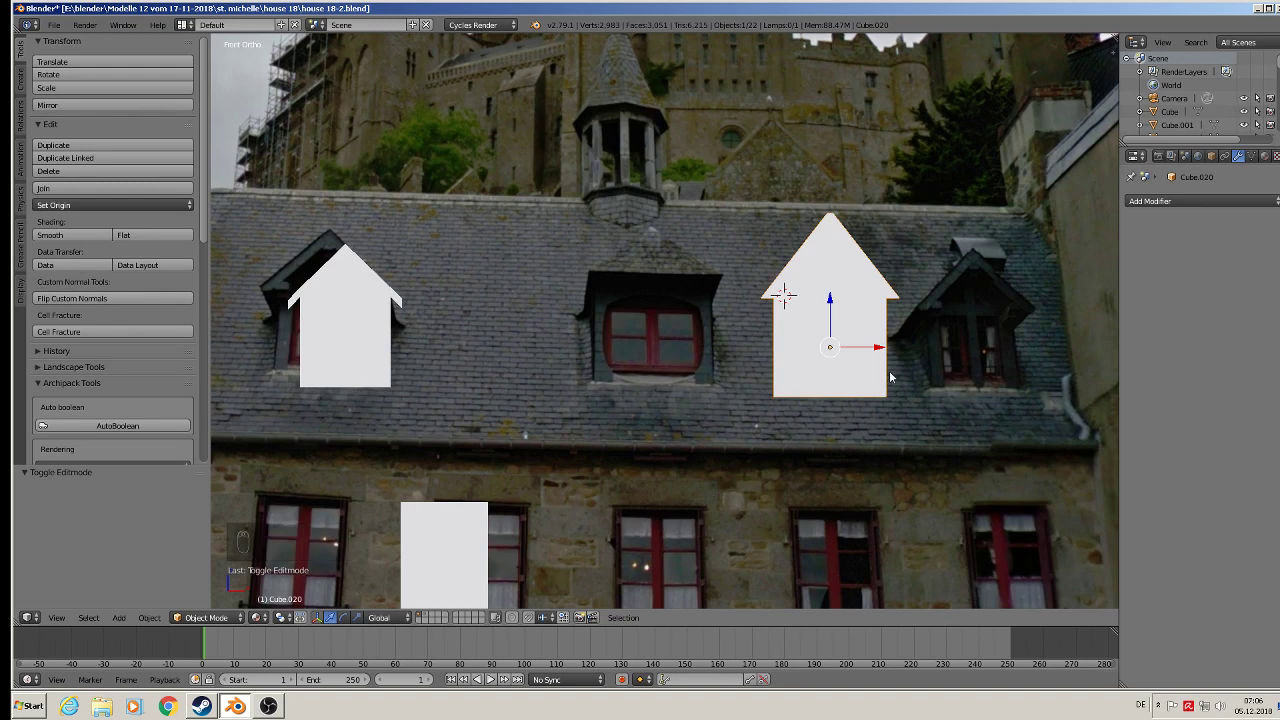
{"action": "scroll", "coordinate": [890, 377], "scroll_direction": "up", "scroll_amount": 2}
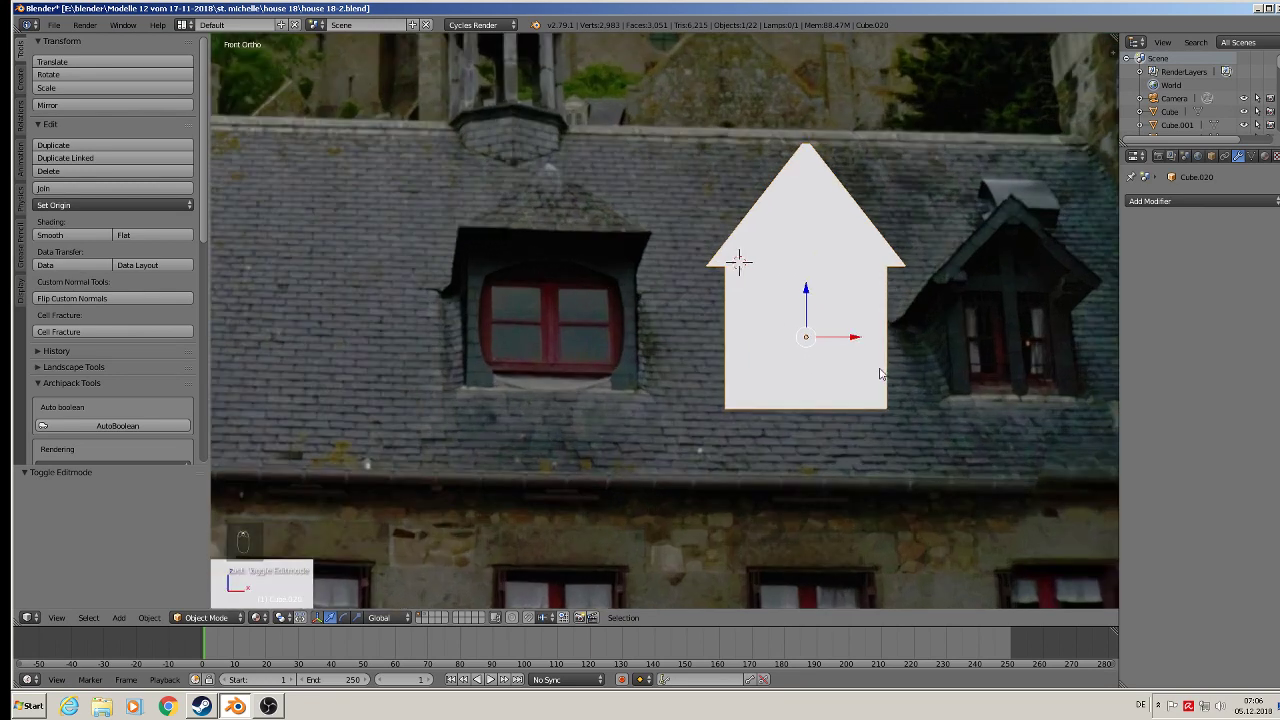
{"action": "key", "text": "Tab"}
{"action": "key", "text": "Tab"}
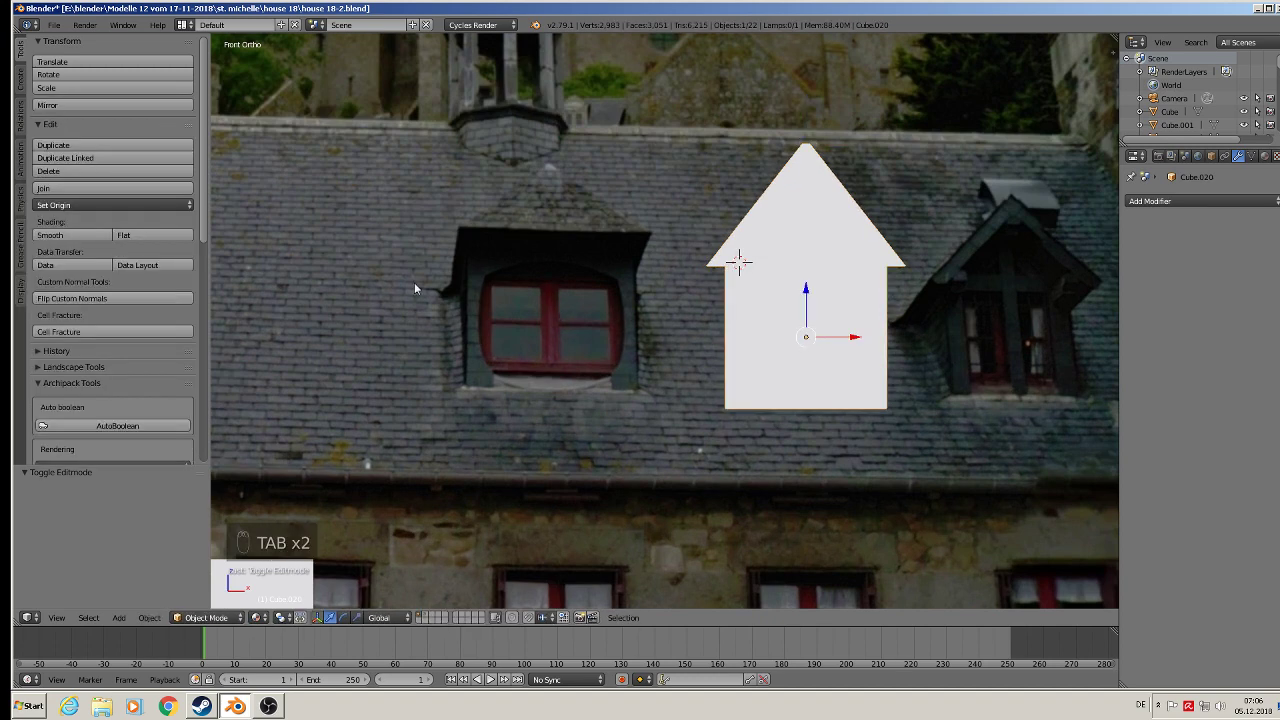
{"action": "left_click", "coordinate": [488, 278]}
{"action": "left_click", "coordinate": [119, 618]}
{"action": "mouse_move", "coordinate": [134, 601]}
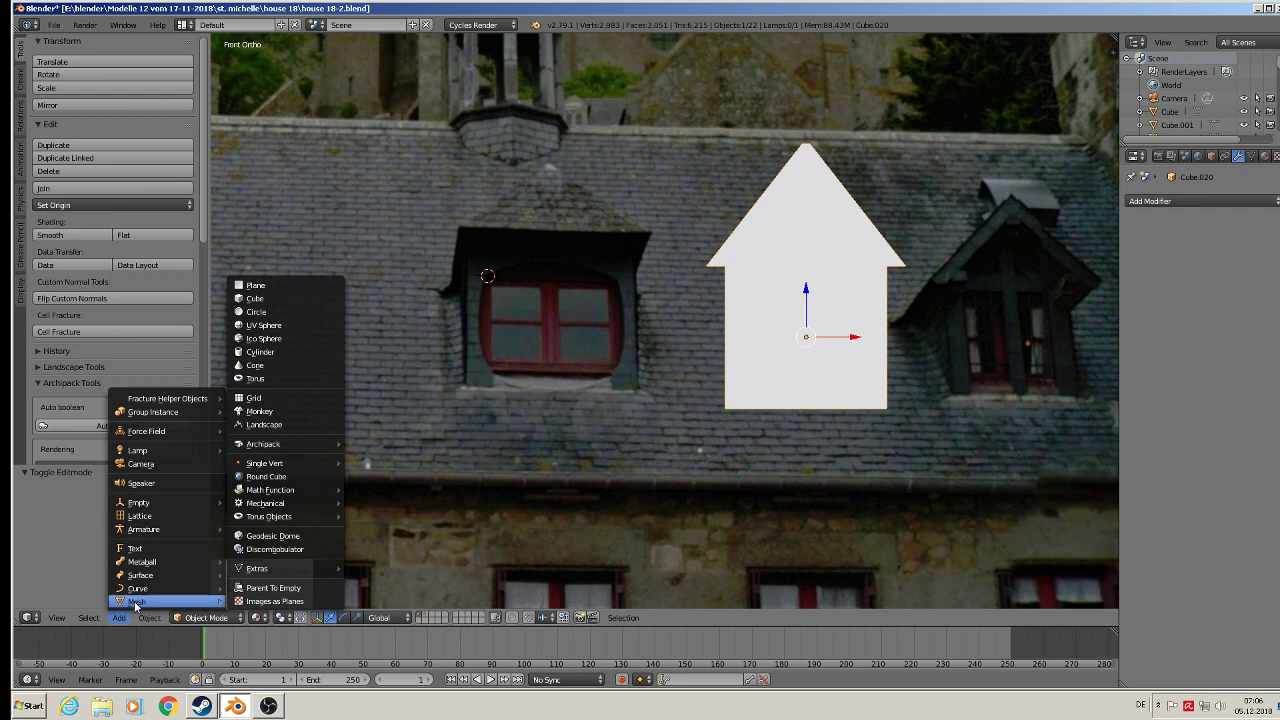
{"action": "left_click", "coordinate": [256, 311]}
{"action": "type", "text": "r"}
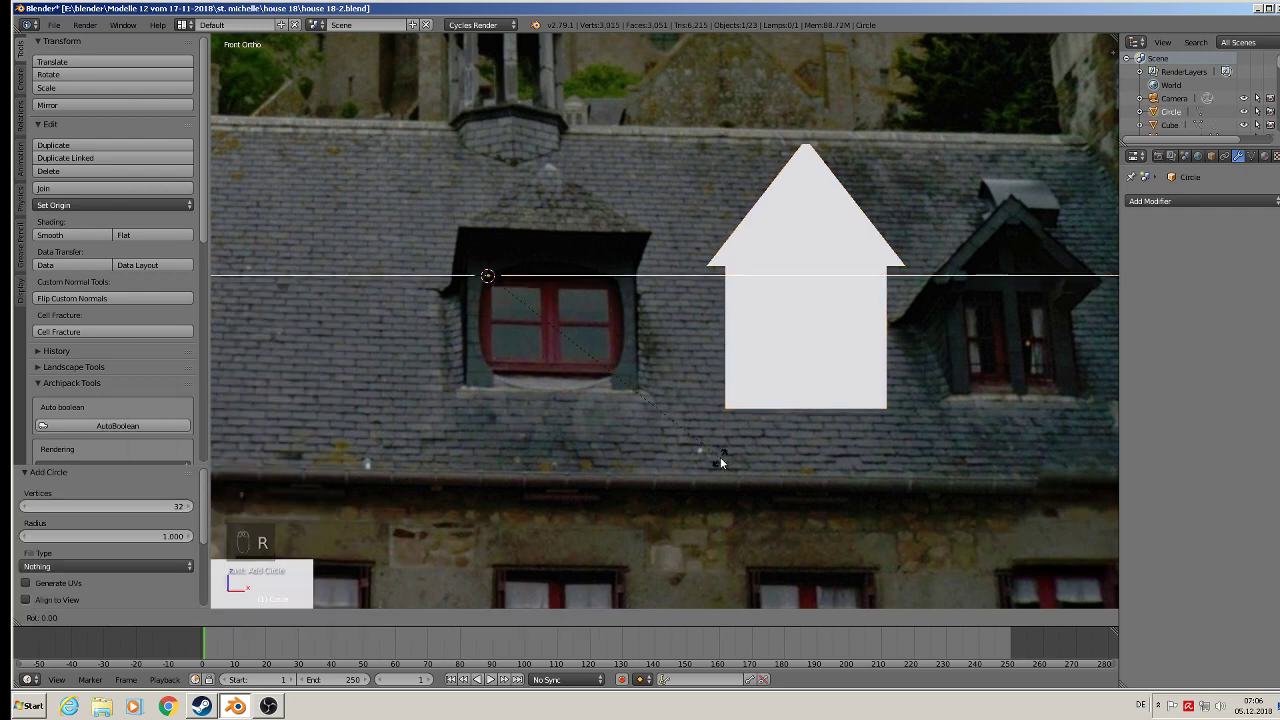
{"action": "type", "text": "x90"}
{"action": "key", "text": "Return"}
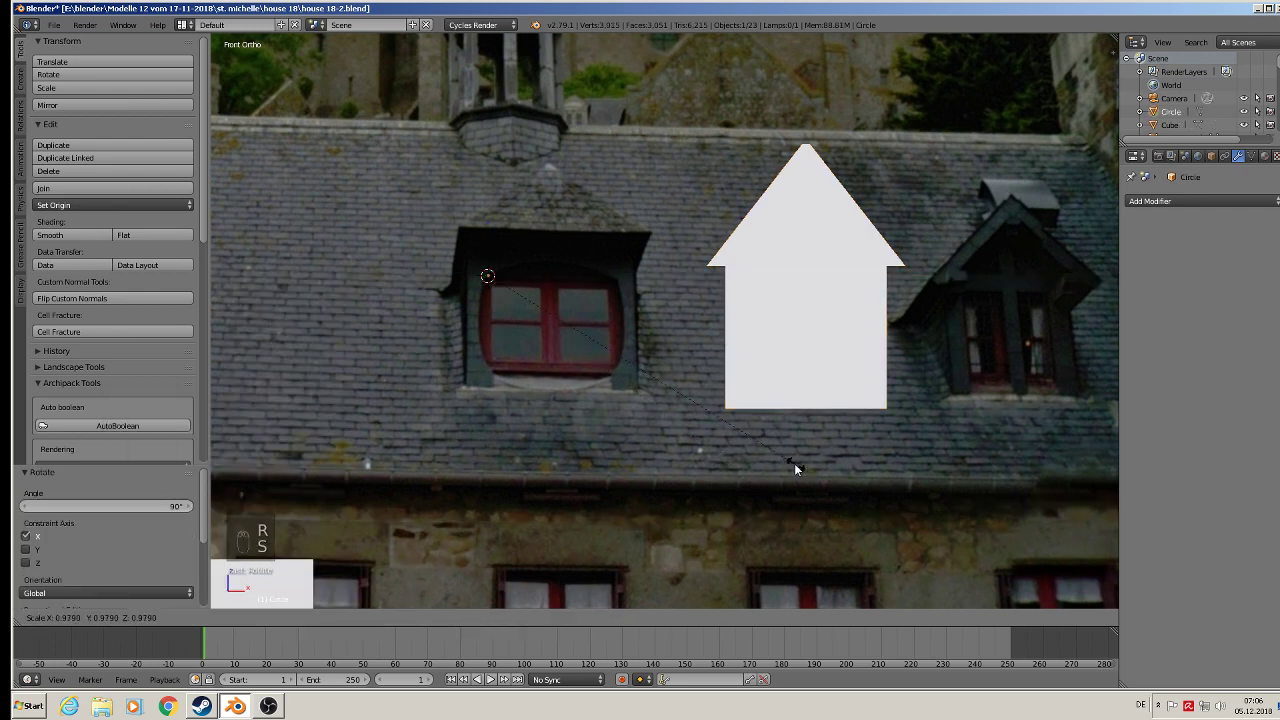
Scale the circle down to roughly the dormer opening's width and centre it on the reference window
{"action": "key", "text": "s"}
{"action": "left_click", "coordinate": [597, 383]}
{"action": "key", "text": "s"}
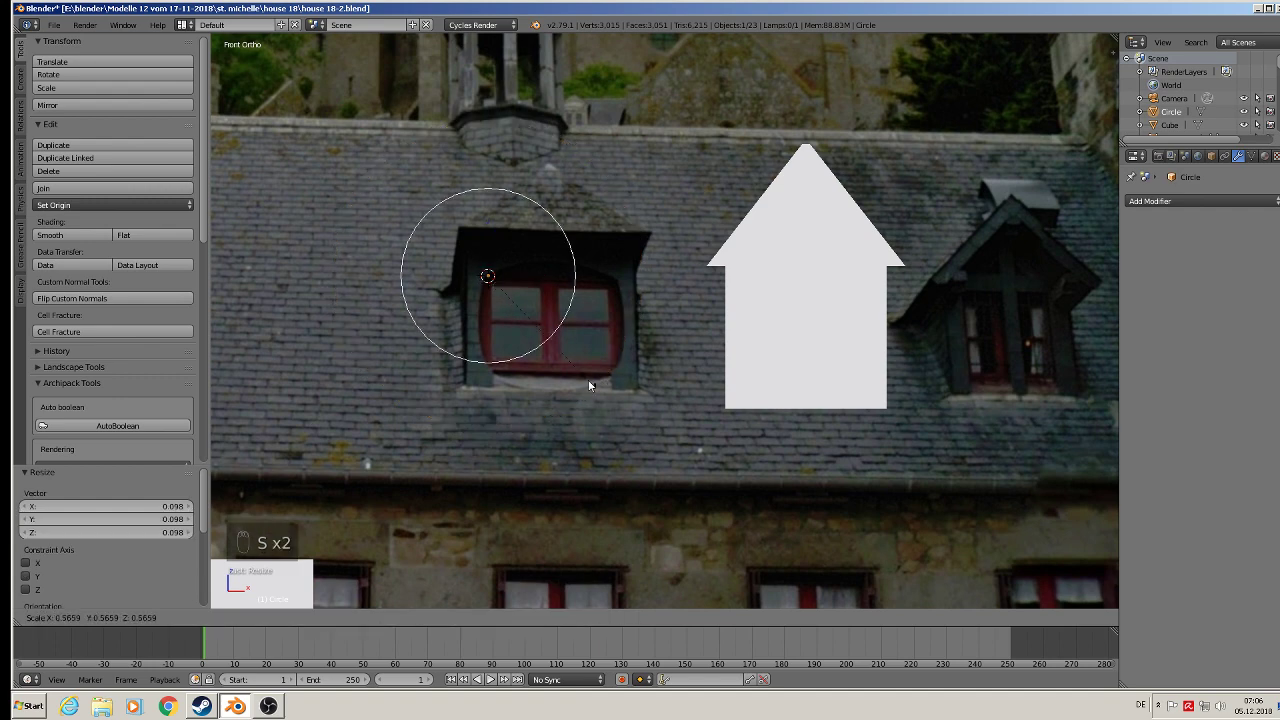
{"action": "left_click", "coordinate": [592, 377]}
{"action": "key", "text": "g"}
{"action": "left_click", "coordinate": [651, 426]}
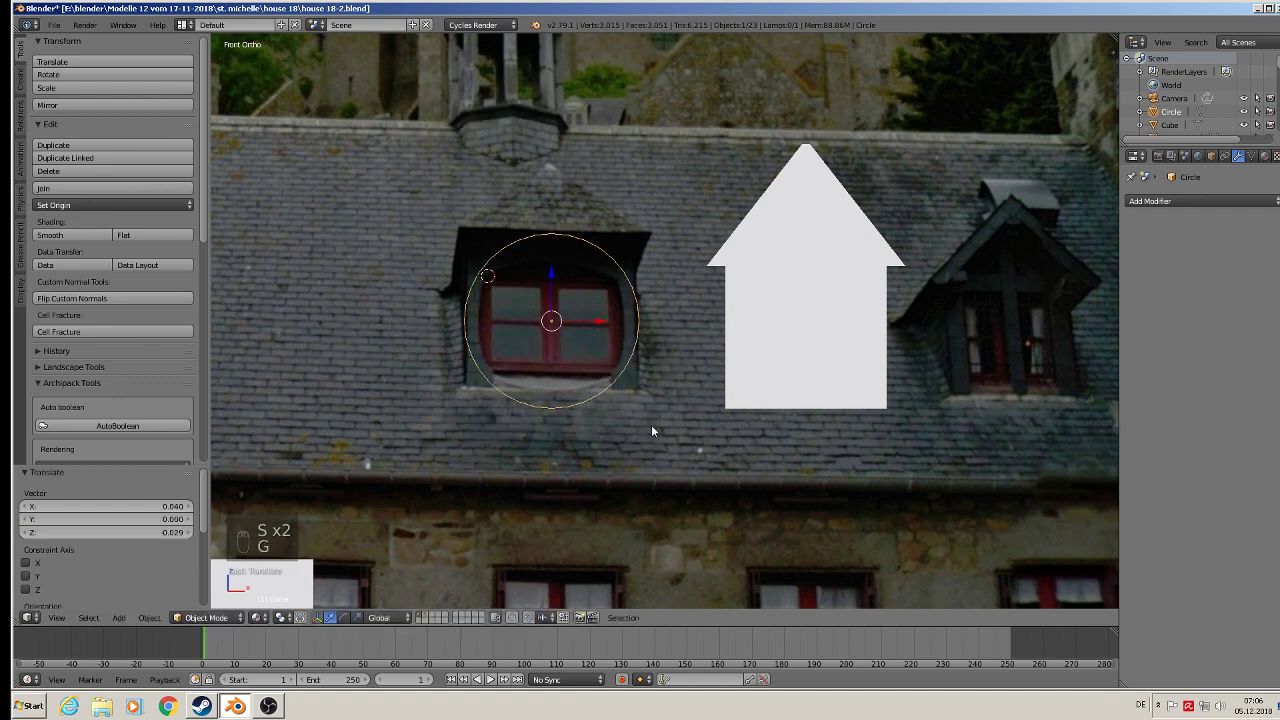
{"action": "key", "text": "s"}
{"action": "left_click", "coordinate": [665, 432]}
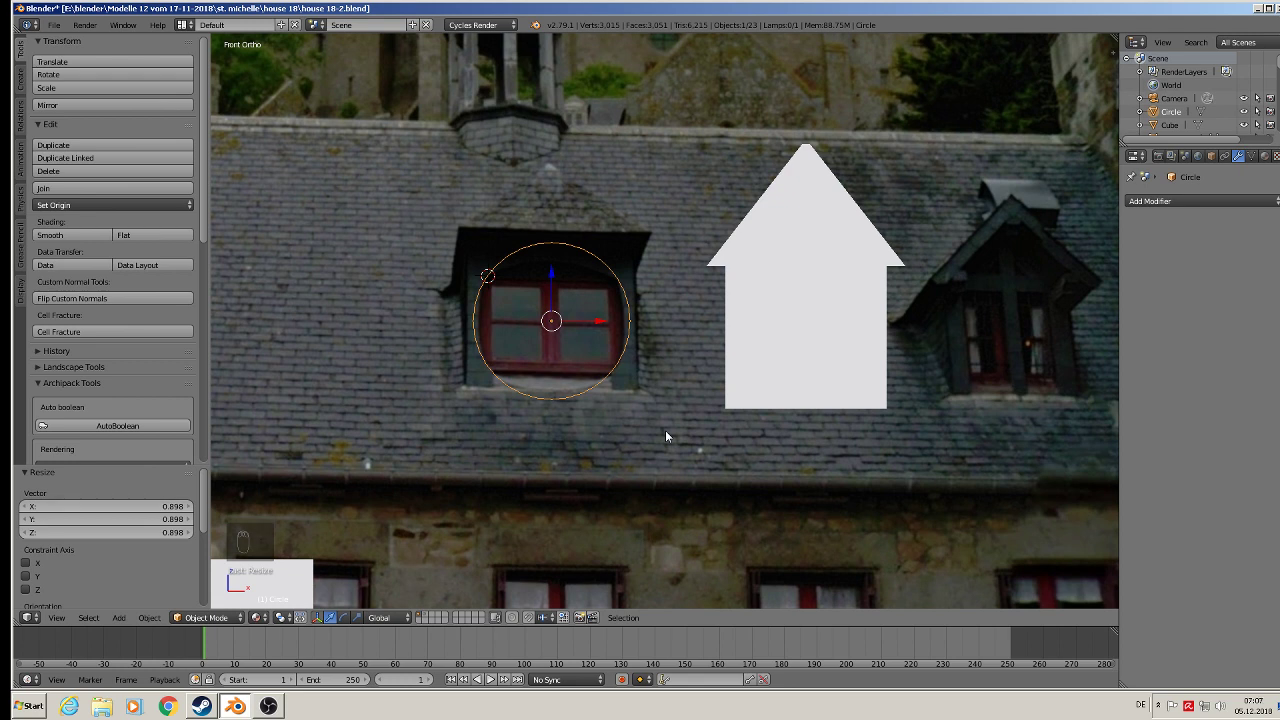
Fit the circle to the window's upper edge with a scale of about 0.83 and flatten it along Z to about 0.34
{"action": "key", "text": "g"}
{"action": "left_click", "coordinate": [665, 400]}
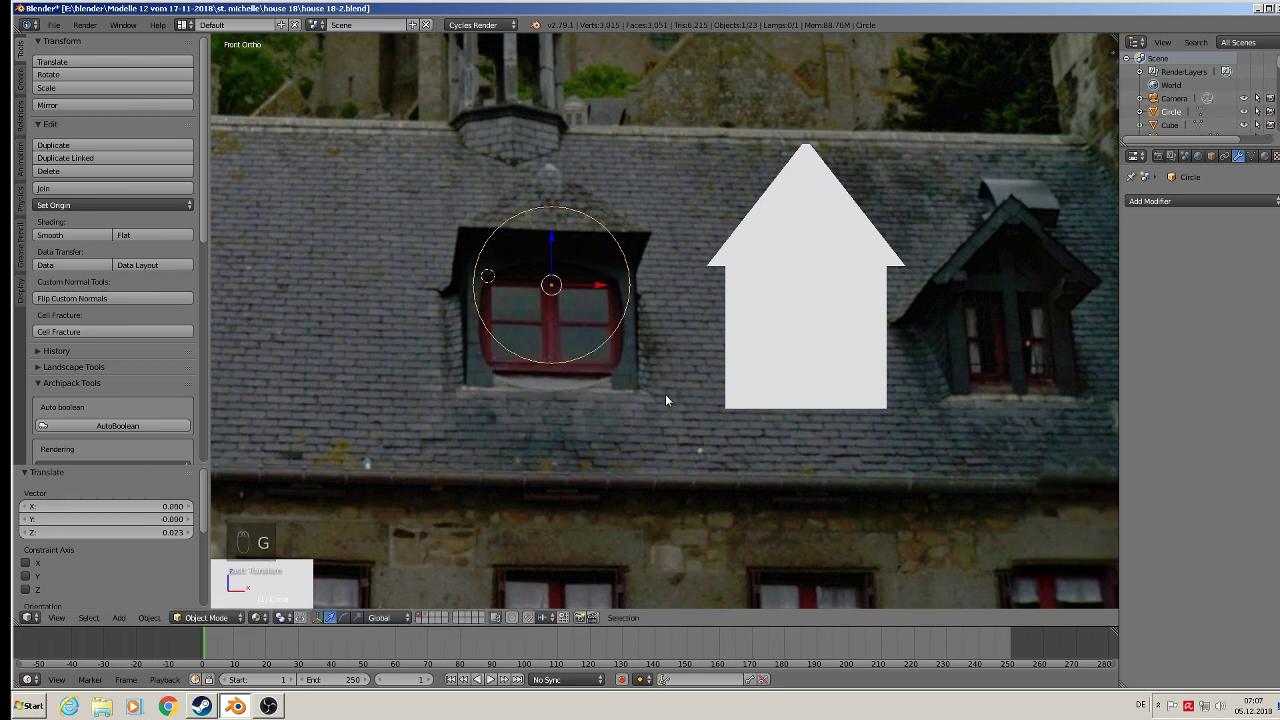
{"action": "key", "text": "s"}
{"action": "left_click", "coordinate": [647, 388]}
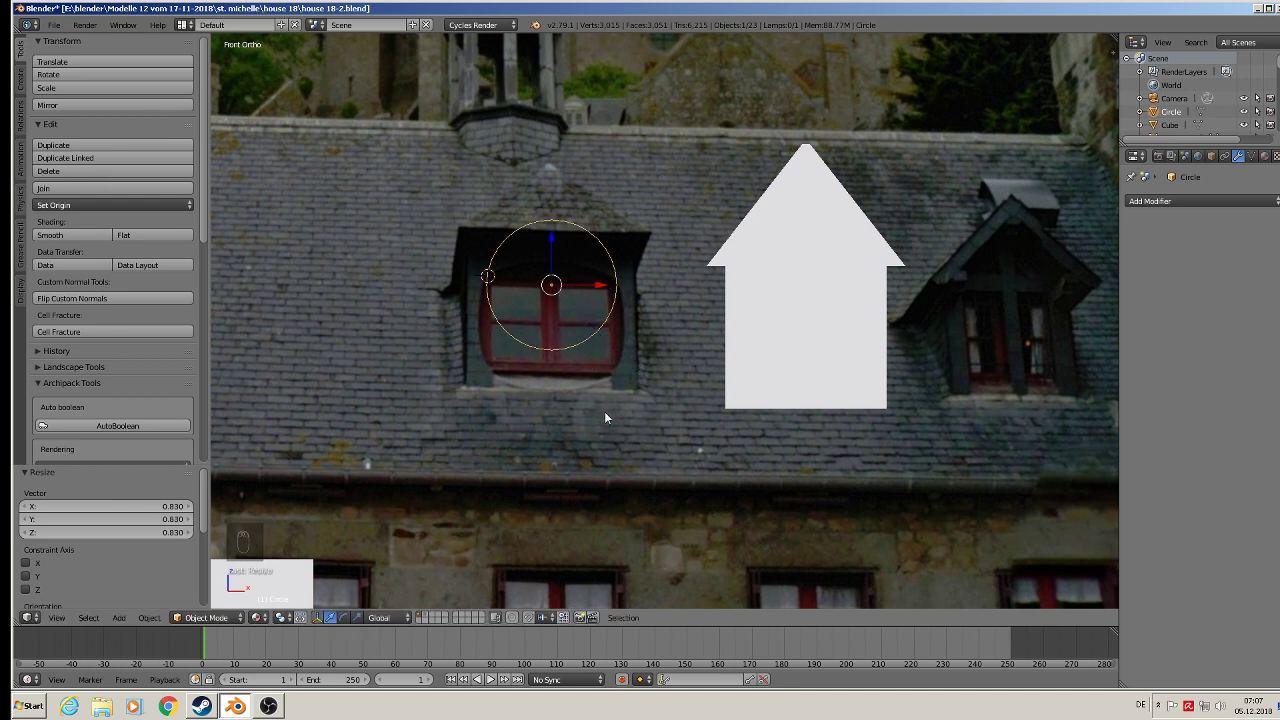
{"action": "key", "text": "s"}
{"action": "key", "text": "z"}
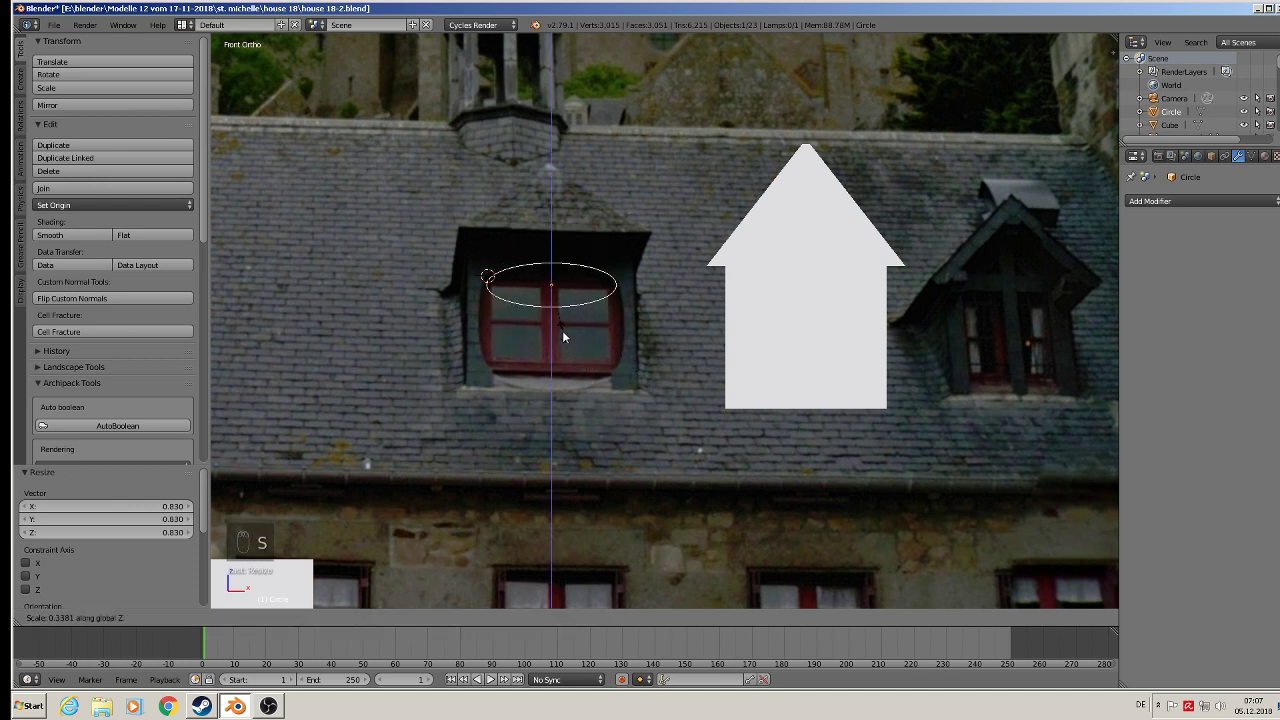
{"action": "left_click", "coordinate": [562, 335]}
Delete the lower vertices of the flattened circle, leaving only the upper arc
{"action": "key", "text": "Tab"}
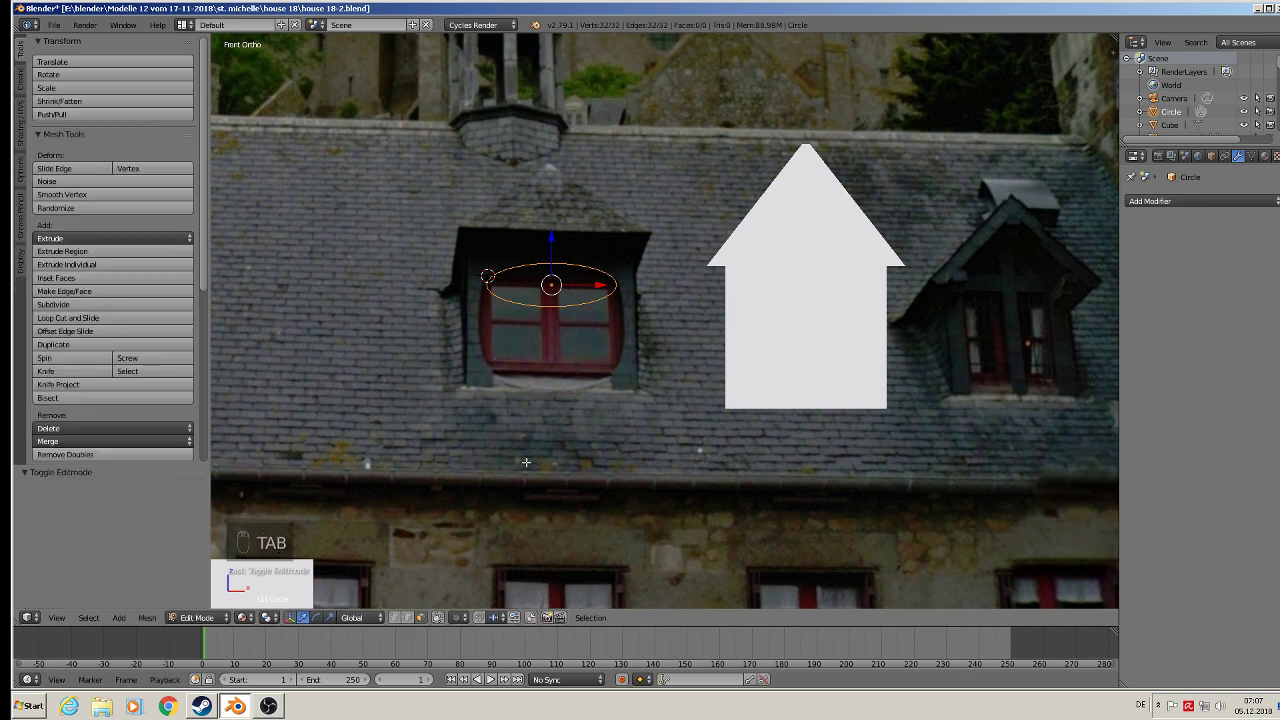
{"action": "key", "text": "a"}
{"action": "key", "text": "a"}
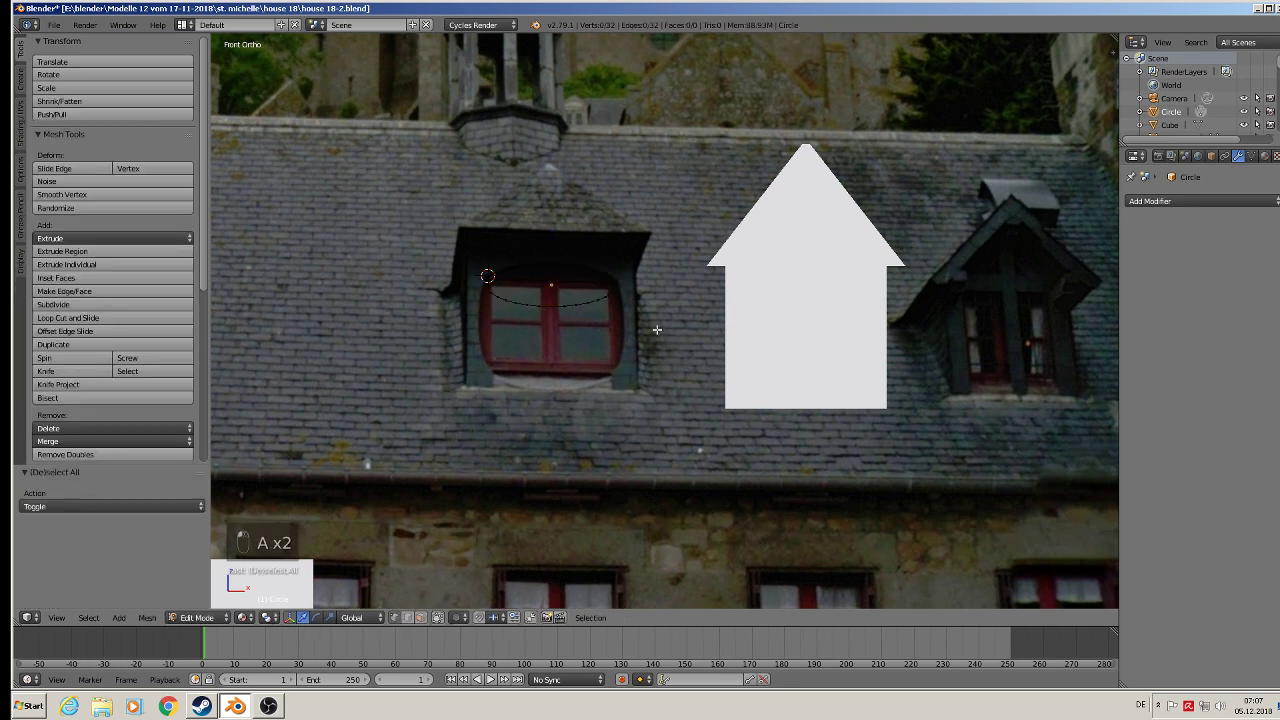
{"action": "key", "text": "b"}
{"action": "left_click_drag", "start_coordinate": [655, 325], "coordinate": [462, 287]}
{"action": "key", "text": "x"}
{"action": "left_click", "coordinate": [466, 288]}
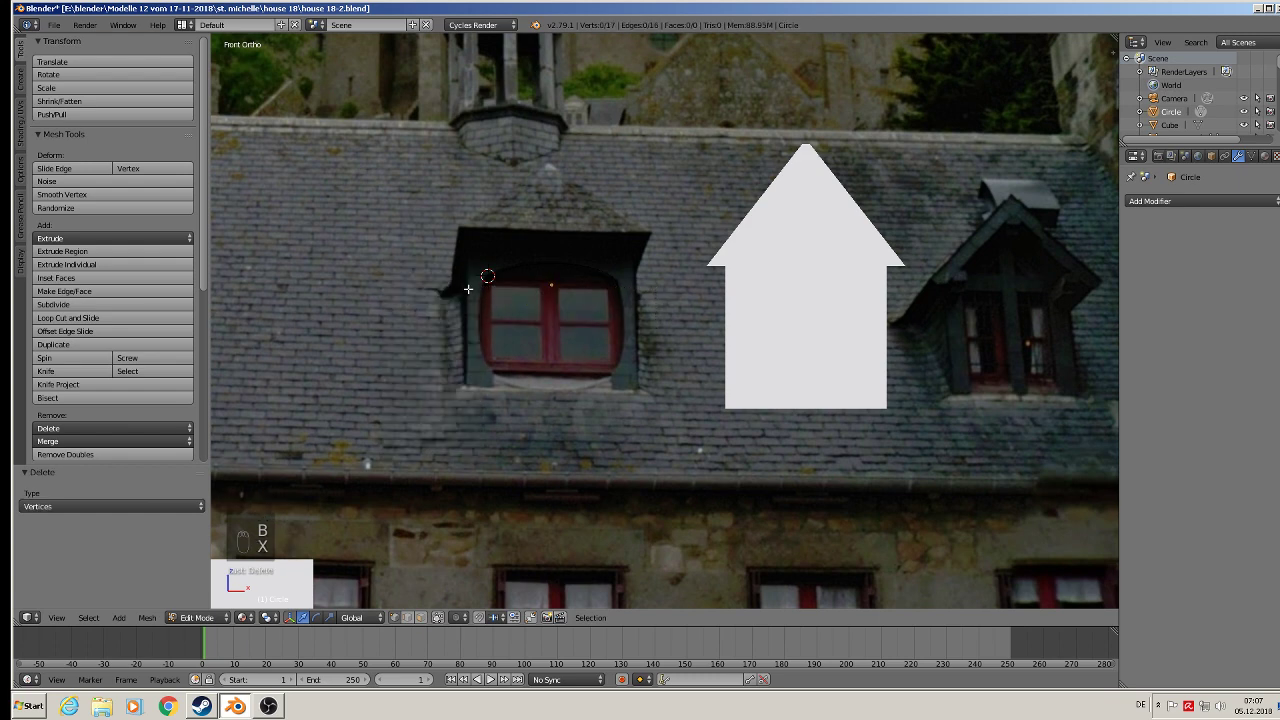
{"action": "key", "text": "Tab"}
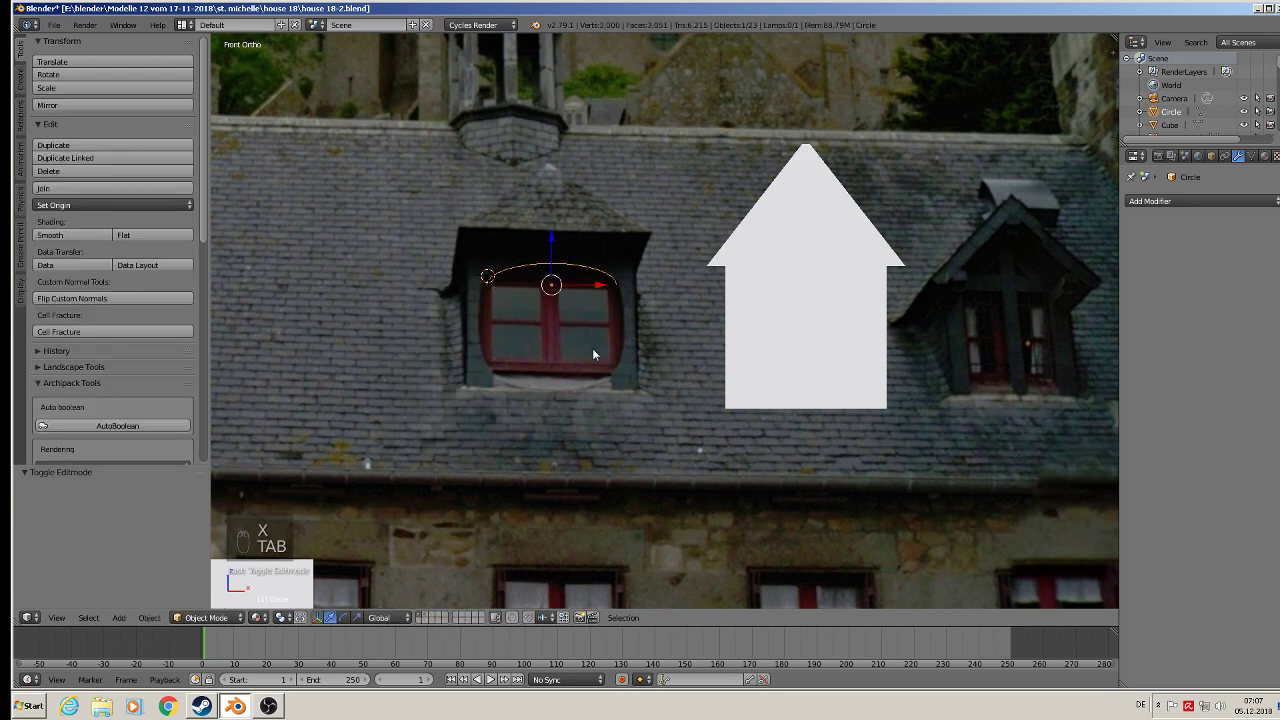
Delete the arc's two end vertices and nudge the arc up about 0.0006 along Z to match the window's top
{"action": "scroll", "coordinate": [600, 340], "scroll_direction": "up", "scroll_amount": 4}
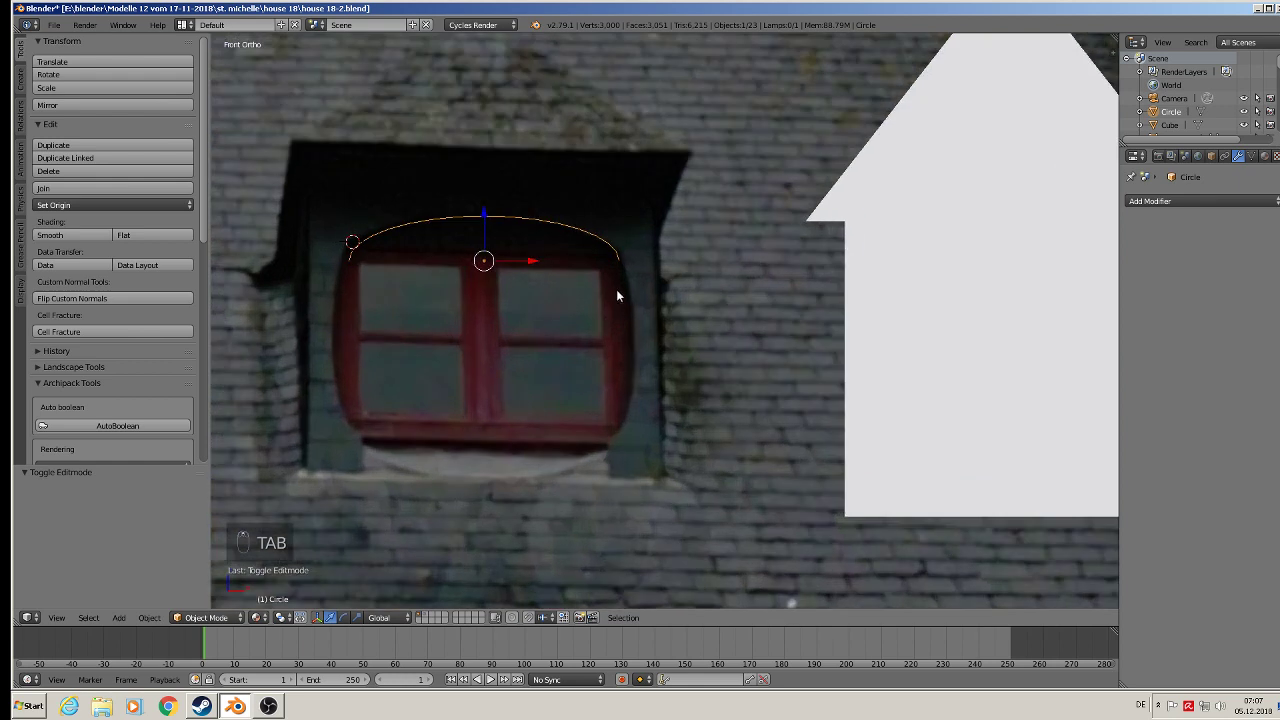
{"action": "key", "text": "Tab"}
{"action": "right_click", "coordinate": [622, 273]}
{"action": "right_click", "coordinate": [336, 260], "text": "shift"}
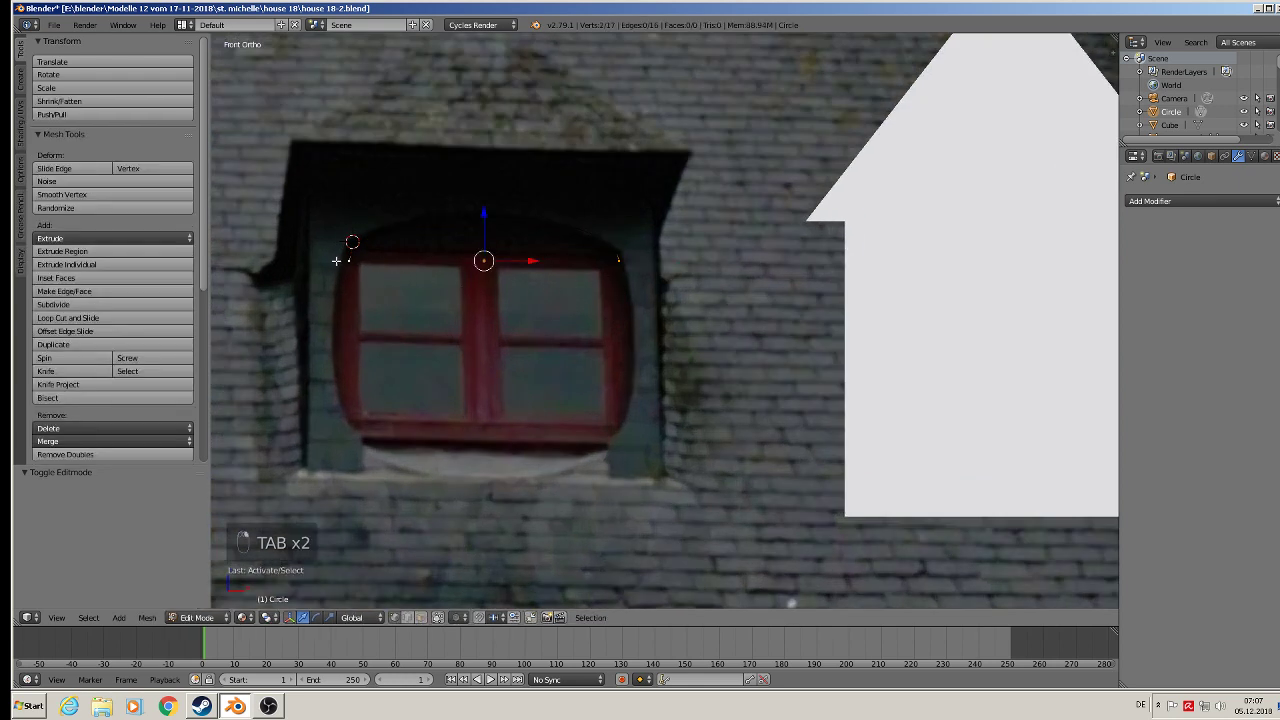
{"action": "key", "text": "x"}
{"action": "left_click", "coordinate": [373, 290]}
{"action": "key", "text": "Tab"}
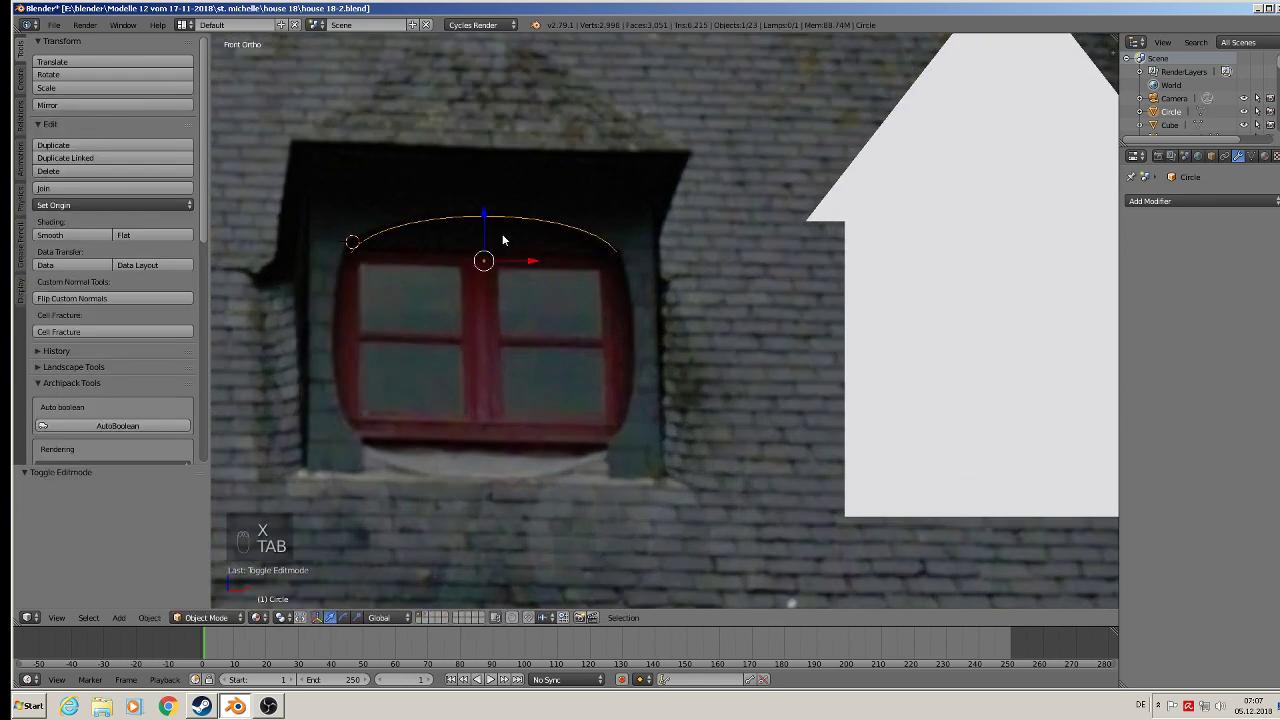
{"action": "left_click_drag", "start_coordinate": [486, 216], "coordinate": [484, 215]}
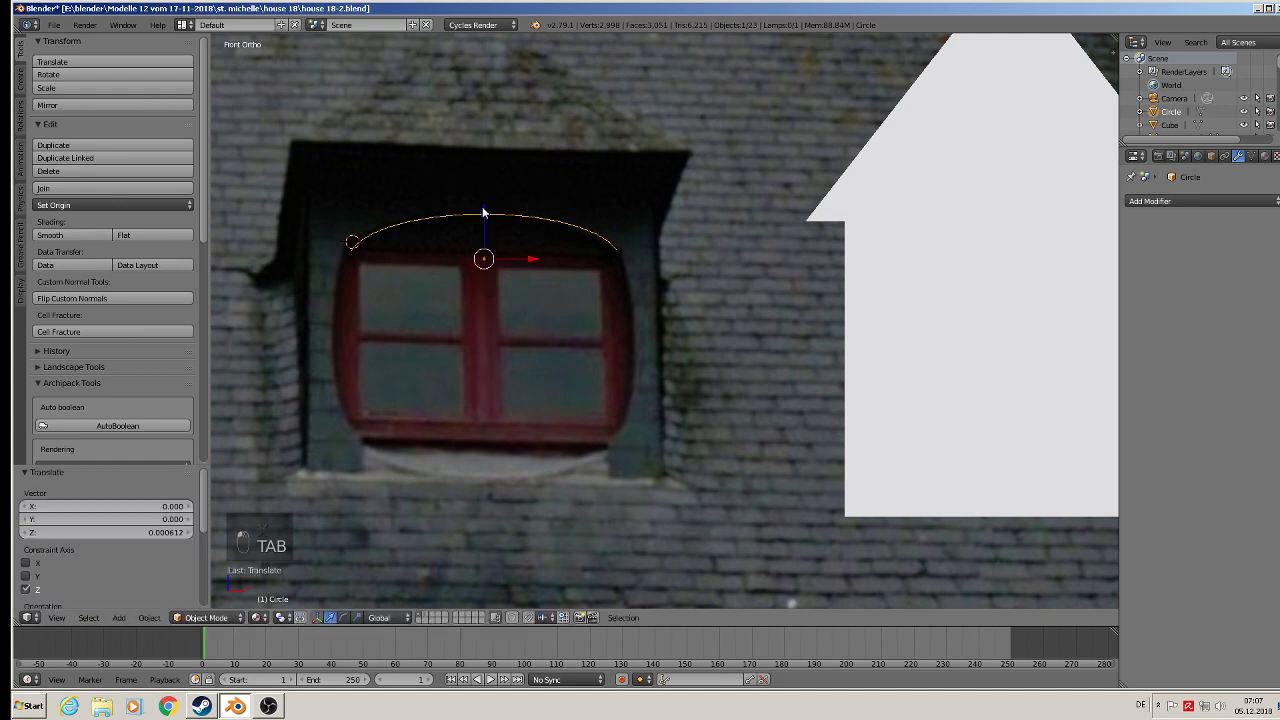
Duplicate all of the arc's vertices and move the copy about 0.060 down along Z to the window's lower edge
{"action": "key", "text": "Tab"}
{"action": "key", "text": "a"}
{"action": "key", "text": "a"}
{"action": "key", "text": "a"}
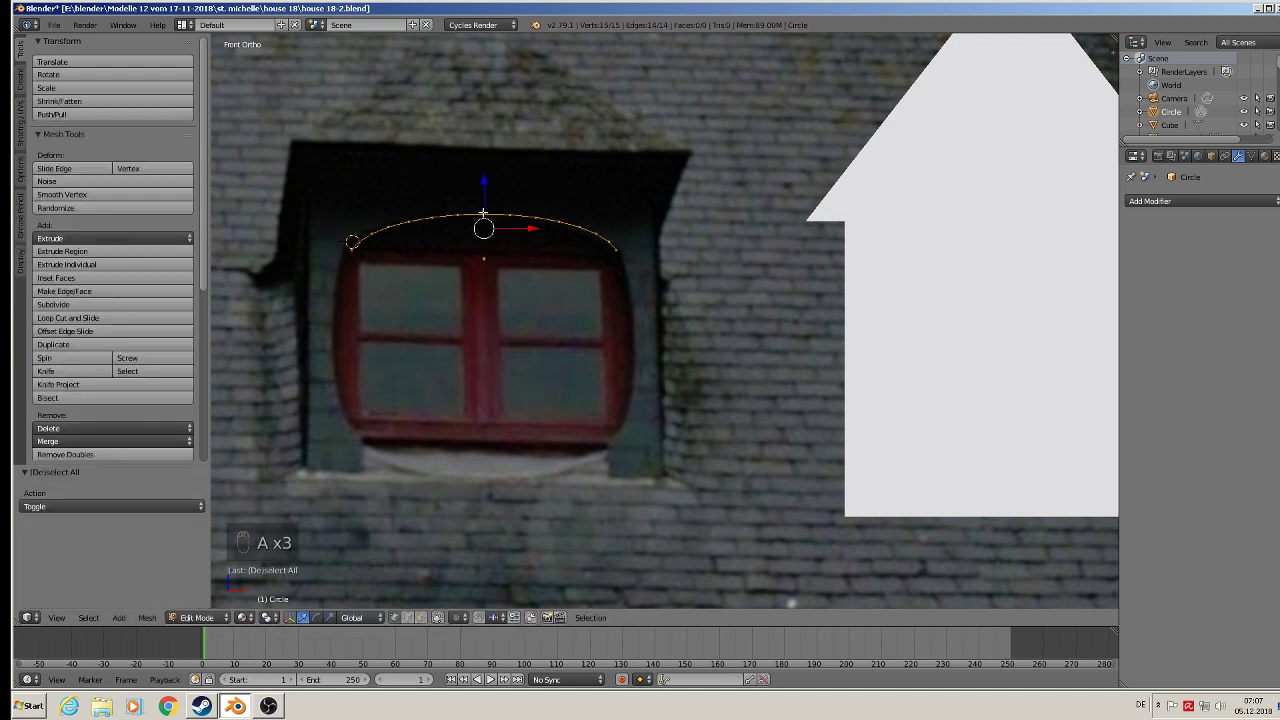
{"action": "key", "text": "shift+d"}
{"action": "left_click", "coordinate": [483, 213]}
{"action": "left_click_drag", "start_coordinate": [486, 191], "coordinate": [495, 387]}
Rotate the copied arc 180° about X and lower it about 0.010 along Z onto the window's bottom curve
{"action": "type", "text": "r"}
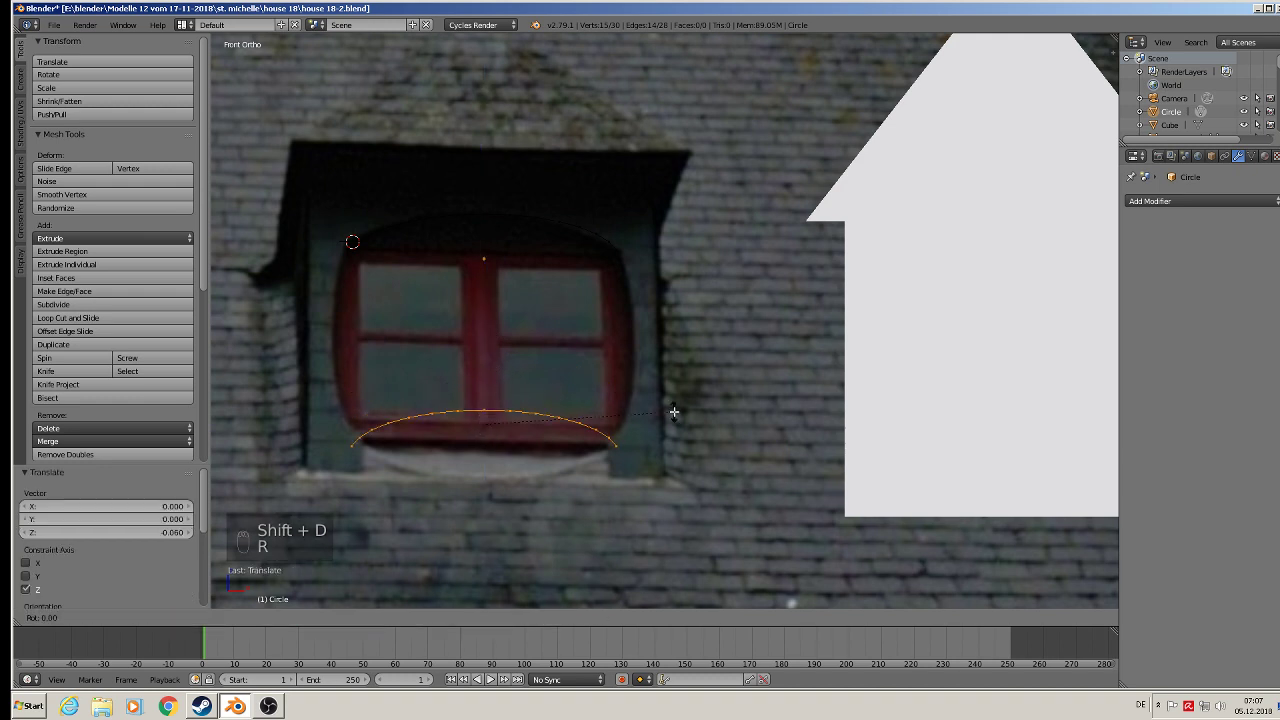
{"action": "type", "text": "x180"}
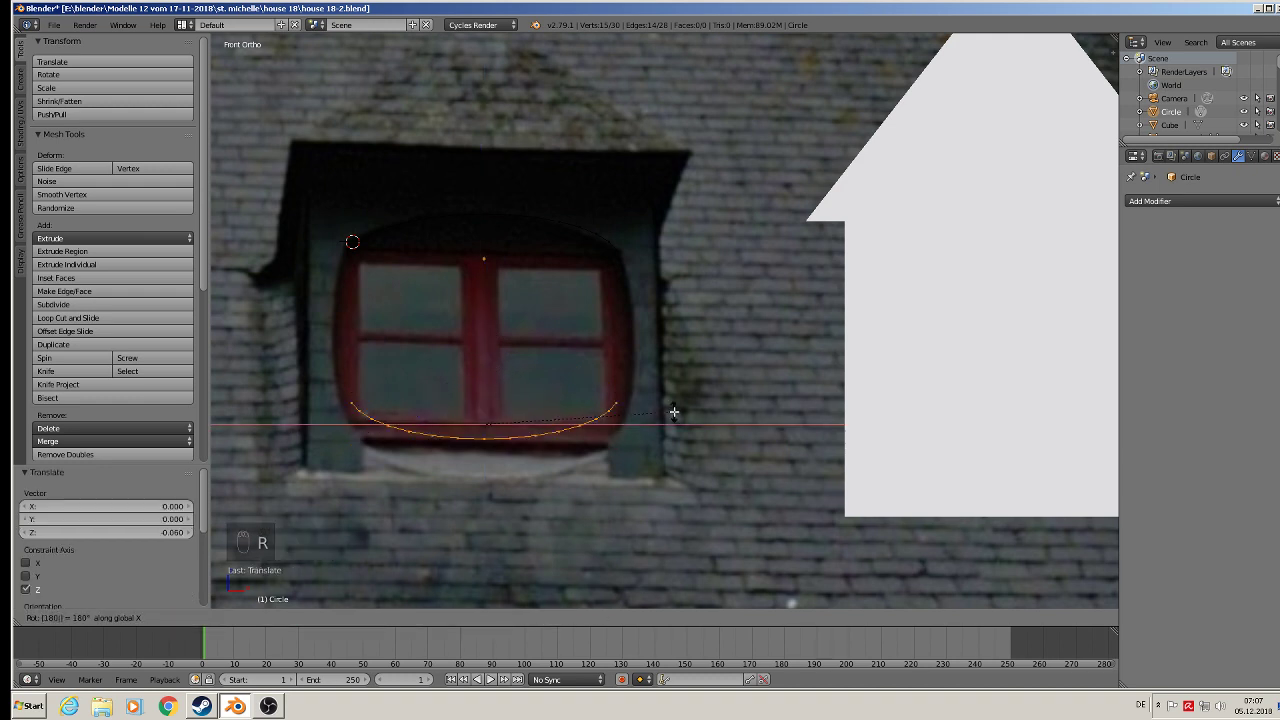
{"action": "left_click", "coordinate": [673, 411]}
{"action": "key", "text": "g"}
{"action": "key", "text": "z"}
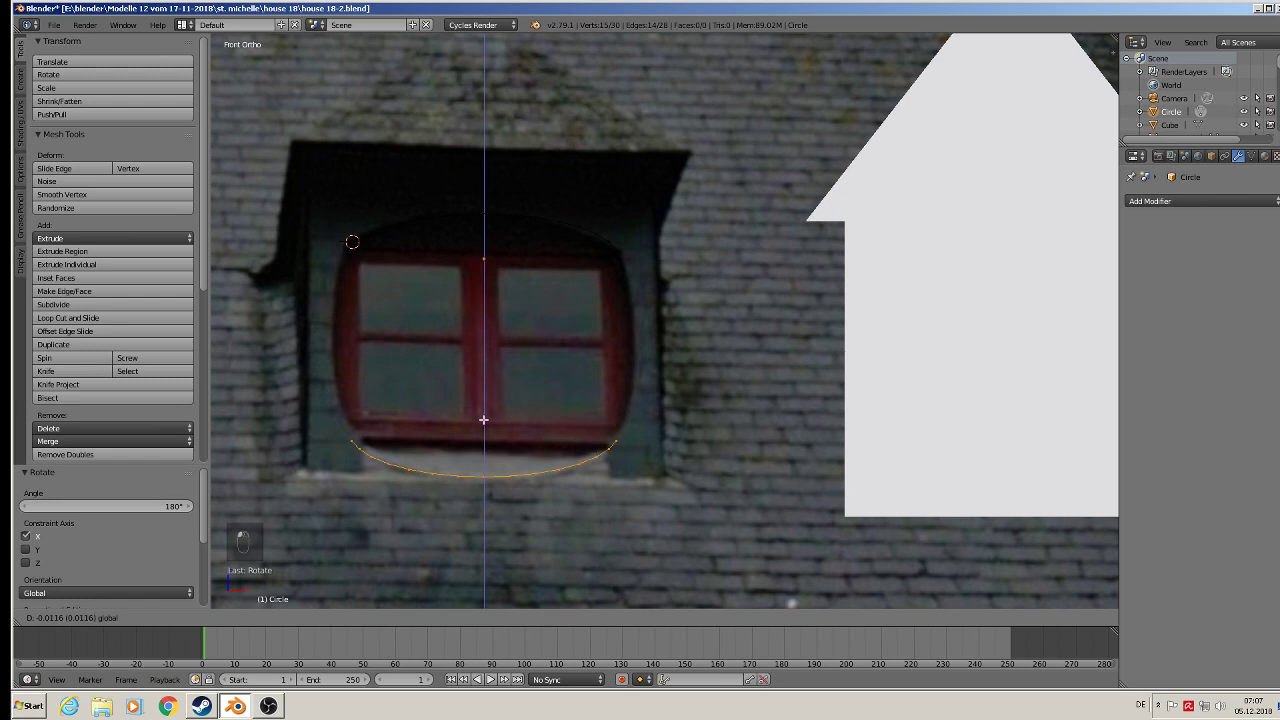
{"action": "left_click", "coordinate": [374, 476]}
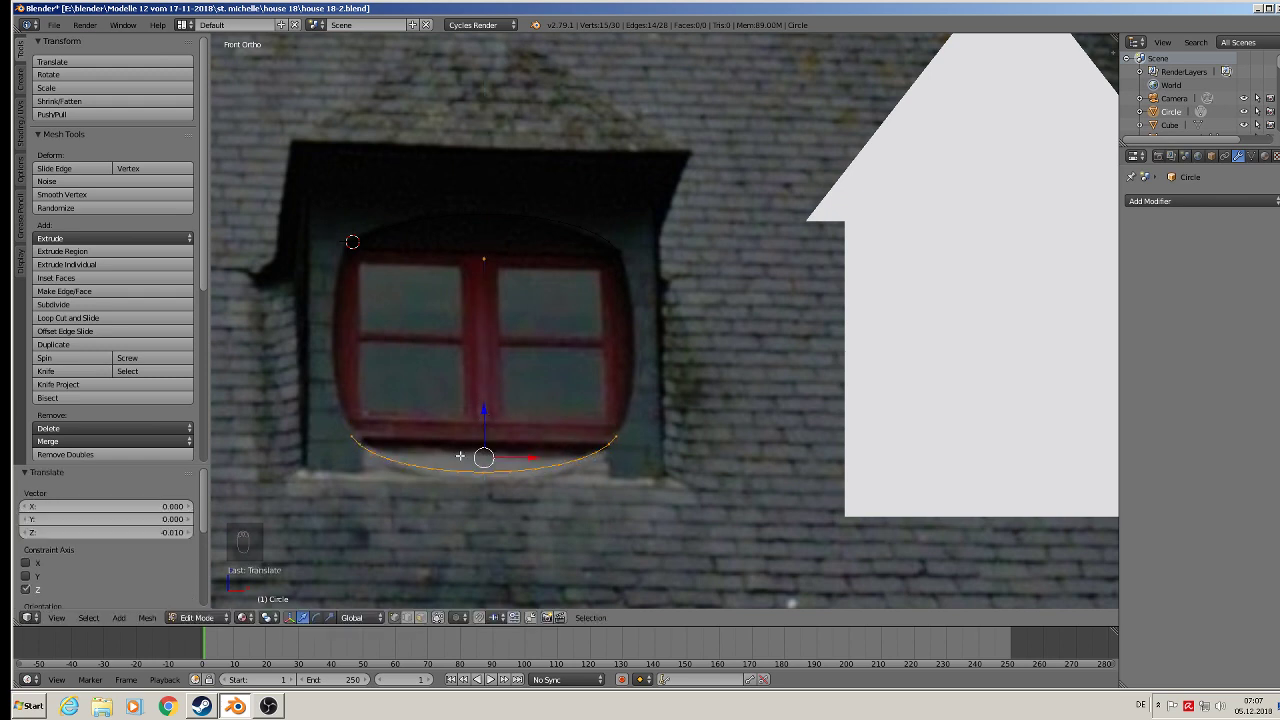
Duplicate the window's bottom arc, move the copy about 0.045 up along Z and rotate it 90° about Y
{"action": "key", "text": "shift+d"}
{"action": "key", "text": "z"}
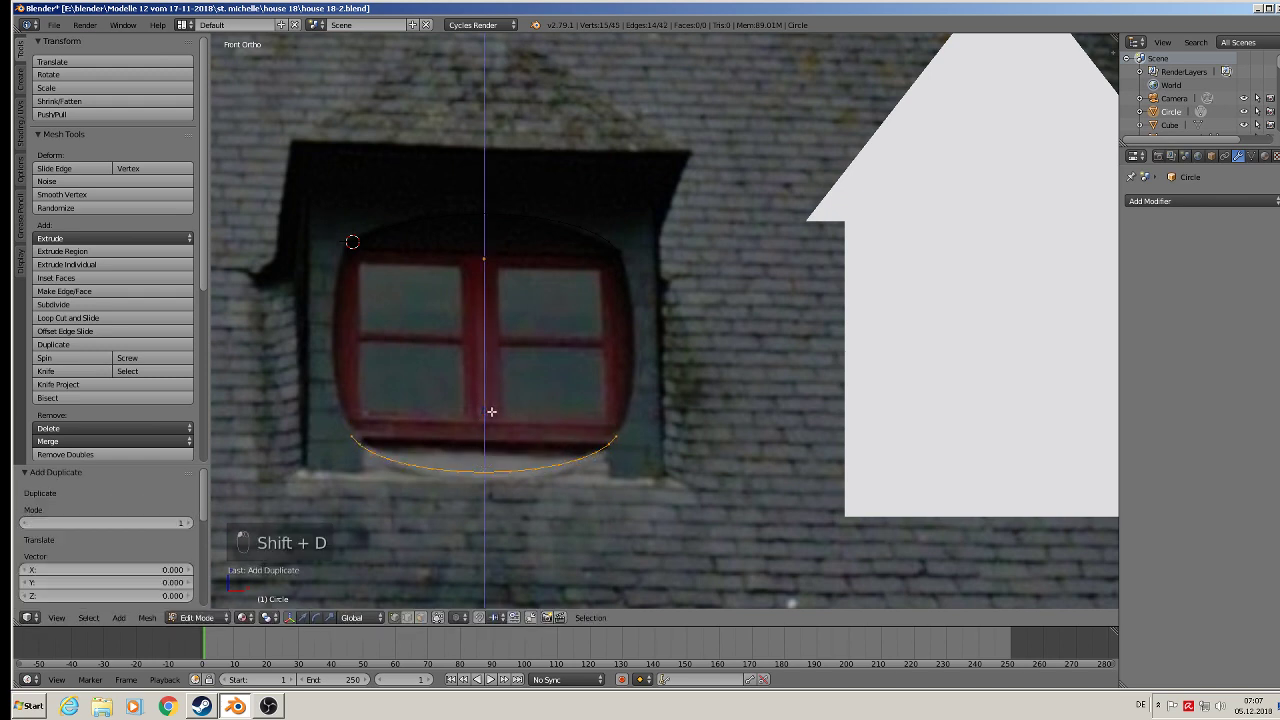
{"action": "left_click", "coordinate": [520, 288]}
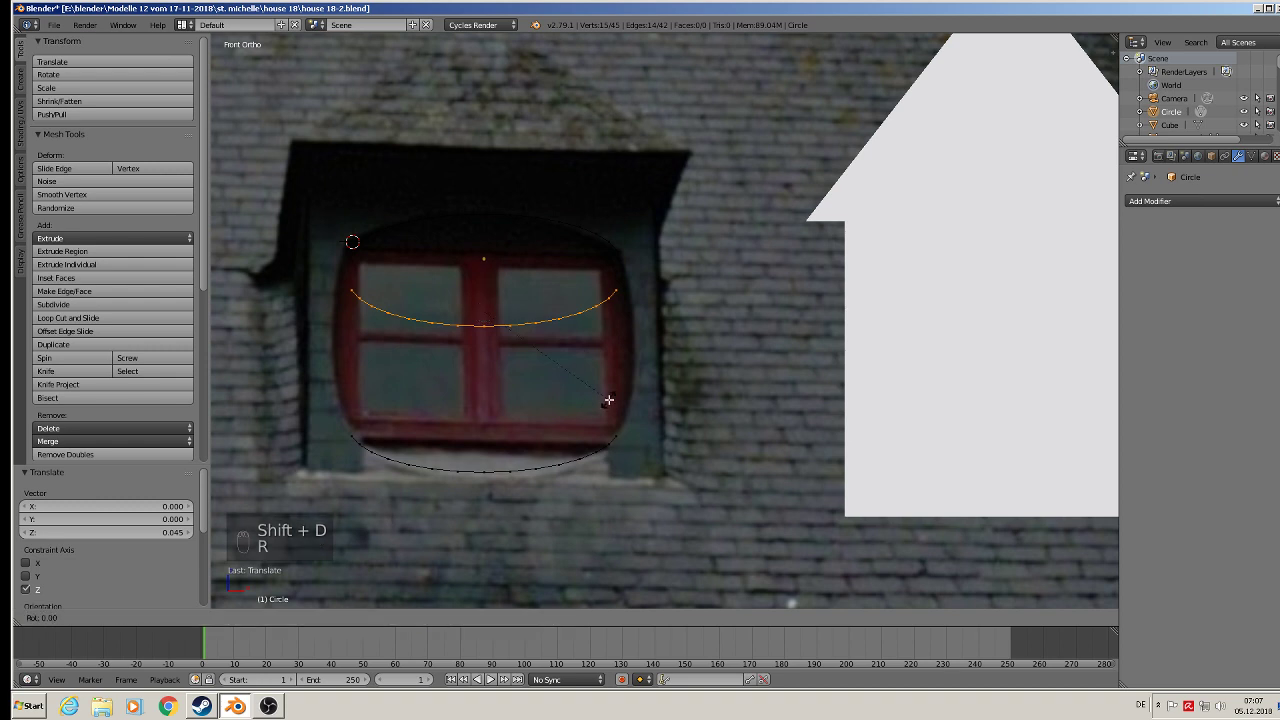
{"action": "key", "text": "r"}
{"action": "key", "text": "y"}
{"action": "key", "text": "Return"}
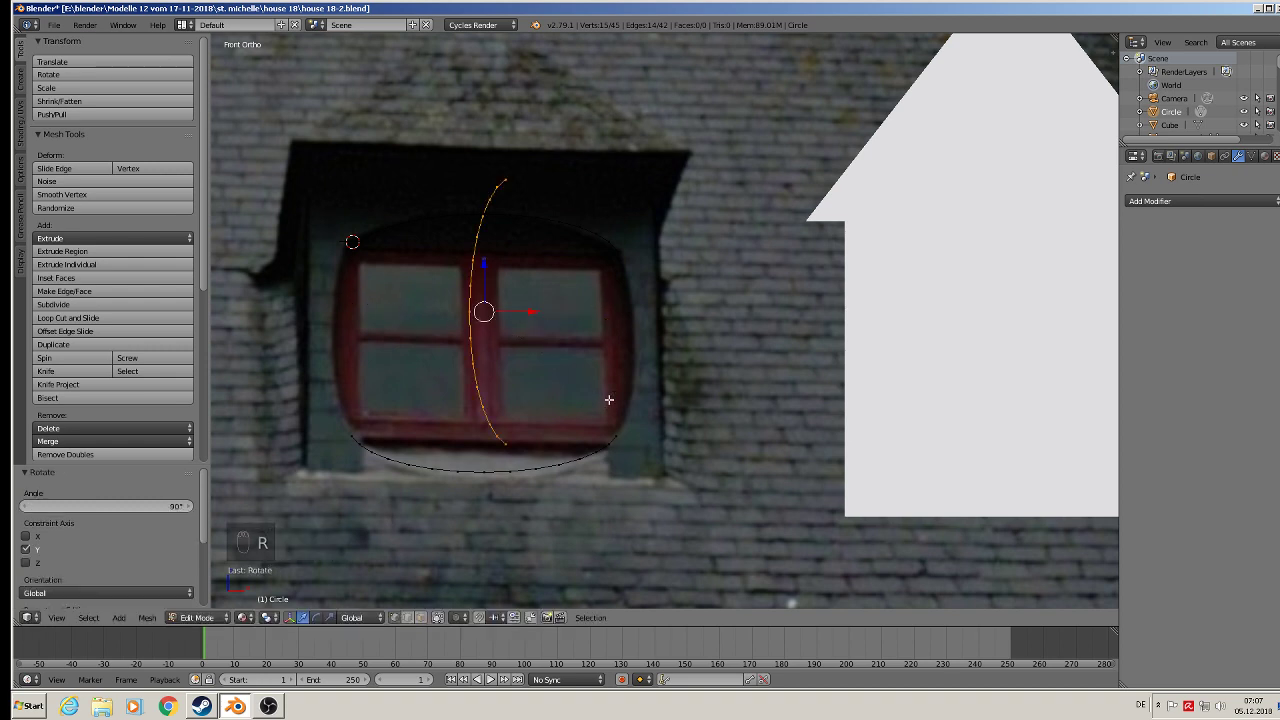
Move the upright arc about 0.046 in negative X to the window's left side and scale it to about 0.687
{"action": "key", "text": "g"}
{"action": "key", "text": "x"}
{"action": "left_click", "coordinate": [392, 316]}
{"action": "key", "text": "s"}
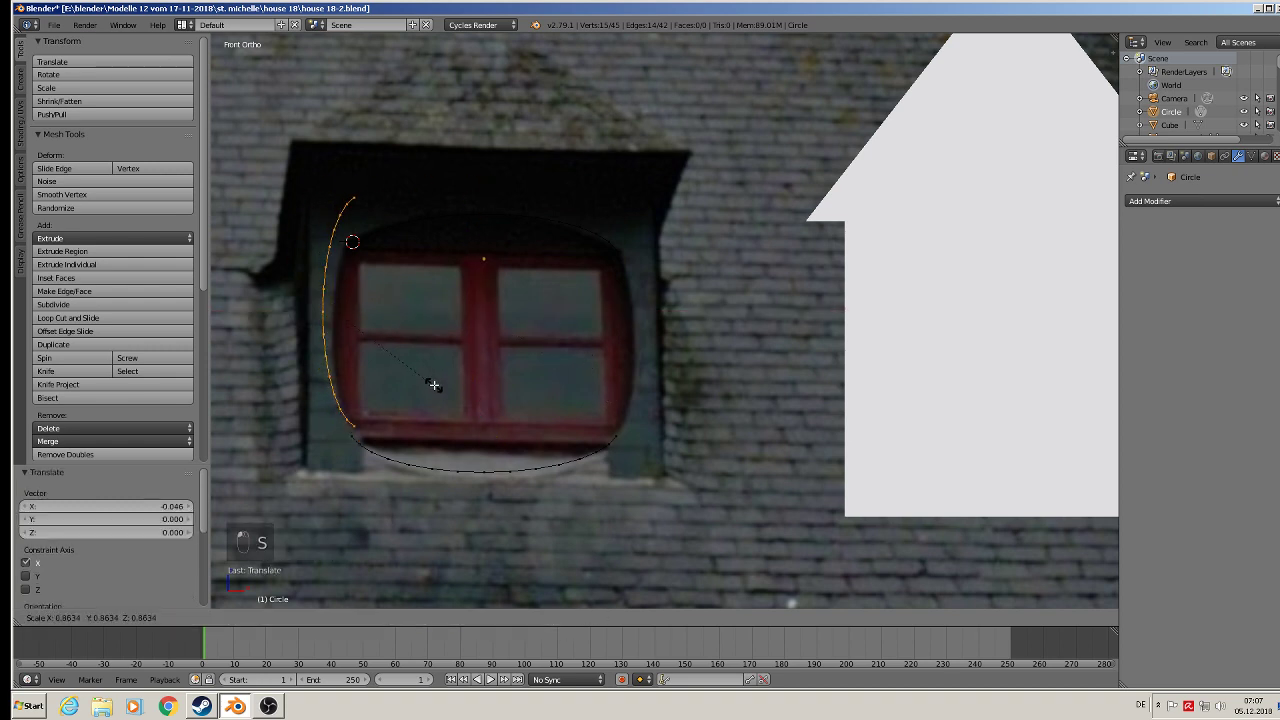
{"action": "left_click", "coordinate": [414, 366]}
Lower the left arc about 0.009 along Z and scale it to about 0.747 along X to follow the window's edge
{"action": "key", "text": "g"}
{"action": "key", "text": "z"}
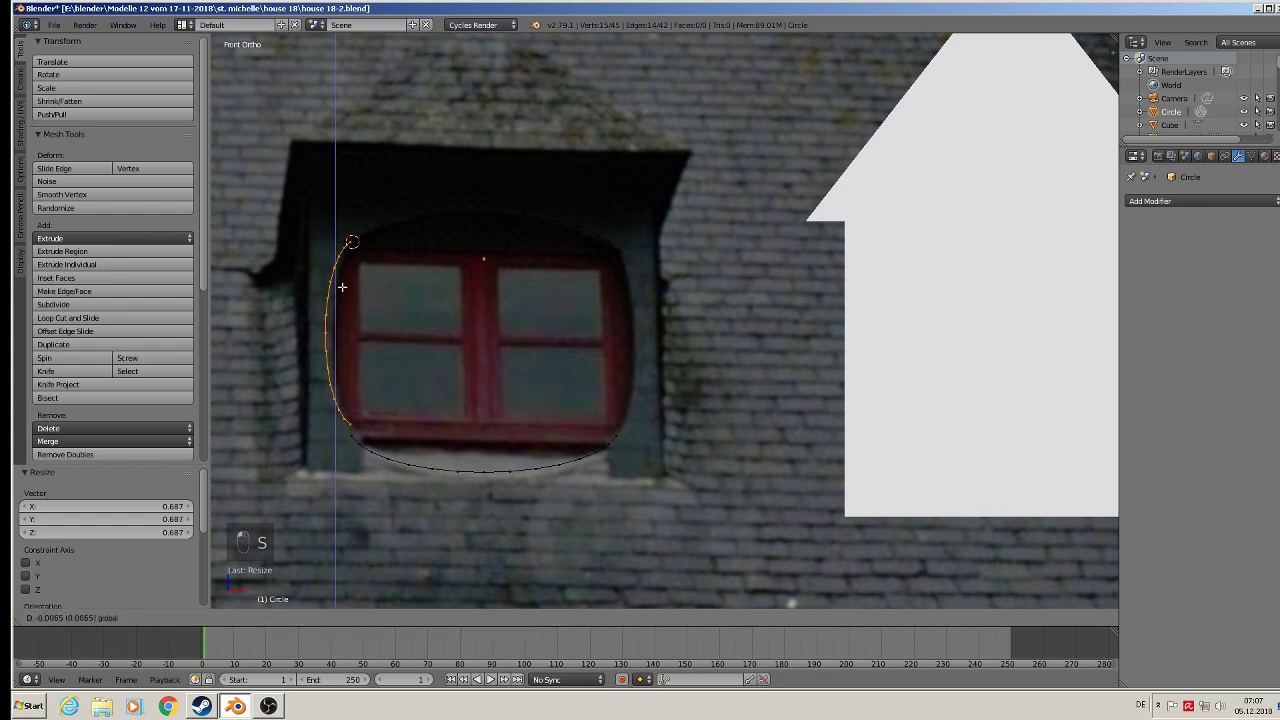
{"action": "left_click", "coordinate": [343, 295]}
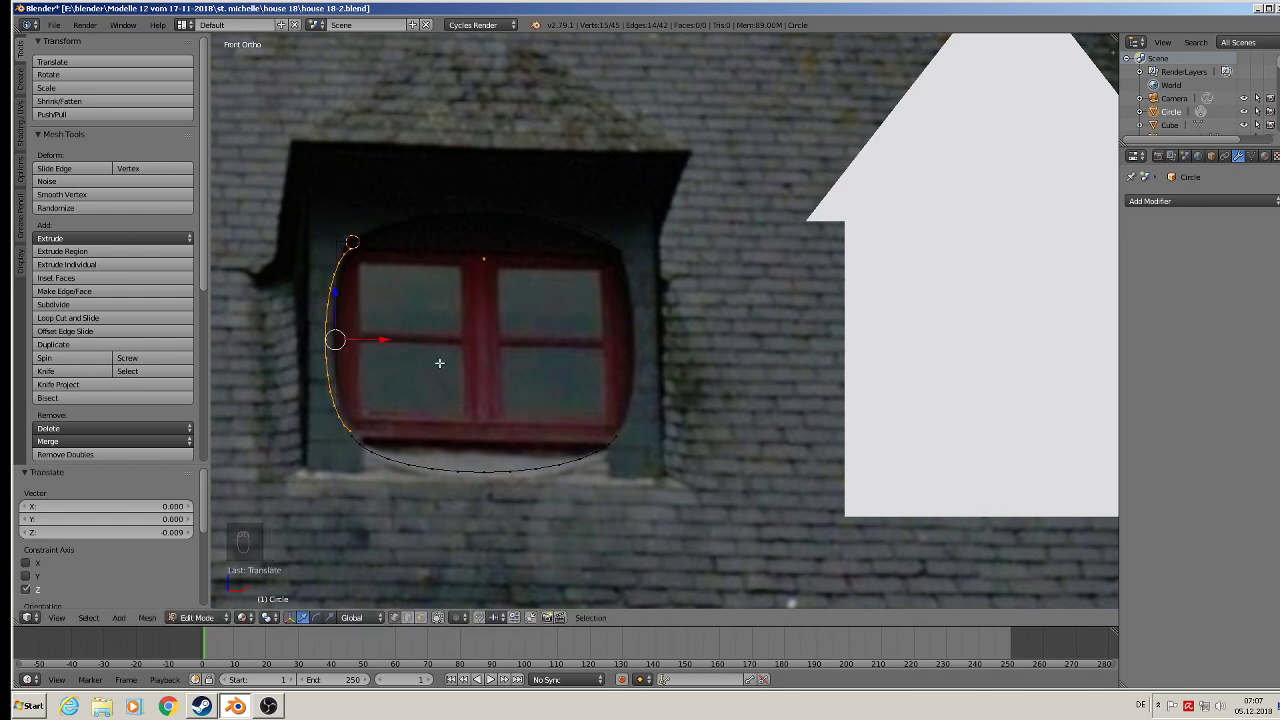
{"action": "key", "text": "s"}
{"action": "key", "text": "x"}
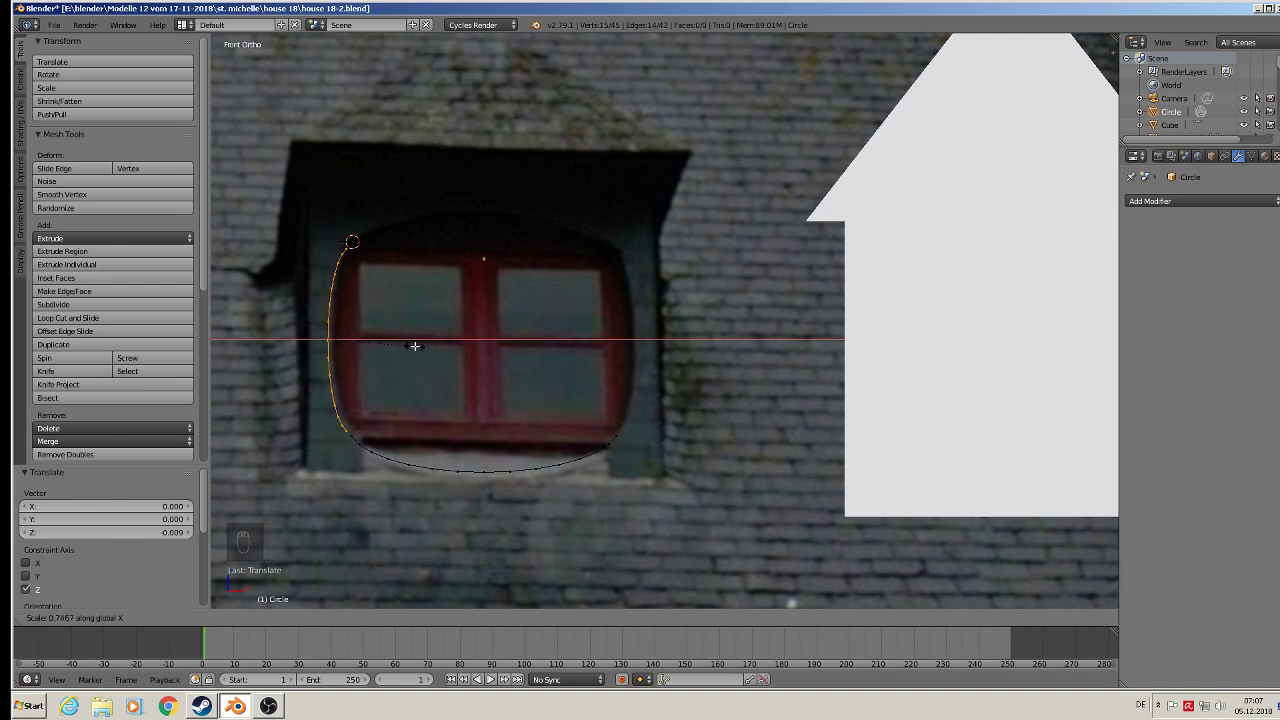
{"action": "left_click", "coordinate": [415, 346]}
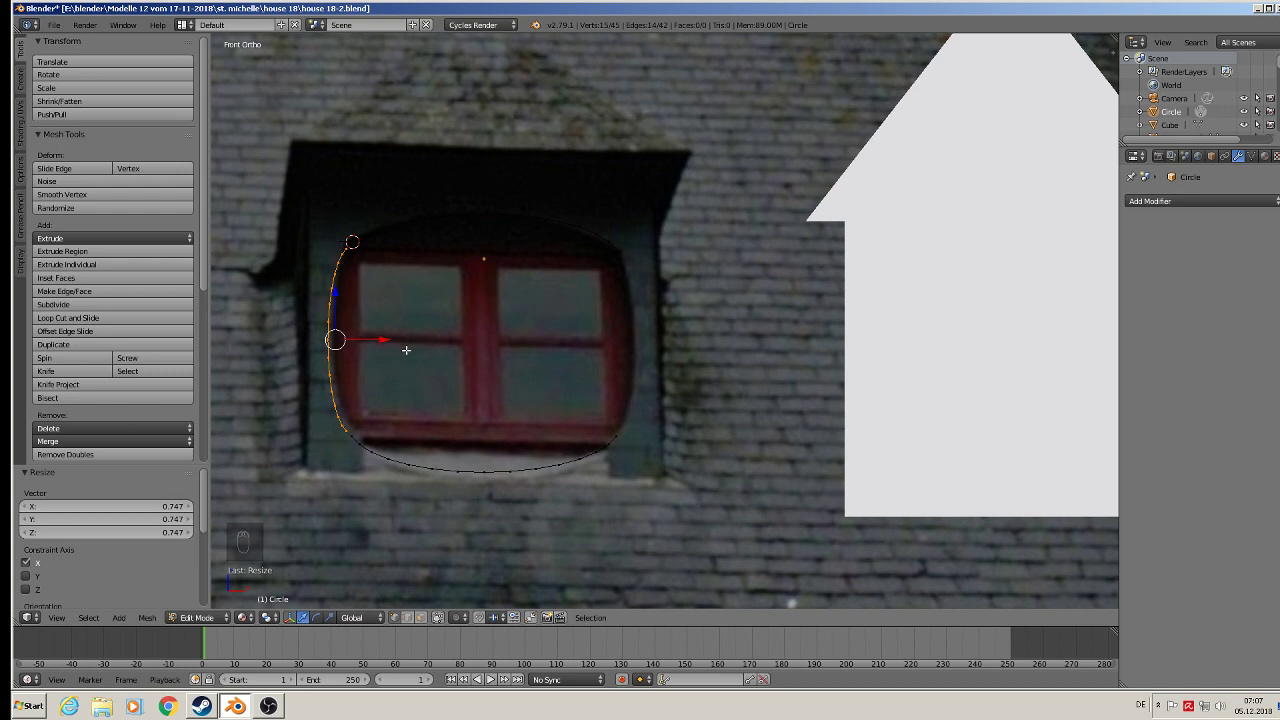
Copy the left arc onto the window's right edge, moving it about 0.086 along X, rotating 180° about Z and shifting it another 0.005
{"action": "key", "text": "shift+d"}
{"action": "left_click_drag", "start_coordinate": [385, 340], "coordinate": [666, 341]}
{"action": "type", "text": "r"}
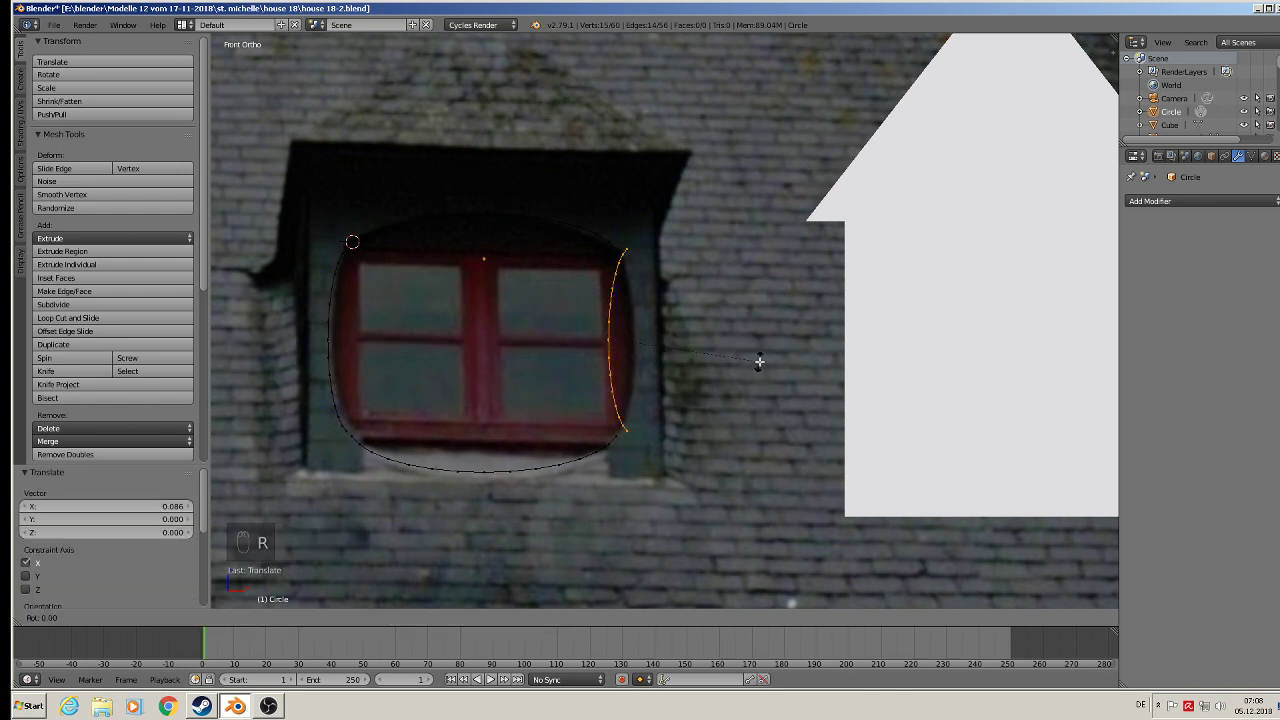
{"action": "type", "text": "z180"}
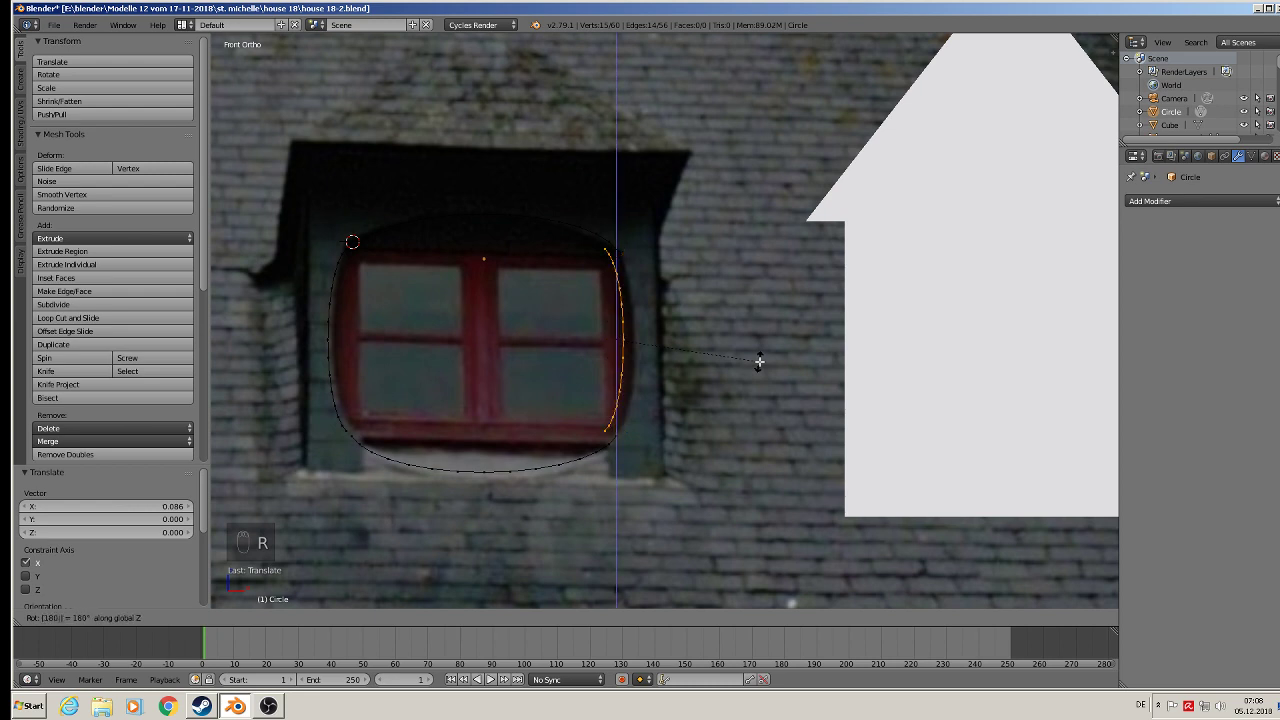
{"action": "key", "text": "Return"}
{"action": "left_click_drag", "start_coordinate": [663, 340], "coordinate": [681, 343]}
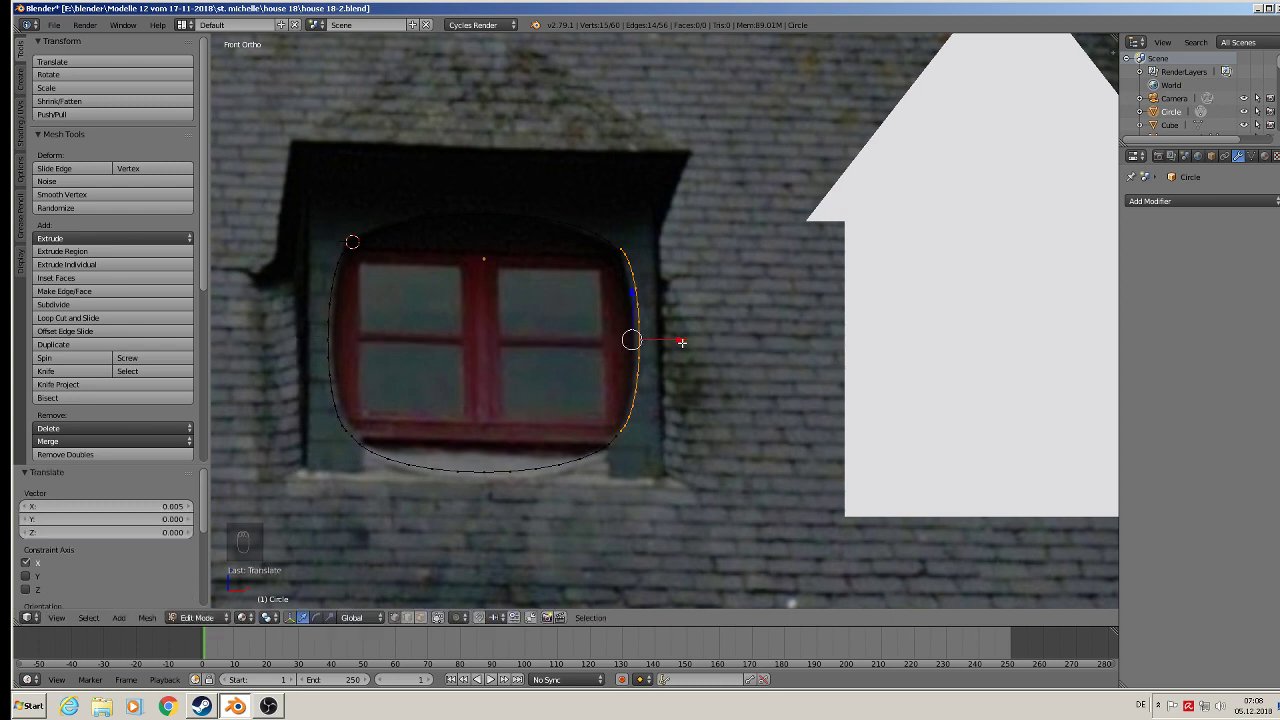
Raise the window's top arc about 0.002 along Z
{"action": "right_click", "coordinate": [493, 212], "text": "alt"}
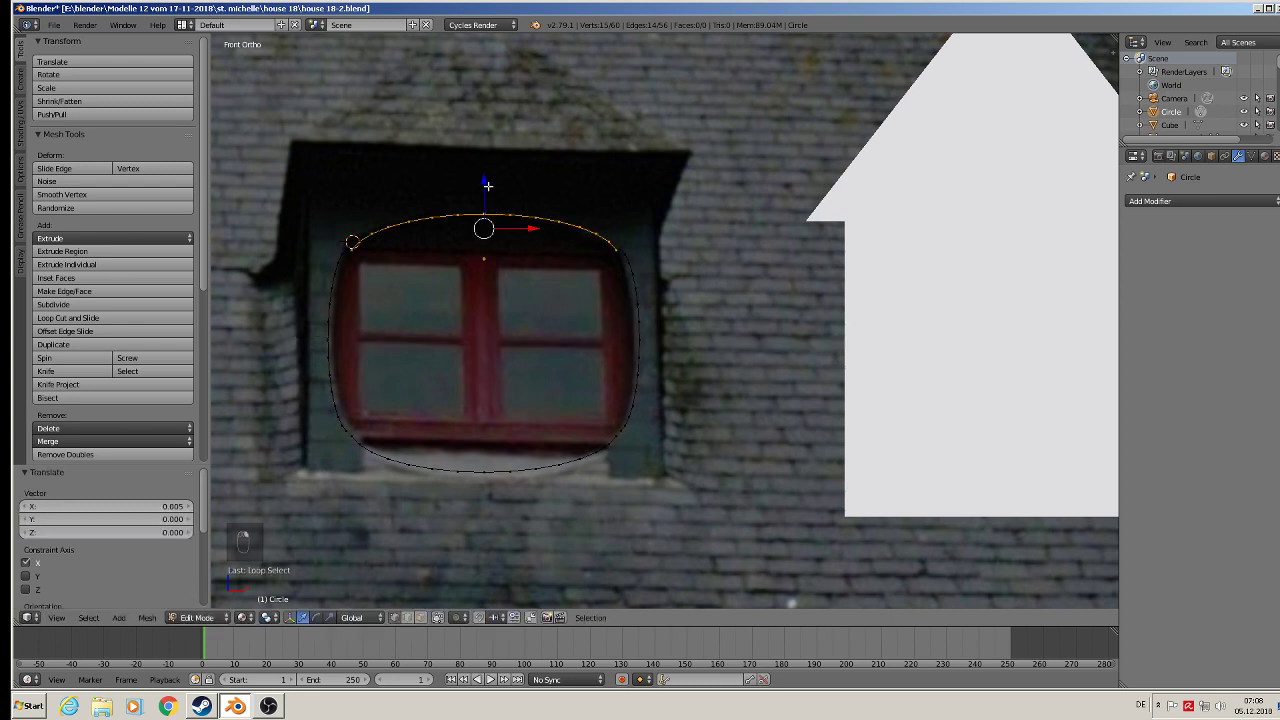
{"action": "left_click_drag", "start_coordinate": [487, 185], "coordinate": [487, 181]}
Delete the two close end vertices at the outline's upper-right corner and connect the top and right arcs with an edge
{"action": "scroll", "coordinate": [600, 290], "scroll_direction": "up", "scroll_amount": 7}
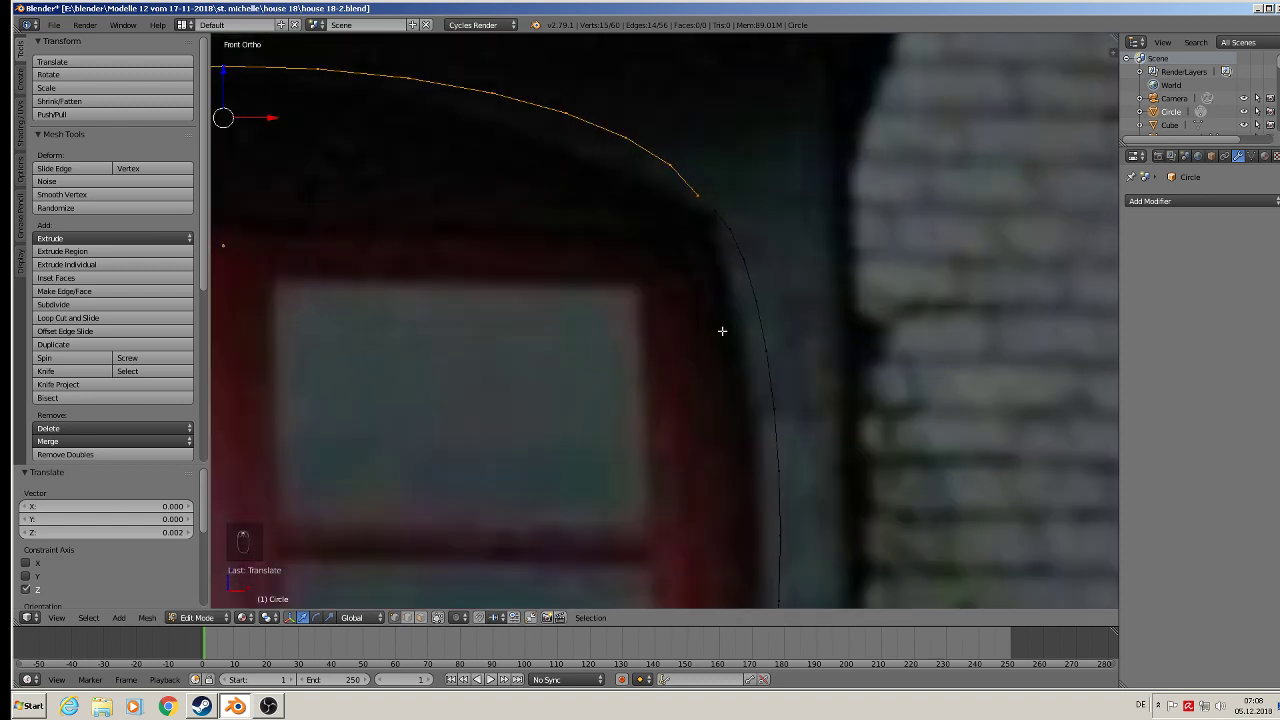
{"action": "right_click", "coordinate": [727, 209]}
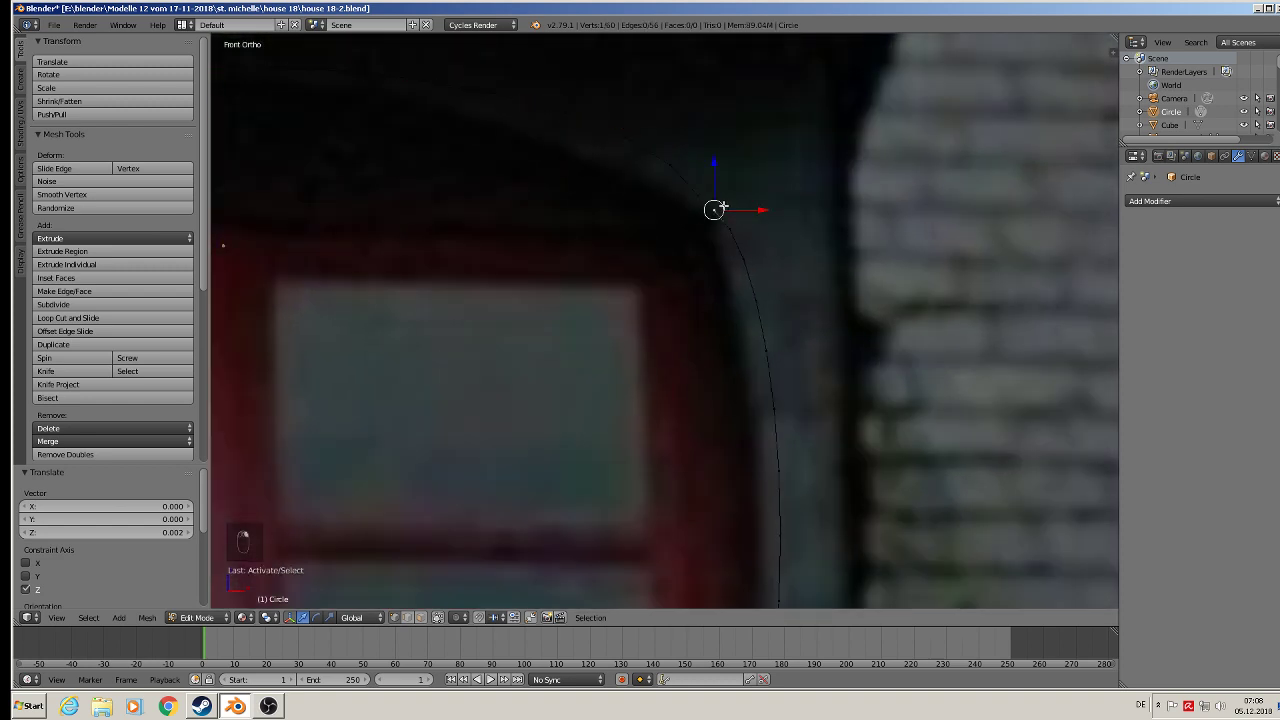
{"action": "right_click", "coordinate": [698, 195], "text": "shift"}
{"action": "key", "text": "x"}
{"action": "left_click", "coordinate": [656, 187]}
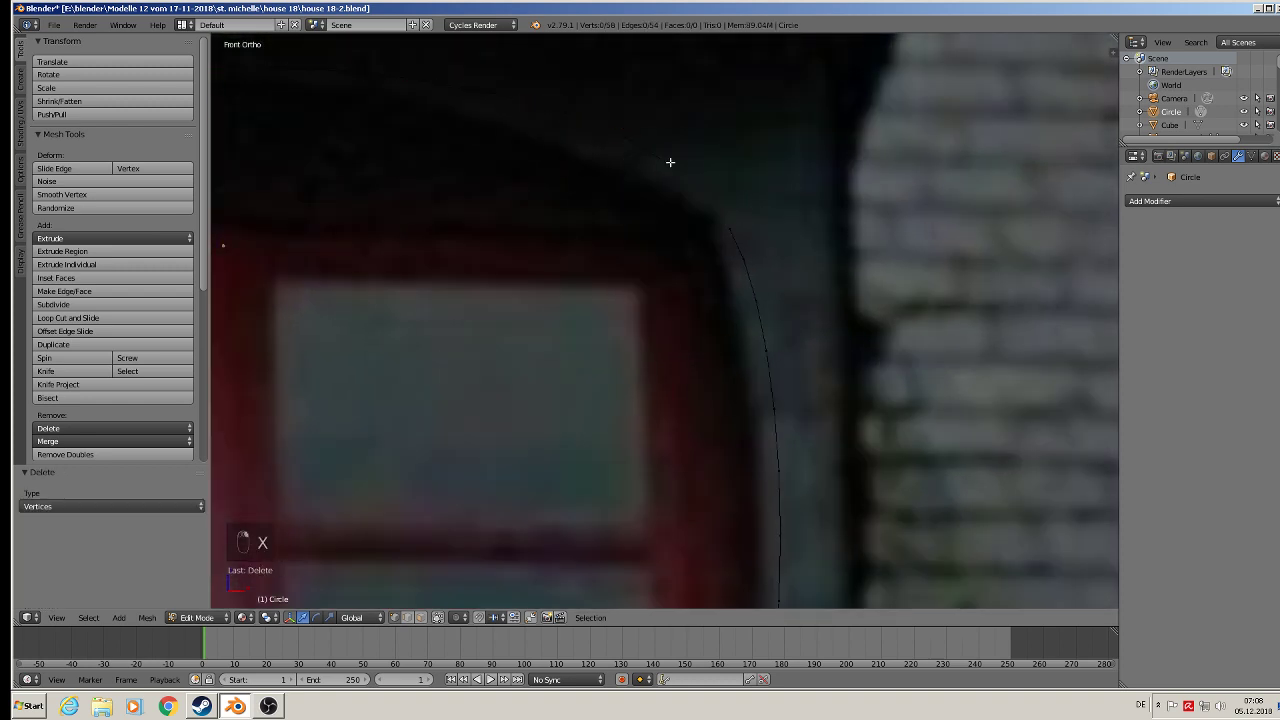
{"action": "right_click", "coordinate": [669, 163]}
{"action": "right_click", "coordinate": [733, 225], "text": "shift"}
{"action": "key", "text": "f"}
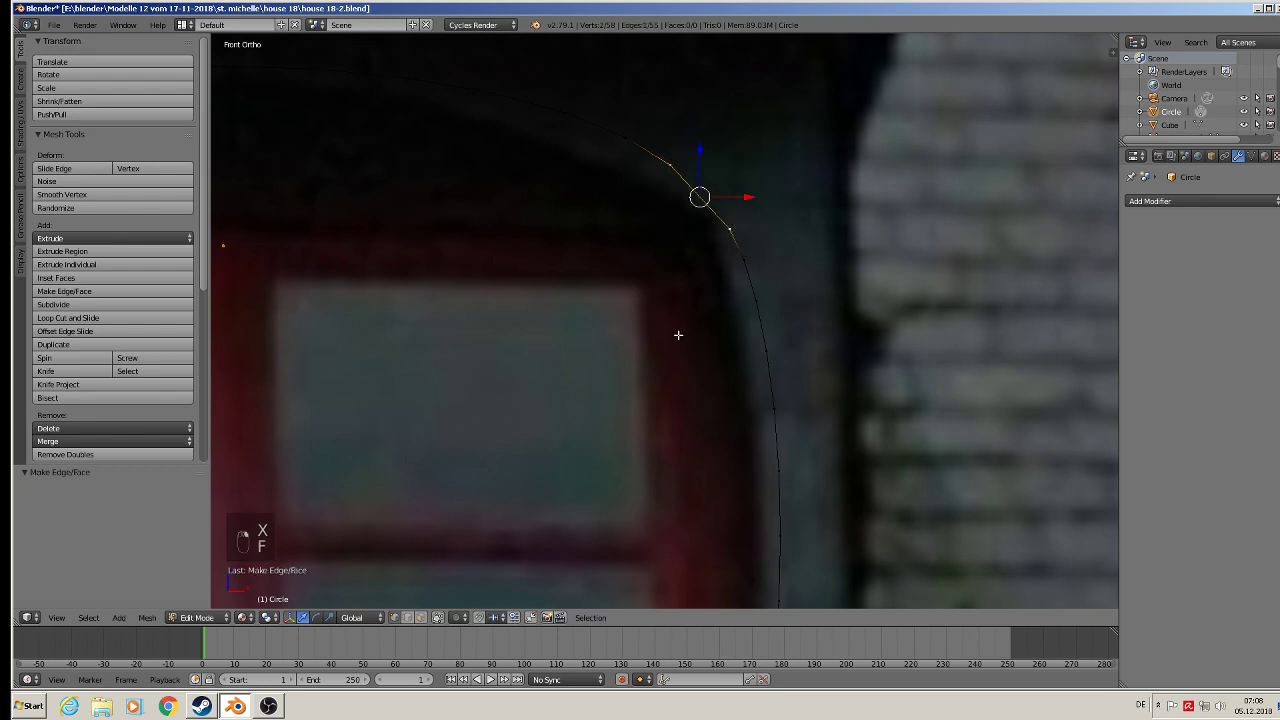
Delete the two close end vertices at the outline's upper-left corner and connect the top and left arcs with an edge
{"action": "scroll", "coordinate": [591, 349], "scroll_direction": "down", "scroll_amount": 3}
{"action": "middle_click_drag", "start_coordinate": [591, 349], "coordinate": [823, 297], "text": "shift"}
{"action": "scroll", "coordinate": [621, 247], "scroll_direction": "up", "scroll_amount": 2}
{"action": "scroll", "coordinate": [577, 220], "scroll_direction": "up", "scroll_amount": 2}
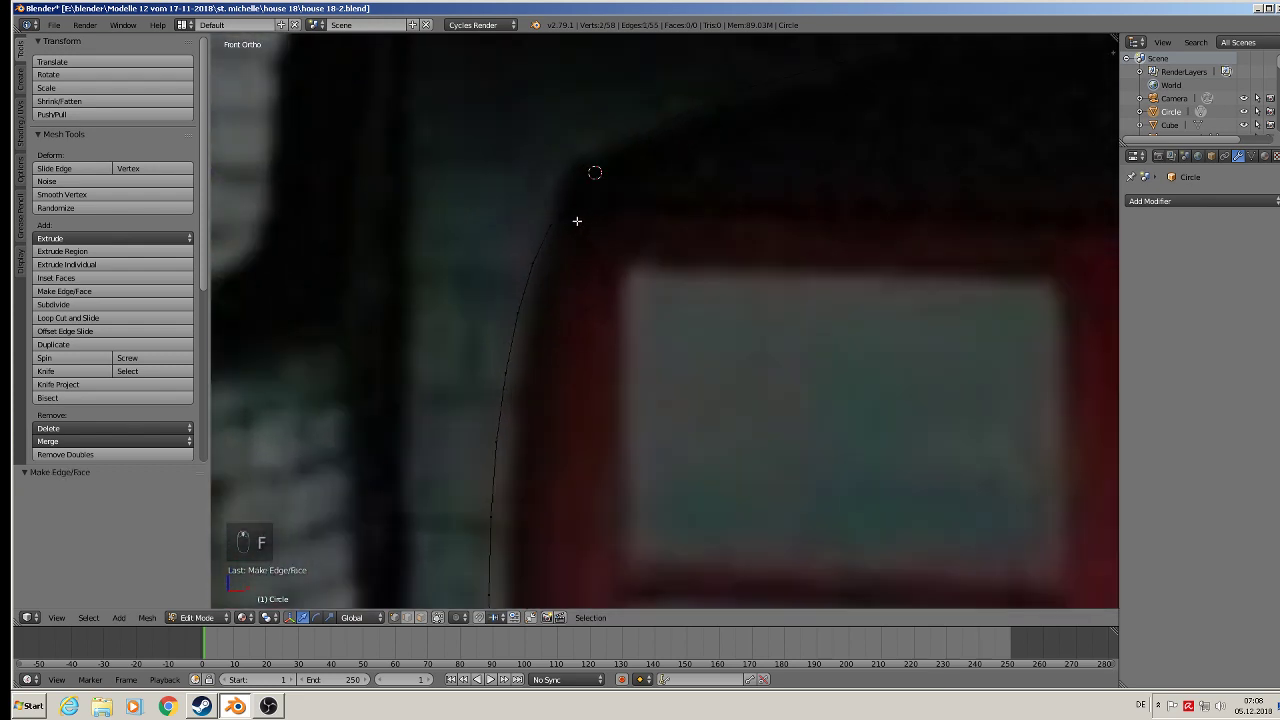
{"action": "scroll", "coordinate": [573, 235], "scroll_direction": "down", "scroll_amount": 2}
{"action": "right_click", "coordinate": [568, 226]}
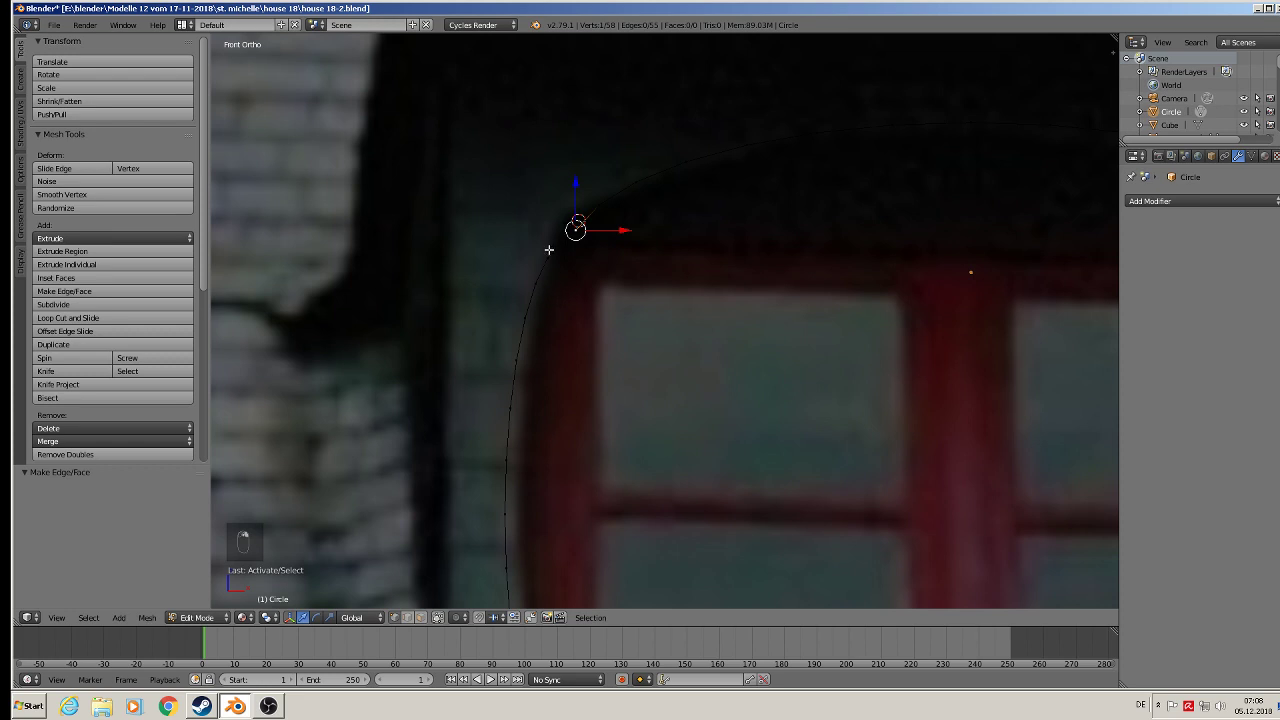
{"action": "right_click", "coordinate": [549, 251], "text": "shift"}
{"action": "right_click_drag", "start_coordinate": [549, 238], "coordinate": [566, 237]}
{"action": "left_click", "coordinate": [560, 218]}
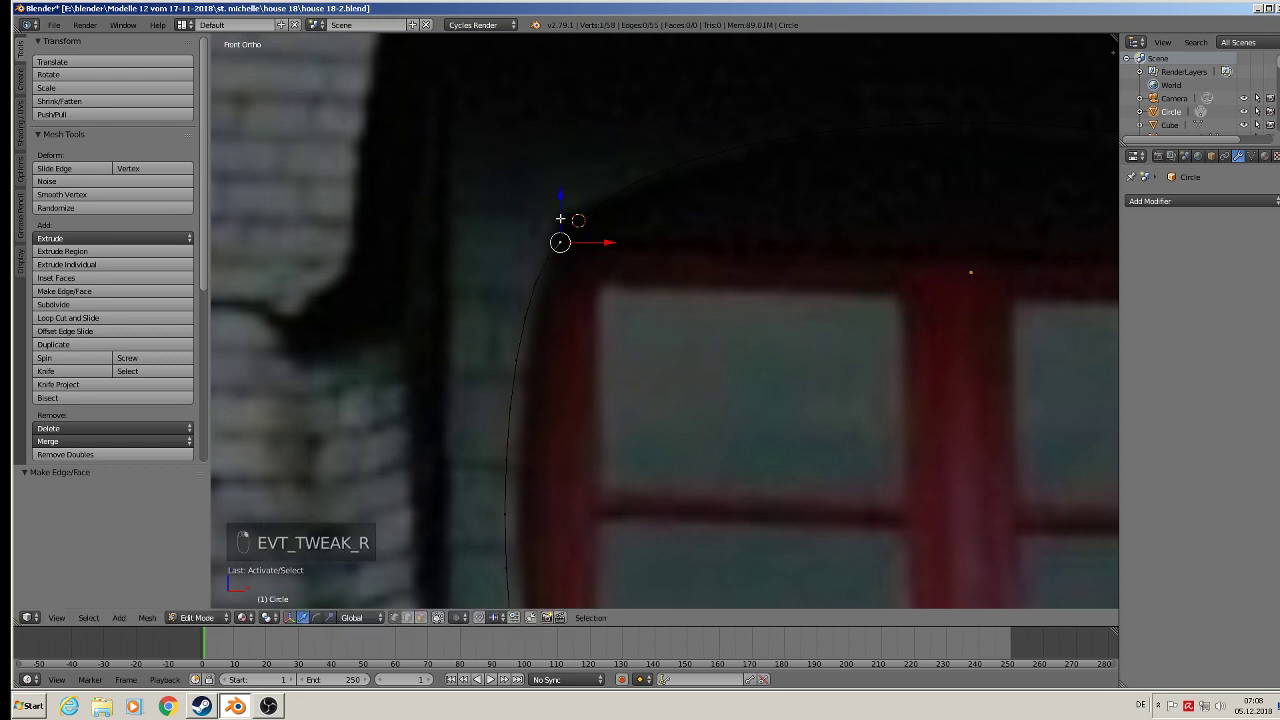
{"action": "right_click", "coordinate": [588, 219], "text": "shift"}
{"action": "right_click", "coordinate": [604, 200]}
{"action": "right_click", "coordinate": [583, 236]}
{"action": "right_click", "coordinate": [548, 251], "text": "shift"}
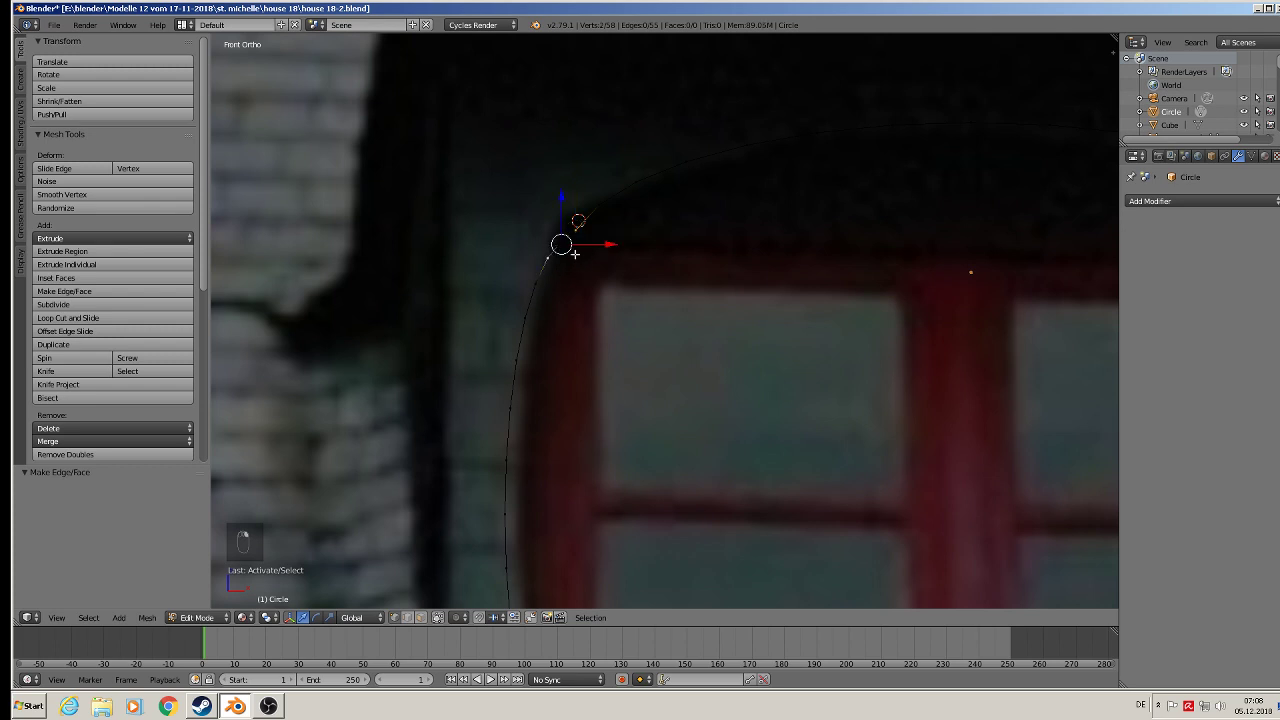
{"action": "scroll", "coordinate": [567, 246], "scroll_direction": "up", "scroll_amount": 4}
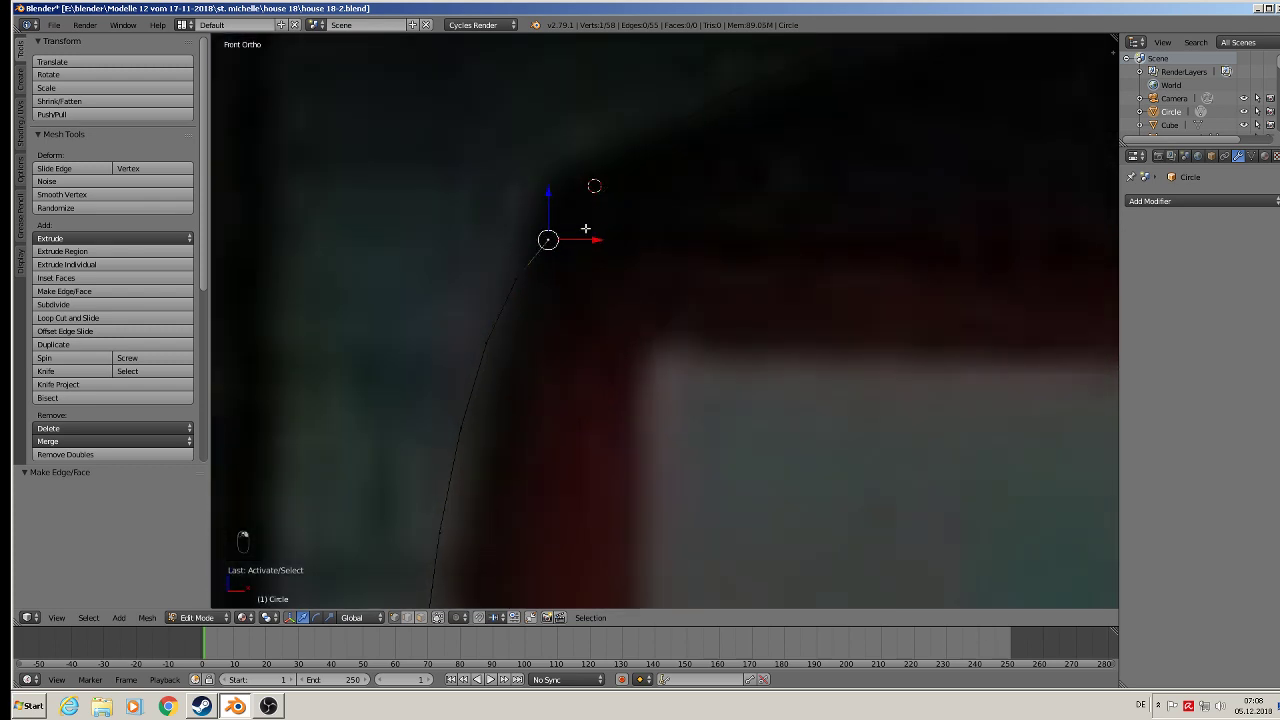
{"action": "key", "text": "x"}
{"action": "left_click", "coordinate": [596, 205]}
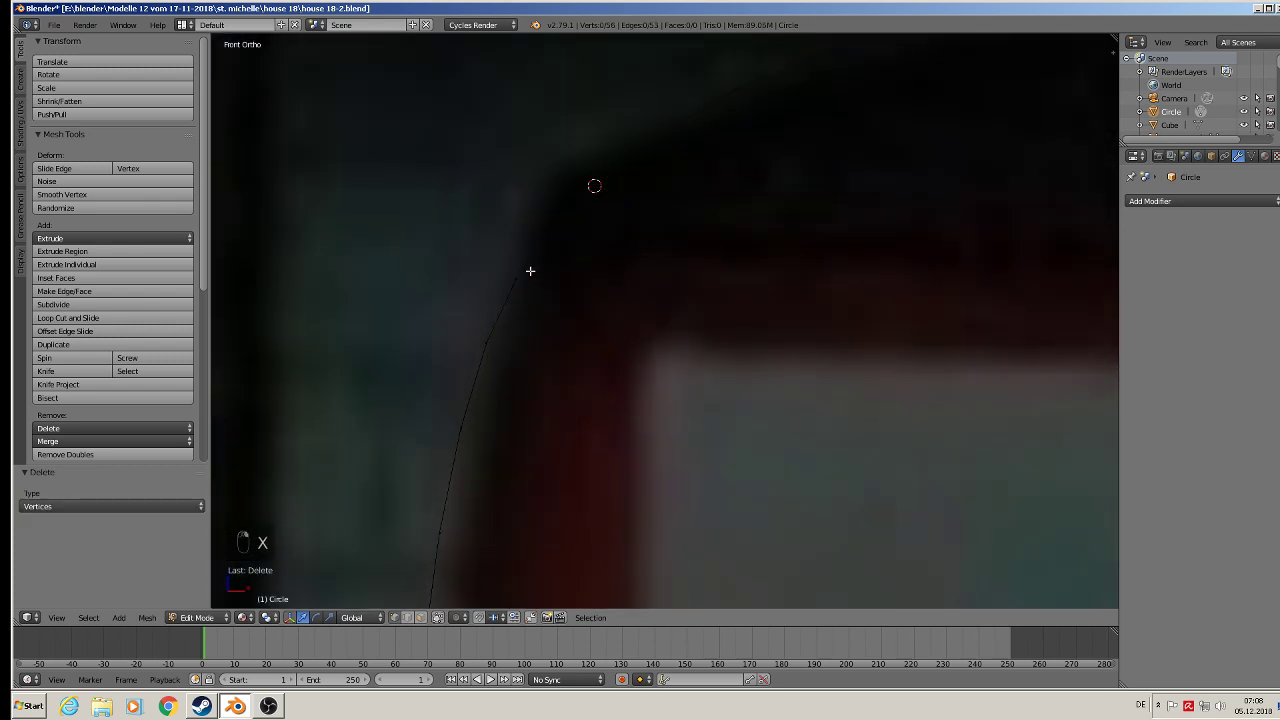
{"action": "right_click", "coordinate": [640, 152], "text": "shift"}
{"action": "key", "text": "f"}
Delete the two close end vertices at the outline's lower-left corner and connect the left and bottom arcs with an edge
{"action": "scroll", "coordinate": [675, 290], "scroll_direction": "down", "scroll_amount": 8}
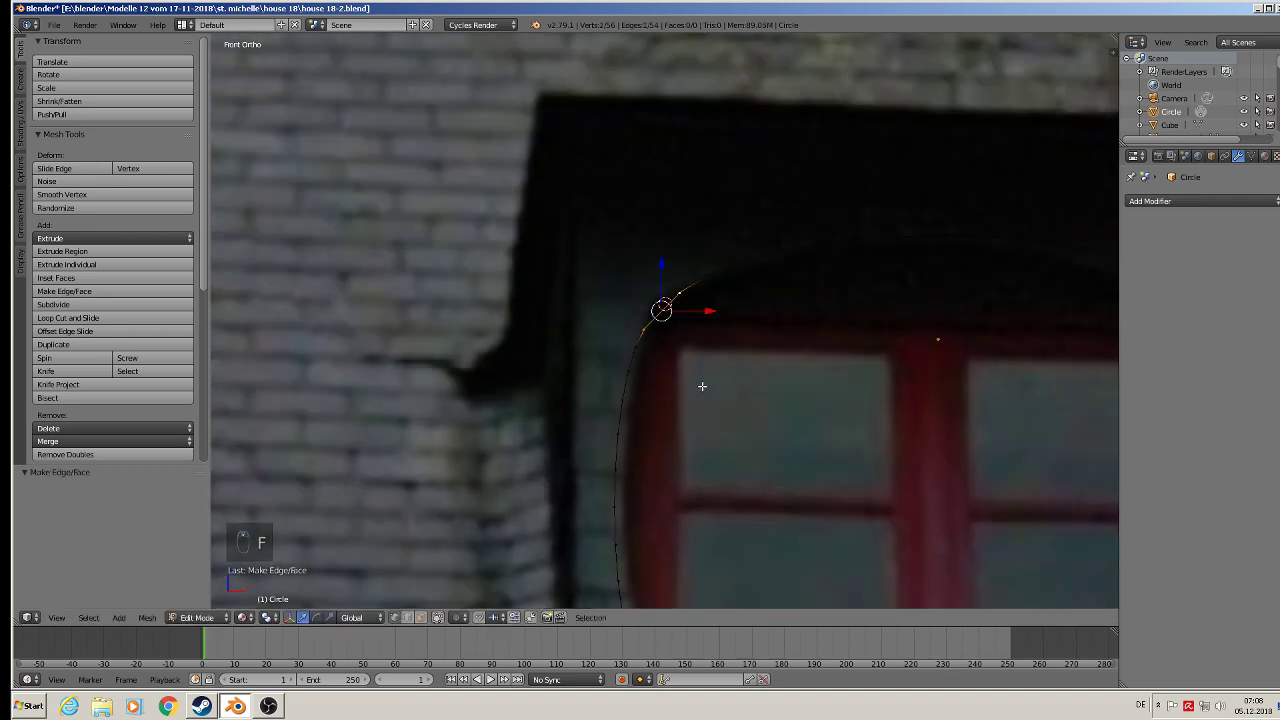
{"action": "scroll", "coordinate": [528, 255], "scroll_direction": "up", "scroll_amount": 6}
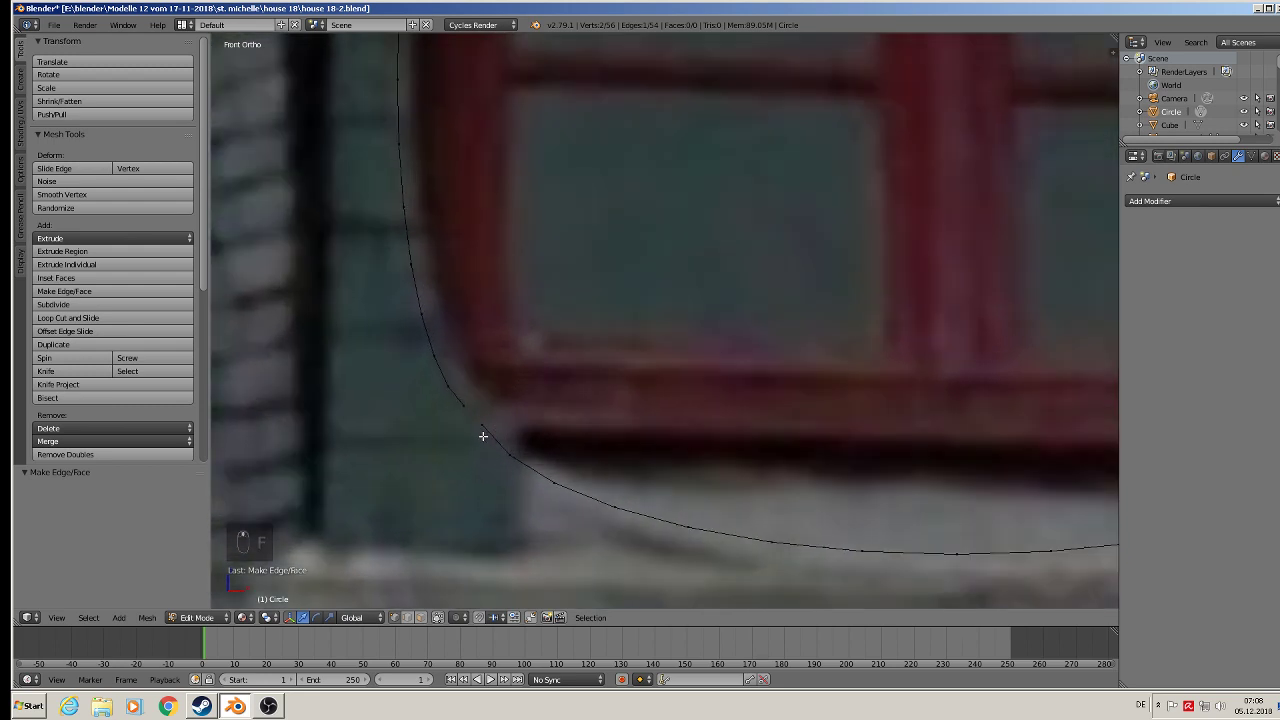
{"action": "right_click", "coordinate": [474, 414]}
{"action": "key", "text": "x"}
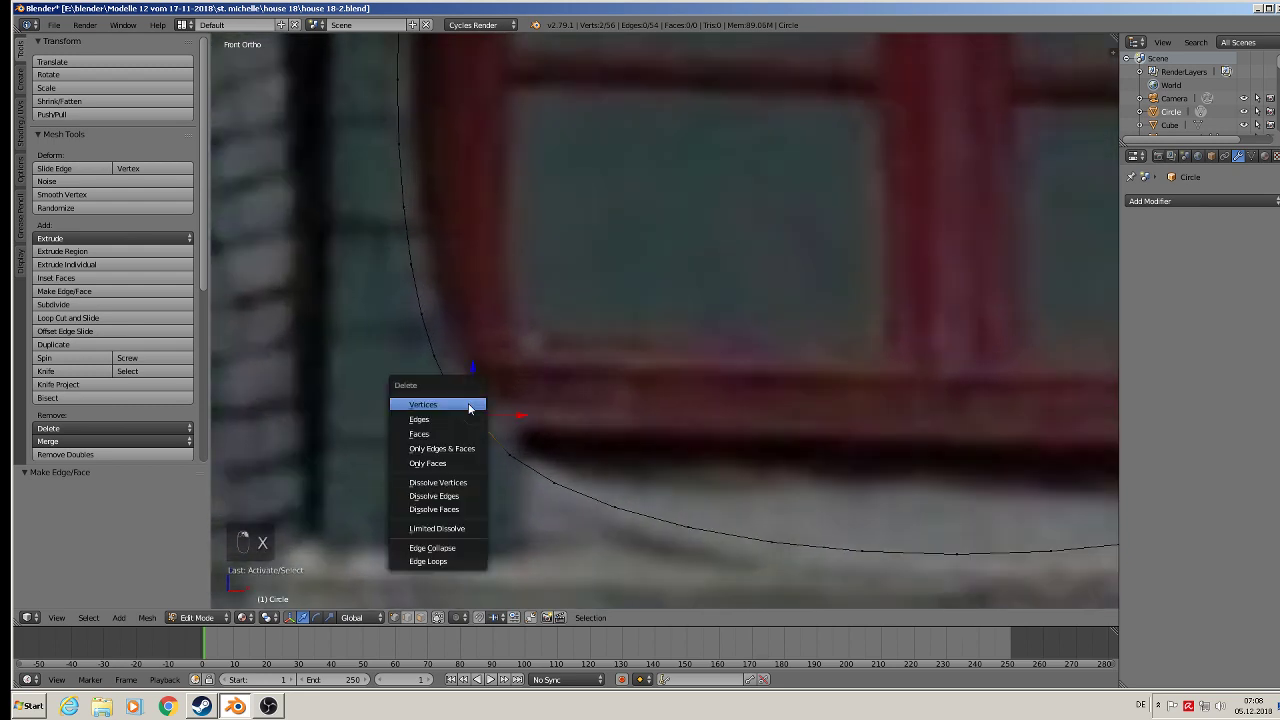
{"action": "left_click", "coordinate": [471, 404]}
{"action": "right_click", "coordinate": [452, 385]}
{"action": "key", "text": "f"}
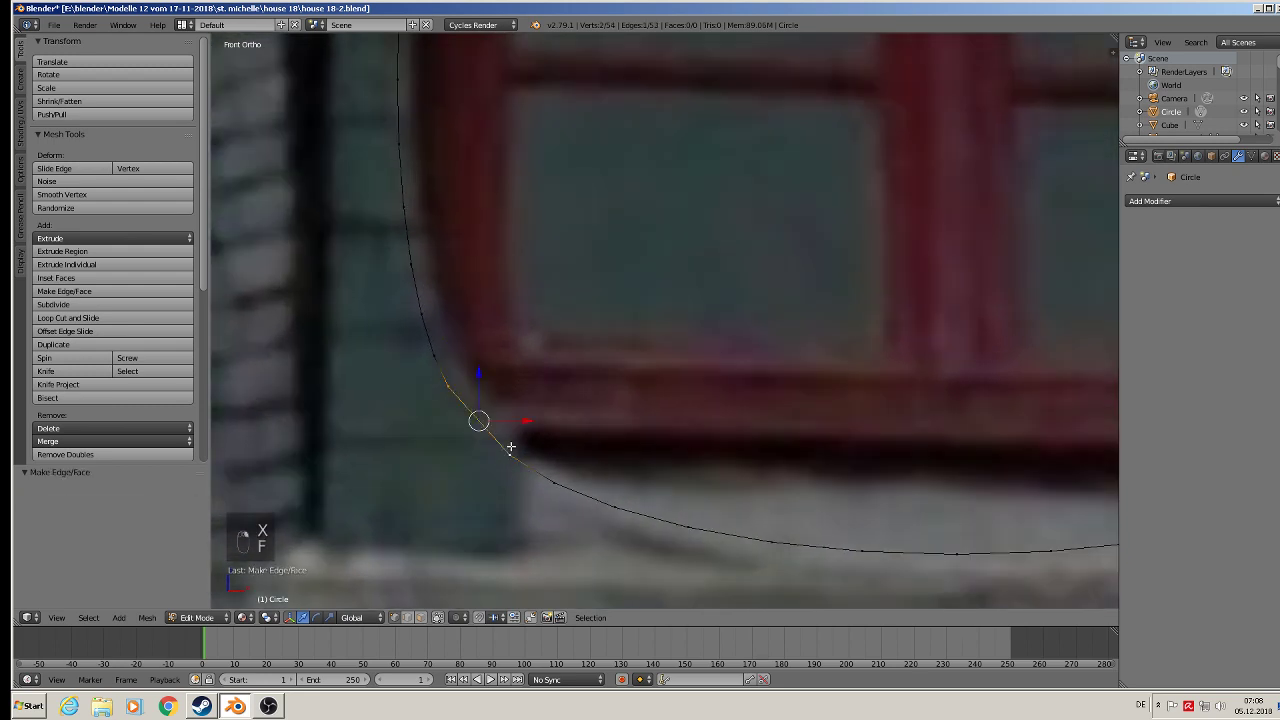
Delete the two close end vertices at the outline's lower-right corner and close the outline with an edge between the arcs
{"action": "scroll", "coordinate": [506, 440], "scroll_direction": "down", "scroll_amount": 4}
{"action": "key", "text": "a"}
{"action": "middle_click_drag", "start_coordinate": [935, 492], "coordinate": [720, 469], "text": "shift"}
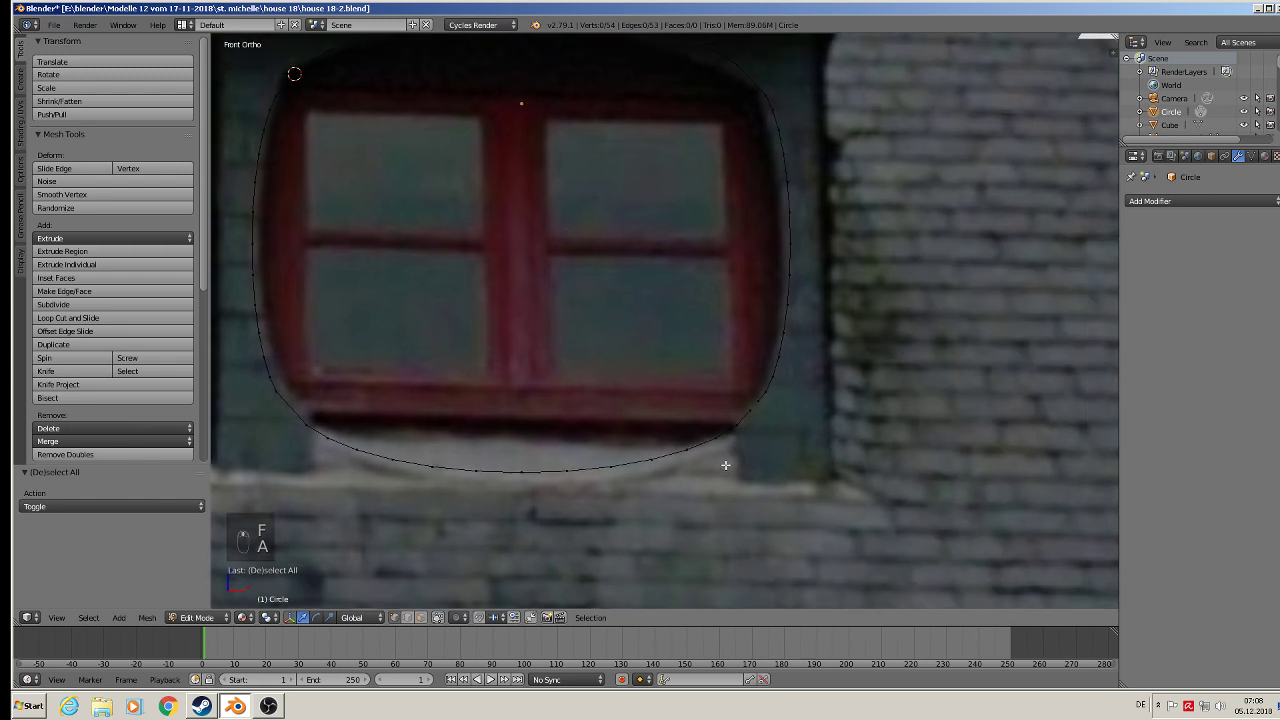
{"action": "scroll", "coordinate": [726, 465], "scroll_direction": "up", "scroll_amount": 2}
{"action": "right_click", "coordinate": [765, 382]}
{"action": "key", "text": "x"}
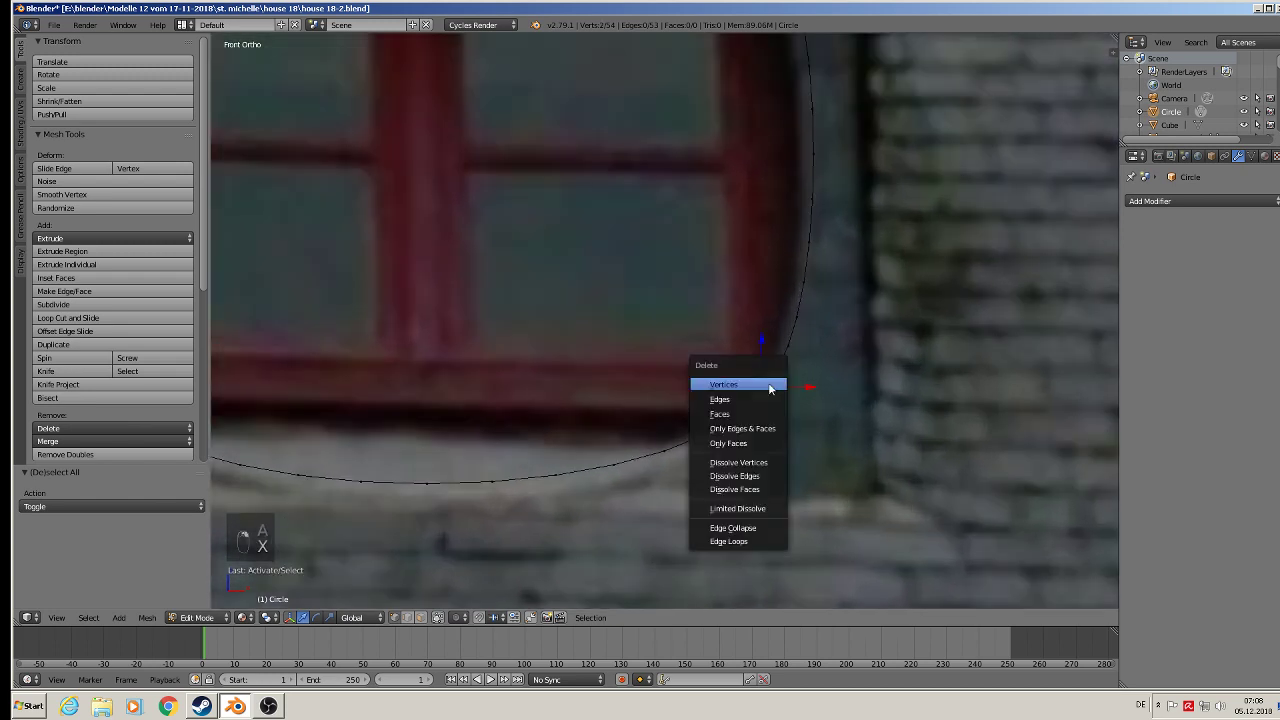
{"action": "left_click", "coordinate": [760, 383]}
{"action": "right_click", "coordinate": [750, 410]}
{"action": "right_click", "coordinate": [780, 362], "text": "shift"}
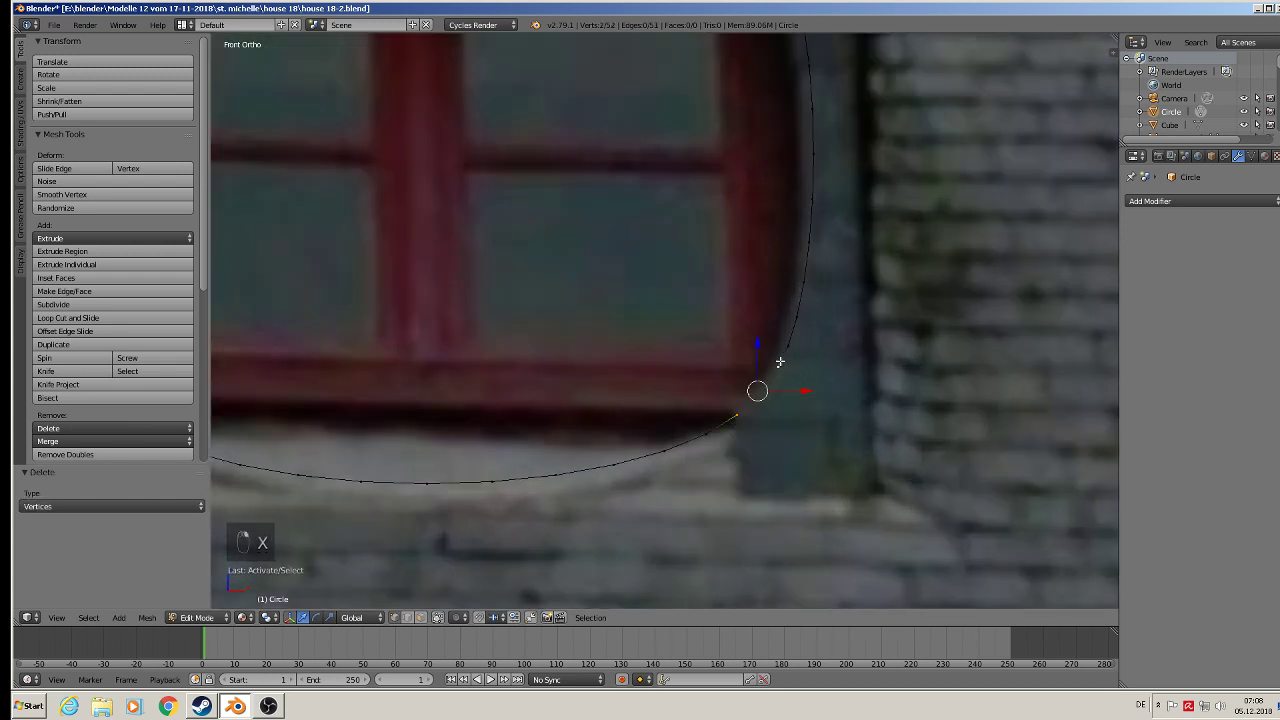
{"action": "key", "text": "f"}
Subdivide the bridging edges at the outline's lower-left and lower-right corners with one cut each
{"action": "scroll", "coordinate": [770, 410], "scroll_direction": "down", "scroll_amount": 3}
{"action": "key", "text": "Tab"}
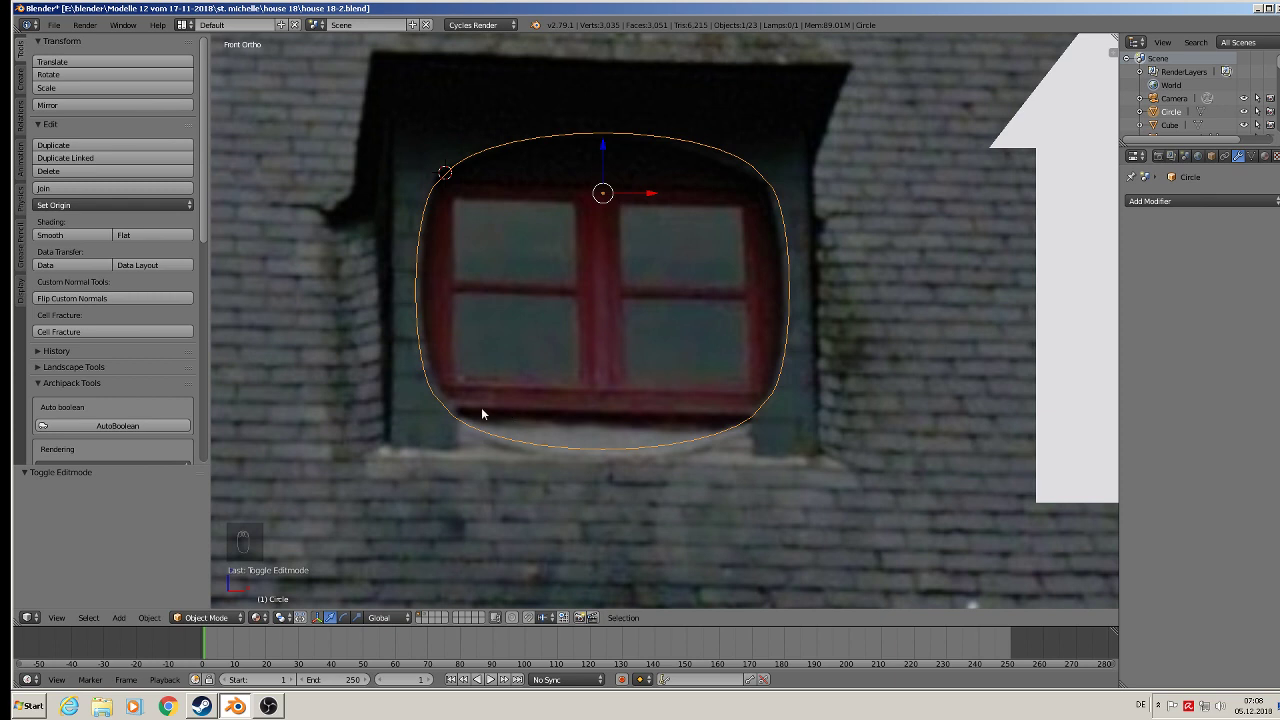
{"action": "scroll", "coordinate": [481, 407], "scroll_direction": "up", "scroll_amount": 3}
{"action": "key", "text": "Tab"}
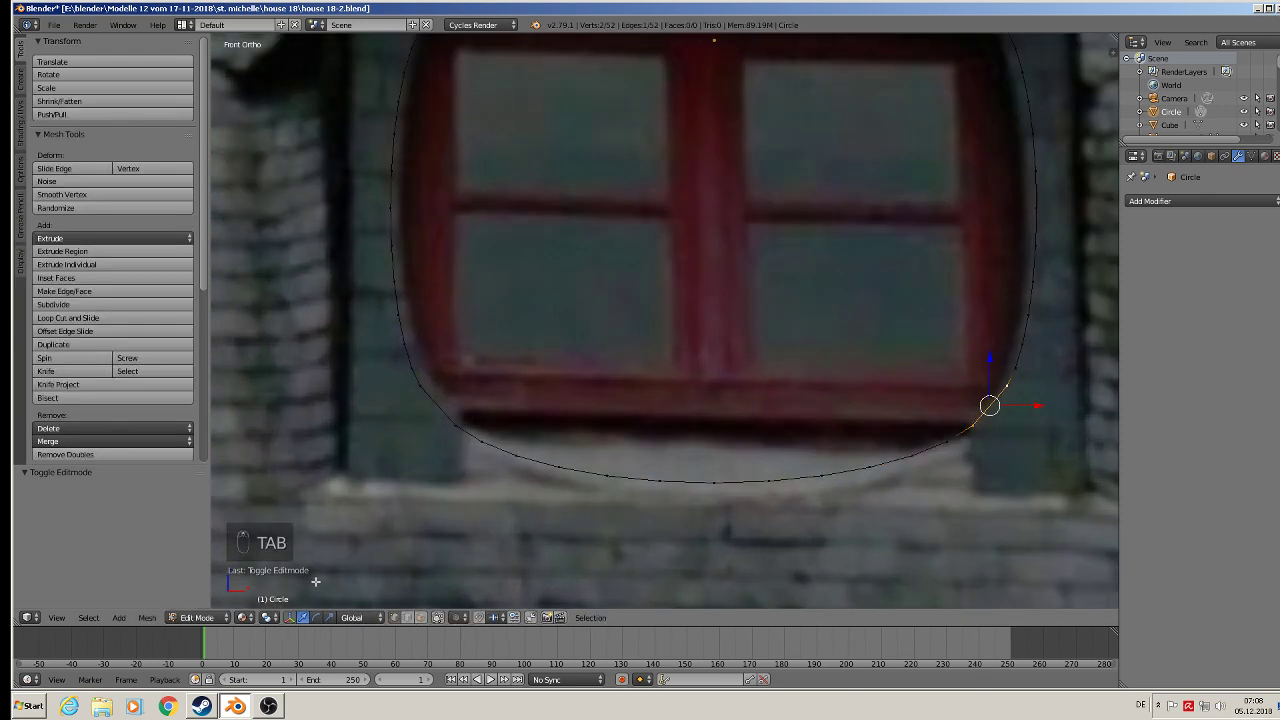
{"action": "right_click", "coordinate": [455, 425]}
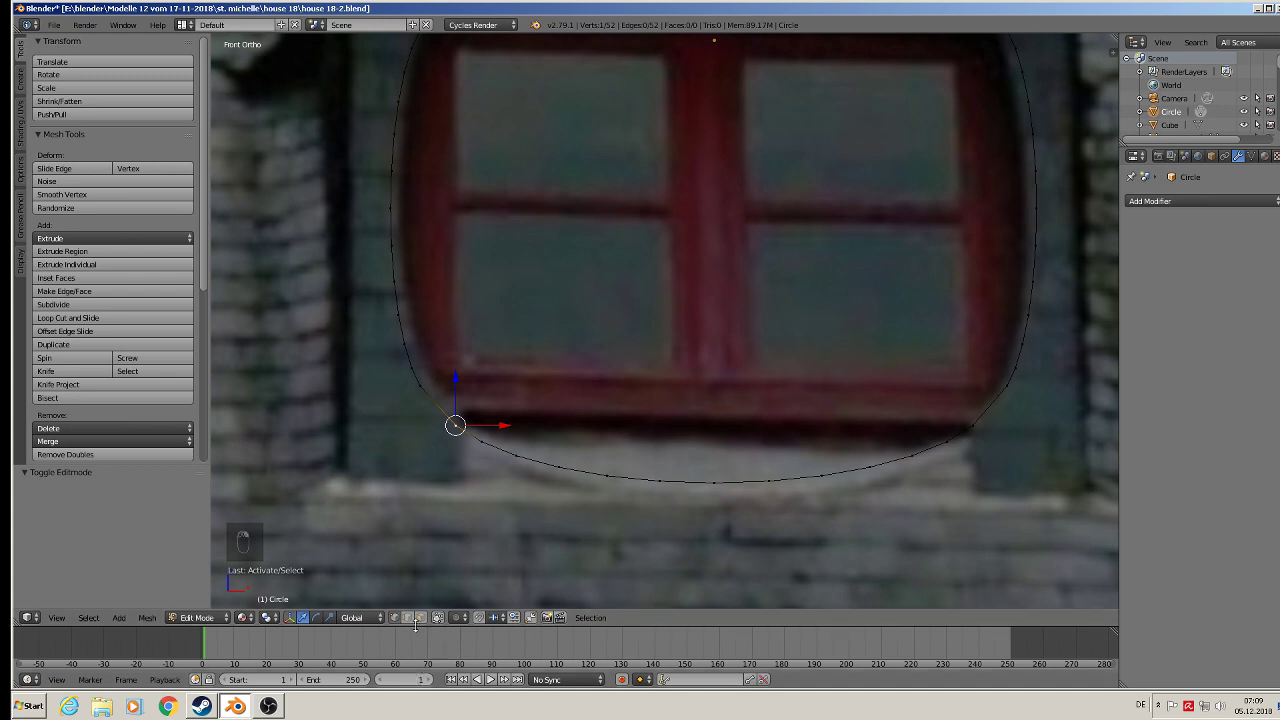
{"action": "right_click", "coordinate": [421, 386], "text": "shift"}
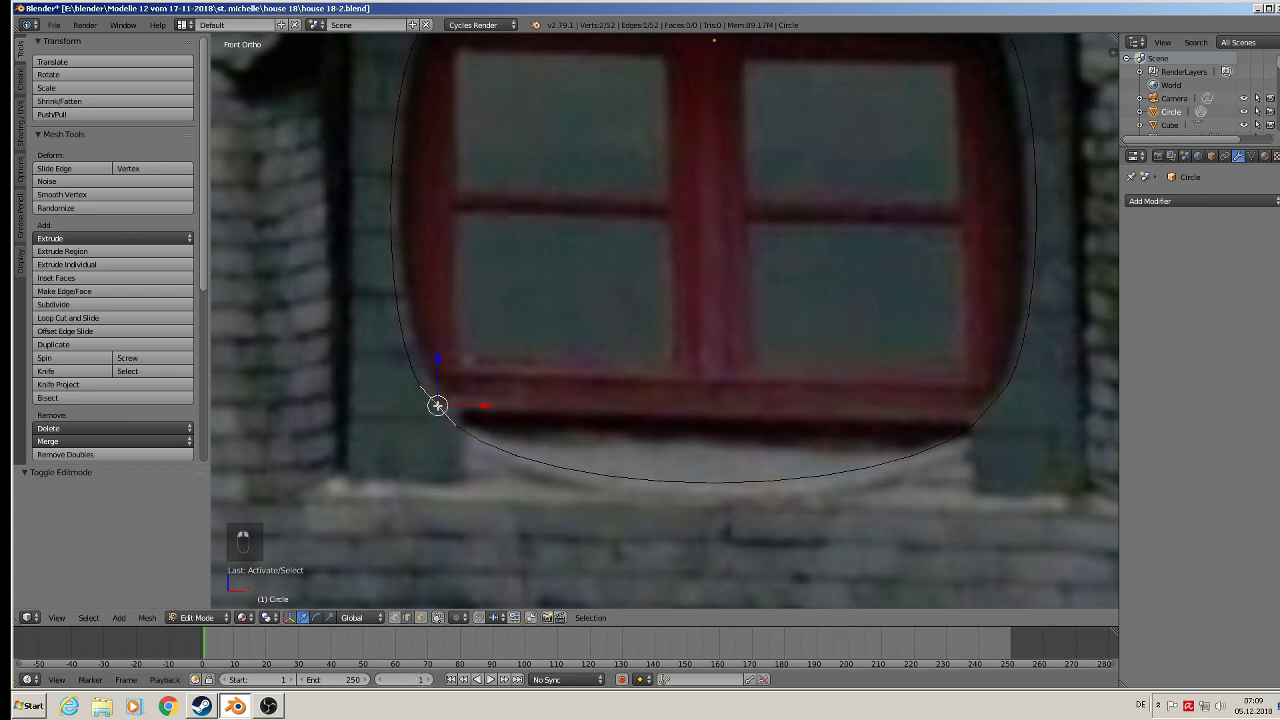
{"action": "left_click", "coordinate": [60, 304]}
{"action": "right_click", "coordinate": [980, 416]}
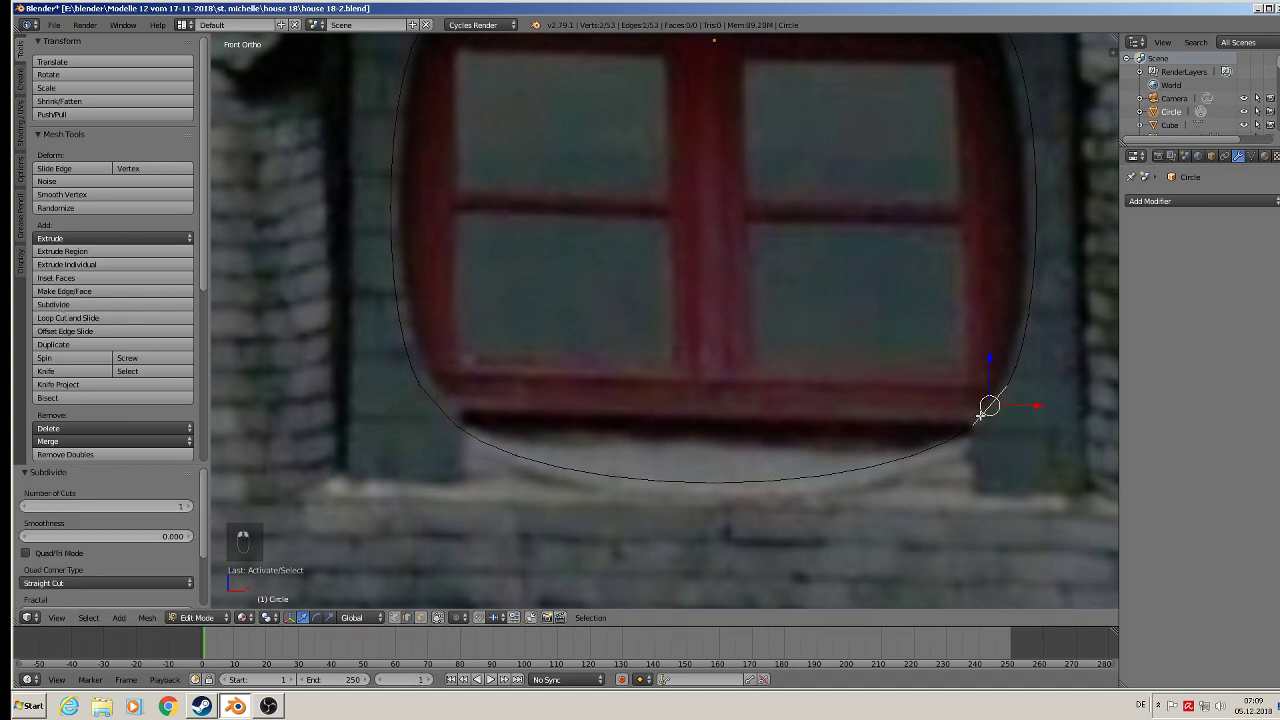
{"action": "left_click", "coordinate": [78, 306]}
{"action": "middle_click_drag", "start_coordinate": [457, 230], "coordinate": [489, 427], "text": "shift"}
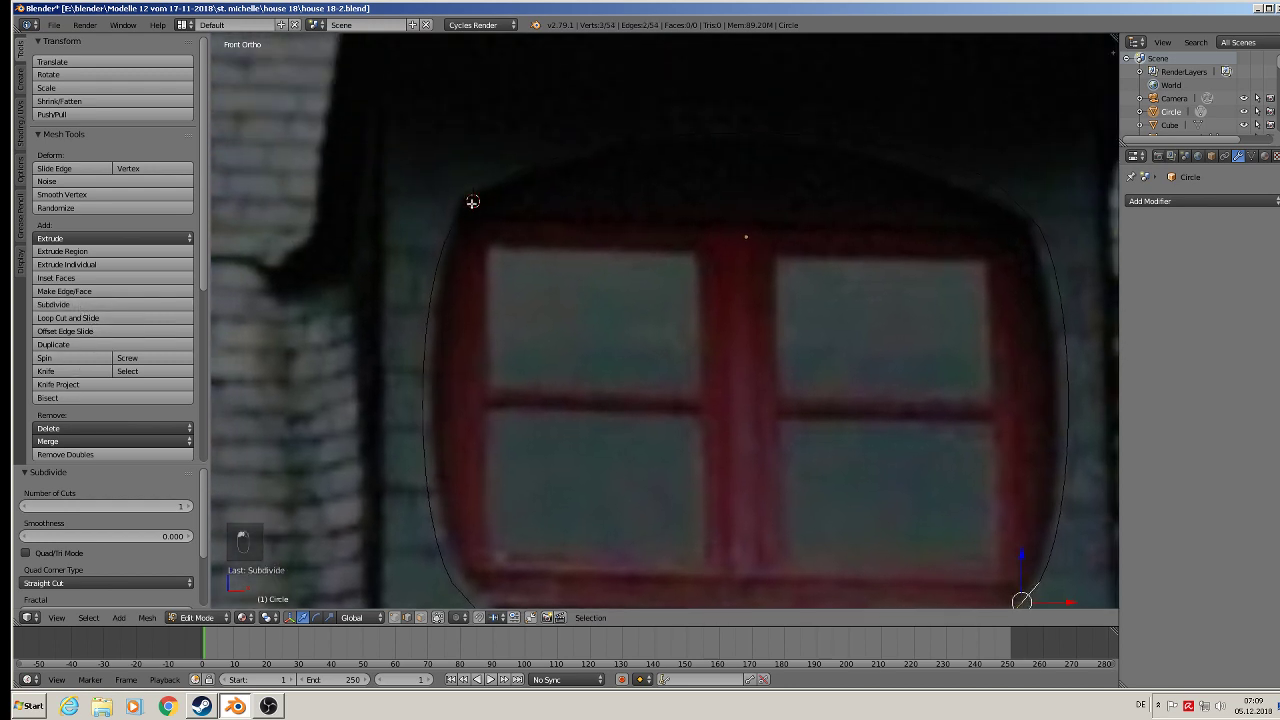
Subdivide the bridging edges at the outline's upper-left and upper-right corners with one cut each
{"action": "left_click", "coordinate": [472, 202], "text": "ctrl"}
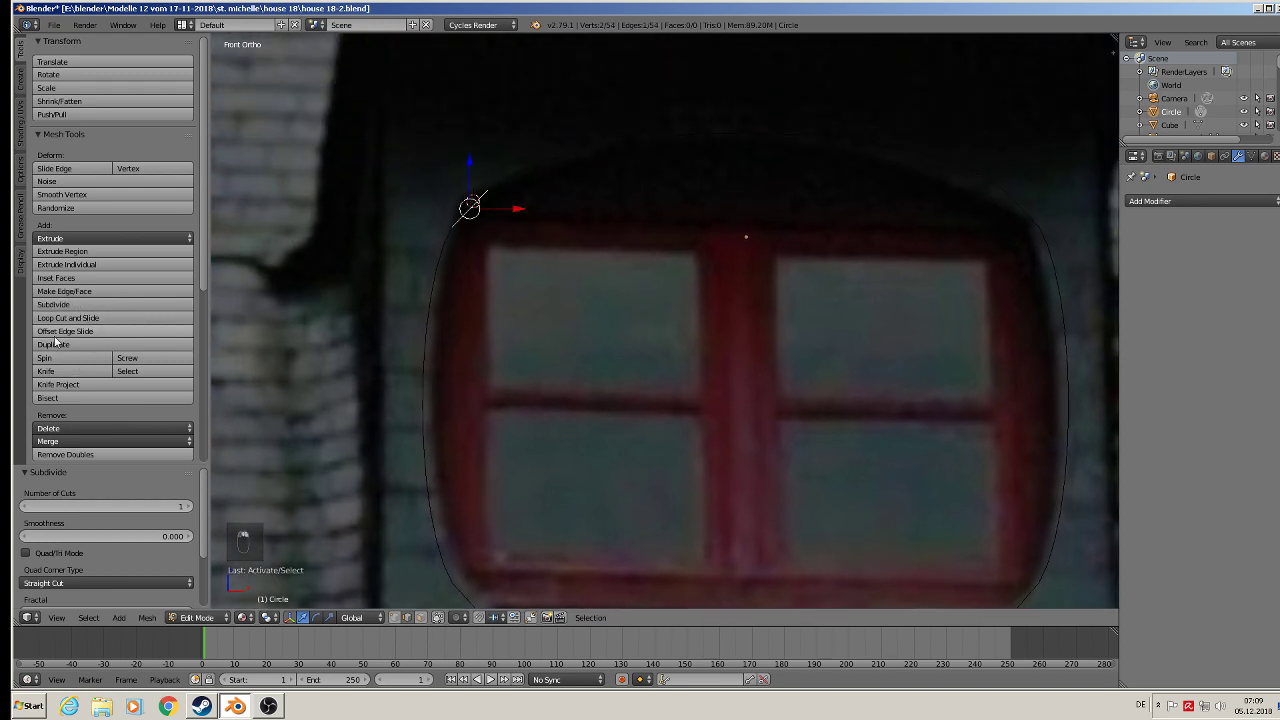
{"action": "right_click", "coordinate": [1021, 206]}
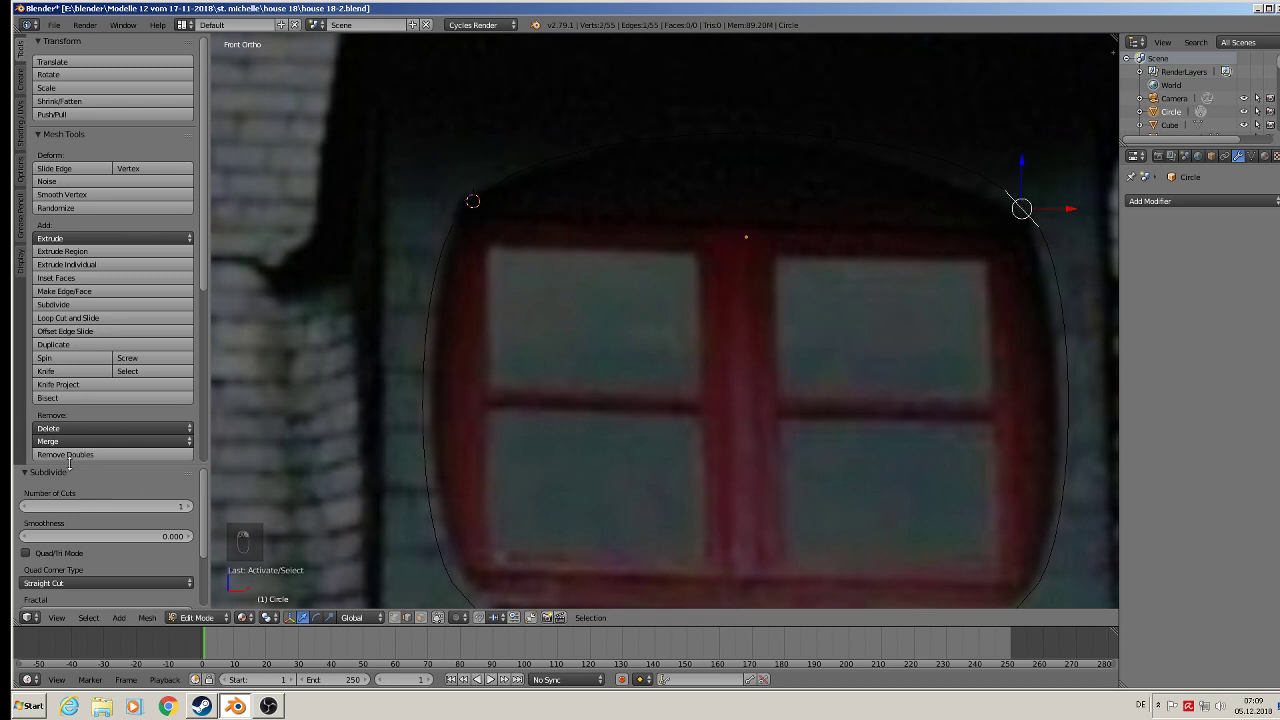
{"action": "left_click", "coordinate": [66, 305]}
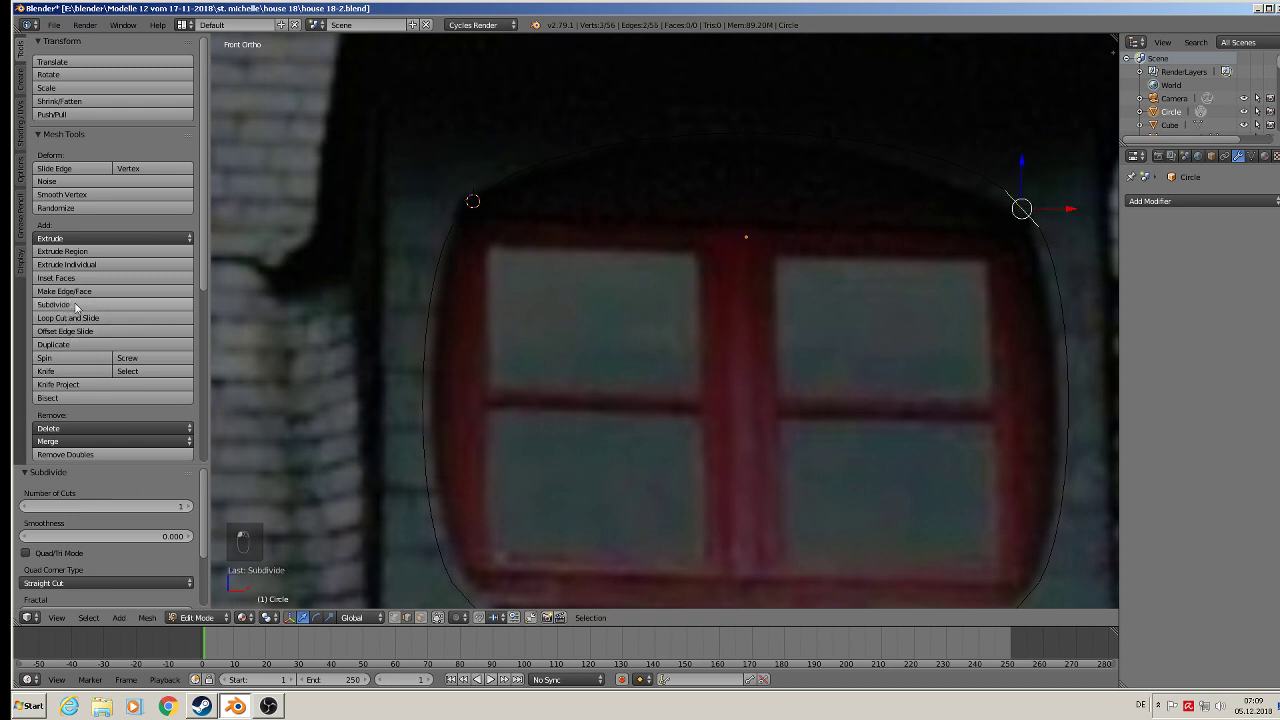
Switch to vertex selection and move the new upper-right corner vertex slightly outward to round that corner of the outline
{"action": "left_click", "coordinate": [394, 617]}
{"action": "scroll", "coordinate": [588, 320], "scroll_direction": "up", "scroll_amount": 2}
{"action": "middle_click_drag", "start_coordinate": [990, 249], "coordinate": [440, 334], "text": "shift"}
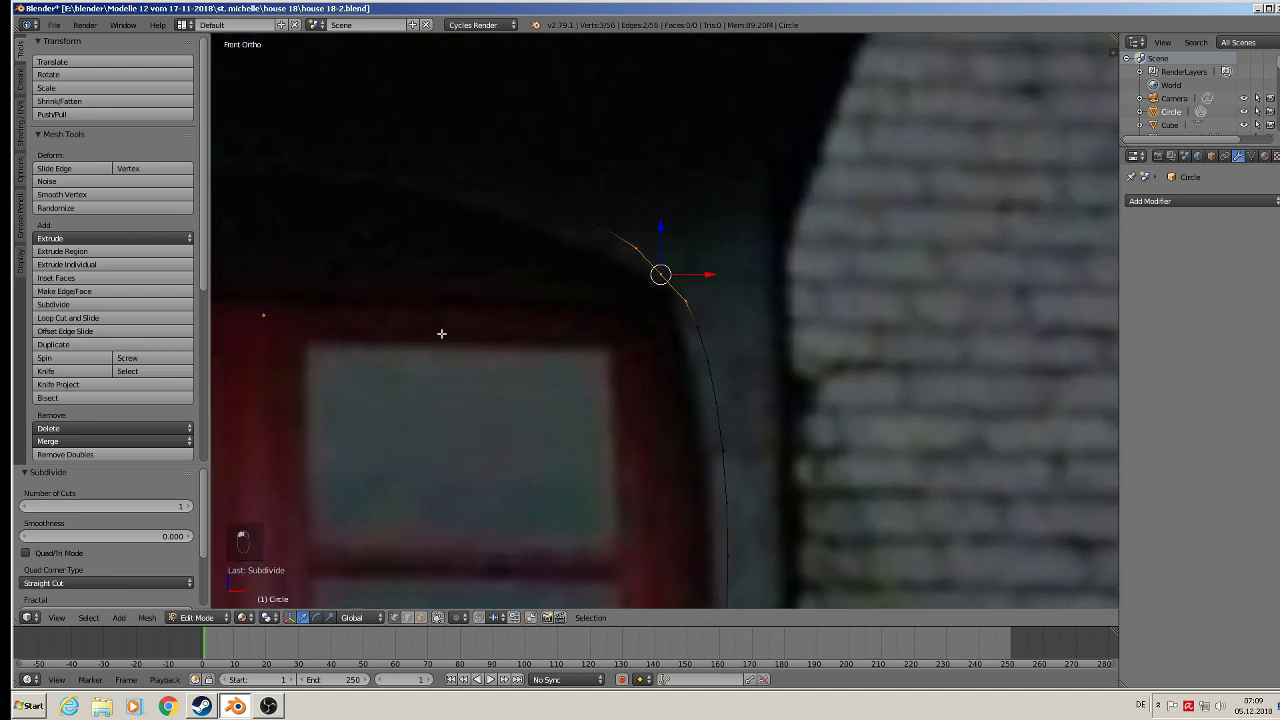
{"action": "scroll", "coordinate": [630, 295], "scroll_direction": "up", "scroll_amount": 3}
{"action": "right_click", "coordinate": [687, 254]}
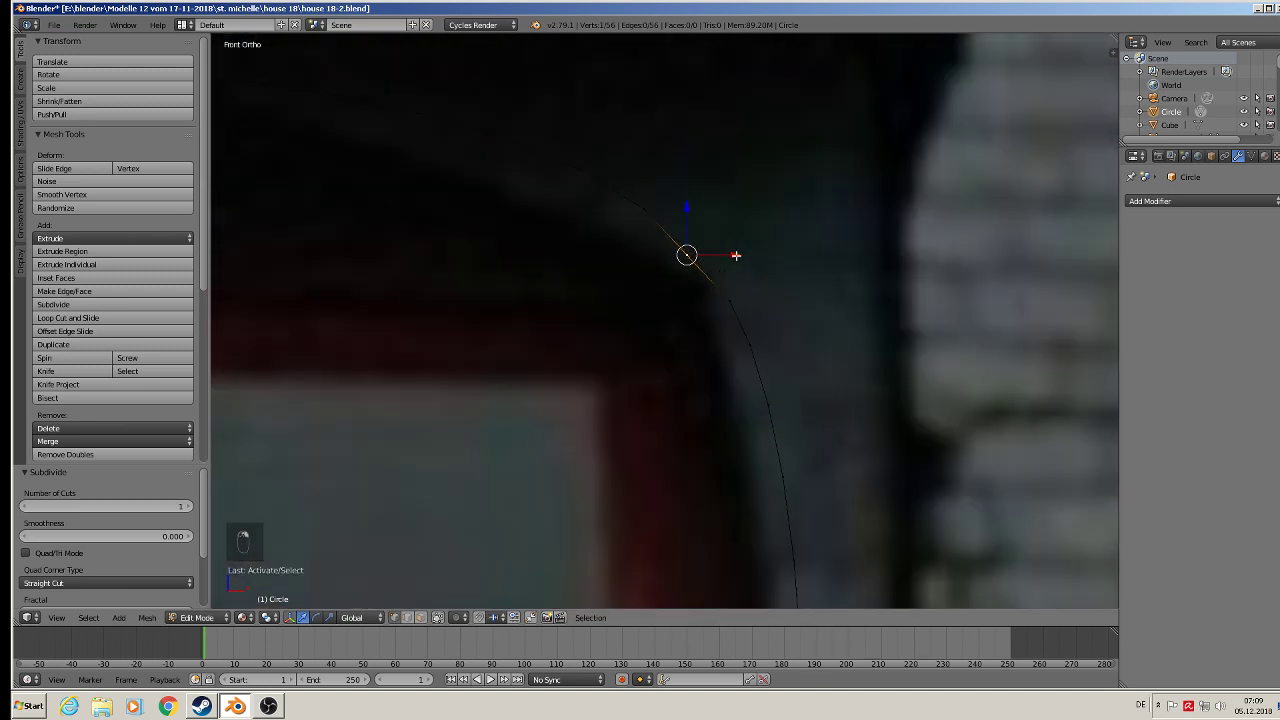
{"action": "key", "text": "g"}
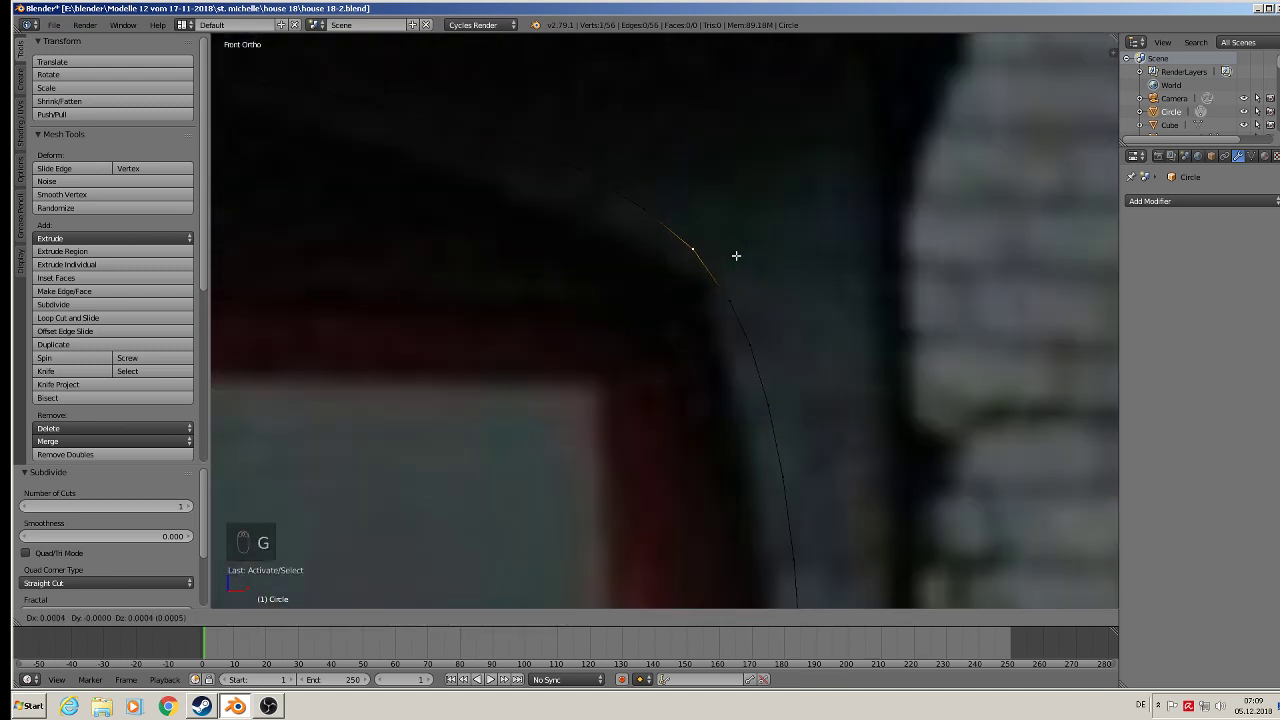
{"action": "left_click", "coordinate": [734, 256]}
Move the new middle vertex at the outline's upper-left corner slightly outward to round the corner
{"action": "scroll", "coordinate": [714, 283], "scroll_direction": "down", "scroll_amount": 3}
{"action": "middle_click_drag", "start_coordinate": [583, 352], "coordinate": [1097, 280], "text": "shift"}
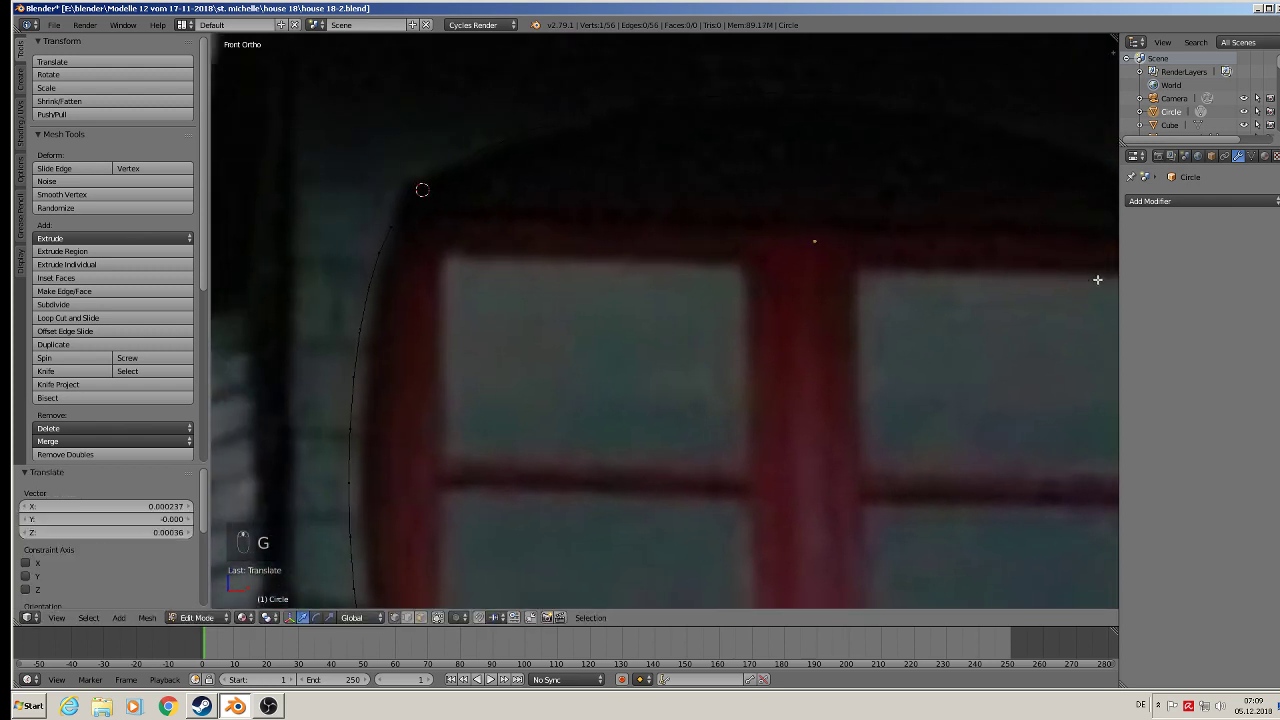
{"action": "scroll", "coordinate": [441, 153], "scroll_direction": "up", "scroll_amount": 2}
{"action": "scroll", "coordinate": [409, 206], "scroll_direction": "up", "scroll_amount": 1}
{"action": "right_click", "coordinate": [400, 218]}
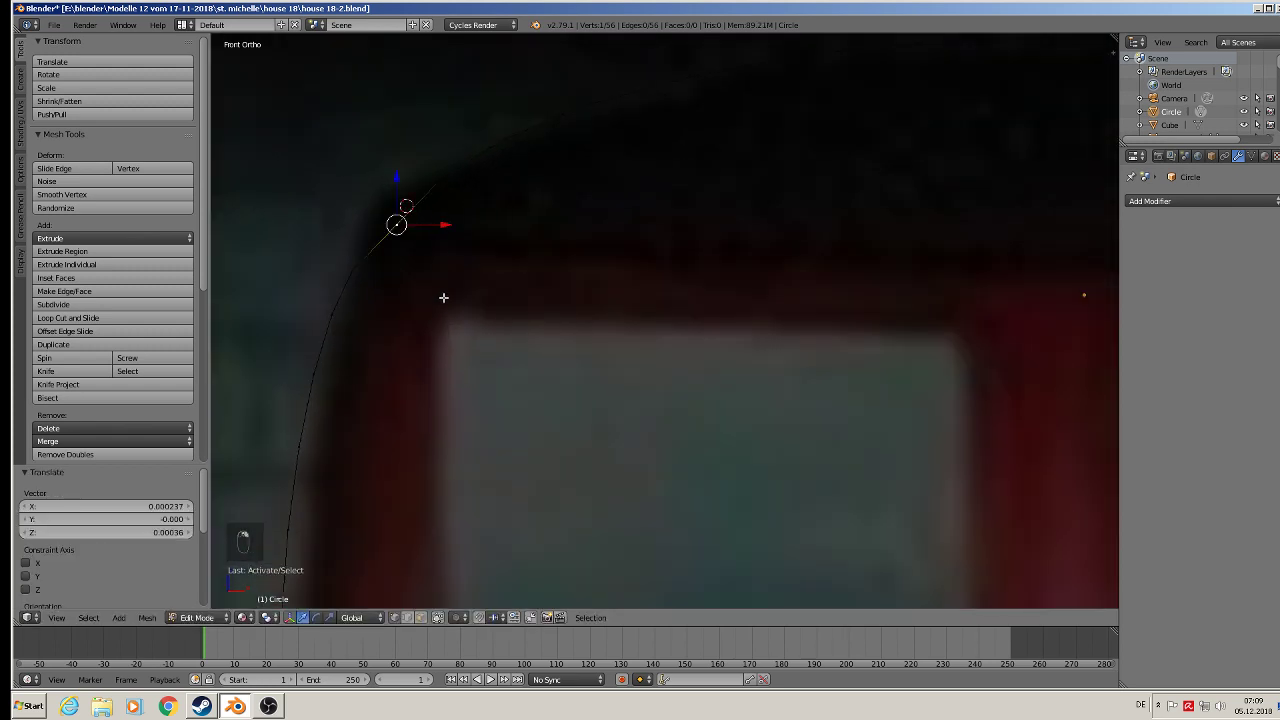
{"action": "key", "text": "g"}
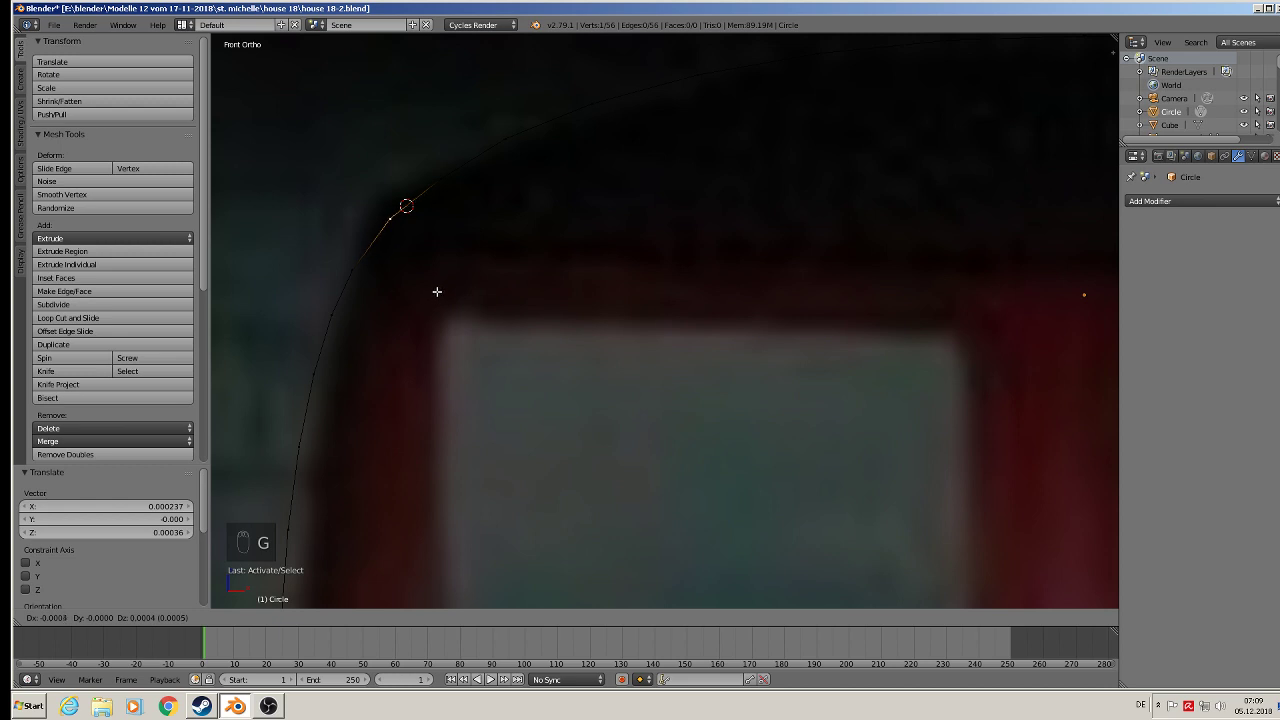
{"action": "left_click", "coordinate": [437, 292]}
Move the new middle vertex at the outline's lower-left corner slightly outward to round the corner
{"action": "scroll", "coordinate": [439, 293], "scroll_direction": "down", "scroll_amount": 3}
{"action": "middle_click_drag", "start_coordinate": [553, 424], "coordinate": [517, 545], "text": "shift"}
{"action": "scroll", "coordinate": [396, 444], "scroll_direction": "up", "scroll_amount": 2}
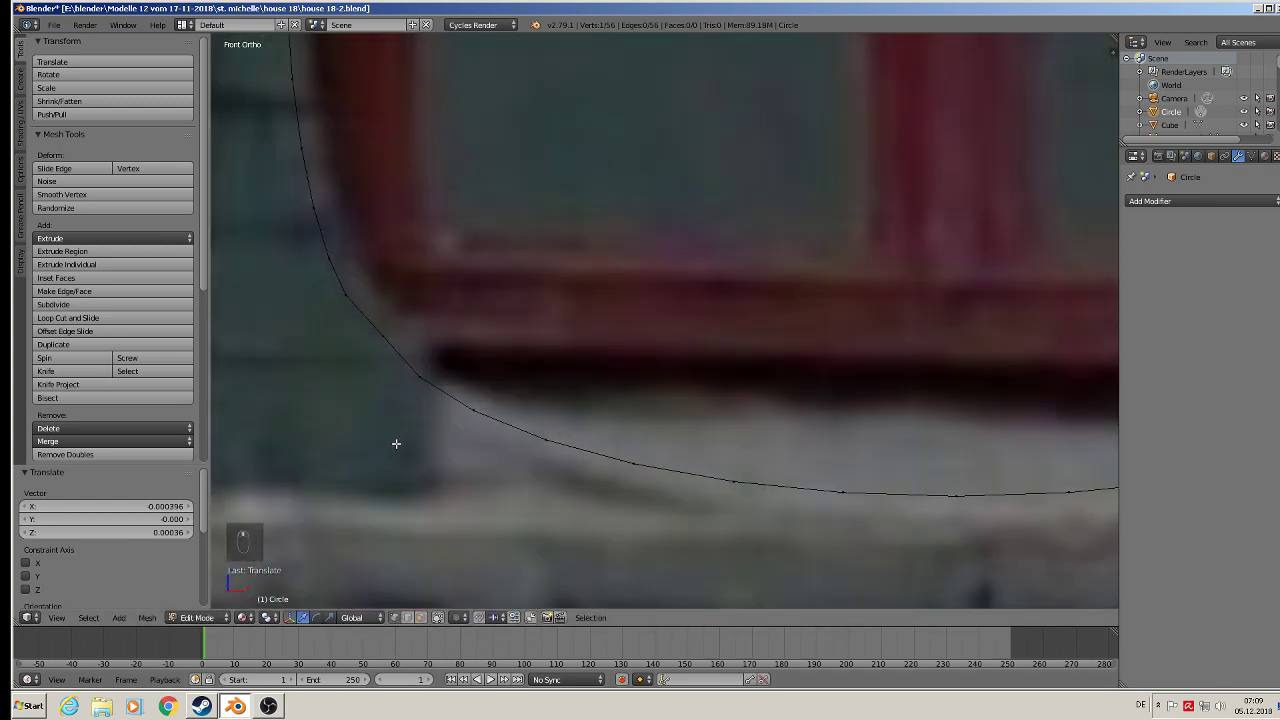
{"action": "right_click", "coordinate": [380, 316]}
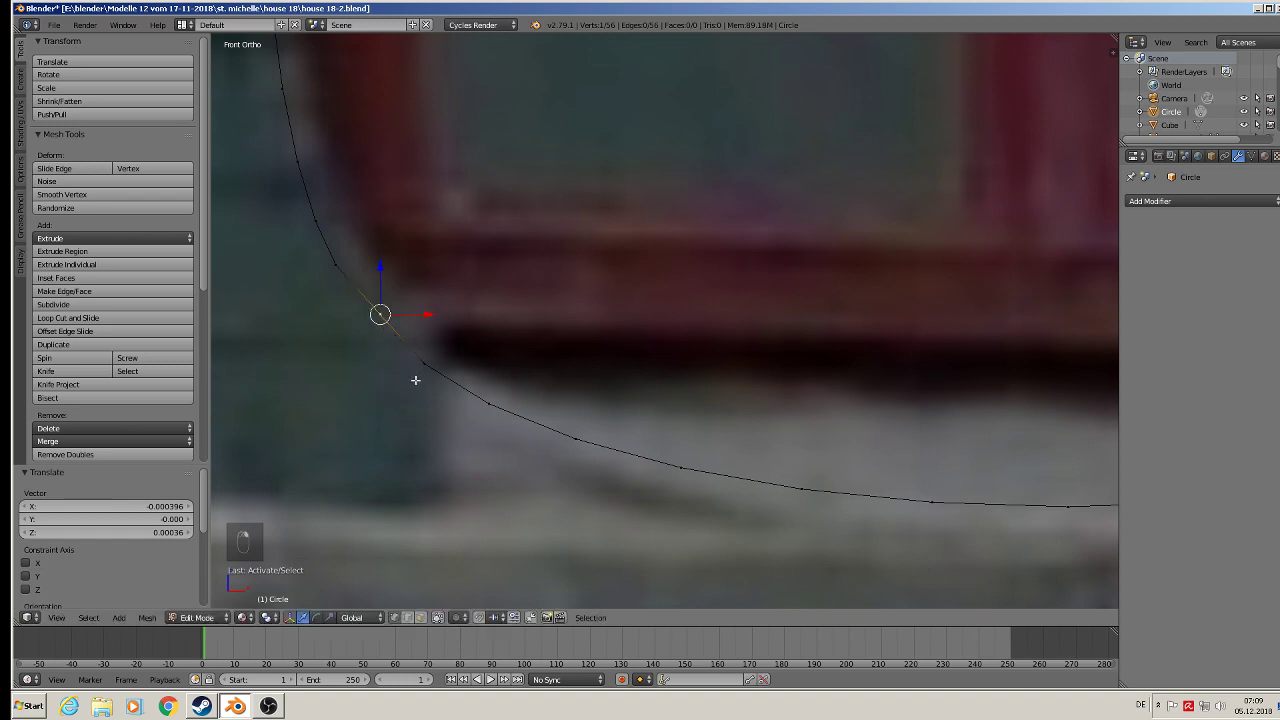
{"action": "key", "text": "g"}
{"action": "left_click", "coordinate": [405, 449]}
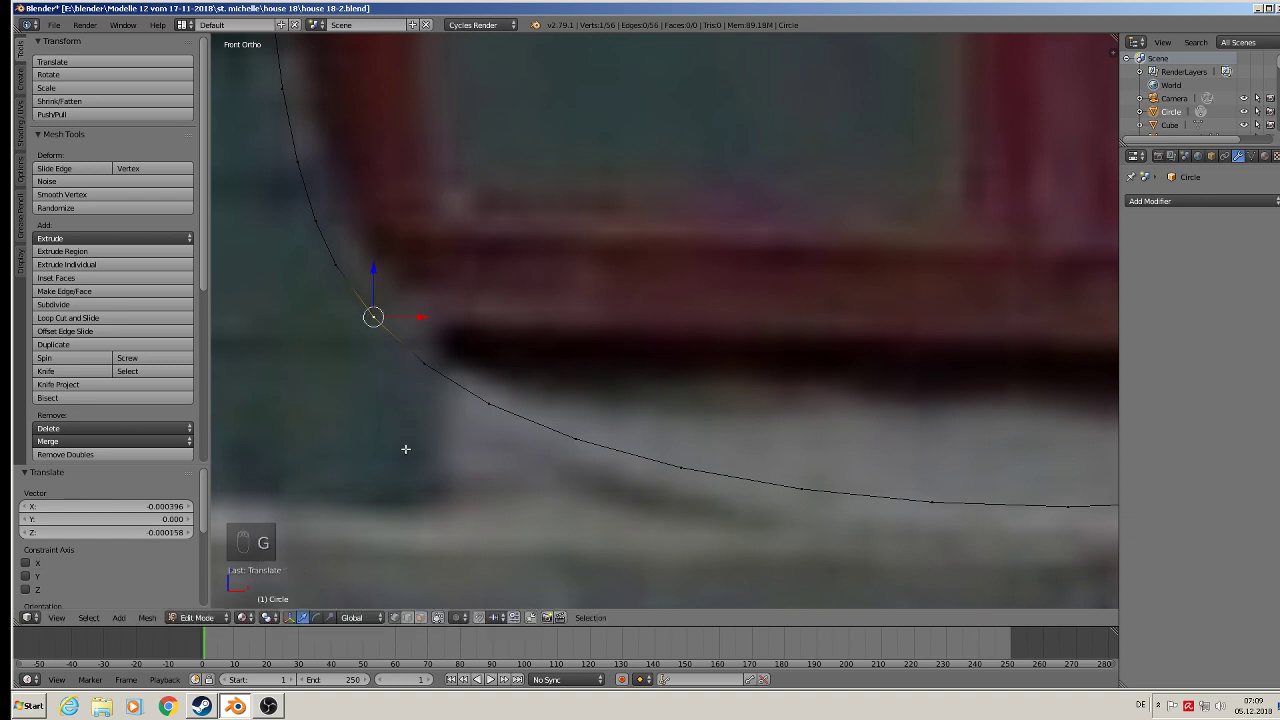
Move the new middle vertex at the outline's lower-right corner slightly outward to round the corner
{"action": "scroll", "coordinate": [760, 499], "scroll_direction": "down", "scroll_amount": 3}
{"action": "middle_click_drag", "start_coordinate": [918, 468], "coordinate": [405, 420], "text": "shift"}
{"action": "scroll", "coordinate": [690, 430], "scroll_direction": "up", "scroll_amount": 3}
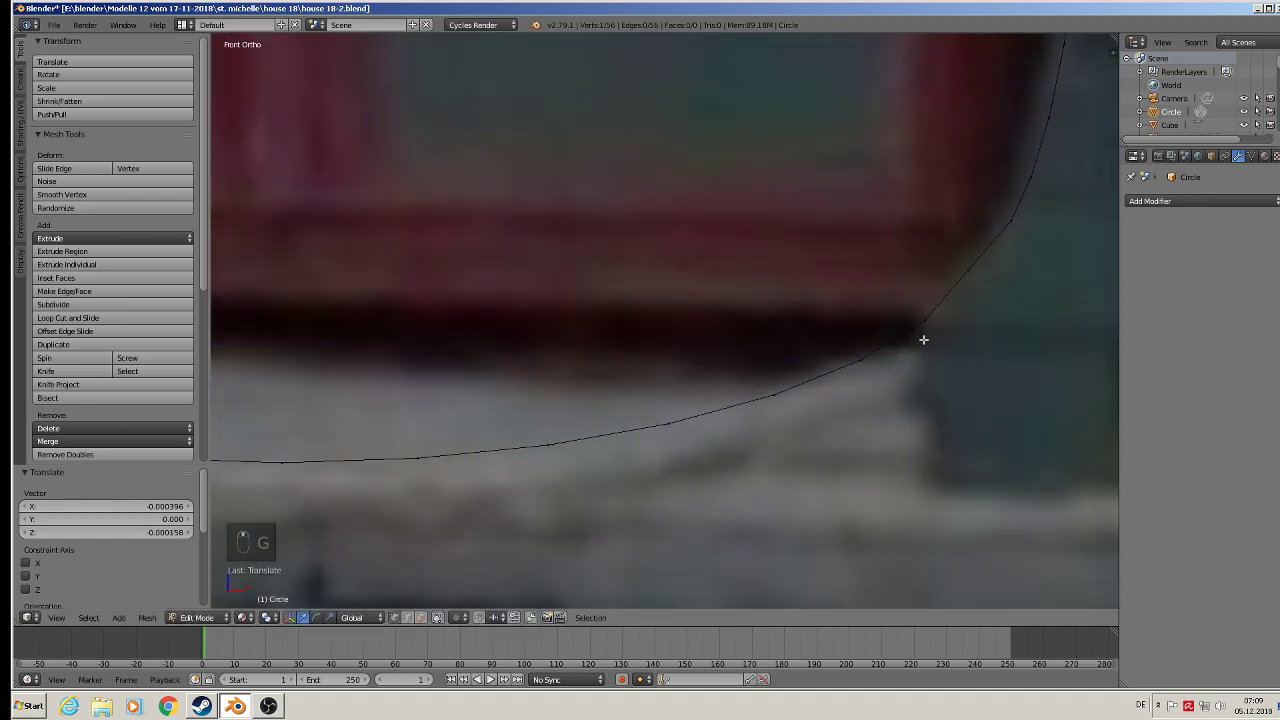
{"action": "right_click", "coordinate": [860, 360]}
{"action": "right_click", "coordinate": [985, 280]}
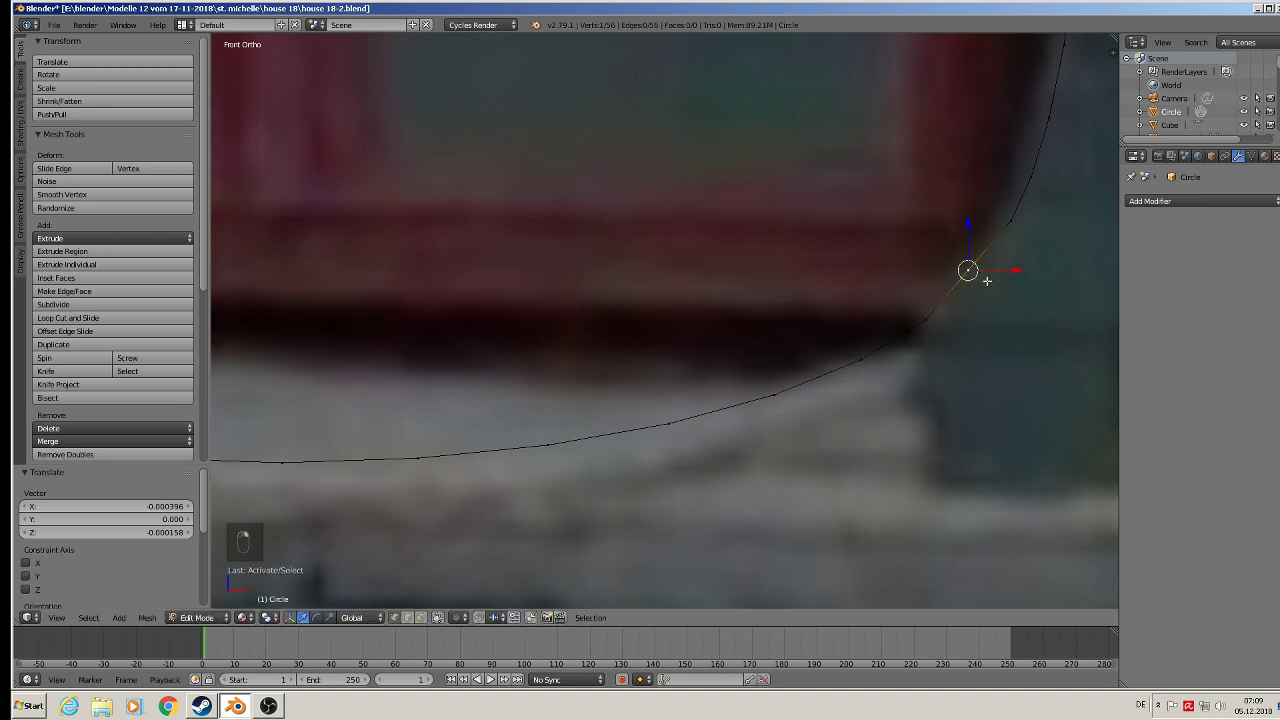
{"action": "key", "text": "g"}
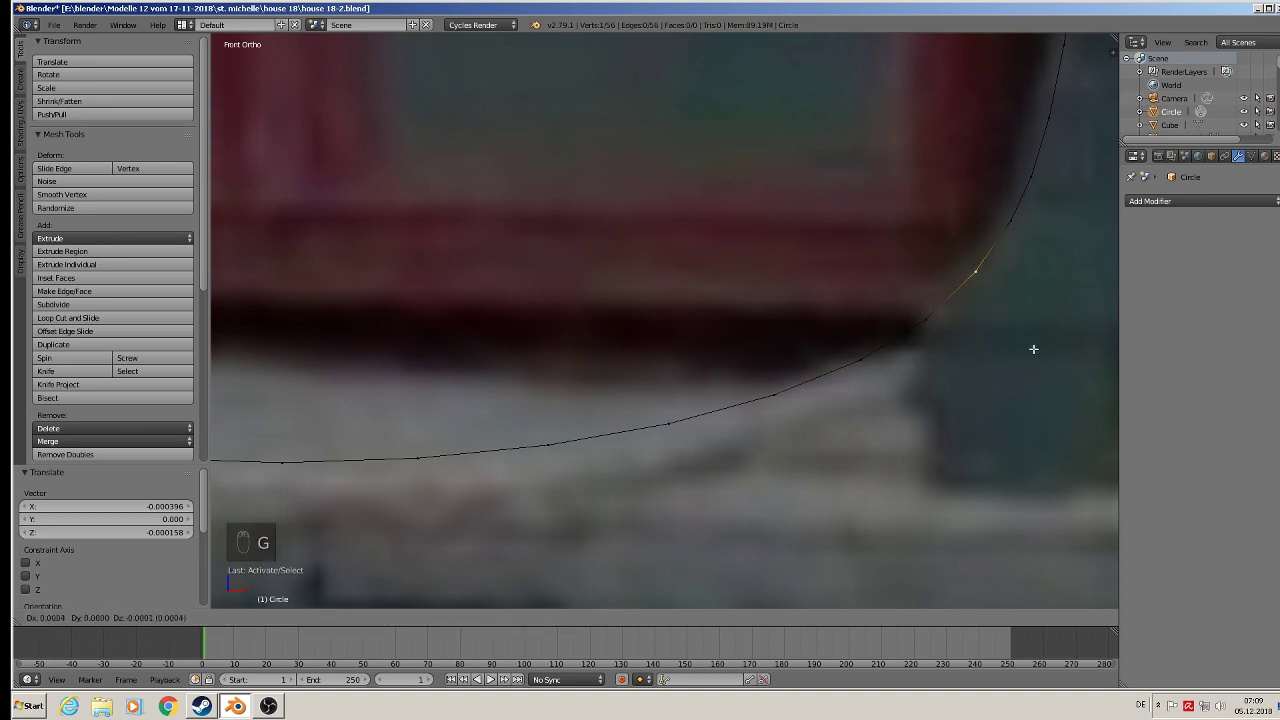
{"action": "left_click", "coordinate": [1034, 349]}
Return to Object Mode and move the finished outline forward along Y, clear of the reference photo
{"action": "scroll", "coordinate": [949, 374], "scroll_direction": "down", "scroll_amount": 10}
{"action": "key", "text": "Tab"}
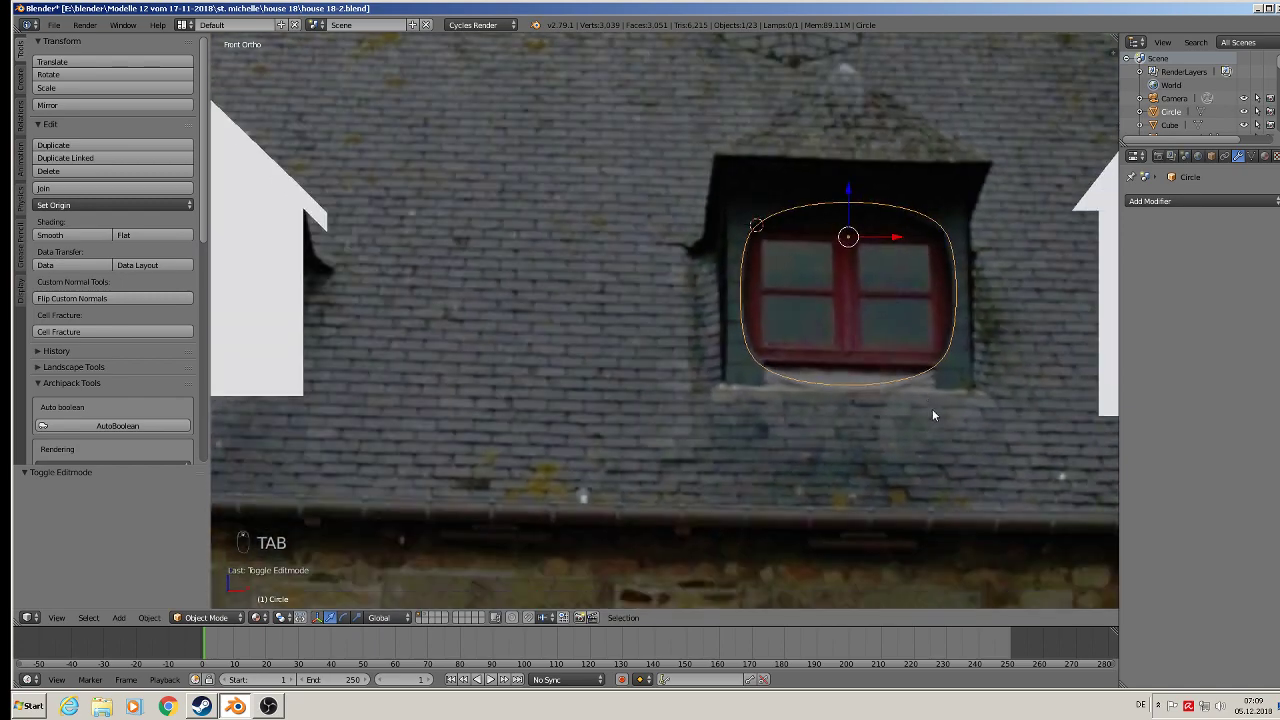
{"action": "scroll", "coordinate": [654, 403], "scroll_direction": "down", "scroll_amount": 5}
{"action": "middle_click_drag", "start_coordinate": [723, 349], "coordinate": [600, 337]}
{"action": "left_click_drag", "start_coordinate": [582, 276], "coordinate": [822, 397]}
Select all vertices of the window outline in Edit Mode and fill it with a face
{"action": "key", "text": "Tab"}
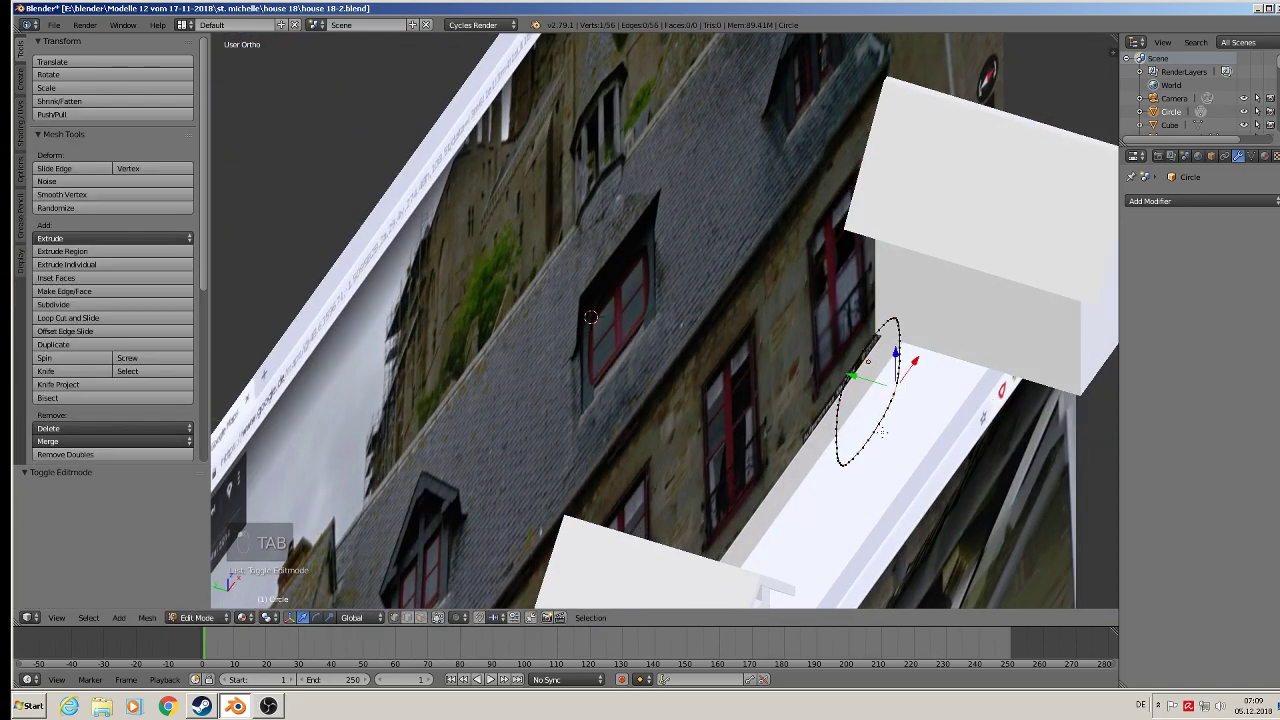
{"action": "middle_click_drag", "start_coordinate": [883, 436], "coordinate": [842, 417]}
{"action": "key", "text": "a"}
{"action": "key", "text": "a"}
{"action": "key", "text": "a"}
{"action": "key", "text": "a"}
{"action": "key", "text": "f"}
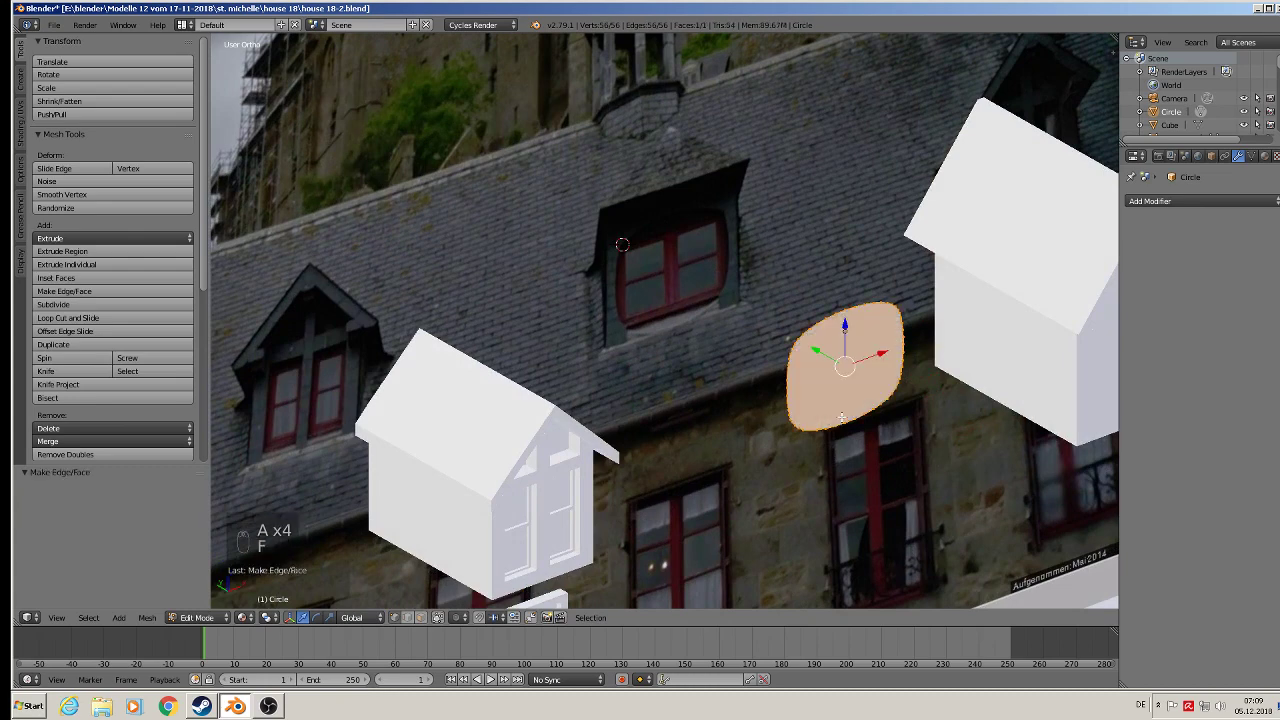
Extrude the window face backward along the Y axis into a thick solid and return to Object Mode
{"action": "key", "text": "e"}
{"action": "right_click", "coordinate": [842, 417]}
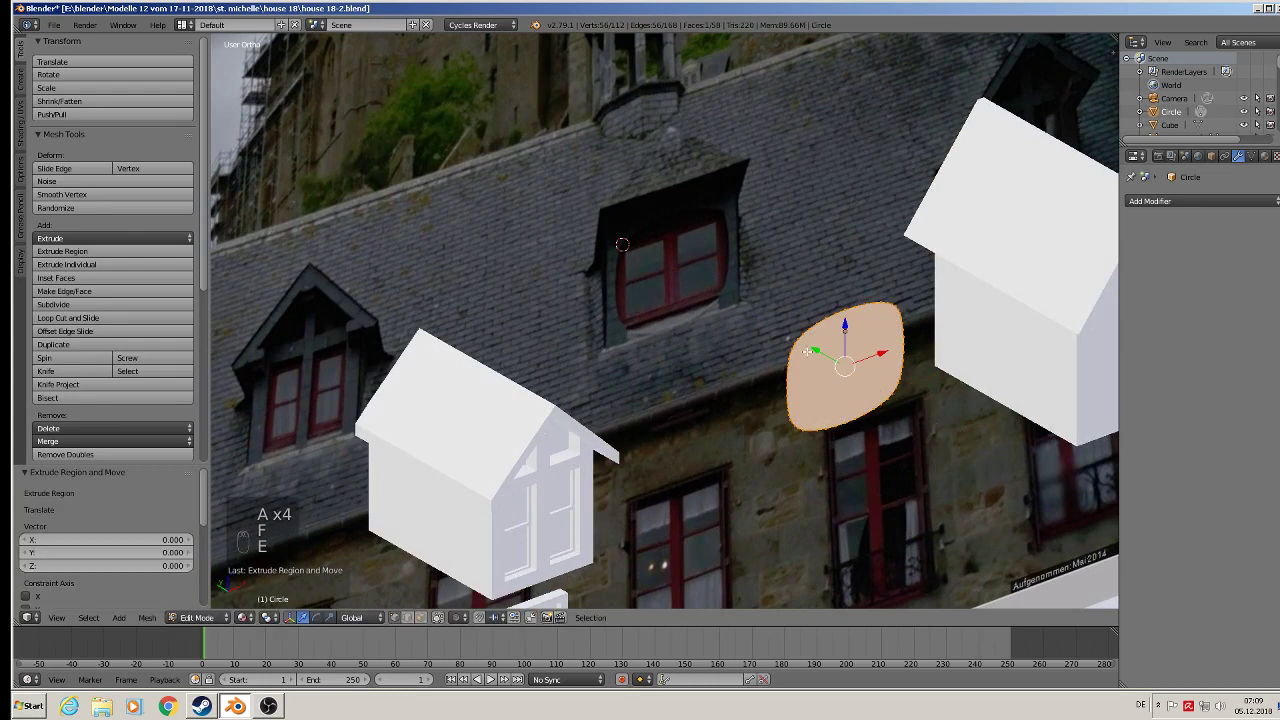
{"action": "left_click_drag", "start_coordinate": [815, 351], "coordinate": [794, 330]}
{"action": "key", "text": "Tab"}
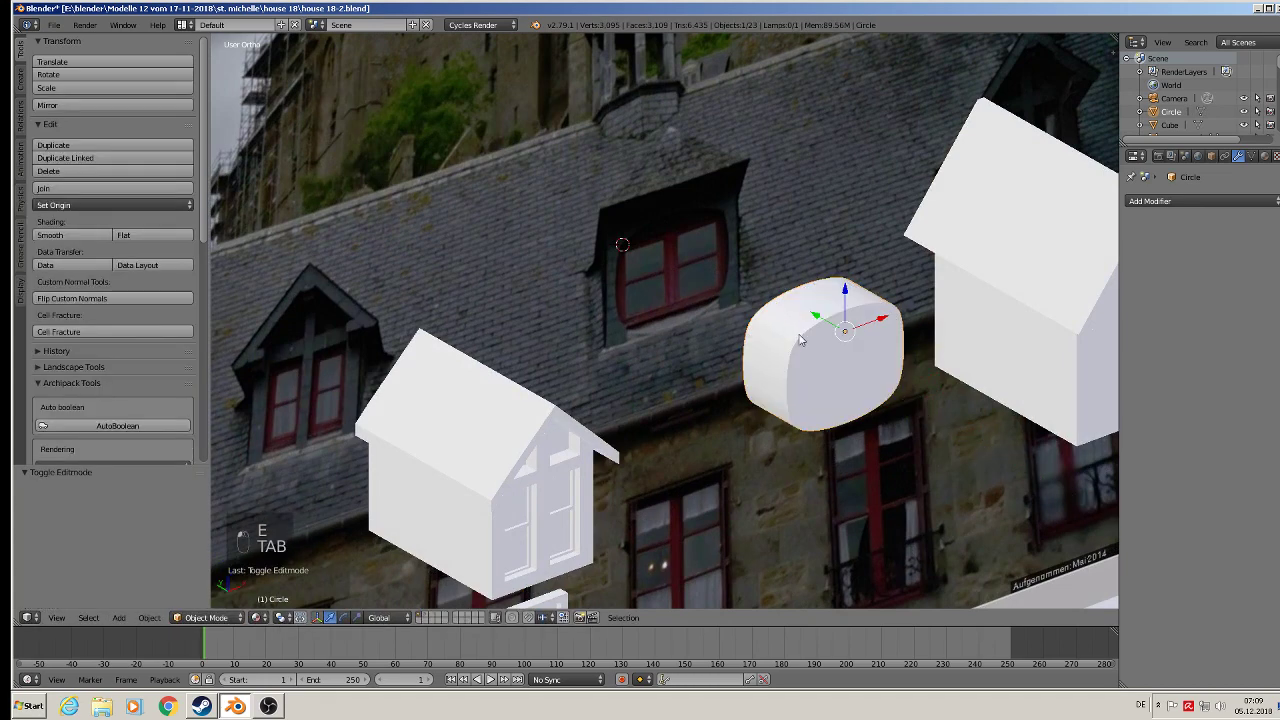
Set the window solid's origin to its geometry and apply its rotation and scale
{"action": "scroll", "coordinate": [877, 417], "scroll_direction": "down", "scroll_amount": 3}
{"action": "scroll", "coordinate": [621, 425], "scroll_direction": "up", "scroll_amount": 2}
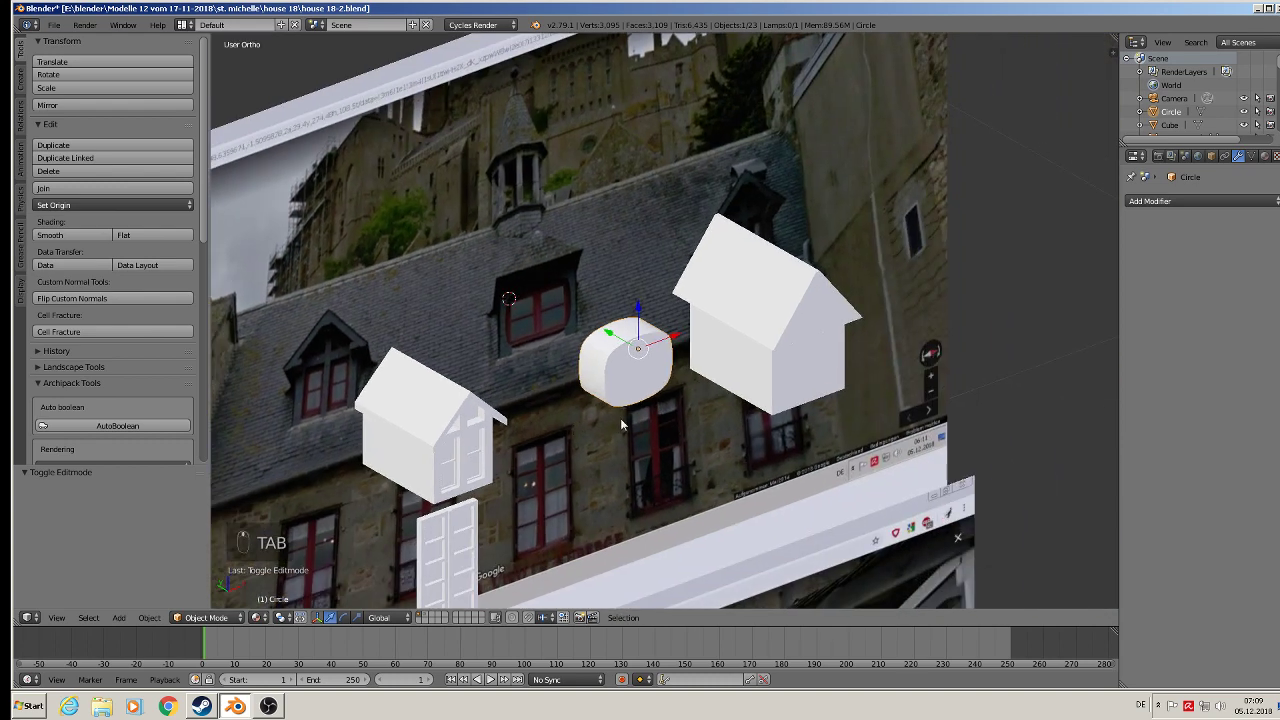
{"action": "left_click", "coordinate": [76, 206]}
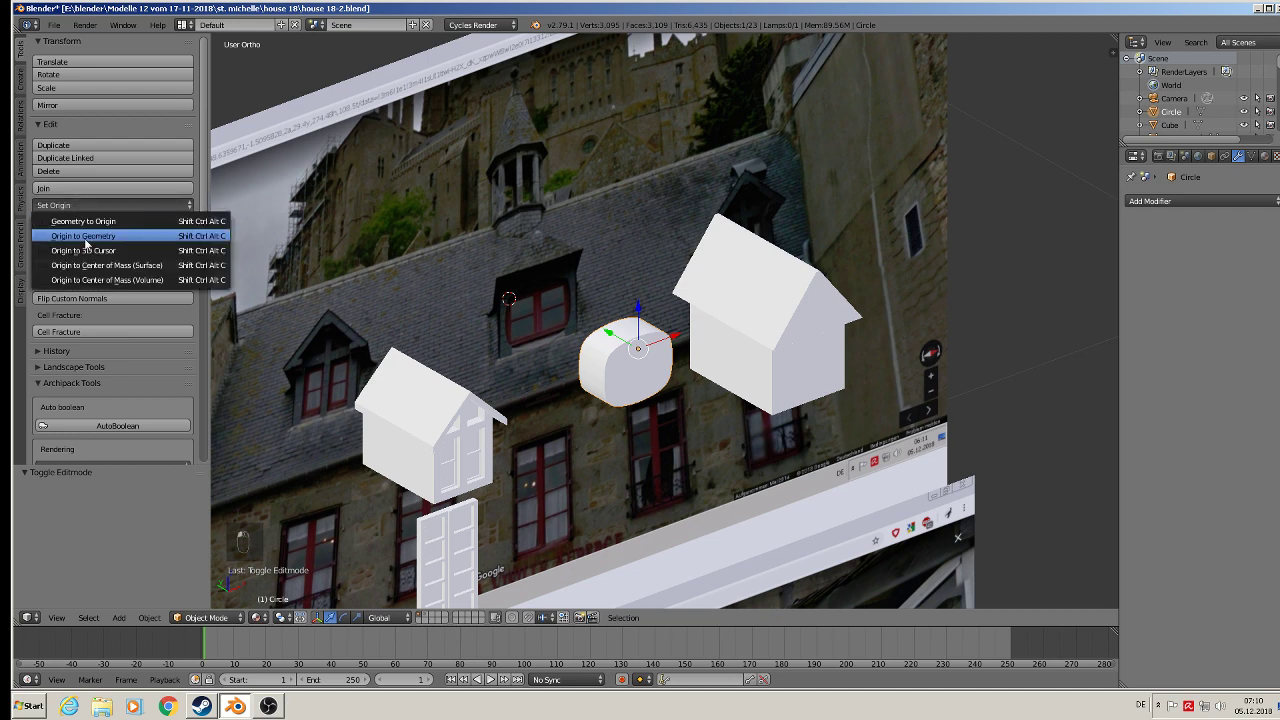
{"action": "left_click", "coordinate": [88, 242]}
{"action": "left_click", "coordinate": [149, 617]}
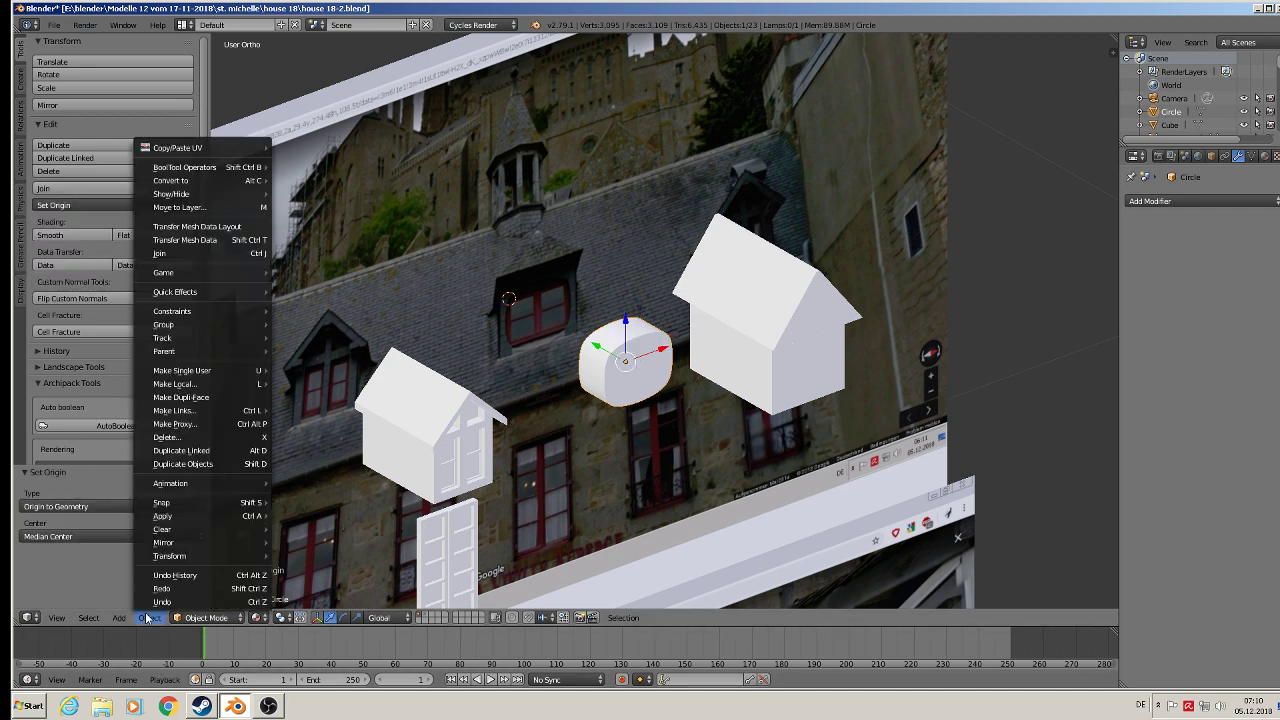
{"action": "mouse_move", "coordinate": [207, 515]}
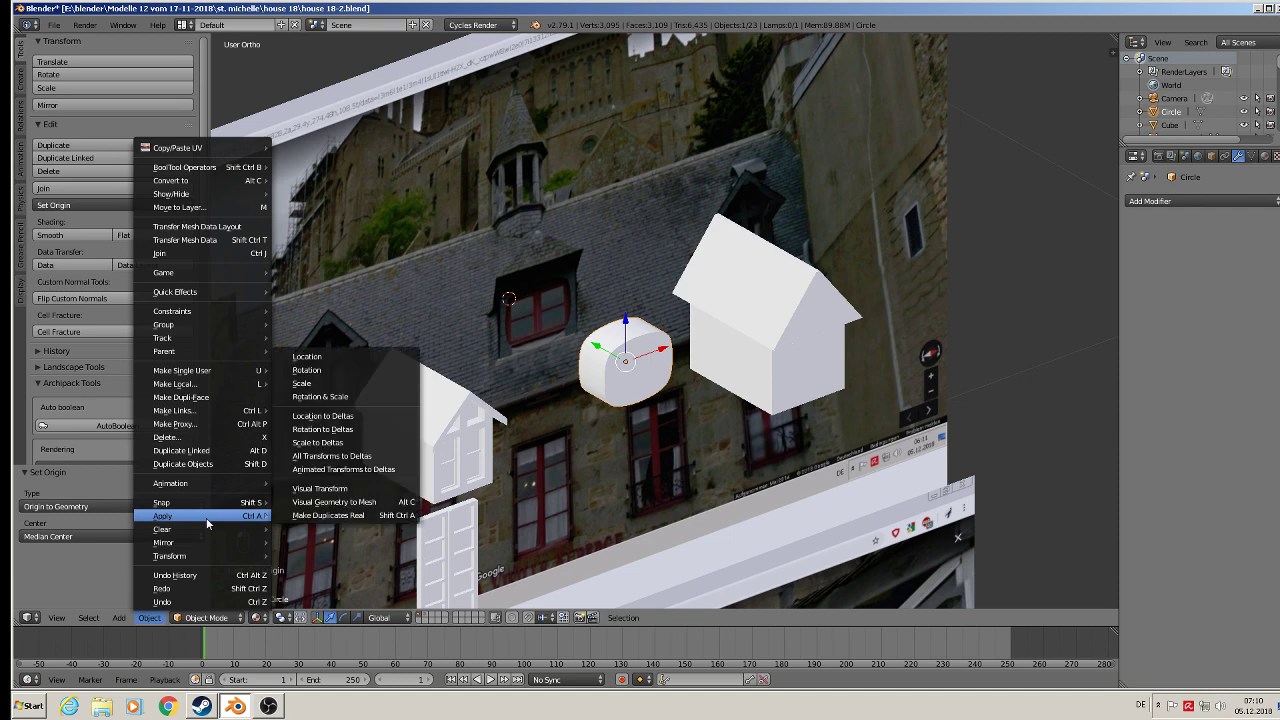
{"action": "left_click", "coordinate": [345, 396]}
Apply rotation and scale to the larger gabled dormer
{"action": "right_click", "coordinate": [781, 333]}
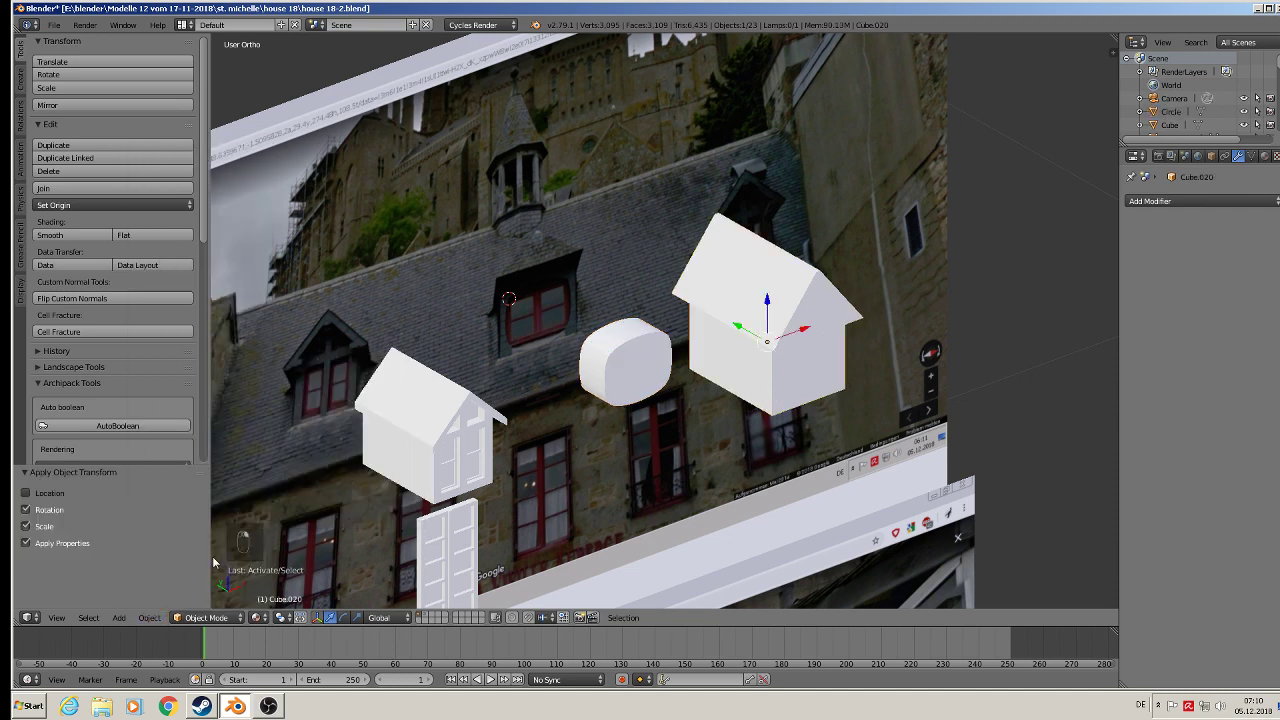
{"action": "left_click", "coordinate": [155, 615]}
{"action": "mouse_move", "coordinate": [200, 516]}
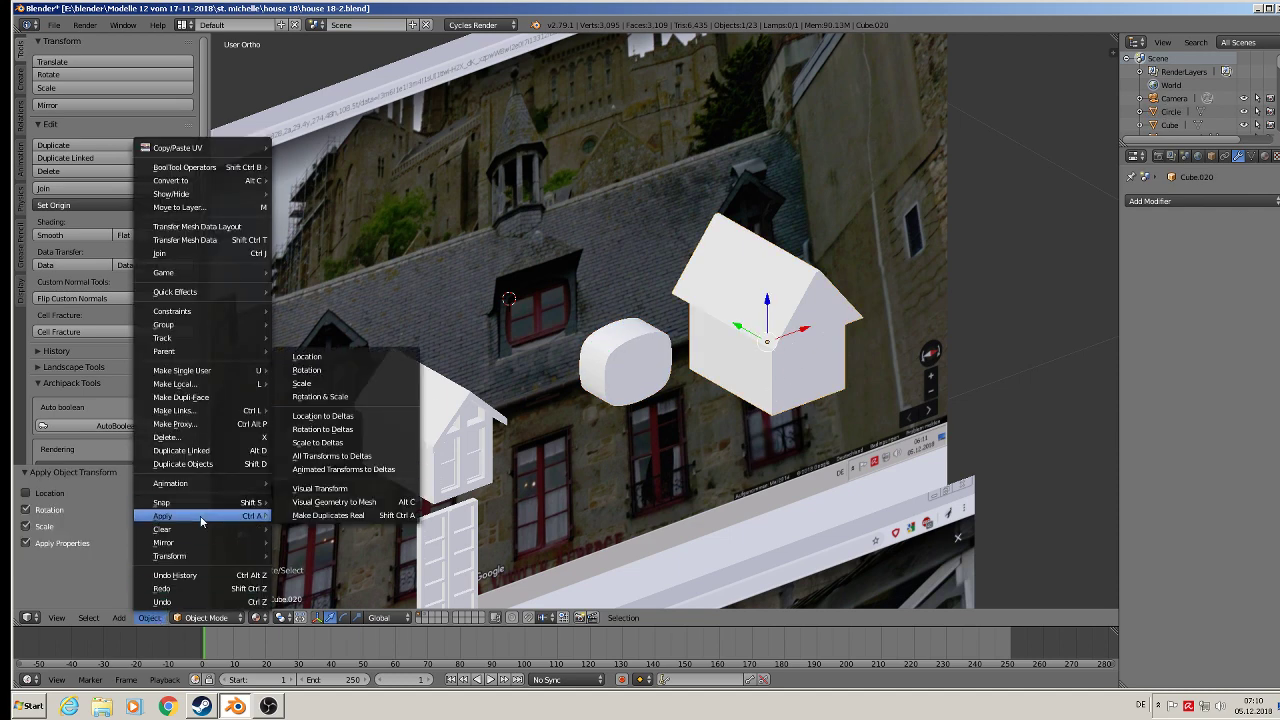
{"action": "left_click", "coordinate": [356, 400]}
Move the window solid about 0.172 along X into the front of the larger dormer
{"action": "right_click", "coordinate": [619, 375]}
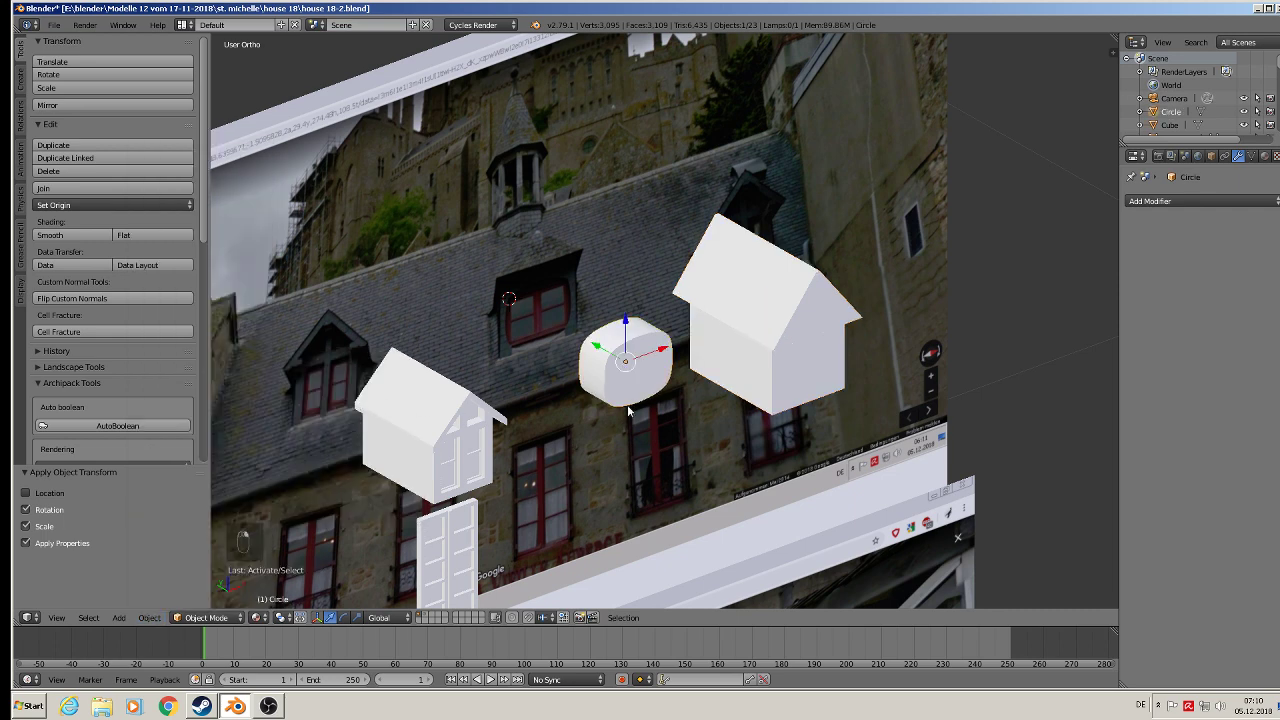
{"action": "middle_click_drag", "start_coordinate": [619, 375], "coordinate": [692, 443]}
{"action": "left_click_drag", "start_coordinate": [616, 356], "coordinate": [845, 333]}
{"action": "middle_click_drag", "start_coordinate": [845, 347], "coordinate": [778, 338]}
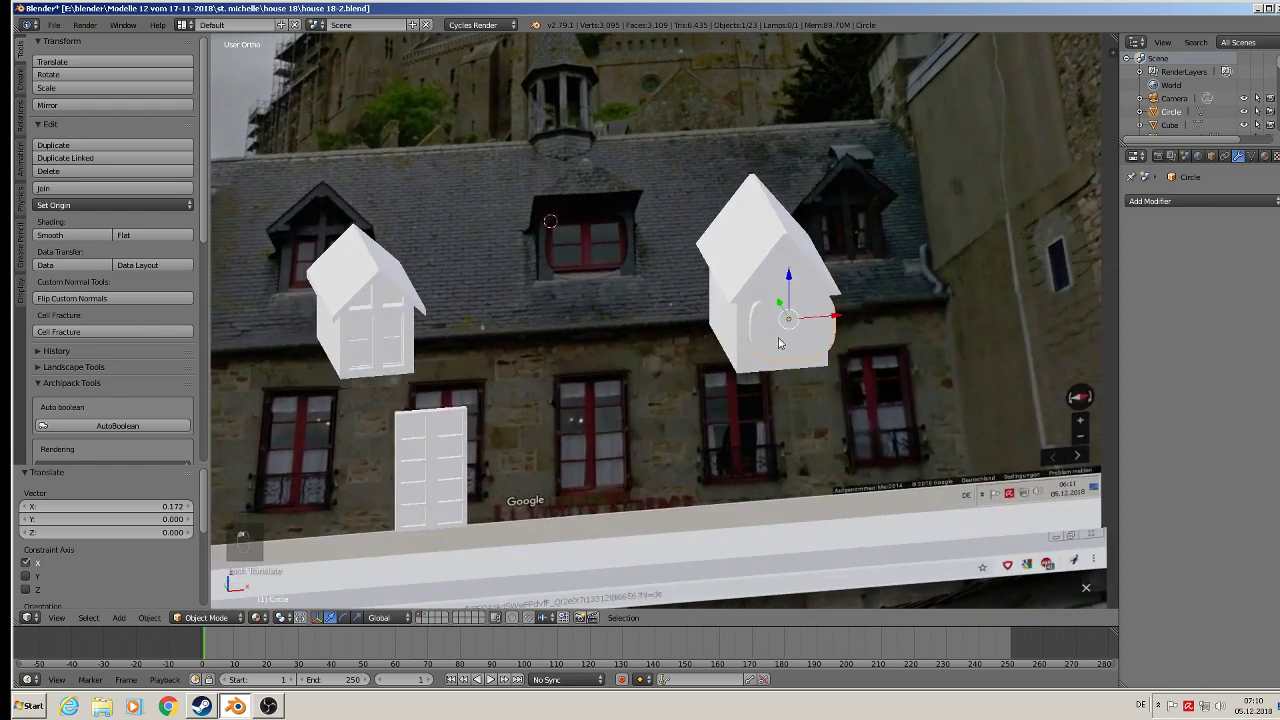
Assign the existing red material Material.001 to the window solid
{"action": "left_click", "coordinate": [1268, 154]}
{"action": "left_click", "coordinate": [1134, 244]}
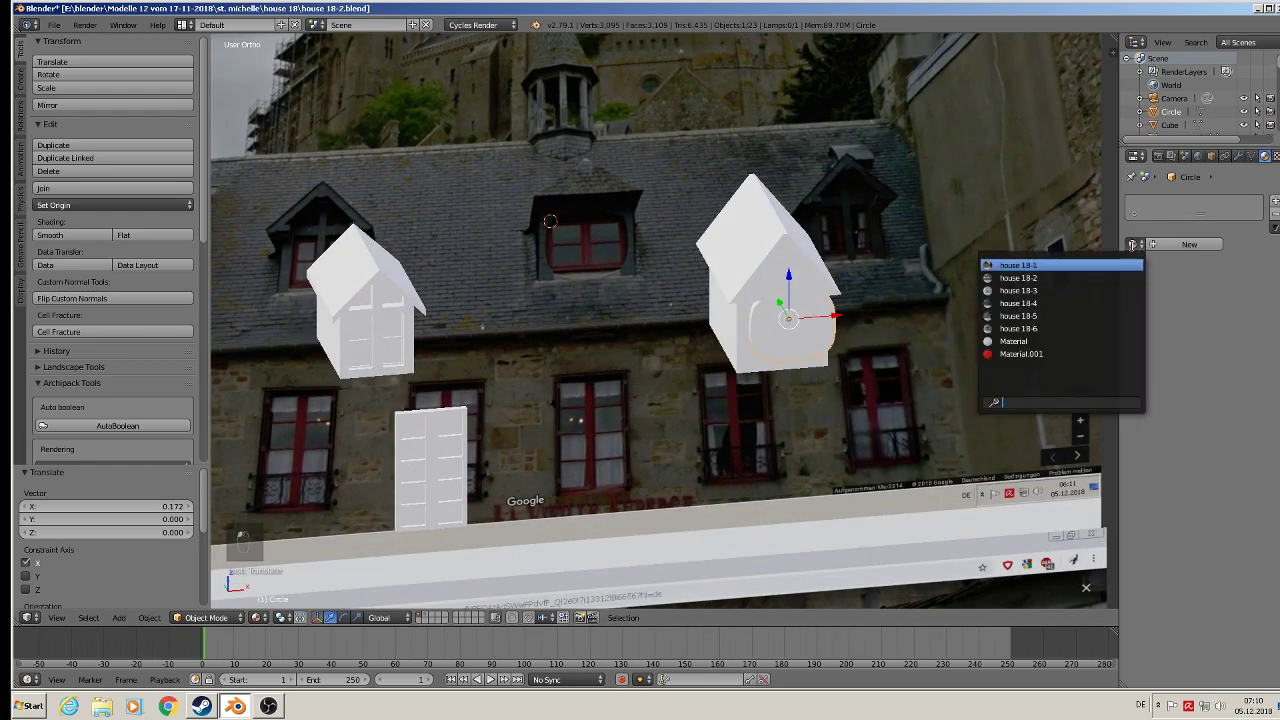
{"action": "left_click", "coordinate": [1096, 355]}
{"action": "middle_click_drag", "start_coordinate": [1096, 355], "coordinate": [1088, 348]}
{"action": "scroll", "coordinate": [1068, 345], "scroll_direction": "up", "scroll_amount": 2}
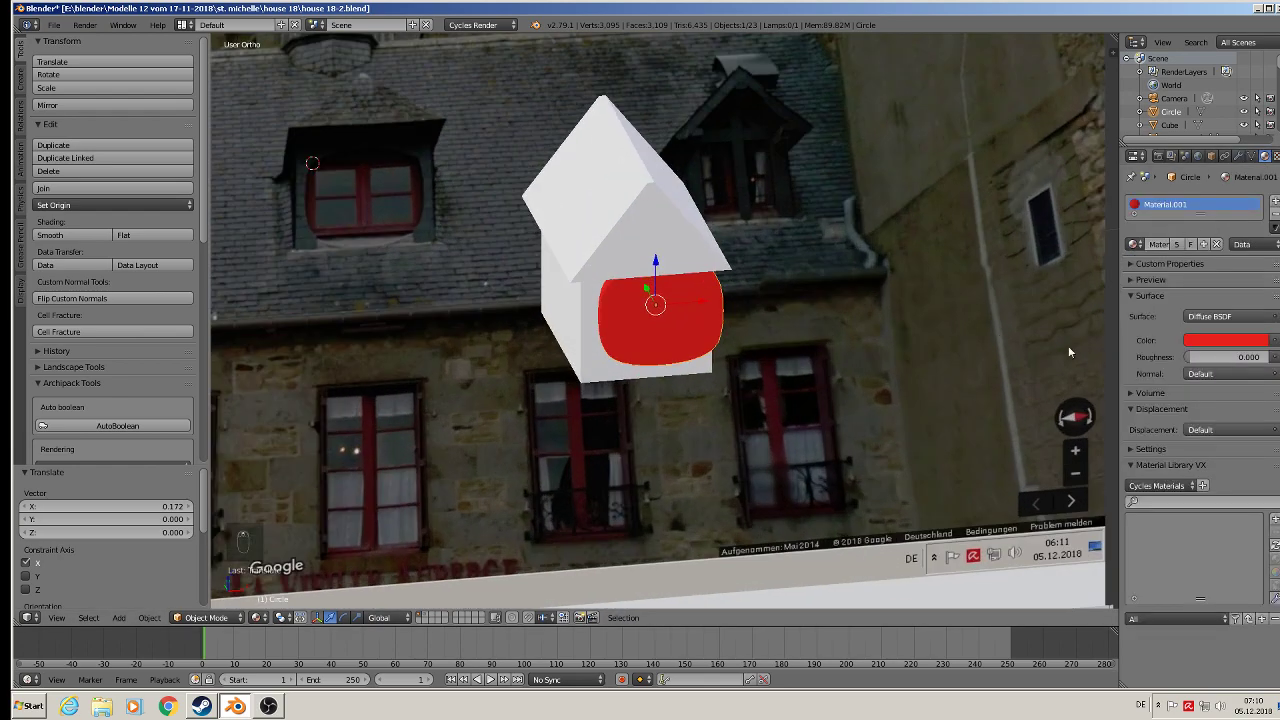
In front view, scale the red window solid down, centre it on the dormer's front and lower it by about 0.006
{"action": "key", "text": "KP_1"}
{"action": "scroll", "coordinate": [703, 316], "scroll_direction": "up", "scroll_amount": 2}
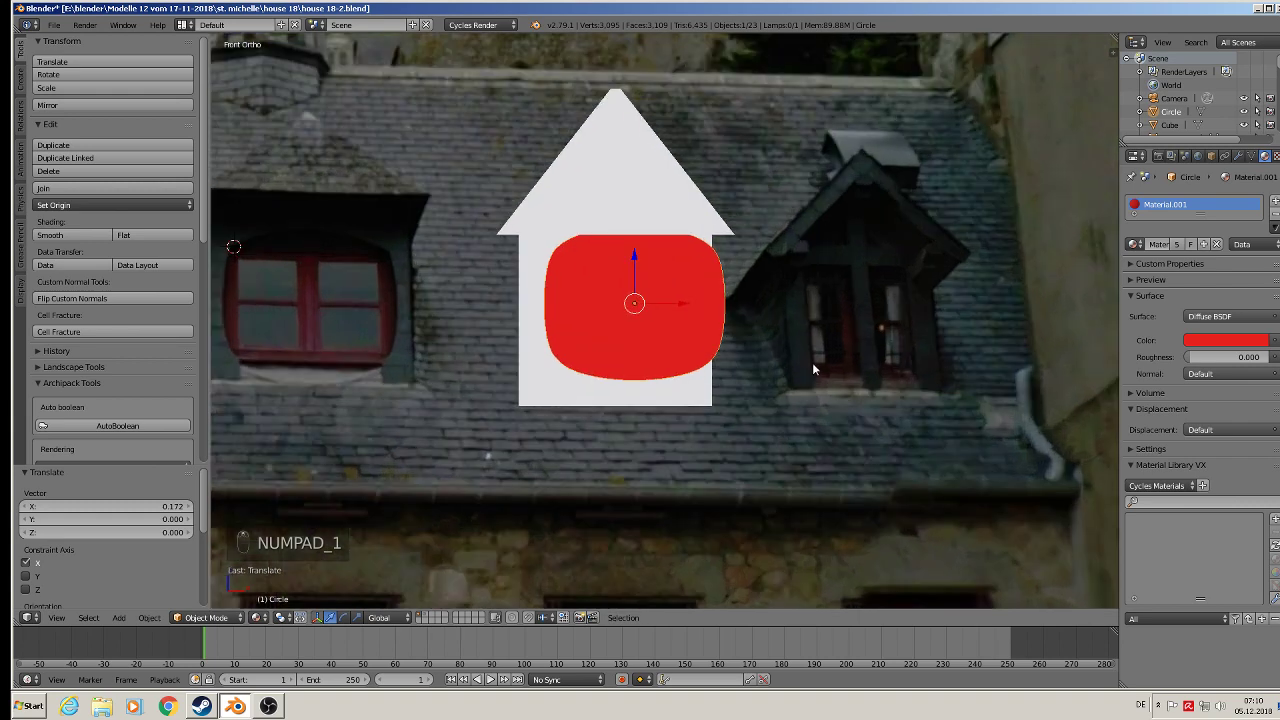
{"action": "key", "text": "s"}
{"action": "left_click", "coordinate": [785, 360]}
{"action": "left_click_drag", "start_coordinate": [679, 304], "coordinate": [659, 298]}
{"action": "left_click_drag", "start_coordinate": [610, 261], "coordinate": [615, 270]}
Apply rotation and scale to the resized red window solid
{"action": "middle_click_drag", "start_coordinate": [615, 270], "coordinate": [716, 317]}
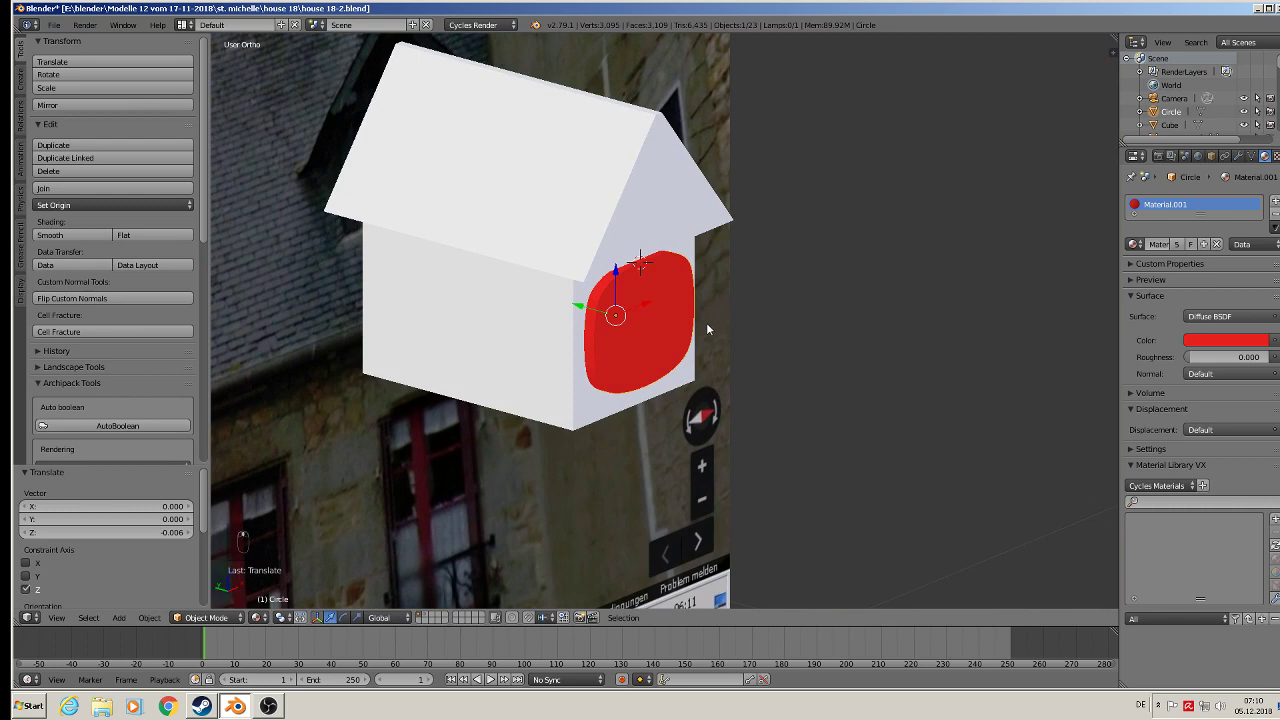
{"action": "scroll", "coordinate": [706, 322], "scroll_direction": "down", "scroll_amount": 3}
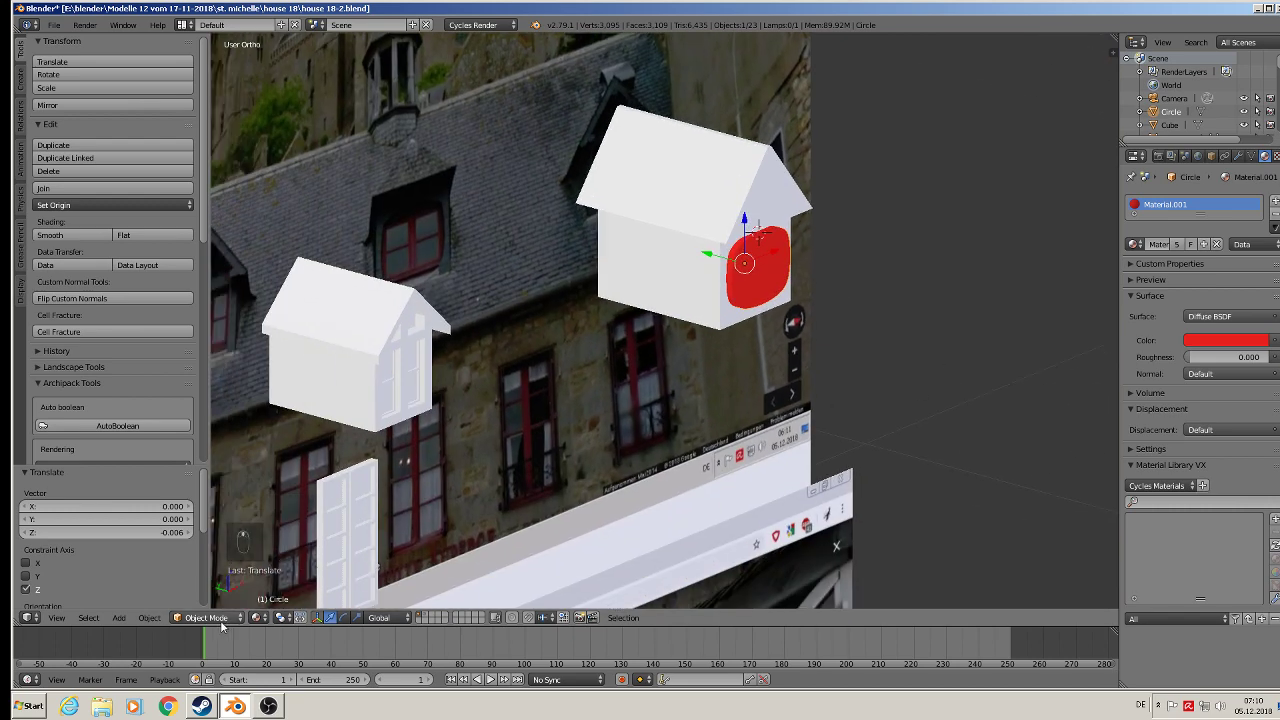
{"action": "left_click", "coordinate": [150, 617]}
{"action": "mouse_move", "coordinate": [183, 523]}
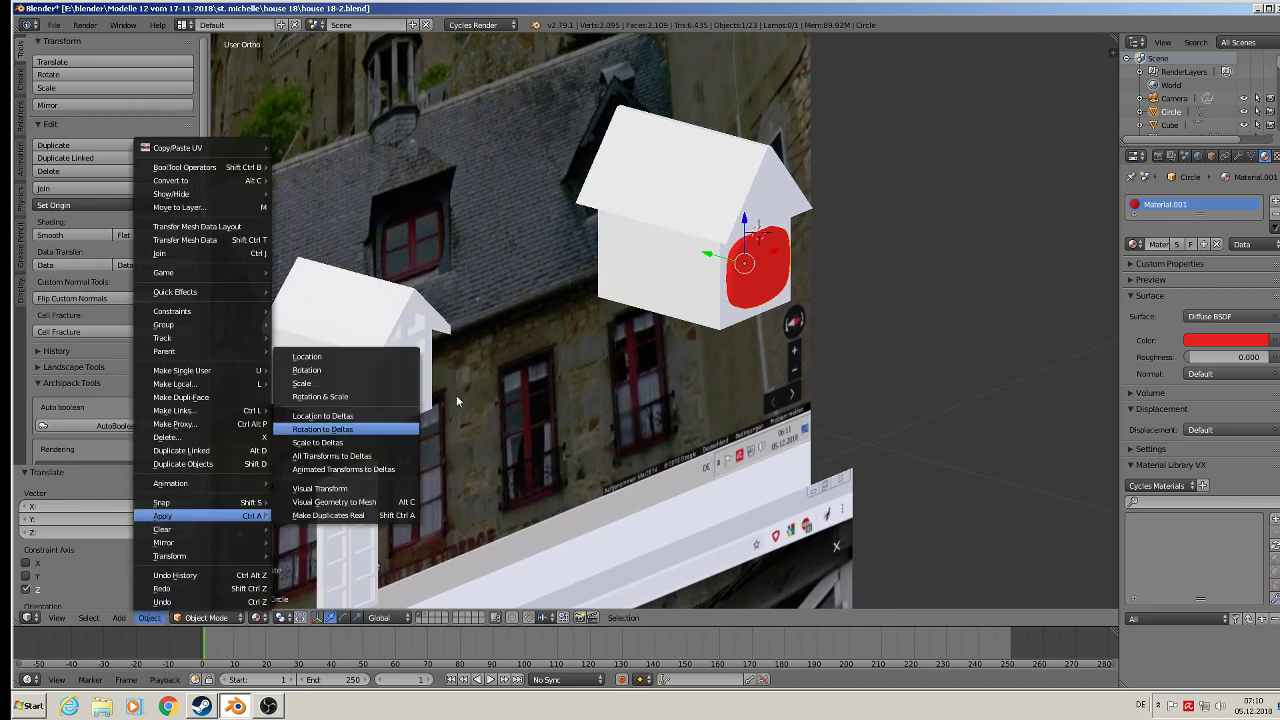
{"action": "left_click", "coordinate": [344, 401]}
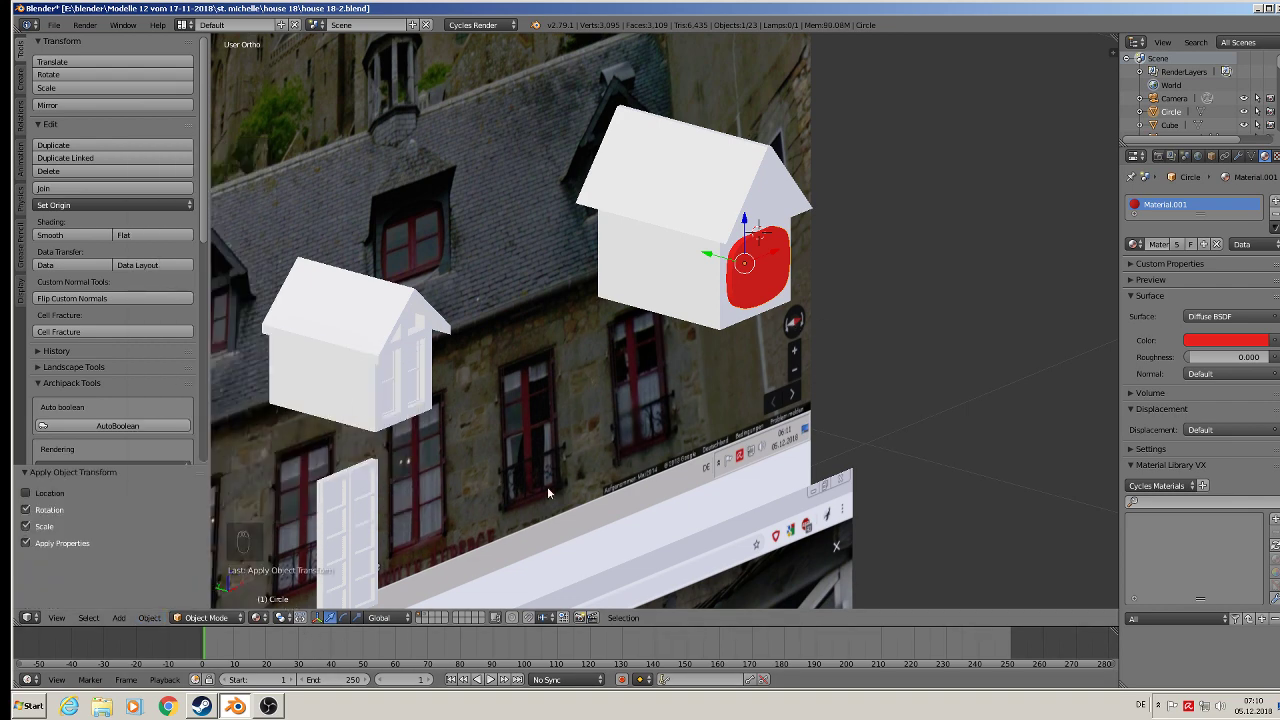
Add a Boolean modifier to the larger dormer
{"action": "right_click", "coordinate": [770, 270]}
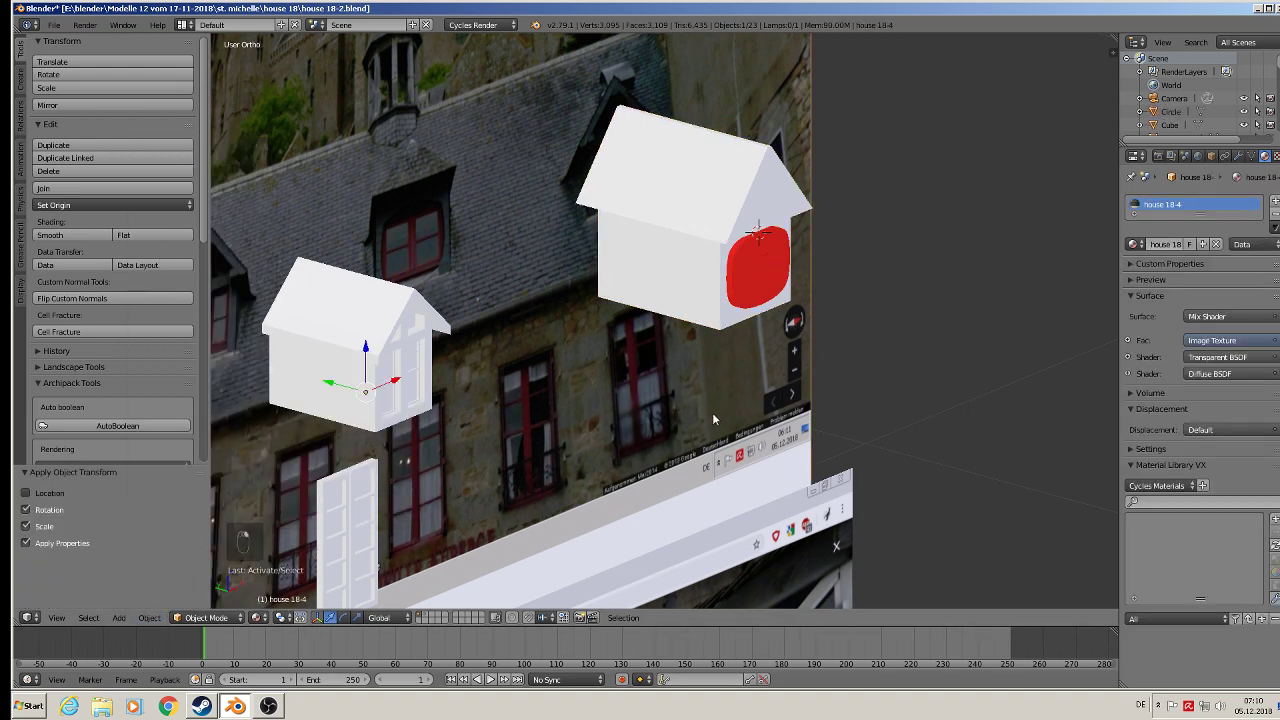
{"action": "middle_click_drag", "start_coordinate": [713, 414], "coordinate": [1083, 511], "text": "shift"}
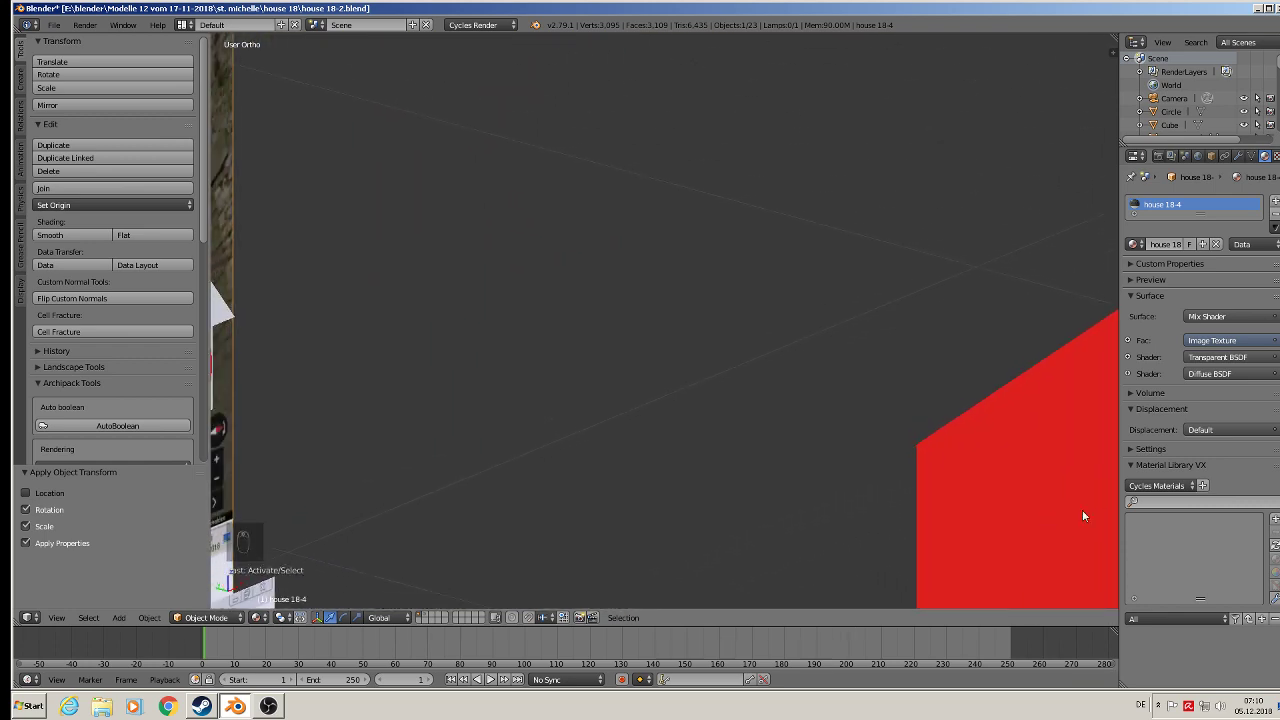
{"action": "middle_click_drag", "start_coordinate": [643, 374], "coordinate": [1093, 300], "text": "shift"}
{"action": "right_click", "coordinate": [612, 304]}
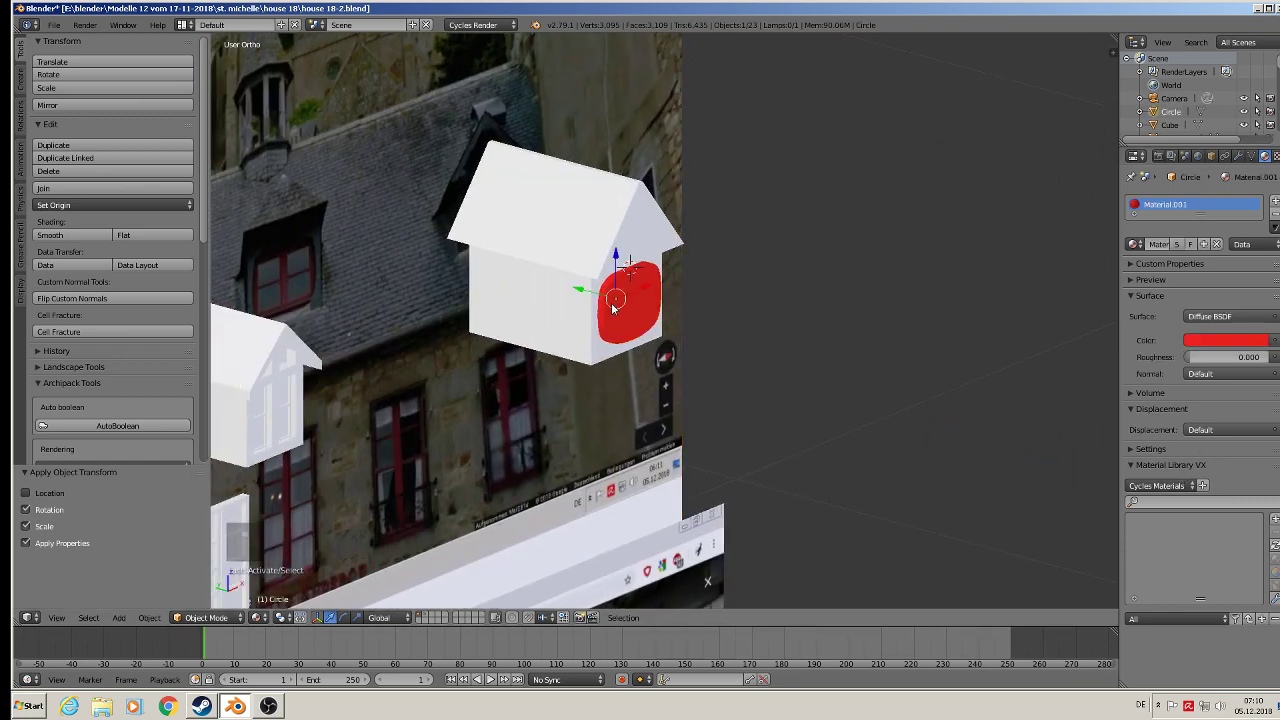
{"action": "right_click", "coordinate": [575, 242]}
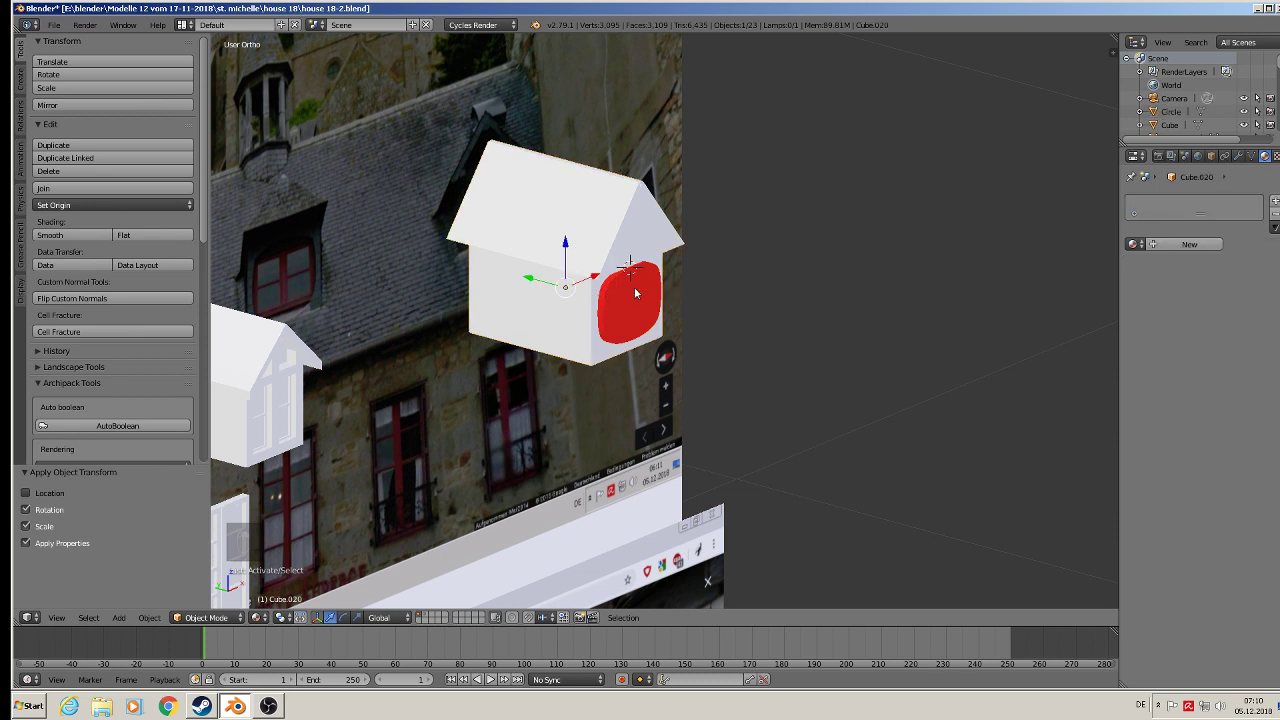
{"action": "left_click", "coordinate": [1238, 156]}
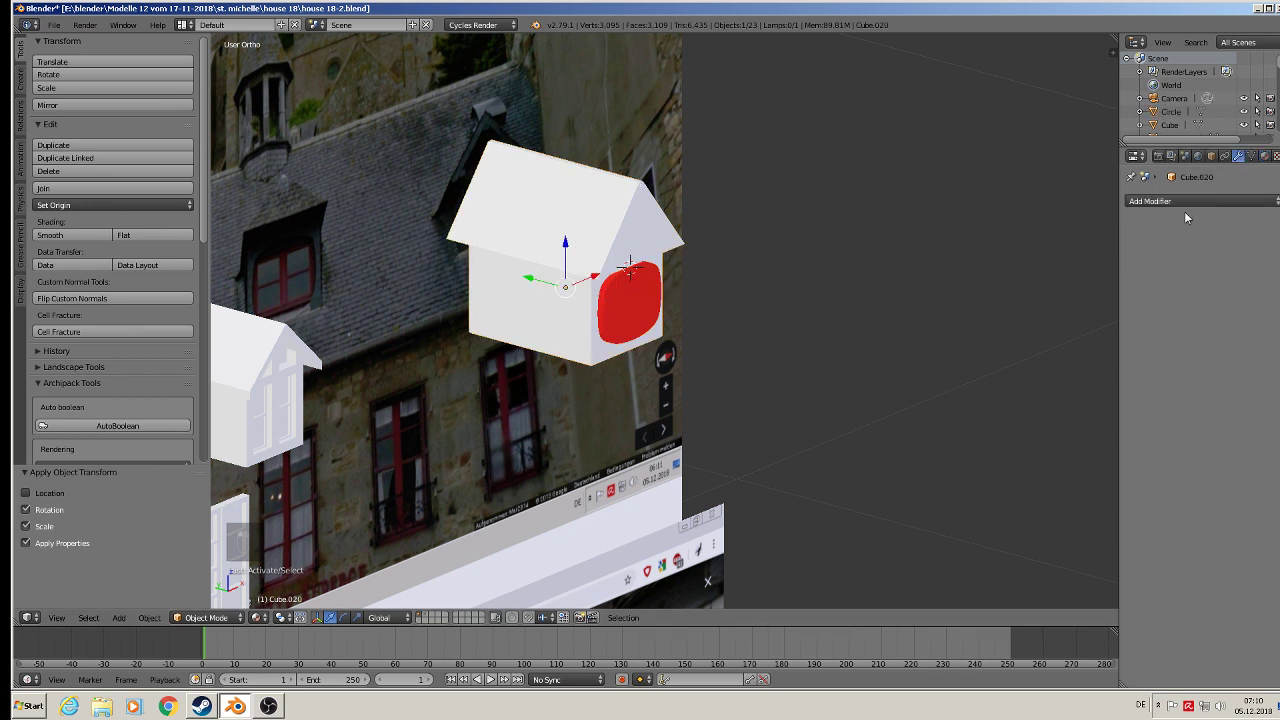
{"action": "left_click", "coordinate": [1175, 201]}
{"action": "left_click", "coordinate": [1015, 261]}
Set the Boolean's object to Cube.001 and its operation to Difference, and apply the modifier to the larger dormer
{"action": "left_click", "coordinate": [1240, 304]}
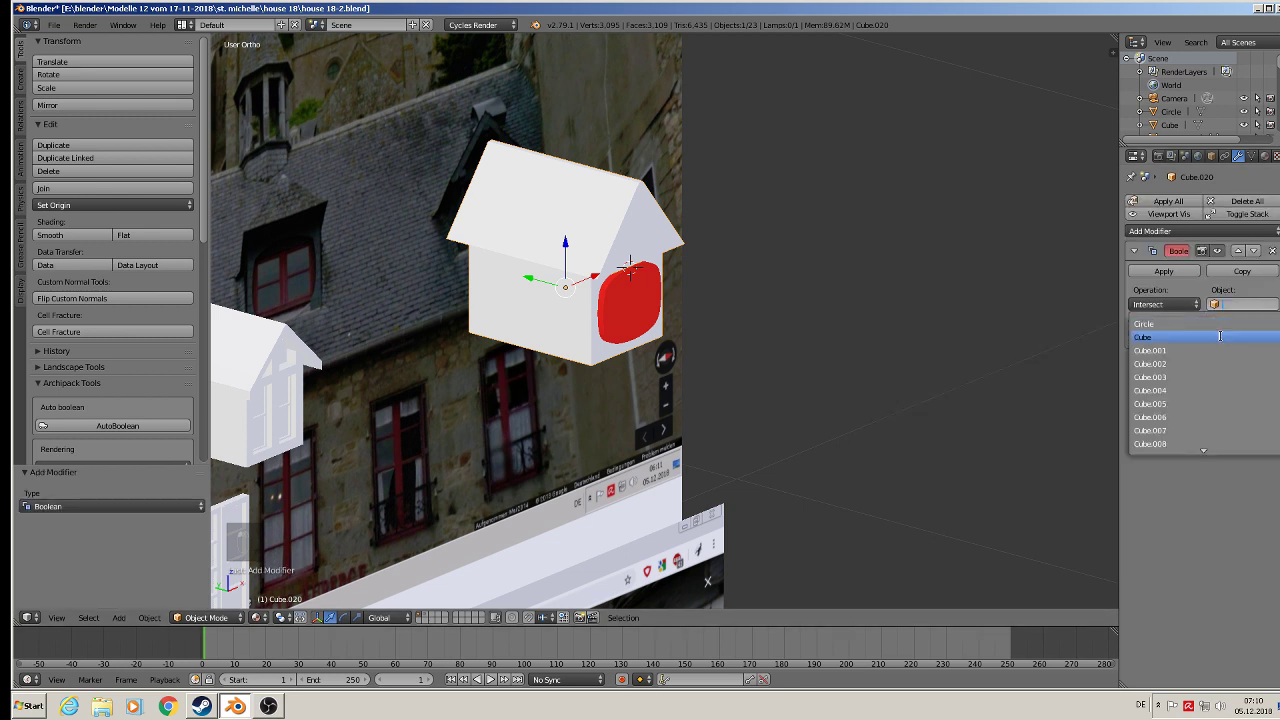
{"action": "scroll", "coordinate": [1196, 455], "scroll_direction": "down", "scroll_amount": 3}
{"action": "scroll", "coordinate": [1190, 447], "scroll_direction": "down", "scroll_amount": 9}
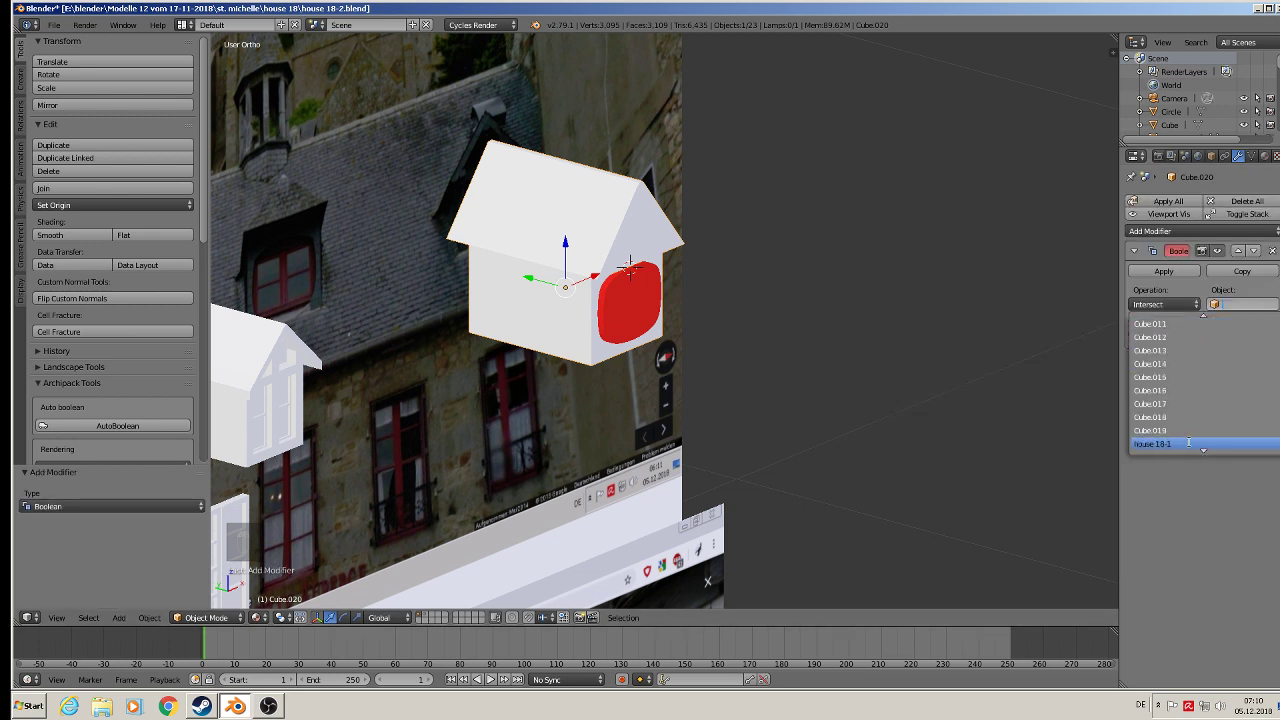
{"action": "scroll", "coordinate": [1190, 432], "scroll_direction": "up", "scroll_amount": 14}
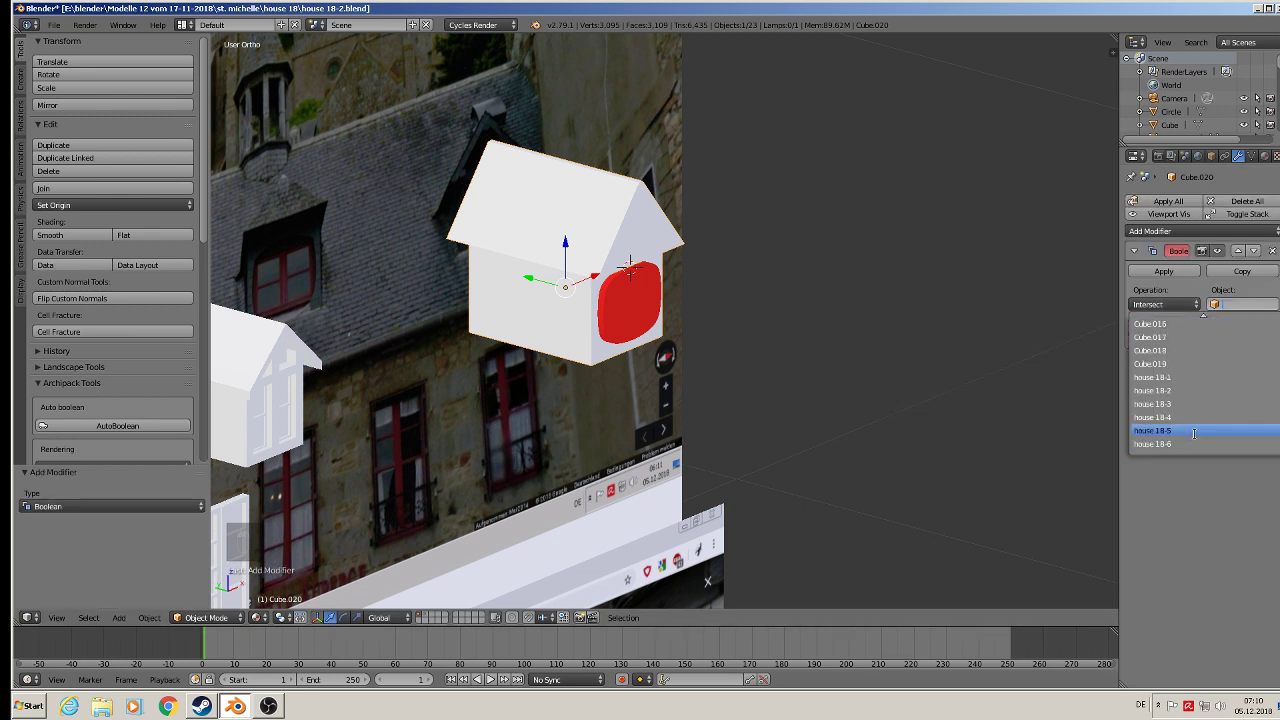
{"action": "scroll", "coordinate": [1196, 370], "scroll_direction": "up", "scroll_amount": 13}
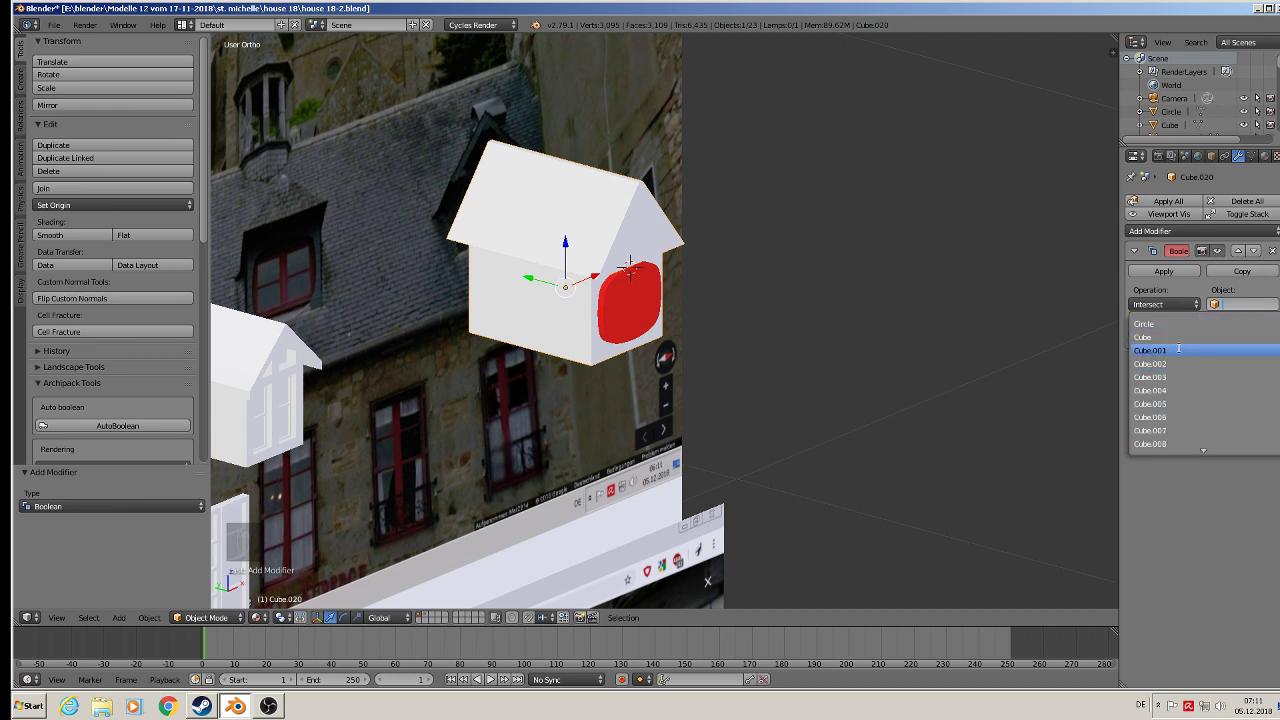
{"action": "left_click", "coordinate": [1179, 349]}
{"action": "left_click", "coordinate": [1170, 305]}
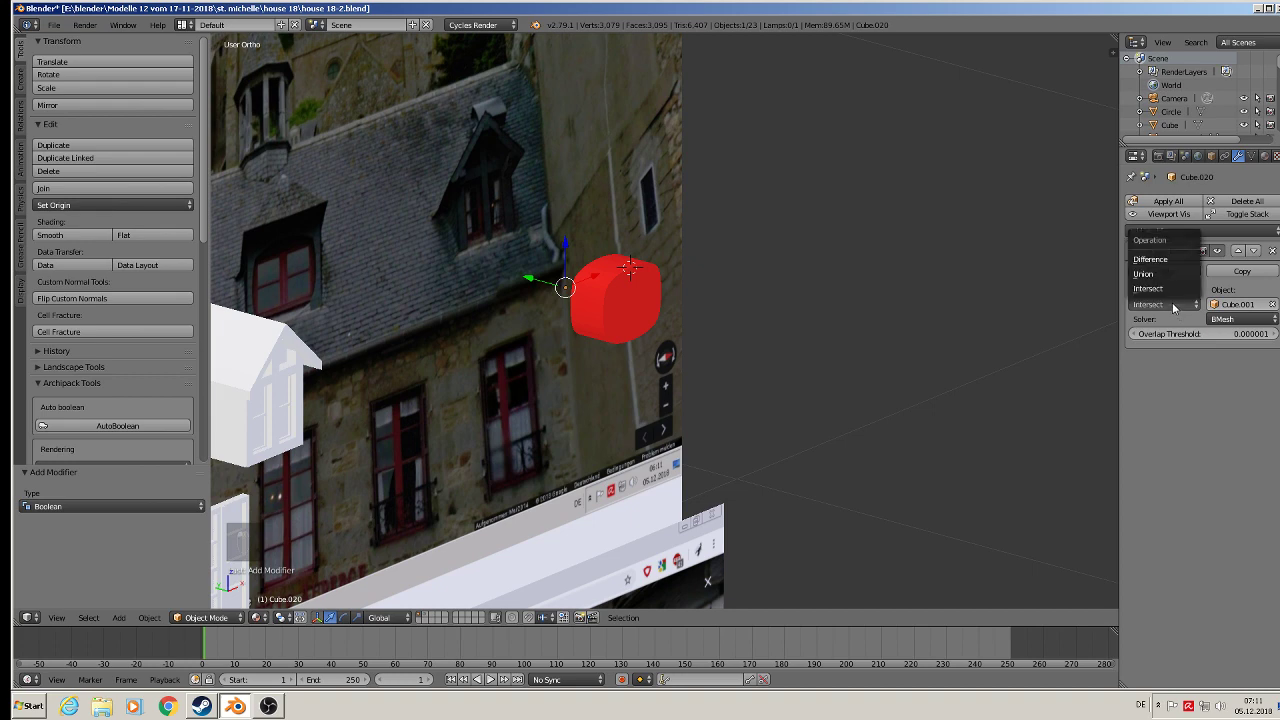
{"action": "left_click", "coordinate": [1160, 262]}
{"action": "left_click", "coordinate": [1164, 271]}
Pull the red window solid out of the dormer along X and inspect the dormer's mesh for an opening
{"action": "right_click", "coordinate": [653, 304]}
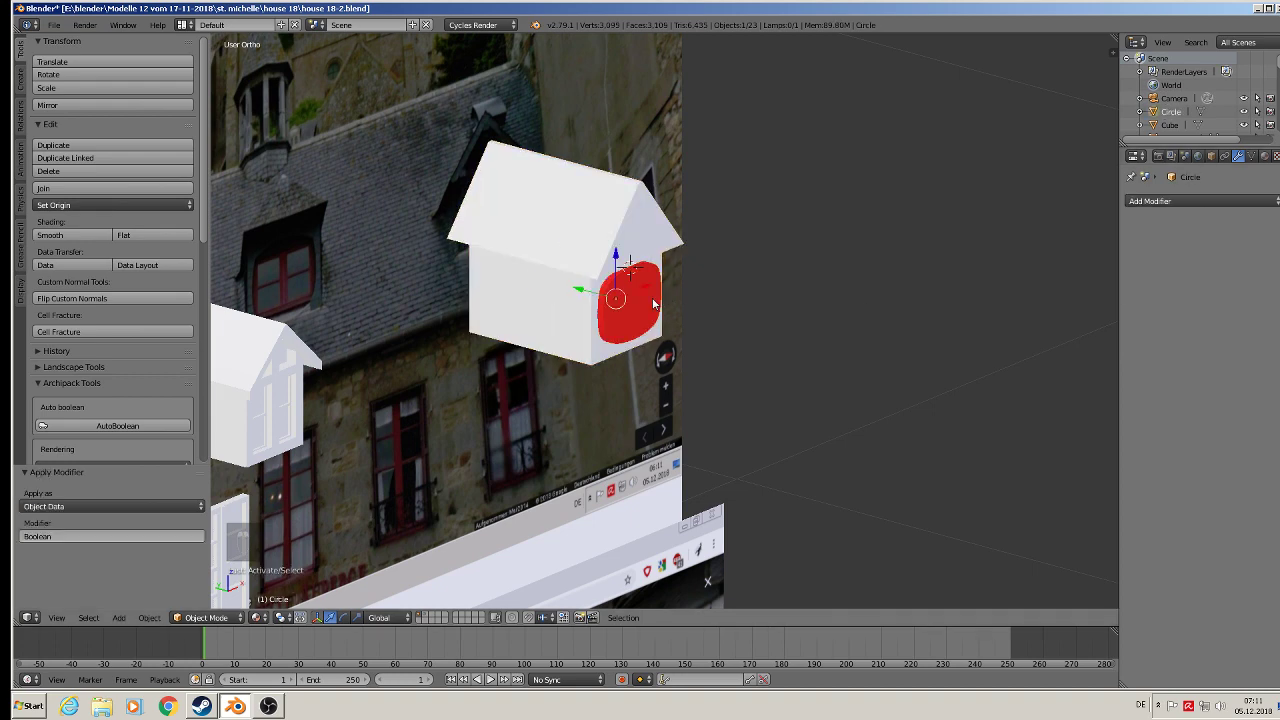
{"action": "key", "text": "g"}
{"action": "key", "text": "x"}
{"action": "left_click", "coordinate": [760, 298]}
{"action": "middle_click_drag", "start_coordinate": [760, 298], "coordinate": [718, 322]}
{"action": "scroll", "coordinate": [540, 374], "scroll_direction": "up", "scroll_amount": 3}
{"action": "scroll", "coordinate": [748, 338], "scroll_direction": "up", "scroll_amount": 3}
{"action": "right_click", "coordinate": [665, 303]}
{"action": "key", "text": "Tab"}
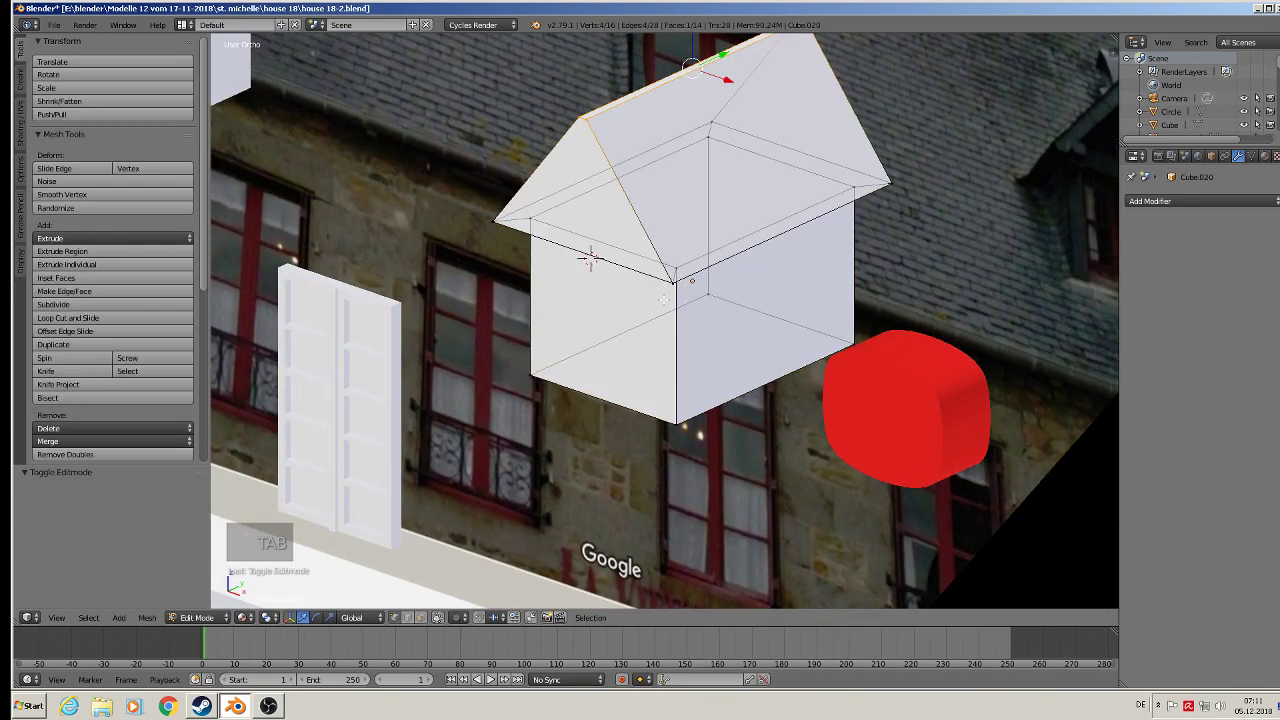
{"action": "key", "text": "Tab"}
Move the window solid -0.199 along X back into the dormer and shift it another -0.004 to centre it in front view
{"action": "right_click", "coordinate": [951, 397]}
{"action": "key", "text": "g"}
{"action": "key", "text": "x"}
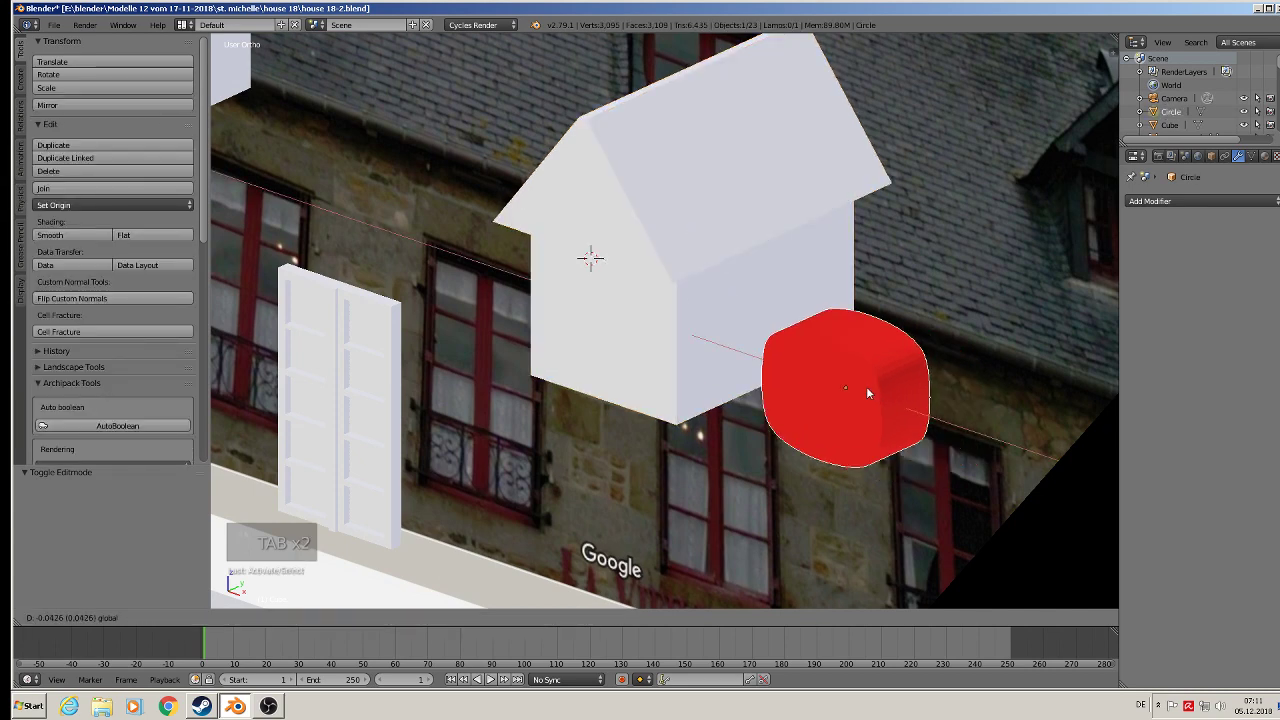
{"action": "left_click", "coordinate": [650, 319]}
{"action": "key", "text": "KP_1"}
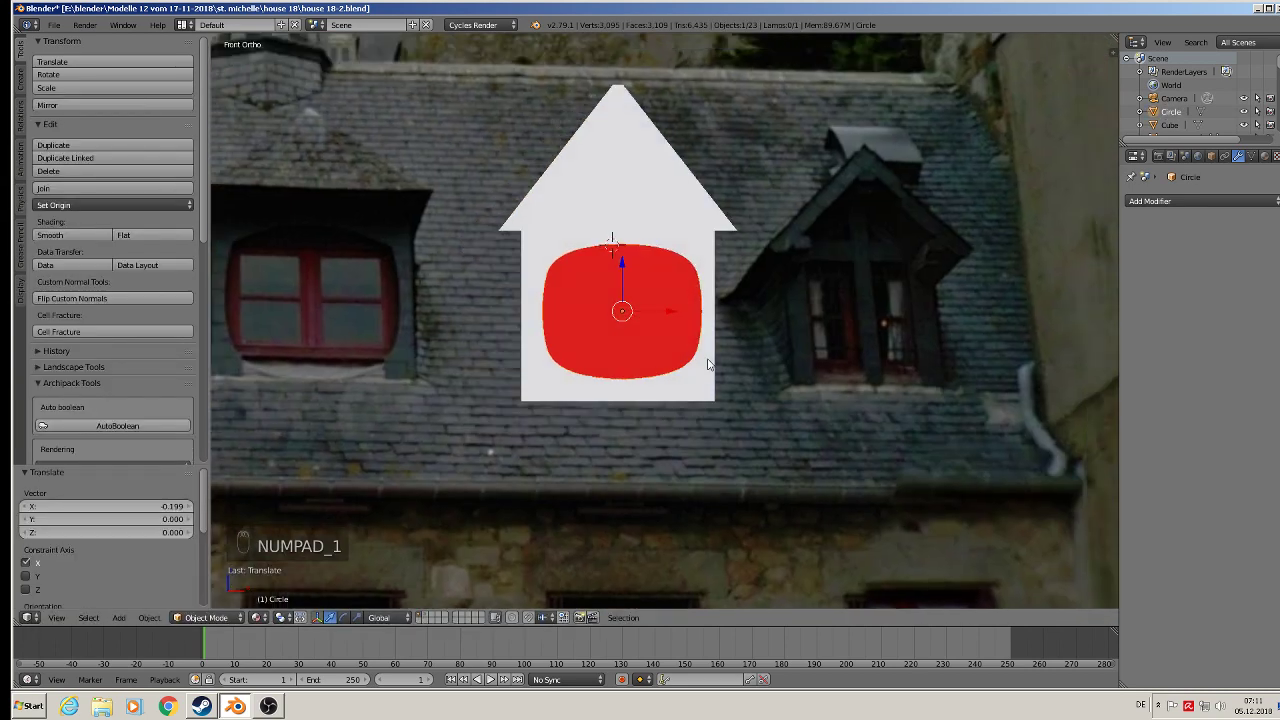
{"action": "left_click_drag", "start_coordinate": [653, 313], "coordinate": [646, 311]}
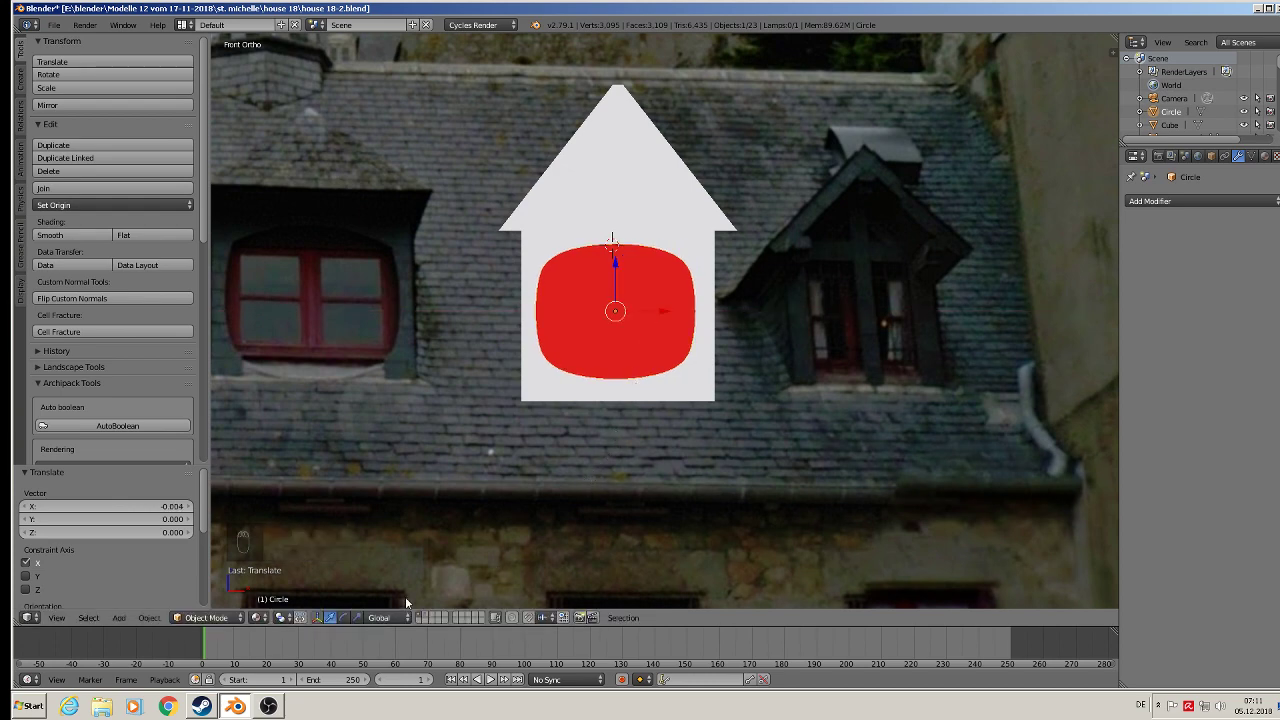
Cut the window recess into the larger dormer by applying a Boolean modifier set to Difference with the object Circle
{"action": "middle_click_drag", "start_coordinate": [405, 596], "coordinate": [460, 392]}
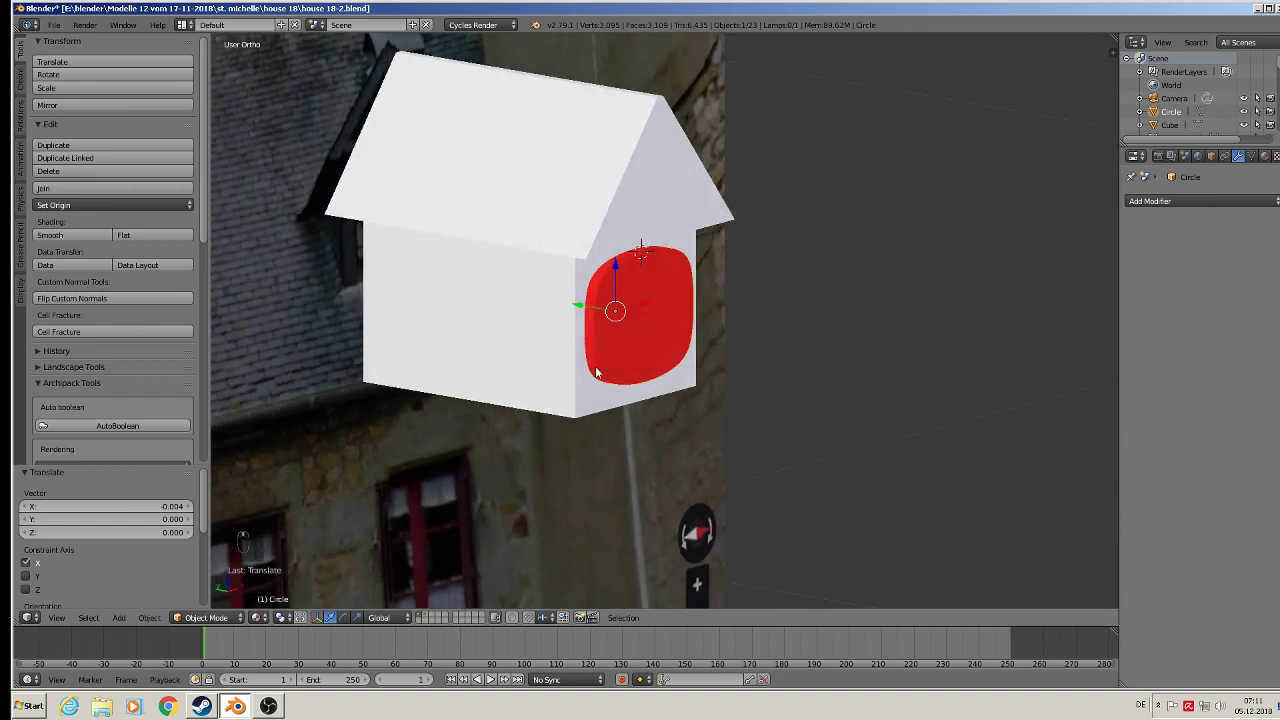
{"action": "right_click", "coordinate": [547, 281]}
{"action": "left_click", "coordinate": [1150, 201]}
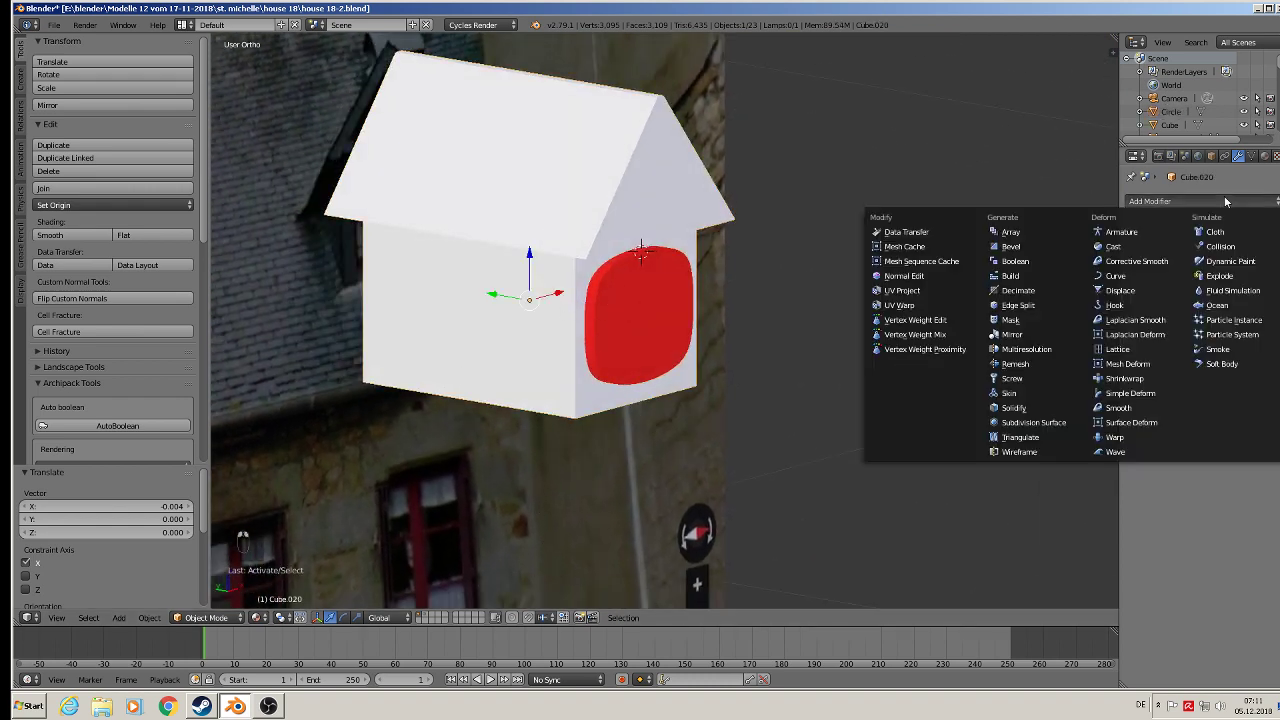
{"action": "left_click", "coordinate": [1048, 262]}
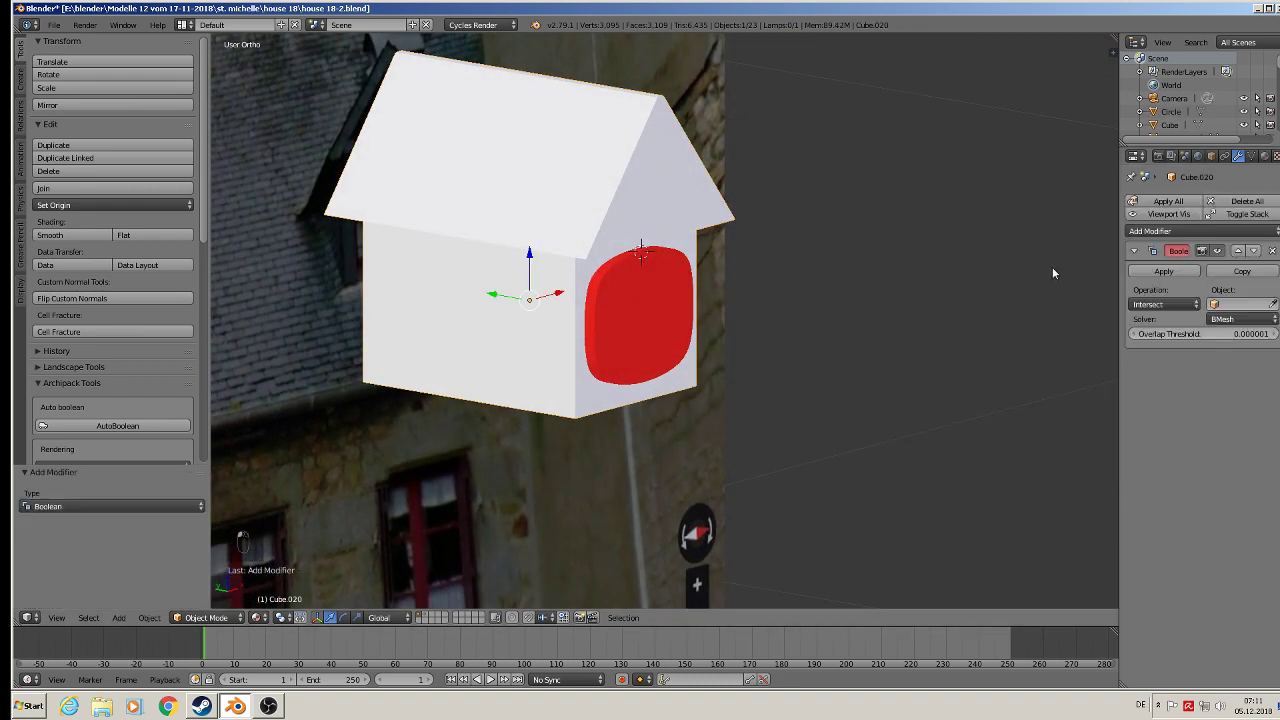
{"action": "left_click", "coordinate": [1248, 306]}
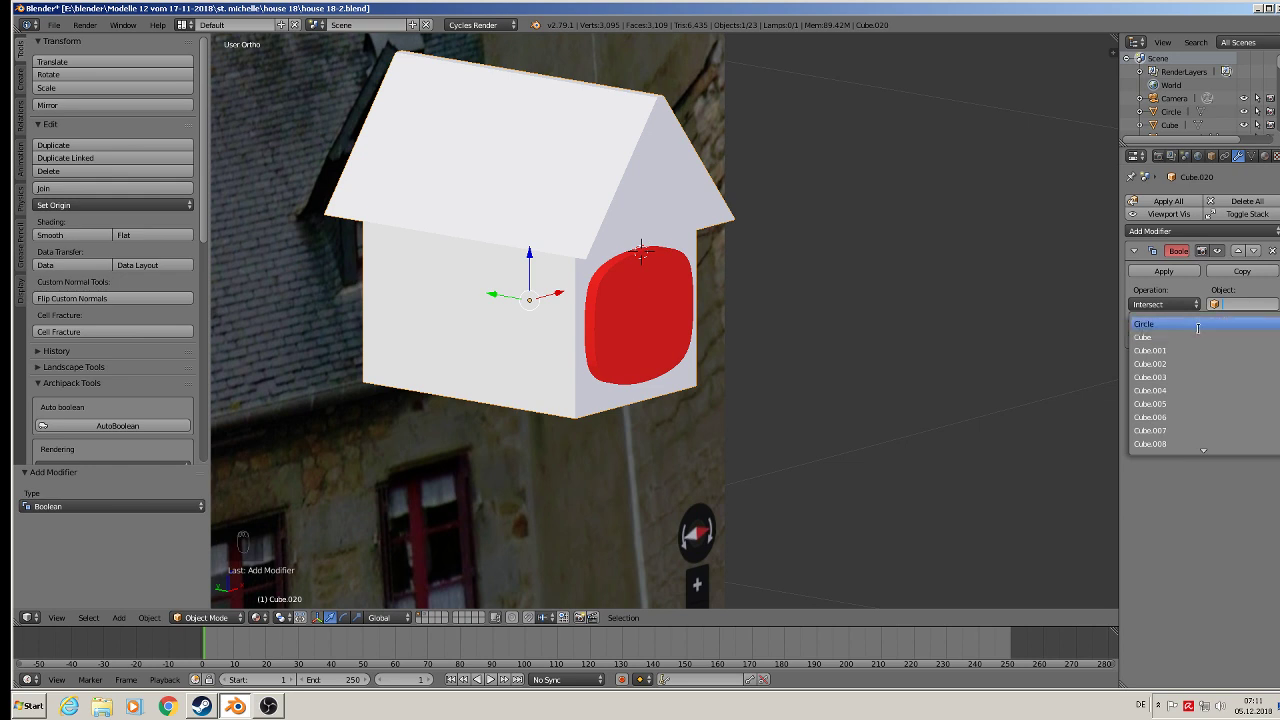
{"action": "left_click", "coordinate": [1197, 324]}
{"action": "left_click", "coordinate": [1165, 304]}
{"action": "left_click", "coordinate": [1165, 271]}
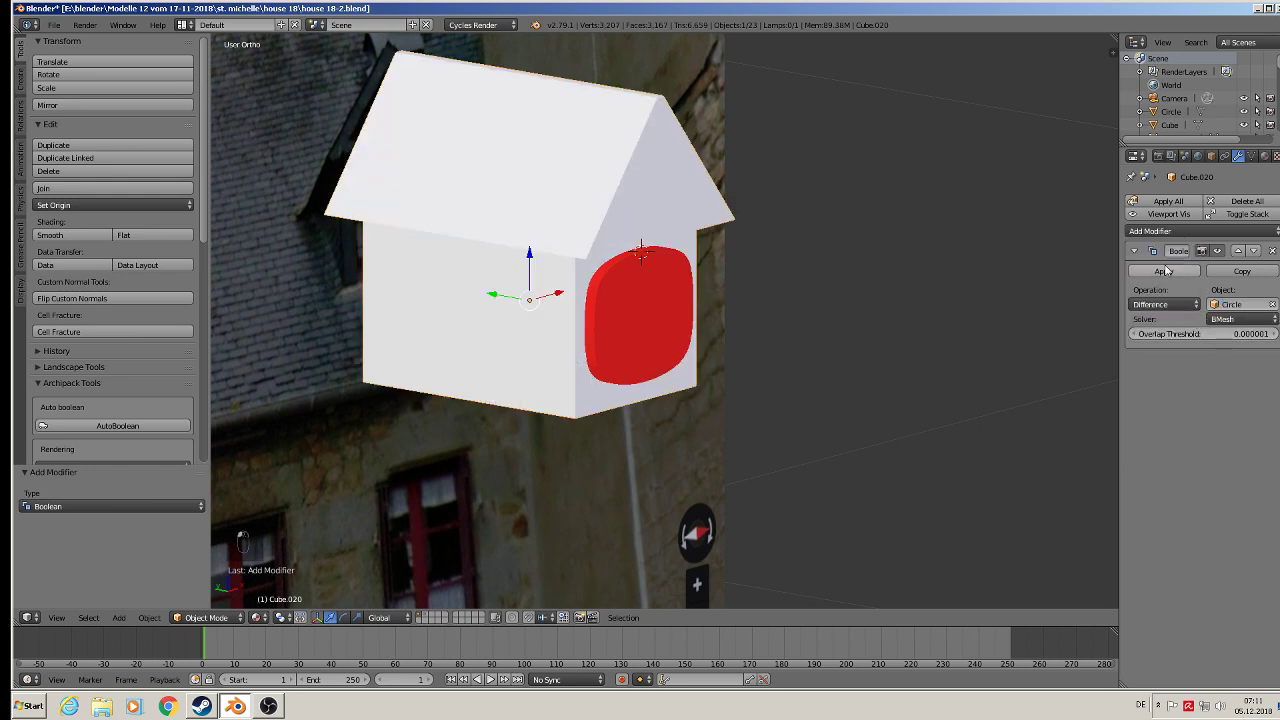
{"action": "left_click", "coordinate": [1163, 271]}
Move the red window solid 0.216 along X, clear of the dormer
{"action": "right_click", "coordinate": [611, 310]}
{"action": "key", "text": "g"}
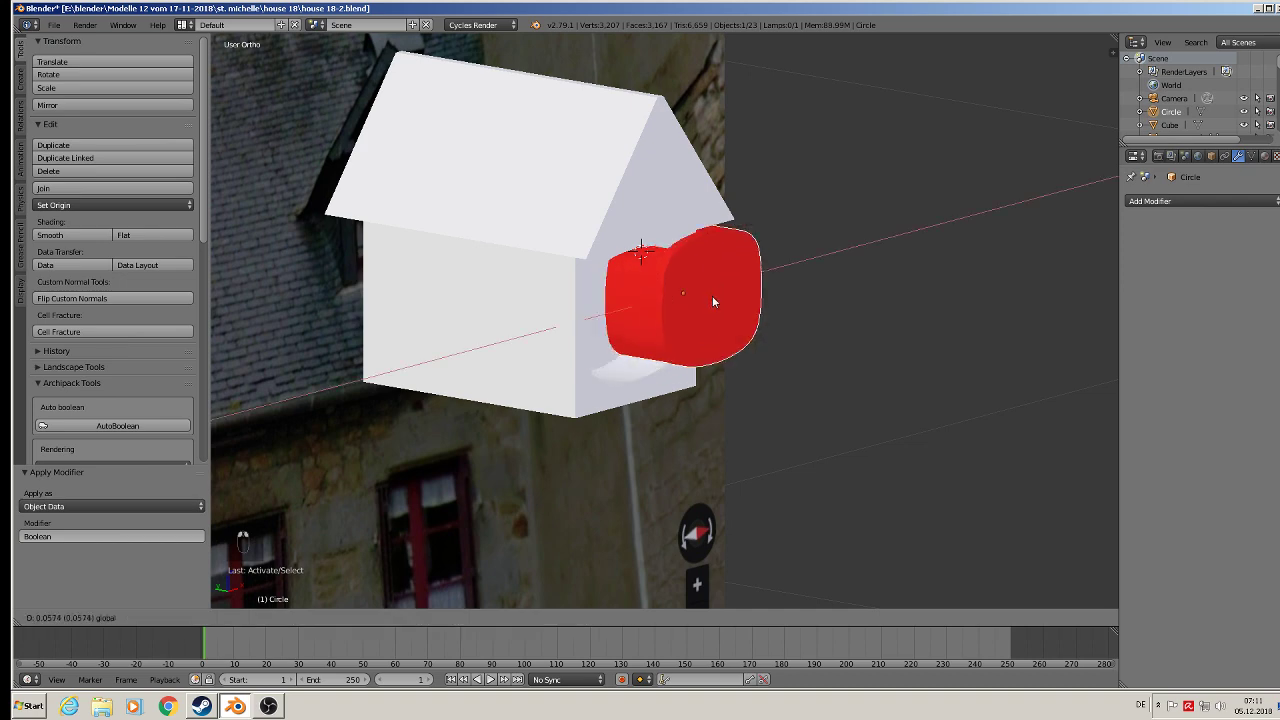
{"action": "left_click_drag", "start_coordinate": [713, 298], "coordinate": [894, 260]}
{"action": "middle_click_drag", "start_coordinate": [764, 373], "coordinate": [942, 302], "text": "shift"}
{"action": "scroll", "coordinate": [851, 311], "scroll_direction": "up", "scroll_amount": 1}
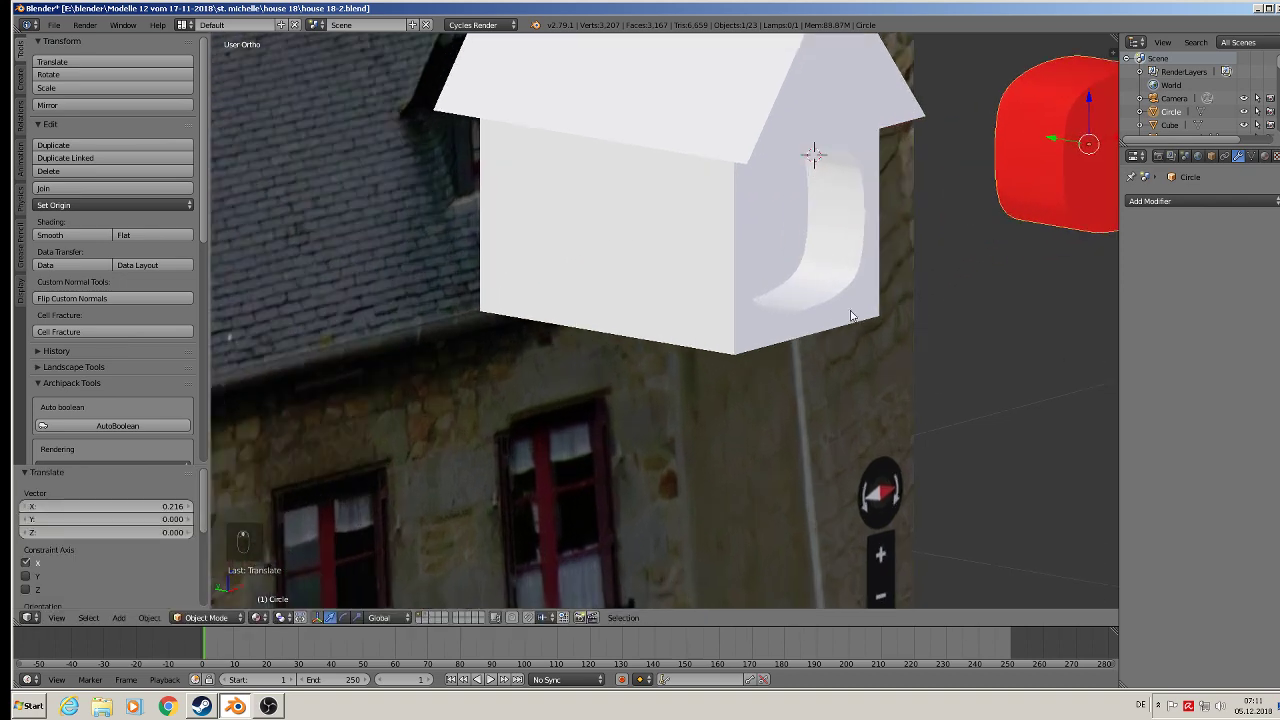
In Edit Mode, try moving the dormer's preselected recess and ridge geometry -0.021 along Y, and undo the move
{"action": "right_click", "coordinate": [795, 243]}
{"action": "key", "text": "Tab"}
{"action": "middle_click_drag", "start_coordinate": [746, 304], "coordinate": [731, 299]}
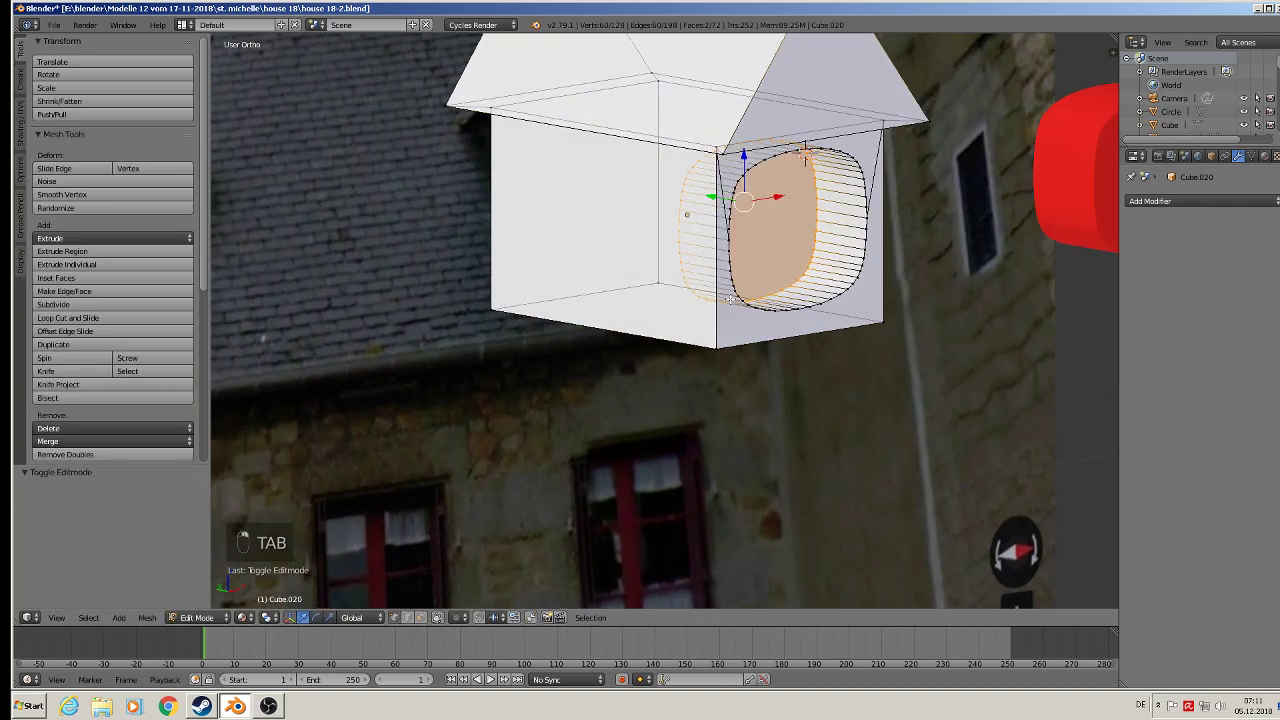
{"action": "key", "text": "g"}
{"action": "key", "text": "y"}
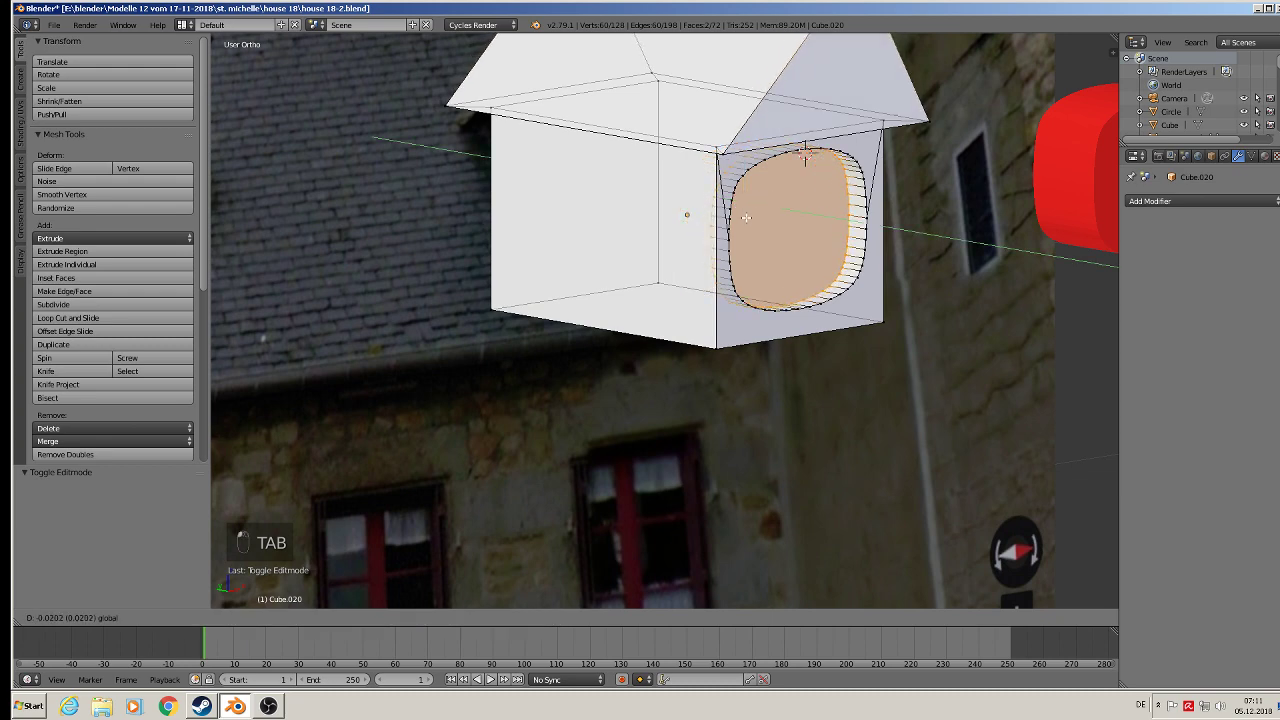
{"action": "left_click", "coordinate": [747, 217]}
{"action": "middle_click_drag", "start_coordinate": [747, 217], "coordinate": [736, 318]}
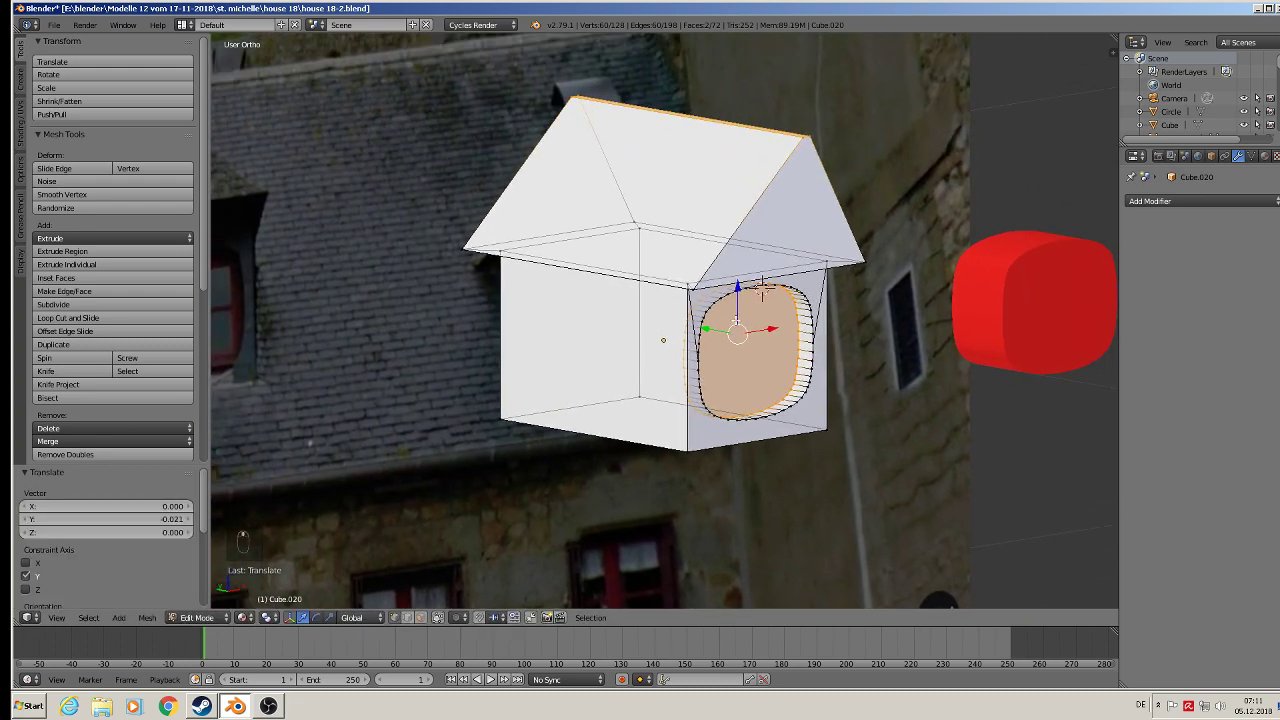
{"action": "key", "text": "ctrl+z"}
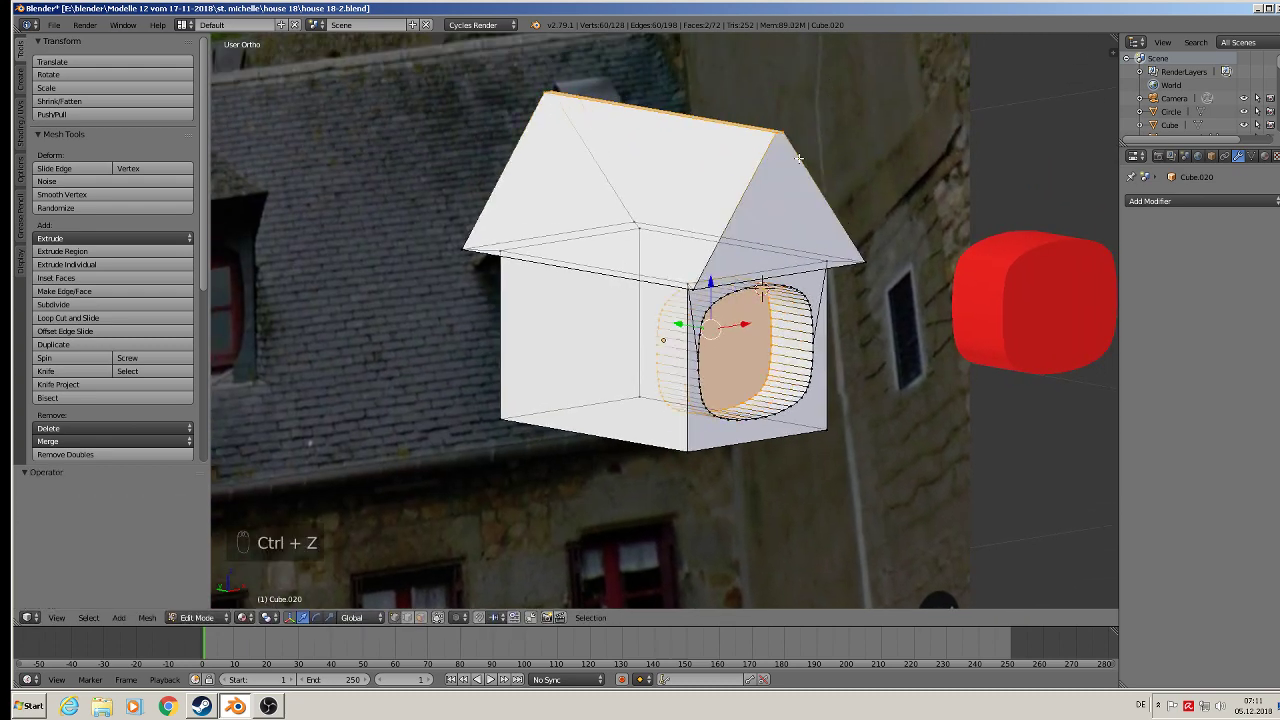
Move only the back face of the window recess -0.020 along Y to make it shallower, and return to Object Mode
{"action": "key", "text": "a"}
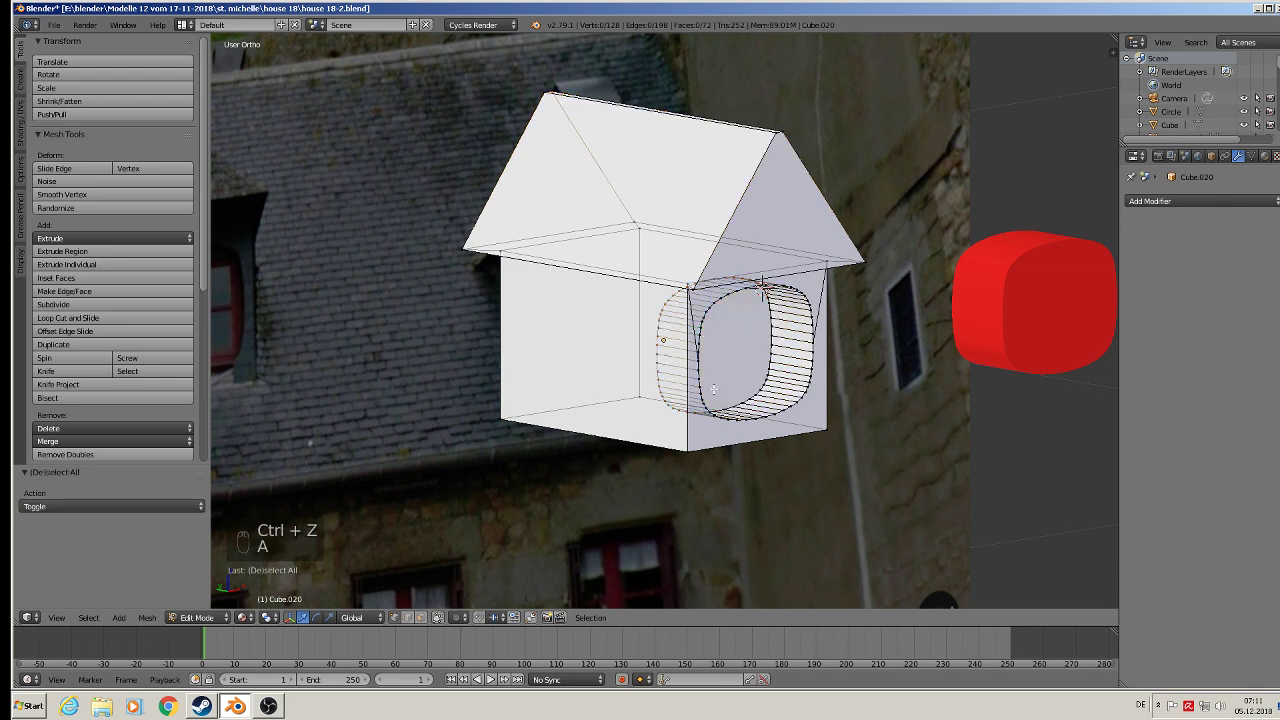
{"action": "right_click", "coordinate": [729, 333]}
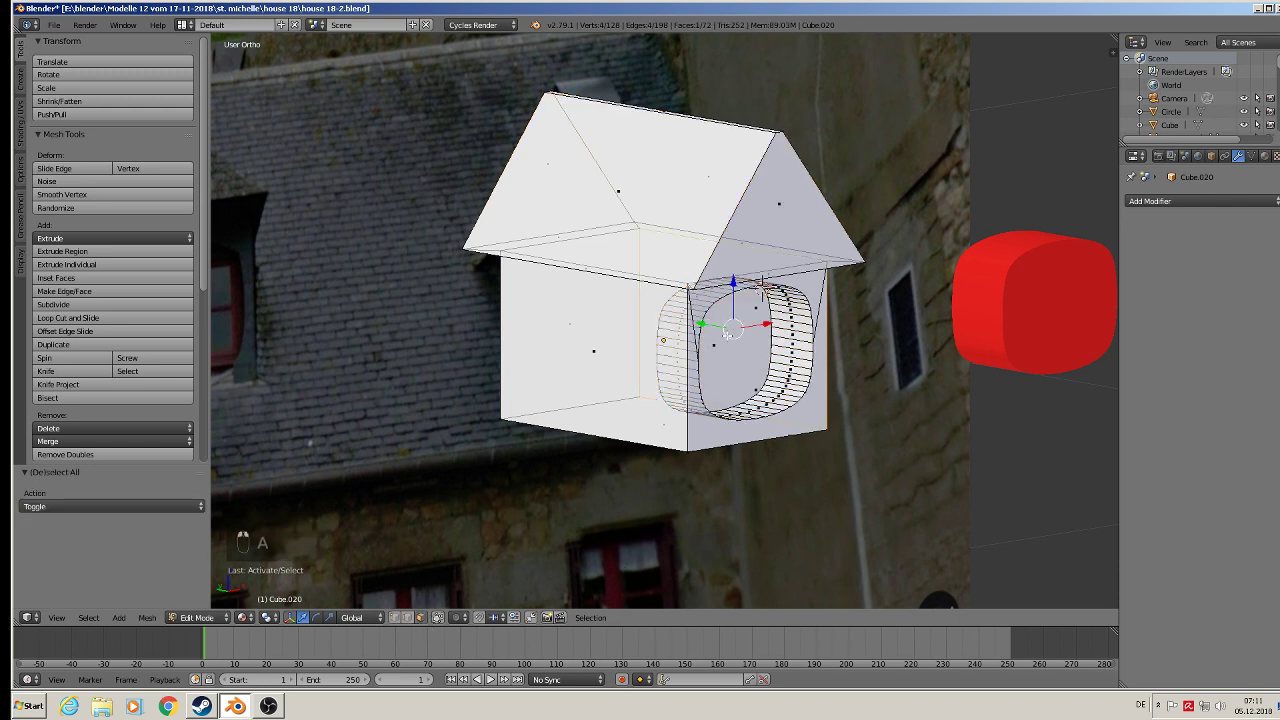
{"action": "right_click", "coordinate": [713, 348]}
{"action": "key", "text": "g"}
{"action": "key", "text": "y"}
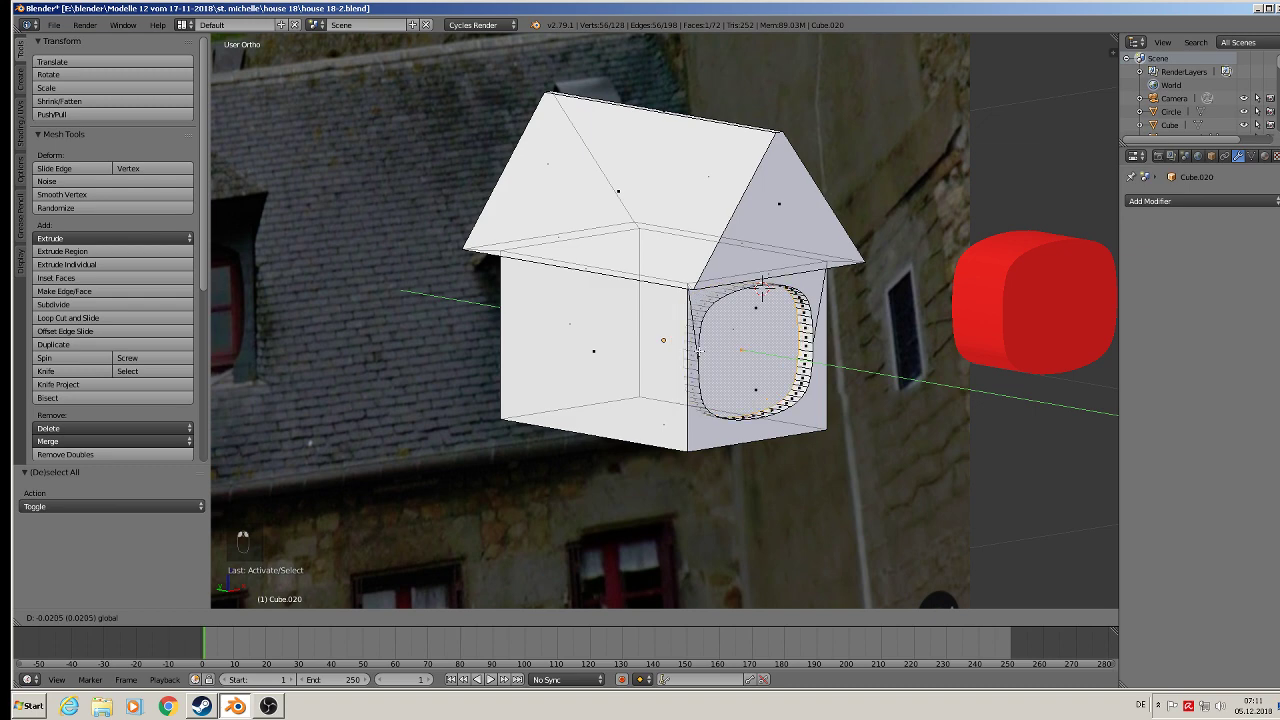
{"action": "left_click", "coordinate": [698, 353]}
{"action": "scroll", "coordinate": [720, 343], "scroll_direction": "down", "scroll_amount": 2}
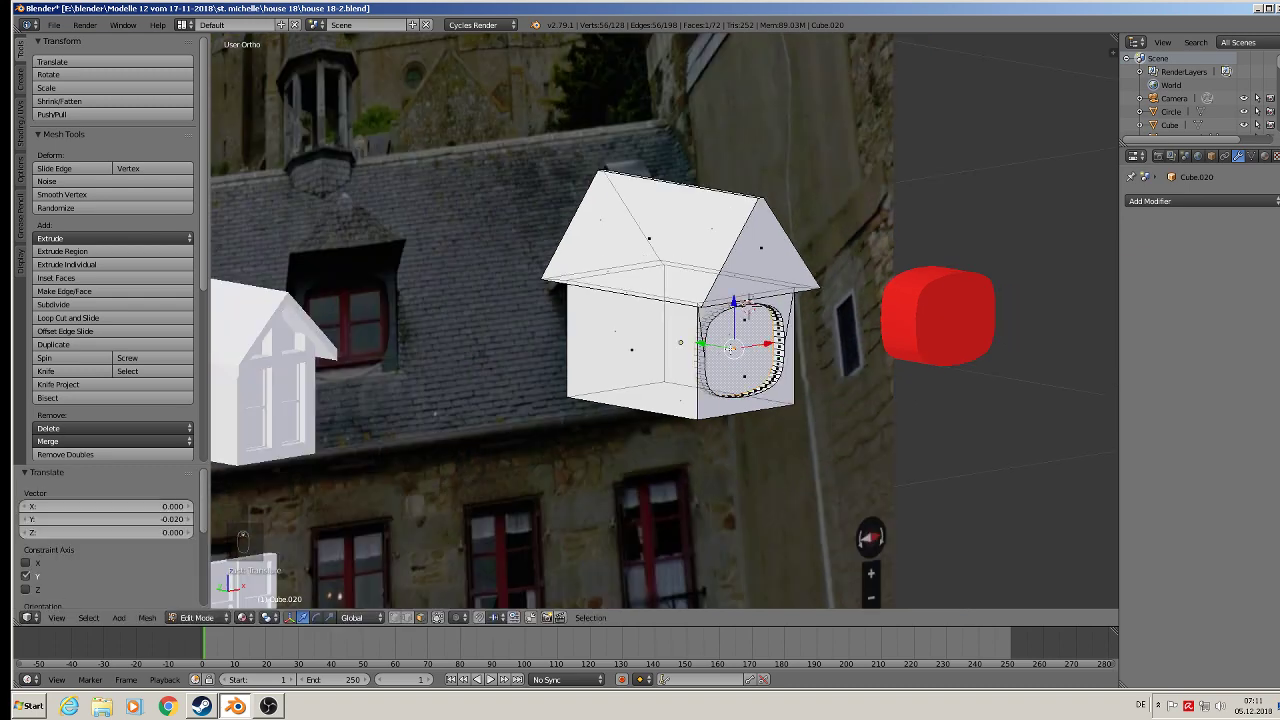
{"action": "middle_click_drag", "start_coordinate": [907, 399], "coordinate": [865, 414]}
{"action": "key", "text": "a"}
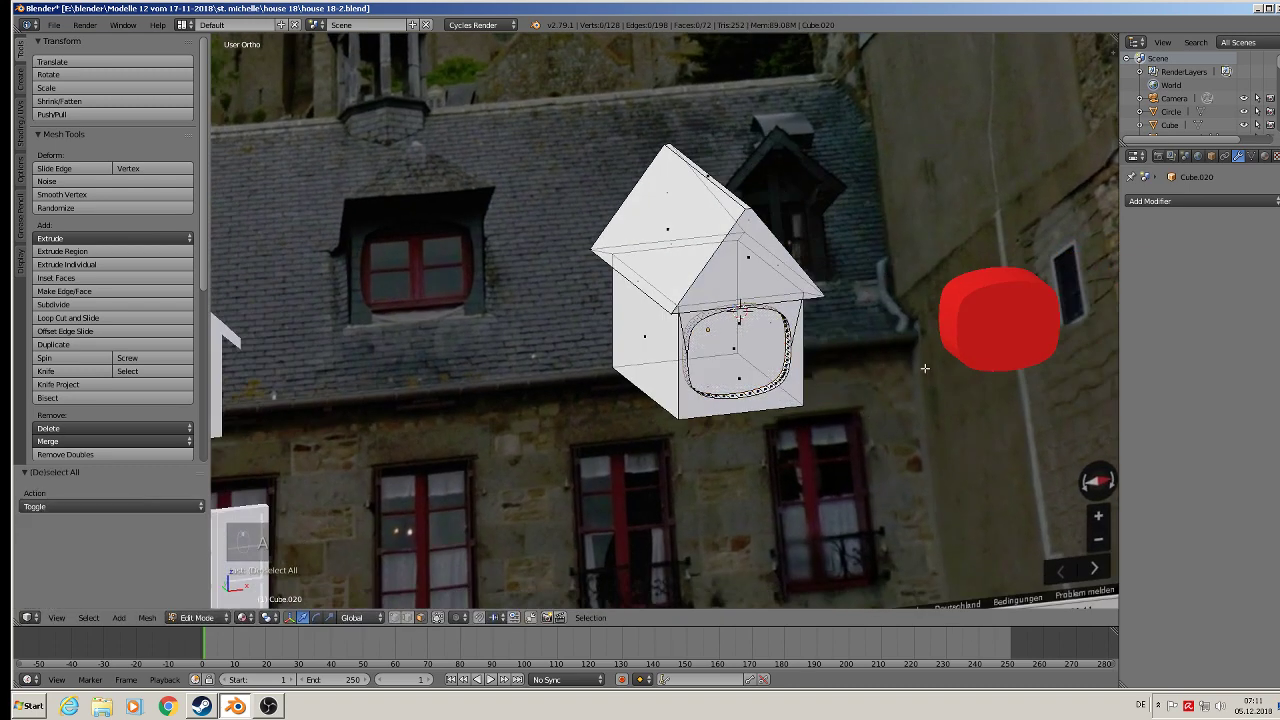
{"action": "key", "text": "Tab"}
Move the red window solid to layer 2
{"action": "right_click", "coordinate": [980, 327]}
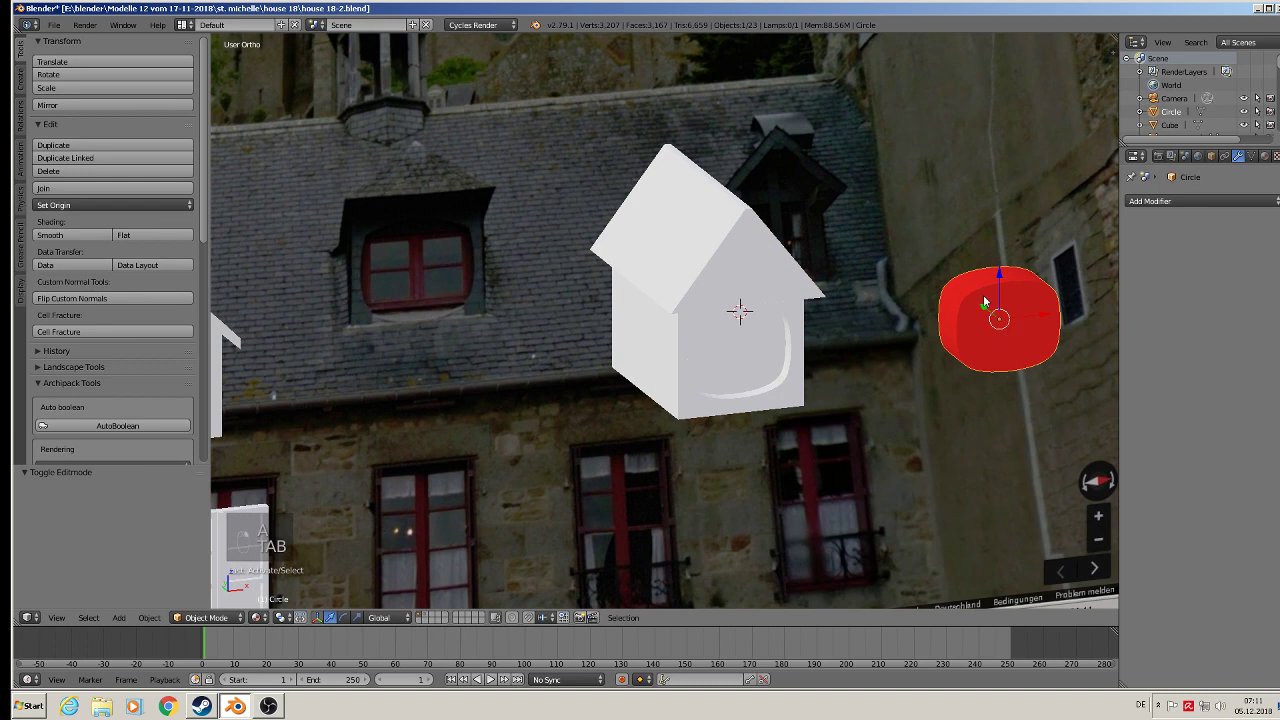
{"action": "key", "text": "m"}
{"action": "left_click", "coordinate": [1100, 320]}
{"action": "scroll", "coordinate": [808, 418], "scroll_direction": "down", "scroll_amount": 3}
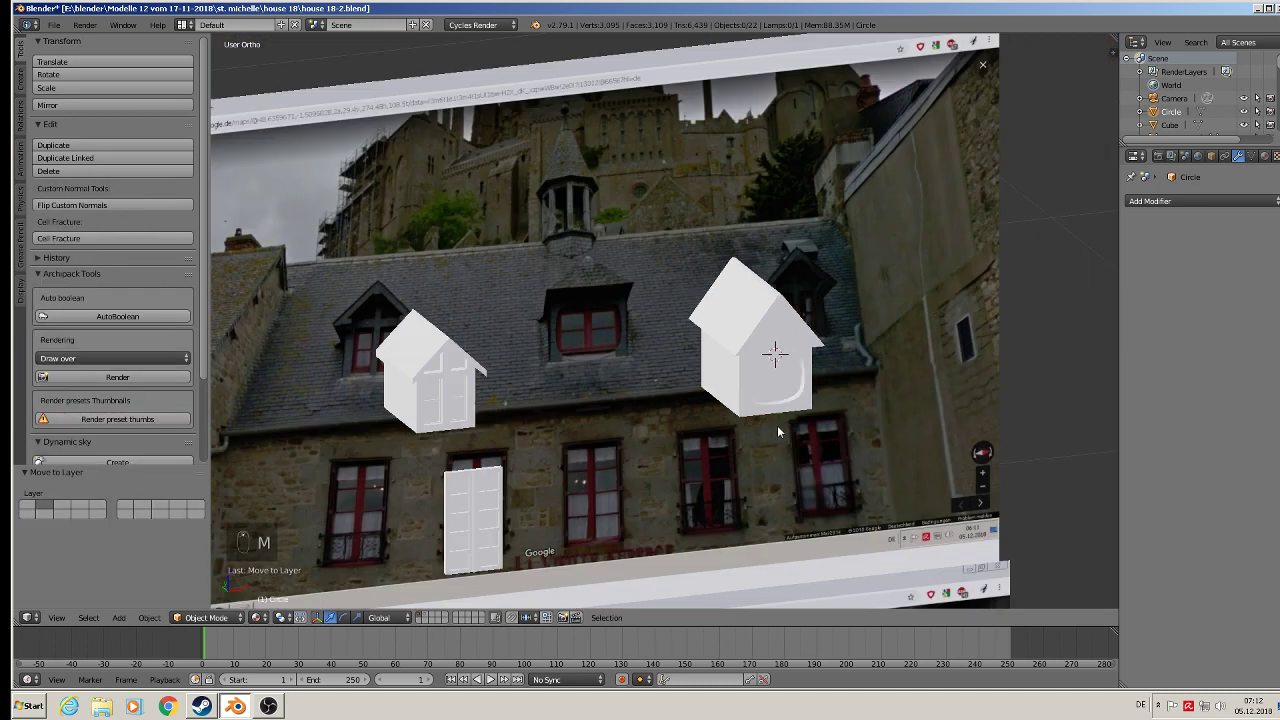
Move the larger dormer -0.296 along X to sit beside the smaller dormer, and save the file
{"action": "middle_click_drag", "start_coordinate": [751, 409], "coordinate": [826, 341], "text": "shift"}
{"action": "right_click", "coordinate": [852, 328]}
{"action": "left_click_drag", "start_coordinate": [924, 346], "coordinate": [703, 342]}
{"action": "left_click", "coordinate": [58, 24]}
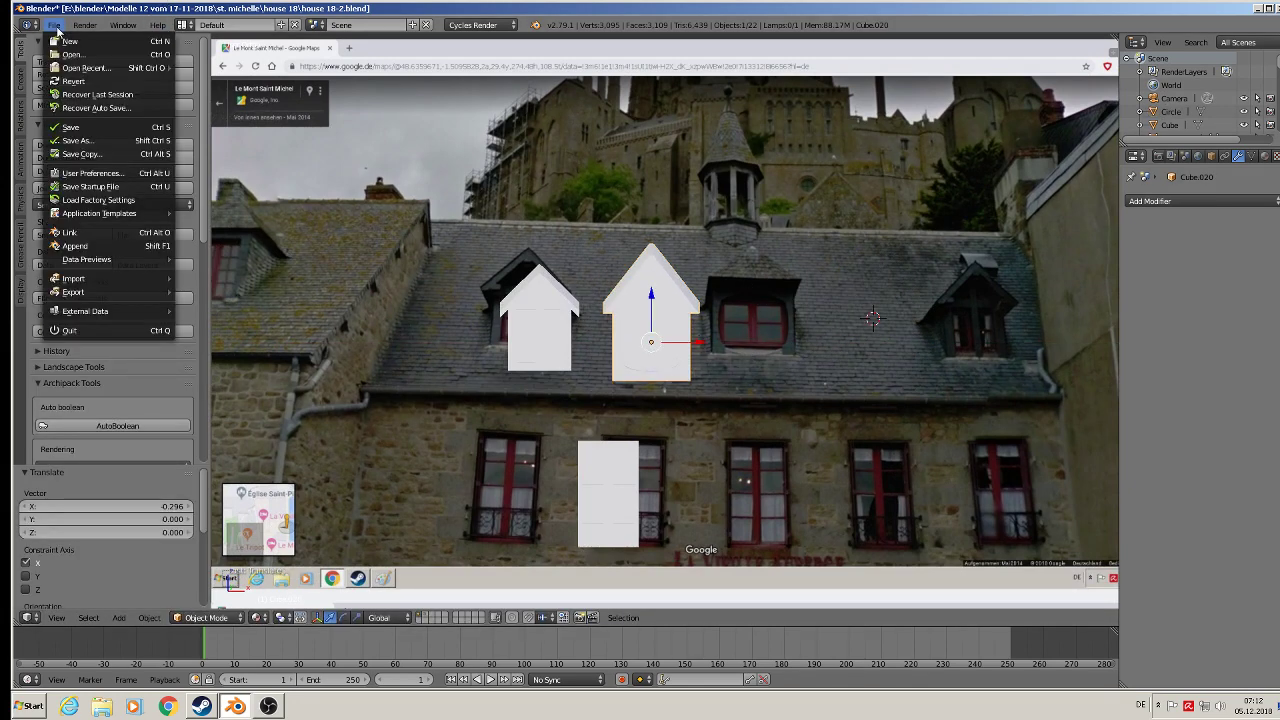
{"action": "left_click", "coordinate": [77, 127]}
{"action": "scroll", "coordinate": [560, 334], "scroll_direction": "up", "scroll_amount": 3}
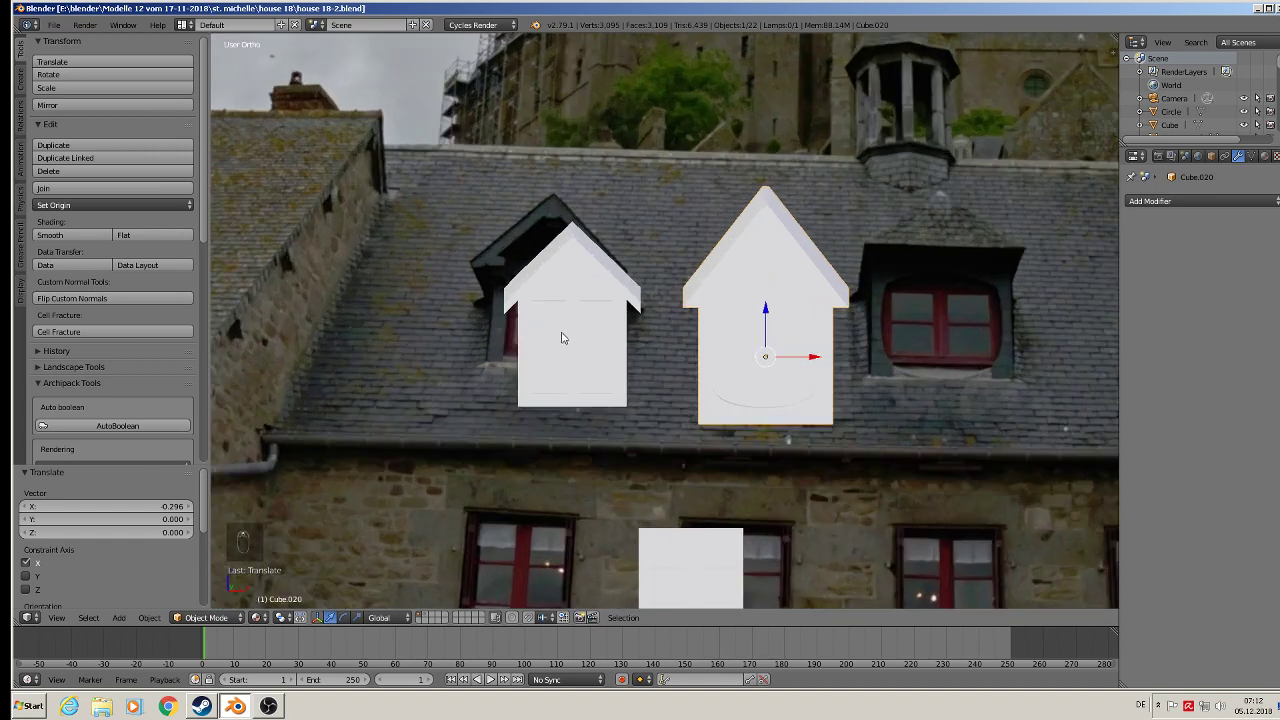
Show layer 2 and select the glass pane of the small two-pane window
{"action": "right_click", "coordinate": [583, 360]}
{"action": "mouse_move", "coordinate": [588, 364]}
{"action": "middle_mouse_down"}
{"action": "mouse_move", "coordinate": [613, 380]}
{"action": "mouse_move", "coordinate": [565, 355]}
{"action": "middle_mouse_up"}
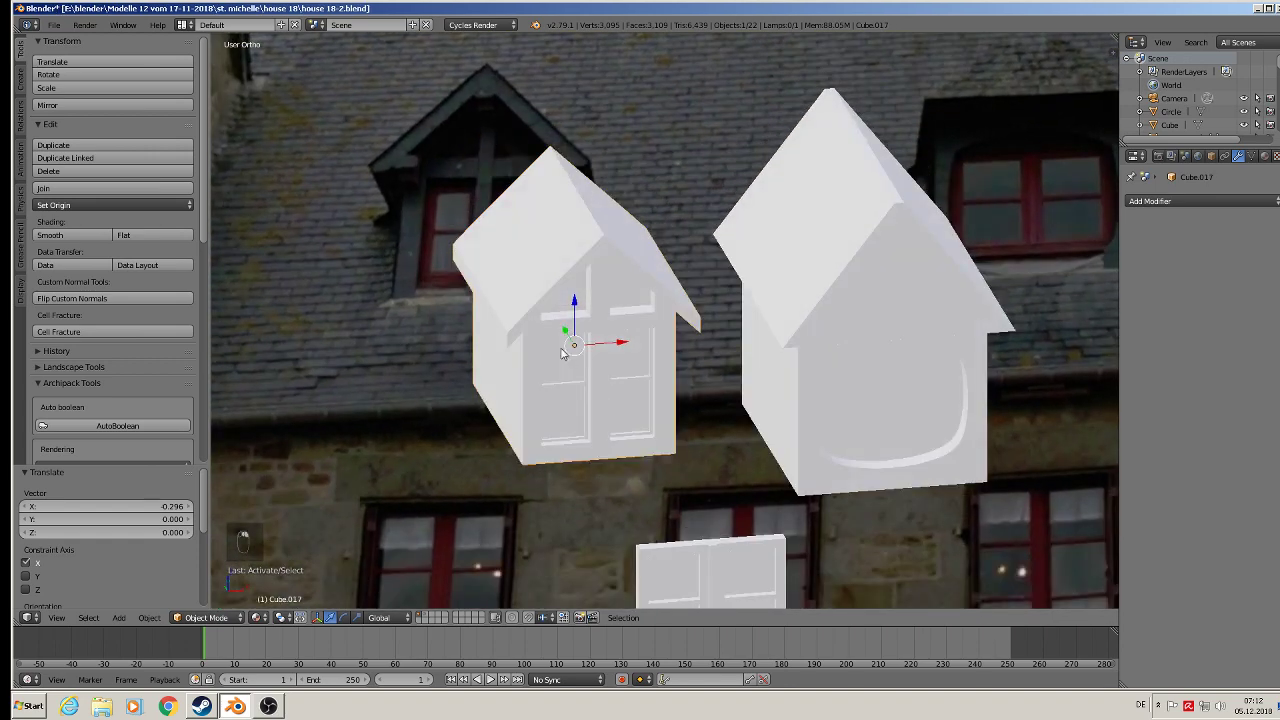
{"action": "left_click", "coordinate": [428, 616]}
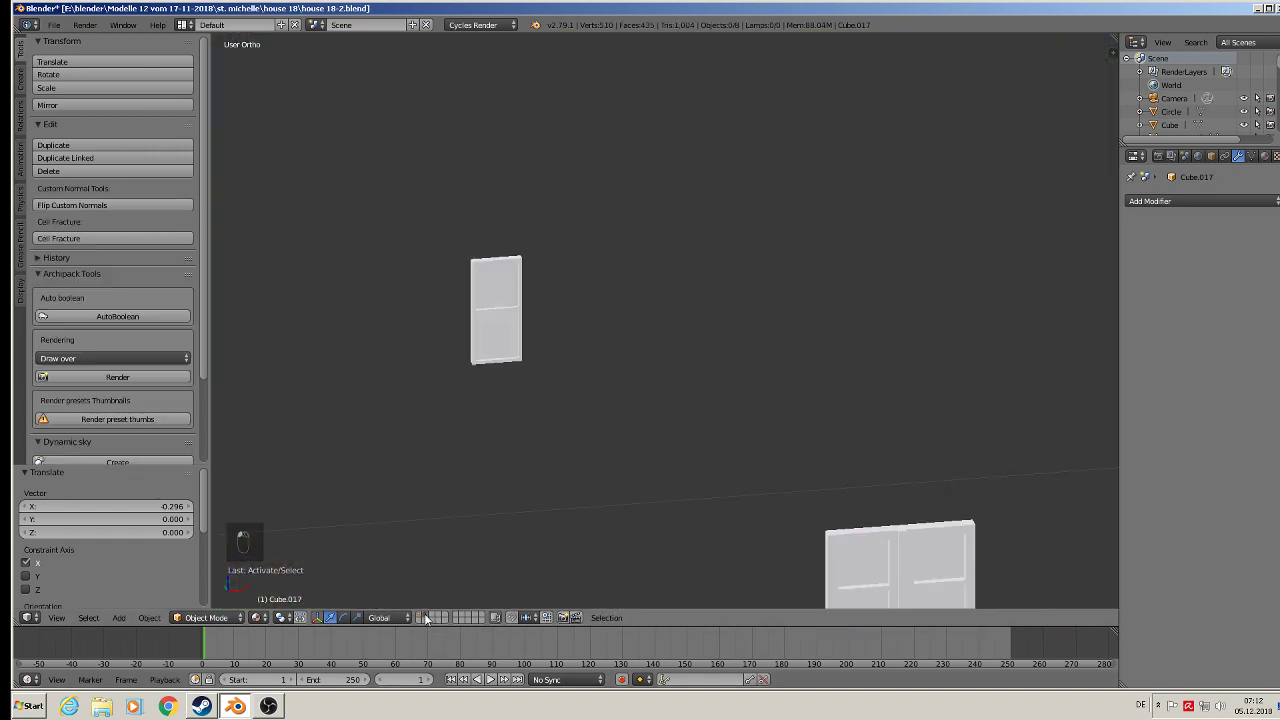
{"action": "scroll", "coordinate": [578, 398], "scroll_direction": "down", "scroll_amount": 3}
{"action": "scroll", "coordinate": [556, 370], "scroll_direction": "up", "scroll_amount": 2}
{"action": "scroll", "coordinate": [539, 360], "scroll_direction": "up", "scroll_amount": 3}
{"action": "right_click", "coordinate": [506, 309]}
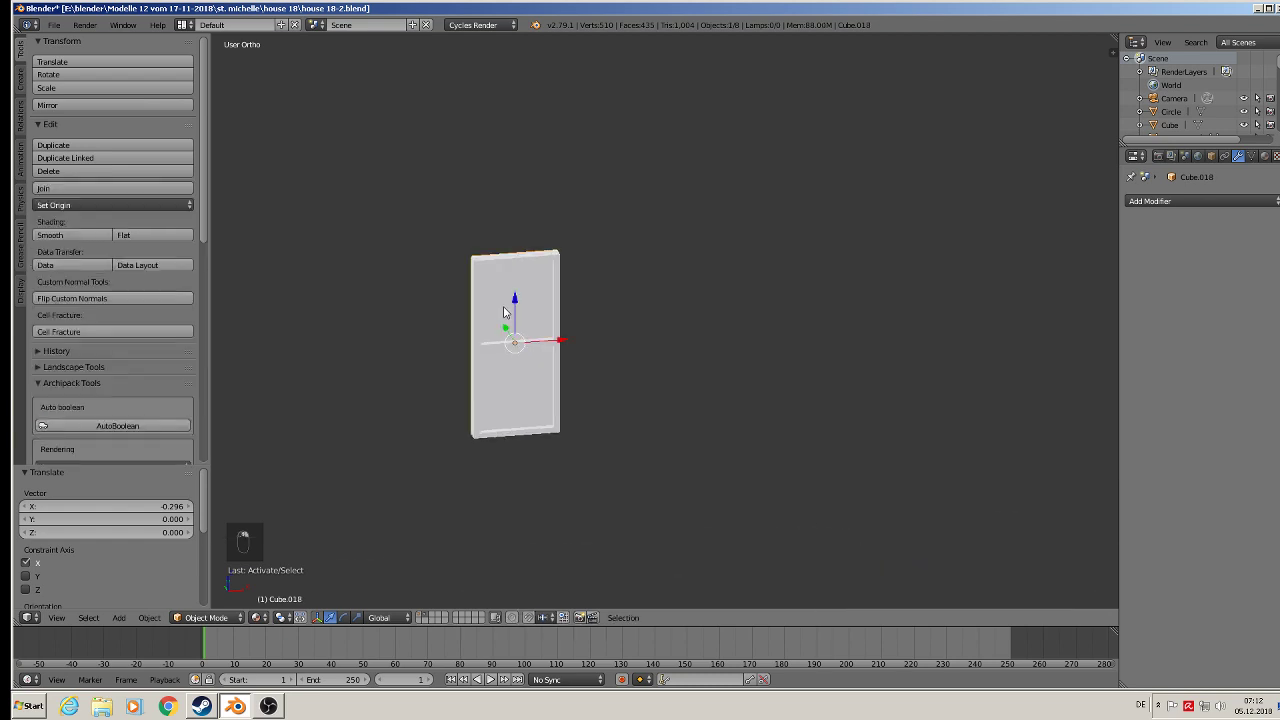
{"action": "middle_click_drag", "start_coordinate": [506, 309], "coordinate": [581, 356]}
{"action": "scroll", "coordinate": [585, 360], "scroll_direction": "up", "scroll_amount": 2}
{"action": "scroll", "coordinate": [560, 352], "scroll_direction": "up", "scroll_amount": 2}
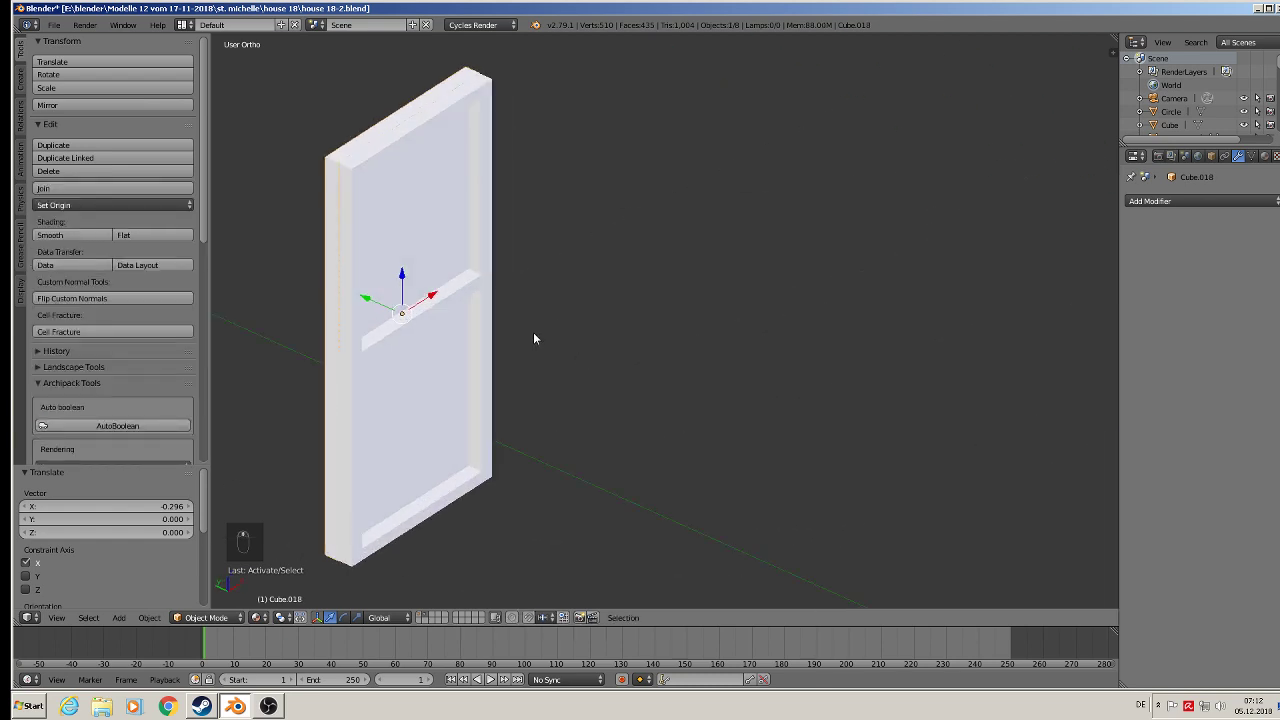
Try moving the small window's glass pane along X, and undo the move
{"action": "key", "text": "g"}
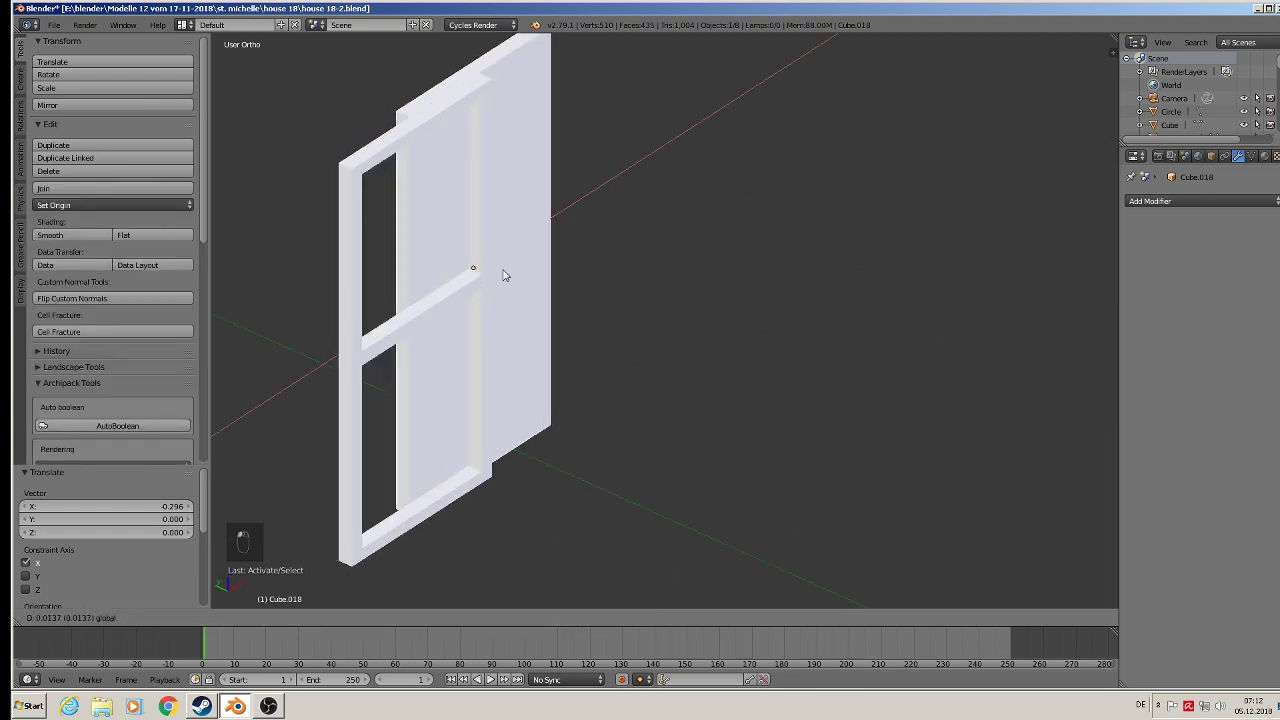
{"action": "left_click", "coordinate": [486, 286]}
{"action": "key", "text": "ctrl+z"}
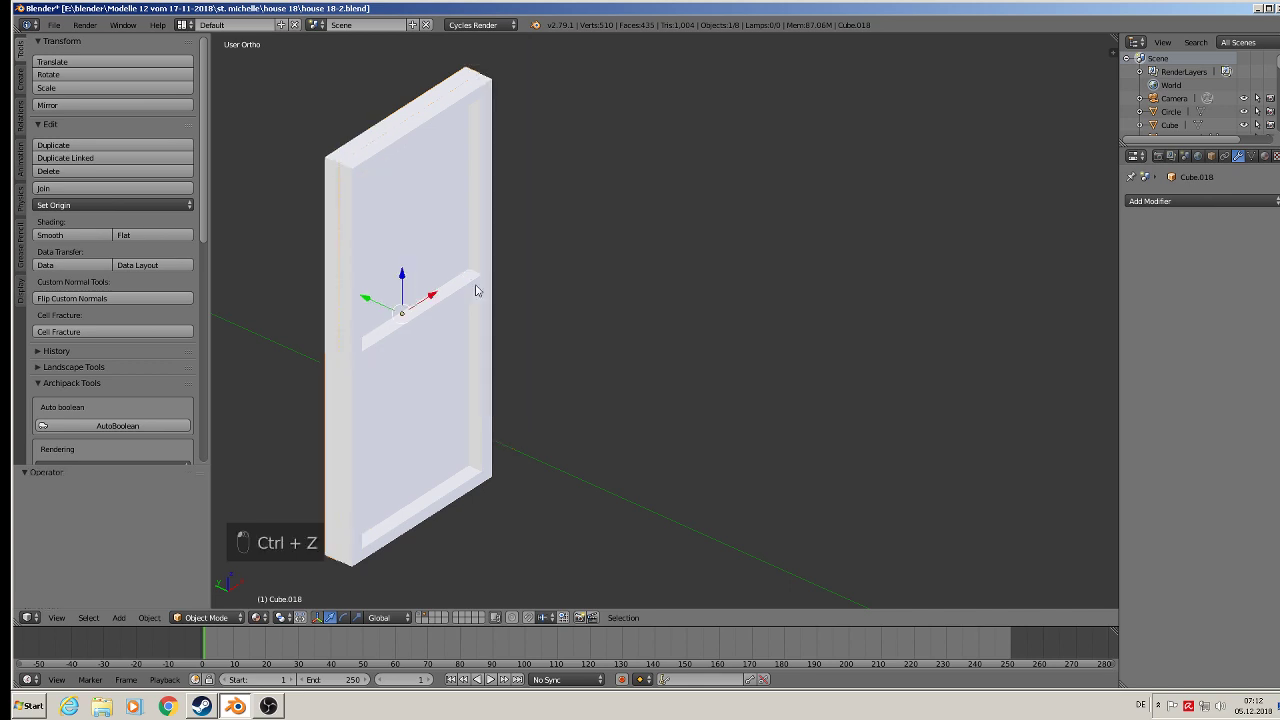
Duplicate the small window's frame and glass pane together, offset the copy 0.076 along X, and move it to layer 1
{"action": "left_click", "coordinate": [372, 160]}
{"action": "scroll", "coordinate": [475, 310], "scroll_direction": "down", "scroll_amount": 5}
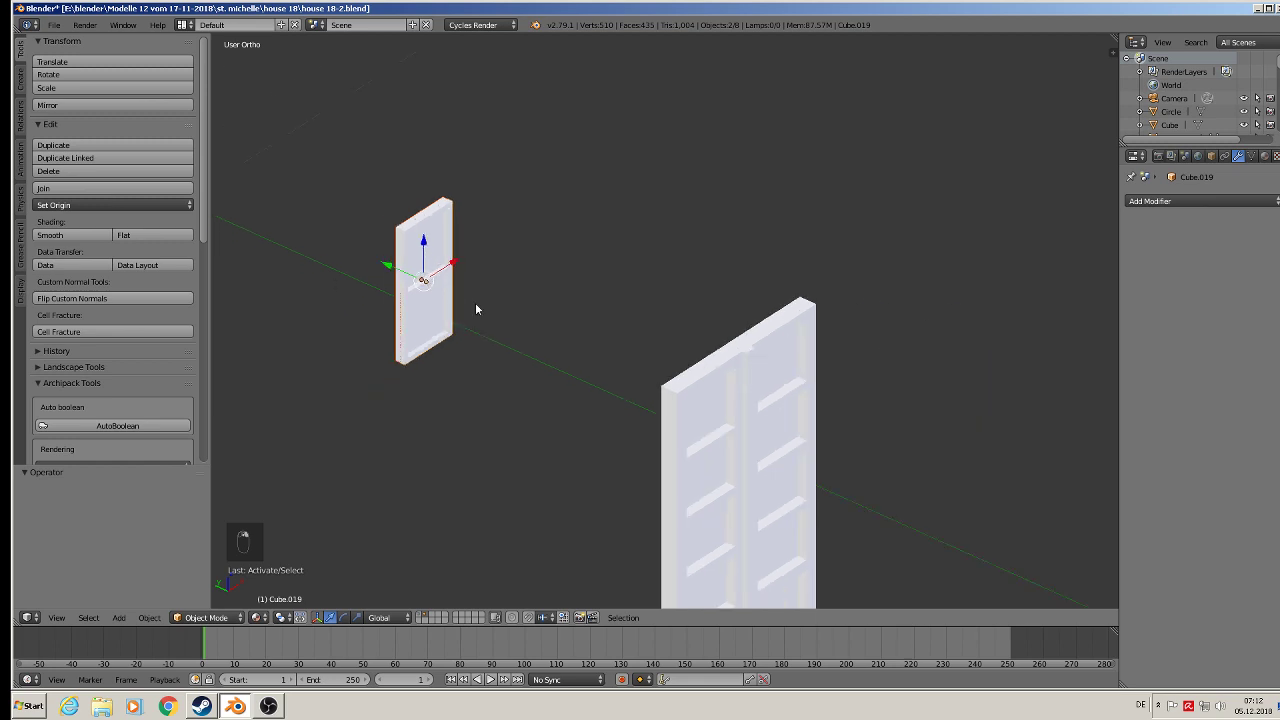
{"action": "key", "text": "shift+d"}
{"action": "key", "text": "x"}
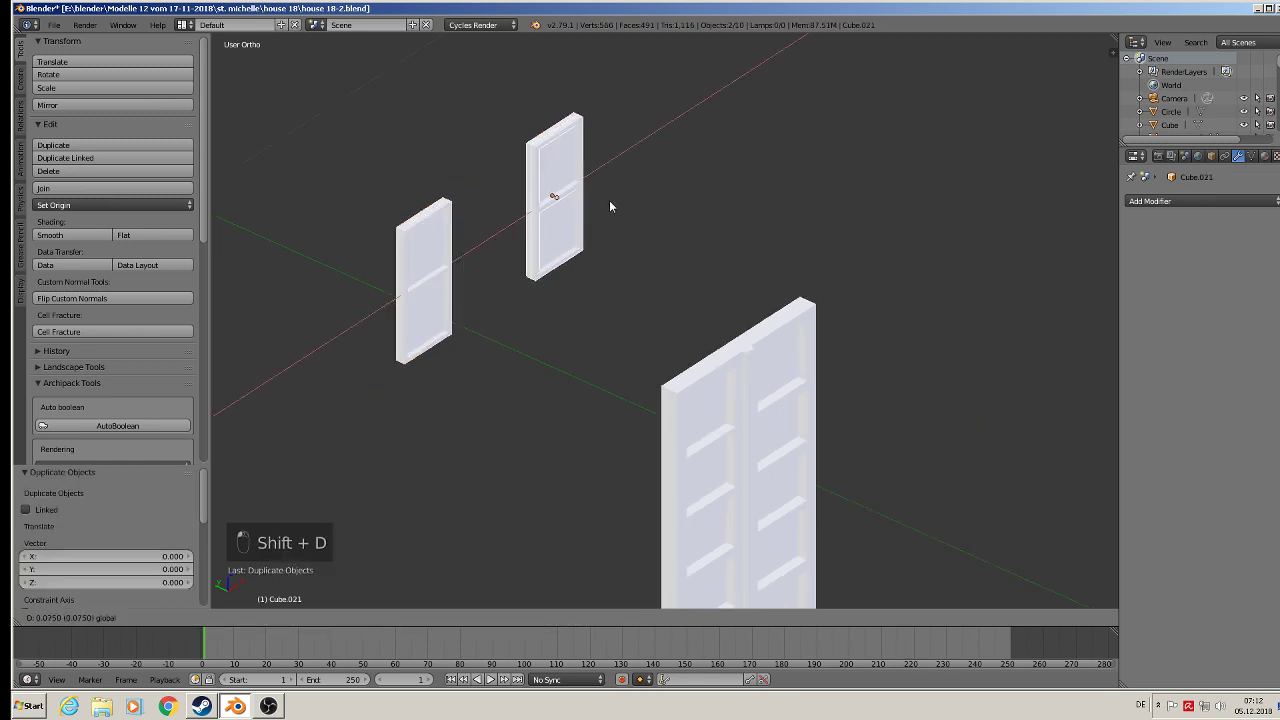
{"action": "left_click", "coordinate": [610, 199]}
{"action": "key", "text": "m"}
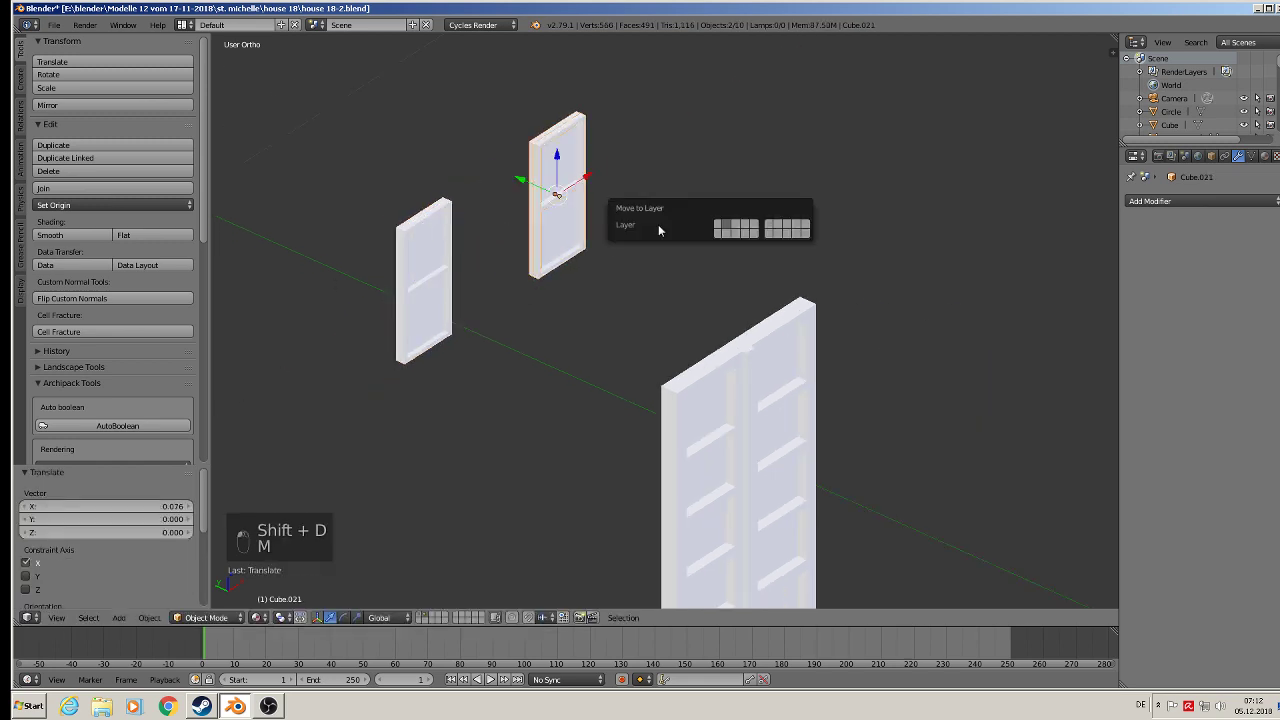
{"action": "left_click", "coordinate": [719, 226]}
Show layer 1 and move the window copy 0.249 along X and -0.006 along Z onto the rounded dormer window in the photo
{"action": "left_click", "coordinate": [420, 614]}
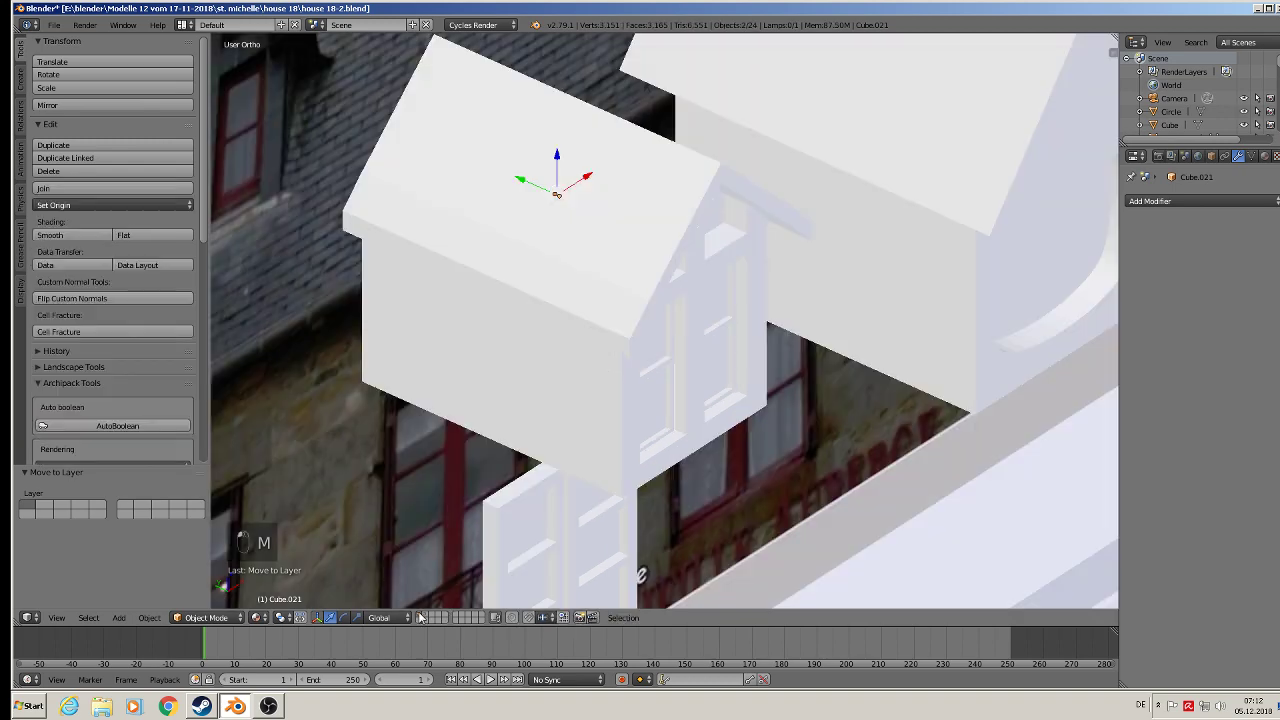
{"action": "scroll", "coordinate": [456, 543], "scroll_direction": "down", "scroll_amount": 4}
{"action": "middle_click_drag", "start_coordinate": [486, 384], "coordinate": [426, 343]}
{"action": "left_click_drag", "start_coordinate": [530, 355], "coordinate": [845, 335]}
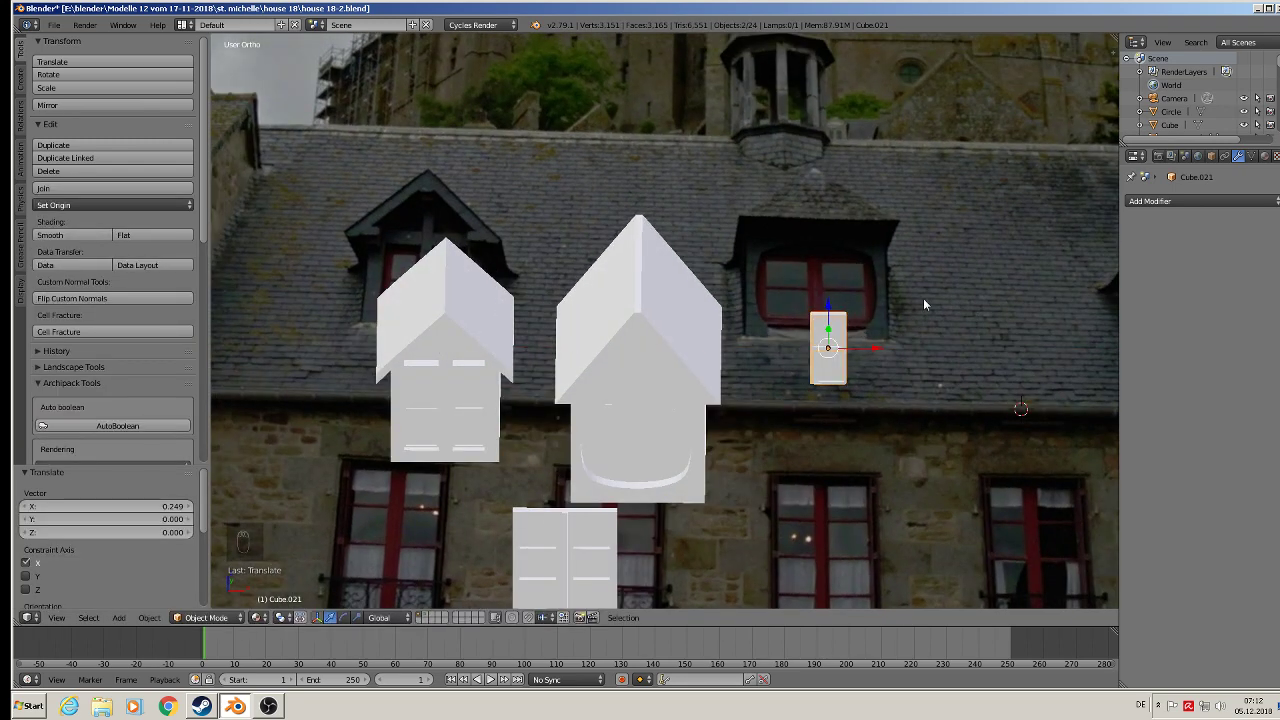
{"action": "key", "text": "KP_1"}
{"action": "scroll", "coordinate": [866, 331], "scroll_direction": "up", "scroll_amount": 5}
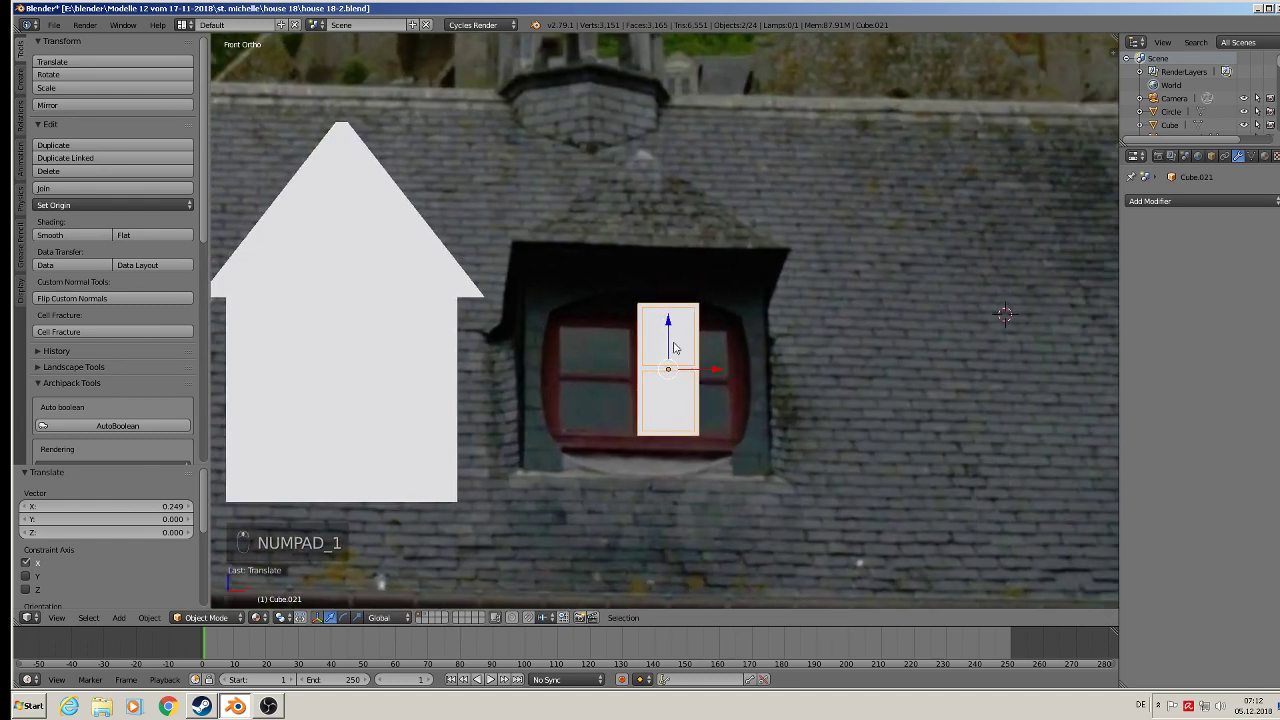
{"action": "left_click_drag", "start_coordinate": [668, 322], "coordinate": [668, 337]}
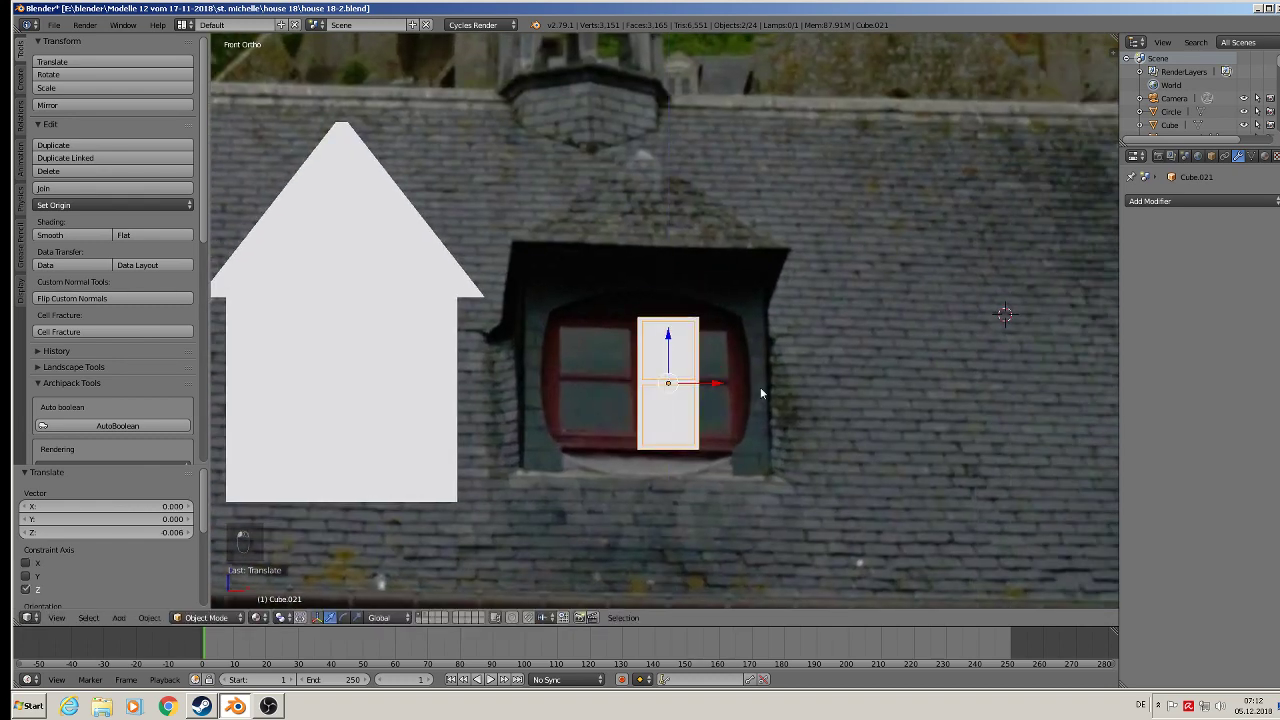
Widen the window copy by a factor of 3.543 along X and shift it -0.004 along X
{"action": "key", "text": "s"}
{"action": "key", "text": "x"}
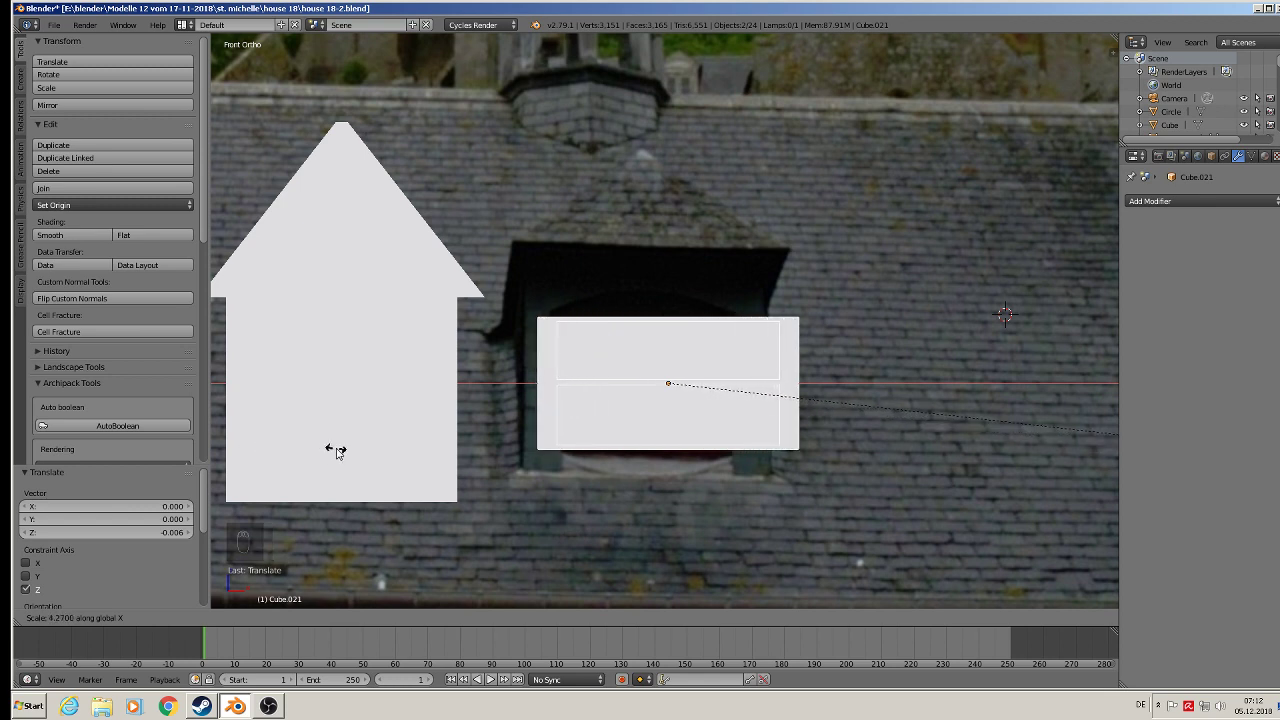
{"action": "left_click", "coordinate": [241, 434]}
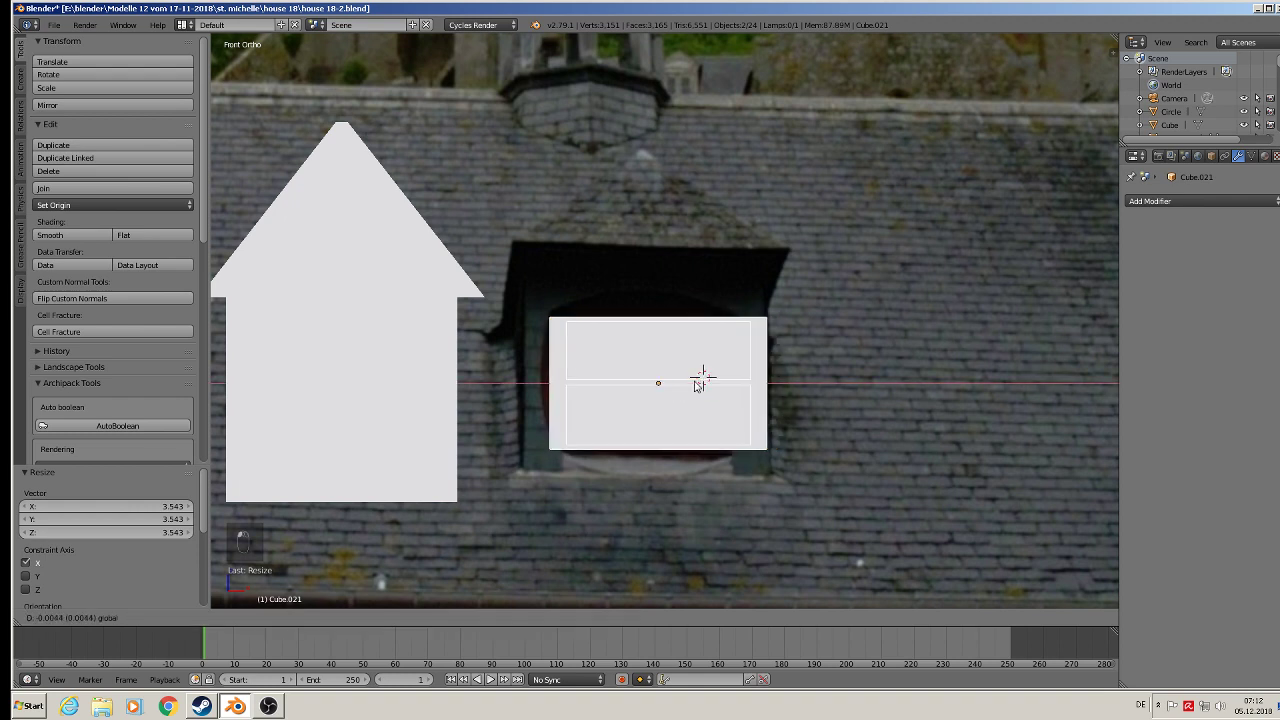
{"action": "key", "text": "g"}
{"action": "key", "text": "x"}
{"action": "left_click", "coordinate": [699, 383]}
Scale the window 1.124 along Z, then 0.821 and 1.086 along X with a -0.004 X shift, matching the rounded window
{"action": "key", "text": "s"}
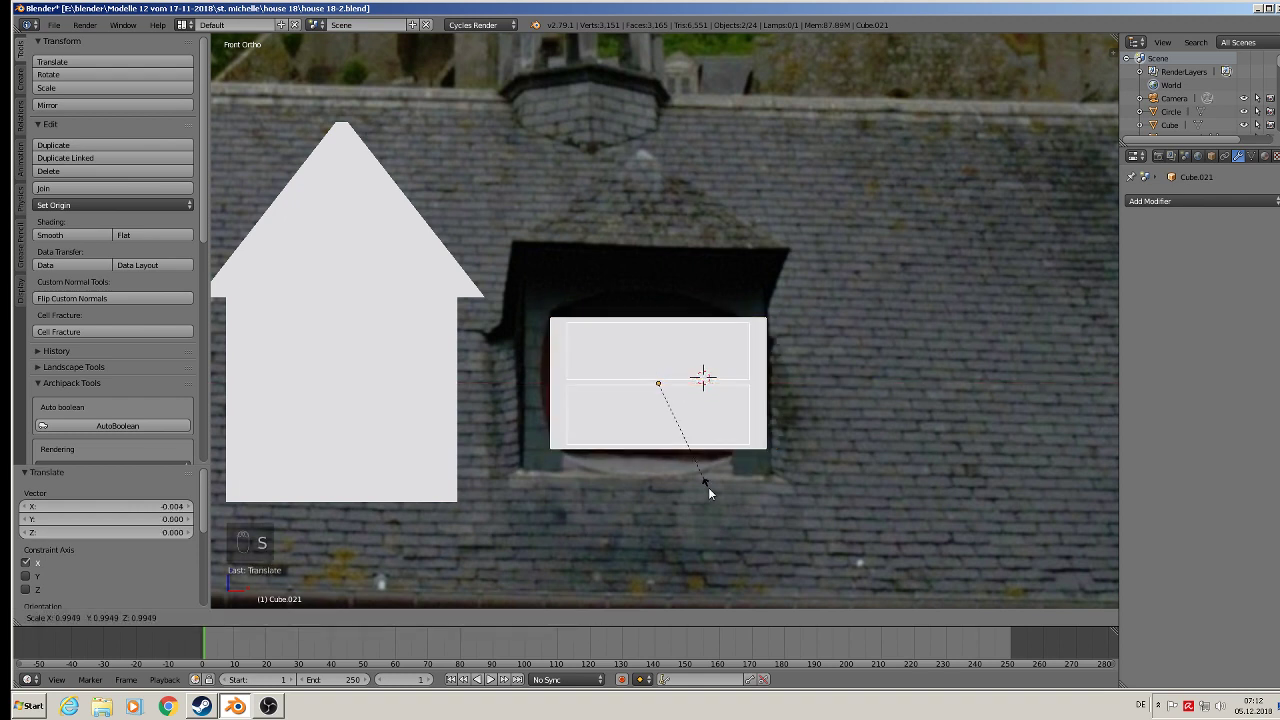
{"action": "key", "text": "z"}
{"action": "left_click", "coordinate": [701, 506]}
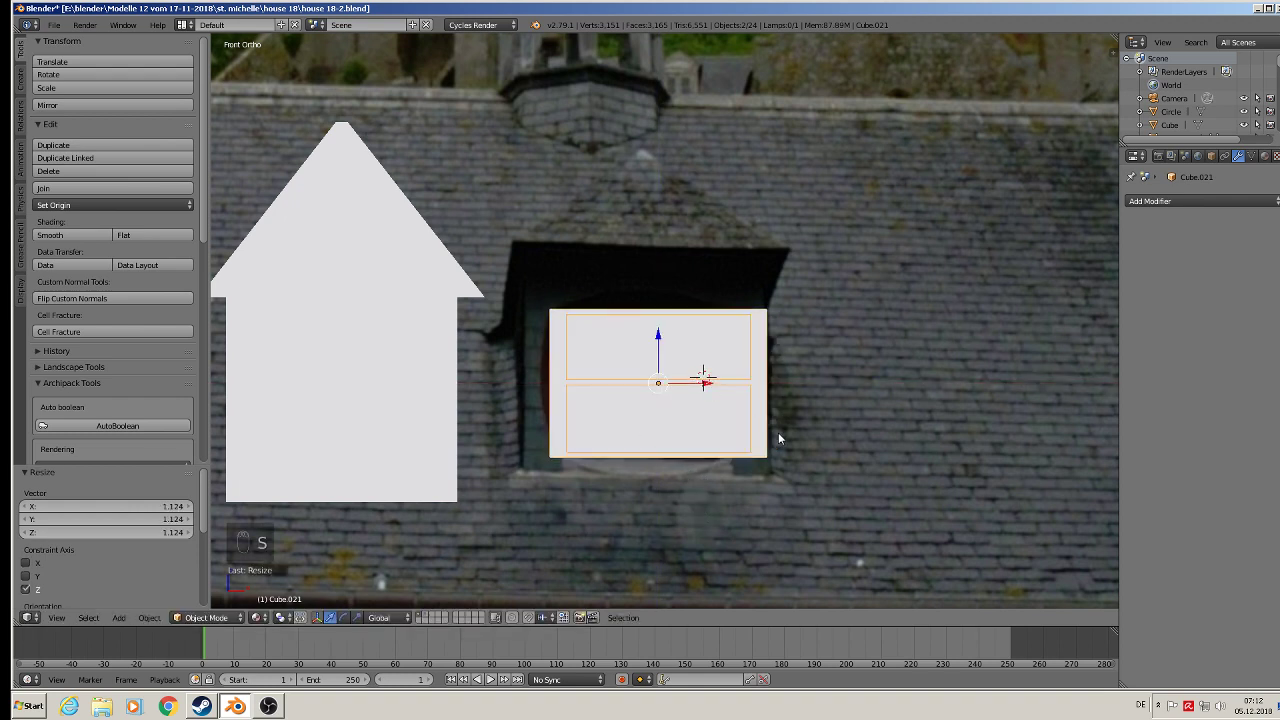
{"action": "key", "text": "s"}
{"action": "key", "text": "x"}
{"action": "left_click", "coordinate": [750, 422]}
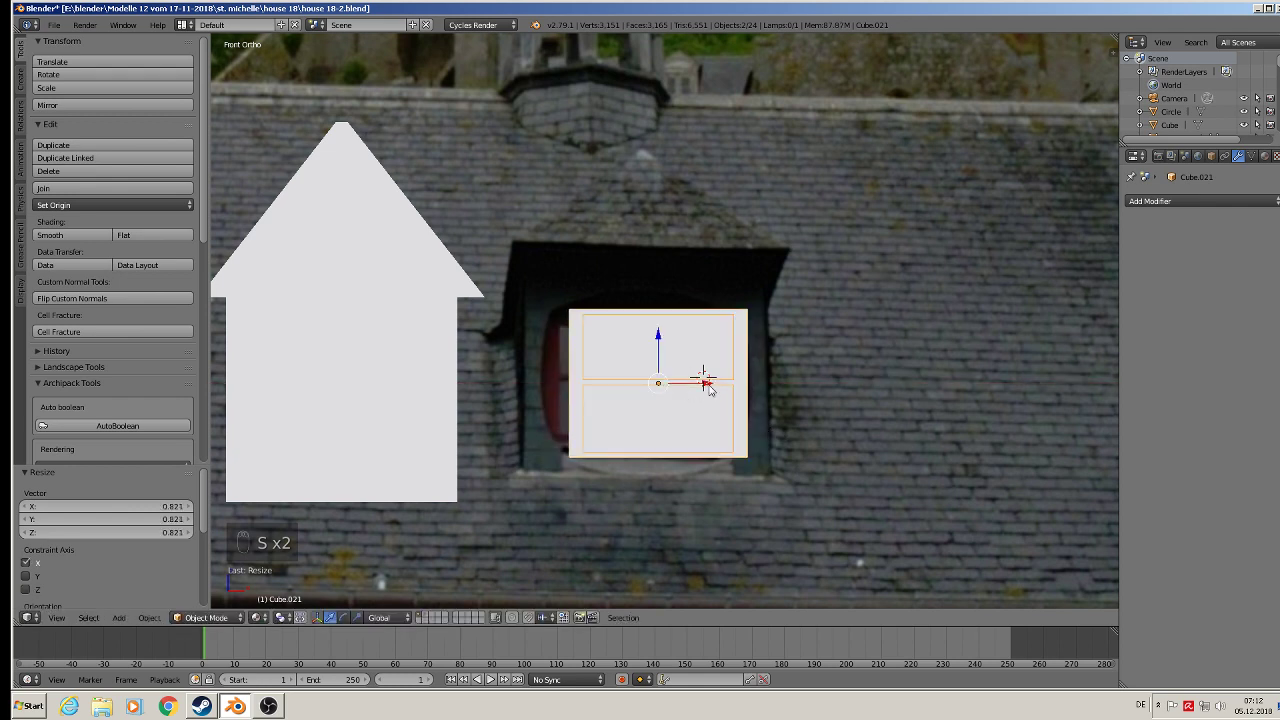
{"action": "key", "text": "s"}
{"action": "key", "text": "x"}
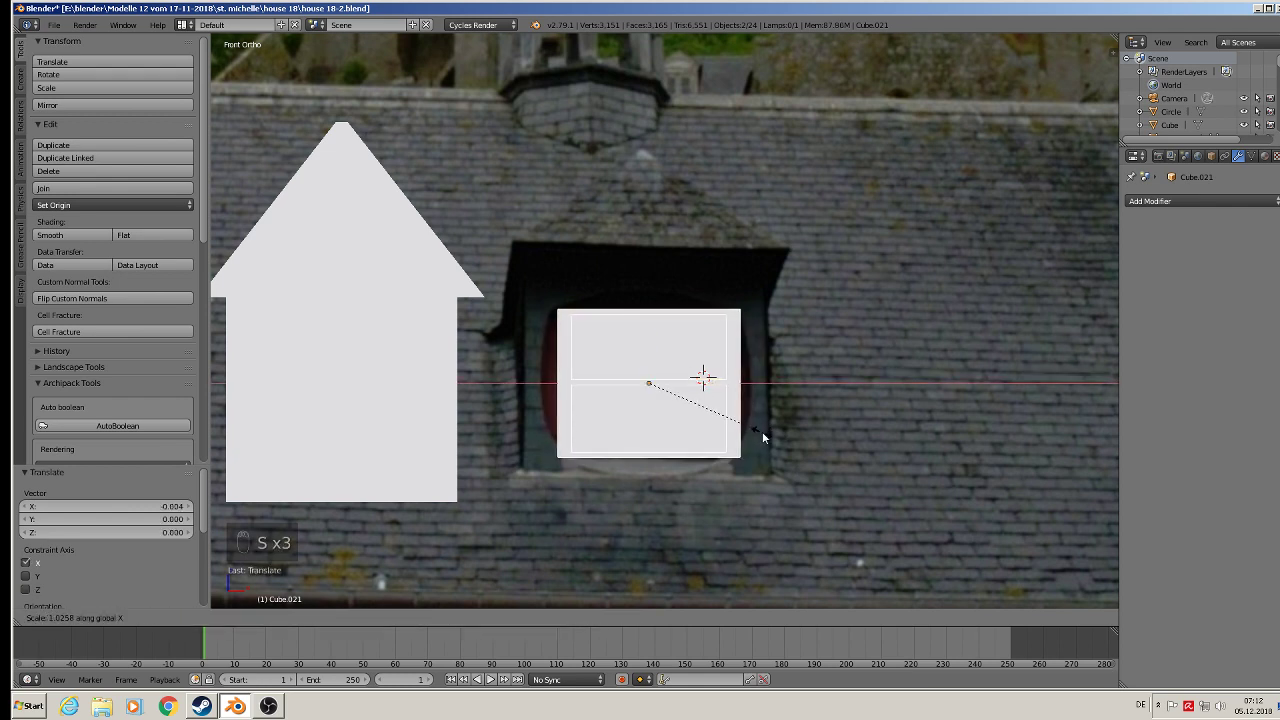
{"action": "left_click", "coordinate": [769, 432]}
Select the window frame alone and examine its mesh in Edit Mode from the front, then return to Object Mode
{"action": "middle_click_drag", "start_coordinate": [769, 432], "coordinate": [558, 404]}
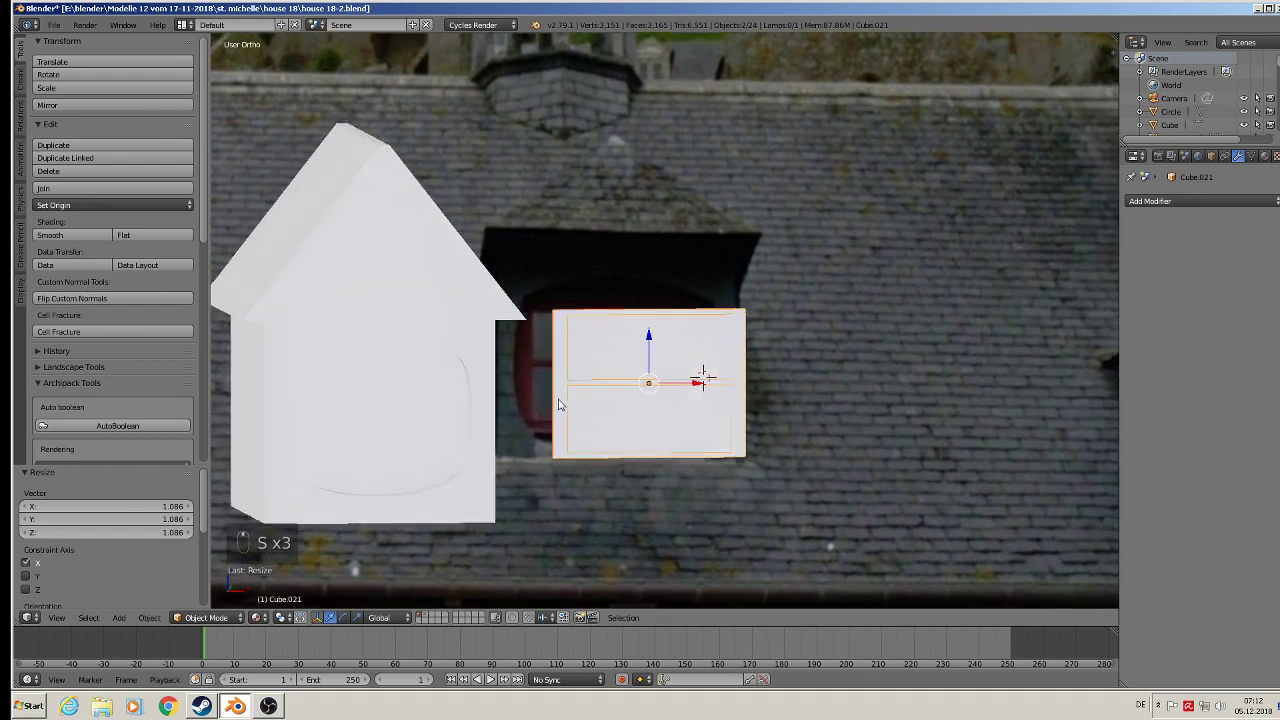
{"action": "middle_click_drag", "start_coordinate": [609, 366], "coordinate": [669, 435]}
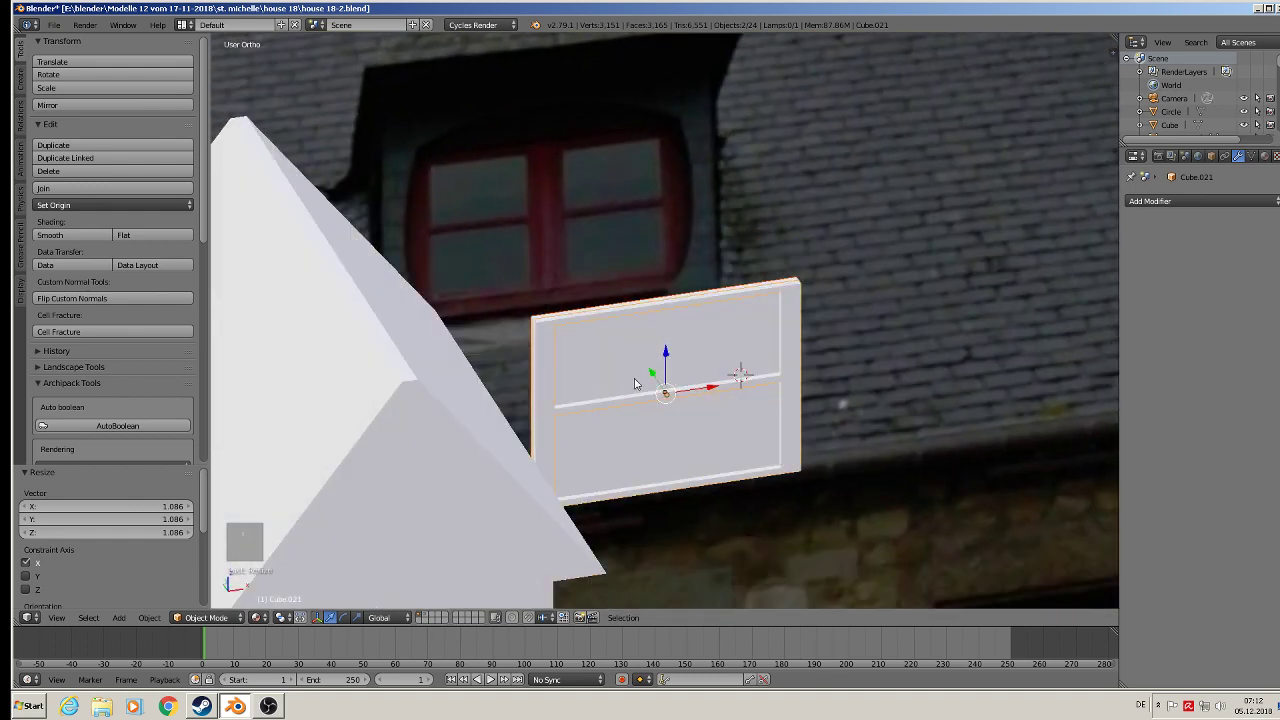
{"action": "scroll", "coordinate": [580, 306], "scroll_direction": "up", "scroll_amount": 3}
{"action": "right_click", "coordinate": [571, 293]}
{"action": "right_click", "coordinate": [571, 293]}
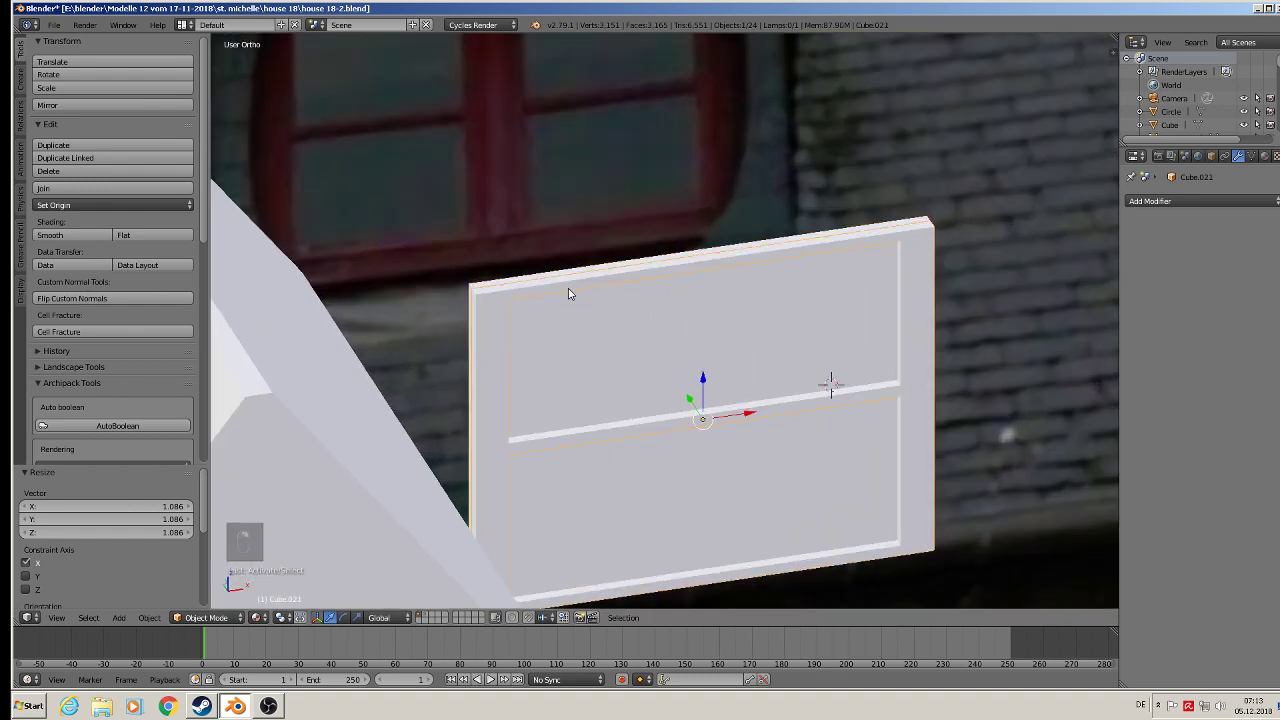
{"action": "key", "text": "Tab"}
{"action": "middle_click_drag", "start_coordinate": [570, 290], "coordinate": [731, 346]}
{"action": "key", "text": "KP_1"}
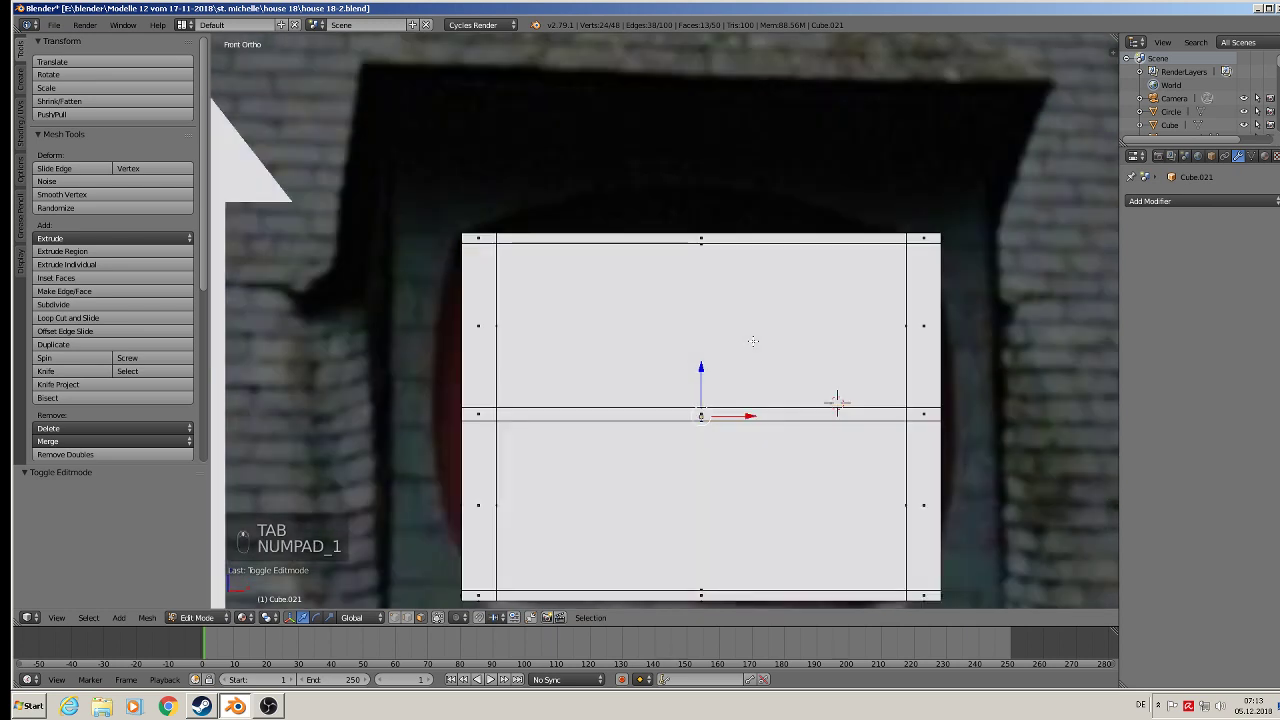
{"action": "scroll", "coordinate": [752, 340], "scroll_direction": "down", "scroll_amount": 3}
{"action": "key", "text": "Tab"}
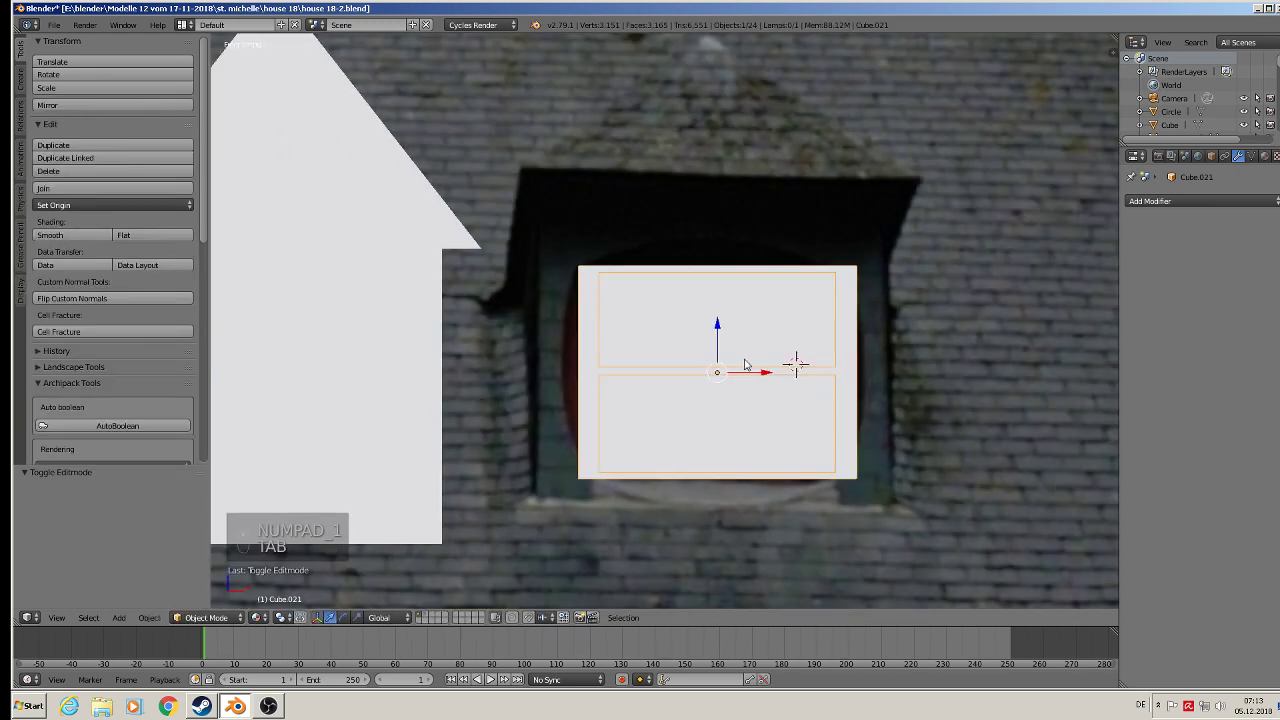
Add the glass pane to the selection and move frame and pane 0.100 along X, clear of the reference window
{"action": "right_click", "coordinate": [762, 334], "text": "shift"}
{"action": "left_click_drag", "start_coordinate": [765, 372], "coordinate": [1094, 391]}
{"action": "middle_click_drag", "start_coordinate": [1094, 391], "coordinate": [740, 369], "text": "shift"}
{"action": "scroll", "coordinate": [703, 349], "scroll_direction": "up", "scroll_amount": 1}
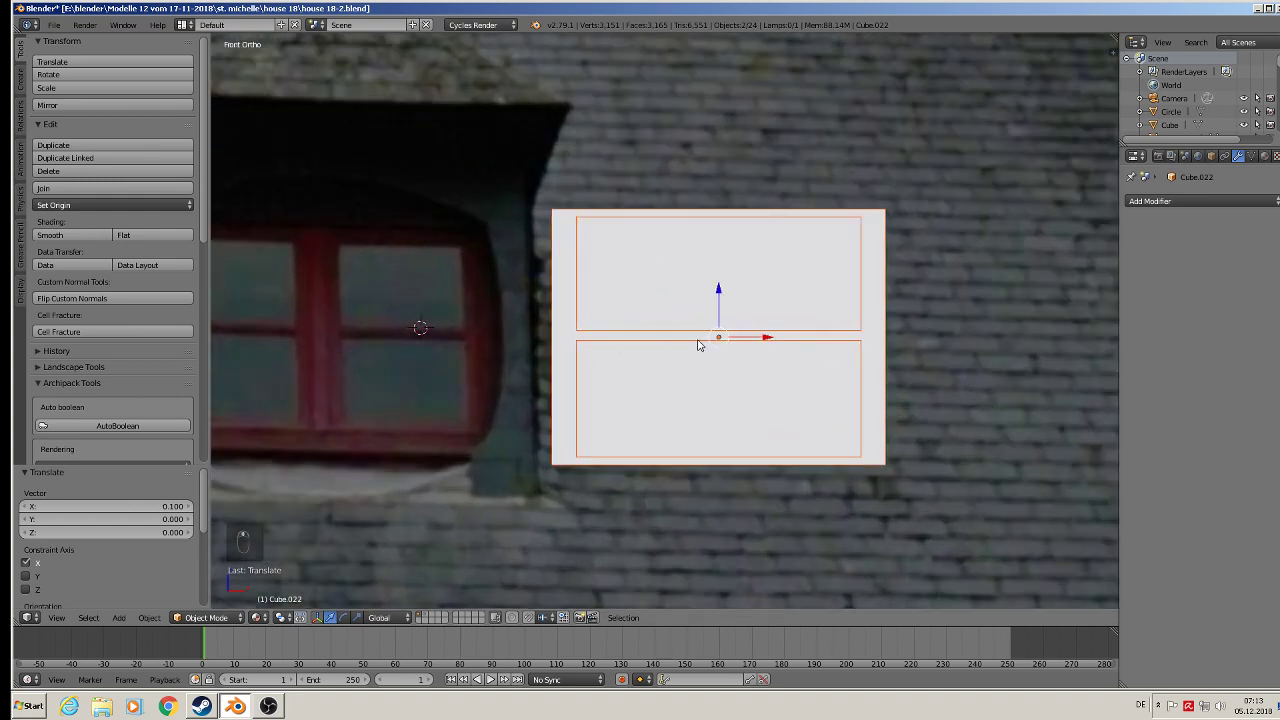
{"action": "scroll", "coordinate": [700, 340], "scroll_direction": "down", "scroll_amount": 1}
{"action": "key", "text": "Tab"}
{"action": "key", "text": "Tab"}
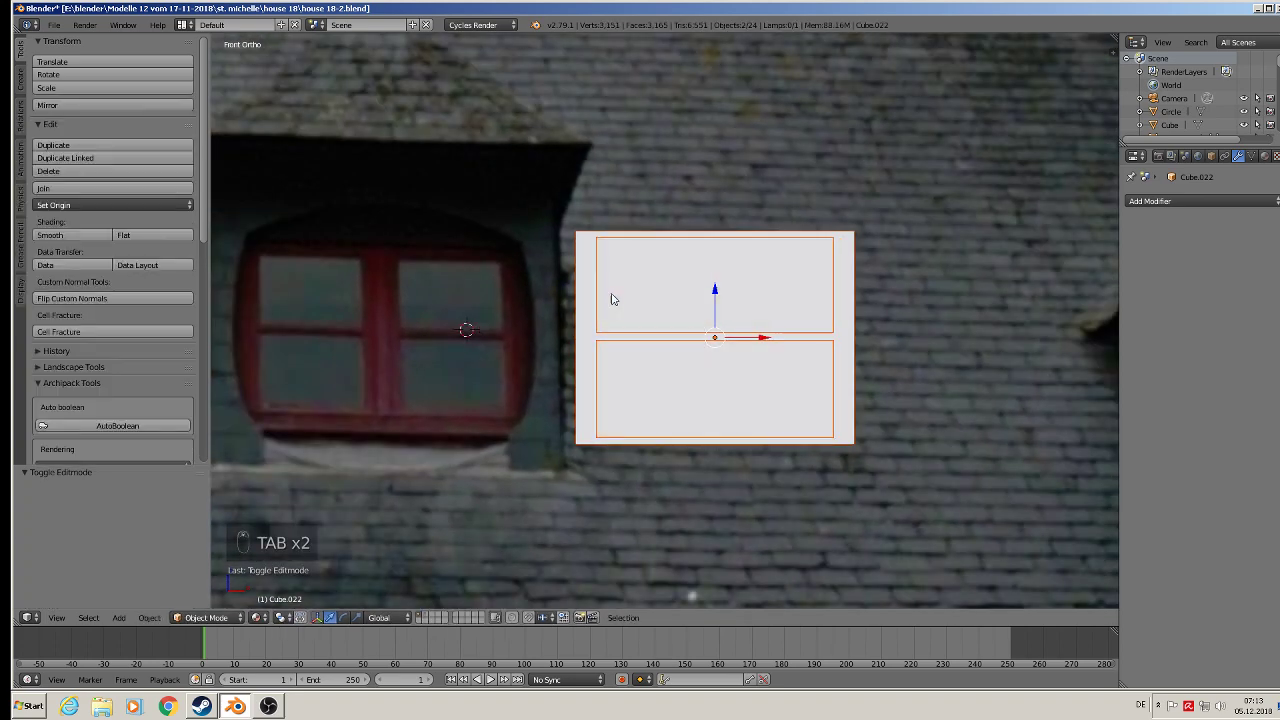
{"action": "key", "text": "Tab"}
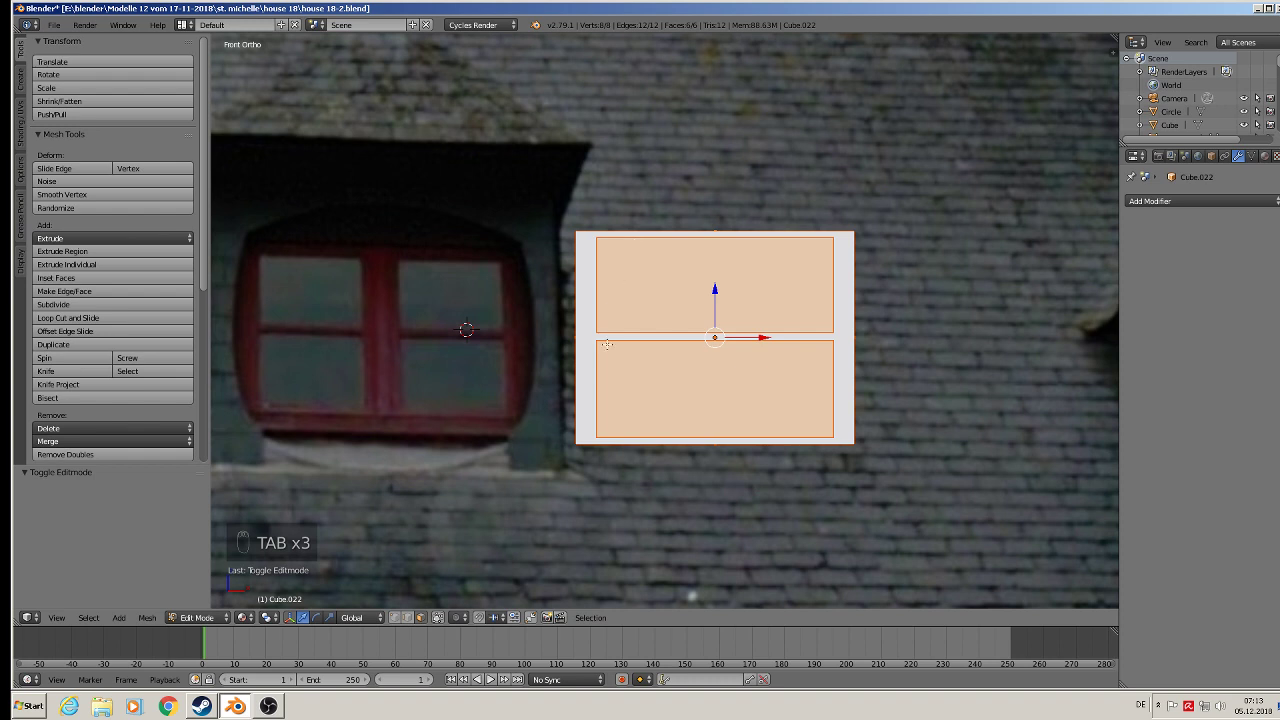
{"action": "middle_click_drag", "start_coordinate": [604, 270], "coordinate": [594, 290]}
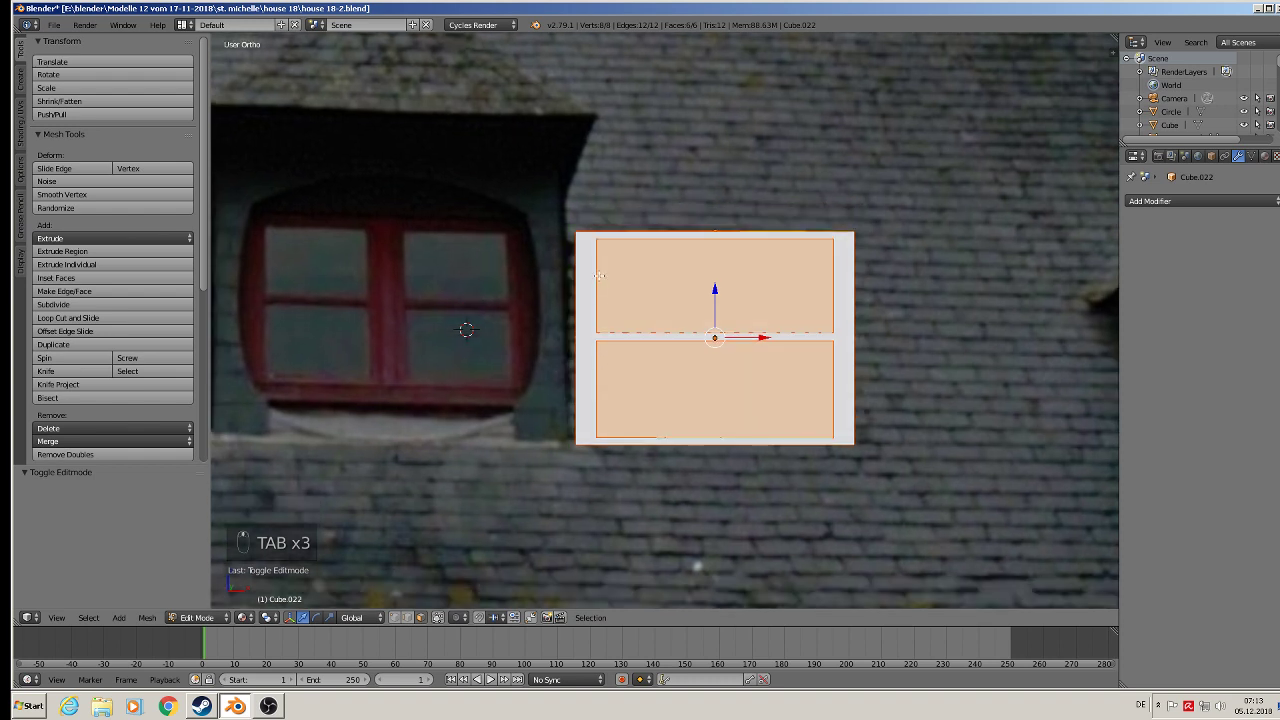
{"action": "key", "text": "Tab"}
Open only the window frame in Edit Mode and move the upper rail's inner edge down along Z to thicken the rail
{"action": "right_click", "coordinate": [595, 249]}
{"action": "key", "text": "Tab"}
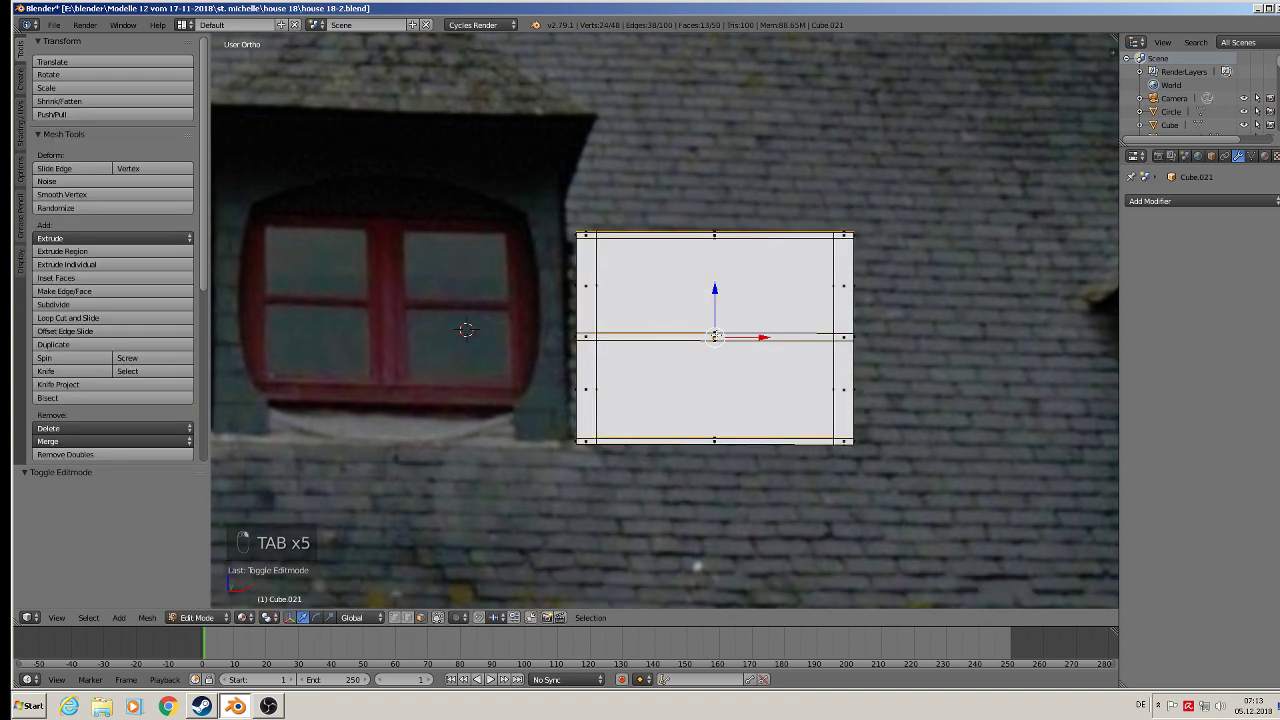
{"action": "key", "text": "KP_1"}
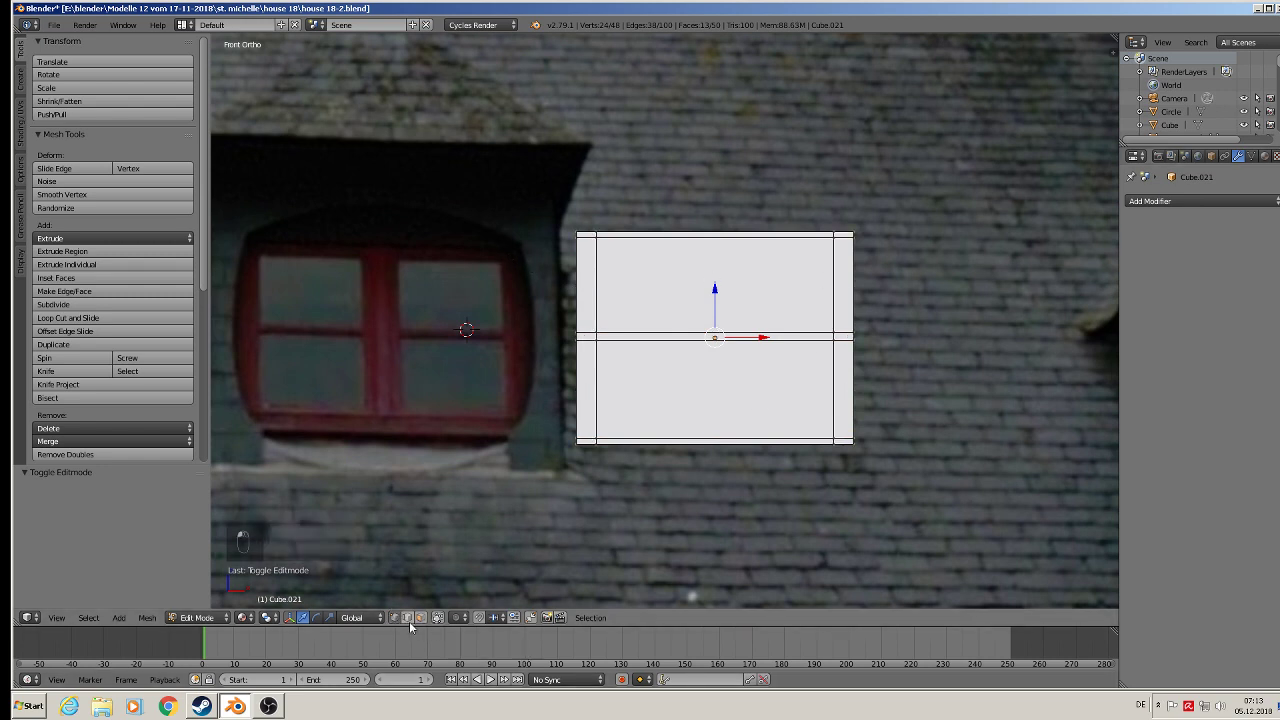
{"action": "key", "text": "a"}
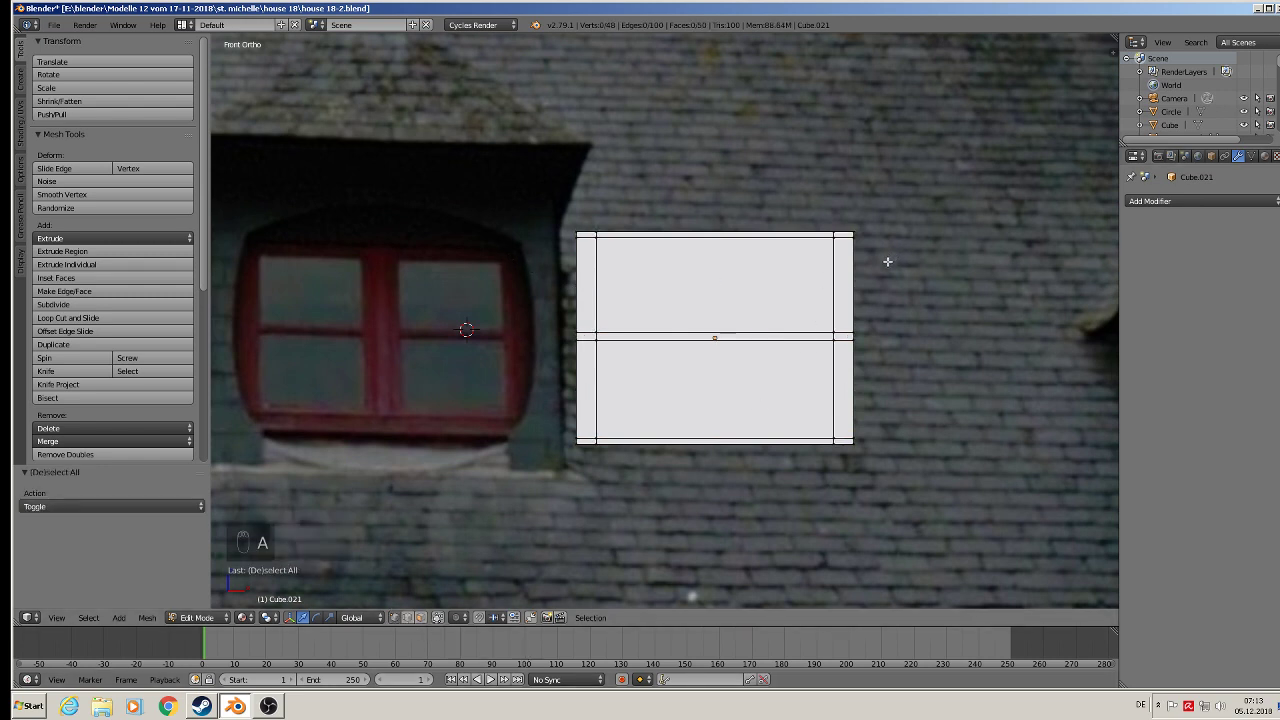
{"action": "key", "text": "b"}
{"action": "left_click_drag", "start_coordinate": [889, 253], "coordinate": [551, 235]}
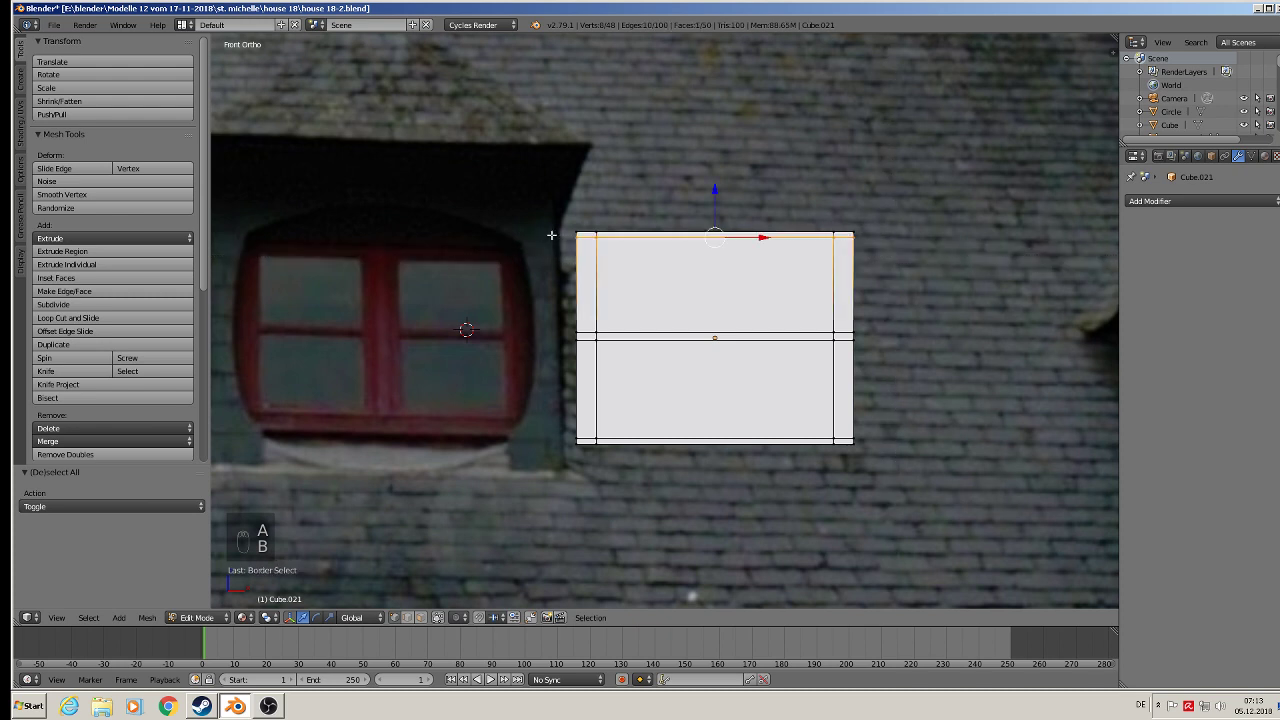
{"action": "left_click_drag", "start_coordinate": [719, 188], "coordinate": [716, 196]}
Move the inner edge of the frame's lower rail 0.004 along Z to thicken that rail
{"action": "key", "text": "a"}
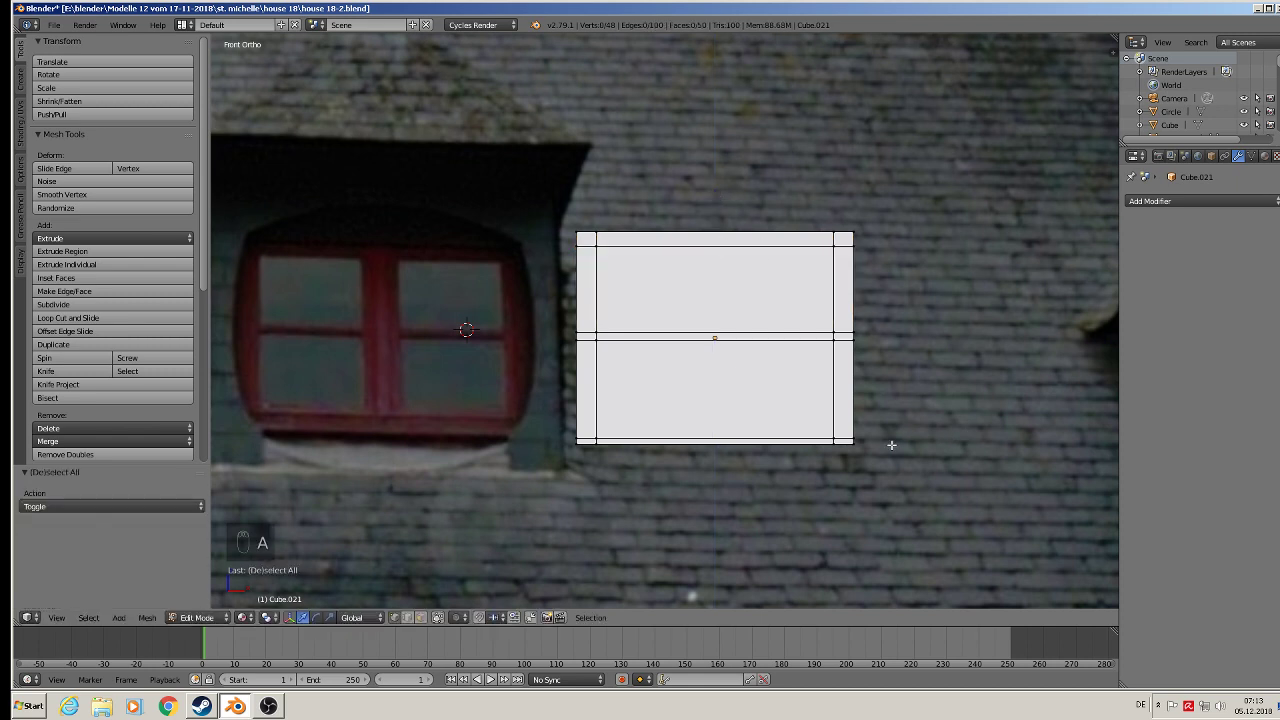
{"action": "key", "text": "b"}
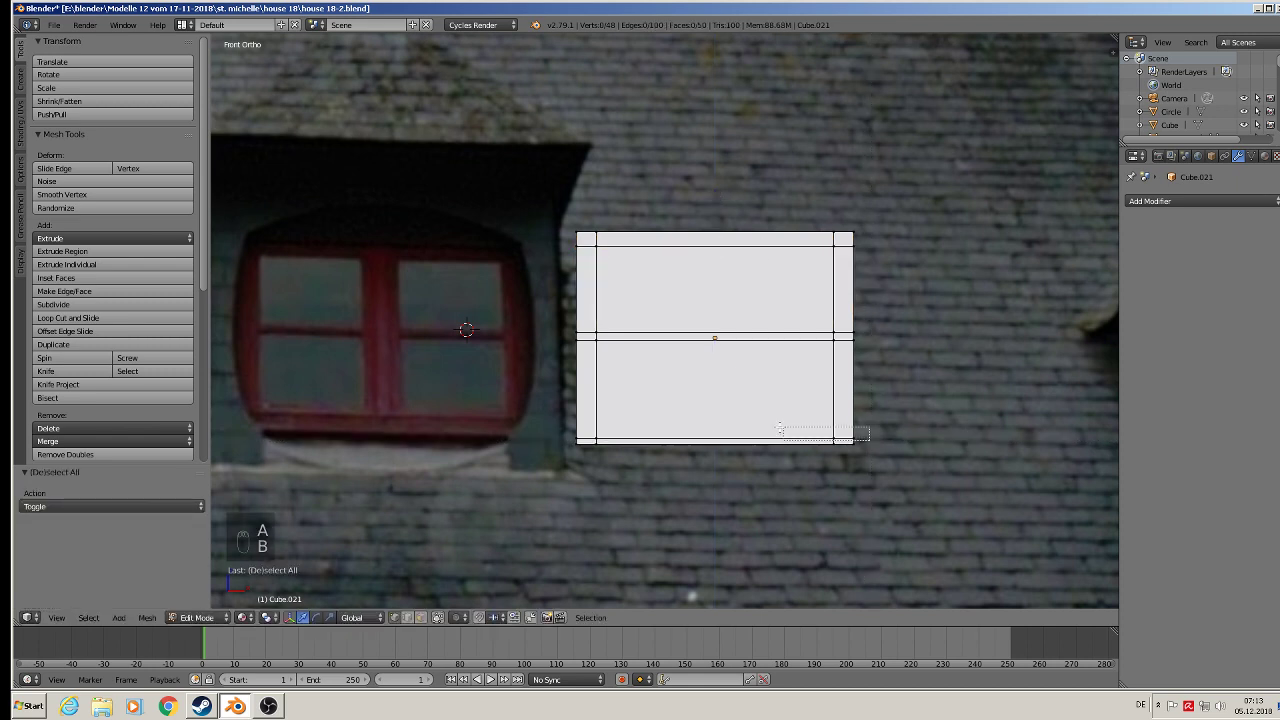
{"action": "left_click_drag", "start_coordinate": [870, 444], "coordinate": [482, 413]}
{"action": "left_click_drag", "start_coordinate": [716, 394], "coordinate": [716, 381]}
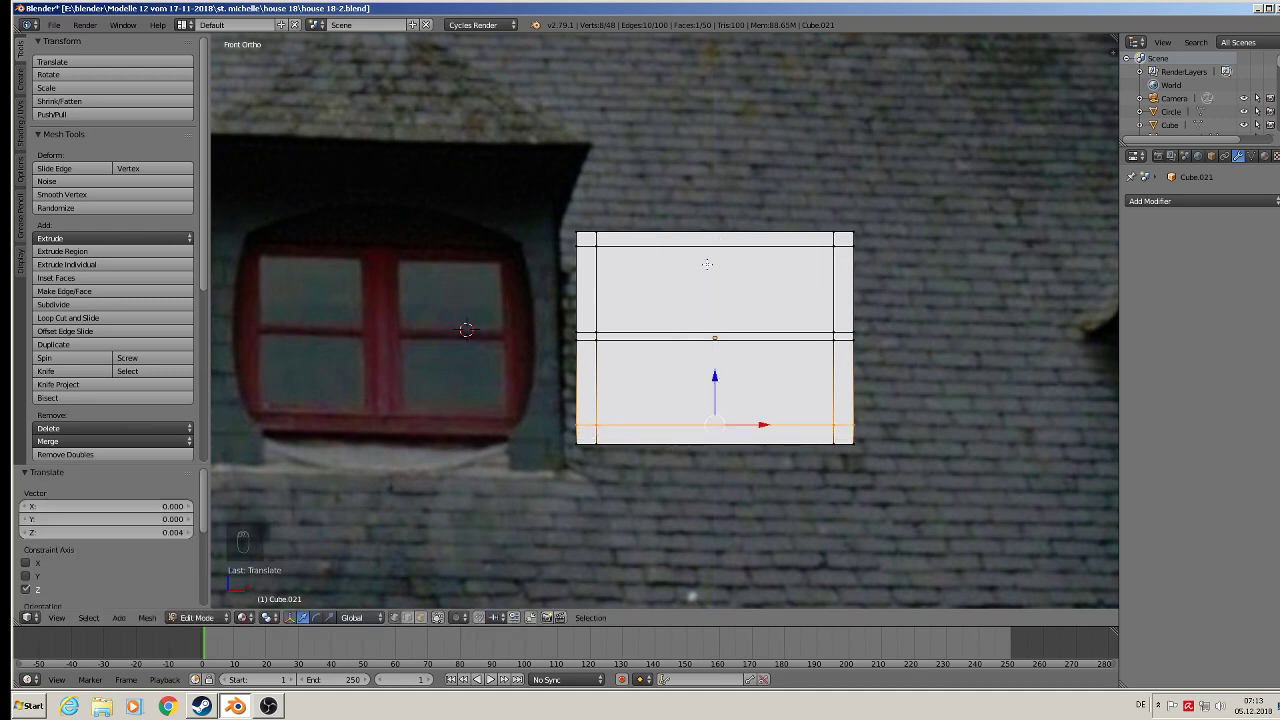
Add two vertical loop cuts to the frame's upper rail and scale them by 0.514 along X around its centre
{"action": "key", "text": "ctrl+r"}
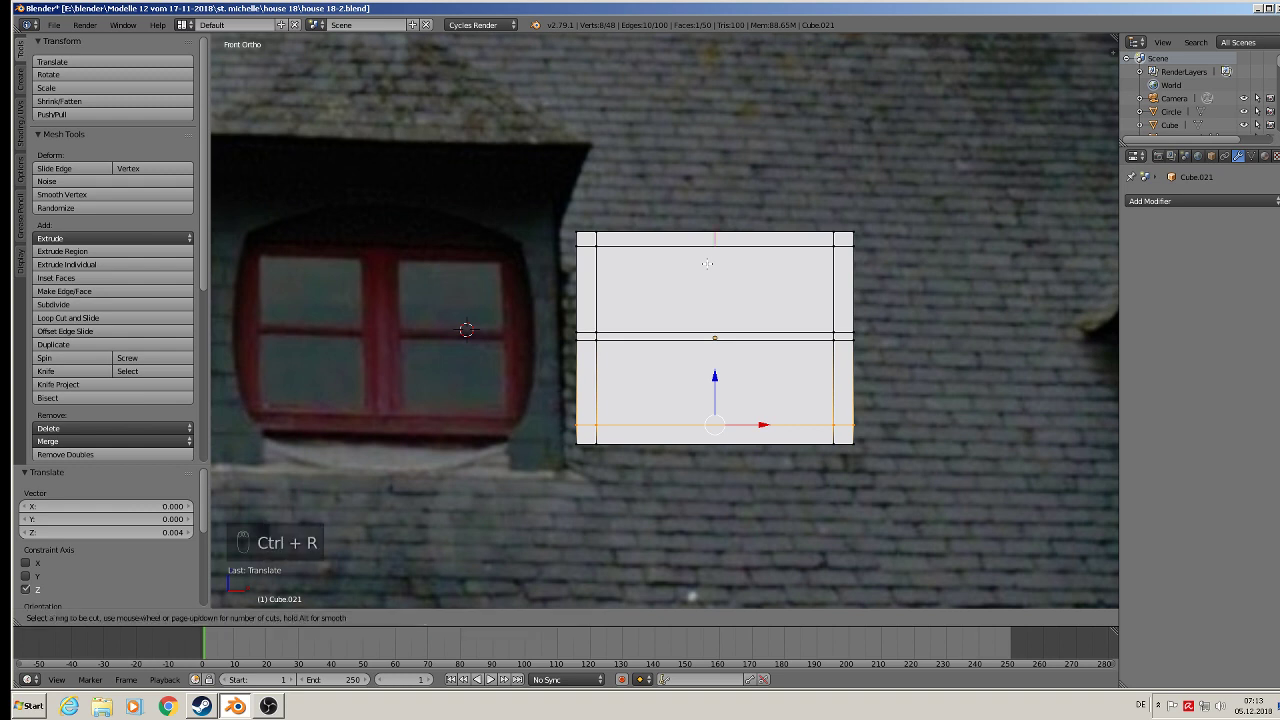
{"action": "scroll", "coordinate": [707, 263], "scroll_direction": "up", "scroll_amount": 1}
{"action": "left_click", "coordinate": [707, 263]}
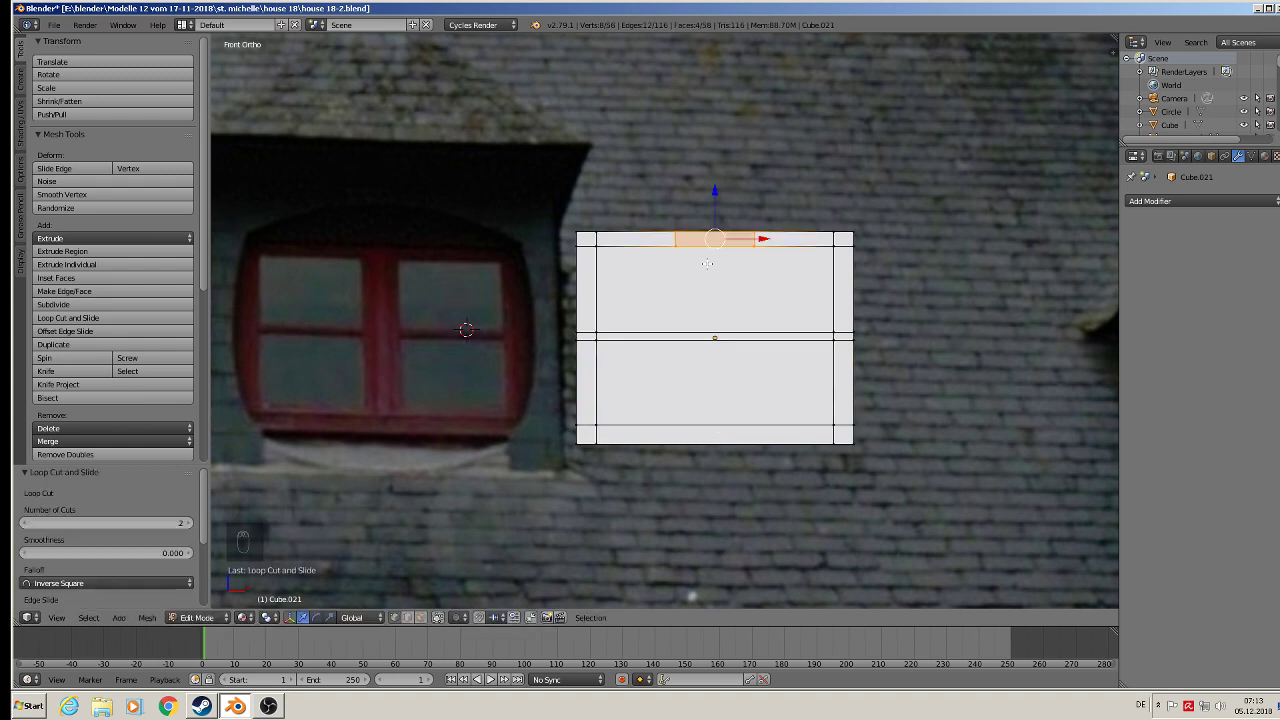
{"action": "key", "text": "s"}
{"action": "key", "text": "x"}
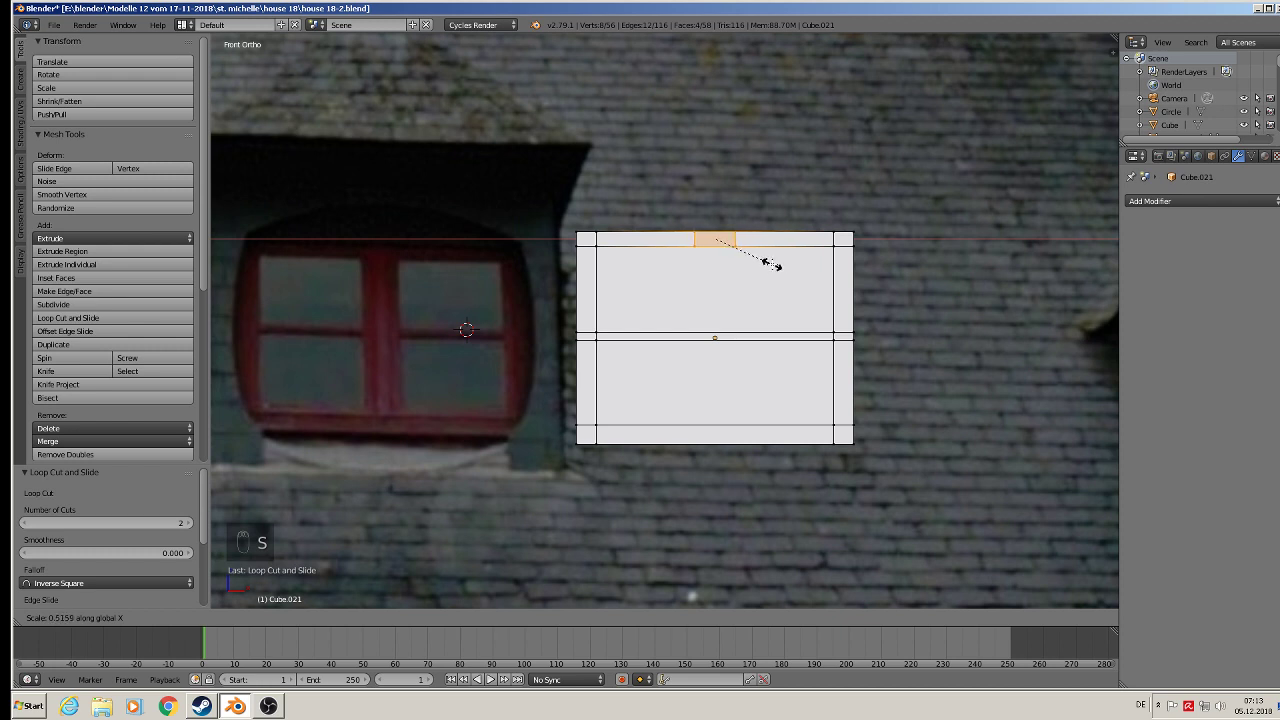
{"action": "left_click", "coordinate": [770, 264]}
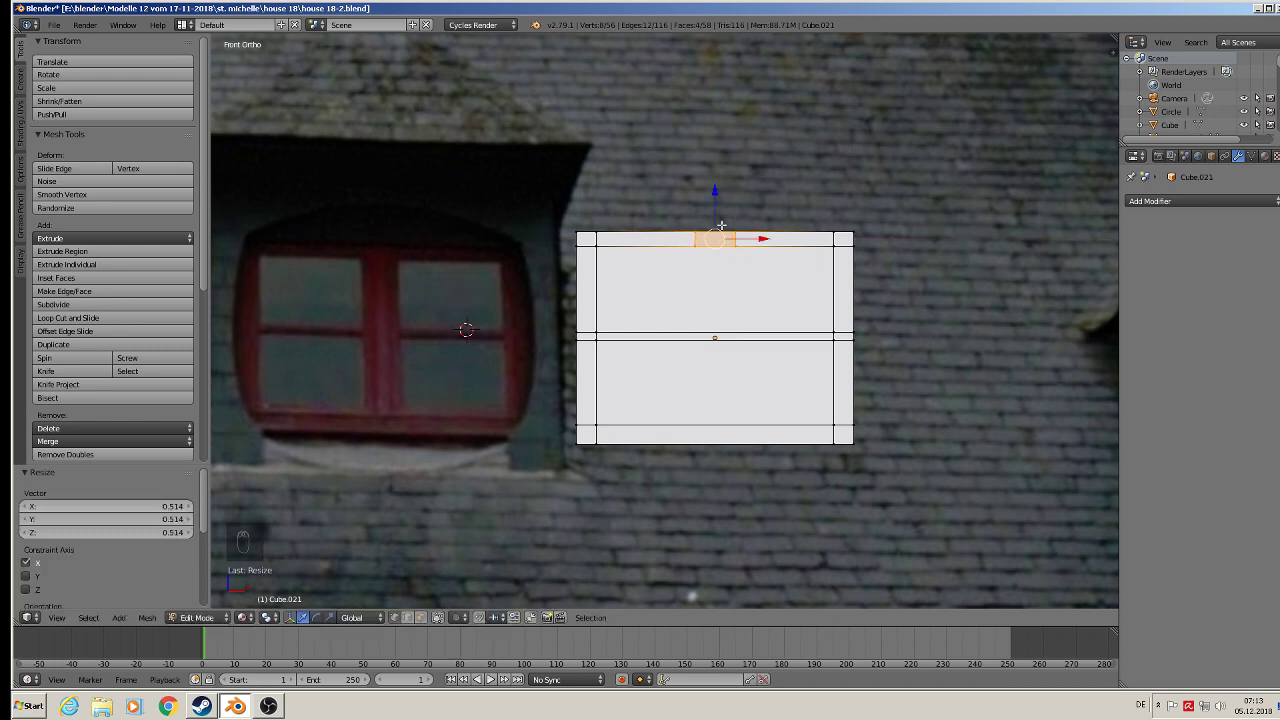
Add two more loop cuts inside the upper rail's central segment and scale them by 0.896 along X
{"action": "scroll", "coordinate": [711, 237], "scroll_direction": "up", "scroll_amount": 1}
{"action": "key", "text": "ctrl+r"}
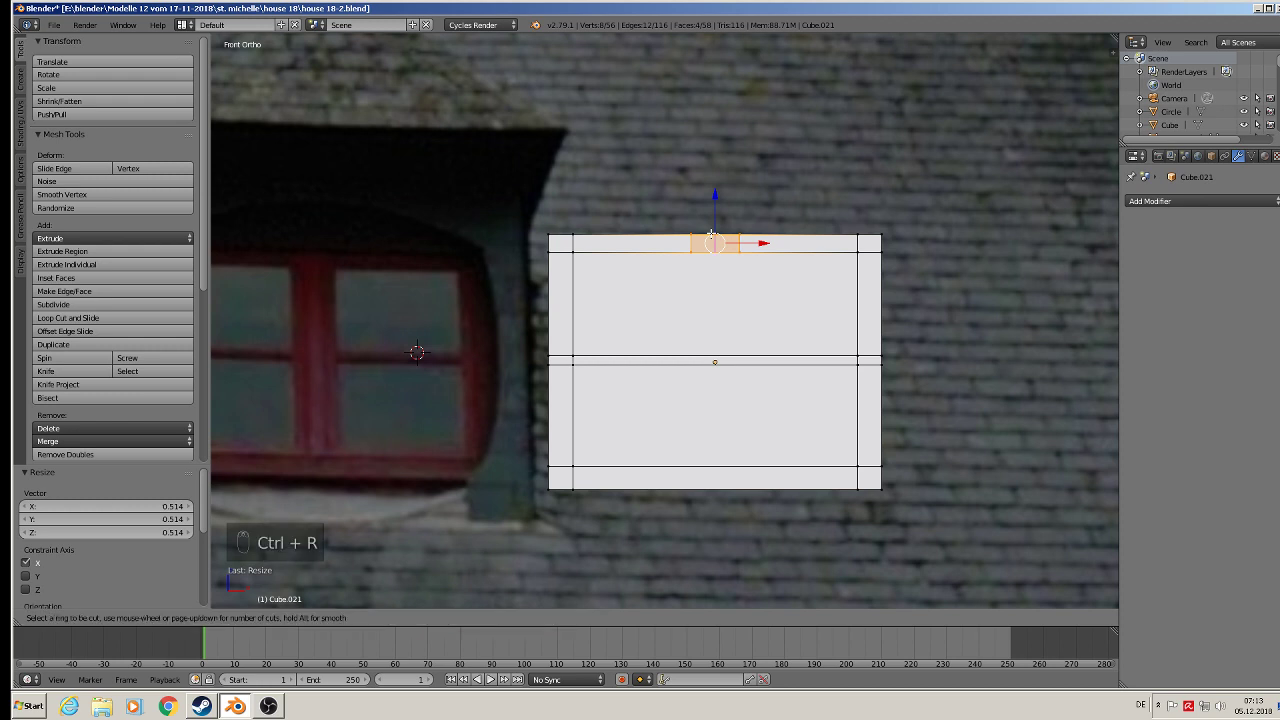
{"action": "scroll", "coordinate": [711, 235], "scroll_direction": "up", "scroll_amount": 1}
{"action": "left_click", "coordinate": [711, 235]}
{"action": "left_click", "coordinate": [711, 235]}
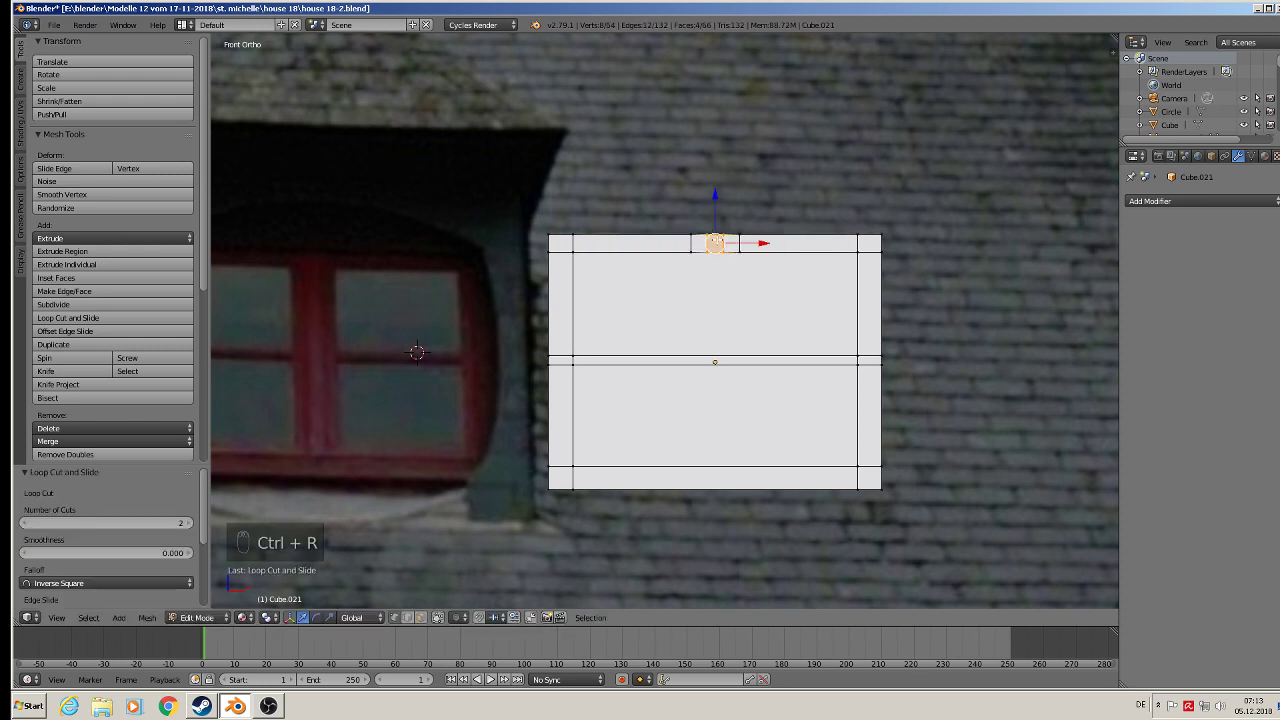
{"action": "key", "text": "s"}
{"action": "left_click", "coordinate": [785, 314]}
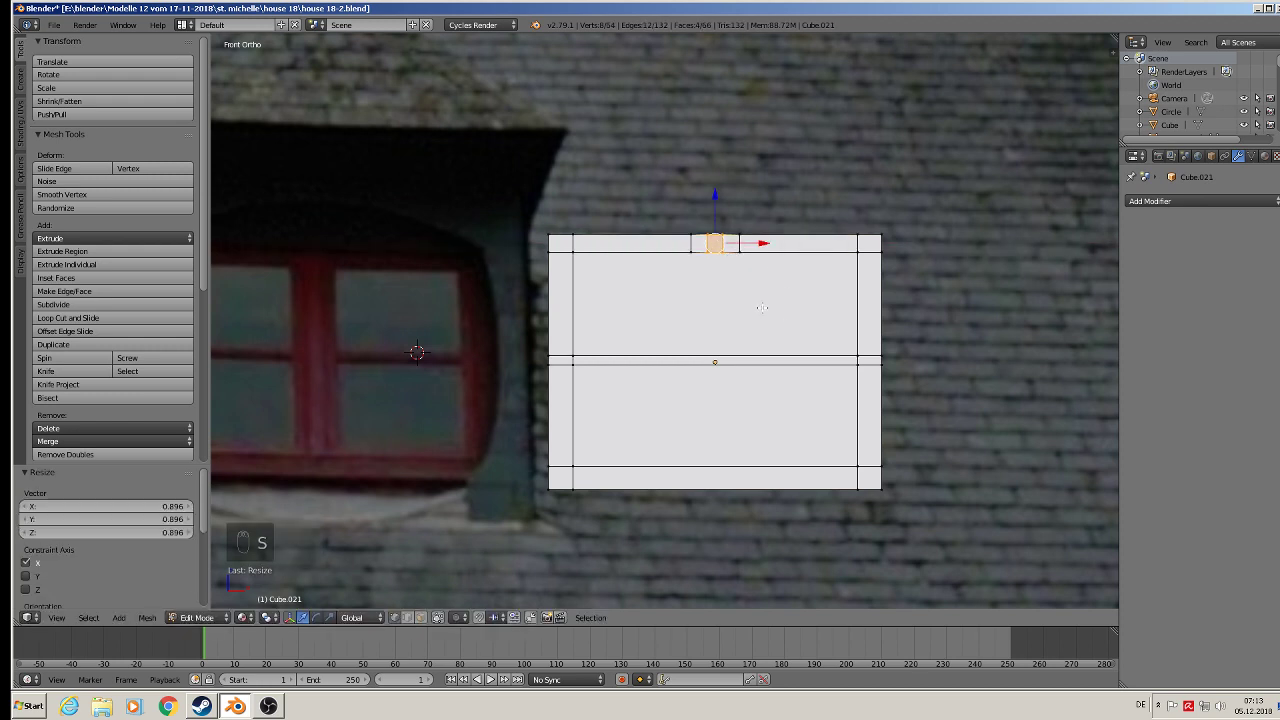
Extrude the underside faces of the upper rail's central segments 0.060 down along Z to form the middle mullion
{"action": "mouse_move", "coordinate": [762, 308]}
{"action": "middle_mouse_down"}
{"action": "mouse_move", "coordinate": [726, 308]}
{"action": "mouse_move", "coordinate": [762, 329]}
{"action": "middle_mouse_up"}
{"action": "scroll", "coordinate": [730, 306], "scroll_direction": "up", "scroll_amount": 3}
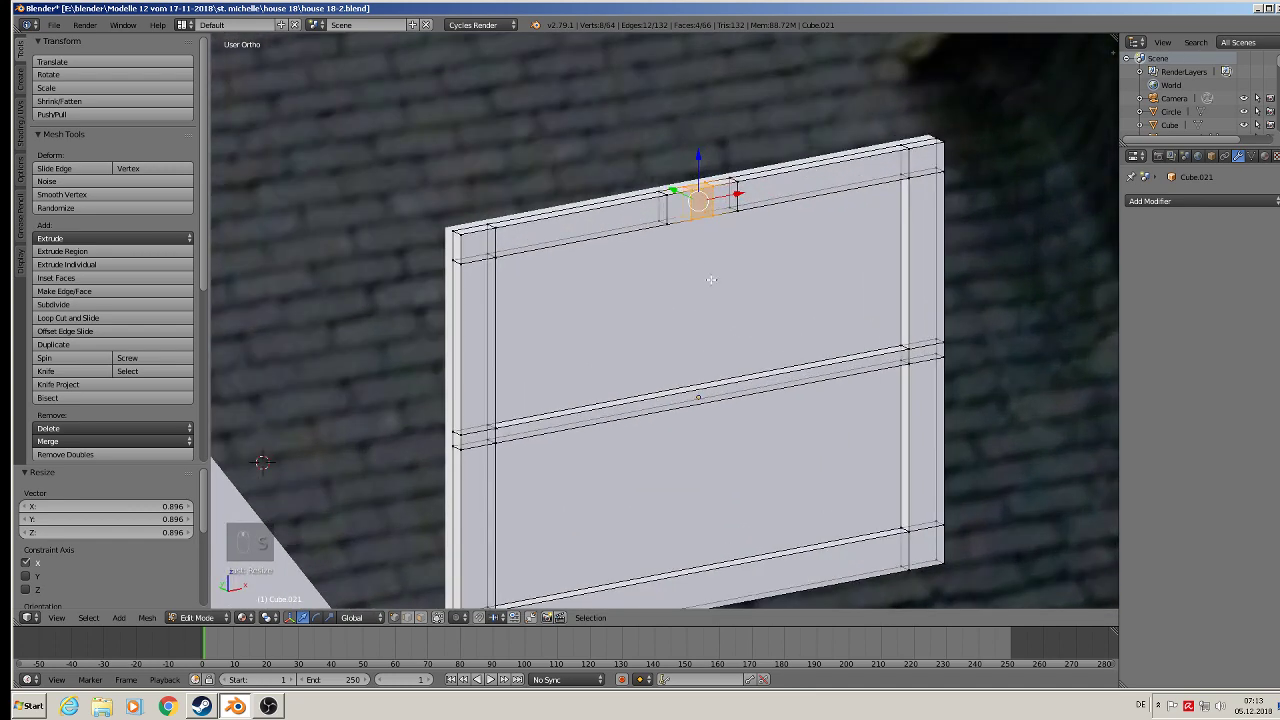
{"action": "left_click", "coordinate": [420, 617]}
{"action": "scroll", "coordinate": [682, 210], "scroll_direction": "up", "scroll_amount": 1}
{"action": "right_click", "coordinate": [682, 208]}
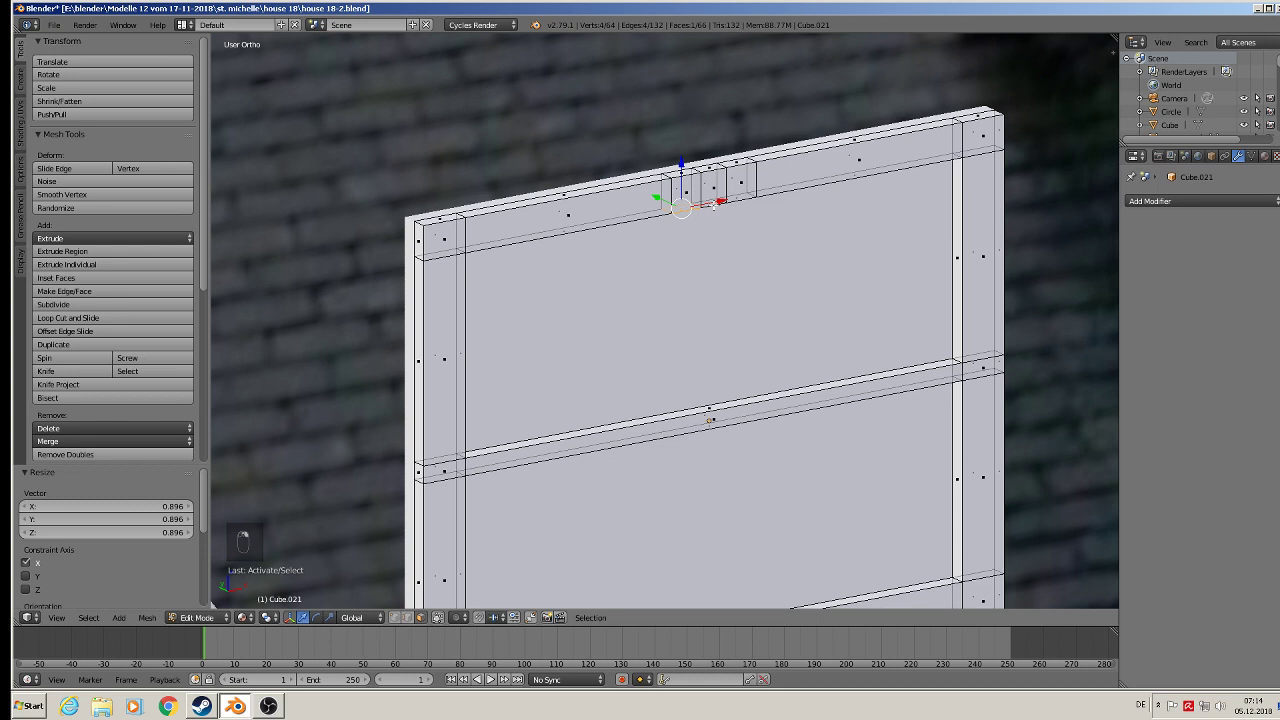
{"action": "right_click", "coordinate": [735, 200], "text": "shift"}
{"action": "scroll", "coordinate": [731, 269], "scroll_direction": "down", "scroll_amount": 3}
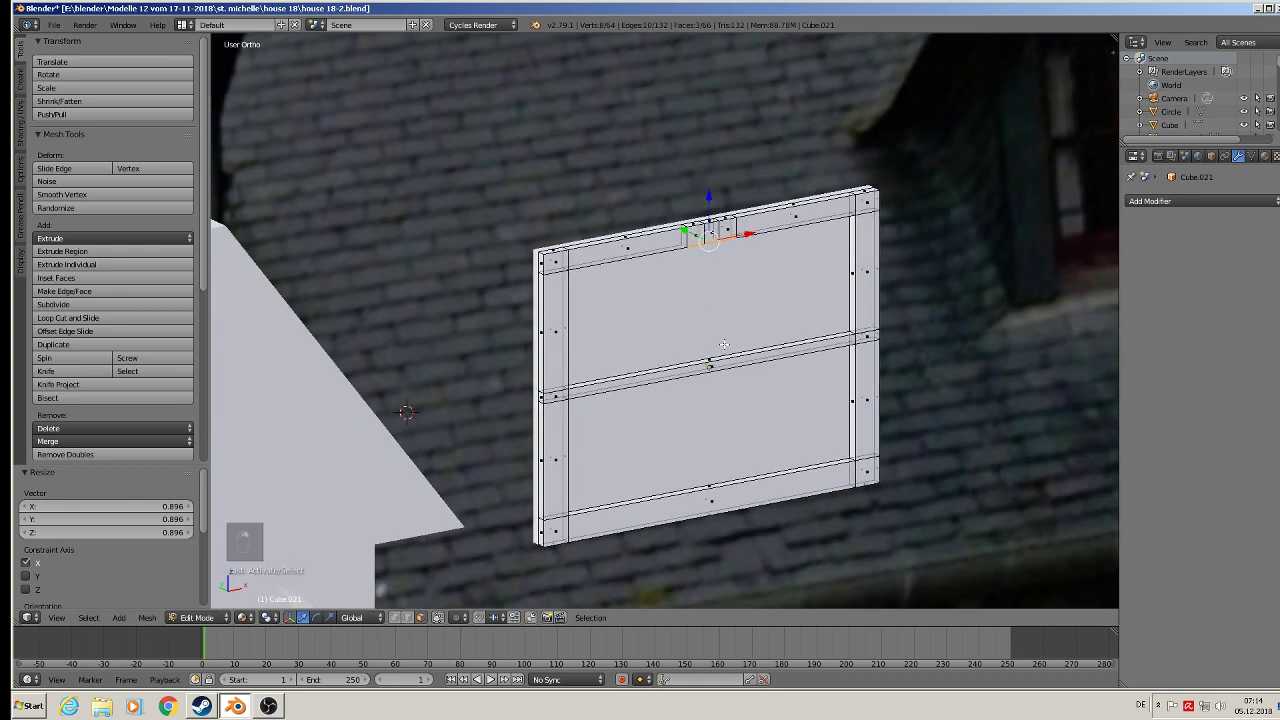
{"action": "key", "text": "e"}
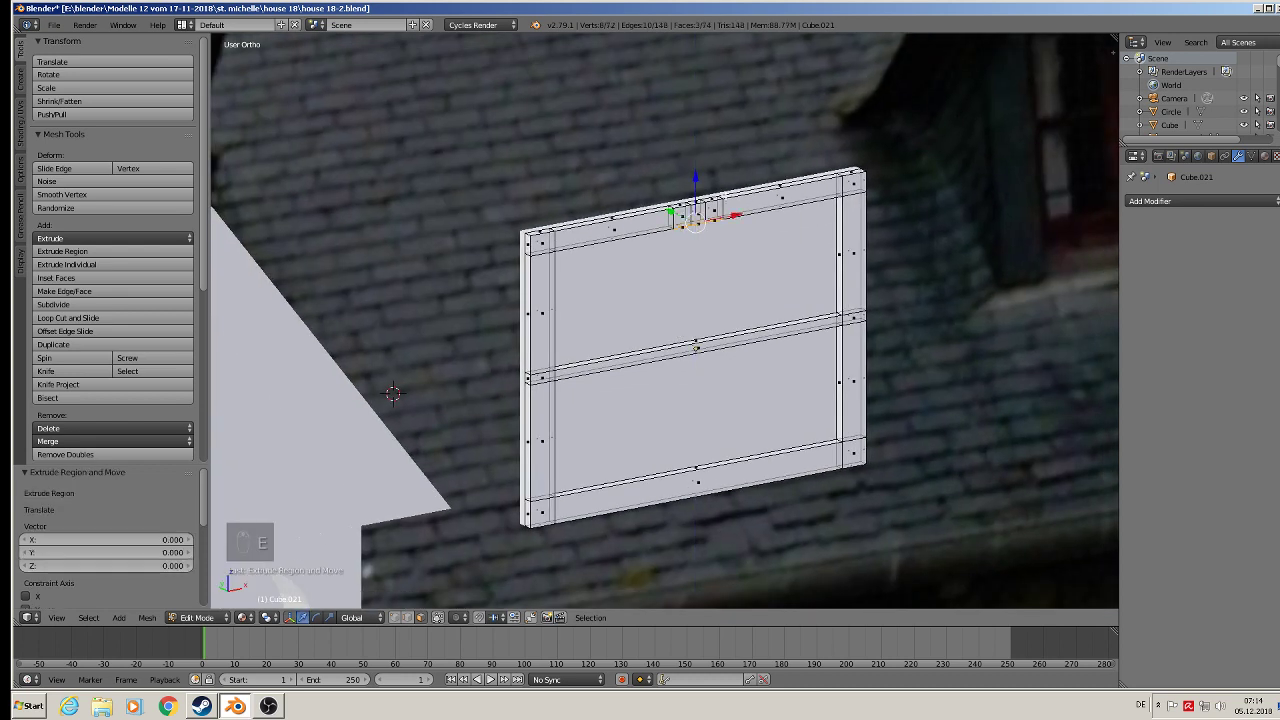
{"action": "left_click", "coordinate": [716, 454]}
{"action": "scroll", "coordinate": [703, 344], "scroll_direction": "up", "scroll_amount": 1}
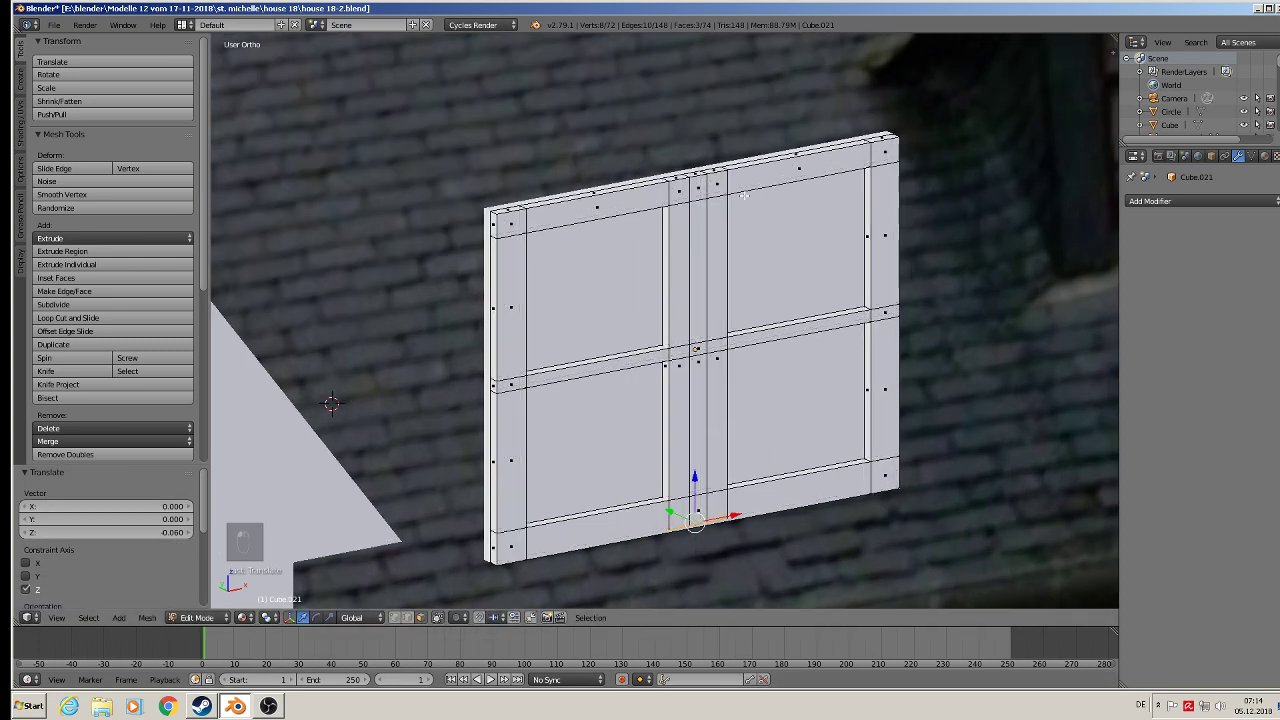
Extrude the front faces of the mullion's narrow centre strip forward along Y, then return to Object Mode
{"action": "right_click", "coordinate": [700, 185]}
{"action": "right_click", "coordinate": [699, 298], "text": "shift"}
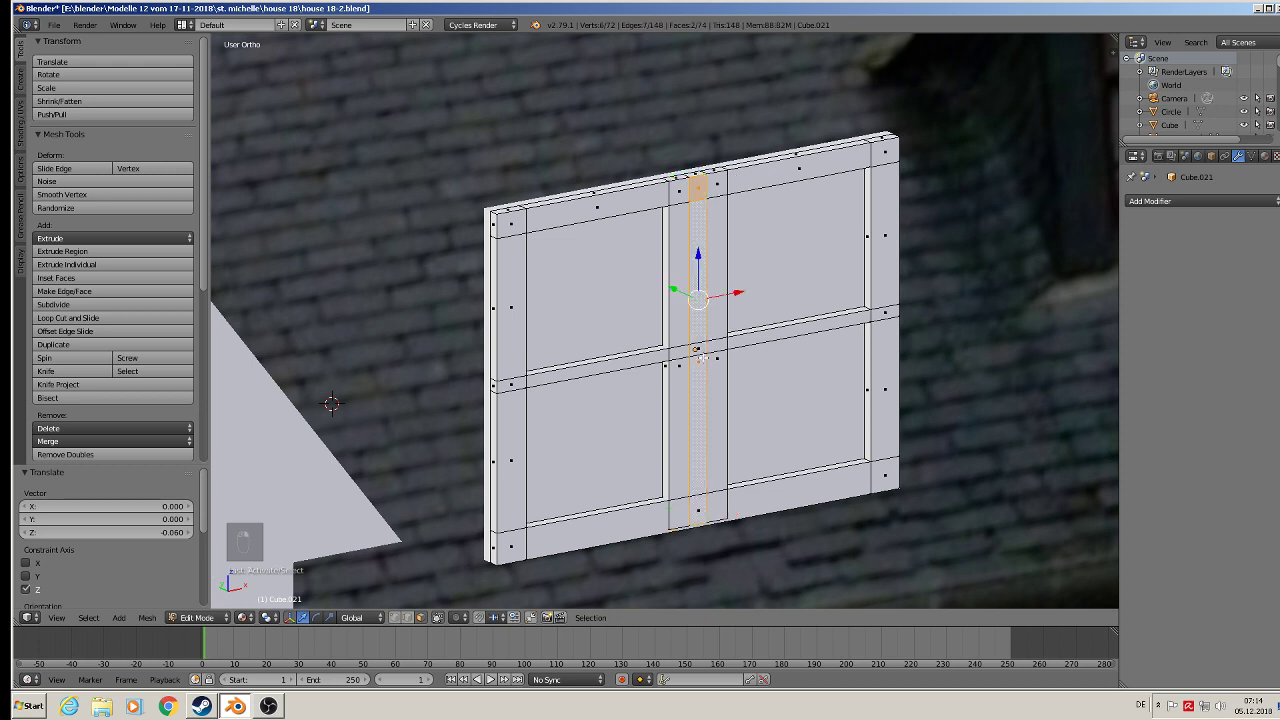
{"action": "right_click", "coordinate": [697, 350]}
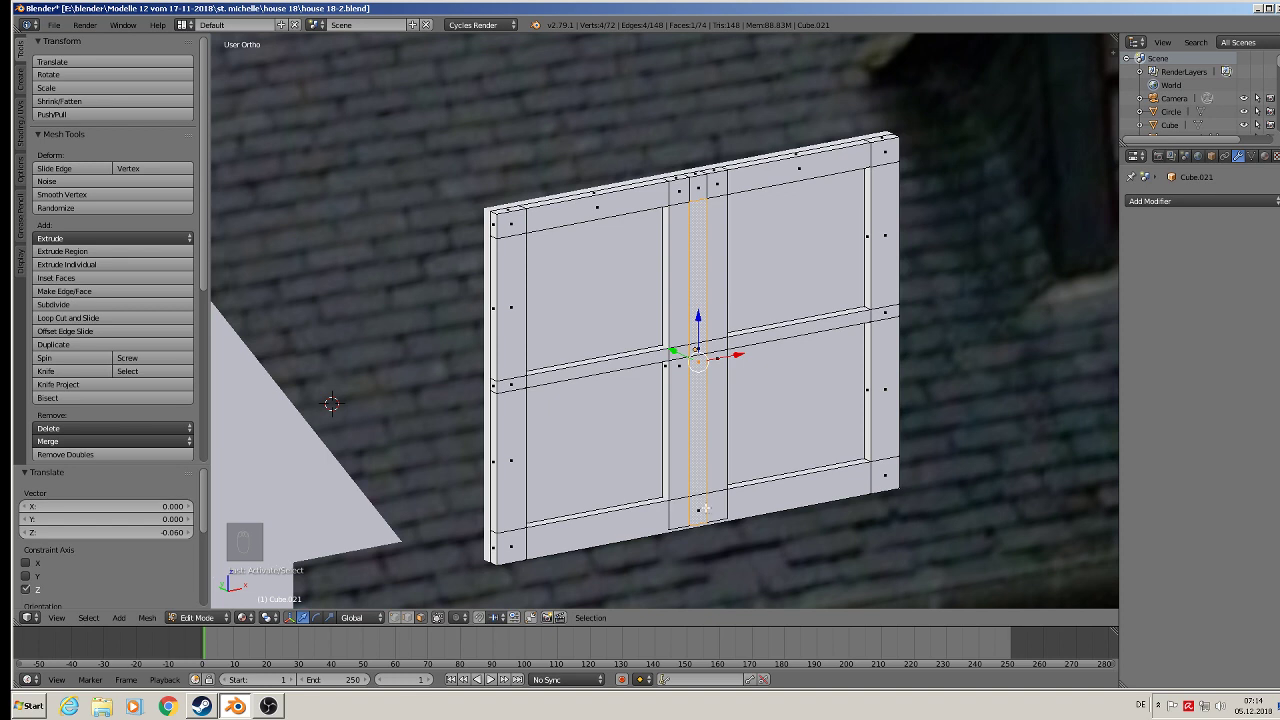
{"action": "key", "text": "a"}
{"action": "right_click", "coordinate": [698, 511]}
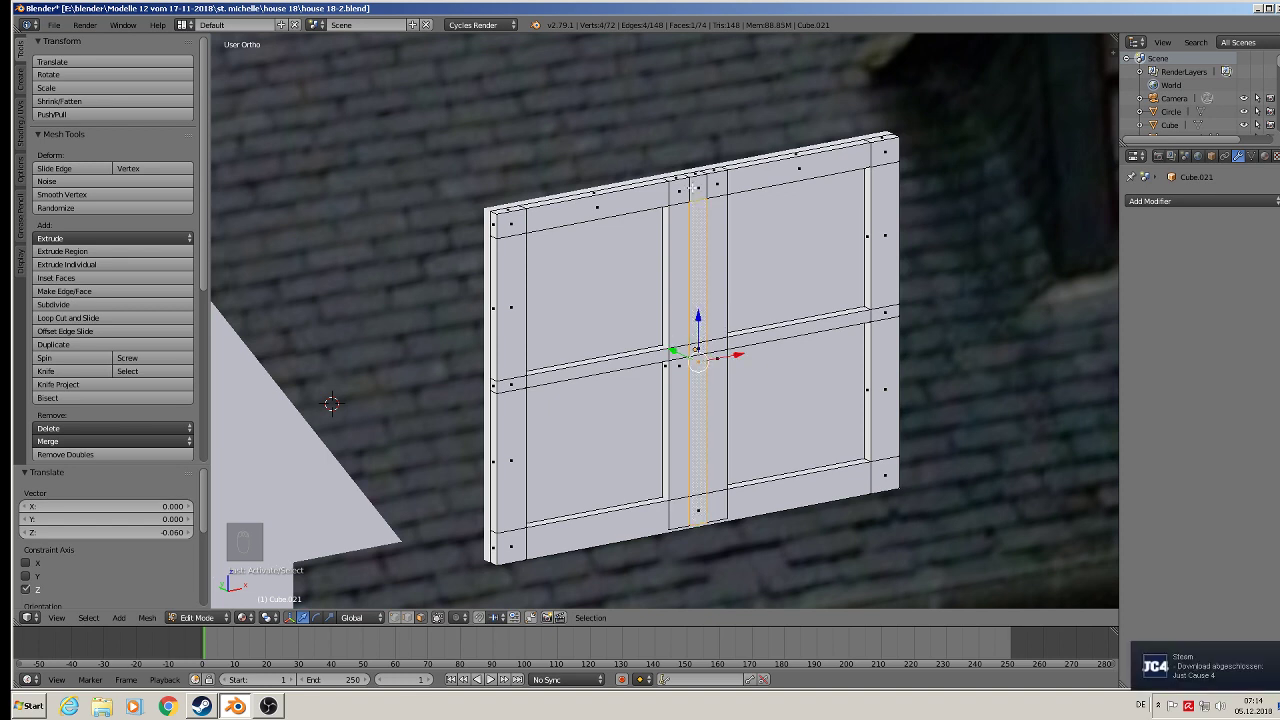
{"action": "right_click", "coordinate": [692, 188], "text": "shift"}
{"action": "middle_click_drag", "start_coordinate": [696, 299], "coordinate": [716, 316]}
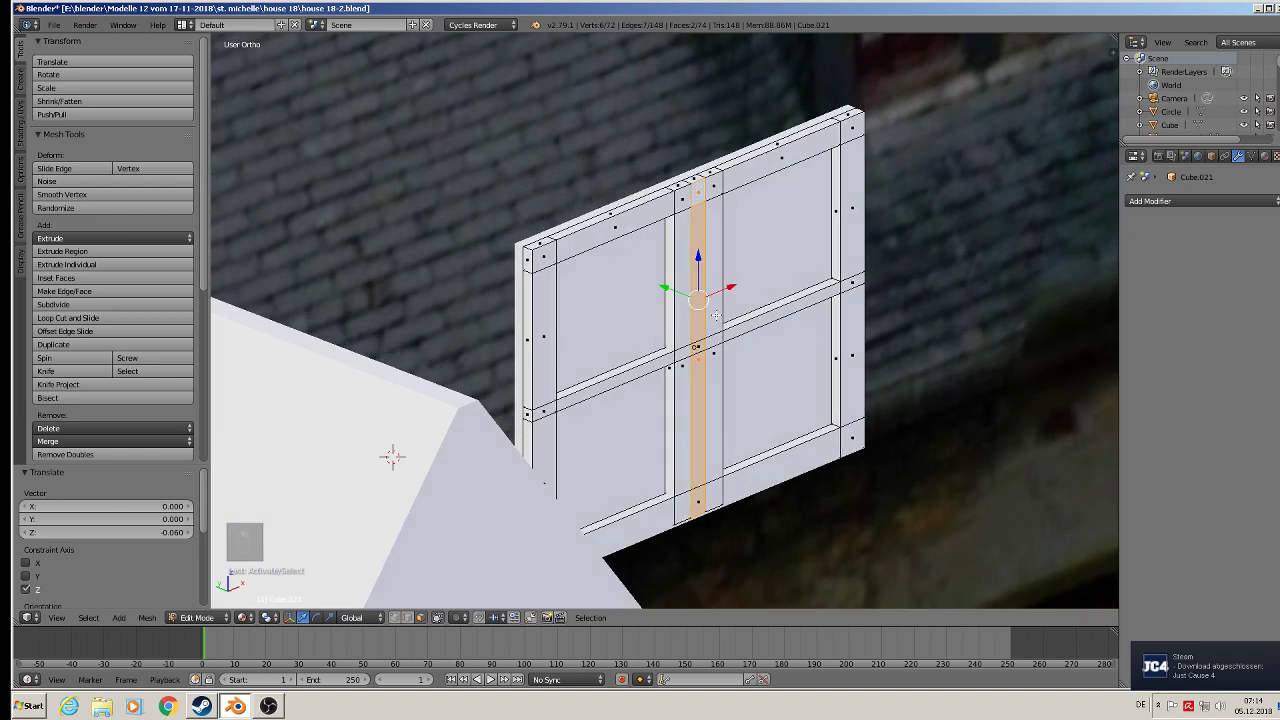
{"action": "key", "text": "e"}
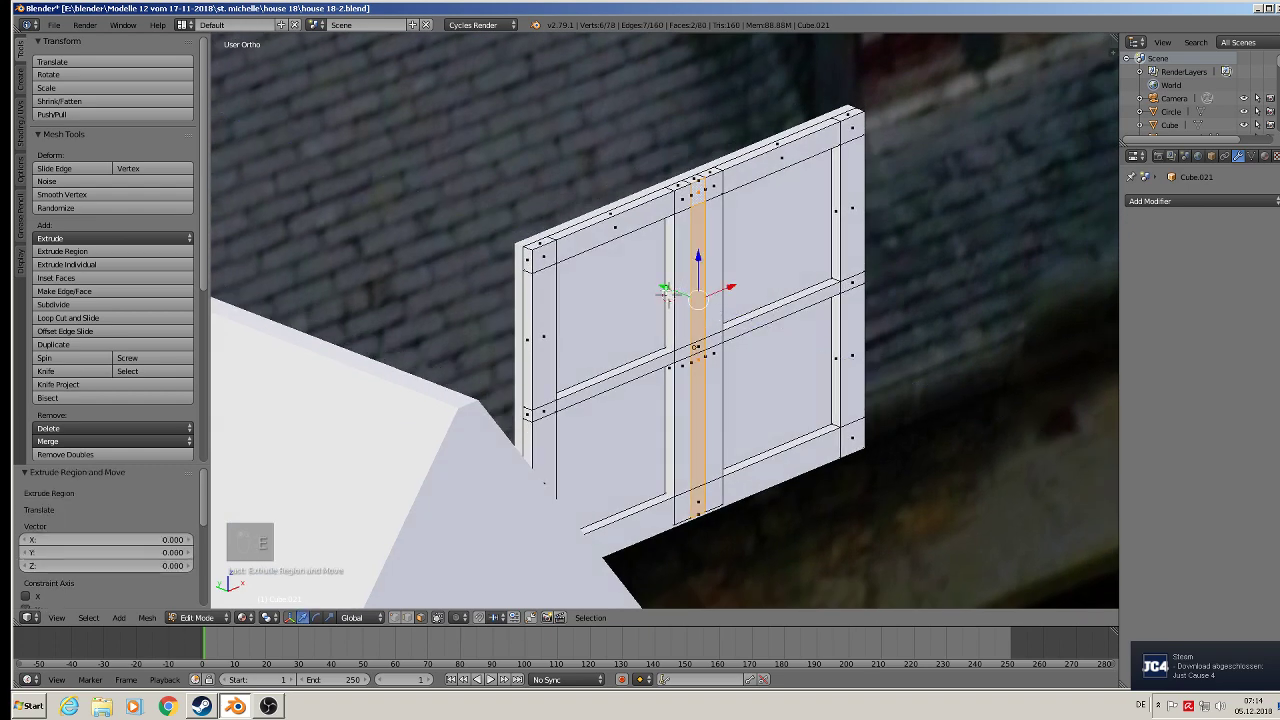
{"action": "key", "text": "g"}
{"action": "key", "text": "y"}
{"action": "left_click", "coordinate": [808, 383]}
{"action": "key", "text": "Tab"}
Add the glass pane to the frame selection and join both into one window object
{"action": "middle_click_drag", "start_coordinate": [808, 383], "coordinate": [592, 415]}
{"action": "scroll", "coordinate": [729, 337], "scroll_direction": "down", "scroll_amount": 6}
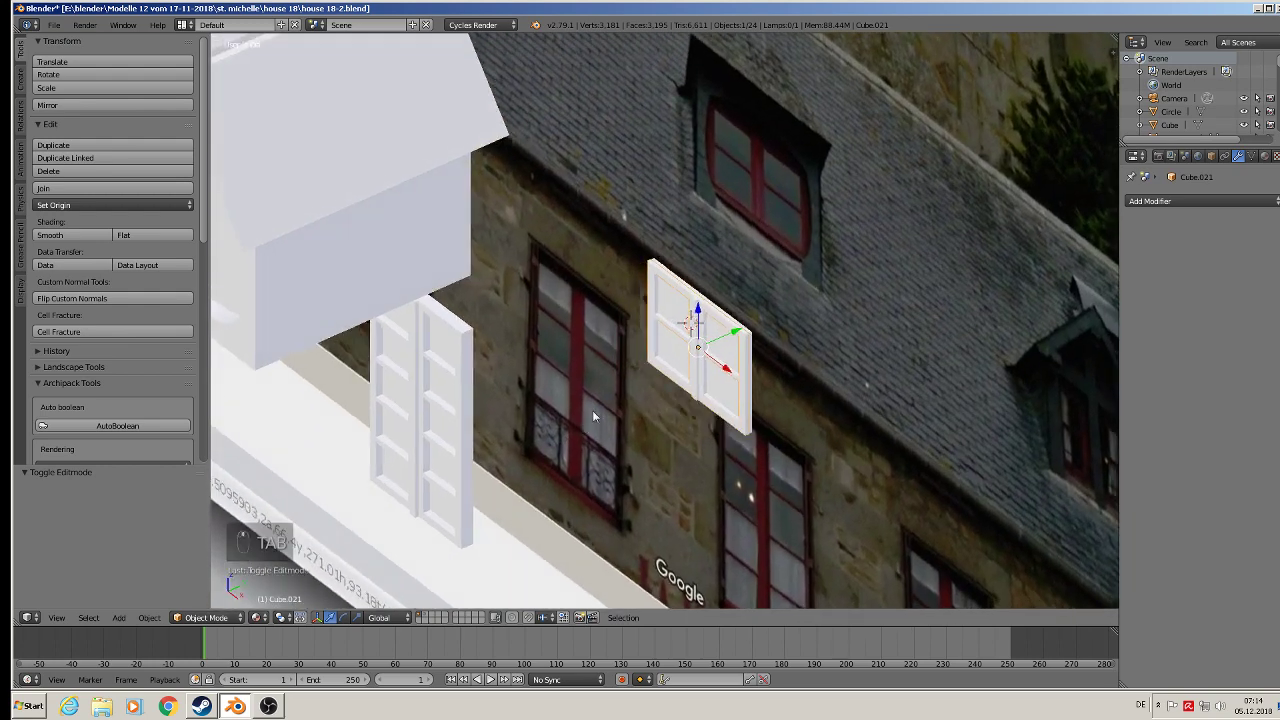
{"action": "right_click", "coordinate": [718, 333], "text": "shift"}
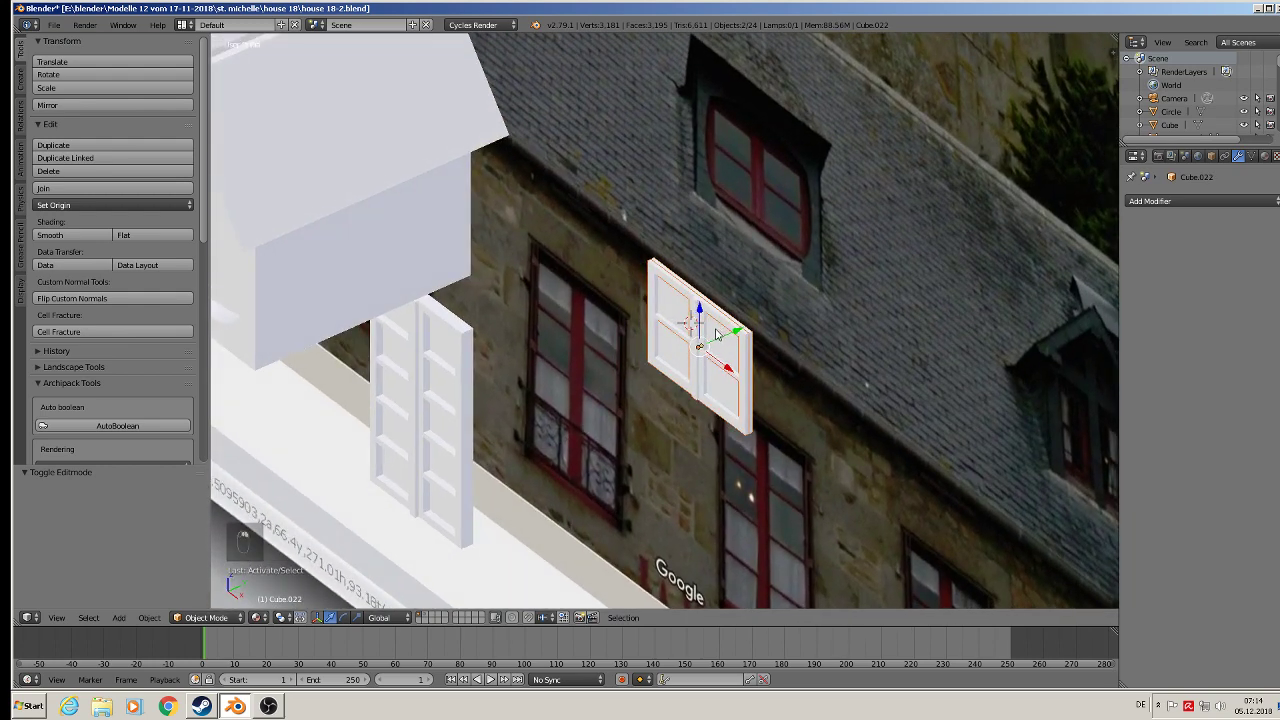
{"action": "left_click", "coordinate": [75, 188]}
Duplicate the joined window 0.124 along X and move the copy to the second layer
{"action": "middle_click_drag", "start_coordinate": [322, 248], "coordinate": [577, 350]}
{"action": "key", "text": "shift+d"}
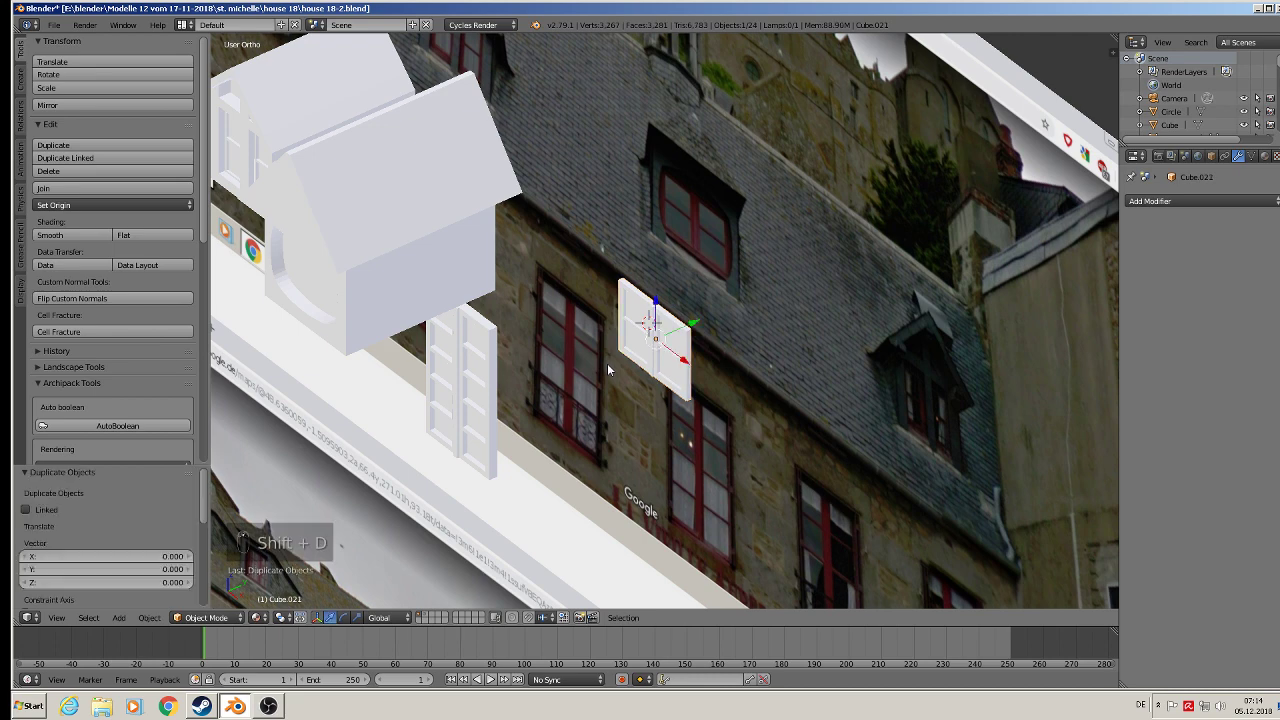
{"action": "key", "text": "x"}
{"action": "left_click", "coordinate": [795, 423]}
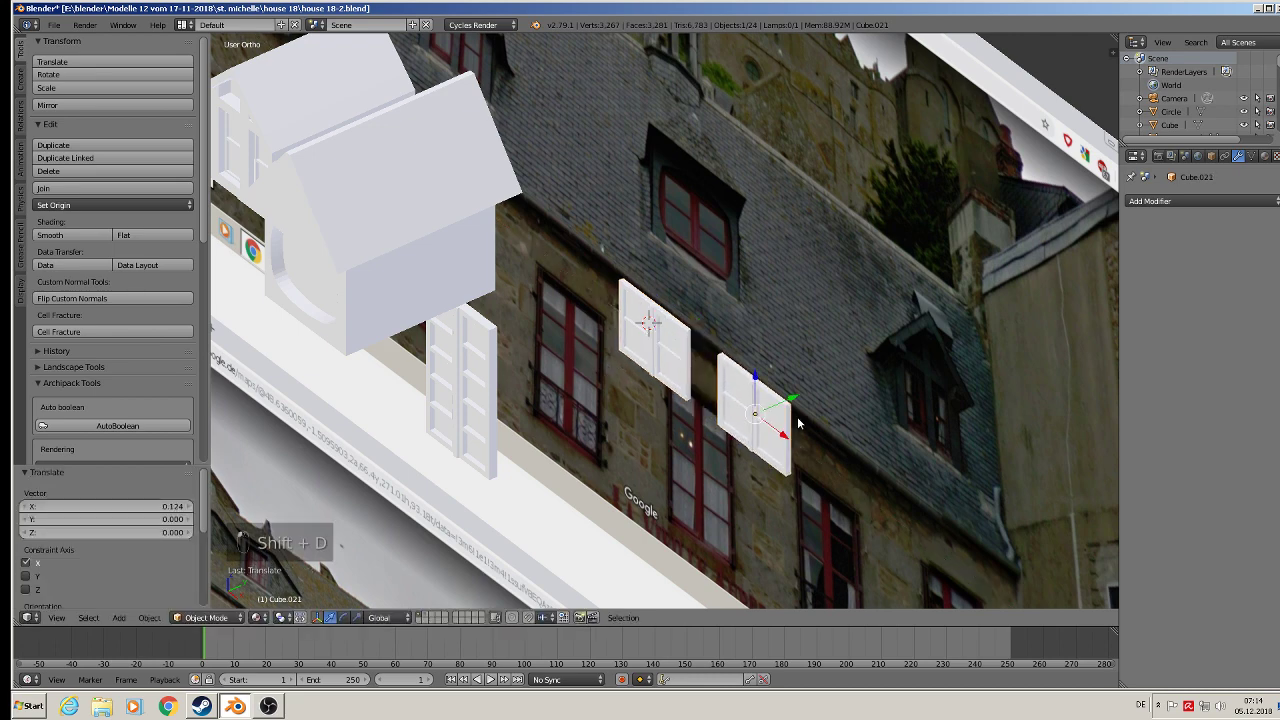
{"action": "key", "text": "m"}
{"action": "left_click", "coordinate": [916, 444]}
{"action": "right_click", "coordinate": [645, 345]}
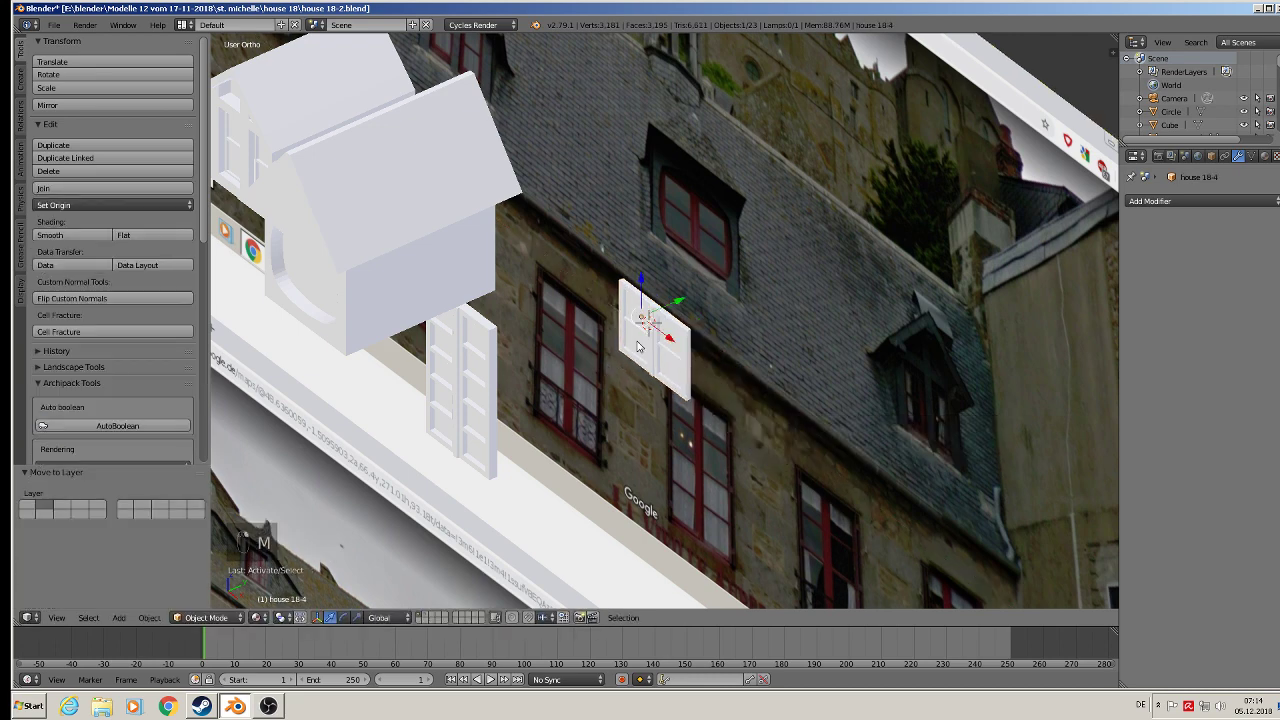
{"action": "middle_click_drag", "start_coordinate": [646, 376], "coordinate": [826, 306], "text": "shift"}
{"action": "left_click", "coordinate": [847, 217]}
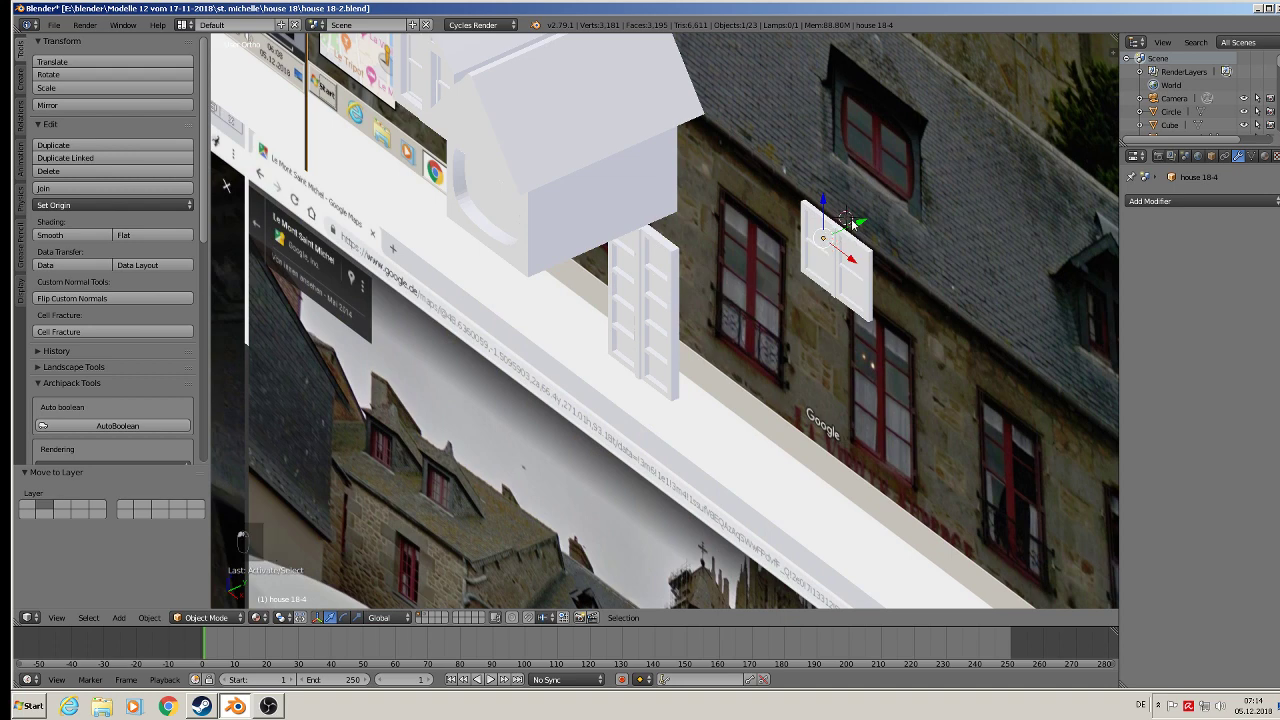
{"action": "mouse_move", "coordinate": [855, 222]}
{"action": "left_mouse_down"}
{"action": "mouse_move", "coordinate": [643, 304]}
{"action": "mouse_move", "coordinate": [844, 218]}
{"action": "left_mouse_up"}
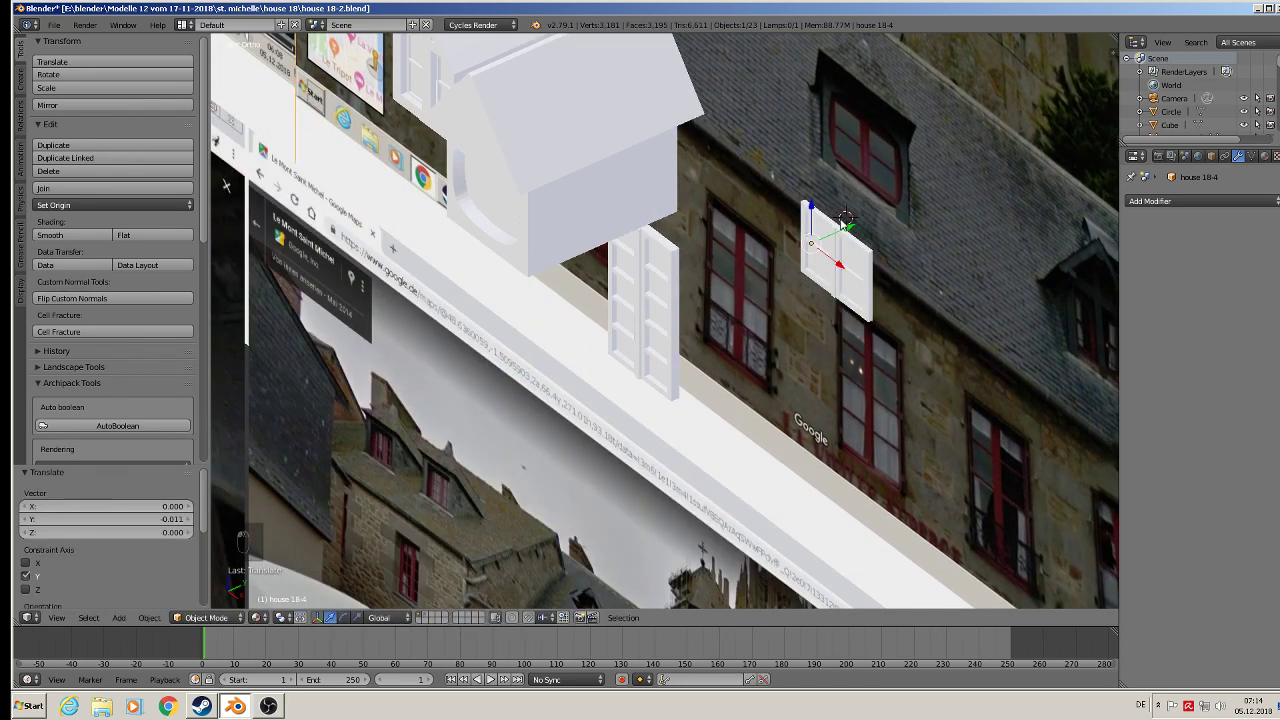
{"action": "key", "text": "ctrl+z"}
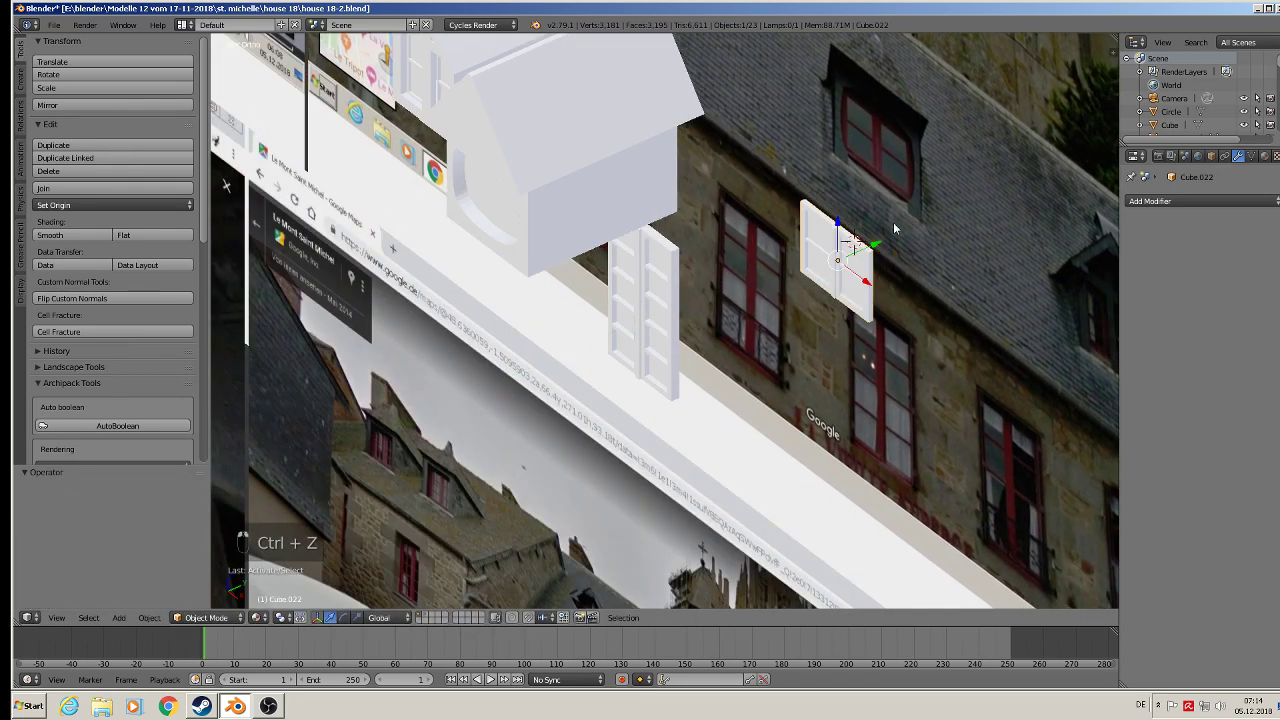
Move the window -0.239 along X into the larger dormer's recess and show it in Solid shading from the front
{"action": "left_click_drag", "start_coordinate": [872, 244], "coordinate": [517, 228]}
{"action": "middle_click_drag", "start_coordinate": [537, 236], "coordinate": [565, 205]}
{"action": "scroll", "coordinate": [548, 191], "scroll_direction": "up", "scroll_amount": 4}
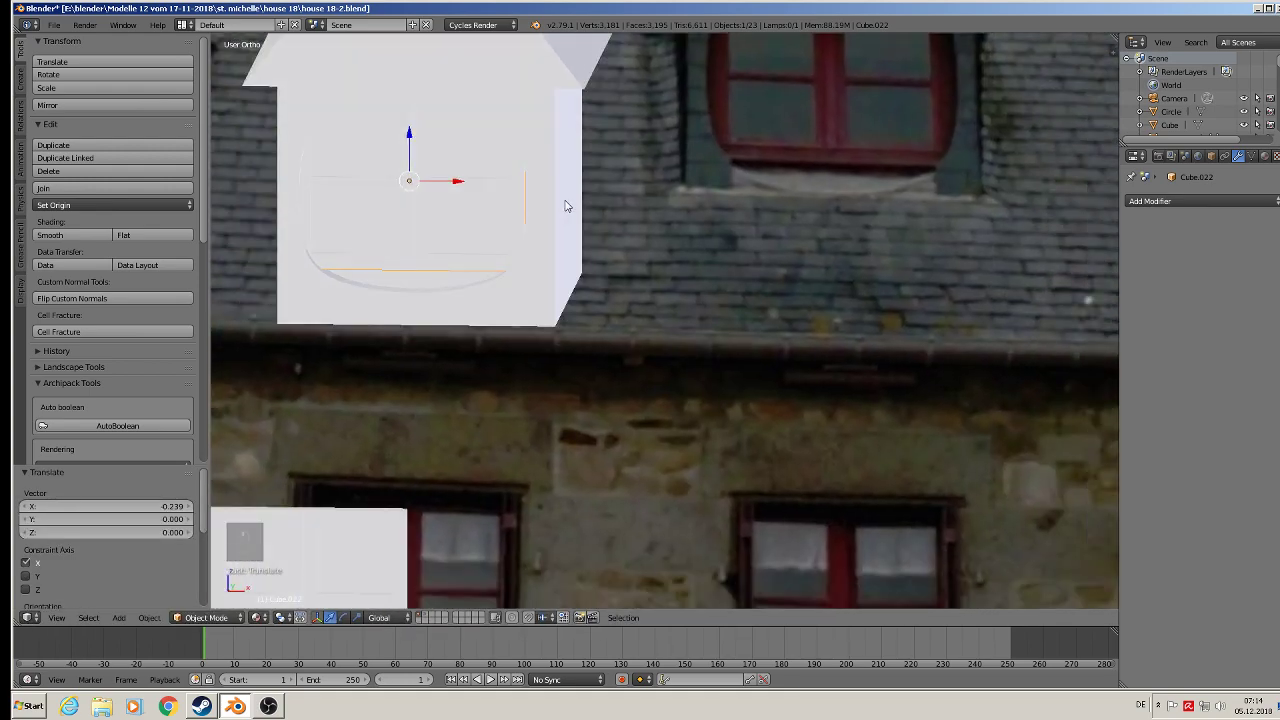
{"action": "left_click", "coordinate": [256, 617]}
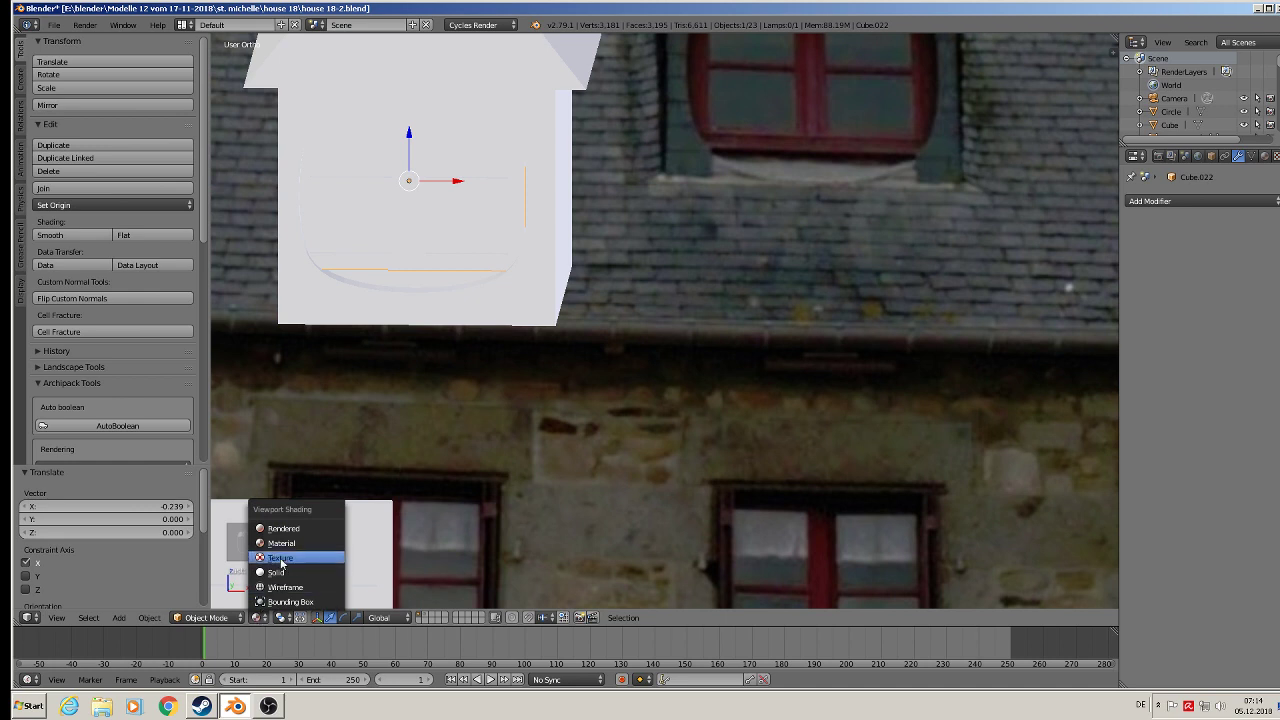
{"action": "left_click", "coordinate": [276, 572]}
{"action": "key", "text": "KP_1"}
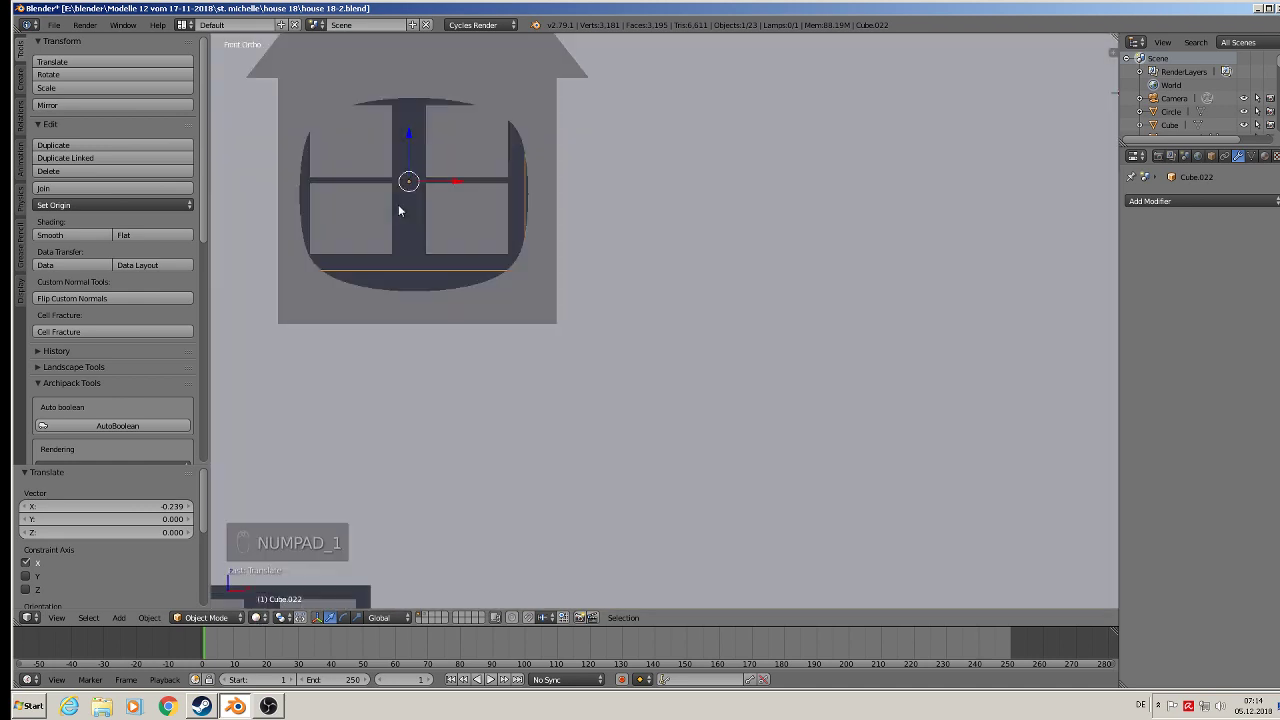
Lower the window slightly along Z, scale it by 0.957 and shift it 0.002 along X to fit the rounded recess
{"action": "left_click_drag", "start_coordinate": [412, 135], "coordinate": [414, 145]}
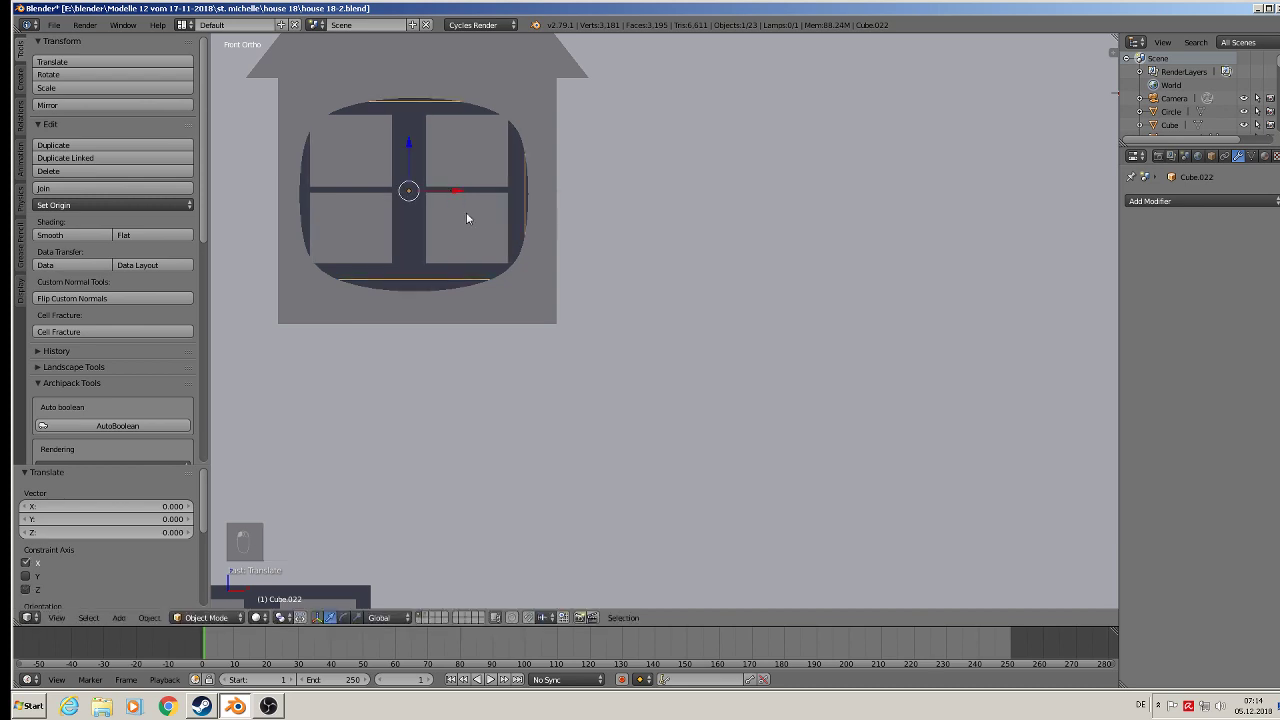
{"action": "key", "text": "s"}
{"action": "left_click", "coordinate": [533, 266]}
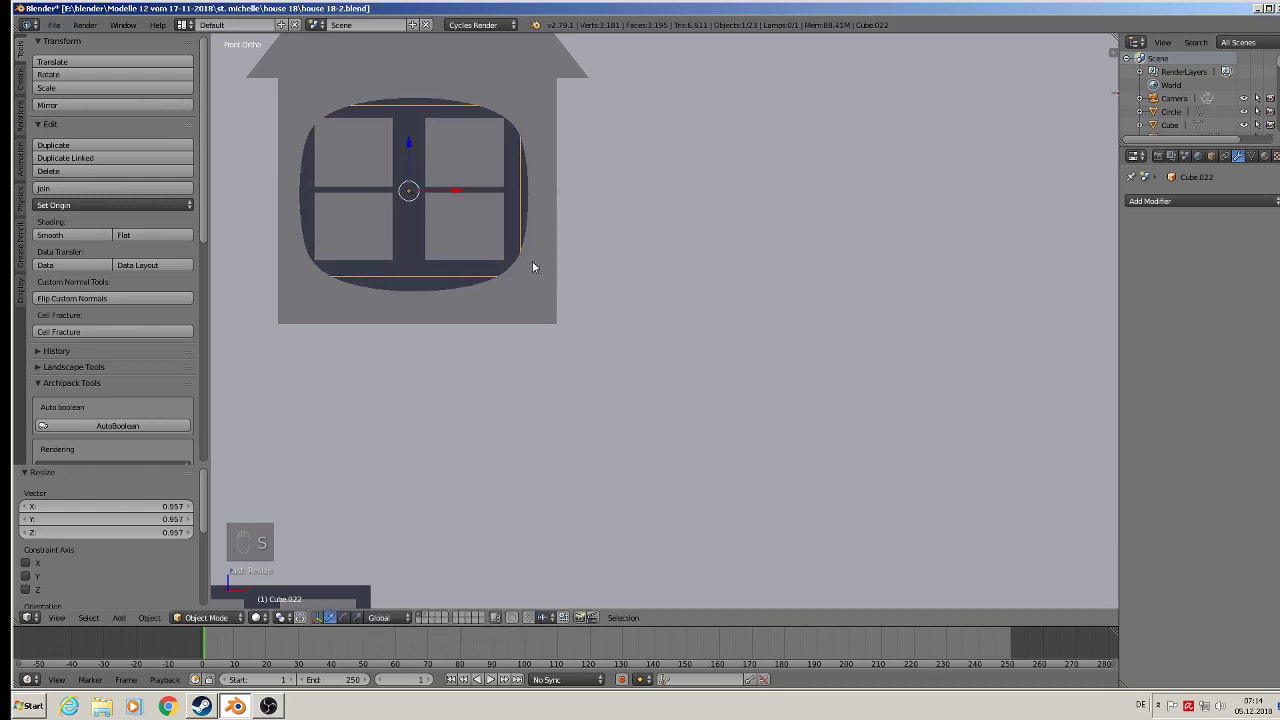
{"action": "left_click_drag", "start_coordinate": [462, 191], "coordinate": [463, 117]}
{"action": "scroll", "coordinate": [447, 117], "scroll_direction": "up", "scroll_amount": 2}
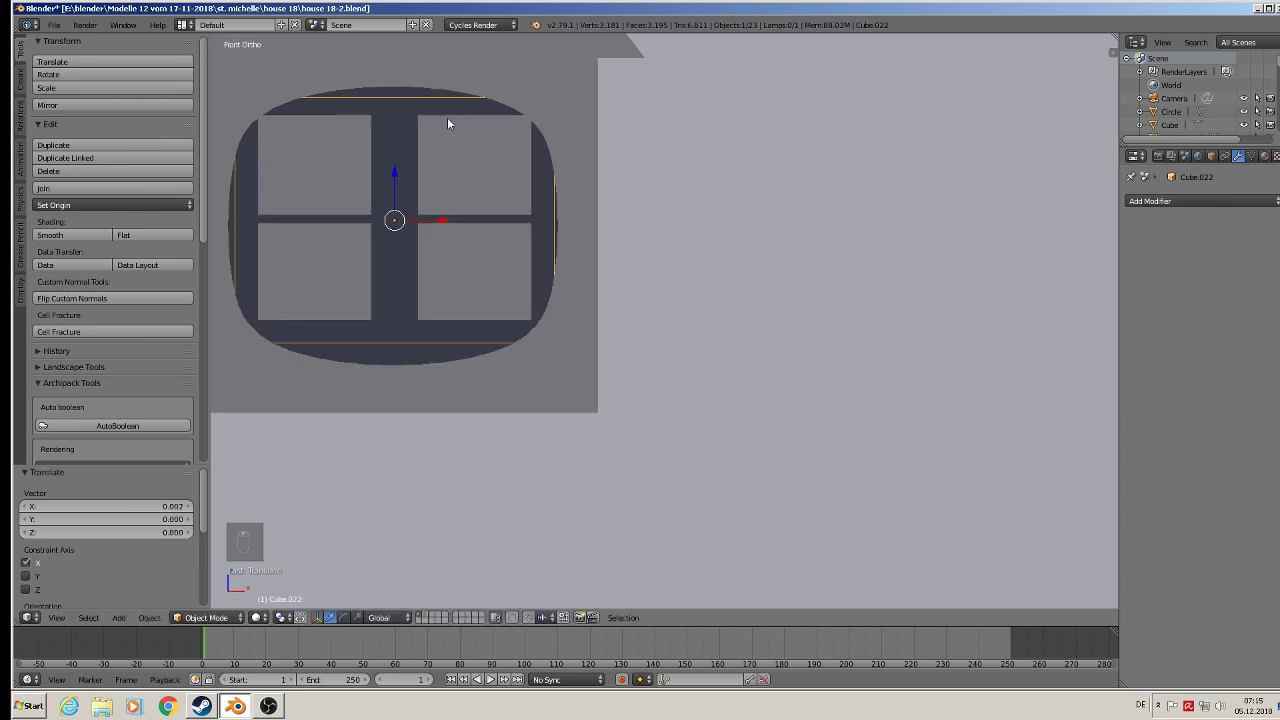
{"action": "scroll", "coordinate": [447, 117], "scroll_direction": "down", "scroll_amount": 1}
Move the window along X out of the rounded recess so that it stands clear beside the dormer
{"action": "key", "text": "Tab"}
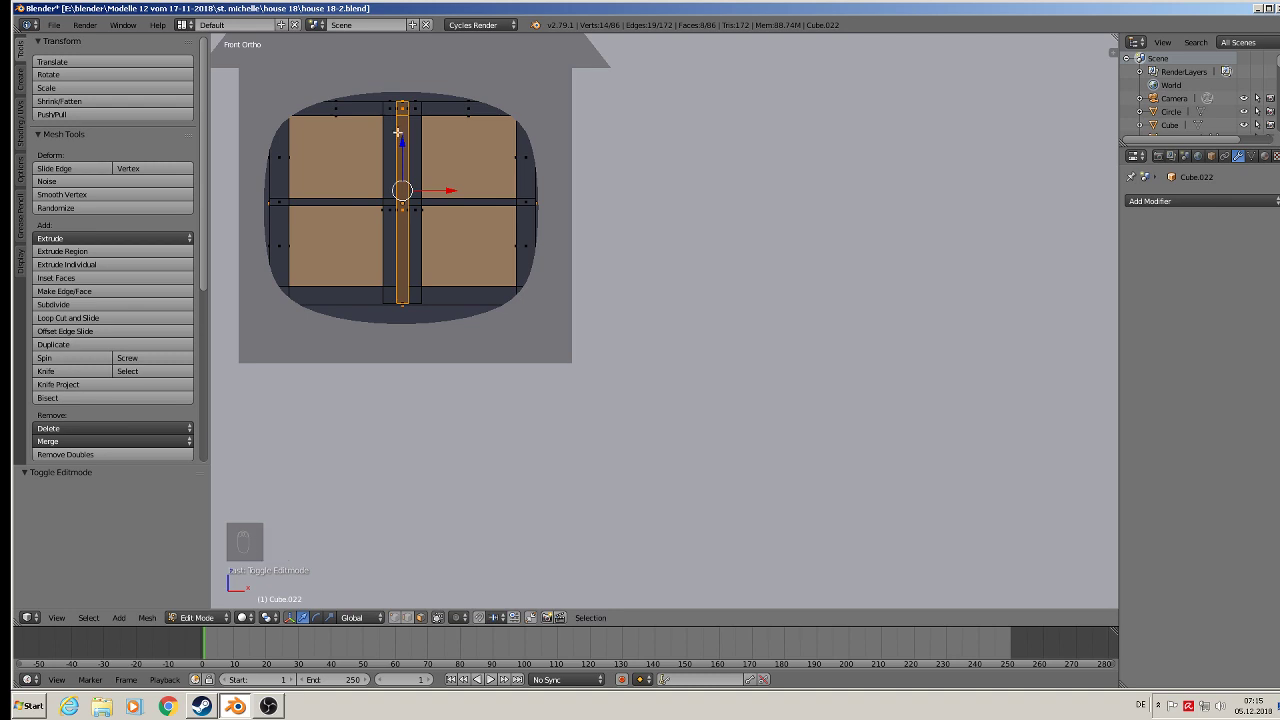
{"action": "key", "text": "Tab"}
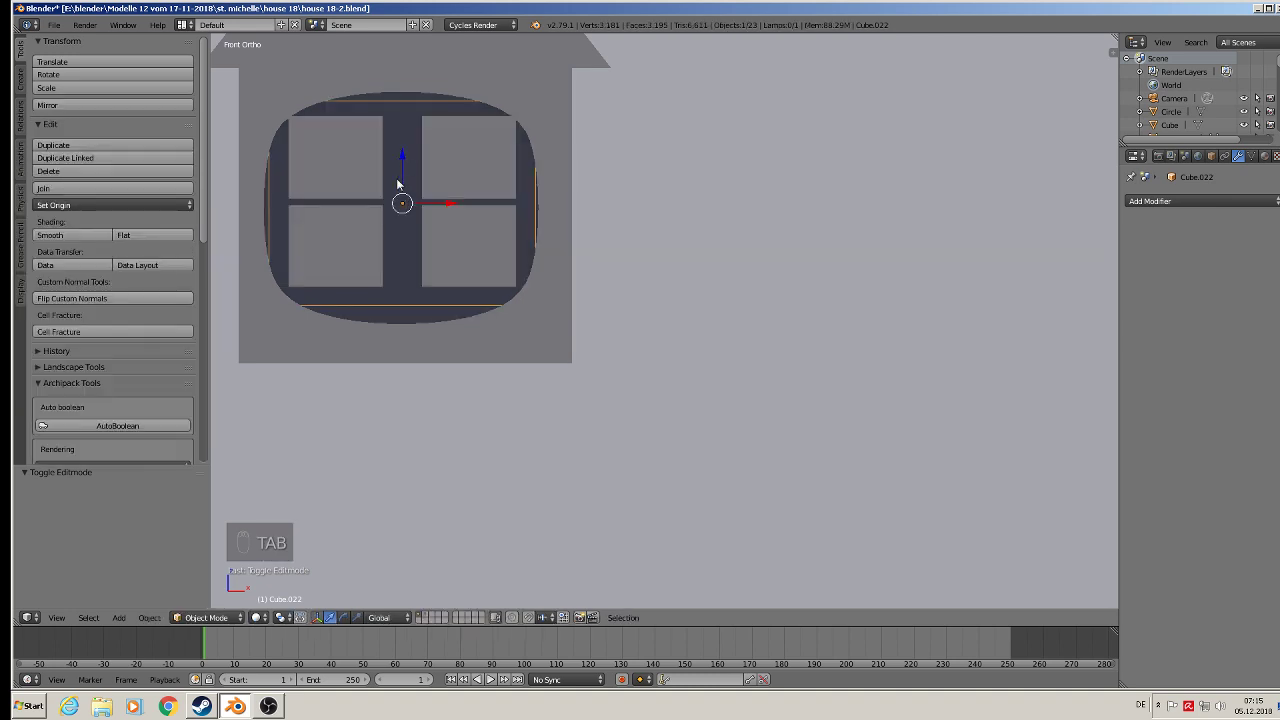
{"action": "left_click_drag", "start_coordinate": [440, 204], "coordinate": [830, 206]}
{"action": "middle_click_drag", "start_coordinate": [830, 206], "coordinate": [766, 211]}
Select the window frame's outer border edge loop and extrude it outward as a surrounding rim, scaled by 1.356
{"action": "key", "text": "Tab"}
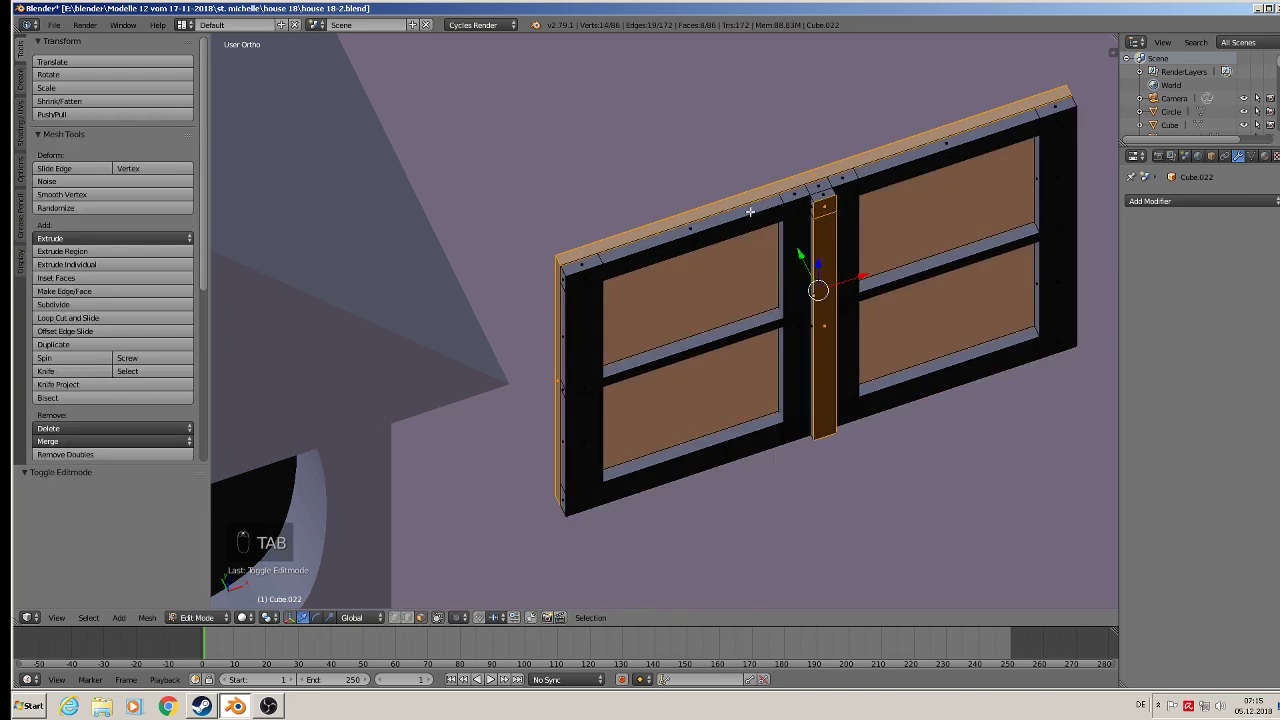
{"action": "right_click", "coordinate": [750, 211]}
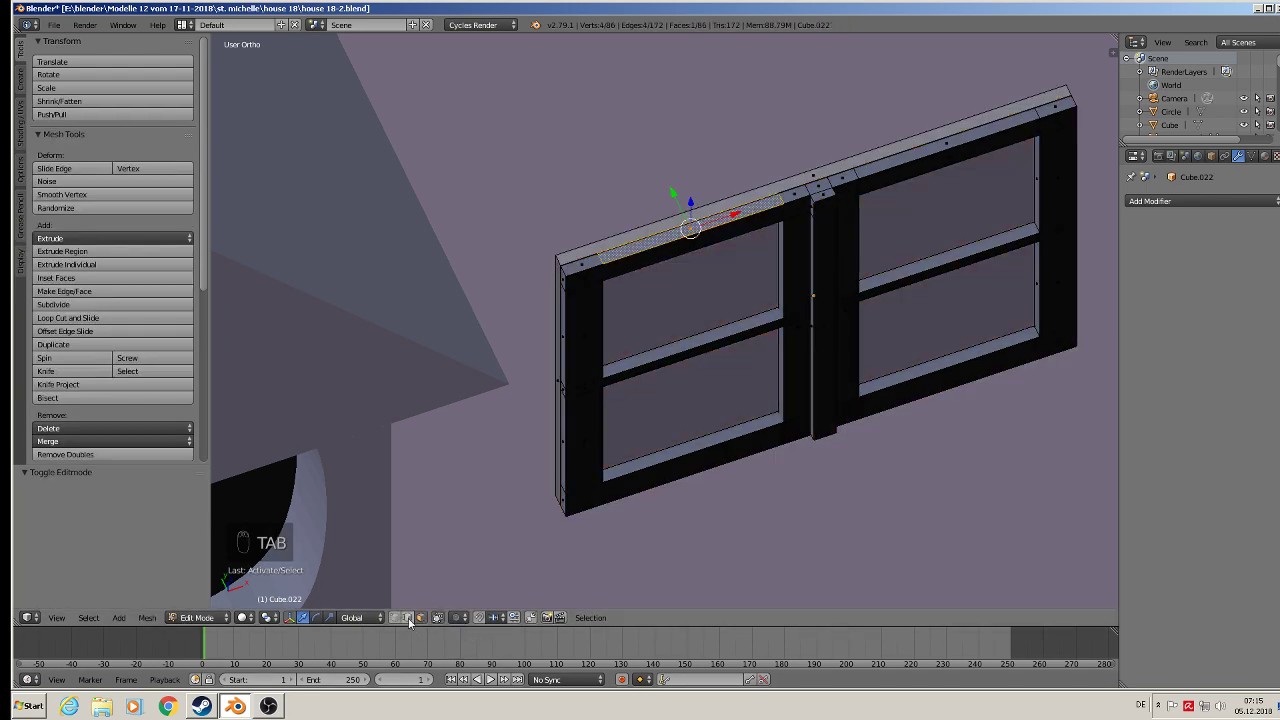
{"action": "right_click", "coordinate": [606, 249], "text": "alt"}
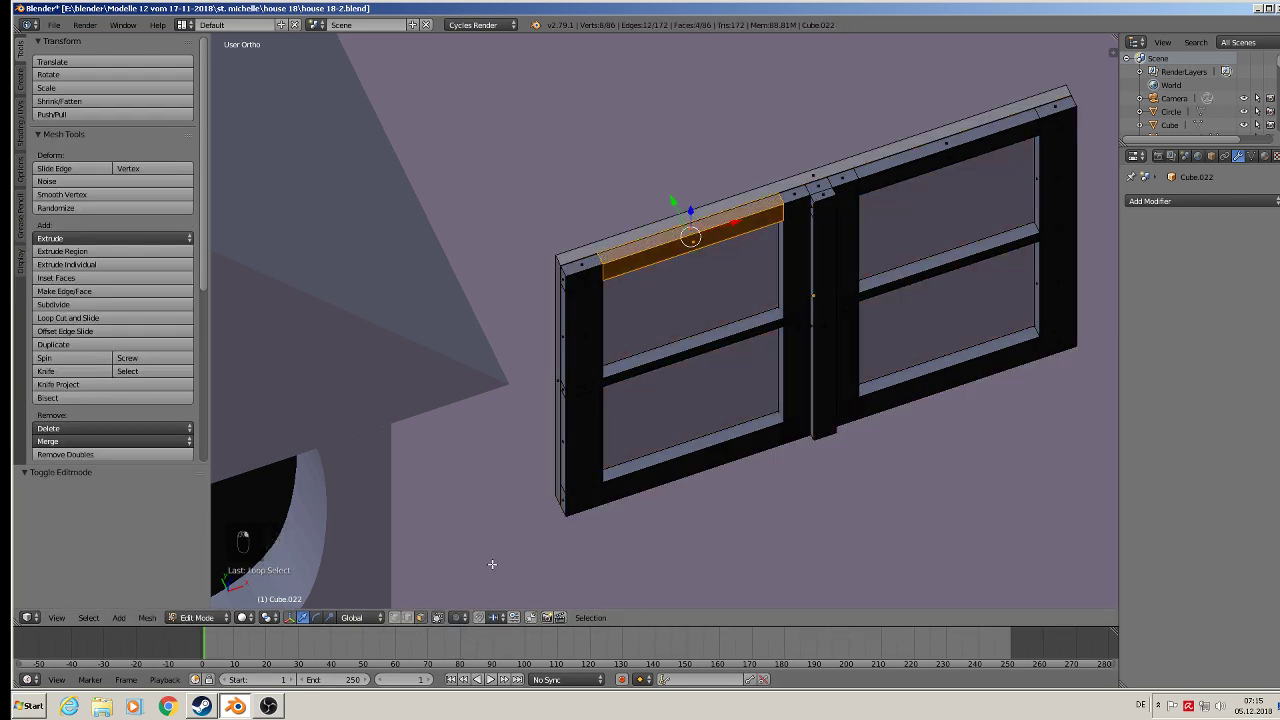
{"action": "right_click", "coordinate": [611, 247], "text": "alt"}
{"action": "middle_click_drag", "start_coordinate": [534, 356], "coordinate": [599, 268]}
{"action": "right_click", "coordinate": [629, 285], "text": "shift"}
{"action": "middle_click_drag", "start_coordinate": [738, 422], "coordinate": [680, 352]}
{"action": "right_click", "coordinate": [645, 334], "text": "shift"}
{"action": "middle_click_drag", "start_coordinate": [960, 392], "coordinate": [830, 450]}
{"action": "middle_click_drag", "start_coordinate": [946, 317], "coordinate": [923, 449]}
{"action": "key", "text": "e"}
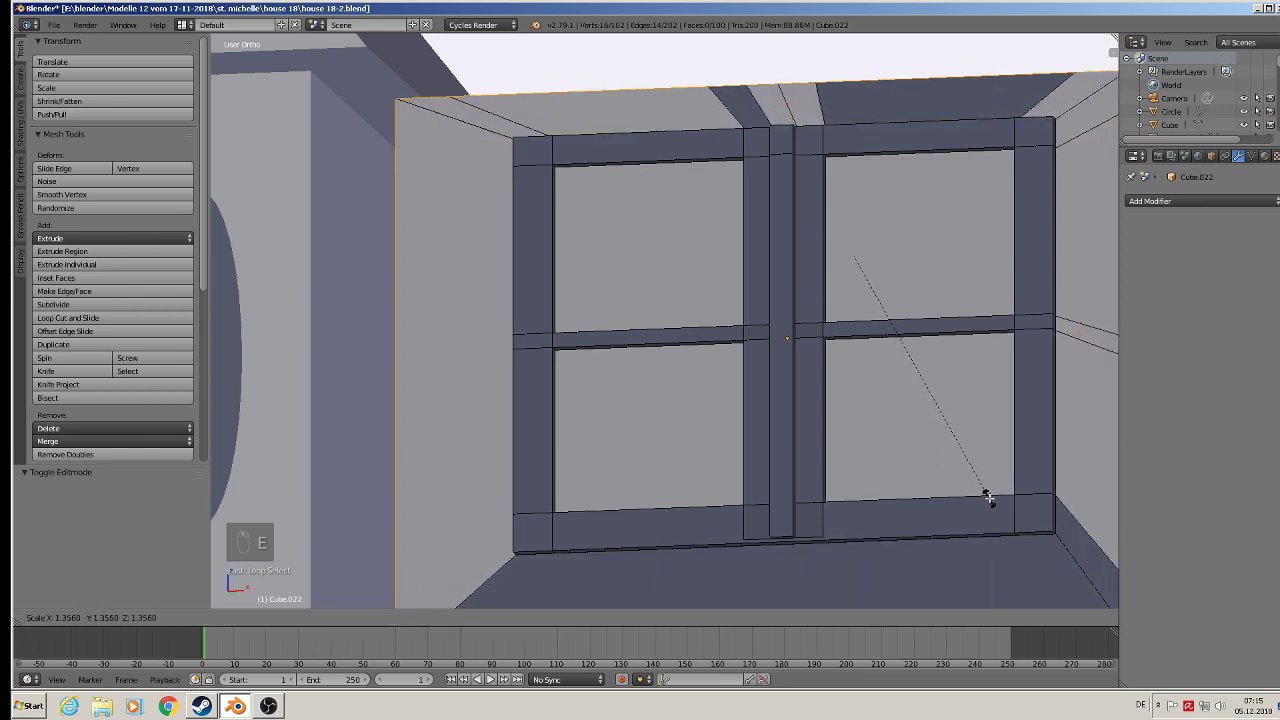
{"action": "left_click", "coordinate": [986, 500]}
{"action": "scroll", "coordinate": [921, 391], "scroll_direction": "down", "scroll_amount": 3}
{"action": "mouse_move", "coordinate": [921, 391]}
{"action": "middle_mouse_down"}
{"action": "mouse_move", "coordinate": [934, 449]}
{"action": "mouse_move", "coordinate": [929, 402]}
{"action": "middle_mouse_up"}
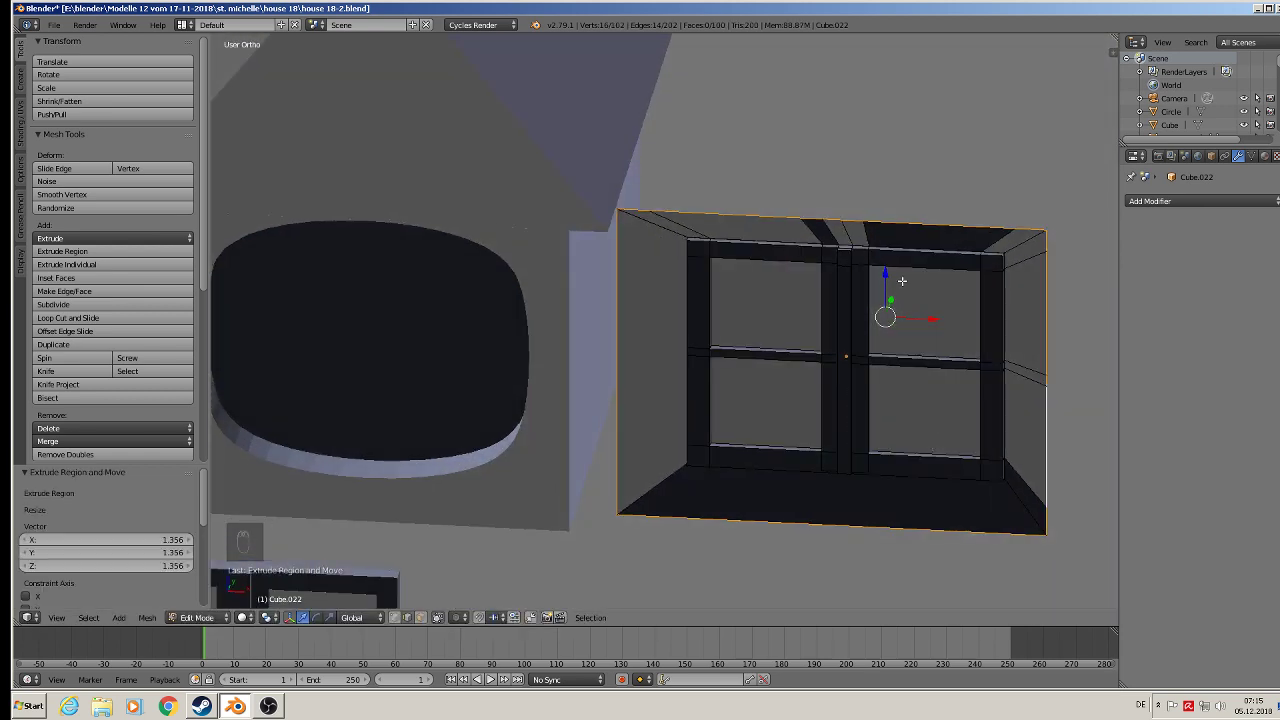
Centre the extruded rim around the window from the front by shifting it 0.003 along X and about 0.001 along Z
{"action": "middle_click_drag", "start_coordinate": [901, 281], "coordinate": [936, 254]}
{"action": "key", "text": "KP_1"}
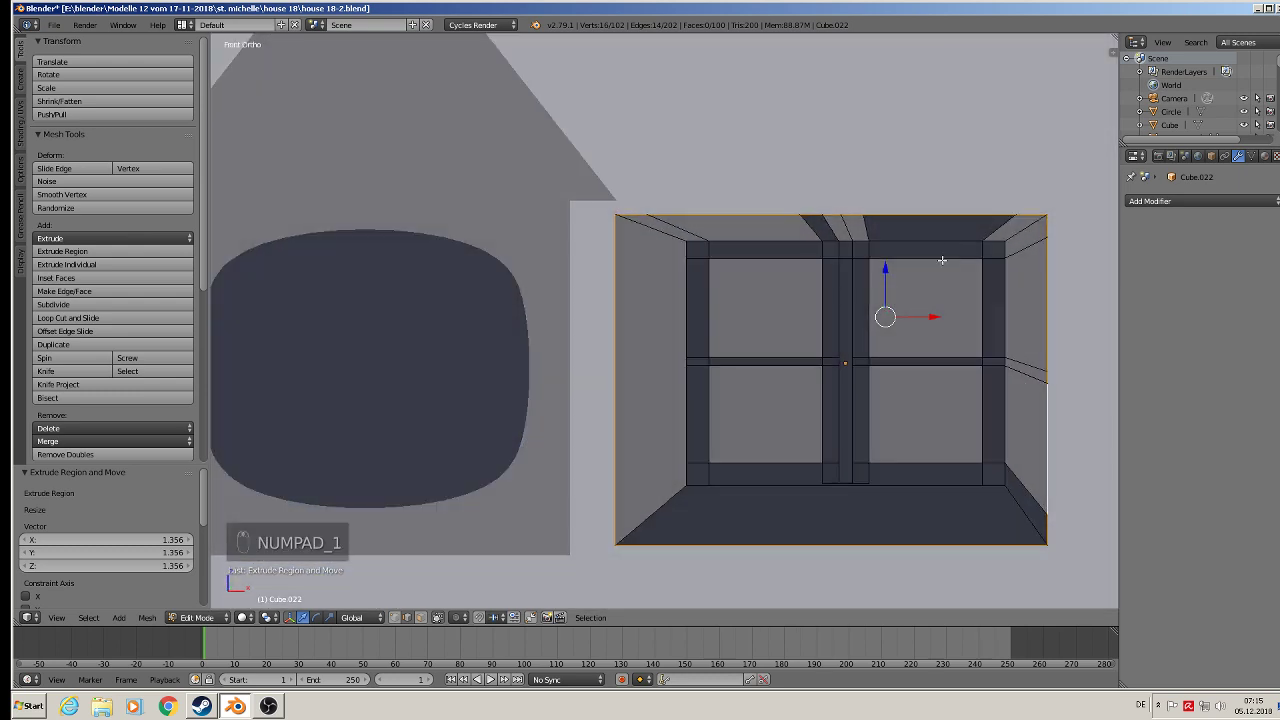
{"action": "left_click_drag", "start_coordinate": [931, 317], "coordinate": [943, 317]}
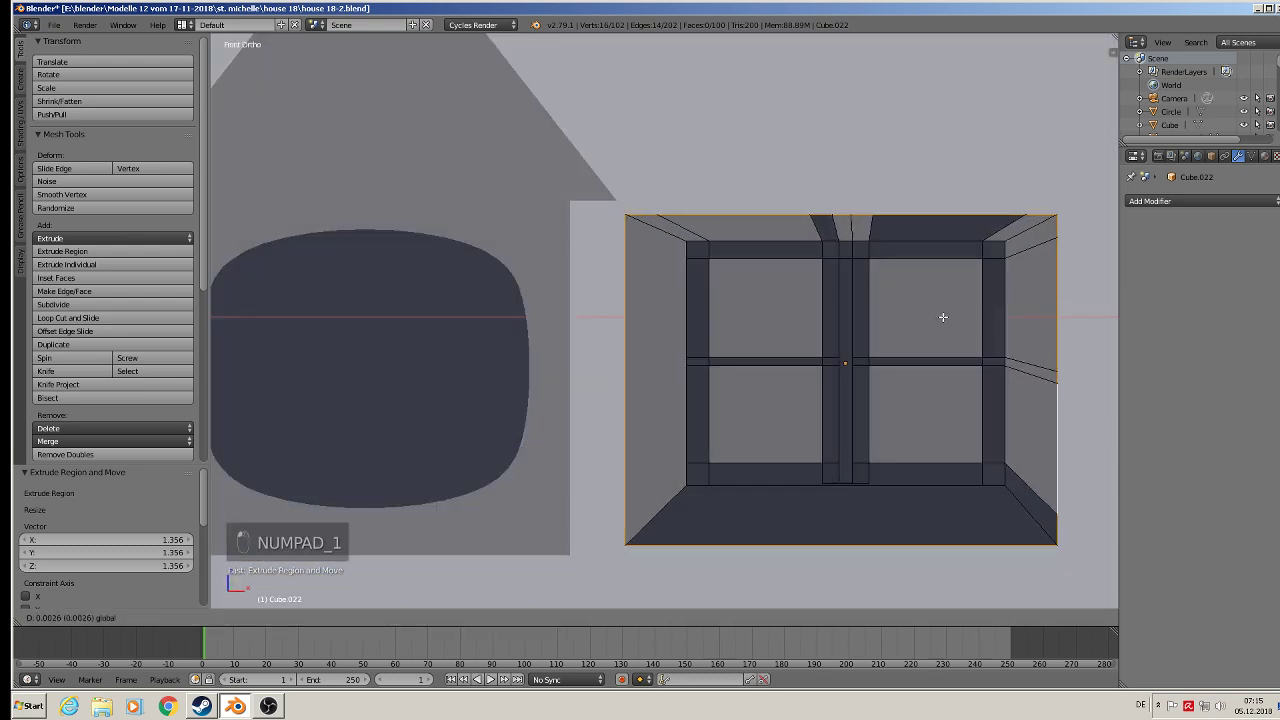
{"action": "mouse_move", "coordinate": [897, 276]}
{"action": "left_mouse_down"}
{"action": "mouse_move", "coordinate": [897, 258]}
{"action": "mouse_move", "coordinate": [901, 272]}
{"action": "left_mouse_up"}
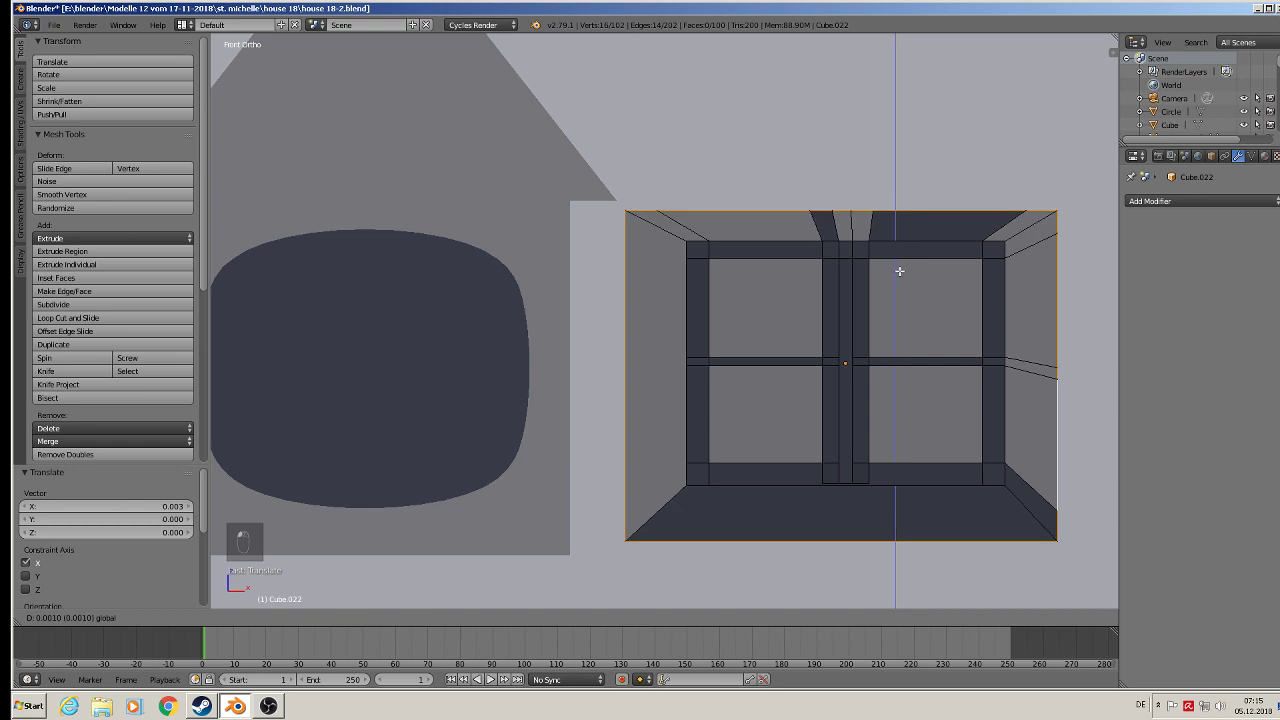
Select all of the window's geometry and recalculate its normals
{"action": "key", "text": "a"}
{"action": "key", "text": "a"}
{"action": "key", "text": "a"}
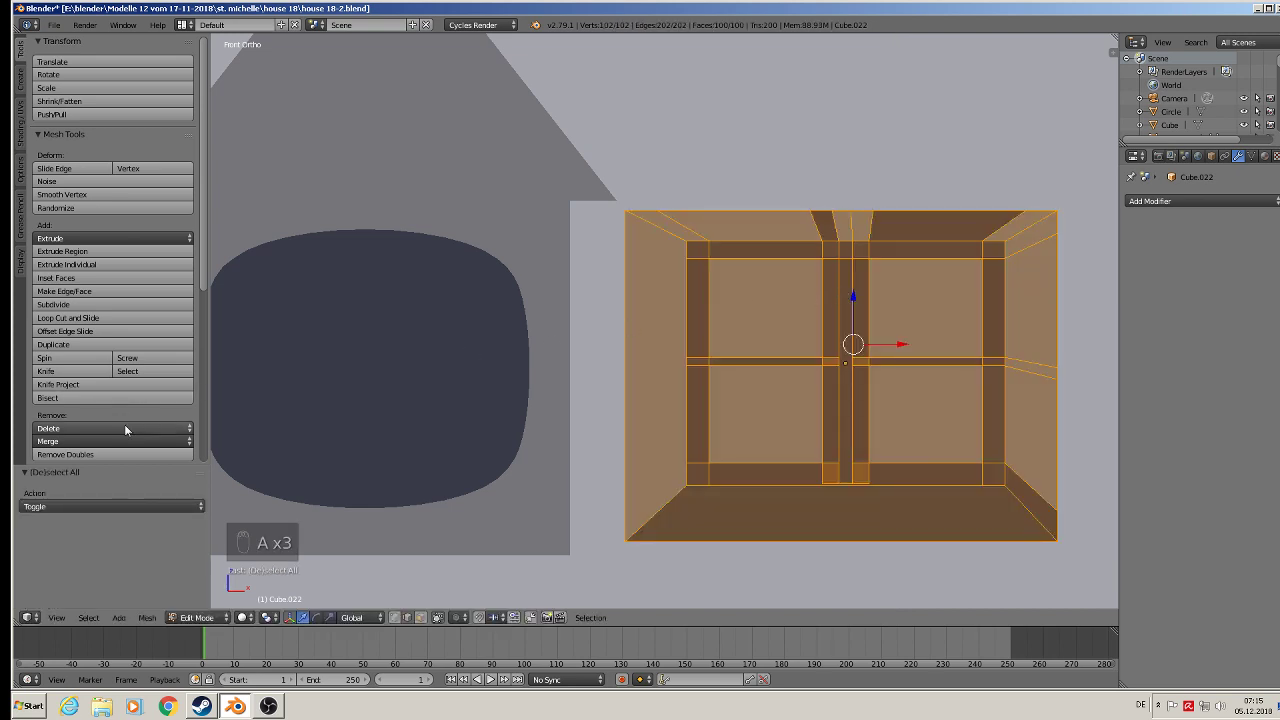
{"action": "left_click", "coordinate": [20, 122]}
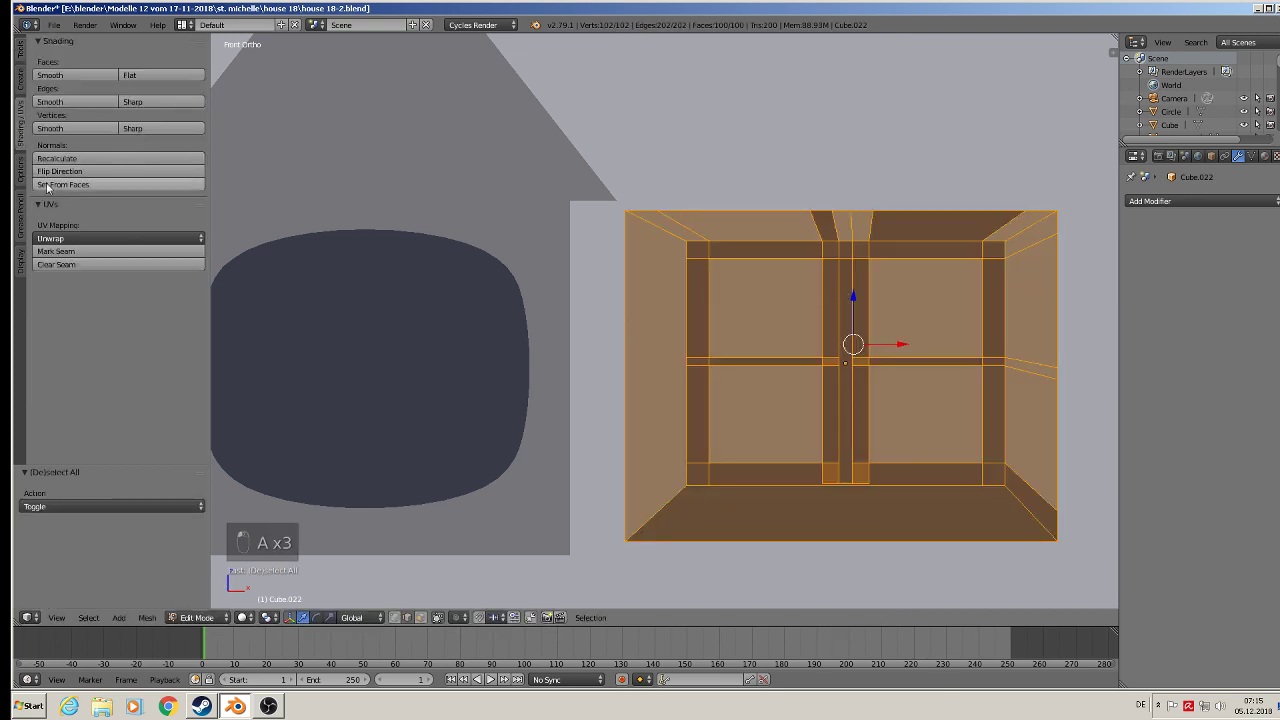
{"action": "left_click", "coordinate": [70, 158]}
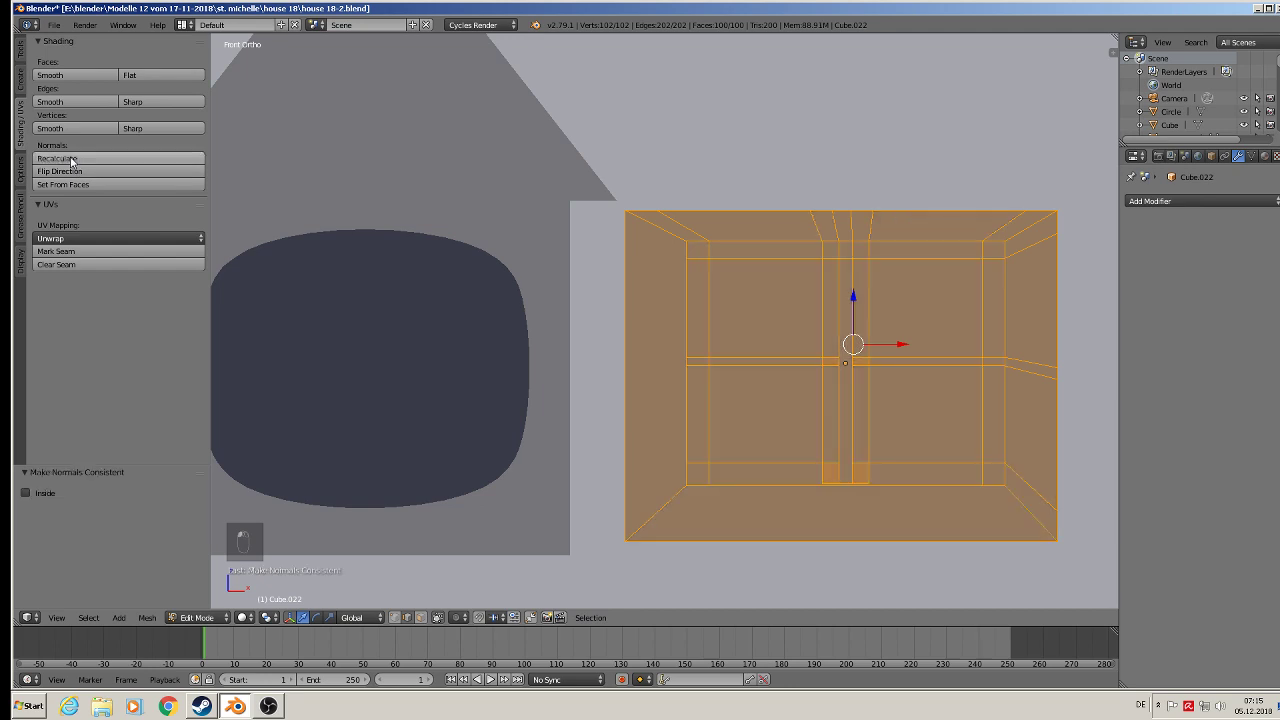
Move the whole window object -0.121 along X back into the larger dormer's recess
{"action": "scroll", "coordinate": [427, 211], "scroll_direction": "down", "scroll_amount": 2}
{"action": "key", "text": "Tab"}
{"action": "left_click_drag", "start_coordinate": [761, 325], "coordinate": [440, 299]}
{"action": "scroll", "coordinate": [441, 299], "scroll_direction": "up", "scroll_amount": 2}
{"action": "scroll", "coordinate": [441, 299], "scroll_direction": "down", "scroll_amount": 2}
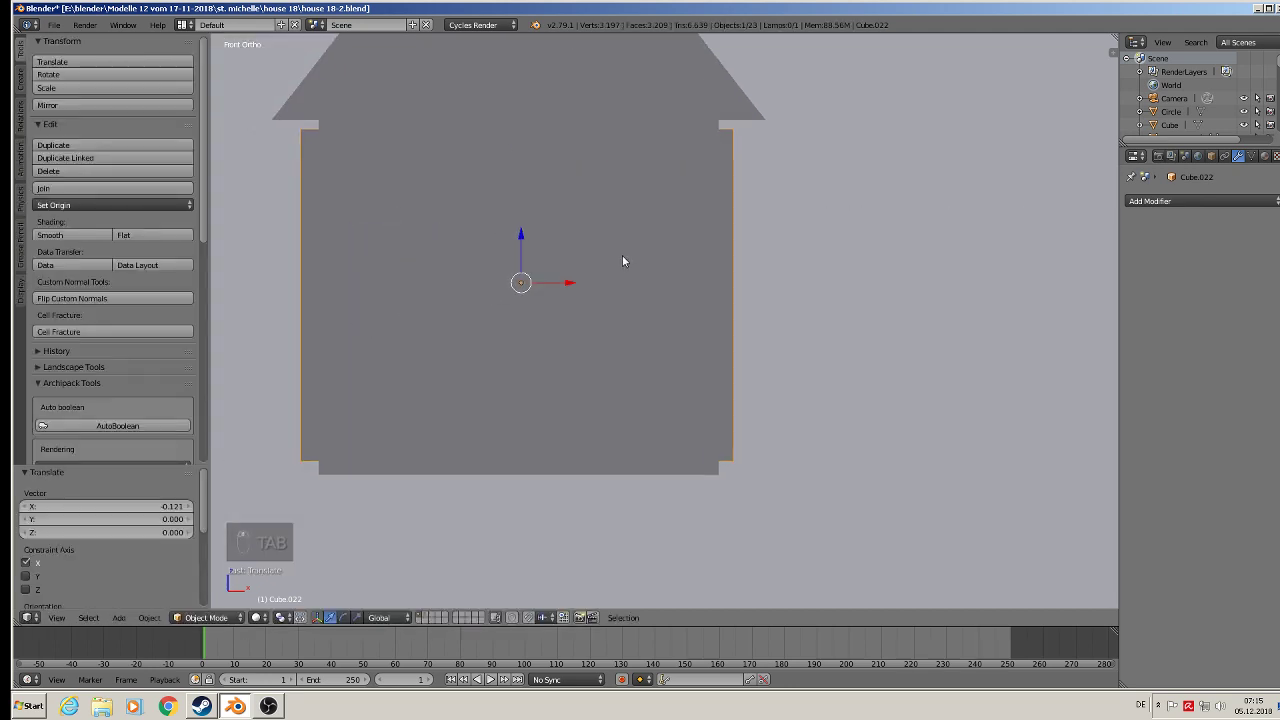
Select the rim's outer edge loop and scale it by about 0.898 to keep it within the dormer walls
{"action": "mouse_move", "coordinate": [622, 257]}
{"action": "middle_mouse_down"}
{"action": "mouse_move", "coordinate": [577, 307]}
{"action": "mouse_move", "coordinate": [623, 251]}
{"action": "middle_mouse_up"}
{"action": "key", "text": "Tab"}
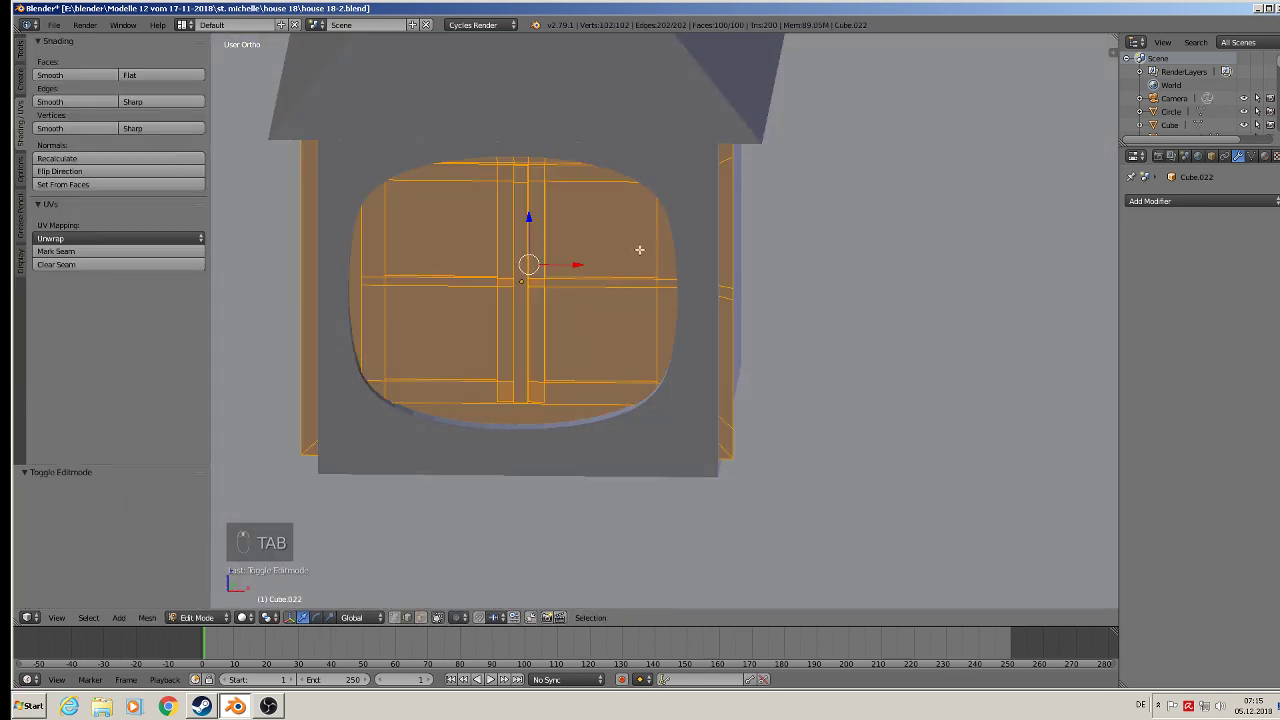
{"action": "right_click", "coordinate": [737, 355], "text": "alt"}
{"action": "right_click", "coordinate": [711, 458], "text": "alt+shift"}
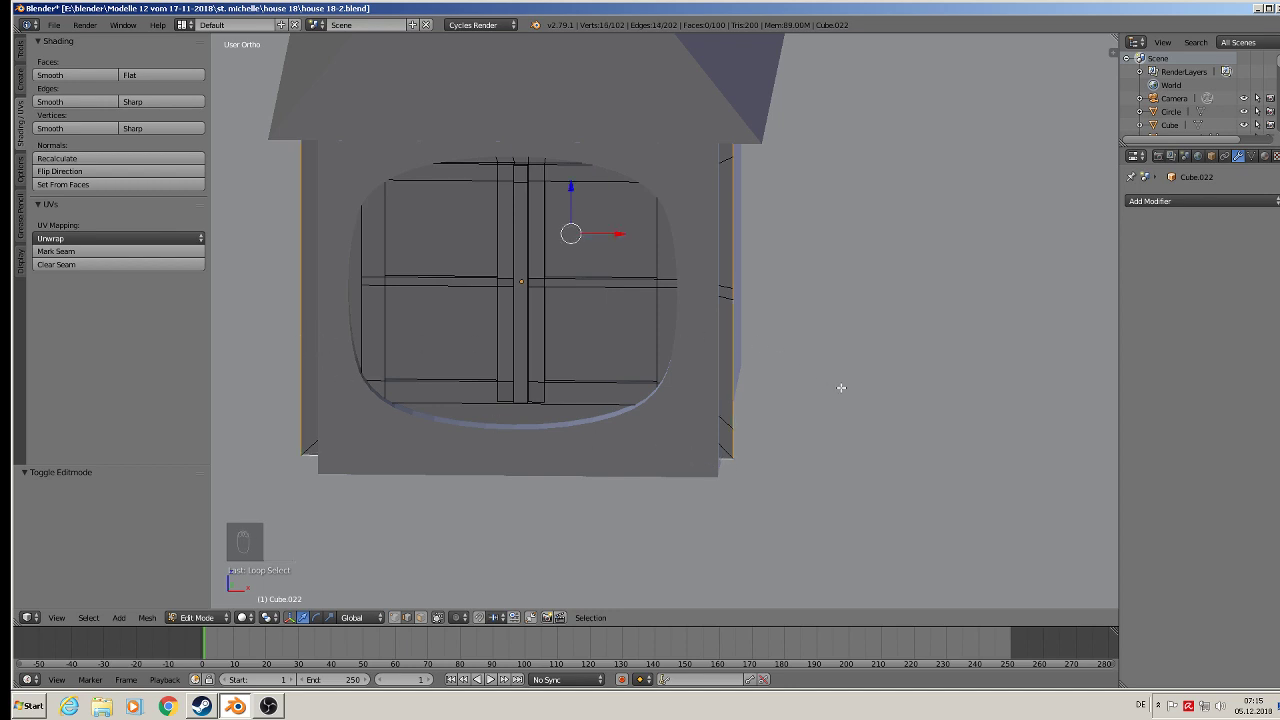
{"action": "key", "text": "s"}
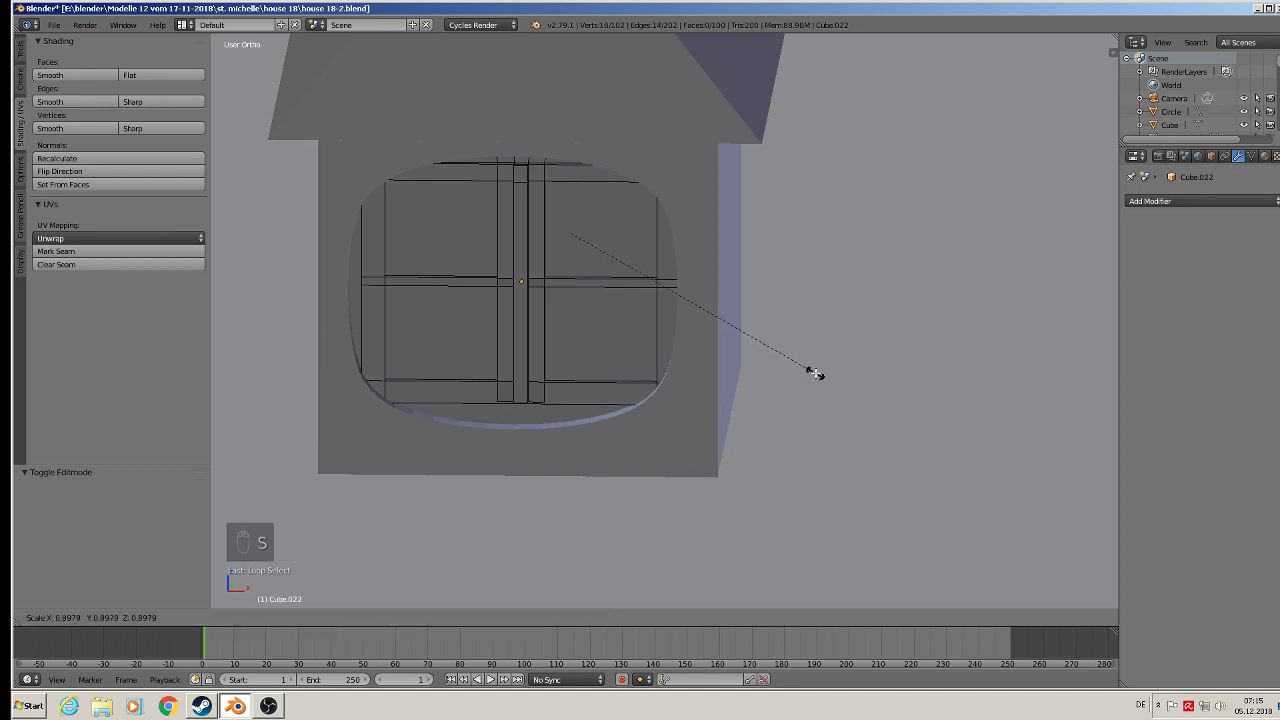
{"action": "left_click", "coordinate": [814, 371]}
Examine how the window and its rim sit in the dormer's recess from below, the front and the side
{"action": "key", "text": "Tab"}
{"action": "key", "text": "Tab"}
{"action": "key", "text": "Tab"}
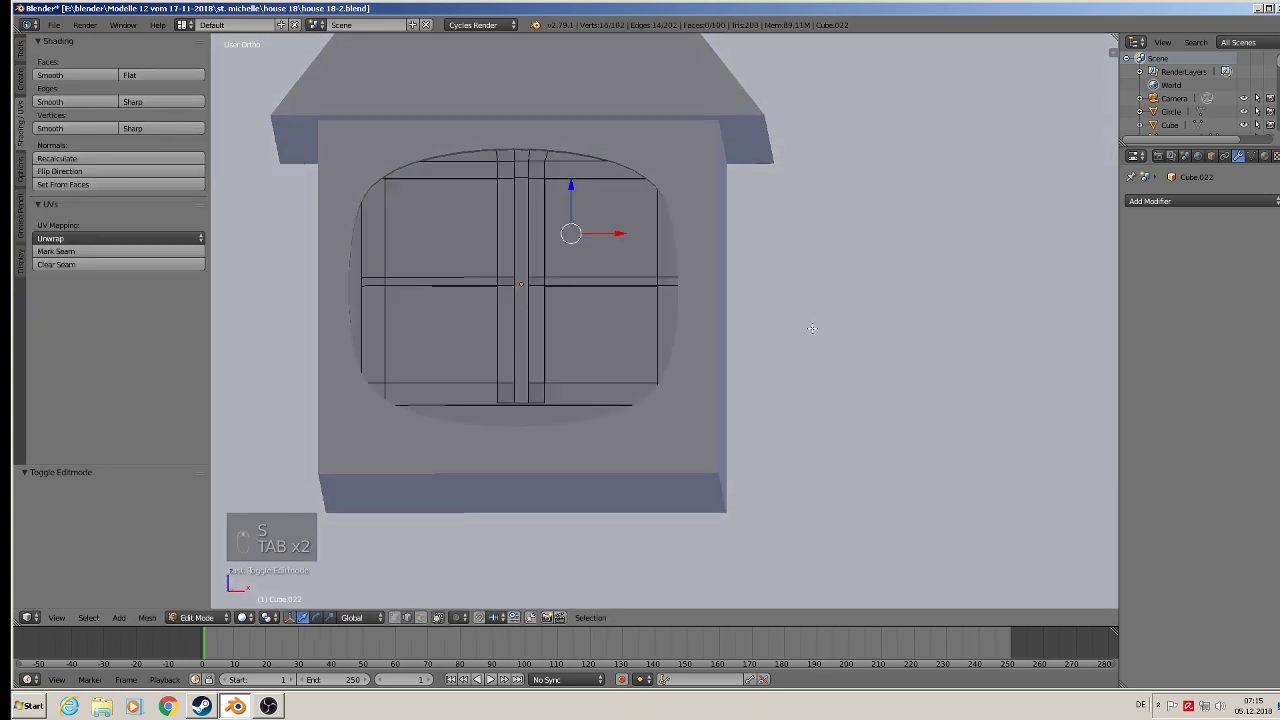
{"action": "key", "text": "Tab"}
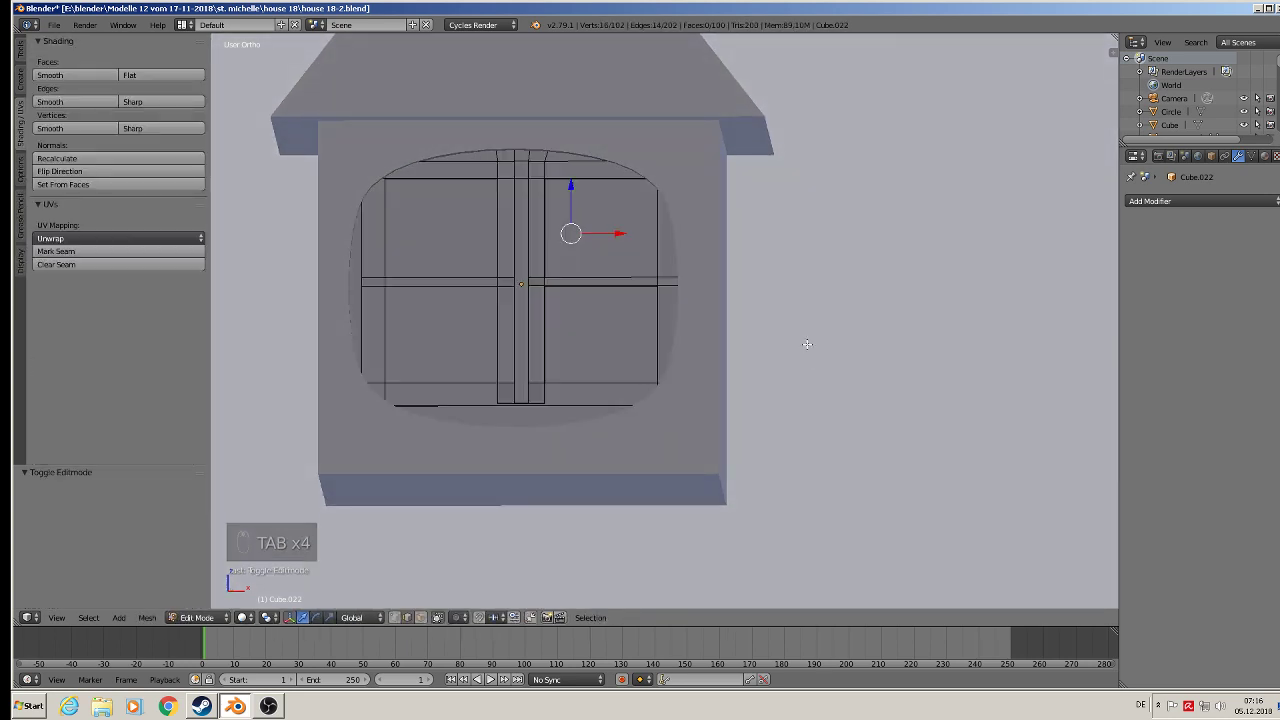
{"action": "key", "text": "KP_1"}
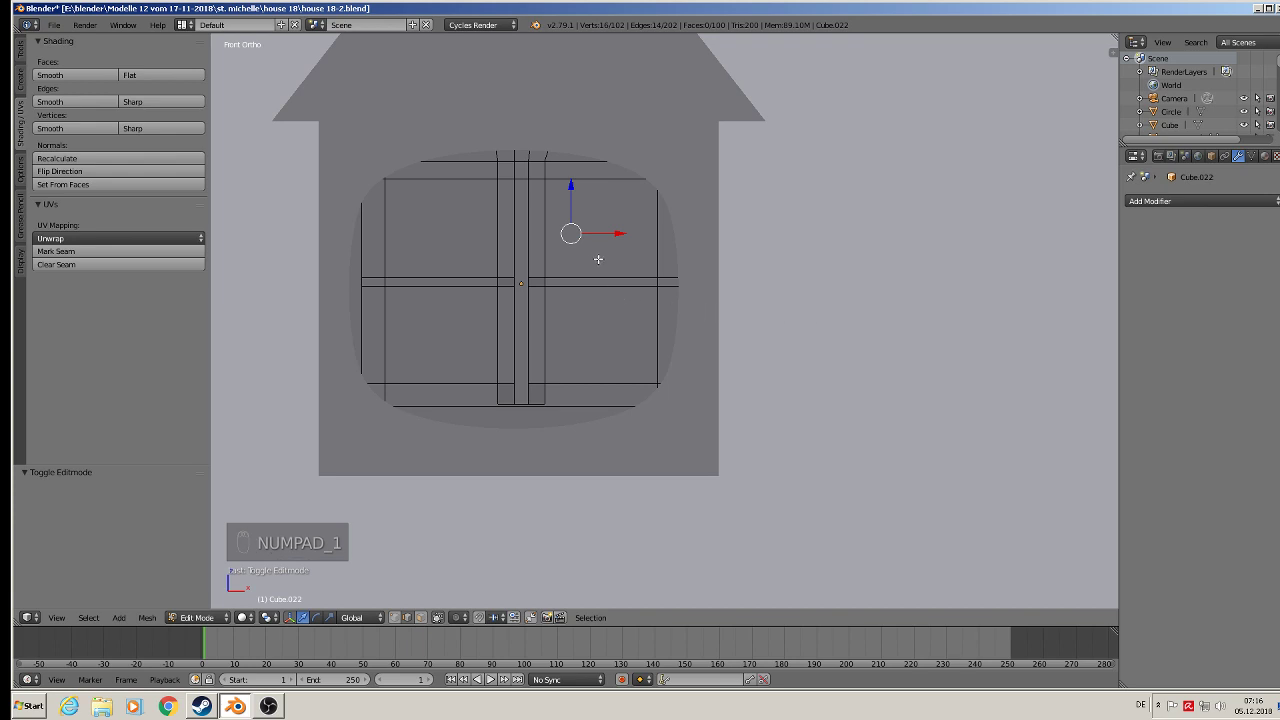
{"action": "key", "text": "Tab"}
{"action": "middle_click_drag", "start_coordinate": [586, 263], "coordinate": [510, 353]}
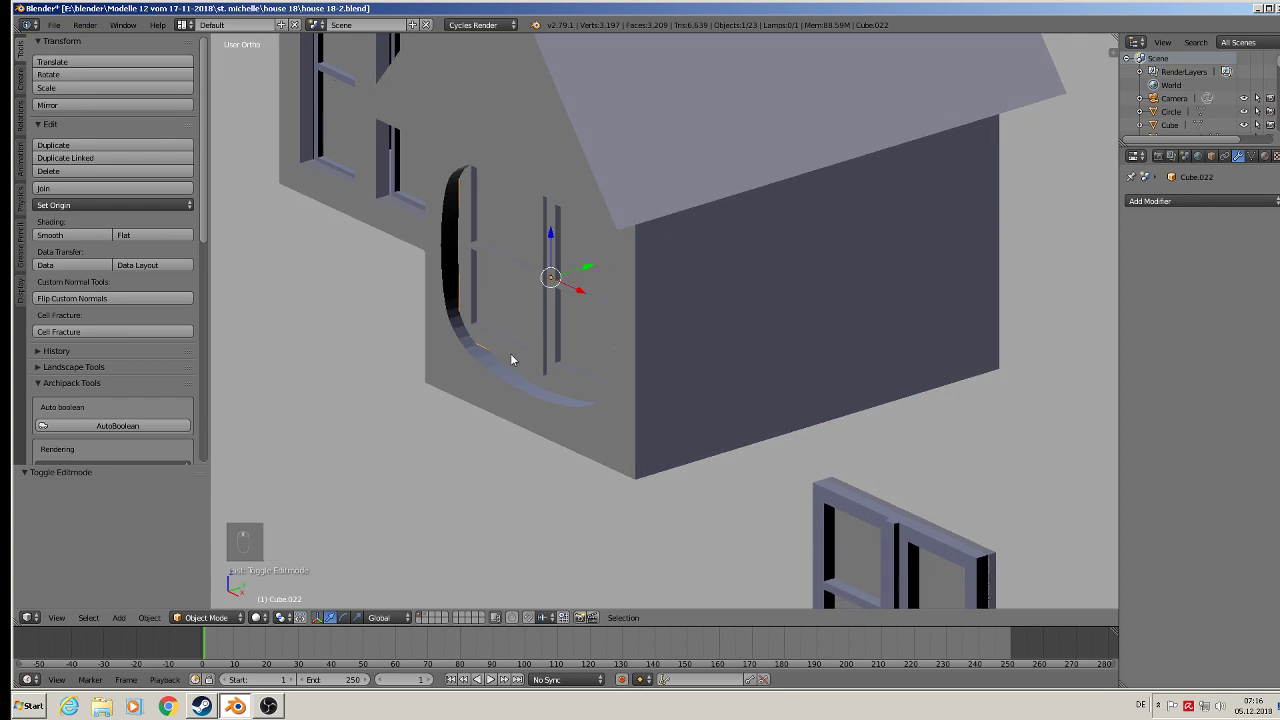
{"action": "scroll", "coordinate": [533, 322], "scroll_direction": "up", "scroll_amount": 2}
{"action": "scroll", "coordinate": [533, 322], "scroll_direction": "down", "scroll_amount": 1}
{"action": "scroll", "coordinate": [533, 322], "scroll_direction": "up", "scroll_amount": 1}
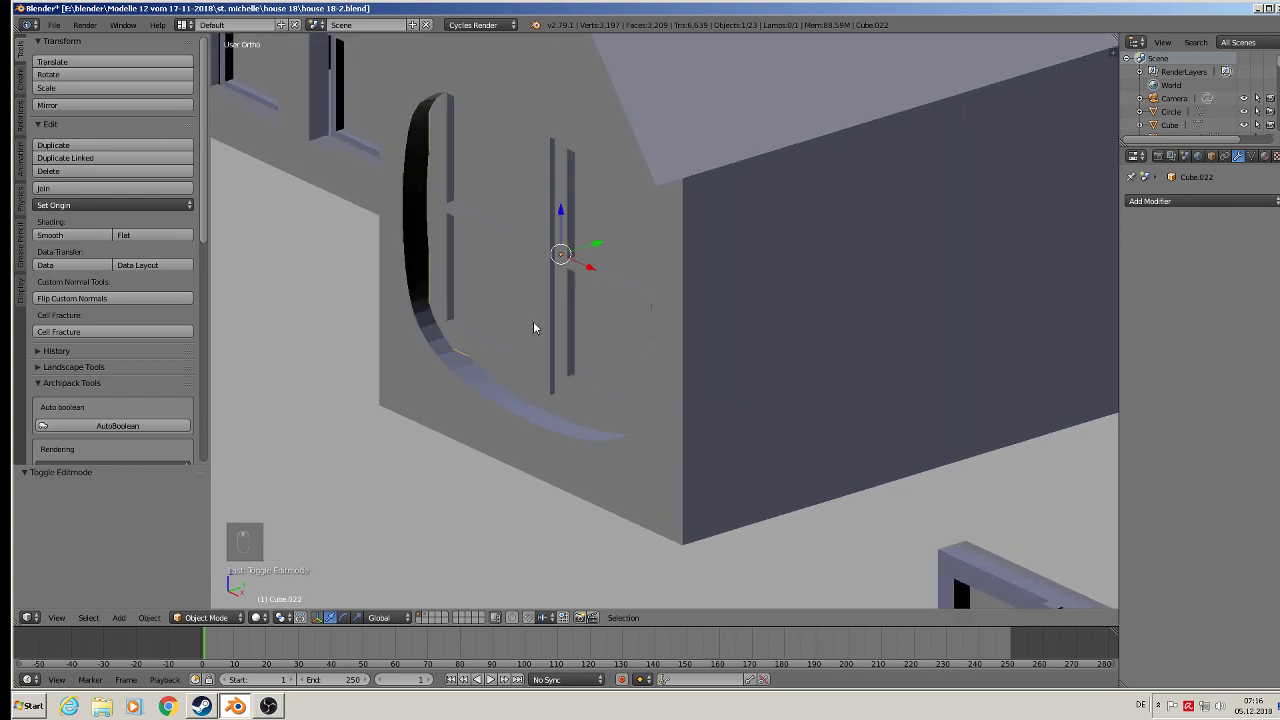
{"action": "key", "text": "Tab"}
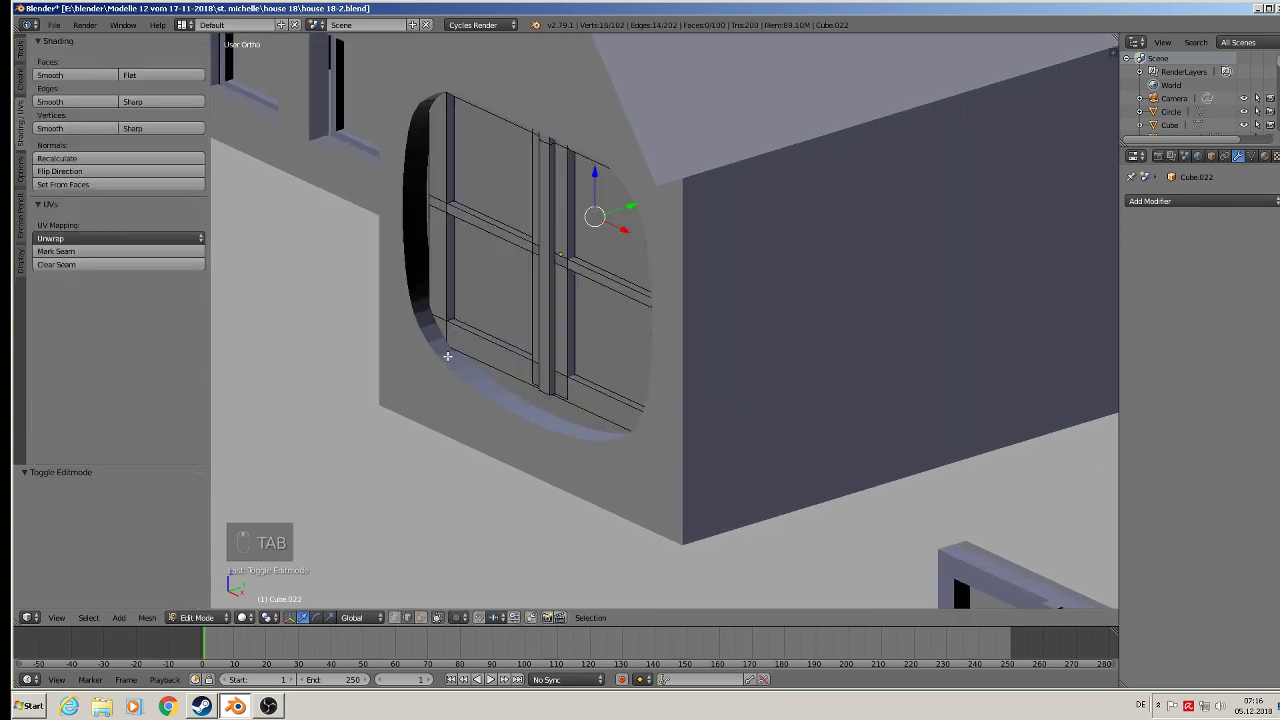
{"action": "key", "text": "Tab"}
Try smooth shading on the whole larger dormer and return all of its faces to flat shading
{"action": "right_click", "coordinate": [623, 149]}
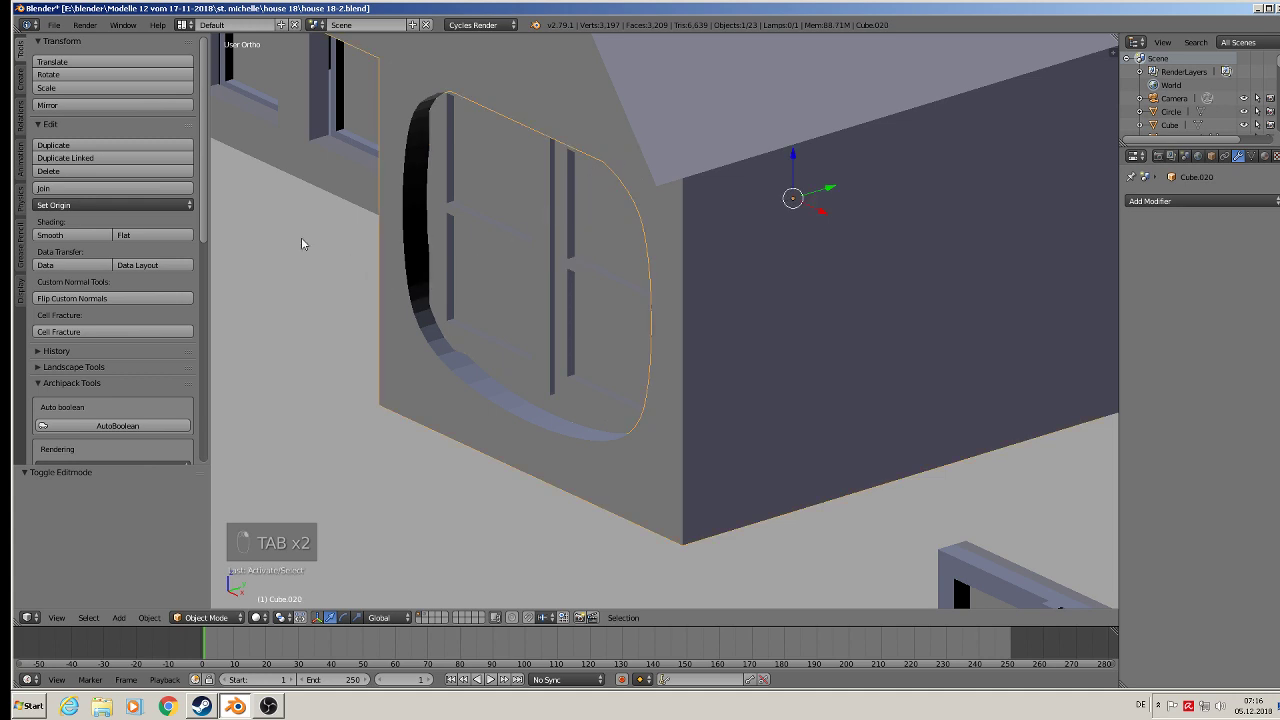
{"action": "left_click", "coordinate": [78, 240]}
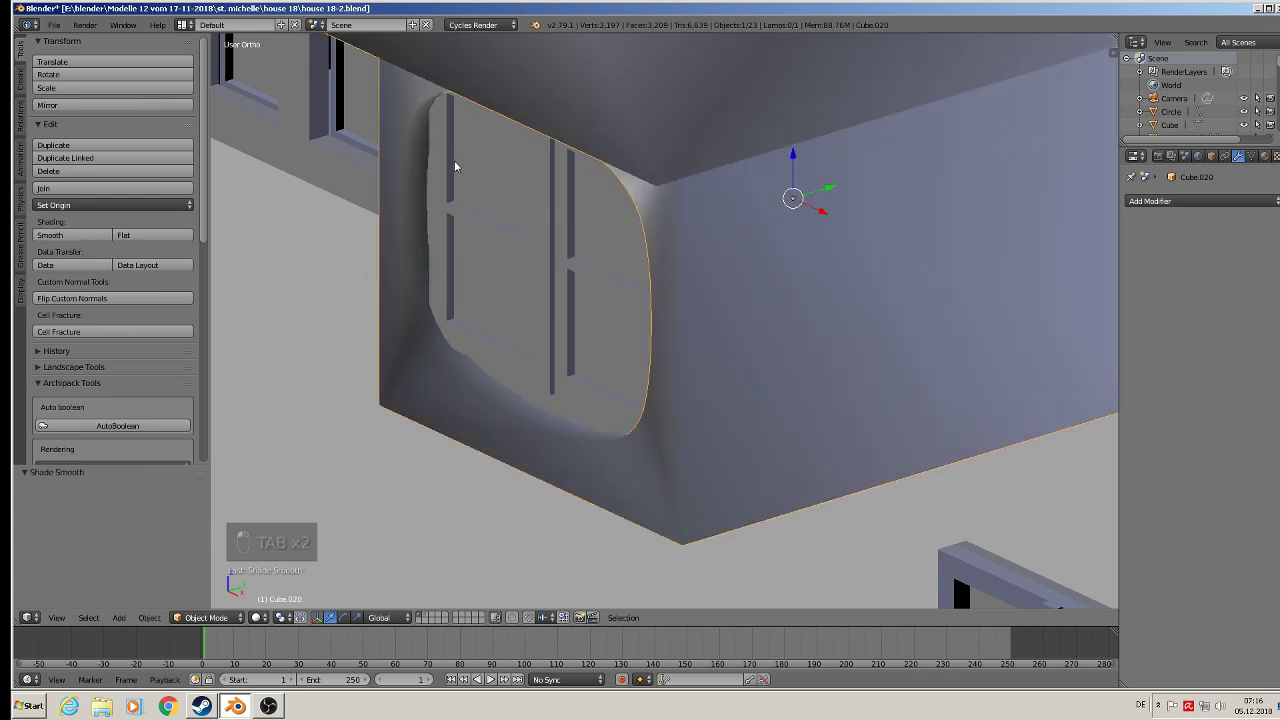
{"action": "key", "text": "Tab"}
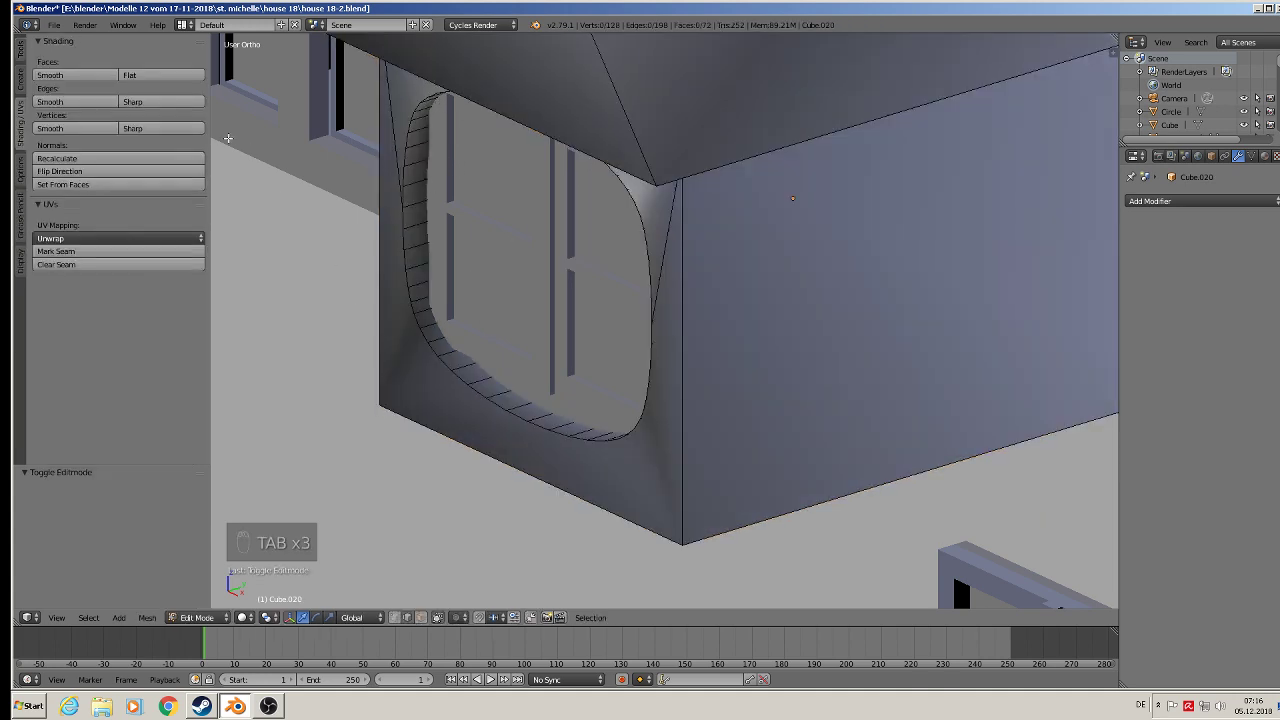
{"action": "left_click", "coordinate": [160, 76]}
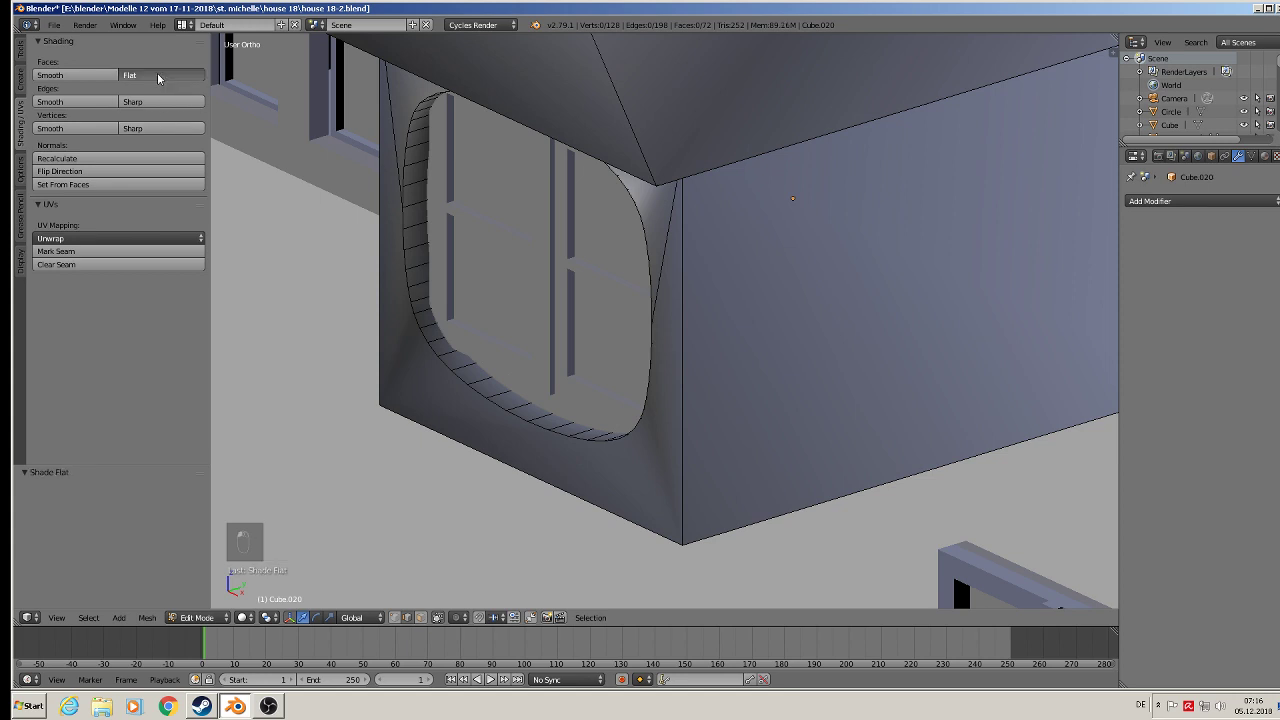
{"action": "key", "text": "a"}
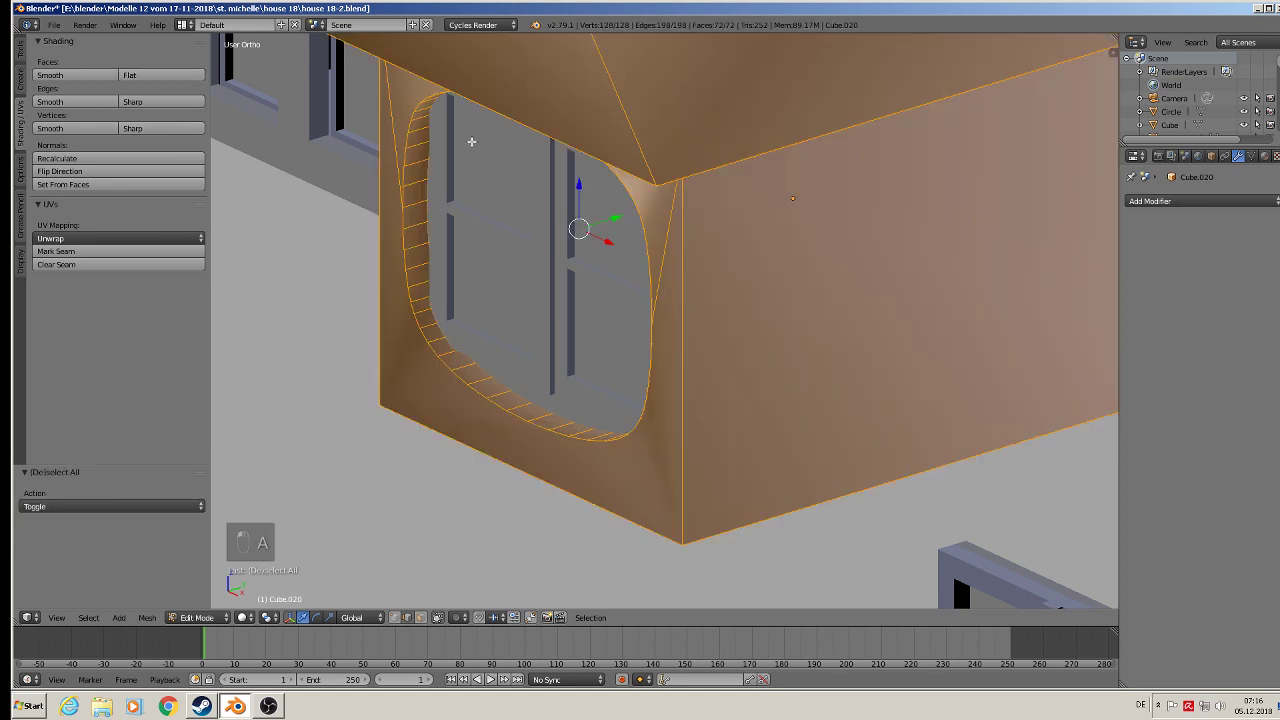
{"action": "left_click", "coordinate": [160, 76]}
Select the ring of faces lining the dormer's rounded recess and shade only those faces smooth
{"action": "right_click", "coordinate": [421, 246], "text": "alt"}
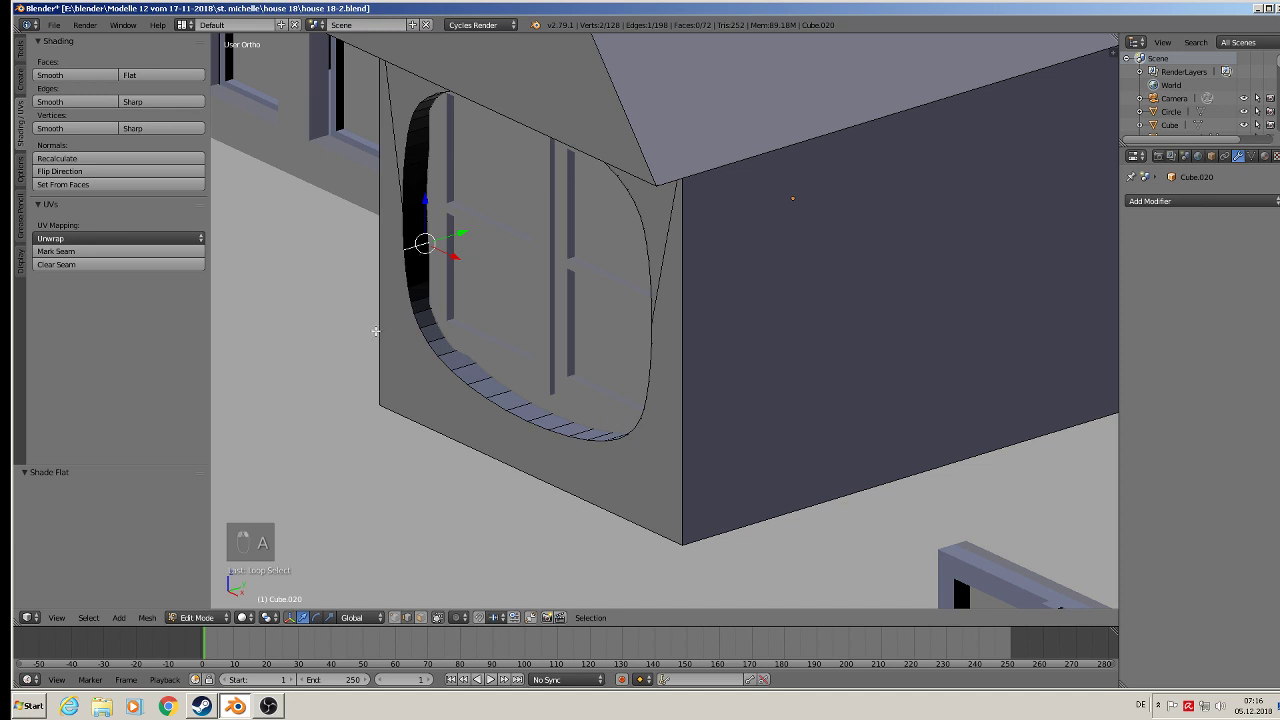
{"action": "key", "text": "3"}
{"action": "right_click", "coordinate": [404, 283]}
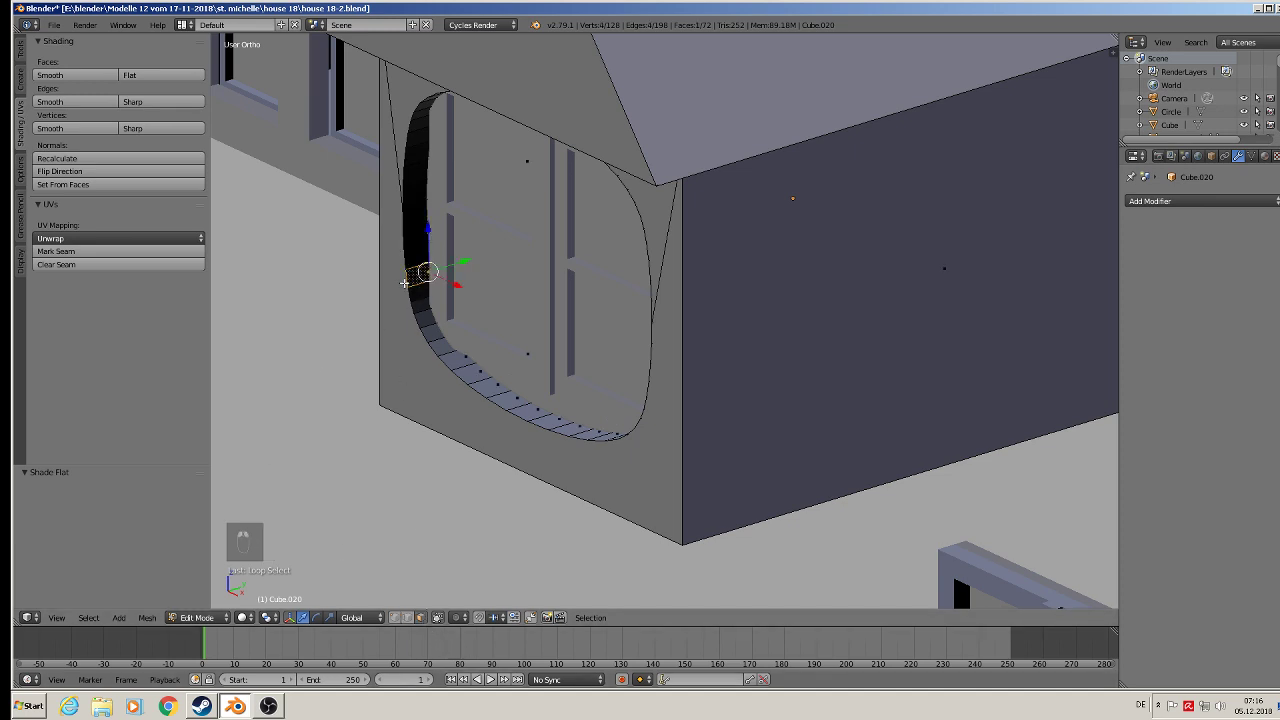
{"action": "right_click", "coordinate": [412, 268], "text": "alt"}
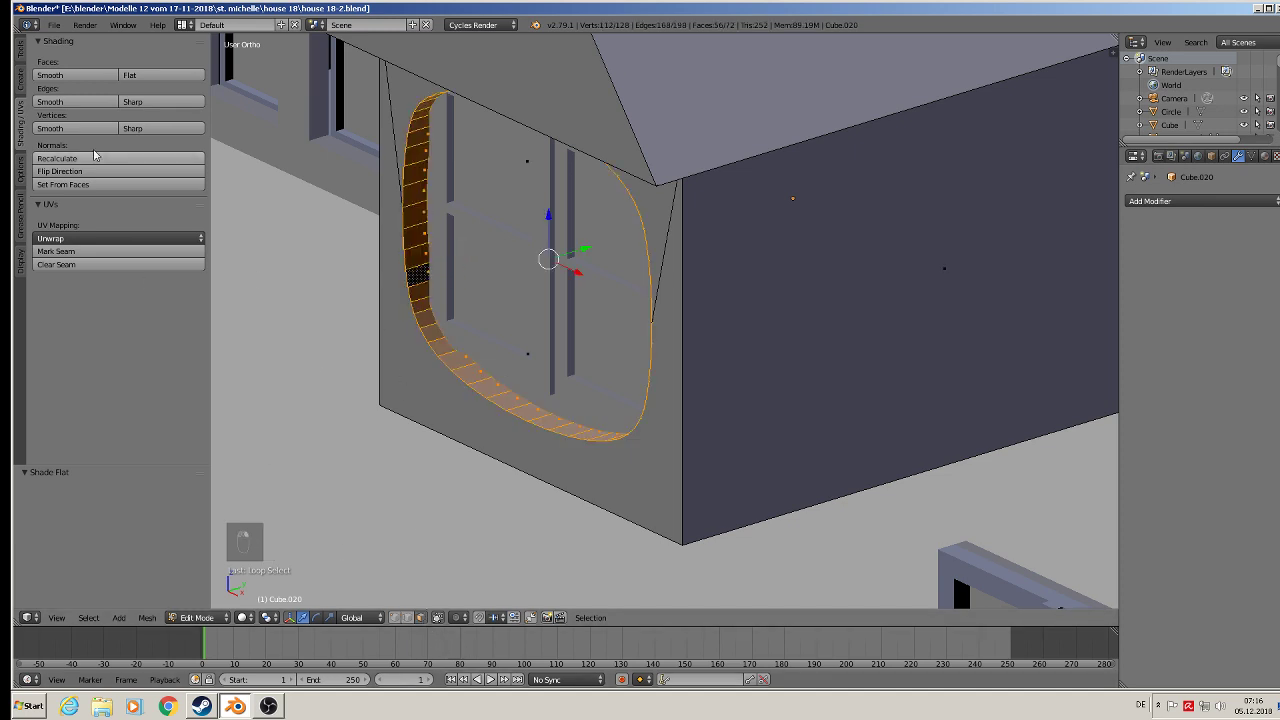
{"action": "left_click", "coordinate": [77, 75]}
{"action": "key", "text": "Tab"}
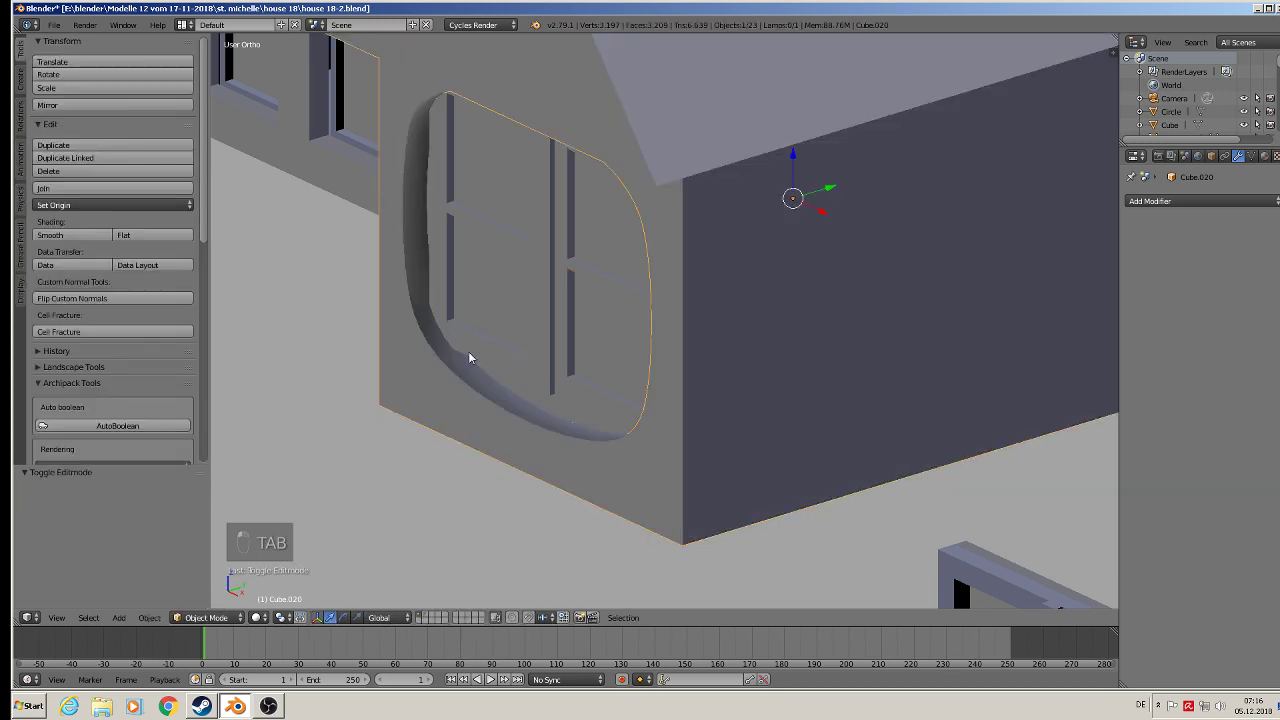
Add a single loop cut around the recess's inner wall, placed close to its edge beside the window
{"action": "scroll", "coordinate": [465, 357], "scroll_direction": "up", "scroll_amount": 2}
{"action": "key", "text": "Tab"}
{"action": "middle_click_drag", "start_coordinate": [447, 342], "coordinate": [426, 352]}
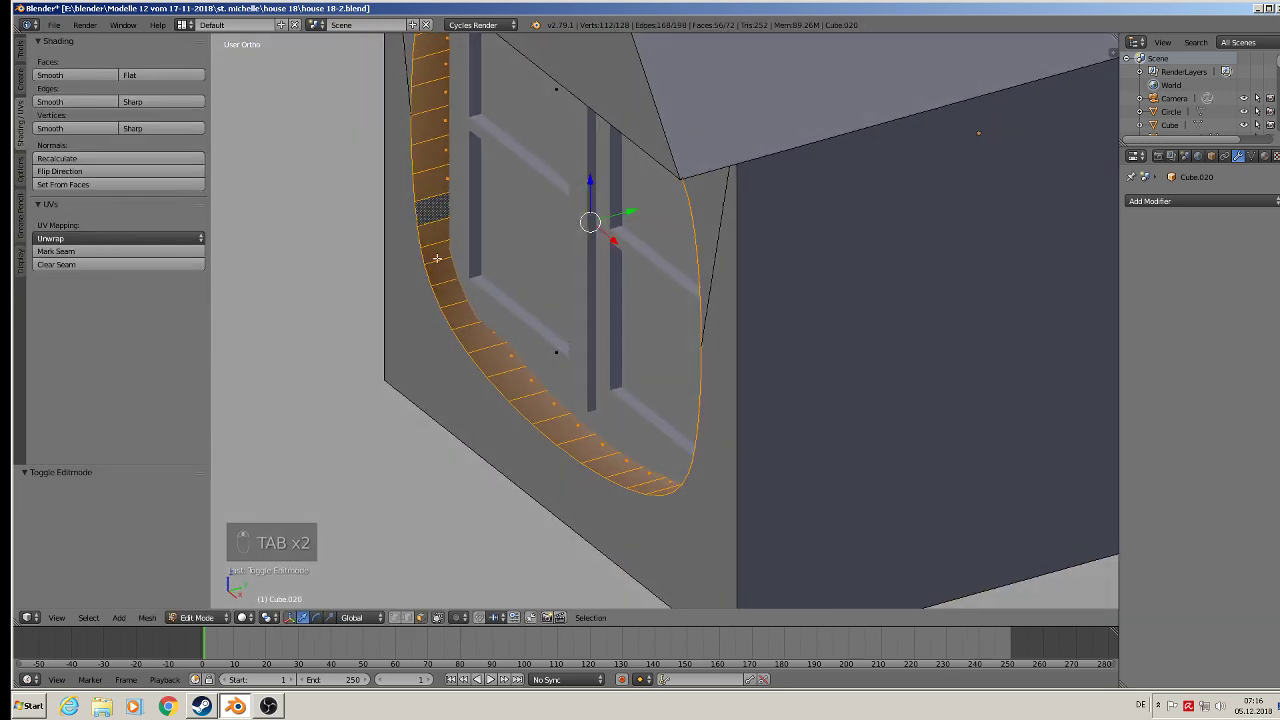
{"action": "scroll", "coordinate": [437, 257], "scroll_direction": "up", "scroll_amount": 2}
{"action": "key", "text": "ctrl+r"}
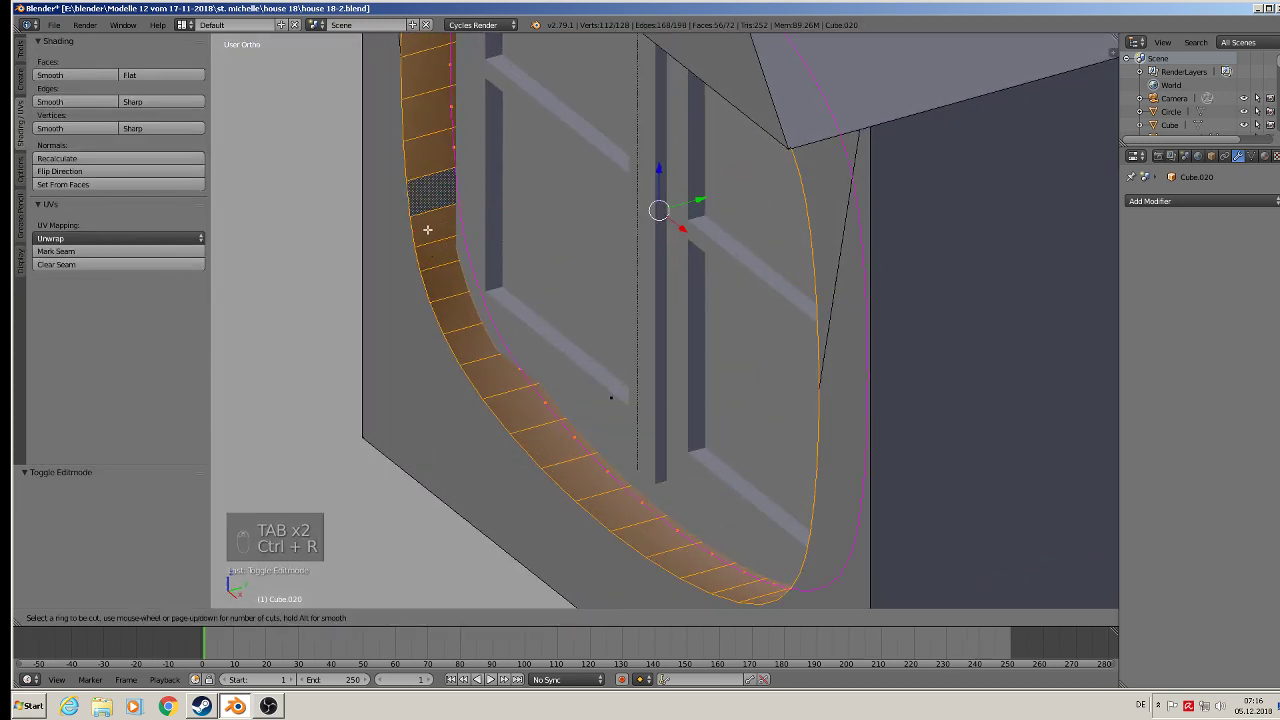
{"action": "left_click", "coordinate": [427, 229]}
{"action": "left_click", "coordinate": [433, 236]}
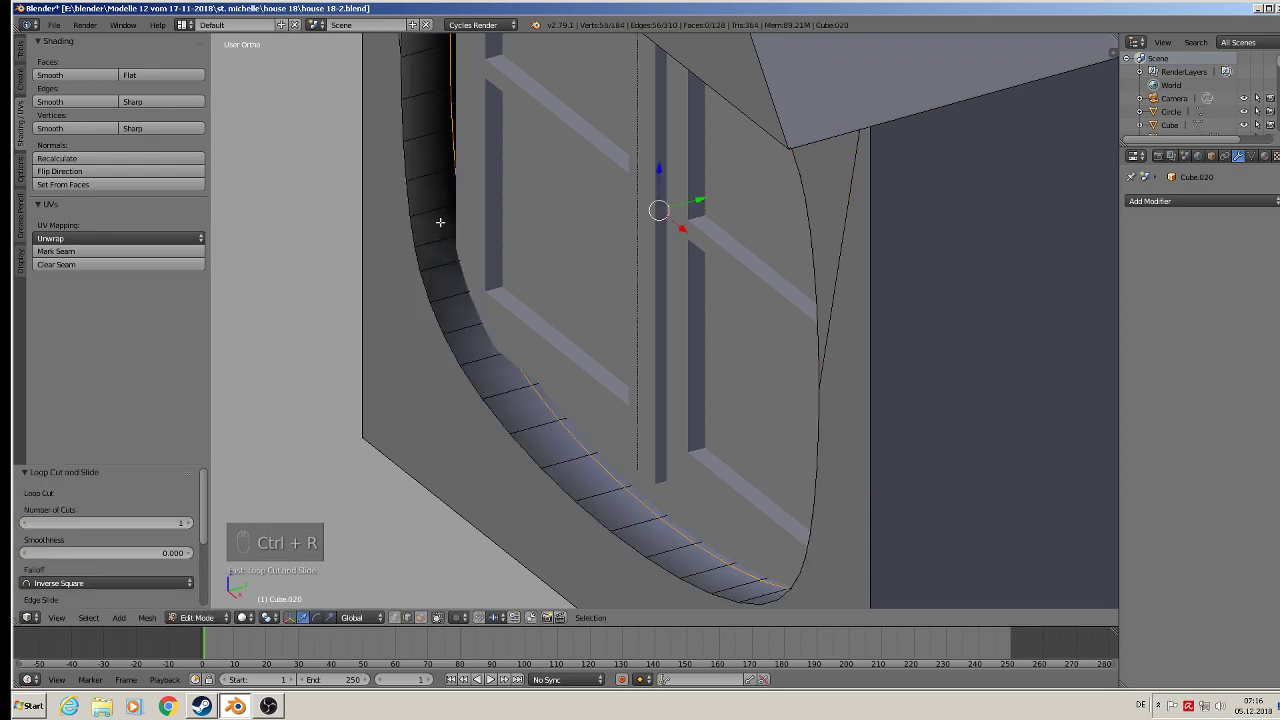
Add another single loop cut around the recess's inner wall, slid close to its outer edge
{"action": "key", "text": "ctrl+r"}
{"action": "left_click", "coordinate": [440, 220]}
{"action": "left_click", "coordinate": [418, 228]}
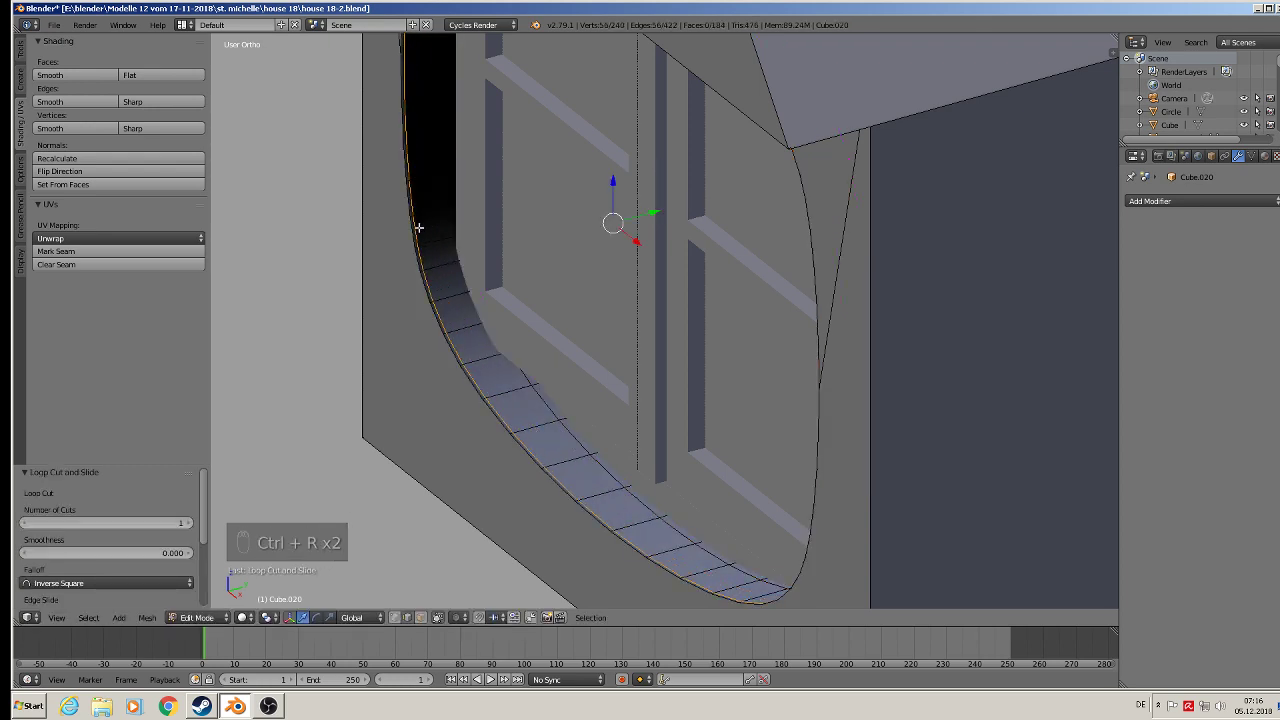
{"action": "key", "text": "Tab"}
Examine the larger dormer's shaded recess and its roof from several angles
{"action": "scroll", "coordinate": [430, 253], "scroll_direction": "down", "scroll_amount": 3}
{"action": "middle_click_drag", "start_coordinate": [482, 318], "coordinate": [516, 332]}
{"action": "scroll", "coordinate": [477, 277], "scroll_direction": "down", "scroll_amount": 3}
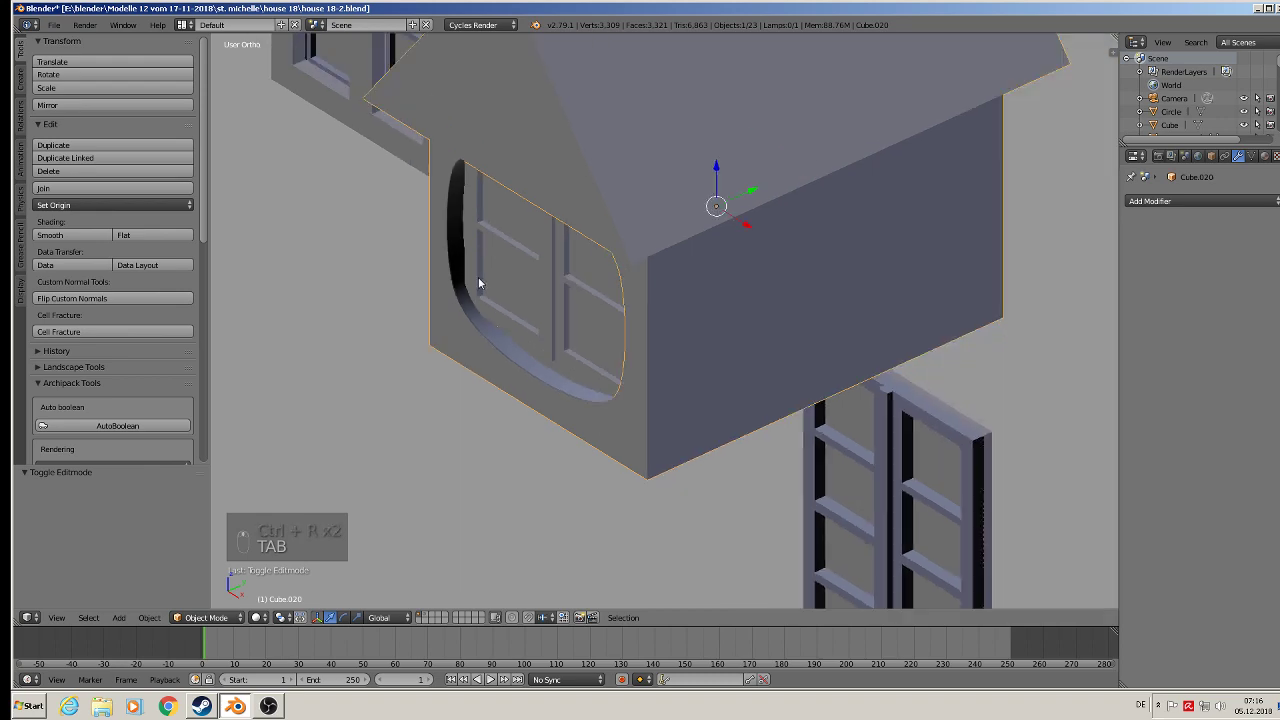
{"action": "middle_click_drag", "start_coordinate": [479, 277], "coordinate": [601, 251]}
{"action": "scroll", "coordinate": [601, 251], "scroll_direction": "down", "scroll_amount": 5}
{"action": "middle_click_drag", "start_coordinate": [641, 289], "coordinate": [544, 286]}
{"action": "scroll", "coordinate": [587, 170], "scroll_direction": "up", "scroll_amount": 3}
{"action": "scroll", "coordinate": [585, 190], "scroll_direction": "up", "scroll_amount": 2}
Select the narrow ridge face on the larger dormer's roof and scale it to about 0.704 along Y
{"action": "key", "text": "Tab"}
{"action": "scroll", "coordinate": [572, 228], "scroll_direction": "up", "scroll_amount": 5}
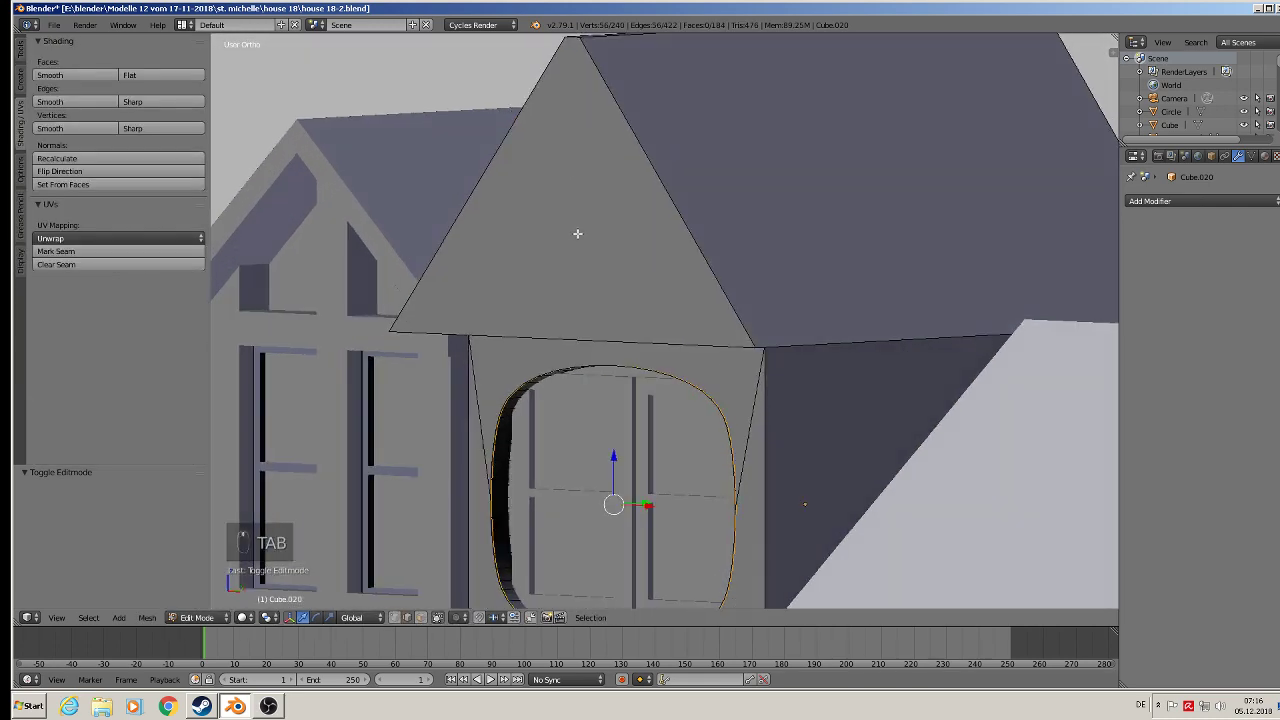
{"action": "middle_click_drag", "start_coordinate": [574, 224], "coordinate": [506, 242]}
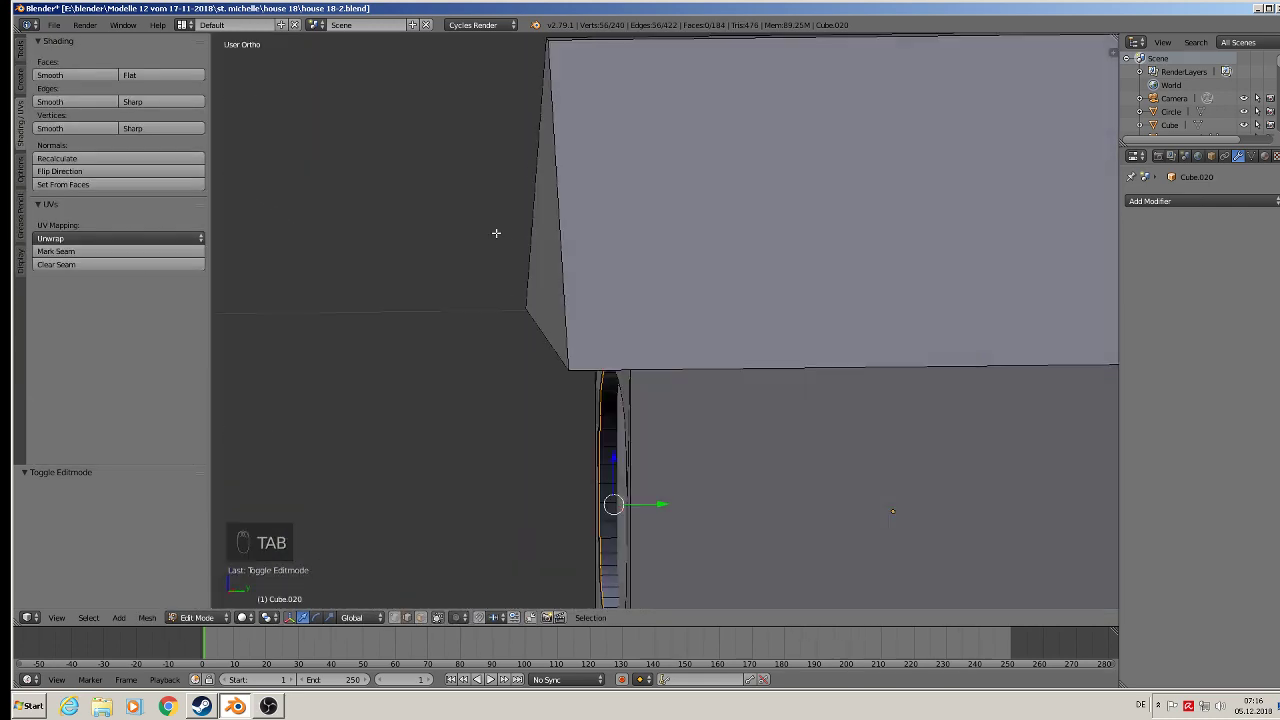
{"action": "scroll", "coordinate": [496, 235], "scroll_direction": "down", "scroll_amount": 1}
{"action": "middle_click_drag", "start_coordinate": [654, 300], "coordinate": [471, 362], "text": "shift"}
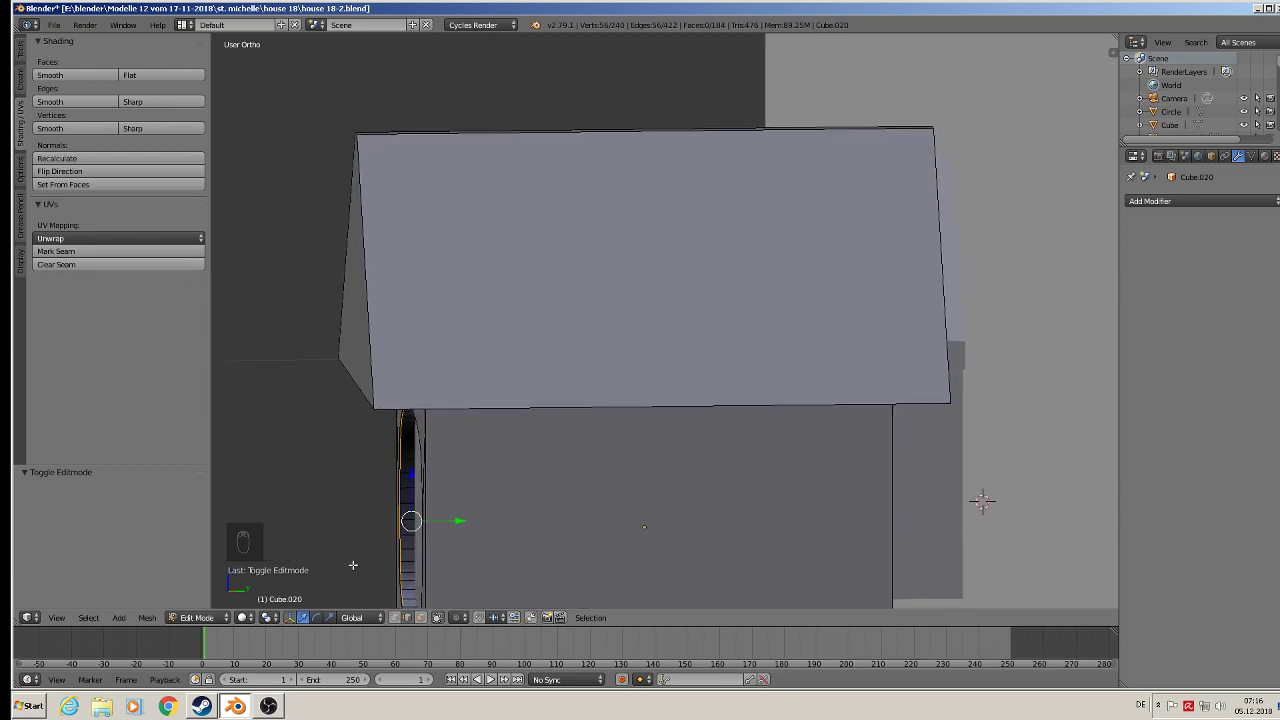
{"action": "left_click", "coordinate": [422, 617]}
{"action": "middle_click_drag", "start_coordinate": [534, 224], "coordinate": [538, 278]}
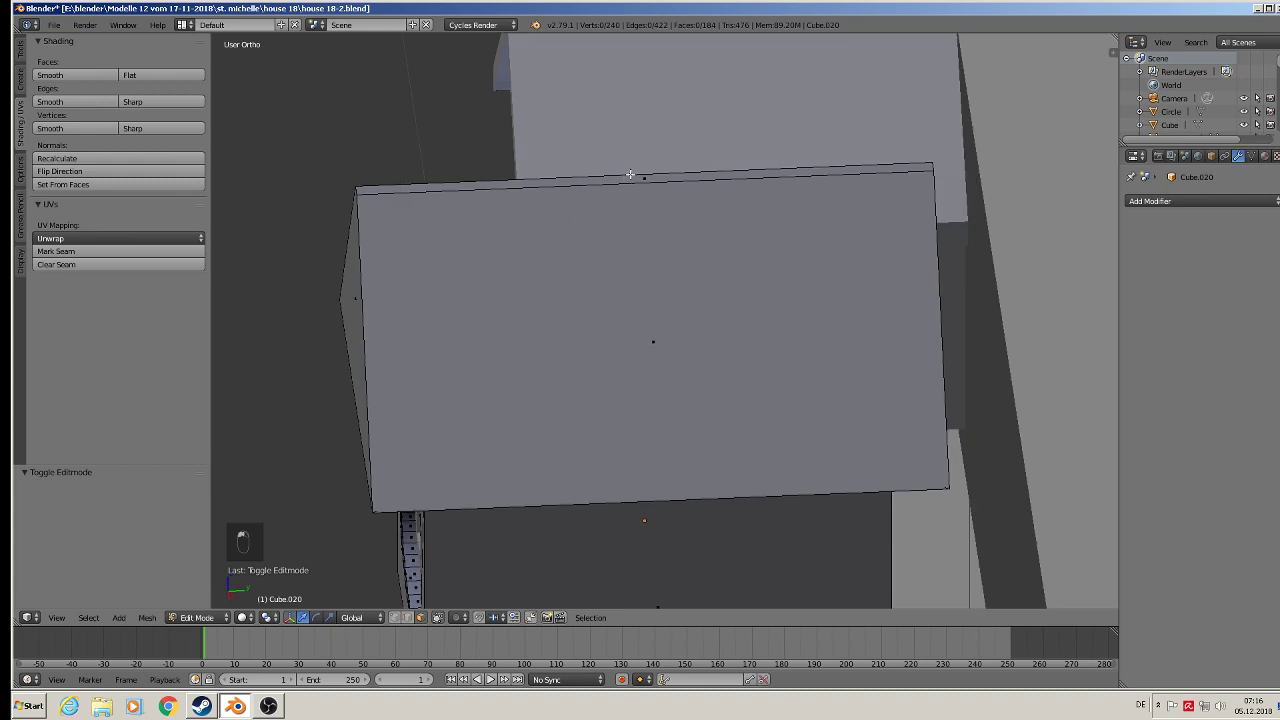
{"action": "right_click", "coordinate": [632, 180]}
{"action": "right_click", "coordinate": [638, 178]}
{"action": "key", "text": "s"}
{"action": "key", "text": "x"}
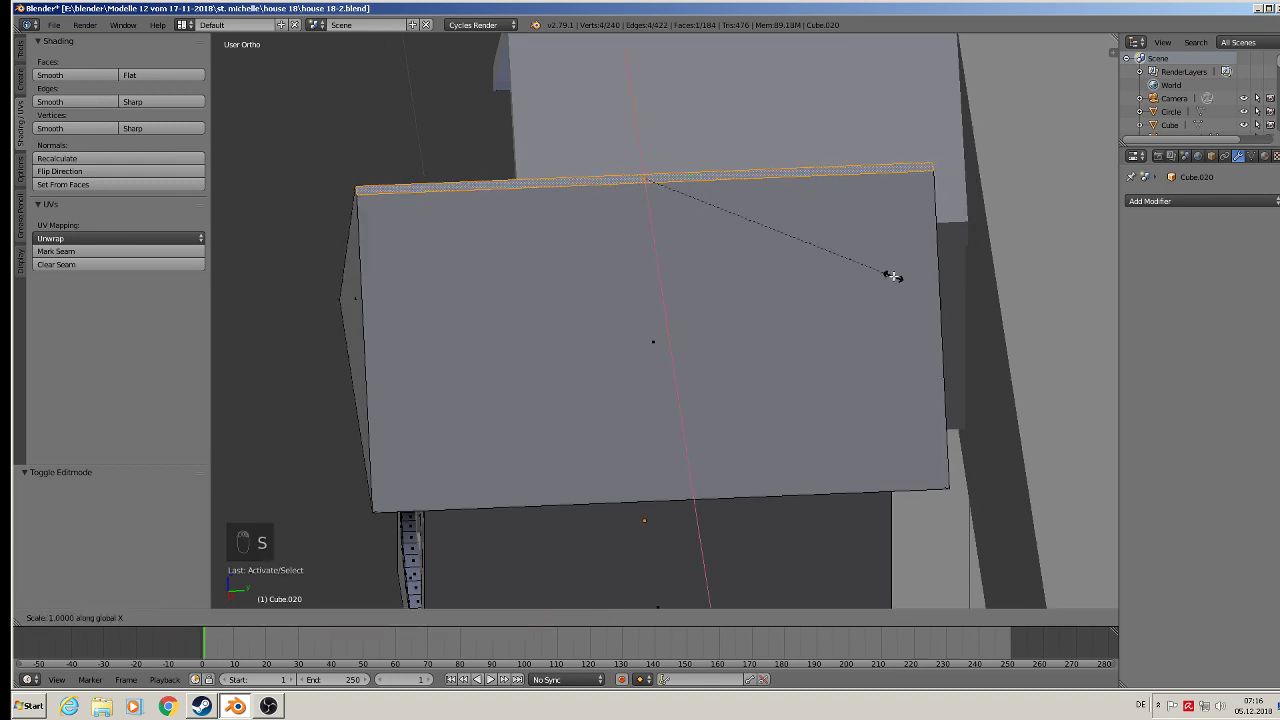
{"action": "key", "text": "y"}
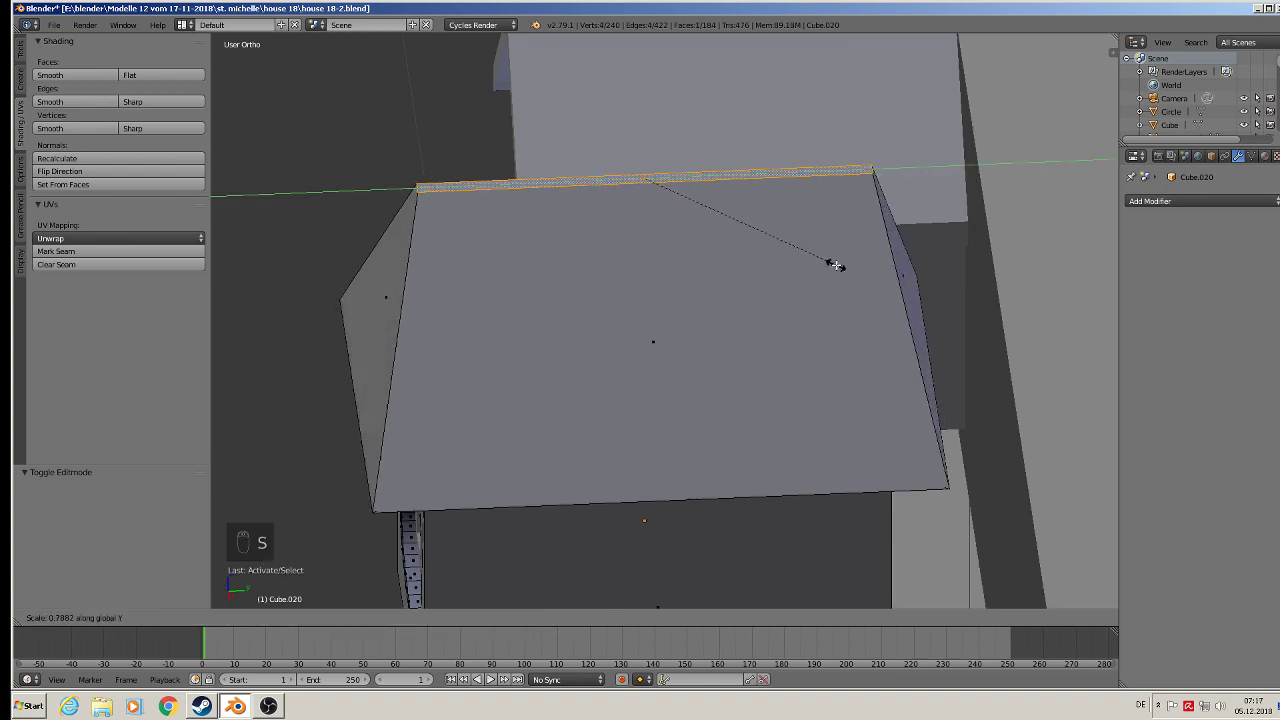
{"action": "left_click", "coordinate": [817, 254]}
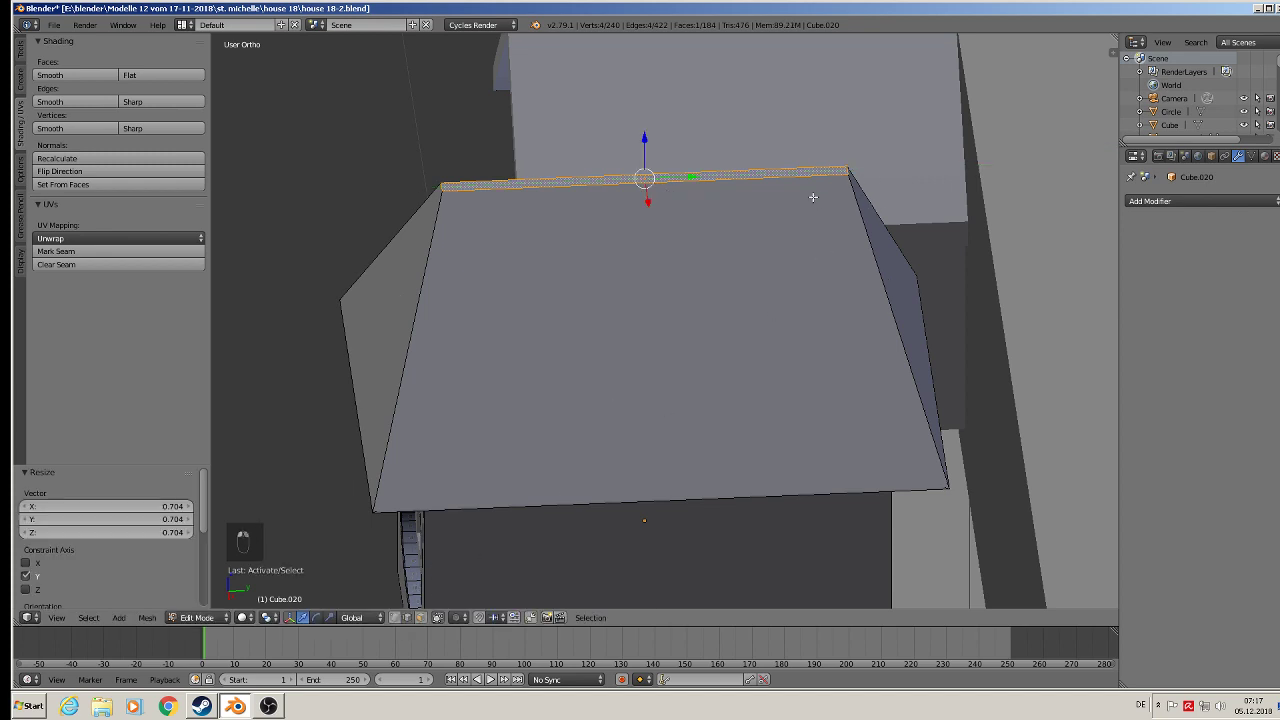
Move the ridge's rear edge outward along Y by about 0.018 so the rear gable stands nearly upright
{"action": "right_click", "coordinate": [847, 171]}
{"action": "key", "text": "g"}
{"action": "key", "text": "y"}
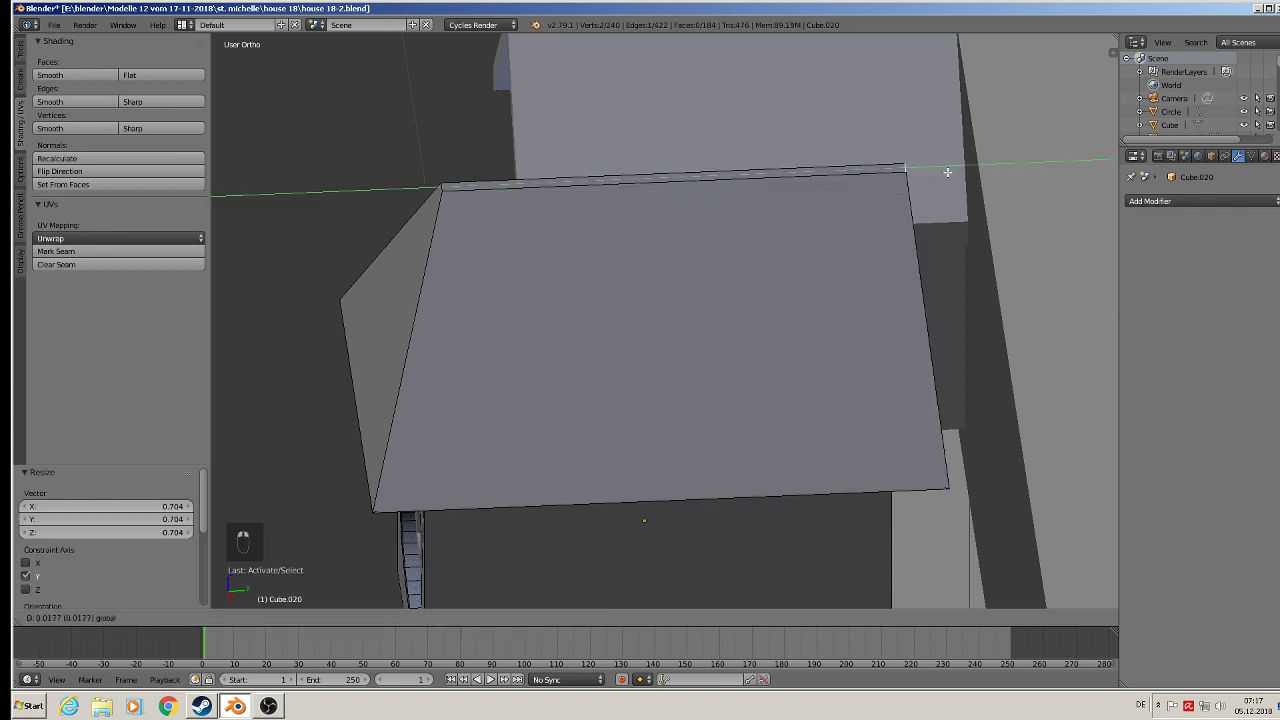
{"action": "left_click", "coordinate": [946, 172]}
{"action": "middle_click_drag", "start_coordinate": [680, 288], "coordinate": [725, 226]}
{"action": "scroll", "coordinate": [679, 265], "scroll_direction": "down", "scroll_amount": 5}
{"action": "key", "text": "Tab"}
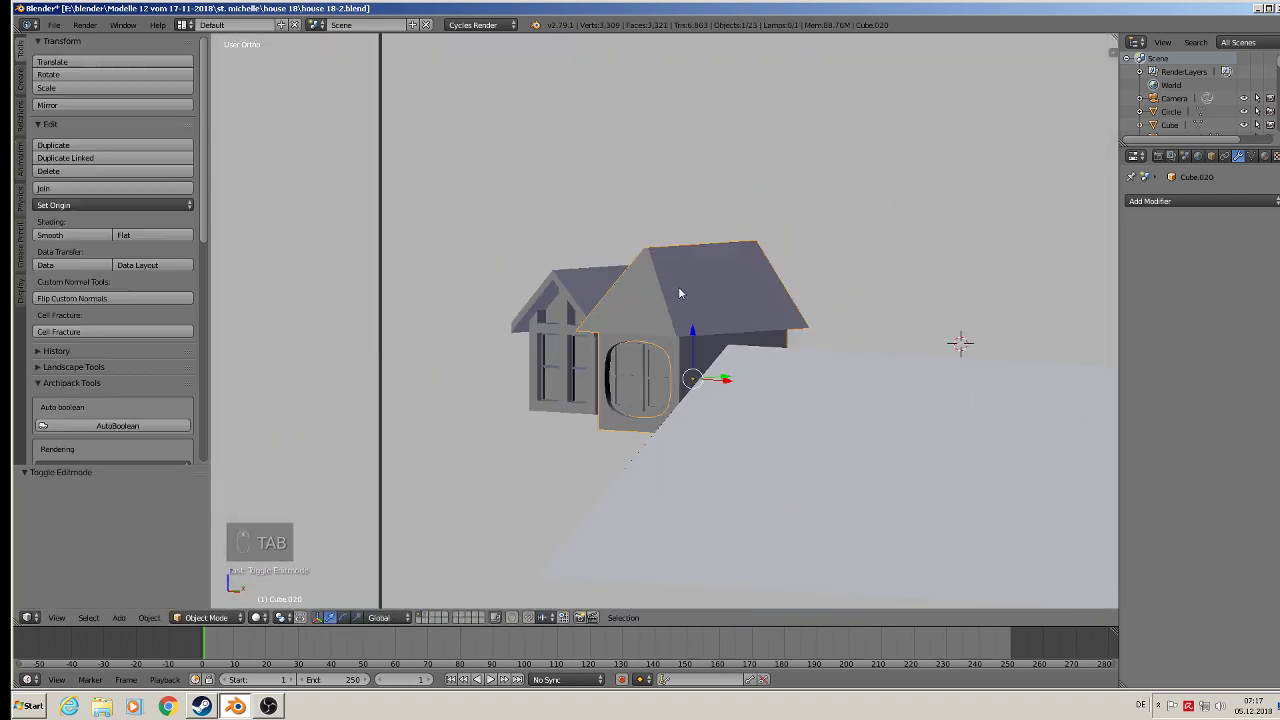
Deselect everything, switch the viewport shading to display the material colours and reference photos, and save the file
{"action": "scroll", "coordinate": [682, 290], "scroll_direction": "down", "scroll_amount": 3}
{"action": "middle_click_drag", "start_coordinate": [697, 306], "coordinate": [768, 312]}
{"action": "key", "text": "a"}
{"action": "key", "text": "a"}
{"action": "scroll", "coordinate": [744, 352], "scroll_direction": "down", "scroll_amount": 3}
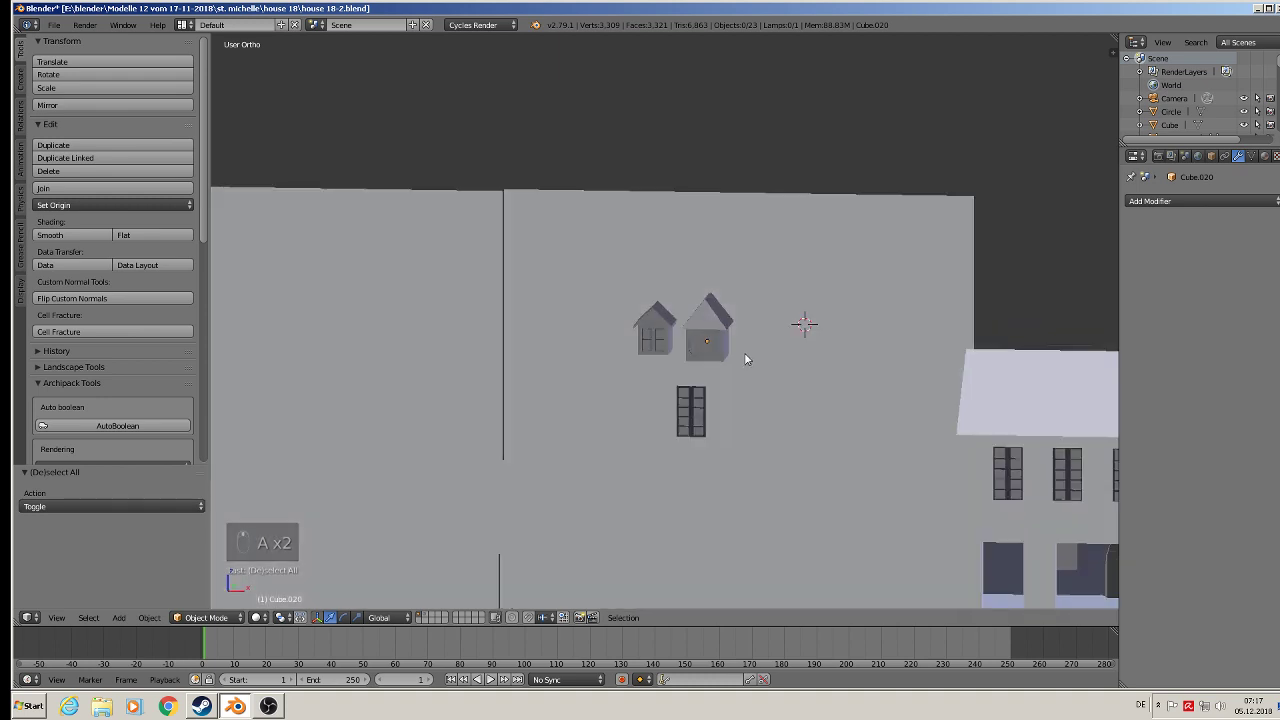
{"action": "left_click", "coordinate": [258, 618]}
{"action": "left_click", "coordinate": [295, 548]}
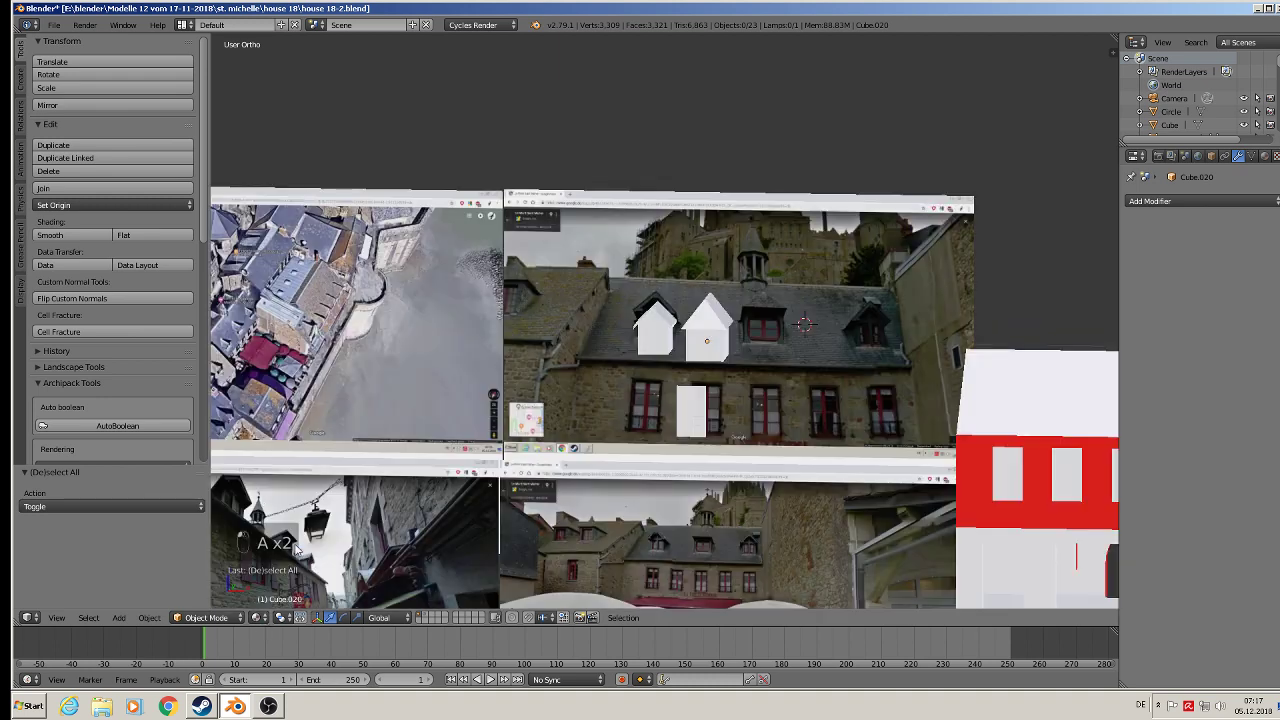
{"action": "left_click", "coordinate": [54, 24]}
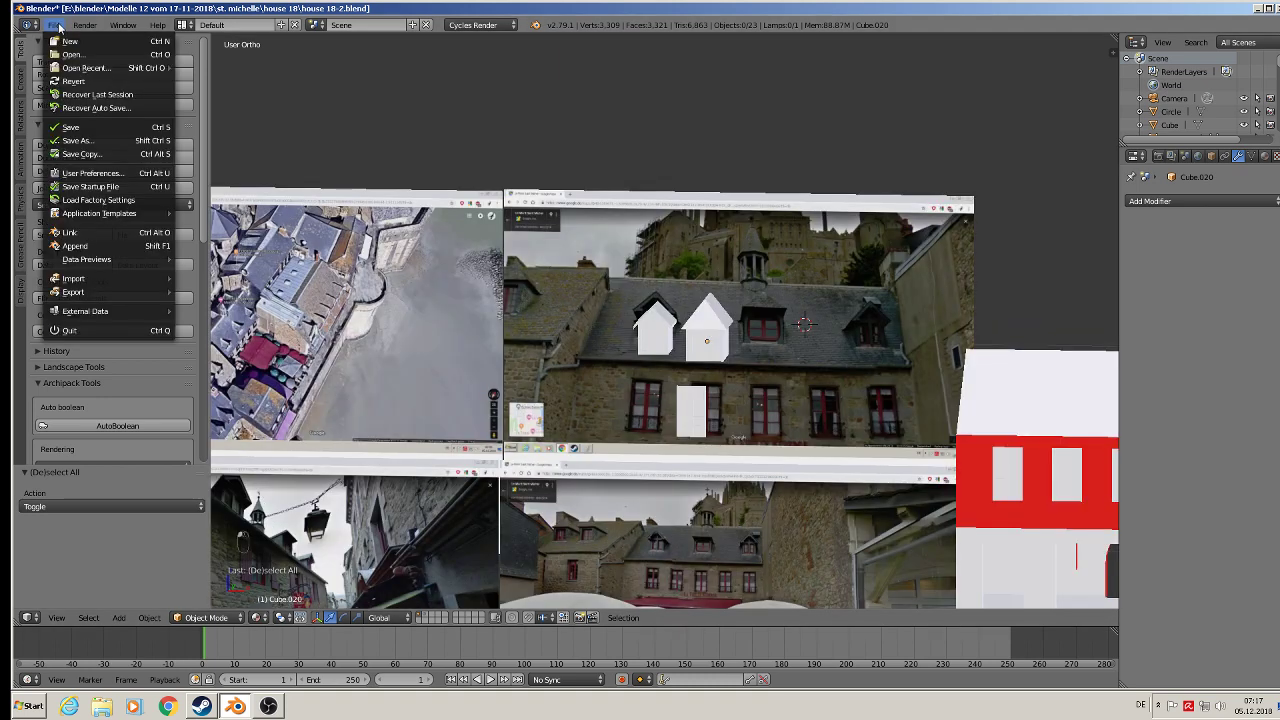
{"action": "left_click", "coordinate": [60, 130]}
Move the smaller dormer 1.114 along X and -0.987 along Y onto the front roof slope of the house
{"action": "mouse_move", "coordinate": [413, 224]}
{"action": "middle_mouse_down"}
{"action": "mouse_move", "coordinate": [329, 214]}
{"action": "mouse_move", "coordinate": [410, 229]}
{"action": "middle_mouse_up"}
{"action": "right_click", "coordinate": [376, 203]}
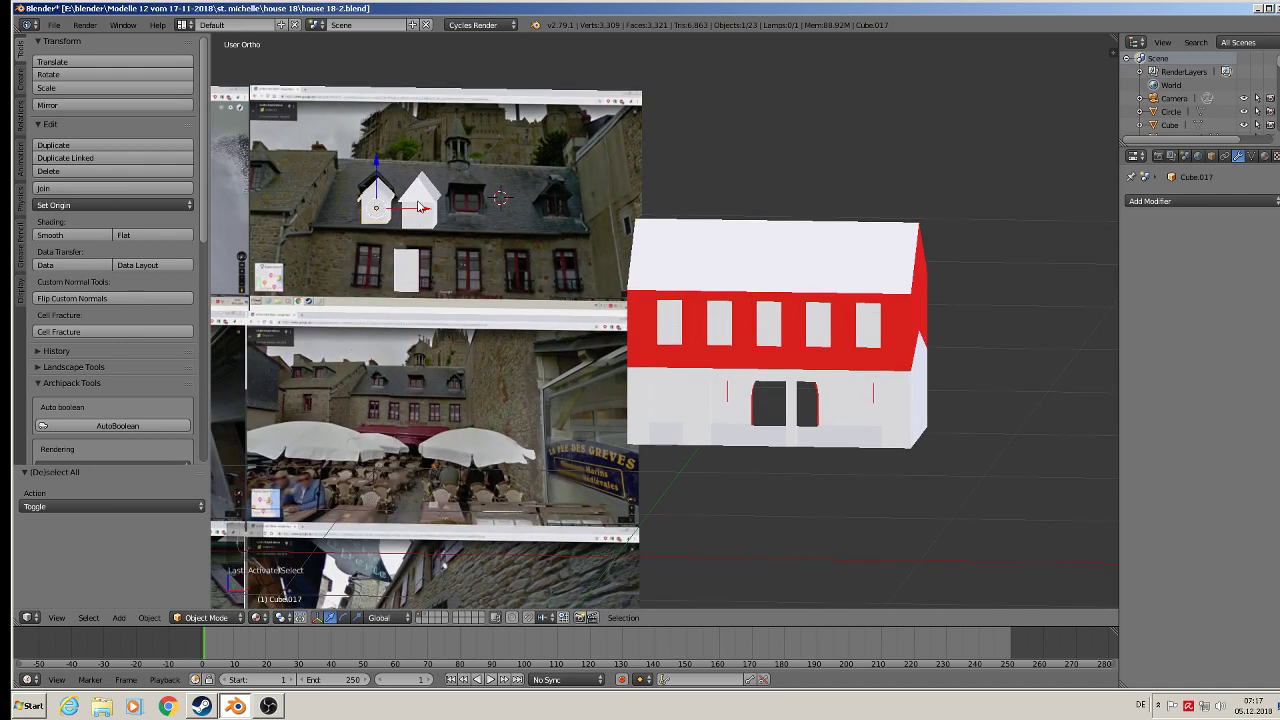
{"action": "key", "text": "KP_1"}
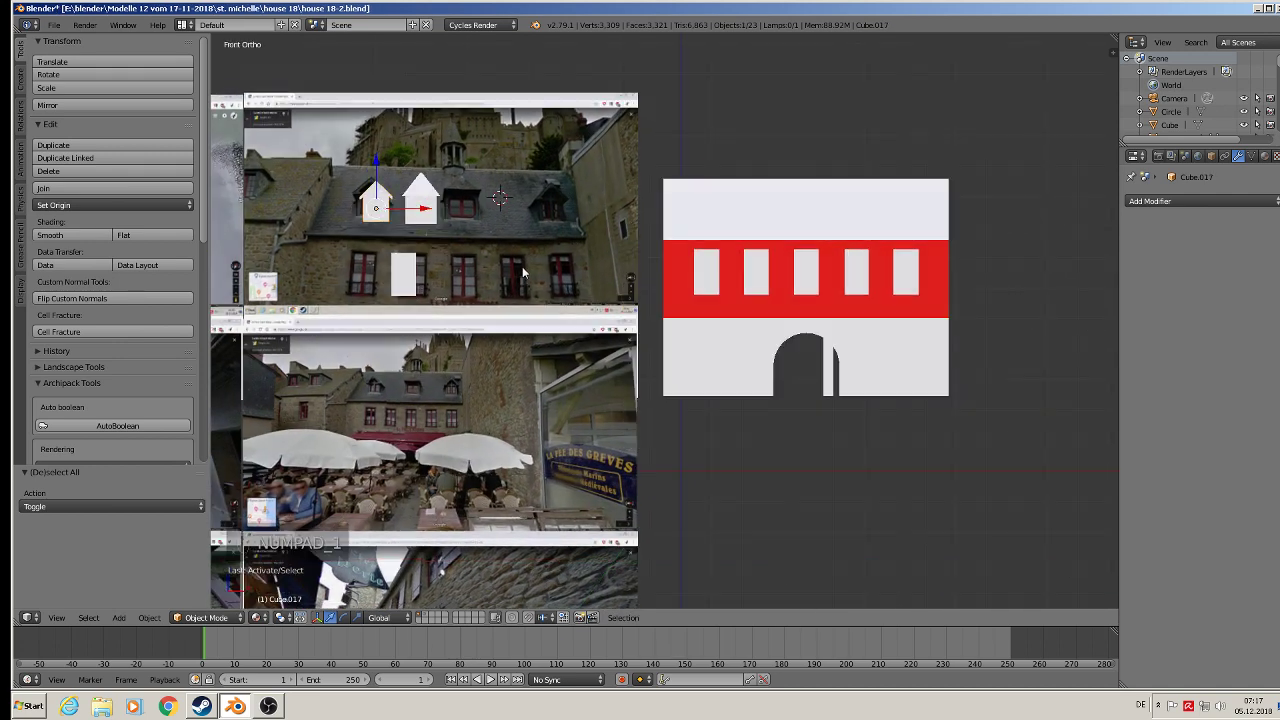
{"action": "left_click_drag", "start_coordinate": [416, 210], "coordinate": [753, 255]}
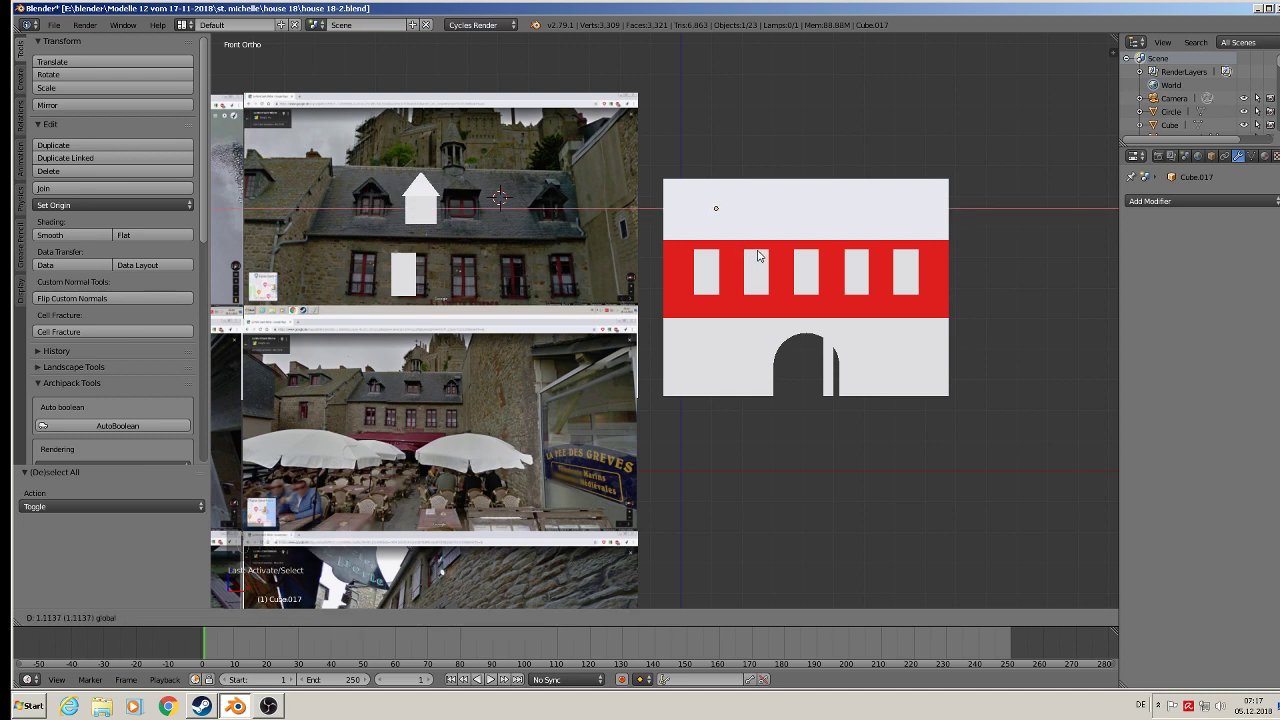
{"action": "left_click", "coordinate": [757, 256]}
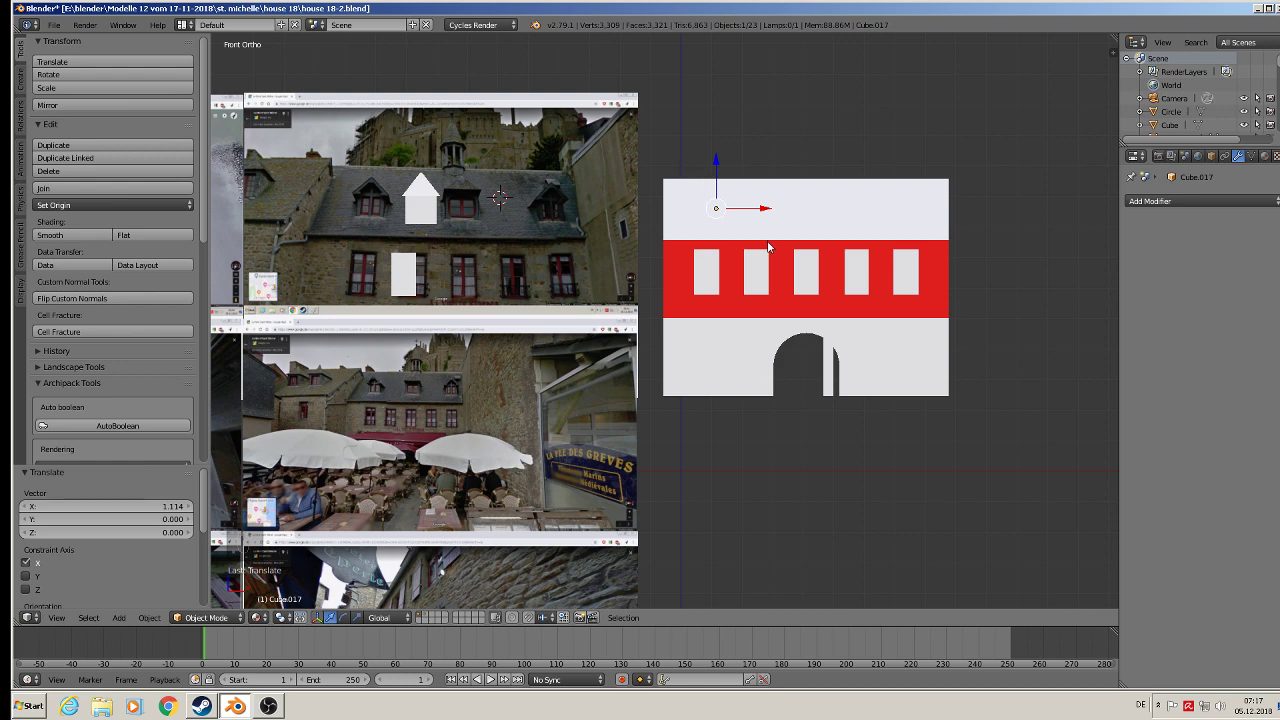
{"action": "middle_click_drag", "start_coordinate": [768, 247], "coordinate": [820, 302]}
{"action": "key", "text": "g"}
{"action": "key", "text": "y"}
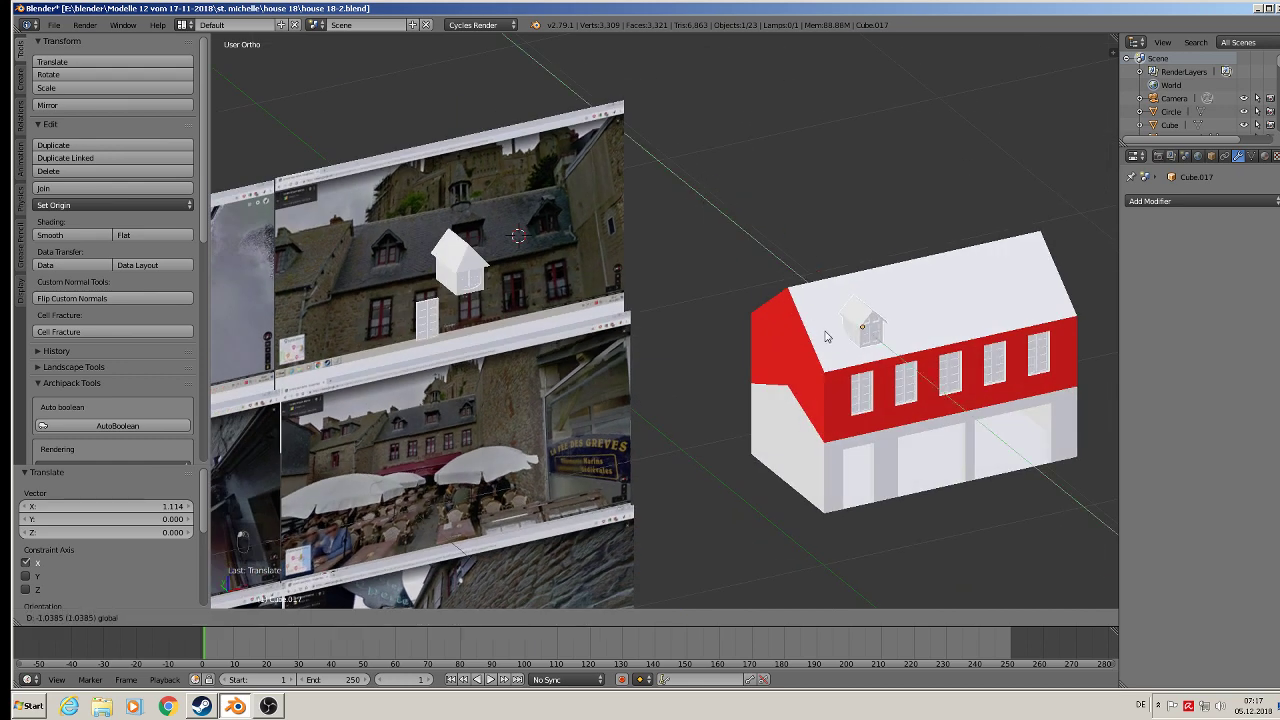
{"action": "left_click", "coordinate": [828, 336]}
Lower the smaller dormer along Z by about 0.03 and shift it about 0.019 along X toward the near gable
{"action": "scroll", "coordinate": [846, 352], "scroll_direction": "up", "scroll_amount": 1}
{"action": "scroll", "coordinate": [846, 352], "scroll_direction": "up", "scroll_amount": 5}
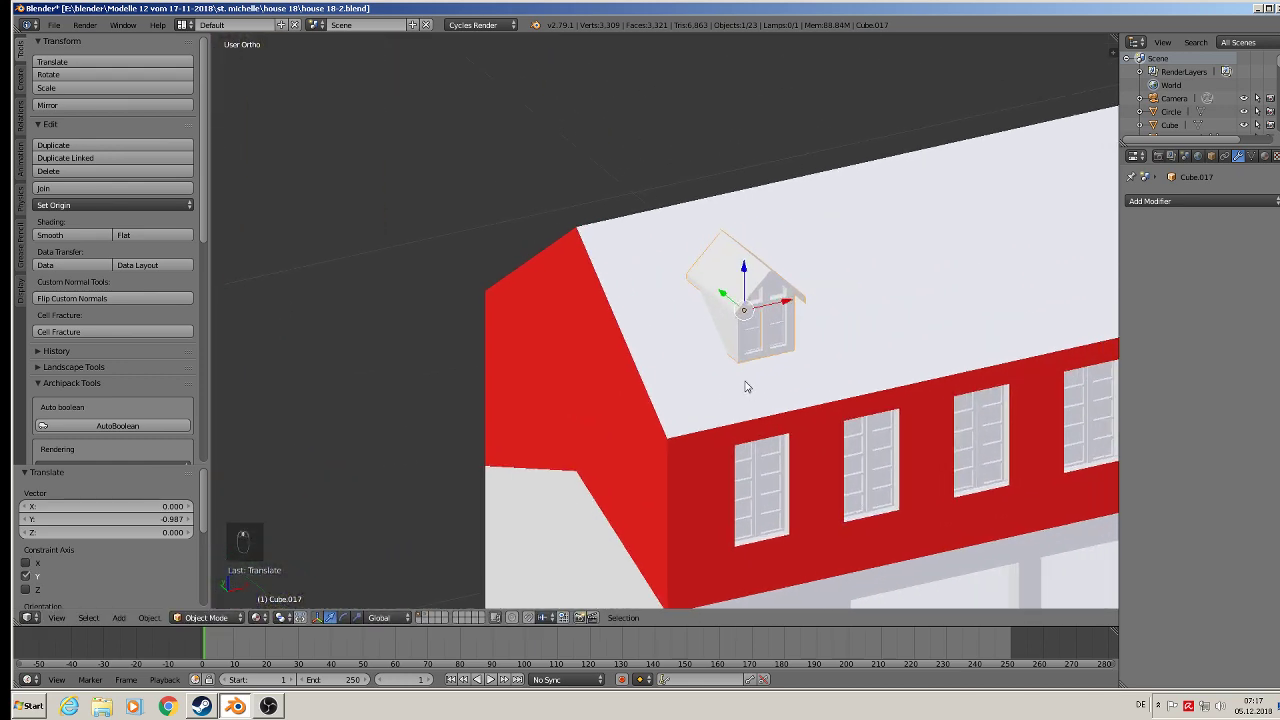
{"action": "key", "text": "g"}
{"action": "key", "text": "z"}
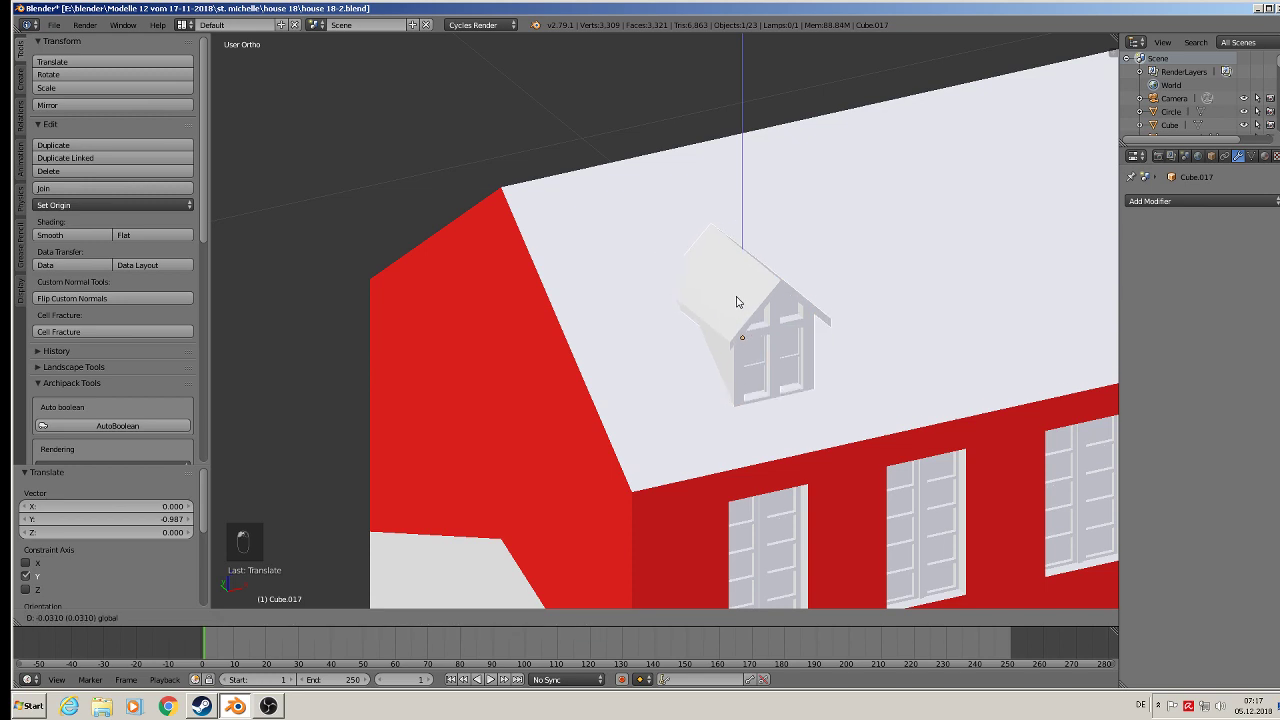
{"action": "left_click", "coordinate": [736, 302]}
{"action": "left_click_drag", "start_coordinate": [793, 336], "coordinate": [769, 340]}
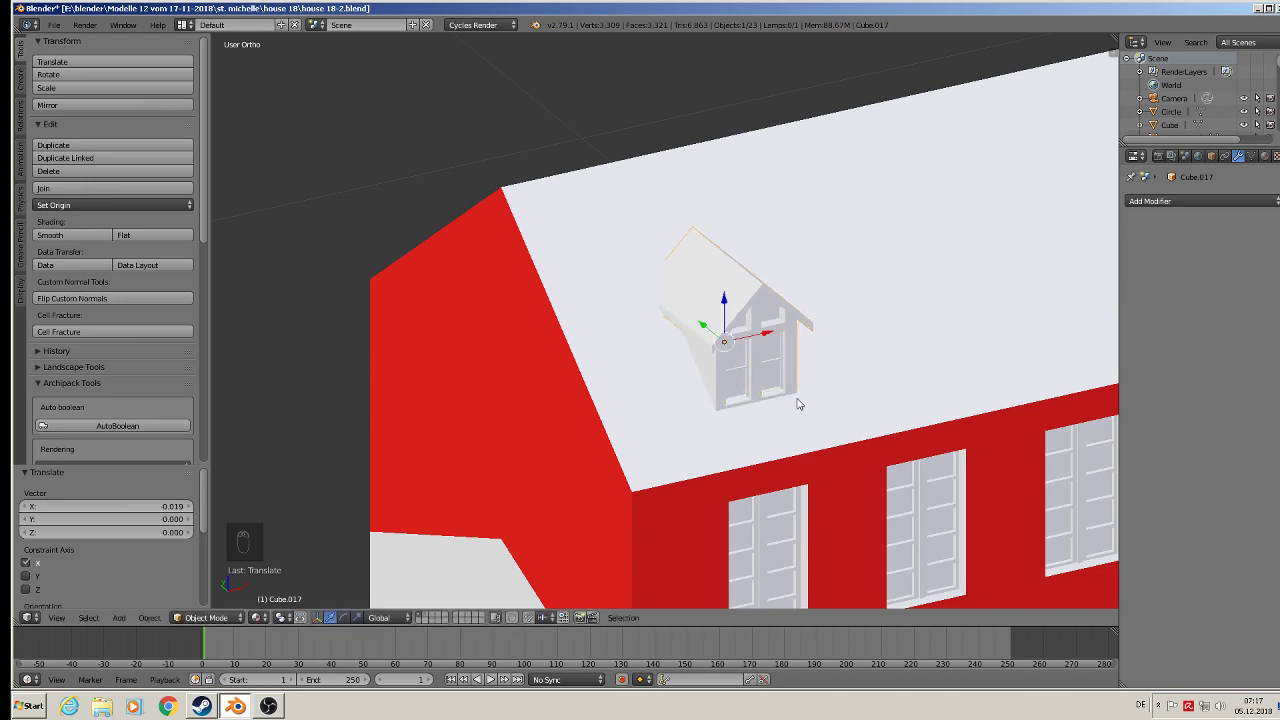
Select the smaller dormer's rear end in edit mode and shift it along Y to fit the roof slope
{"action": "middle_click_drag", "start_coordinate": [799, 404], "coordinate": [872, 429]}
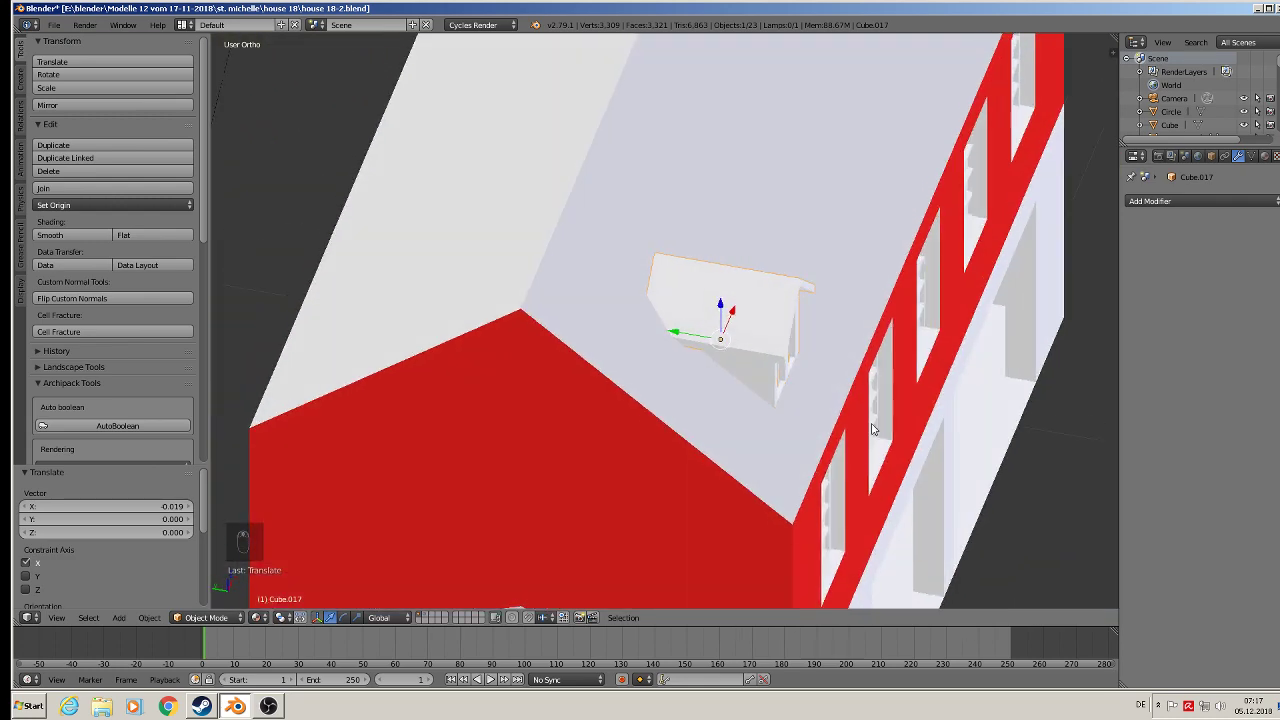
{"action": "key", "text": "Tab"}
{"action": "middle_click_drag", "start_coordinate": [660, 293], "coordinate": [694, 211]}
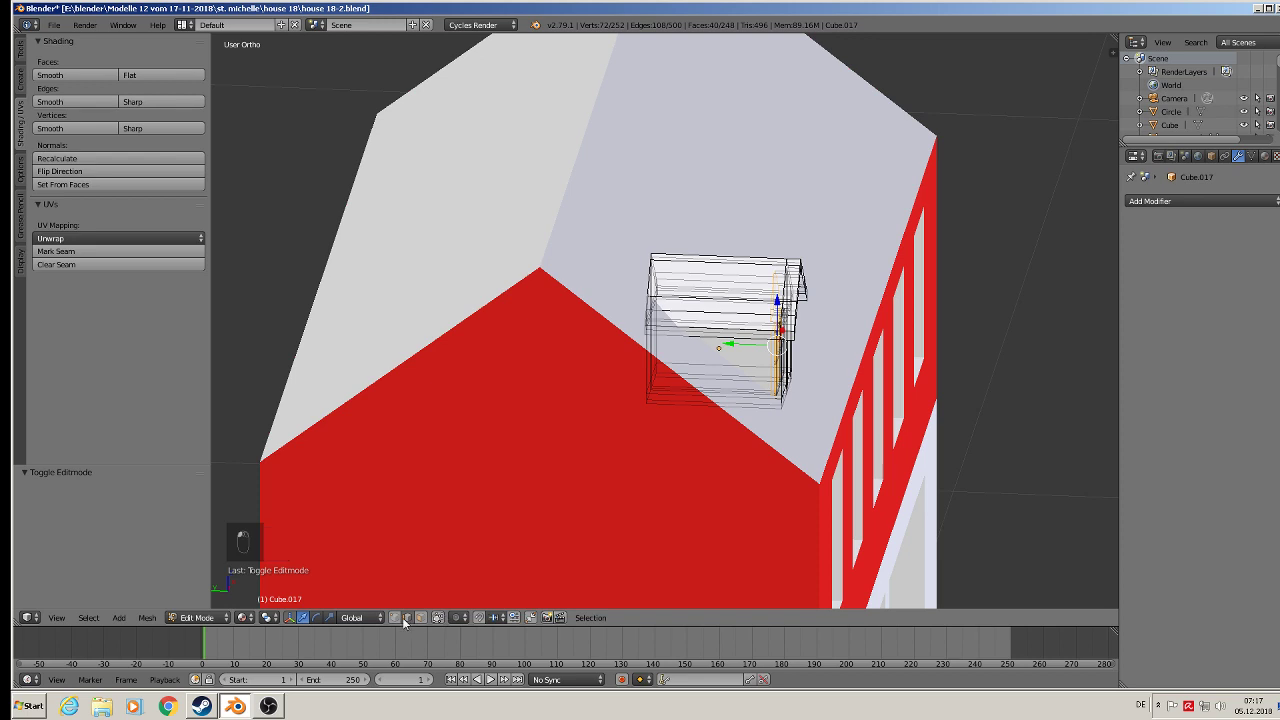
{"action": "key", "text": "a"}
{"action": "key", "text": "b"}
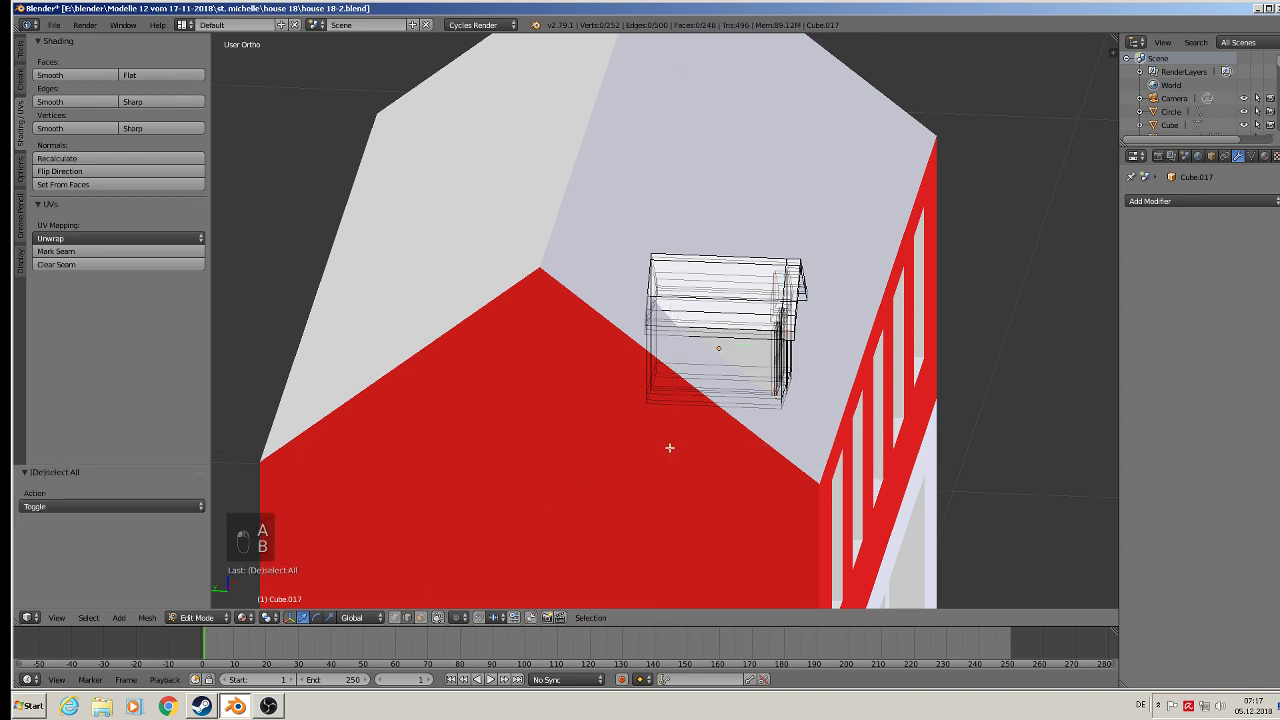
{"action": "left_click_drag", "start_coordinate": [669, 447], "coordinate": [600, 252]}
{"action": "key", "text": "g"}
{"action": "key", "text": "y"}
{"action": "left_click_drag", "start_coordinate": [531, 312], "coordinate": [546, 316]}
{"action": "key", "text": "Tab"}
Nudge the smaller dormer about 0.015 along X and place a linked duplicate 0.575 farther along X
{"action": "middle_click_drag", "start_coordinate": [770, 496], "coordinate": [654, 477]}
{"action": "scroll", "coordinate": [653, 475], "scroll_direction": "down", "scroll_amount": 2}
{"action": "mouse_move", "coordinate": [744, 469]}
{"action": "middle_mouse_down"}
{"action": "mouse_move", "coordinate": [731, 489]}
{"action": "mouse_move", "coordinate": [748, 491]}
{"action": "middle_mouse_up"}
{"action": "scroll", "coordinate": [613, 371], "scroll_direction": "up", "scroll_amount": 2}
{"action": "left_click_drag", "start_coordinate": [701, 395], "coordinate": [705, 404]}
{"action": "middle_click_drag", "start_coordinate": [705, 404], "coordinate": [675, 462]}
{"action": "scroll", "coordinate": [577, 504], "scroll_direction": "down", "scroll_amount": 5}
{"action": "left_click_drag", "start_coordinate": [670, 453], "coordinate": [676, 452]}
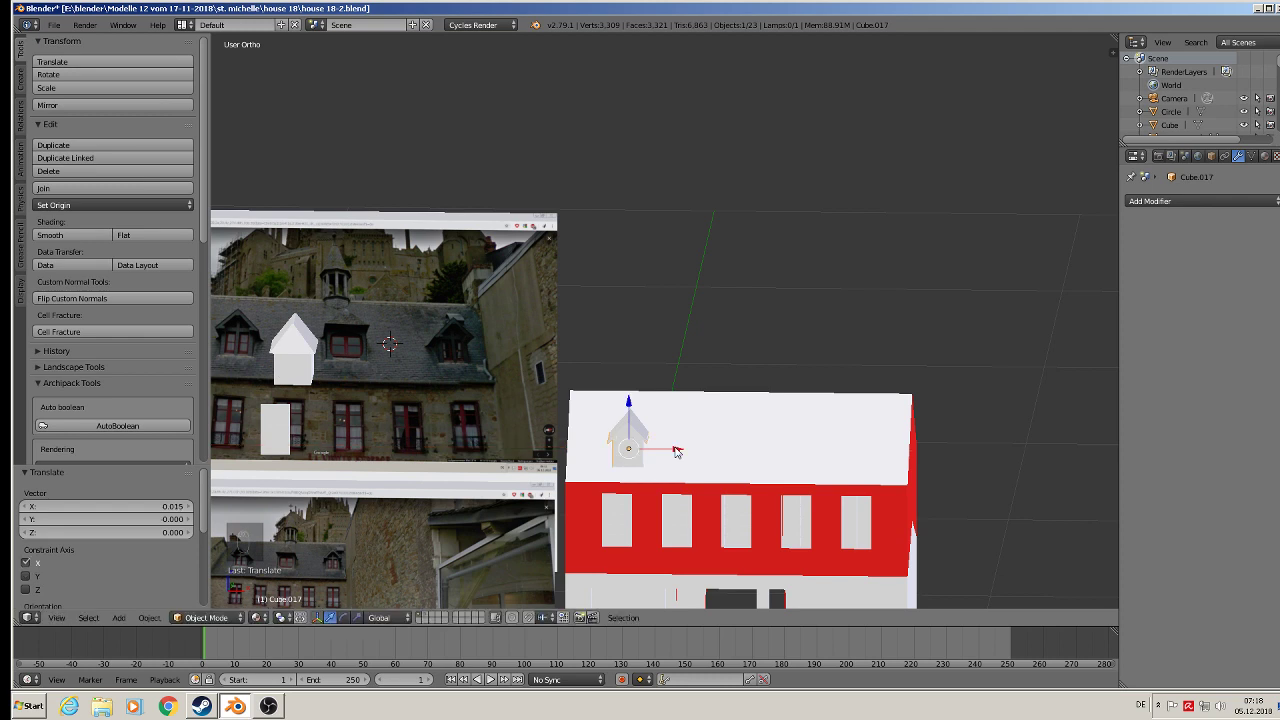
{"action": "key", "text": "alt+d"}
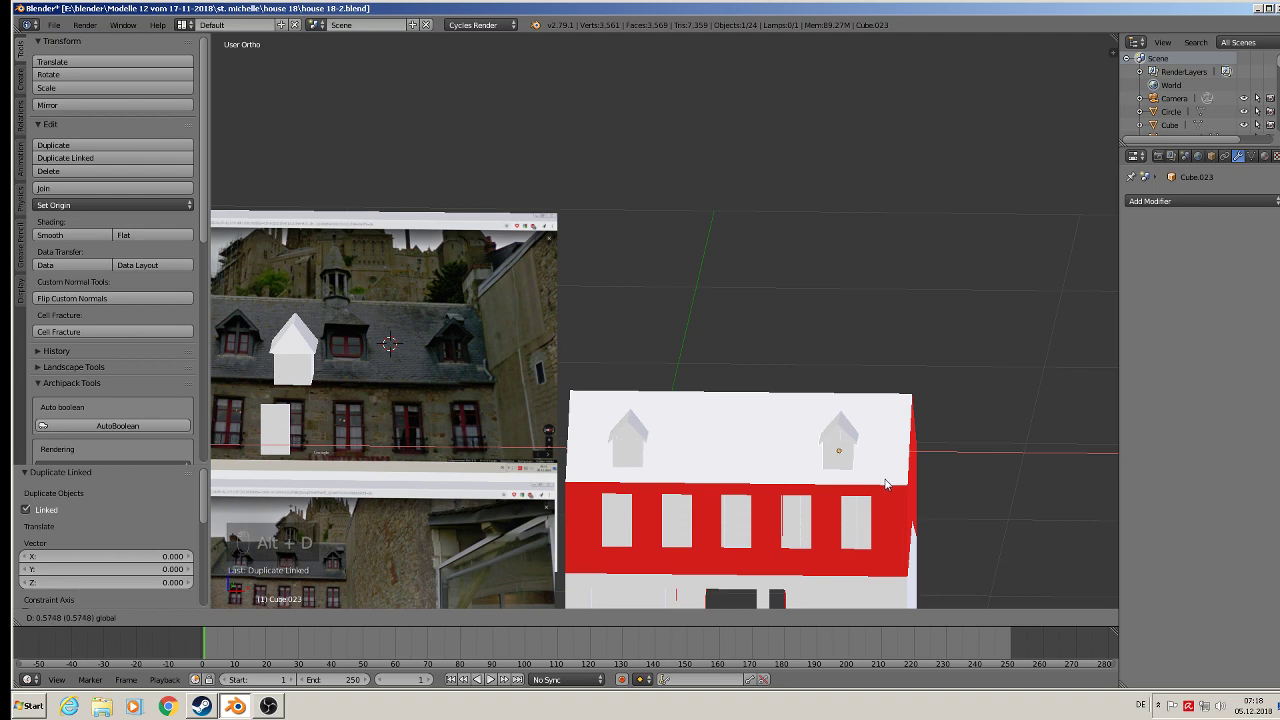
{"action": "left_click", "coordinate": [885, 484]}
Duplicate both roof dormers, move the copies 0.331 along Y and rotate them 180° about Z
{"action": "middle_click_drag", "start_coordinate": [885, 484], "coordinate": [831, 535]}
{"action": "right_click", "coordinate": [786, 578], "text": "shift"}
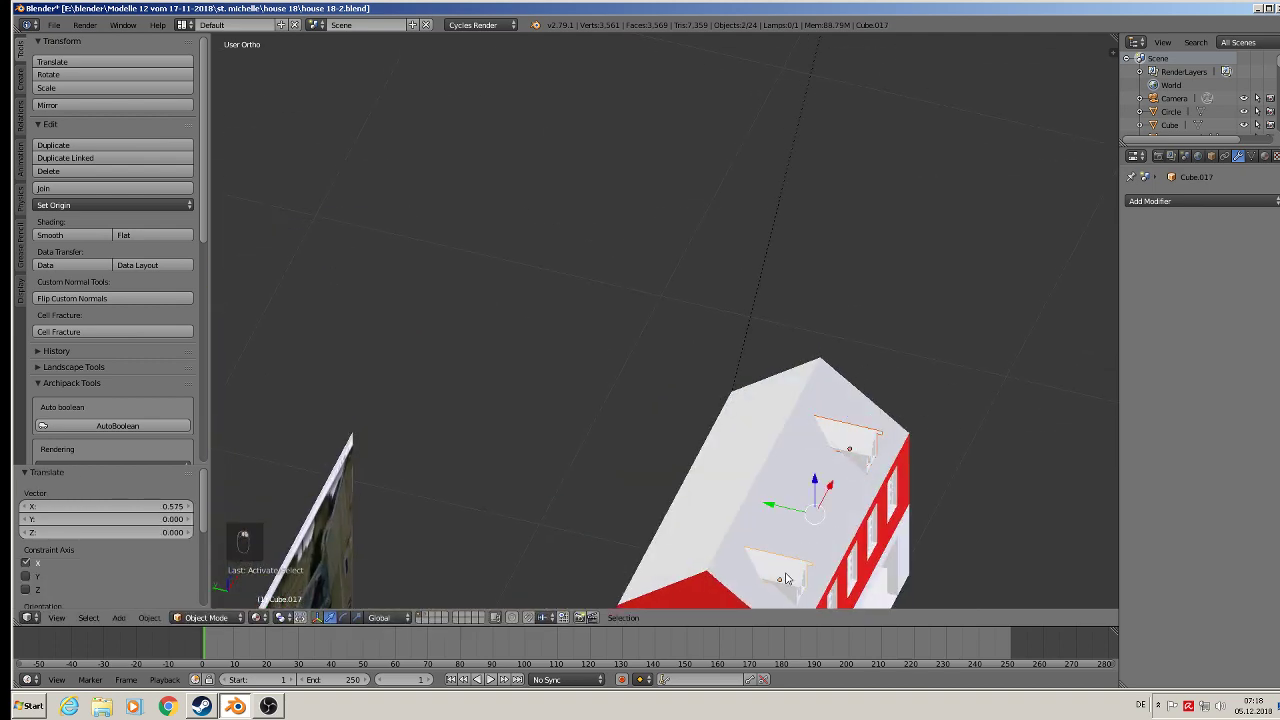
{"action": "key", "text": "shift+d"}
{"action": "left_click_drag", "start_coordinate": [785, 507], "coordinate": [671, 469]}
{"action": "type", "text": "rz180"}
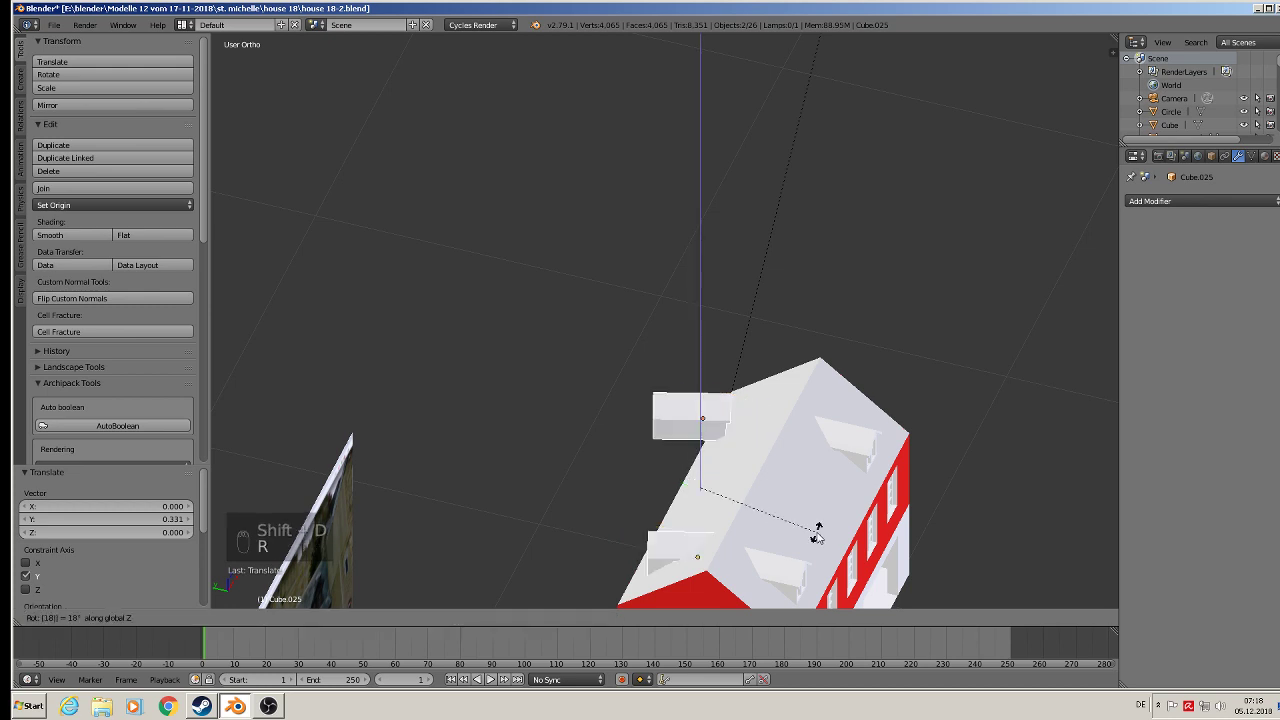
{"action": "key", "text": "Return"}
Slide the two duplicated dormers about -0.018 along Y into the rear roof slope
{"action": "middle_click_drag", "start_coordinate": [845, 485], "coordinate": [903, 466]}
{"action": "left_click_drag", "start_coordinate": [664, 500], "coordinate": [703, 510]}
{"action": "scroll", "coordinate": [670, 502], "scroll_direction": "up", "scroll_amount": 8}
{"action": "scroll", "coordinate": [703, 510], "scroll_direction": "down", "scroll_amount": 2}
{"action": "middle_click_drag", "start_coordinate": [703, 510], "coordinate": [590, 540]}
{"action": "scroll", "coordinate": [659, 502], "scroll_direction": "down", "scroll_amount": 3}
{"action": "middle_click_drag", "start_coordinate": [604, 490], "coordinate": [808, 258], "text": "shift"}
{"action": "scroll", "coordinate": [808, 259], "scroll_direction": "down", "scroll_amount": 4}
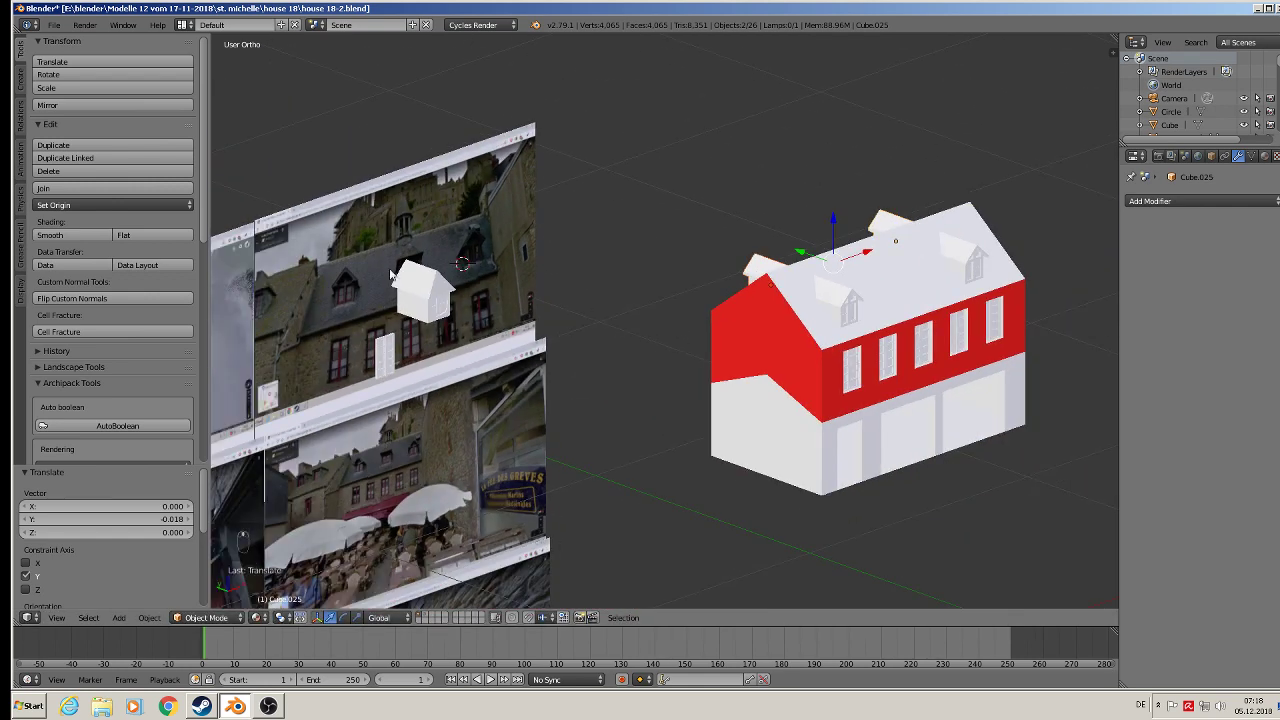
Select the larger dormer and its rounded window and join them into one object
{"action": "right_click", "coordinate": [440, 300]}
{"action": "scroll", "coordinate": [440, 300], "scroll_direction": "up", "scroll_amount": 6}
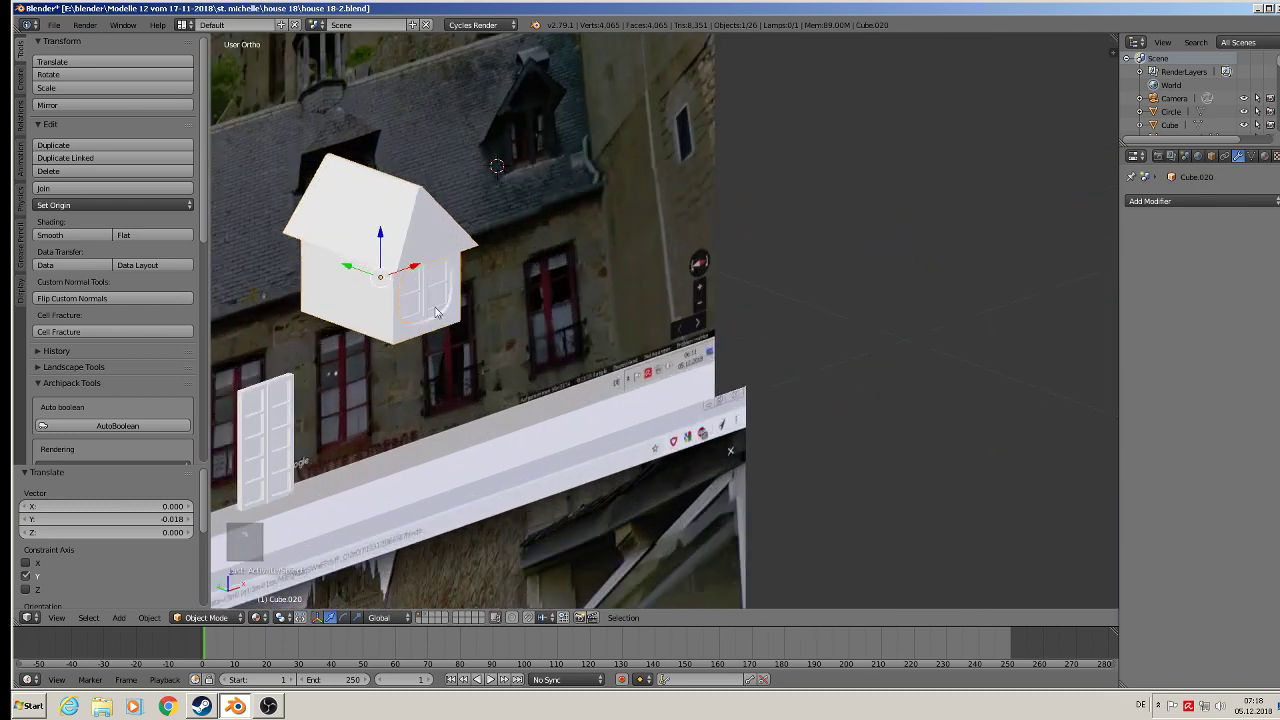
{"action": "right_click", "coordinate": [434, 298], "text": "shift"}
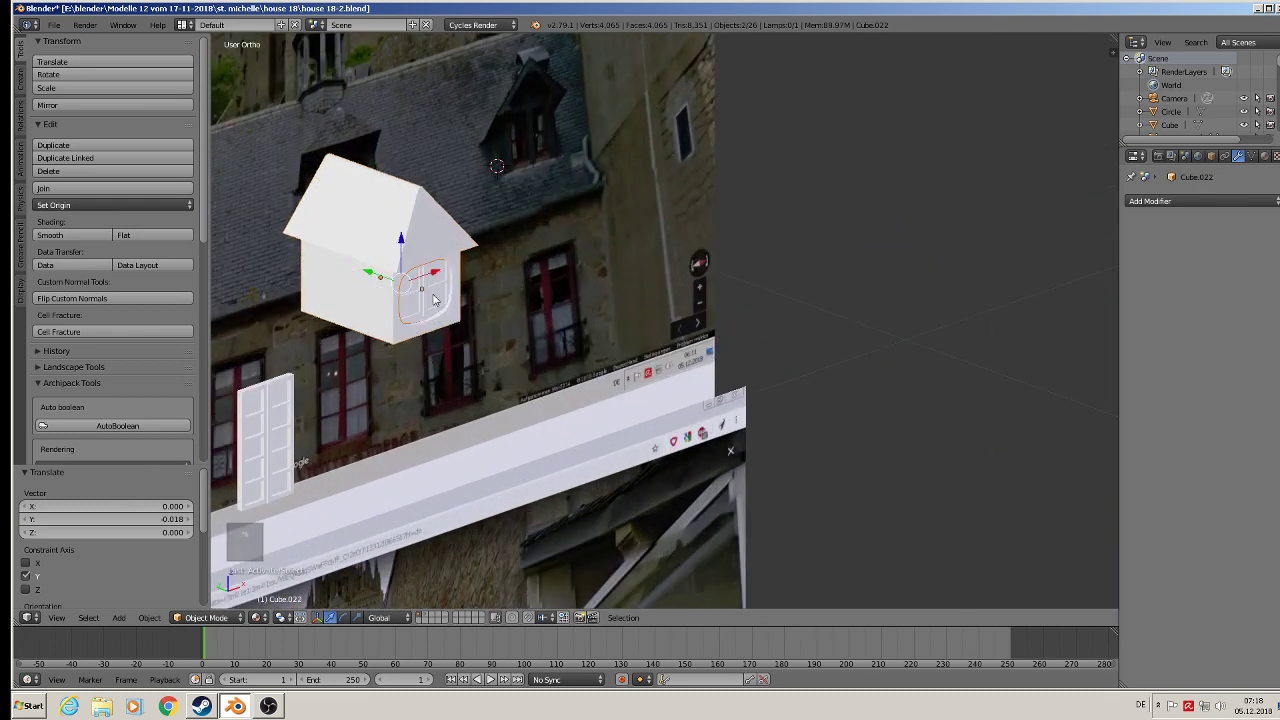
{"action": "left_click", "coordinate": [100, 188]}
Duplicate the joined larger dormer, offset the copy 0.461 along X and move it to the second layer
{"action": "scroll", "coordinate": [436, 306], "scroll_direction": "down", "scroll_amount": 2}
{"action": "key", "text": "shift+d"}
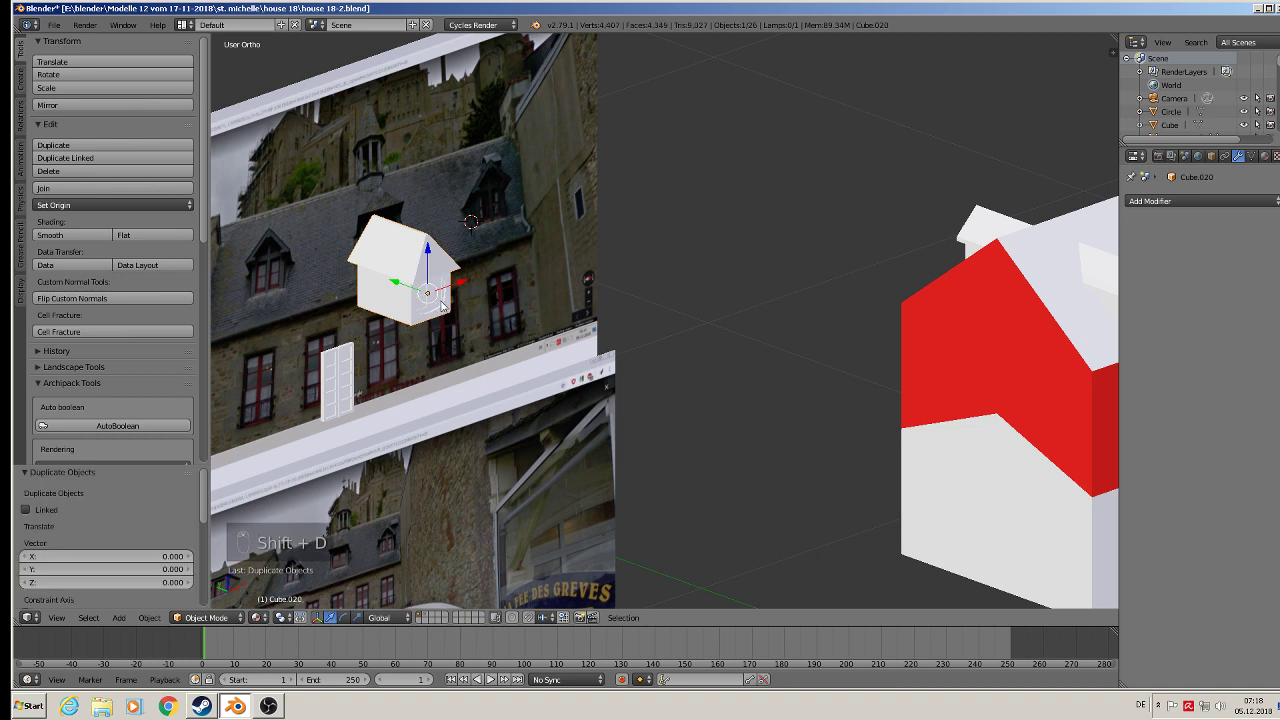
{"action": "key", "text": "x"}
{"action": "left_click", "coordinate": [644, 254]}
{"action": "key", "text": "m"}
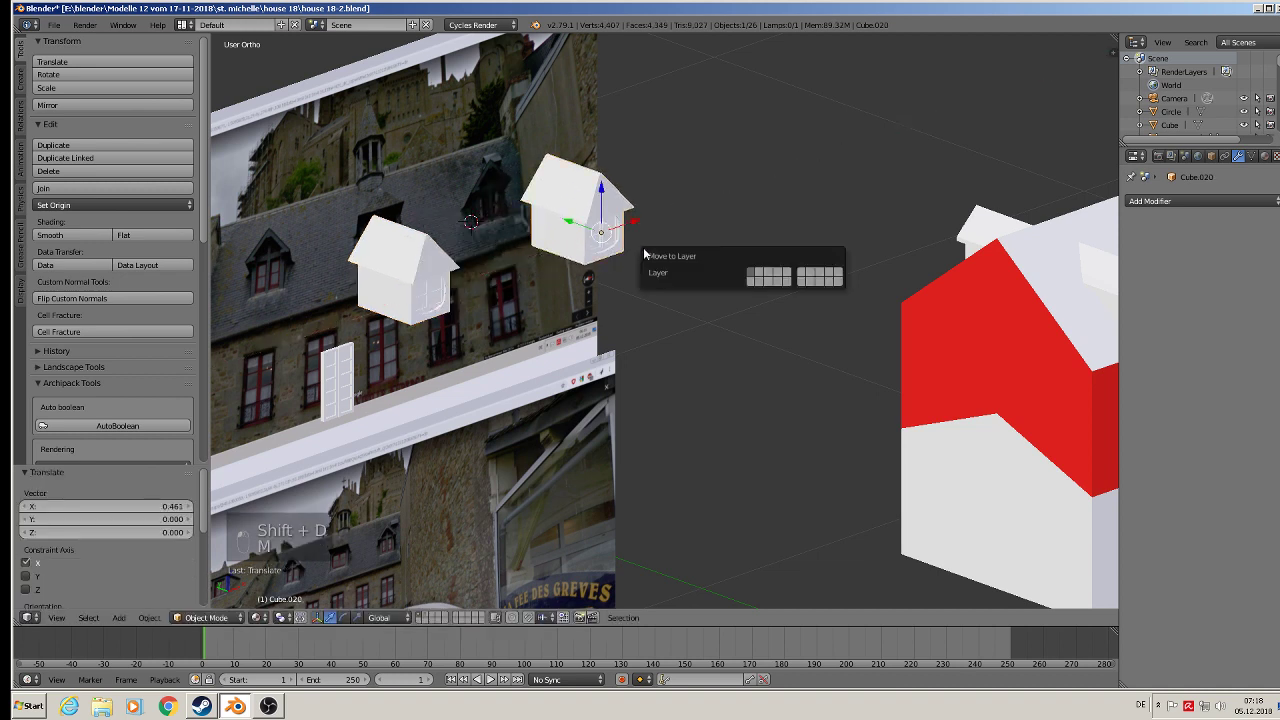
{"action": "left_click", "coordinate": [761, 275]}
{"action": "right_click", "coordinate": [437, 270]}
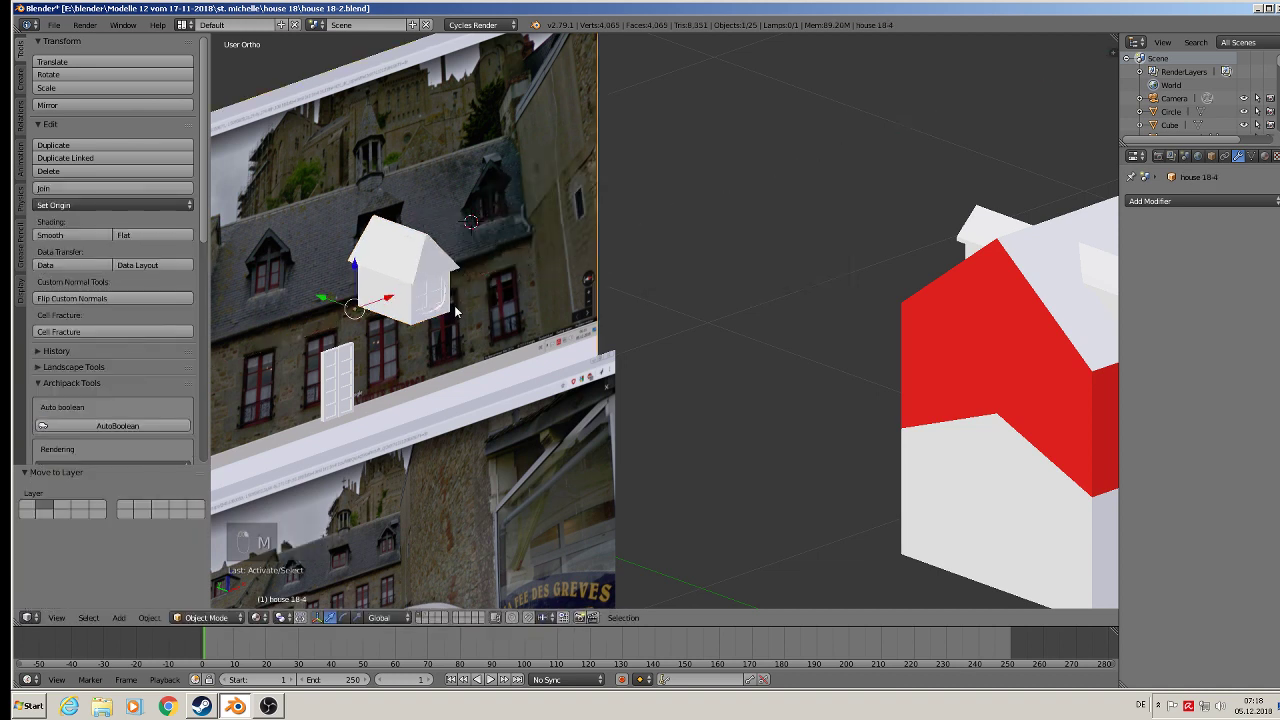
Move the larger dormer 1.264 along X, then along Y until it sits in the middle of the front roof slope
{"action": "scroll", "coordinate": [422, 288], "scroll_direction": "down", "scroll_amount": 4}
{"action": "key", "text": "KP_1"}
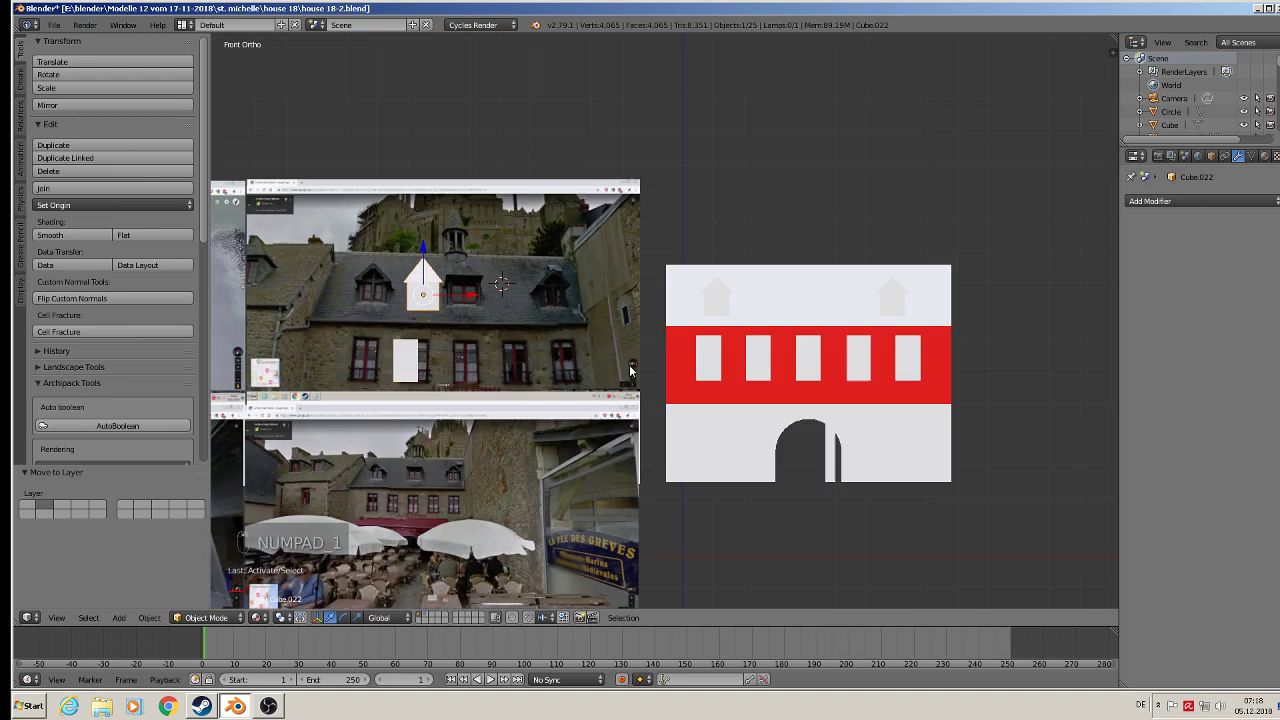
{"action": "left_click_drag", "start_coordinate": [476, 296], "coordinate": [861, 320]}
{"action": "middle_click_drag", "start_coordinate": [862, 328], "coordinate": [932, 400]}
{"action": "scroll", "coordinate": [808, 303], "scroll_direction": "up", "scroll_amount": 1}
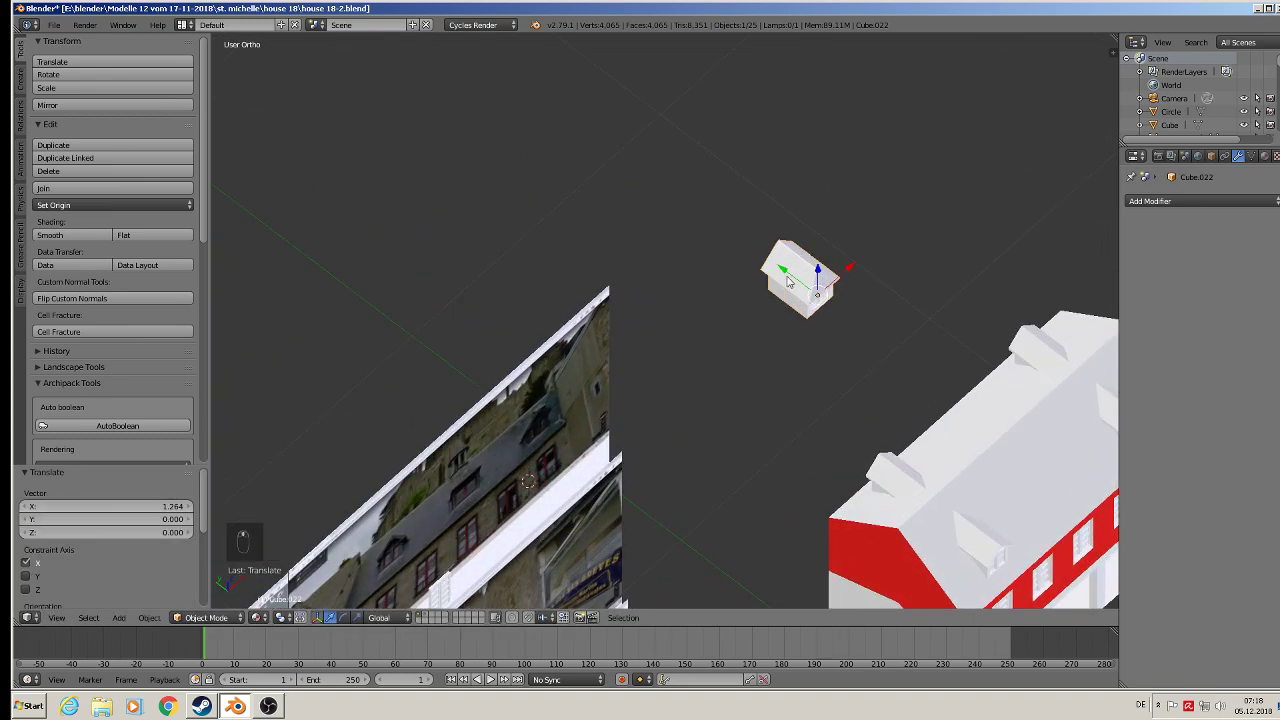
{"action": "left_click_drag", "start_coordinate": [786, 278], "coordinate": [1010, 505]}
{"action": "middle_click_drag", "start_coordinate": [884, 422], "coordinate": [590, 182], "text": "shift"}
{"action": "middle_click_drag", "start_coordinate": [590, 182], "coordinate": [683, 205]}
{"action": "left_click_drag", "start_coordinate": [781, 205], "coordinate": [757, 245]}
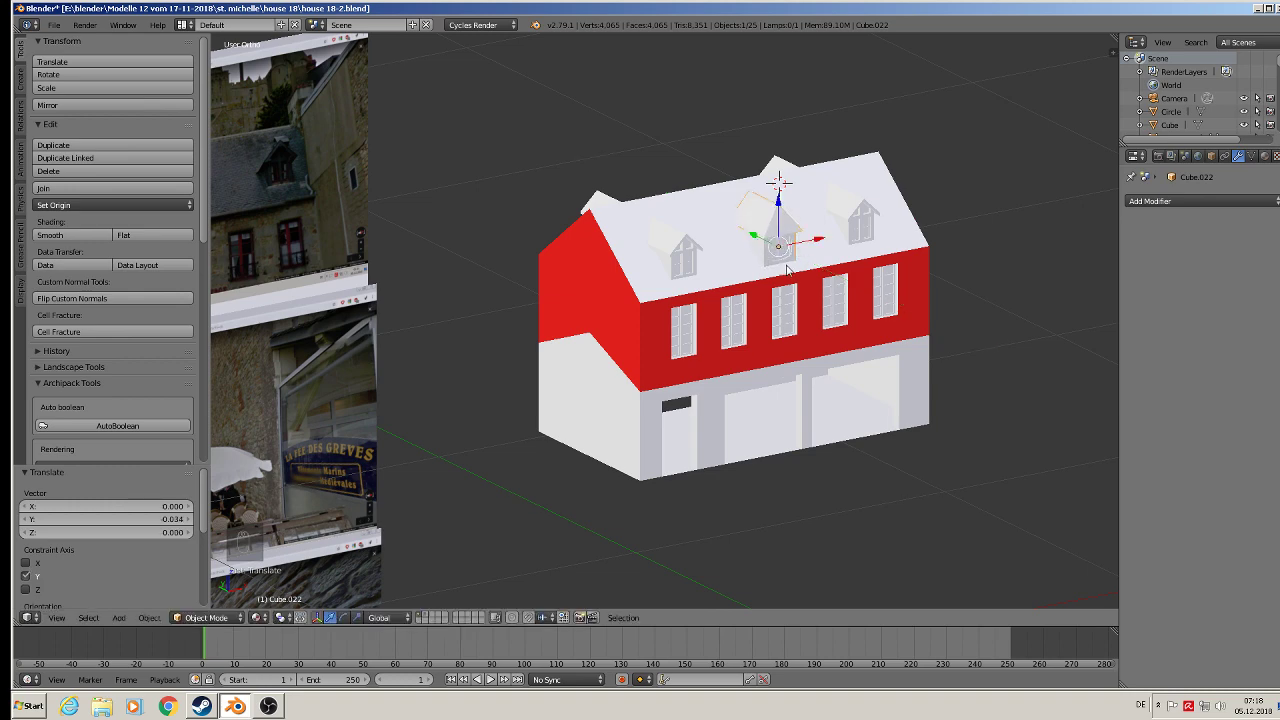
Select the back end edges of the larger dormer's mesh and extend them along Y into the roof slope
{"action": "scroll", "coordinate": [780, 272], "scroll_direction": "up", "scroll_amount": 6}
{"action": "middle_click_drag", "start_coordinate": [749, 250], "coordinate": [862, 339]}
{"action": "key", "text": "Tab"}
{"action": "middle_click_drag", "start_coordinate": [692, 238], "coordinate": [695, 228]}
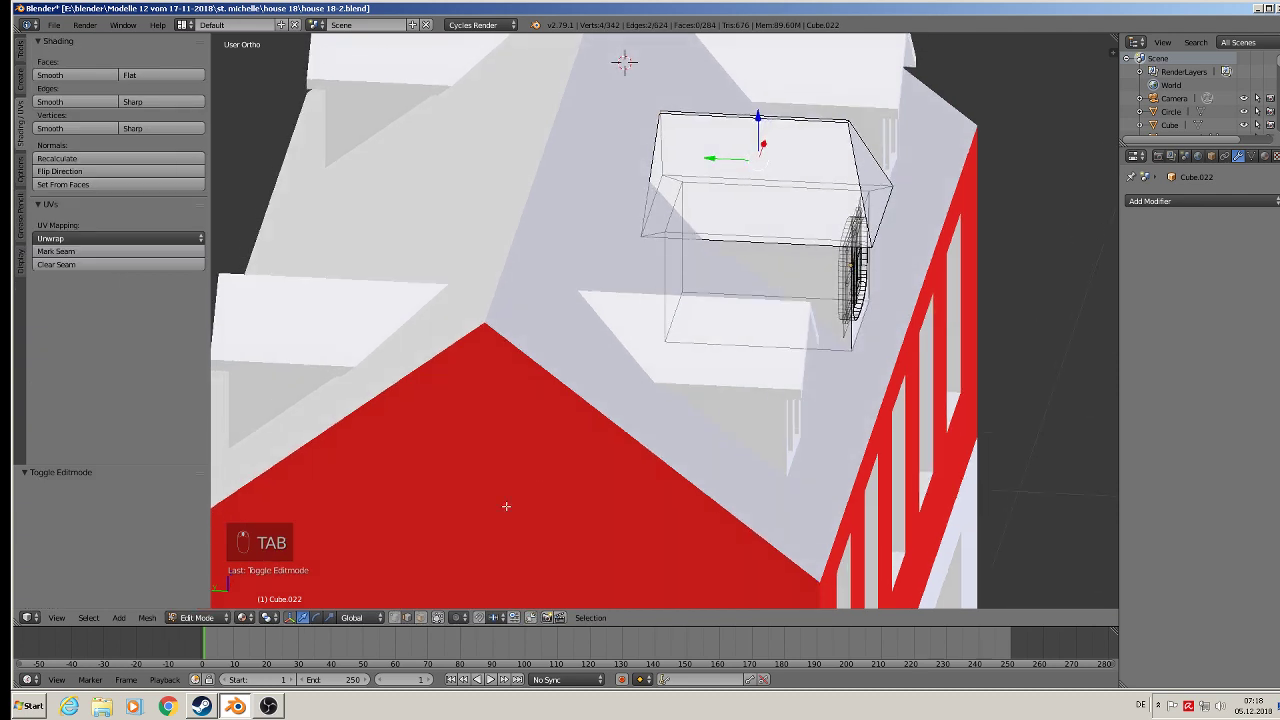
{"action": "left_click", "coordinate": [437, 618]}
{"action": "key", "text": "a"}
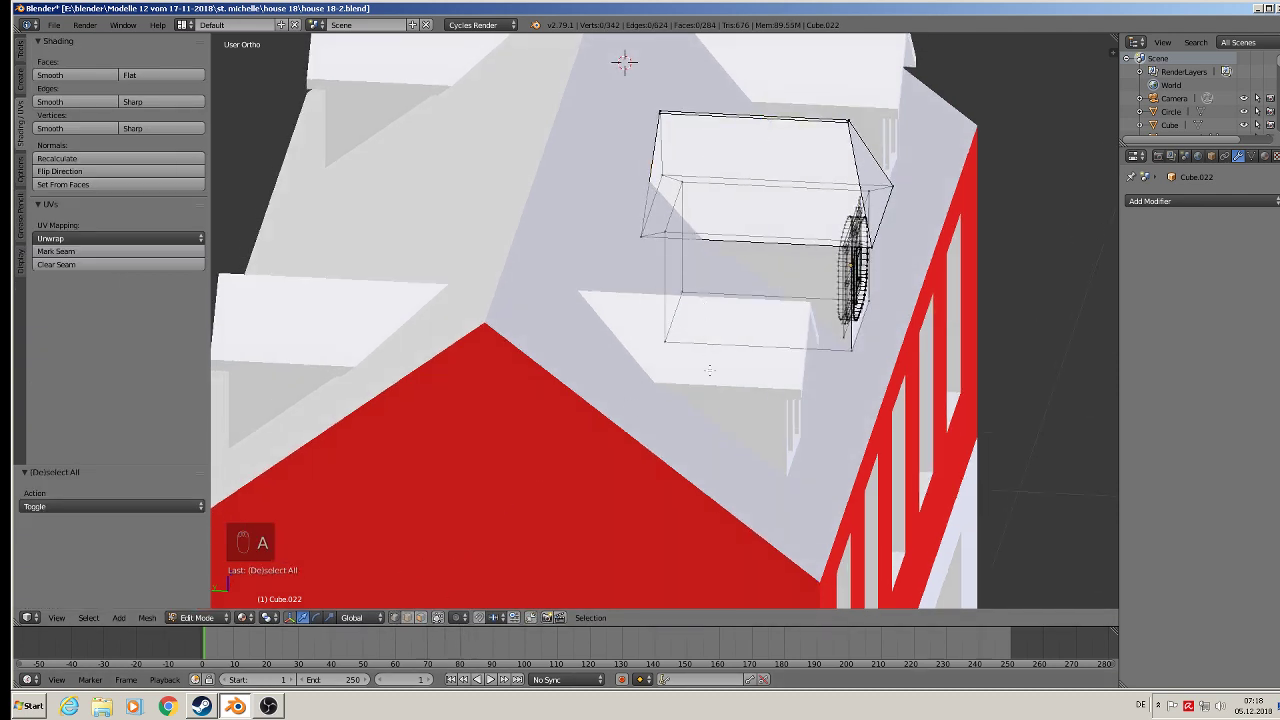
{"action": "key", "text": "b"}
{"action": "left_click_drag", "start_coordinate": [703, 387], "coordinate": [558, 85]}
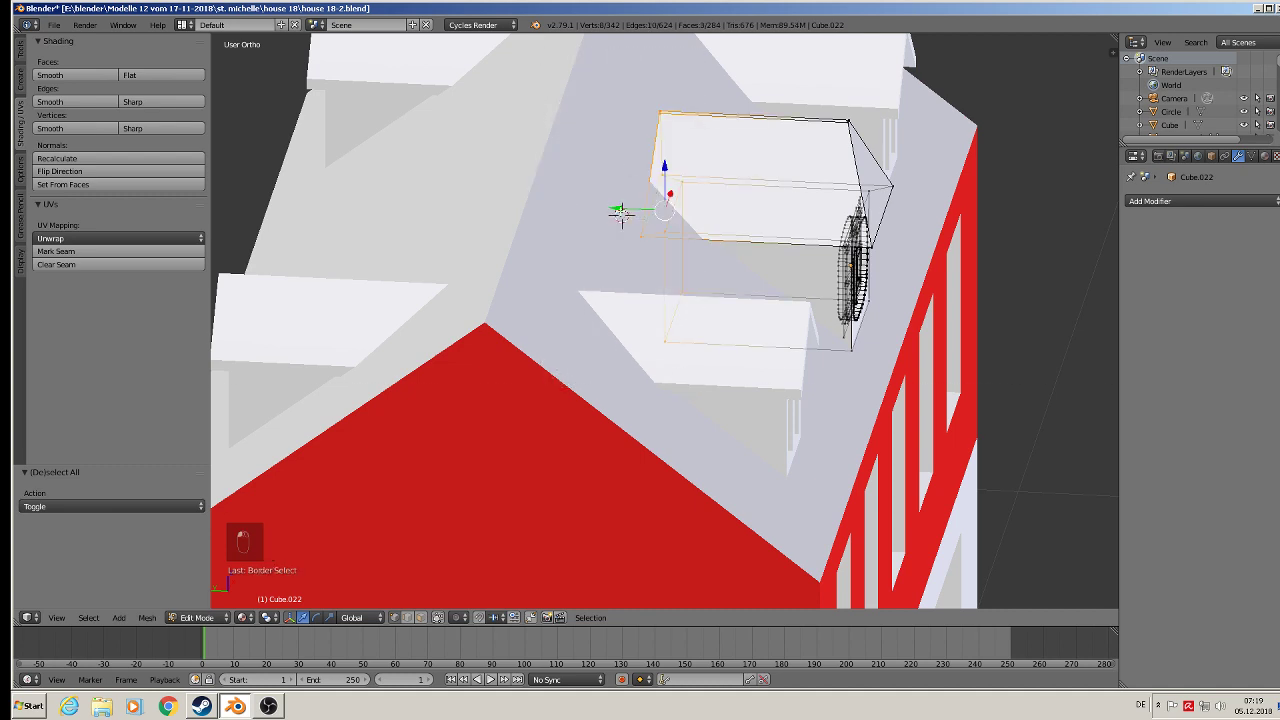
{"action": "left_click_drag", "start_coordinate": [621, 213], "coordinate": [514, 202]}
{"action": "key", "text": "Tab"}
{"action": "scroll", "coordinate": [680, 259], "scroll_direction": "down", "scroll_amount": 3}
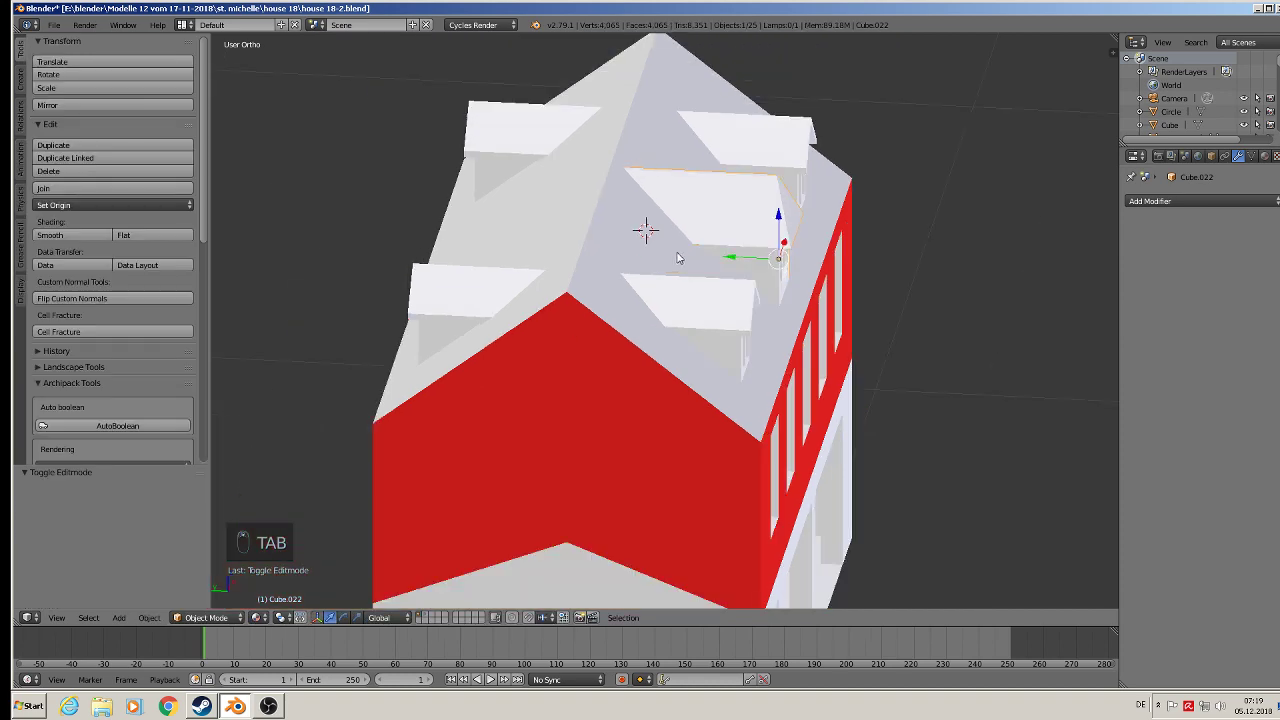
{"action": "middle_click_drag", "start_coordinate": [680, 259], "coordinate": [588, 314]}
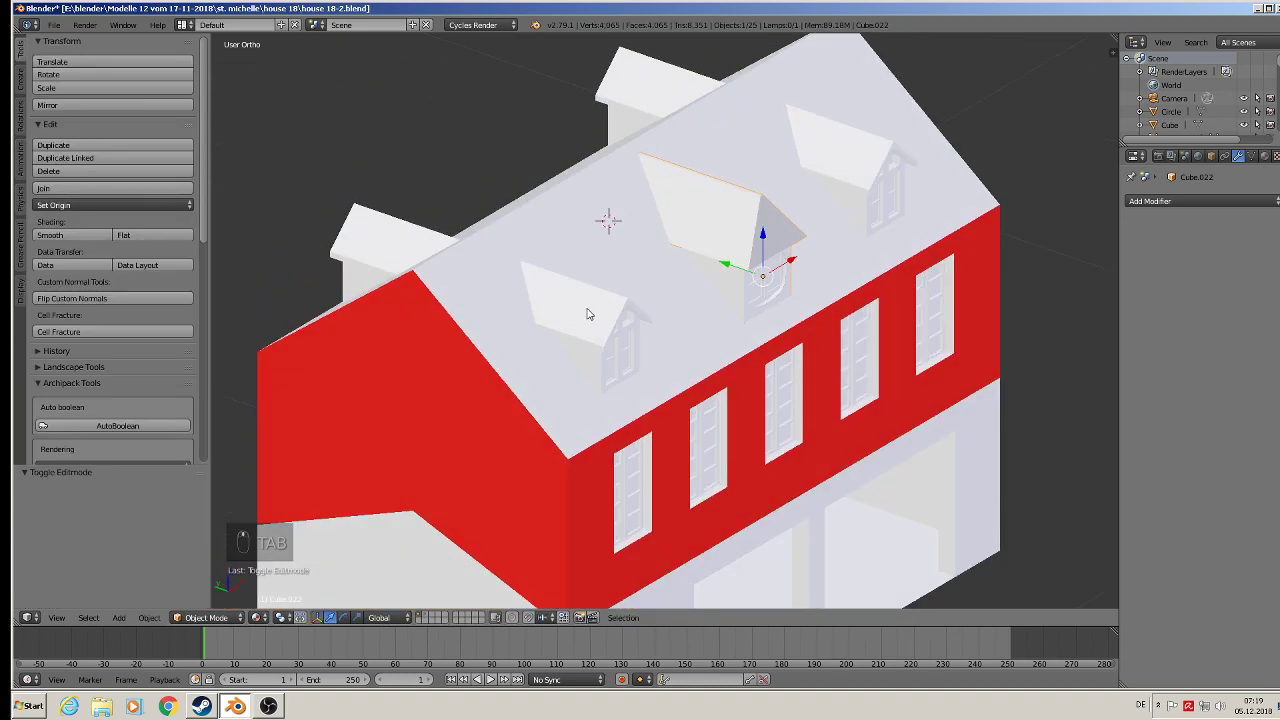
{"action": "key", "text": "shift+d"}
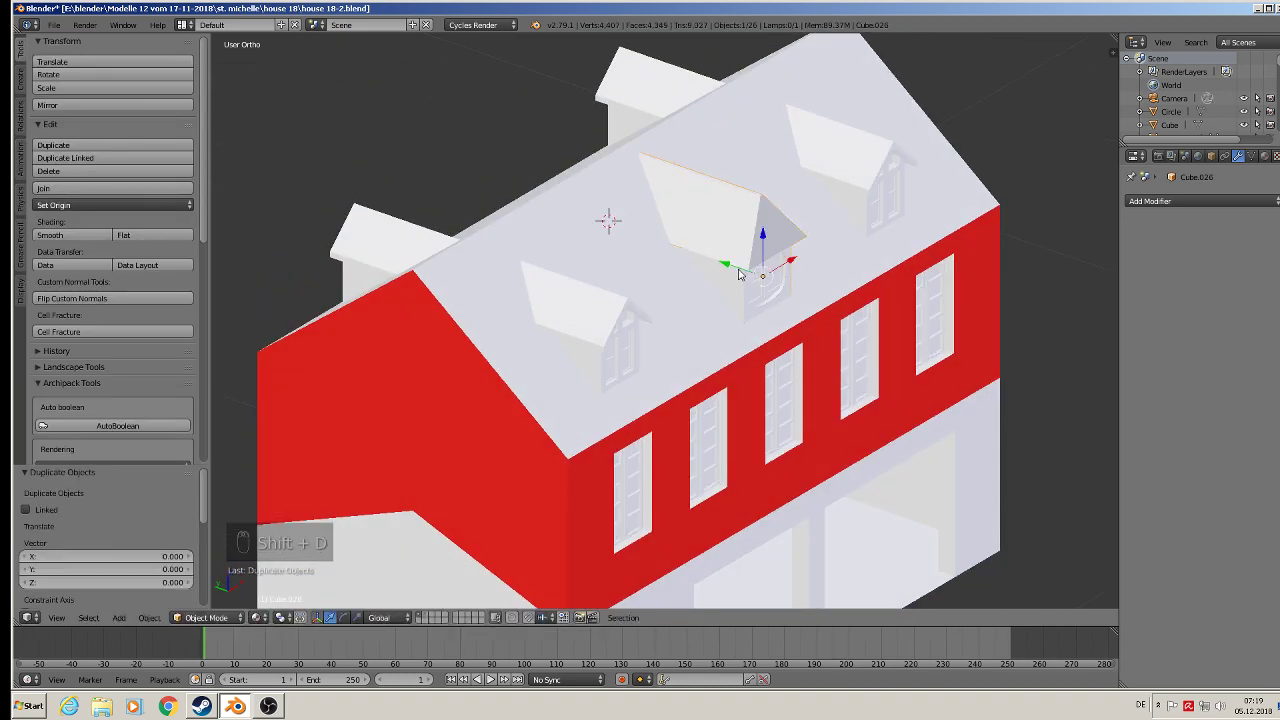
{"action": "key", "text": "Delete"}
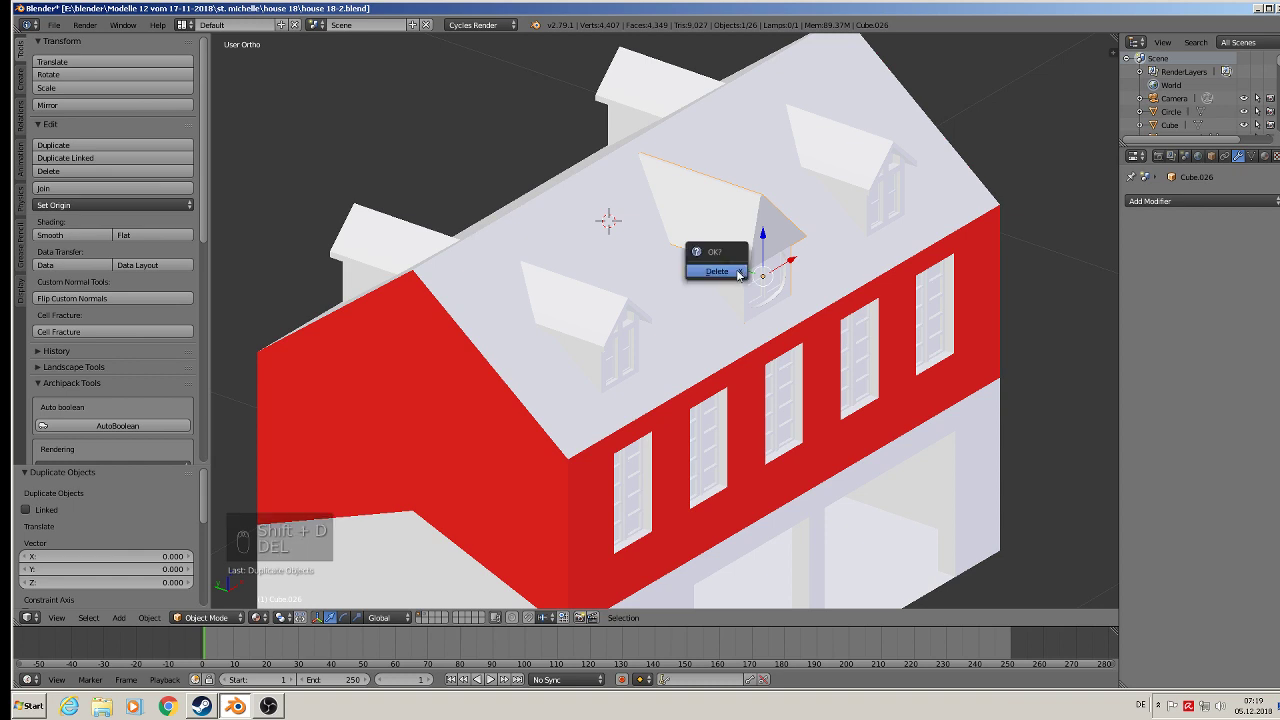
{"action": "left_click", "coordinate": [738, 268]}
Make a linked duplicate of the larger dormer, move it 0.305 along Y, rotate it 180° about Z and shift it another 0.128 along Y
{"action": "key", "text": "alt+d"}
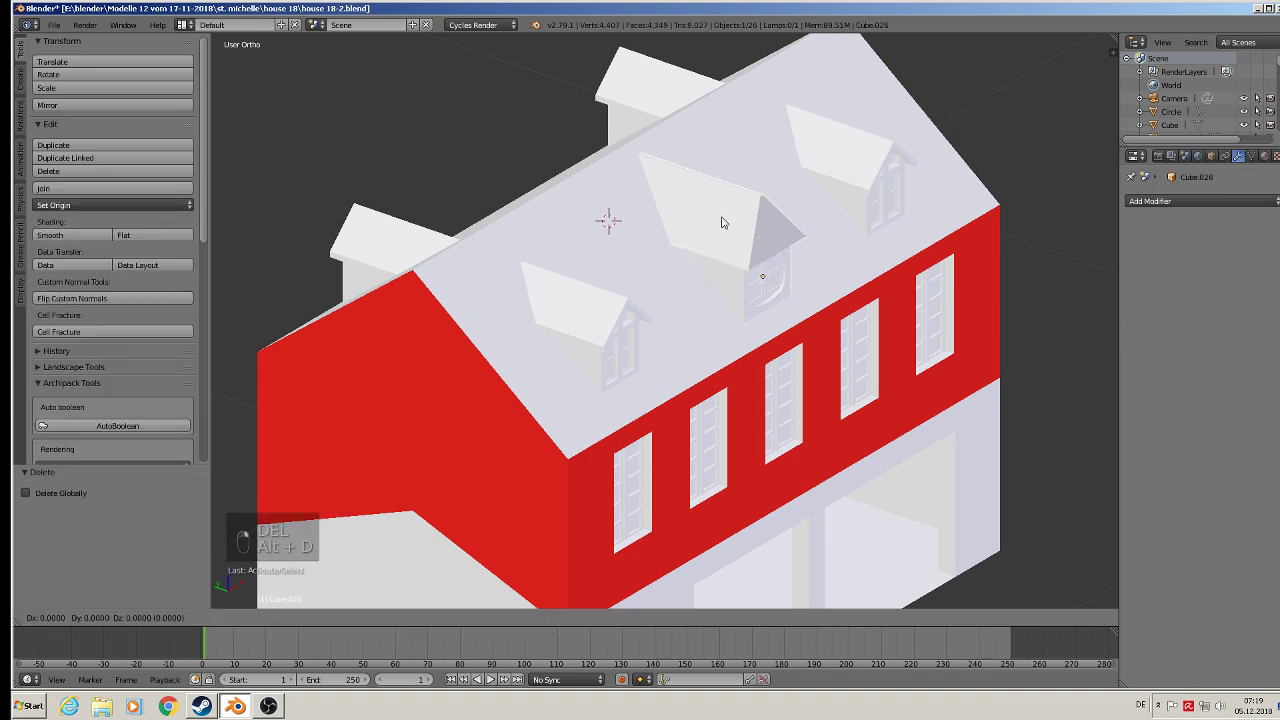
{"action": "left_click", "coordinate": [722, 218]}
{"action": "left_click_drag", "start_coordinate": [731, 266], "coordinate": [563, 169]}
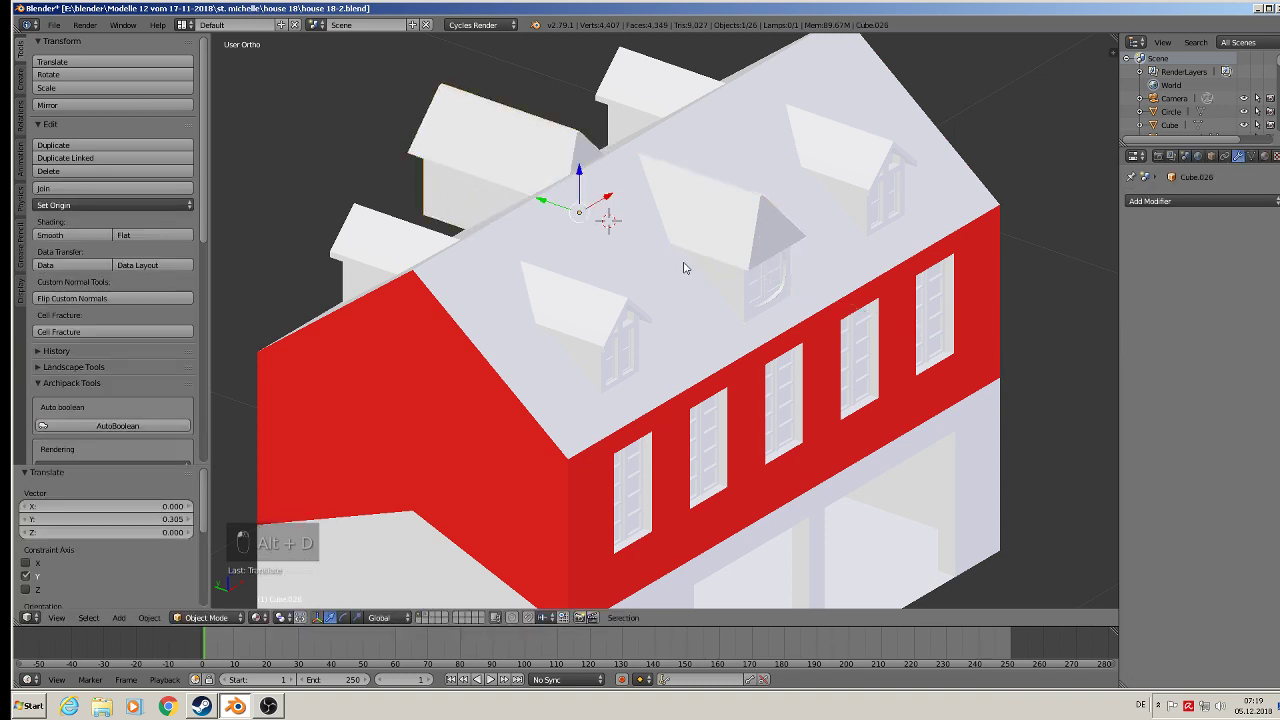
{"action": "type", "text": "rz180"}
{"action": "key", "text": "Return"}
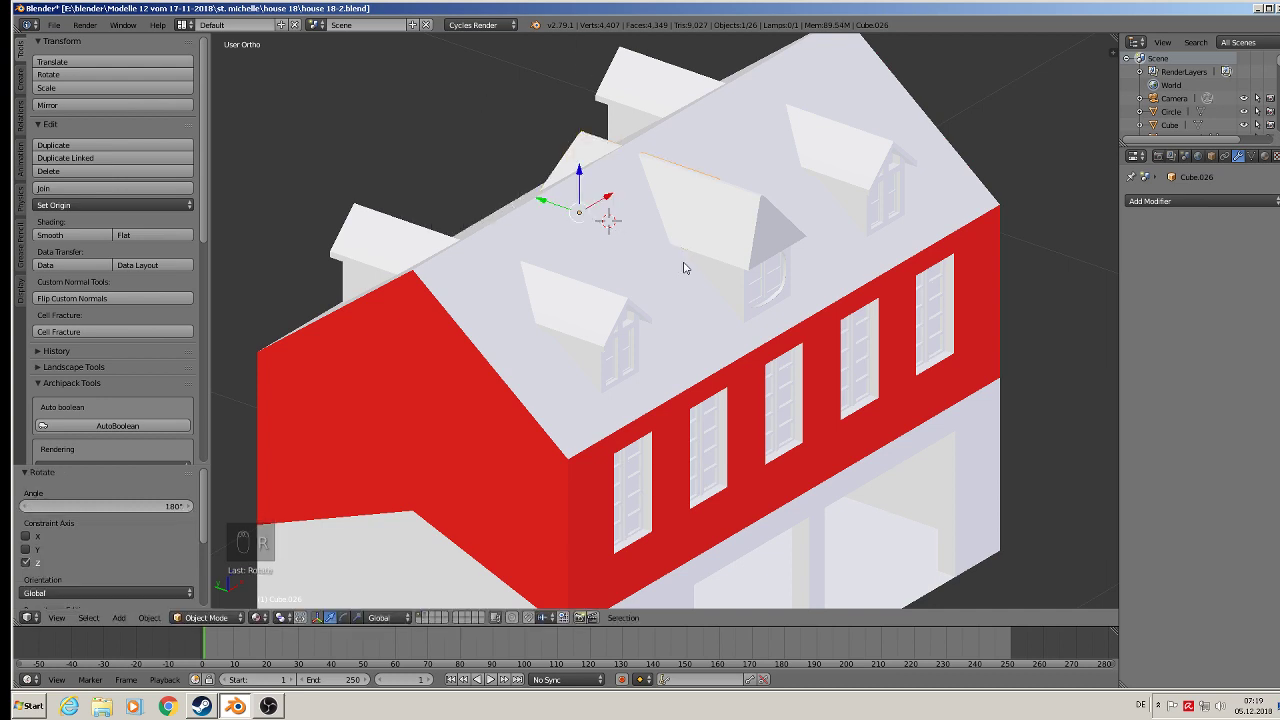
{"action": "middle_click_drag", "start_coordinate": [685, 268], "coordinate": [813, 273]}
{"action": "left_click_drag", "start_coordinate": [533, 271], "coordinate": [453, 280]}
{"action": "scroll", "coordinate": [455, 280], "scroll_direction": "down", "scroll_amount": 3}
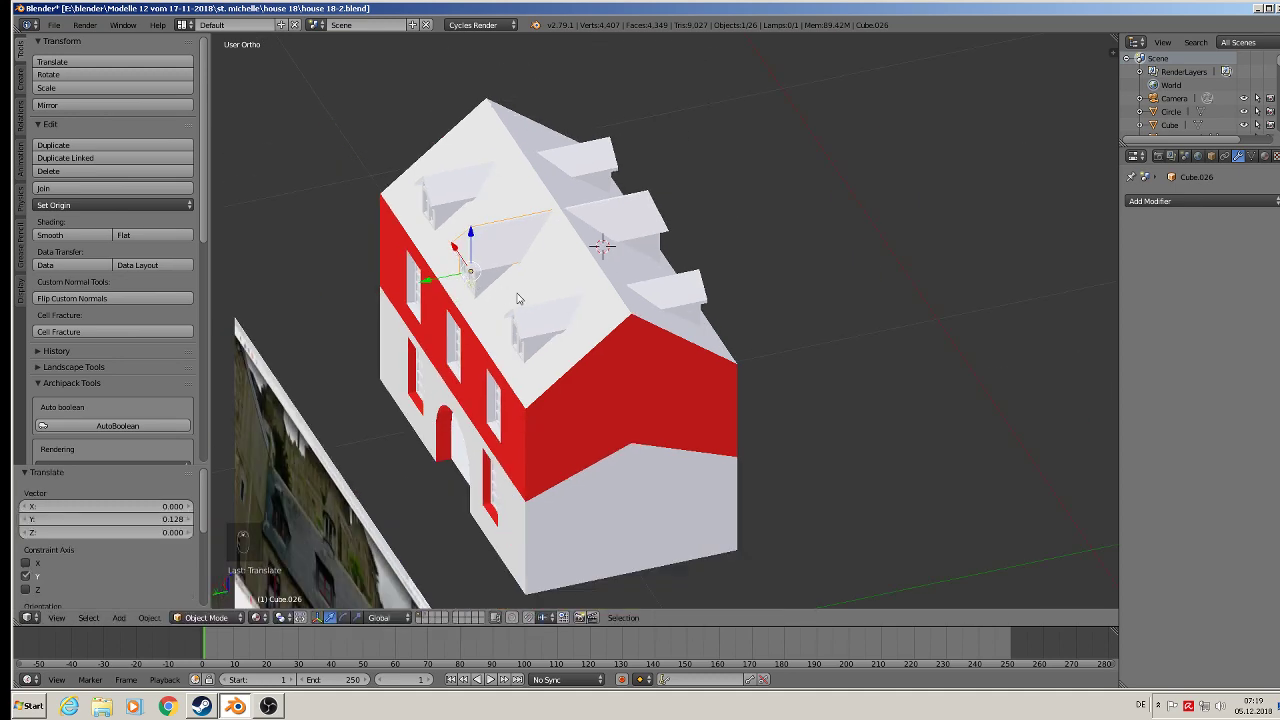
Deselect all objects and save the house model to the existing file house 18-2.blend
{"action": "key", "text": "a"}
{"action": "middle_click_drag", "start_coordinate": [531, 299], "coordinate": [386, 279]}
{"action": "scroll", "coordinate": [386, 281], "scroll_direction": "down", "scroll_amount": 3}
{"action": "middle_click_drag", "start_coordinate": [427, 334], "coordinate": [813, 384], "text": "shift"}
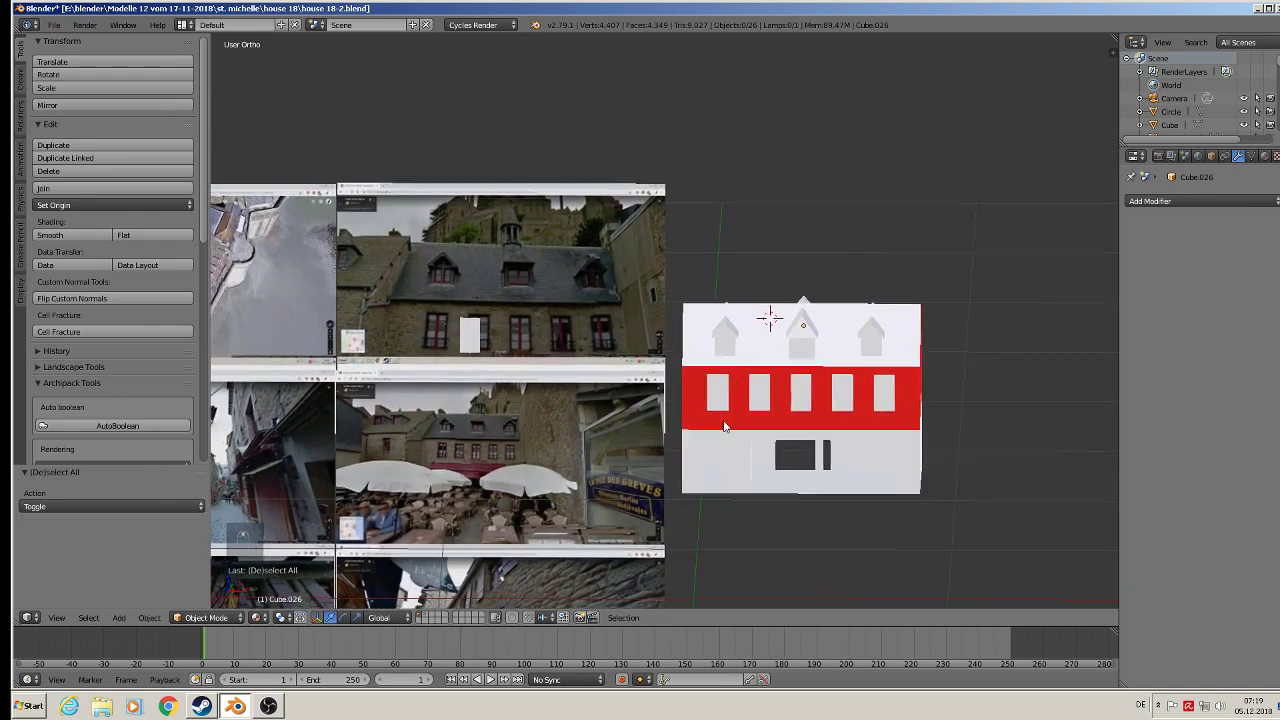
{"action": "middle_click_drag", "start_coordinate": [722, 421], "coordinate": [779, 379], "text": "shift"}
{"action": "scroll", "coordinate": [809, 377], "scroll_direction": "up", "scroll_amount": 1}
{"action": "left_click", "coordinate": [54, 24]}
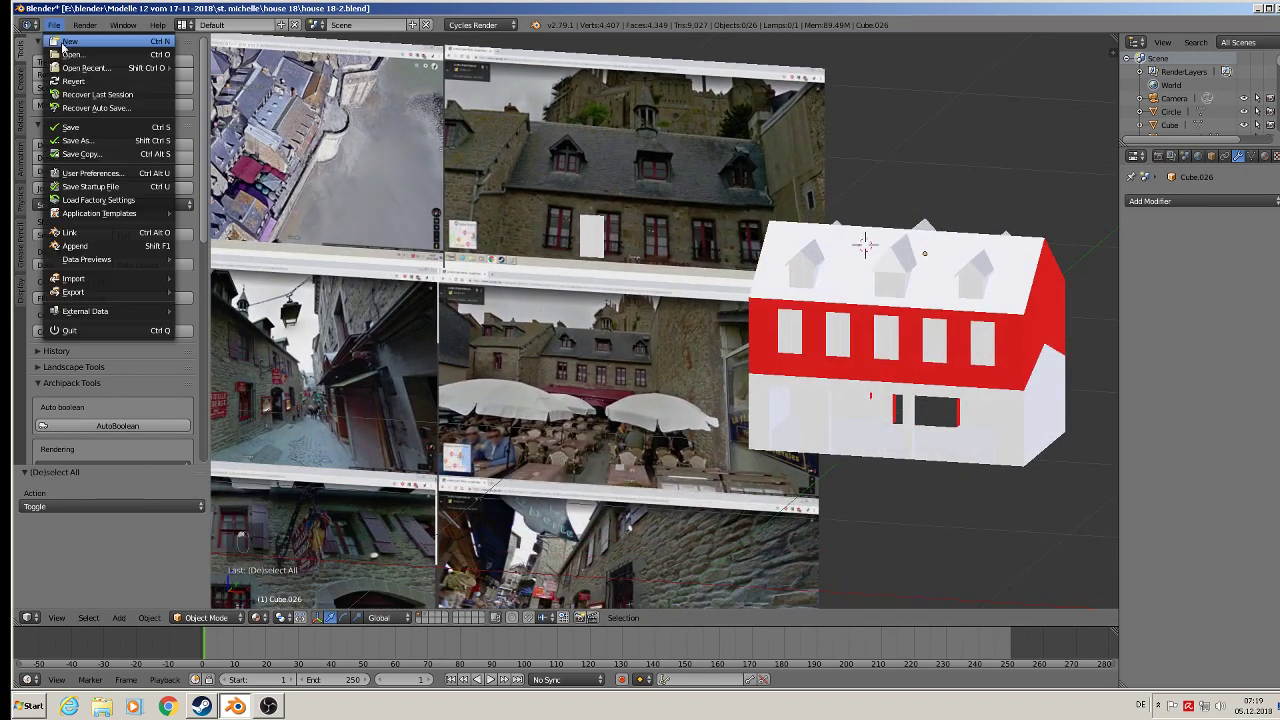
{"action": "left_click", "coordinate": [60, 127]}
{"action": "middle_click_drag", "start_coordinate": [916, 459], "coordinate": [666, 389], "text": "shift"}
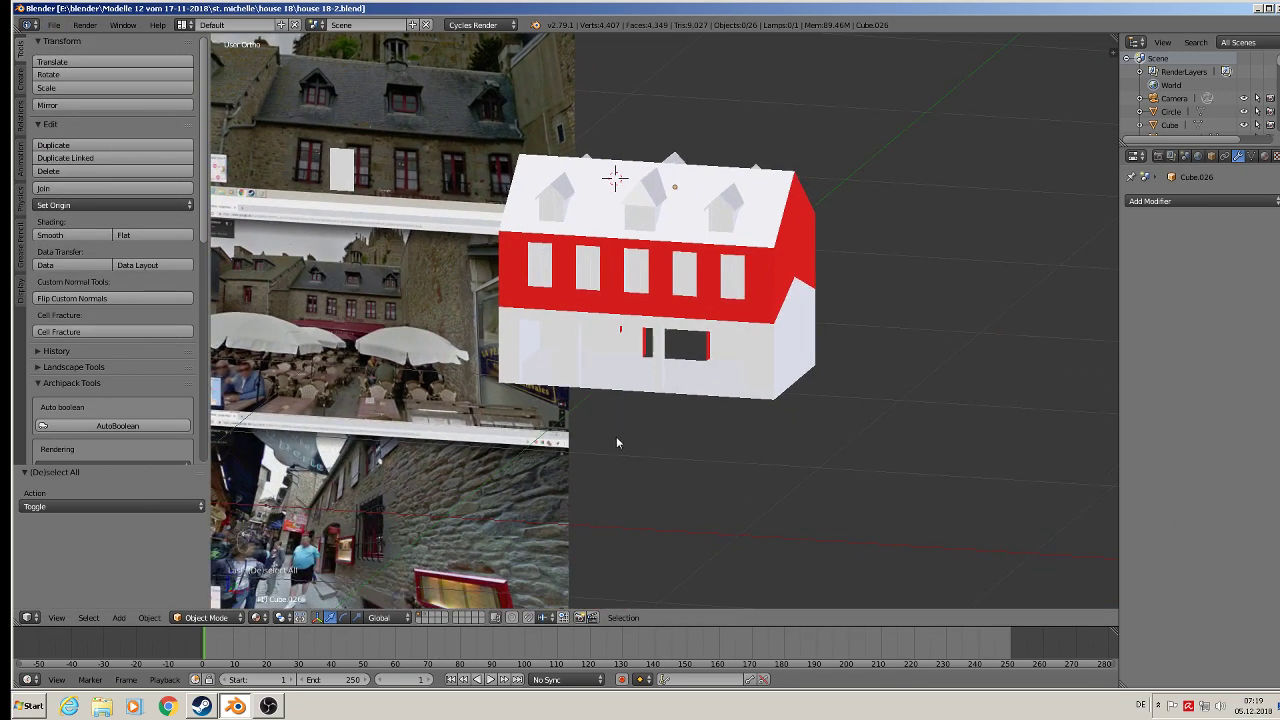
{"action": "left_click", "coordinate": [270, 707]}
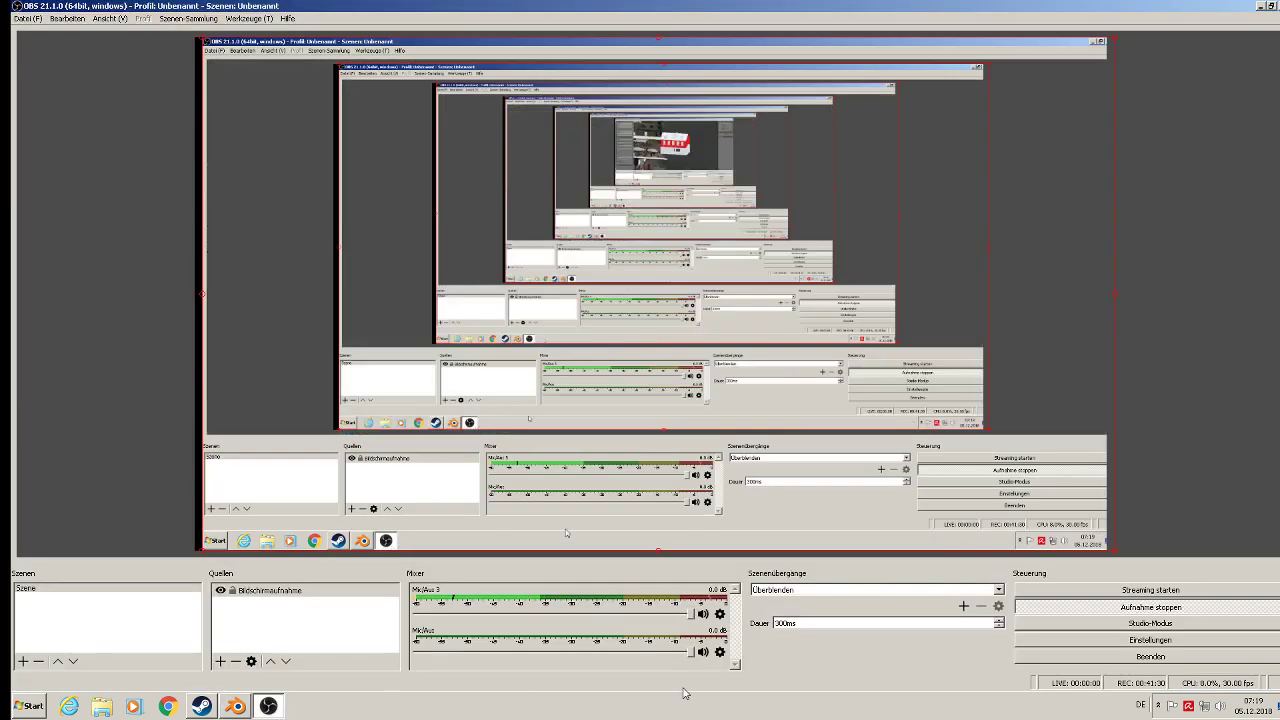